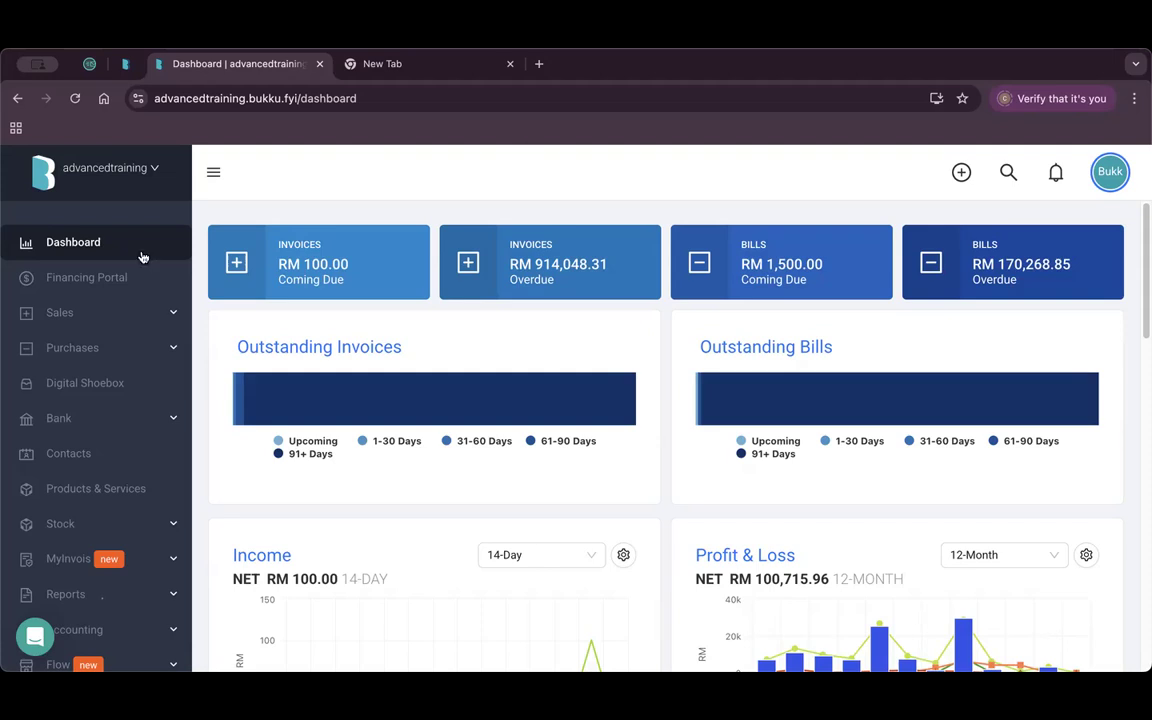
Open the File Manager under Control Panel, showing 804 files and 39.66 GB remaining.
{"action": "scroll", "coordinate": [65, 360], "scroll_direction": "down", "scroll_amount": 4}
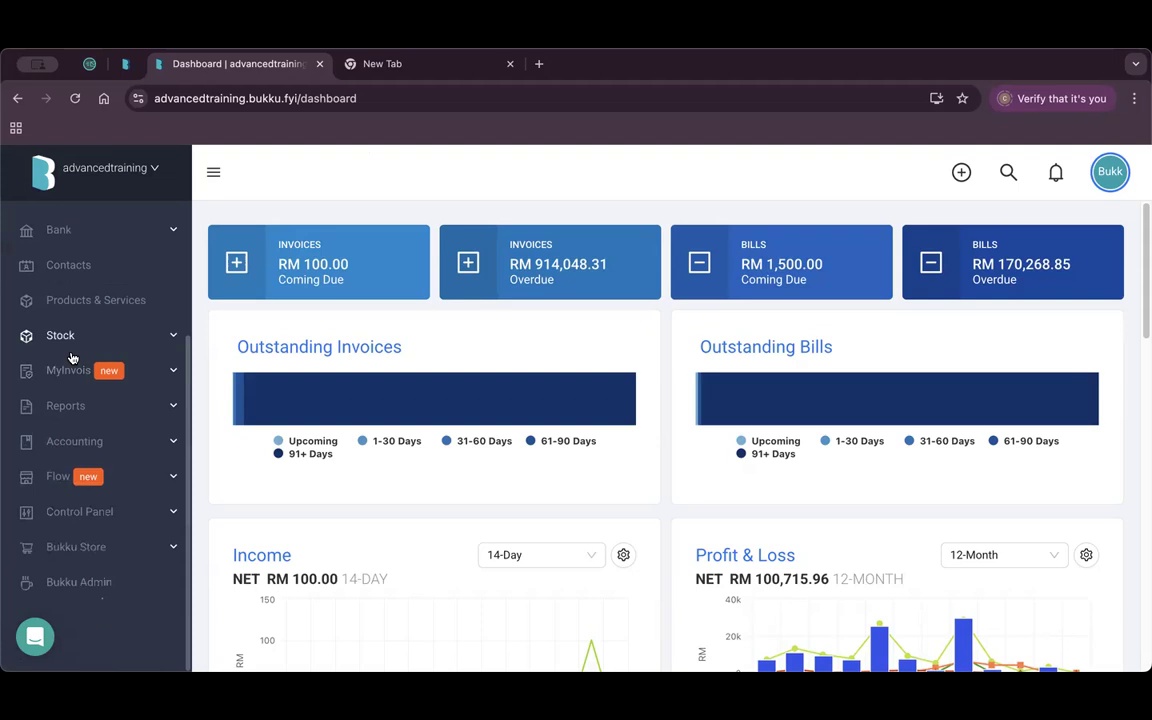
{"action": "left_click", "coordinate": [141, 511]}
{"action": "scroll", "coordinate": [137, 415], "scroll_direction": "down", "scroll_amount": 6}
{"action": "scroll", "coordinate": [137, 421], "scroll_direction": "up", "scroll_amount": 6}
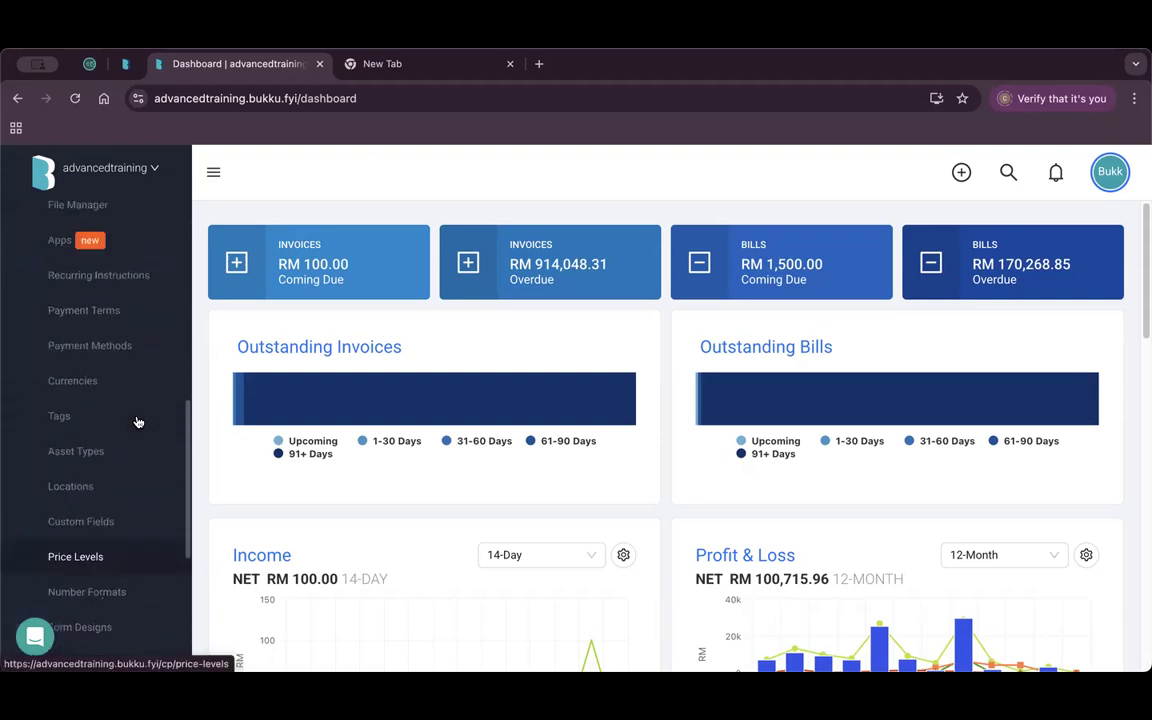
{"action": "left_click", "coordinate": [137, 358]}
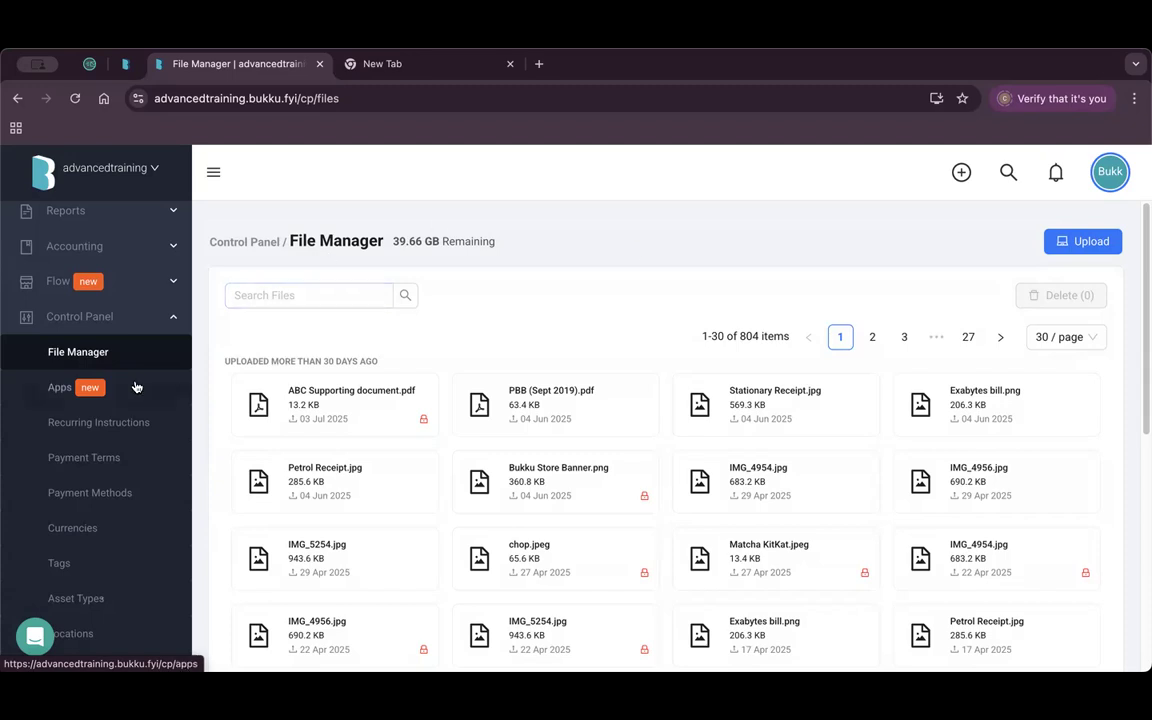
{"action": "scroll", "coordinate": [134, 386], "scroll_direction": "up", "scroll_amount": 5}
Start a new sales invoice and scroll down to its Attachments and Controls sections.
{"action": "left_click", "coordinate": [135, 314]}
{"action": "left_click", "coordinate": [95, 453]}
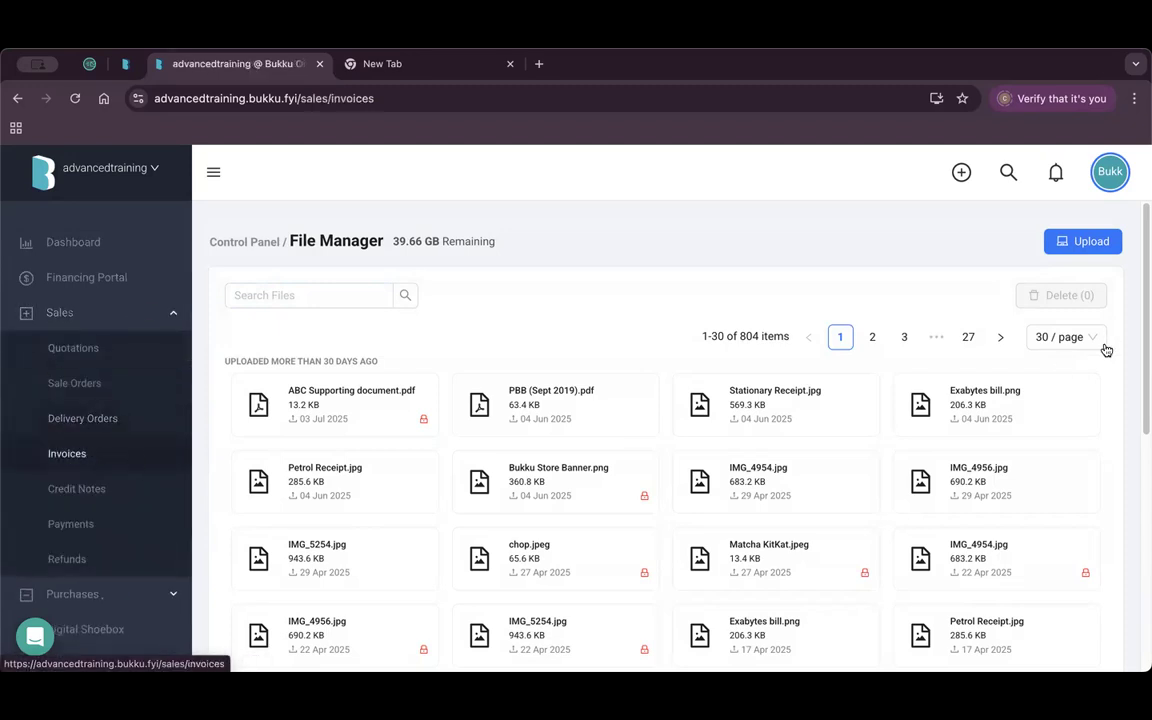
{"action": "left_click", "coordinate": [1055, 250]}
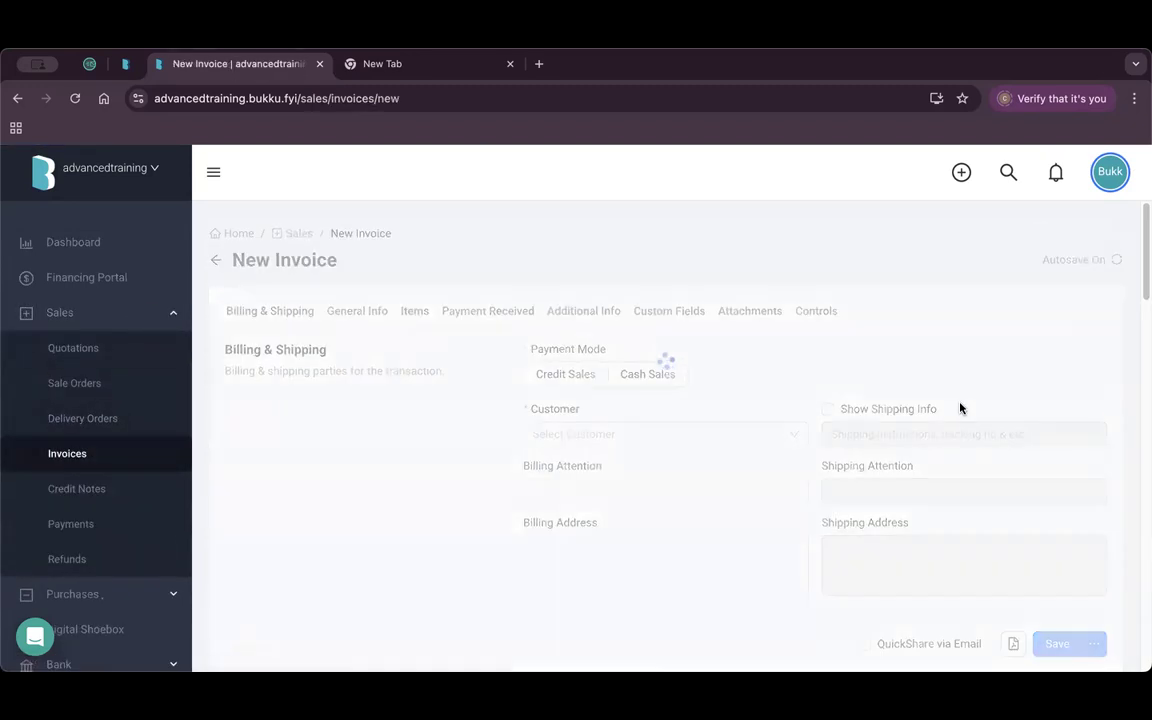
{"action": "scroll", "coordinate": [962, 407], "scroll_direction": "down", "scroll_amount": 15}
{"action": "scroll", "coordinate": [965, 407], "scroll_direction": "down", "scroll_amount": 5}
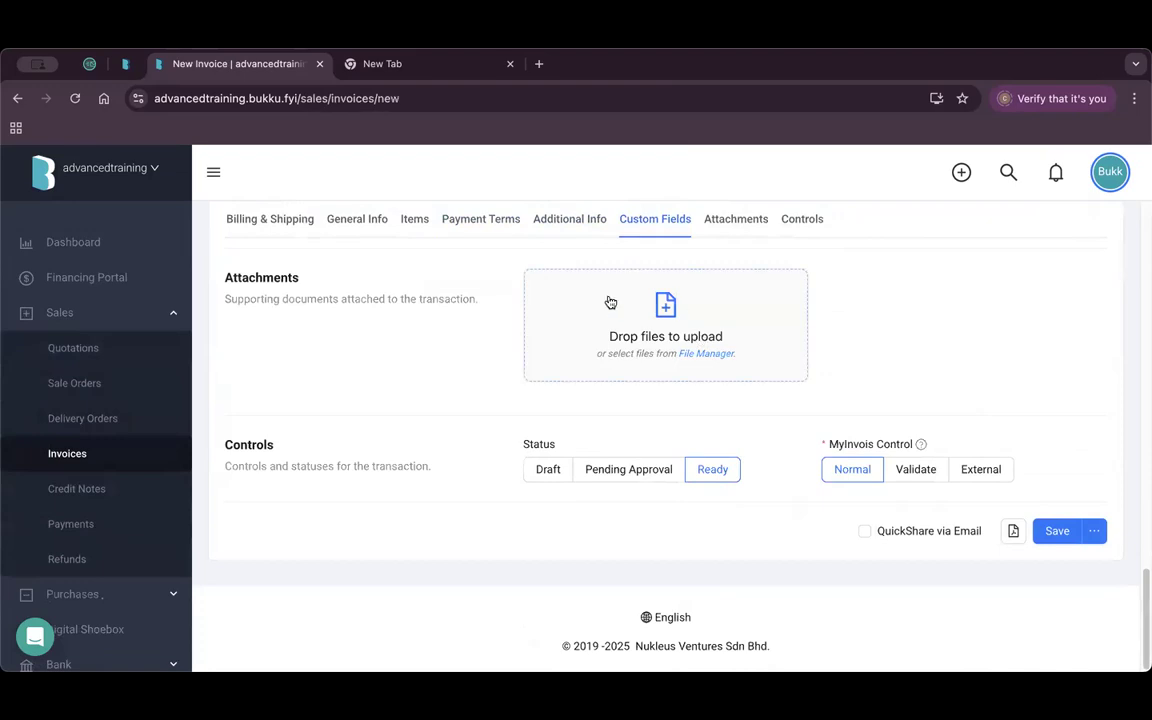
{"action": "scroll", "coordinate": [40, 440], "scroll_direction": "down", "scroll_amount": 5}
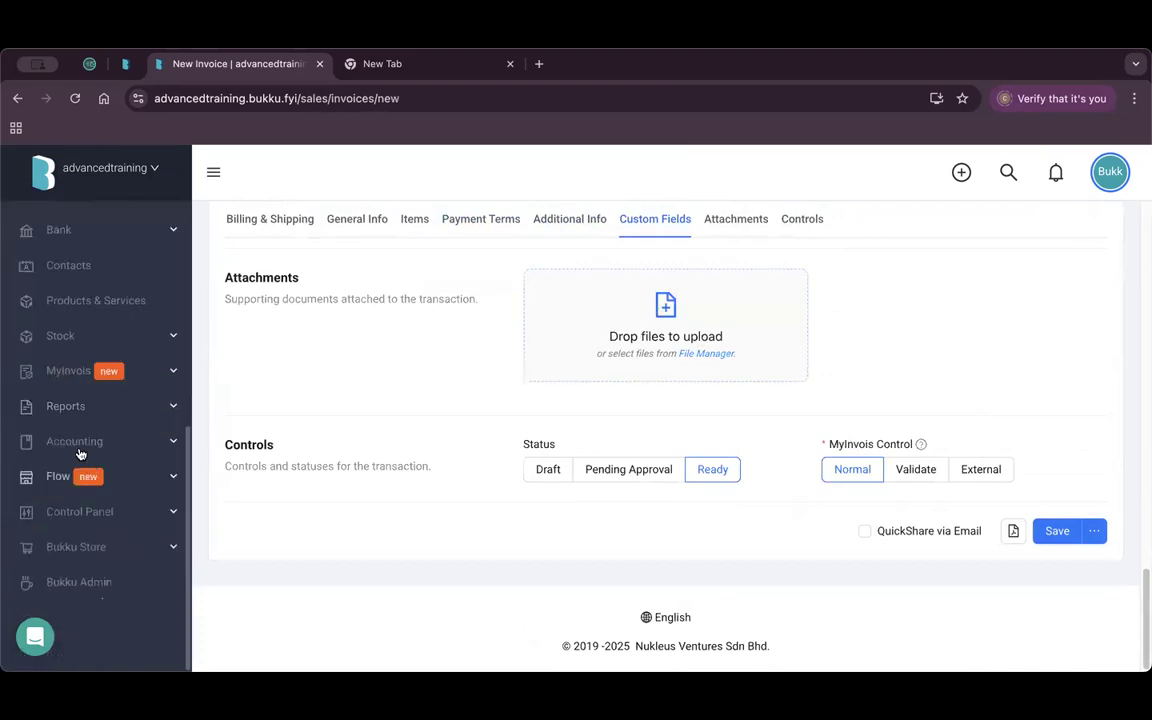
{"action": "left_click", "coordinate": [158, 511]}
In the File Manager, select Petrol Receipt.jpg, IMG_5254.jpg and Stationary Receipt.jpg for deletion.
{"action": "left_click", "coordinate": [110, 549]}
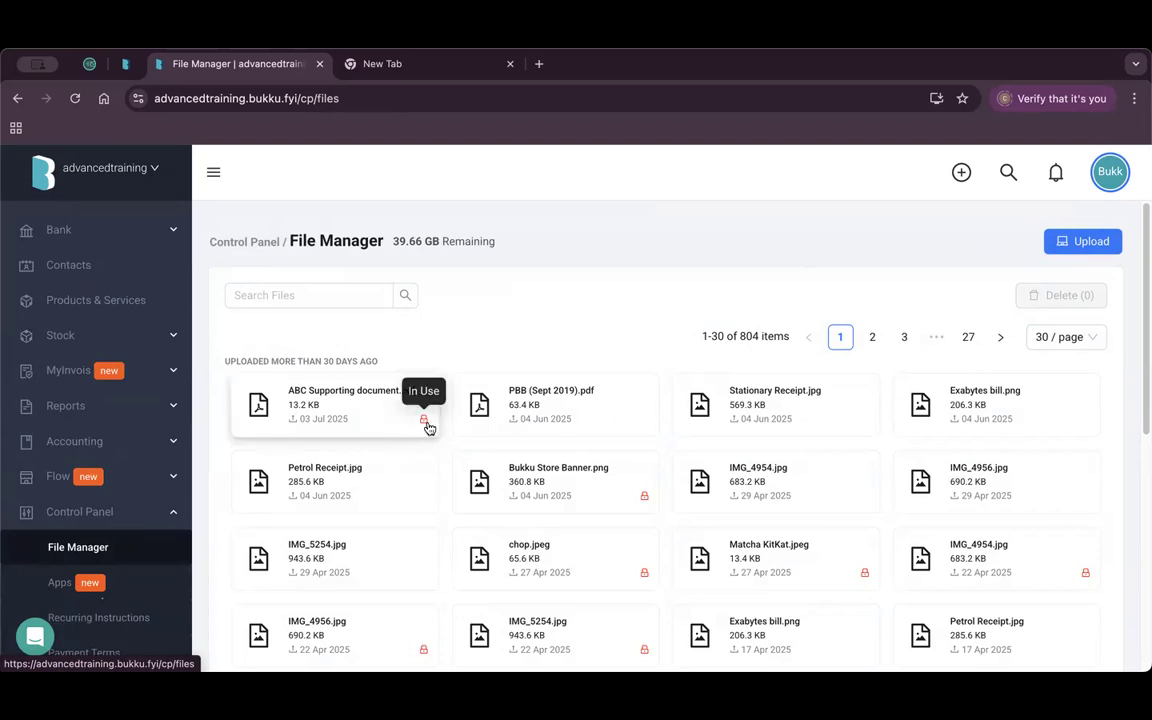
{"action": "mouse_move", "coordinate": [645, 498]}
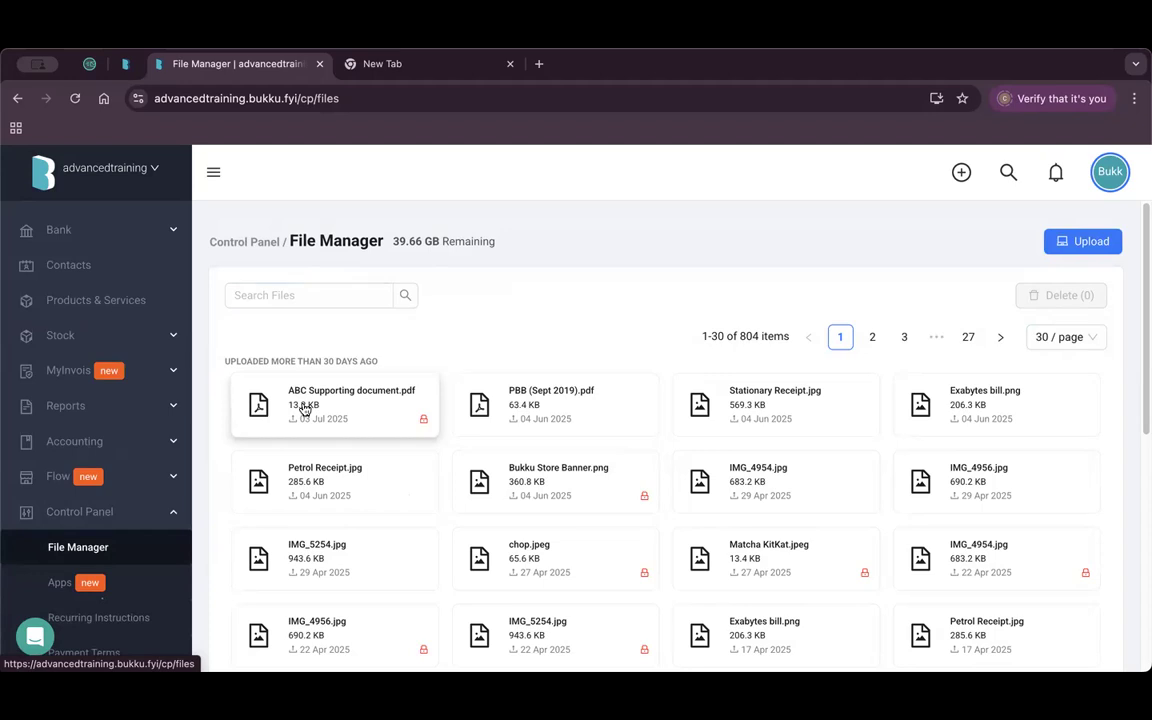
{"action": "left_click", "coordinate": [303, 480]}
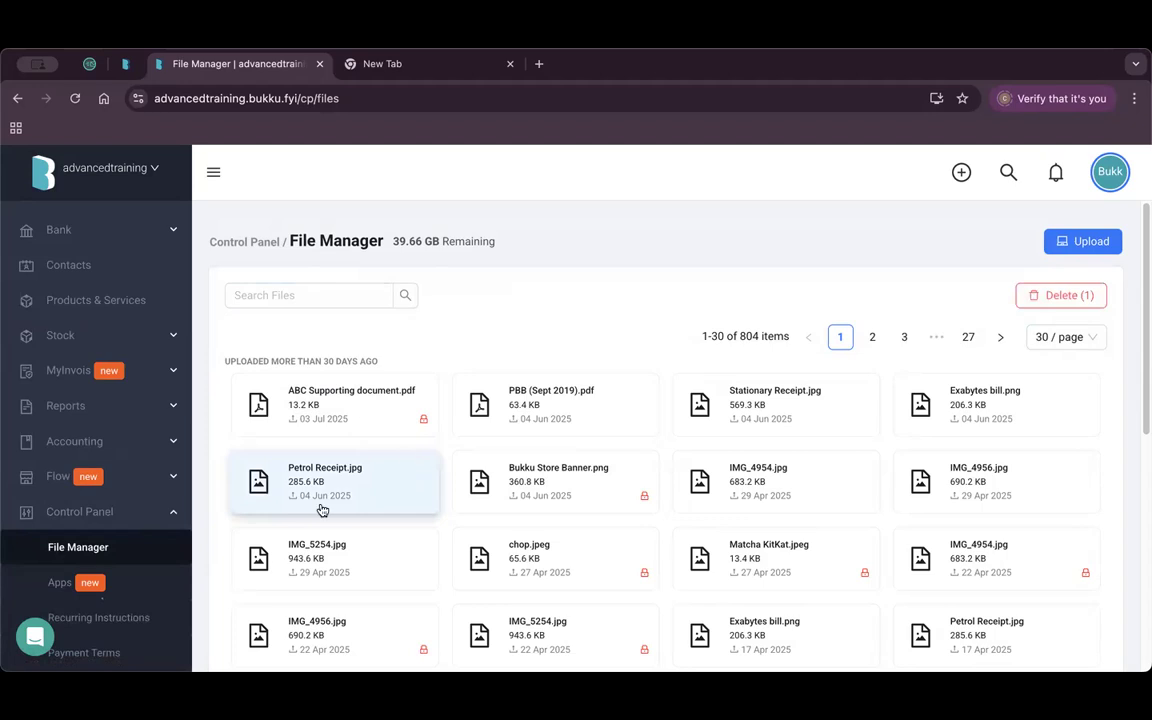
{"action": "left_click", "coordinate": [345, 548]}
{"action": "left_click", "coordinate": [784, 410]}
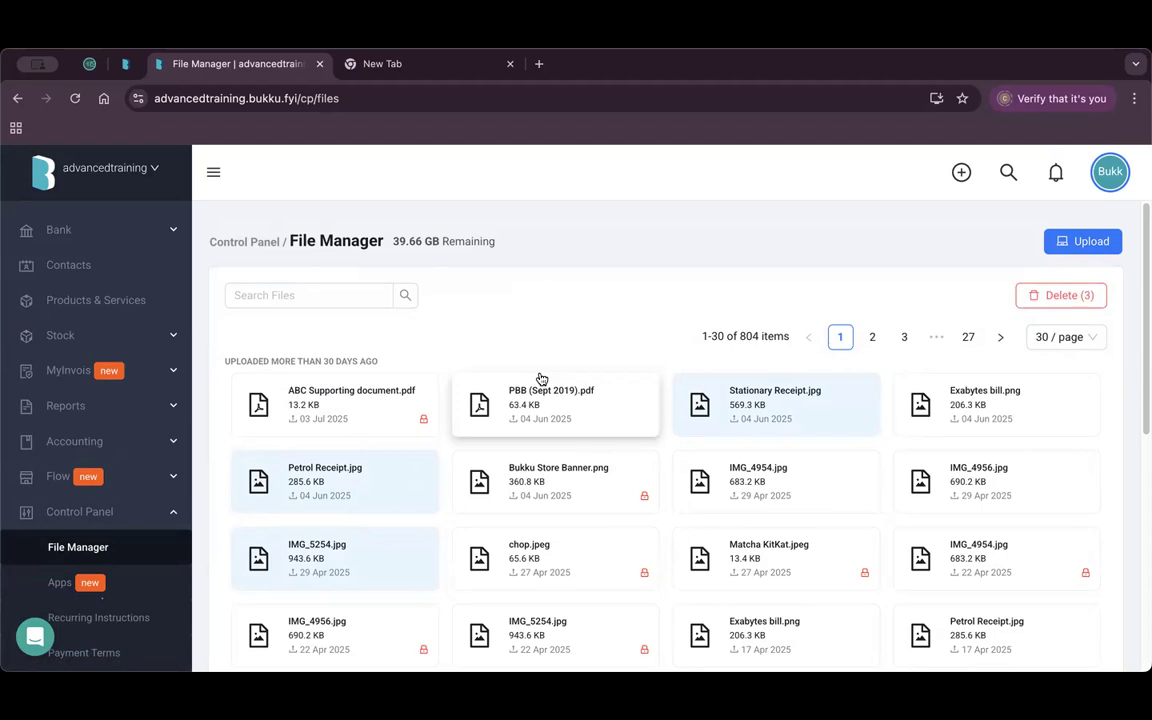
{"action": "left_click_drag", "start_coordinate": [391, 241], "coordinate": [480, 241]}
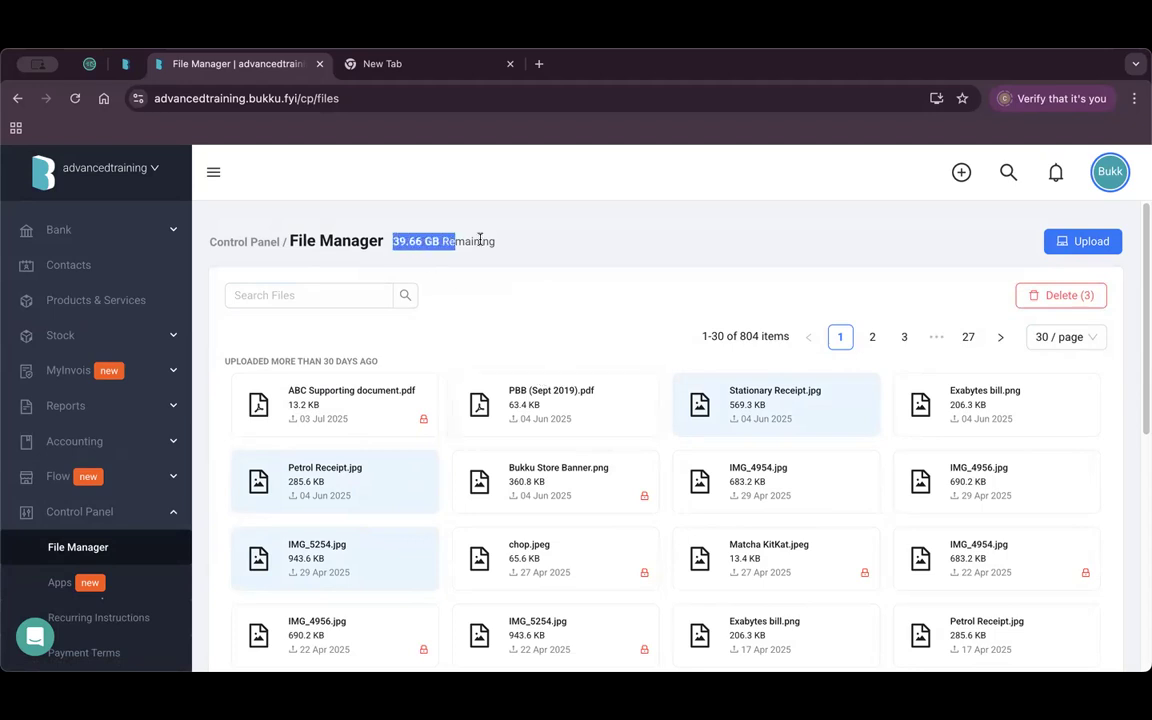
Go to the Recurring Instructions list with its three existing items.
{"action": "scroll", "coordinate": [152, 440], "scroll_direction": "down", "scroll_amount": 2}
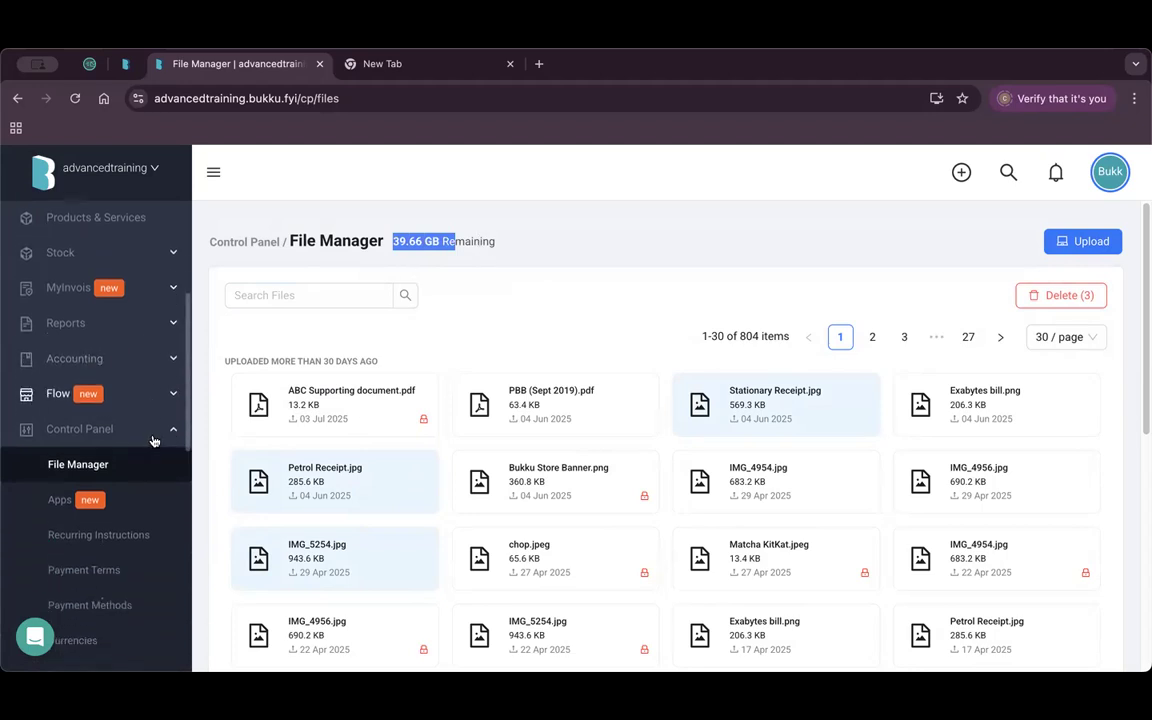
{"action": "scroll", "coordinate": [152, 440], "scroll_direction": "down", "scroll_amount": 2}
{"action": "left_click", "coordinate": [141, 484]}
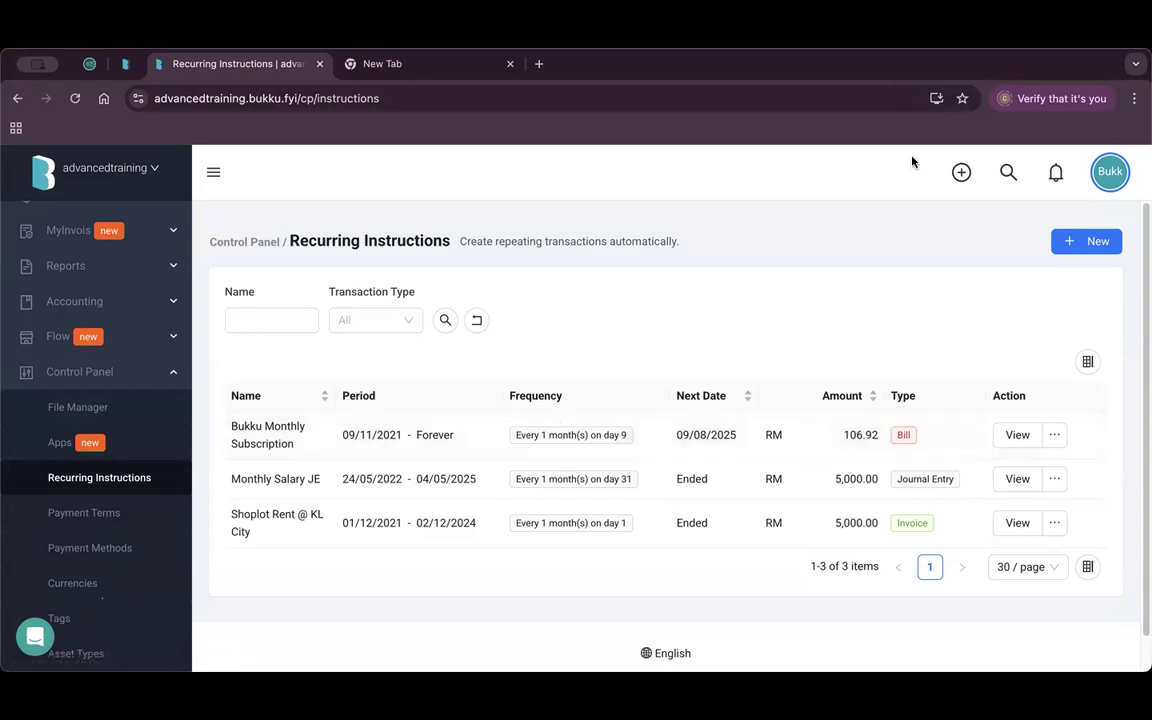
Start a new recurring instruction named 'Monthly Maintenance Fees for Garden Condo'.
{"action": "left_click", "coordinate": [1081, 252]}
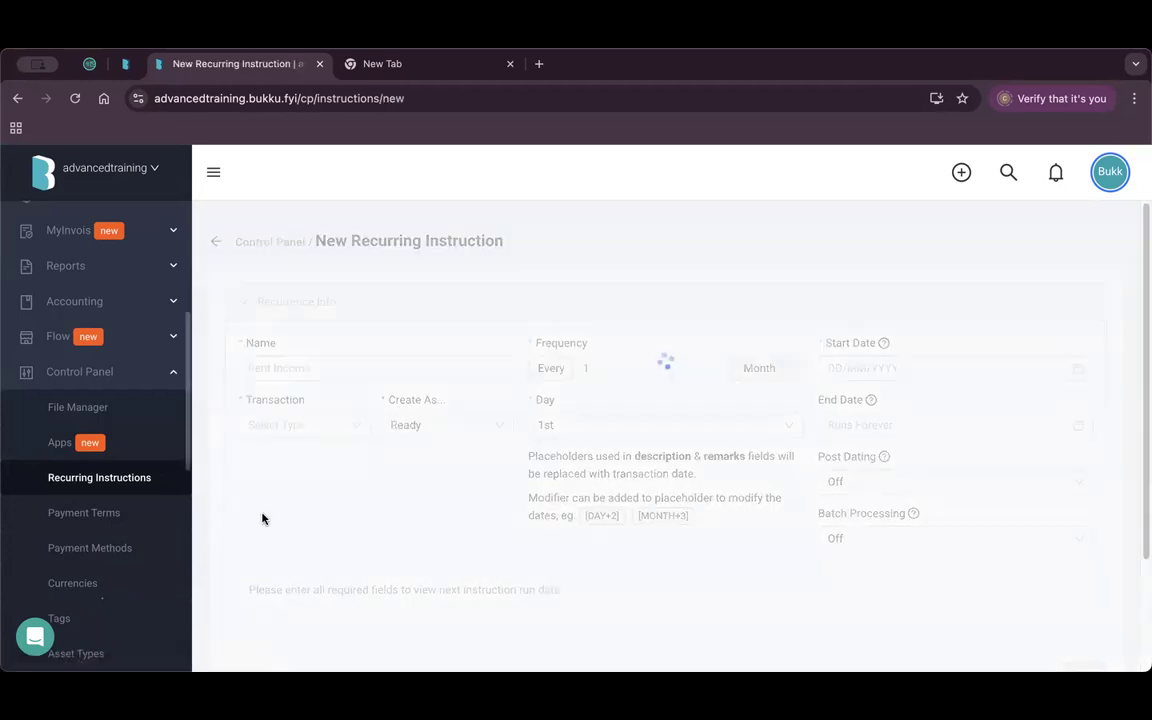
{"action": "left_click", "coordinate": [319, 369]}
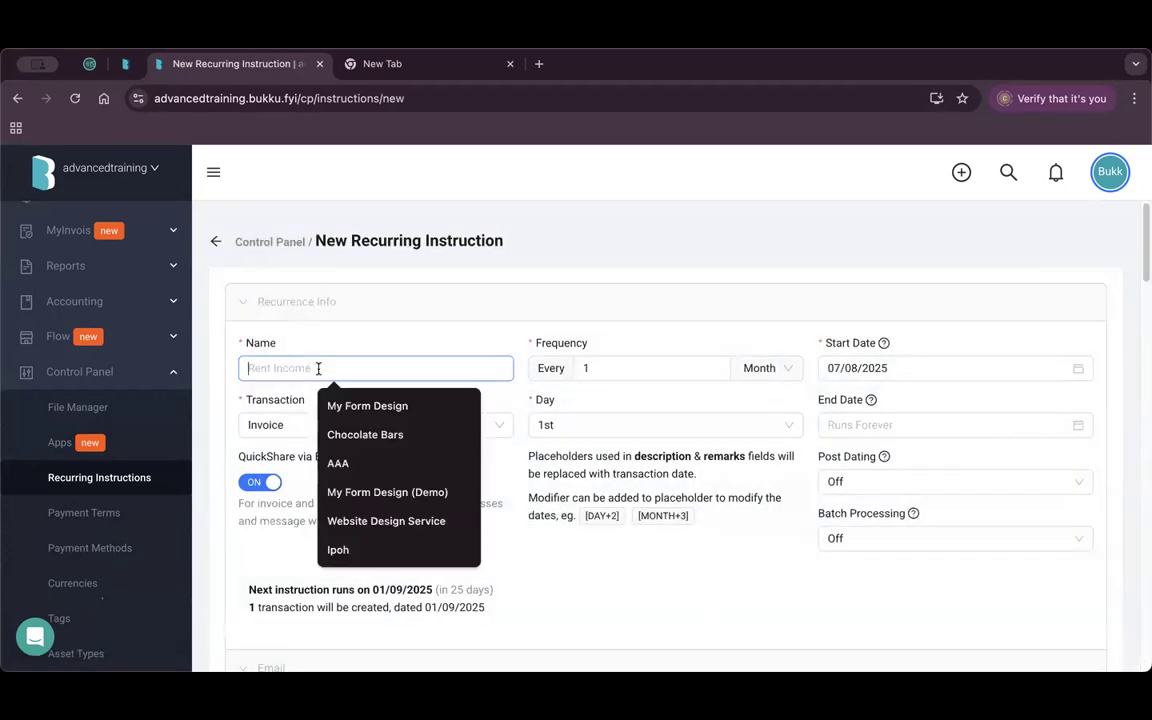
{"action": "left_click", "coordinate": [539, 284]}
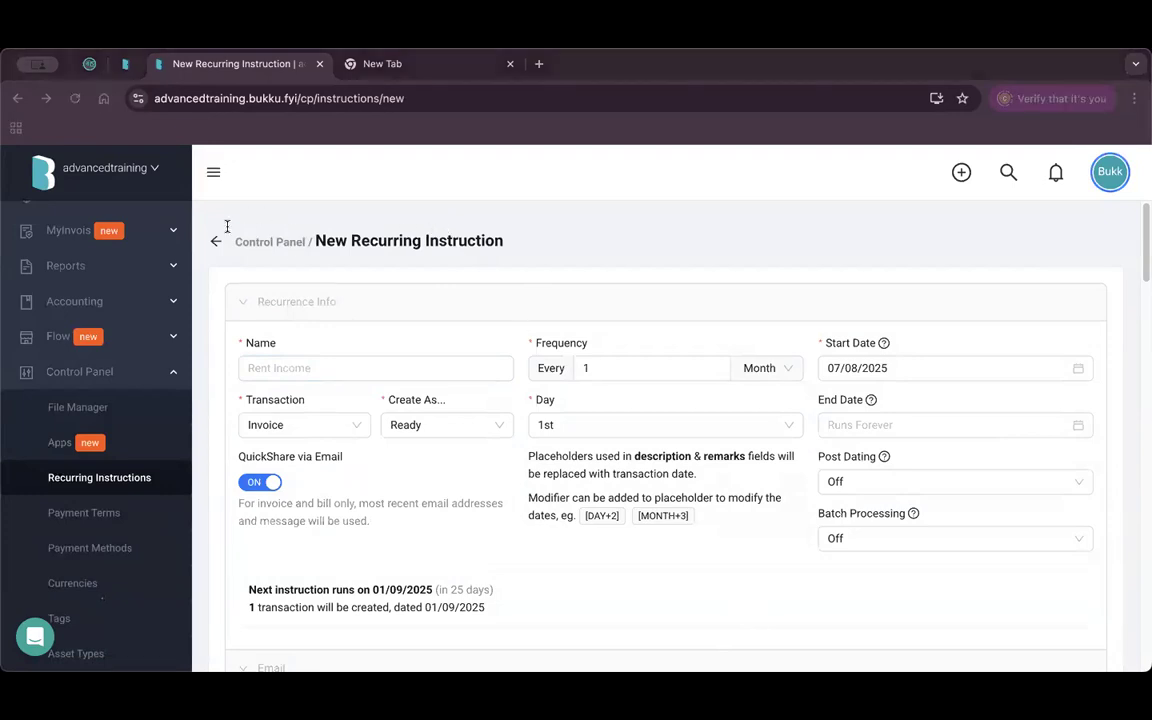
{"action": "left_click", "coordinate": [419, 368]}
{"action": "left_click", "coordinate": [419, 368]}
{"action": "type", "text": "Monthly Maintenance Fees for Garden Condo"}
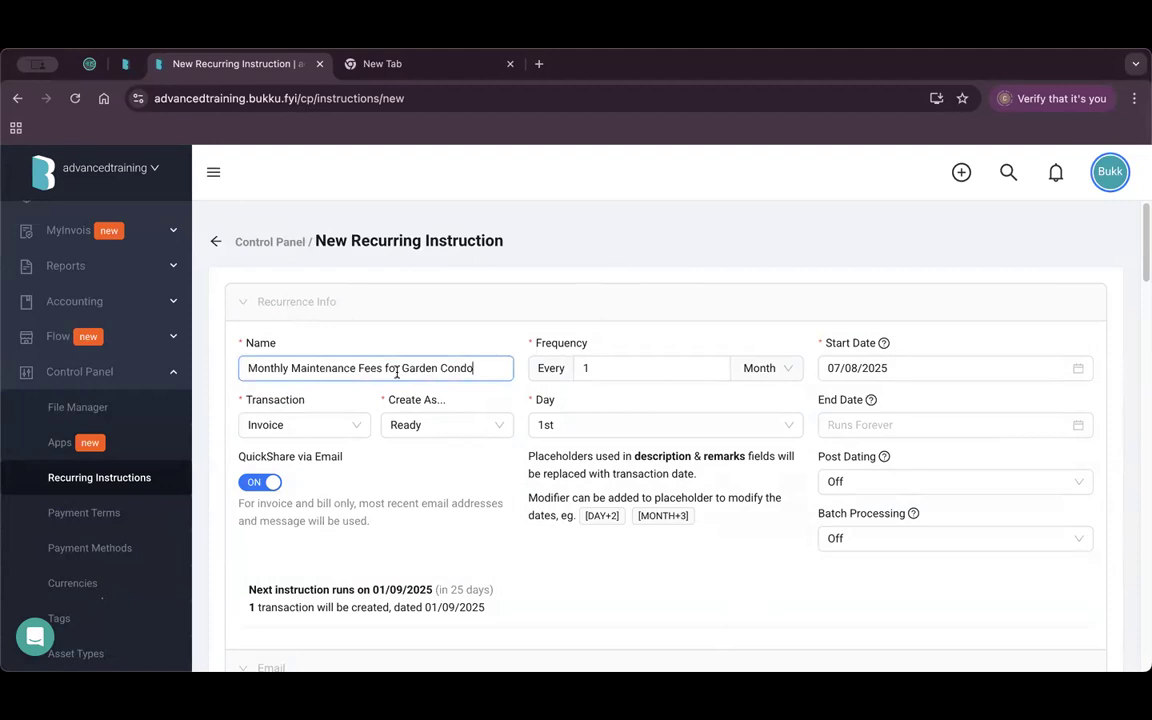
Keep Invoice as the transaction and Ready as Create As, and turn QuickShare via Email off.
{"action": "left_click", "coordinate": [304, 429]}
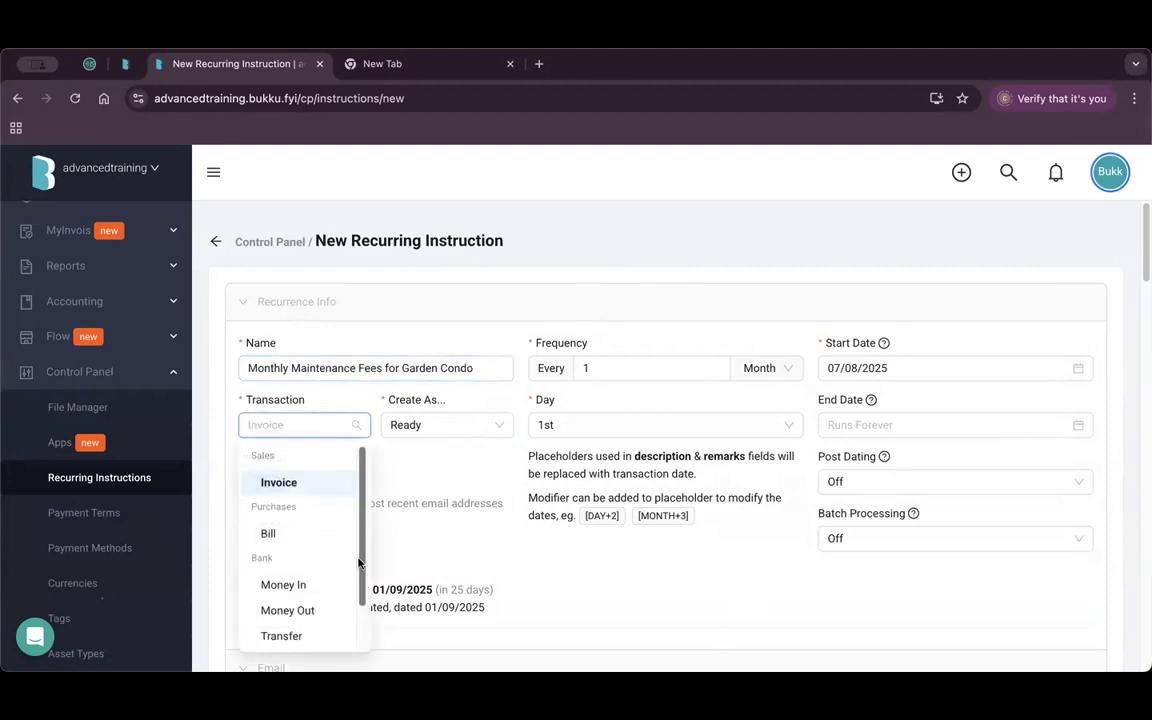
{"action": "scroll", "coordinate": [301, 492], "scroll_direction": "down", "scroll_amount": 2}
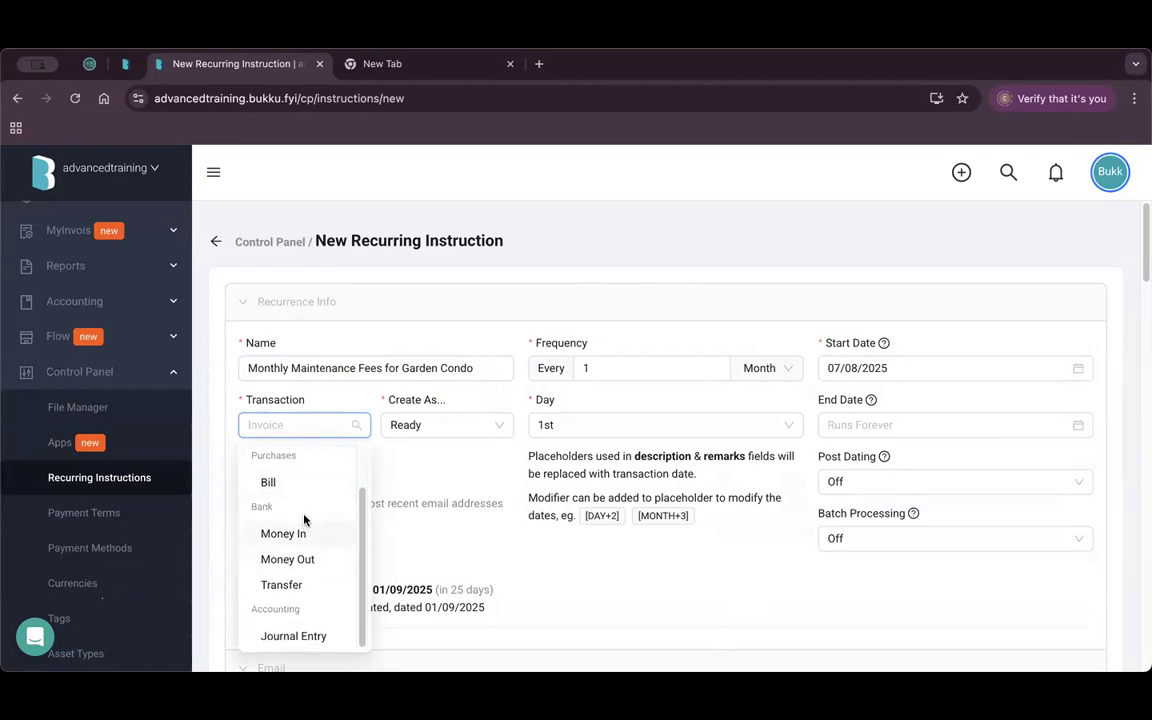
{"action": "scroll", "coordinate": [303, 490], "scroll_direction": "up", "scroll_amount": 2}
{"action": "scroll", "coordinate": [300, 550], "scroll_direction": "down", "scroll_amount": 2}
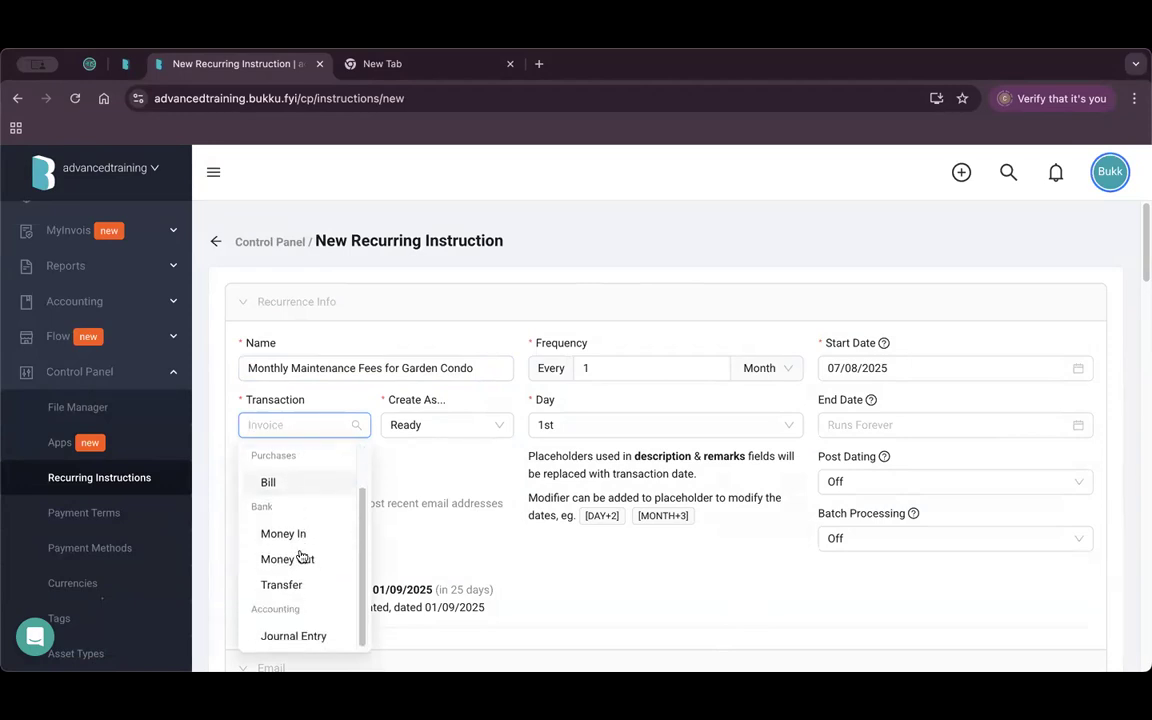
{"action": "left_click", "coordinate": [419, 455]}
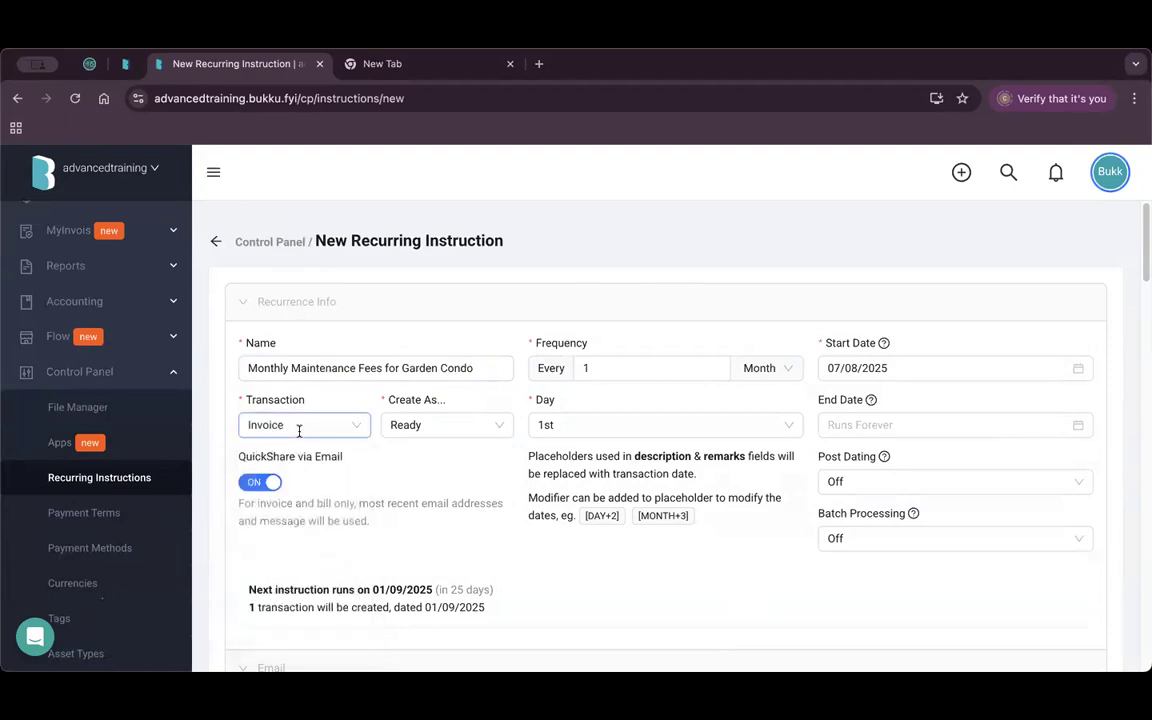
{"action": "left_click", "coordinate": [442, 426]}
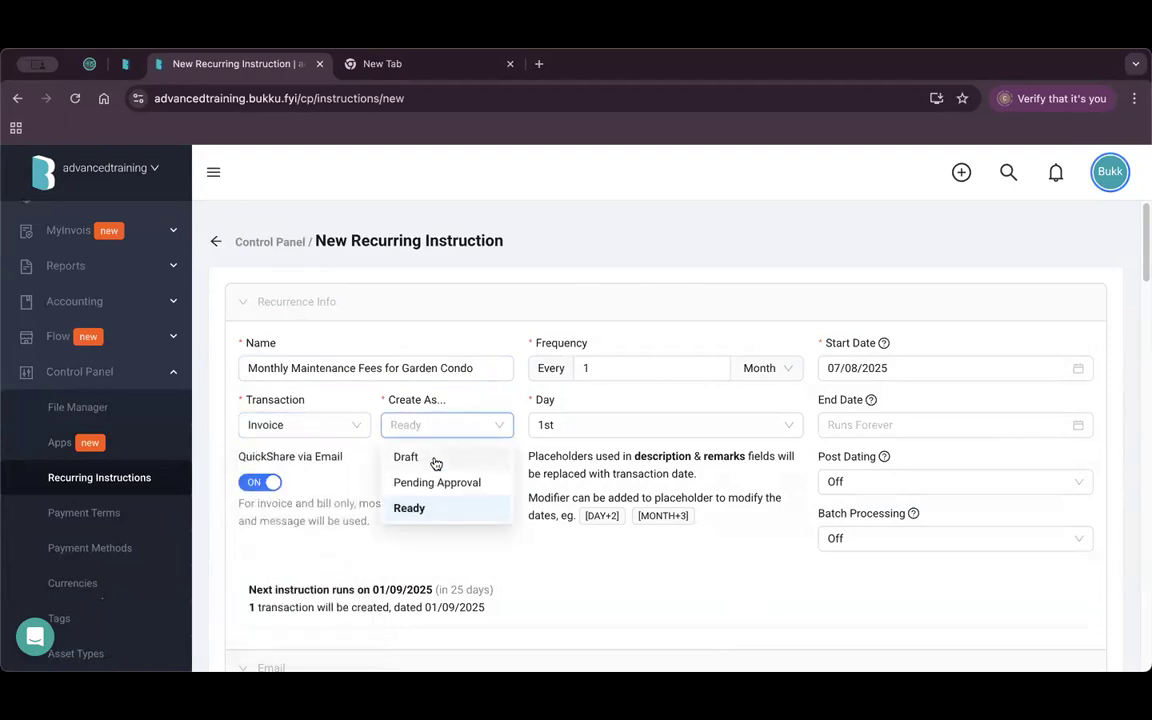
{"action": "left_click_drag", "start_coordinate": [238, 456], "coordinate": [327, 460]}
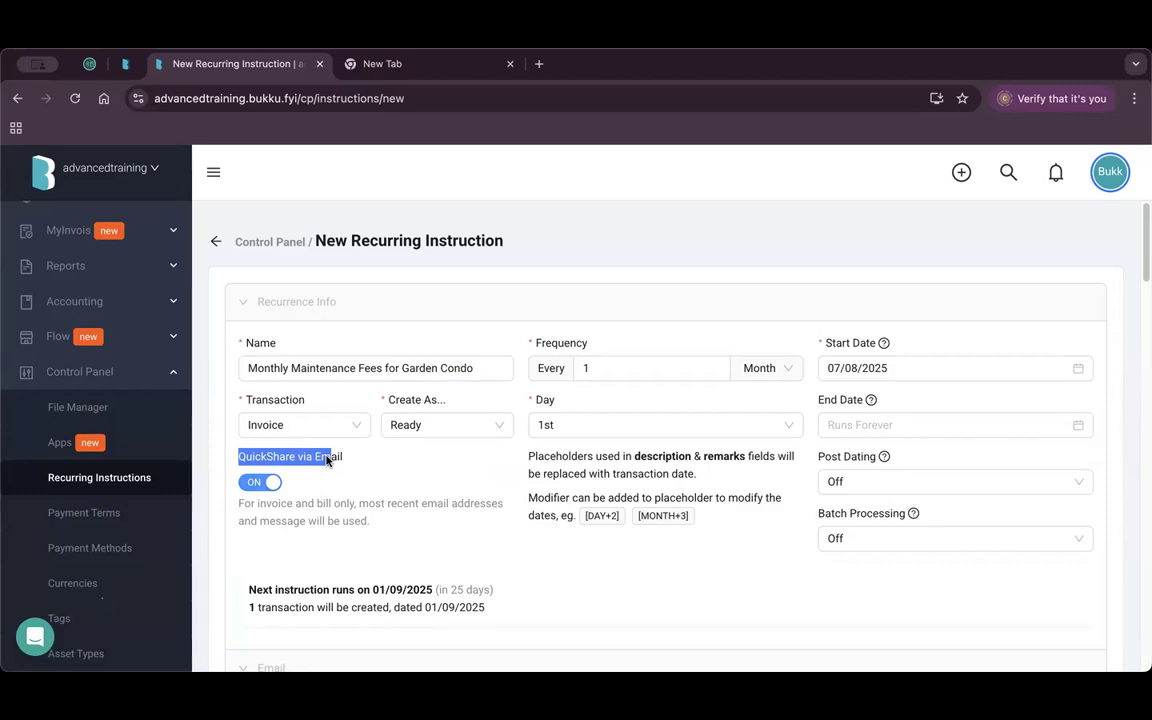
{"action": "left_click", "coordinate": [353, 490]}
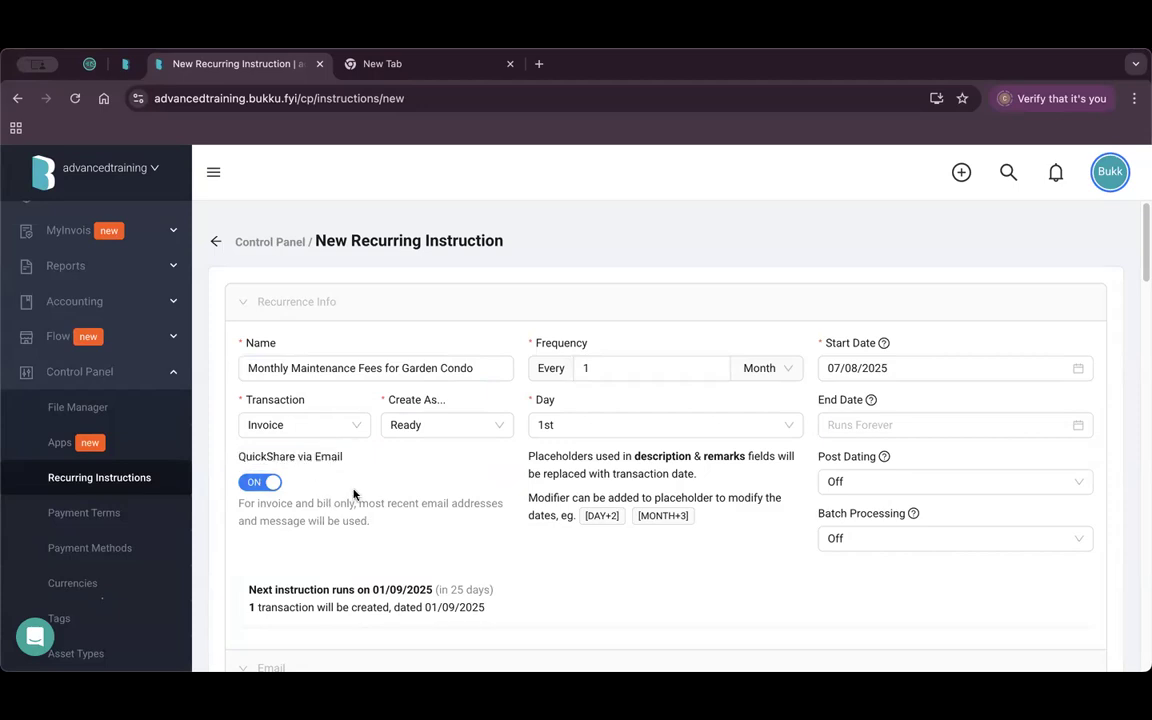
{"action": "left_click", "coordinate": [258, 488]}
Review the monthly frequency, keeping the 1st as run day, and check the start date.
{"action": "left_click", "coordinate": [610, 371]}
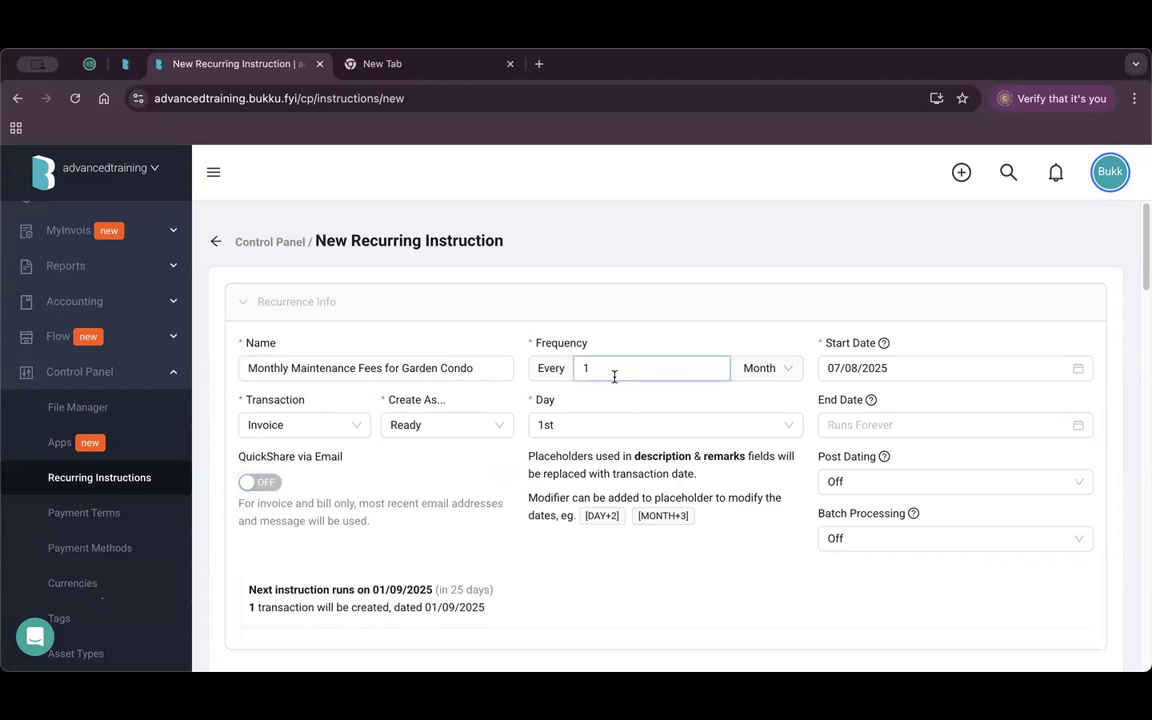
{"action": "double_click", "coordinate": [576, 343]}
{"action": "left_click", "coordinate": [646, 372]}
{"action": "left_click", "coordinate": [770, 370]}
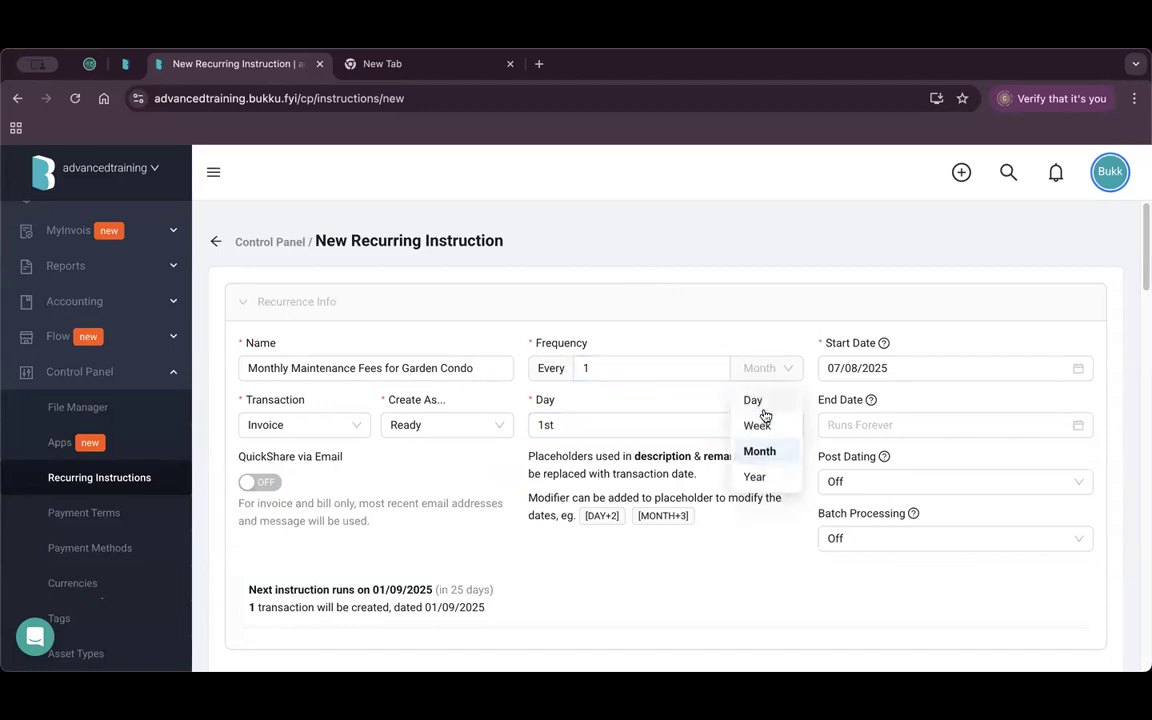
{"action": "left_click", "coordinate": [617, 428]}
{"action": "scroll", "coordinate": [602, 543], "scroll_direction": "down", "scroll_amount": 5}
{"action": "scroll", "coordinate": [594, 509], "scroll_direction": "up", "scroll_amount": 5}
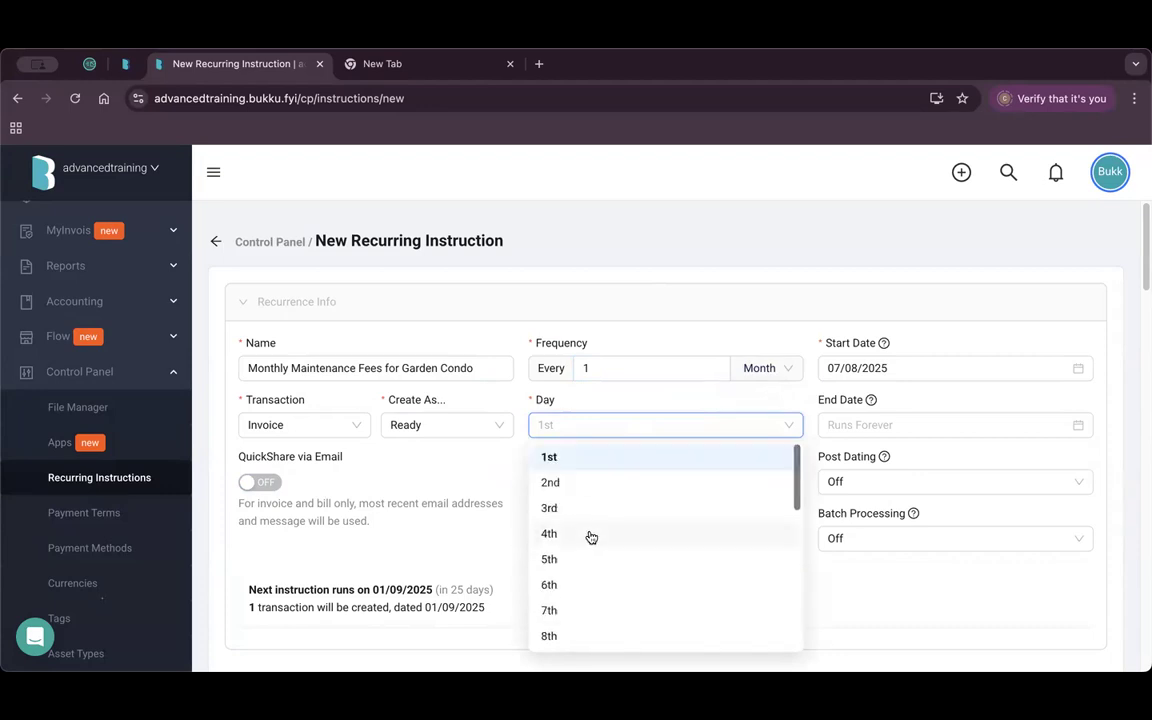
{"action": "left_click", "coordinate": [597, 420]}
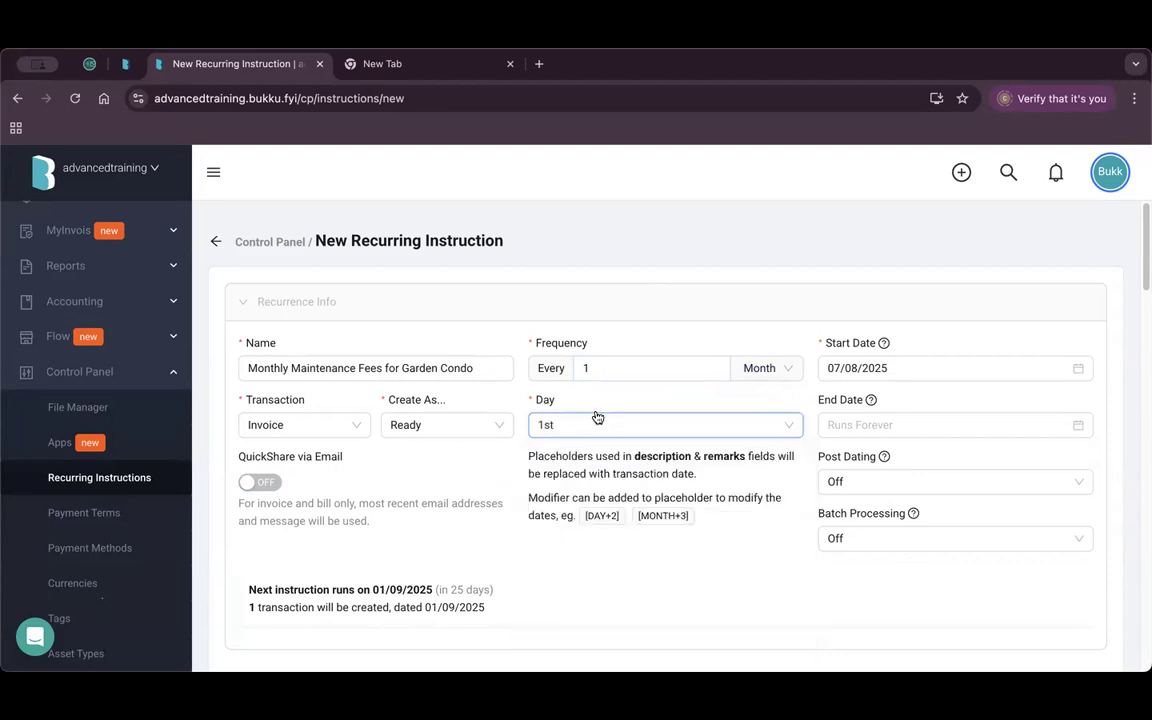
{"action": "scroll", "coordinate": [963, 392], "scroll_direction": "down", "scroll_amount": 1}
{"action": "left_click", "coordinate": [905, 324]}
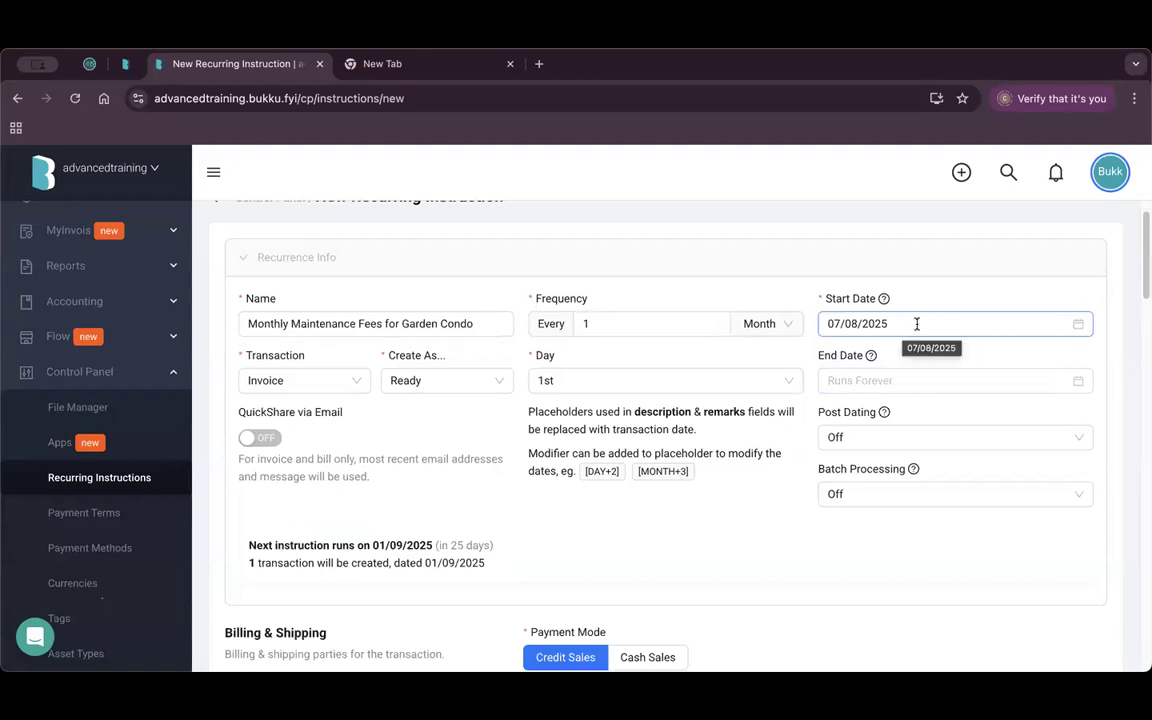
Set Post Dating to 2 days before, moving the next run to 30/08/2025.
{"action": "scroll", "coordinate": [959, 324], "scroll_direction": "down", "scroll_amount": 1}
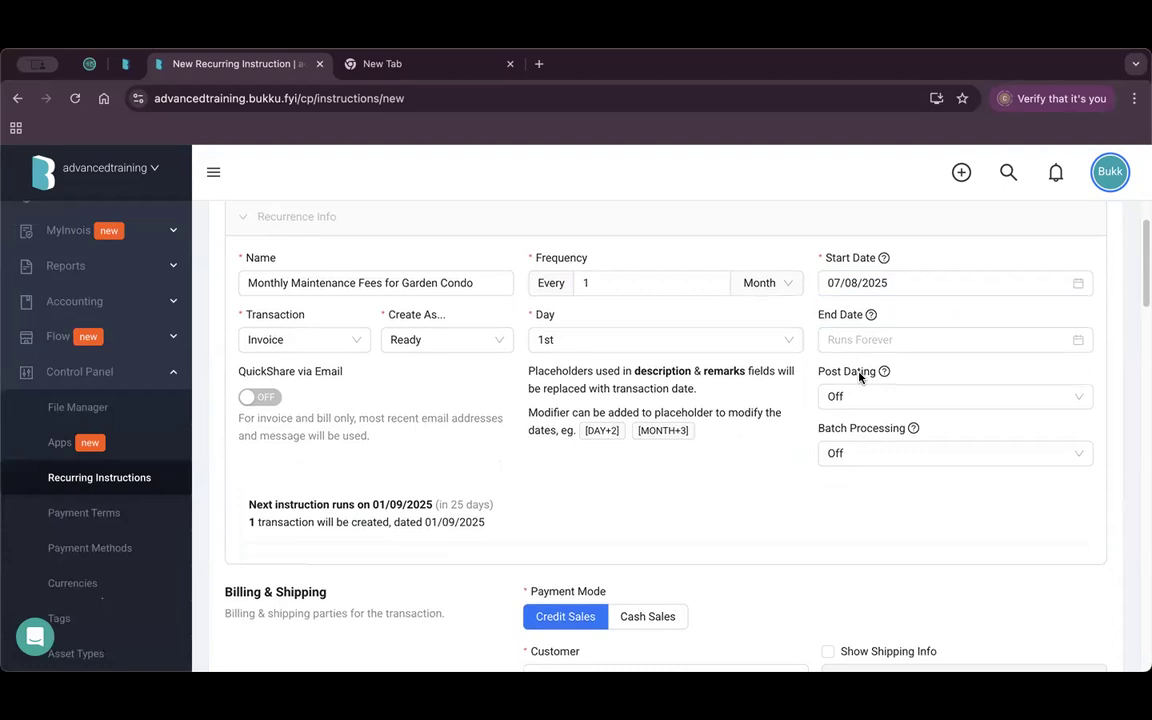
{"action": "left_click", "coordinate": [892, 398]}
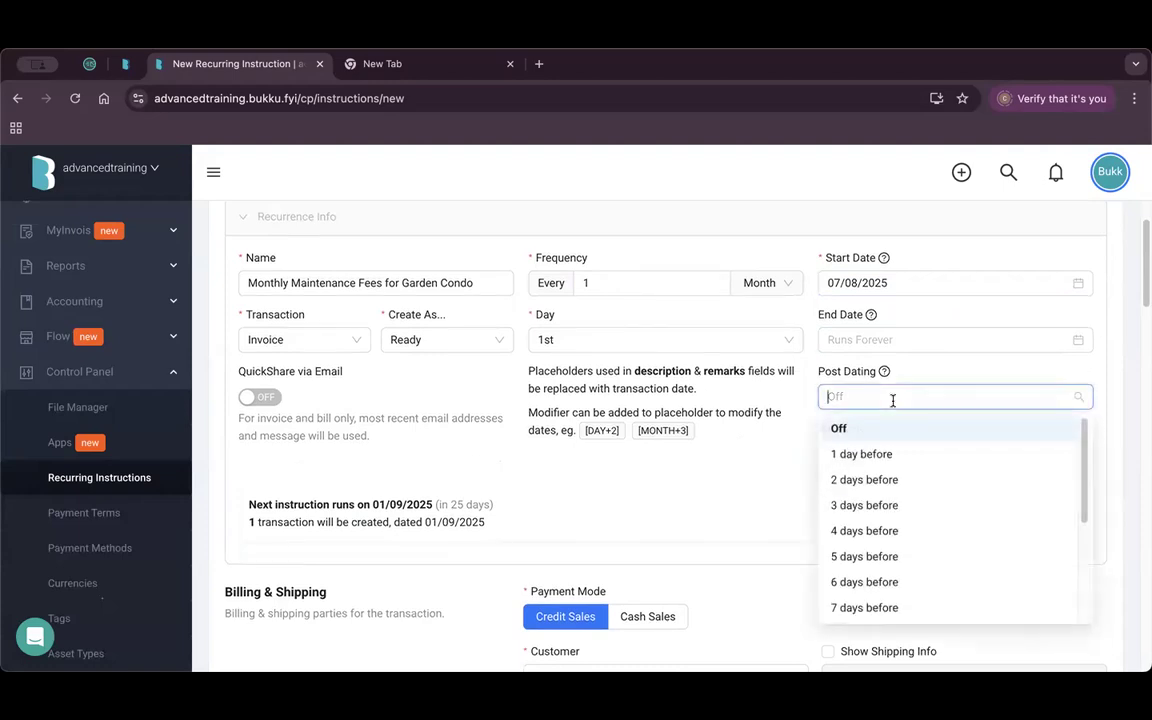
{"action": "left_click", "coordinate": [888, 481]}
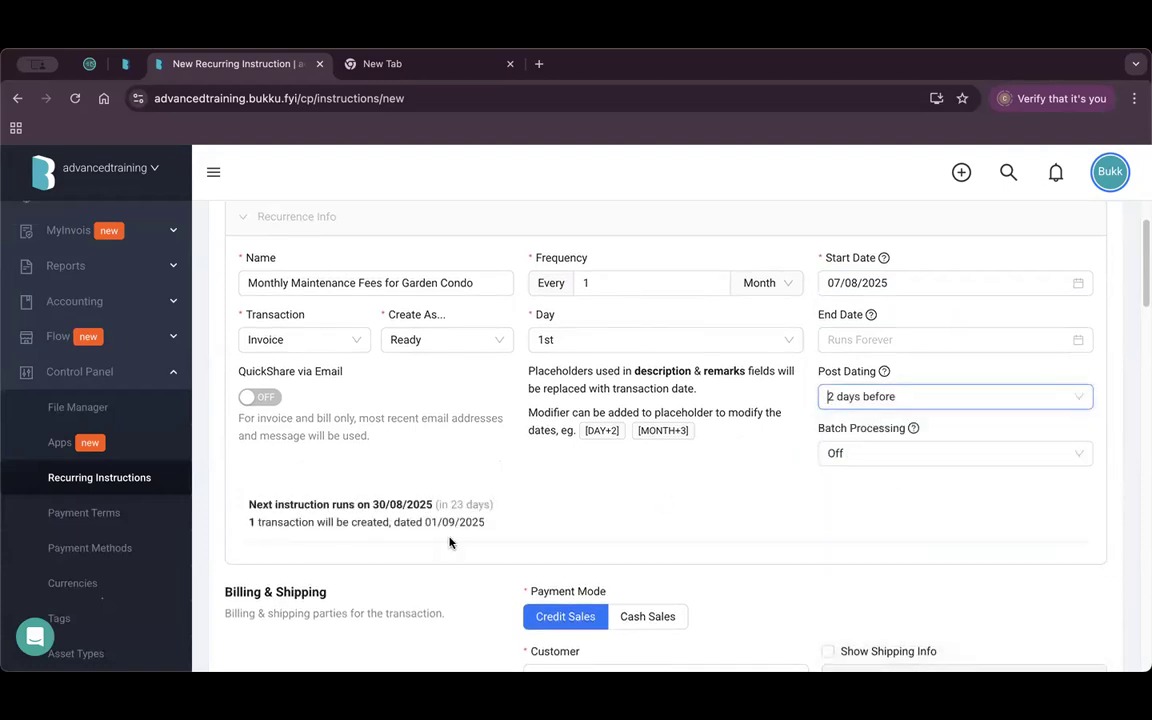
{"action": "scroll", "coordinate": [445, 505], "scroll_direction": "down", "scroll_amount": 1}
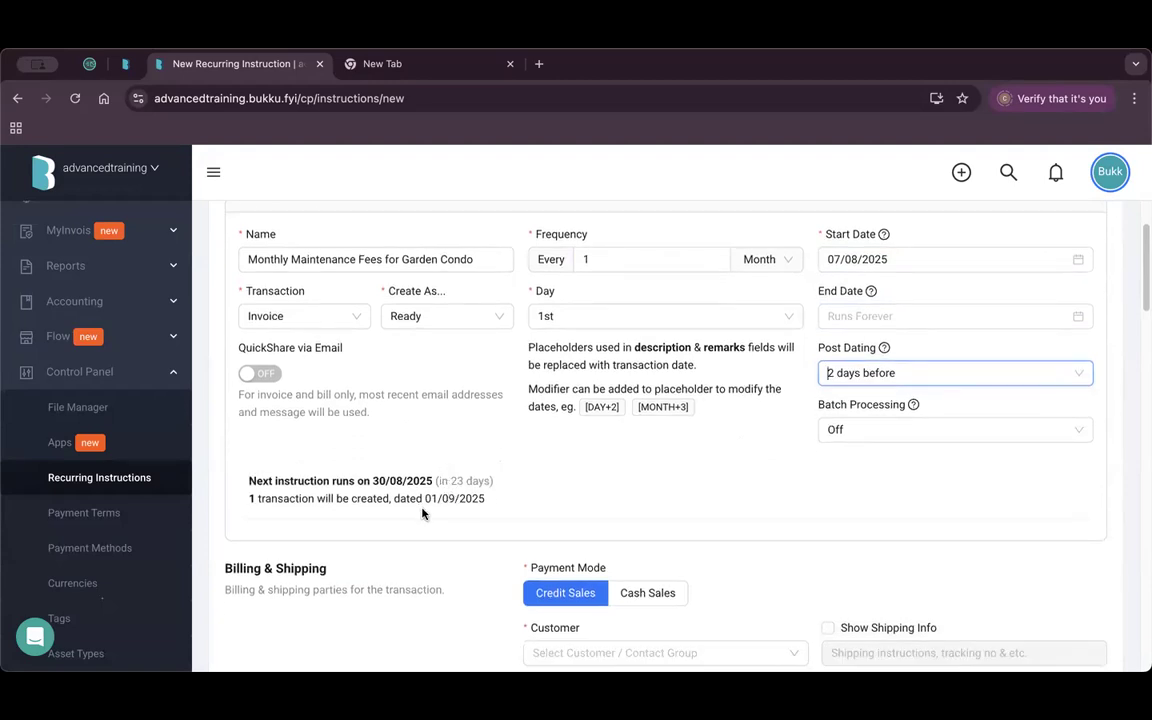
{"action": "mouse_move", "coordinate": [662, 407]}
{"action": "left_click_drag", "start_coordinate": [437, 498], "coordinate": [465, 497]}
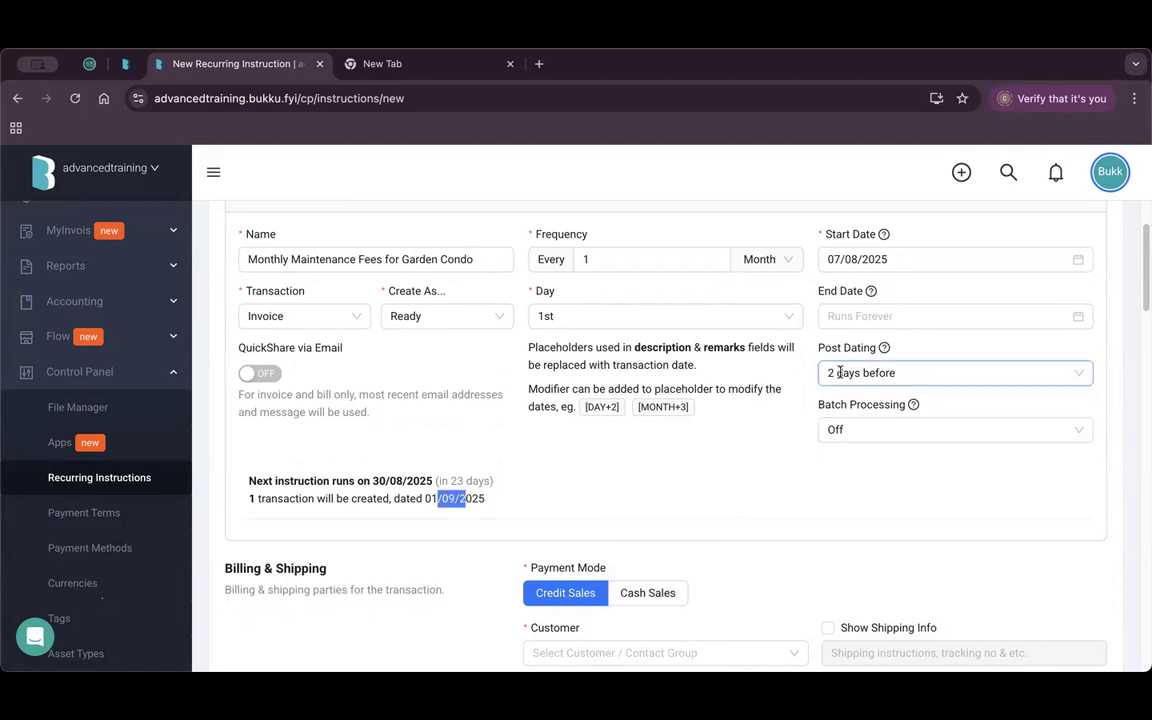
{"action": "double_click", "coordinate": [396, 481]}
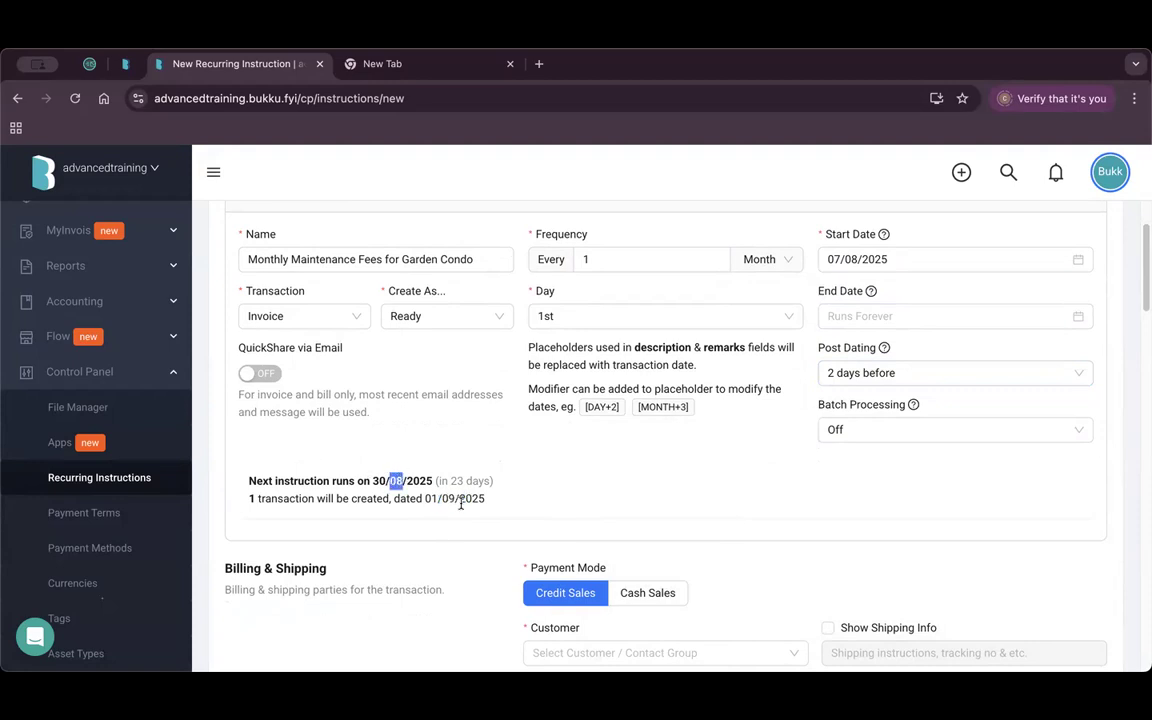
{"action": "left_click_drag", "start_coordinate": [431, 499], "coordinate": [449, 501]}
{"action": "left_click", "coordinate": [453, 500]}
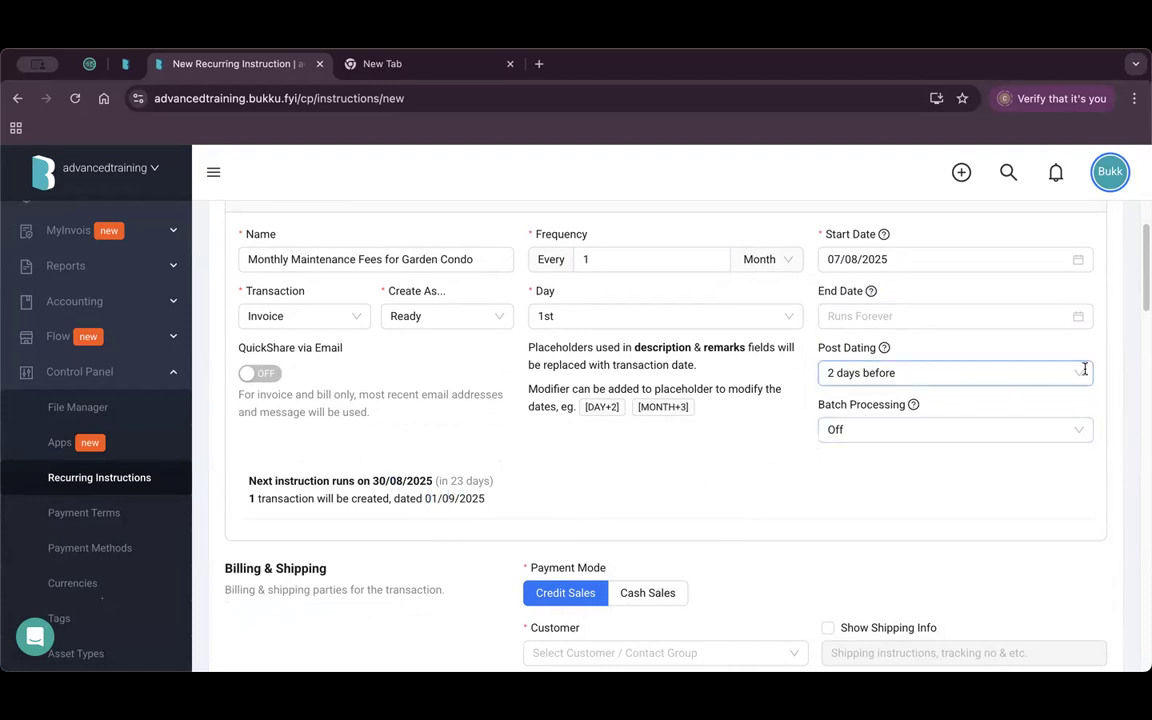
{"action": "left_click", "coordinate": [1084, 370]}
Turn Post Dating off and preview Batch Processing at 3 Times.
{"action": "left_click", "coordinate": [926, 404]}
{"action": "left_click", "coordinate": [873, 427]}
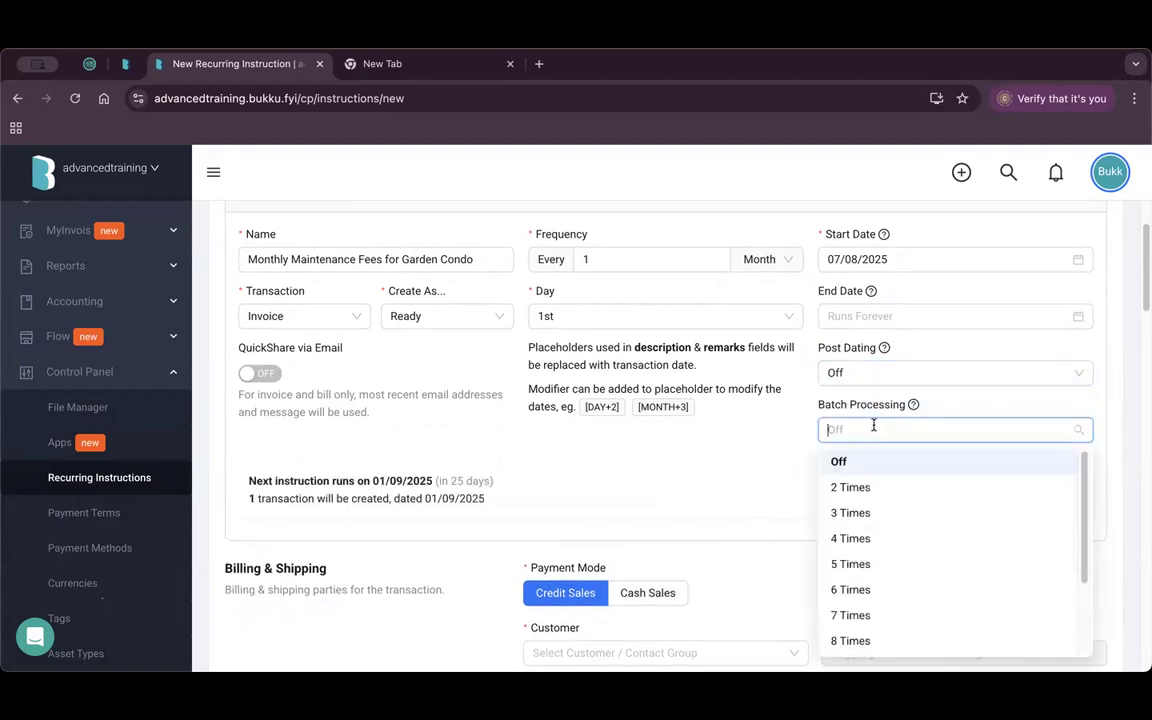
{"action": "left_click", "coordinate": [876, 514]}
{"action": "left_click", "coordinate": [670, 514]}
{"action": "right_click", "coordinate": [588, 420]}
{"action": "left_click", "coordinate": [420, 480]}
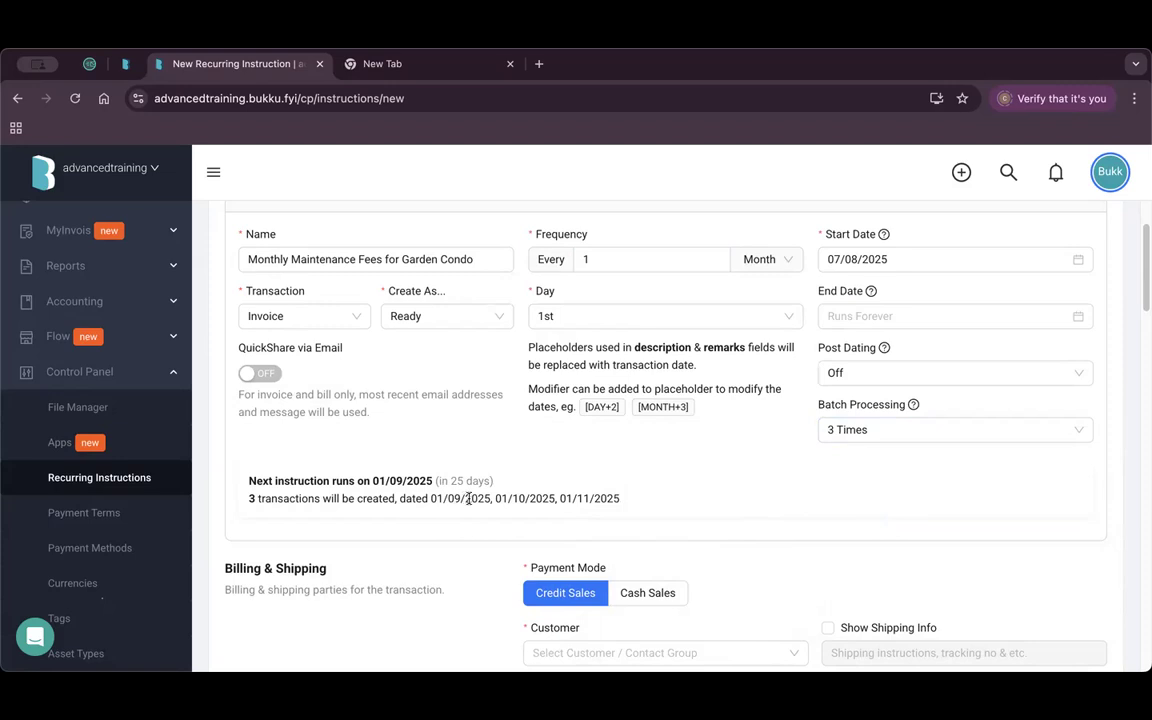
{"action": "double_click", "coordinate": [517, 498]}
{"action": "double_click", "coordinate": [583, 498]}
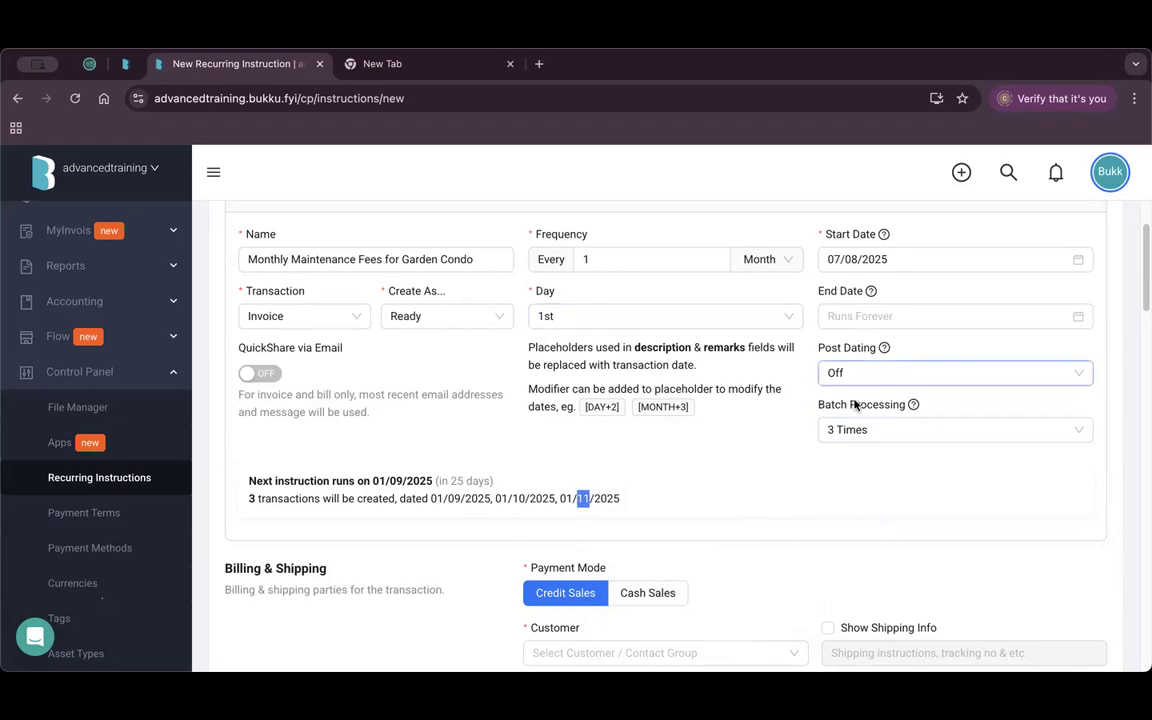
{"action": "left_click", "coordinate": [752, 456]}
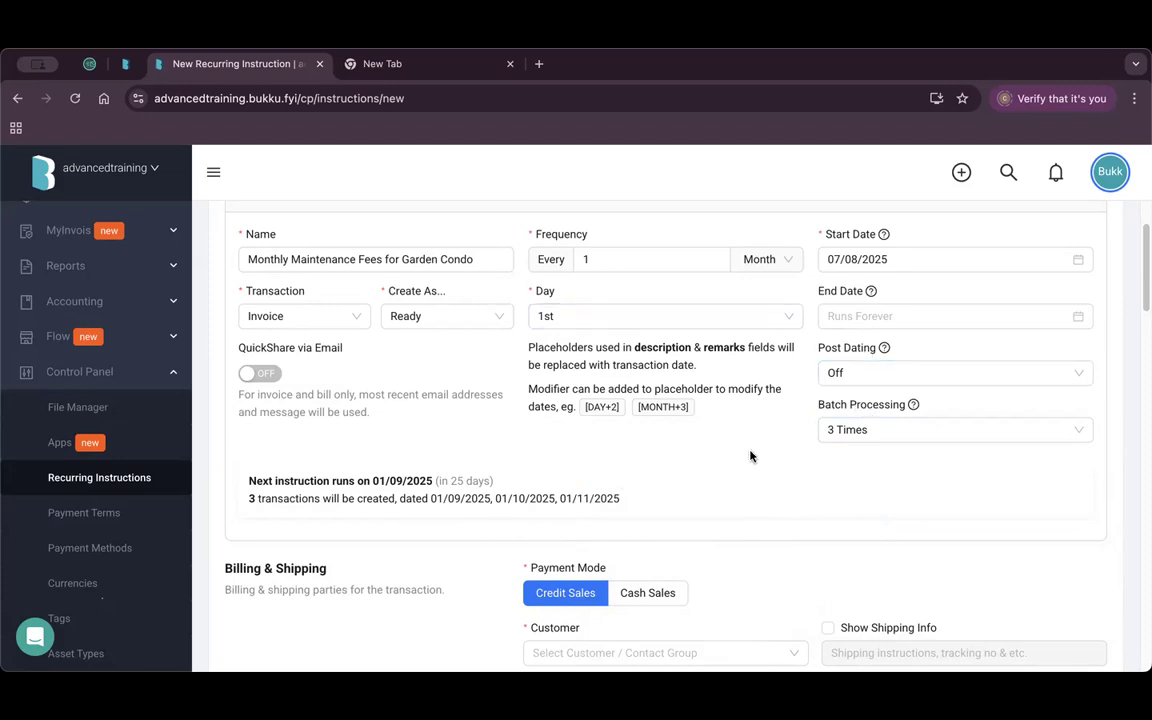
Set Batch Processing back to Off.
{"action": "left_click", "coordinate": [1076, 429]}
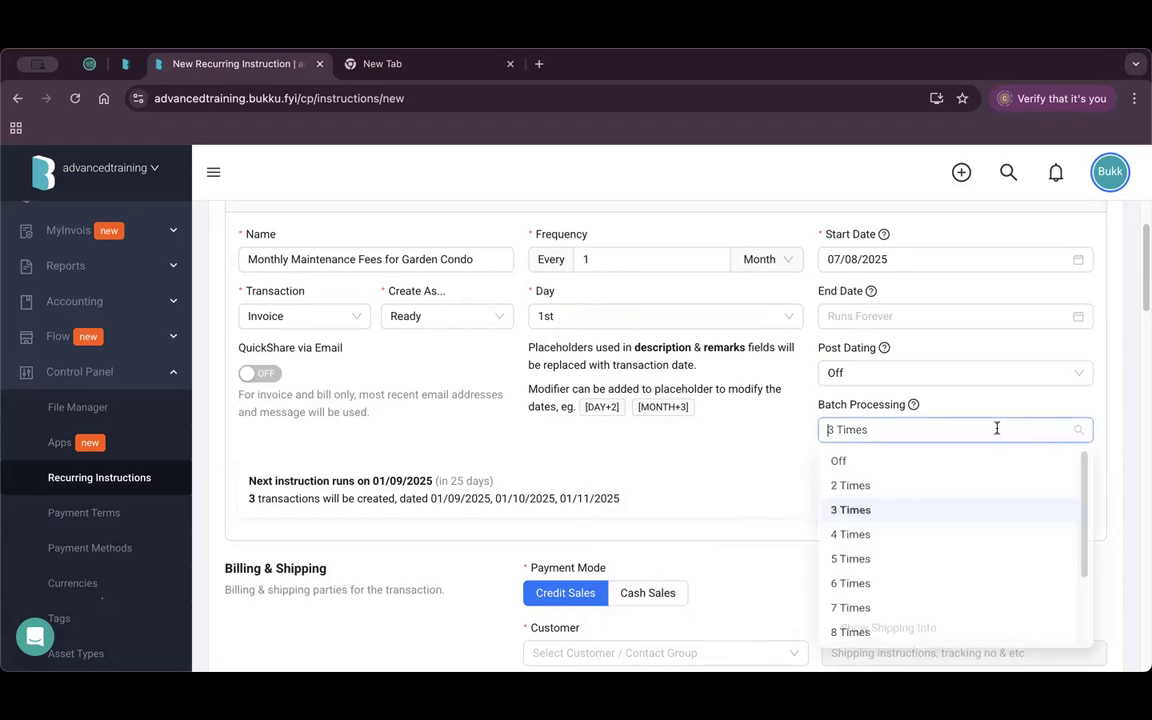
{"action": "left_click", "coordinate": [864, 460]}
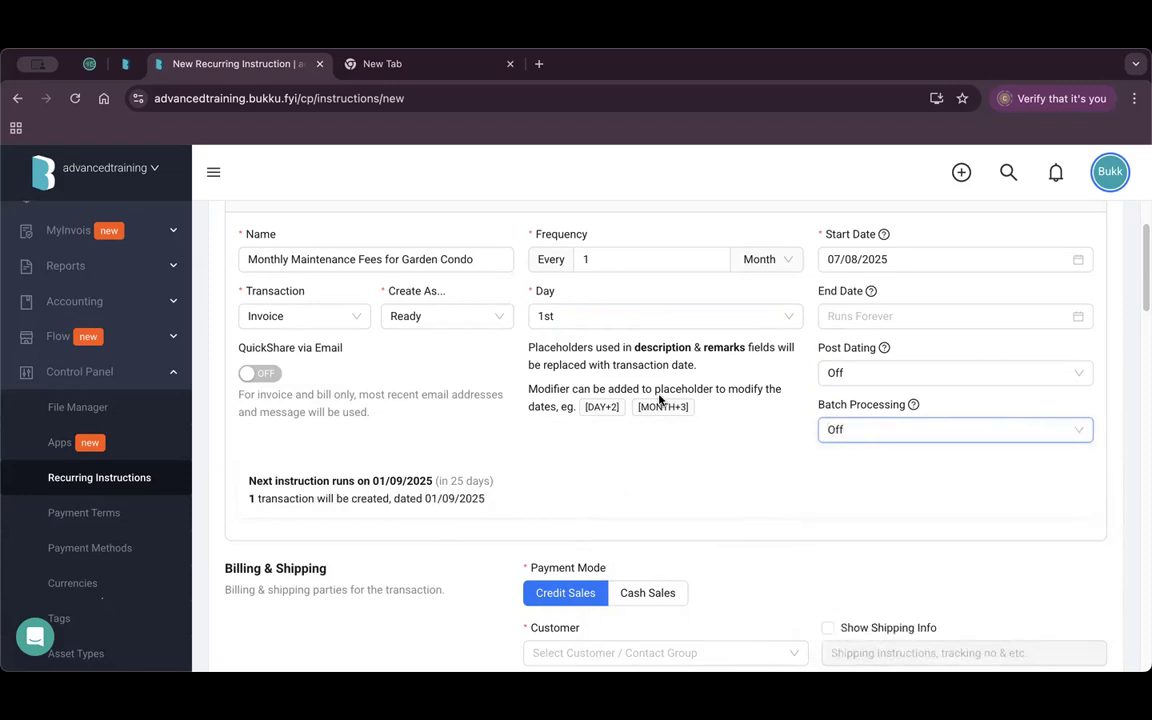
{"action": "left_click", "coordinate": [653, 316]}
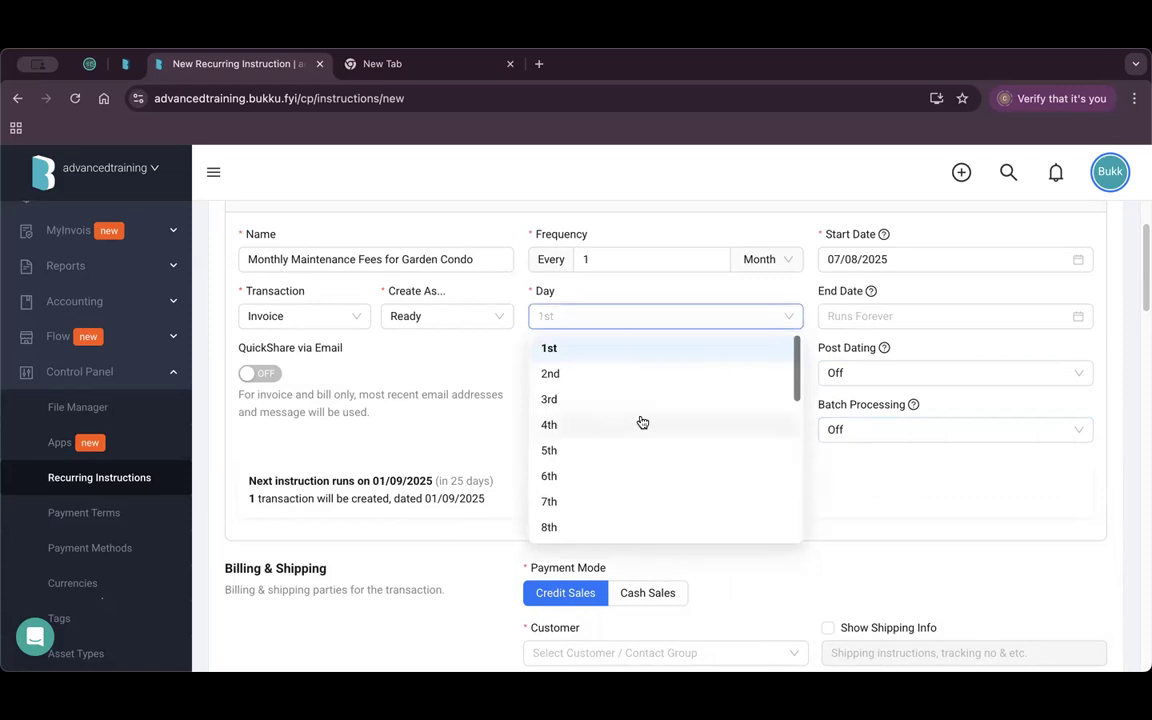
Set the run day to the 7th so the first invoice is created today, 07/08/2025.
{"action": "left_click", "coordinate": [580, 503]}
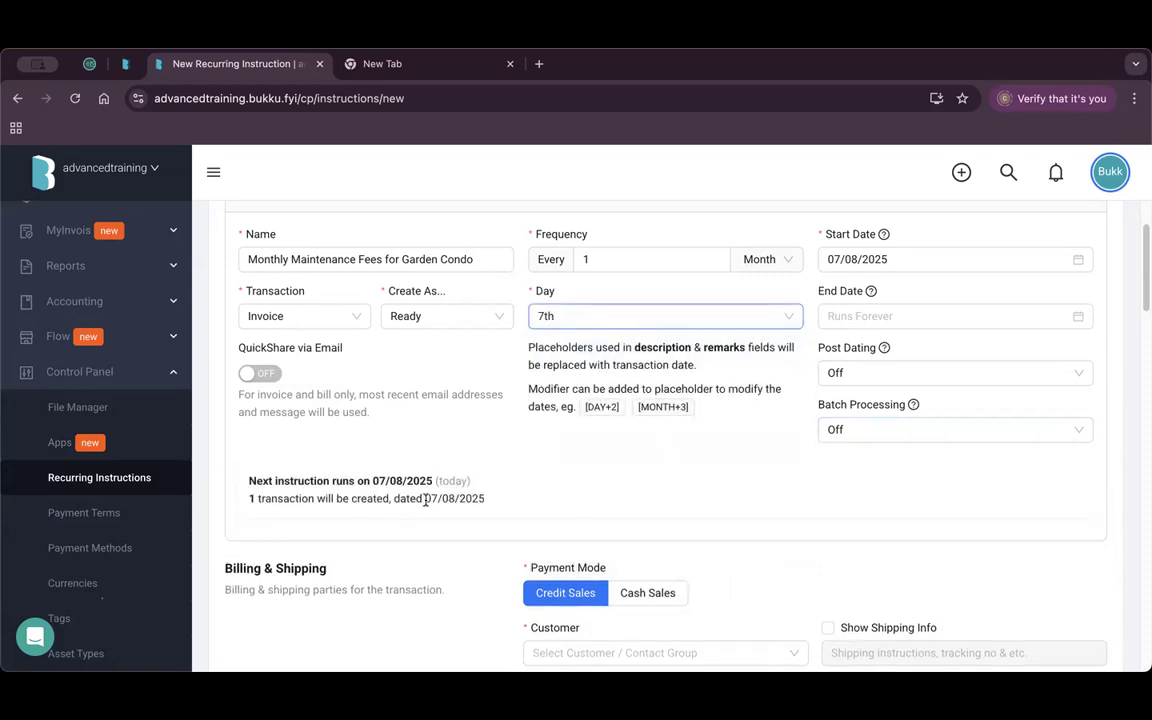
{"action": "left_click_drag", "start_coordinate": [425, 499], "coordinate": [471, 497]}
{"action": "left_click", "coordinate": [467, 502]}
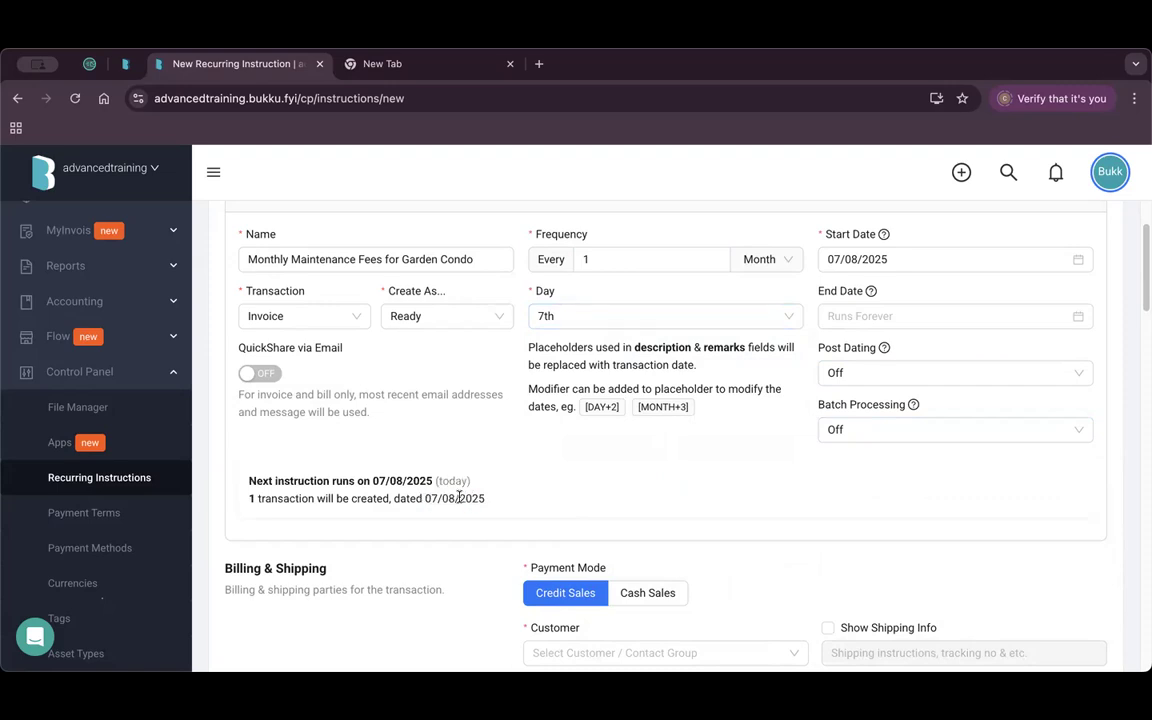
{"action": "scroll", "coordinate": [672, 474], "scroll_direction": "down", "scroll_amount": 1}
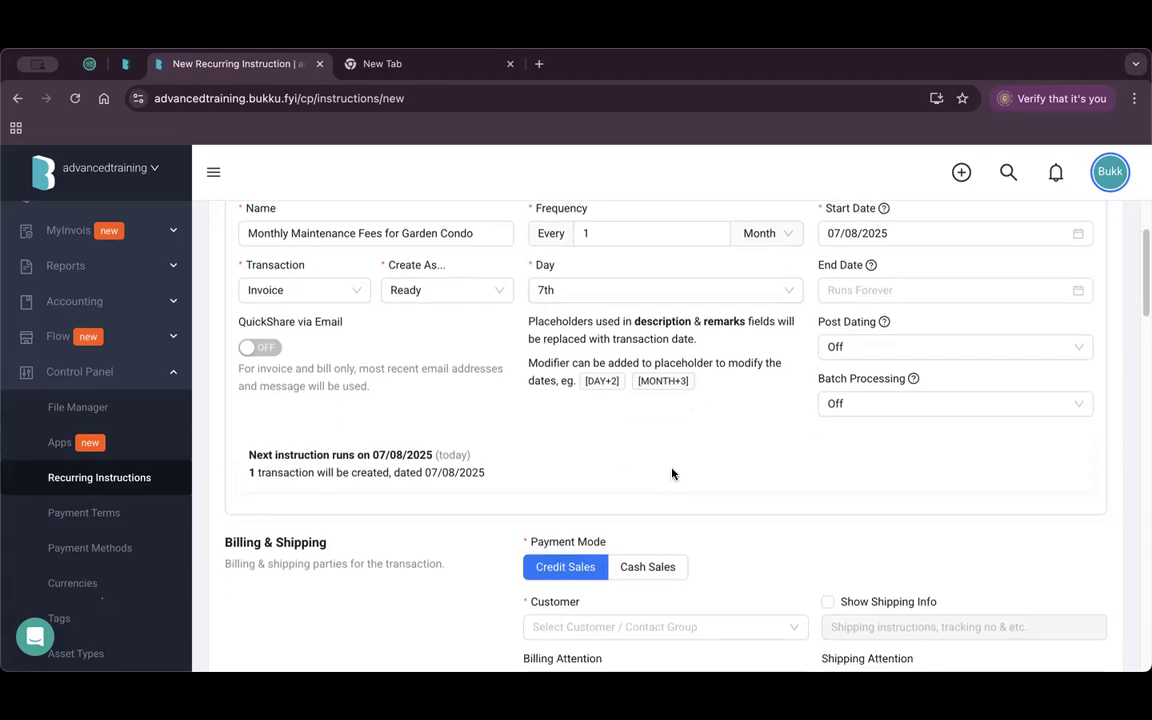
{"action": "scroll", "coordinate": [672, 474], "scroll_direction": "down", "scroll_amount": 5}
{"action": "left_click", "coordinate": [652, 371]}
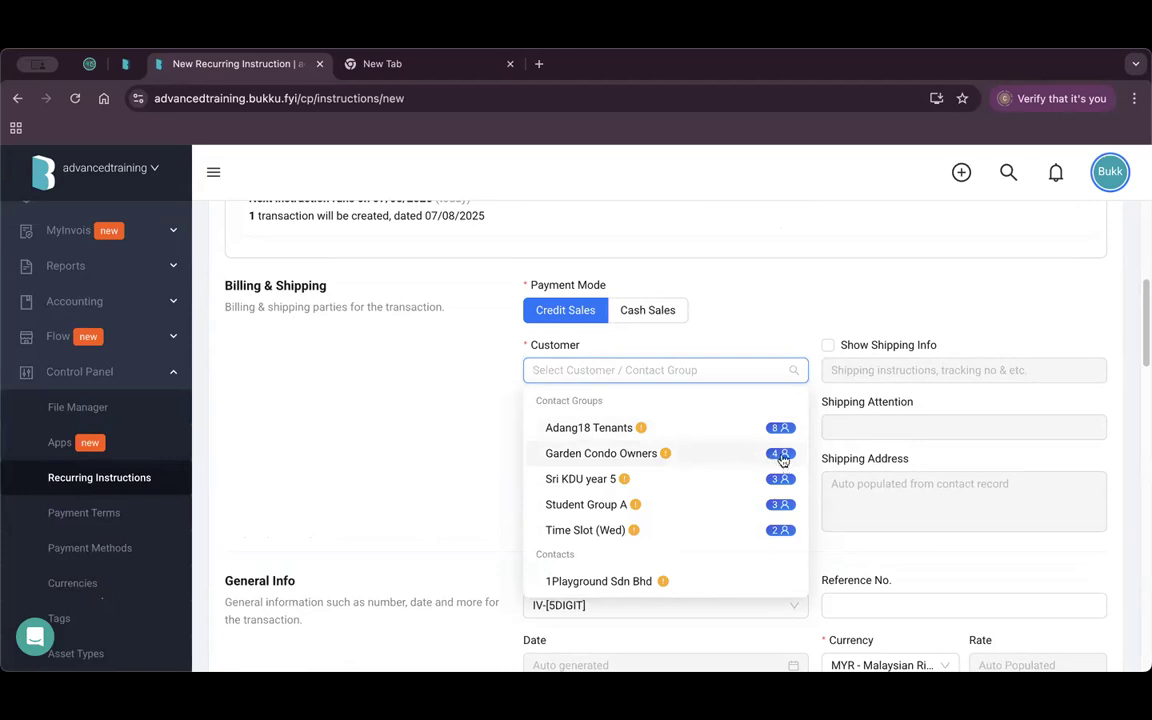
Set the customer to the Garden Condo Owners group.
{"action": "left_click", "coordinate": [640, 453]}
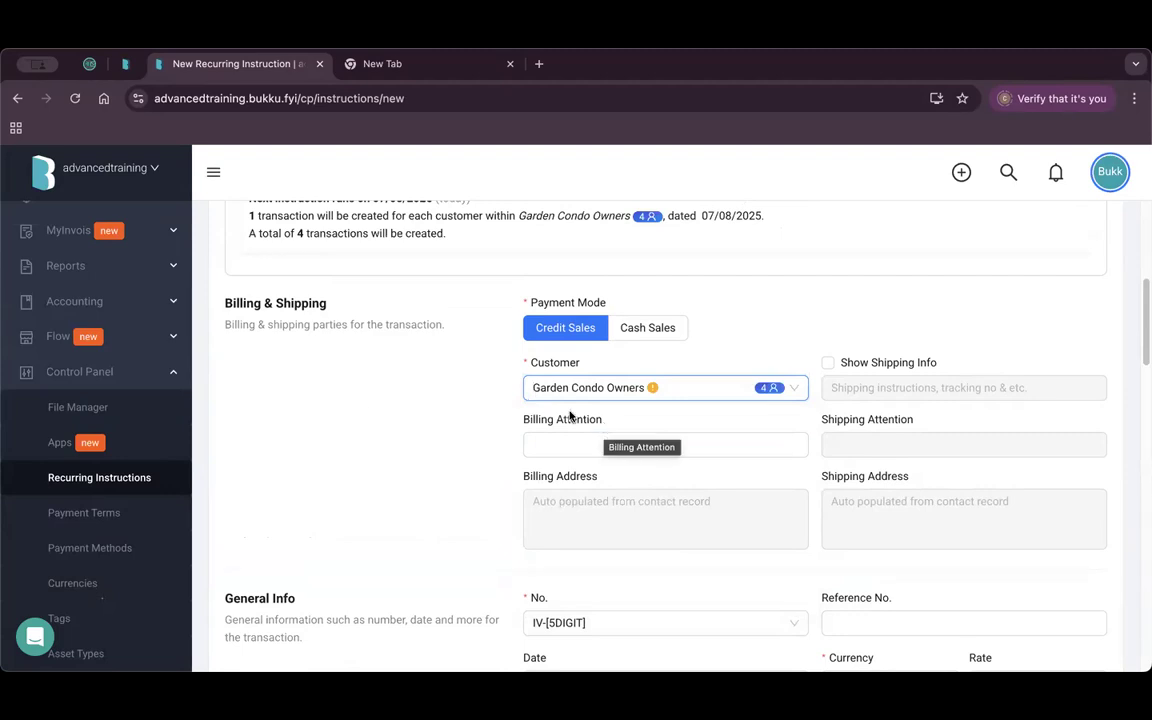
{"action": "scroll", "coordinate": [455, 432], "scroll_direction": "down", "scroll_amount": 5}
{"action": "scroll", "coordinate": [470, 435], "scroll_direction": "down", "scroll_amount": 3}
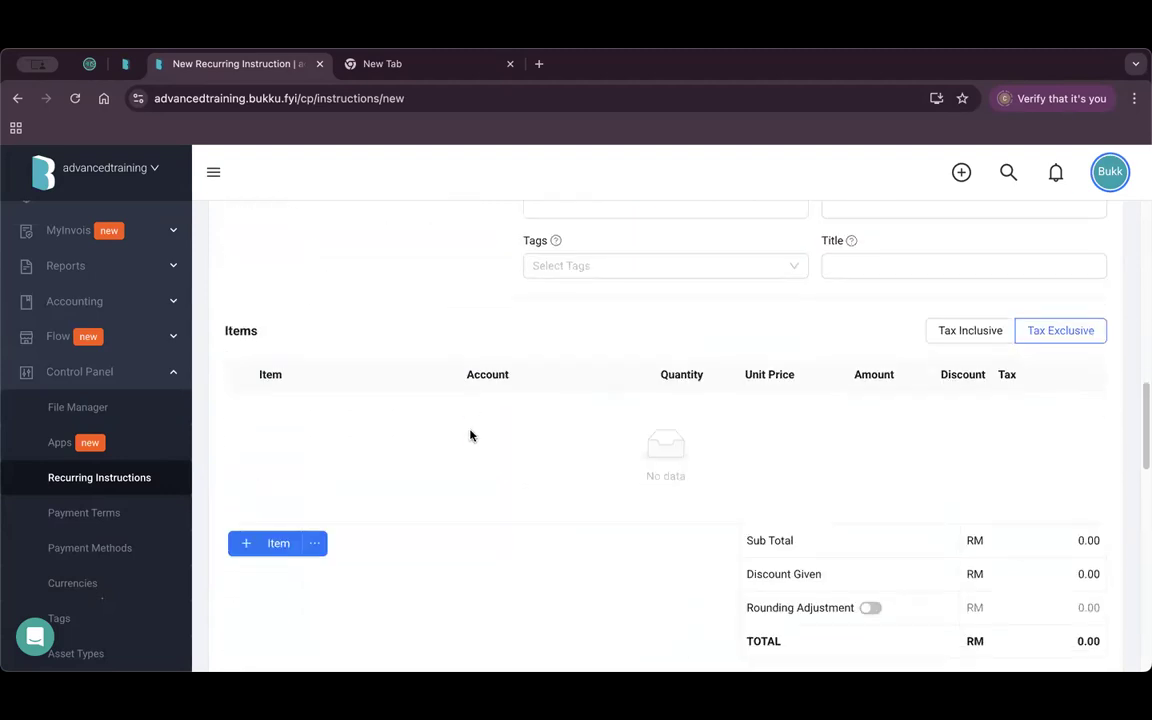
Add Monthly Maintenance Fees at RM 300 as the invoice item.
{"action": "left_click", "coordinate": [270, 541]}
{"action": "left_click", "coordinate": [350, 410]}
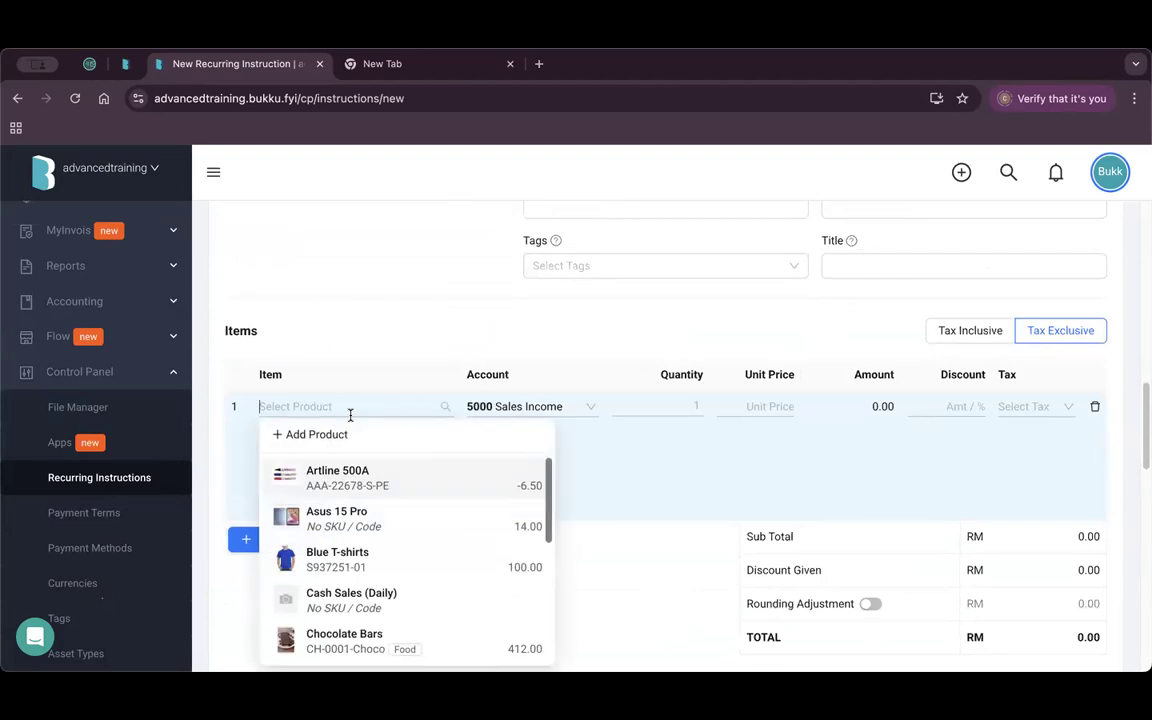
{"action": "type", "text": "month"}
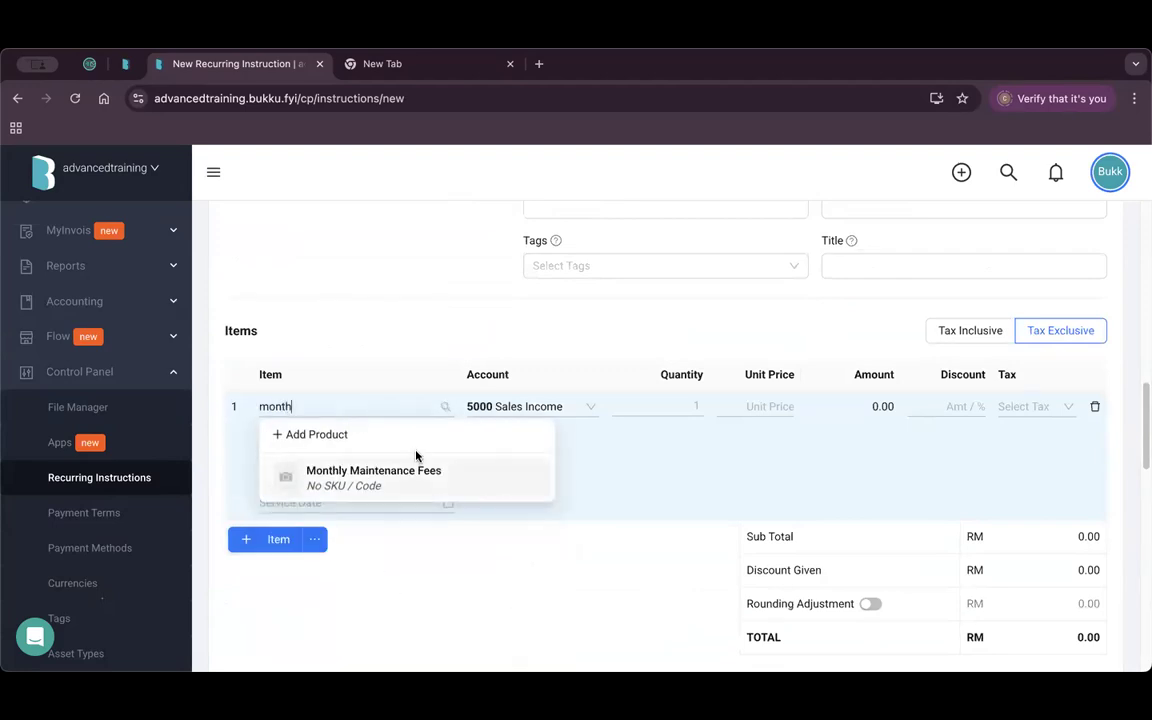
{"action": "left_click", "coordinate": [399, 478]}
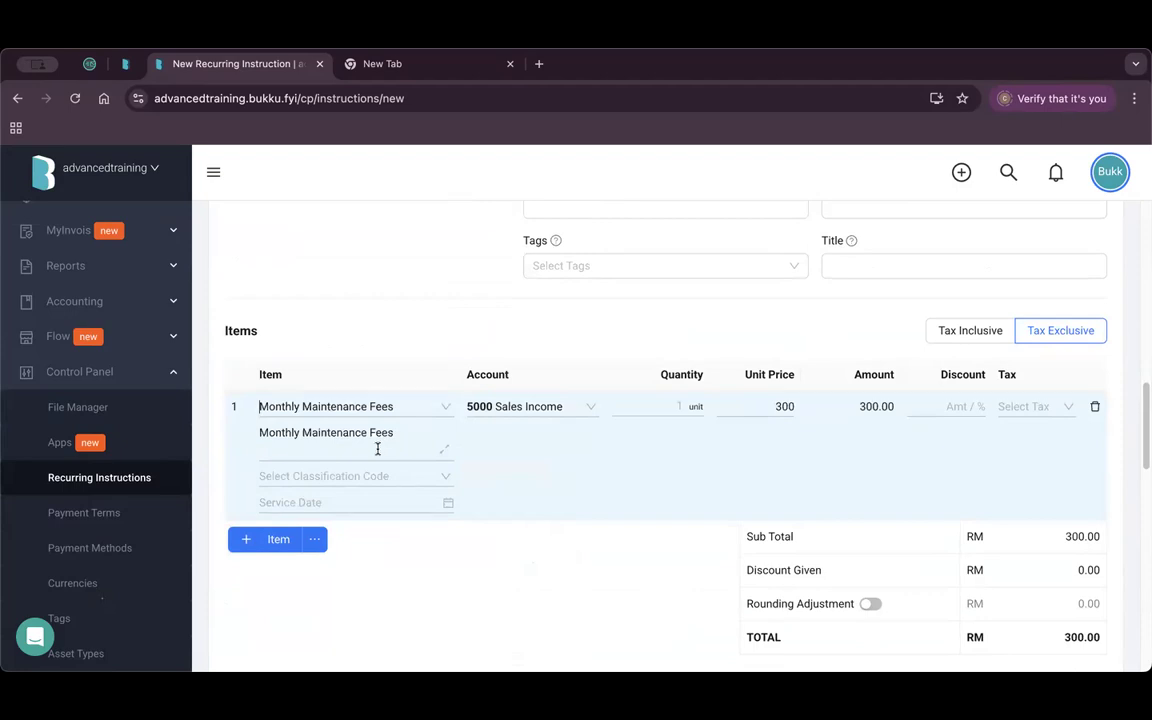
{"action": "scroll", "coordinate": [526, 448], "scroll_direction": "up", "scroll_amount": 6}
{"action": "scroll", "coordinate": [533, 443], "scroll_direction": "up", "scroll_amount": 4}
{"action": "mouse_move", "coordinate": [627, 442]}
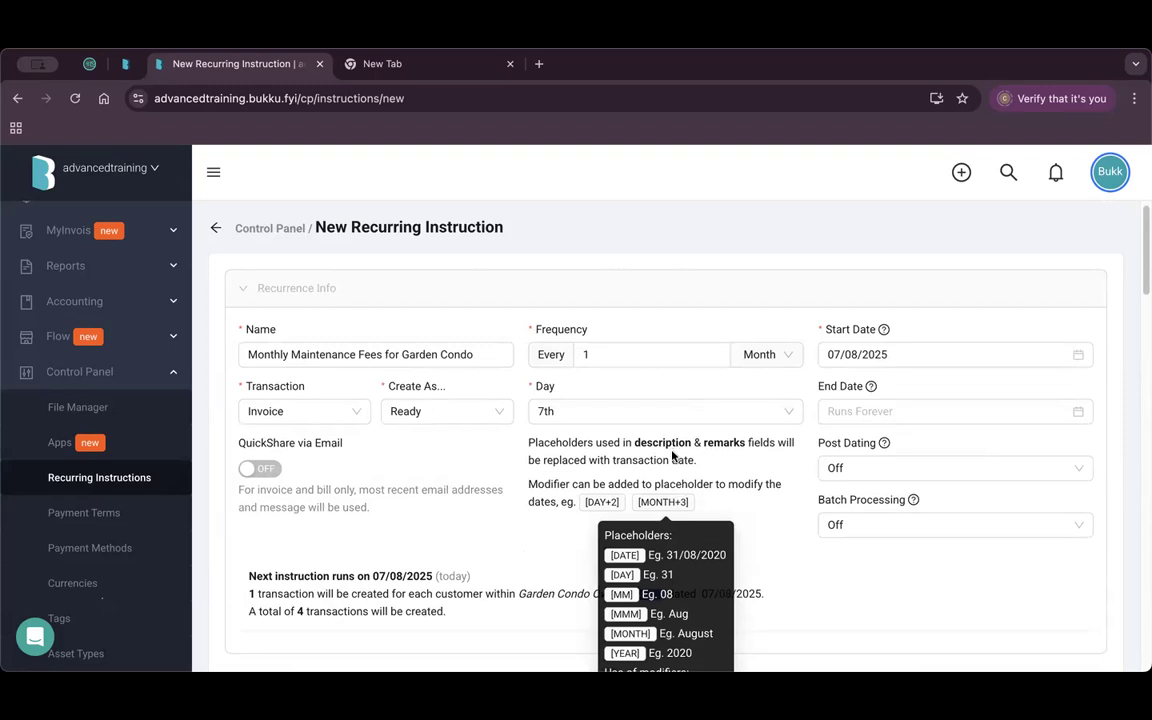
Paste the [MONTH] placeholder into the item's description.
{"action": "scroll", "coordinate": [655, 455], "scroll_direction": "down", "scroll_amount": 2}
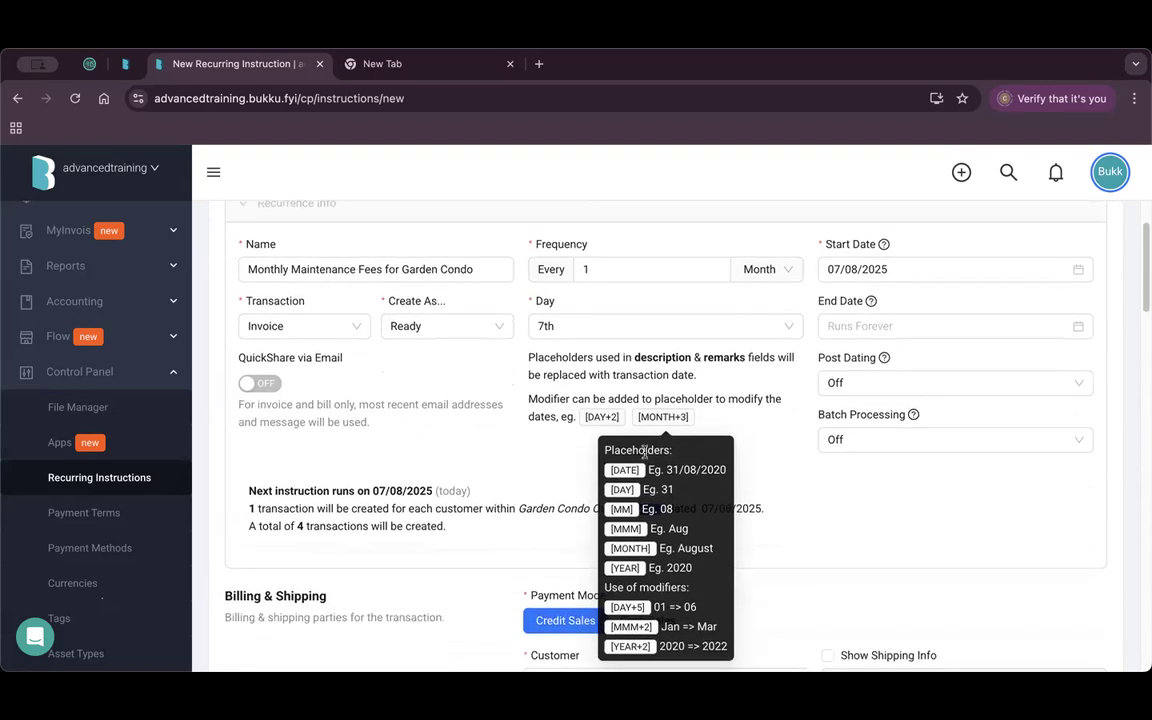
{"action": "double_click", "coordinate": [640, 546]}
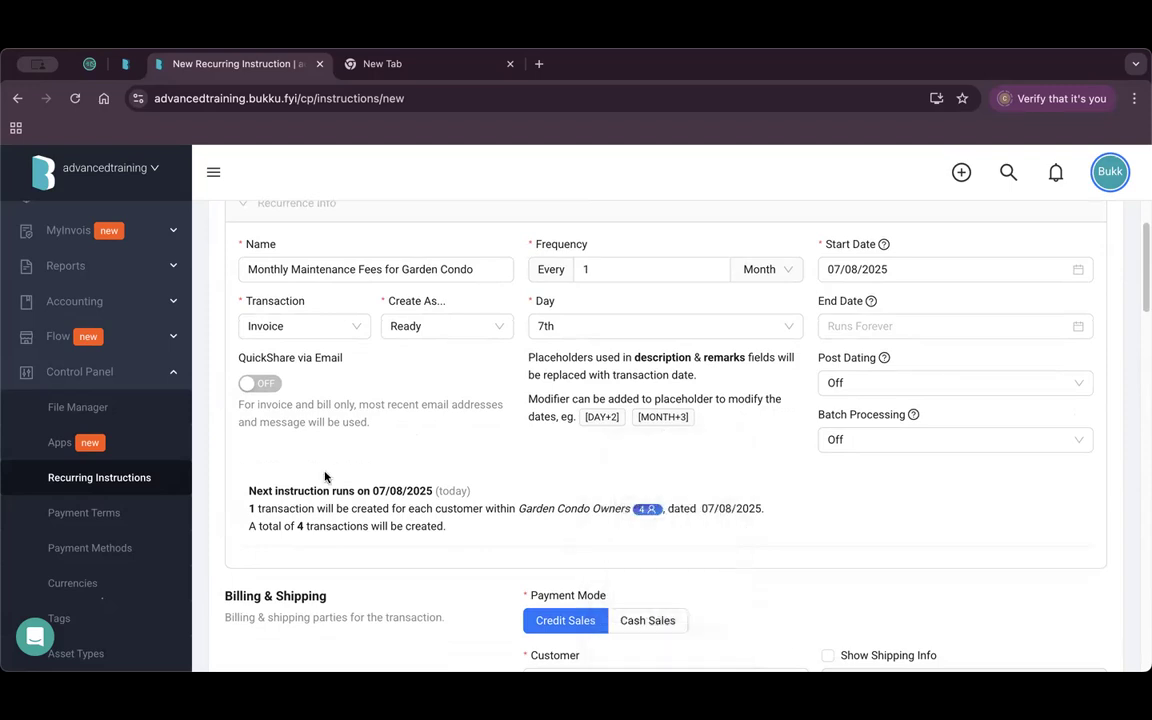
{"action": "scroll", "coordinate": [329, 476], "scroll_direction": "down", "scroll_amount": 10}
{"action": "left_click", "coordinate": [390, 476]}
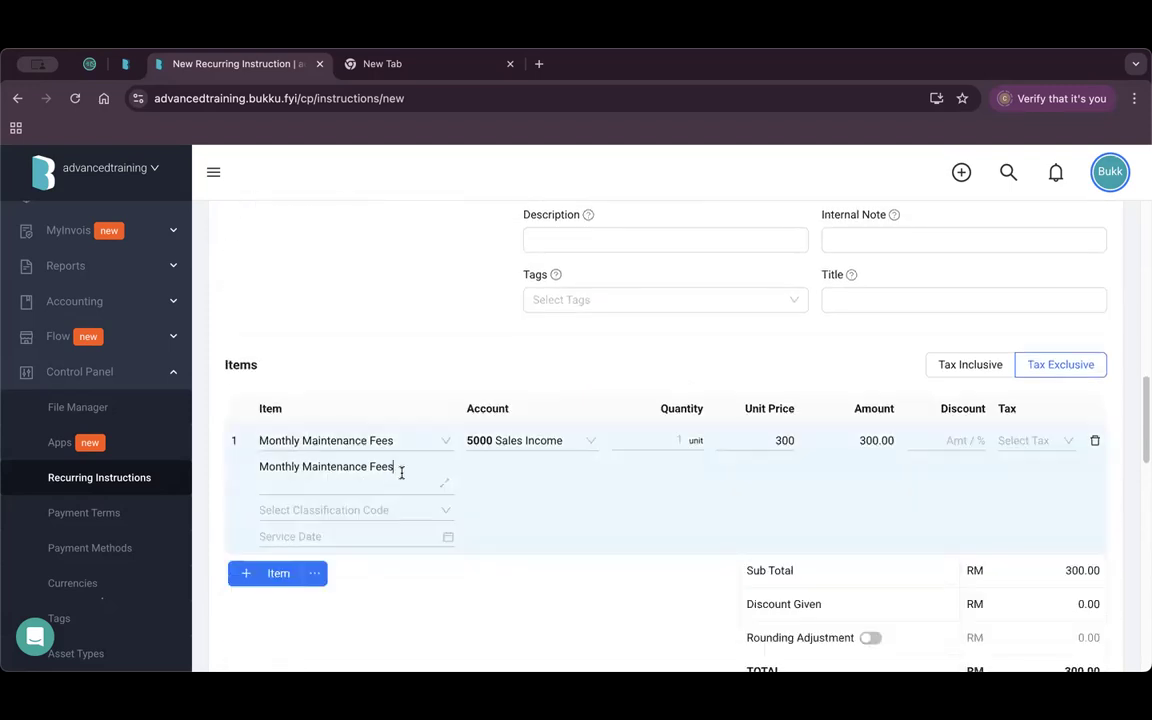
{"action": "type", "text": "[MONTH]"}
{"action": "scroll", "coordinate": [532, 332], "scroll_direction": "up", "scroll_amount": 10}
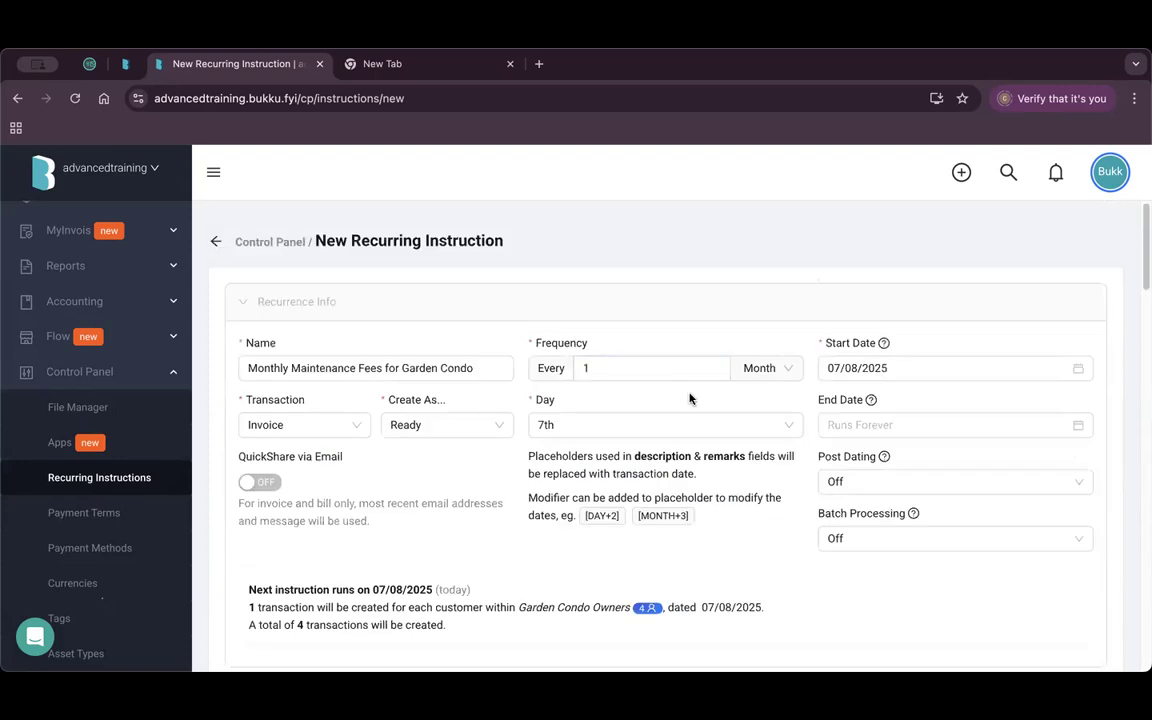
{"action": "scroll", "coordinate": [680, 330], "scroll_direction": "down", "scroll_amount": 3}
Append [YEAR] so the description reads 'Monthly Maintenance Fees [MONTH] [YEAR]'.
{"action": "mouse_move", "coordinate": [662, 257]}
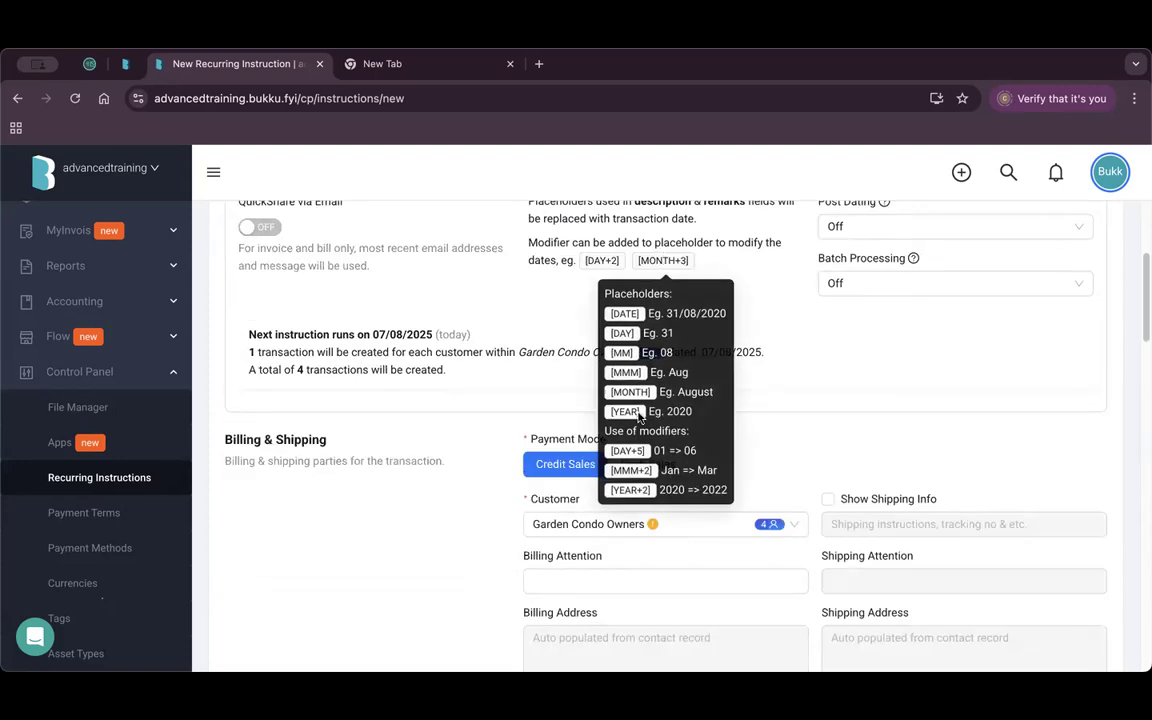
{"action": "left_click_drag", "start_coordinate": [636, 414], "coordinate": [608, 413]}
{"action": "key", "text": "super+c"}
{"action": "scroll", "coordinate": [374, 532], "scroll_direction": "down", "scroll_amount": 3}
{"action": "scroll", "coordinate": [374, 532], "scroll_direction": "down", "scroll_amount": 5}
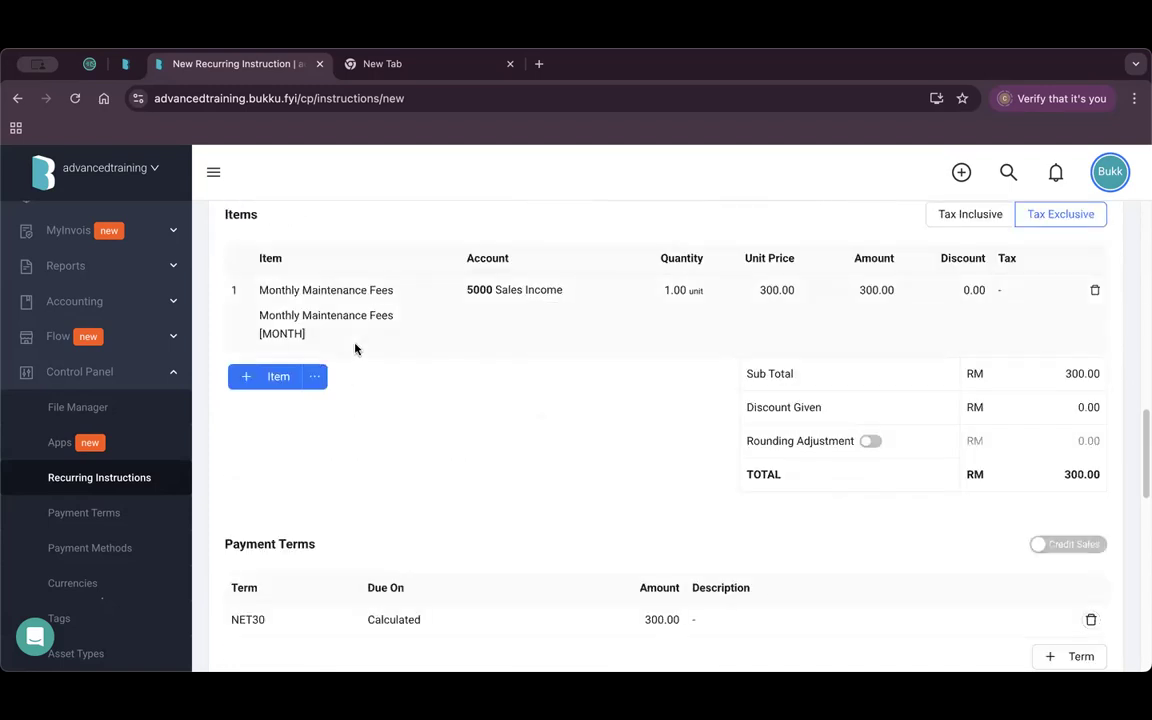
{"action": "left_click", "coordinate": [345, 332]}
{"action": "key", "text": "super+v"}
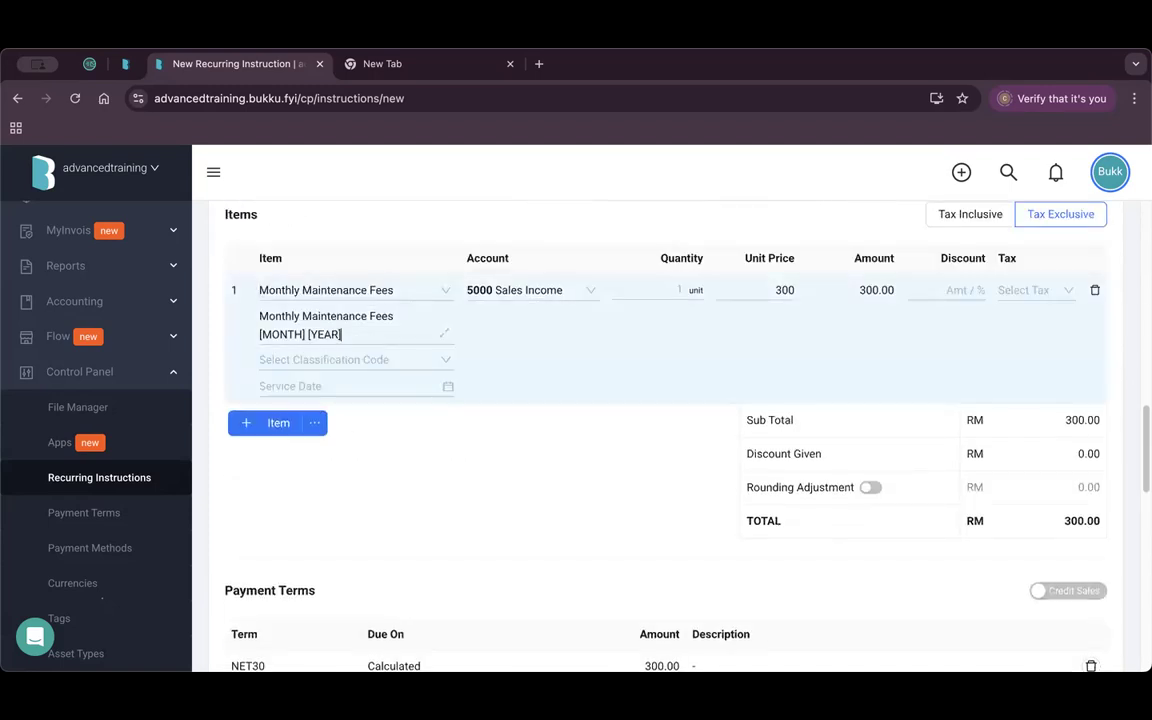
{"action": "left_click", "coordinate": [471, 496]}
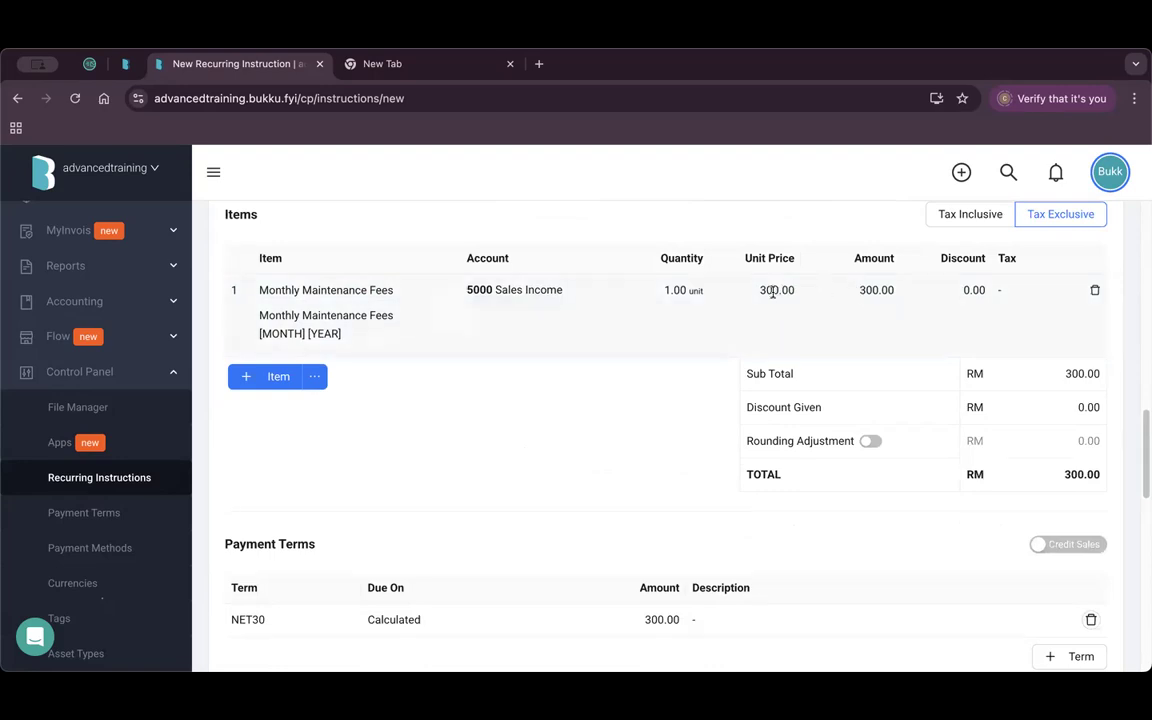
{"action": "scroll", "coordinate": [805, 422], "scroll_direction": "down", "scroll_amount": 5}
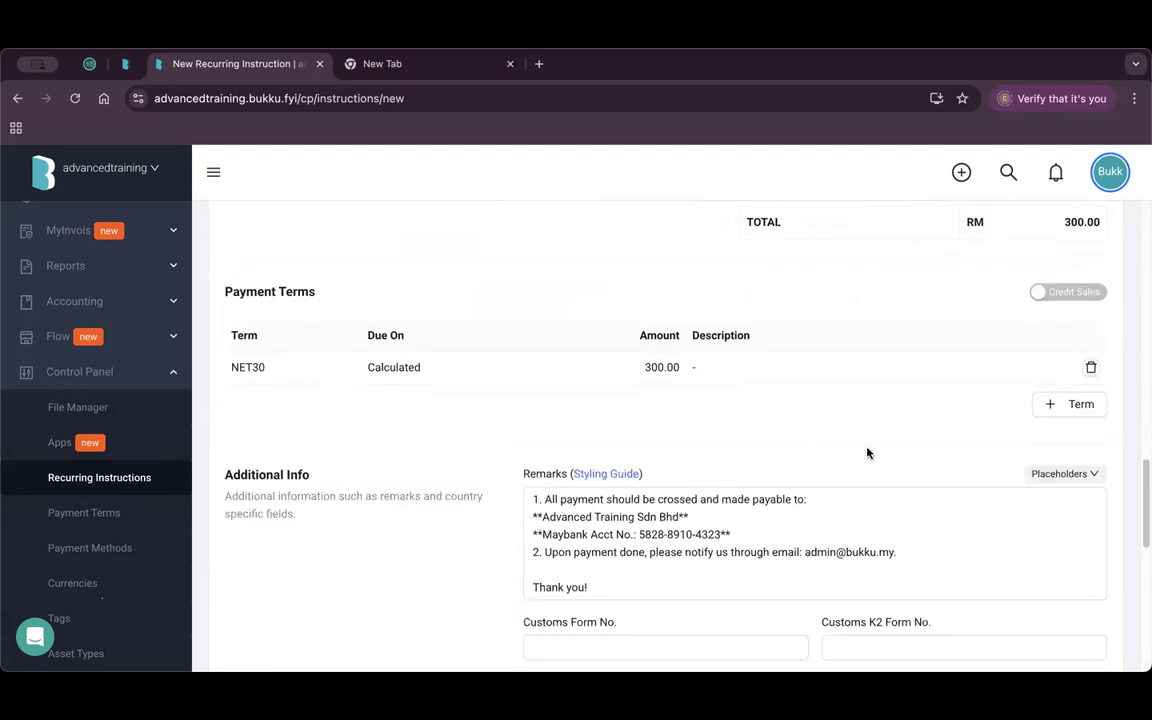
{"action": "scroll", "coordinate": [866, 453], "scroll_direction": "down", "scroll_amount": 10}
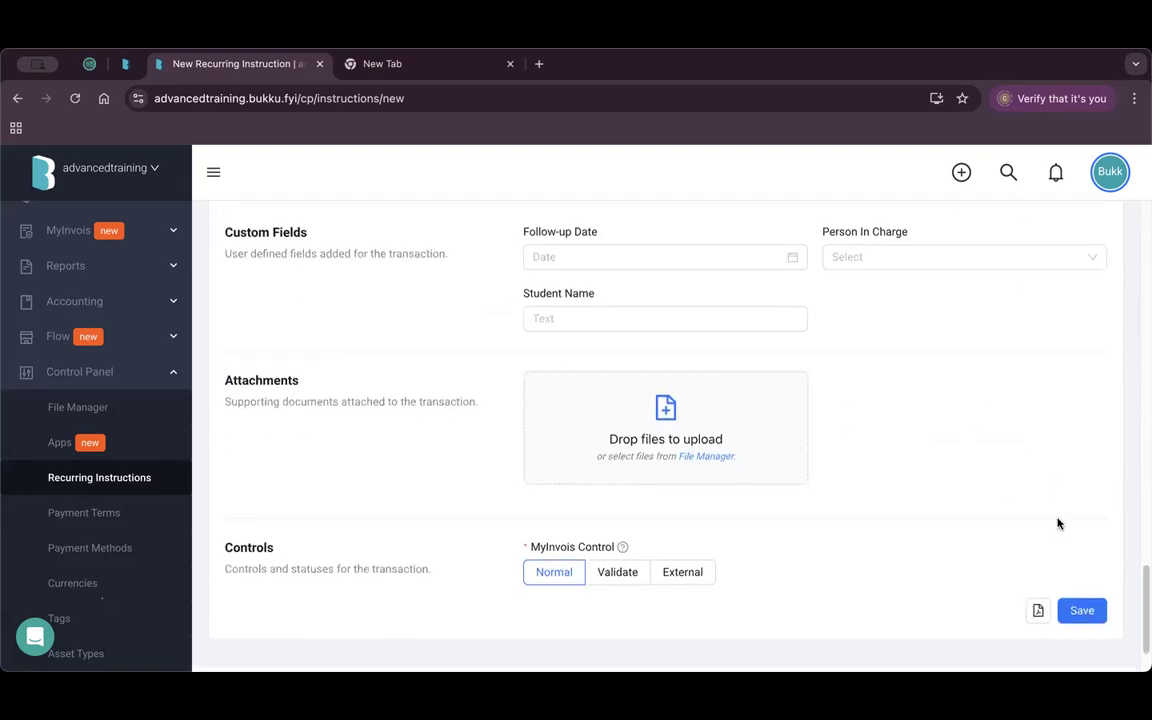
Save the recurring instruction and confirm creating today's 4 invoices for Garden Condo Owners.
{"action": "left_click", "coordinate": [1083, 616]}
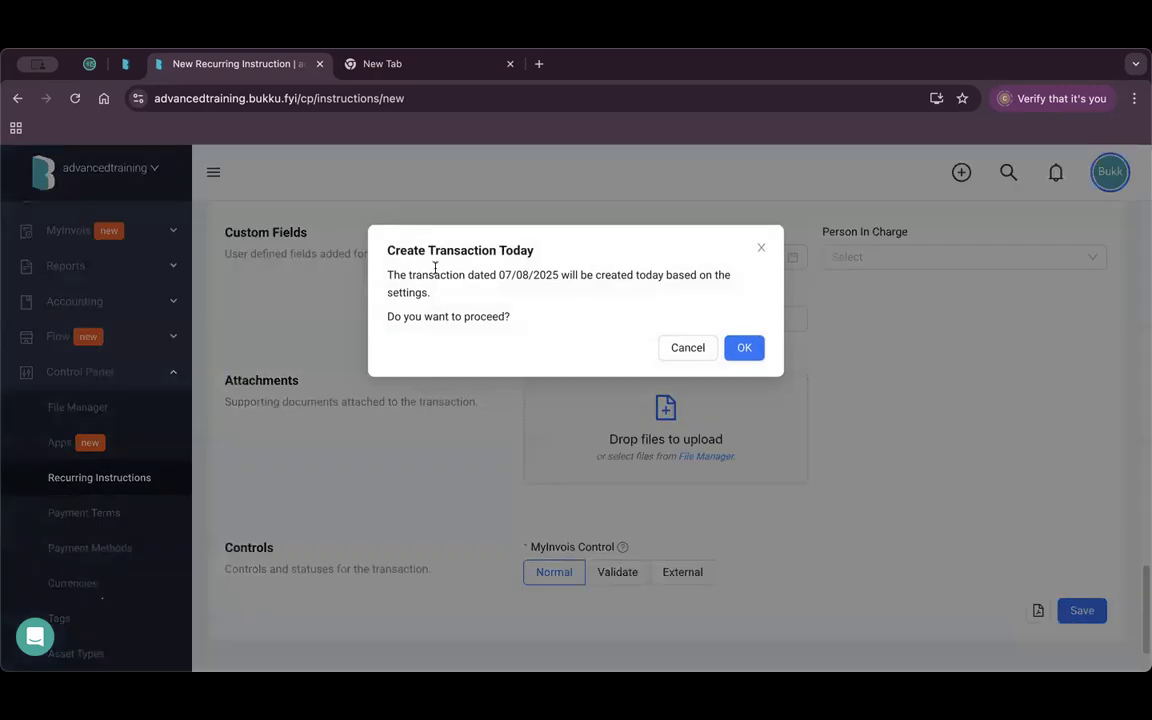
{"action": "left_click", "coordinate": [746, 350]}
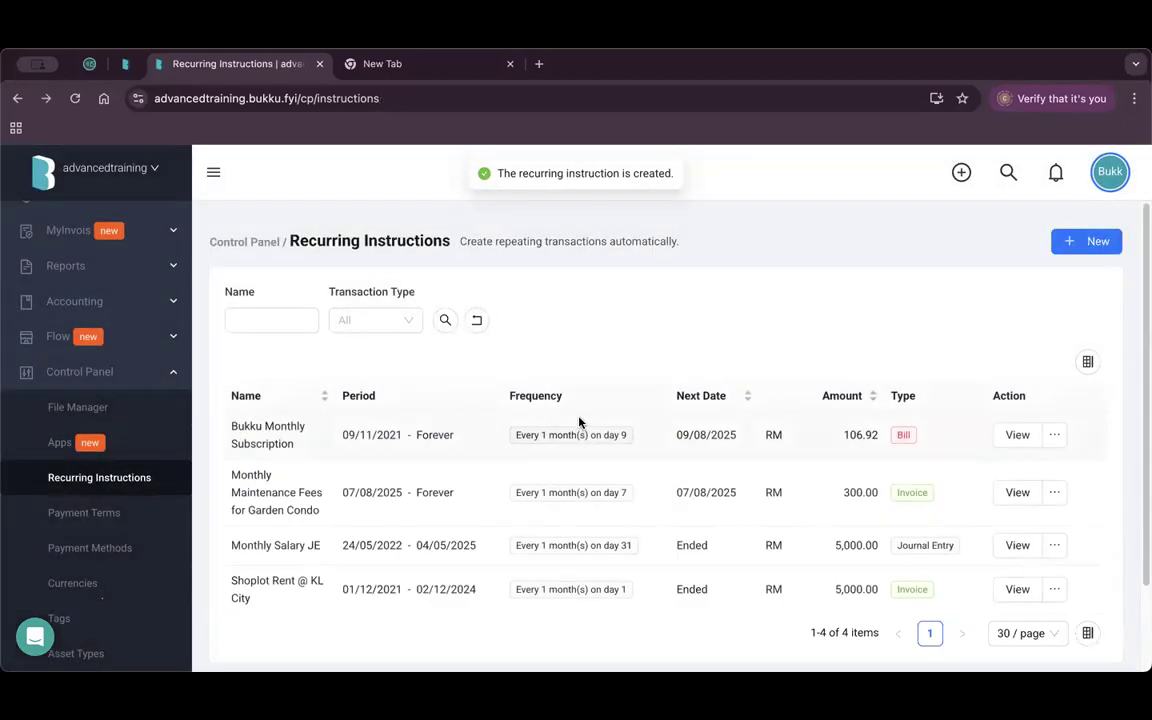
{"action": "left_click_drag", "start_coordinate": [231, 474], "coordinate": [306, 511]}
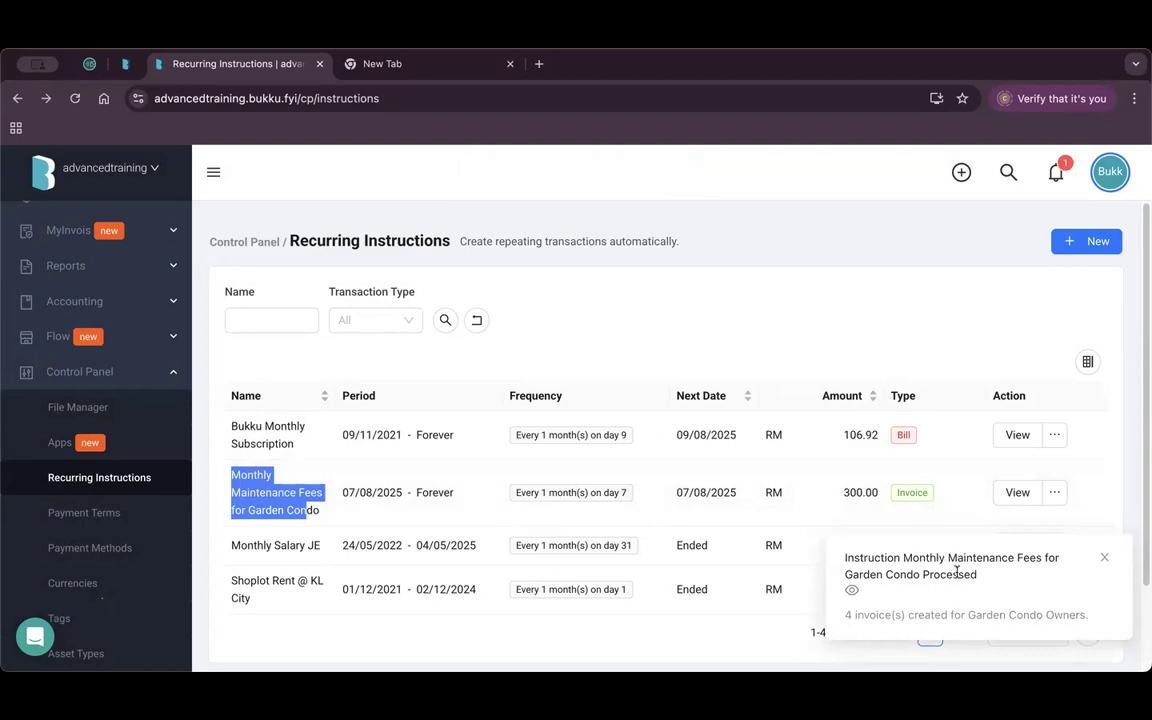
Clear the notices and reload recurring instructions so Garden Condo's next date shows 07/09/2025.
{"action": "left_click", "coordinate": [1104, 557]}
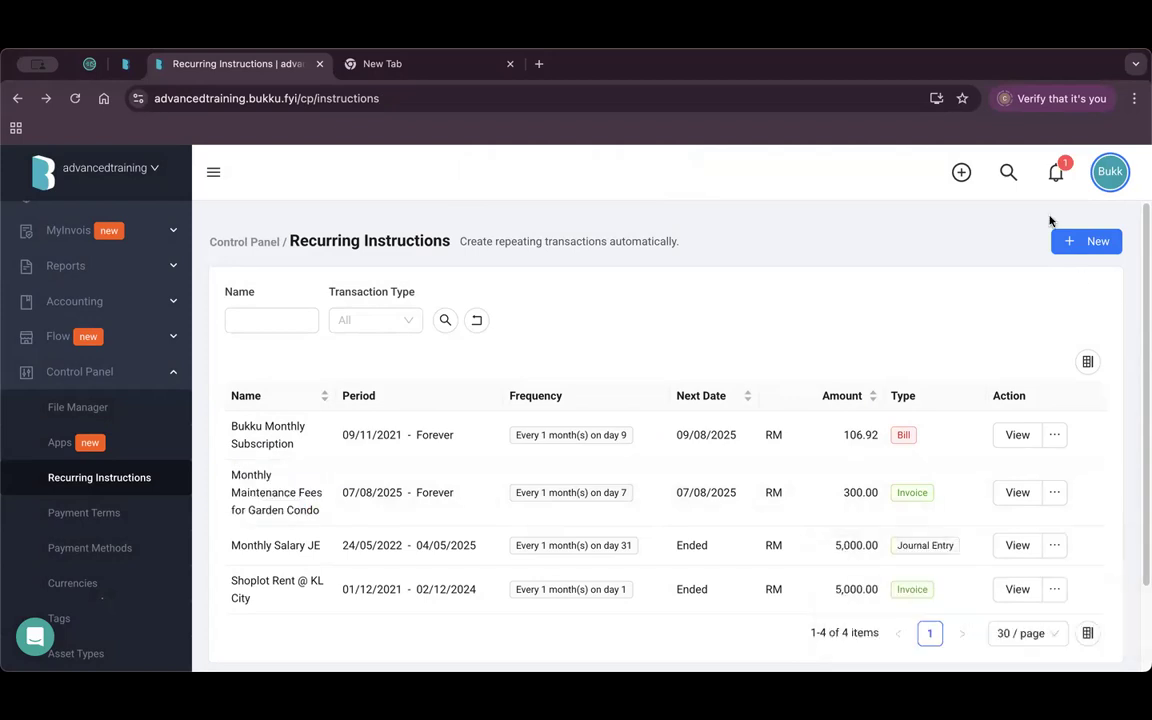
{"action": "left_click", "coordinate": [1055, 172]}
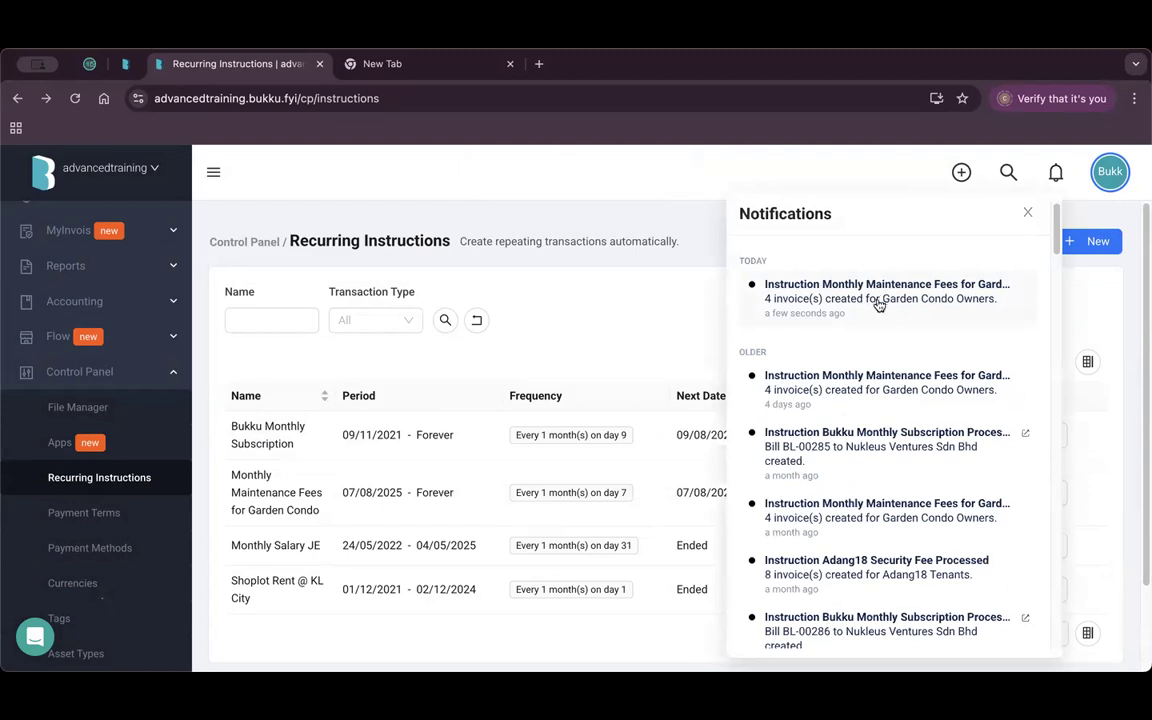
{"action": "left_click", "coordinate": [1027, 212]}
{"action": "left_click", "coordinate": [74, 98]}
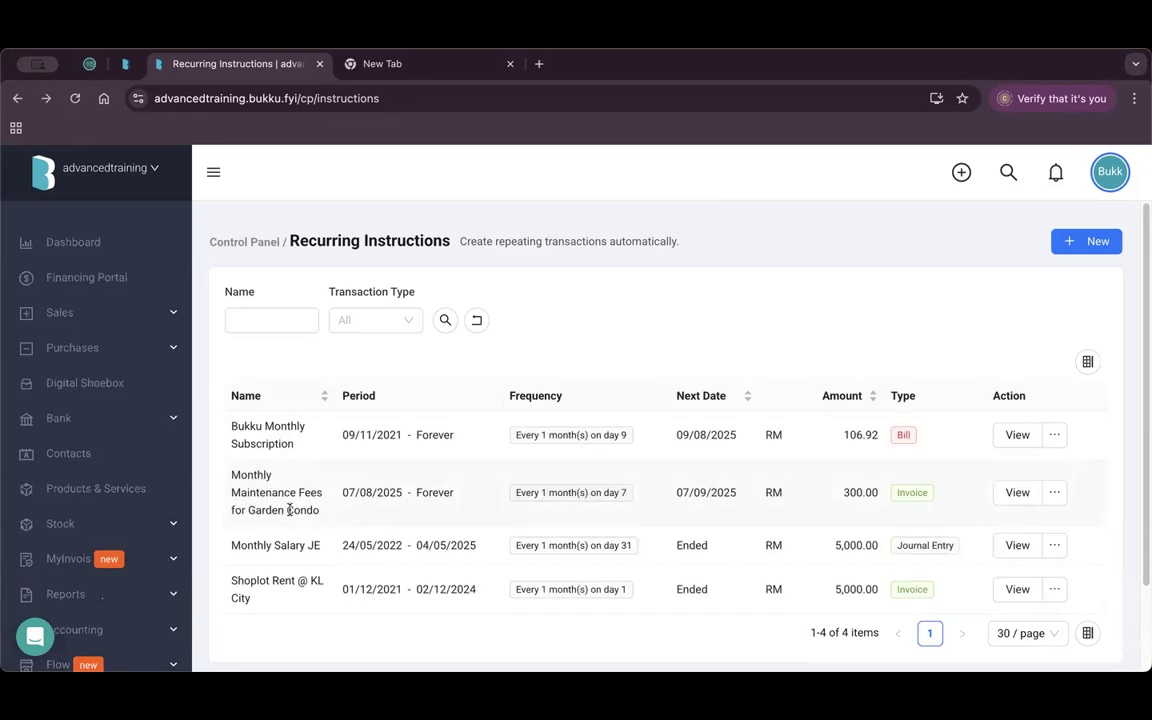
{"action": "left_click_drag", "start_coordinate": [680, 493], "coordinate": [716, 493]}
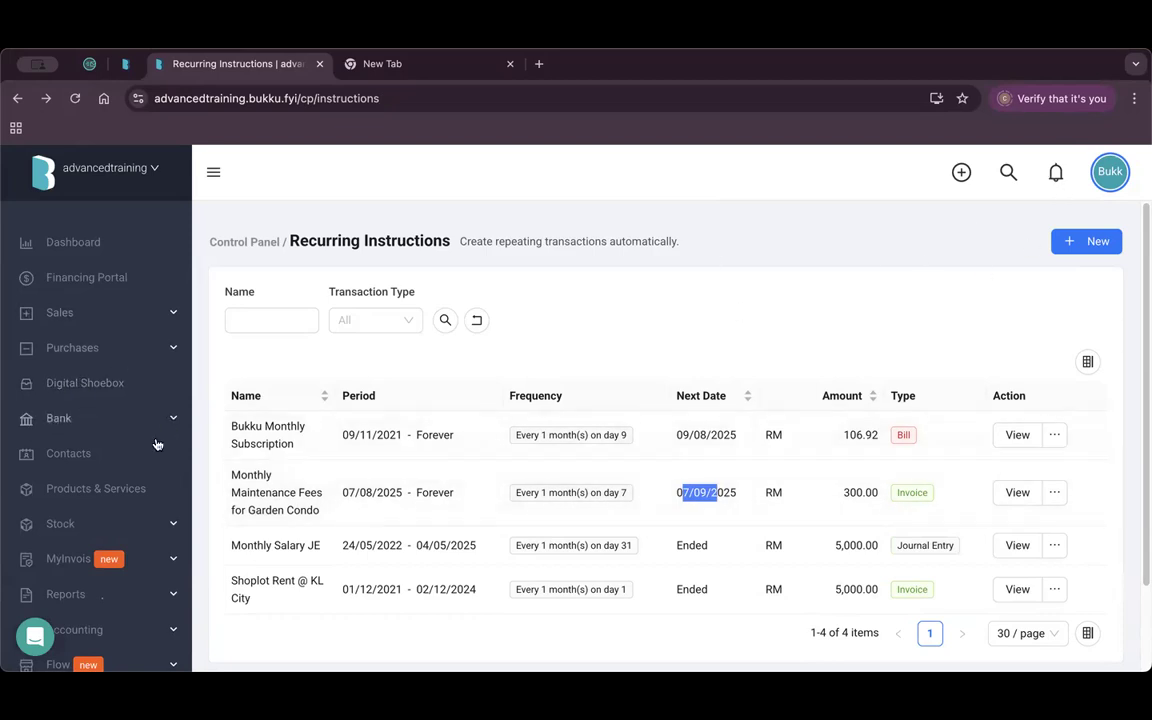
Find invoice IV-10648 in the Sales Invoices list and open it.
{"action": "left_click", "coordinate": [136, 316]}
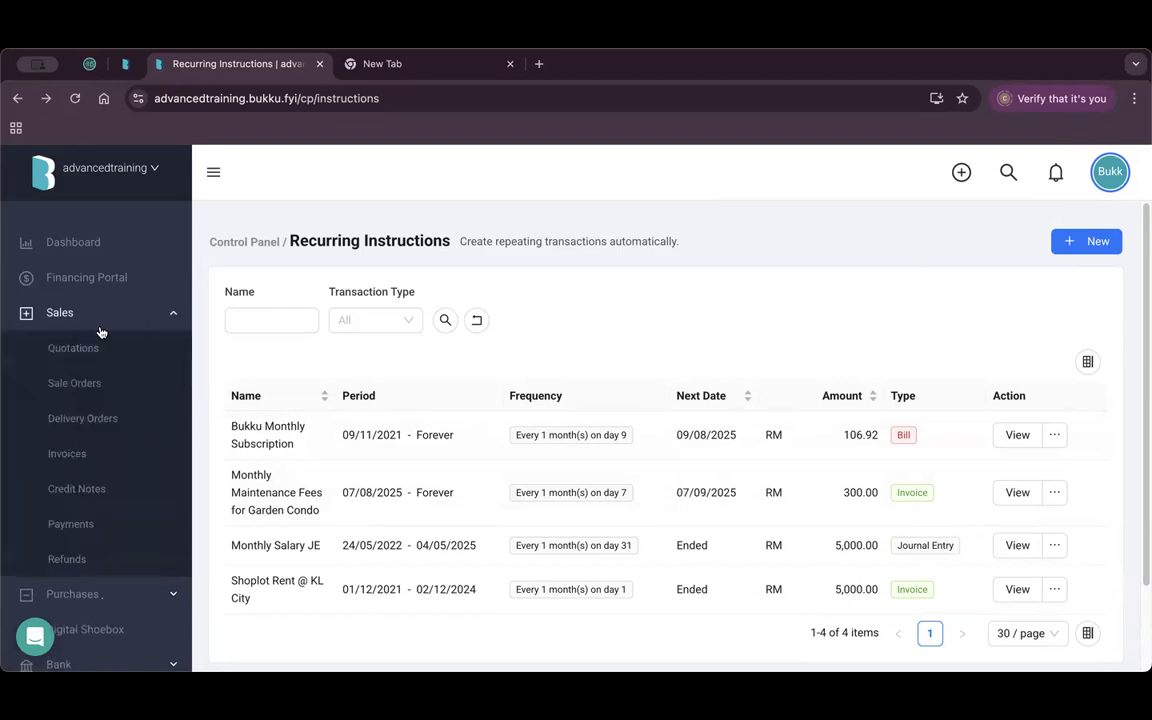
{"action": "left_click", "coordinate": [122, 456]}
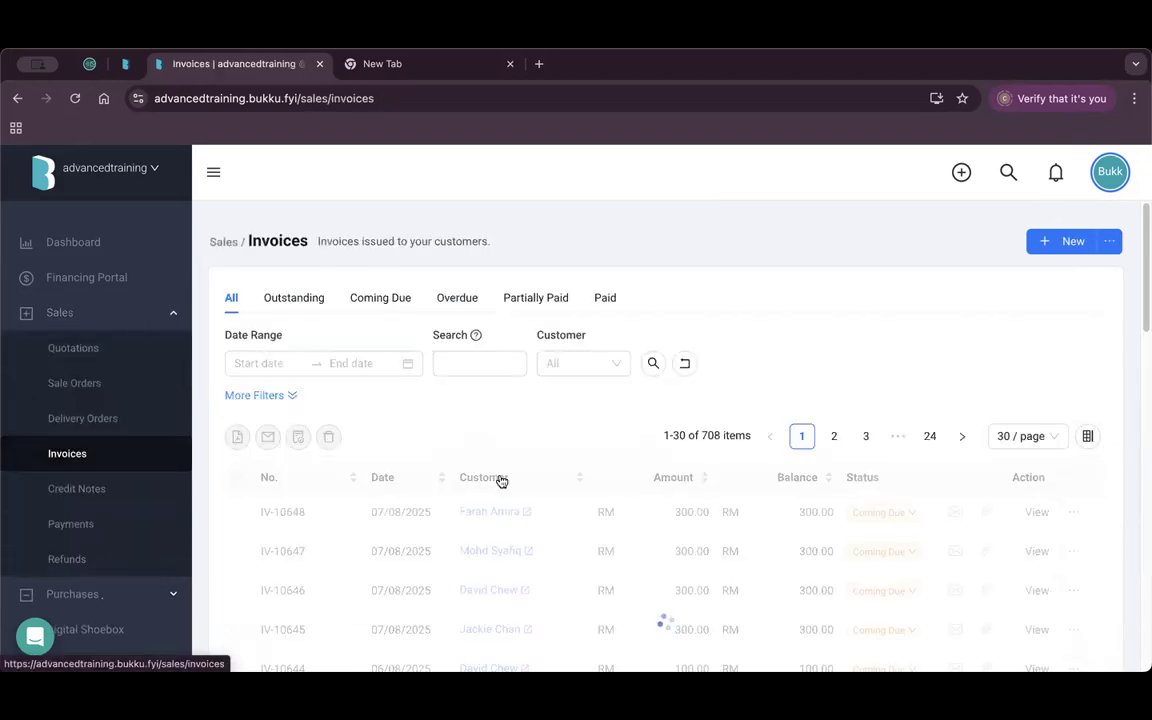
{"action": "scroll", "coordinate": [499, 478], "scroll_direction": "down", "scroll_amount": 1}
{"action": "scroll", "coordinate": [502, 480], "scroll_direction": "down", "scroll_amount": 1}
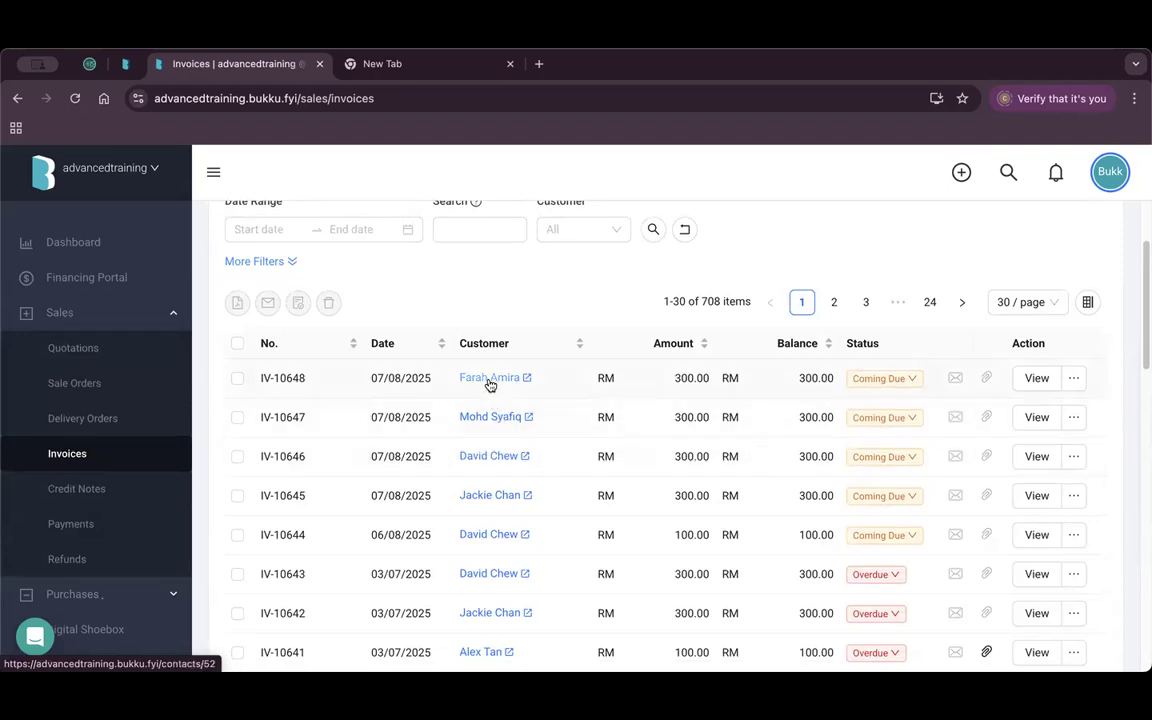
{"action": "left_click", "coordinate": [1036, 378]}
Check the item description 'Monthly Maintenance Fees August 2025' and the instruction-created history entry.
{"action": "scroll", "coordinate": [597, 418], "scroll_direction": "down", "scroll_amount": 2}
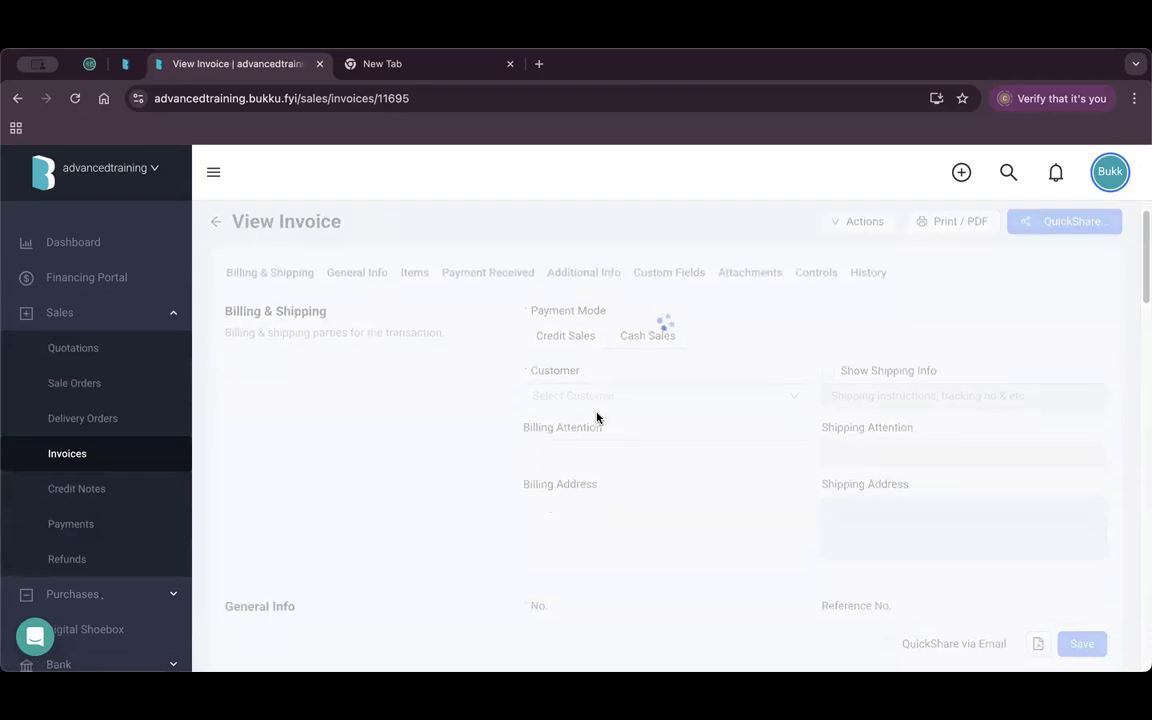
{"action": "scroll", "coordinate": [597, 418], "scroll_direction": "down", "scroll_amount": 5}
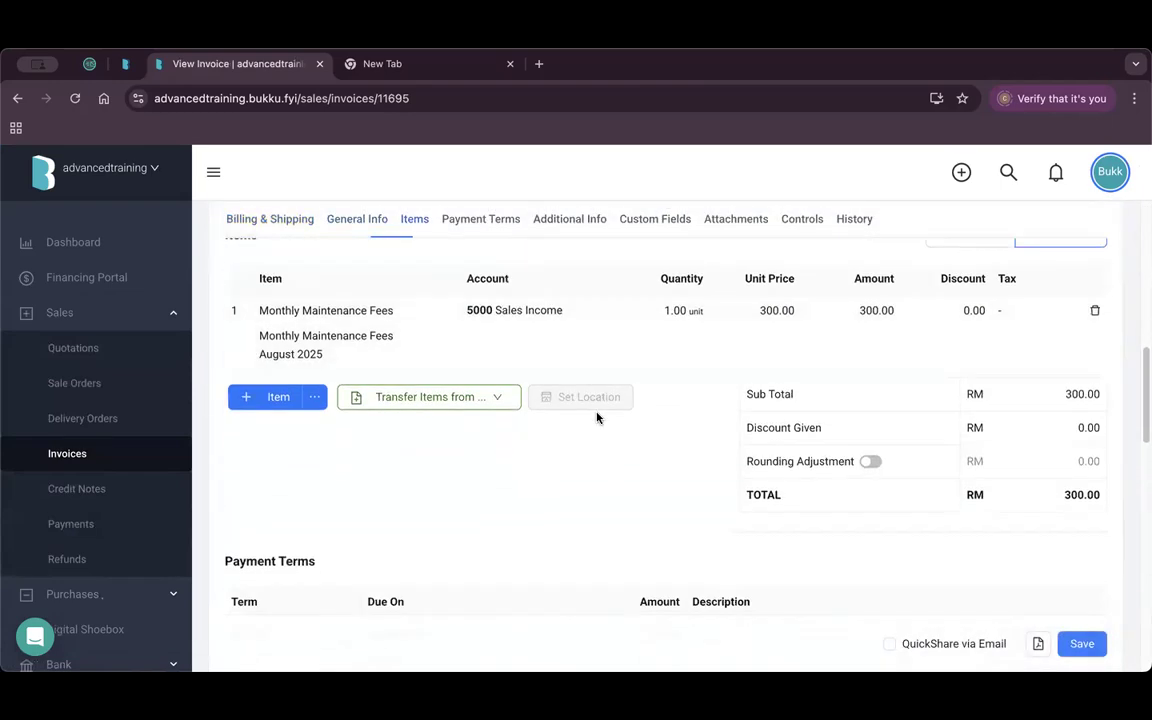
{"action": "left_click", "coordinate": [335, 360]}
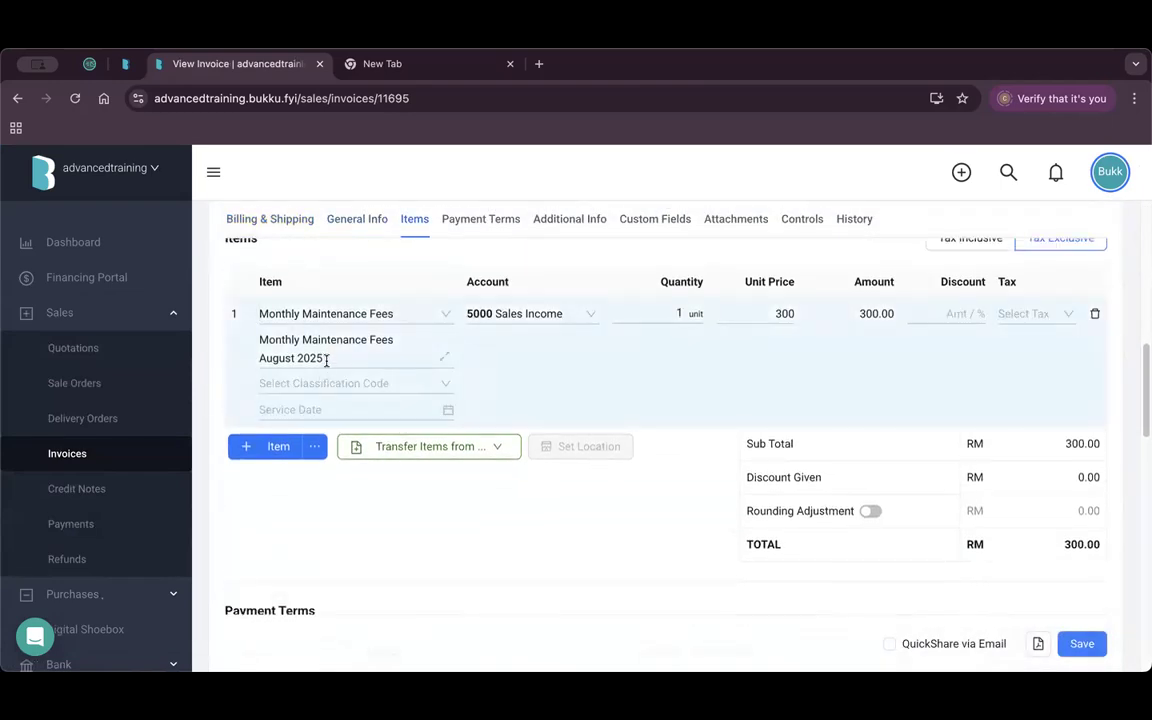
{"action": "left_click_drag", "start_coordinate": [324, 360], "coordinate": [240, 368]}
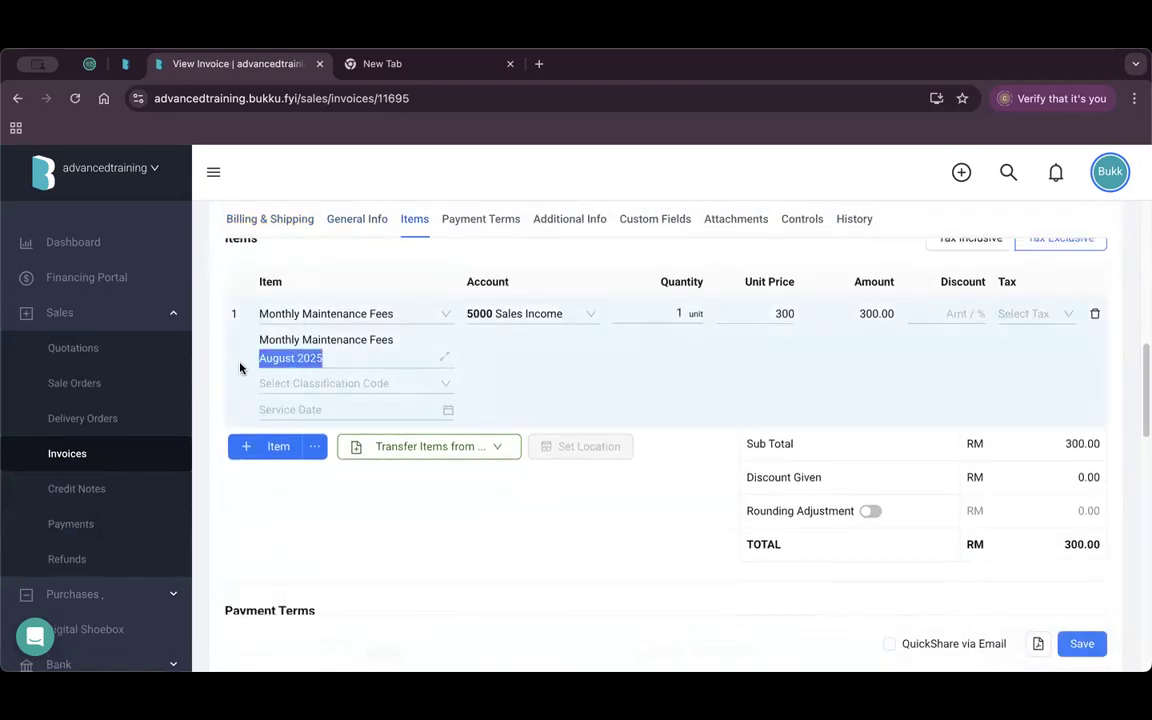
{"action": "left_click", "coordinate": [306, 362]}
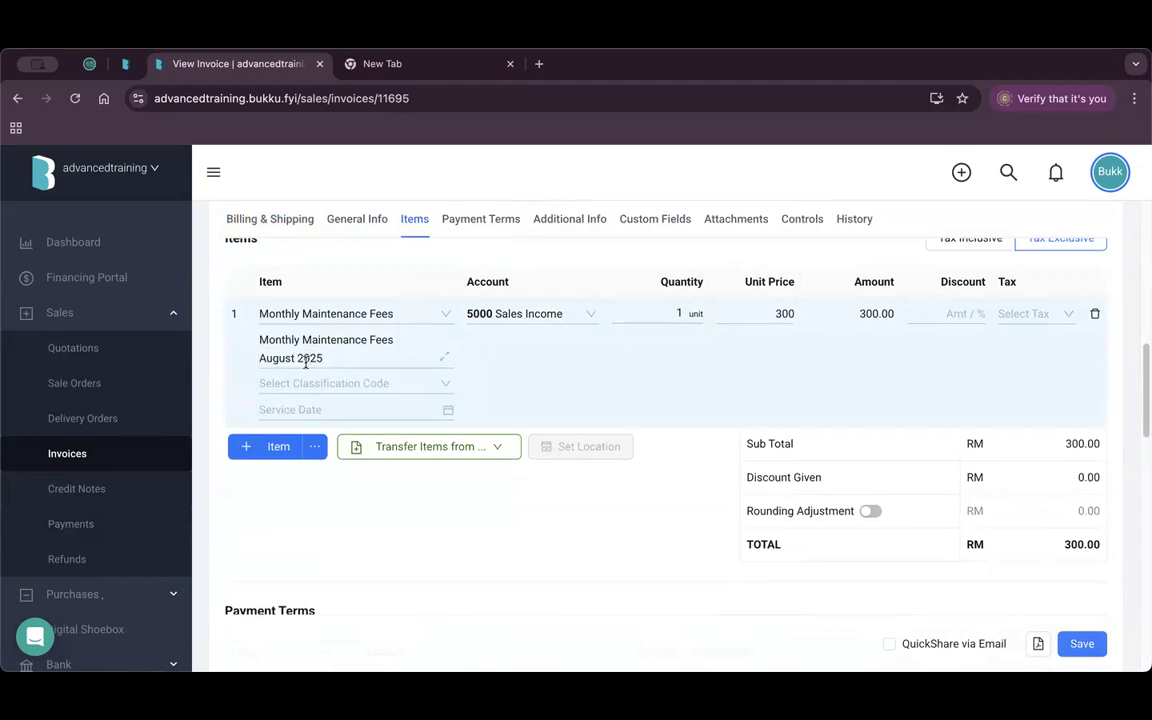
{"action": "left_click", "coordinate": [700, 432]}
{"action": "scroll", "coordinate": [700, 432], "scroll_direction": "down", "scroll_amount": 10}
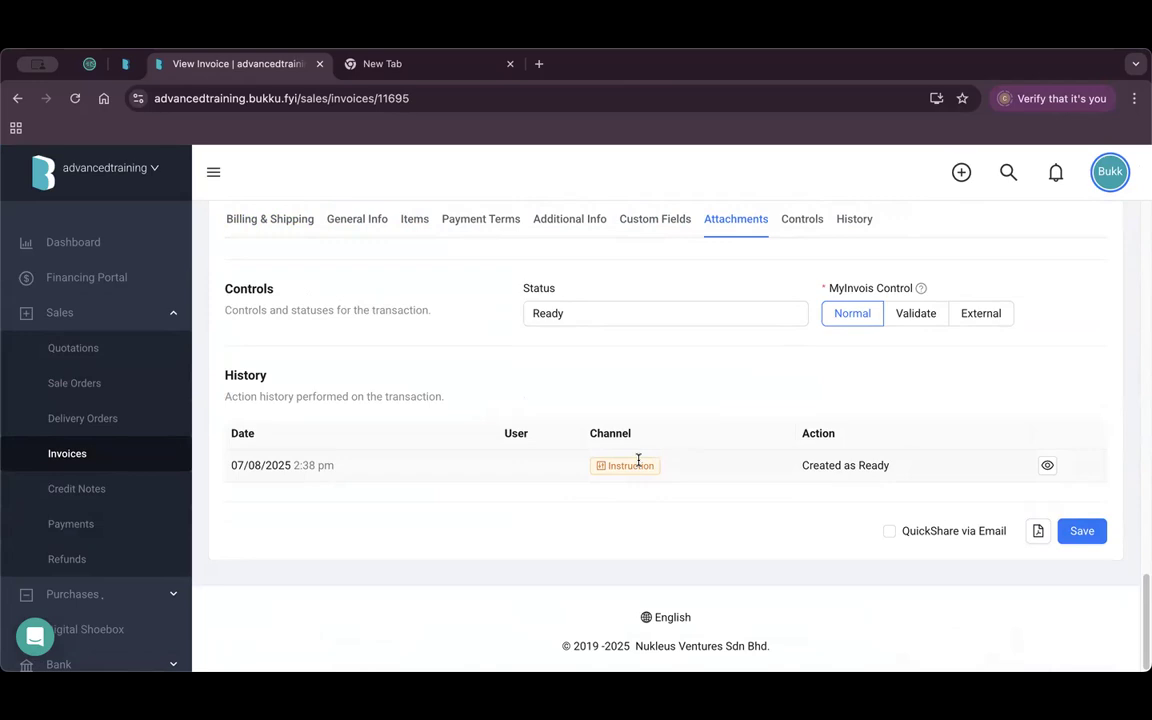
{"action": "scroll", "coordinate": [77, 460], "scroll_direction": "down", "scroll_amount": 5}
{"action": "left_click", "coordinate": [141, 512]}
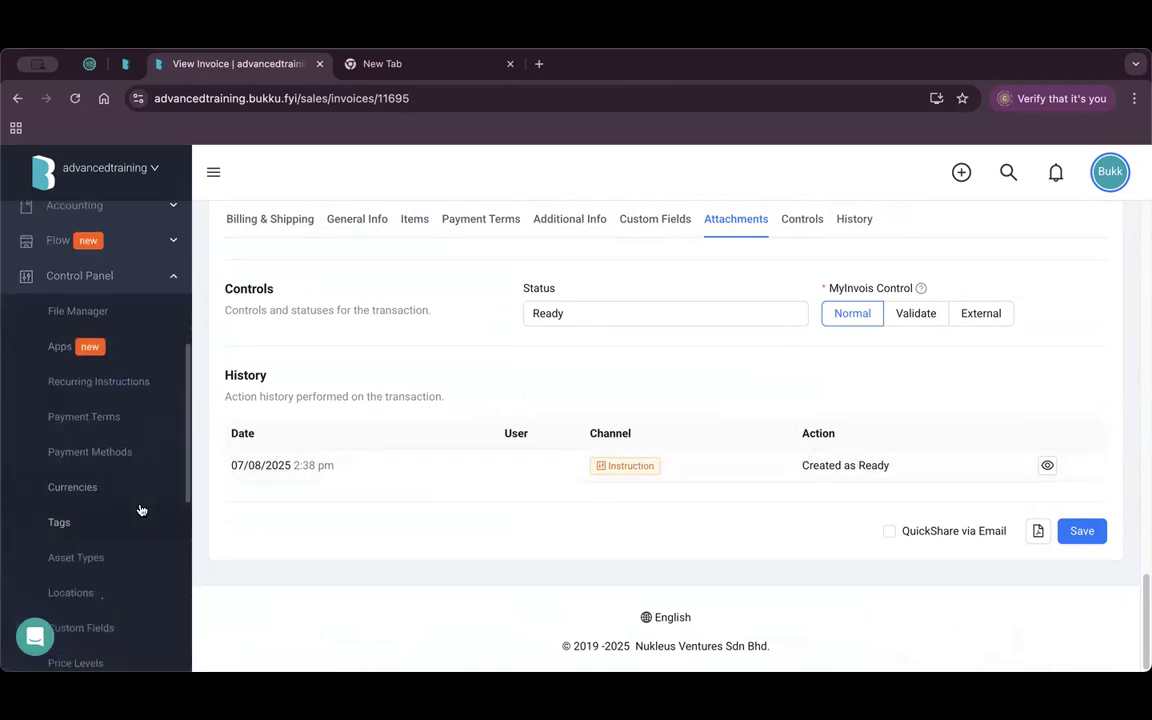
Open Payment Terms and scroll through the 12 terms, 30% Deposit through NET60.
{"action": "left_click", "coordinate": [134, 424]}
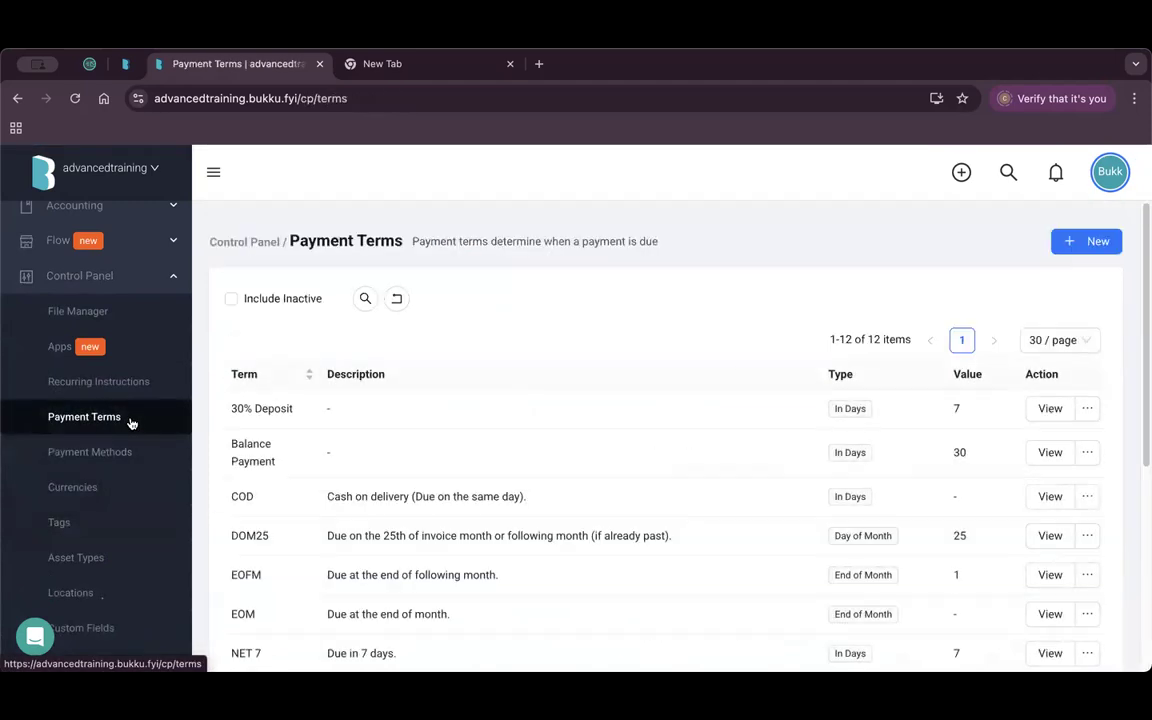
{"action": "scroll", "coordinate": [608, 398], "scroll_direction": "down", "scroll_amount": 1}
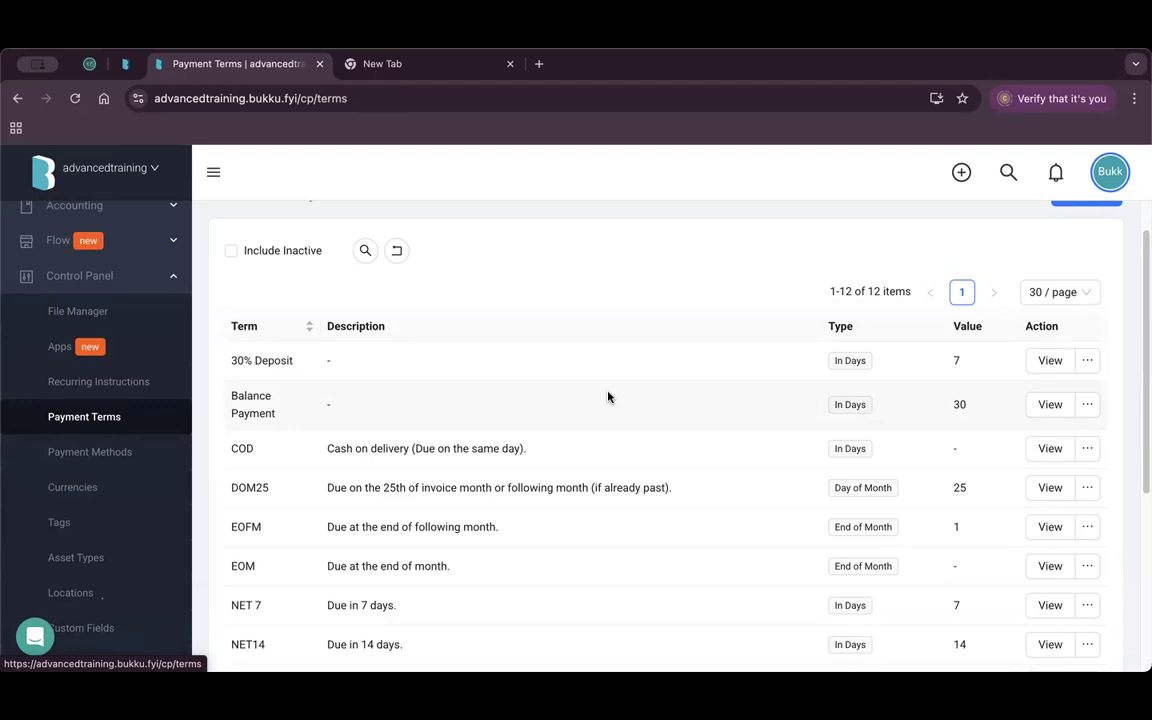
{"action": "scroll", "coordinate": [608, 397], "scroll_direction": "down", "scroll_amount": 5}
{"action": "scroll", "coordinate": [789, 414], "scroll_direction": "up", "scroll_amount": 1}
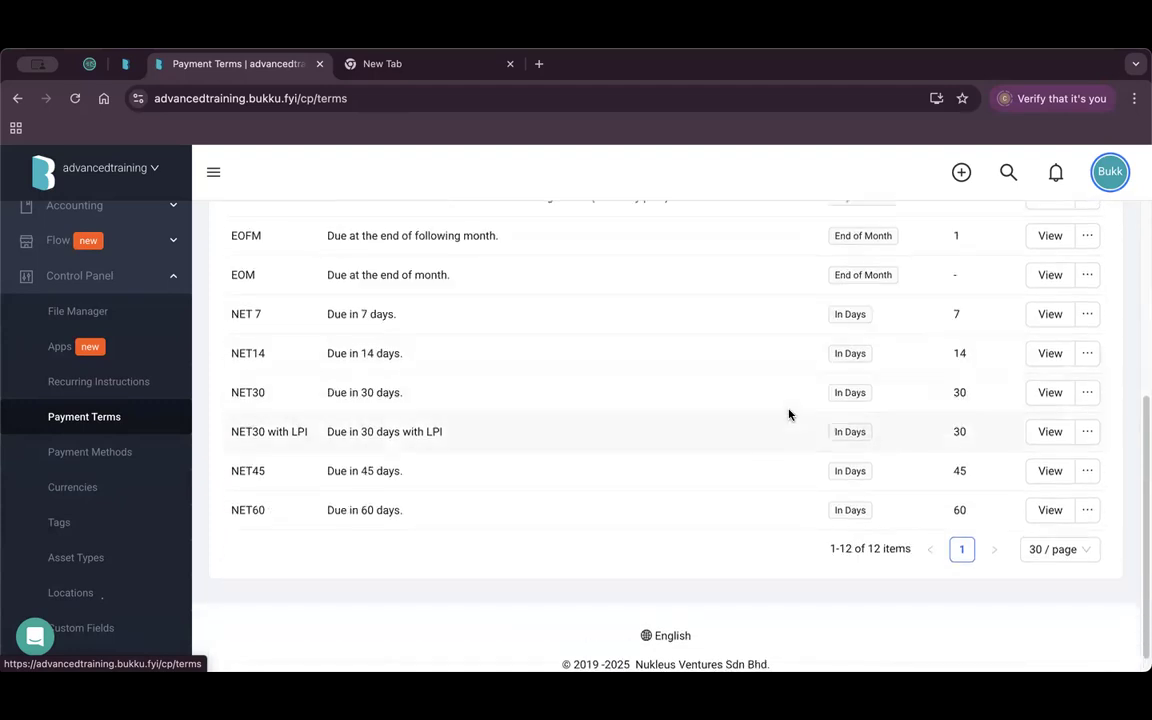
{"action": "scroll", "coordinate": [789, 414], "scroll_direction": "up", "scroll_amount": 5}
Start a new payment term with late interest, then discard it and return to the list.
{"action": "left_click", "coordinate": [1083, 240]}
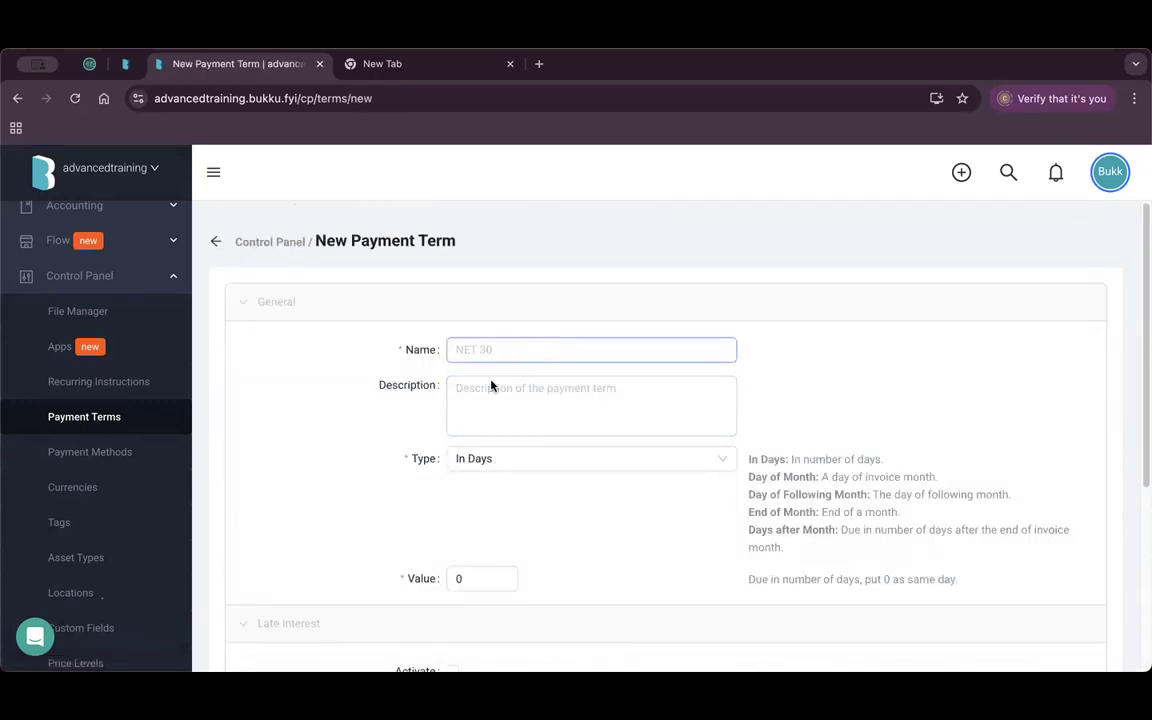
{"action": "scroll", "coordinate": [535, 394], "scroll_direction": "down", "scroll_amount": 3}
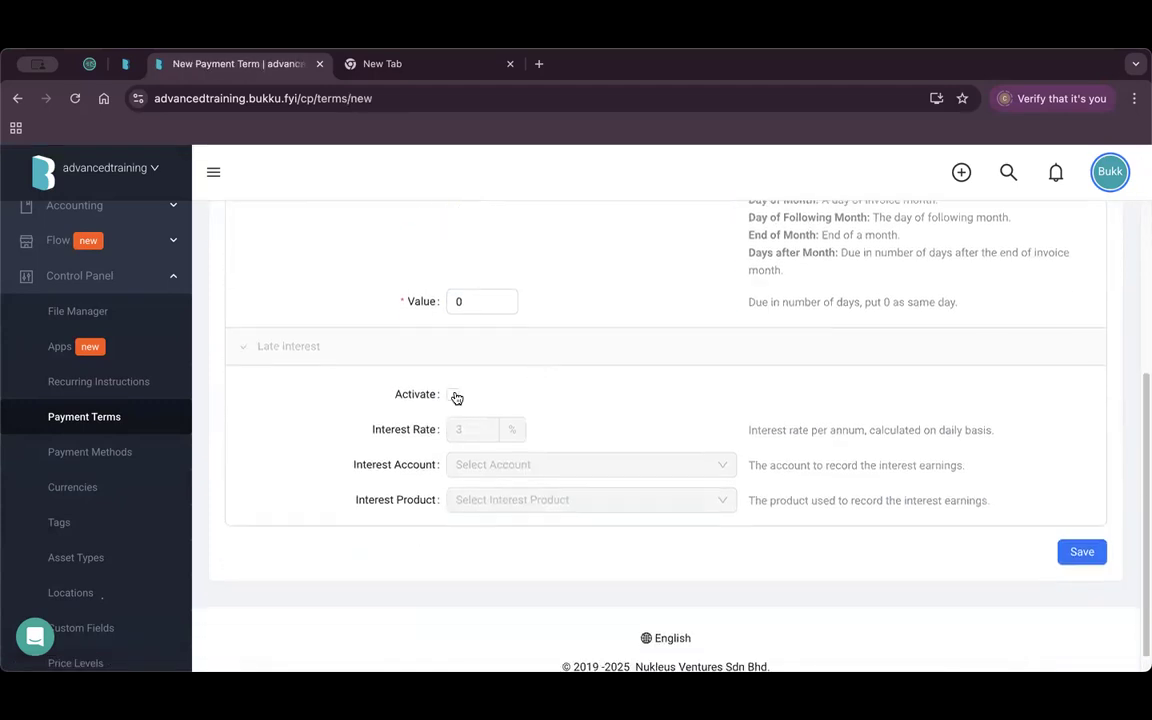
{"action": "left_click", "coordinate": [455, 397]}
{"action": "left_click", "coordinate": [470, 429]}
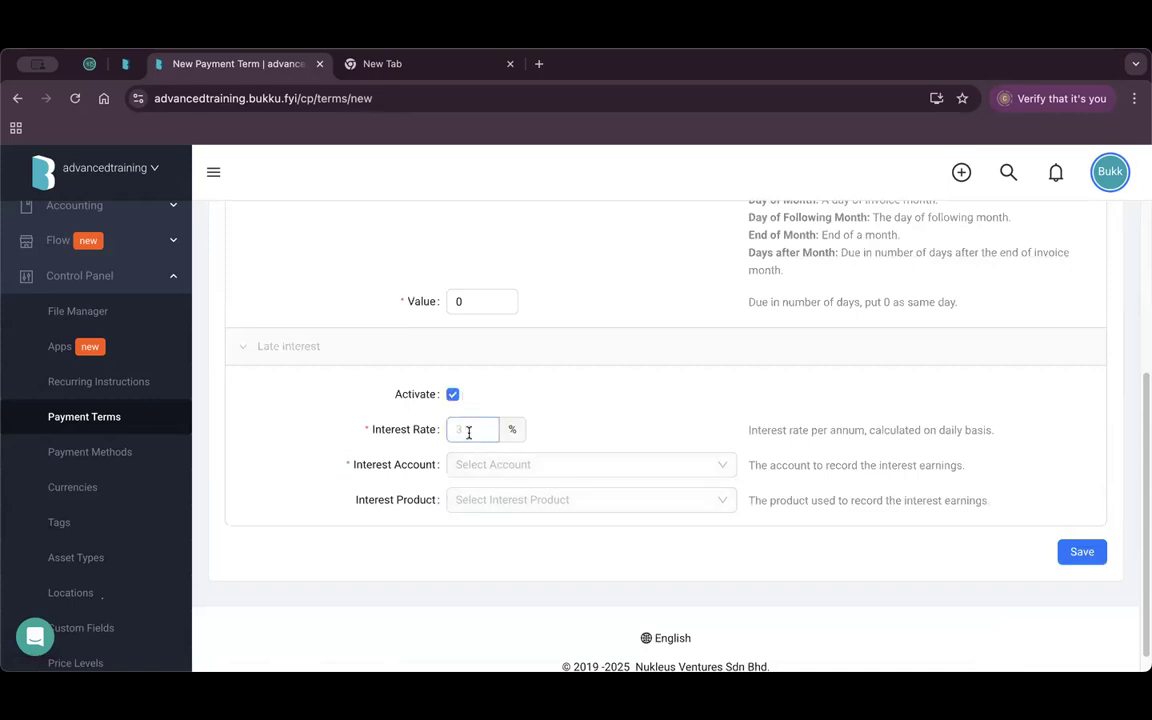
{"action": "left_click", "coordinate": [134, 414]}
{"action": "key", "text": "Return"}
Open NET30 with LPI and review its 5.00% late interest posted to 5010 Late Interest Earned.
{"action": "scroll", "coordinate": [789, 465], "scroll_direction": "down", "scroll_amount": 3}
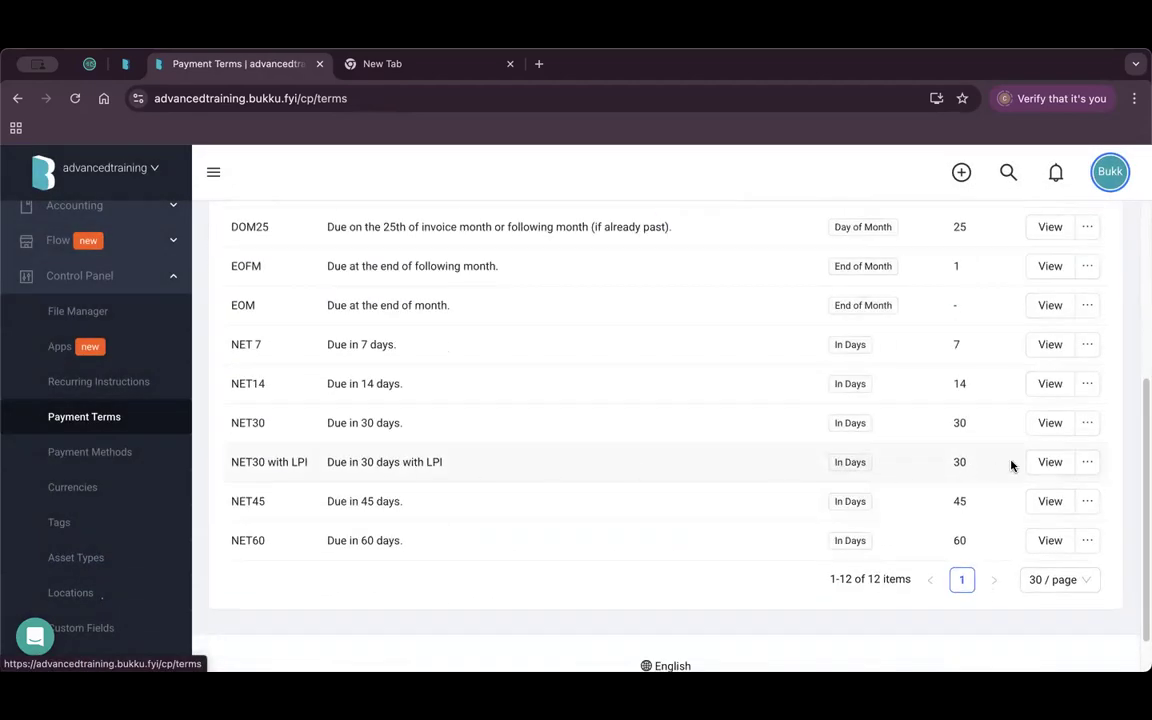
{"action": "left_click", "coordinate": [1041, 463]}
{"action": "scroll", "coordinate": [540, 423], "scroll_direction": "down", "scroll_amount": 3}
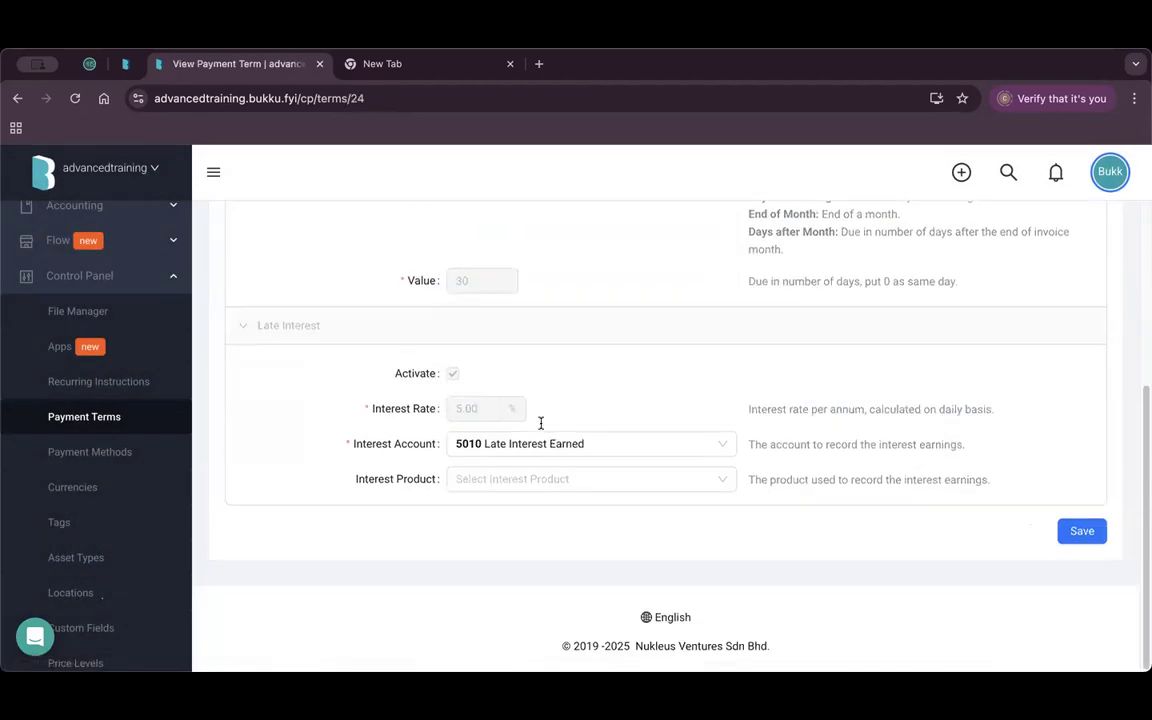
{"action": "double_click", "coordinate": [466, 409]}
{"action": "left_click", "coordinate": [487, 436]}
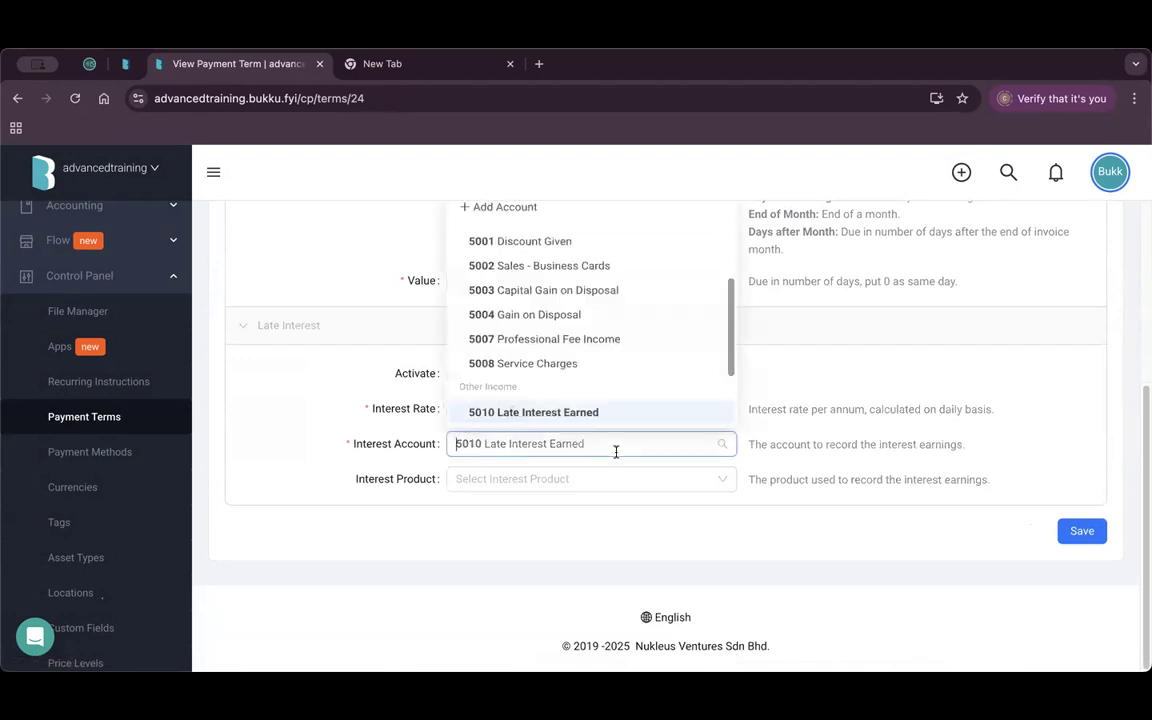
{"action": "scroll", "coordinate": [589, 306], "scroll_direction": "down", "scroll_amount": 1}
{"action": "left_click", "coordinate": [310, 441]}
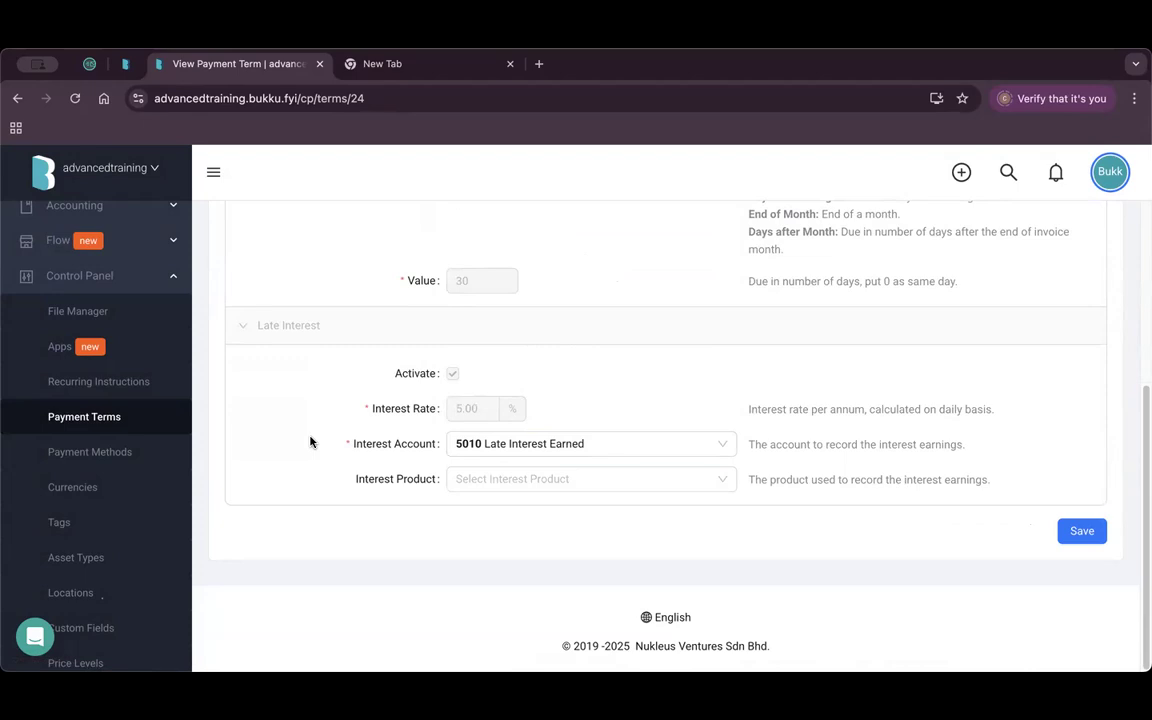
{"action": "scroll", "coordinate": [472, 442], "scroll_direction": "up", "scroll_amount": 5}
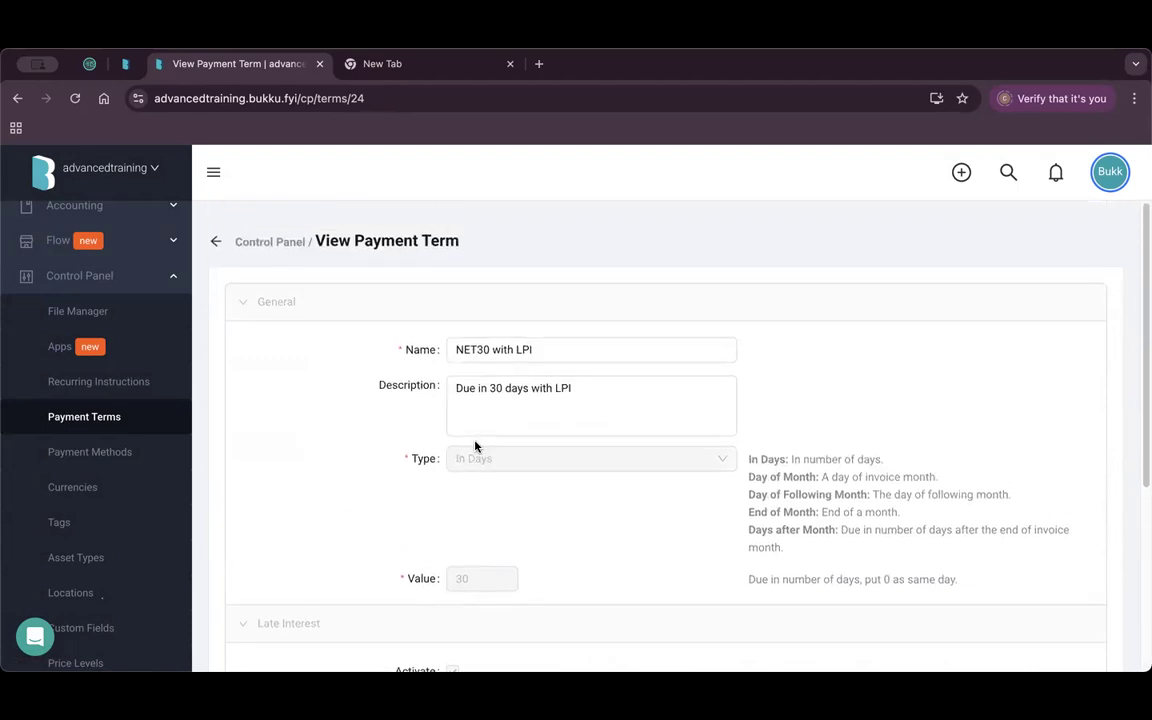
{"action": "scroll", "coordinate": [129, 512], "scroll_direction": "up", "scroll_amount": 6}
Filter Sales Invoices to customer 1Playground Sdn Bhd and open invoice IV-10618.
{"action": "left_click", "coordinate": [136, 313]}
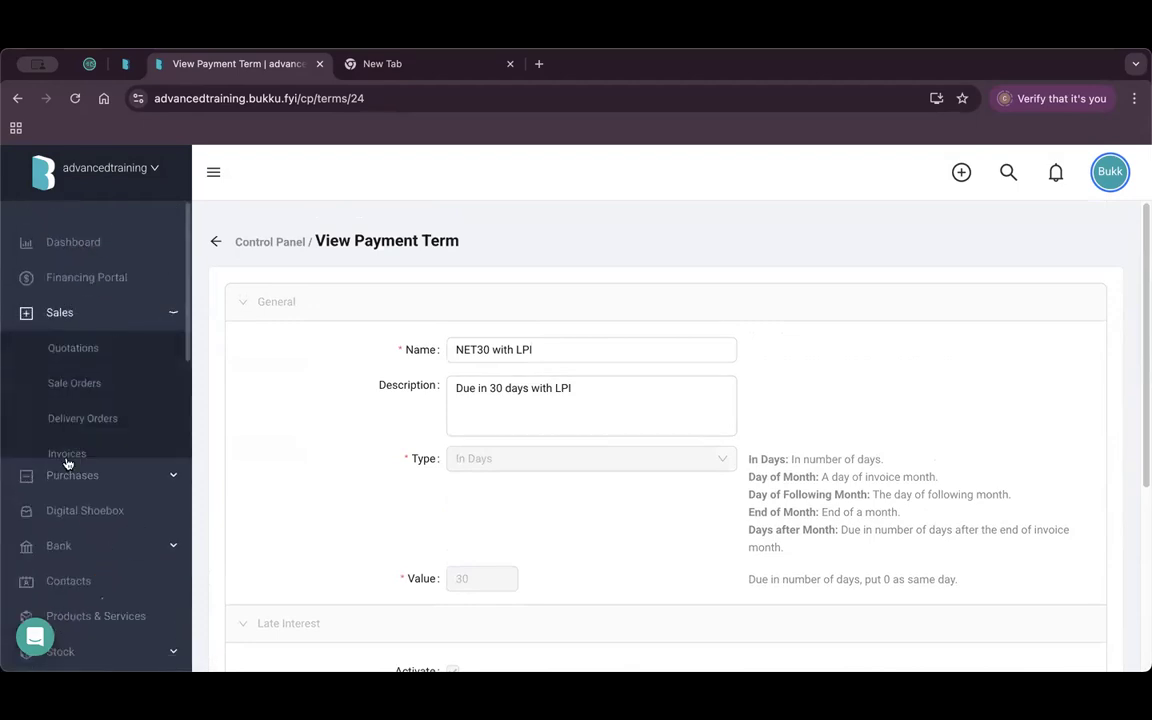
{"action": "left_click", "coordinate": [94, 455]}
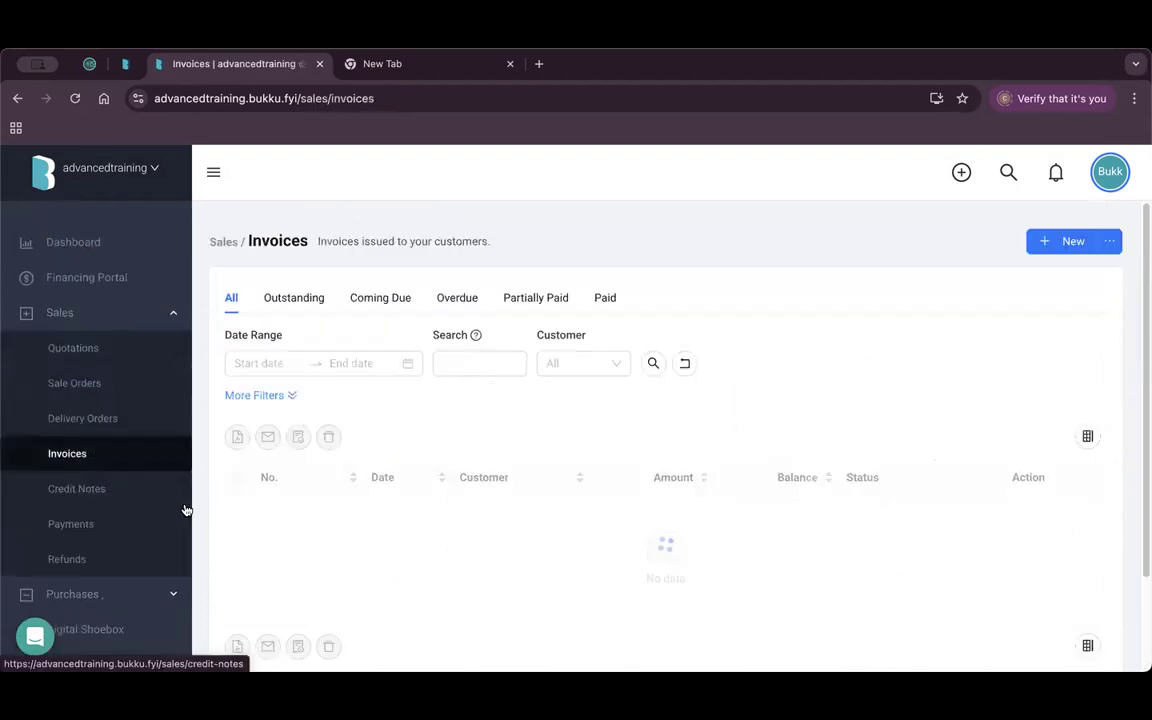
{"action": "left_click", "coordinate": [594, 359]}
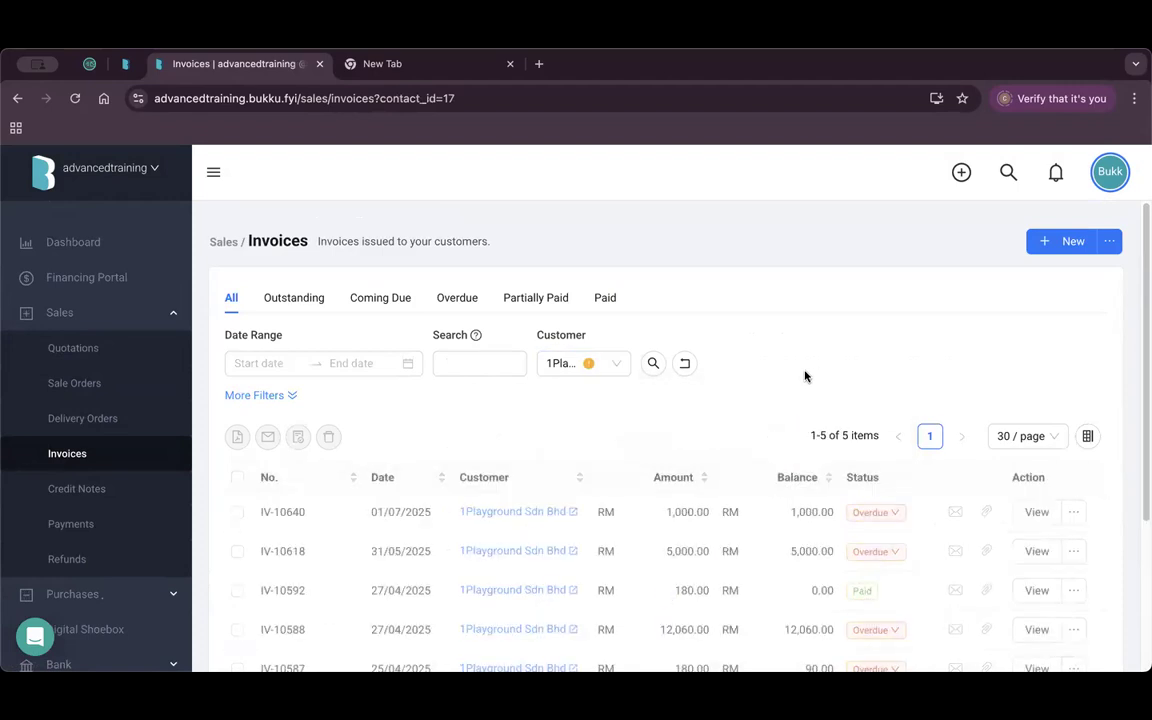
{"action": "scroll", "coordinate": [805, 375], "scroll_direction": "down", "scroll_amount": 3}
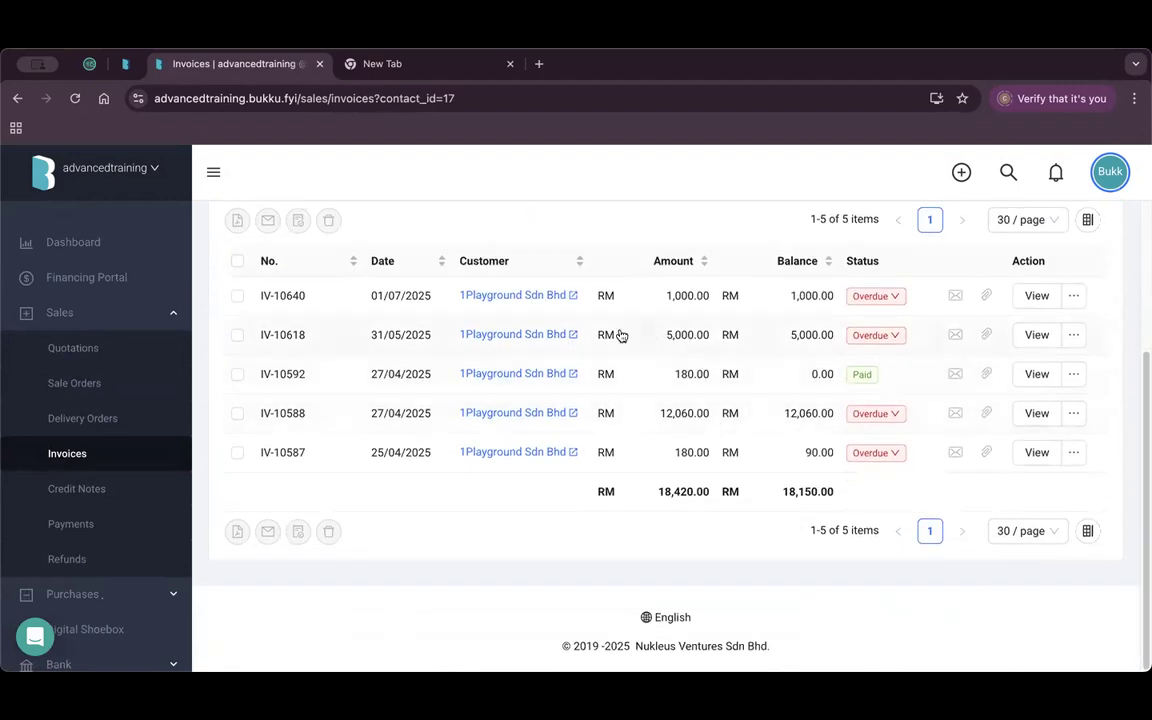
{"action": "scroll", "coordinate": [430, 390], "scroll_direction": "up", "scroll_amount": 1}
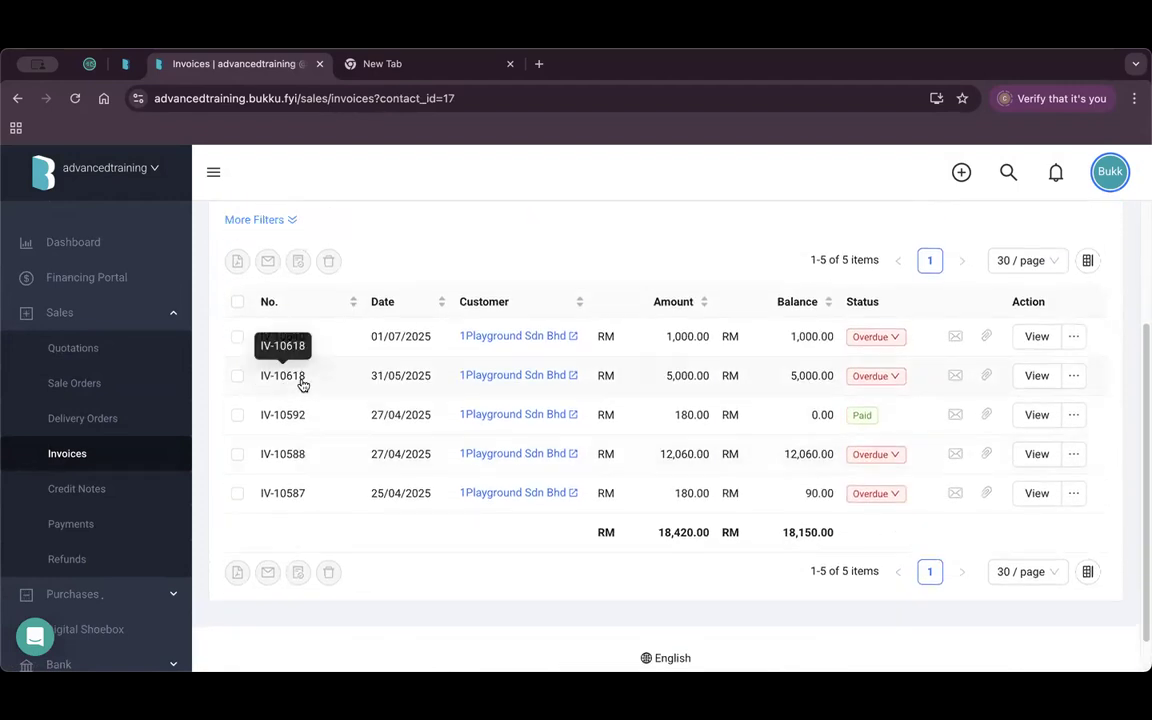
{"action": "left_click", "coordinate": [1036, 375]}
Confirm IV-10618 keeps the NET30 with LPI payment term, then return to all 708 invoices.
{"action": "scroll", "coordinate": [470, 430], "scroll_direction": "down", "scroll_amount": 15}
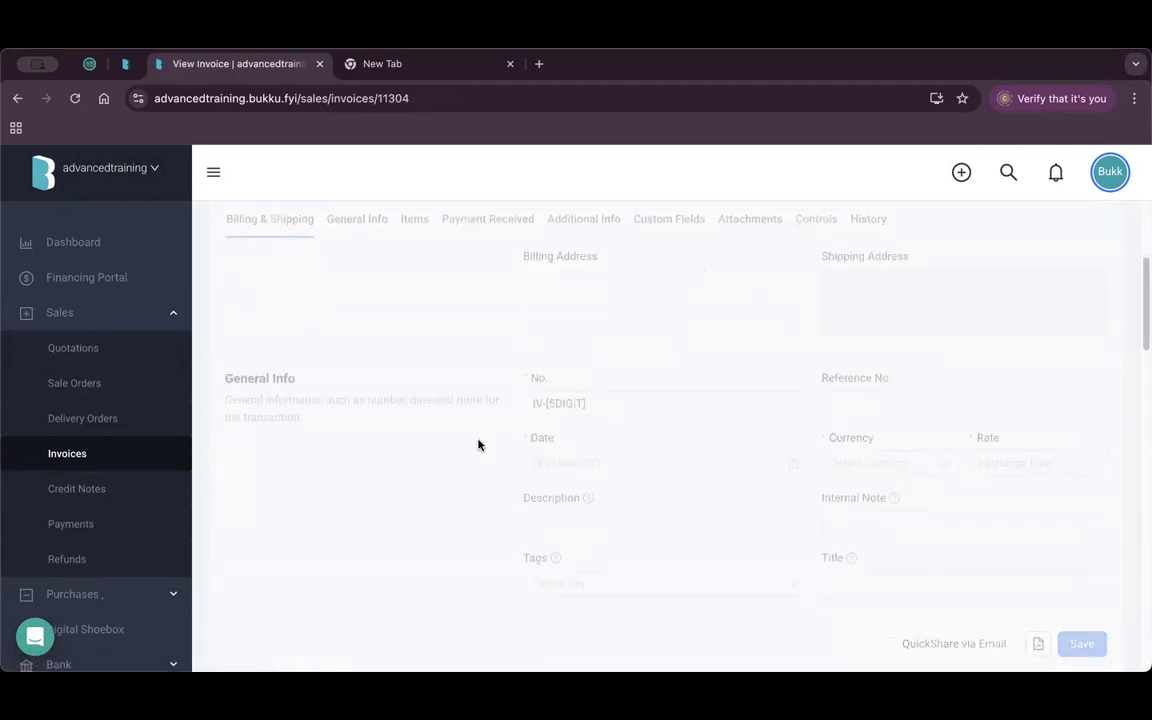
{"action": "scroll", "coordinate": [462, 446], "scroll_direction": "up", "scroll_amount": 5}
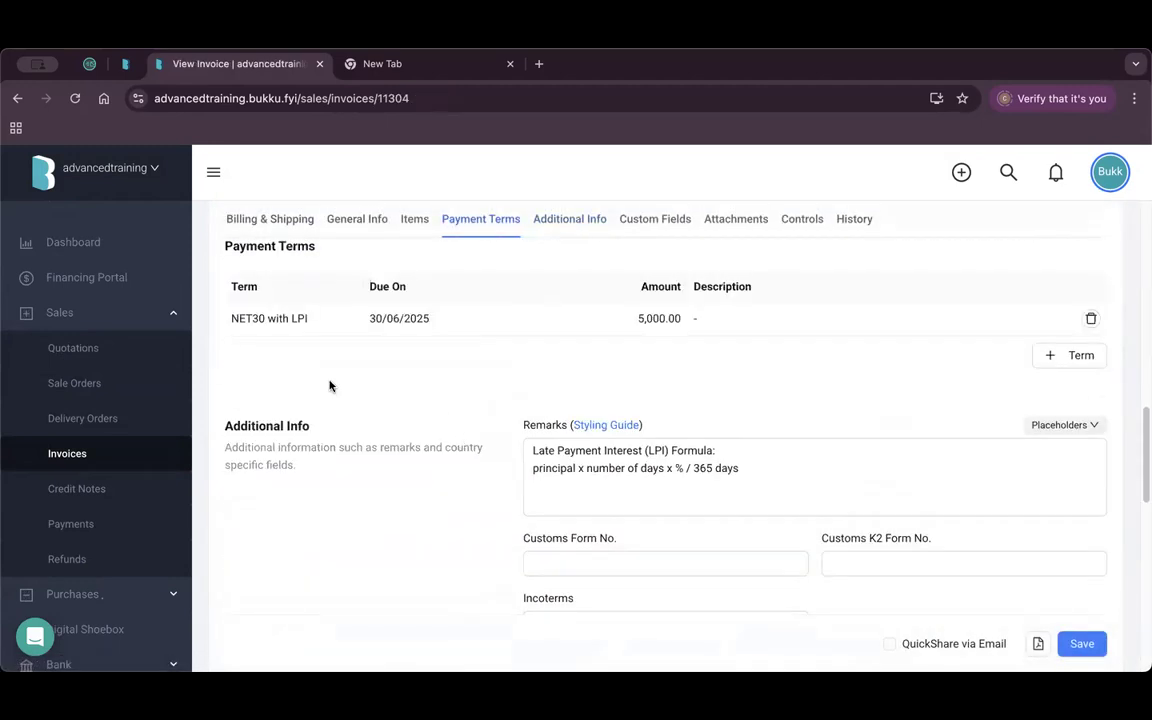
{"action": "left_click", "coordinate": [290, 318]}
{"action": "left_click", "coordinate": [290, 321]}
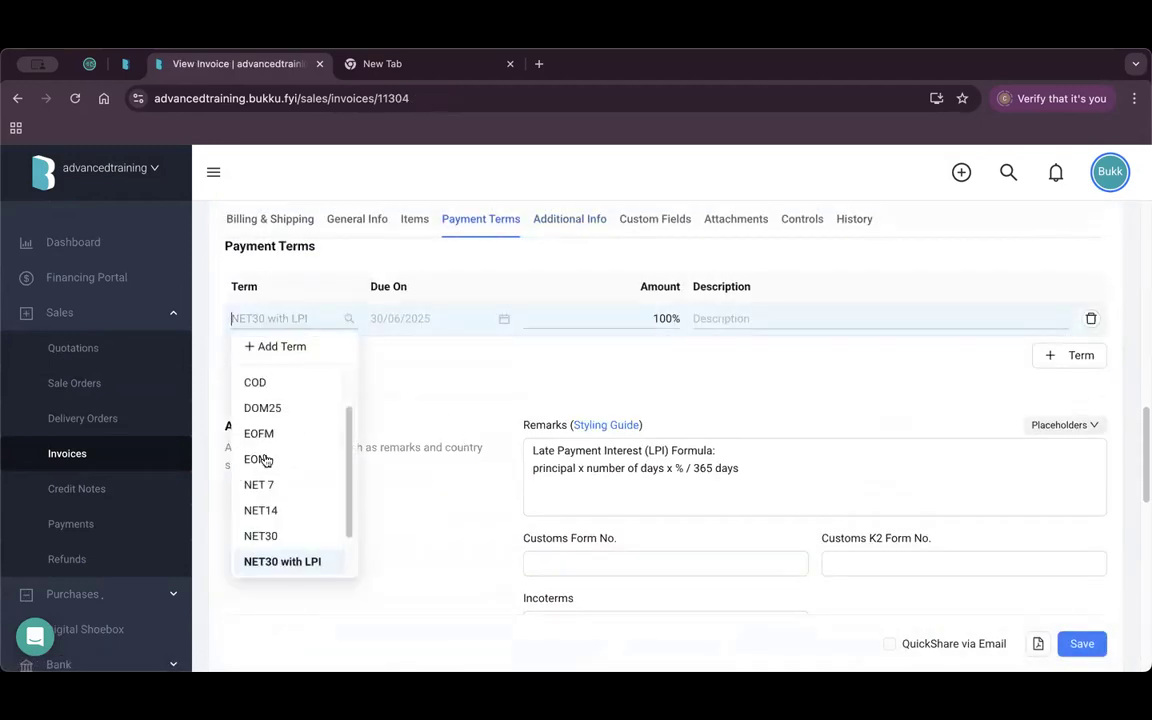
{"action": "left_click", "coordinate": [429, 388]}
{"action": "scroll", "coordinate": [427, 398], "scroll_direction": "up", "scroll_amount": 1}
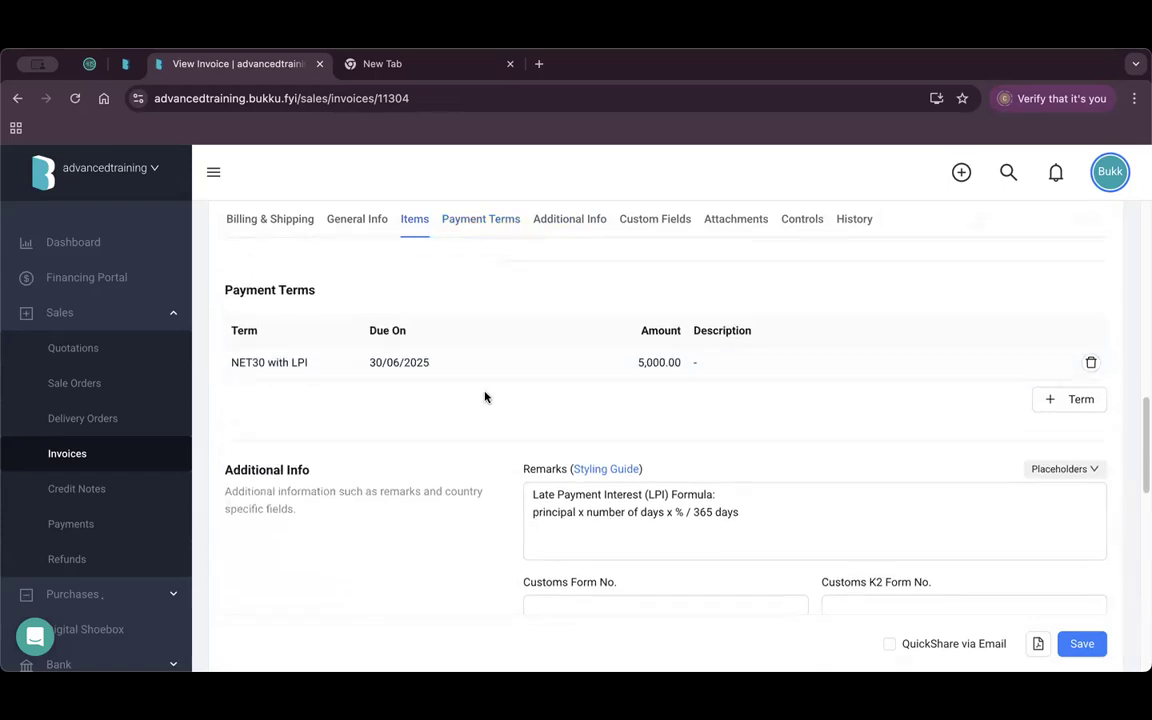
{"action": "scroll", "coordinate": [560, 440], "scroll_direction": "up", "scroll_amount": 10}
{"action": "scroll", "coordinate": [610, 488], "scroll_direction": "down", "scroll_amount": 4}
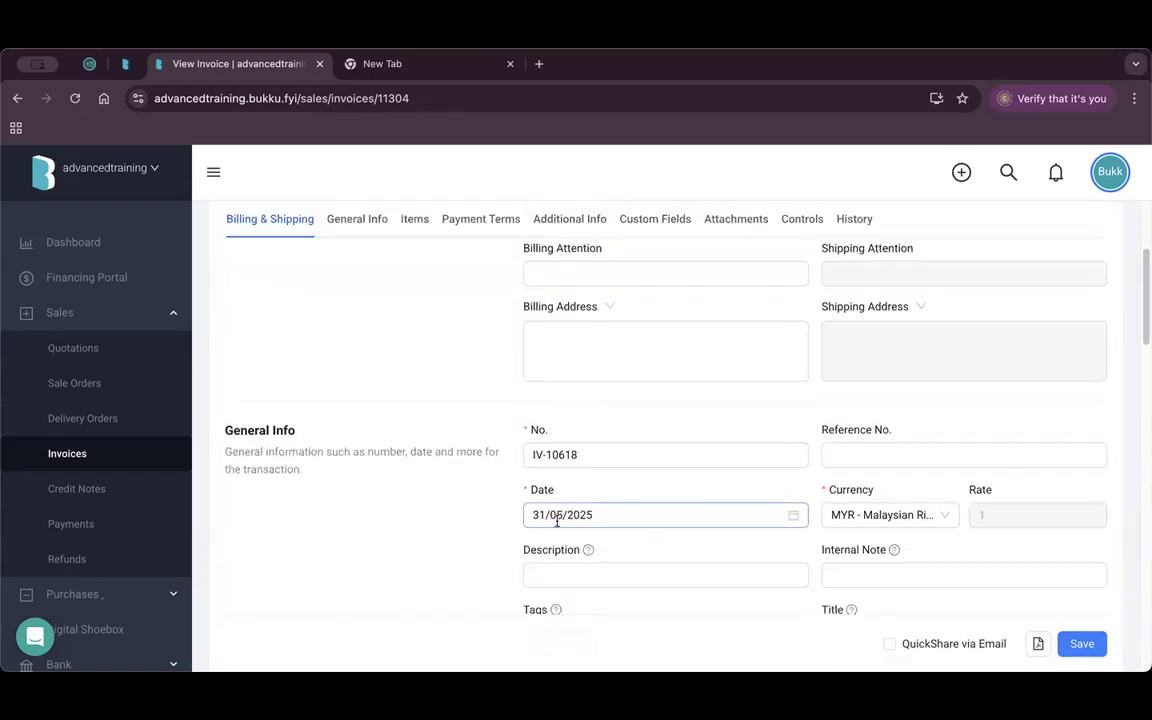
{"action": "scroll", "coordinate": [483, 517], "scroll_direction": "down", "scroll_amount": 8}
{"action": "scroll", "coordinate": [419, 520], "scroll_direction": "up", "scroll_amount": 3}
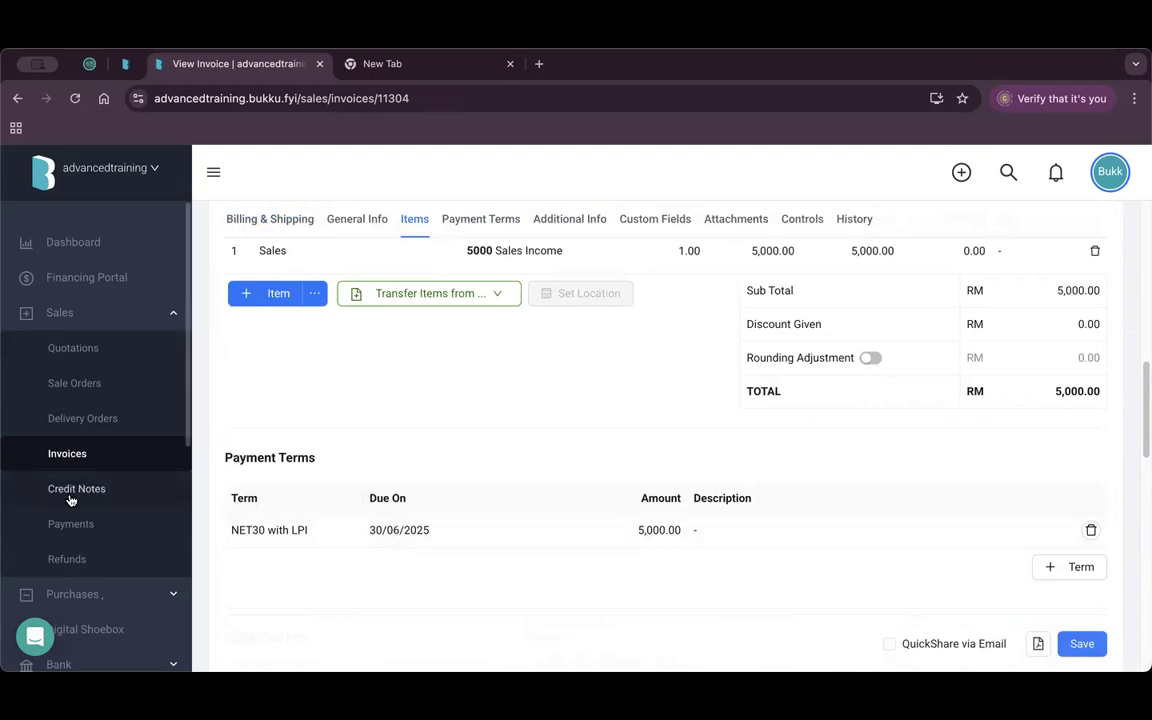
{"action": "left_click", "coordinate": [121, 459]}
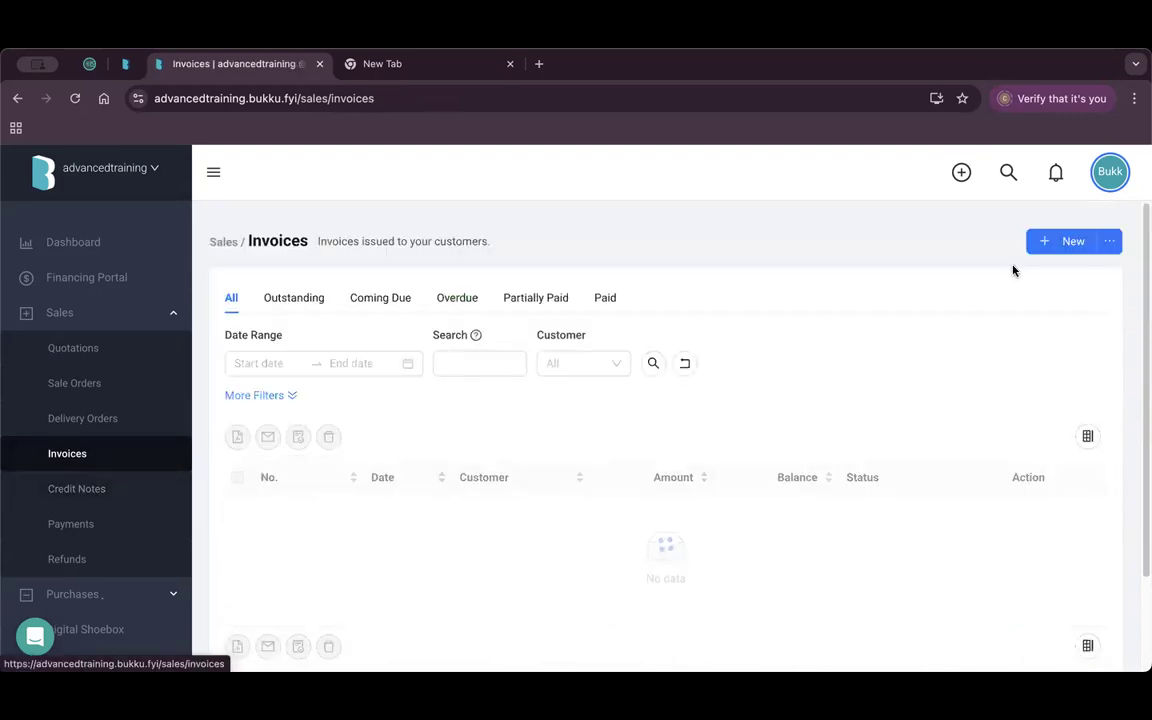
Run Interest Invoices for last month with transaction date 07/08/2025.
{"action": "left_click", "coordinate": [1110, 243]}
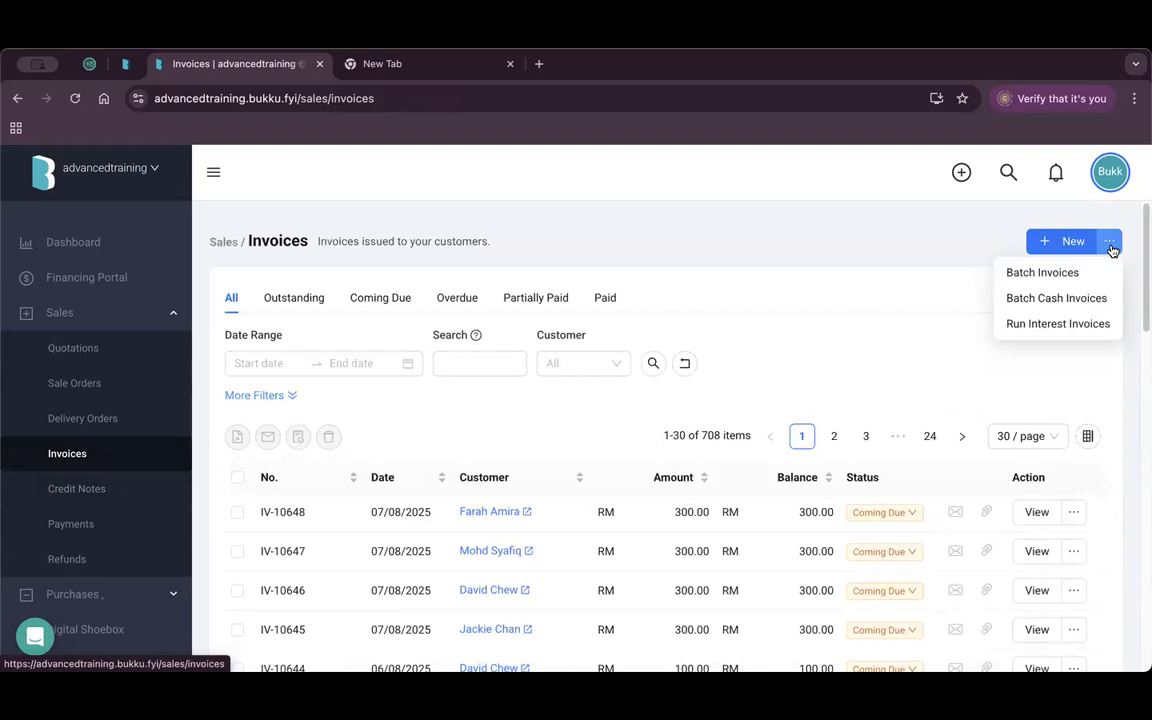
{"action": "left_click", "coordinate": [1058, 326]}
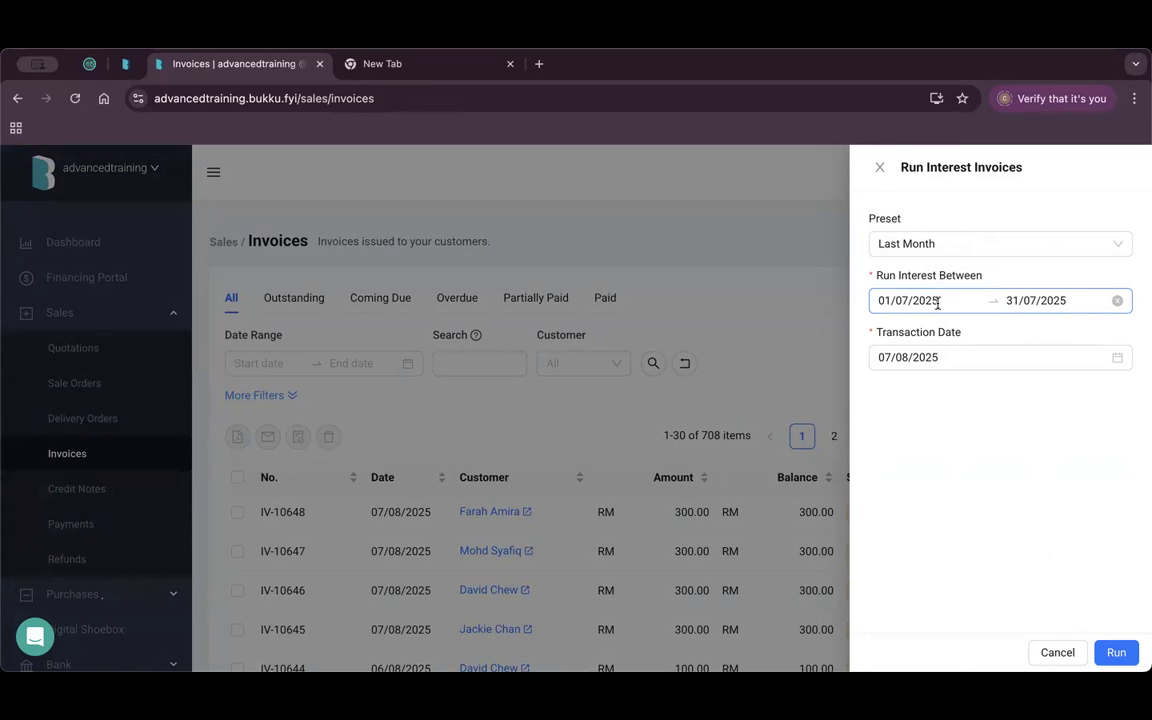
{"action": "left_click", "coordinate": [957, 356]}
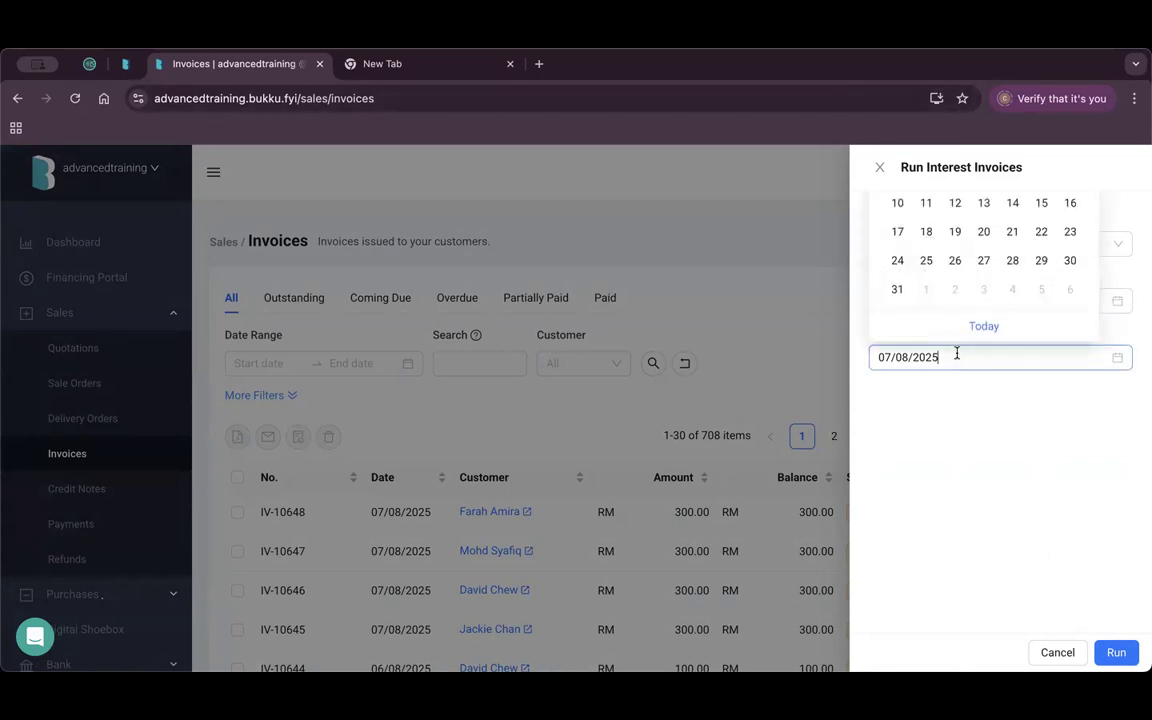
{"action": "left_click", "coordinate": [965, 409]}
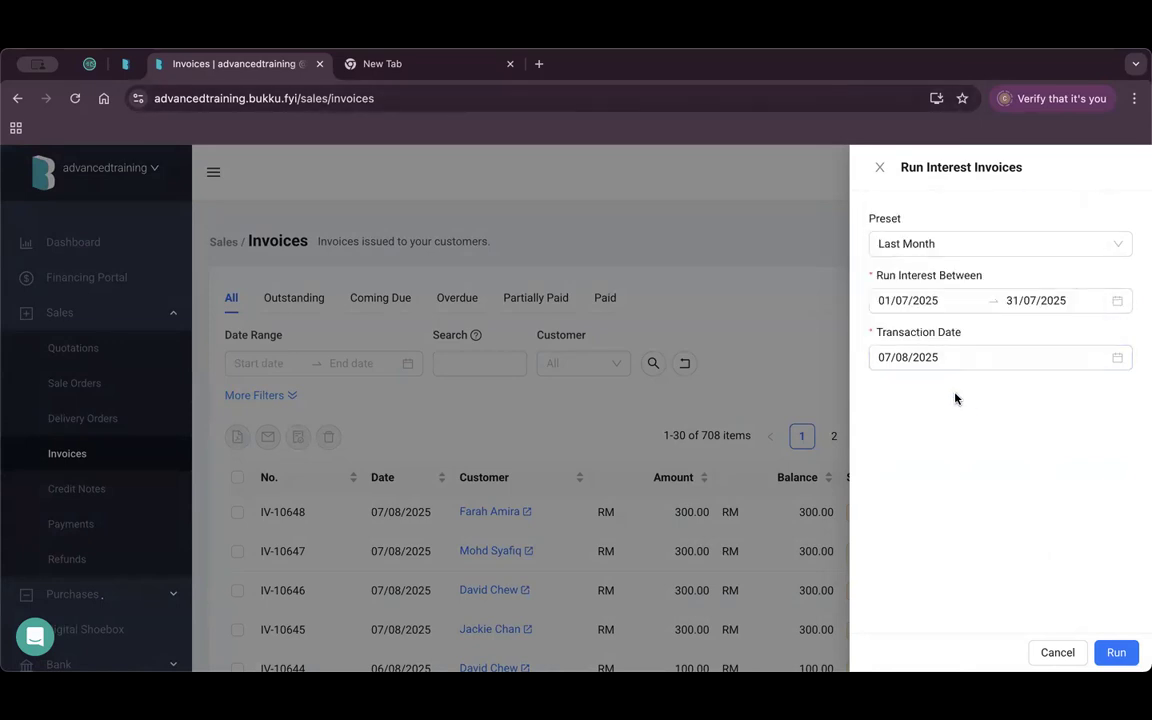
{"action": "left_click", "coordinate": [1115, 653]}
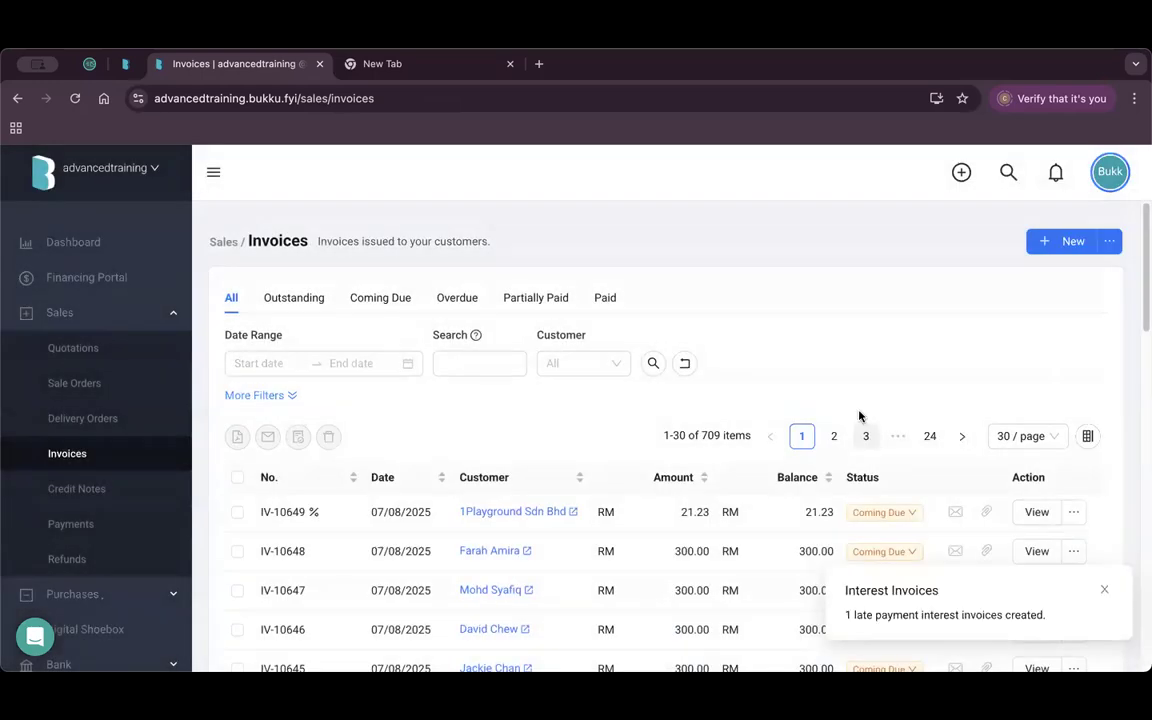
Review the result: interest invoice IV-10649 for RM 21.23 added to the list.
{"action": "left_click_drag", "start_coordinate": [851, 616], "coordinate": [1004, 617]}
{"action": "left_click", "coordinate": [902, 358]}
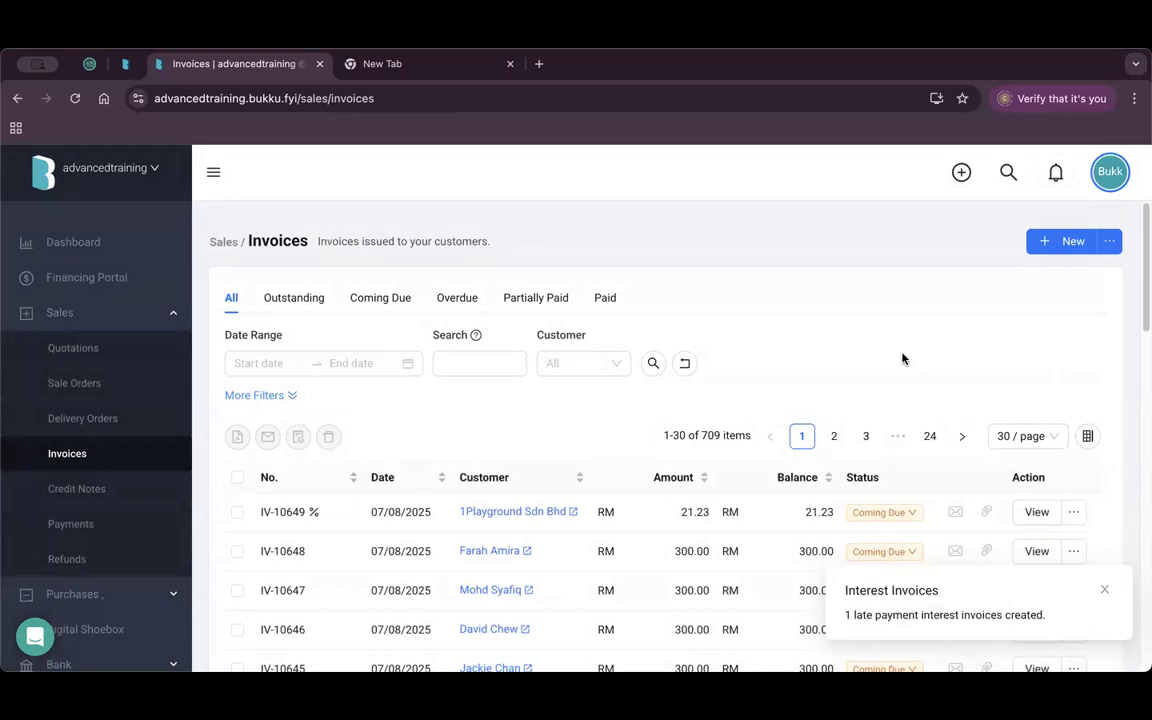
{"action": "scroll", "coordinate": [340, 411], "scroll_direction": "down", "scroll_amount": 1}
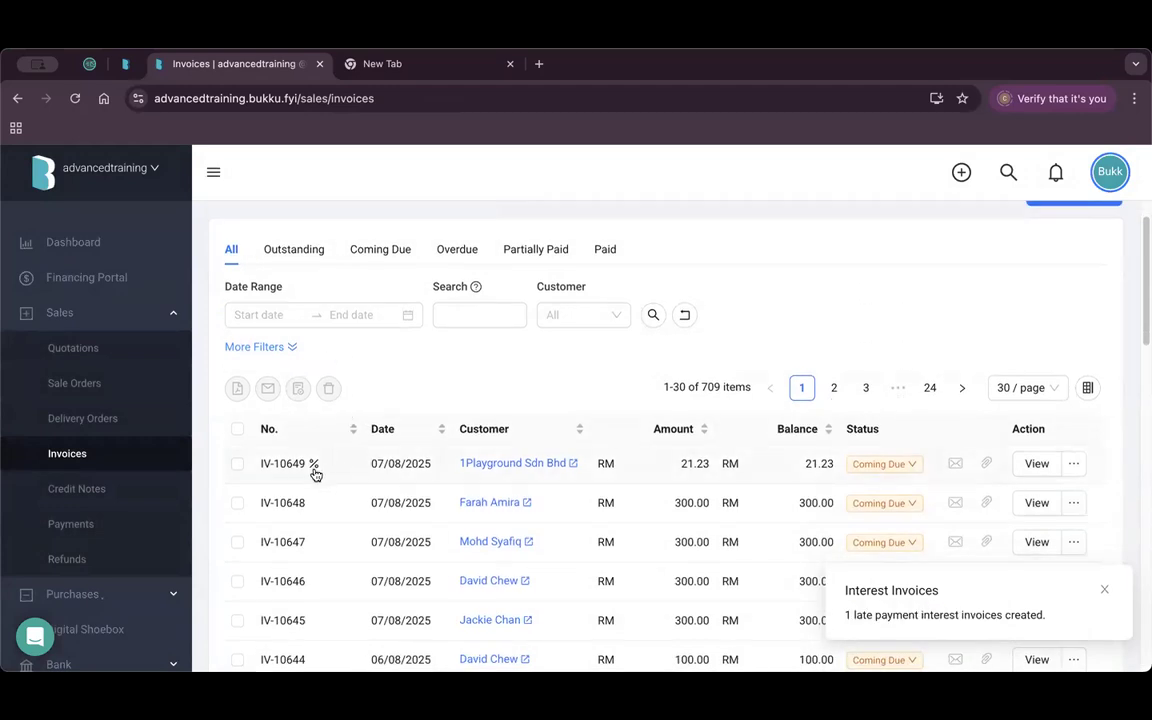
{"action": "mouse_move", "coordinate": [316, 470]}
Open interest invoice IV-10649 and check its item line referencing invoice IV-10618.
{"action": "left_click", "coordinate": [1036, 463]}
{"action": "scroll", "coordinate": [496, 388], "scroll_direction": "down", "scroll_amount": 10}
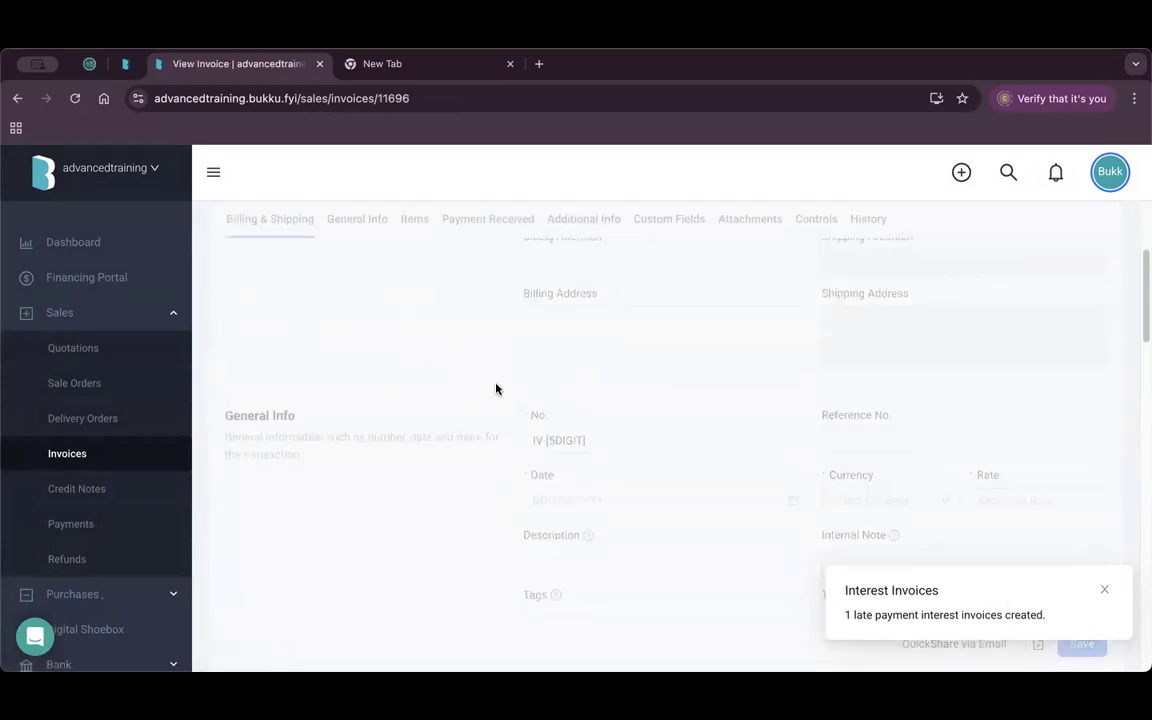
{"action": "scroll", "coordinate": [496, 388], "scroll_direction": "down", "scroll_amount": 1}
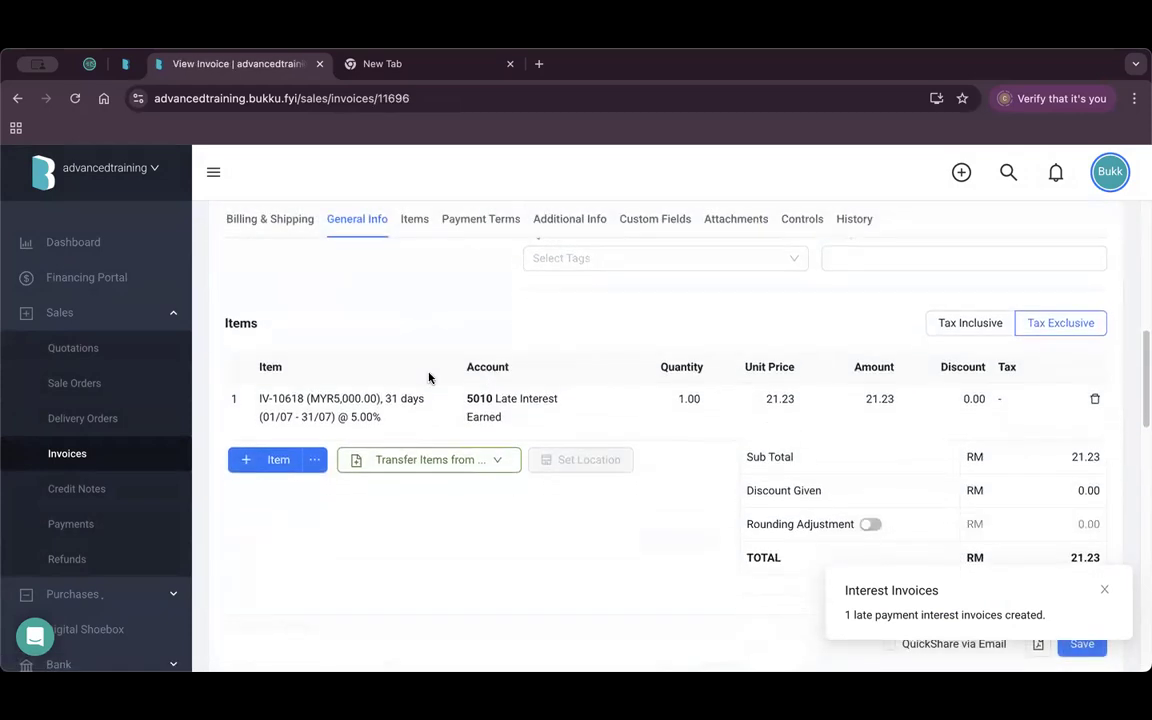
{"action": "left_click", "coordinate": [365, 425]}
{"action": "left_click_drag", "start_coordinate": [304, 425], "coordinate": [263, 425]}
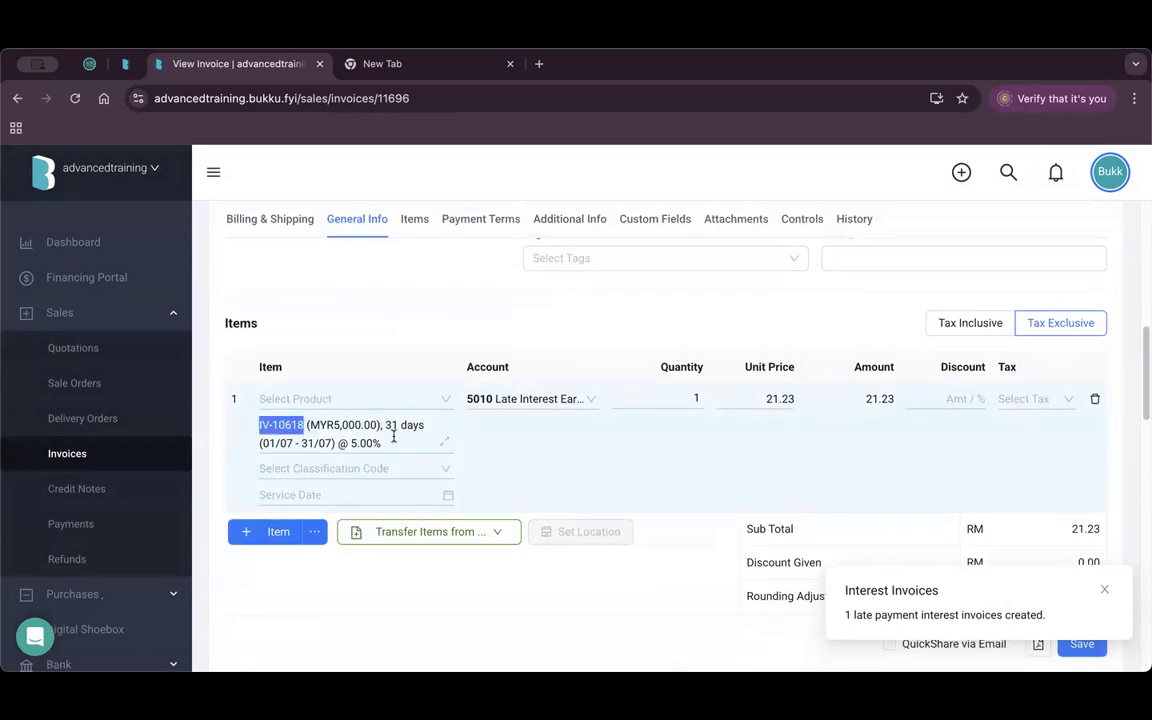
{"action": "scroll", "coordinate": [715, 455], "scroll_direction": "down", "scroll_amount": 8}
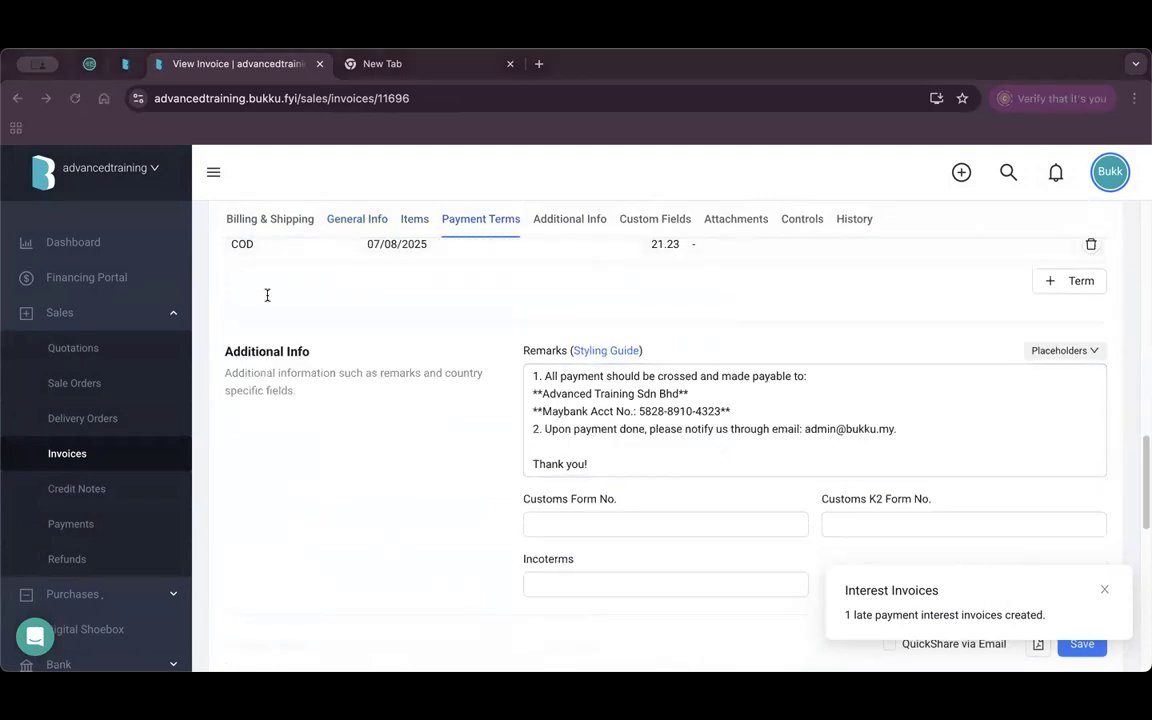
Paste 'Formula: principal x number of days x % / 365 days' above the existing remarks.
{"action": "left_click", "coordinate": [552, 378]}
{"action": "scroll", "coordinate": [556, 380], "scroll_direction": "up", "scroll_amount": 1}
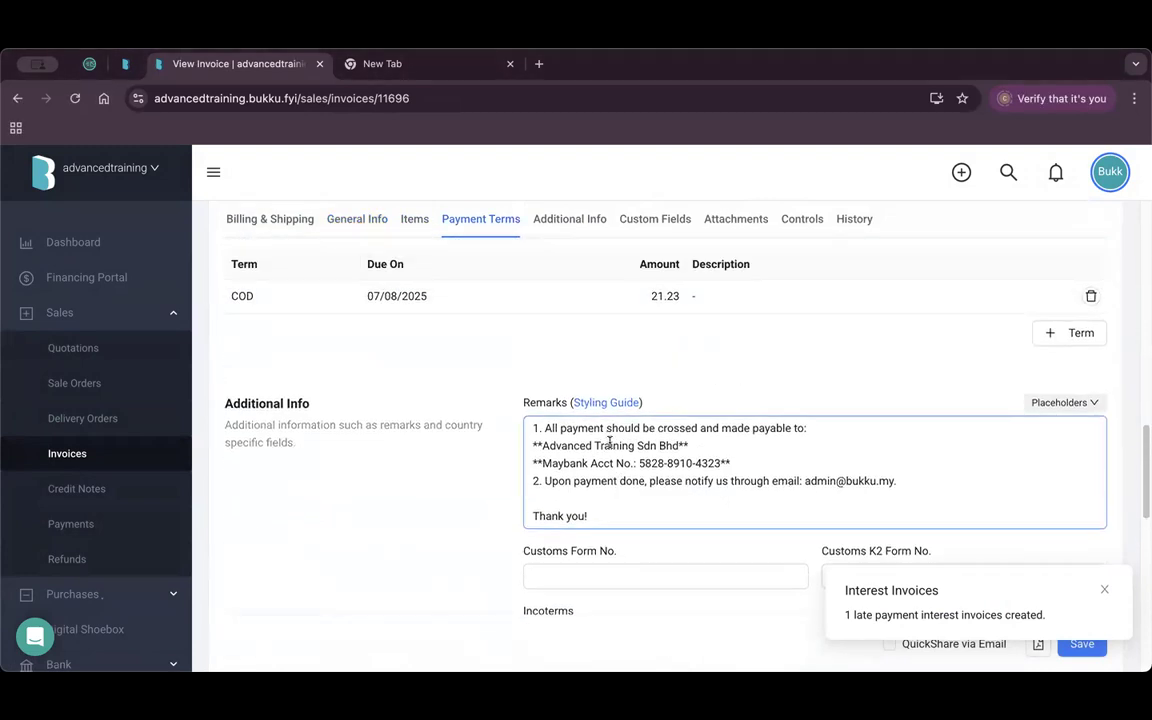
{"action": "left_click", "coordinate": [527, 425]}
{"action": "key", "text": "Return"}
{"action": "key", "text": "Return"}
{"action": "key", "text": "Return"}
{"action": "key", "text": "Return"}
{"action": "left_click", "coordinate": [566, 436]}
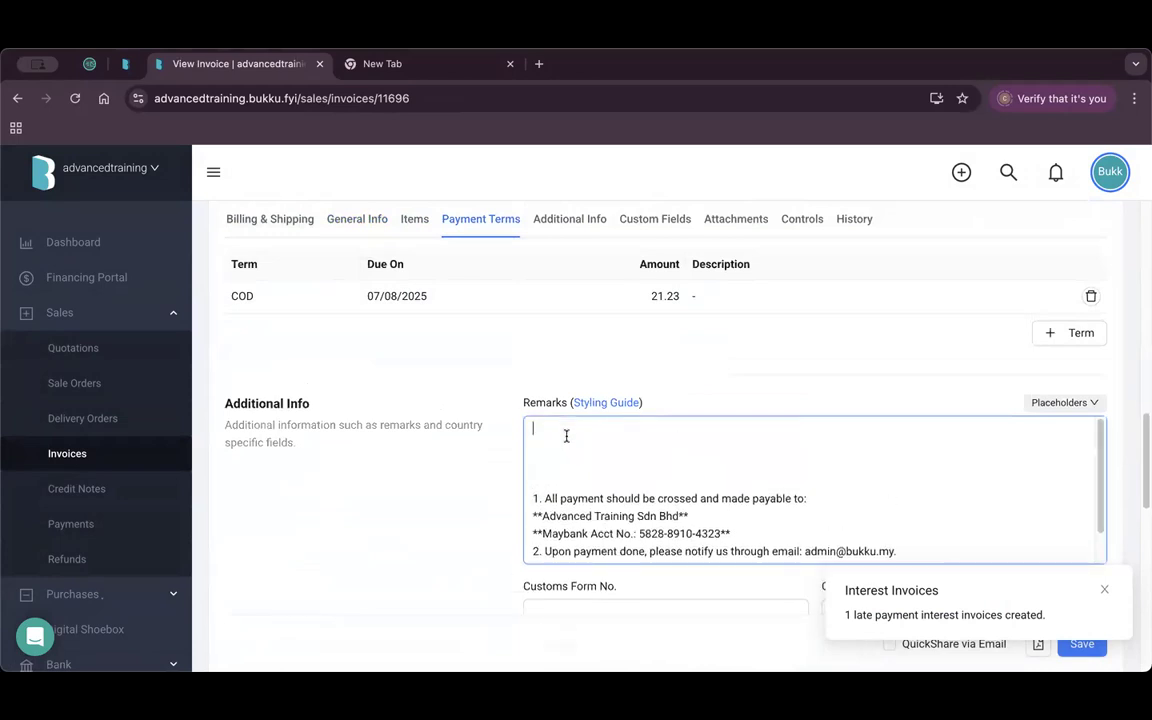
{"action": "type", "text": "Formula: principal x number of days x % / 365 days"}
{"action": "left_click", "coordinate": [640, 458]}
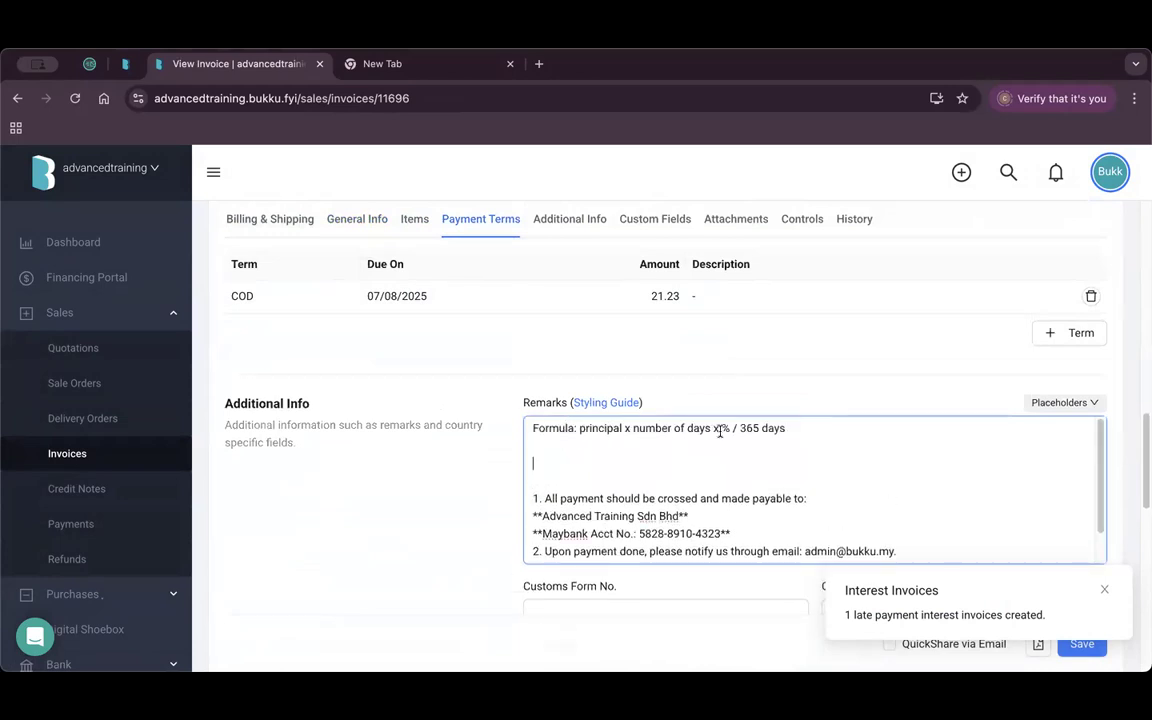
Check the formula's '365 days' wording and finish editing the interest item row.
{"action": "left_click_drag", "start_coordinate": [800, 428], "coordinate": [756, 428]}
{"action": "left_click", "coordinate": [784, 434]}
{"action": "left_click_drag", "start_coordinate": [785, 430], "coordinate": [738, 429]}
{"action": "scroll", "coordinate": [608, 460], "scroll_direction": "up", "scroll_amount": 5}
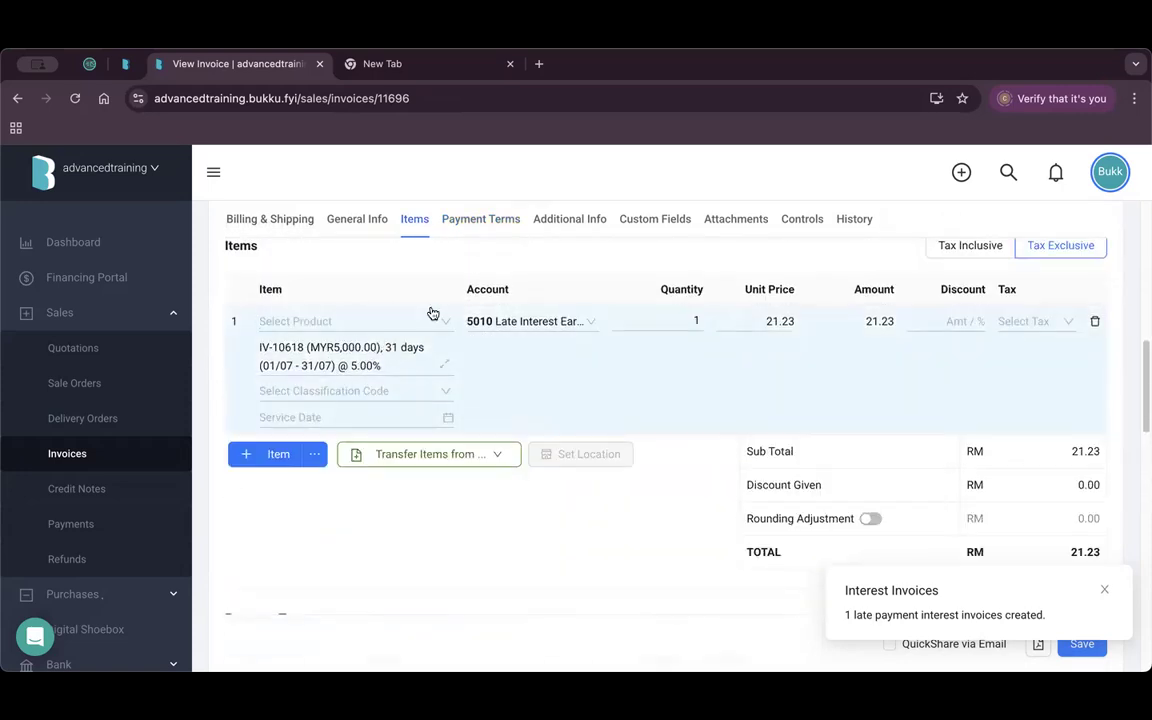
{"action": "left_click", "coordinate": [658, 553]}
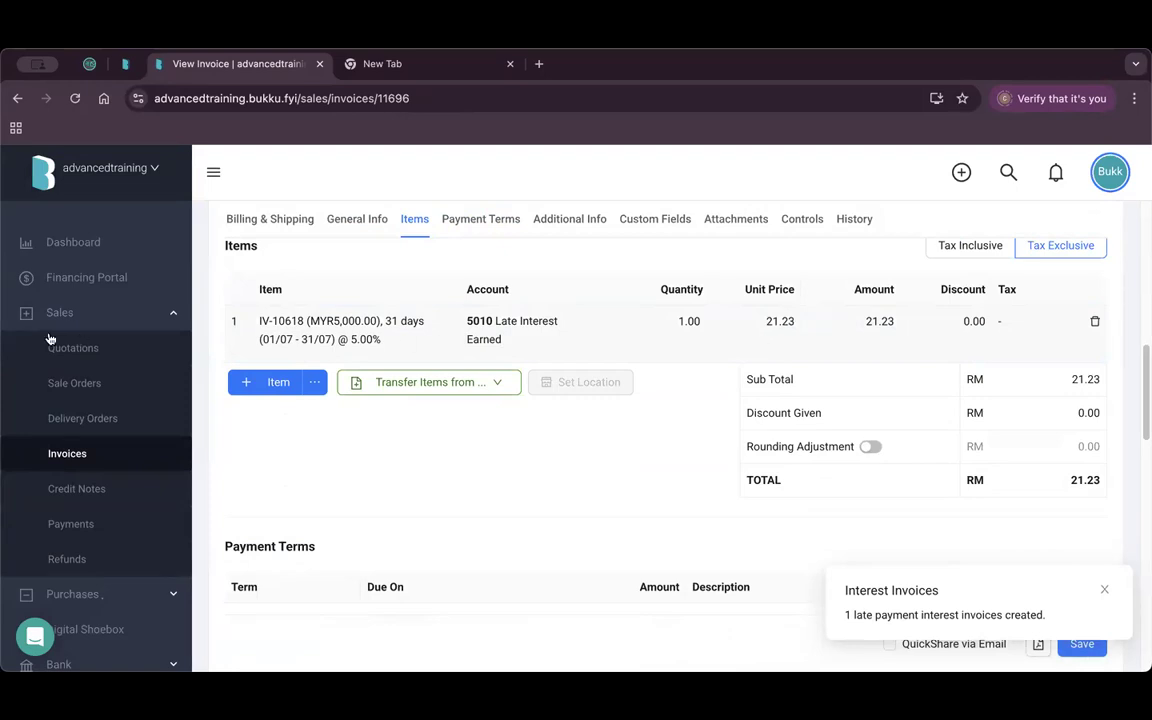
{"action": "scroll", "coordinate": [46, 333], "scroll_direction": "down", "scroll_amount": 5}
{"action": "left_click", "coordinate": [143, 516]}
{"action": "scroll", "coordinate": [143, 518], "scroll_direction": "down", "scroll_amount": 3}
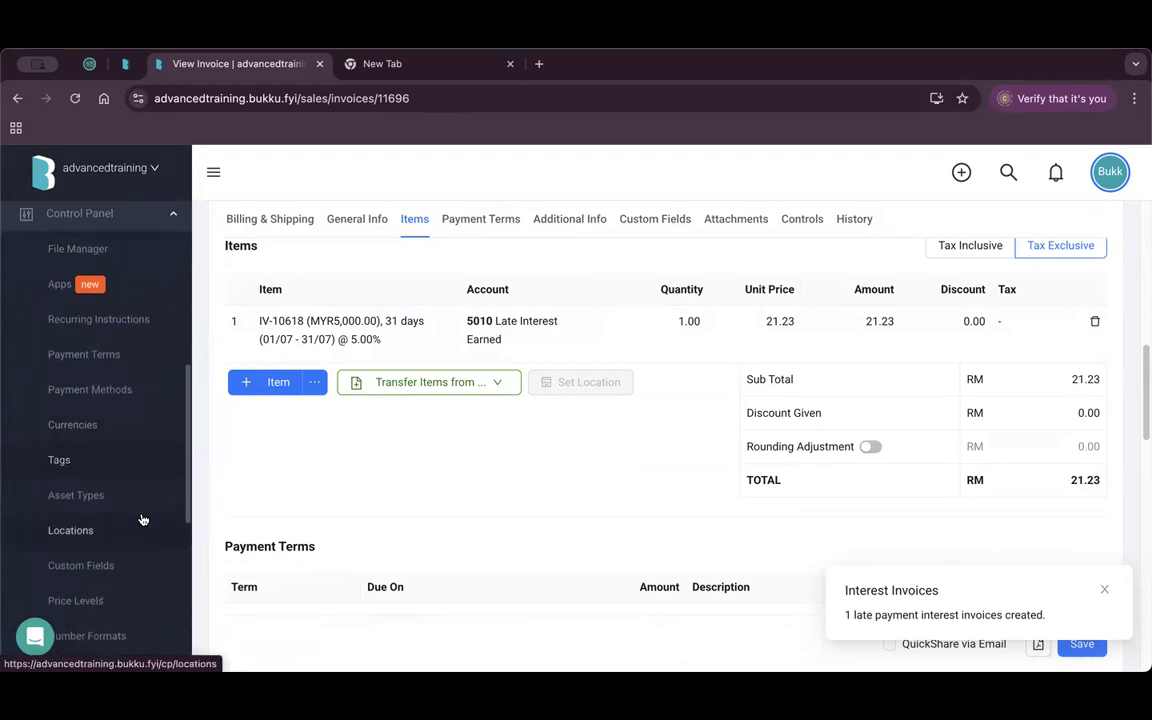
Go to Currencies settings, leaving the interest invoice unsaved.
{"action": "left_click", "coordinate": [103, 435]}
{"action": "left_click", "coordinate": [702, 323]}
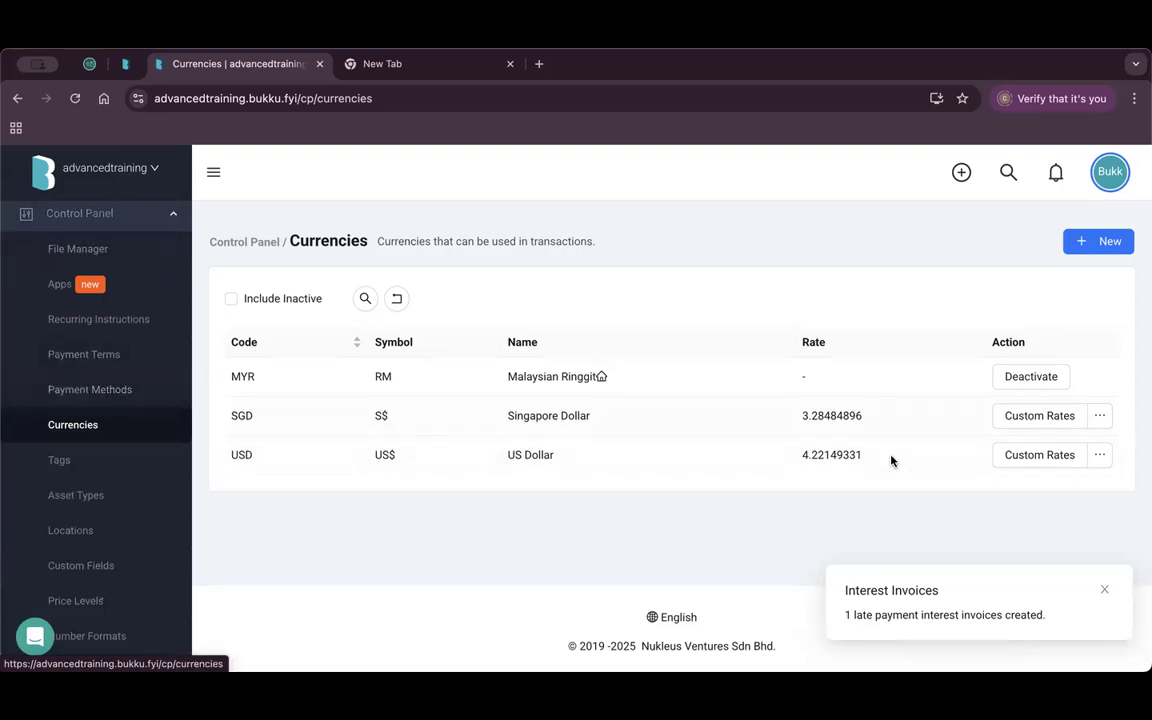
{"action": "left_click", "coordinate": [1104, 589]}
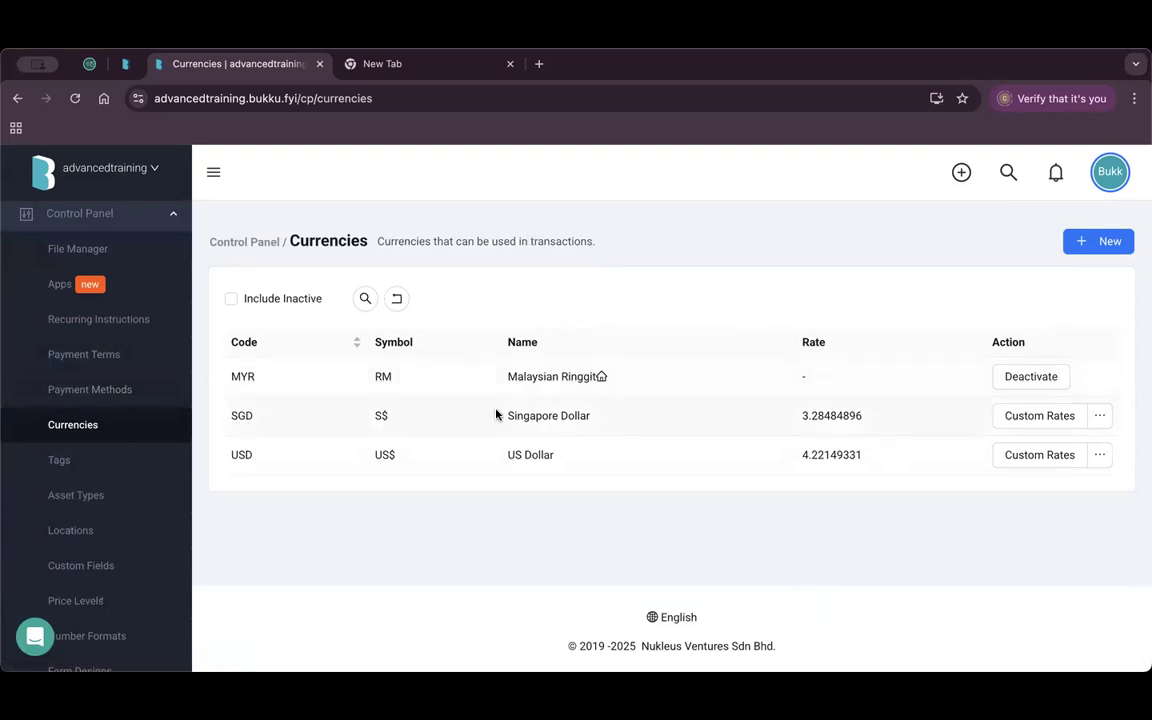
Activate EUR - Euro as a new currency, then view the USD custom rates.
{"action": "left_click", "coordinate": [1098, 241]}
{"action": "left_click", "coordinate": [969, 246]}
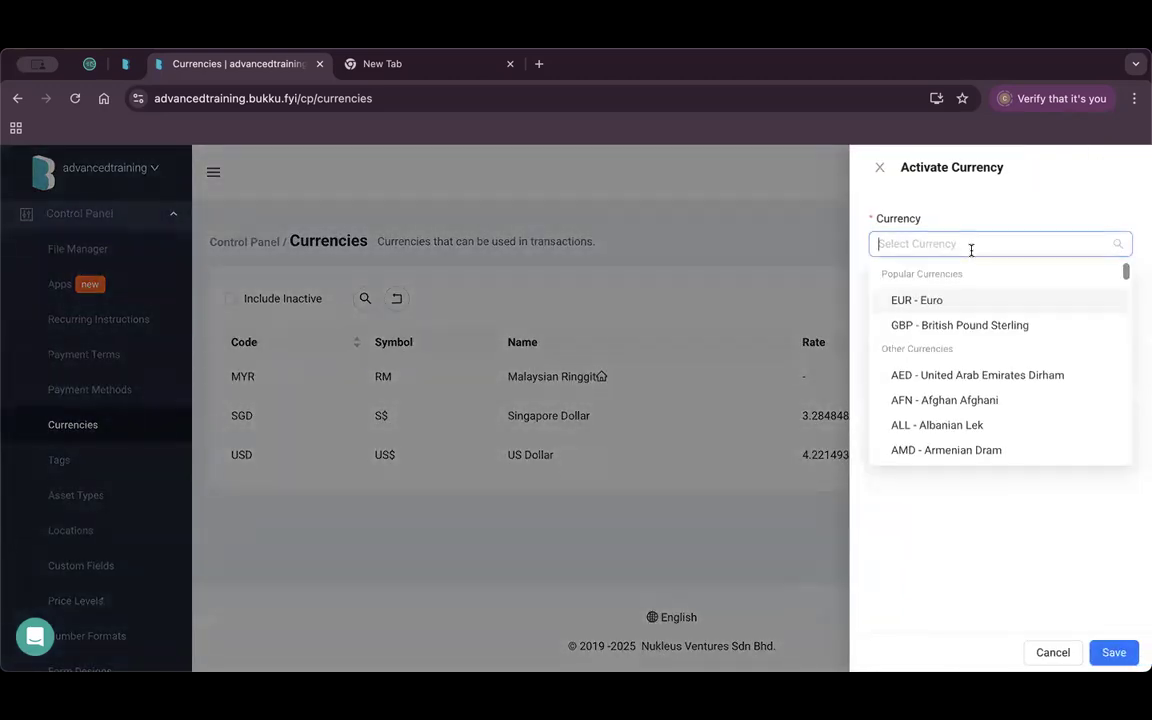
{"action": "left_click", "coordinate": [957, 306]}
{"action": "left_click", "coordinate": [1119, 652]}
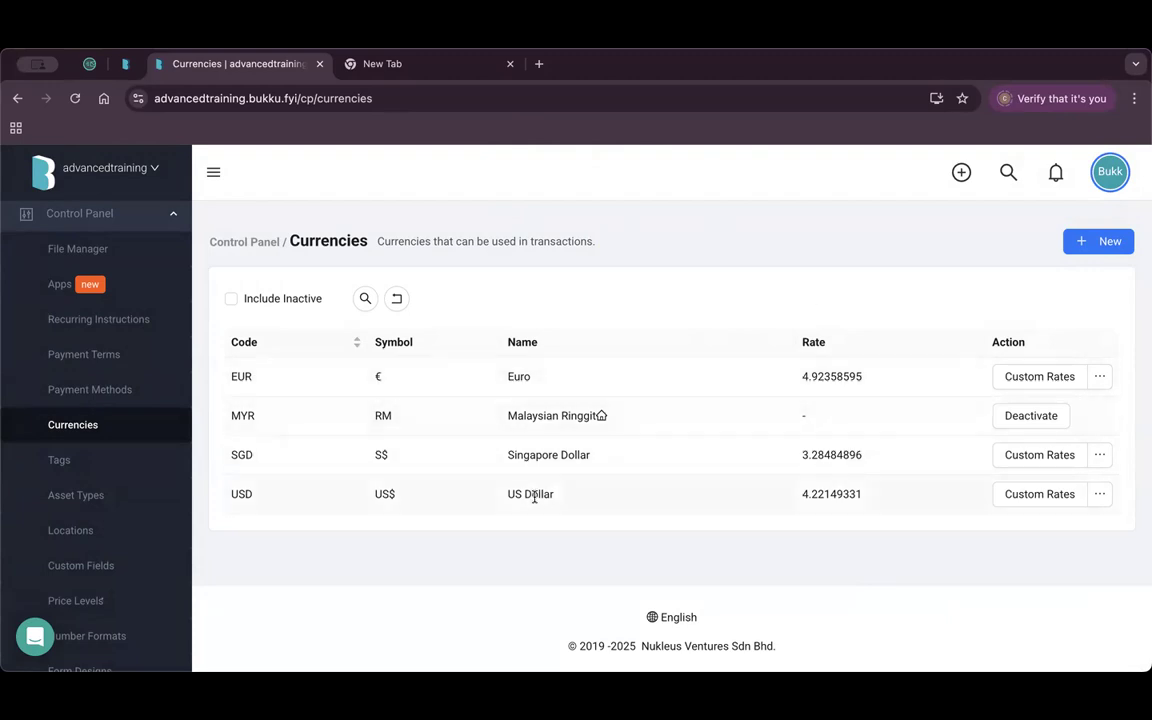
{"action": "left_click", "coordinate": [1037, 498]}
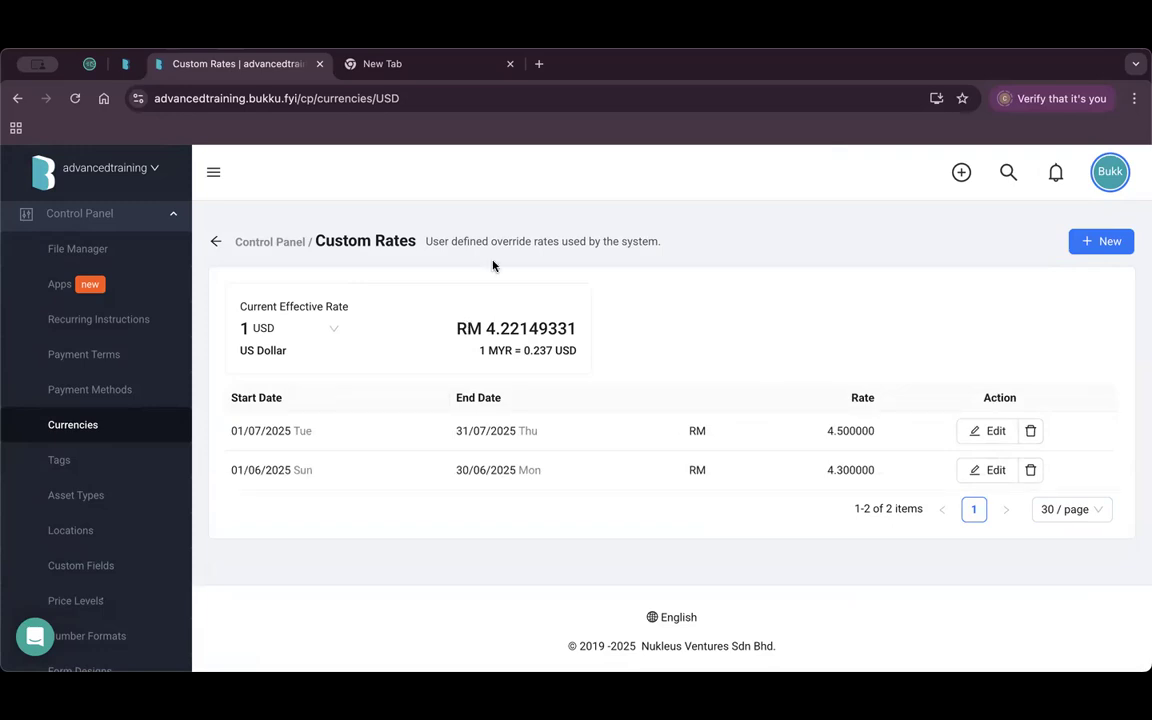
Open and close an unsaved 01/08/2025–31/08/2025 USD custom rate, keeping the two existing rates.
{"action": "left_click_drag", "start_coordinate": [468, 328], "coordinate": [508, 328]}
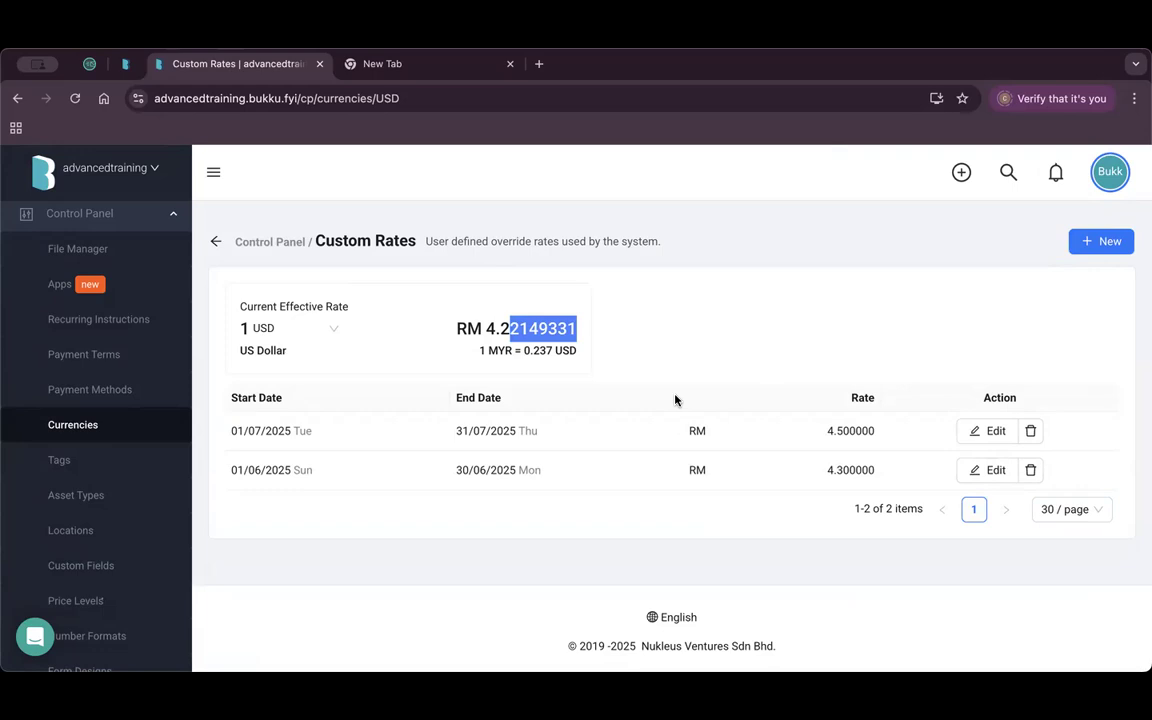
{"action": "left_click", "coordinate": [609, 466]}
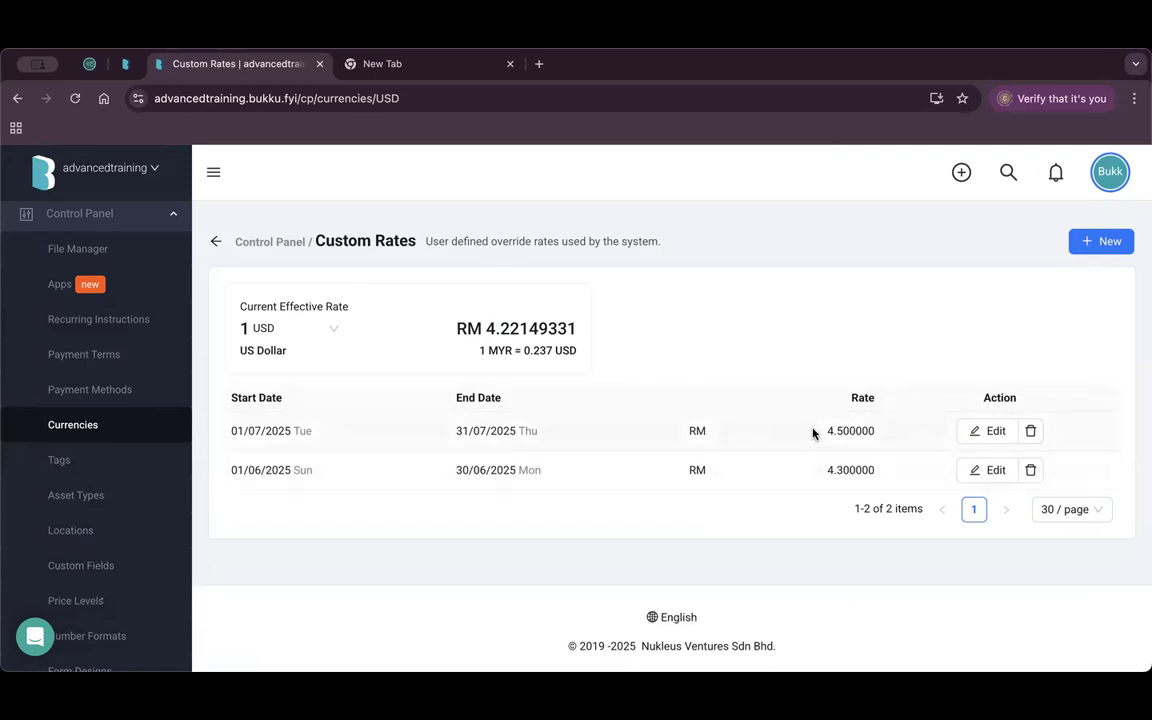
{"action": "left_click", "coordinate": [1095, 241]}
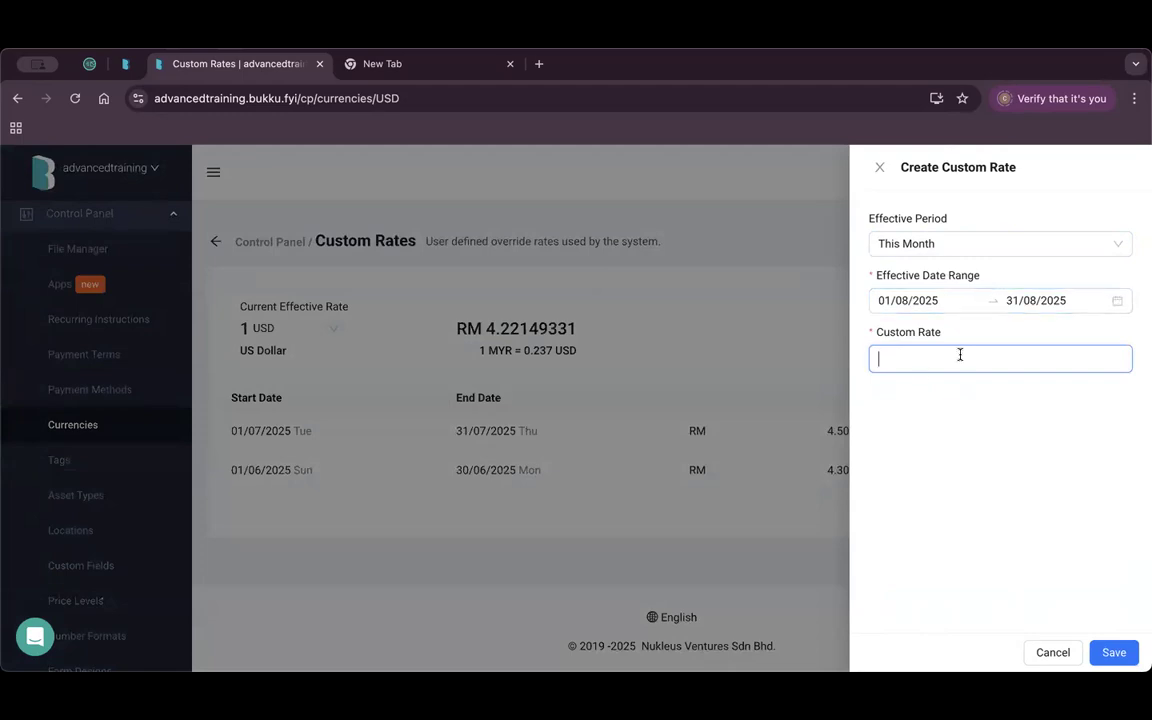
{"action": "left_click", "coordinate": [879, 167]}
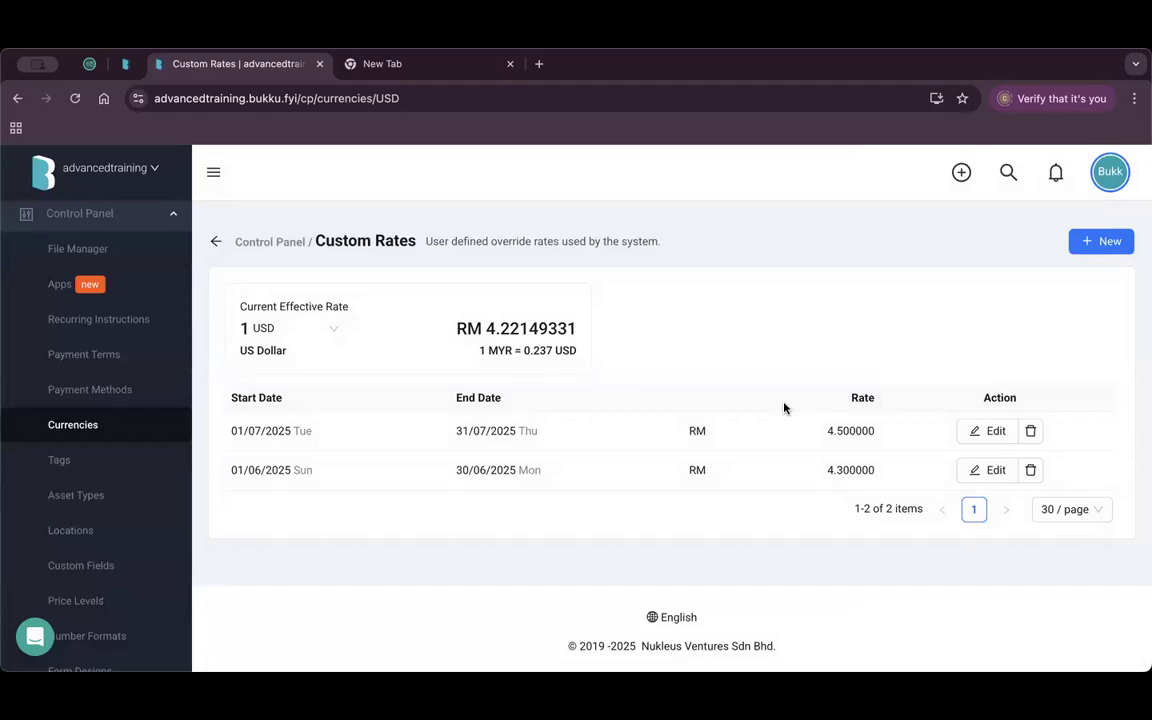
{"action": "scroll", "coordinate": [121, 481], "scroll_direction": "up", "scroll_amount": 10}
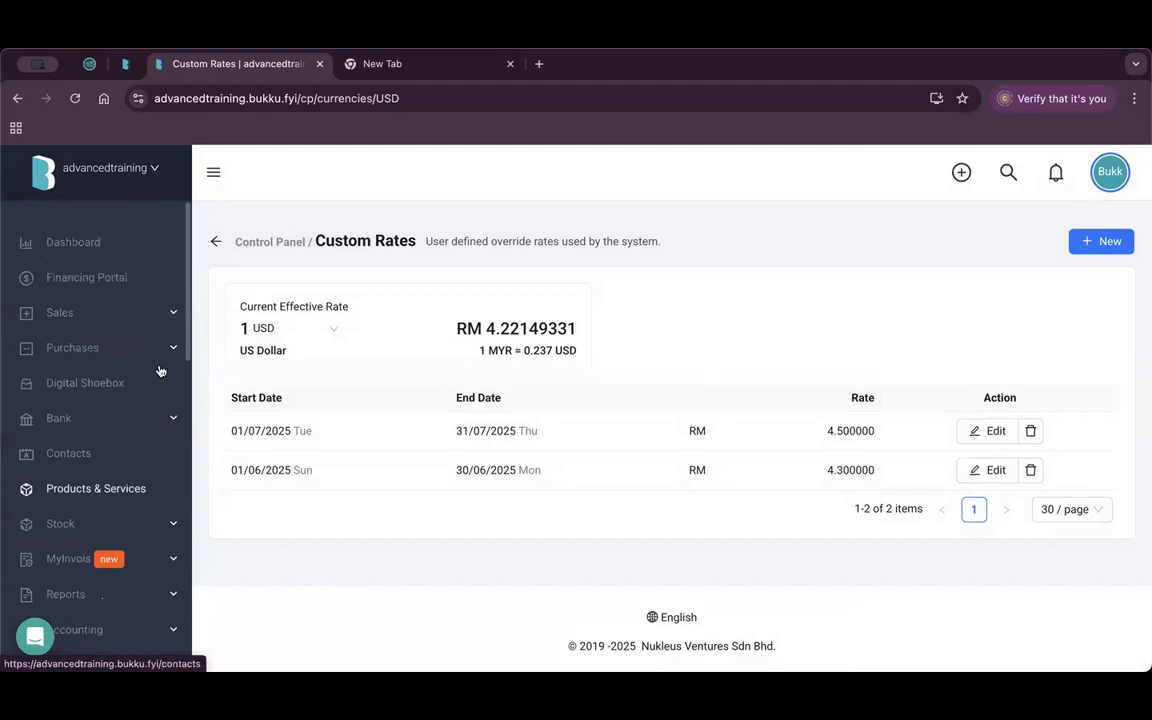
{"action": "left_click", "coordinate": [113, 310]}
Filter Sales Invoices to customer Zeno Pte Ltd and open invoice IV-10558.
{"action": "left_click", "coordinate": [136, 456]}
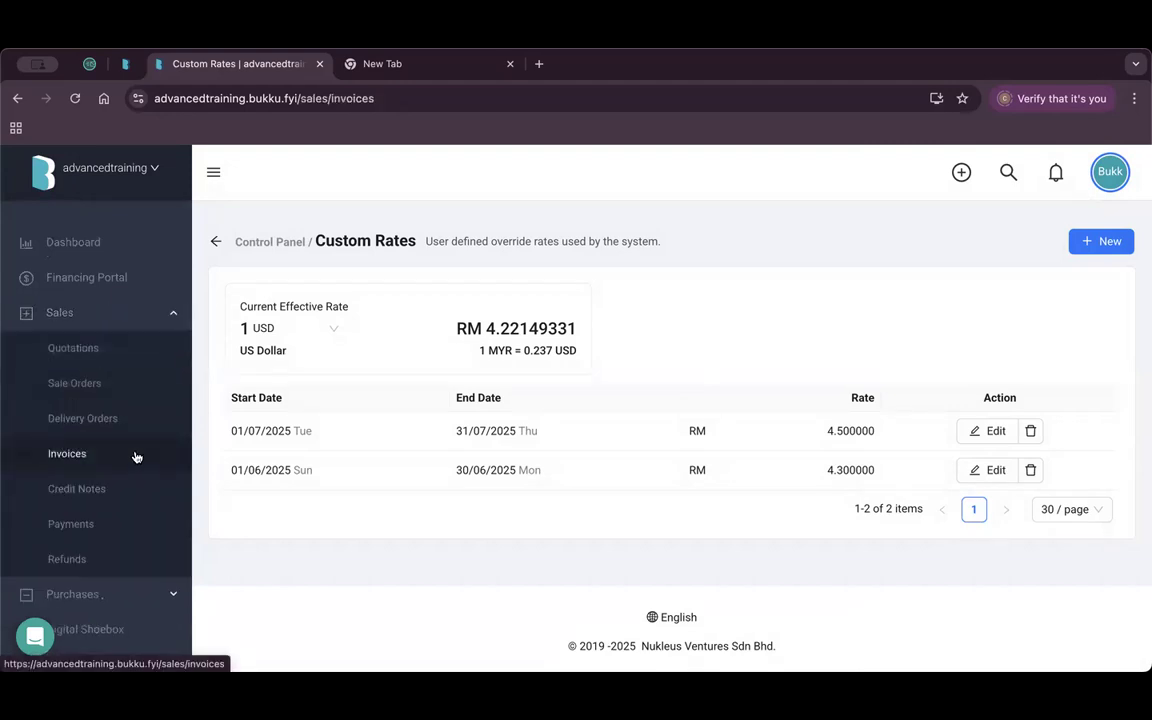
{"action": "left_click", "coordinate": [572, 362]}
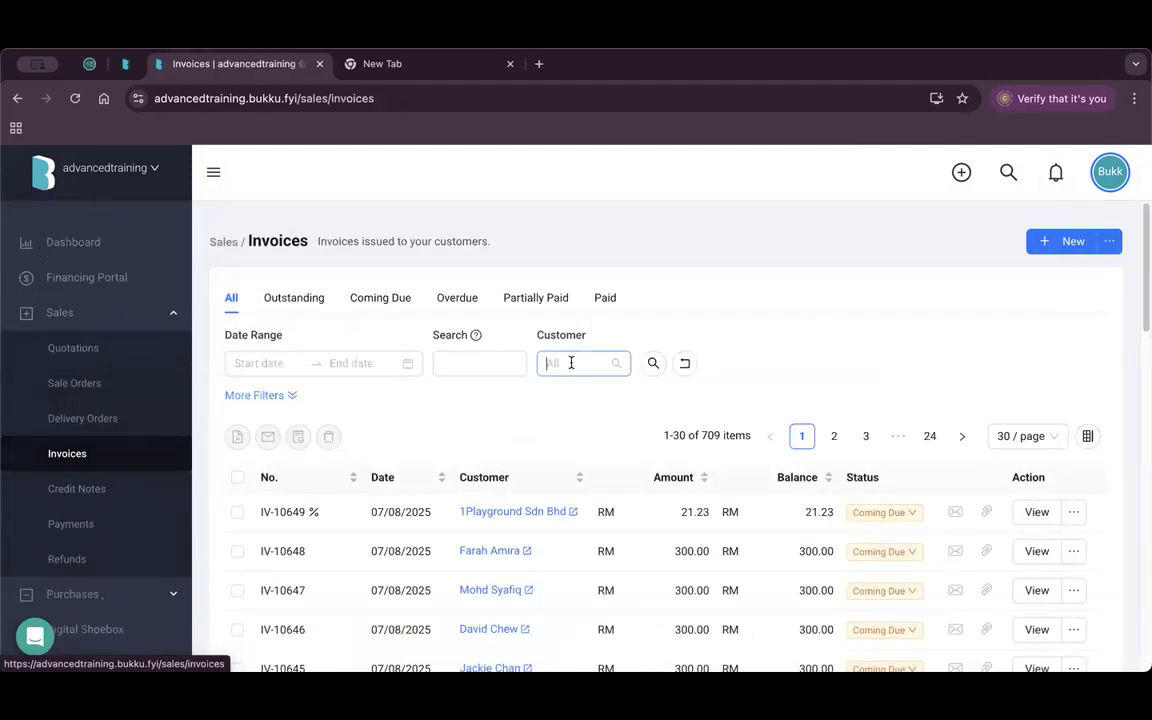
{"action": "scroll", "coordinate": [670, 500], "scroll_direction": "down", "scroll_amount": 5}
{"action": "scroll", "coordinate": [607, 284], "scroll_direction": "down", "scroll_amount": 3}
{"action": "left_click", "coordinate": [590, 258]}
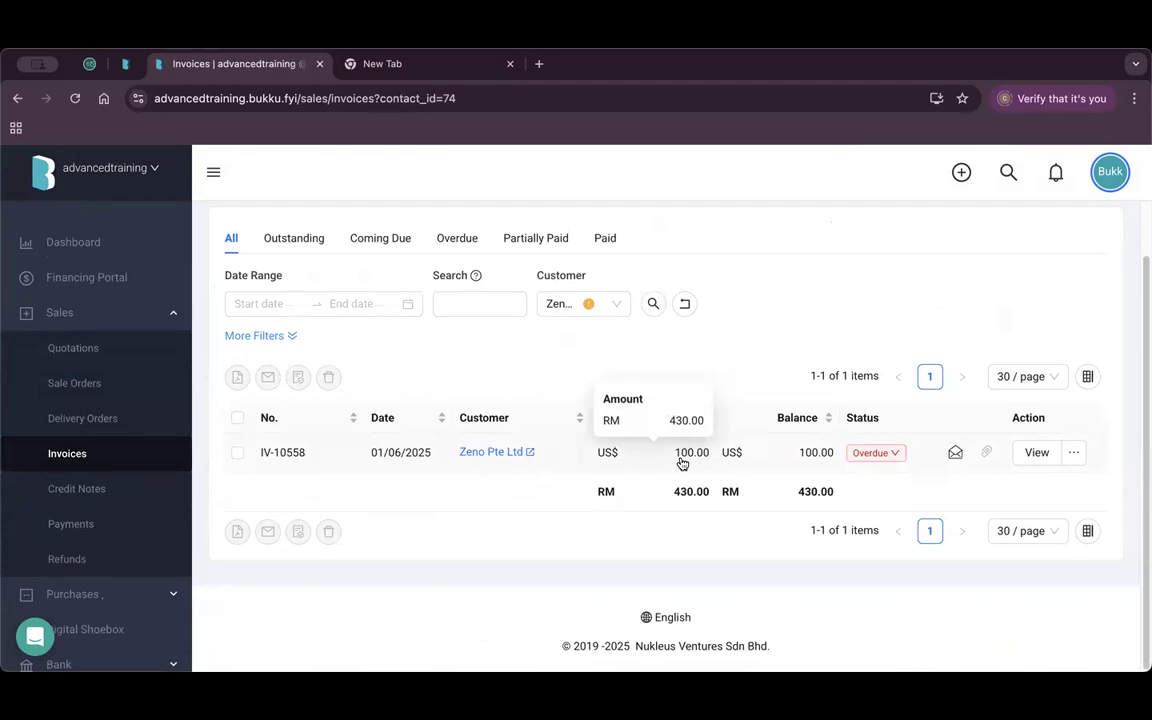
{"action": "left_click", "coordinate": [1036, 453]}
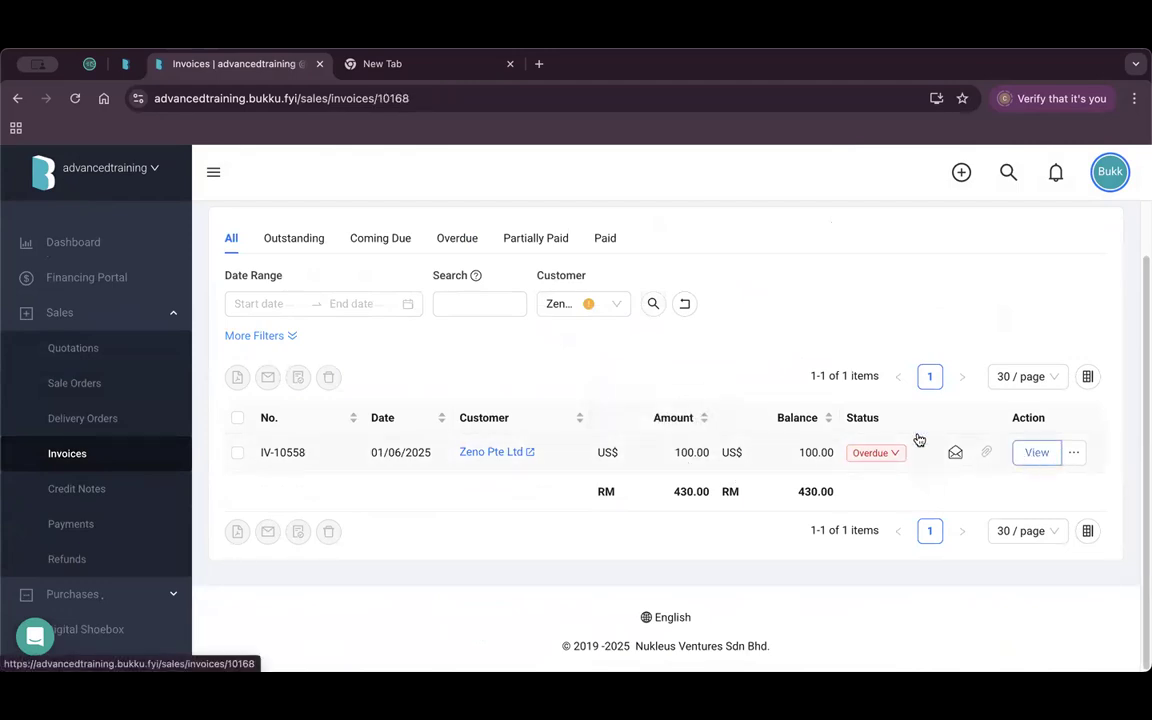
Keep the invoice currency as US Dollar and check the 4.3 exchange rate.
{"action": "scroll", "coordinate": [718, 450], "scroll_direction": "down", "scroll_amount": 1}
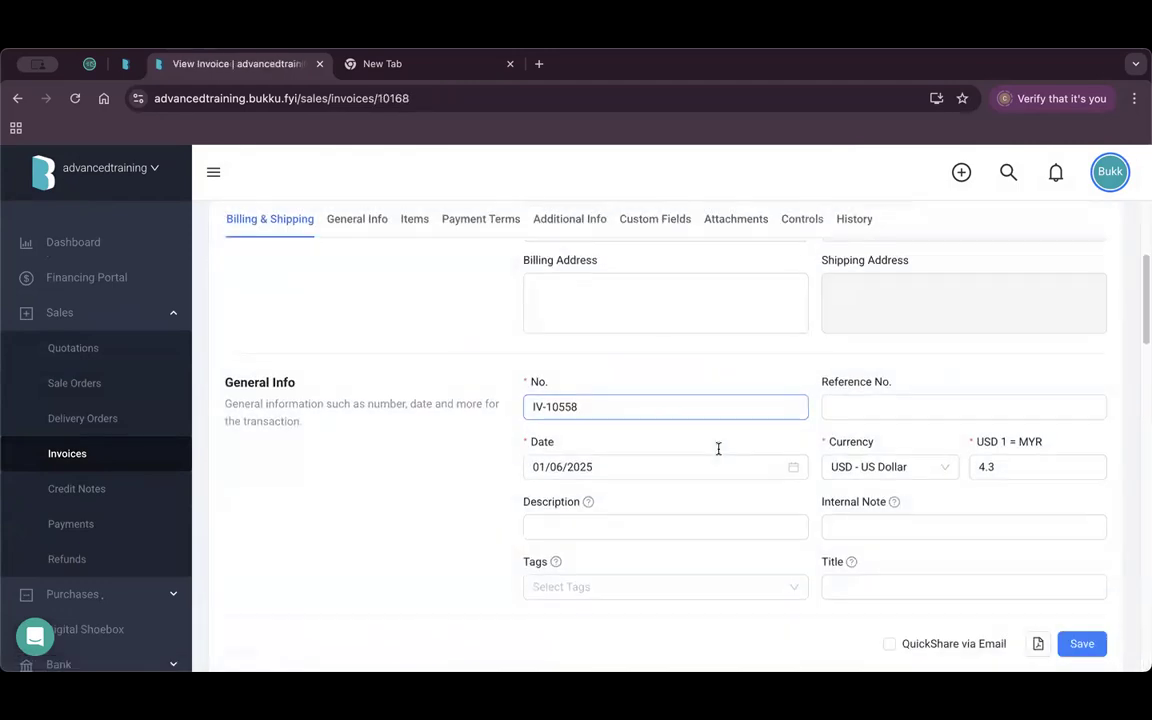
{"action": "left_click", "coordinate": [908, 410]}
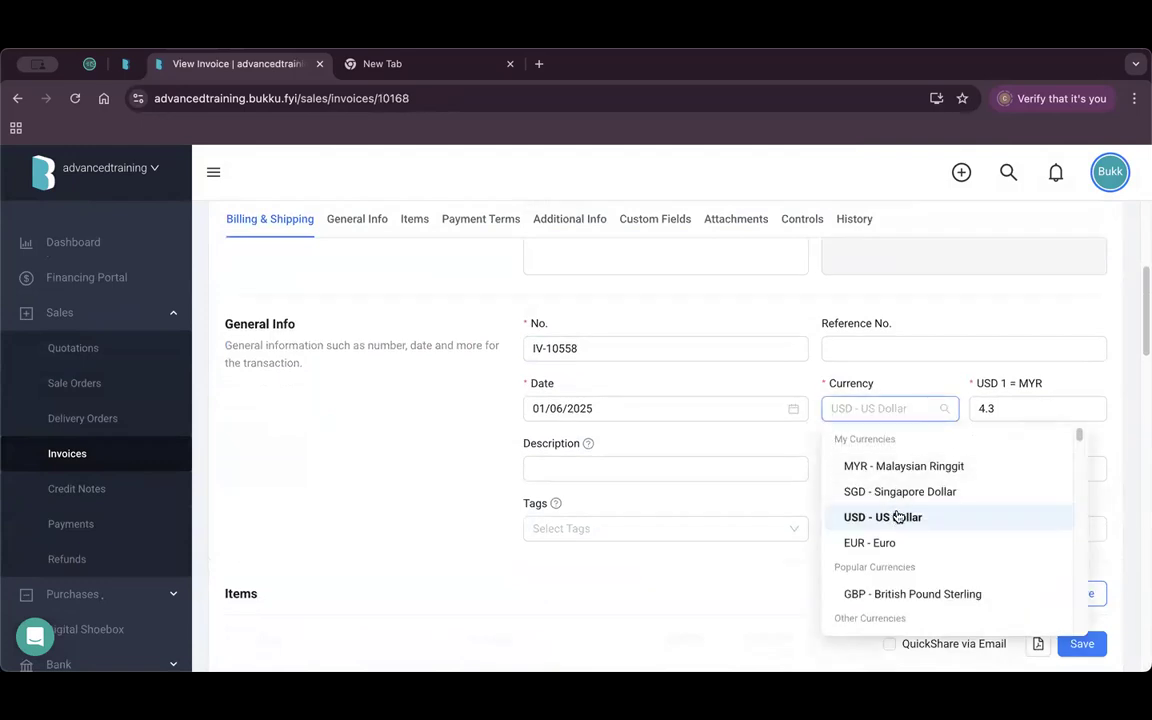
{"action": "scroll", "coordinate": [912, 522], "scroll_direction": "down", "scroll_amount": 1}
{"action": "scroll", "coordinate": [912, 522], "scroll_direction": "down", "scroll_amount": 2}
{"action": "scroll", "coordinate": [920, 510], "scroll_direction": "up", "scroll_amount": 2}
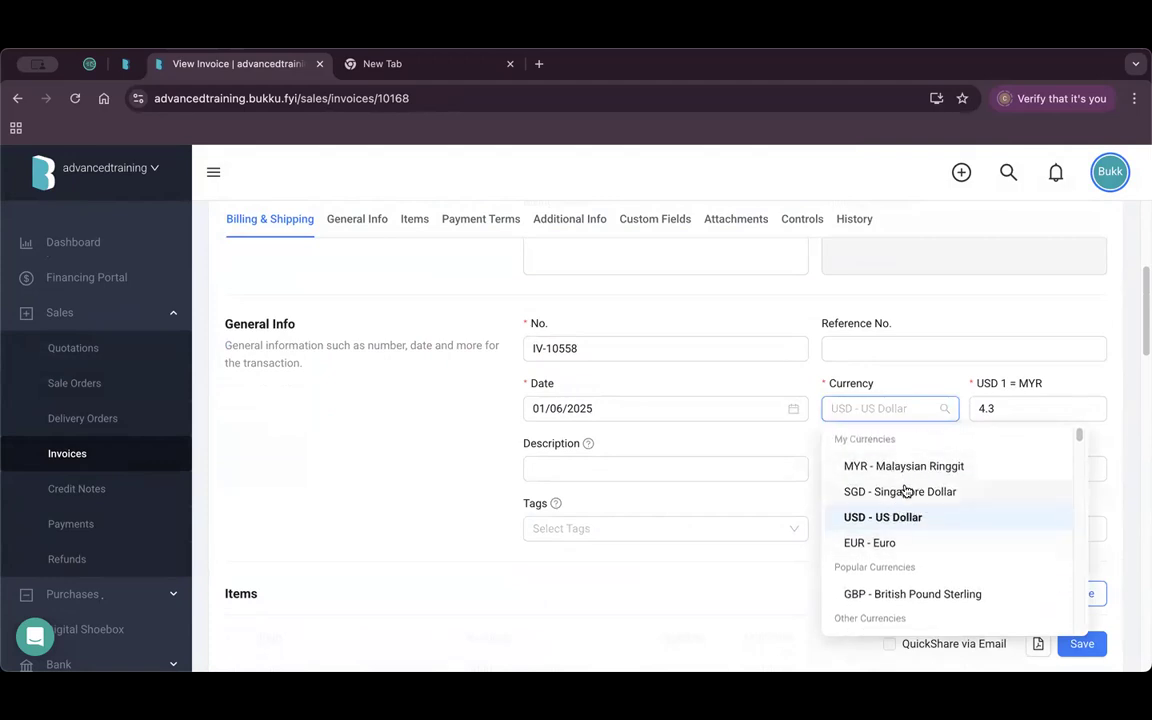
{"action": "left_click", "coordinate": [719, 607]}
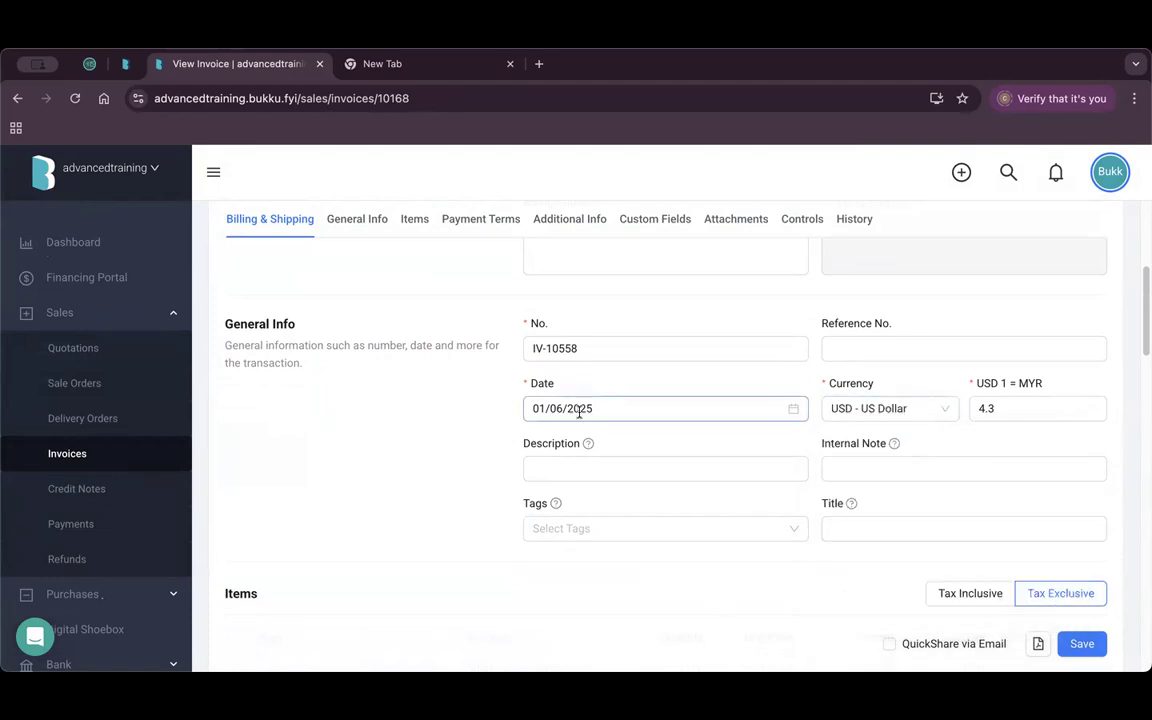
{"action": "left_click_drag", "start_coordinate": [1044, 417], "coordinate": [977, 410]}
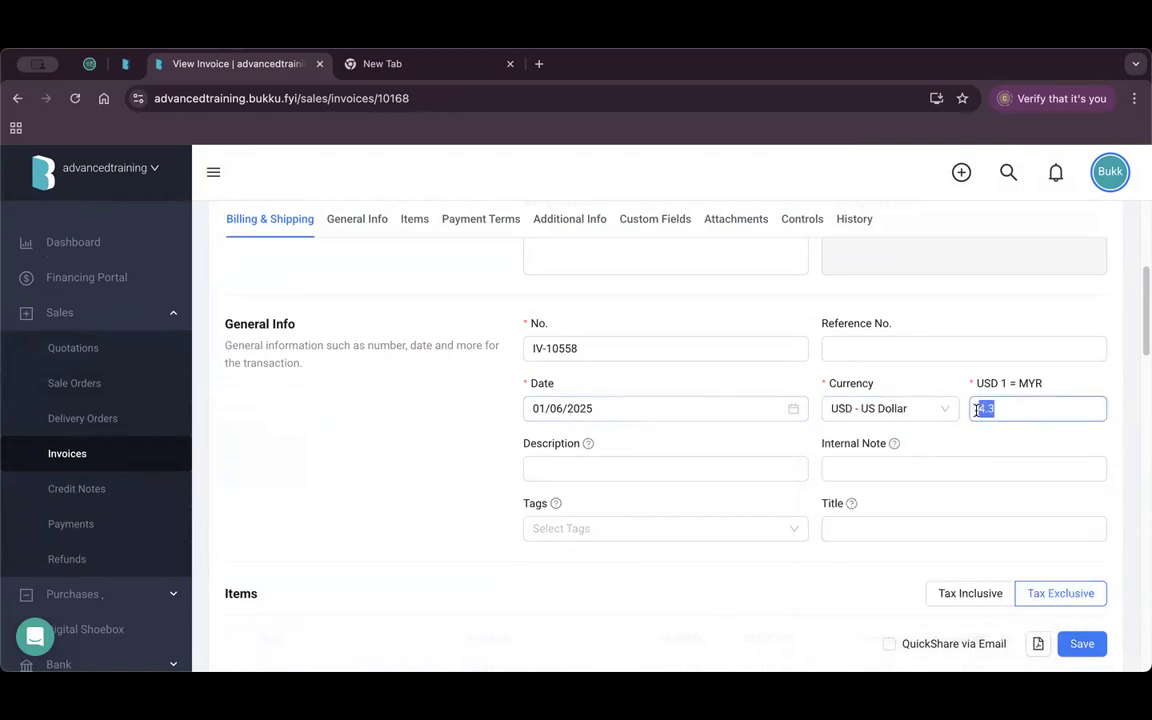
Set the invoice date to 13/05/2025 and trim the exchange rate to 4.297.
{"action": "left_click", "coordinate": [692, 406]}
{"action": "scroll", "coordinate": [570, 510], "scroll_direction": "up", "scroll_amount": 1}
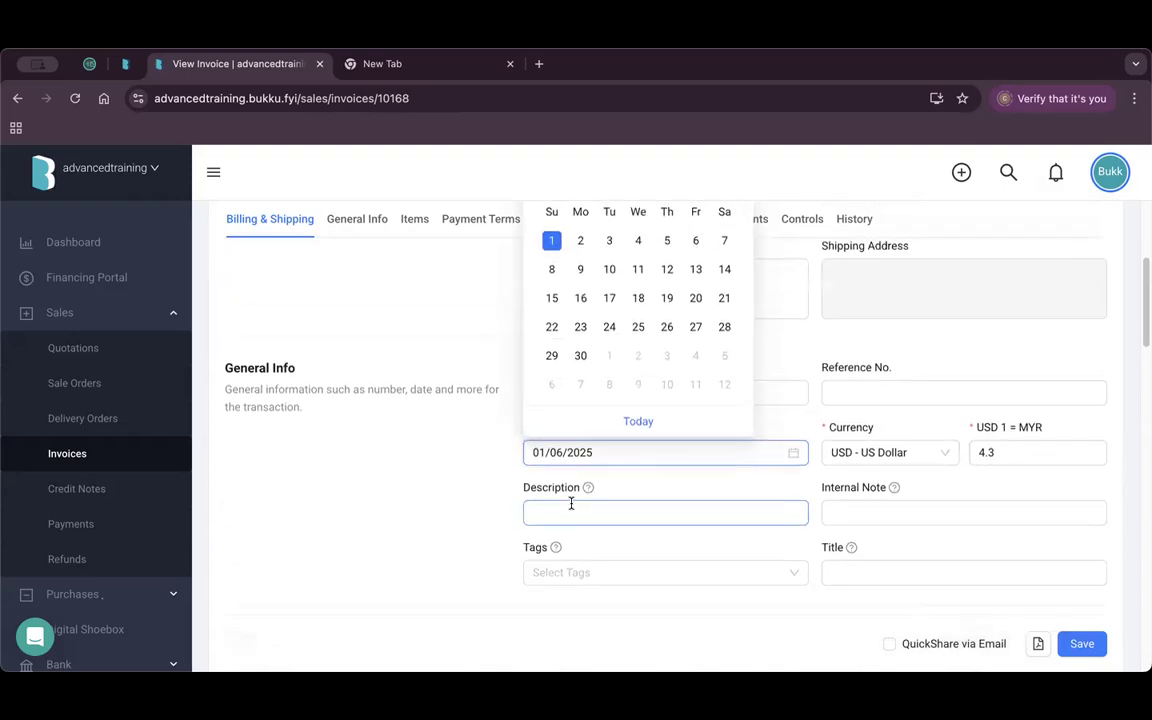
{"action": "scroll", "coordinate": [570, 510], "scroll_direction": "up", "scroll_amount": 1}
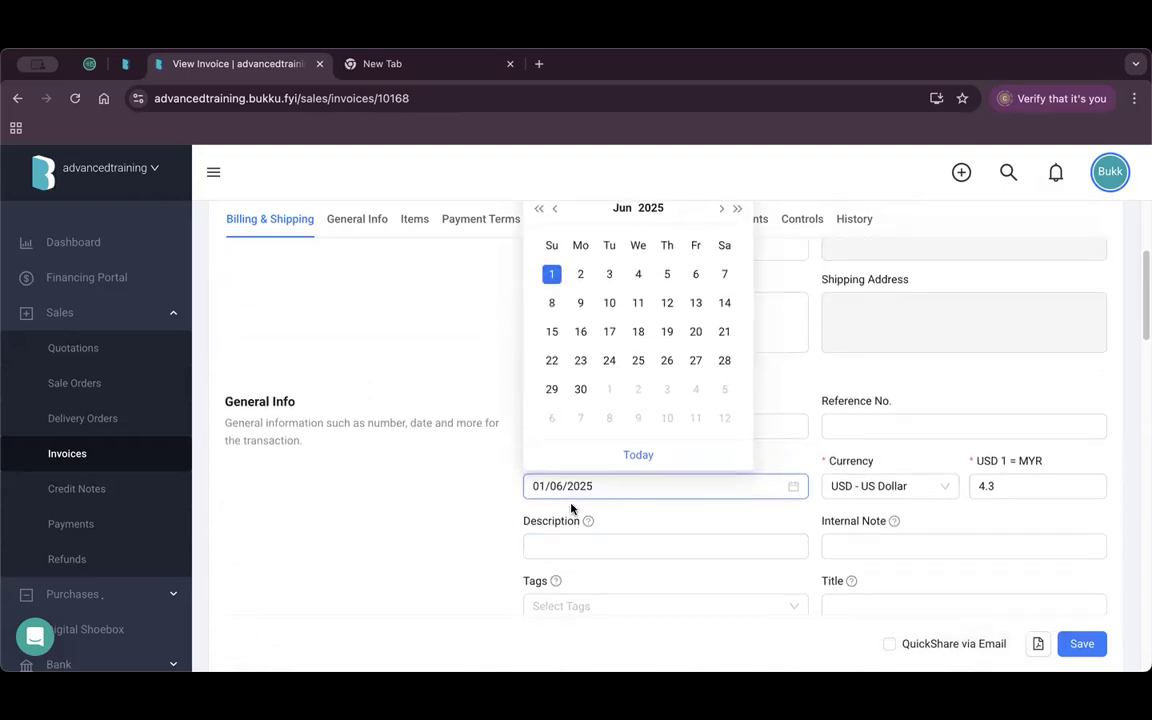
{"action": "left_click", "coordinate": [555, 210]}
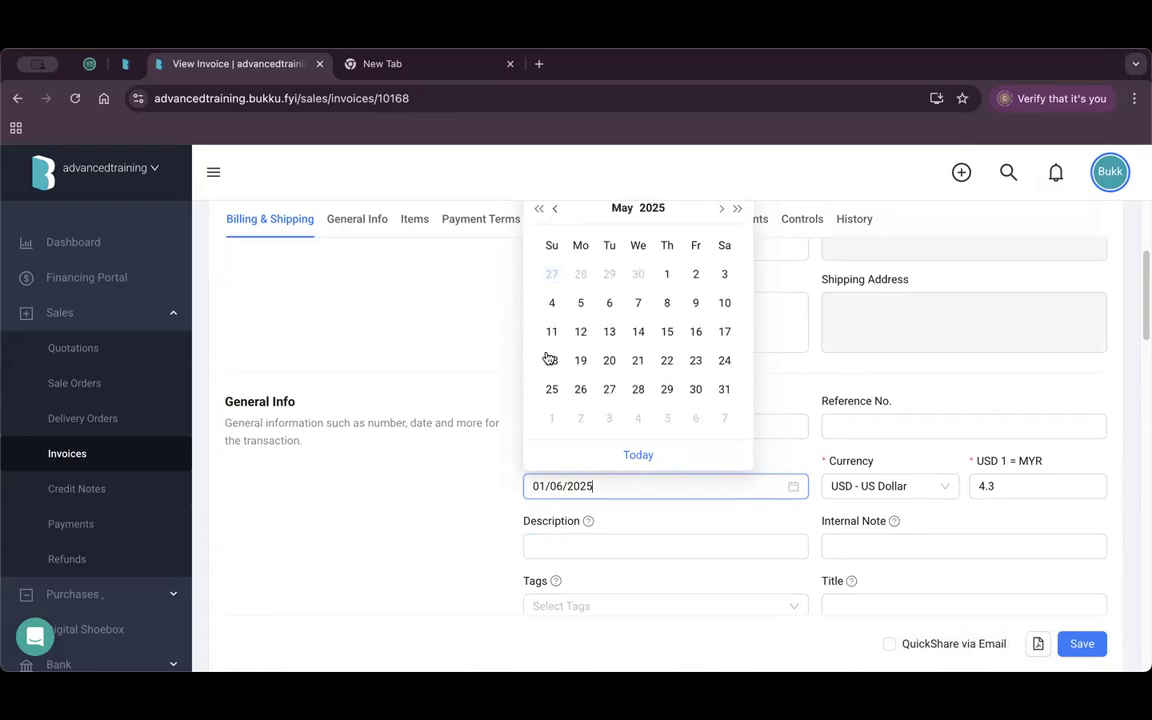
{"action": "left_click", "coordinate": [610, 333]}
{"action": "left_click", "coordinate": [1022, 486]}
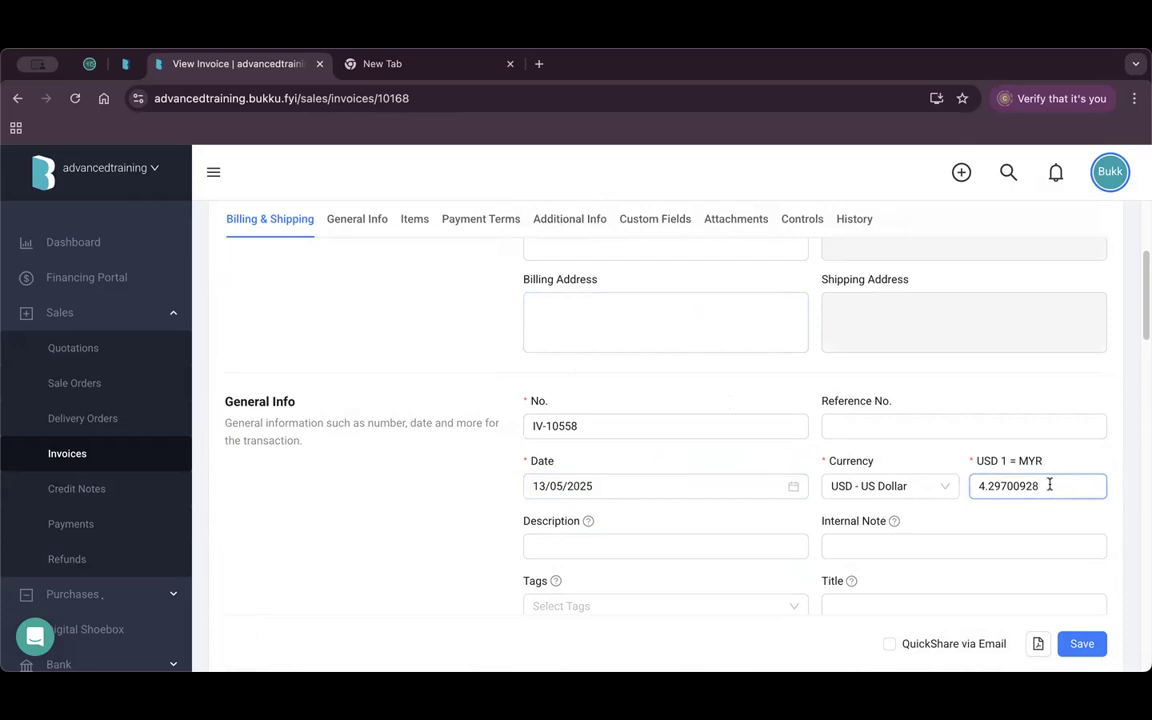
{"action": "key", "text": "BackSpace"}
{"action": "key", "text": "BackSpace"}
{"action": "key", "text": "BackSpace"}
{"action": "key", "text": "BackSpace"}
{"action": "key", "text": "BackSpace"}
Review the date, Reference No., Currency and Internal Note fields, keeping US Dollar.
{"action": "left_click", "coordinate": [650, 487]}
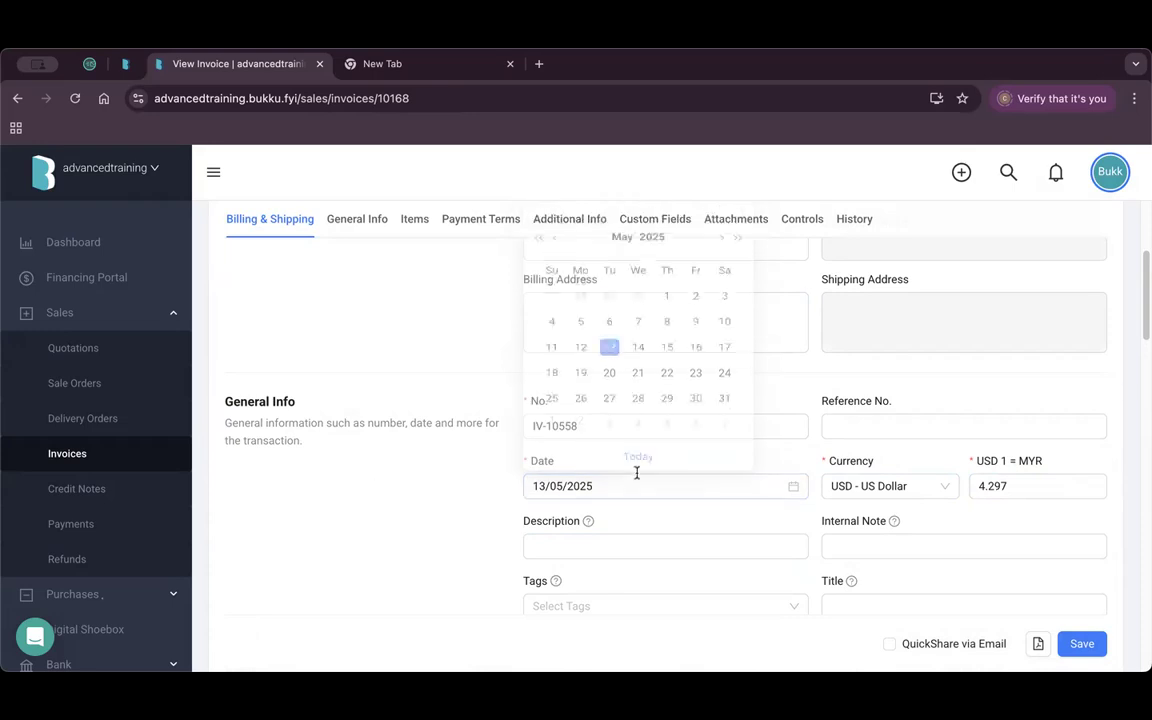
{"action": "left_click", "coordinate": [969, 429]}
{"action": "left_click", "coordinate": [815, 450]}
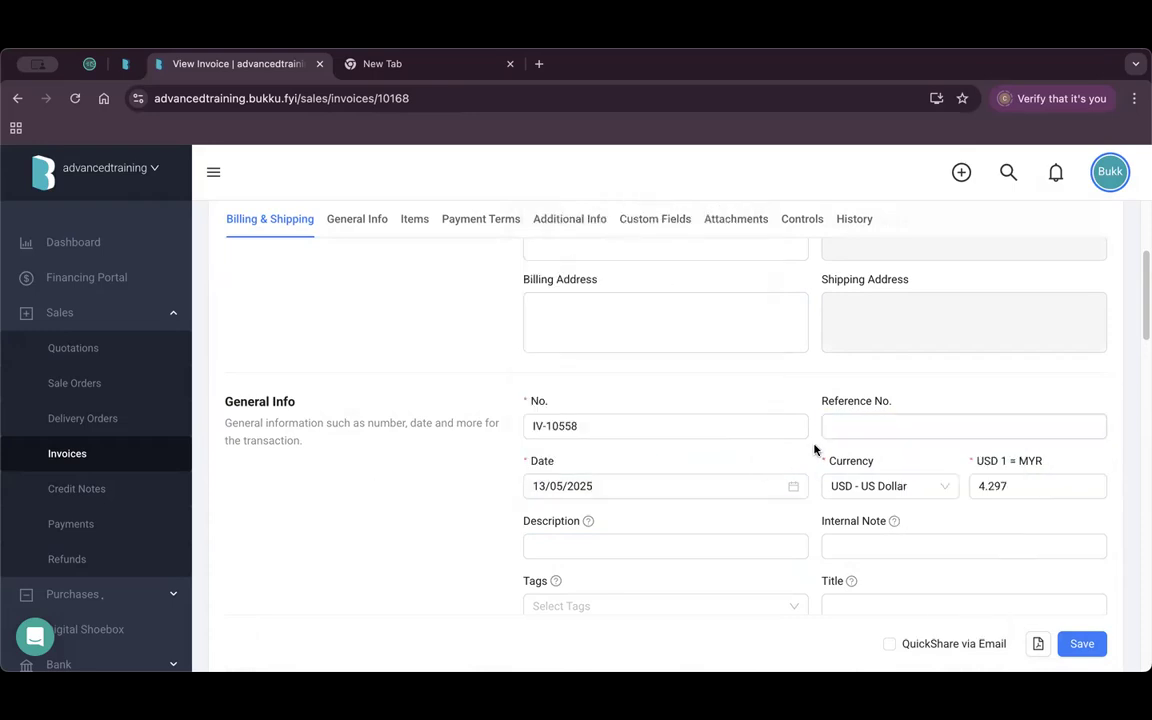
{"action": "left_click", "coordinate": [923, 485]}
{"action": "left_click", "coordinate": [990, 517]}
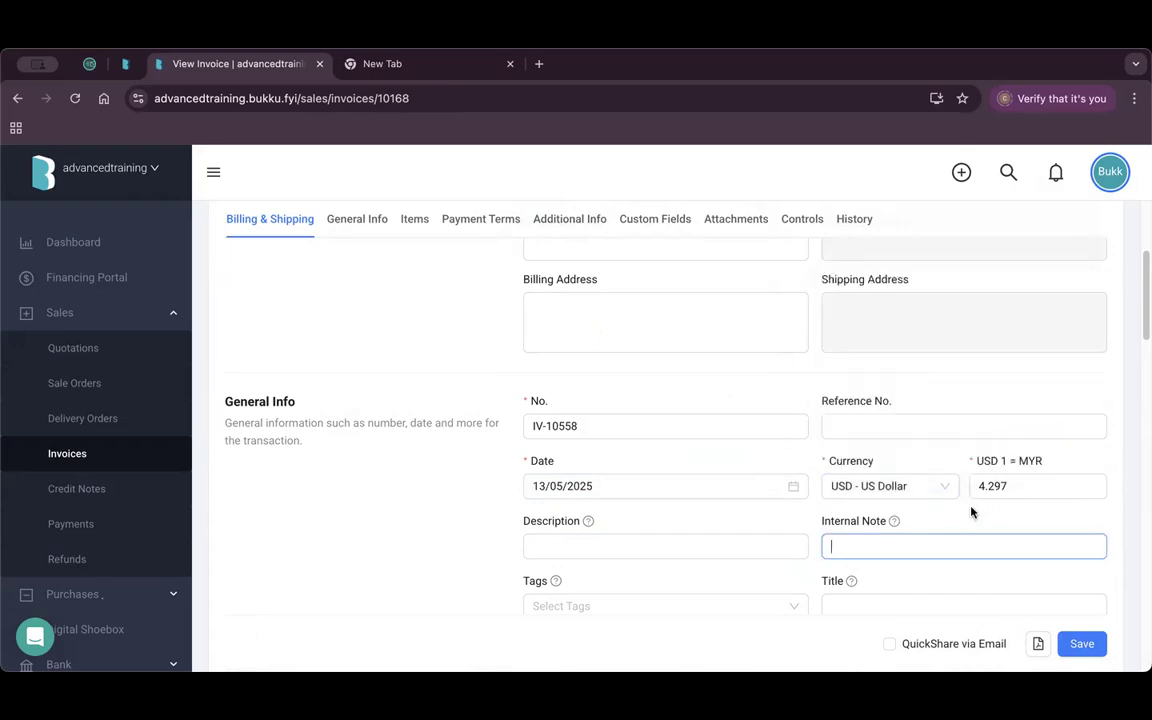
{"action": "scroll", "coordinate": [969, 509], "scroll_direction": "down", "scroll_amount": 5}
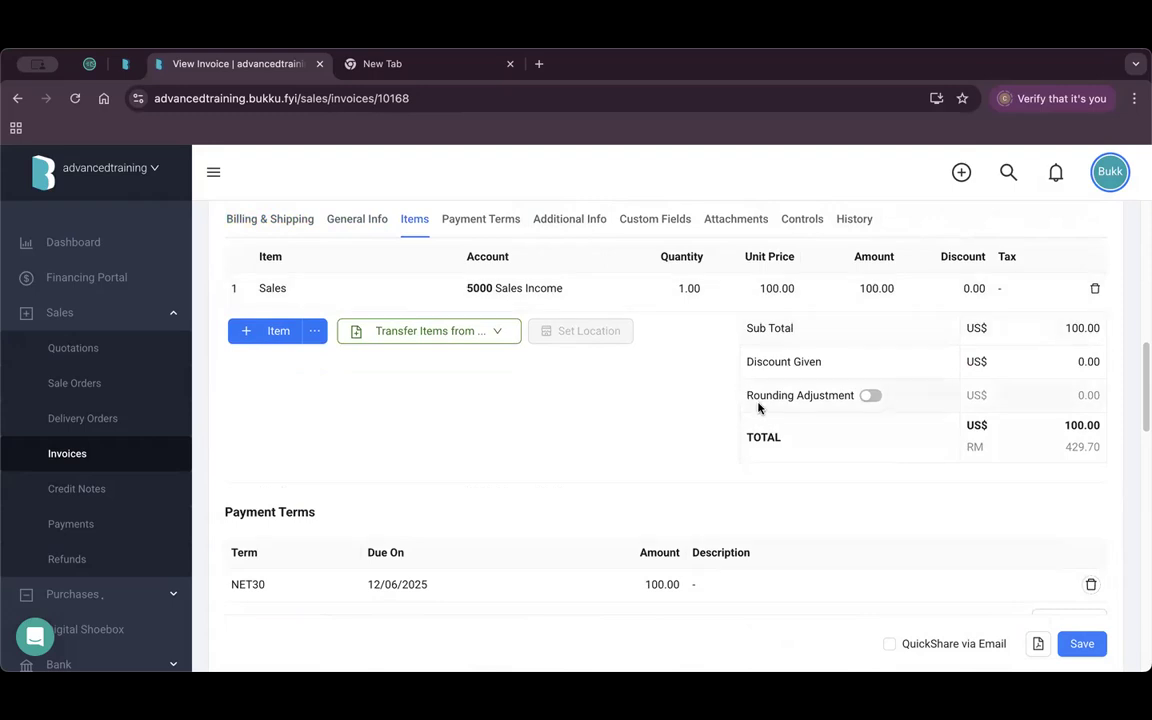
{"action": "scroll", "coordinate": [764, 401], "scroll_direction": "up", "scroll_amount": 1}
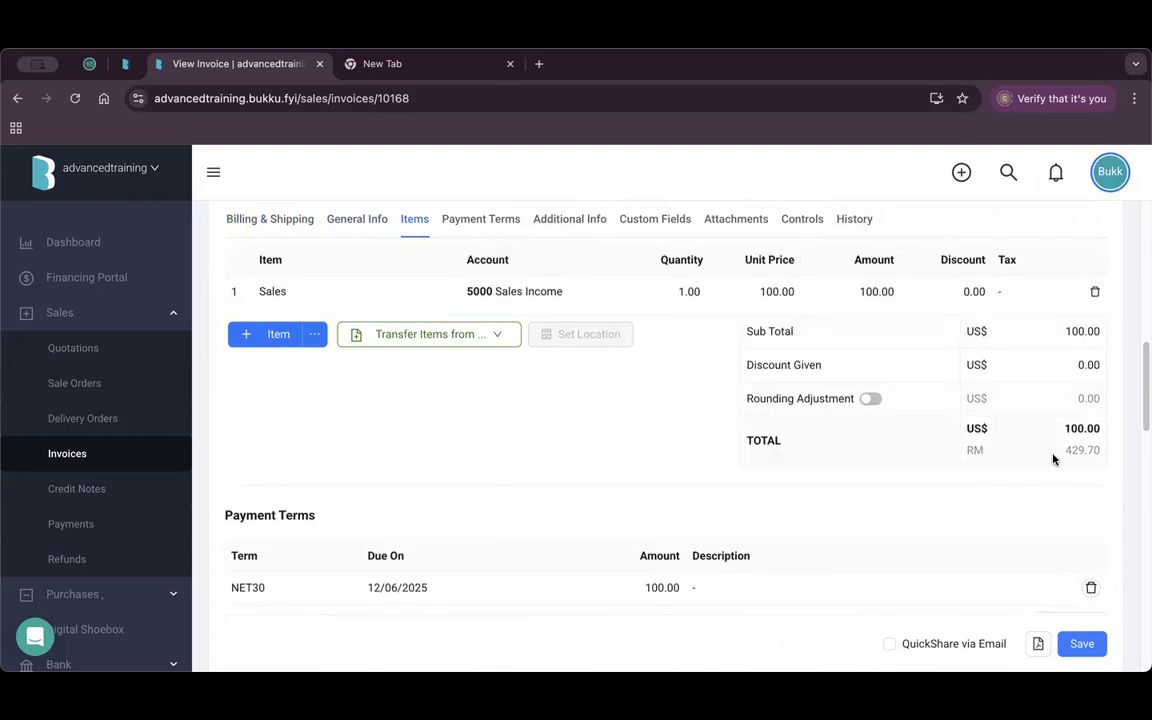
{"action": "left_click_drag", "start_coordinate": [1064, 450], "coordinate": [1100, 457]}
{"action": "scroll", "coordinate": [800, 462], "scroll_direction": "down", "scroll_amount": 5}
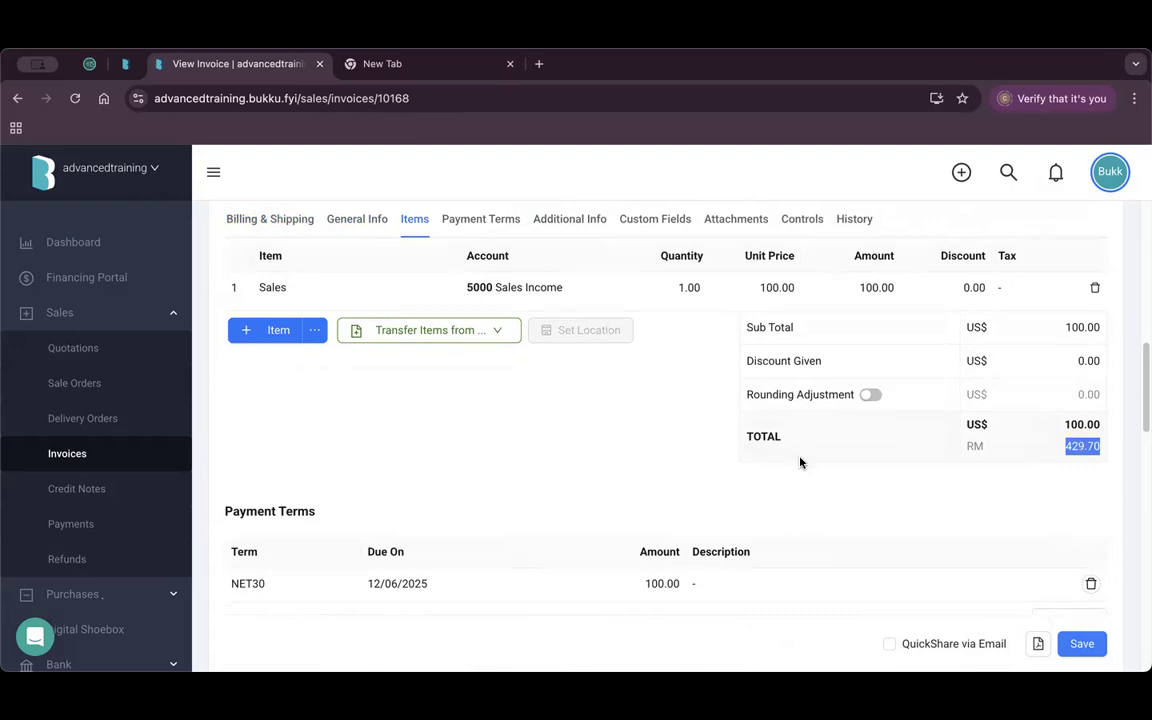
{"action": "scroll", "coordinate": [790, 430], "scroll_direction": "down", "scroll_amount": 1}
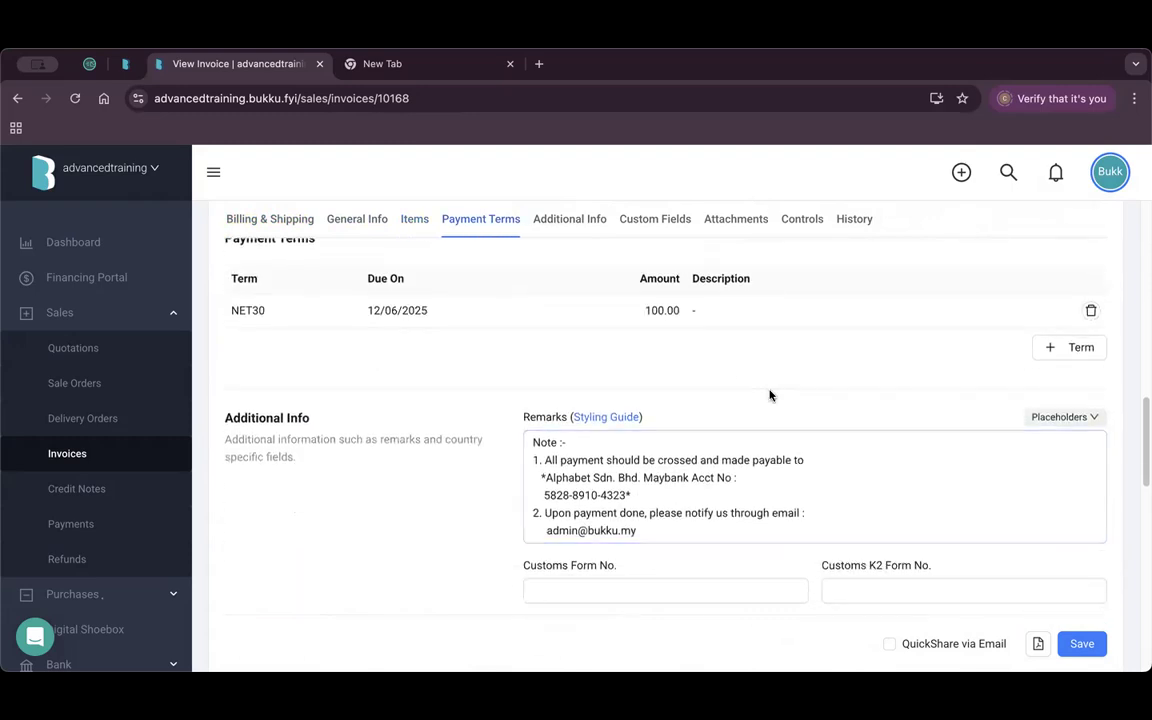
{"action": "scroll", "coordinate": [770, 396], "scroll_direction": "down", "scroll_amount": 1}
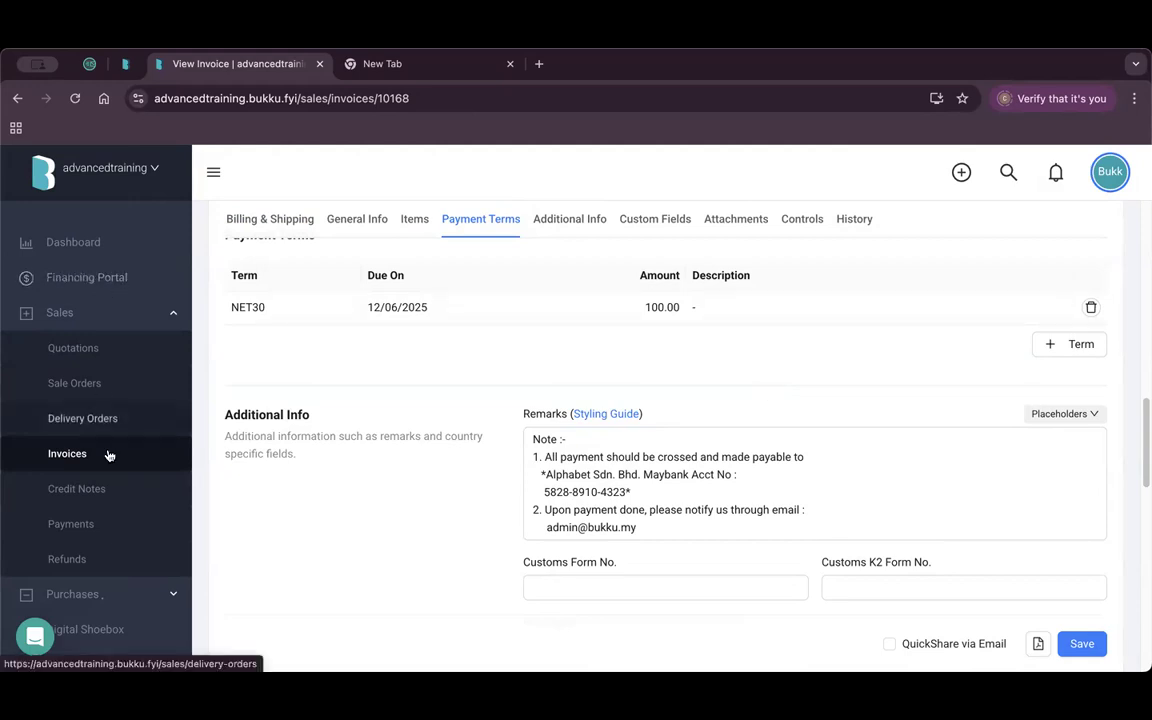
{"action": "scroll", "coordinate": [112, 456], "scroll_direction": "down", "scroll_amount": 5}
Leave the invoice without saving and view the Unrealised Exchange Detail report.
{"action": "left_click", "coordinate": [134, 565]}
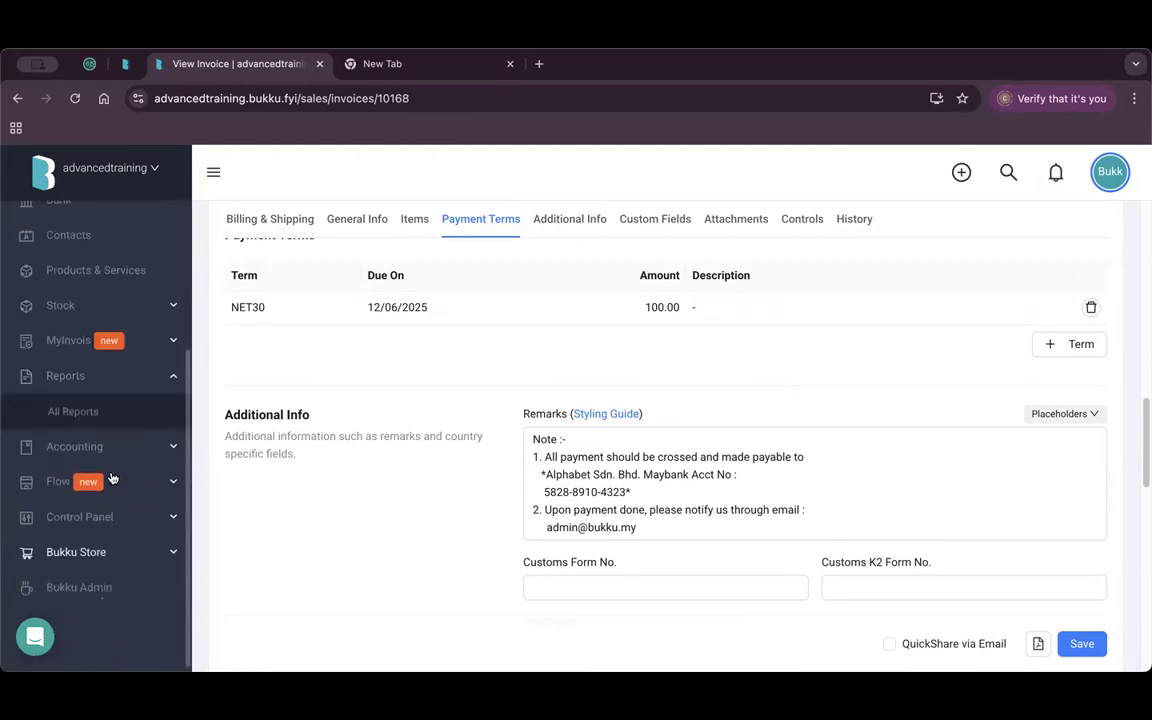
{"action": "left_click", "coordinate": [108, 415]}
{"action": "left_click", "coordinate": [700, 324]}
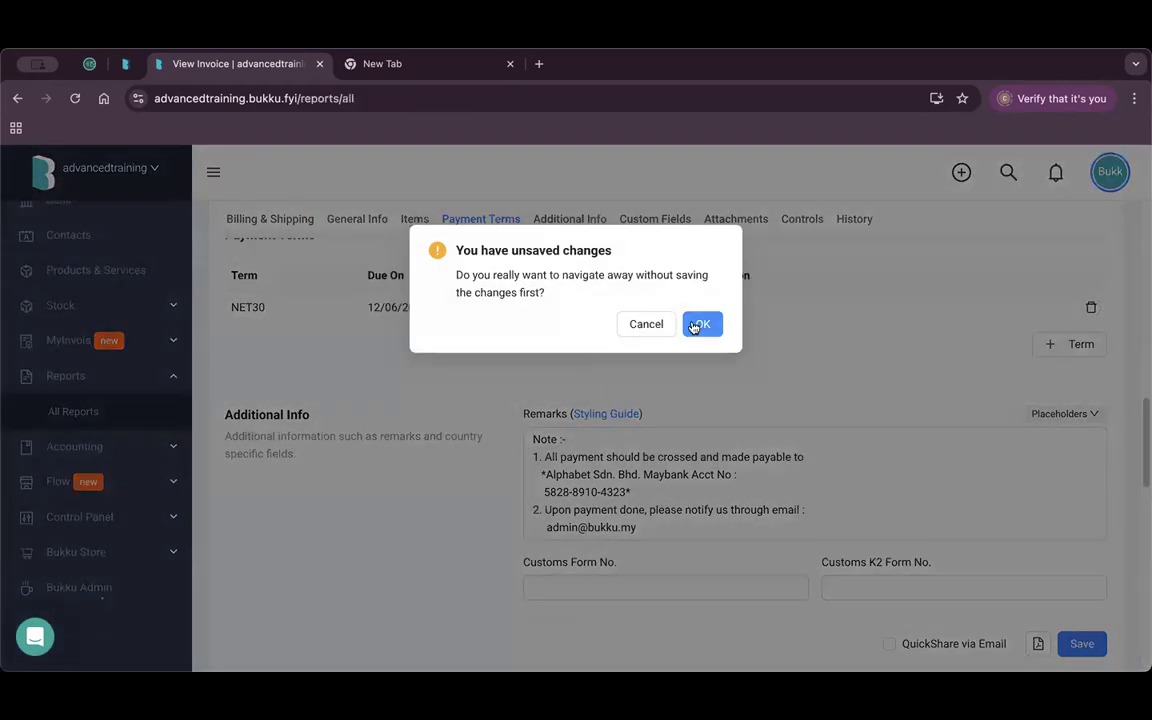
{"action": "scroll", "coordinate": [995, 462], "scroll_direction": "down", "scroll_amount": 1}
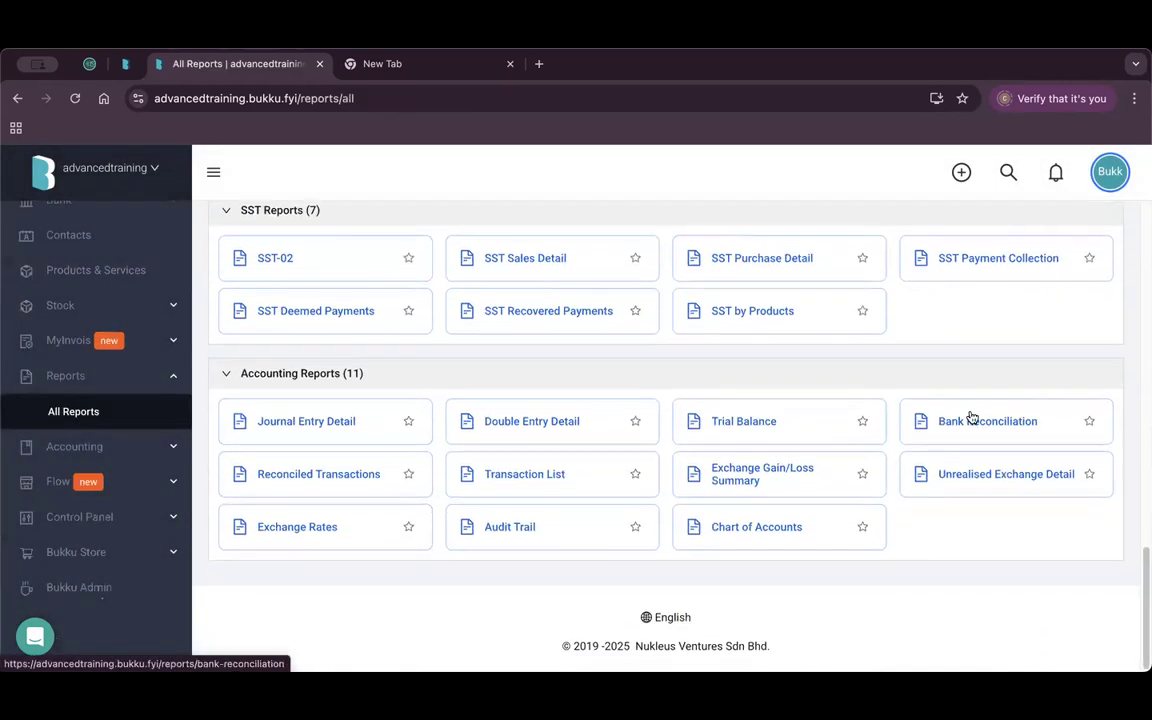
{"action": "left_click", "coordinate": [983, 478]}
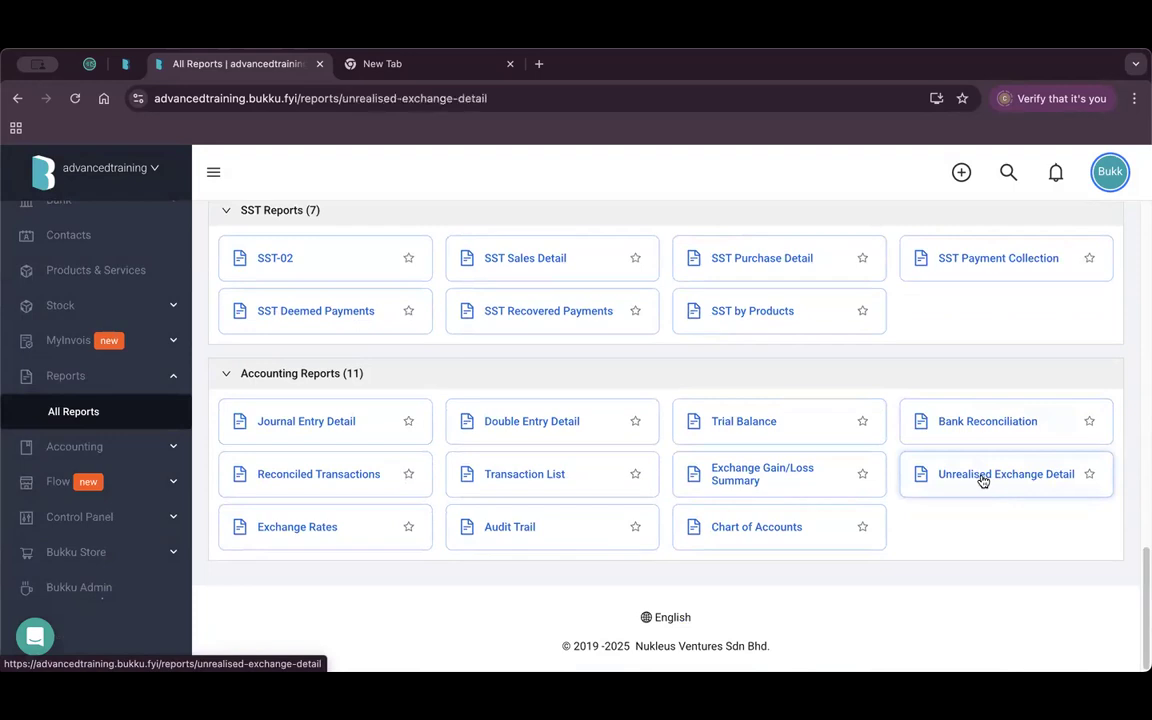
{"action": "scroll", "coordinate": [672, 521], "scroll_direction": "down", "scroll_amount": 1}
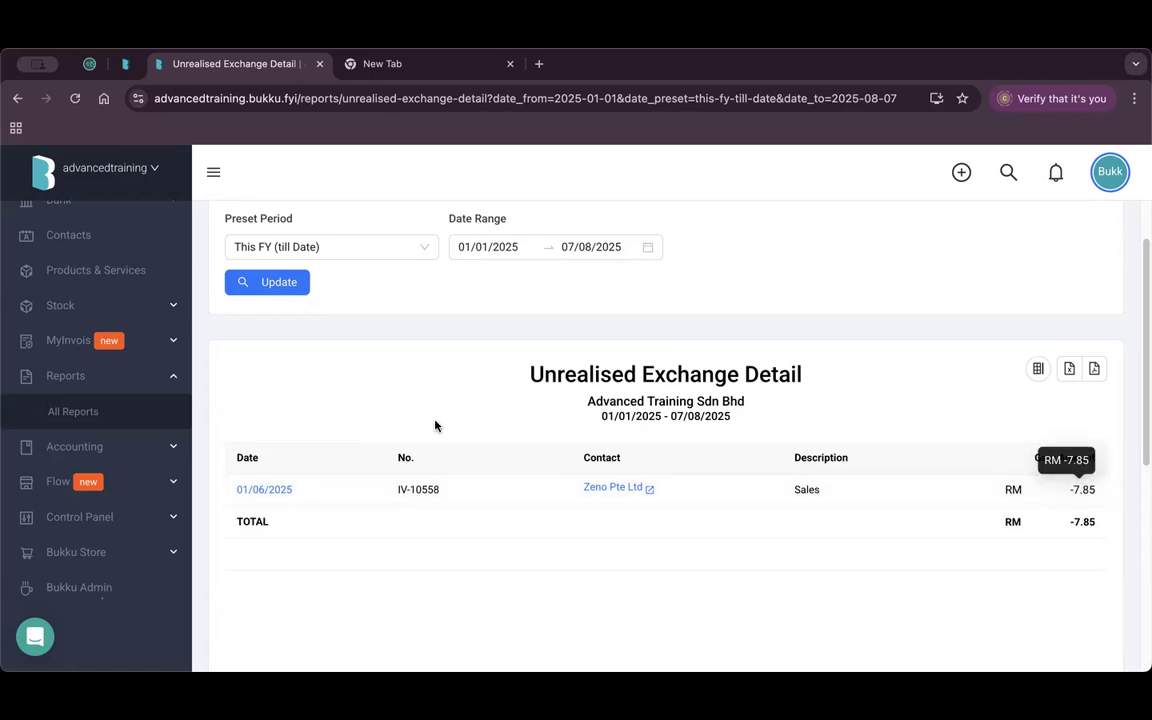
Open Profit & Loss, note the RM 7.85 Unrealised Exchange Loss, and uncheck Include Unrealised Gain/Loss.
{"action": "left_click", "coordinate": [87, 412]}
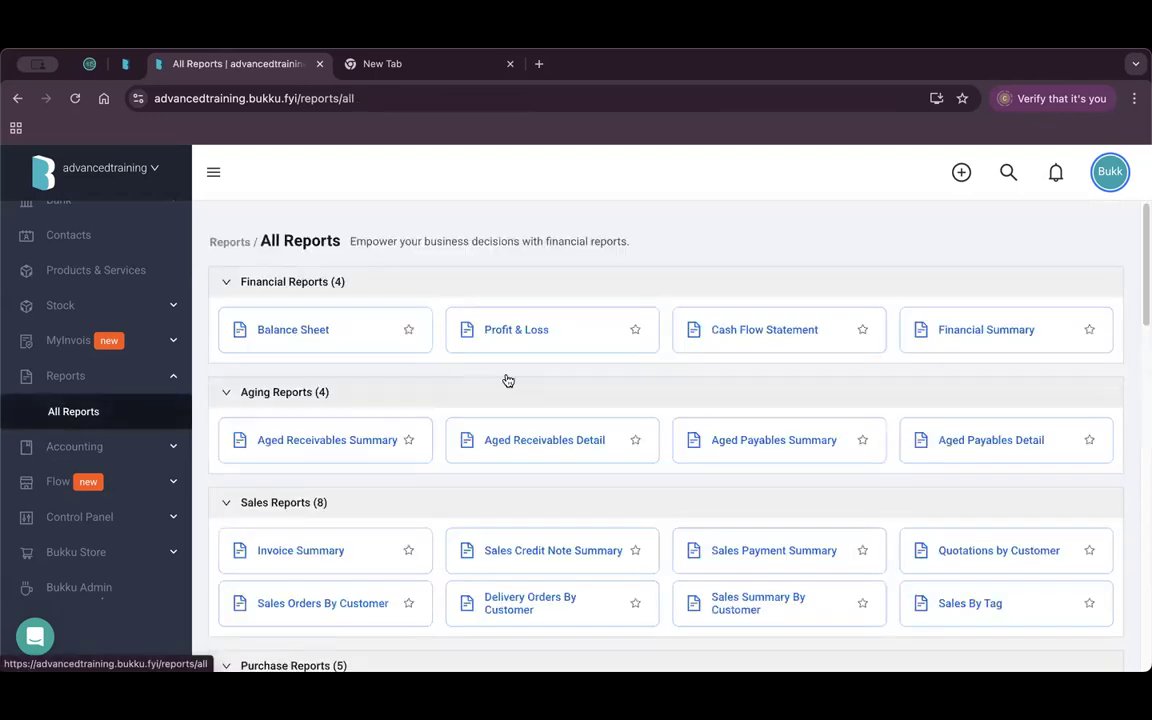
{"action": "left_click", "coordinate": [525, 342]}
{"action": "scroll", "coordinate": [555, 457], "scroll_direction": "down", "scroll_amount": 5}
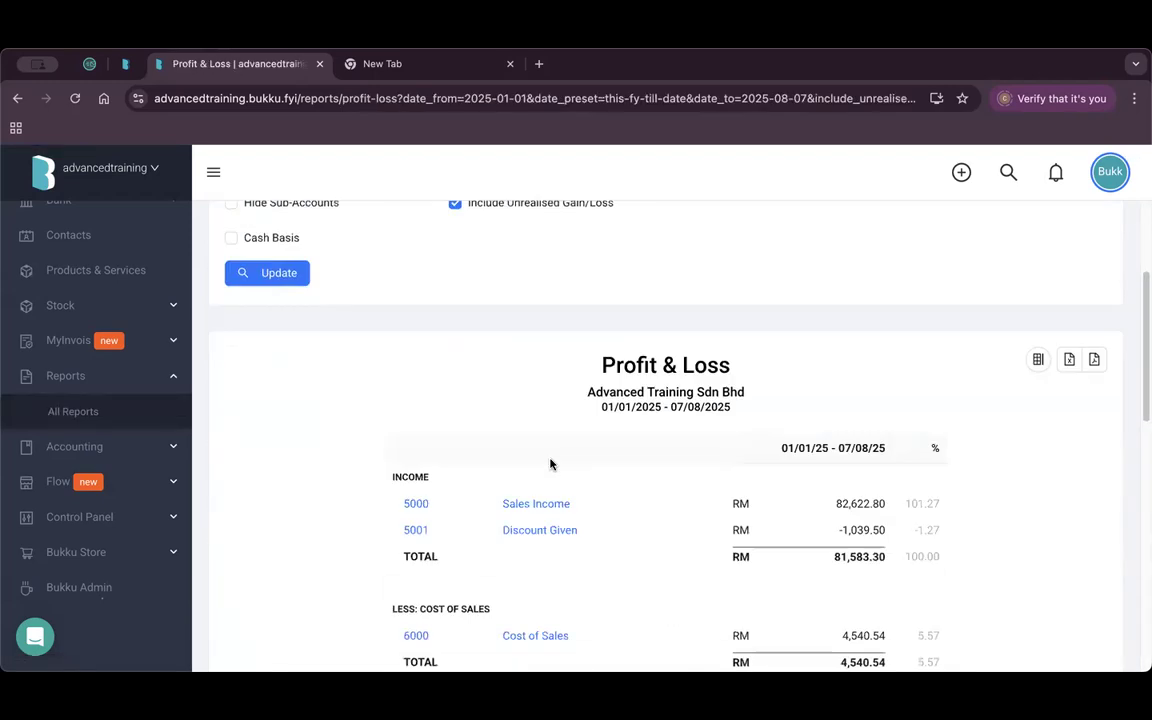
{"action": "scroll", "coordinate": [549, 464], "scroll_direction": "down", "scroll_amount": 5}
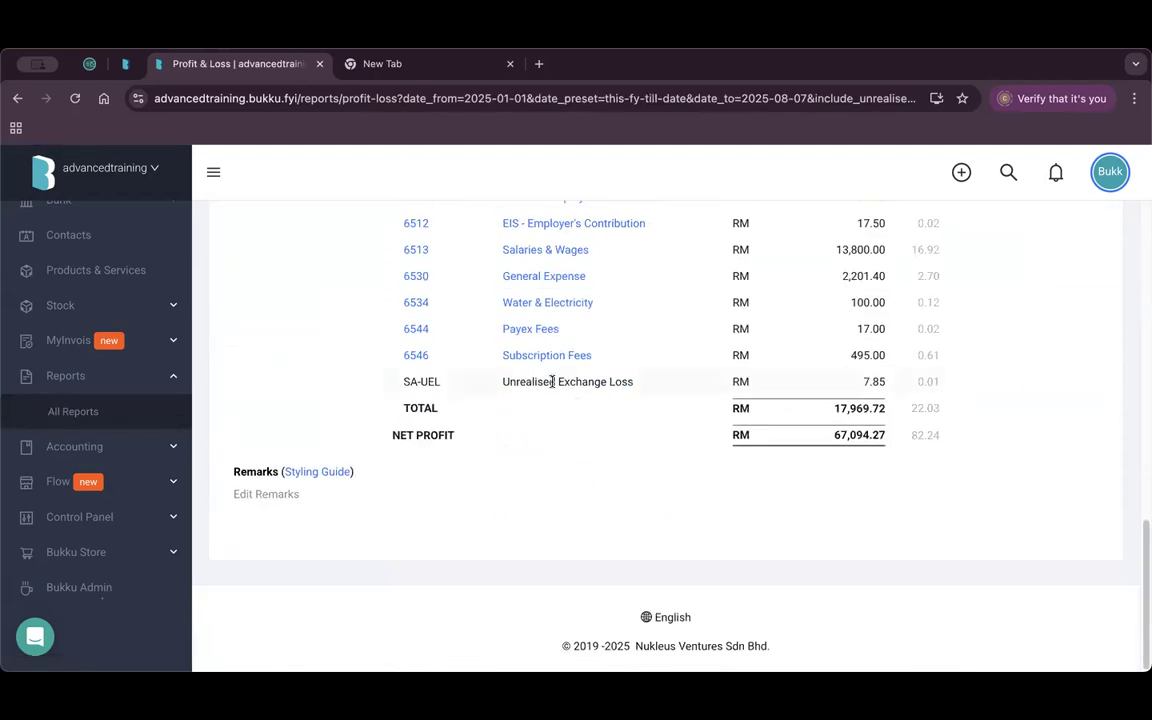
{"action": "left_click_drag", "start_coordinate": [557, 381], "coordinate": [633, 381]}
{"action": "scroll", "coordinate": [648, 406], "scroll_direction": "up", "scroll_amount": 15}
{"action": "left_click", "coordinate": [456, 401]}
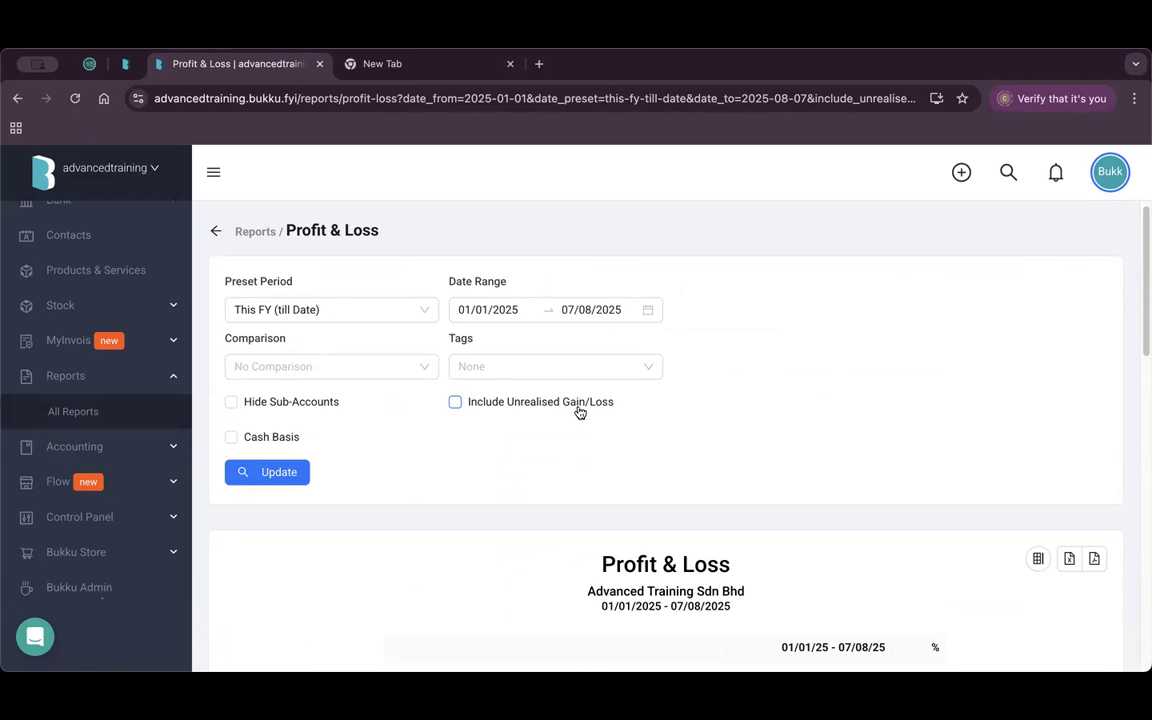
{"action": "scroll", "coordinate": [104, 463], "scroll_direction": "up", "scroll_amount": 5}
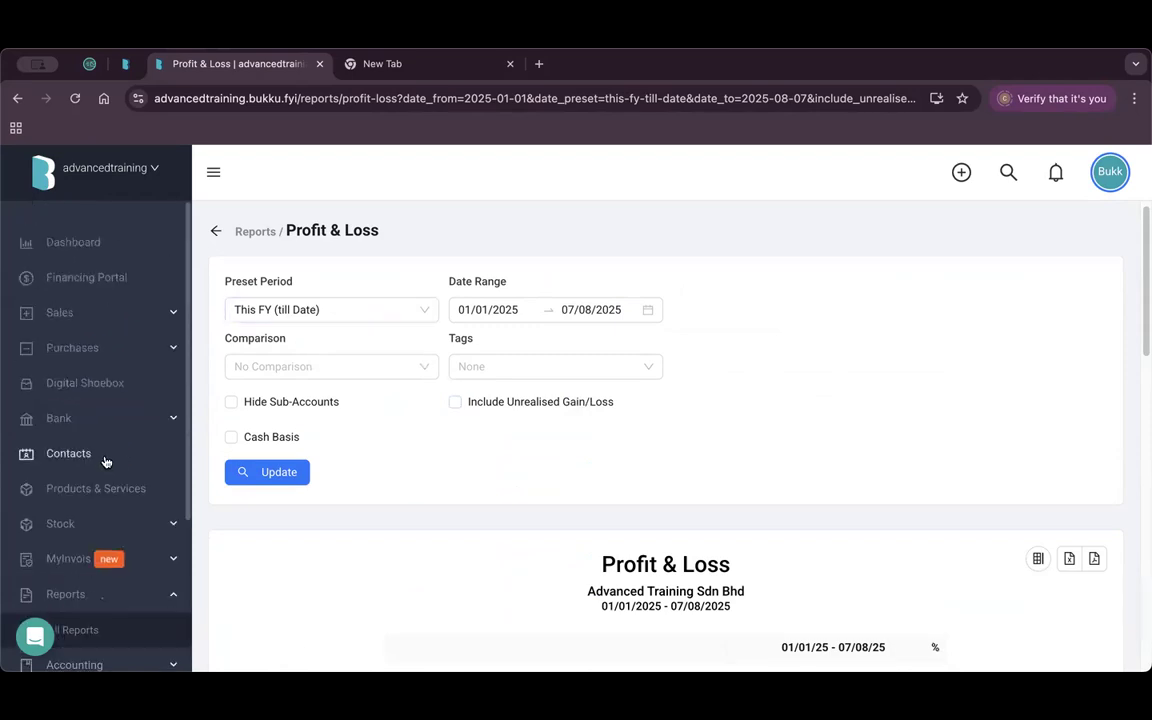
Filter the sales invoices list to customer Zeno Pte Ltd.
{"action": "left_click", "coordinate": [128, 320]}
{"action": "left_click", "coordinate": [108, 452]}
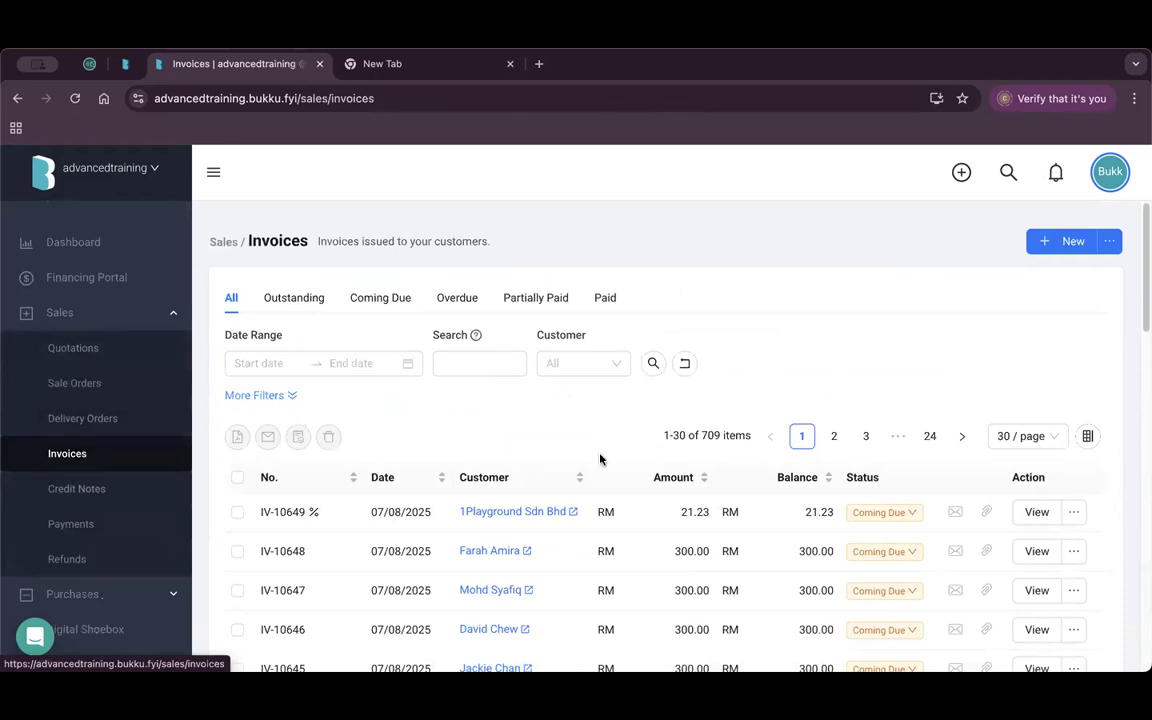
{"action": "left_click", "coordinate": [578, 363]}
{"action": "scroll", "coordinate": [618, 560], "scroll_direction": "down", "scroll_amount": 5}
{"action": "scroll", "coordinate": [619, 530], "scroll_direction": "down", "scroll_amount": 4}
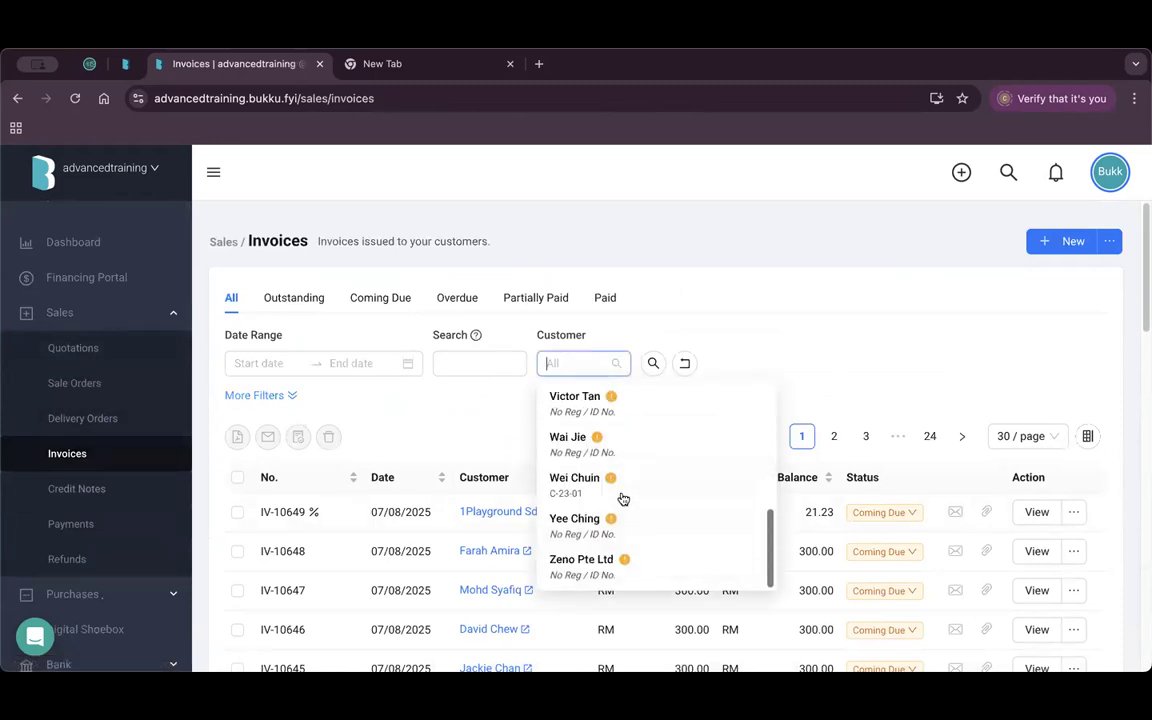
{"action": "scroll", "coordinate": [640, 532], "scroll_direction": "down", "scroll_amount": 1}
{"action": "left_click", "coordinate": [609, 563]}
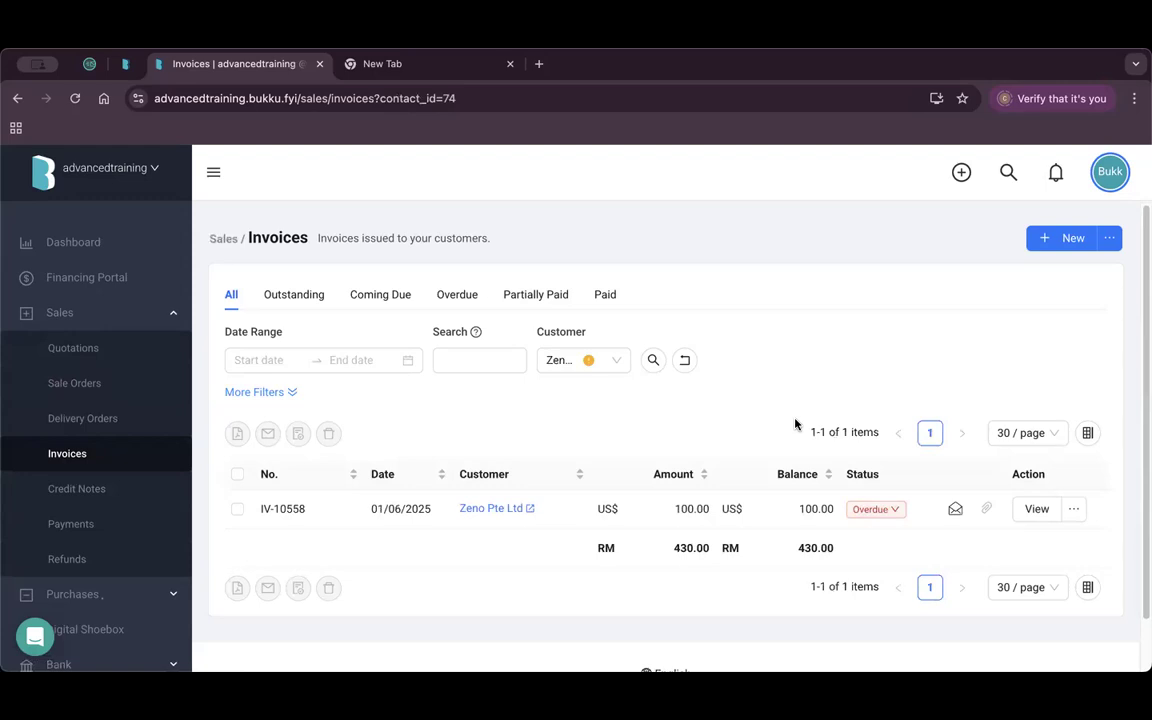
Record and save a payment for invoice IV-10558, reviewing the 4.22149331 USD-to-MYR rate.
{"action": "left_click", "coordinate": [1075, 510]}
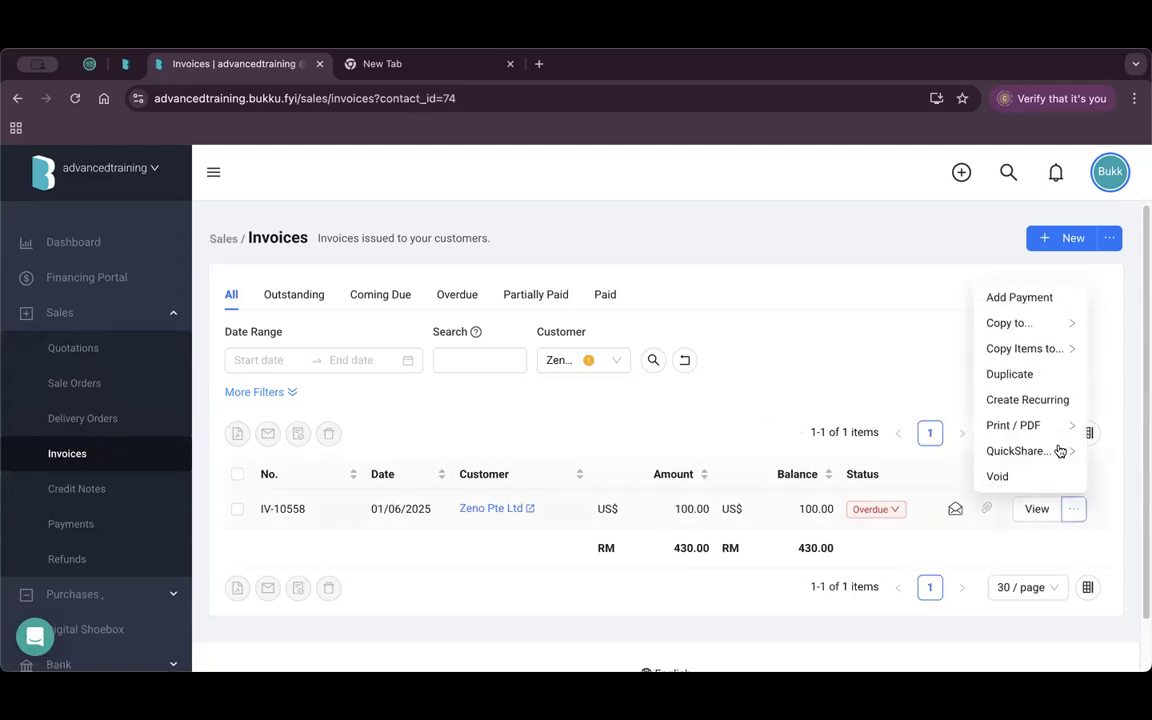
{"action": "left_click", "coordinate": [1034, 302]}
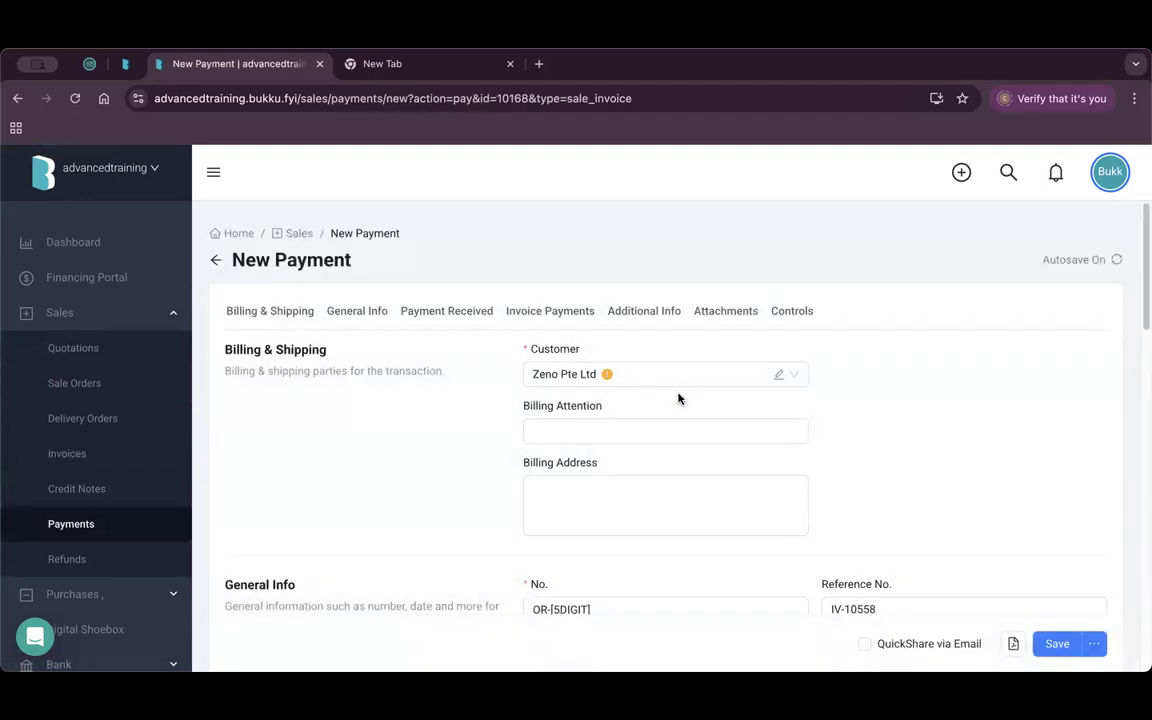
{"action": "scroll", "coordinate": [651, 406], "scroll_direction": "down", "scroll_amount": 5}
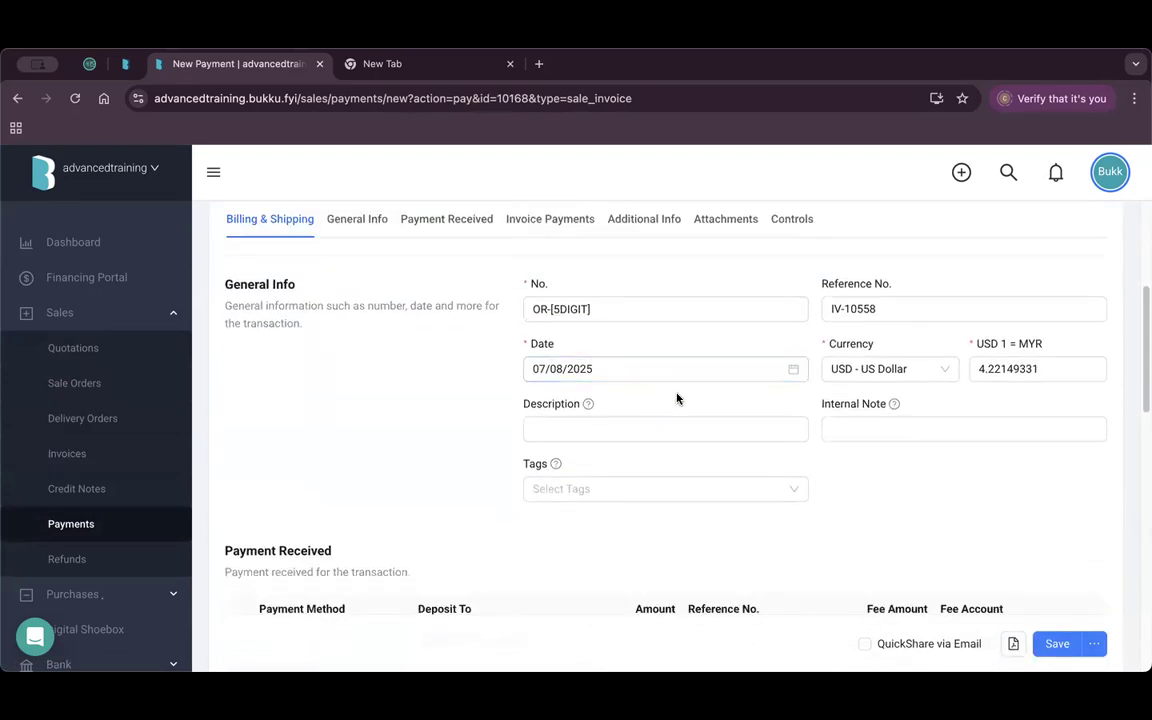
{"action": "left_click", "coordinate": [1026, 369]}
{"action": "double_click", "coordinate": [1035, 372]}
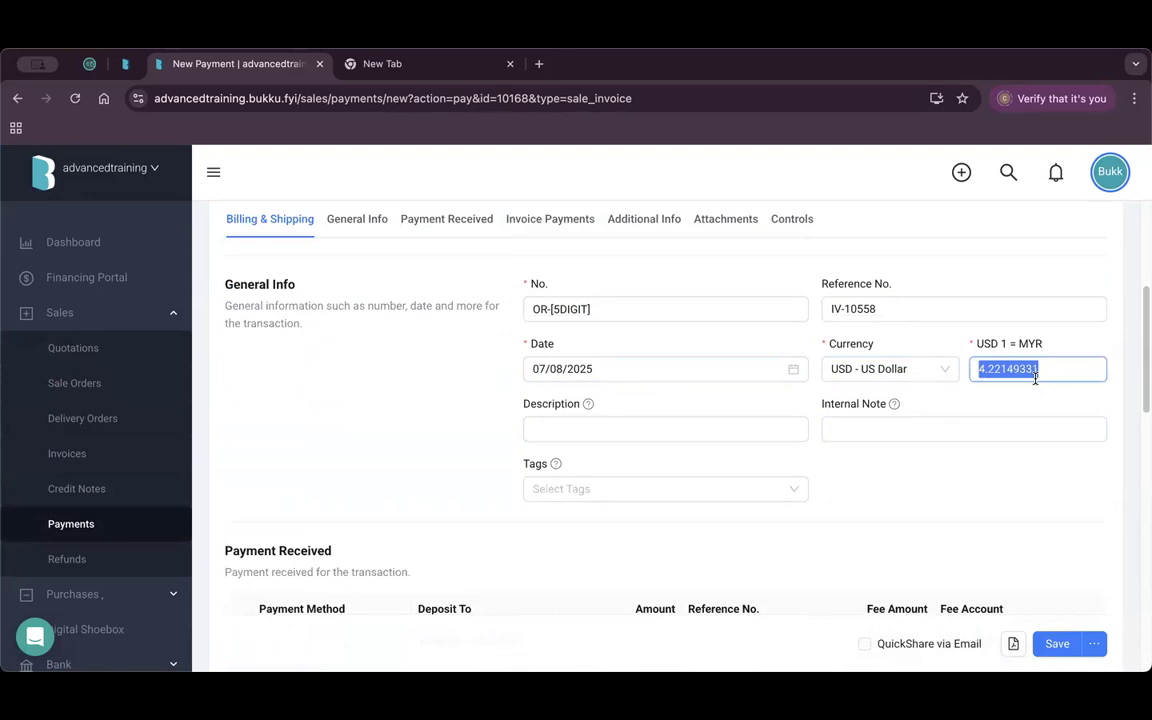
{"action": "key", "text": "Tab"}
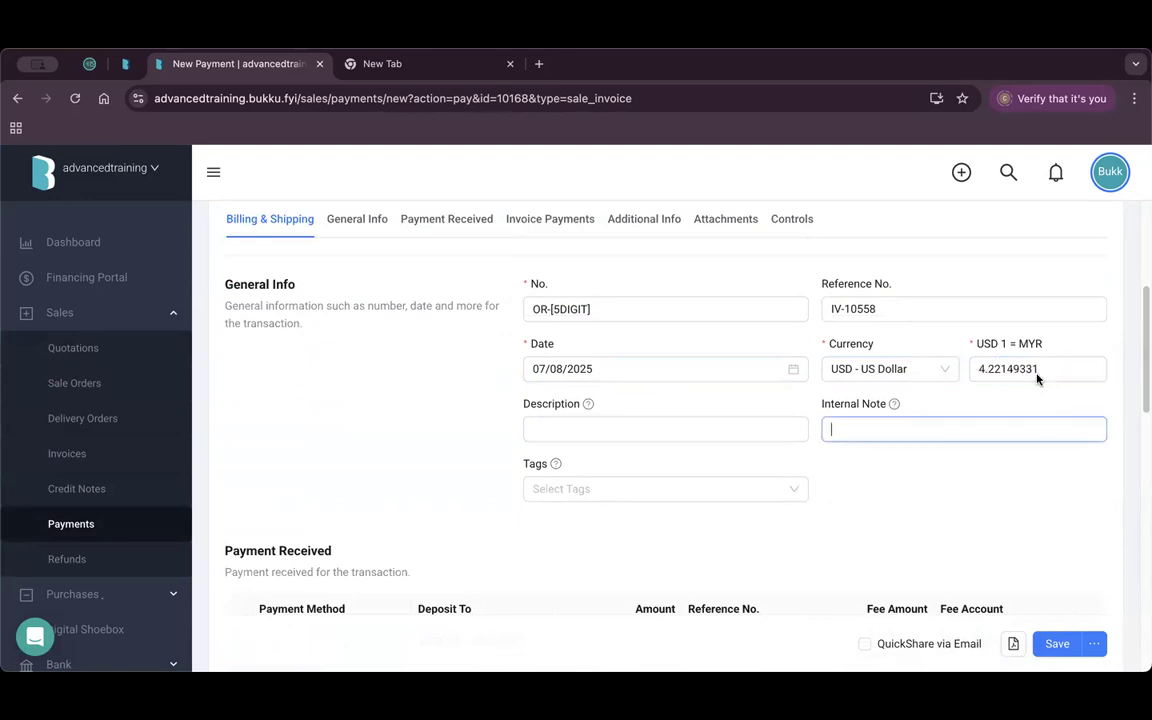
{"action": "scroll", "coordinate": [764, 429], "scroll_direction": "down", "scroll_amount": 2}
{"action": "scroll", "coordinate": [768, 435], "scroll_direction": "down", "scroll_amount": 3}
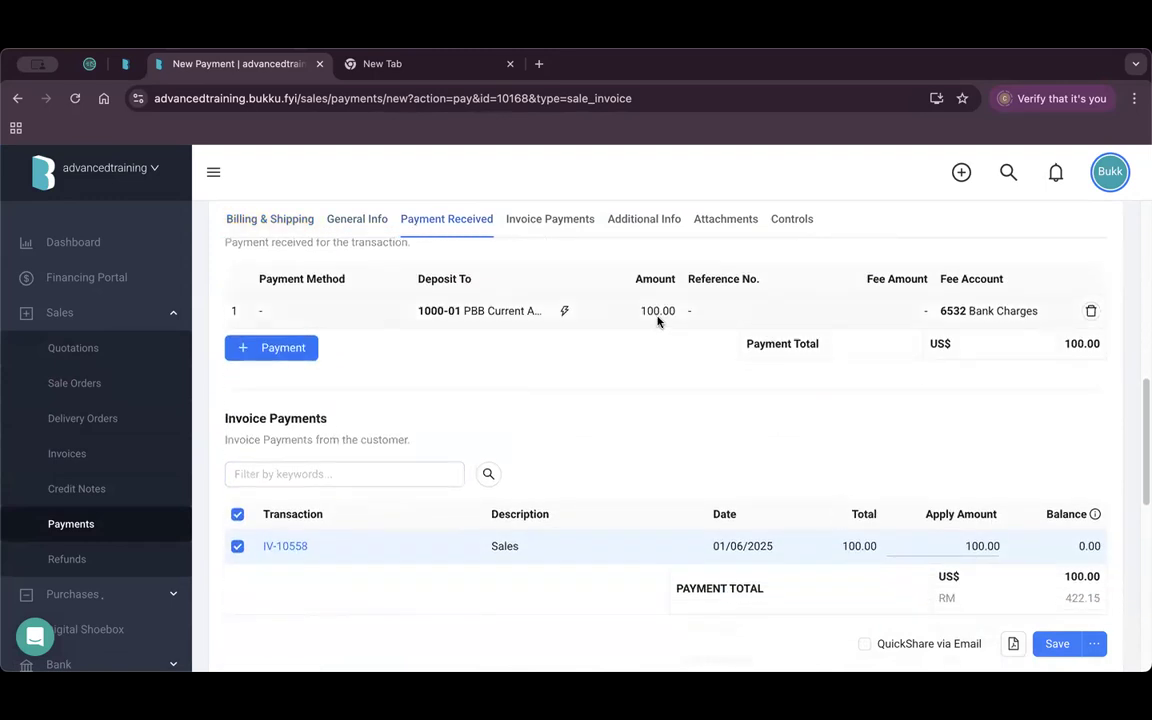
{"action": "scroll", "coordinate": [995, 442], "scroll_direction": "down", "scroll_amount": 10}
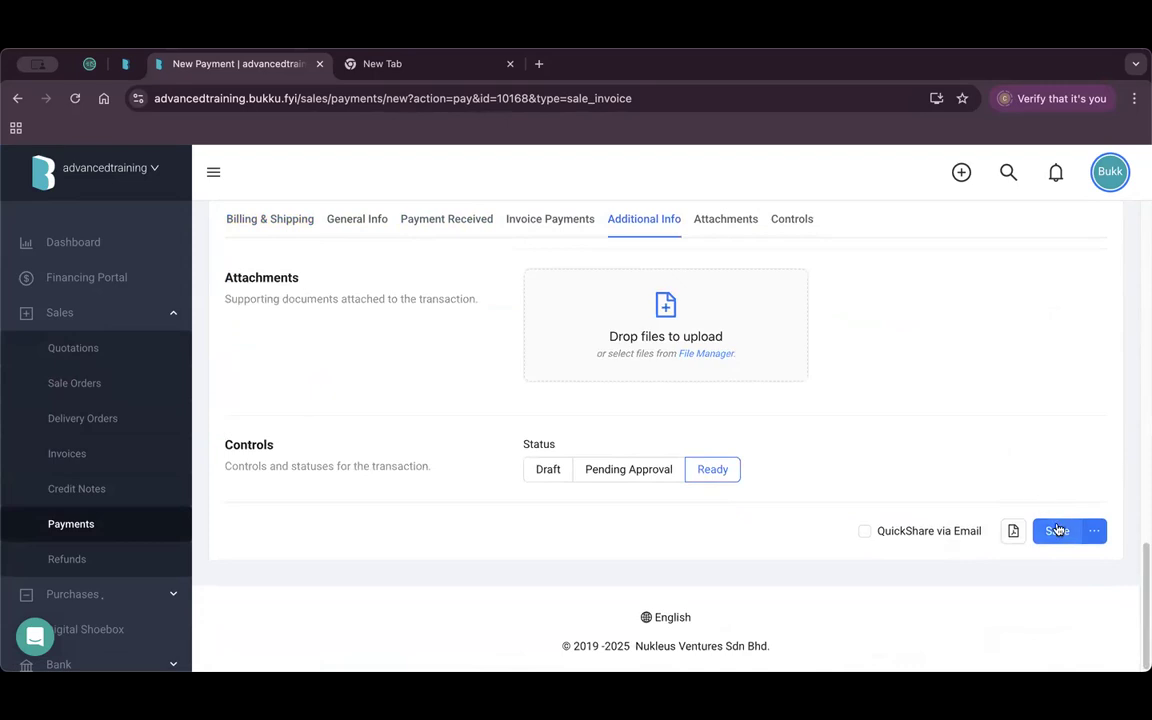
{"action": "left_click", "coordinate": [1057, 531]}
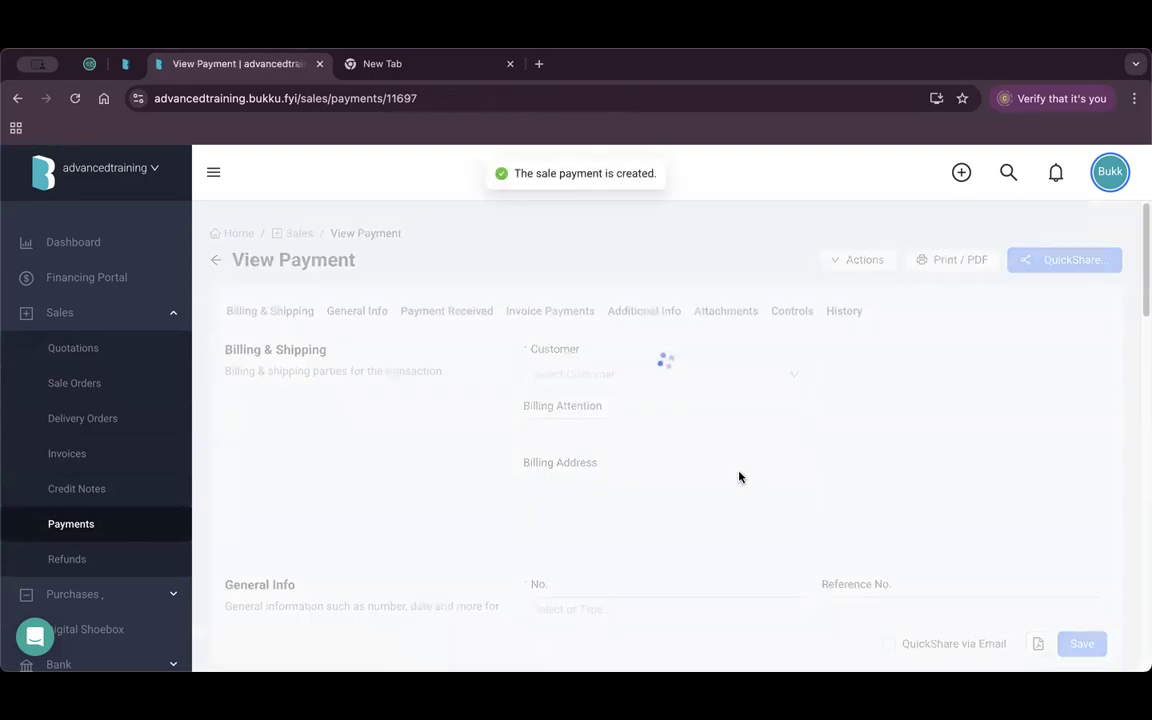
Review the payment's double-entry postings, noting the RM 7.85 Exchange Loss, then close them.
{"action": "left_click", "coordinate": [855, 260]}
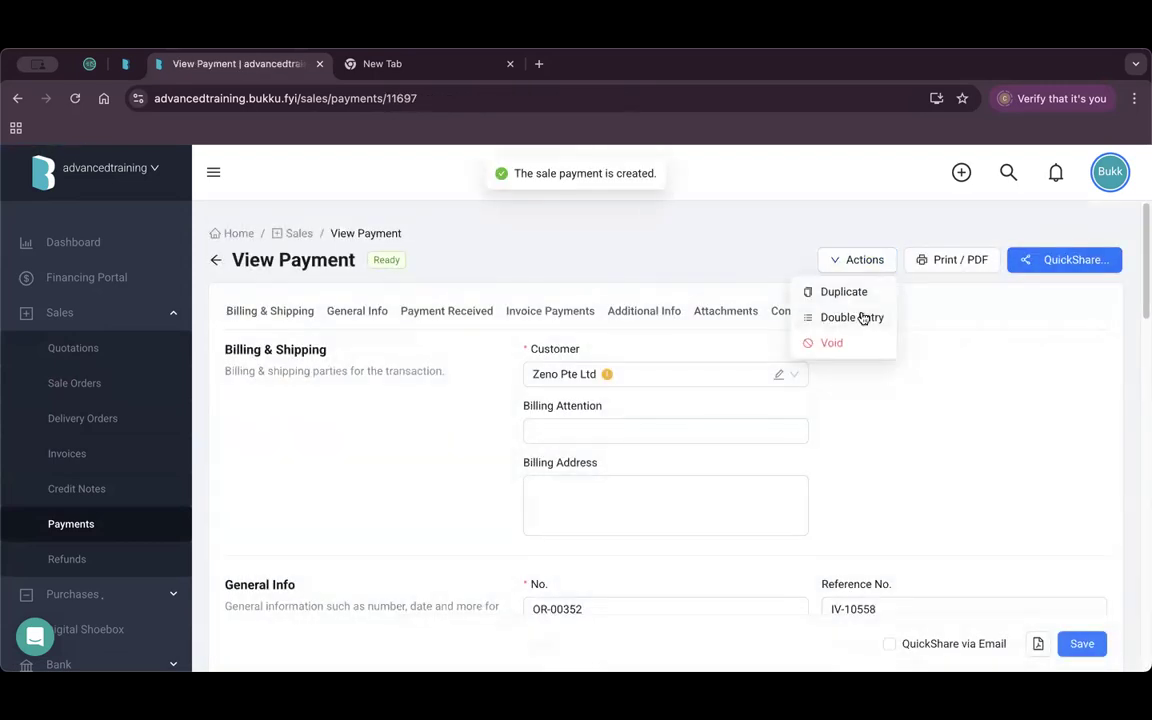
{"action": "left_click", "coordinate": [866, 316]}
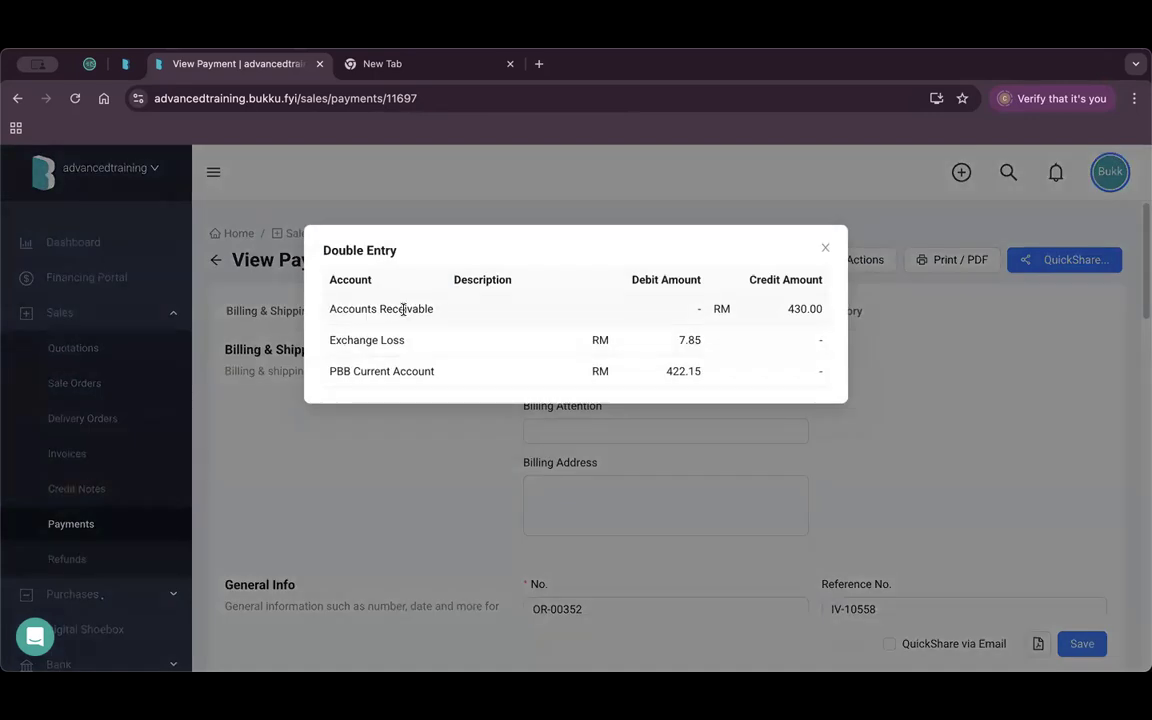
{"action": "left_click_drag", "start_coordinate": [341, 340], "coordinate": [404, 340]}
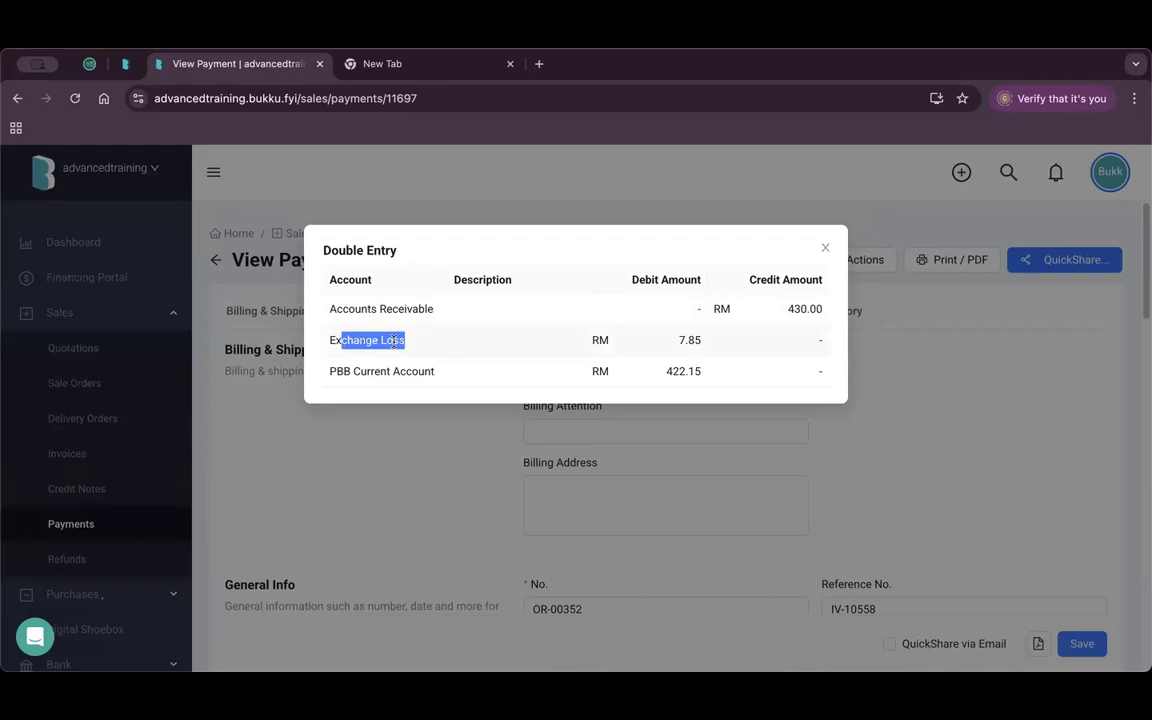
{"action": "left_click", "coordinate": [825, 248]}
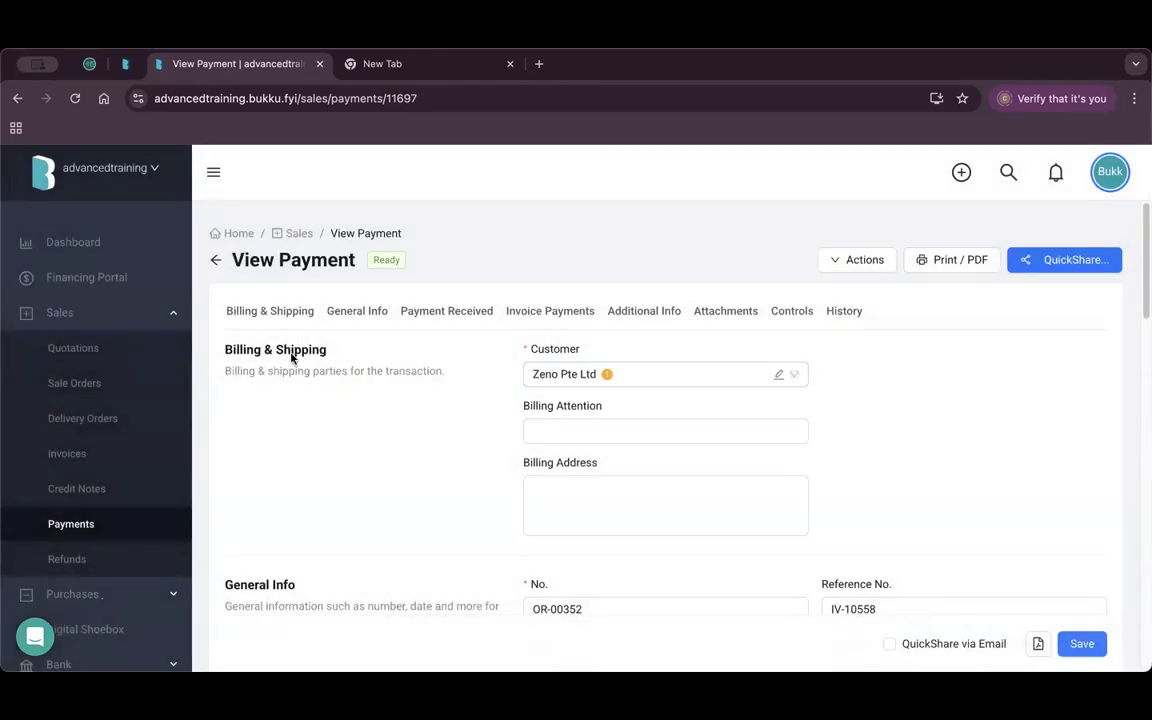
{"action": "scroll", "coordinate": [140, 450], "scroll_direction": "down", "scroll_amount": 5}
Open the Tags settings page under Control Panel.
{"action": "left_click", "coordinate": [154, 511]}
{"action": "scroll", "coordinate": [154, 512], "scroll_direction": "down", "scroll_amount": 3}
{"action": "scroll", "coordinate": [130, 320], "scroll_direction": "up", "scroll_amount": 1}
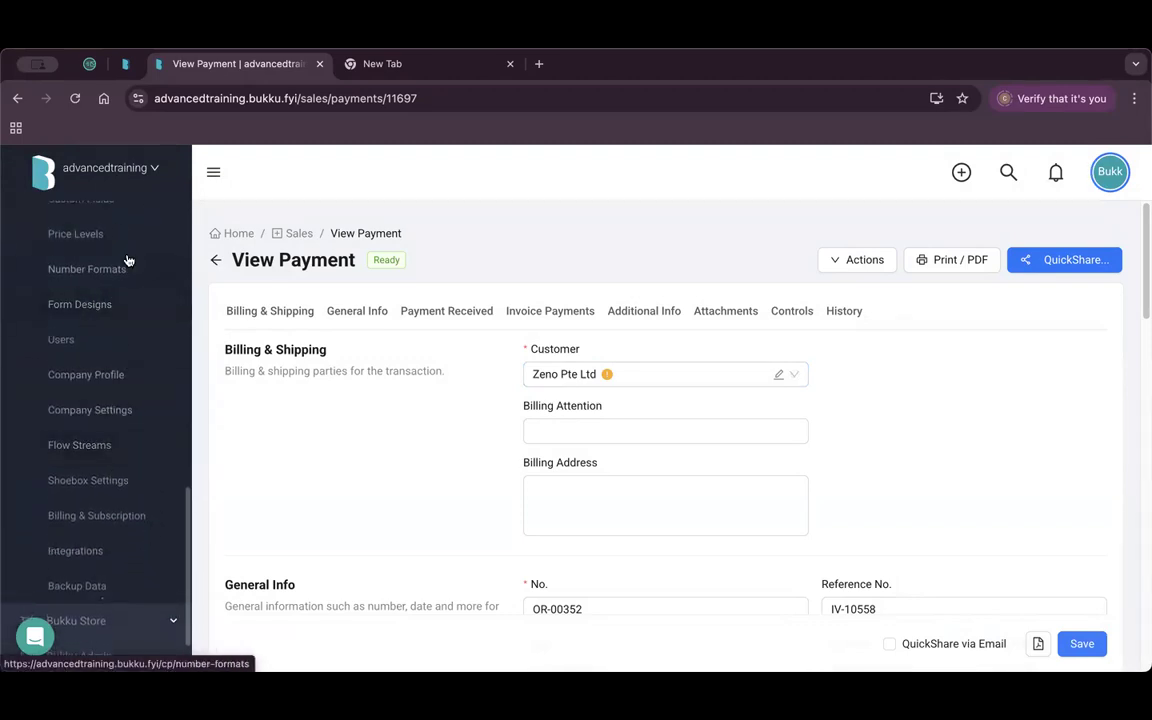
{"action": "scroll", "coordinate": [109, 410], "scroll_direction": "up", "scroll_amount": 3}
{"action": "left_click", "coordinate": [90, 377]}
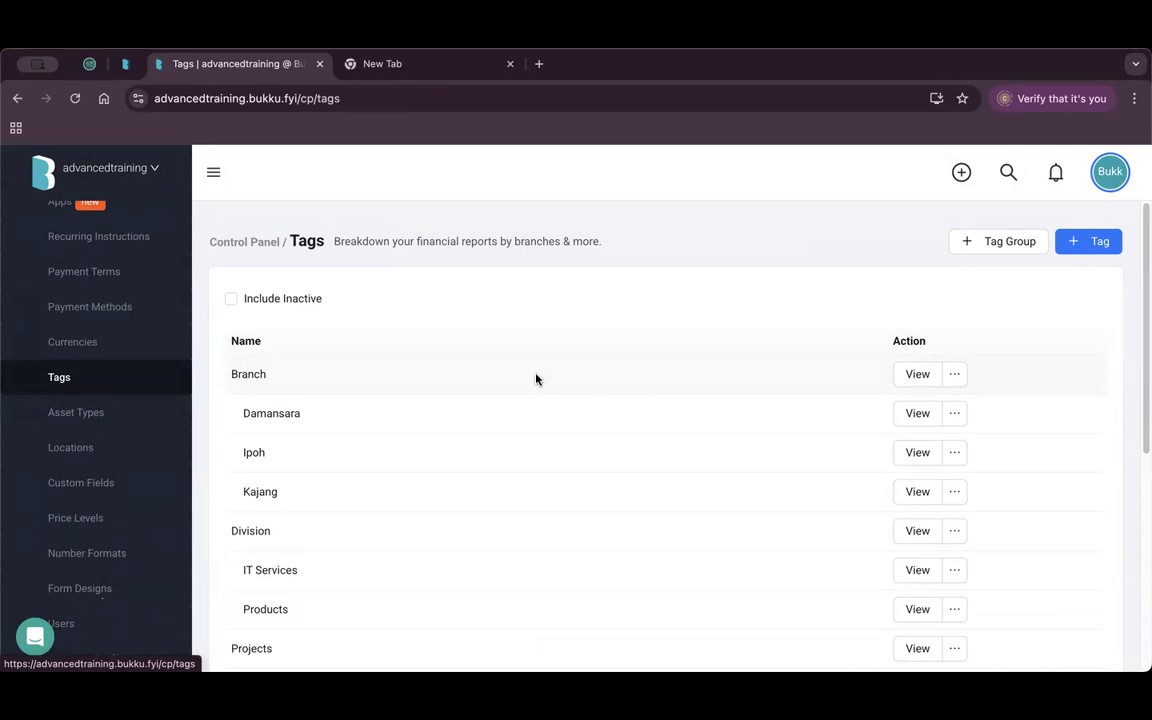
Review the Branch and Salesperson tag groups in the tags list.
{"action": "scroll", "coordinate": [535, 378], "scroll_direction": "down", "scroll_amount": 1}
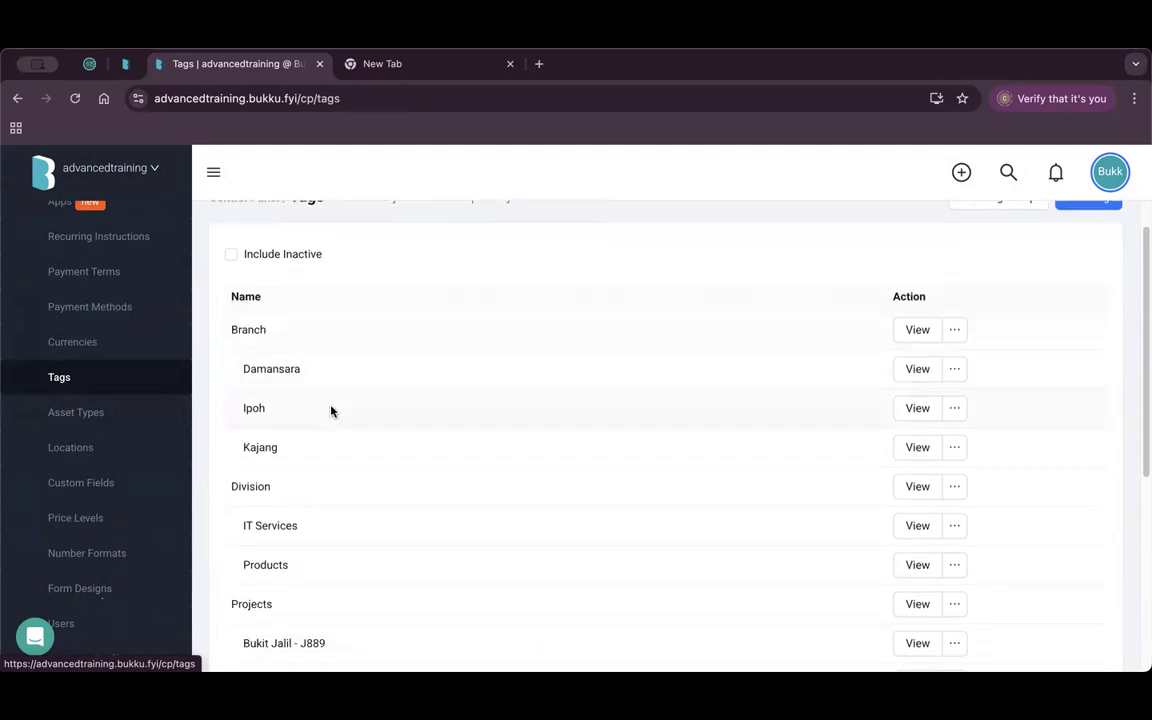
{"action": "double_click", "coordinate": [262, 329]}
{"action": "left_click", "coordinate": [241, 484]}
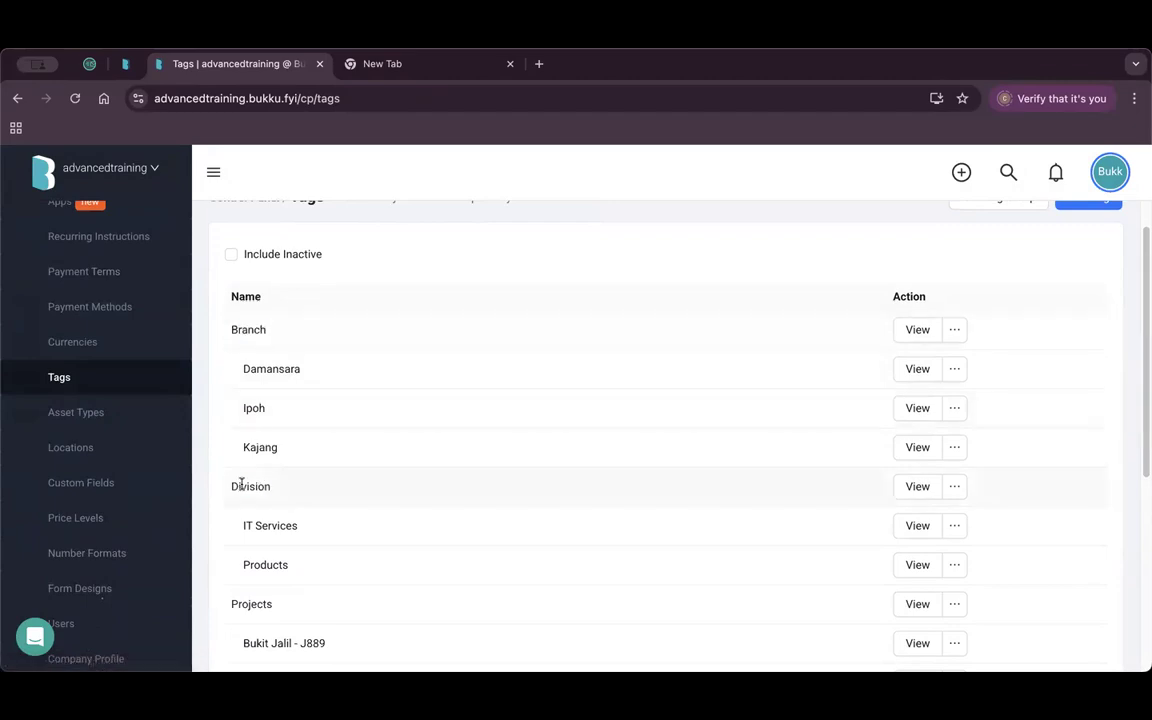
{"action": "left_click_drag", "start_coordinate": [241, 484], "coordinate": [264, 486]}
{"action": "scroll", "coordinate": [245, 488], "scroll_direction": "down", "scroll_amount": 1}
{"action": "left_click_drag", "start_coordinate": [263, 550], "coordinate": [253, 550]}
{"action": "scroll", "coordinate": [256, 549], "scroll_direction": "down", "scroll_amount": 3}
{"action": "left_click_drag", "start_coordinate": [263, 467], "coordinate": [287, 467]}
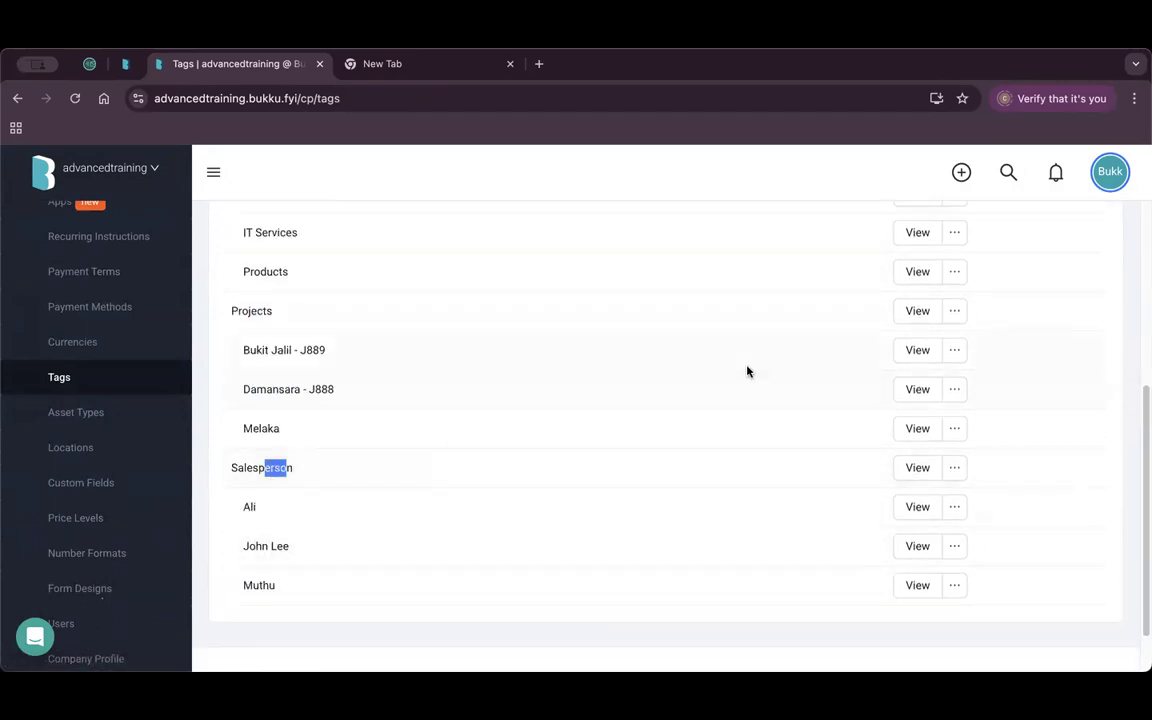
{"action": "scroll", "coordinate": [337, 401], "scroll_direction": "up", "scroll_amount": 5}
{"action": "scroll", "coordinate": [290, 395], "scroll_direction": "up", "scroll_amount": 1}
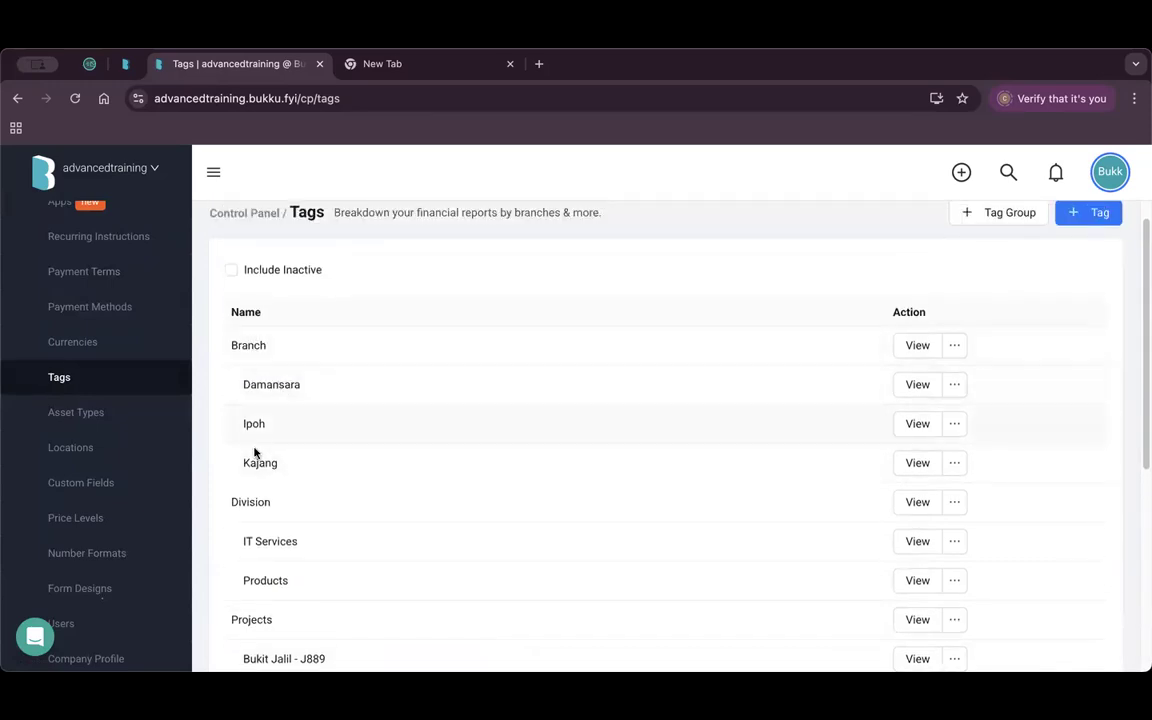
{"action": "left_click_drag", "start_coordinate": [241, 345], "coordinate": [268, 345]}
{"action": "scroll", "coordinate": [396, 349], "scroll_direction": "up", "scroll_amount": 1}
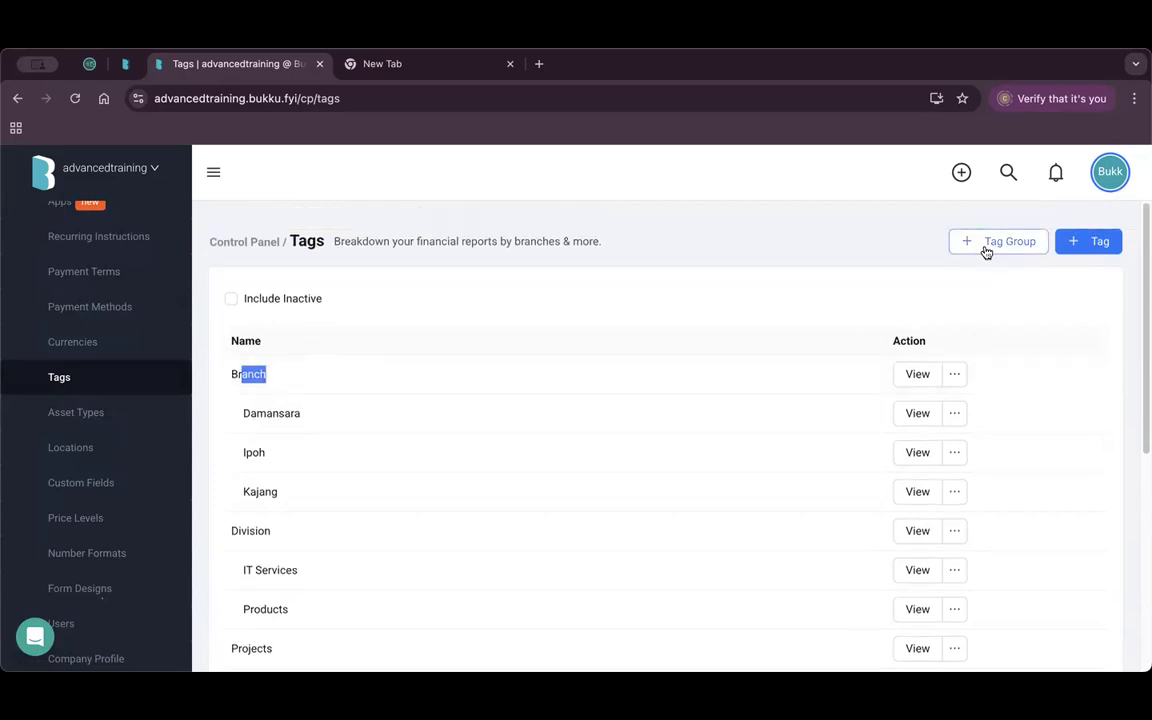
Start a new tag group, then cancel it without saving.
{"action": "left_click", "coordinate": [985, 241]}
{"action": "left_click", "coordinate": [939, 247]}
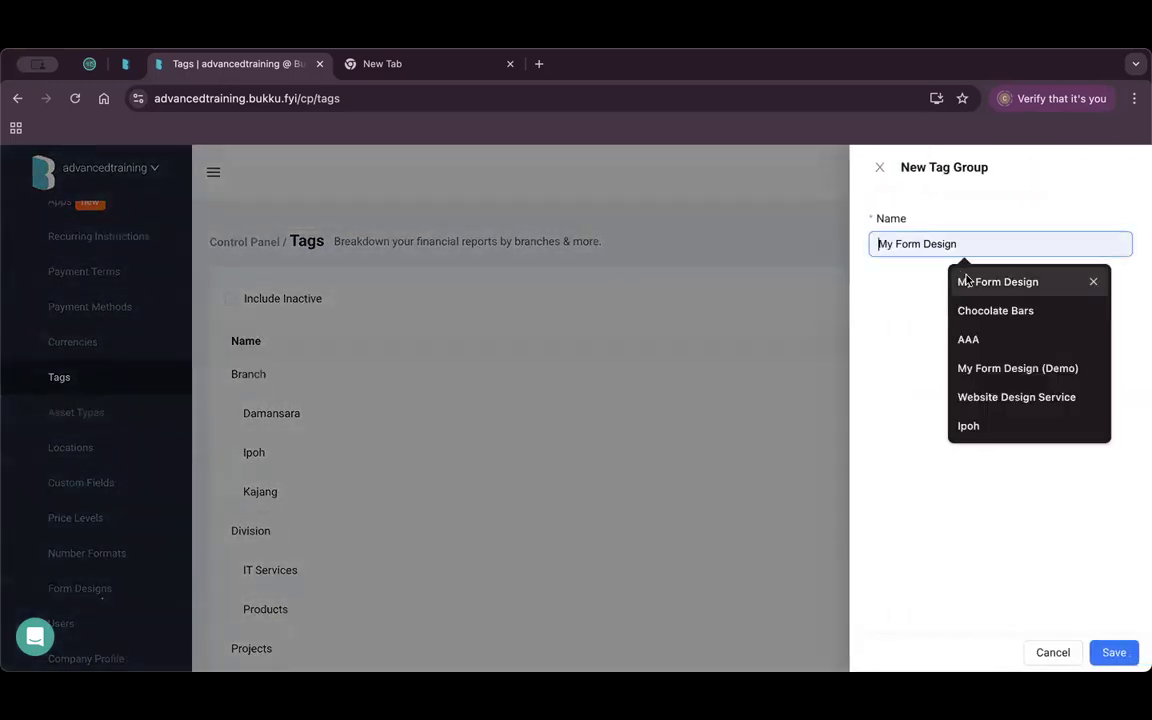
{"action": "left_click", "coordinate": [882, 168]}
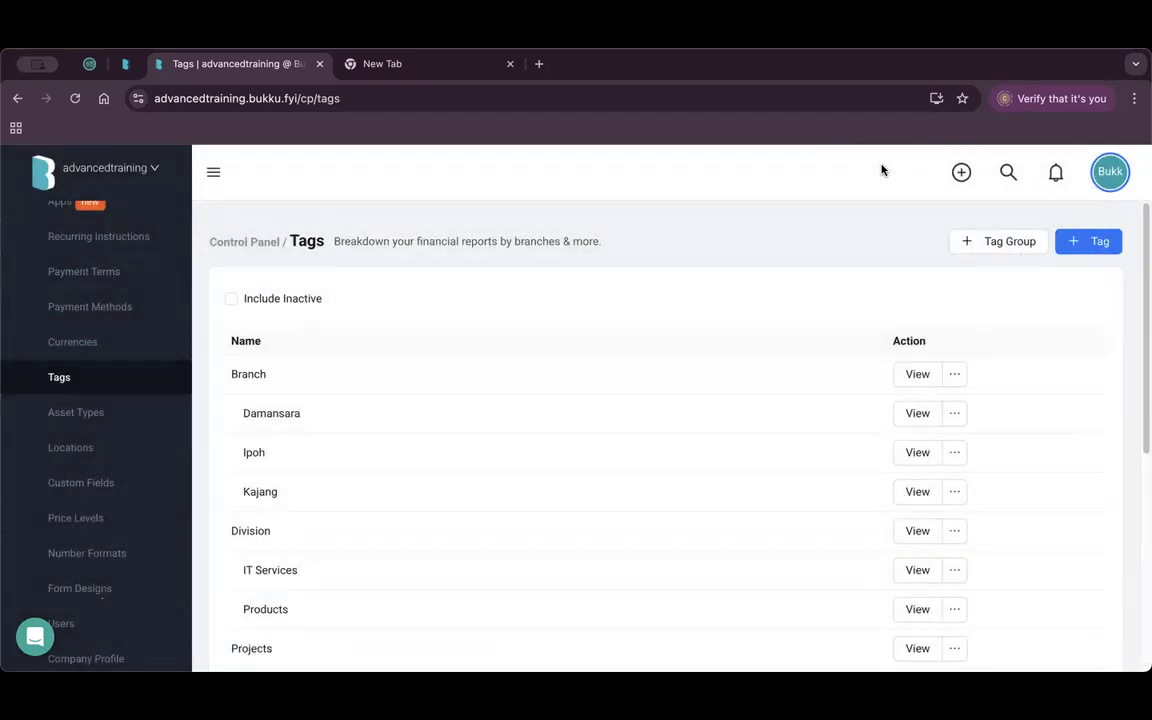
Create a tag named KL in the Branch group and save it.
{"action": "left_click", "coordinate": [1087, 248]}
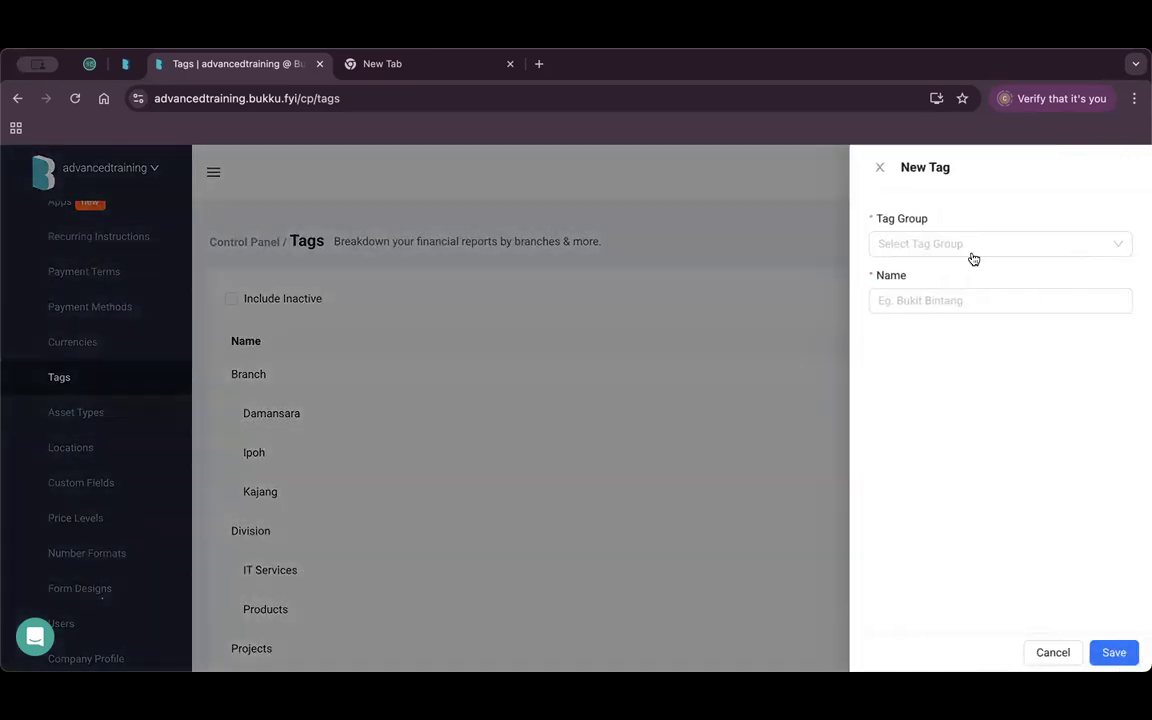
{"action": "left_click", "coordinate": [973, 250]}
{"action": "left_click", "coordinate": [928, 316]}
{"action": "left_click", "coordinate": [937, 300]}
{"action": "type", "text": "KL"}
{"action": "left_click", "coordinate": [1116, 648]}
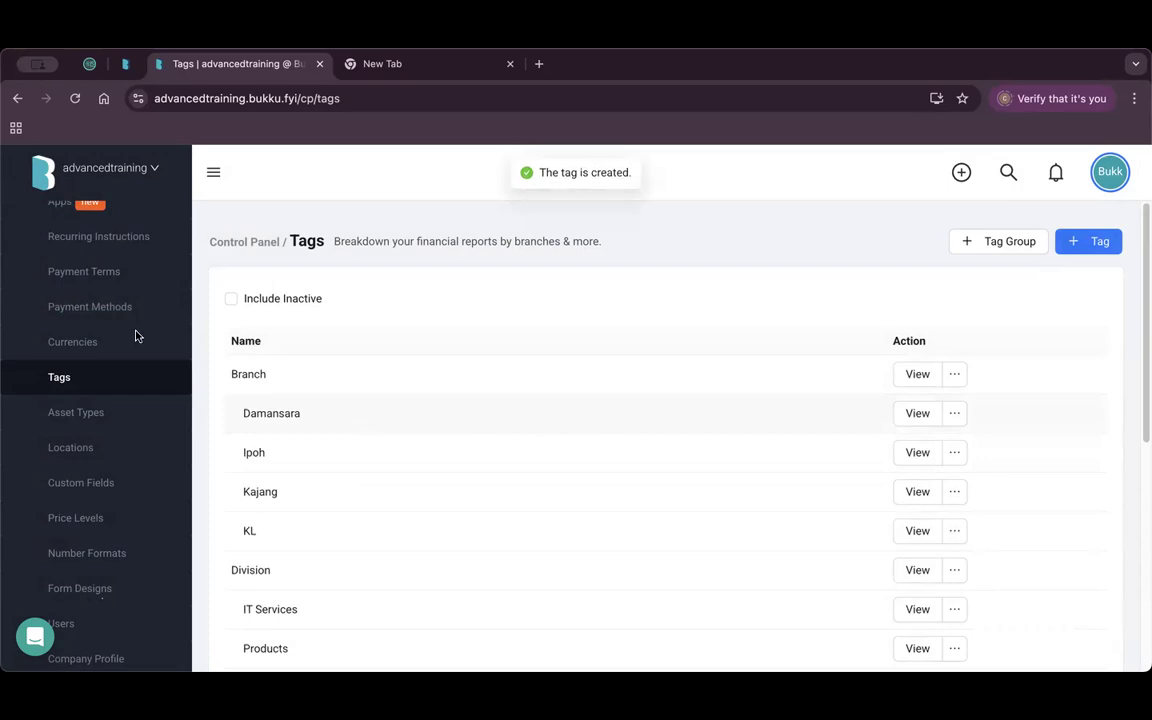
{"action": "scroll", "coordinate": [127, 450], "scroll_direction": "up", "scroll_amount": 10}
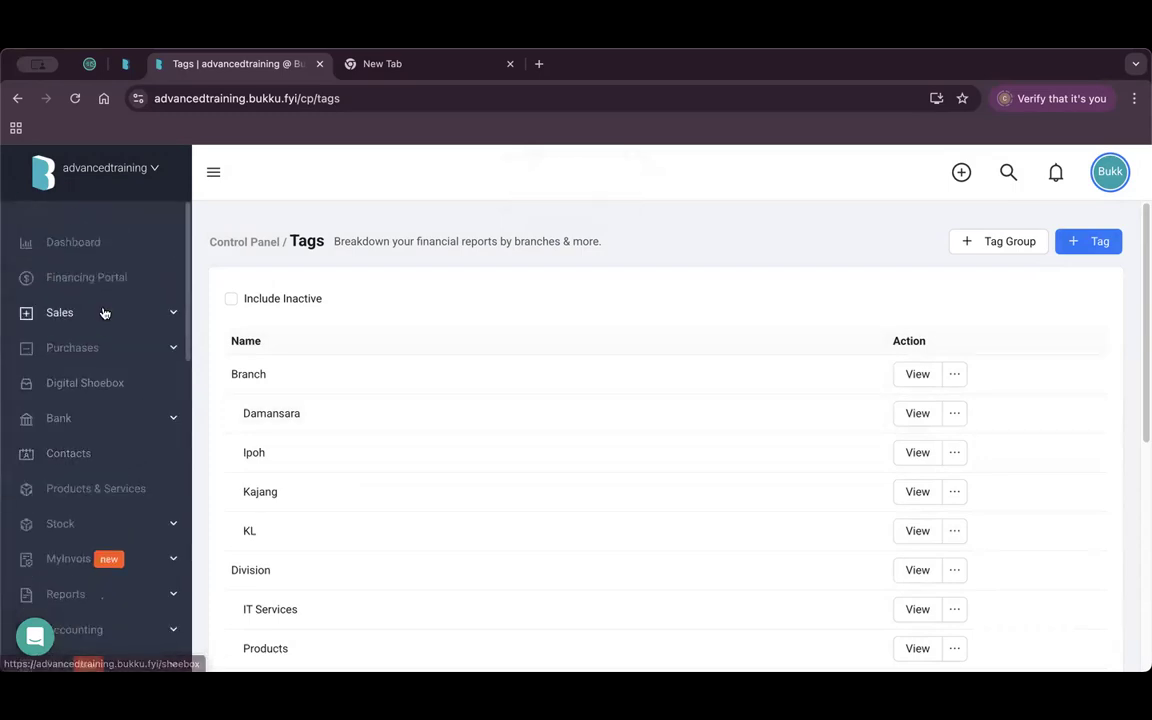
{"action": "left_click", "coordinate": [103, 312]}
Open 1Playground Sdn Bhd's invoice IV-10640 and confirm its Branch tag is Damansara.
{"action": "left_click", "coordinate": [108, 458]}
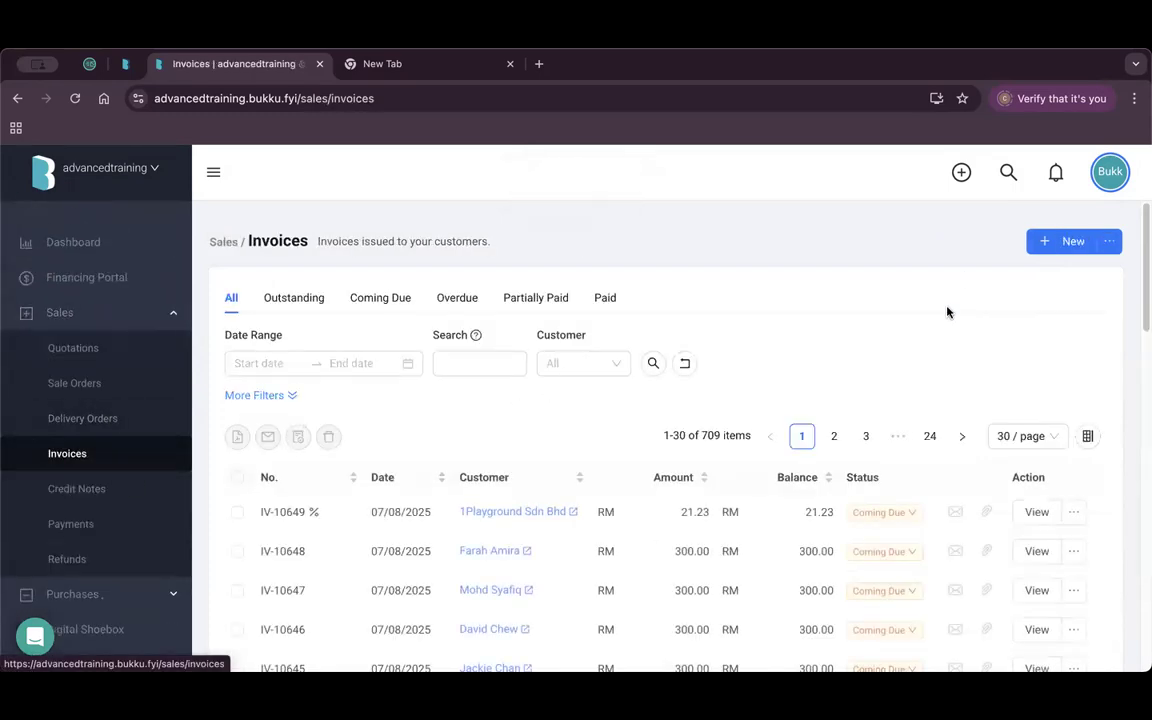
{"action": "left_click", "coordinate": [583, 363]}
{"action": "left_click", "coordinate": [602, 402]}
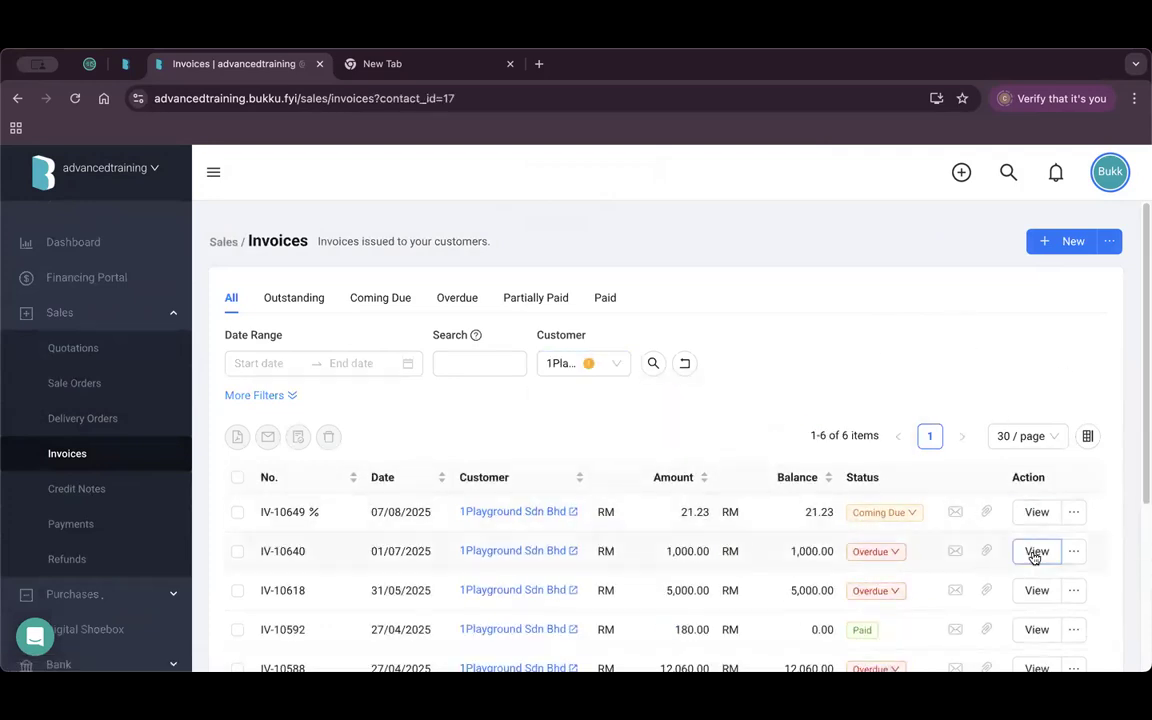
{"action": "left_click", "coordinate": [1036, 551]}
{"action": "scroll", "coordinate": [640, 420], "scroll_direction": "down", "scroll_amount": 3}
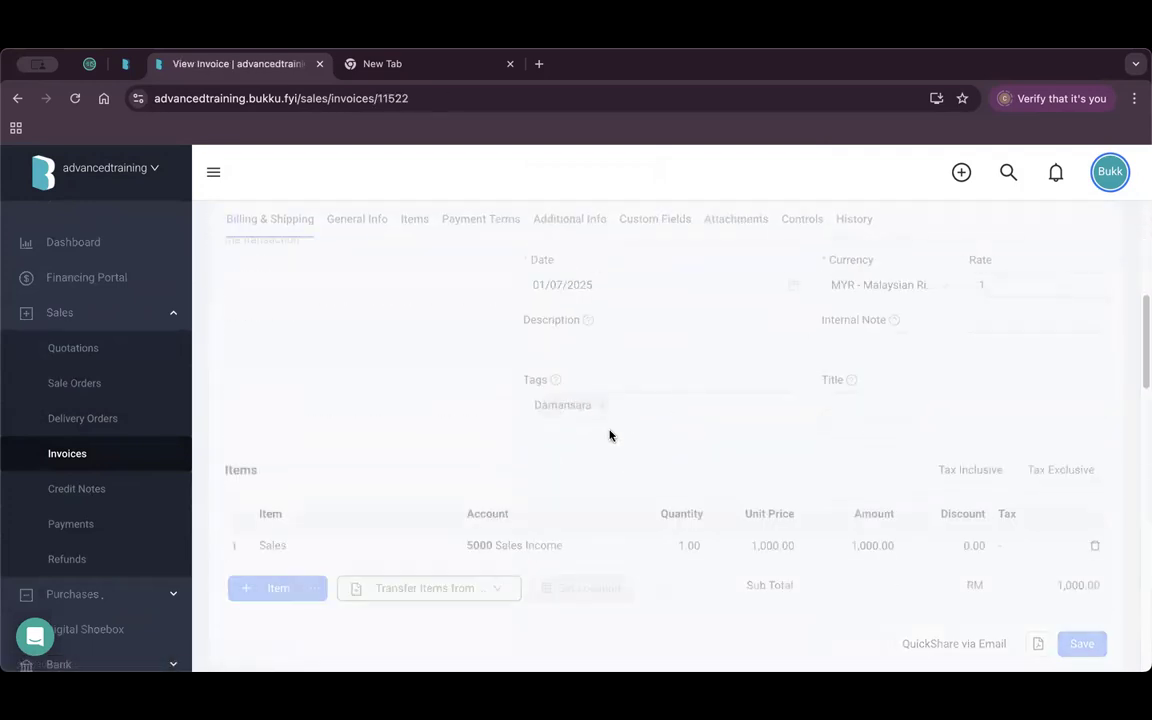
{"action": "left_click", "coordinate": [628, 405]}
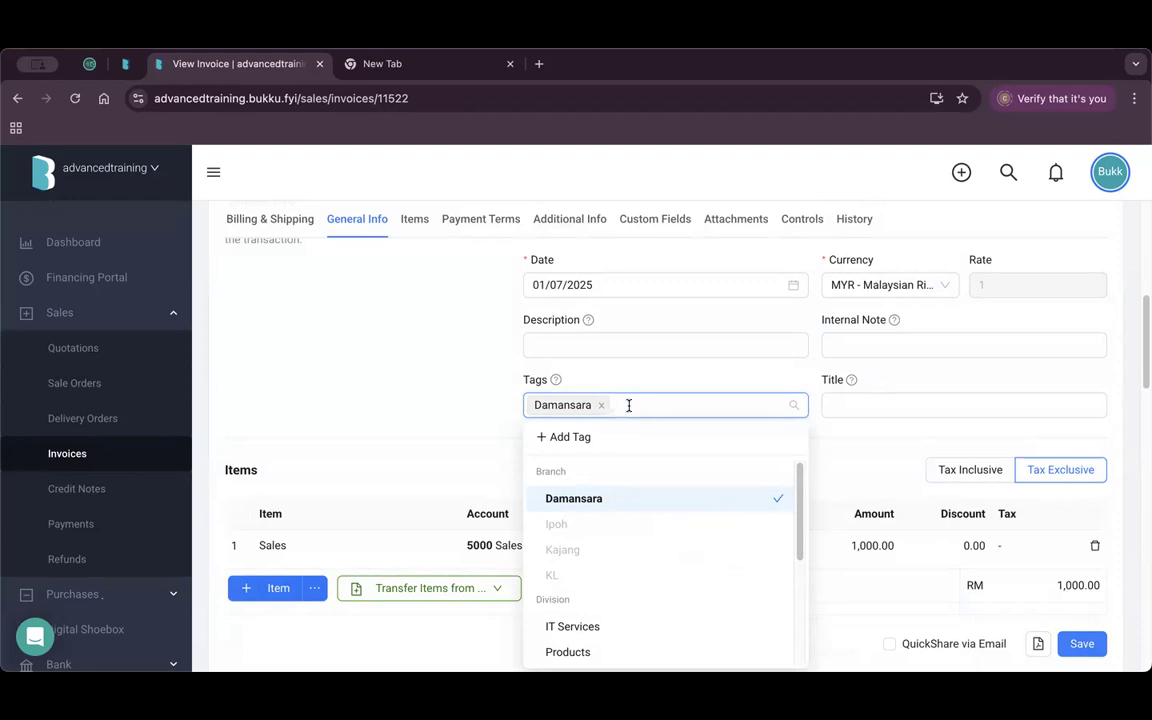
{"action": "left_click", "coordinate": [373, 414]}
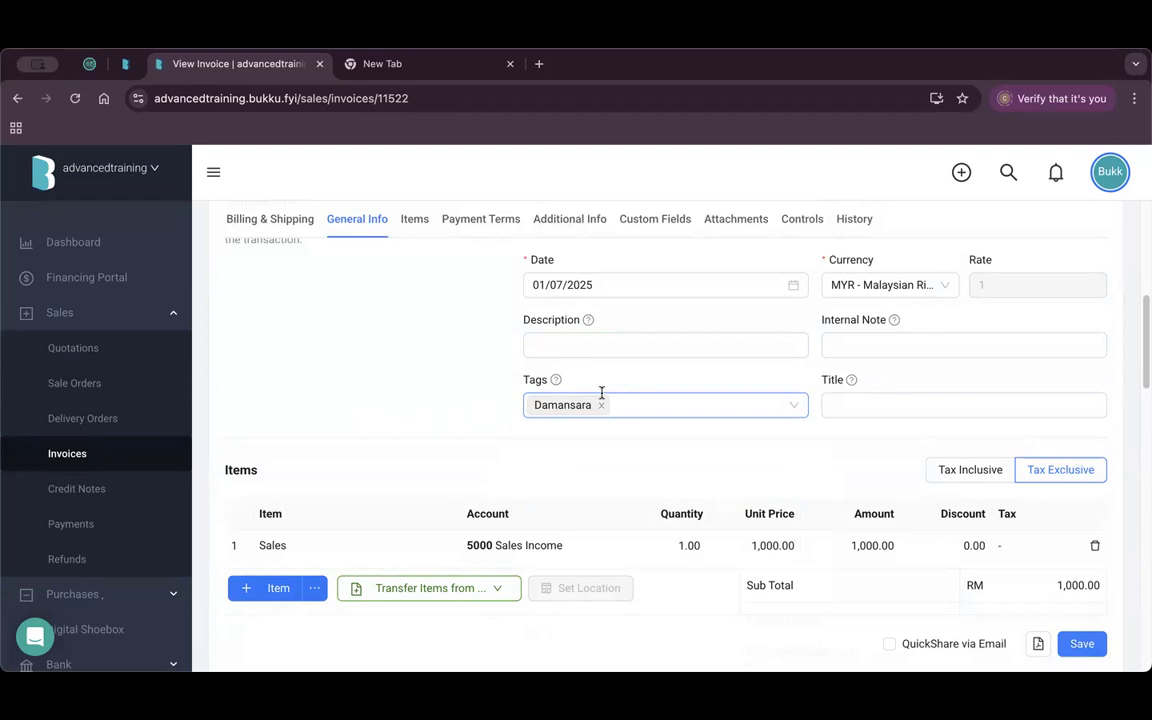
{"action": "scroll", "coordinate": [95, 480], "scroll_direction": "down", "scroll_amount": 3}
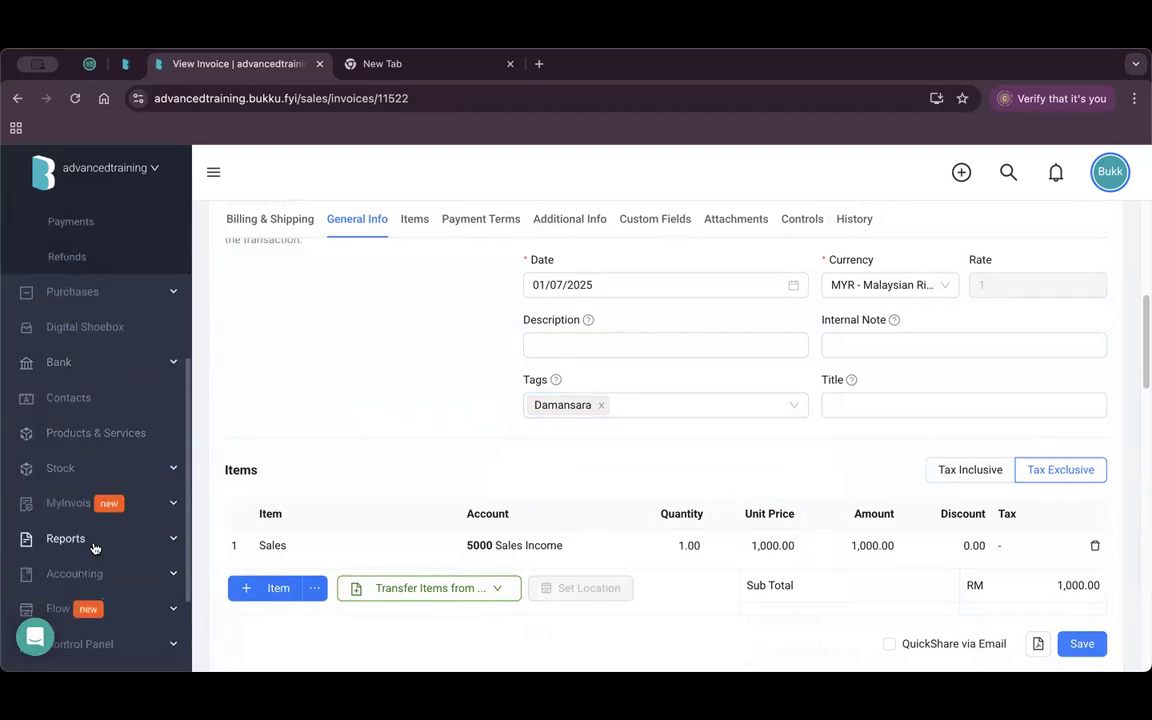
{"action": "left_click", "coordinate": [95, 540]}
{"action": "scroll", "coordinate": [100, 520], "scroll_direction": "down", "scroll_amount": 3}
Open Profit & Loss, filter it to the Damansara tag, then remove that filter.
{"action": "left_click", "coordinate": [85, 418]}
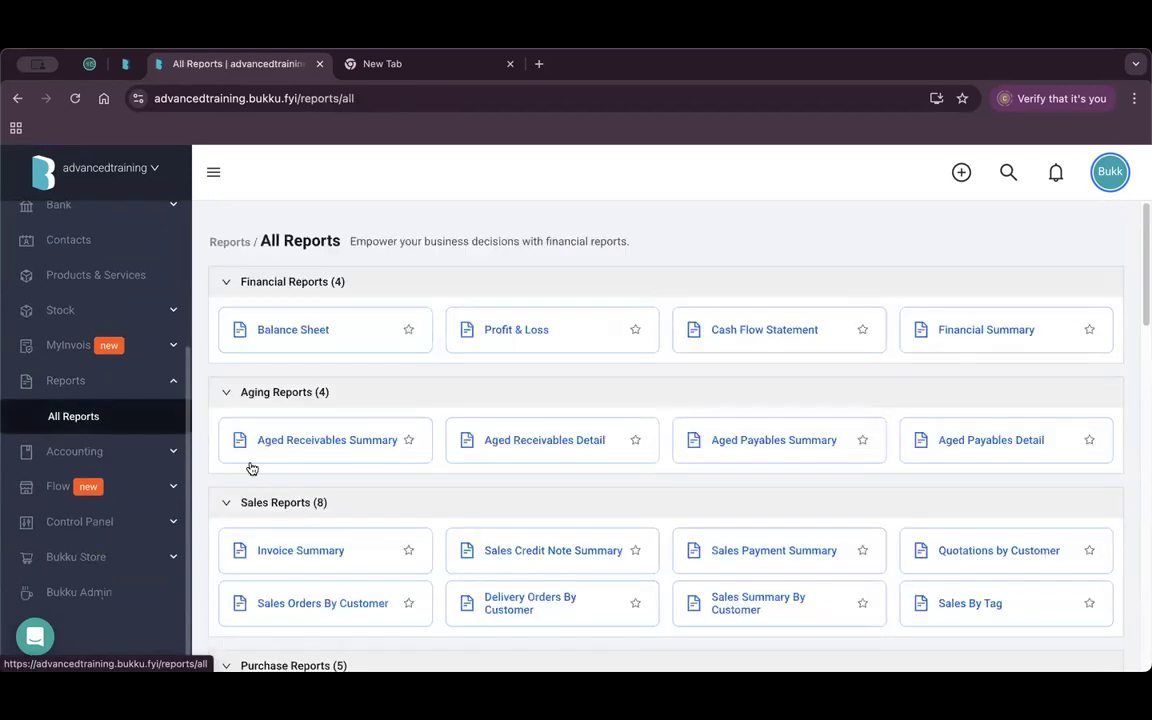
{"action": "left_click", "coordinate": [527, 337]}
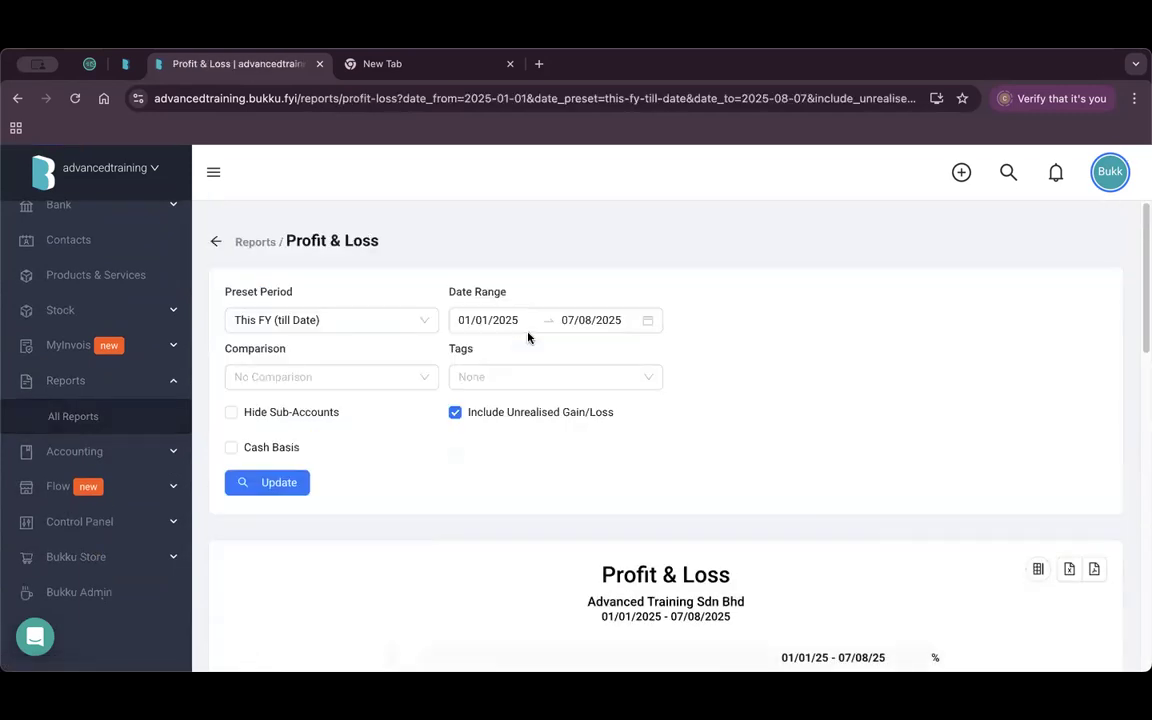
{"action": "scroll", "coordinate": [512, 437], "scroll_direction": "down", "scroll_amount": 2}
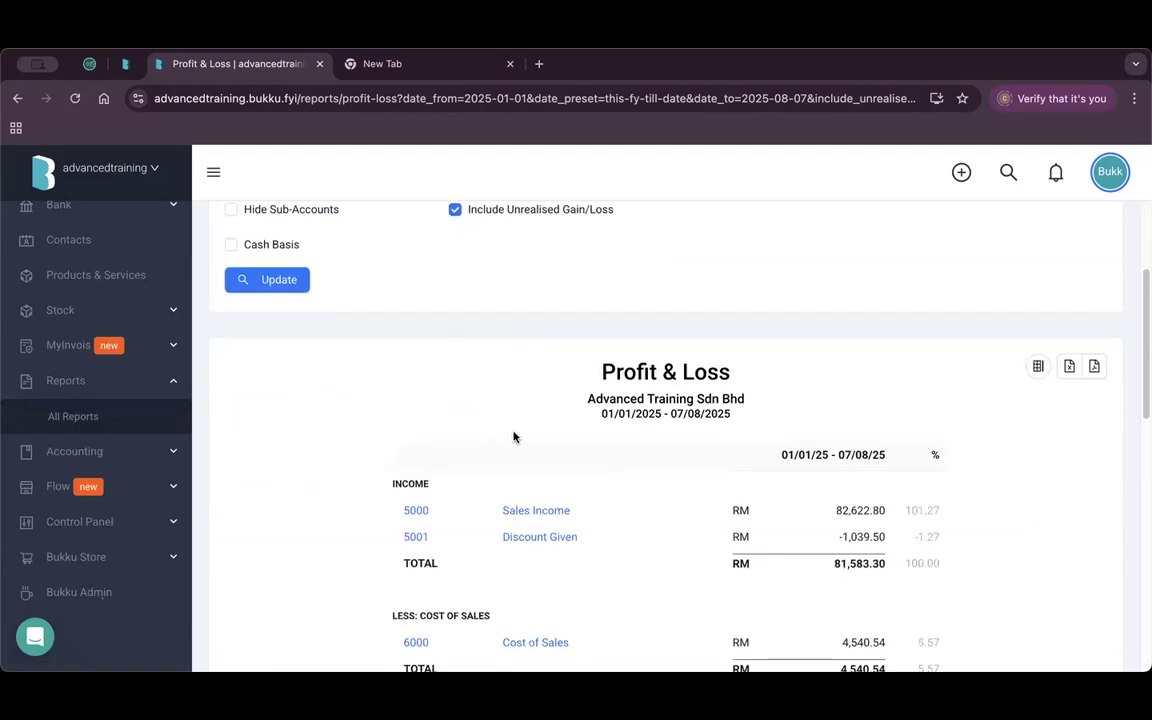
{"action": "scroll", "coordinate": [516, 400], "scroll_direction": "up", "scroll_amount": 2}
{"action": "left_click", "coordinate": [524, 376]}
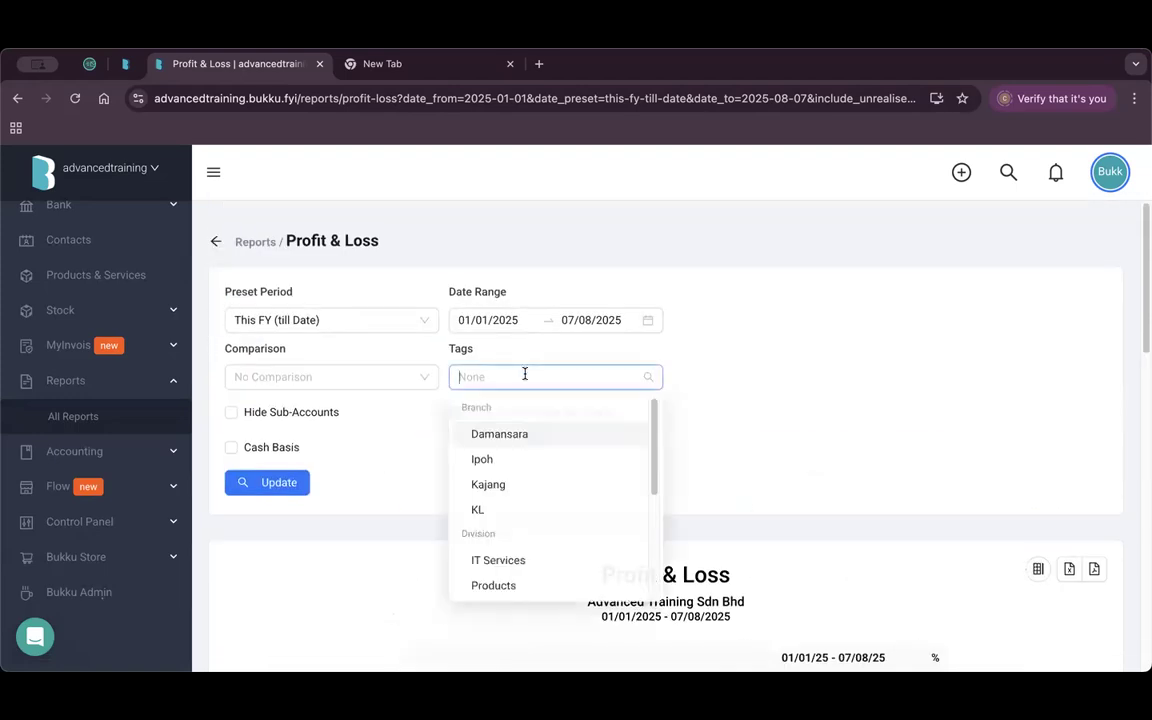
{"action": "left_click", "coordinate": [535, 434]}
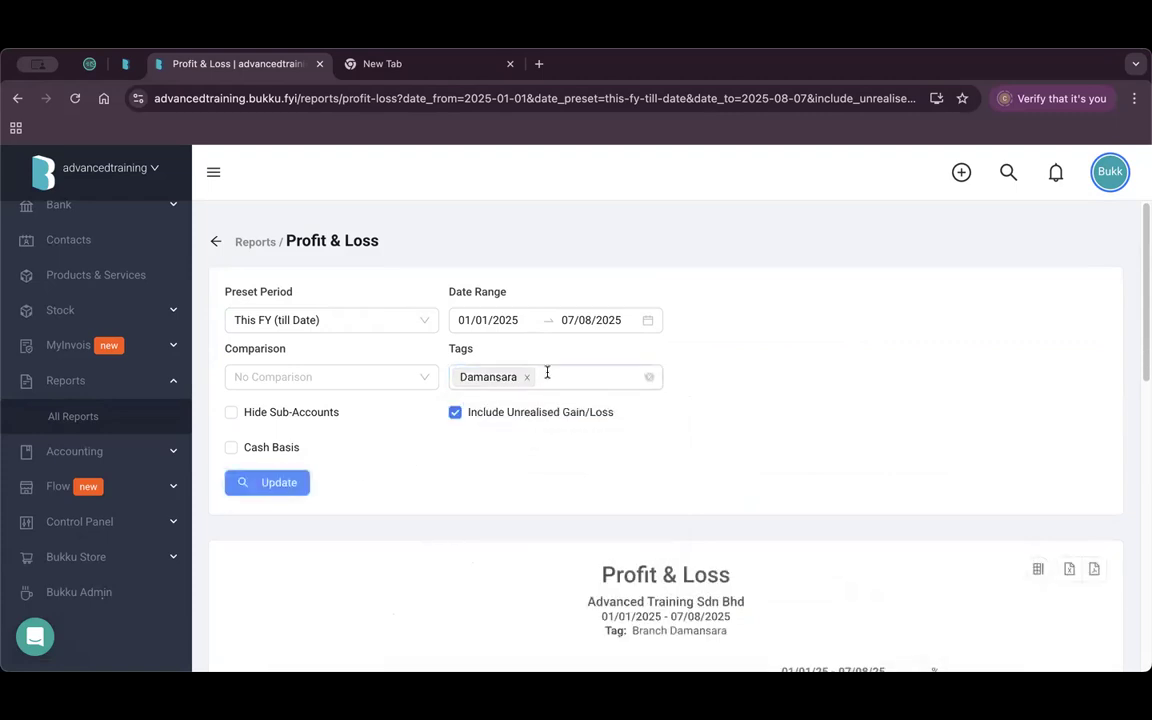
{"action": "scroll", "coordinate": [522, 463], "scroll_direction": "down", "scroll_amount": 5}
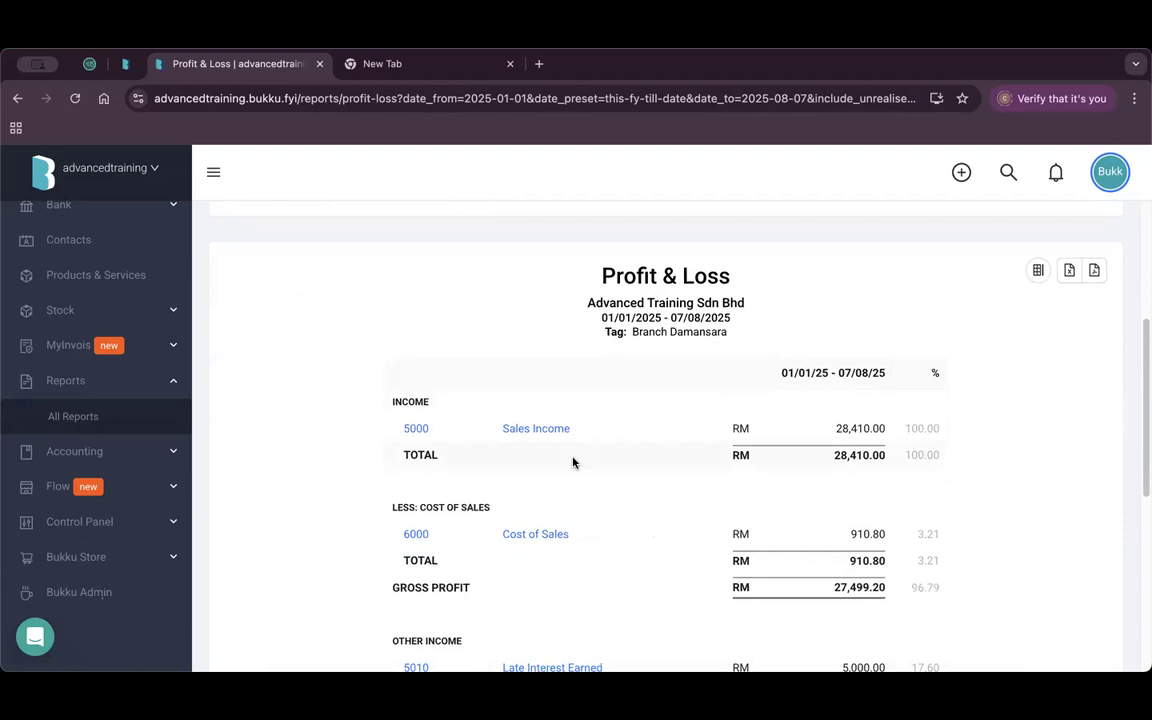
{"action": "scroll", "coordinate": [343, 451], "scroll_direction": "up", "scroll_amount": 5}
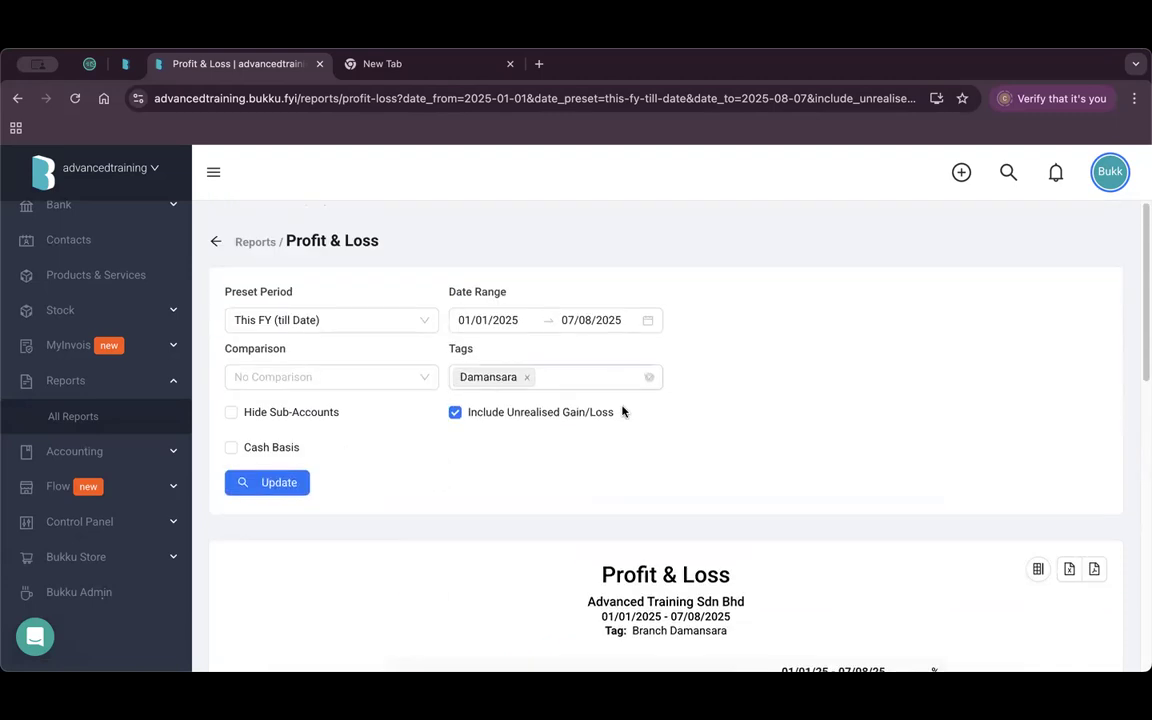
{"action": "left_click", "coordinate": [649, 380]}
Compare the report by Branch, update it, and review the branch columns side by side.
{"action": "left_click", "coordinate": [319, 385]}
{"action": "scroll", "coordinate": [326, 466], "scroll_direction": "down", "scroll_amount": 3}
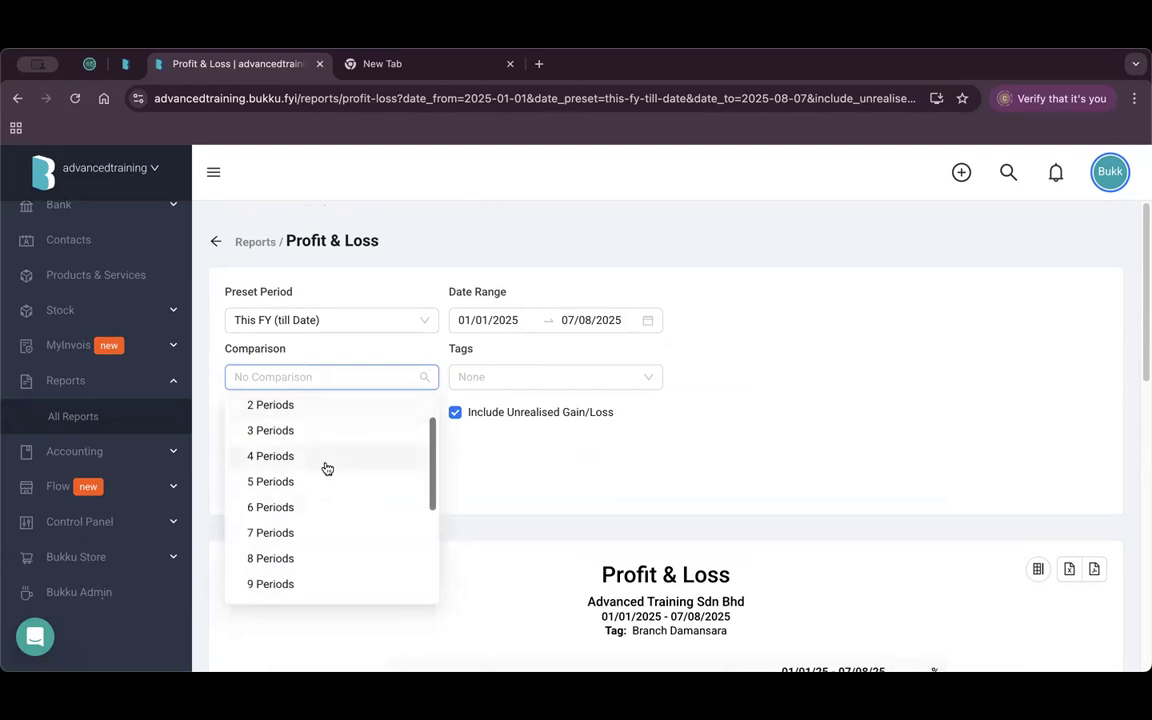
{"action": "scroll", "coordinate": [340, 475], "scroll_direction": "down", "scroll_amount": 5}
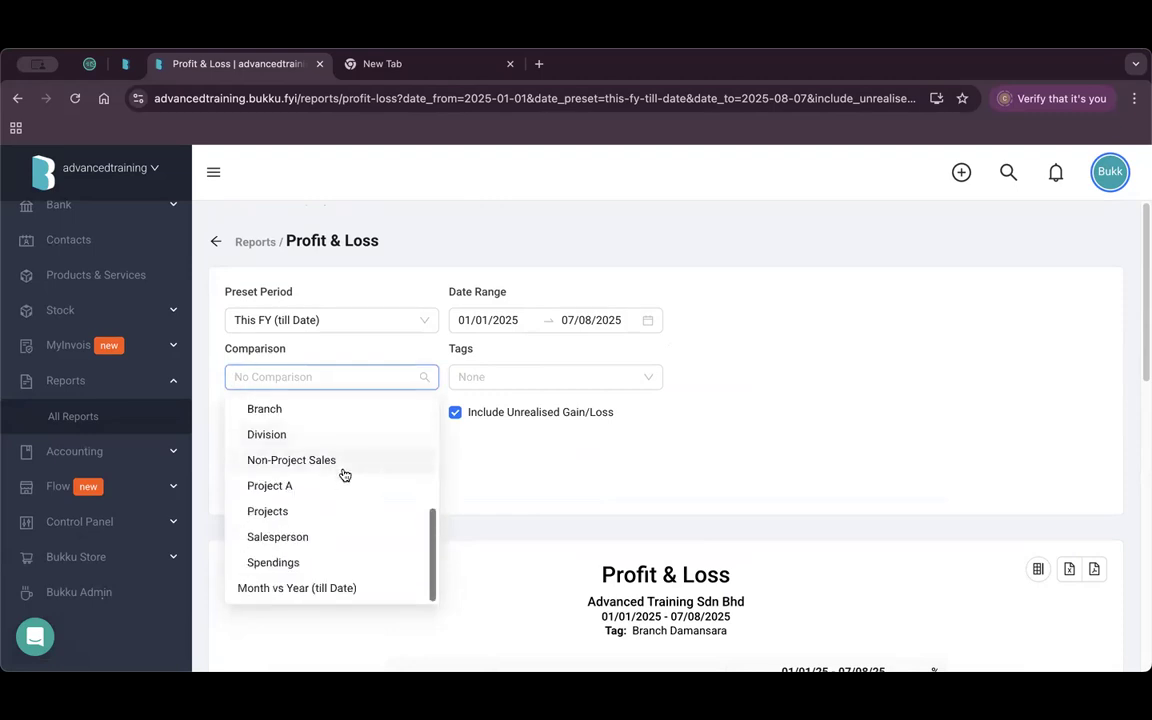
{"action": "left_click", "coordinate": [263, 413]}
{"action": "left_click", "coordinate": [296, 482]}
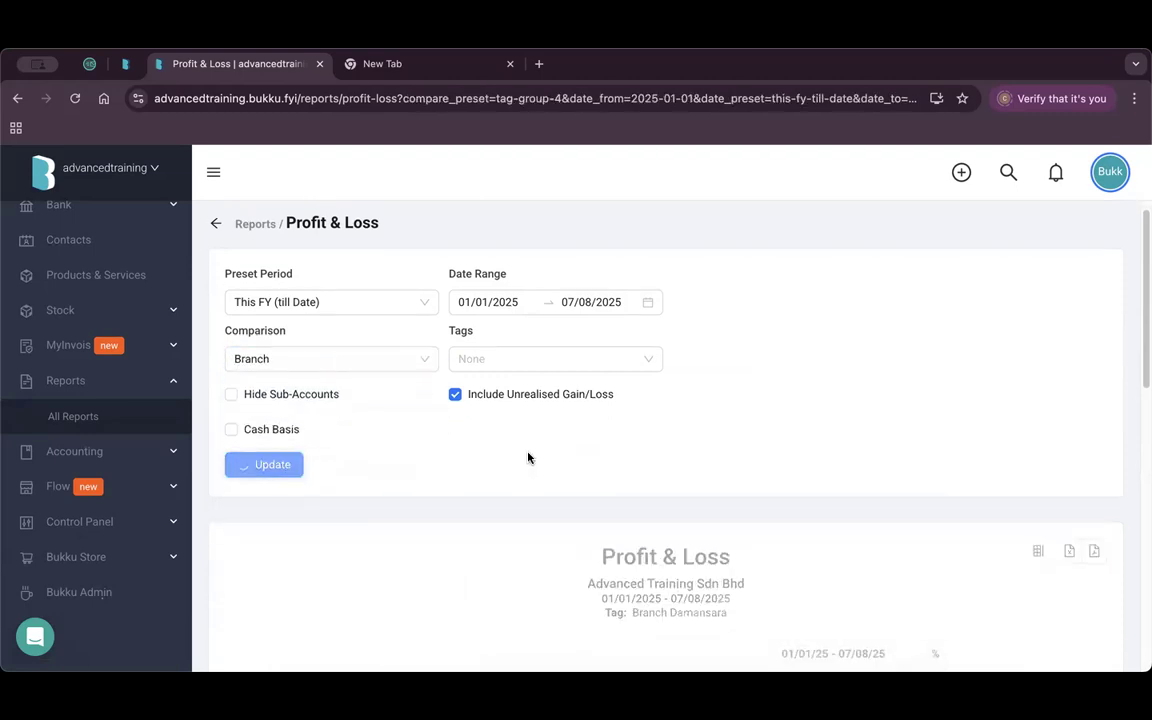
{"action": "scroll", "coordinate": [528, 458], "scroll_direction": "down", "scroll_amount": 3}
{"action": "scroll", "coordinate": [600, 440], "scroll_direction": "down", "scroll_amount": 1}
{"action": "scroll", "coordinate": [694, 458], "scroll_direction": "right", "scroll_amount": 5}
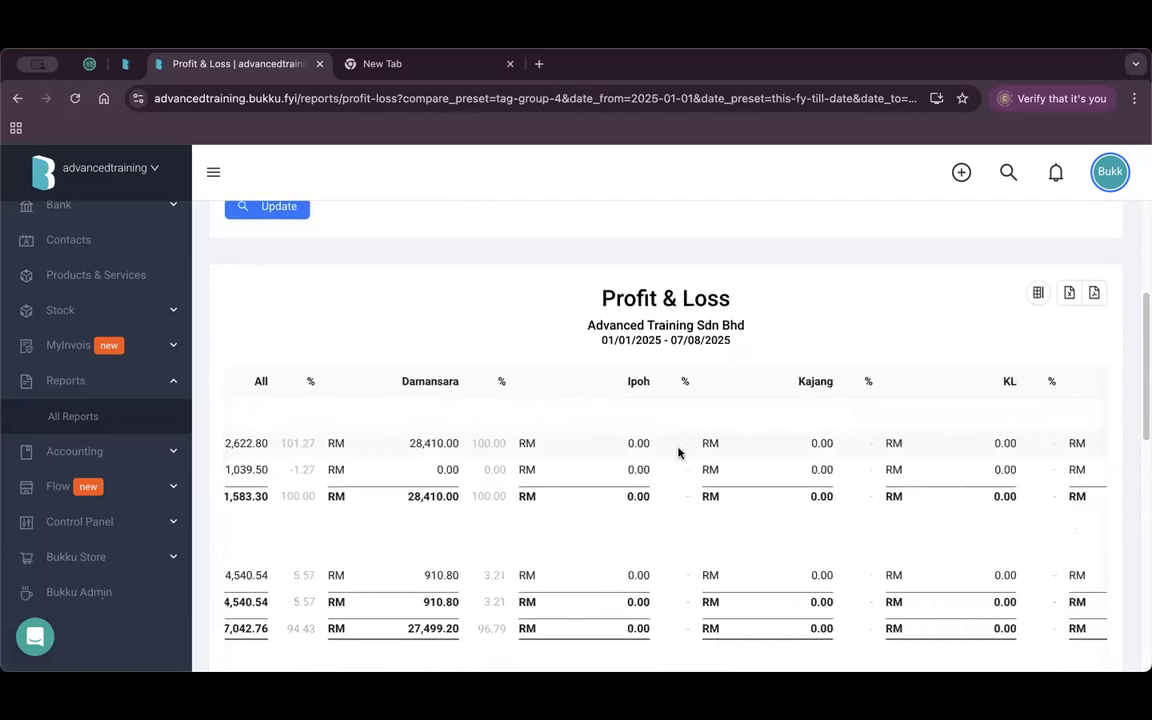
{"action": "scroll", "coordinate": [667, 447], "scroll_direction": "left", "scroll_amount": 5}
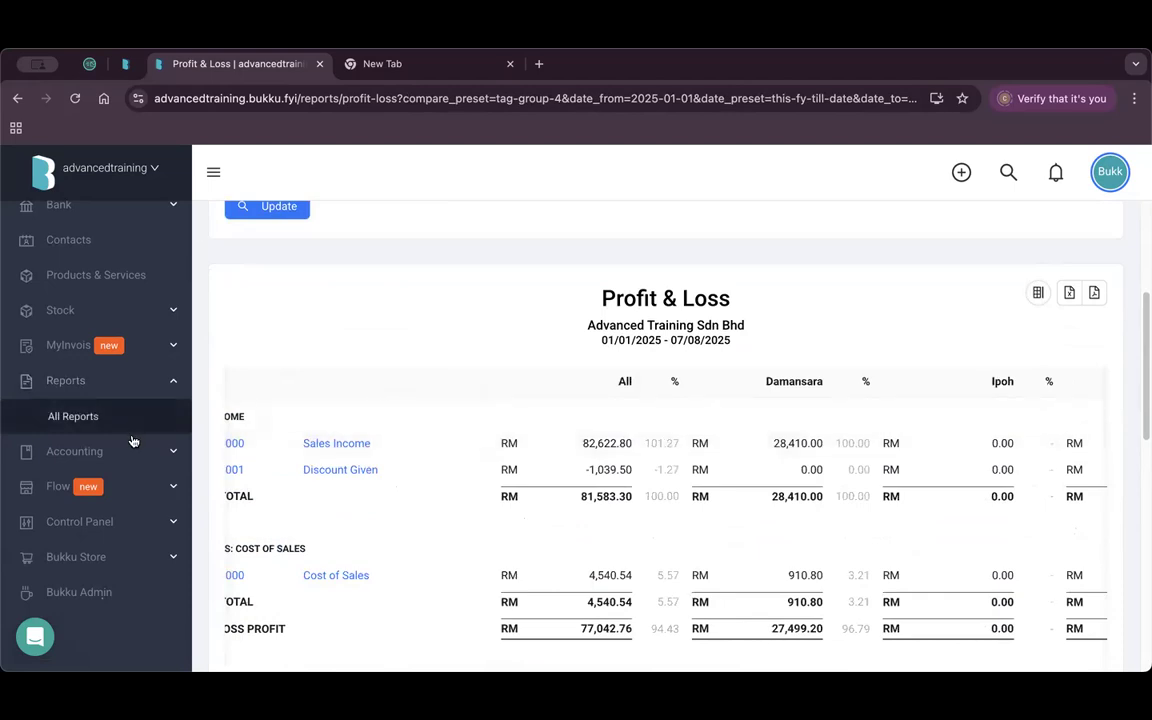
Open Custom Fields in Control Panel, preview the new-field form's Type options, and return to the list.
{"action": "left_click", "coordinate": [130, 522]}
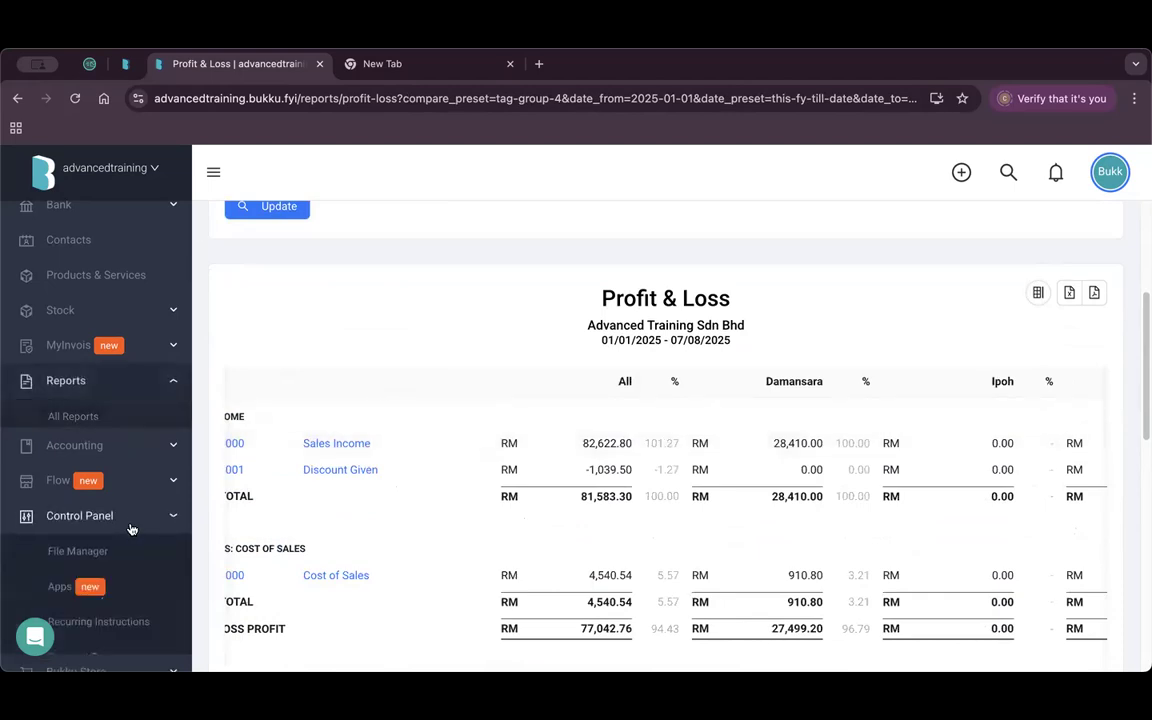
{"action": "scroll", "coordinate": [130, 524], "scroll_direction": "down", "scroll_amount": 5}
{"action": "left_click", "coordinate": [125, 522]}
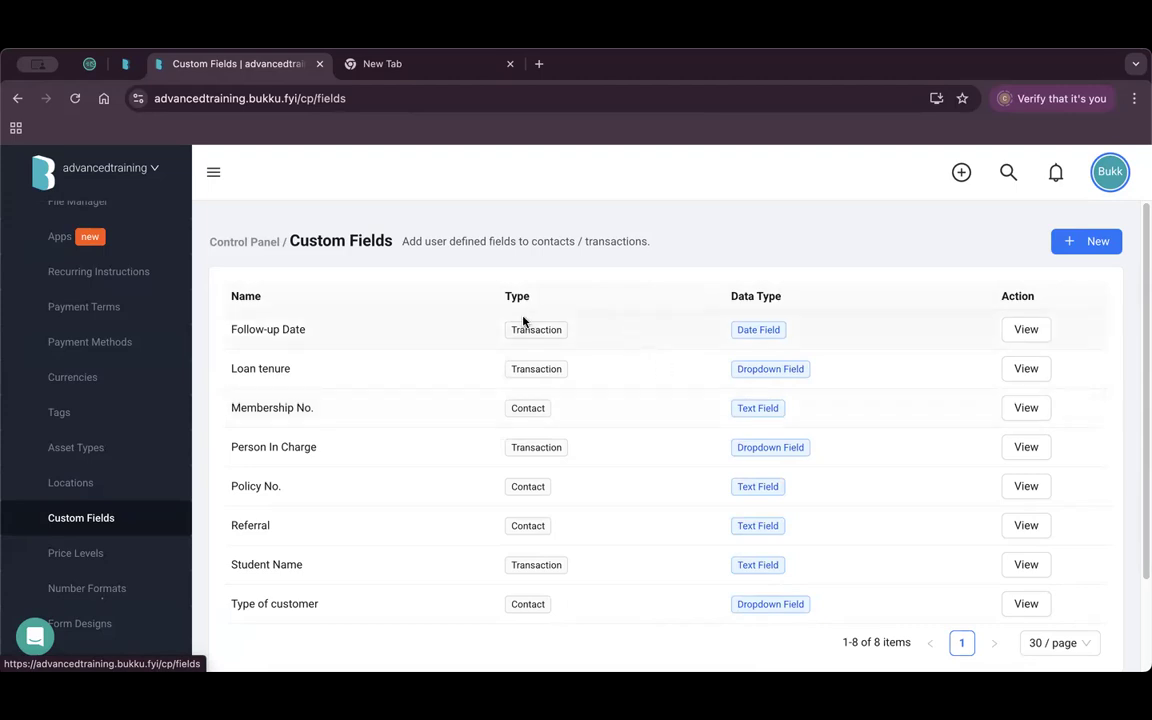
{"action": "left_click", "coordinate": [1074, 243]}
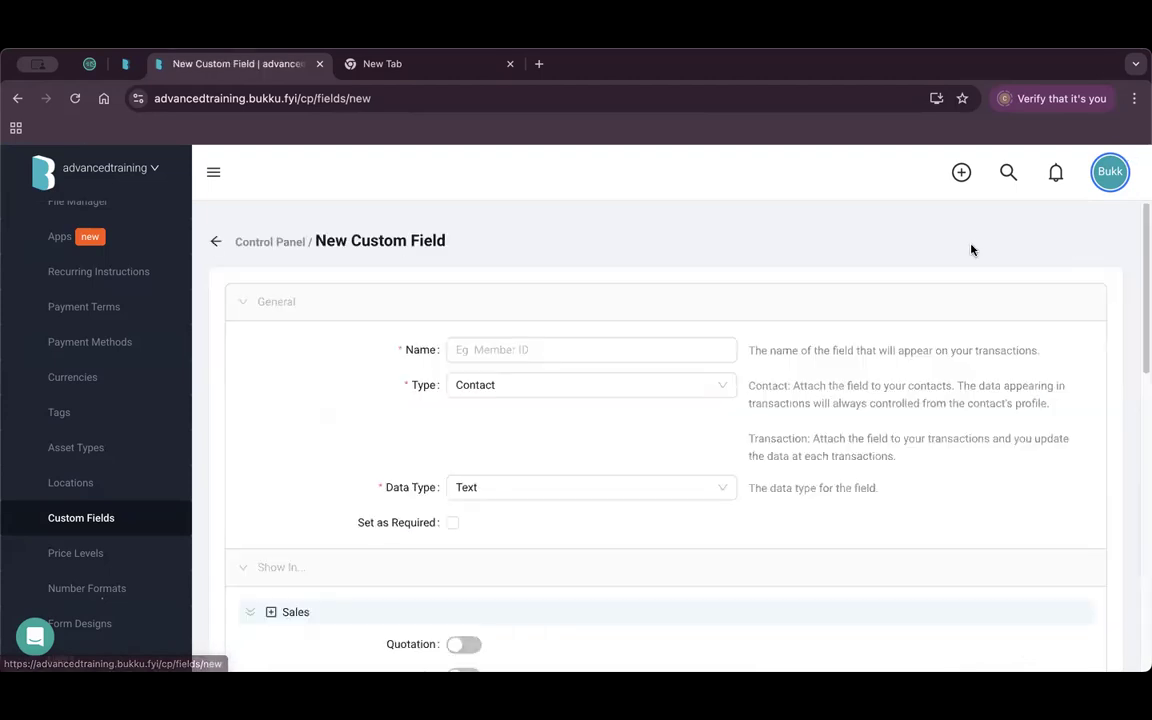
{"action": "left_click", "coordinate": [518, 385]}
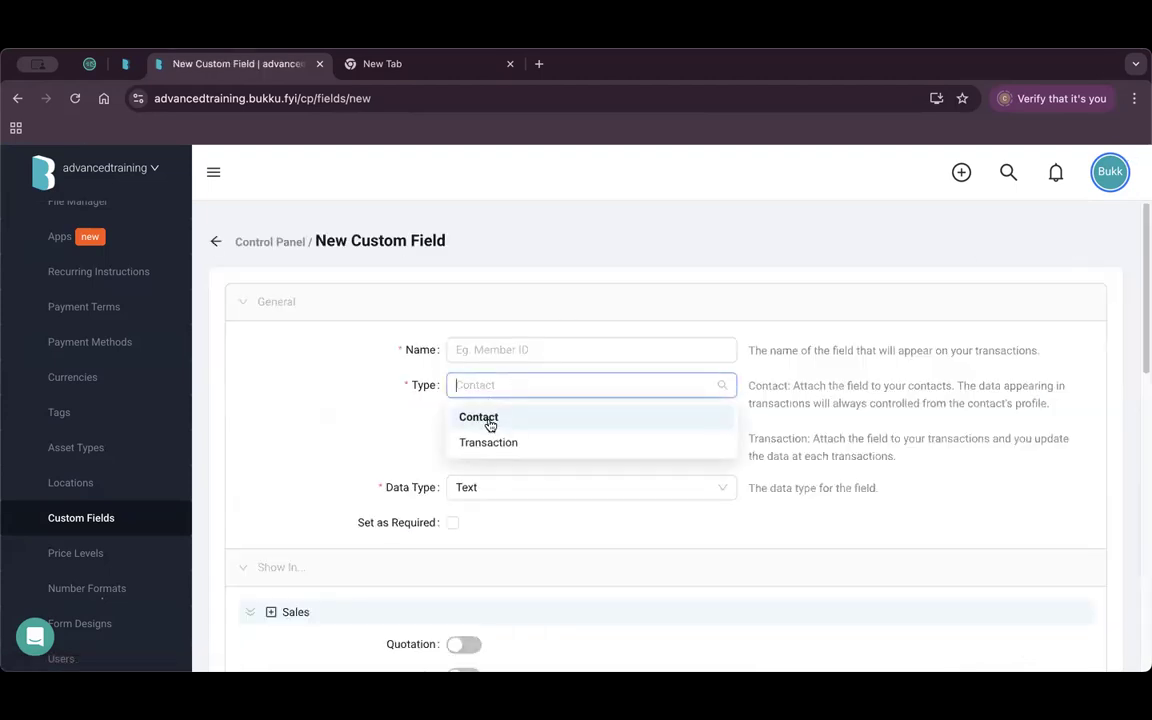
{"action": "left_click", "coordinate": [215, 241]}
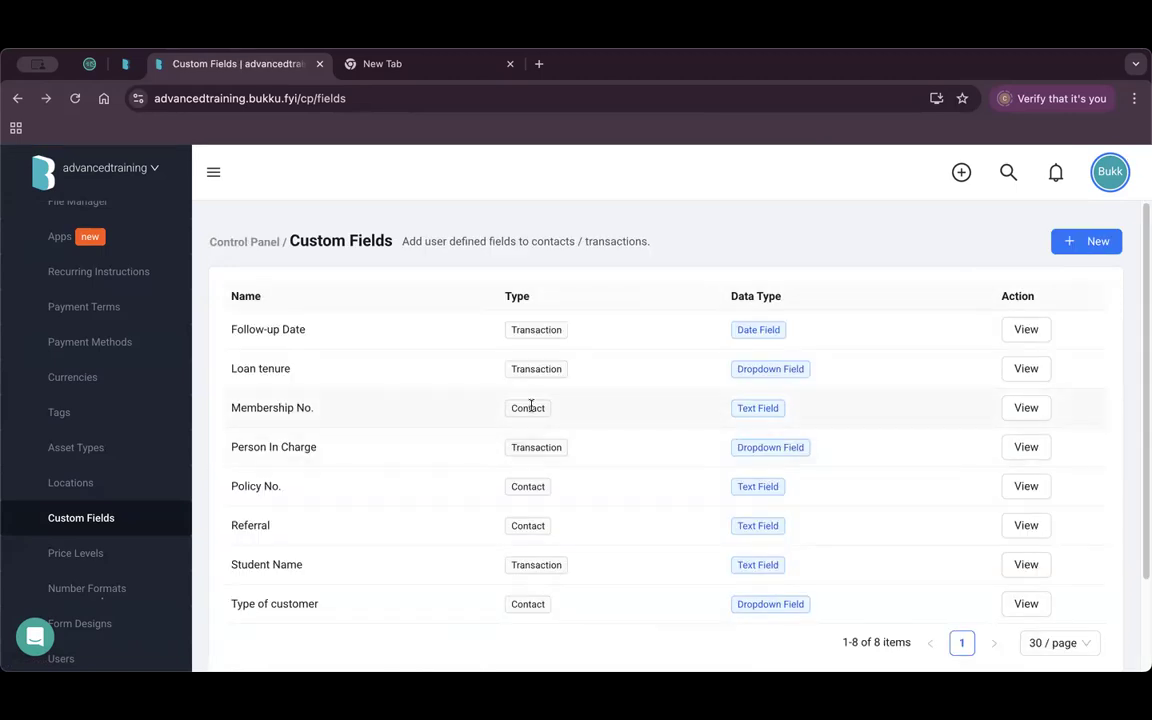
{"action": "left_click_drag", "start_coordinate": [240, 407], "coordinate": [541, 433]}
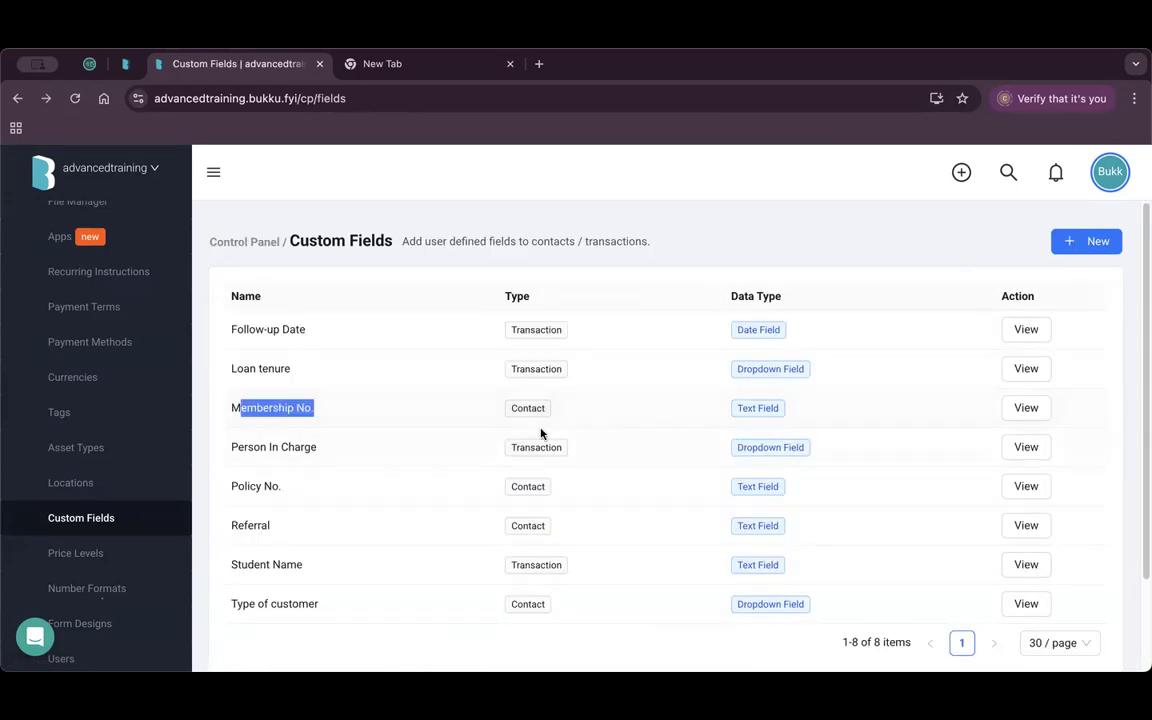
{"action": "left_click", "coordinate": [1026, 407]}
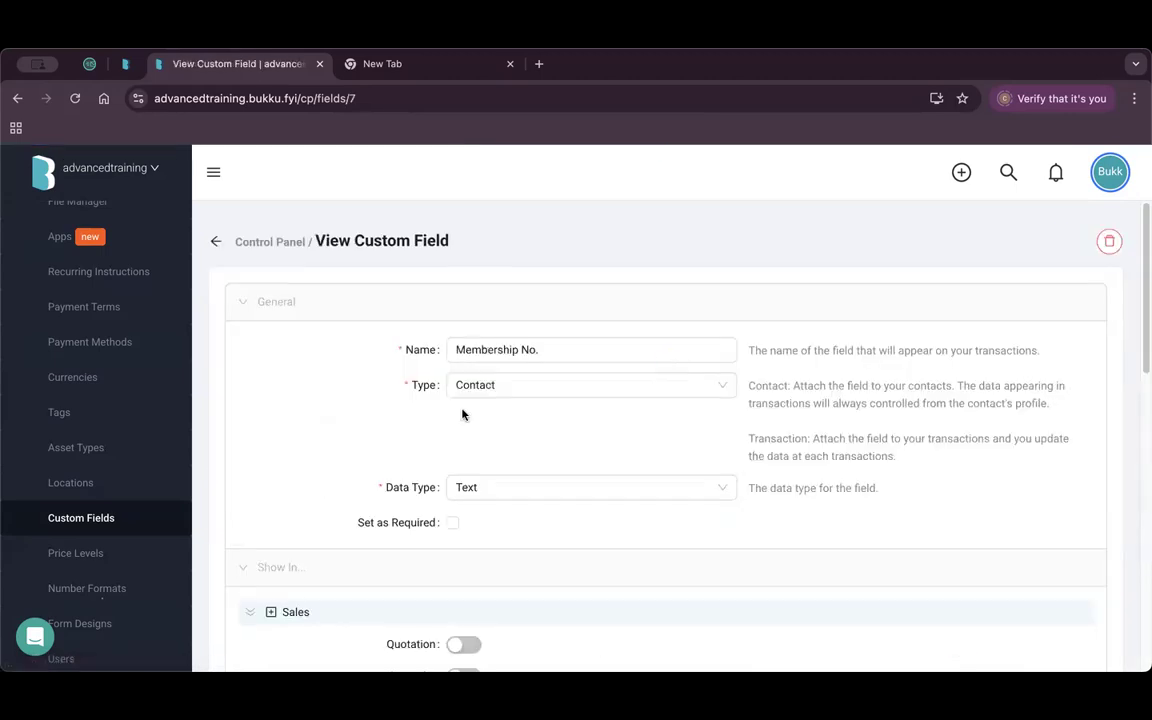
{"action": "left_click_drag", "start_coordinate": [571, 347], "coordinate": [453, 349]}
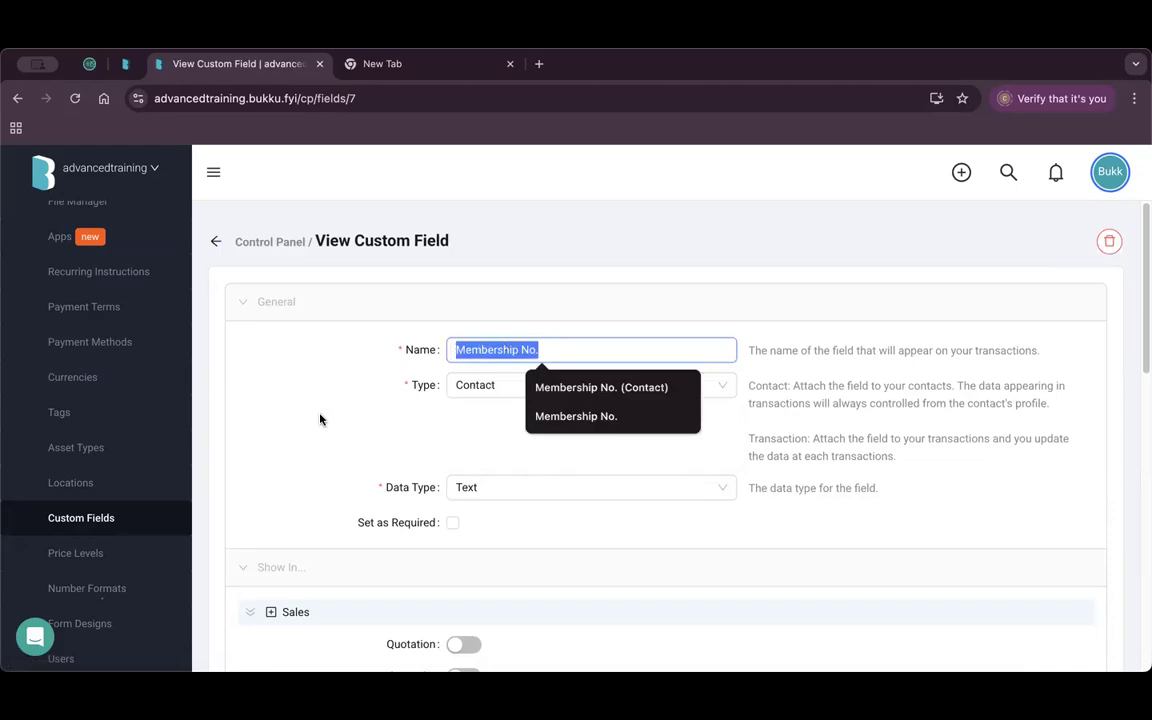
{"action": "left_click", "coordinate": [440, 368]}
{"action": "left_click", "coordinate": [507, 388]}
{"action": "left_click", "coordinate": [415, 428]}
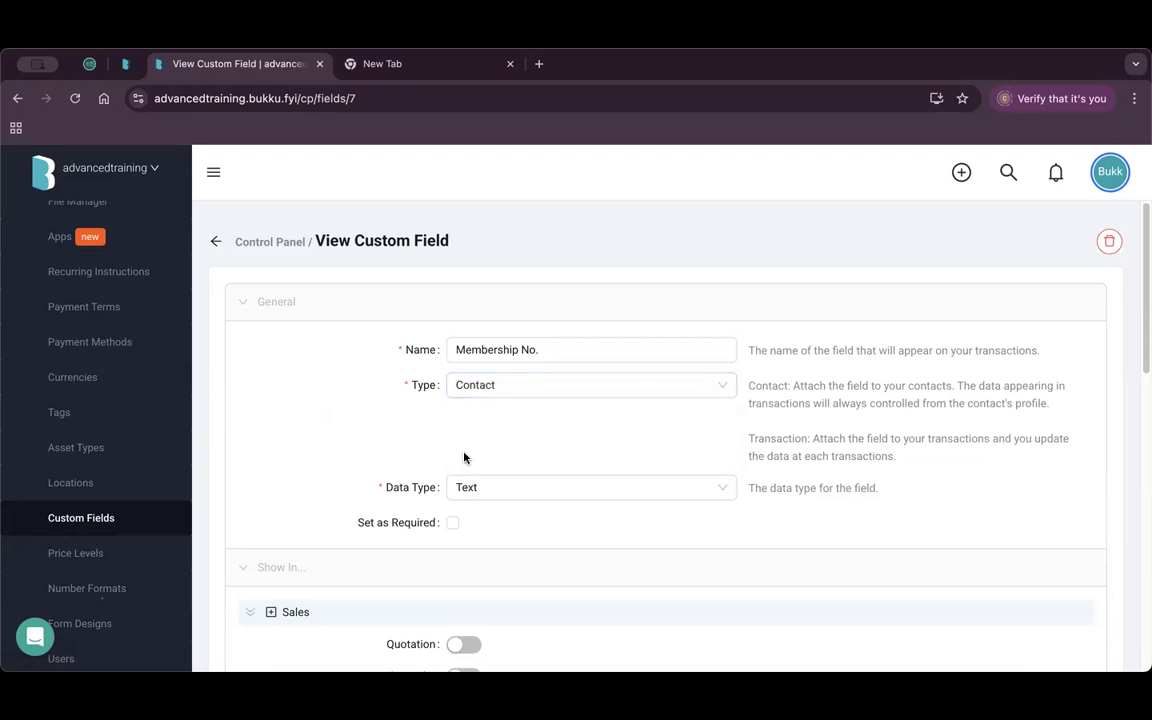
{"action": "scroll", "coordinate": [465, 452], "scroll_direction": "down", "scroll_amount": 2}
{"action": "left_click", "coordinate": [511, 352]}
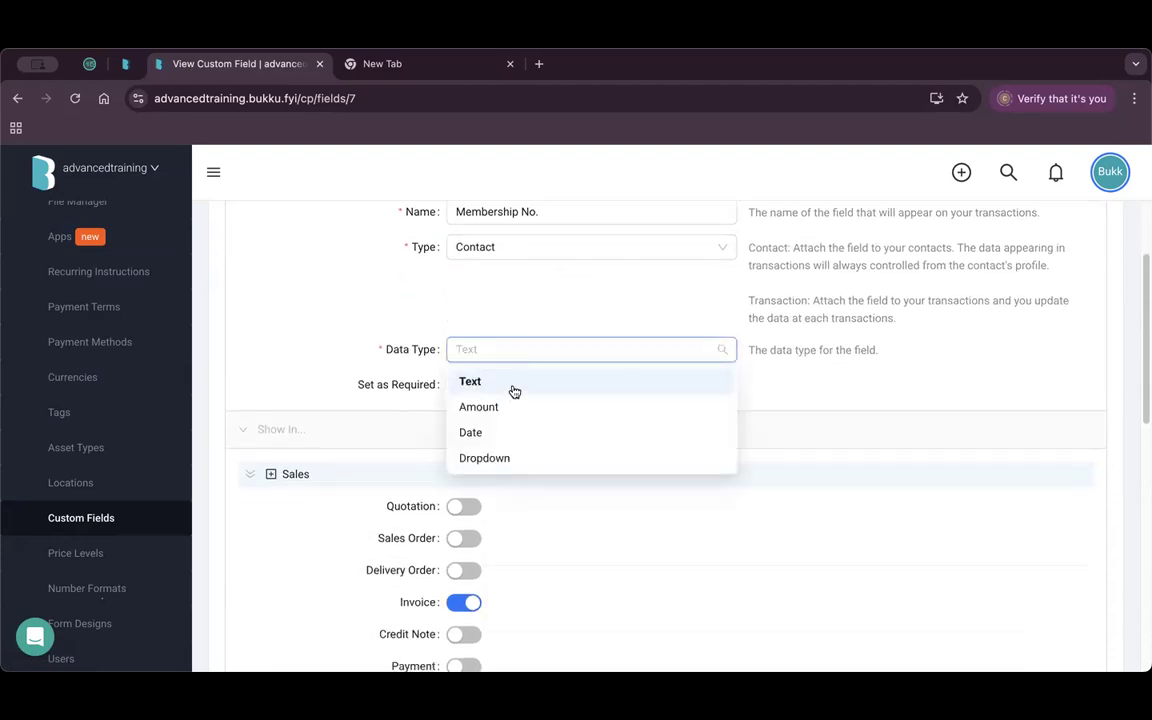
{"action": "left_click", "coordinate": [511, 458]}
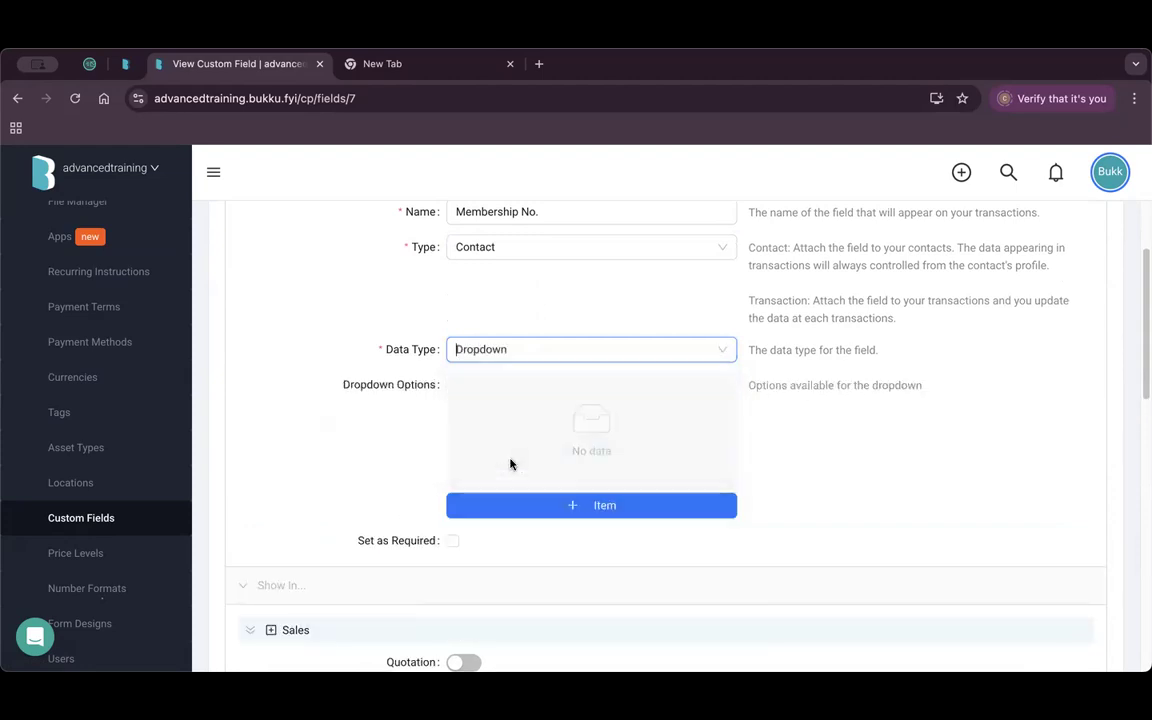
{"action": "left_click", "coordinate": [604, 506]}
{"action": "left_click", "coordinate": [601, 421]}
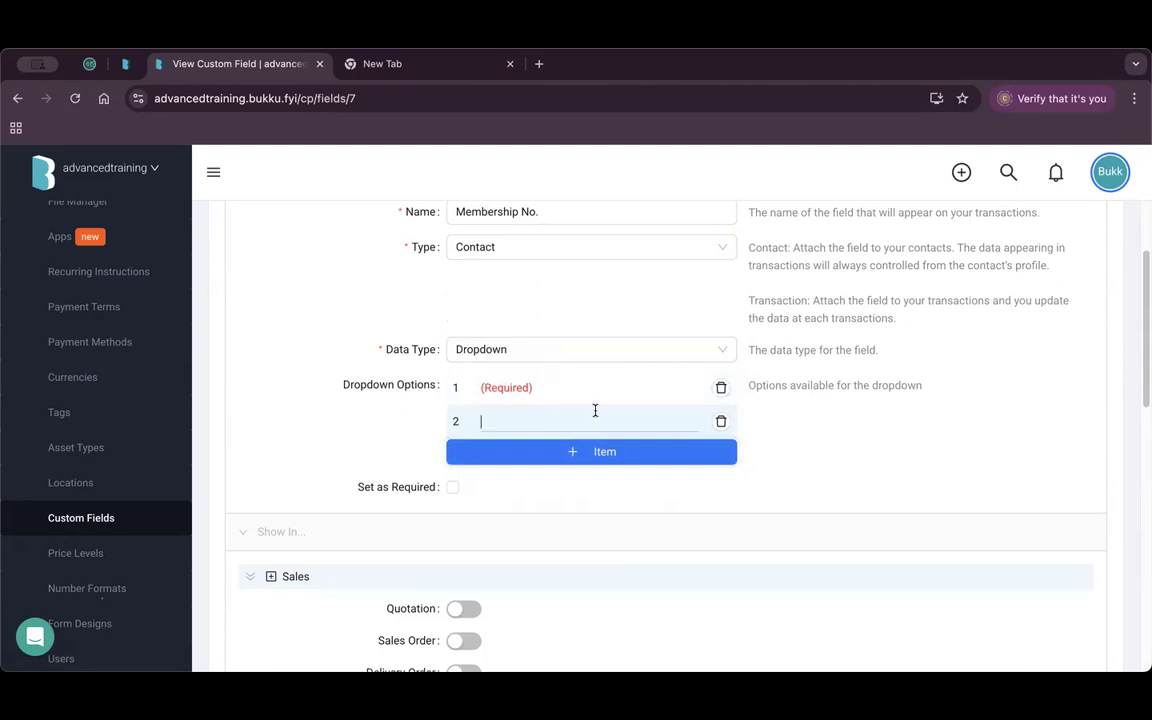
{"action": "left_click", "coordinate": [720, 388]}
{"action": "left_click", "coordinate": [720, 388]}
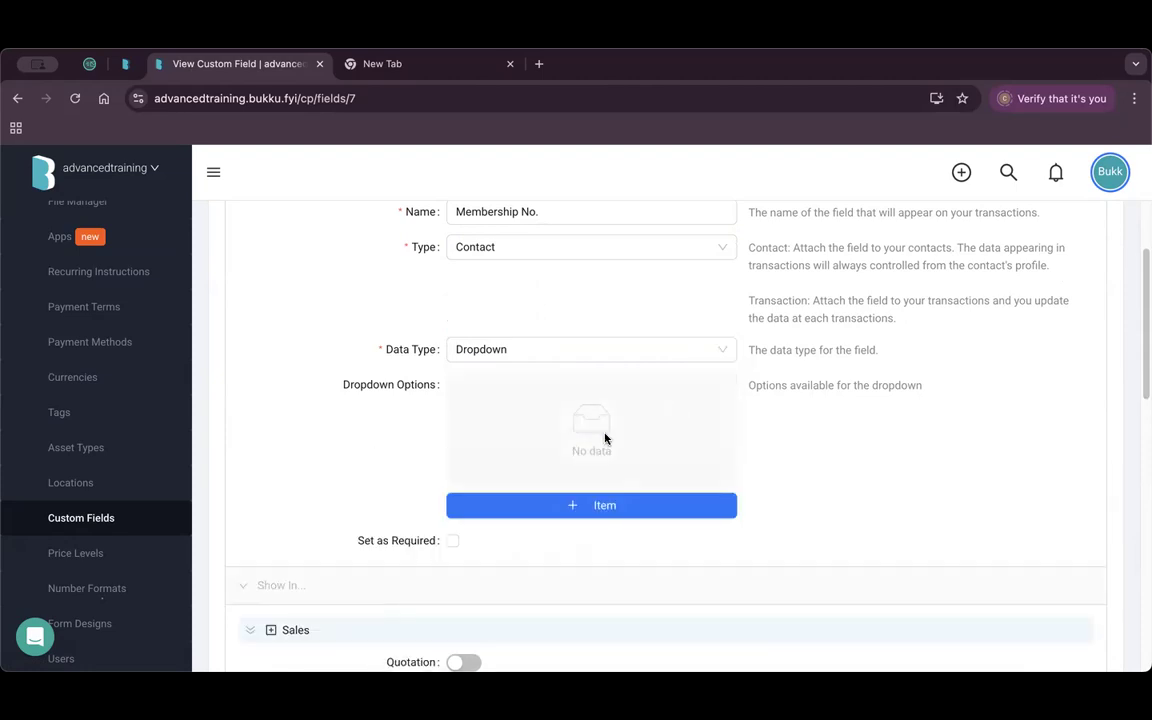
{"action": "scroll", "coordinate": [451, 543], "scroll_direction": "down", "scroll_amount": 5}
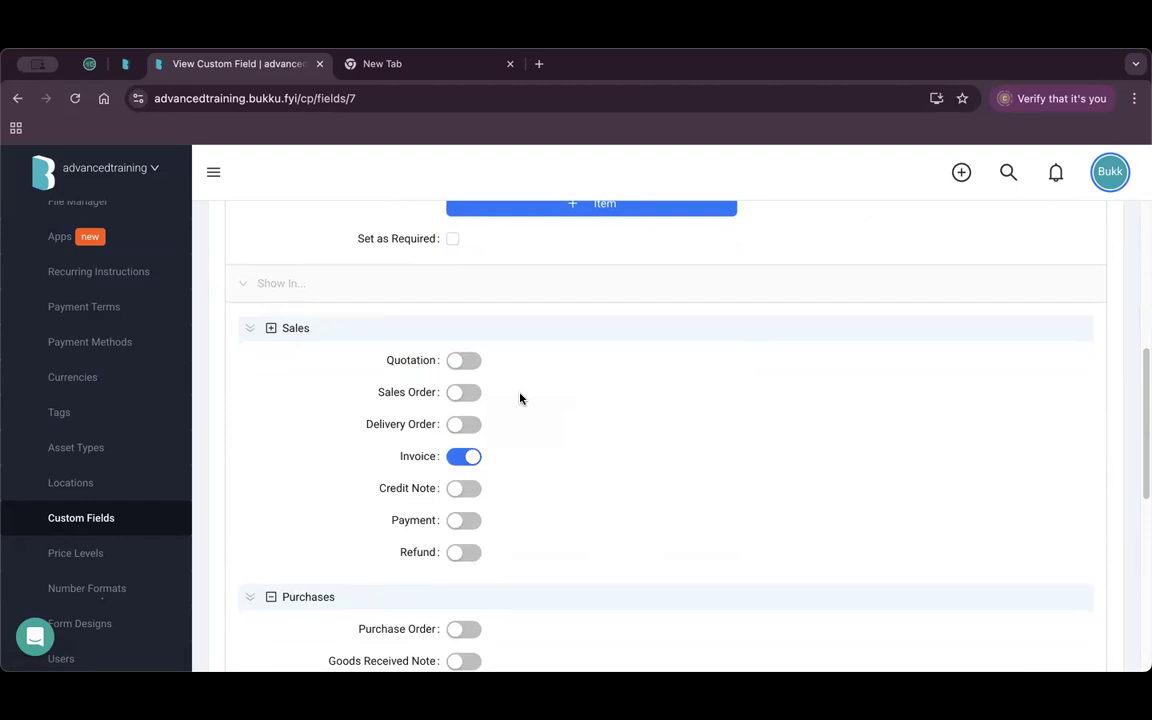
{"action": "scroll", "coordinate": [671, 429], "scroll_direction": "up", "scroll_amount": 7}
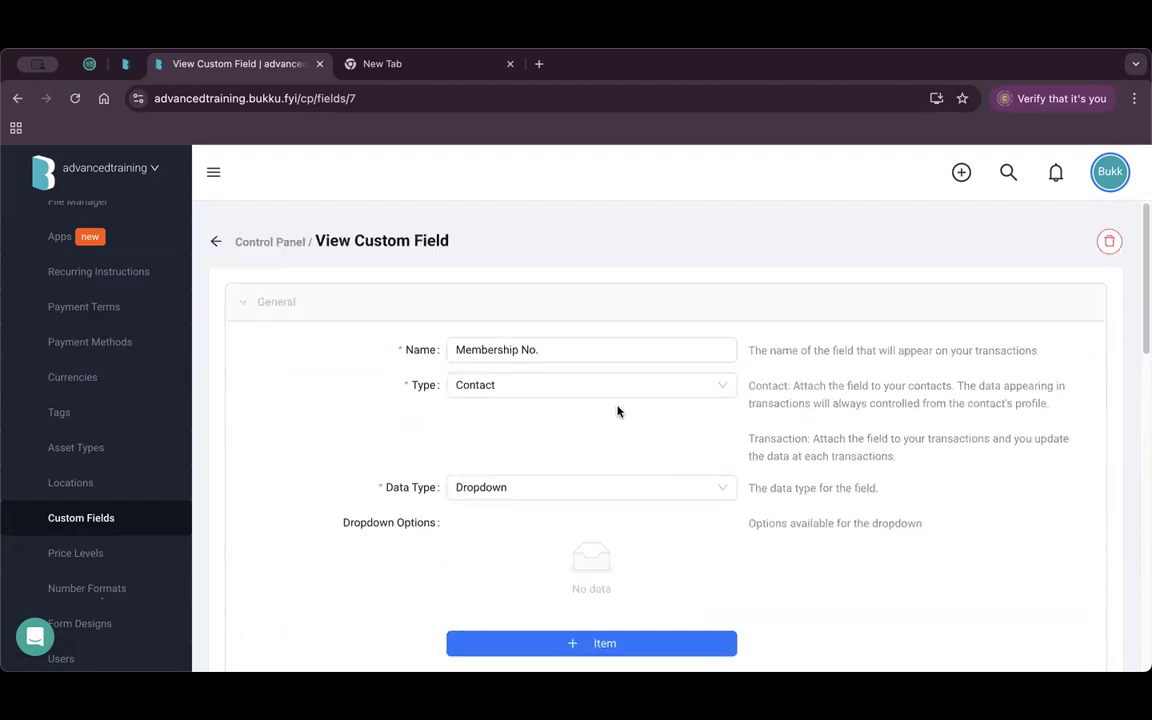
{"action": "scroll", "coordinate": [540, 431], "scroll_direction": "down", "scroll_amount": 5}
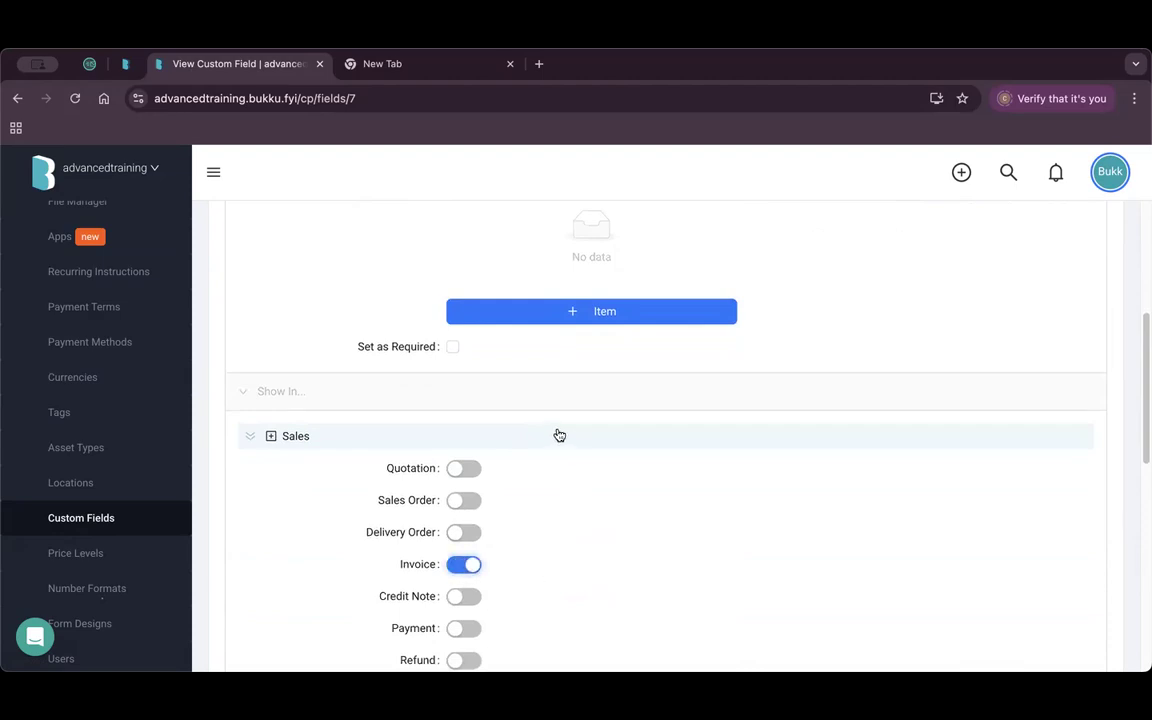
{"action": "left_click", "coordinate": [157, 517]}
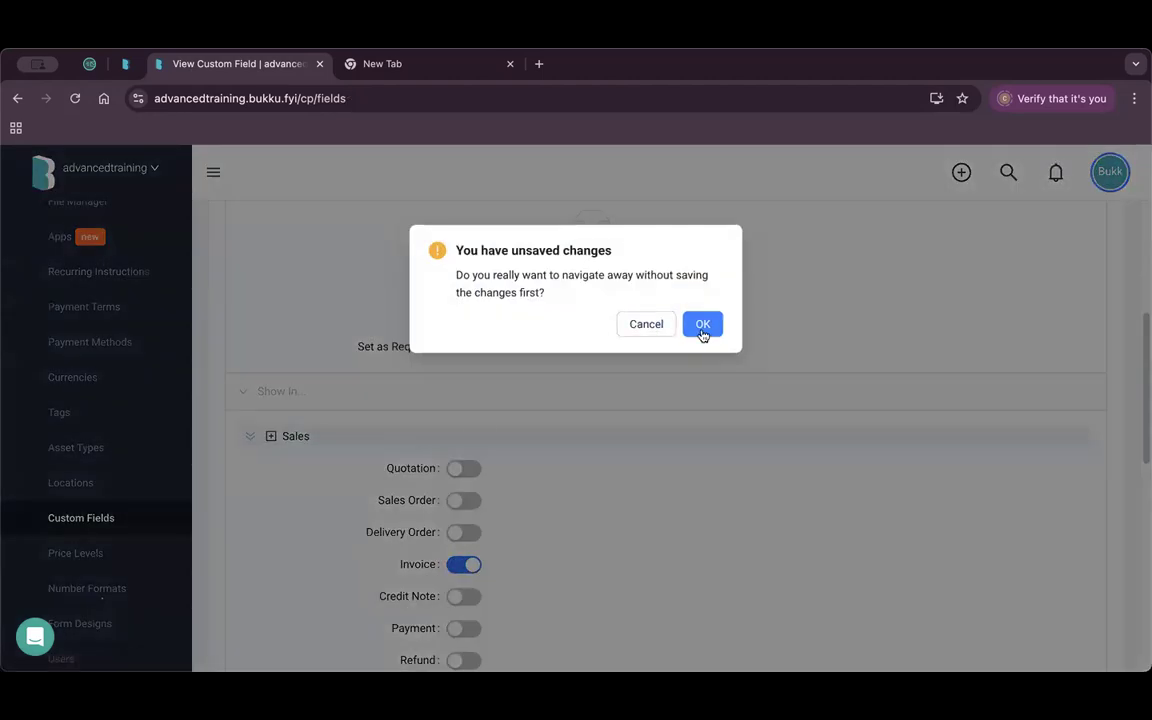
{"action": "left_click", "coordinate": [701, 328]}
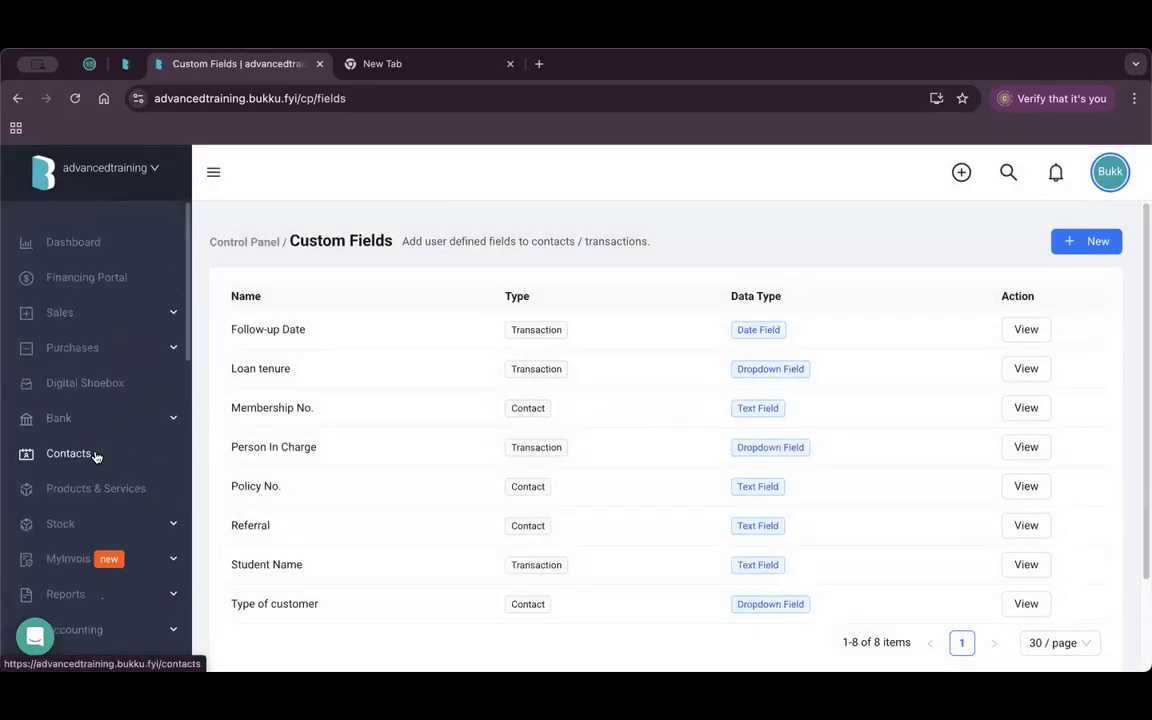
{"action": "right_click", "coordinate": [95, 452]}
In a new Contacts tab, check 1Playground Sdn Bhd's Membership No. and Policy No., then return to Custom Fields.
{"action": "left_click", "coordinate": [165, 461]}
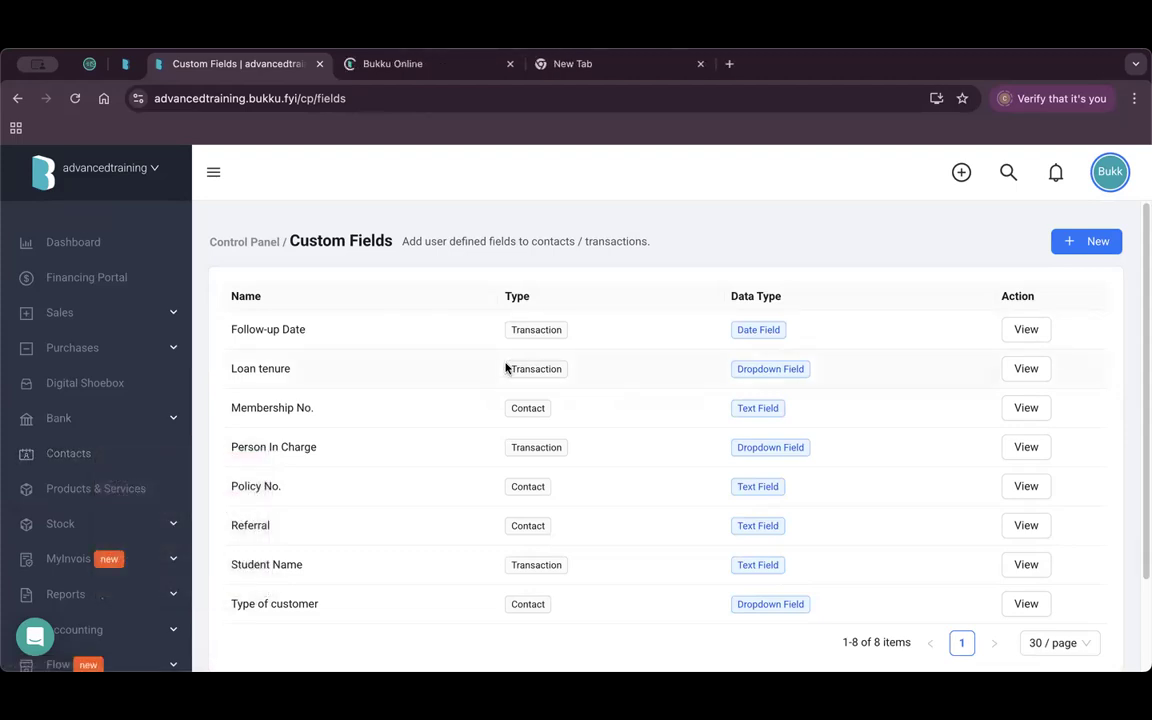
{"action": "left_click", "coordinate": [444, 64]}
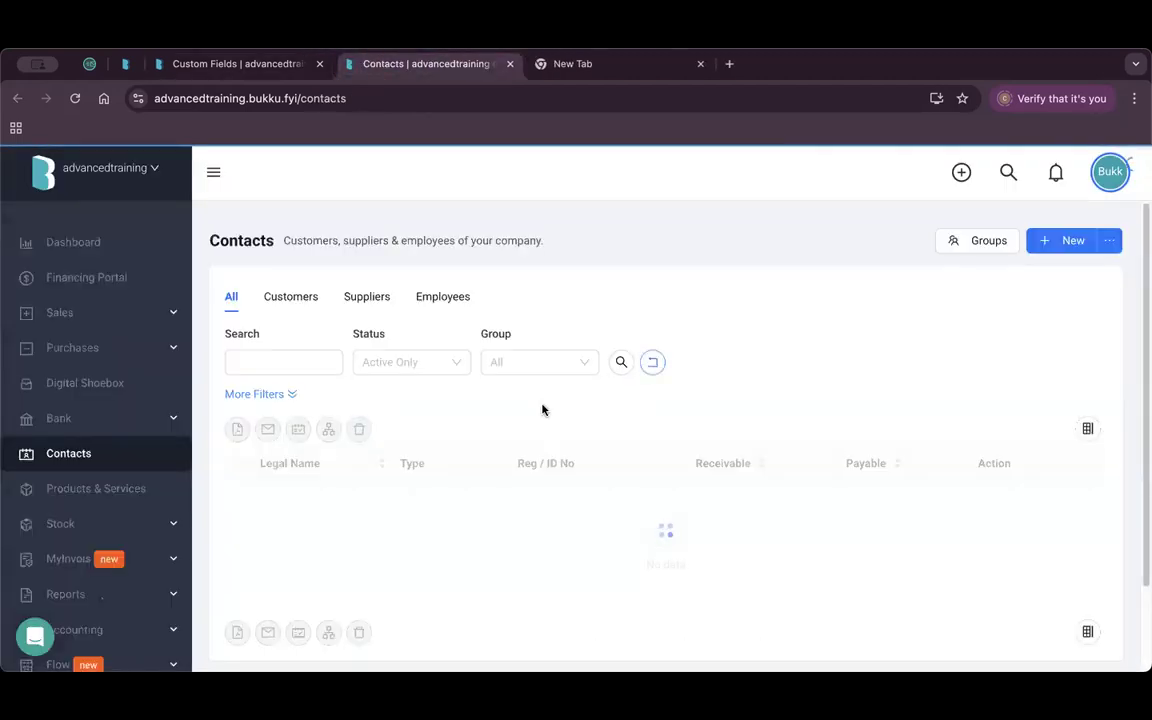
{"action": "left_click", "coordinate": [1069, 500]}
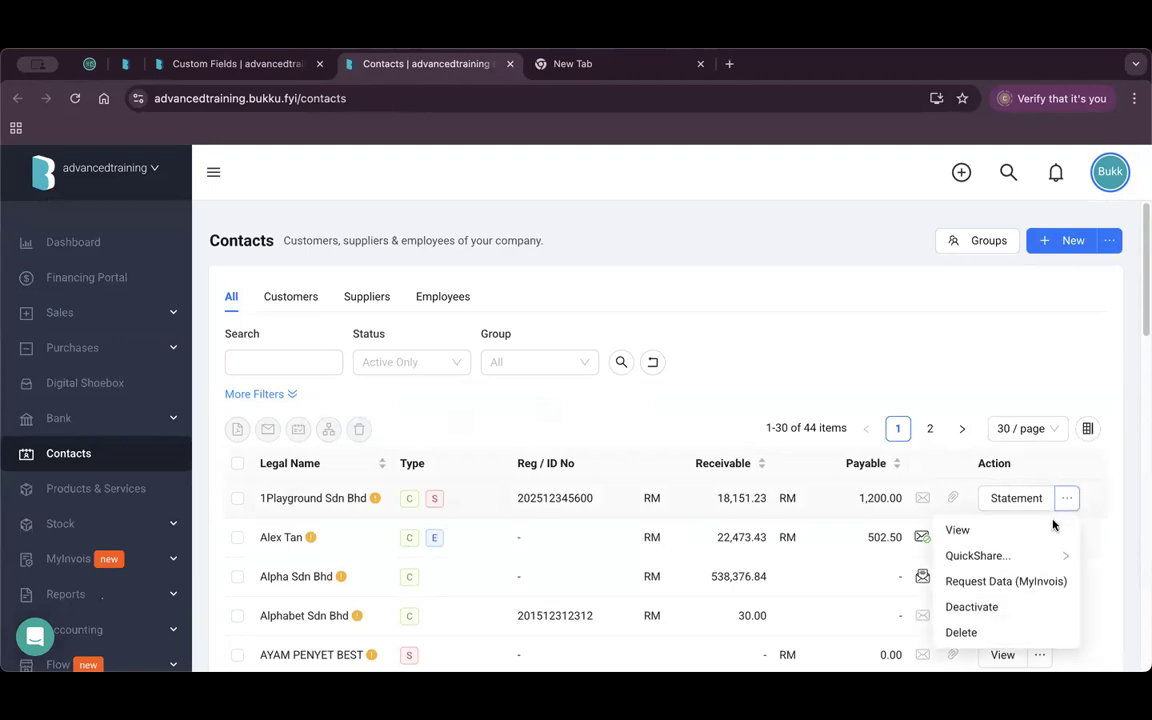
{"action": "left_click", "coordinate": [962, 530]}
{"action": "scroll", "coordinate": [620, 455], "scroll_direction": "down", "scroll_amount": 15}
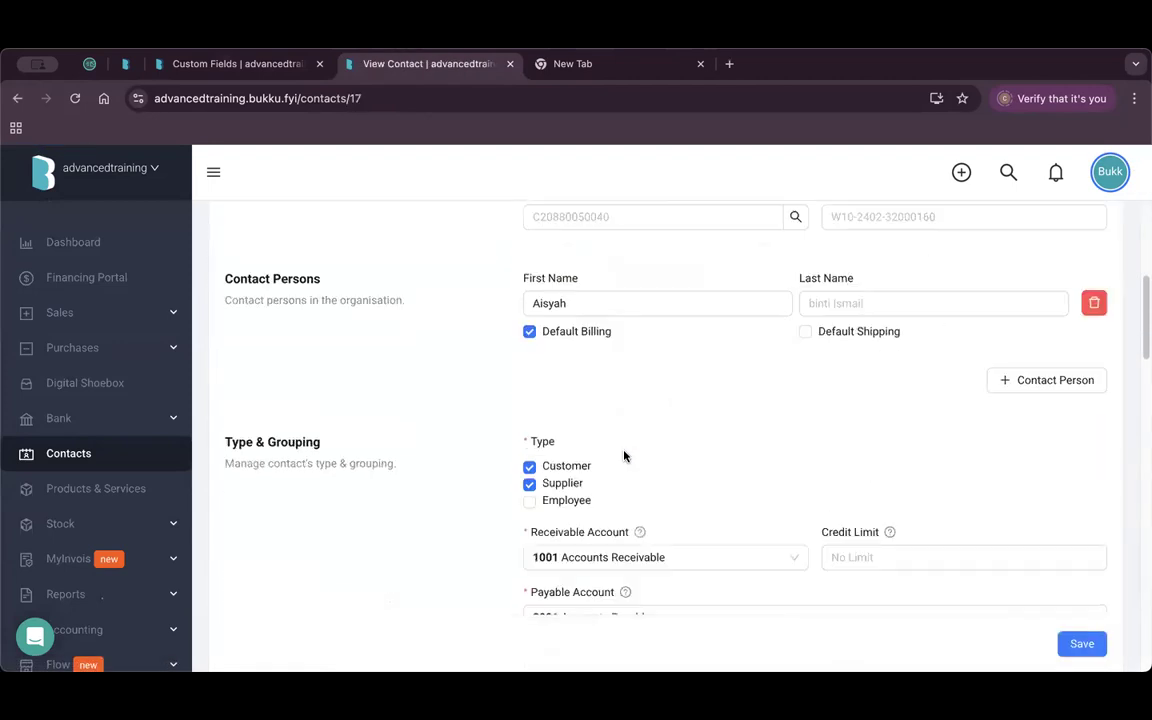
{"action": "scroll", "coordinate": [626, 450], "scroll_direction": "down", "scroll_amount": 5}
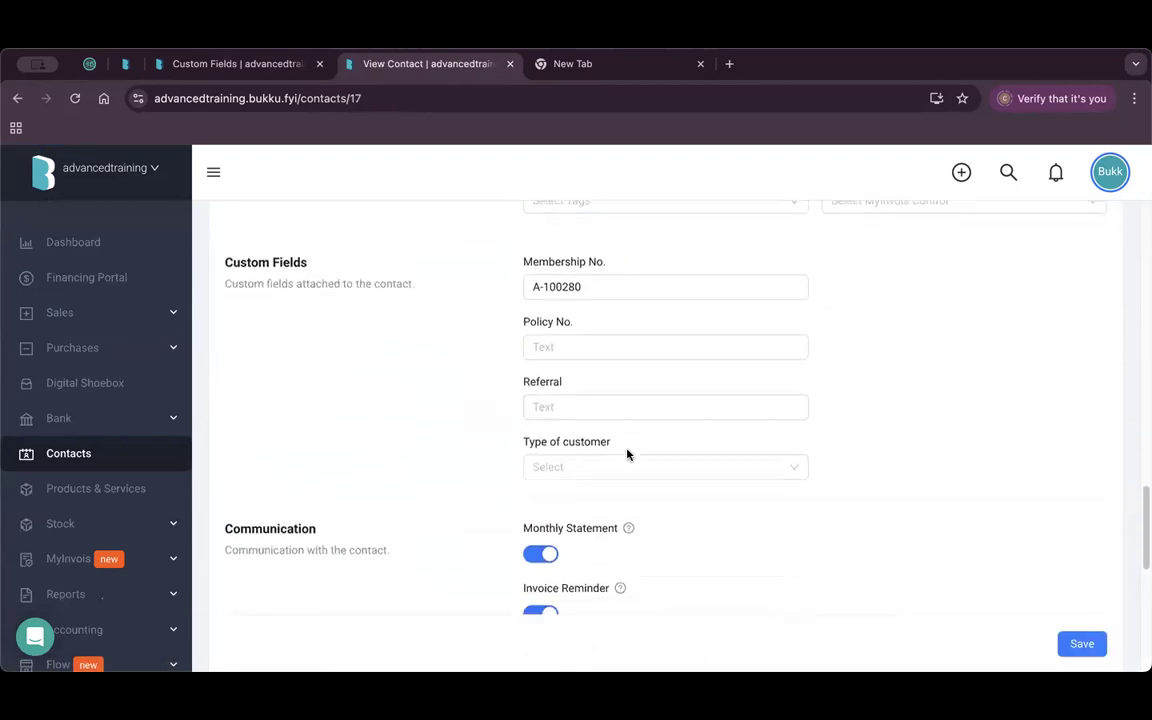
{"action": "left_click_drag", "start_coordinate": [524, 272], "coordinate": [600, 272]}
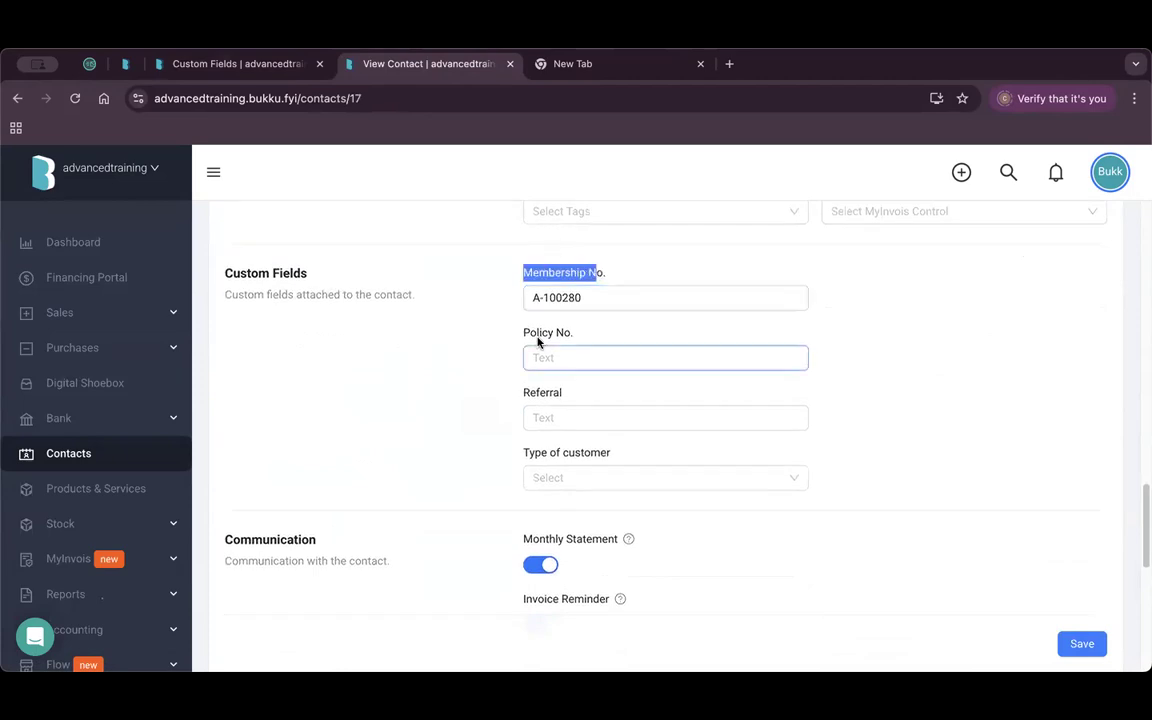
{"action": "left_click_drag", "start_coordinate": [537, 333], "coordinate": [571, 333]}
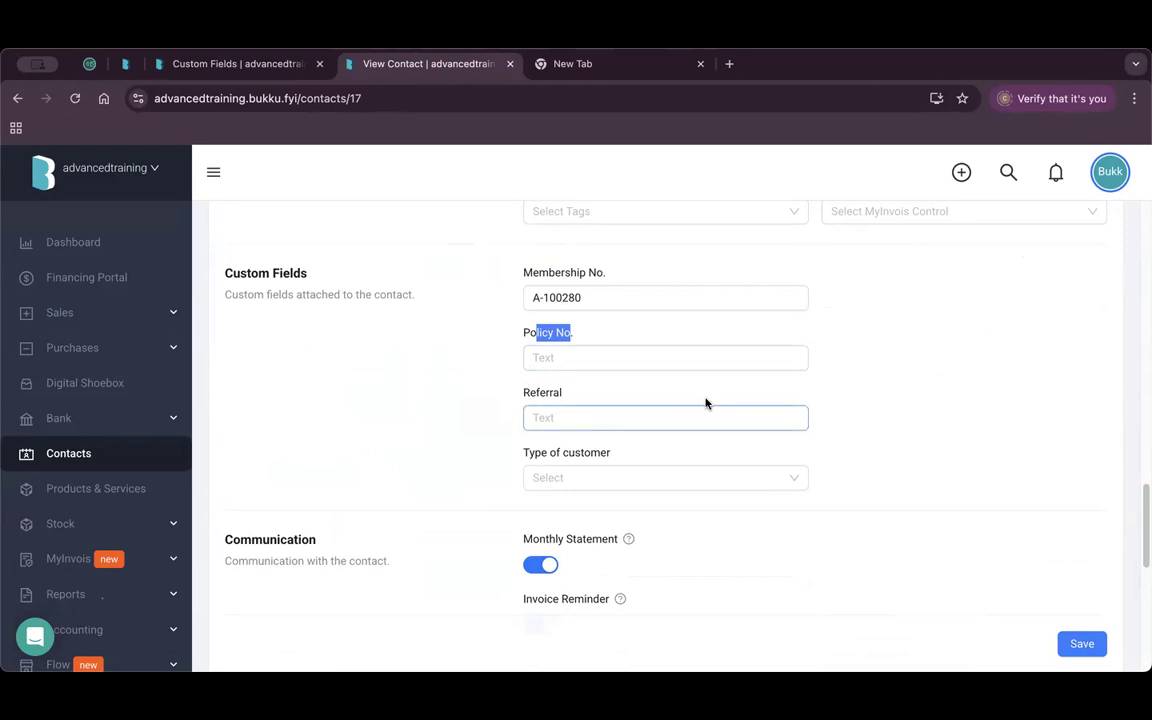
{"action": "left_click", "coordinate": [272, 64]}
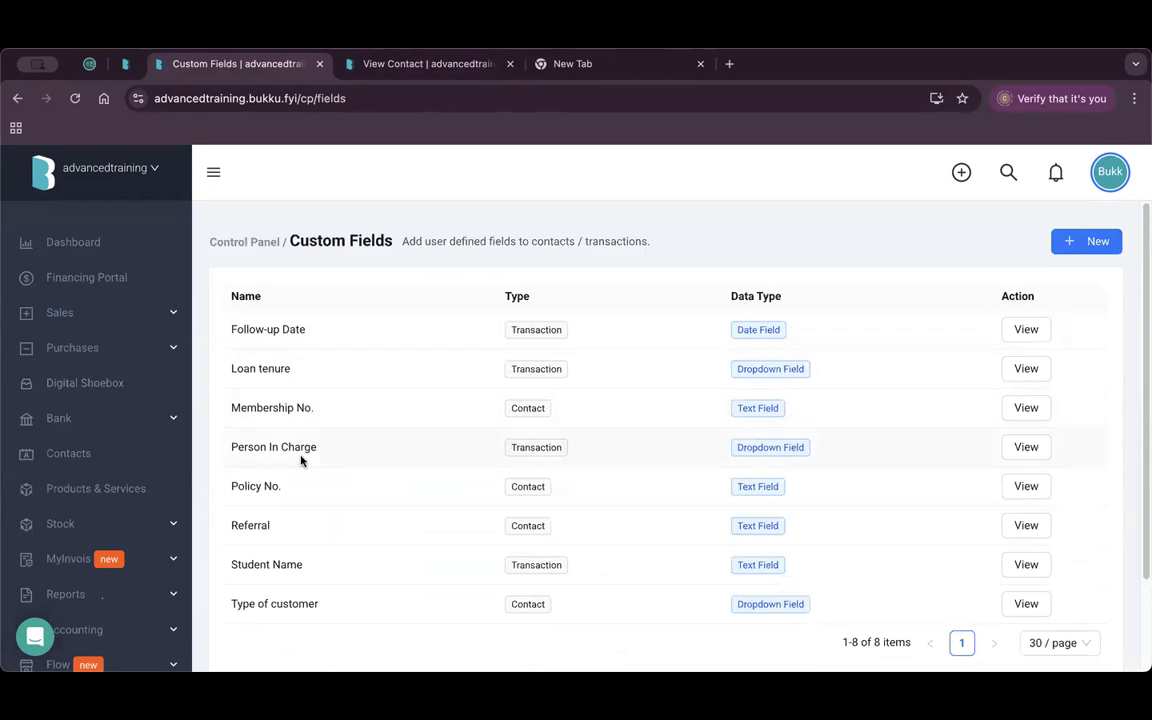
Review the Person In Charge field's details, keeping Dropdown as its data type.
{"action": "left_click_drag", "start_coordinate": [237, 447], "coordinate": [319, 447]}
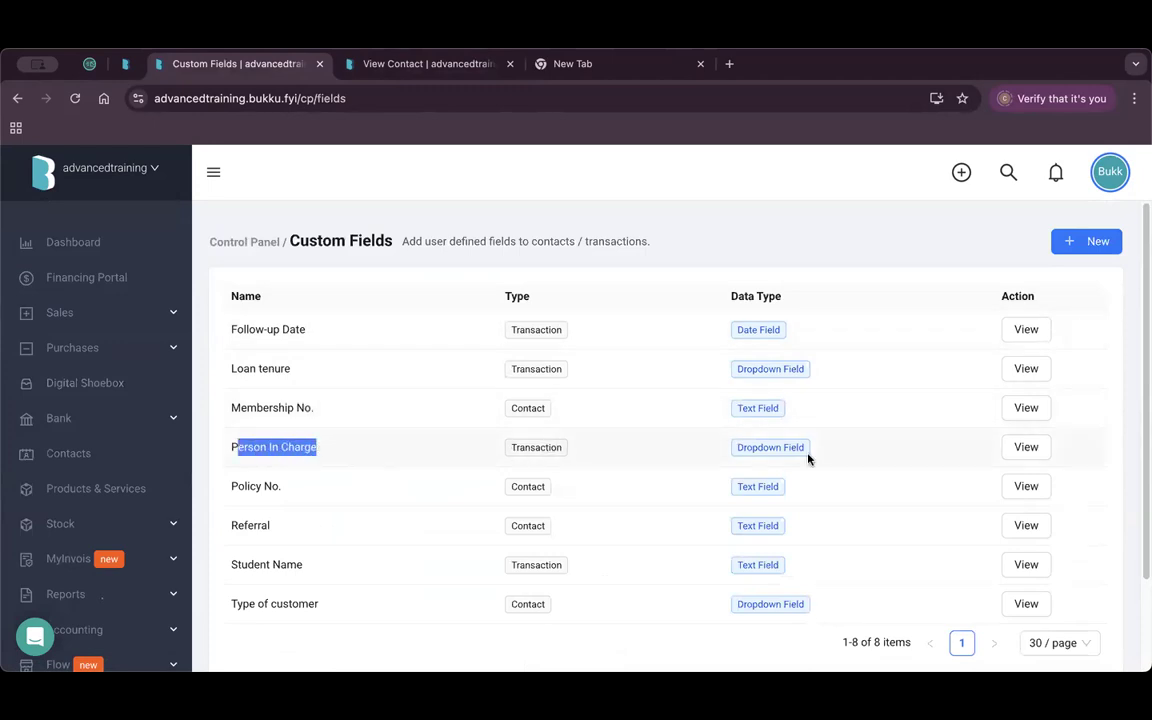
{"action": "left_click", "coordinate": [1036, 447]}
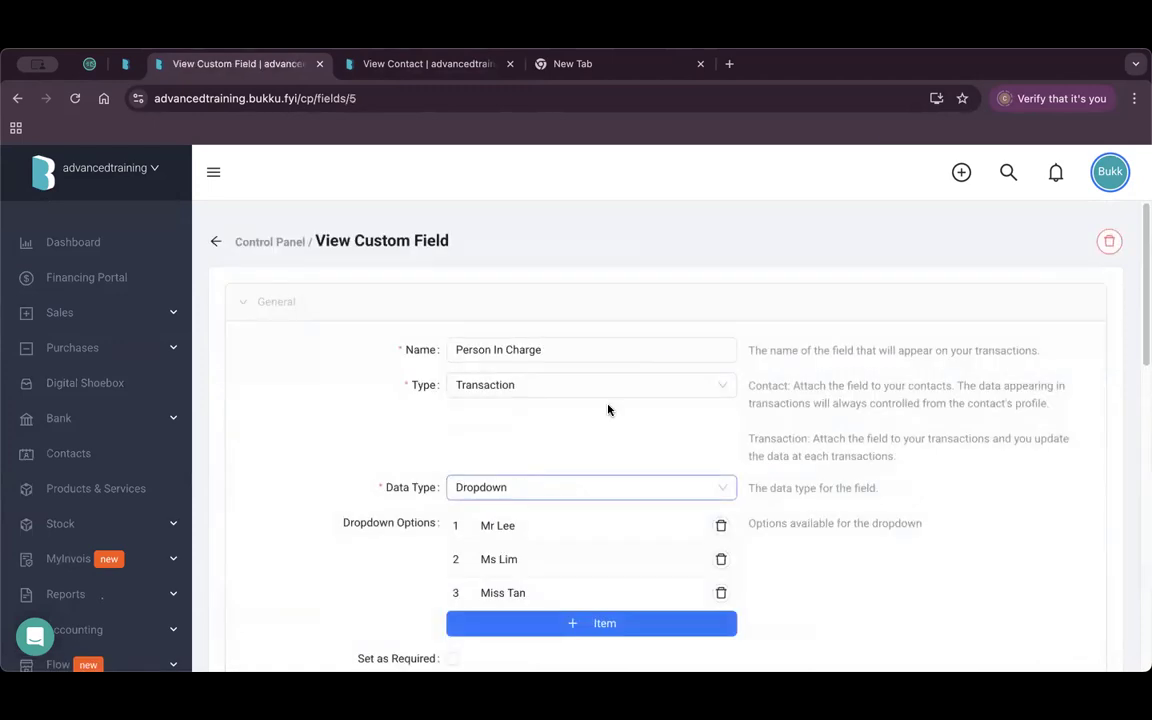
{"action": "scroll", "coordinate": [608, 410], "scroll_direction": "down", "scroll_amount": 2}
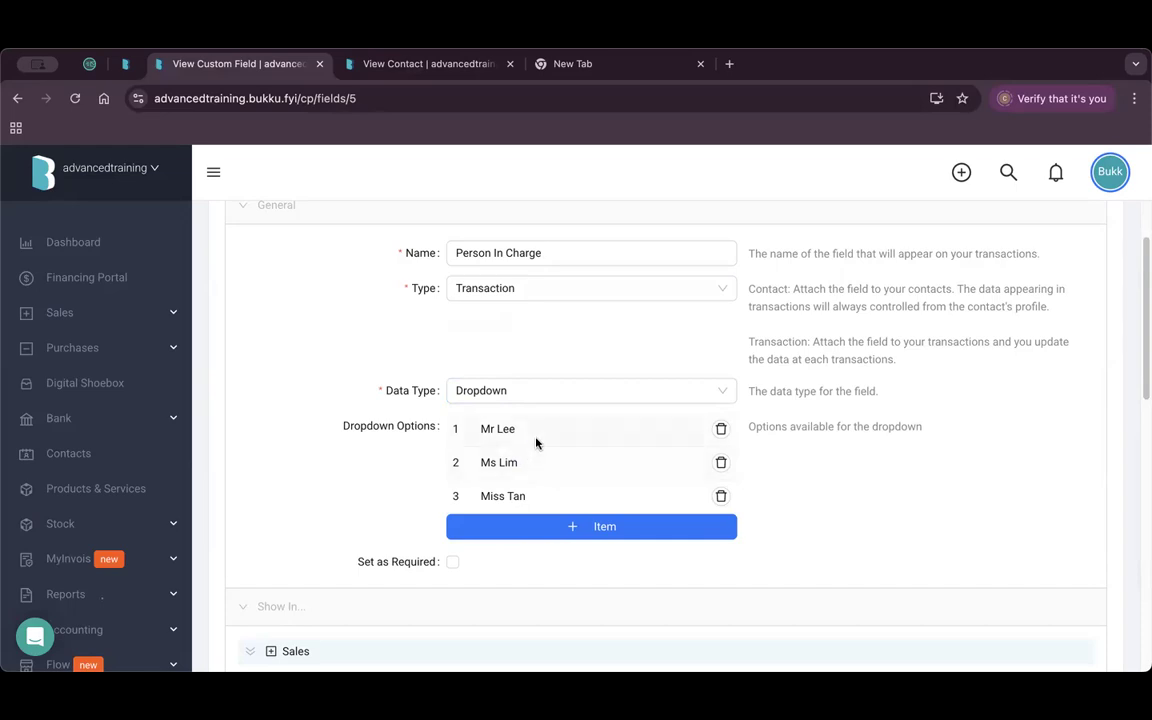
{"action": "left_click", "coordinate": [535, 392]}
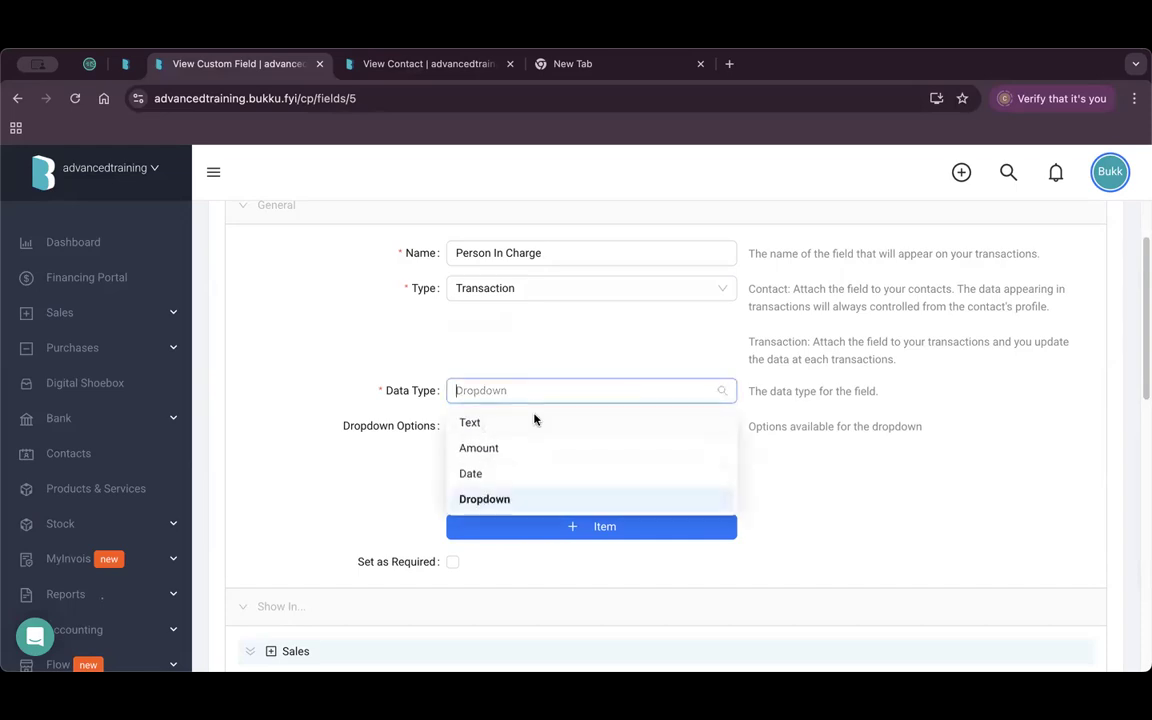
{"action": "left_click", "coordinate": [488, 500]}
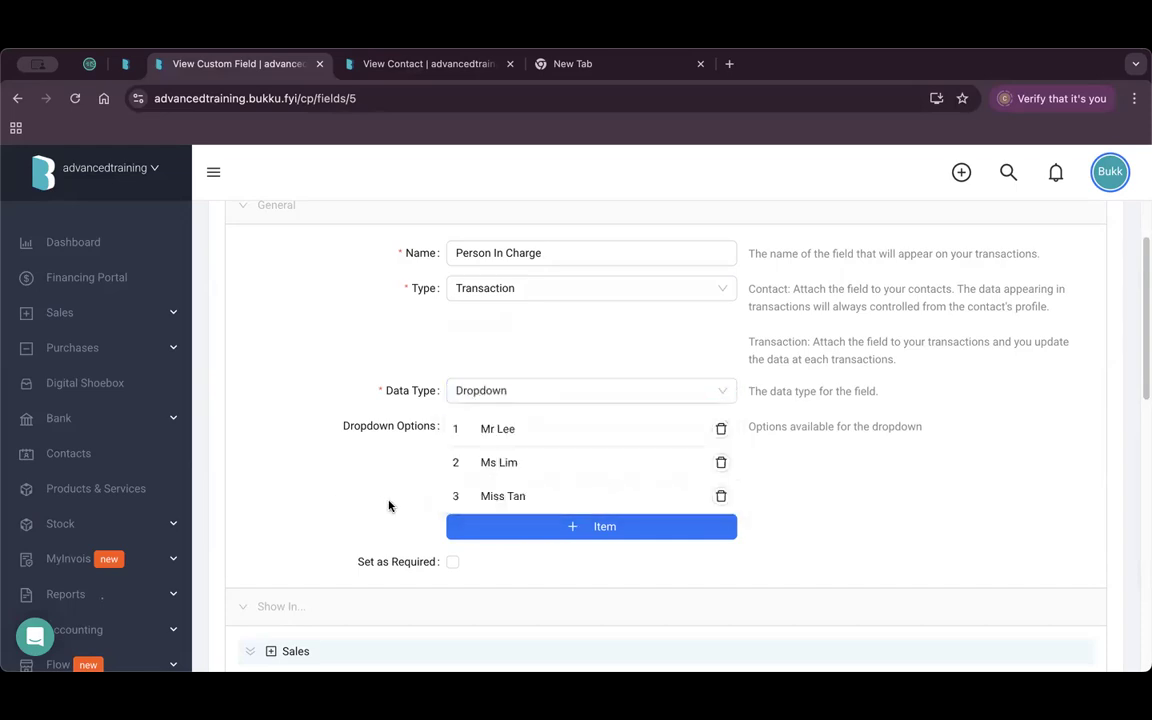
{"action": "scroll", "coordinate": [388, 504], "scroll_direction": "down", "scroll_amount": 3}
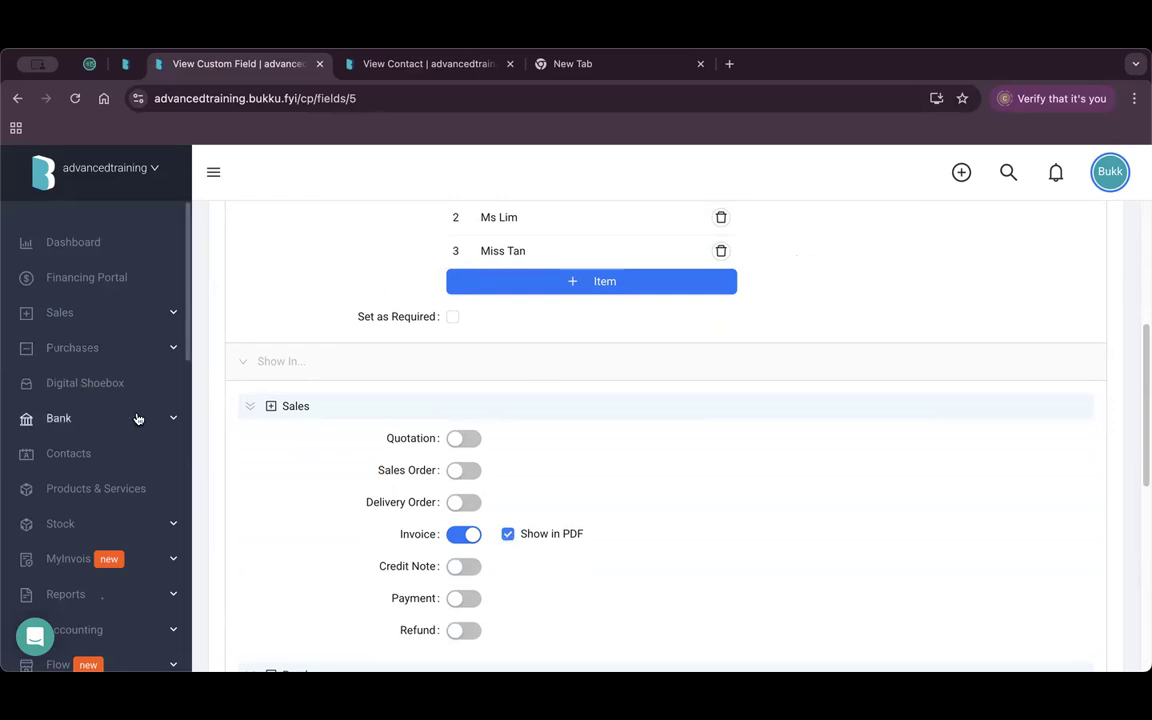
Go to the Sales Invoices list and open its customer filter.
{"action": "left_click", "coordinate": [108, 318]}
{"action": "left_click", "coordinate": [95, 452]}
{"action": "left_click", "coordinate": [556, 363]}
Filter invoices to 1Playground Sdn Bhd and open IV-10640.
{"action": "left_click", "coordinate": [598, 420]}
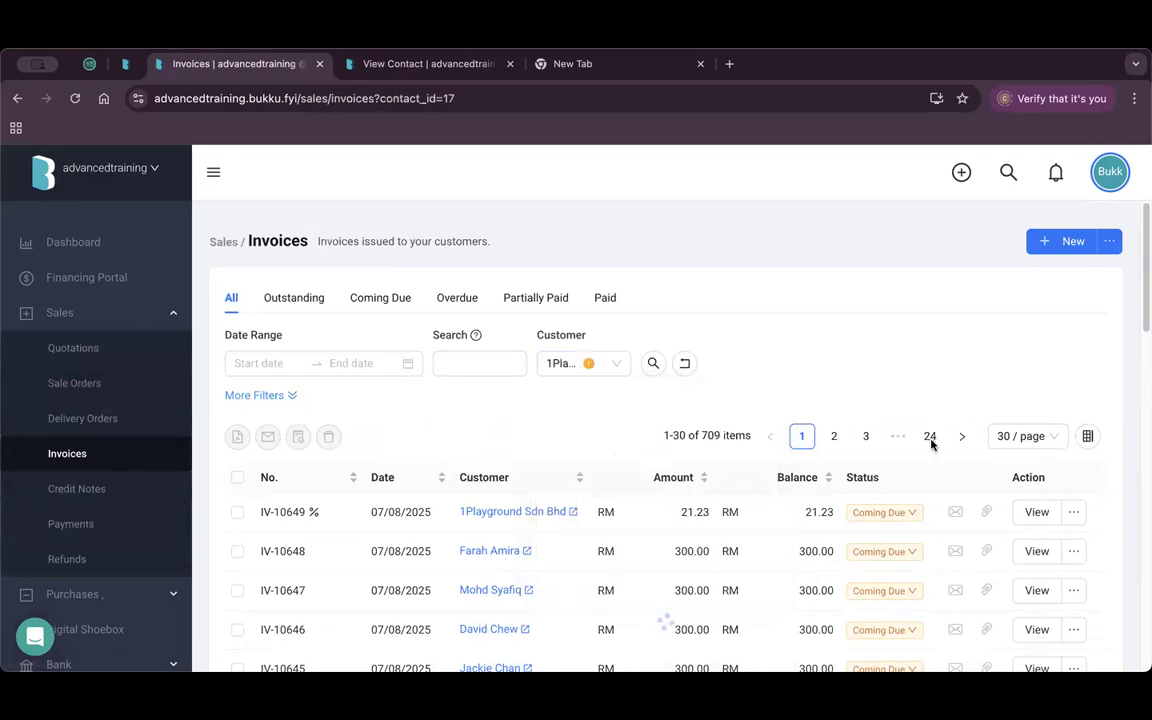
{"action": "scroll", "coordinate": [922, 438], "scroll_direction": "down", "scroll_amount": 4}
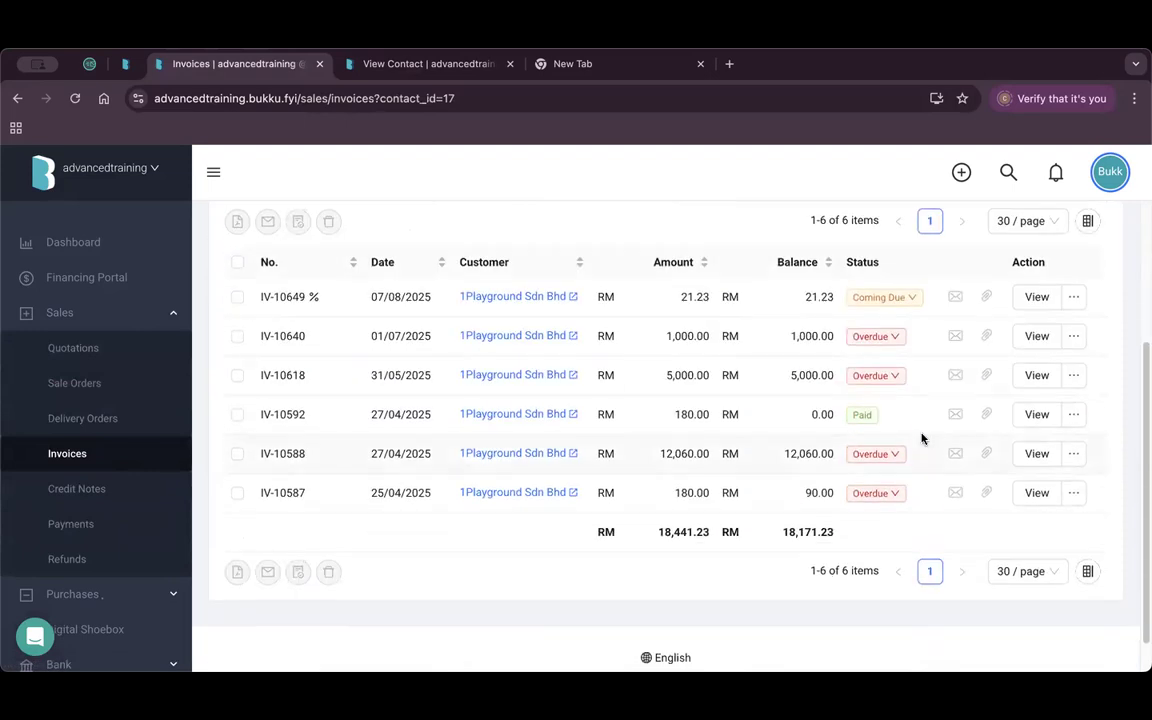
{"action": "left_click", "coordinate": [1036, 336]}
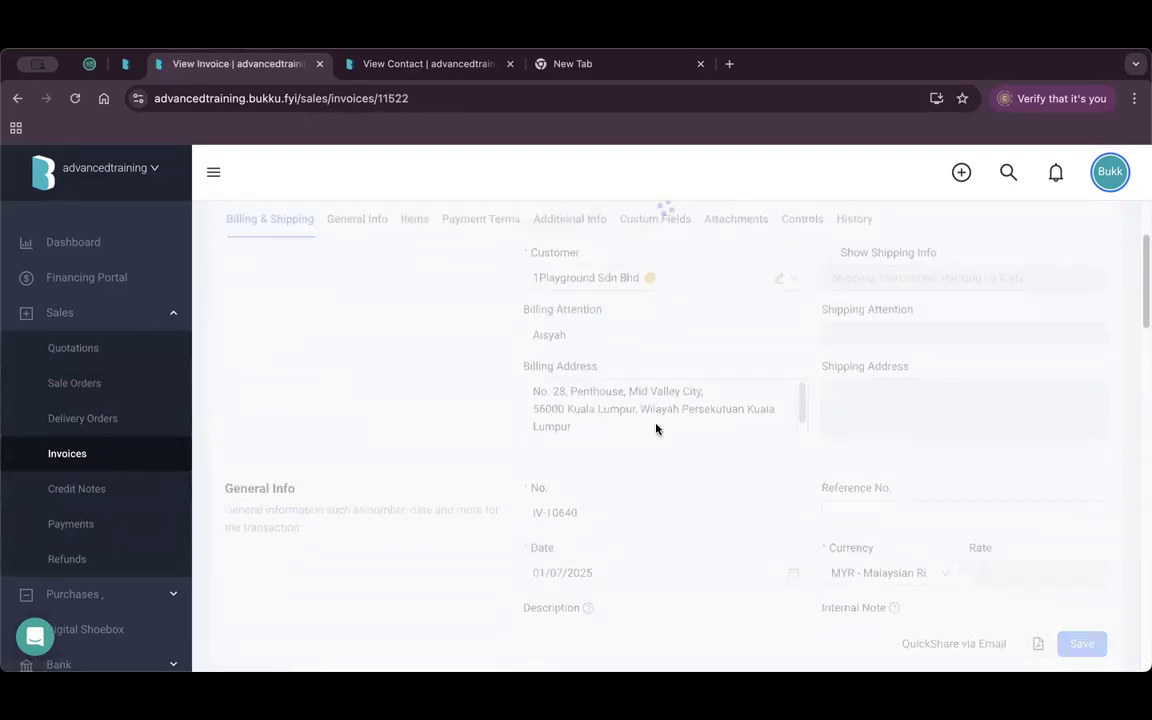
Check the invoice's custom fields: Follow-up Date 31/07/2025, Person In Charge and Student Name.
{"action": "scroll", "coordinate": [661, 457], "scroll_direction": "down", "scroll_amount": 15}
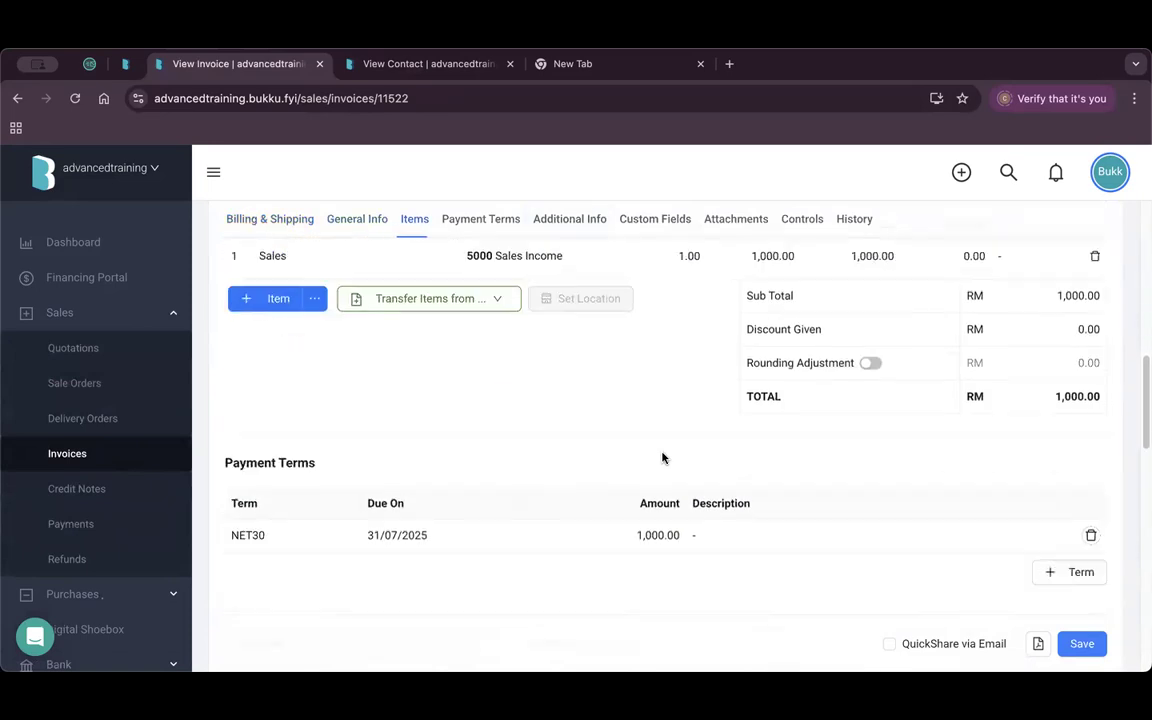
{"action": "scroll", "coordinate": [661, 457], "scroll_direction": "up", "scroll_amount": 1}
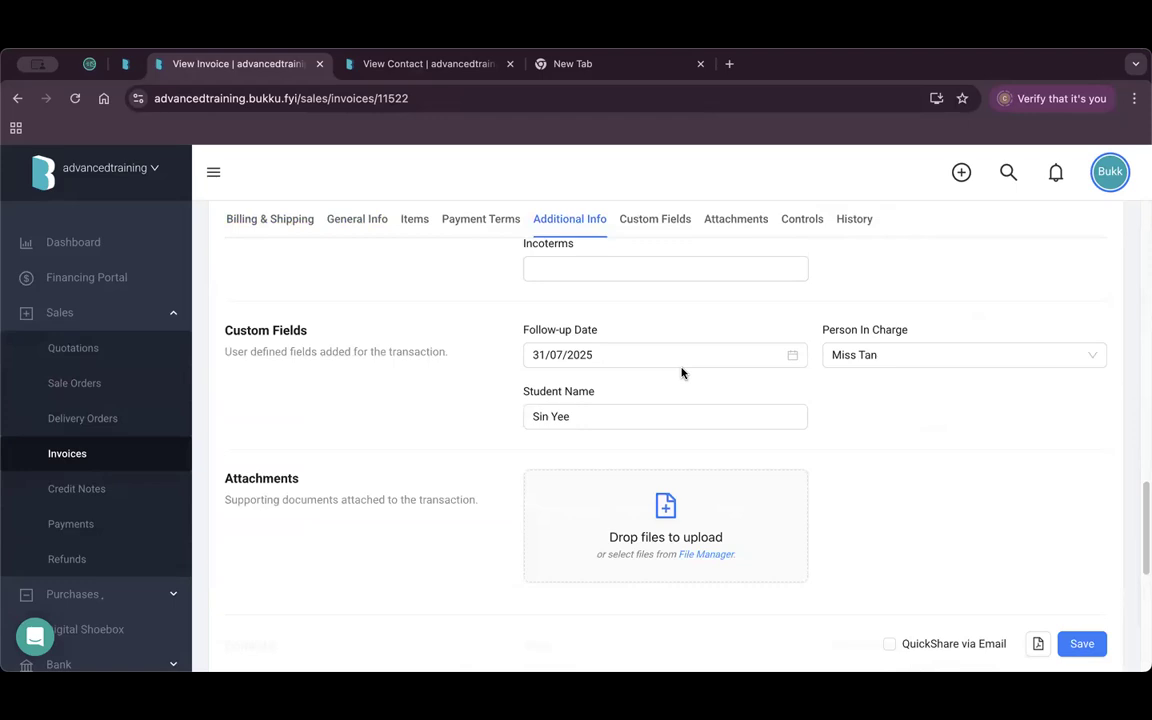
{"action": "left_click", "coordinate": [640, 356]}
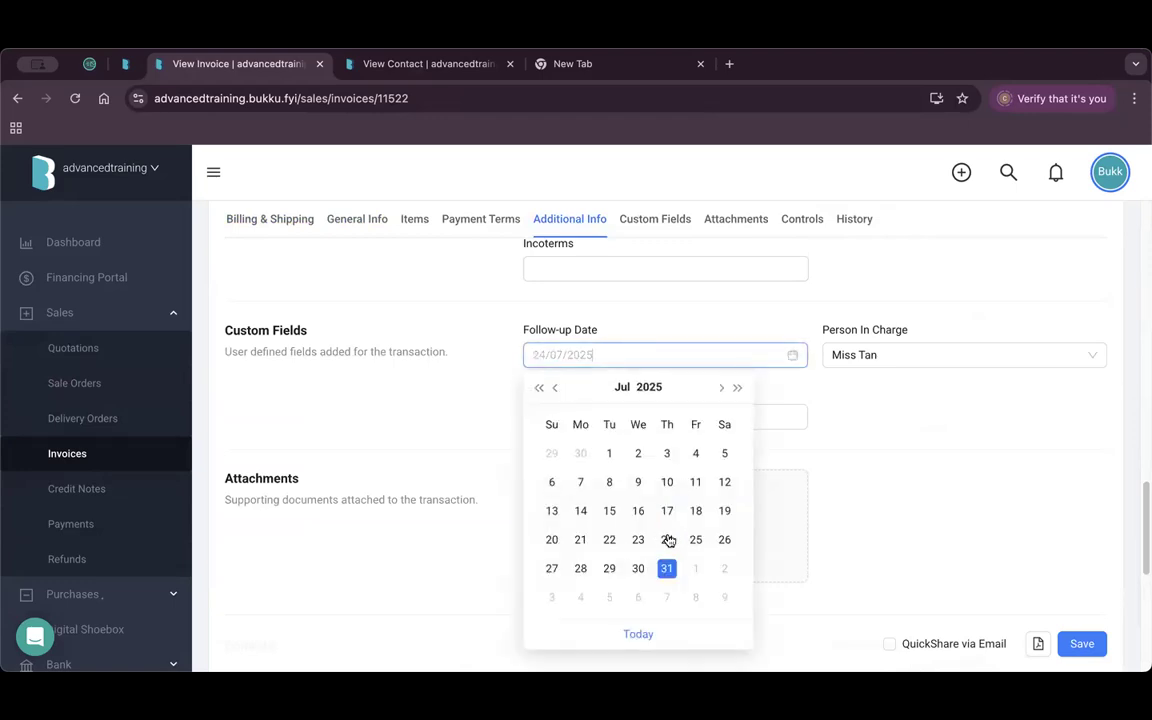
{"action": "left_click", "coordinate": [432, 400]}
{"action": "left_click", "coordinate": [957, 358]}
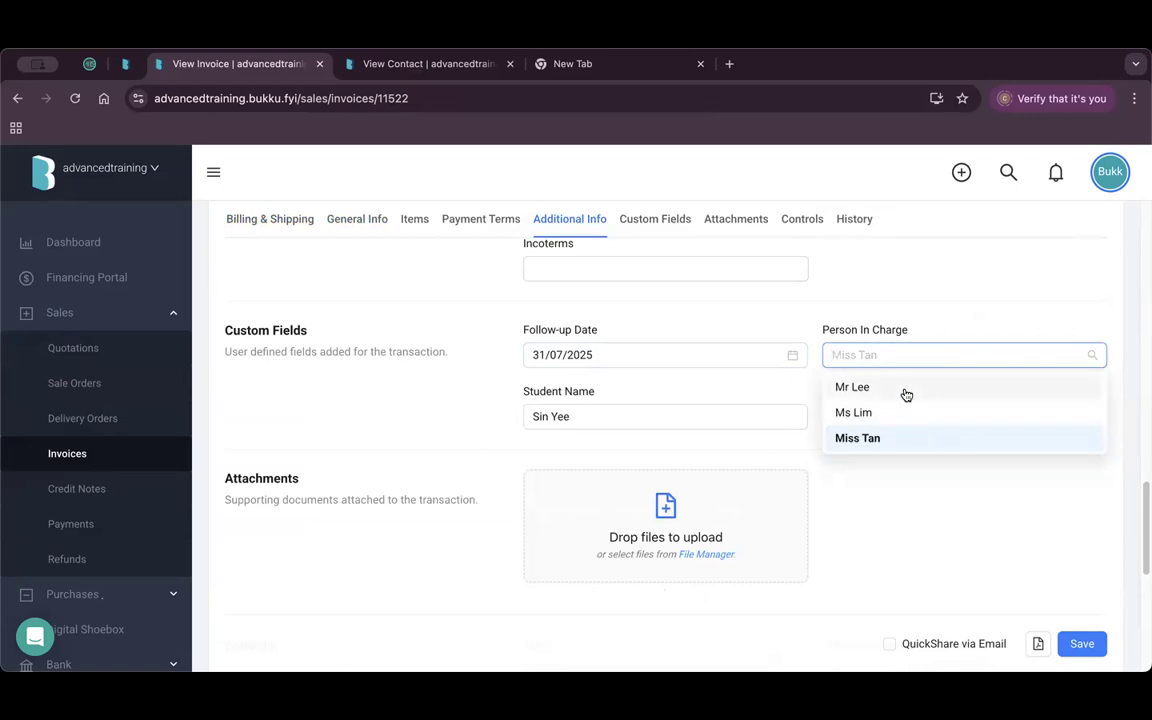
{"action": "left_click", "coordinate": [586, 419]}
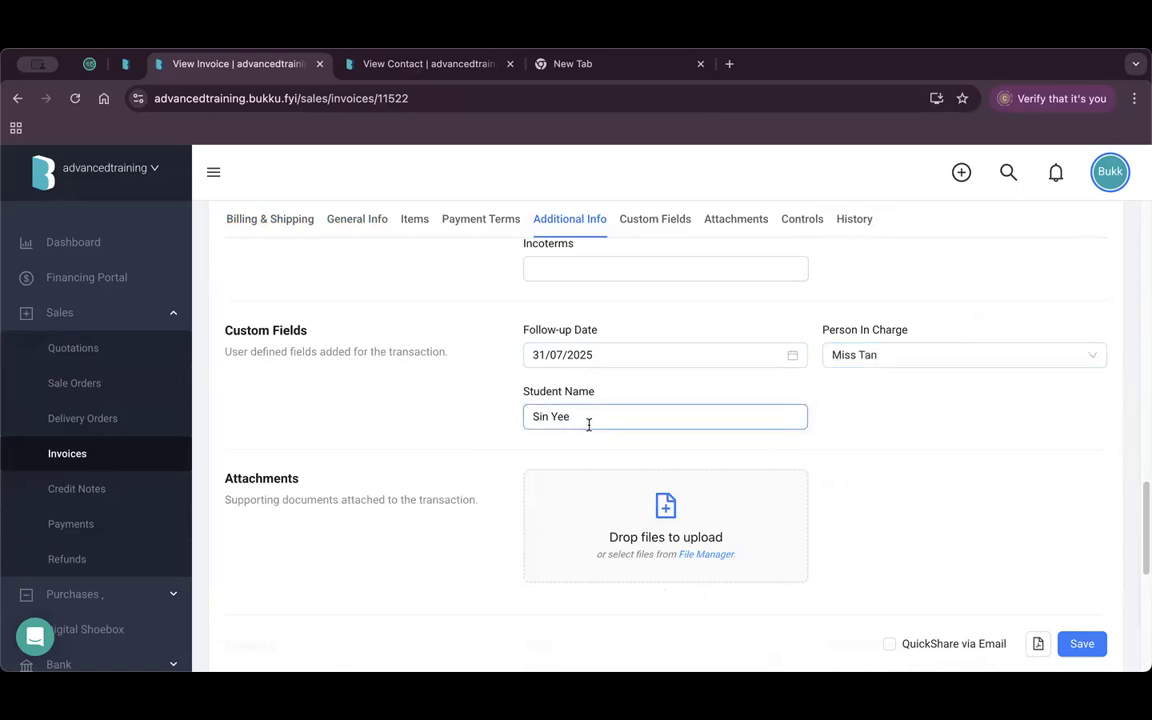
{"action": "triple_click", "coordinate": [609, 421]}
{"action": "left_click", "coordinate": [552, 416]}
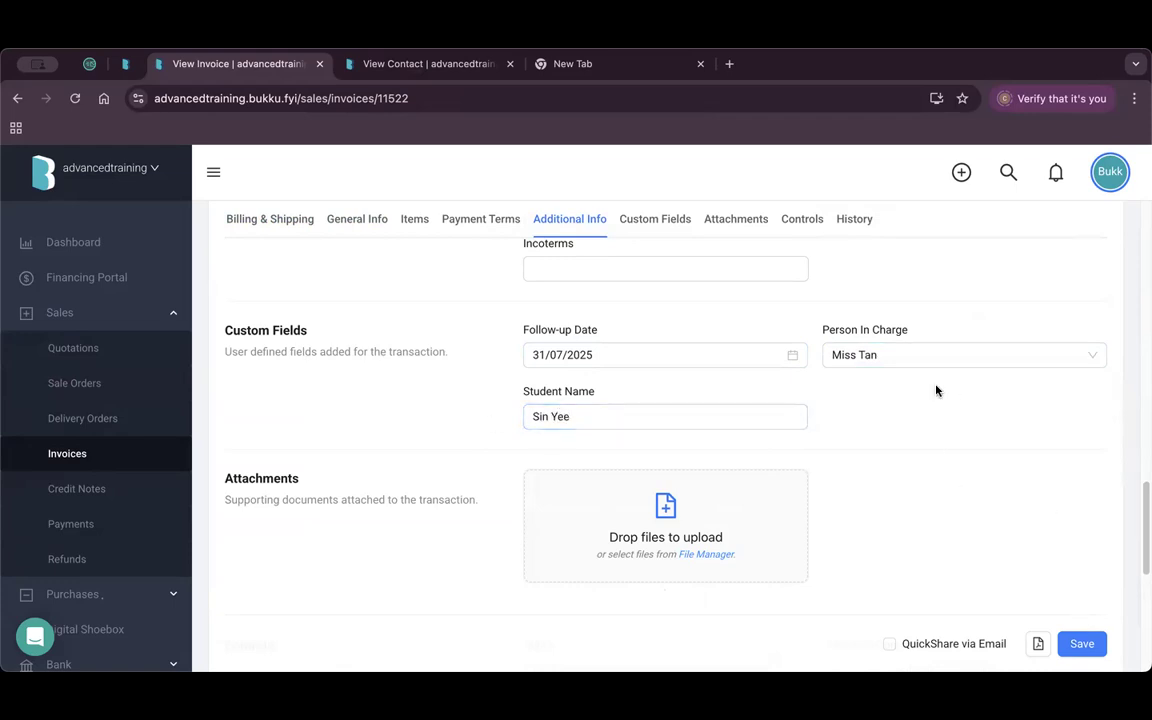
{"action": "scroll", "coordinate": [936, 390], "scroll_direction": "up", "scroll_amount": 6}
{"action": "scroll", "coordinate": [936, 390], "scroll_direction": "up", "scroll_amount": 5}
Open invoice IV-10640's shareable PDF from the QuickShare link options.
{"action": "left_click", "coordinate": [933, 262]}
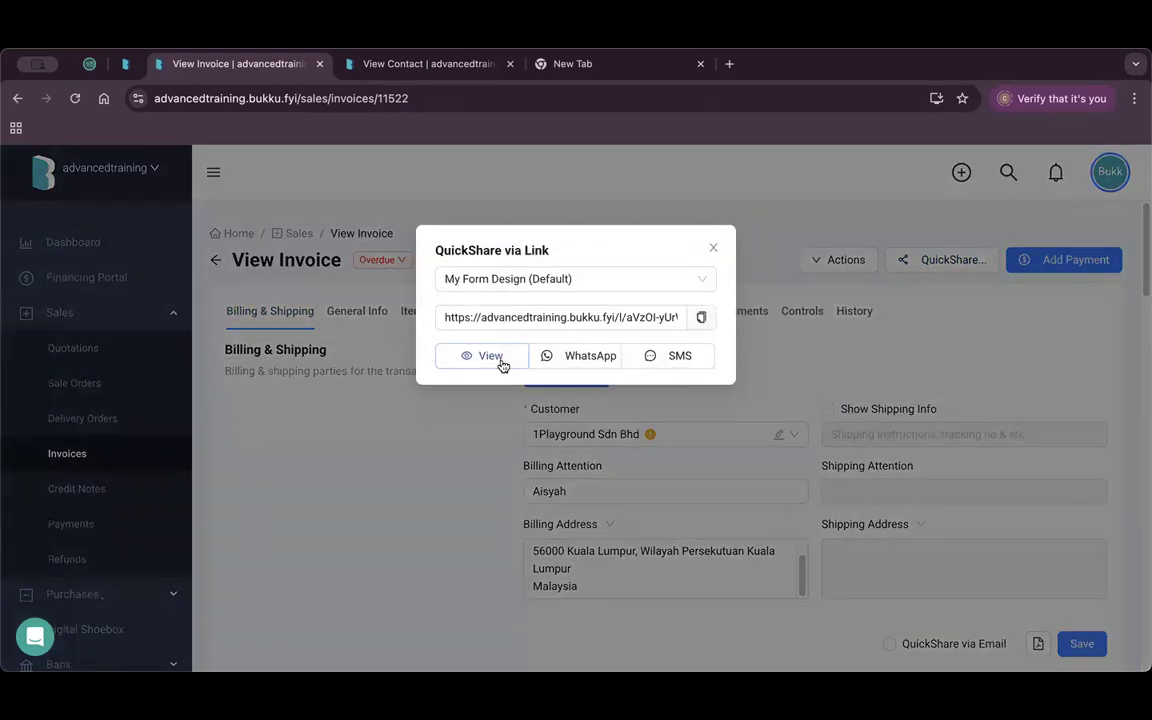
{"action": "left_click", "coordinate": [500, 362]}
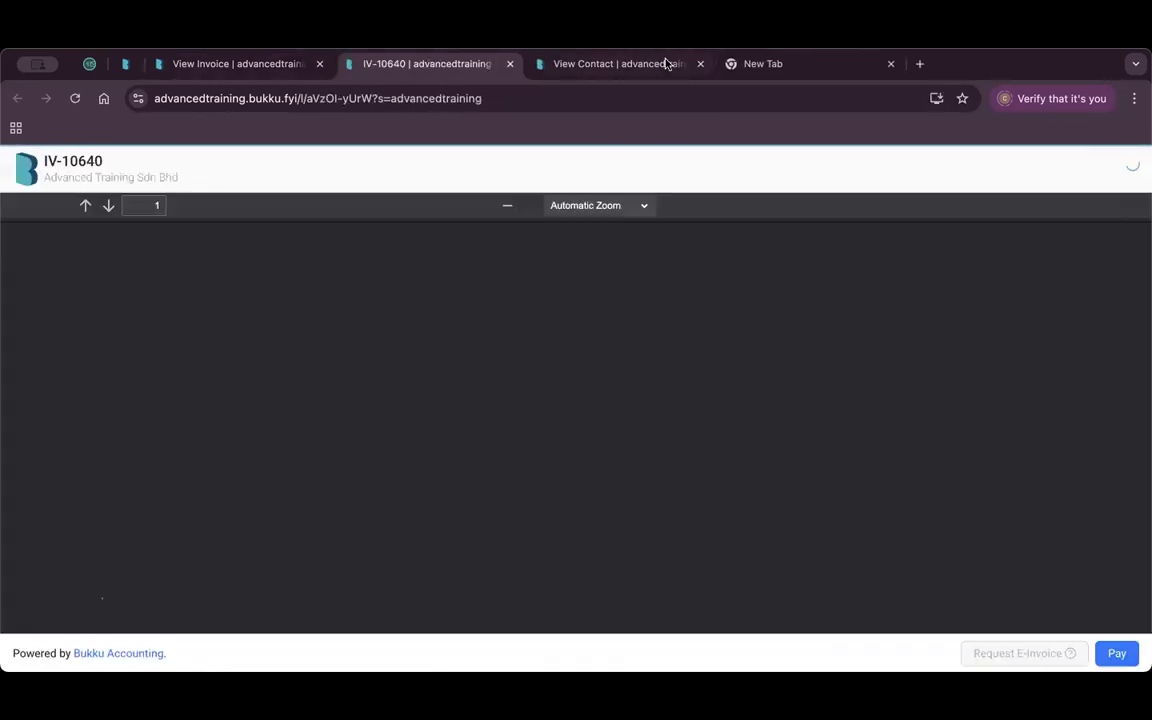
{"action": "left_click", "coordinate": [700, 64]}
{"action": "left_click", "coordinate": [698, 65]}
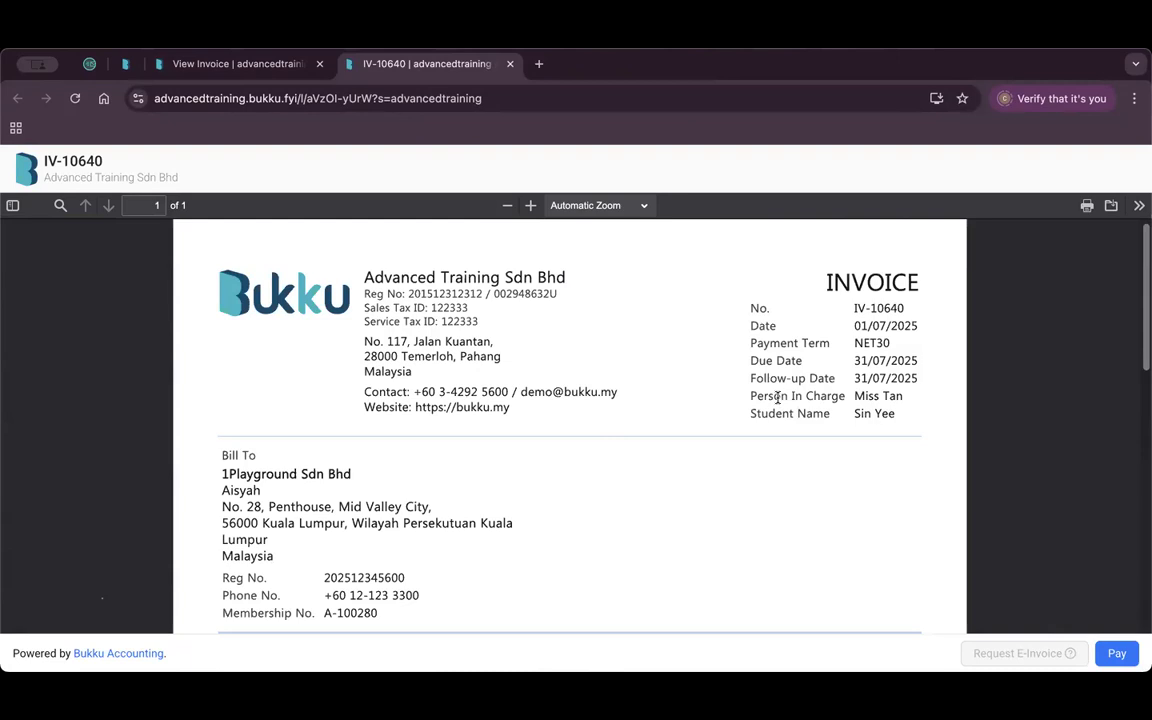
Verify the PDF shows Follow-up Date, Person In Charge, Student Name and Membership No., then close it.
{"action": "left_click_drag", "start_coordinate": [749, 398], "coordinate": [788, 400]}
{"action": "left_click", "coordinate": [827, 399]}
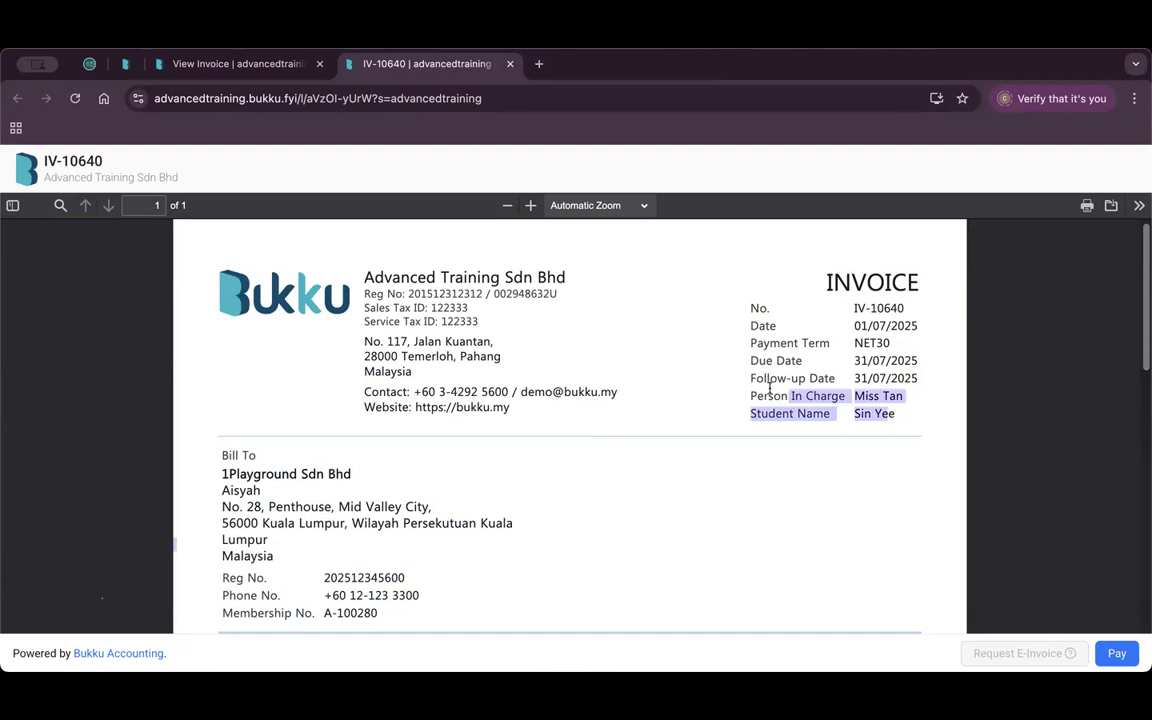
{"action": "left_click", "coordinate": [777, 392]}
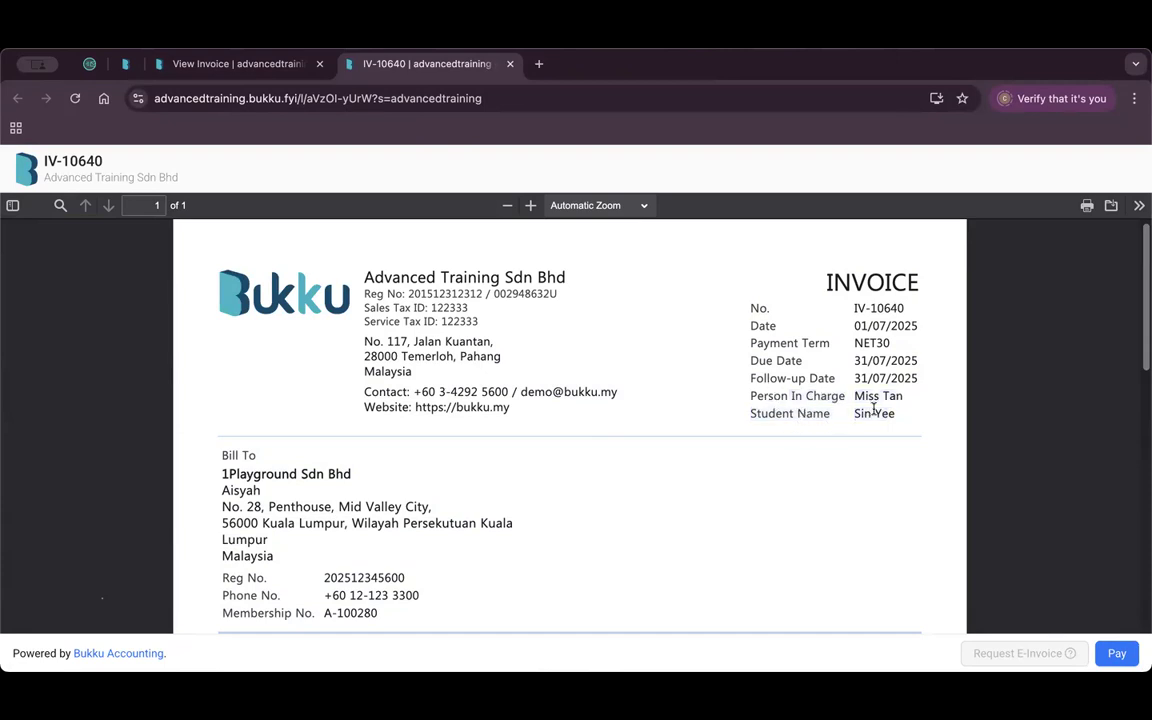
{"action": "scroll", "coordinate": [478, 400], "scroll_direction": "down", "scroll_amount": 1}
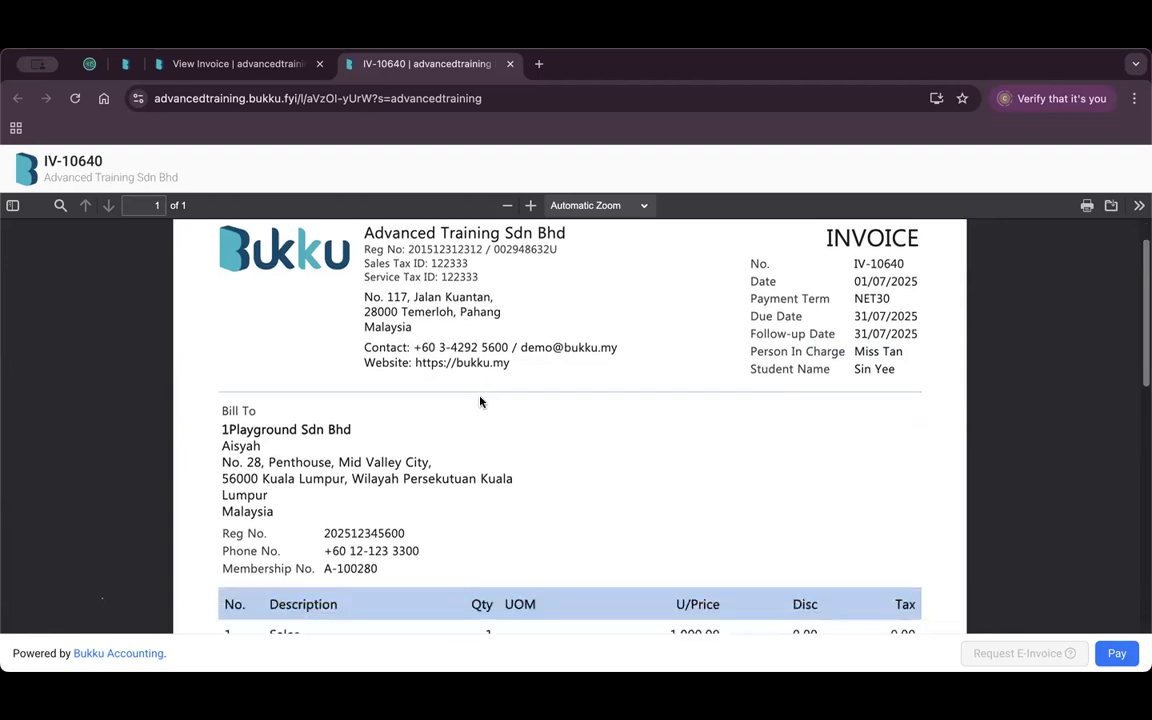
{"action": "scroll", "coordinate": [440, 408], "scroll_direction": "down", "scroll_amount": 1}
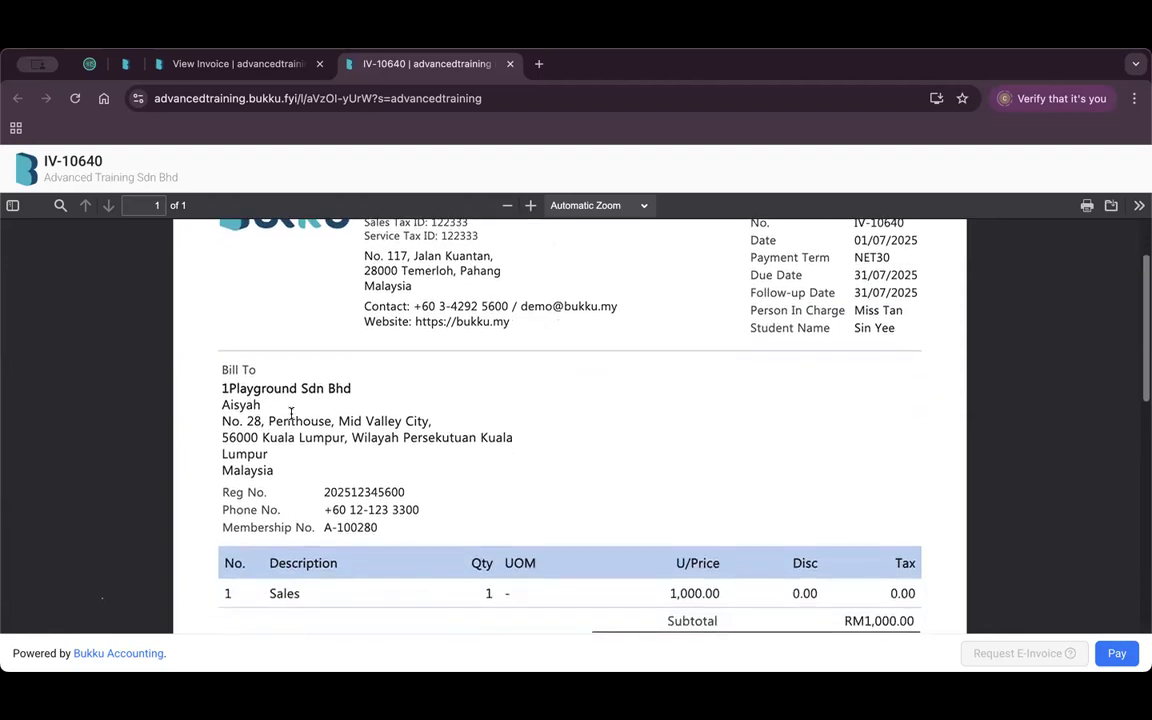
{"action": "left_click_drag", "start_coordinate": [230, 527], "coordinate": [304, 530]}
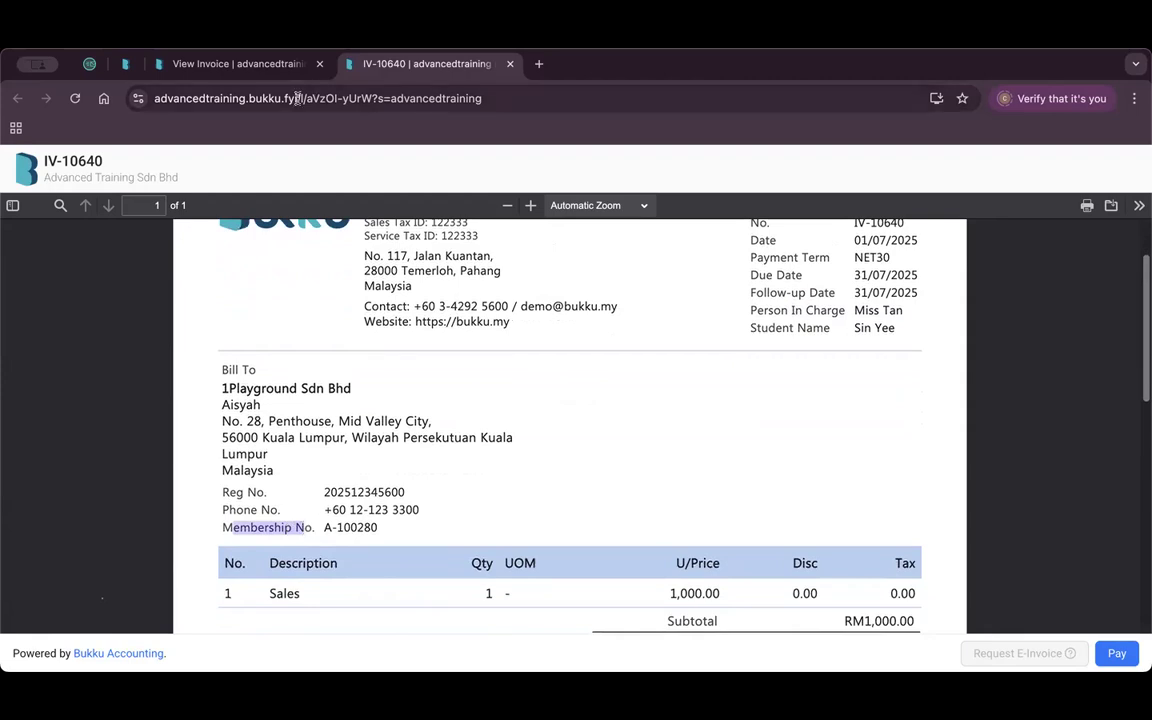
{"action": "left_click", "coordinate": [510, 64]}
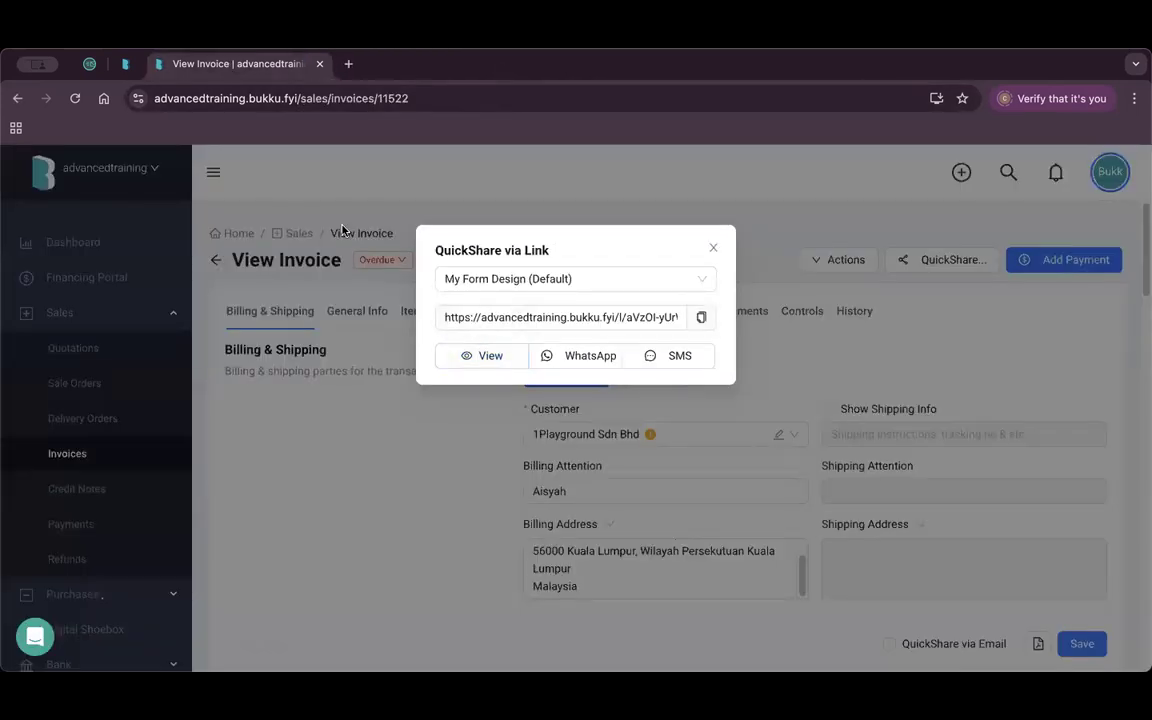
{"action": "left_click", "coordinate": [713, 248]}
Open the Price Levels list under Control Panel in the sidebar.
{"action": "scroll", "coordinate": [101, 442], "scroll_direction": "down", "scroll_amount": 4}
{"action": "left_click", "coordinate": [126, 509]}
{"action": "scroll", "coordinate": [126, 492], "scroll_direction": "down", "scroll_amount": 4}
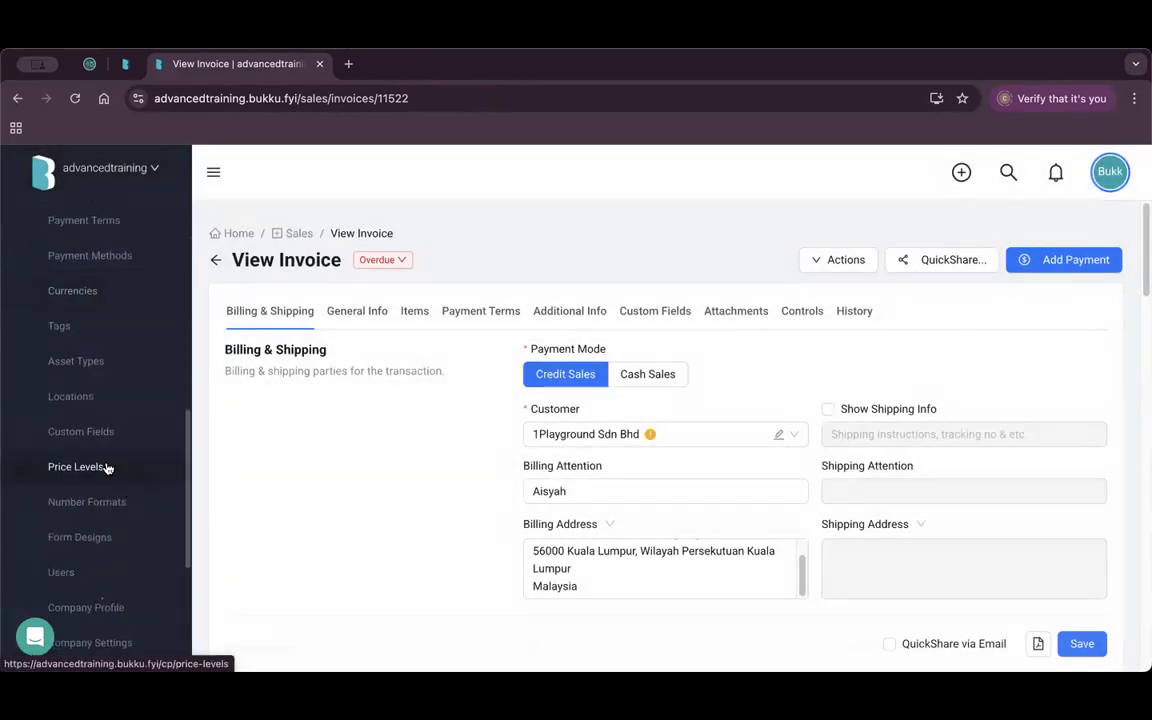
{"action": "left_click", "coordinate": [105, 466]}
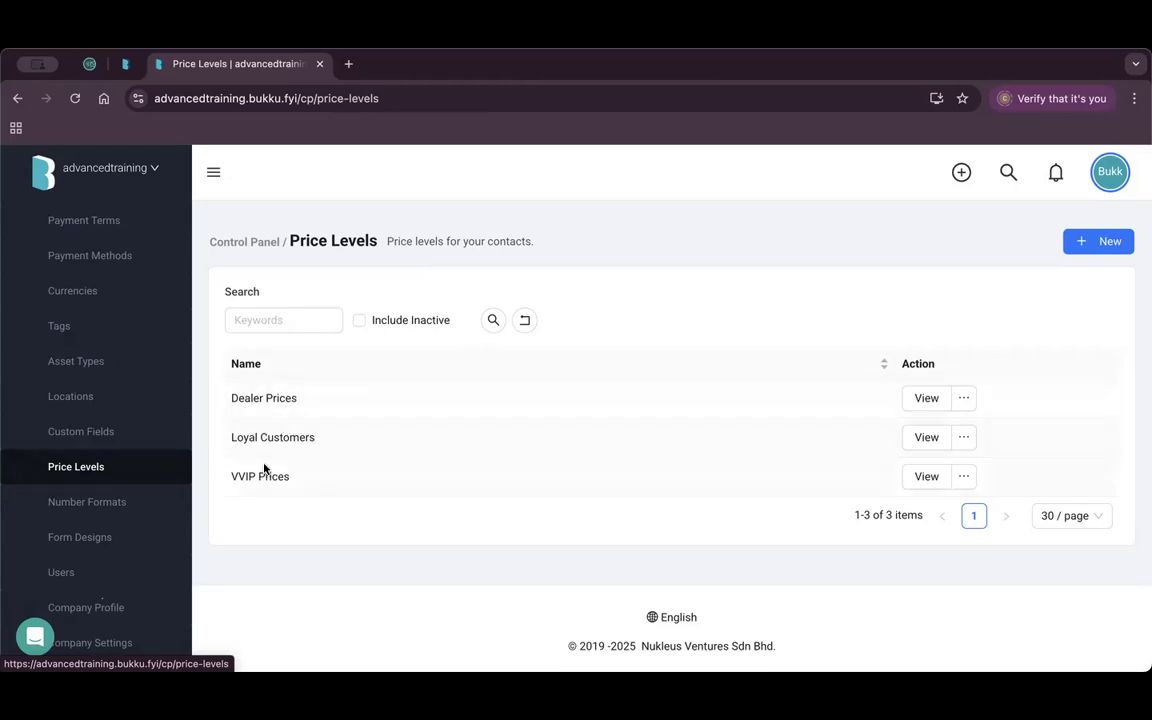
Review the existing price levels, including VVIP Prices, without creating a new one.
{"action": "left_click_drag", "start_coordinate": [238, 398], "coordinate": [296, 400]}
{"action": "left_click_drag", "start_coordinate": [253, 438], "coordinate": [247, 472]}
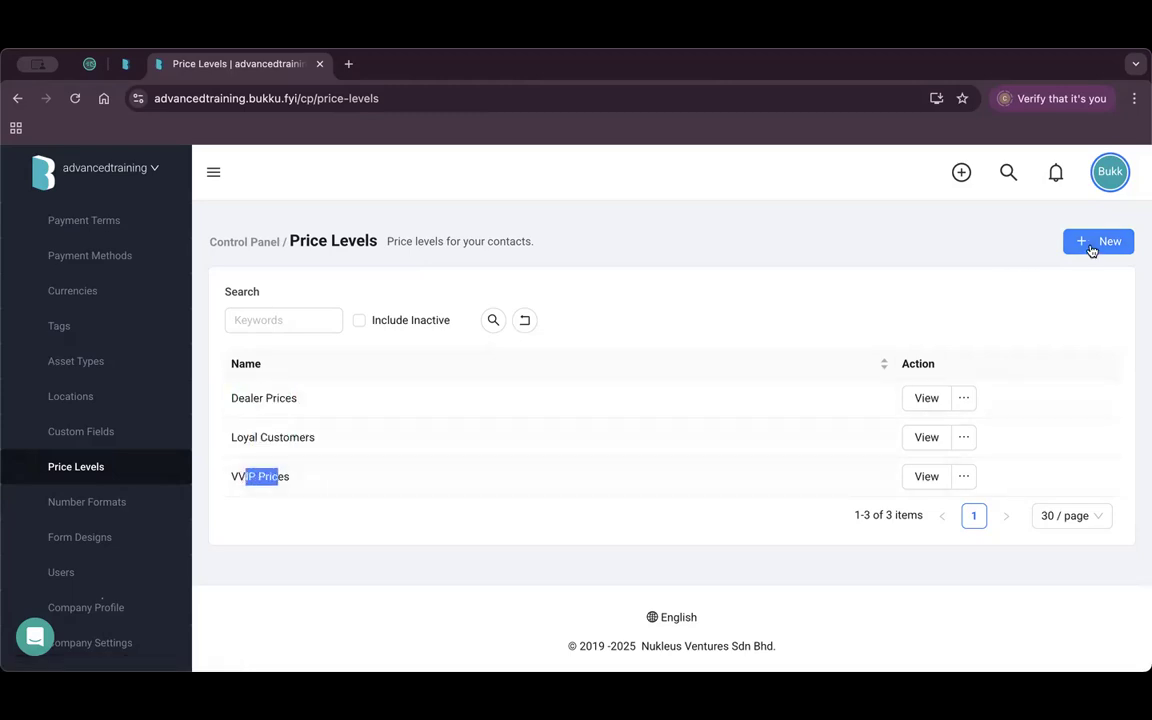
{"action": "left_click", "coordinate": [1096, 243]}
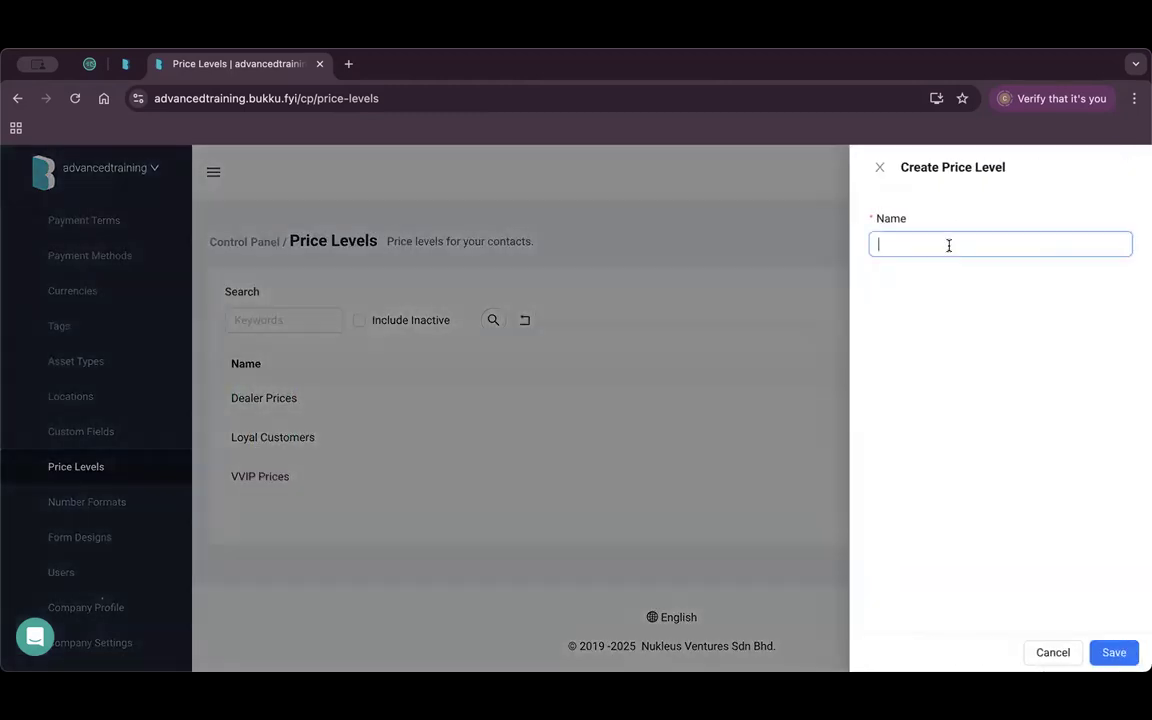
{"action": "left_click", "coordinate": [879, 167]}
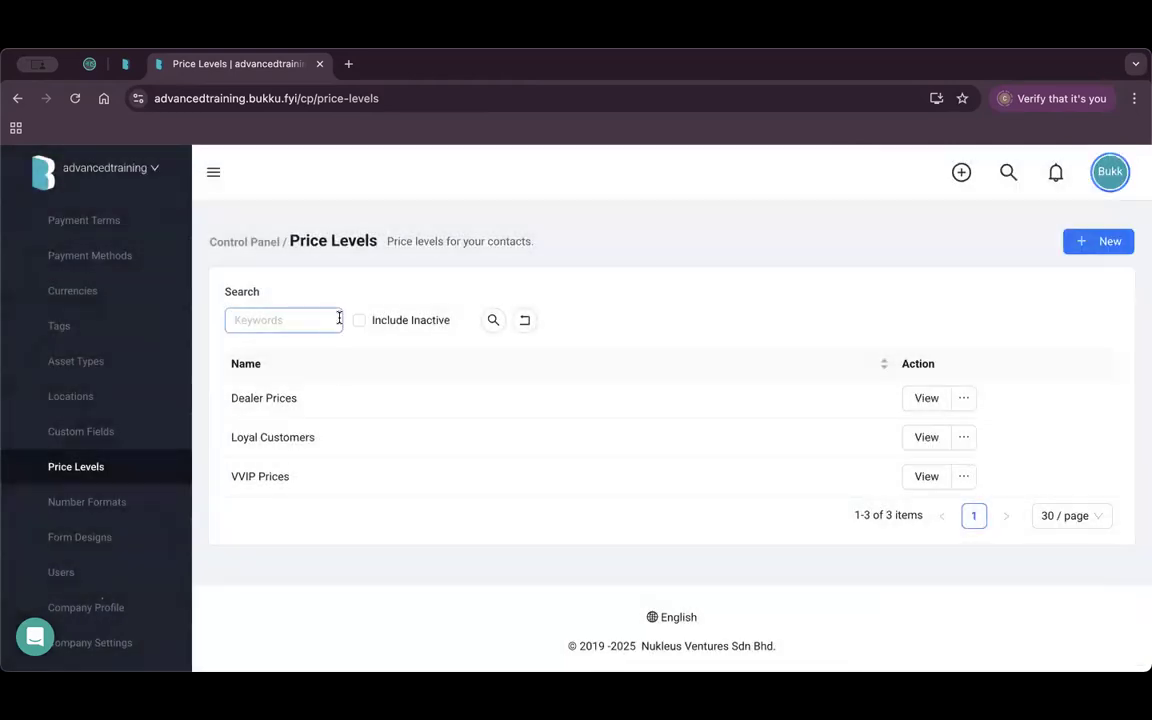
{"action": "scroll", "coordinate": [90, 430], "scroll_direction": "up", "scroll_amount": 10}
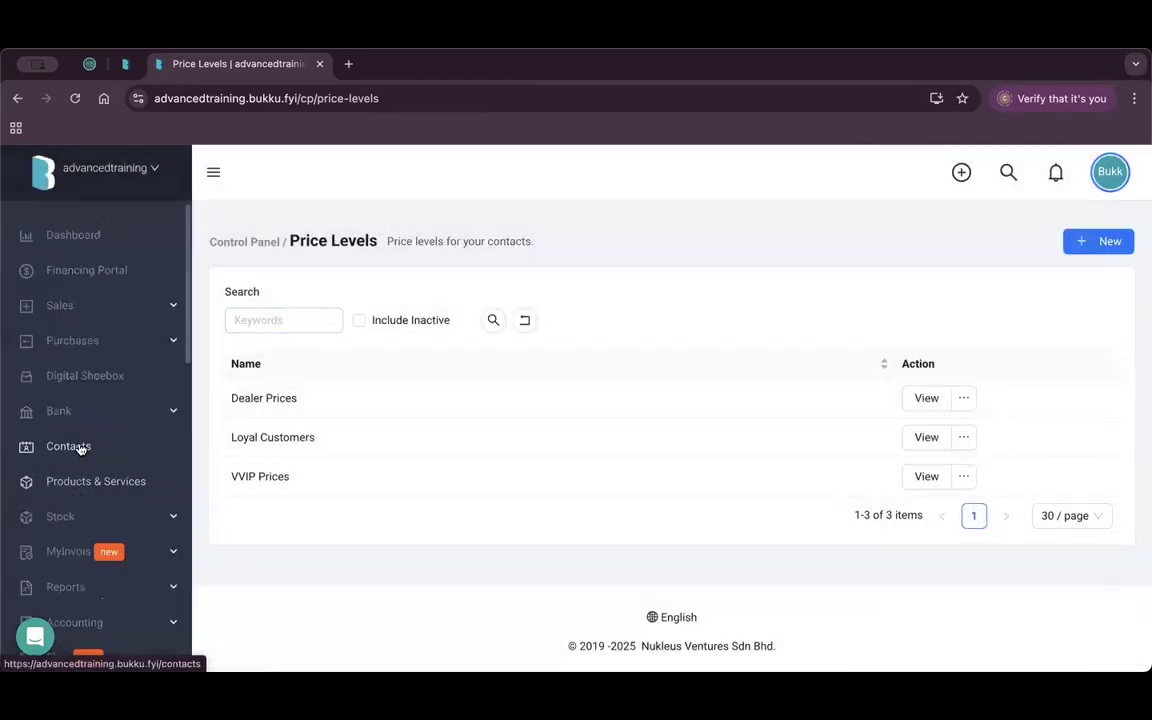
View the 1Playground Sdn Bhd contact and check its Loyal Customers price level.
{"action": "left_click", "coordinate": [80, 448]}
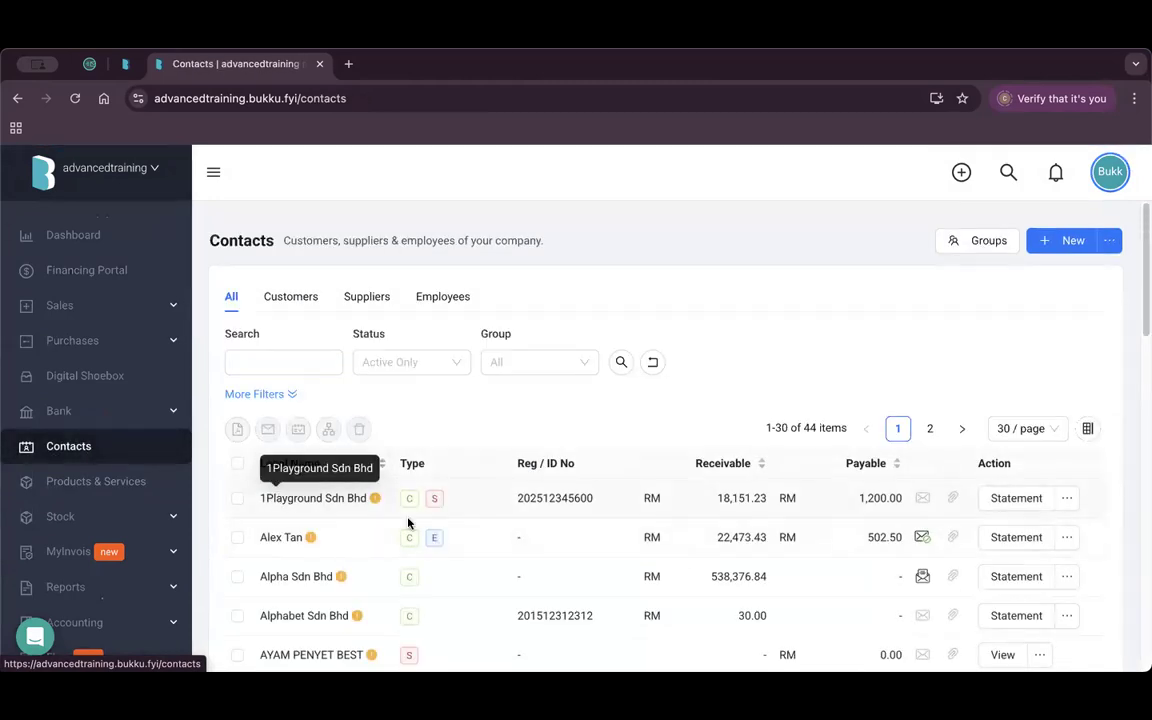
{"action": "left_click", "coordinate": [1067, 498]}
{"action": "left_click", "coordinate": [1040, 528]}
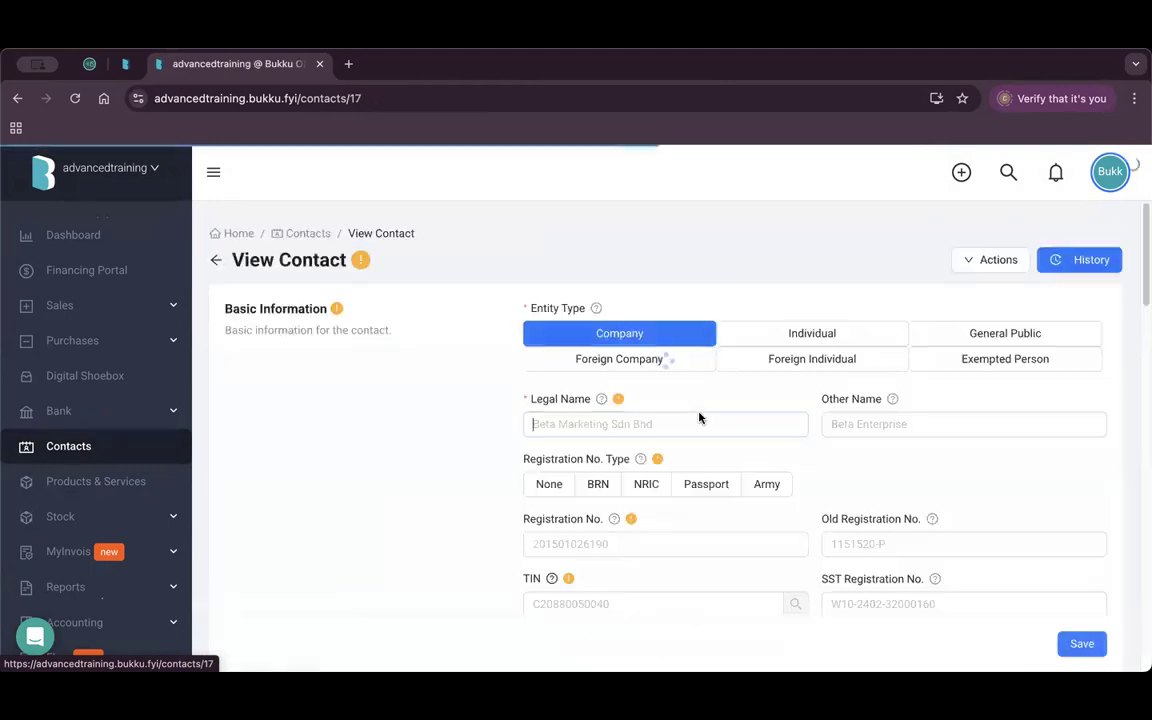
{"action": "scroll", "coordinate": [771, 440], "scroll_direction": "down", "scroll_amount": 10}
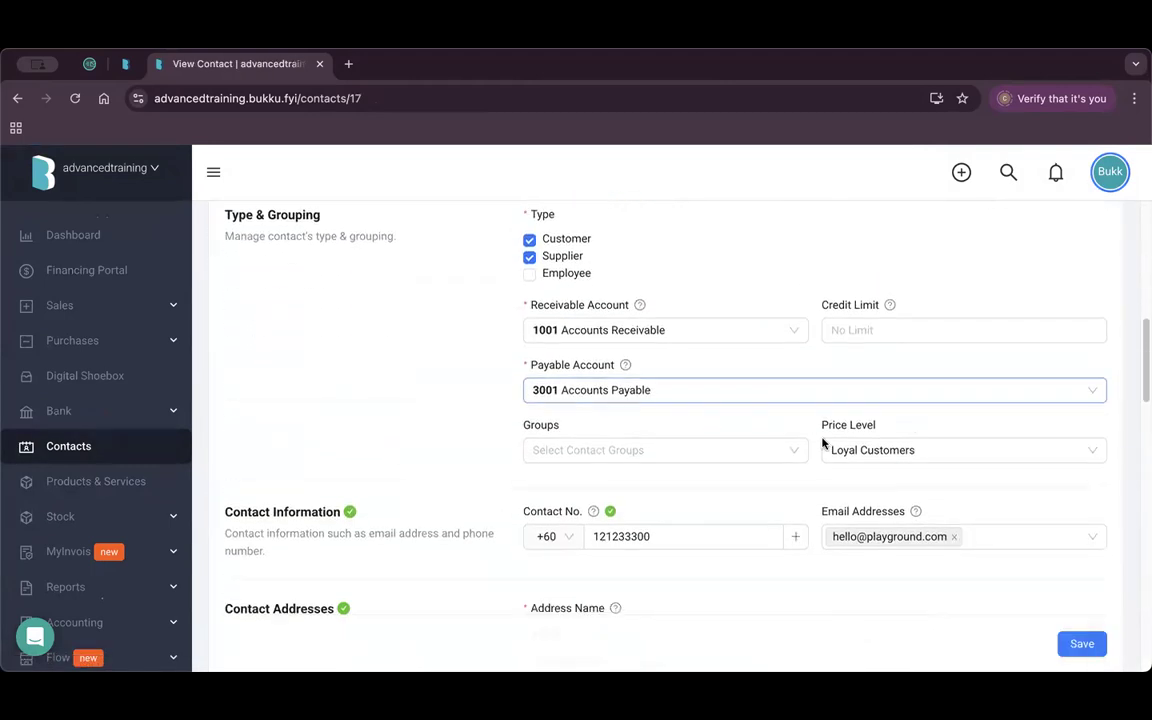
{"action": "left_click", "coordinate": [930, 449]}
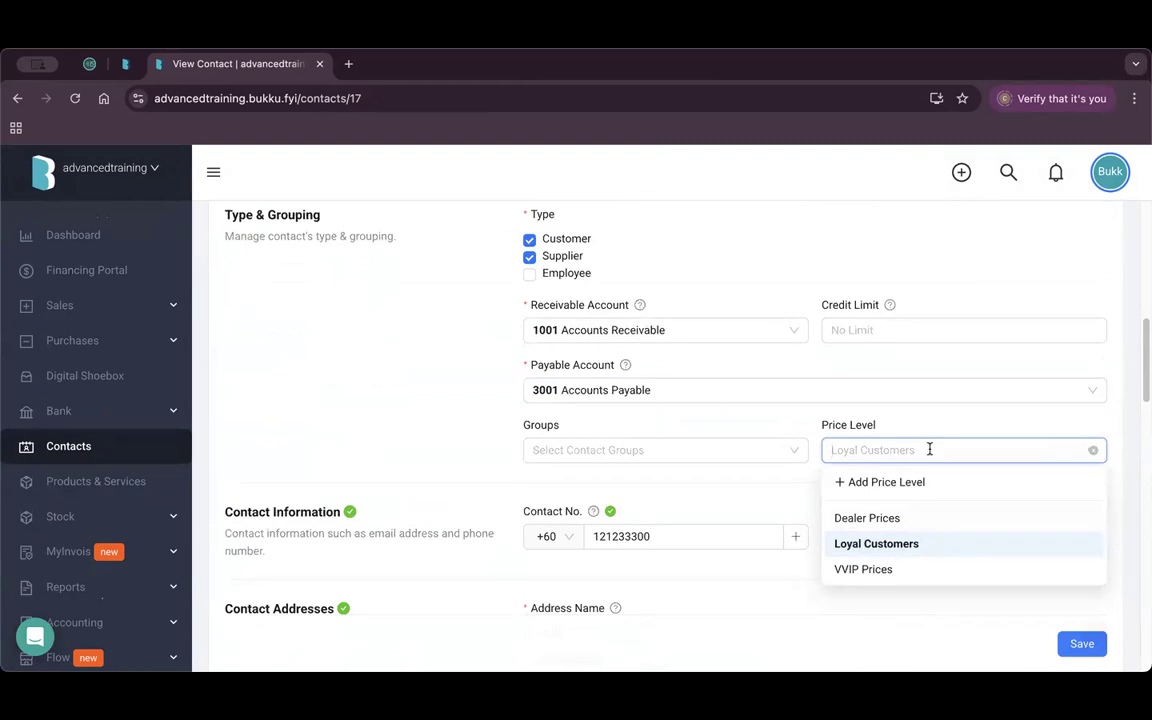
{"action": "left_click", "coordinate": [143, 480]}
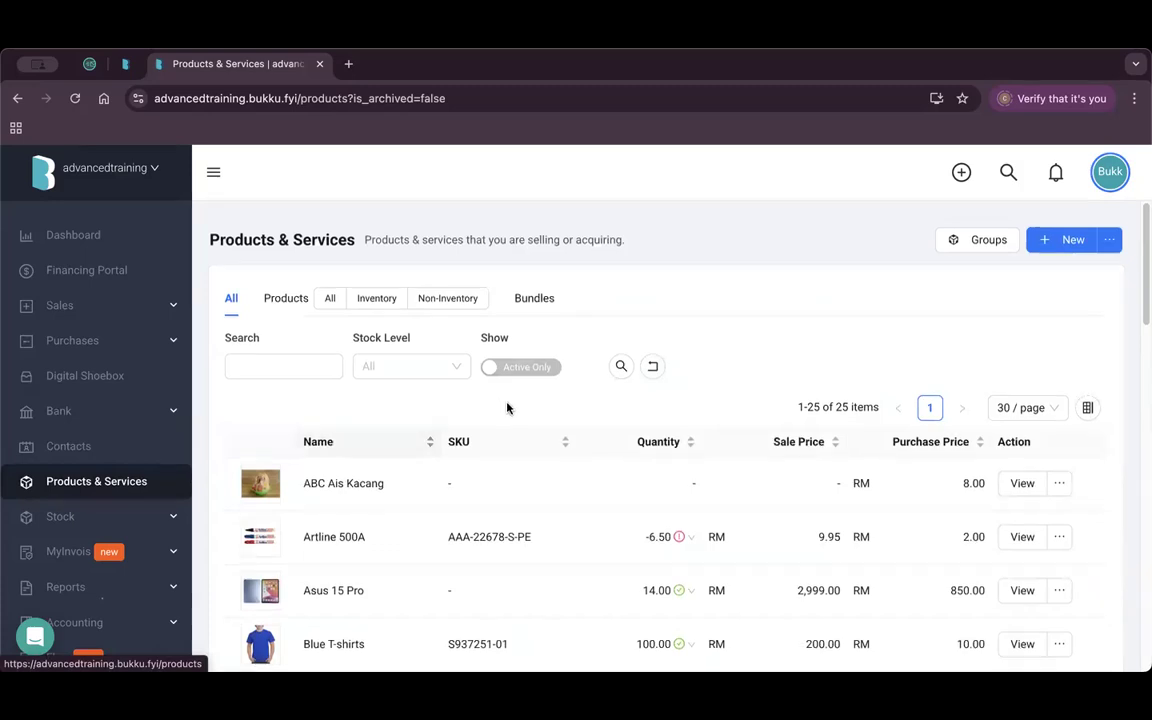
Open the Water Bottle Peach product and scroll to its custom sale prices.
{"action": "scroll", "coordinate": [576, 458], "scroll_direction": "down", "scroll_amount": 10}
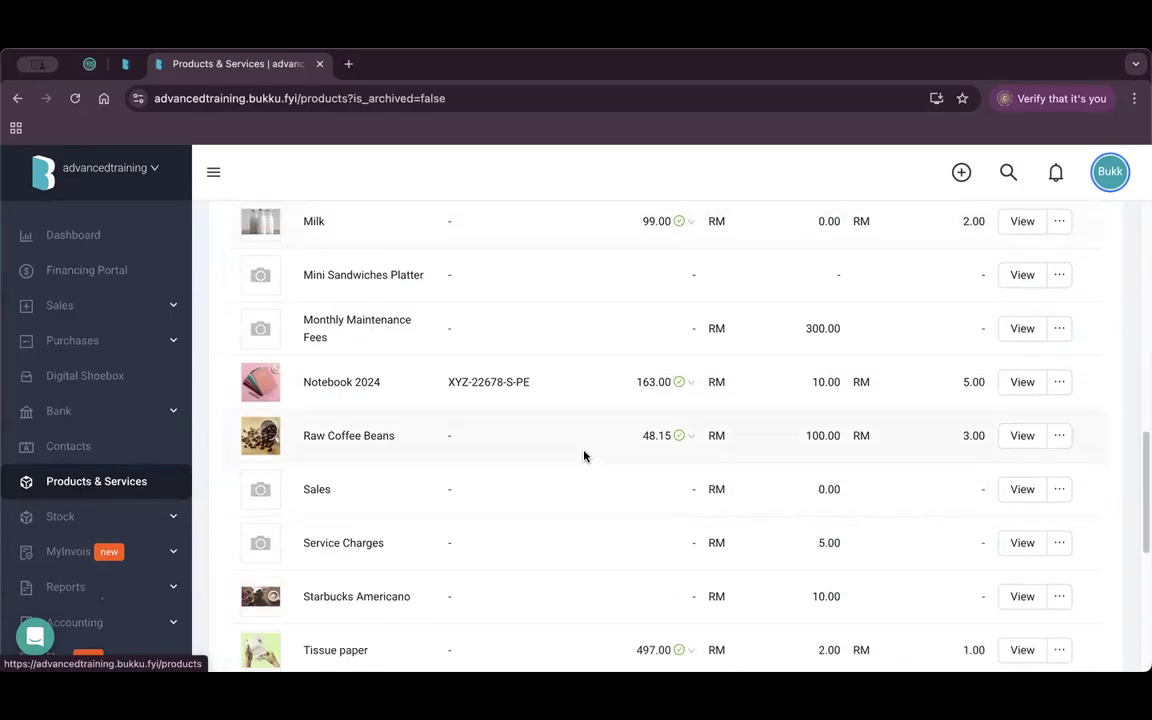
{"action": "scroll", "coordinate": [584, 456], "scroll_direction": "down", "scroll_amount": 3}
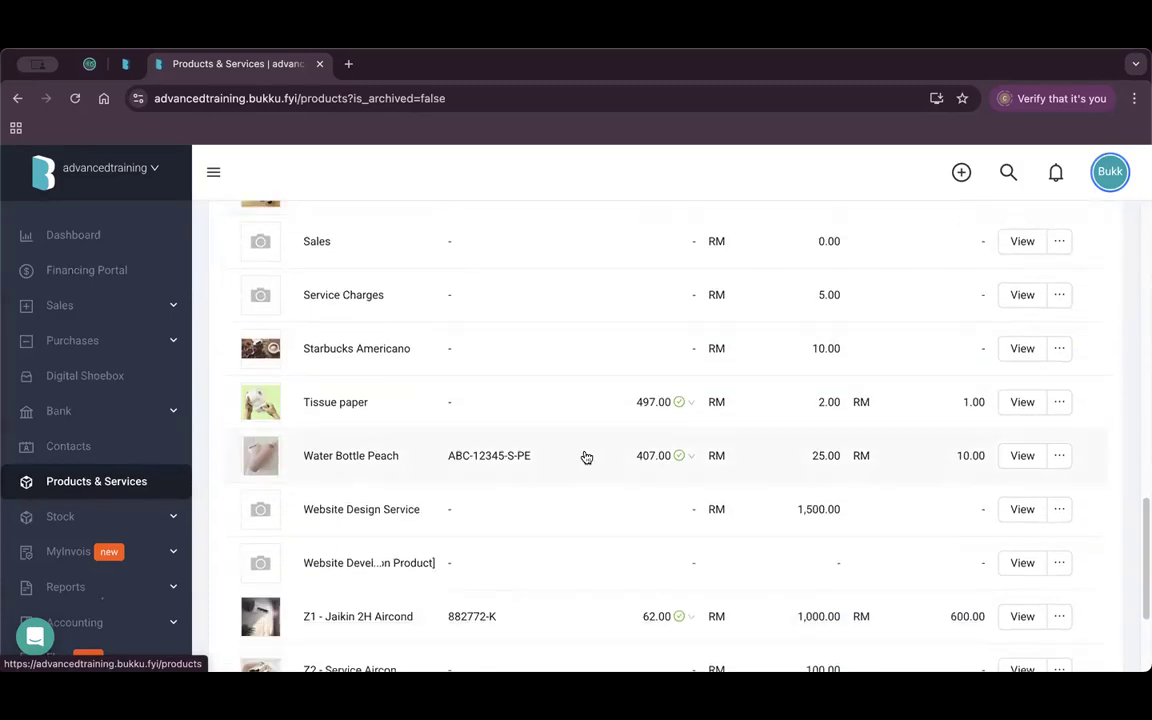
{"action": "left_click", "coordinate": [1022, 456]}
{"action": "scroll", "coordinate": [725, 473], "scroll_direction": "down", "scroll_amount": 5}
{"action": "scroll", "coordinate": [725, 473], "scroll_direction": "down", "scroll_amount": 5}
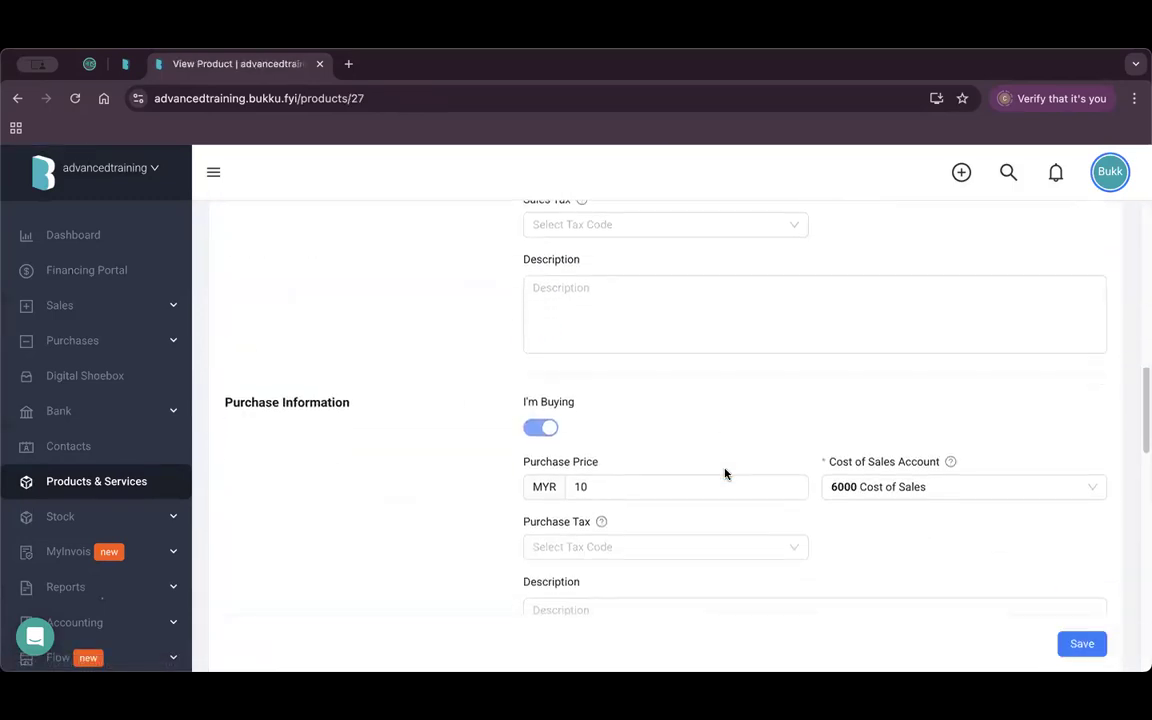
{"action": "scroll", "coordinate": [725, 473], "scroll_direction": "down", "scroll_amount": 5}
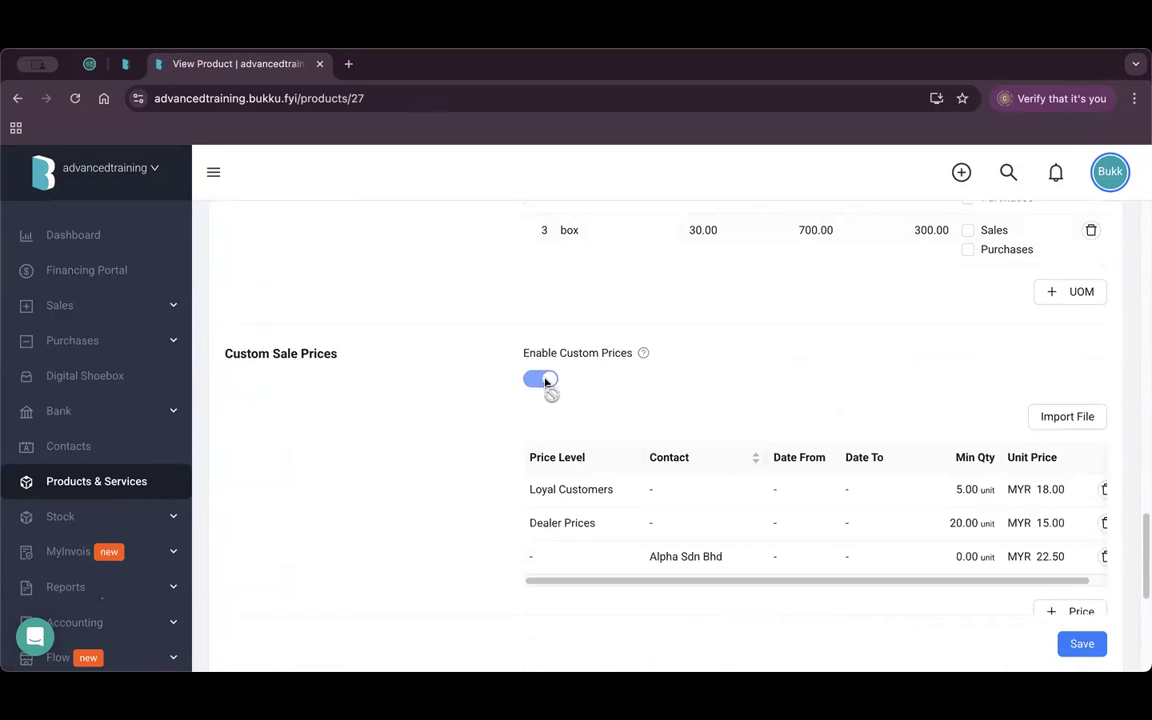
Inspect the Loyal Customers price row's level choices, and discard a trial empty custom price row.
{"action": "left_click", "coordinate": [589, 489]}
{"action": "left_click", "coordinate": [582, 490]}
{"action": "left_click", "coordinate": [433, 489]}
{"action": "scroll", "coordinate": [985, 560], "scroll_direction": "down", "scroll_amount": 2}
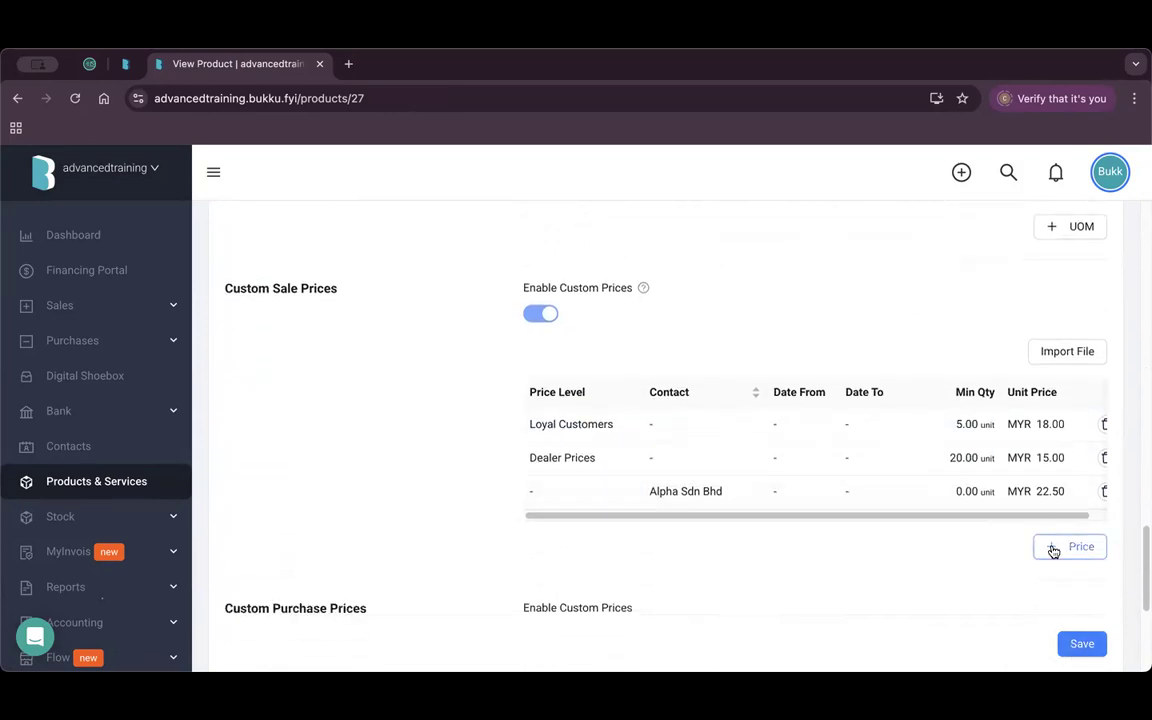
{"action": "left_click", "coordinate": [1053, 548]}
{"action": "left_click", "coordinate": [605, 524]}
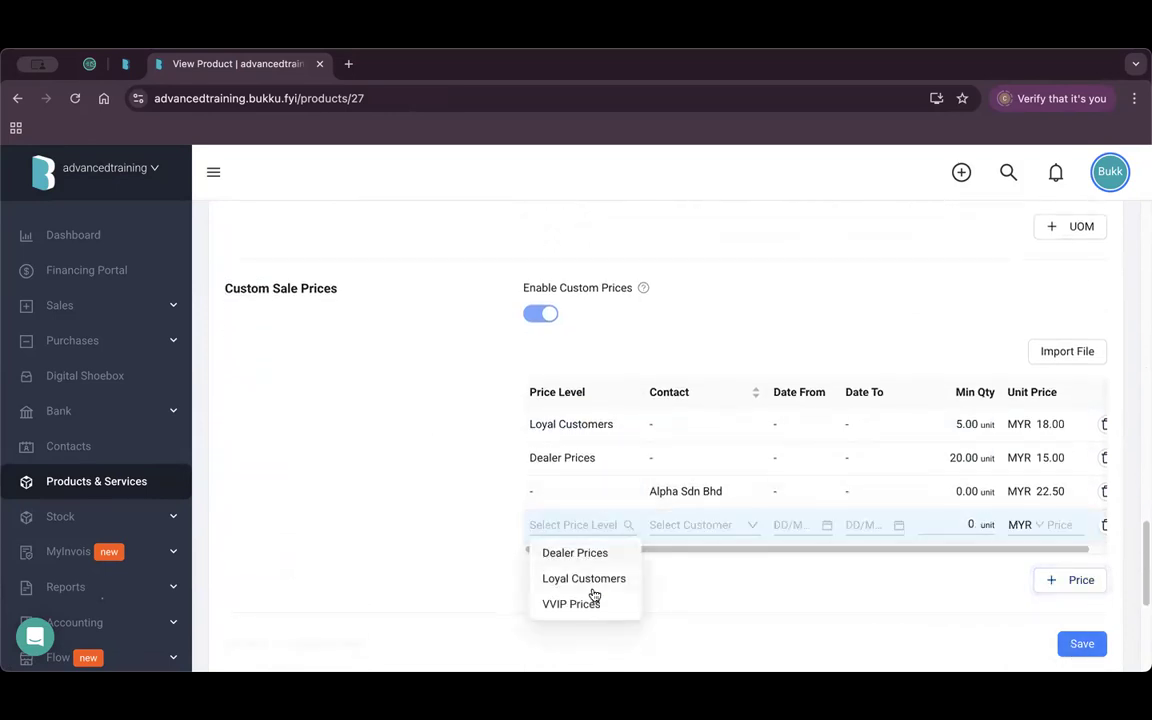
{"action": "scroll", "coordinate": [1000, 540], "scroll_direction": "right", "scroll_amount": 1}
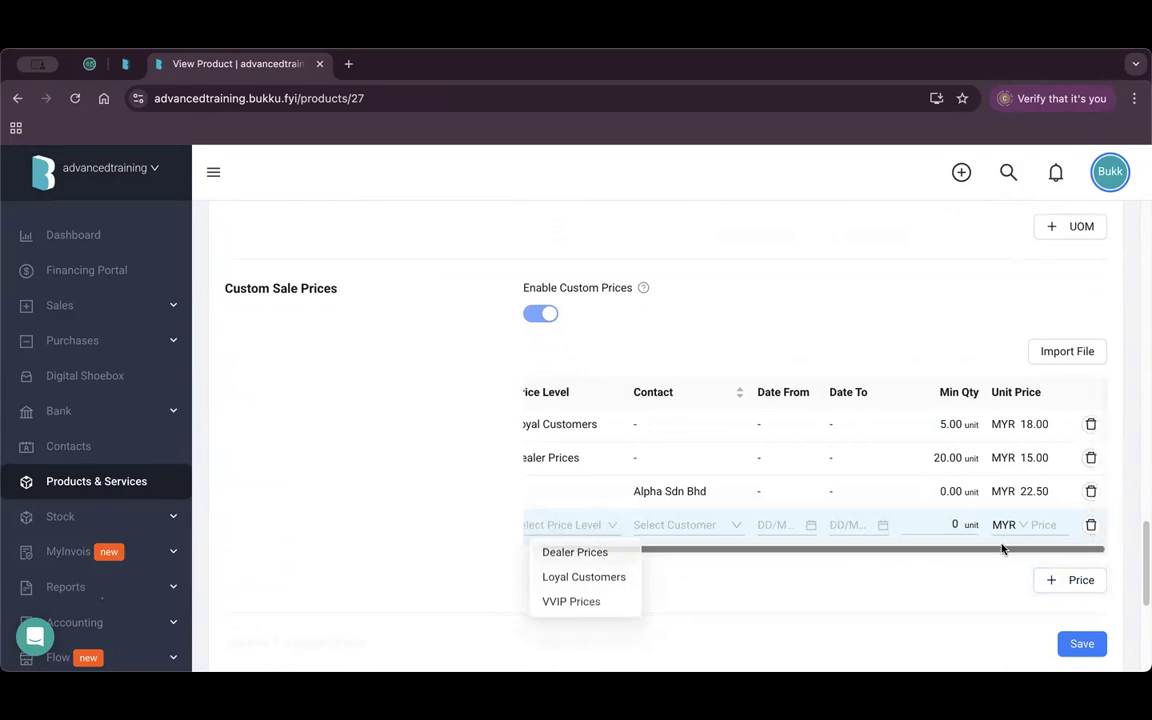
{"action": "left_click", "coordinate": [1092, 524]}
{"action": "scroll", "coordinate": [750, 525], "scroll_direction": "left", "scroll_amount": 1}
Check the Loyal Customers row against the 25.00 sale price, leaving it unchanged.
{"action": "left_click", "coordinate": [582, 422]}
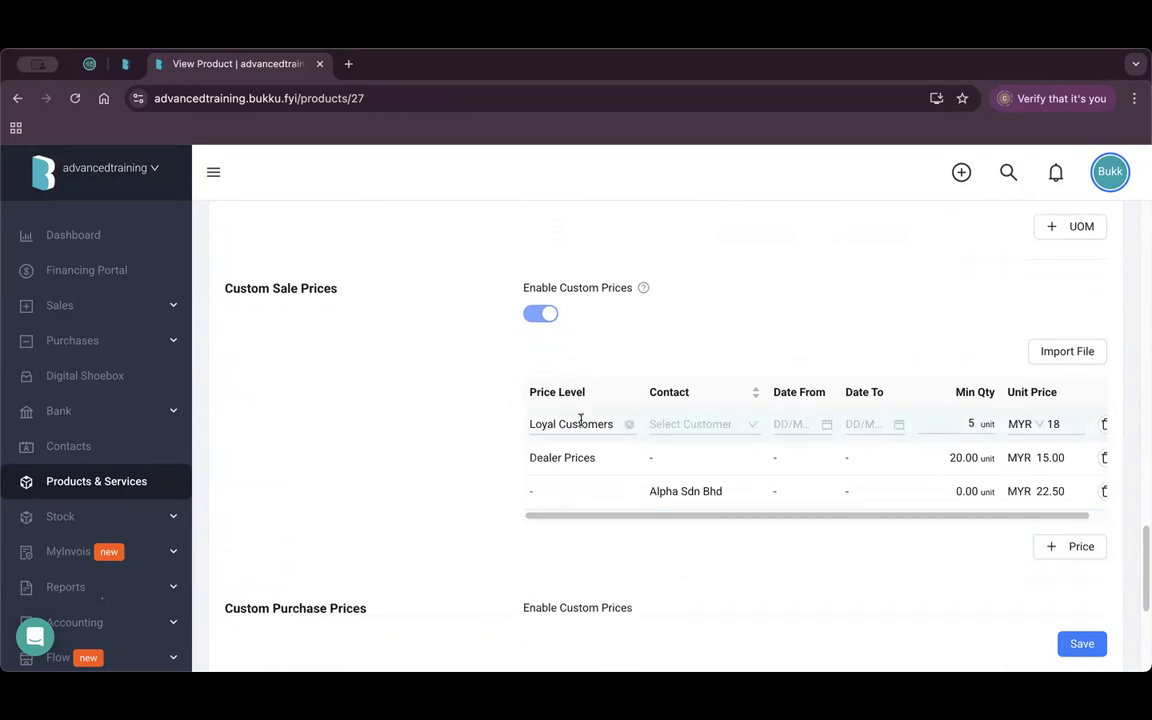
{"action": "scroll", "coordinate": [735, 509], "scroll_direction": "right", "scroll_amount": 1}
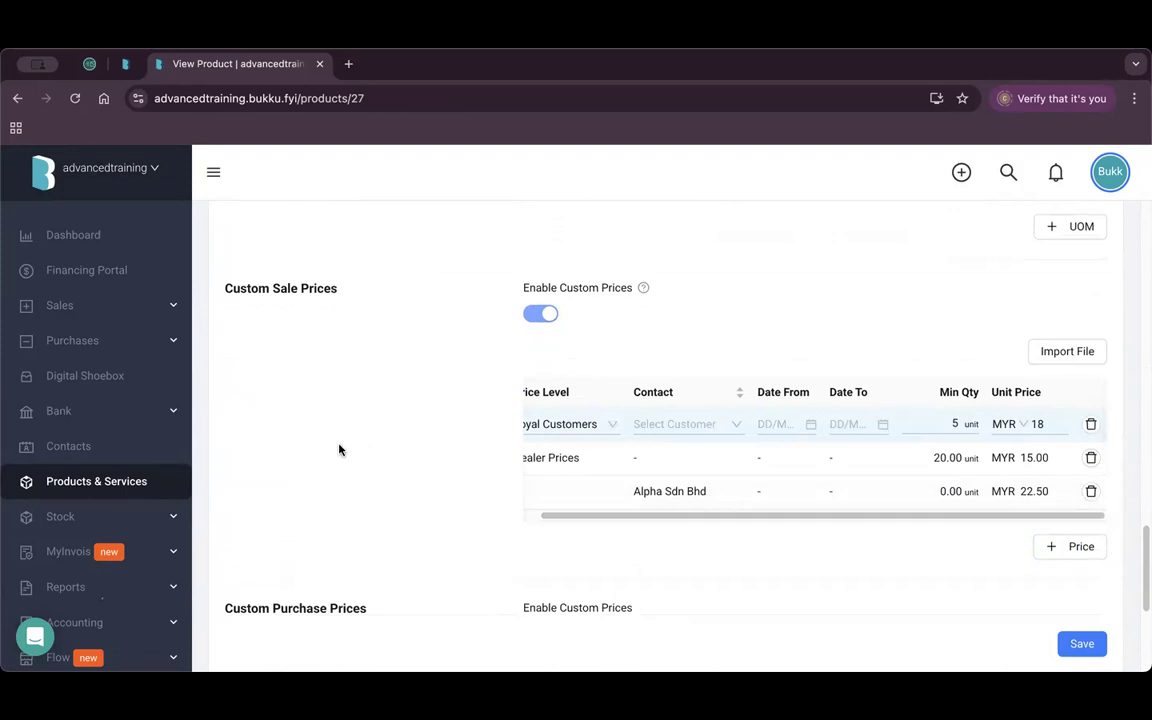
{"action": "scroll", "coordinate": [560, 512], "scroll_direction": "left", "scroll_amount": 1}
{"action": "scroll", "coordinate": [514, 507], "scroll_direction": "up", "scroll_amount": 10}
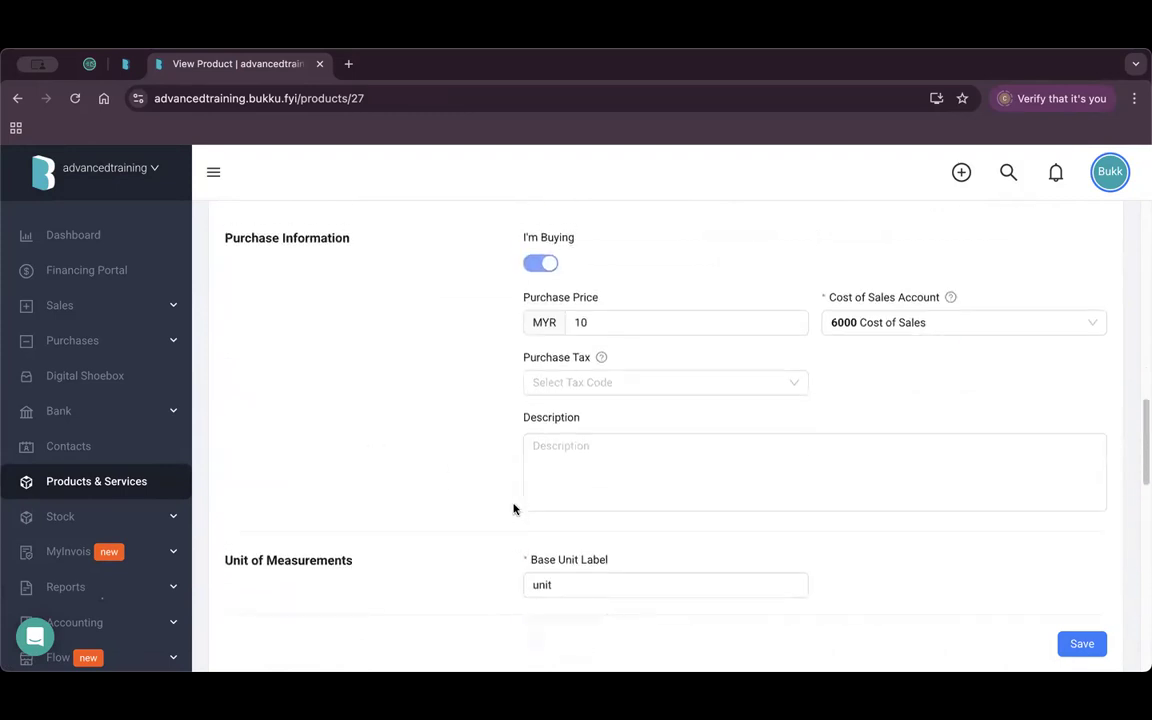
{"action": "scroll", "coordinate": [514, 509], "scroll_direction": "up", "scroll_amount": 4}
{"action": "left_click_drag", "start_coordinate": [595, 382], "coordinate": [571, 382]}
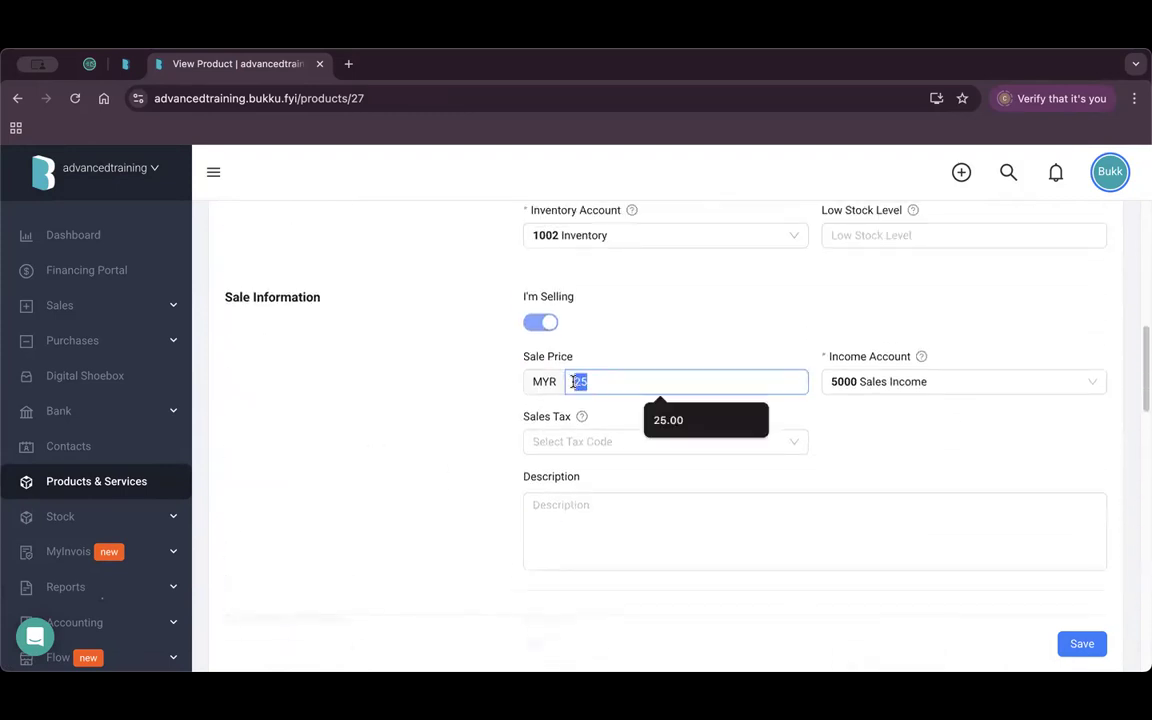
{"action": "left_click", "coordinate": [431, 432]}
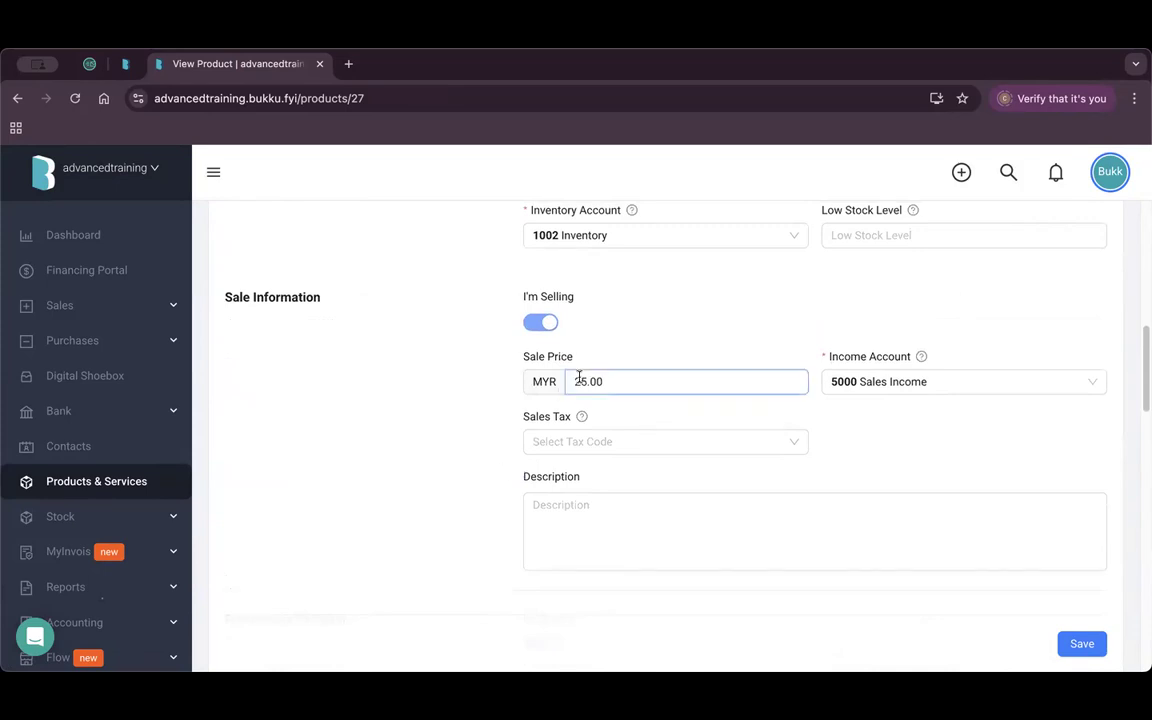
Review the Loyal Customers custom price of 18.00 for a minimum quantity of 5.
{"action": "scroll", "coordinate": [690, 450], "scroll_direction": "down", "scroll_amount": 5}
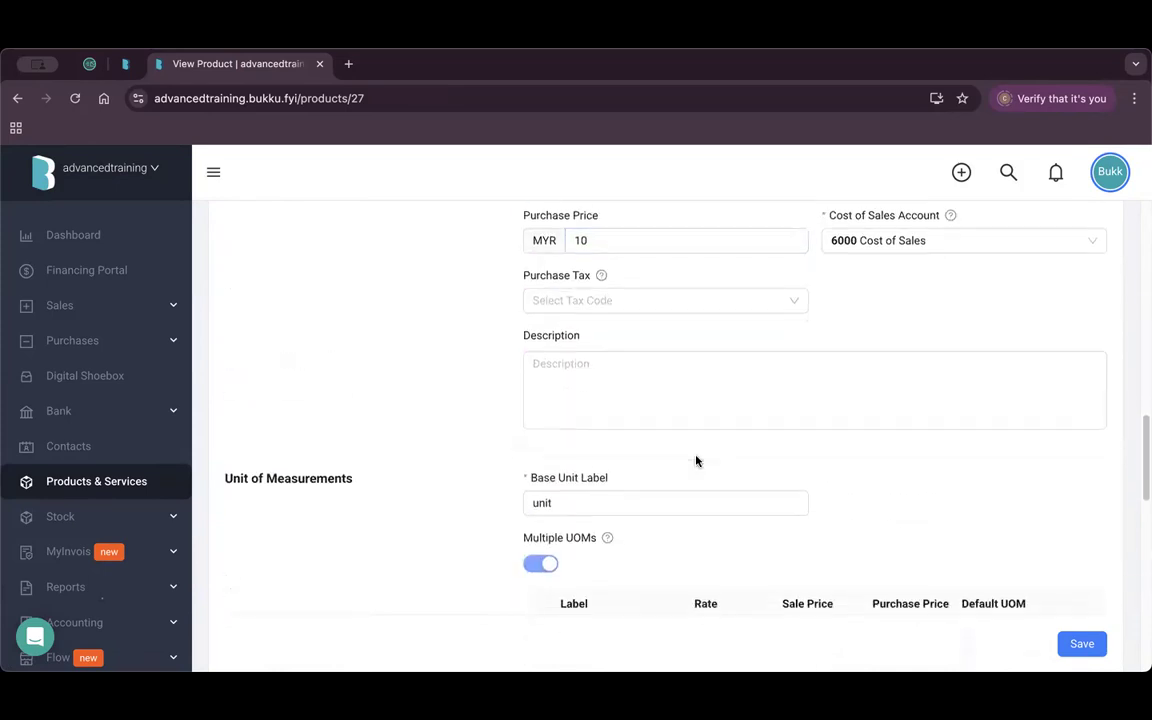
{"action": "scroll", "coordinate": [697, 461], "scroll_direction": "down", "scroll_amount": 5}
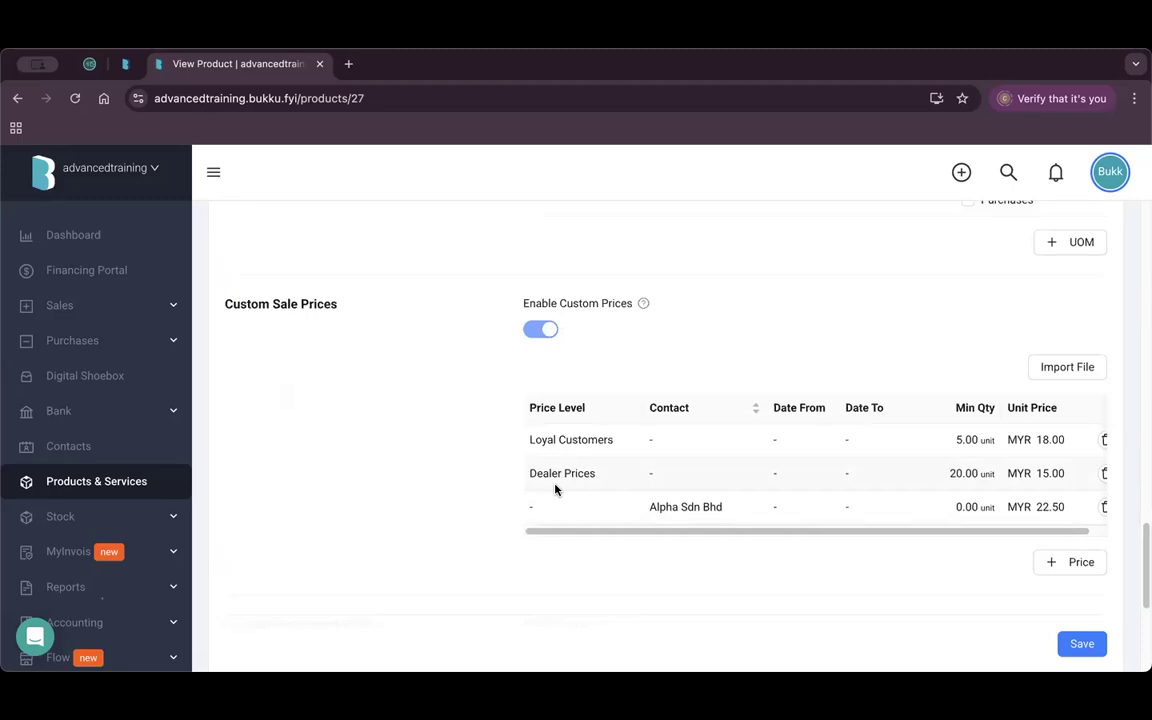
{"action": "left_click", "coordinate": [1052, 440]}
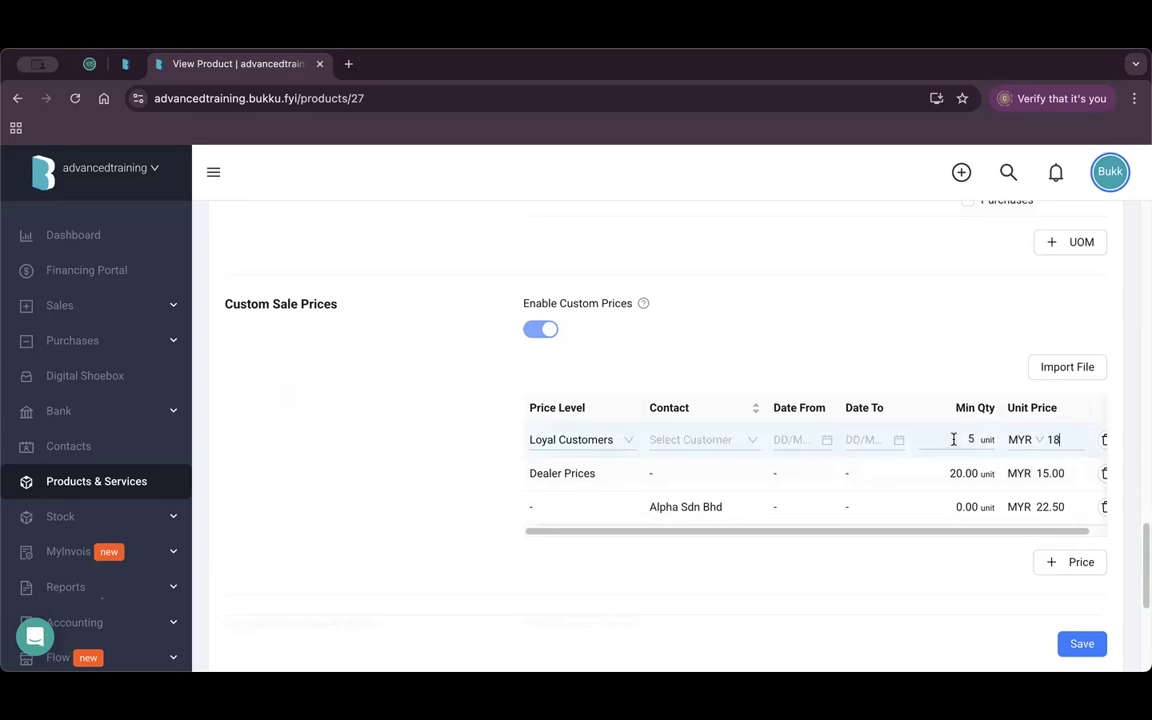
{"action": "left_click_drag", "start_coordinate": [953, 439], "coordinate": [979, 445]}
{"action": "left_click", "coordinate": [963, 338]}
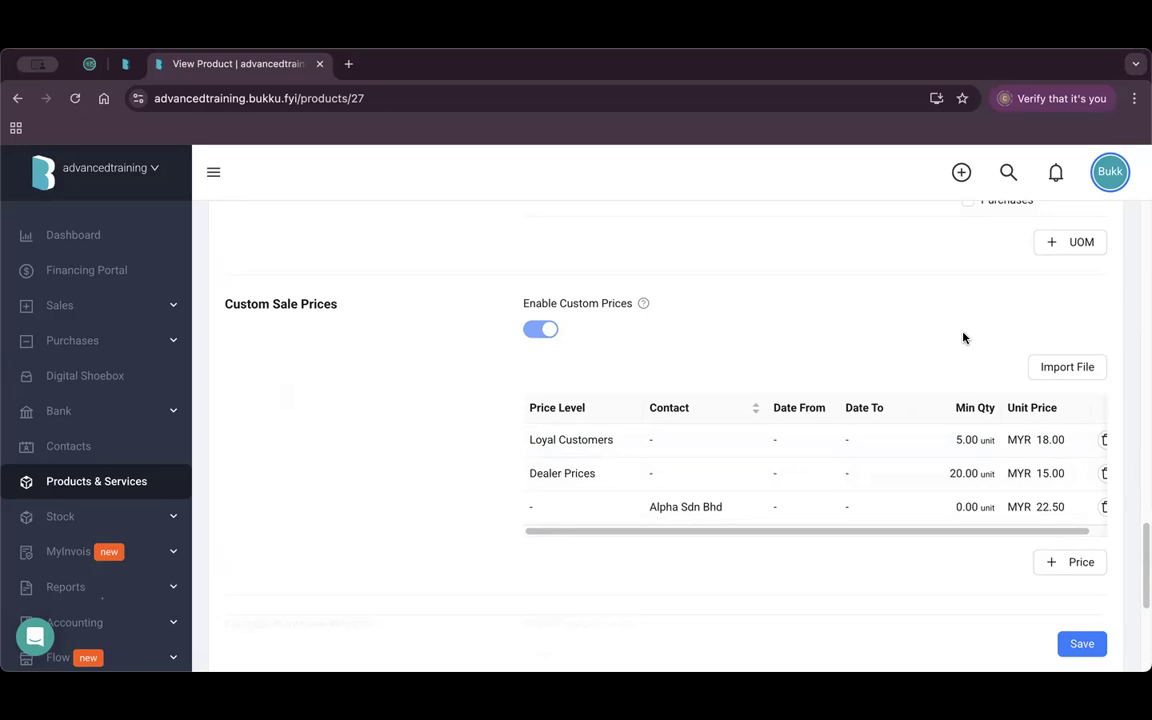
{"action": "left_click", "coordinate": [604, 440]}
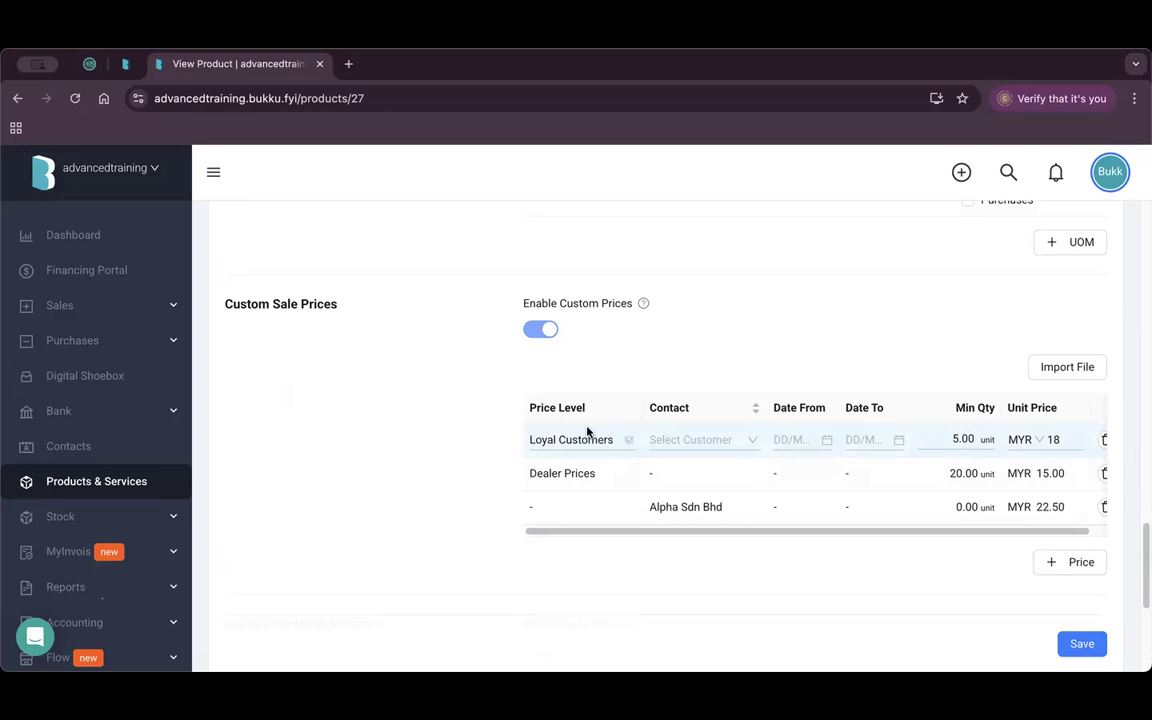
Inspect the Alpha Sdn Bhd customer price row, keeping Alpha Sdn Bhd as its contact.
{"action": "left_click", "coordinate": [703, 517]}
{"action": "left_click", "coordinate": [632, 559]}
{"action": "left_click", "coordinate": [698, 505]}
{"action": "left_click", "coordinate": [698, 508]}
{"action": "left_click", "coordinate": [710, 386]}
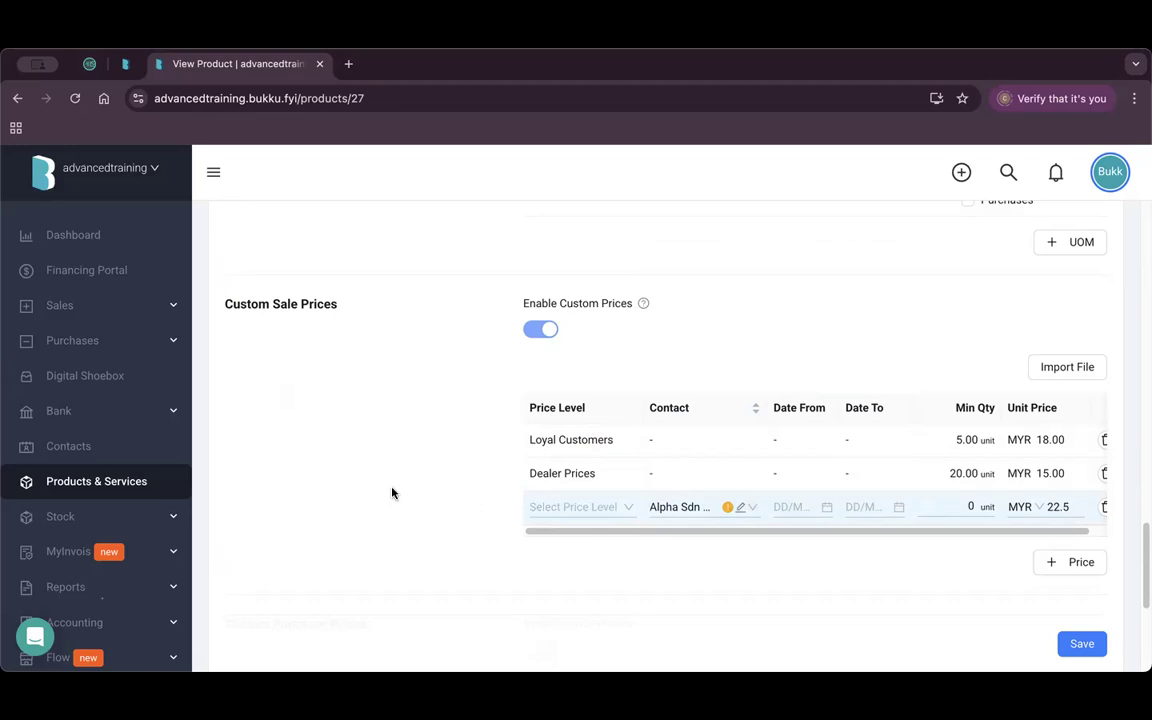
{"action": "scroll", "coordinate": [390, 470], "scroll_direction": "up", "scroll_amount": 5}
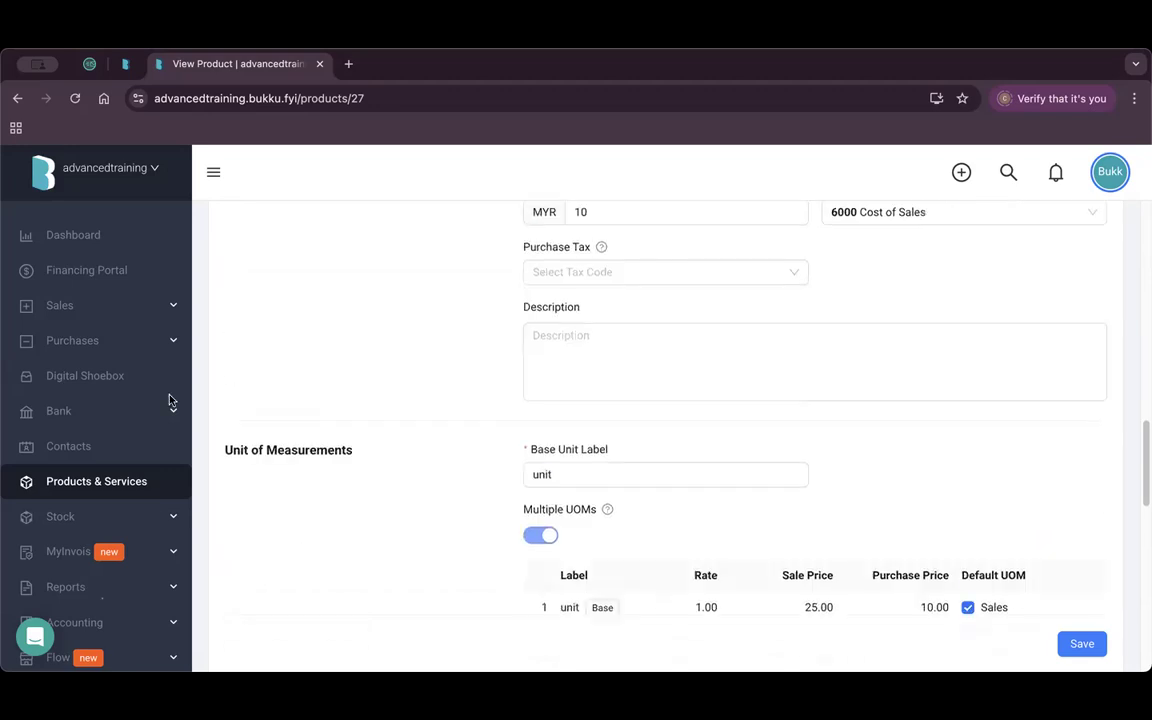
{"action": "left_click", "coordinate": [118, 320]}
Start a new sales invoice billed to 1Playground Sdn Bhd.
{"action": "left_click", "coordinate": [116, 452]}
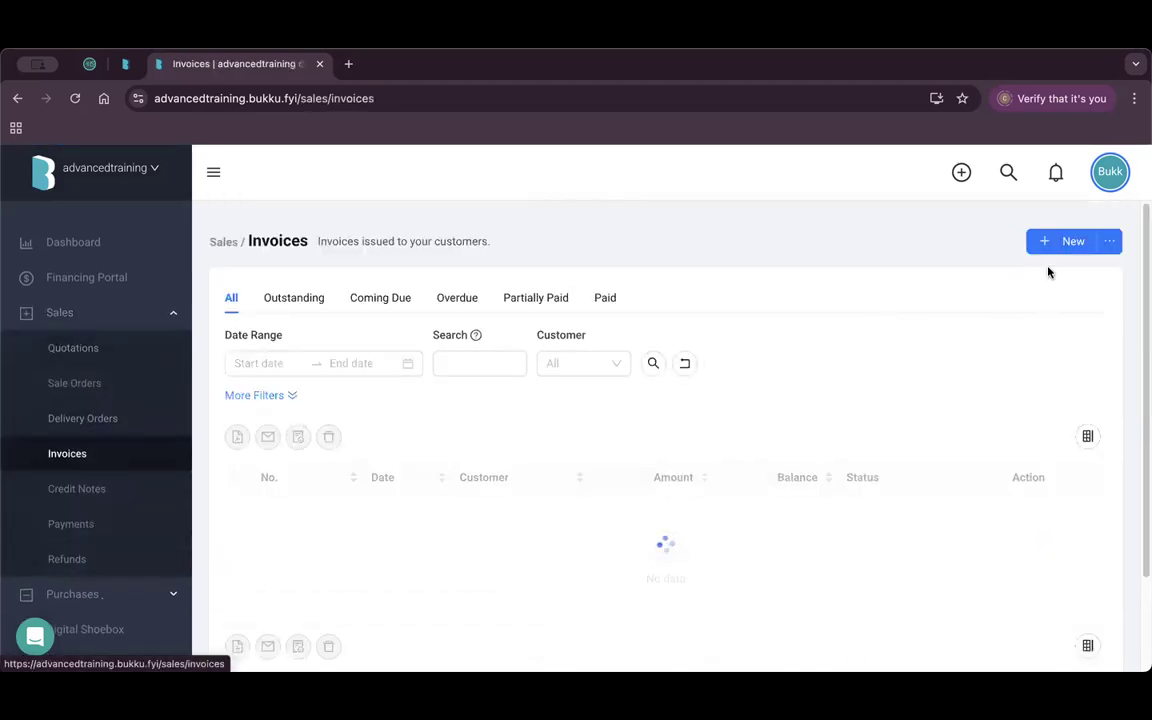
{"action": "left_click", "coordinate": [1049, 249]}
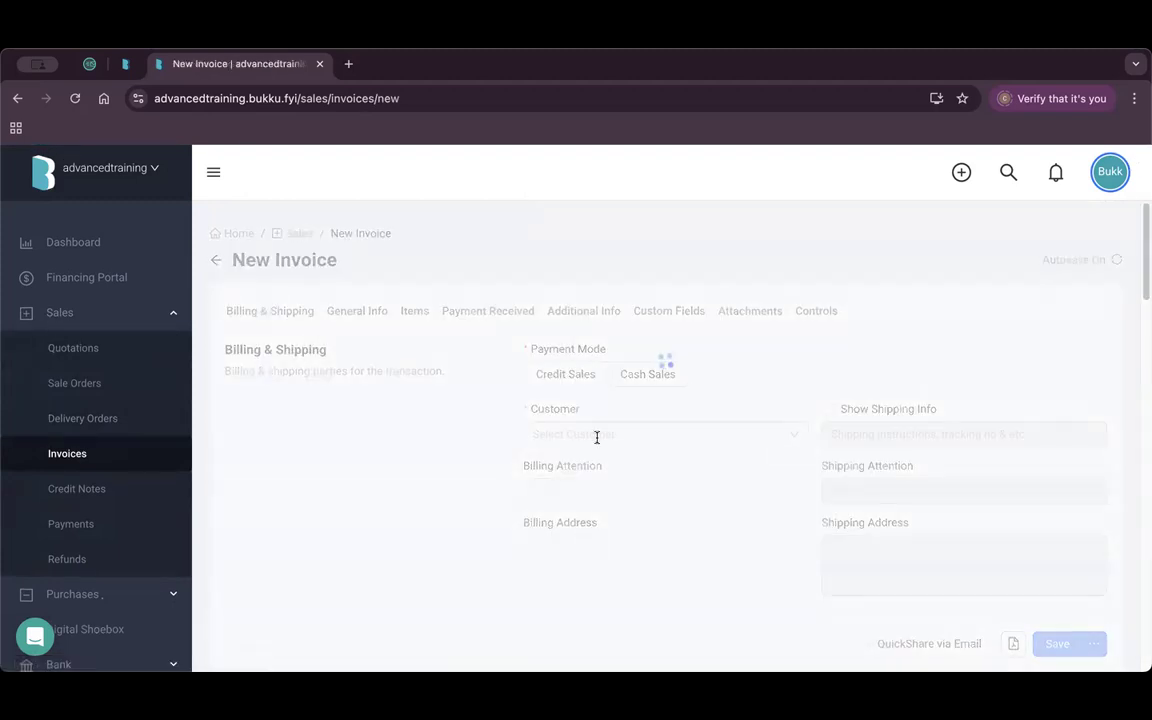
{"action": "left_click", "coordinate": [605, 434]}
{"action": "left_click", "coordinate": [580, 501]}
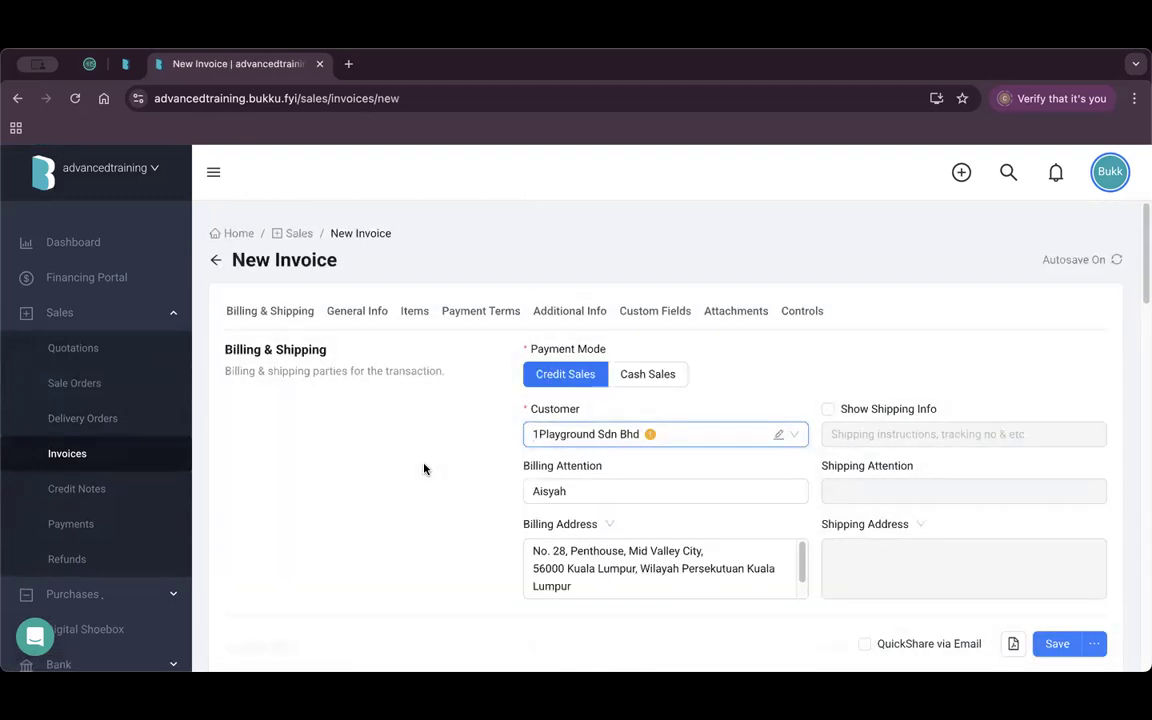
{"action": "scroll", "coordinate": [424, 468], "scroll_direction": "down", "scroll_amount": 10}
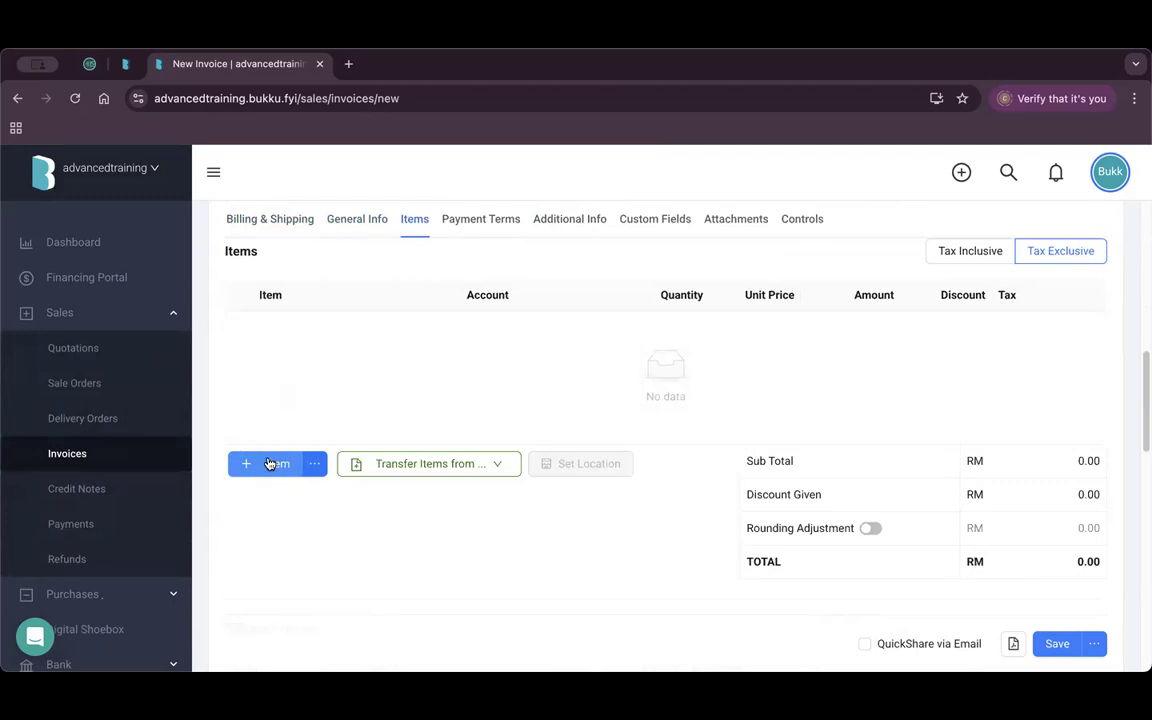
Add a Water Bottle Peach line item with a unit price of 25.
{"action": "left_click", "coordinate": [276, 463]}
{"action": "left_click", "coordinate": [332, 328]}
{"action": "type", "text": "wa"}
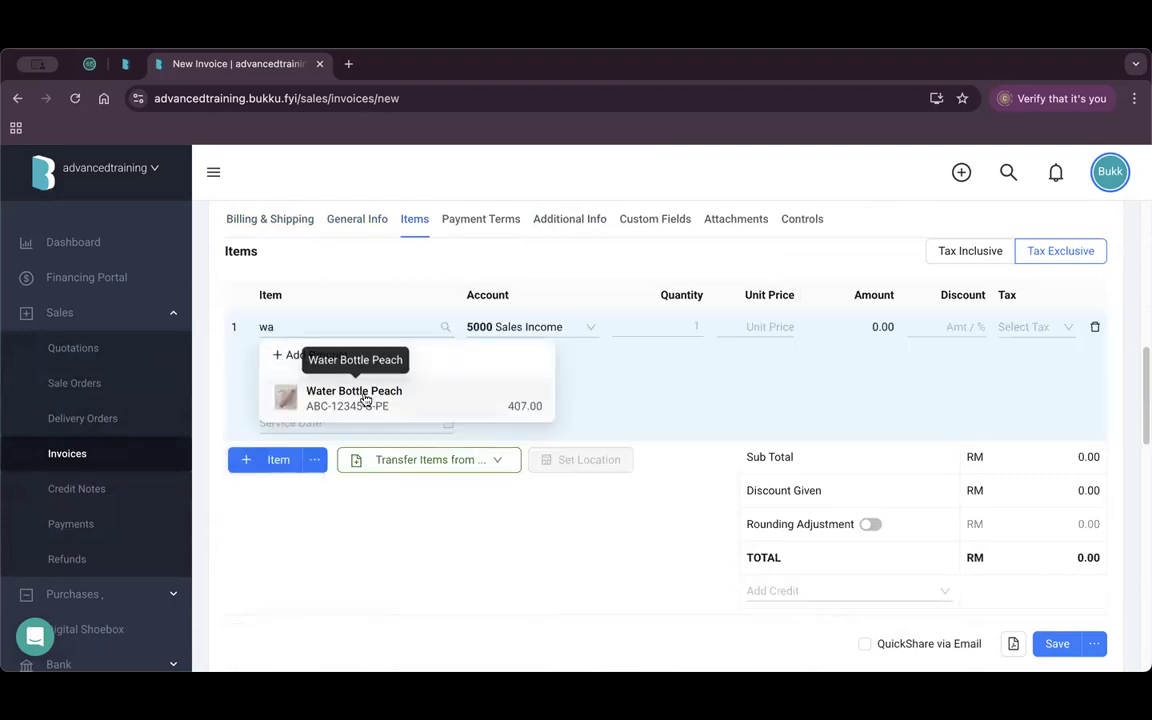
{"action": "left_click", "coordinate": [362, 396]}
{"action": "left_click", "coordinate": [777, 327]}
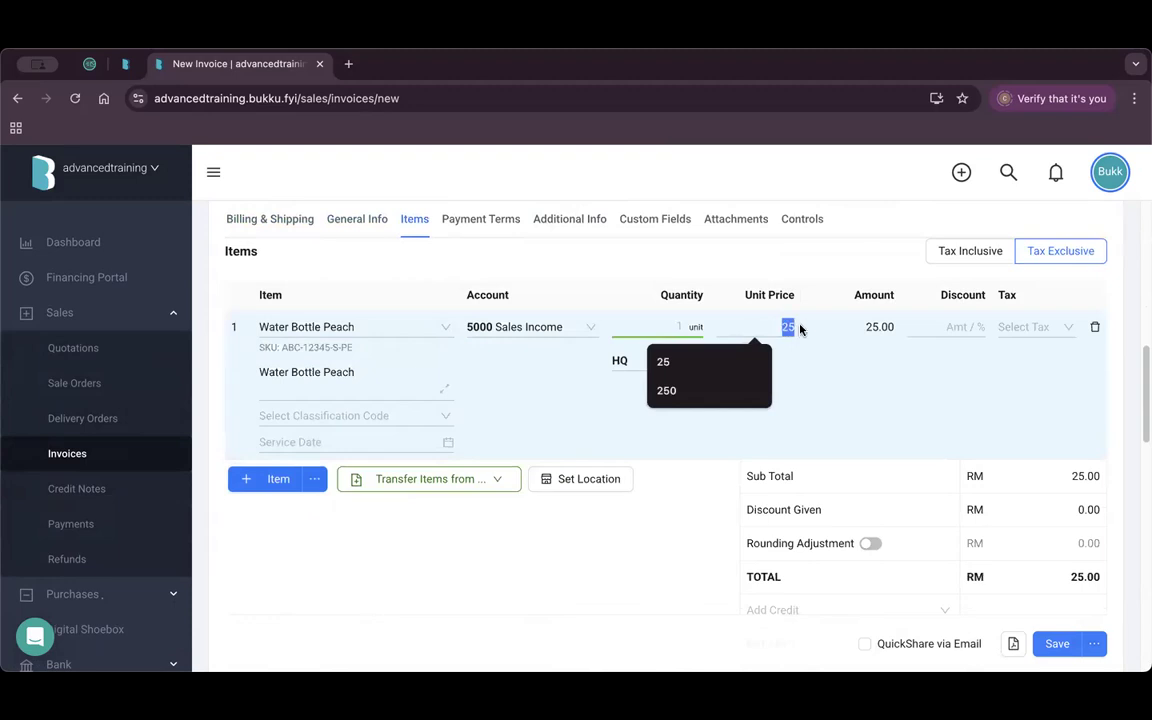
{"action": "type", "text": "30"}
{"action": "key", "text": "BackSpace"}
{"action": "key", "text": "BackSpace"}
{"action": "type", "text": "25"}
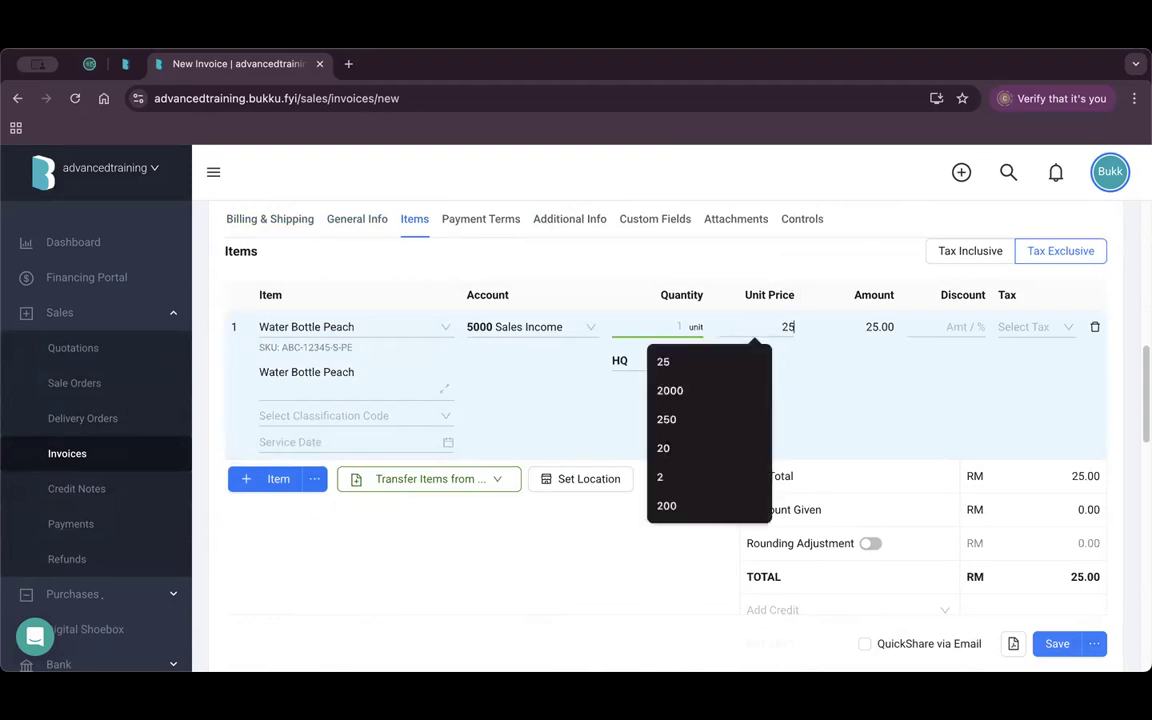
{"action": "left_click", "coordinate": [580, 525]}
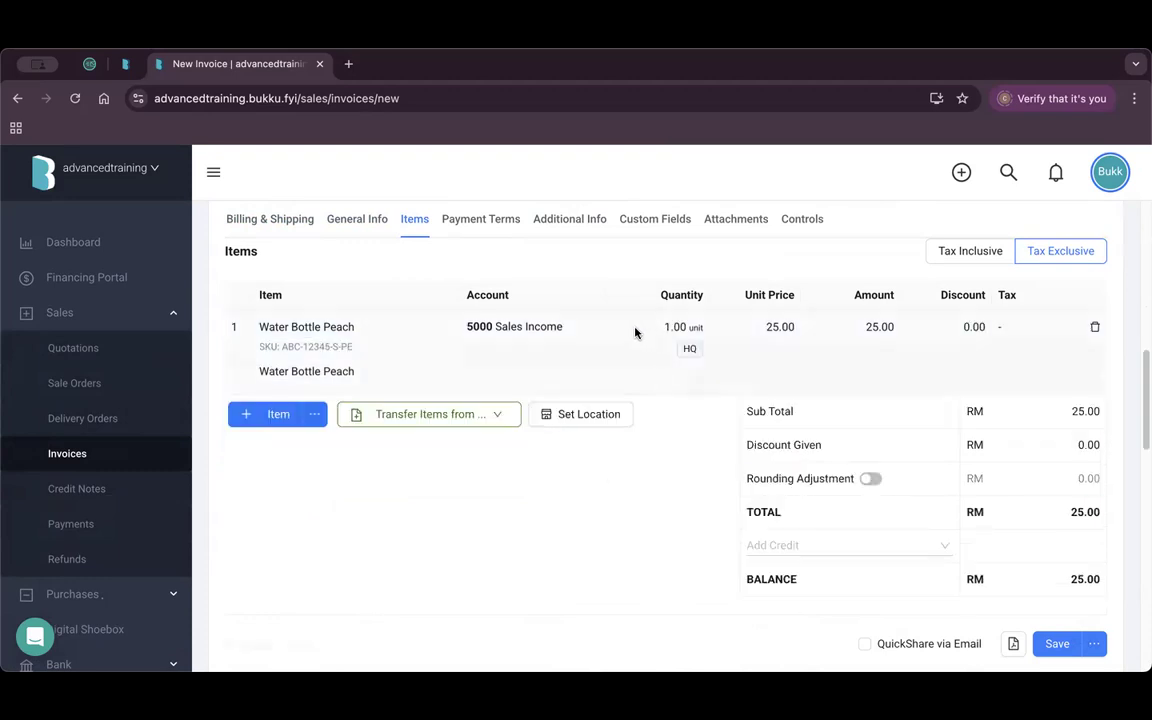
Set the line to quantity 5 at unit price 50, totalling RM 250.00.
{"action": "left_click", "coordinate": [661, 330]}
{"action": "type", "text": "5"}
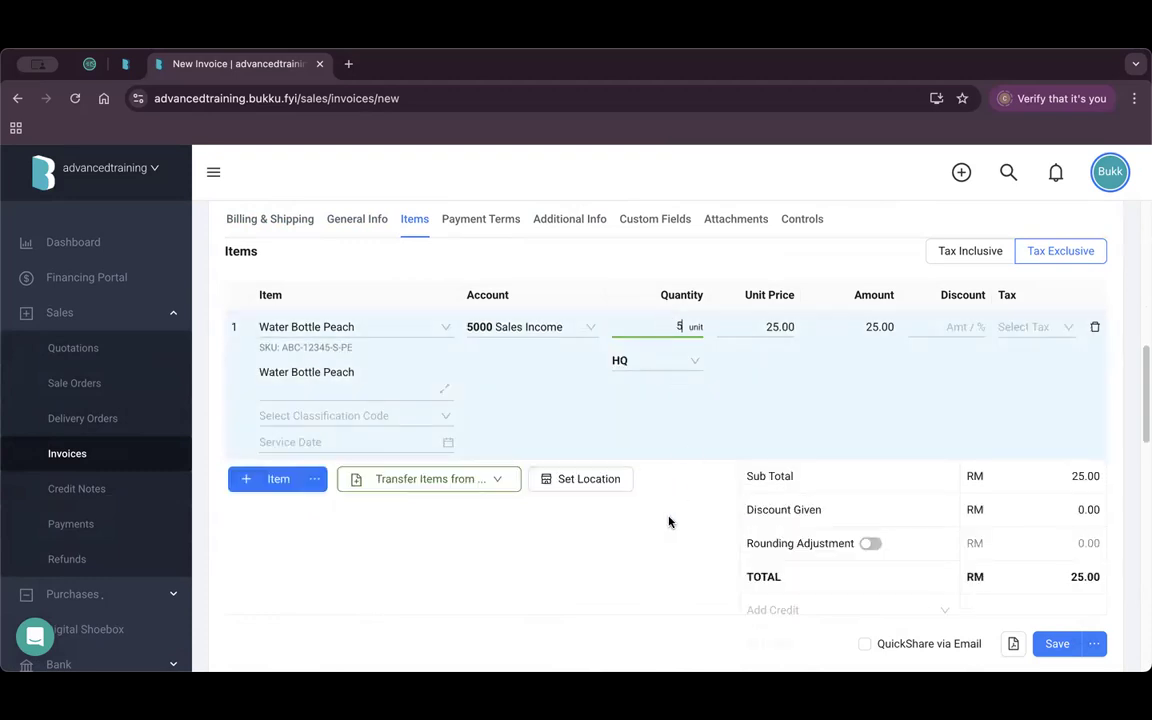
{"action": "left_click", "coordinate": [668, 522]}
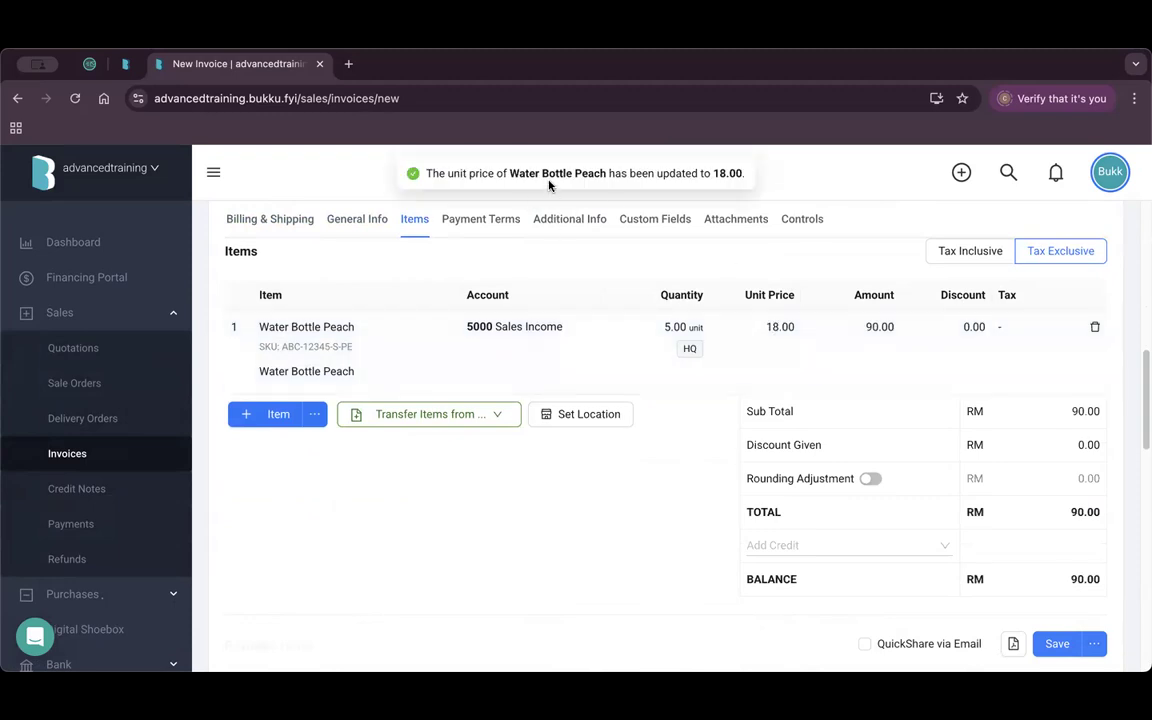
{"action": "left_click", "coordinate": [785, 327]}
{"action": "type", "text": "50"}
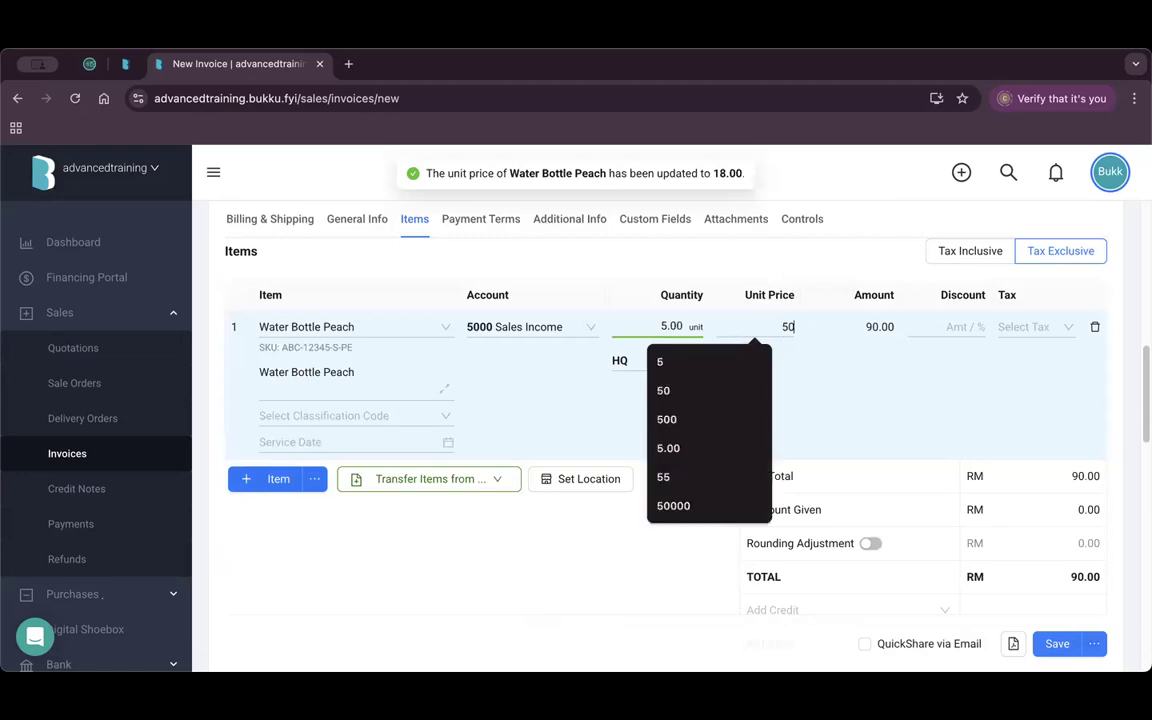
{"action": "left_click", "coordinate": [576, 542]}
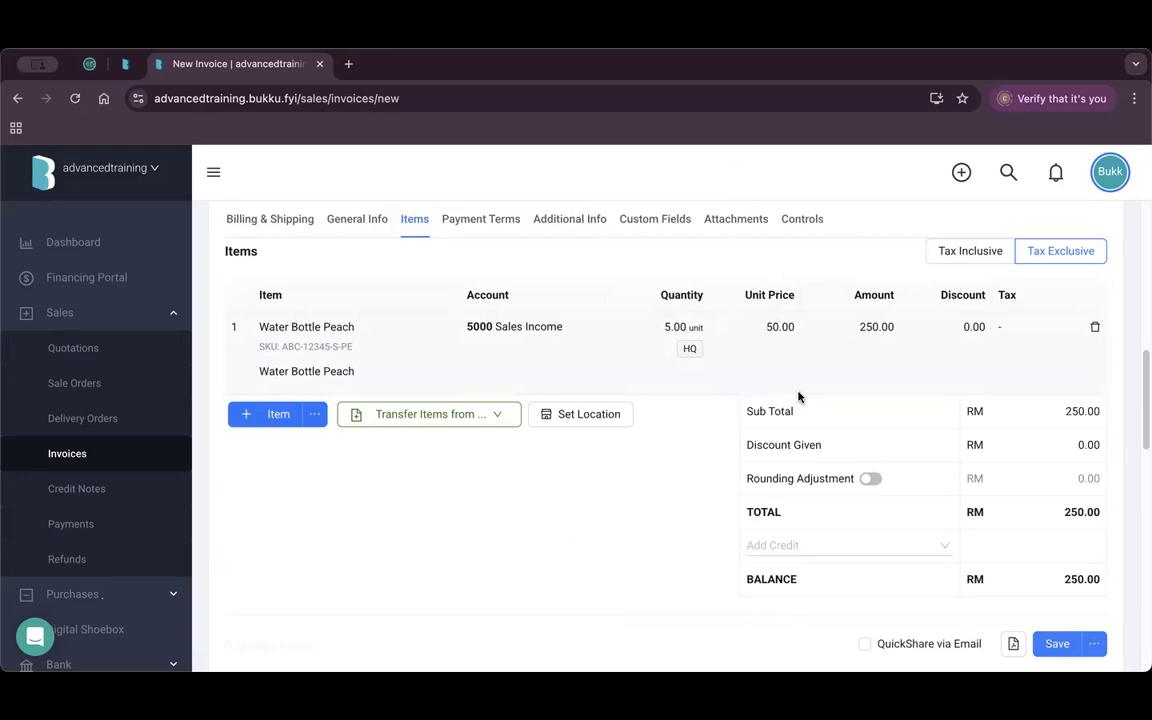
{"action": "scroll", "coordinate": [51, 440], "scroll_direction": "down", "scroll_amount": 5}
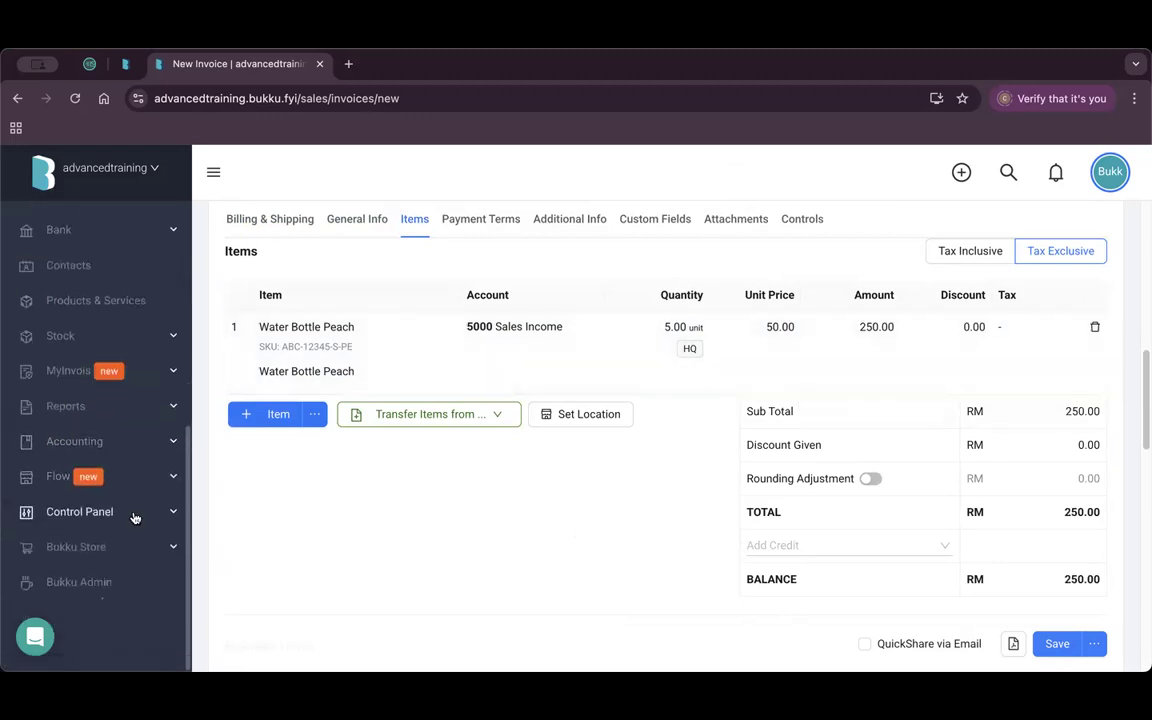
Open the Form Designs list under Control Panel.
{"action": "left_click", "coordinate": [135, 517]}
{"action": "scroll", "coordinate": [145, 505], "scroll_direction": "down", "scroll_amount": 5}
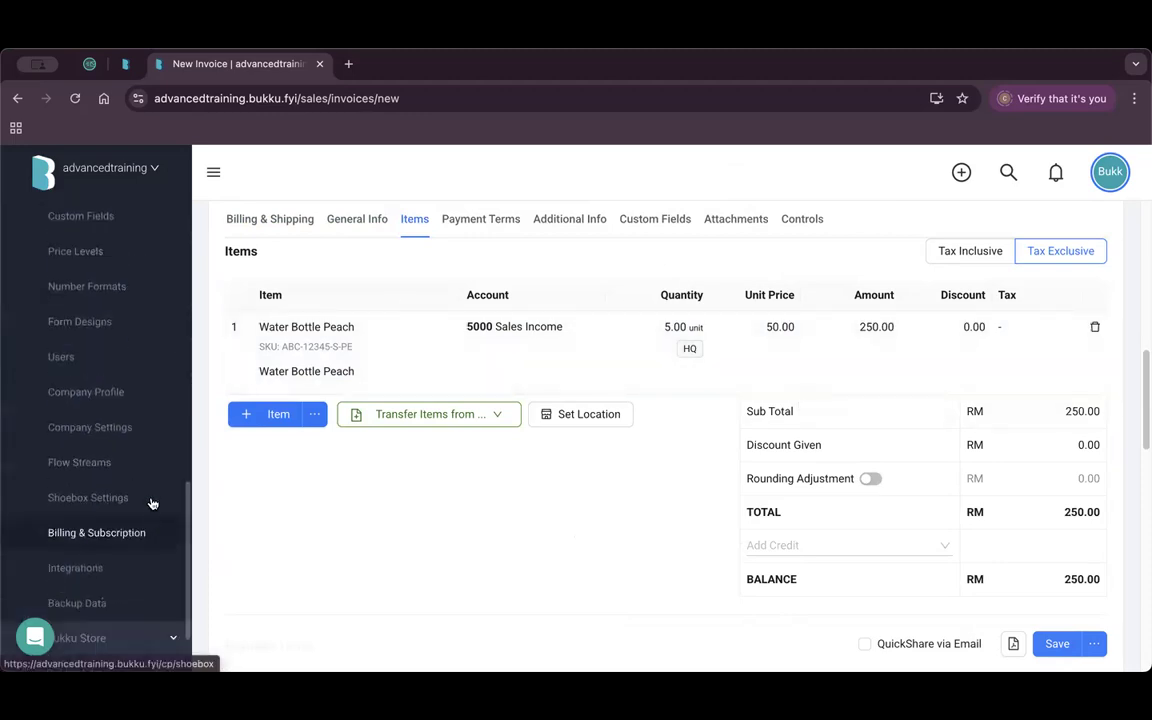
{"action": "left_click", "coordinate": [116, 325]}
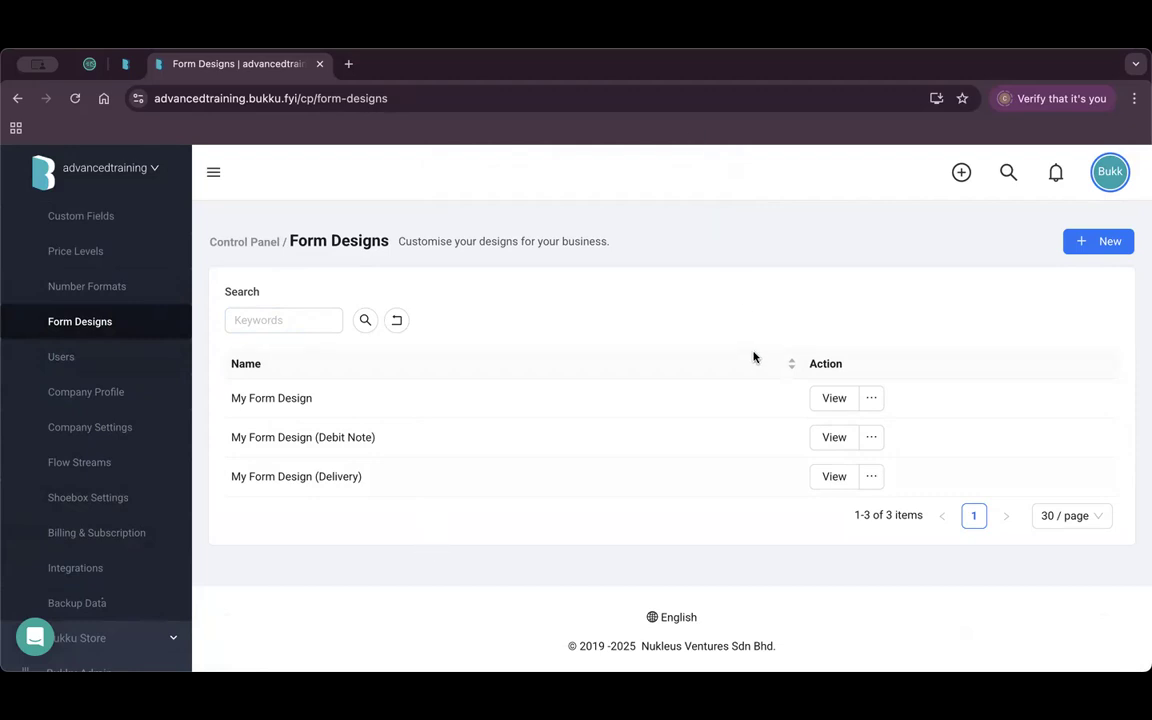
{"action": "scroll", "coordinate": [135, 480], "scroll_direction": "up", "scroll_amount": 10}
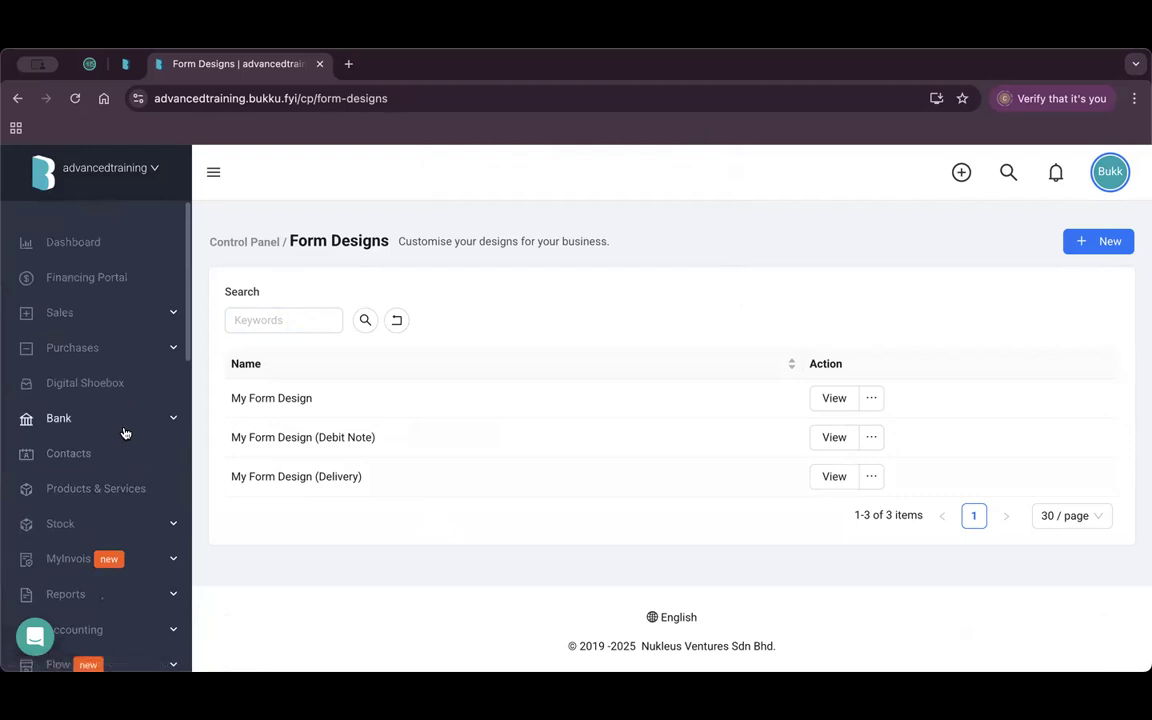
Duplicate My Form Design and save the copy as 'My Form Design (Demo)'.
{"action": "left_click", "coordinate": [873, 479]}
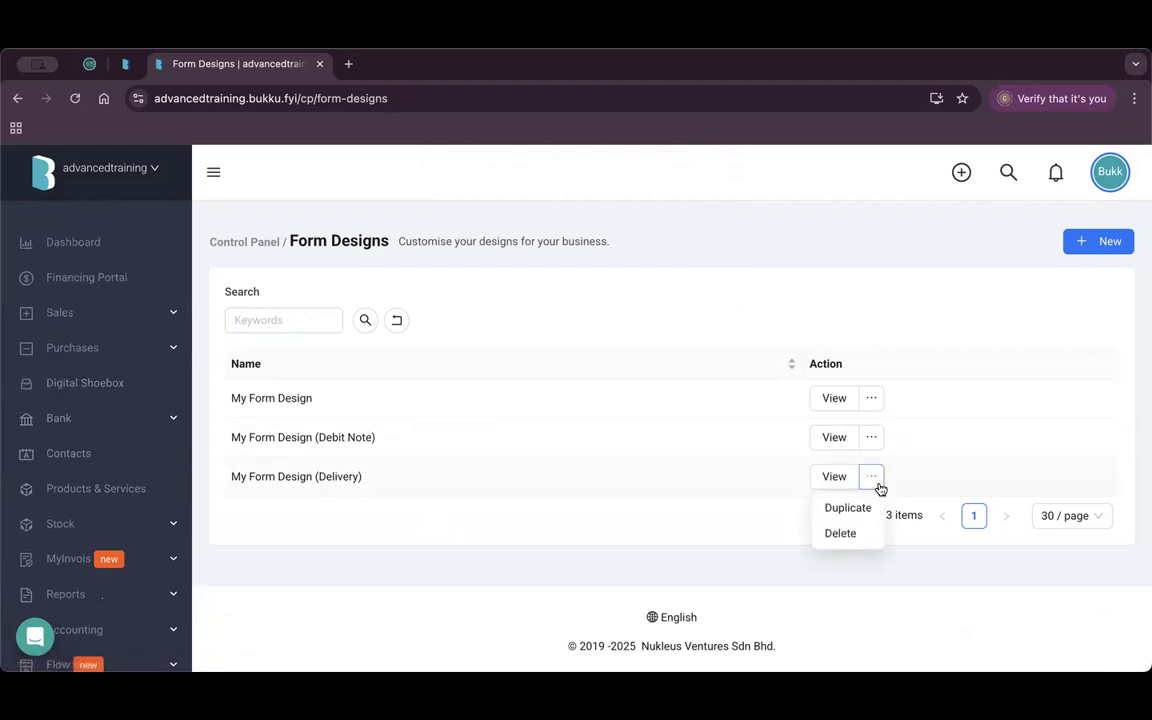
{"action": "left_click", "coordinate": [872, 398]}
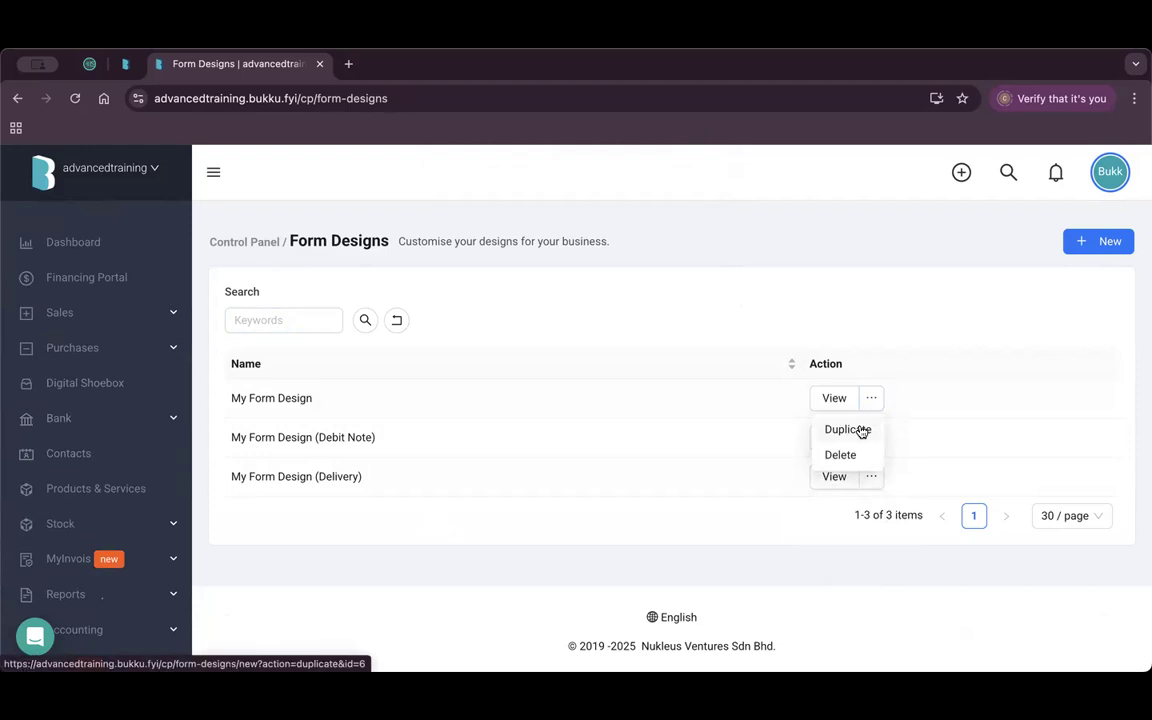
{"action": "left_click", "coordinate": [861, 431]}
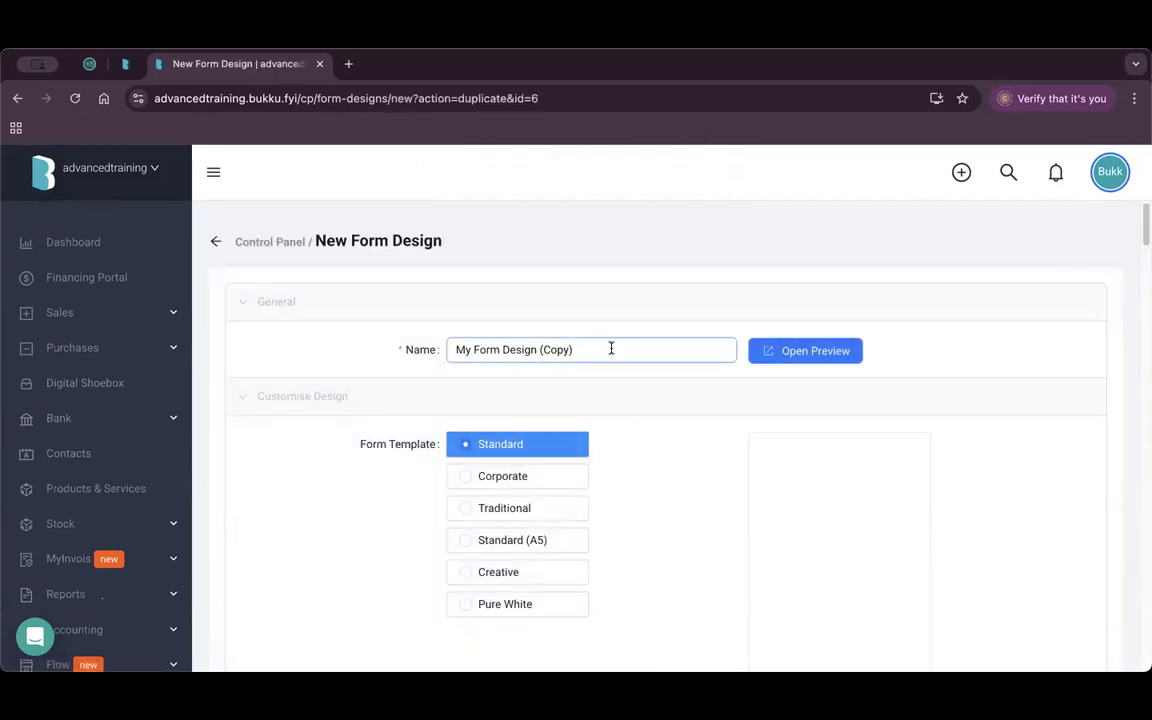
{"action": "key", "text": "BackSpace"}
{"action": "key", "text": "BackSpace"}
{"action": "key", "text": "BackSpace"}
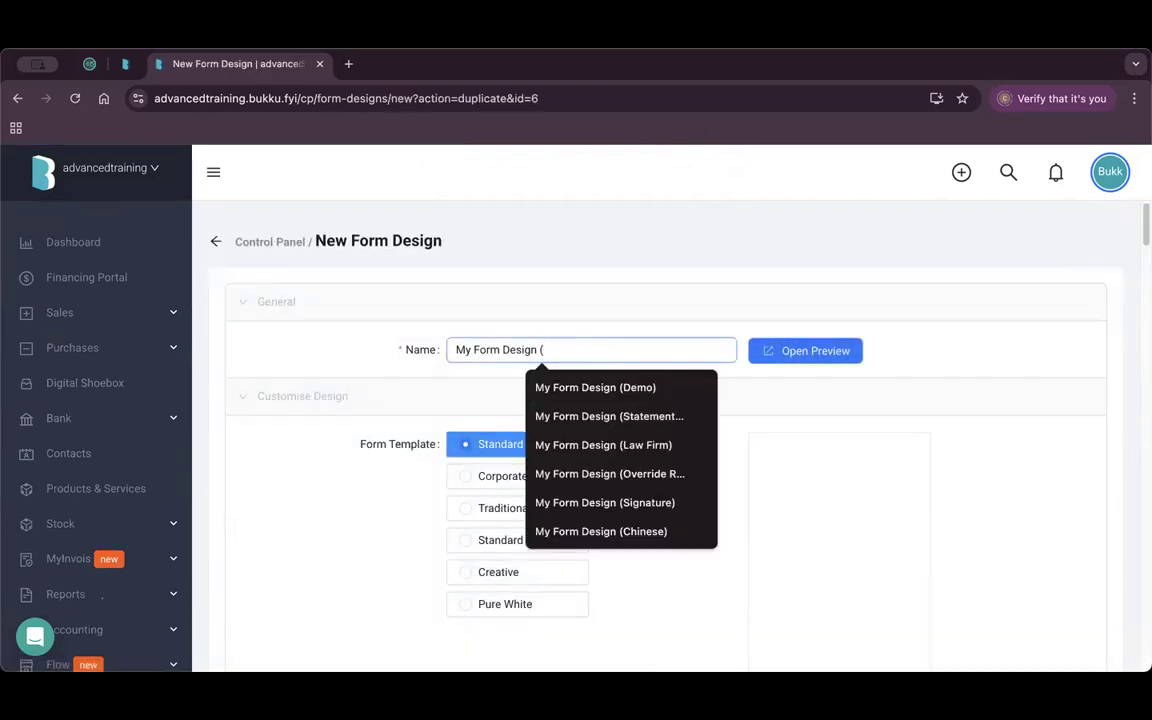
{"action": "type", "text": "Demo)"}
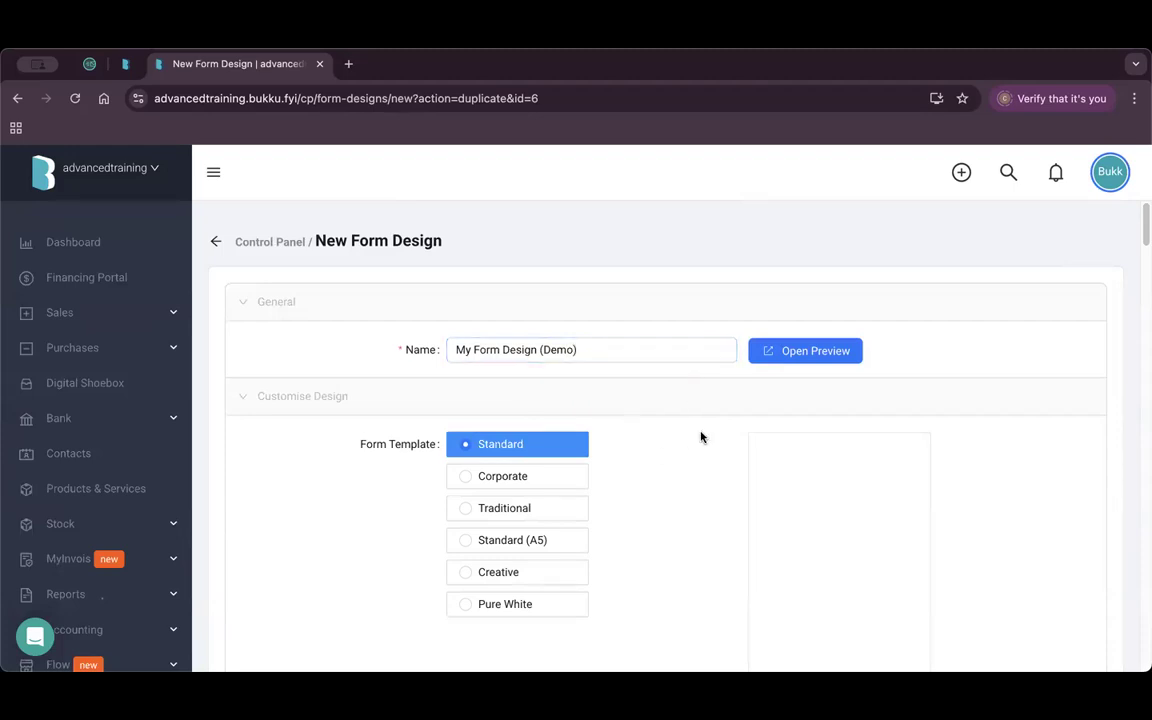
{"action": "scroll", "coordinate": [699, 437], "scroll_direction": "down", "scroll_amount": 15}
{"action": "left_click", "coordinate": [1062, 531]}
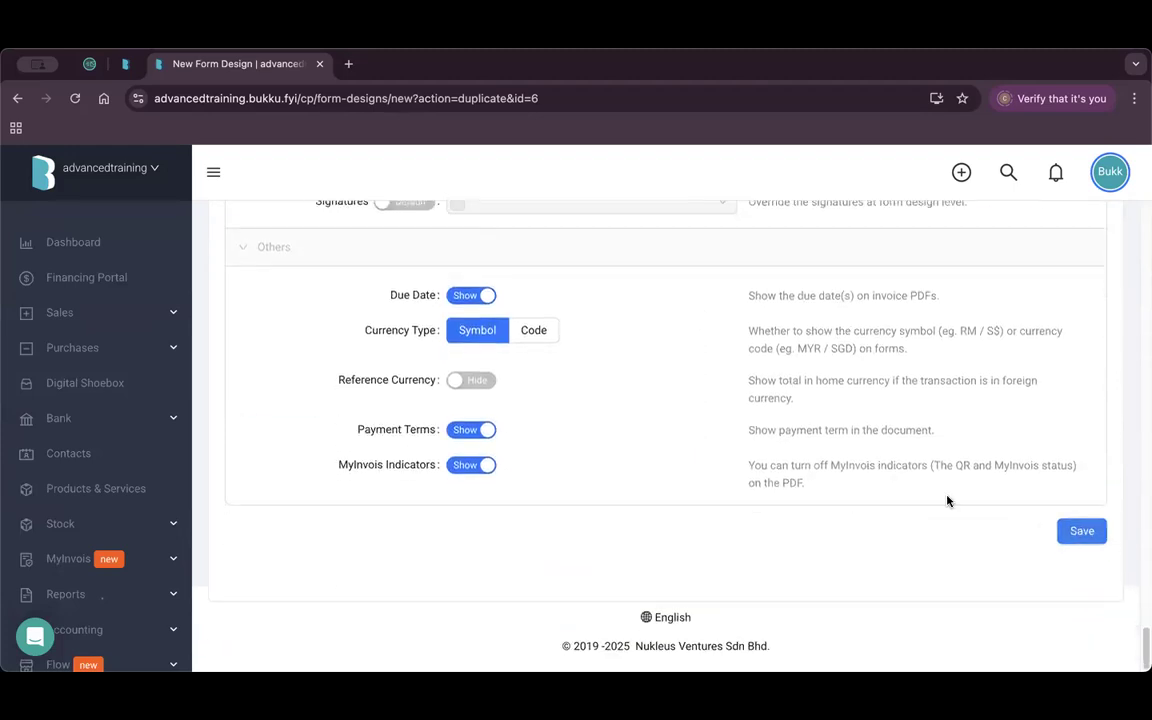
{"action": "left_click_drag", "start_coordinate": [352, 515], "coordinate": [276, 516]}
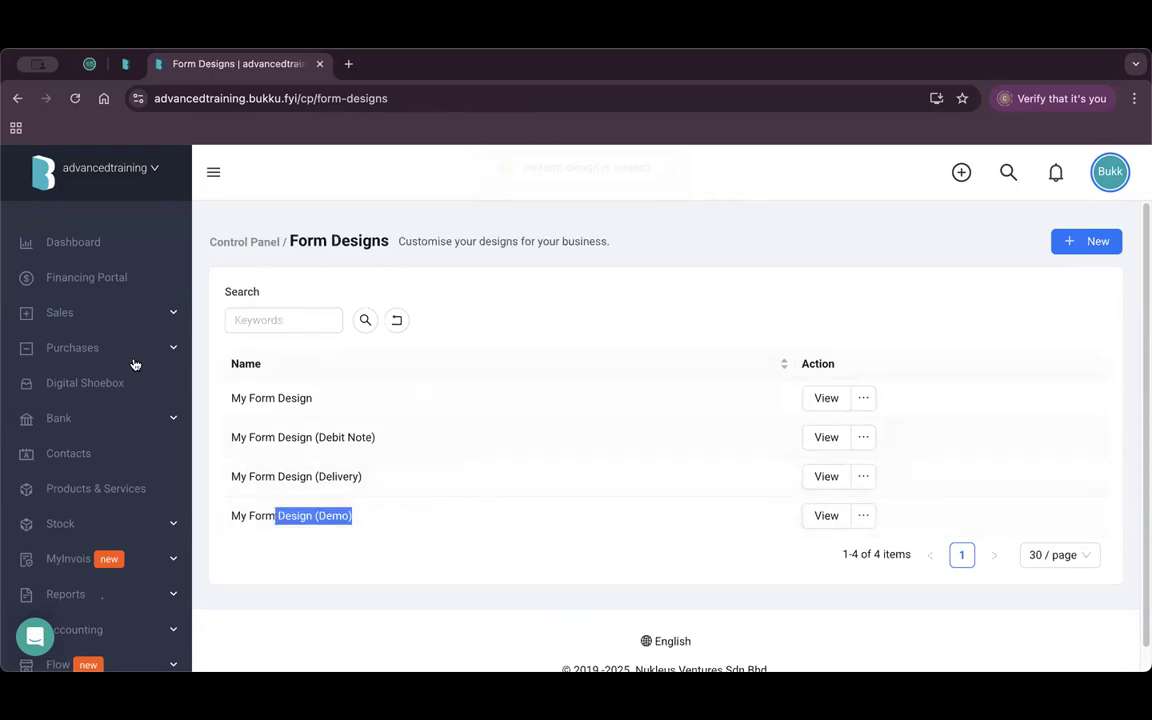
Filter the sales invoices list to customer 1Playground Sdn Bhd.
{"action": "left_click", "coordinate": [100, 315]}
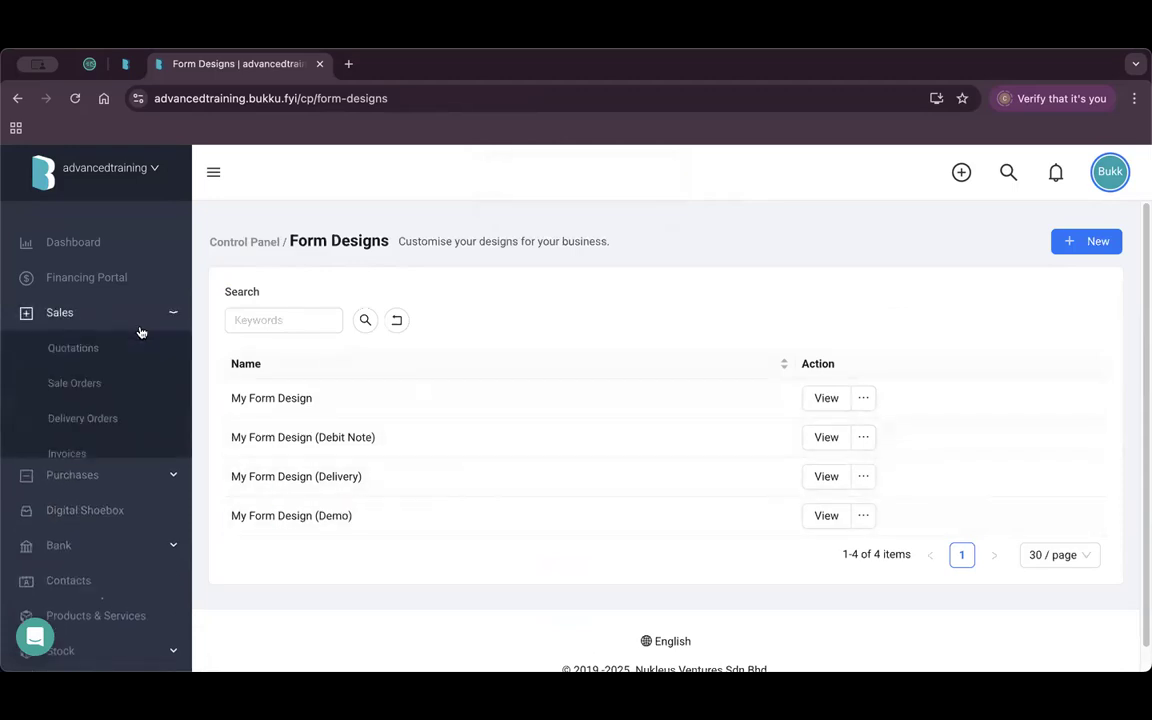
{"action": "left_click", "coordinate": [80, 455]}
{"action": "left_click", "coordinate": [571, 363]}
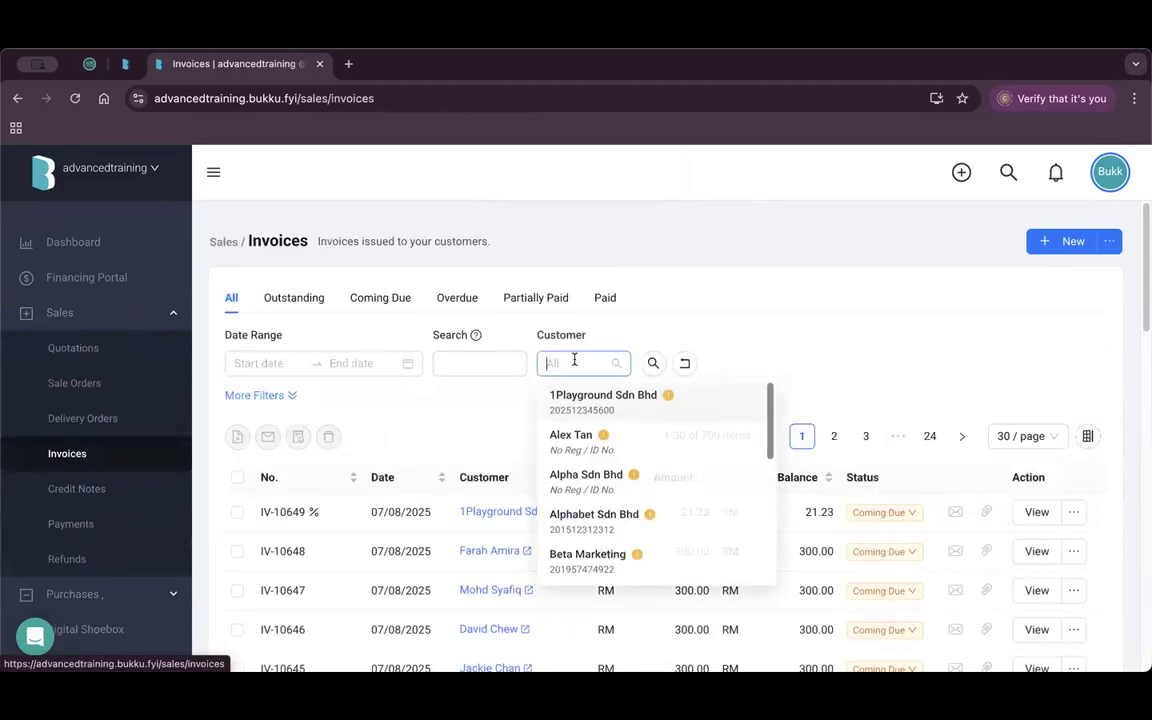
{"action": "left_click", "coordinate": [619, 404]}
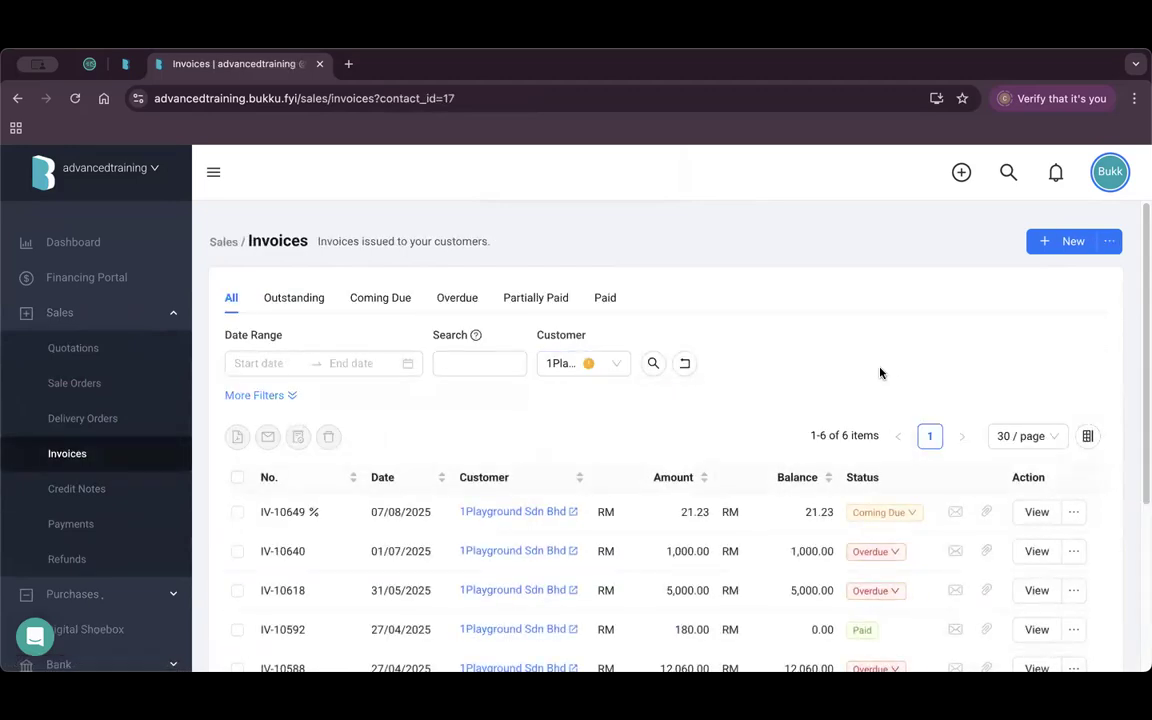
{"action": "scroll", "coordinate": [805, 357], "scroll_direction": "down", "scroll_amount": 3}
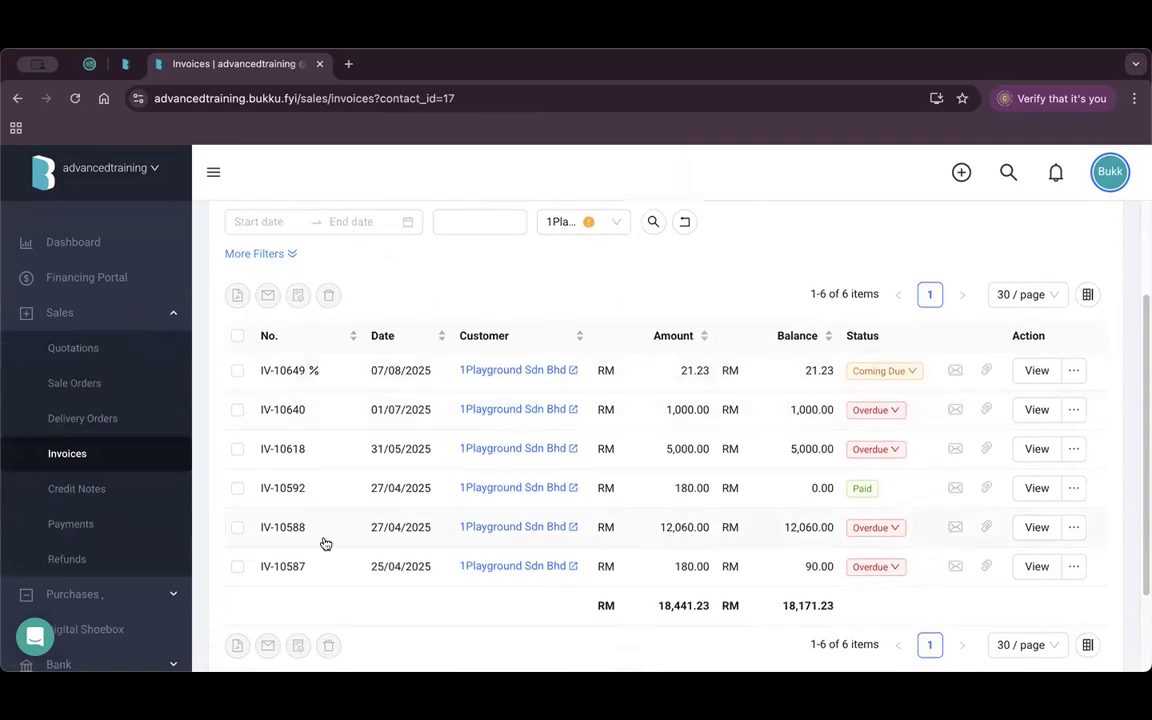
Share invoice IV-10588 via QuickShare link using the My Form Design (Demo) layout.
{"action": "left_click", "coordinate": [1074, 529]}
{"action": "mouse_move", "coordinate": [1065, 475]}
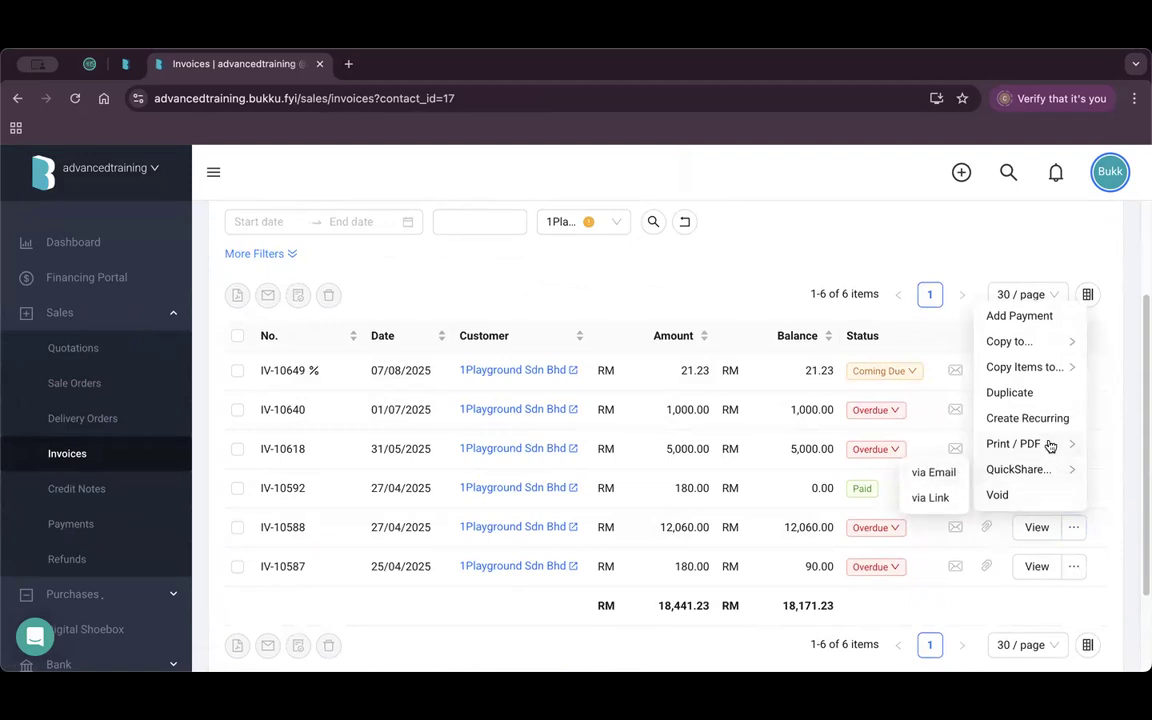
{"action": "mouse_move", "coordinate": [1050, 444]}
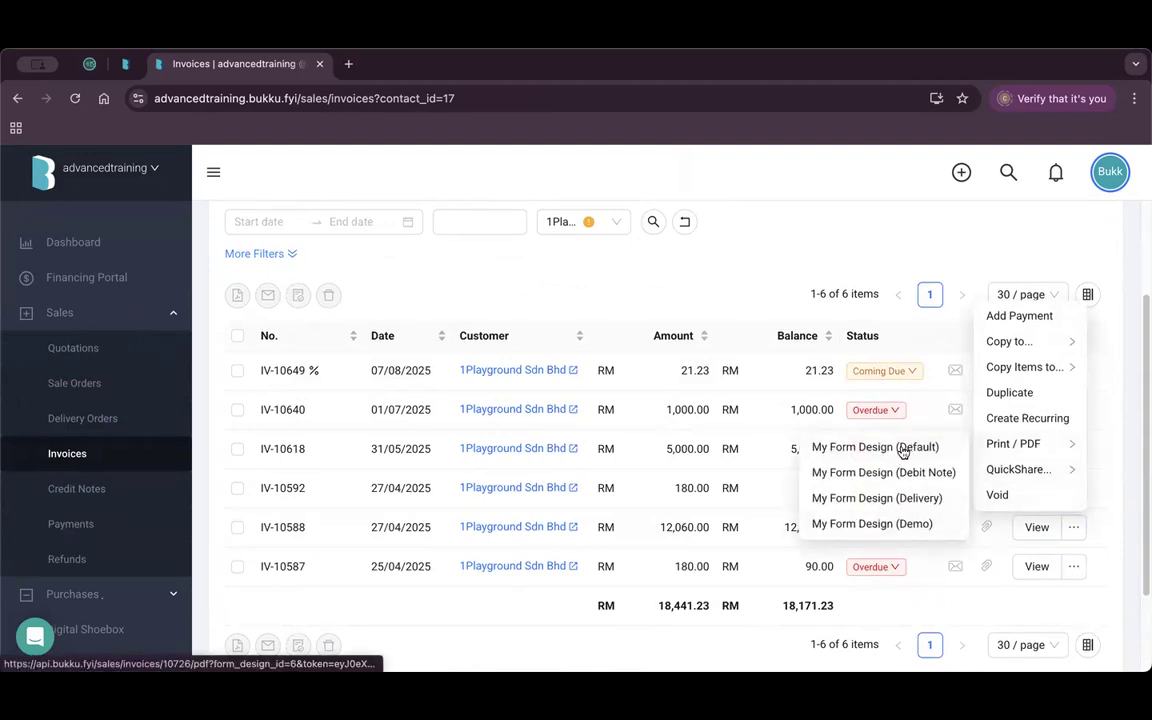
{"action": "mouse_move", "coordinate": [1015, 469]}
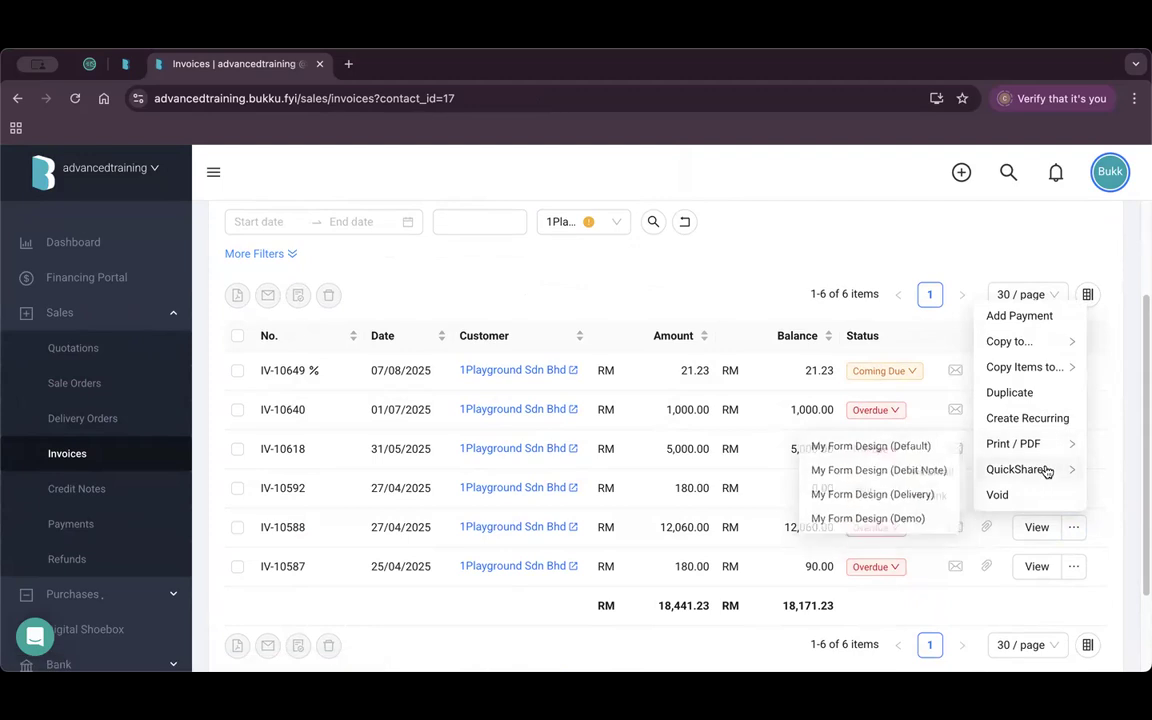
{"action": "left_click", "coordinate": [930, 498]}
{"action": "left_click", "coordinate": [584, 283]}
{"action": "left_click", "coordinate": [540, 388]}
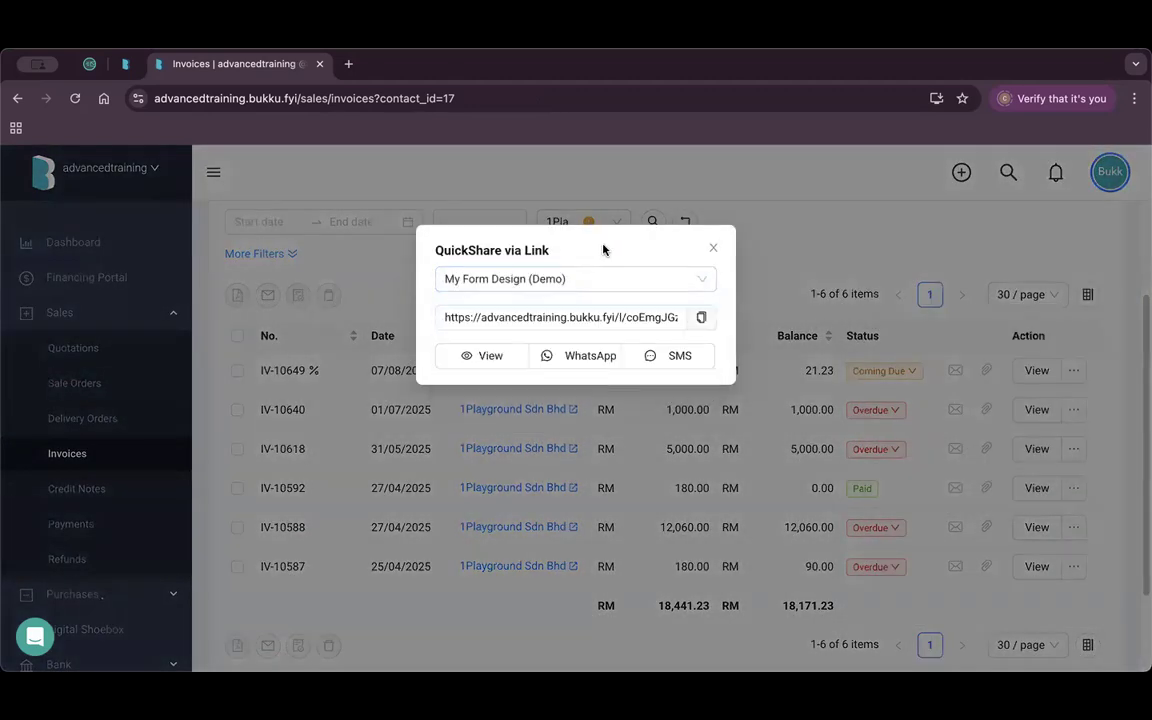
{"action": "left_click", "coordinate": [487, 356]}
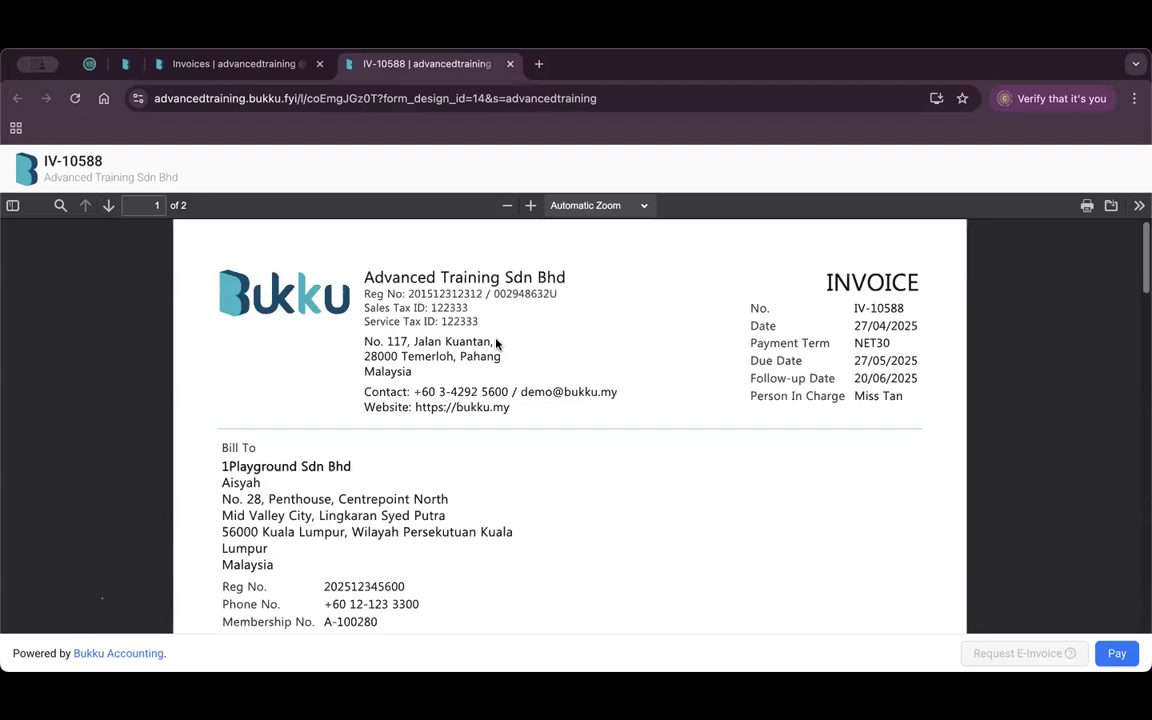
{"action": "scroll", "coordinate": [494, 361], "scroll_direction": "down", "scroll_amount": 4}
{"action": "scroll", "coordinate": [570, 364], "scroll_direction": "down", "scroll_amount": 5}
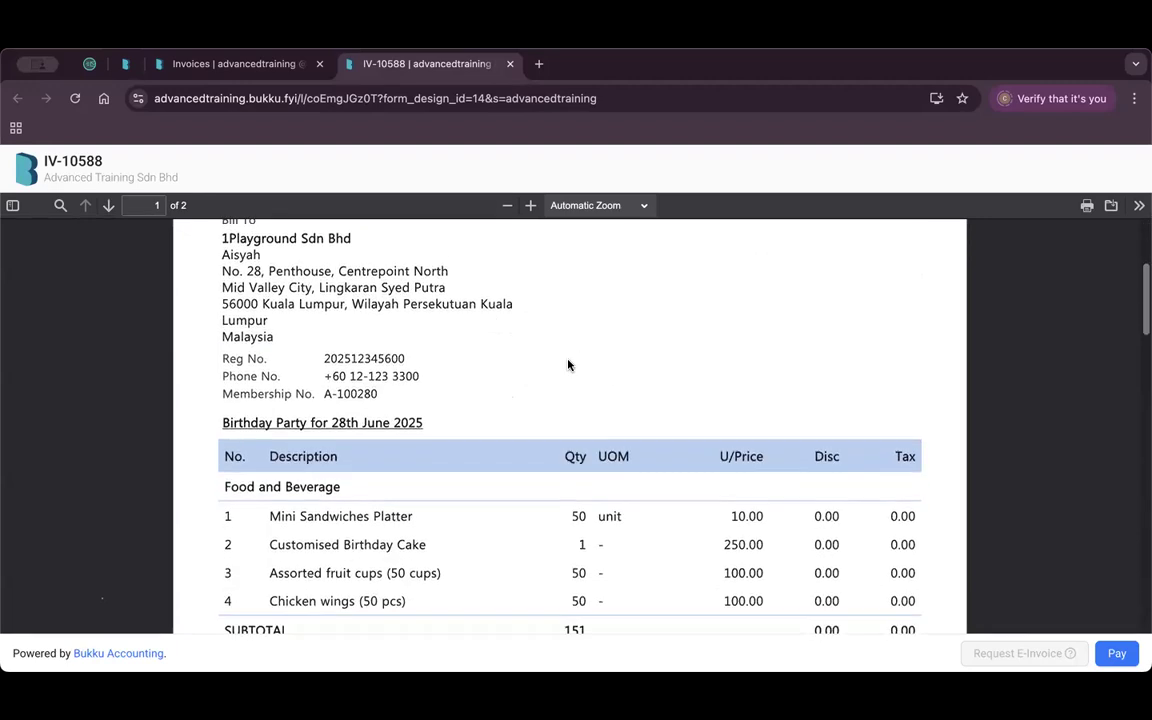
{"action": "scroll", "coordinate": [570, 364], "scroll_direction": "down", "scroll_amount": 18}
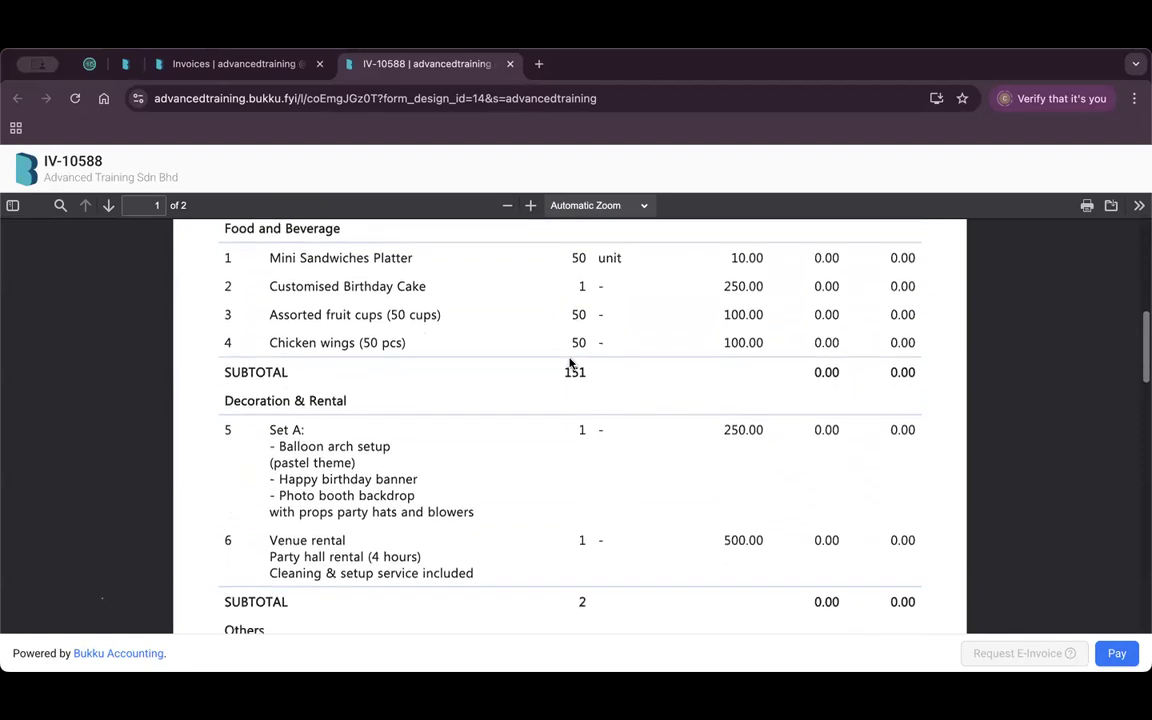
{"action": "scroll", "coordinate": [570, 364], "scroll_direction": "down", "scroll_amount": 8}
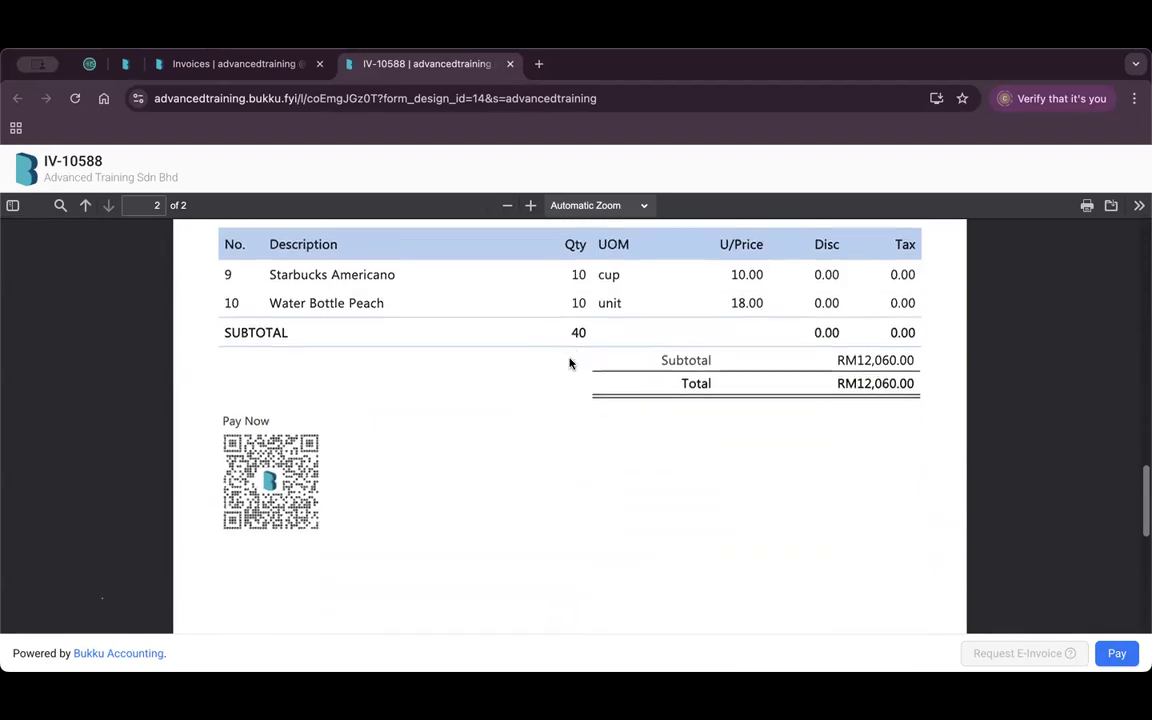
{"action": "scroll", "coordinate": [570, 364], "scroll_direction": "down", "scroll_amount": 5}
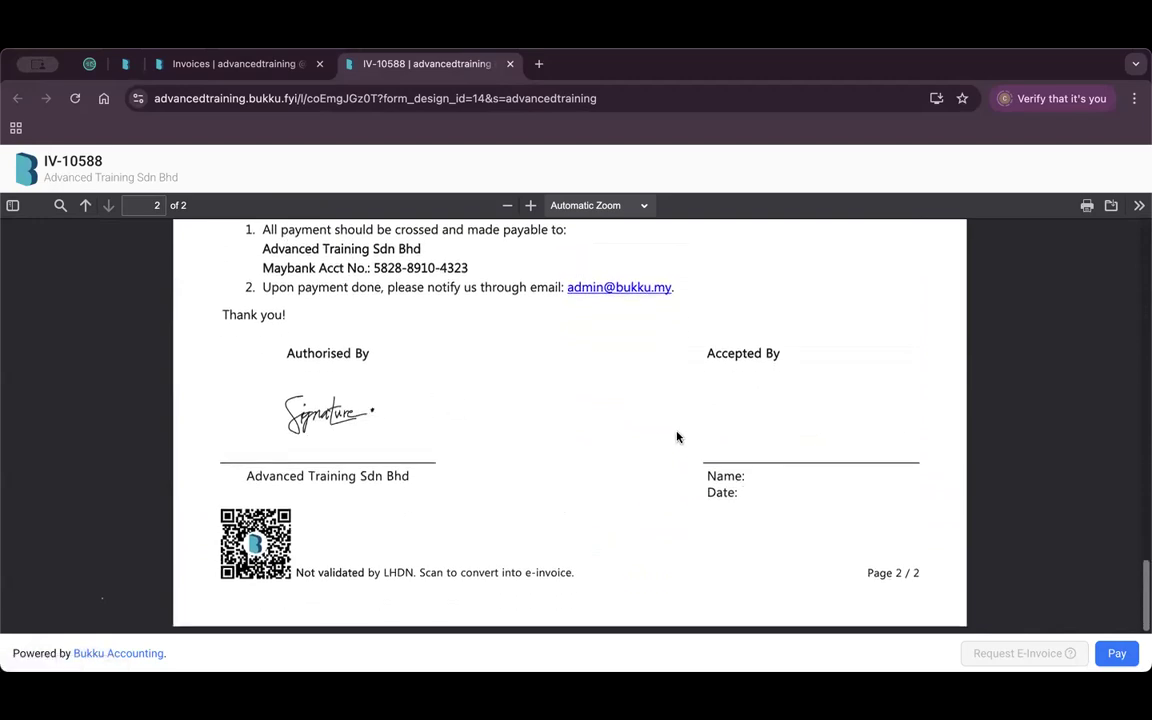
{"action": "scroll", "coordinate": [676, 439], "scroll_direction": "up", "scroll_amount": 7}
{"action": "scroll", "coordinate": [678, 437], "scroll_direction": "up", "scroll_amount": 20}
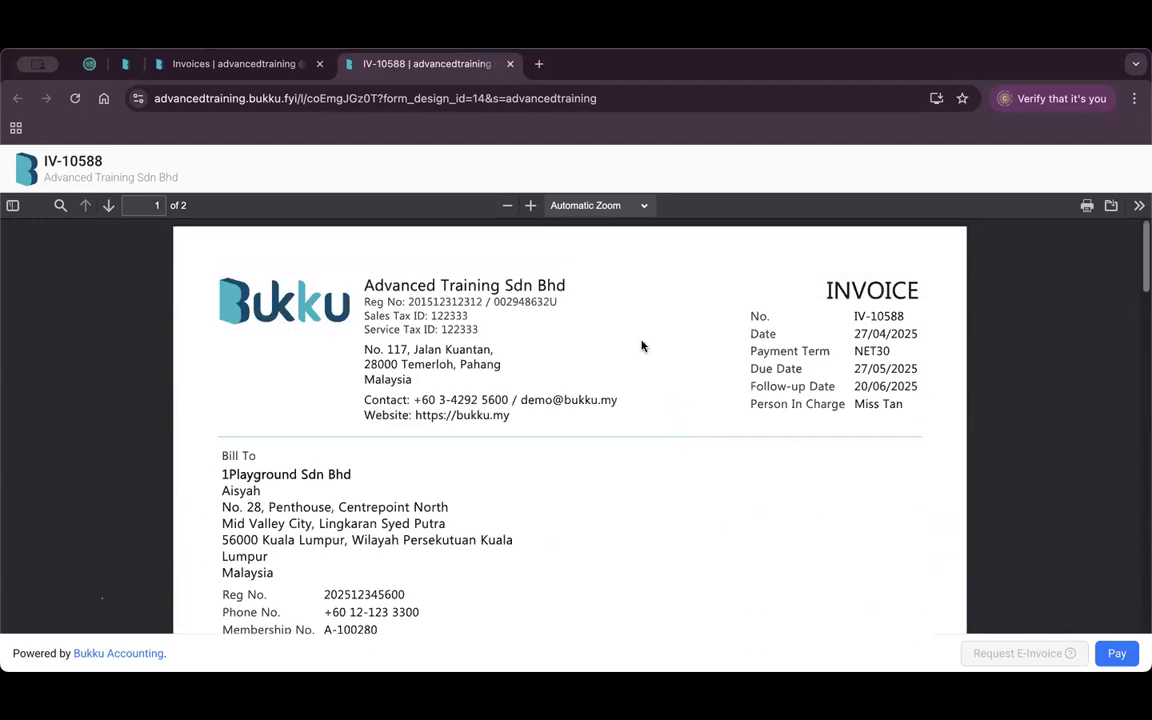
{"action": "left_click", "coordinate": [241, 66]}
Close the QuickShare window and open the My Form Design (Demo) form design.
{"action": "left_click", "coordinate": [716, 252]}
{"action": "scroll", "coordinate": [83, 496], "scroll_direction": "down", "scroll_amount": 5}
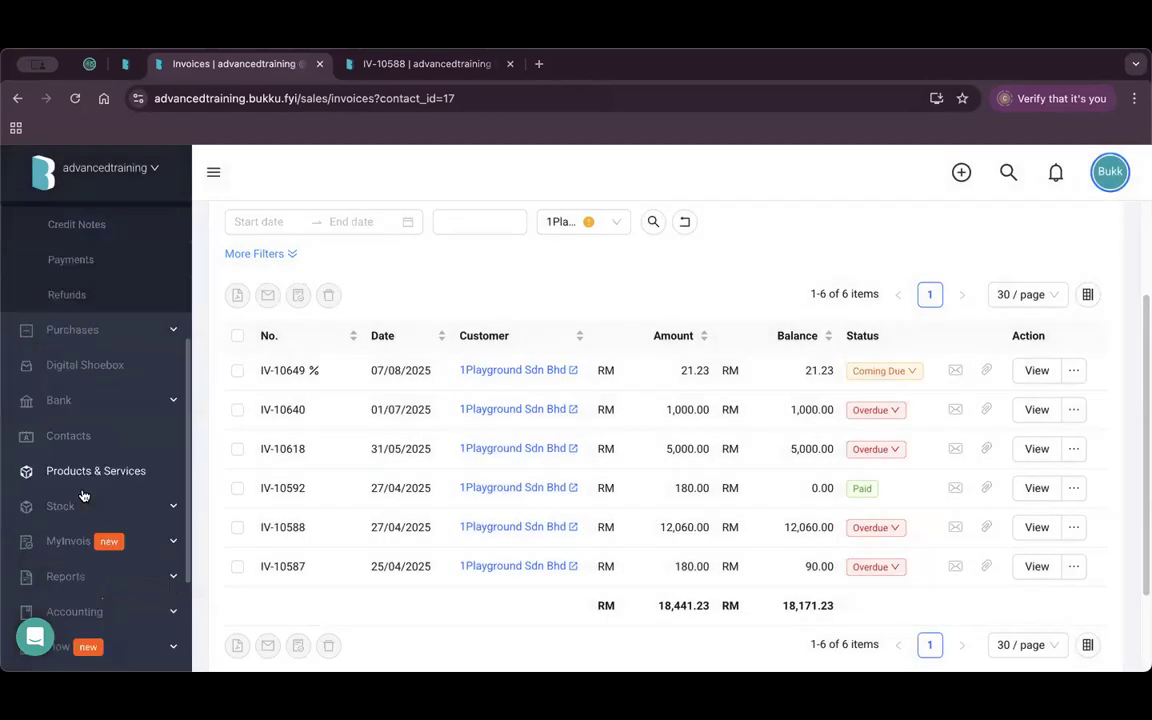
{"action": "scroll", "coordinate": [144, 566], "scroll_direction": "down", "scroll_amount": 1}
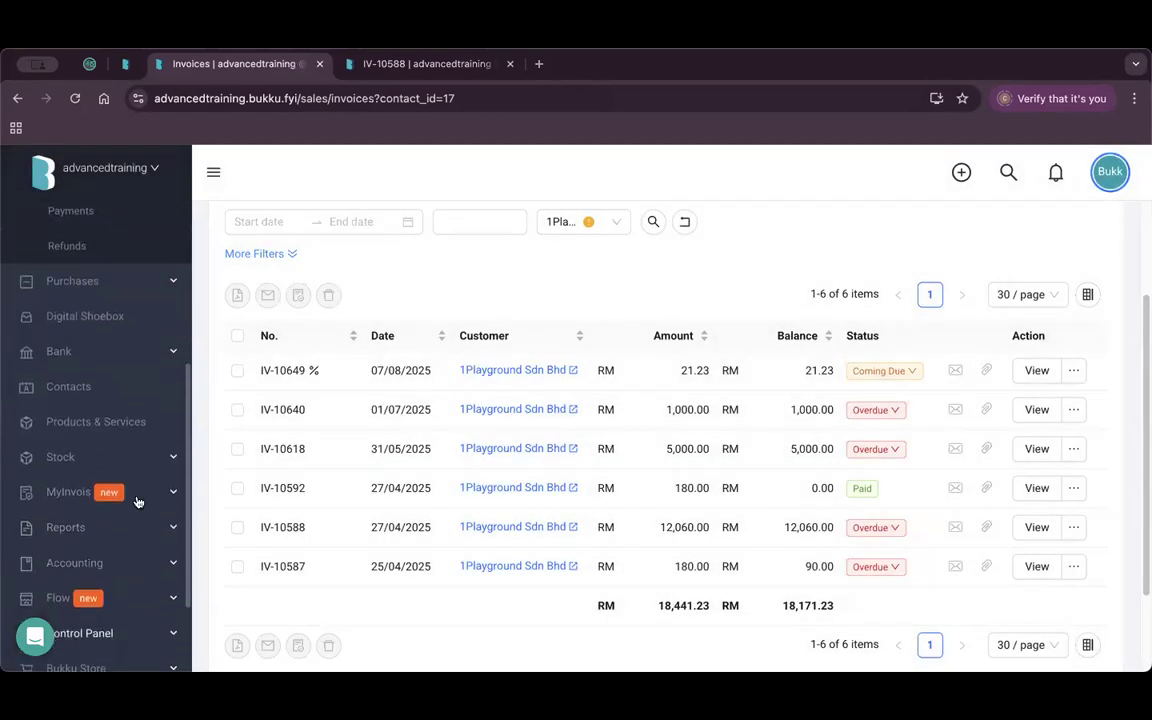
{"action": "left_click", "coordinate": [120, 633]}
{"action": "scroll", "coordinate": [138, 502], "scroll_direction": "down", "scroll_amount": 5}
{"action": "left_click", "coordinate": [117, 446]}
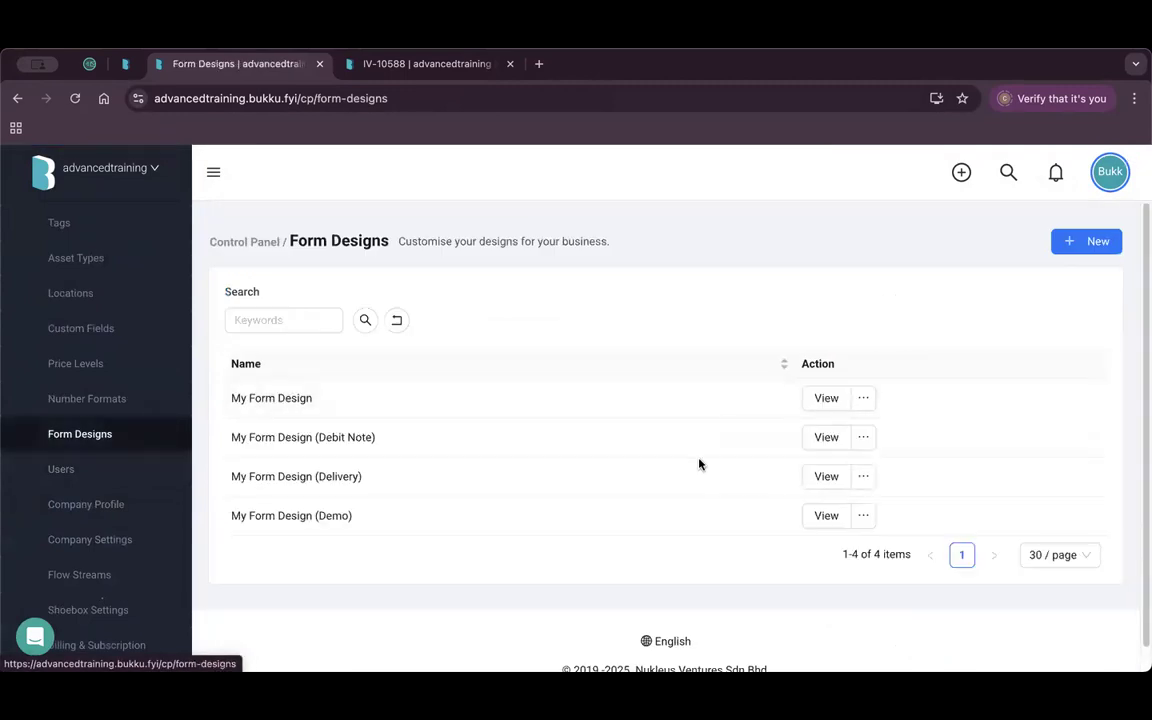
{"action": "left_click", "coordinate": [826, 515]}
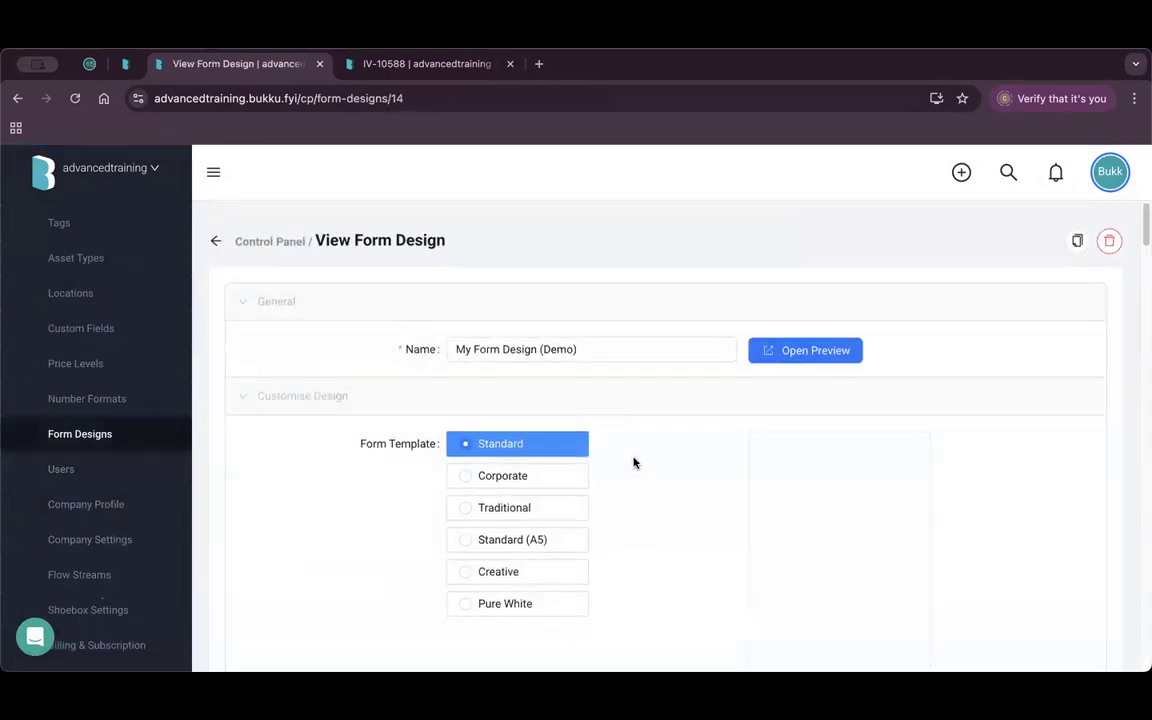
Change the design's colour scheme from blue to a pale green (cbf4b9).
{"action": "scroll", "coordinate": [633, 462], "scroll_direction": "down", "scroll_amount": 1}
{"action": "scroll", "coordinate": [596, 429], "scroll_direction": "down", "scroll_amount": 1}
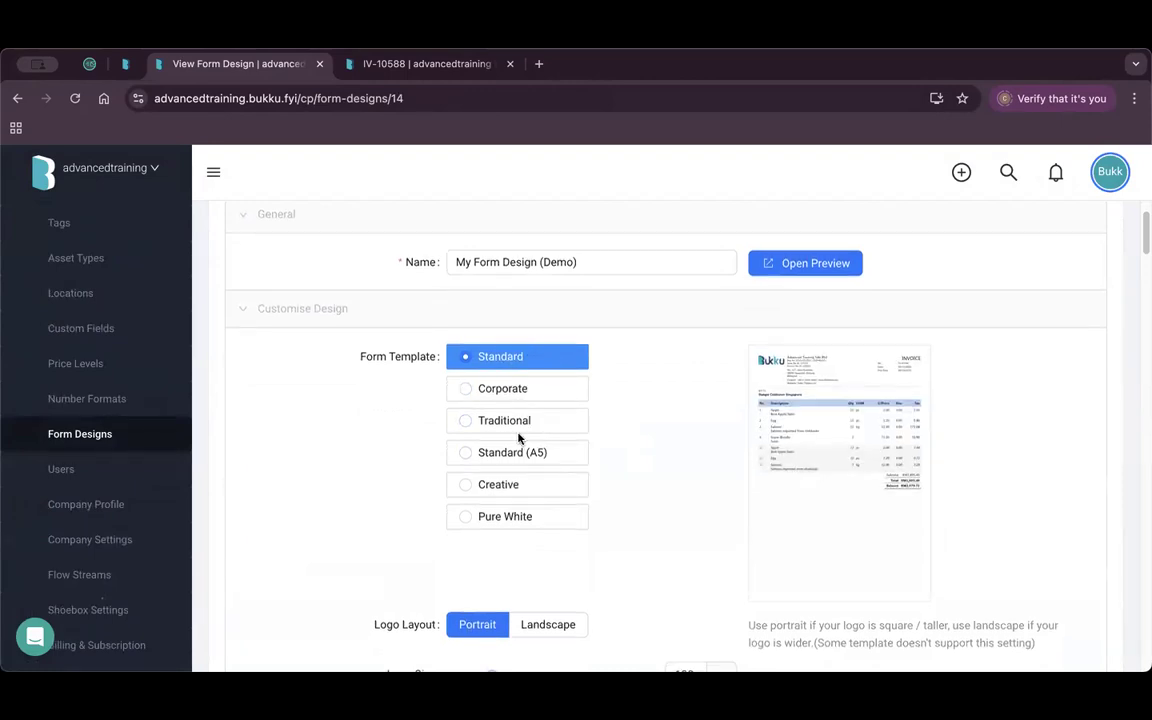
{"action": "scroll", "coordinate": [527, 449], "scroll_direction": "down", "scroll_amount": 8}
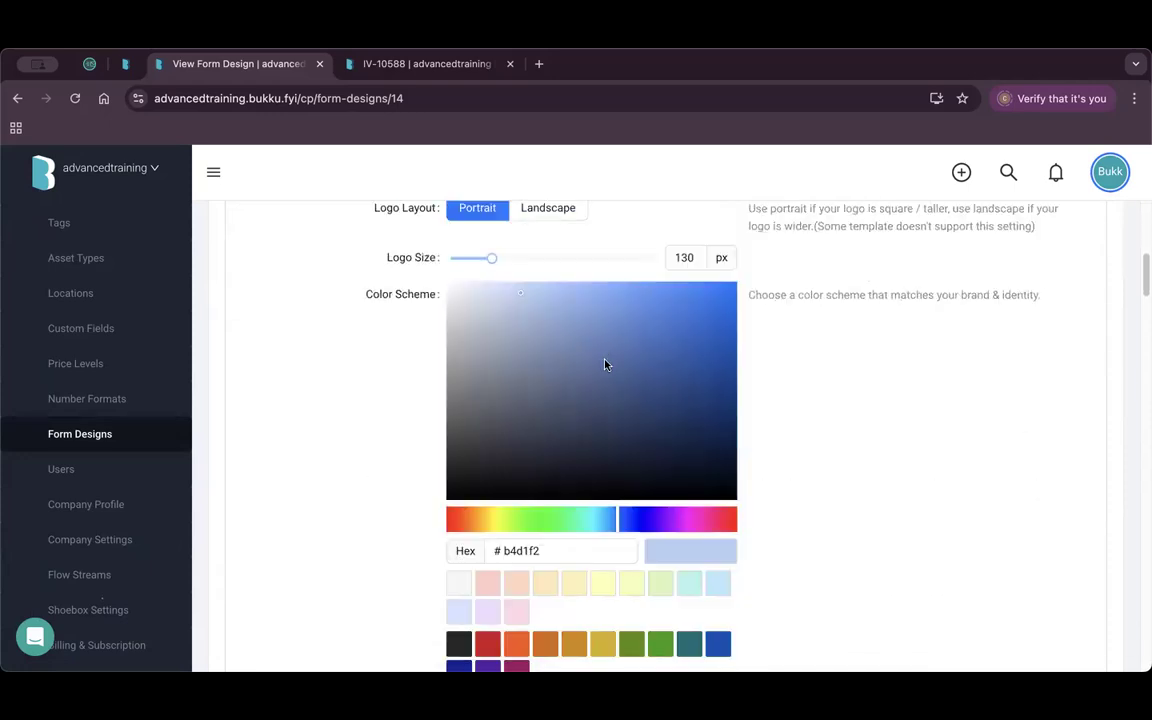
{"action": "scroll", "coordinate": [616, 387], "scroll_direction": "up", "scroll_amount": 1}
{"action": "scroll", "coordinate": [612, 386], "scroll_direction": "down", "scroll_amount": 2}
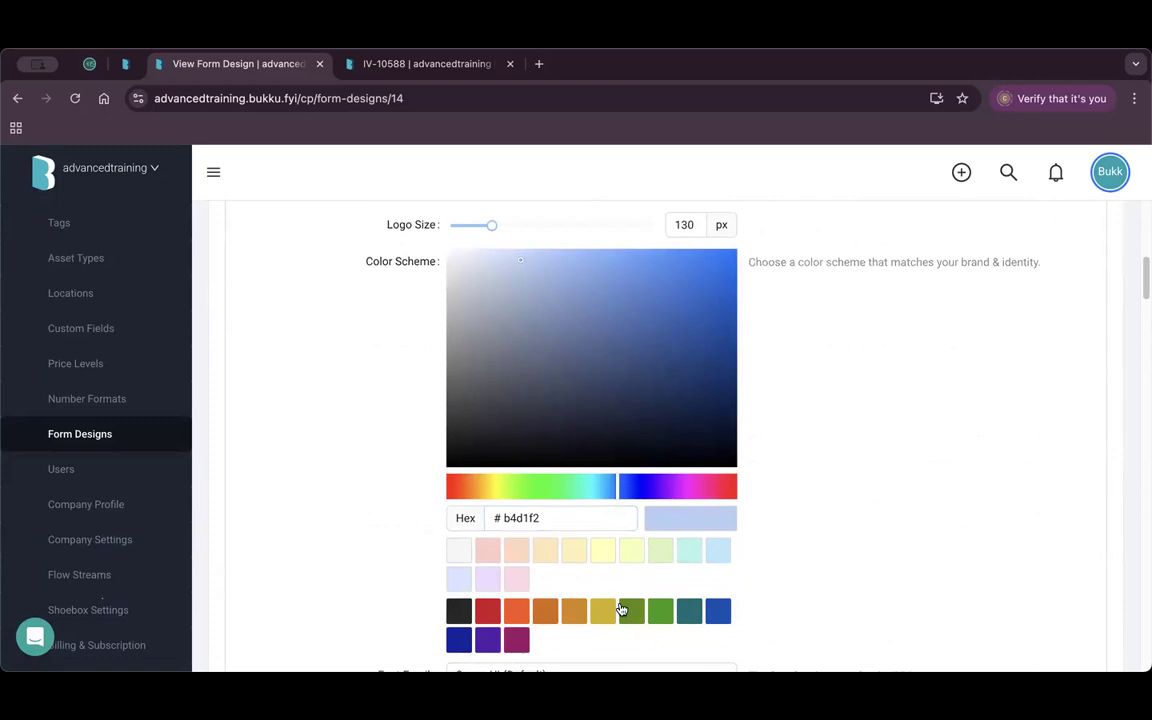
{"action": "left_click", "coordinate": [657, 613]}
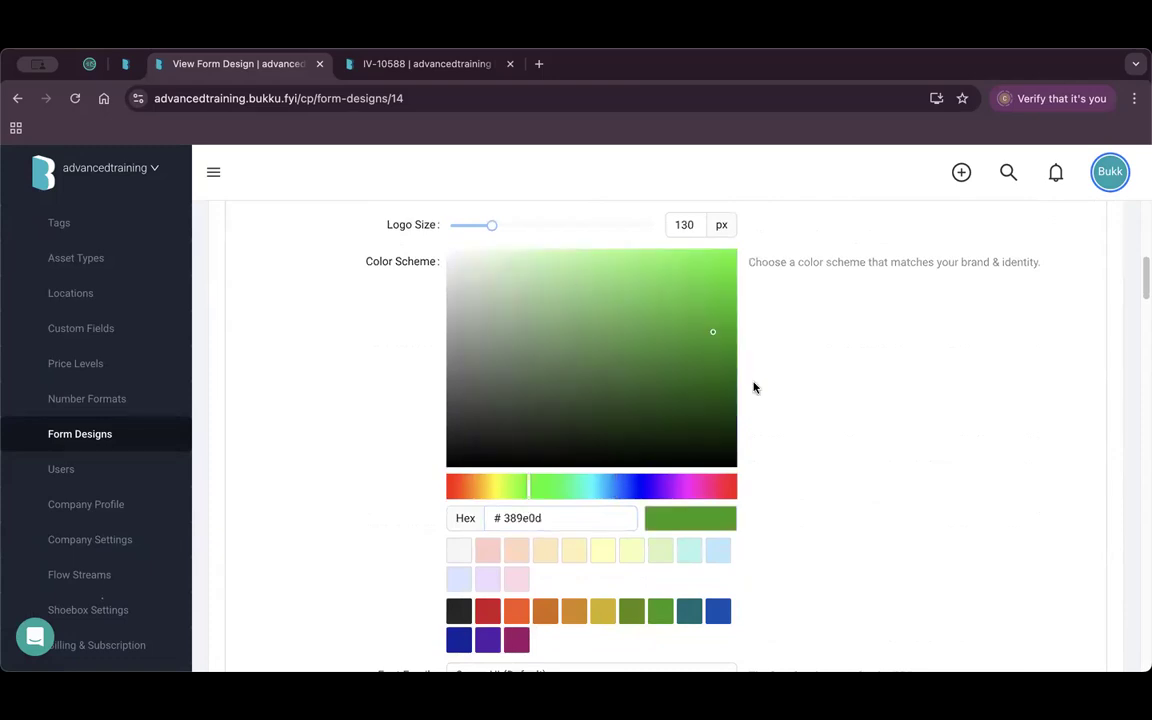
{"action": "scroll", "coordinate": [600, 350], "scroll_direction": "up", "scroll_amount": 1}
{"action": "left_click", "coordinate": [522, 316]}
Review the design settings: Standard template, Portrait logo at 130 px, default sales titles.
{"action": "scroll", "coordinate": [660, 340], "scroll_direction": "up", "scroll_amount": 3}
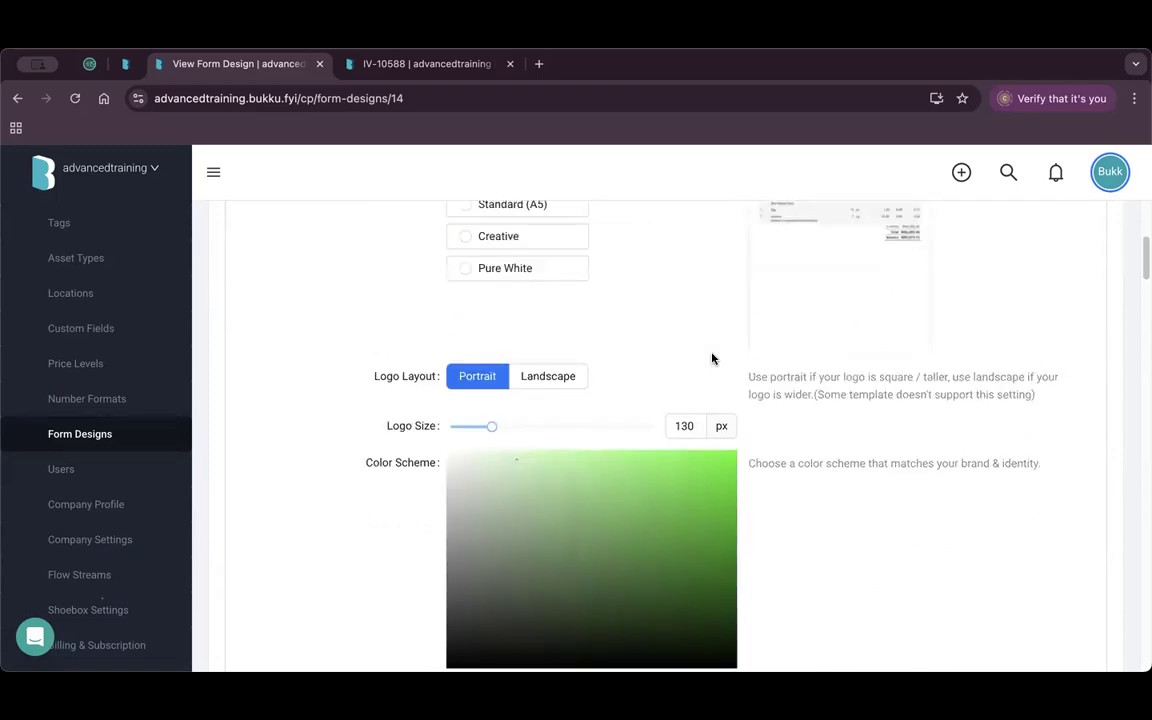
{"action": "scroll", "coordinate": [712, 358], "scroll_direction": "up", "scroll_amount": 2}
{"action": "scroll", "coordinate": [820, 285], "scroll_direction": "up", "scroll_amount": 1}
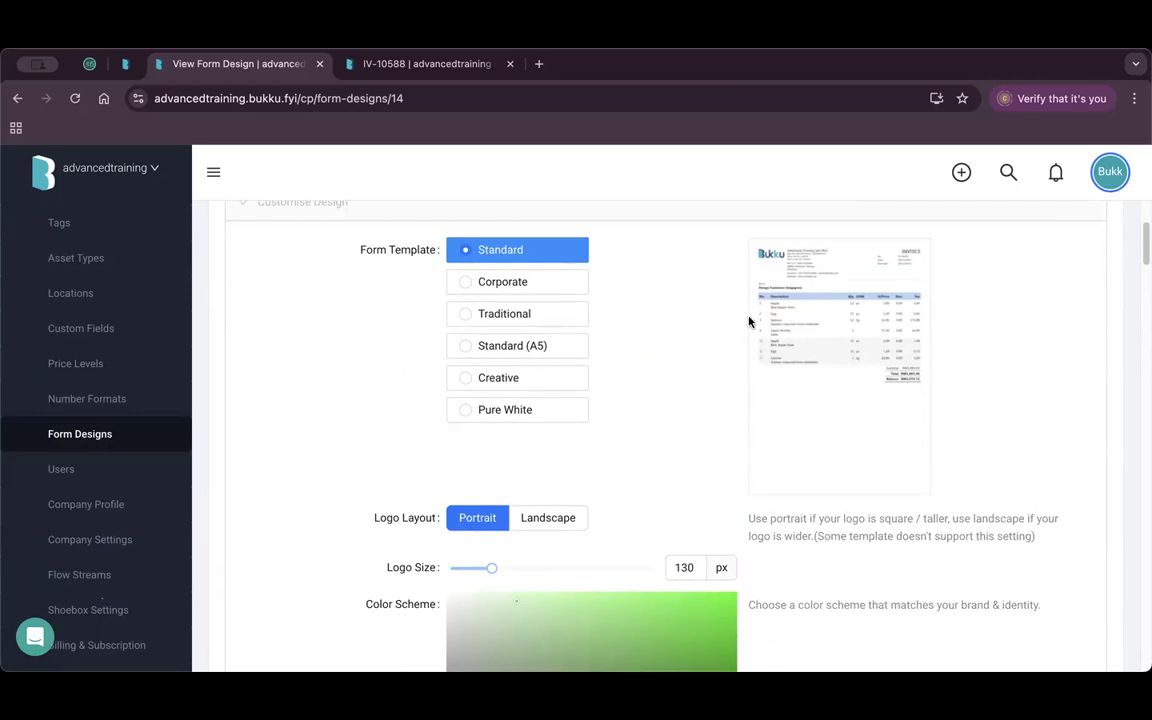
{"action": "scroll", "coordinate": [790, 318], "scroll_direction": "up", "scroll_amount": 1}
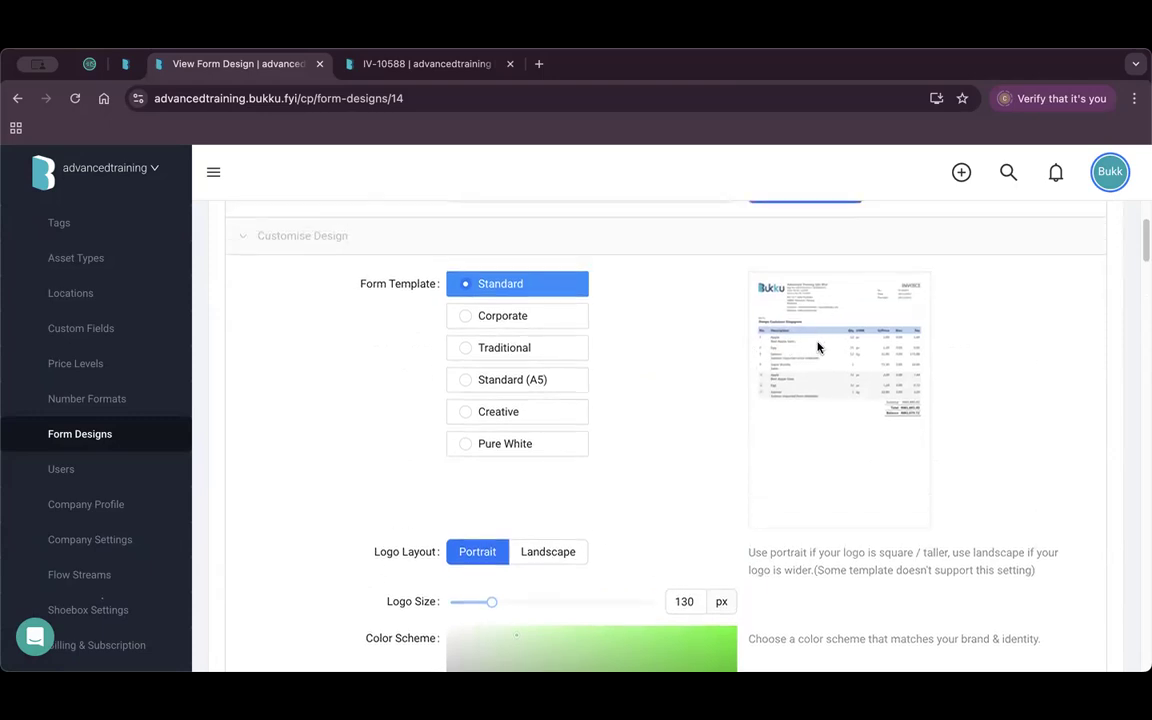
{"action": "scroll", "coordinate": [813, 347], "scroll_direction": "down", "scroll_amount": 1}
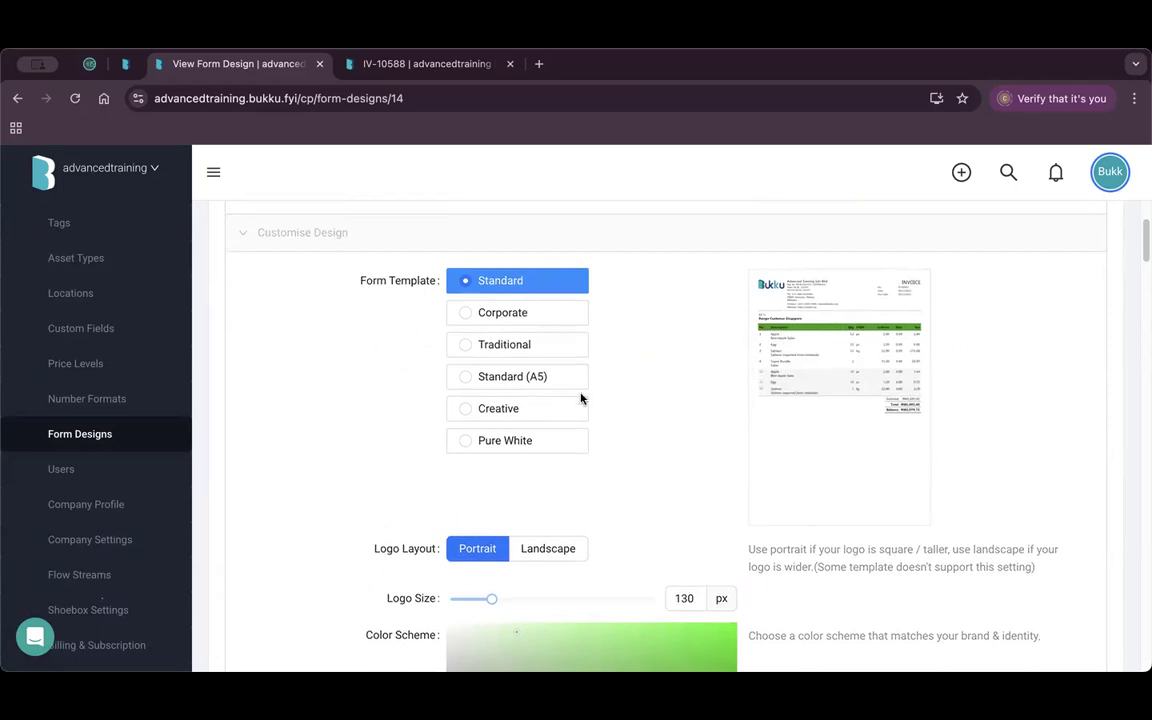
{"action": "scroll", "coordinate": [580, 398], "scroll_direction": "down", "scroll_amount": 10}
{"action": "scroll", "coordinate": [605, 398], "scroll_direction": "down", "scroll_amount": 7}
{"action": "scroll", "coordinate": [603, 396], "scroll_direction": "down", "scroll_amount": 2}
Title invoices 'Sales Invoice' and show the Net Amount item column.
{"action": "left_click", "coordinate": [528, 430]}
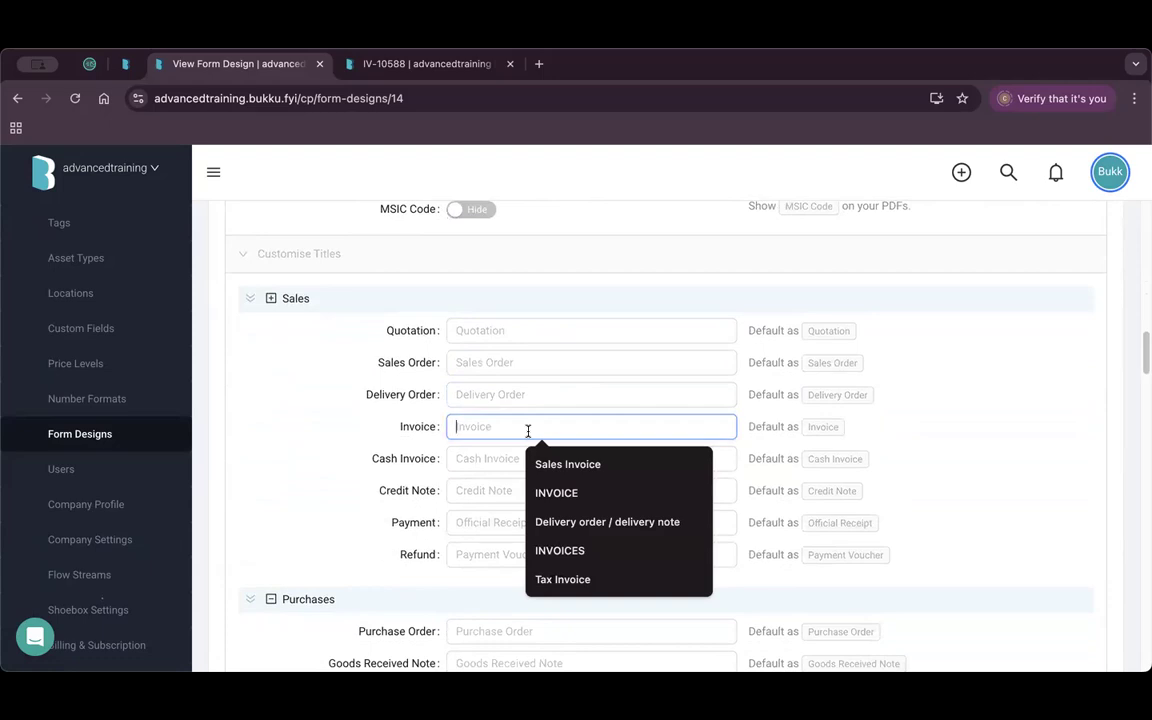
{"action": "left_click", "coordinate": [579, 463]}
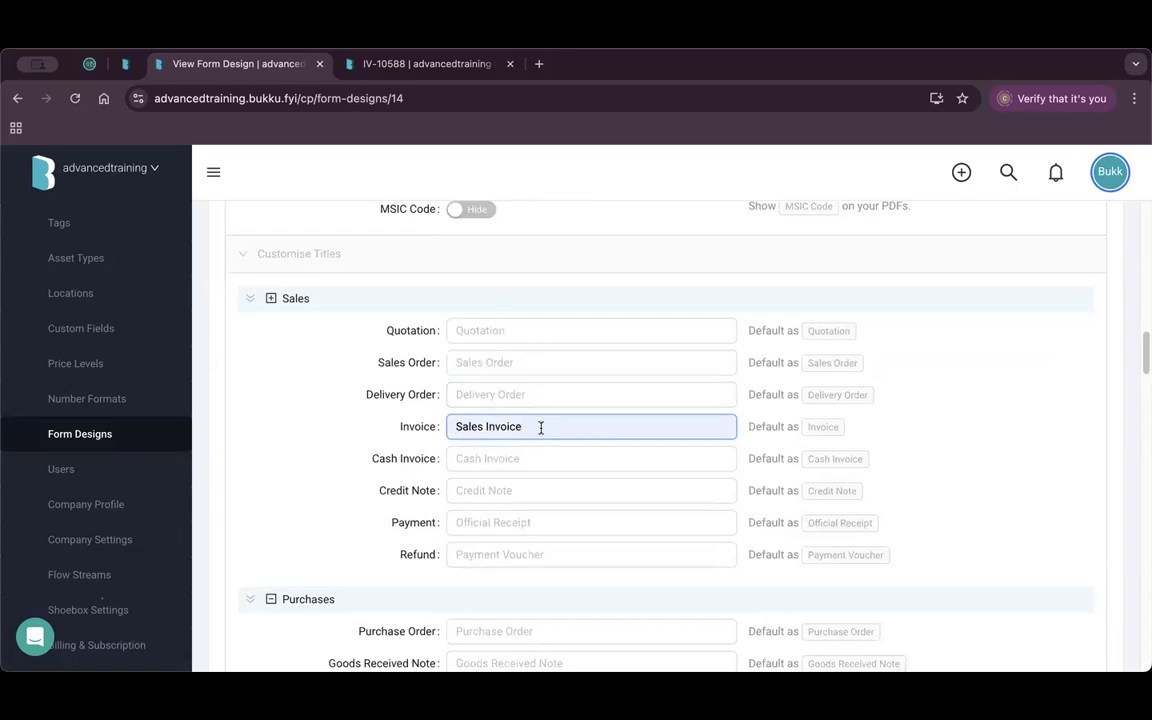
{"action": "scroll", "coordinate": [345, 478], "scroll_direction": "down", "scroll_amount": 10}
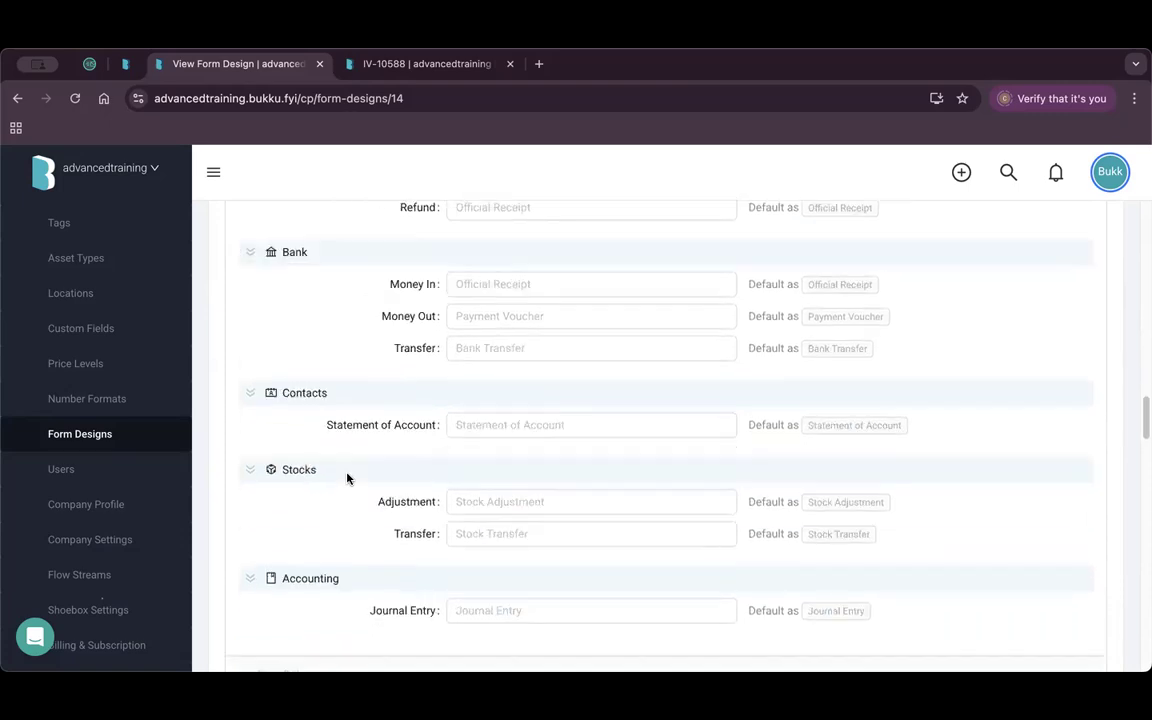
{"action": "scroll", "coordinate": [349, 477], "scroll_direction": "down", "scroll_amount": 5}
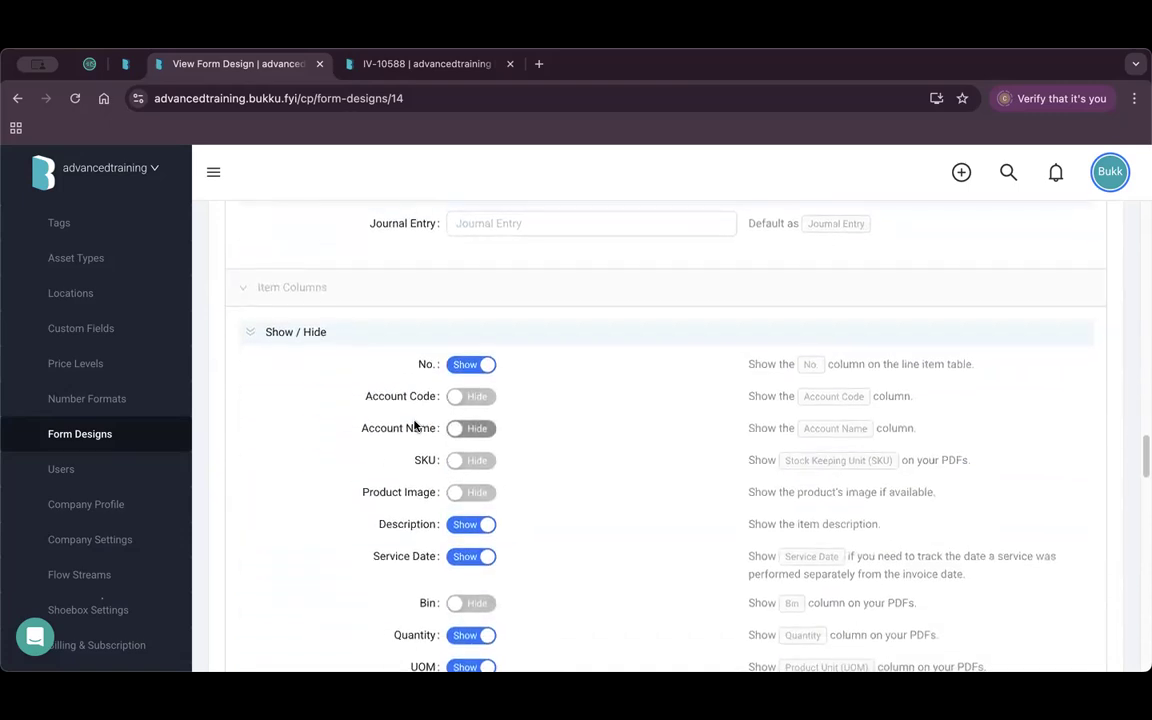
{"action": "scroll", "coordinate": [245, 494], "scroll_direction": "down", "scroll_amount": 1}
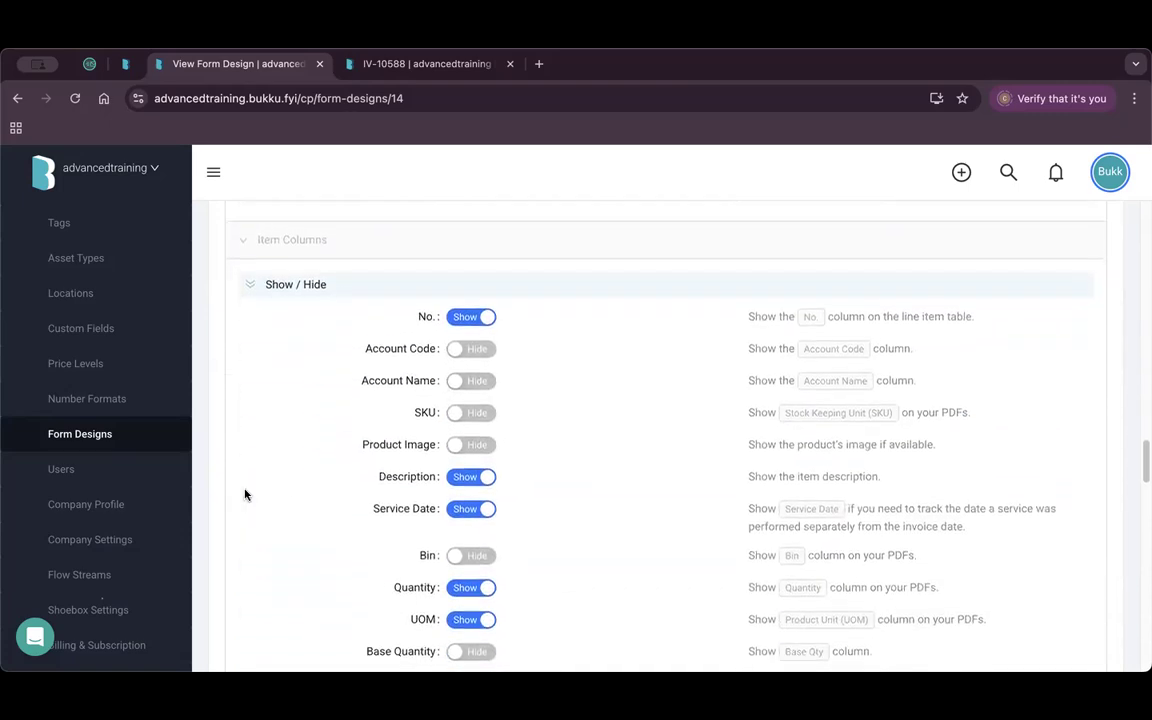
{"action": "scroll", "coordinate": [247, 494], "scroll_direction": "down", "scroll_amount": 1}
{"action": "scroll", "coordinate": [515, 459], "scroll_direction": "down", "scroll_amount": 2}
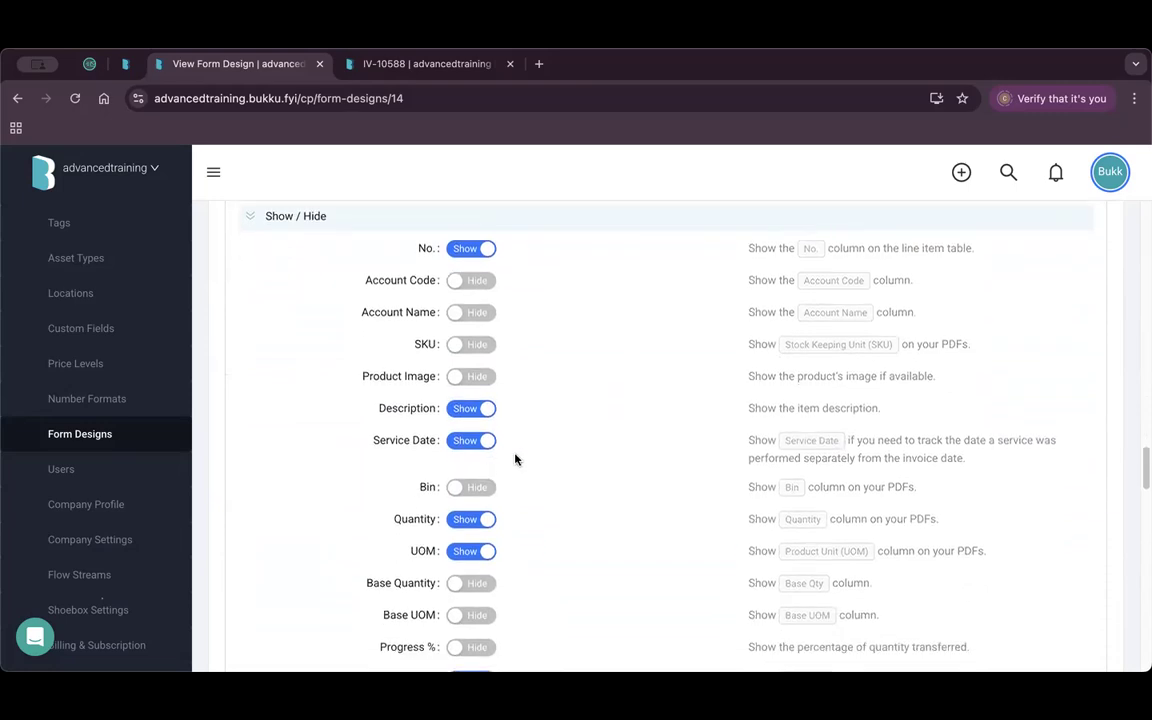
{"action": "scroll", "coordinate": [515, 459], "scroll_direction": "down", "scroll_amount": 5}
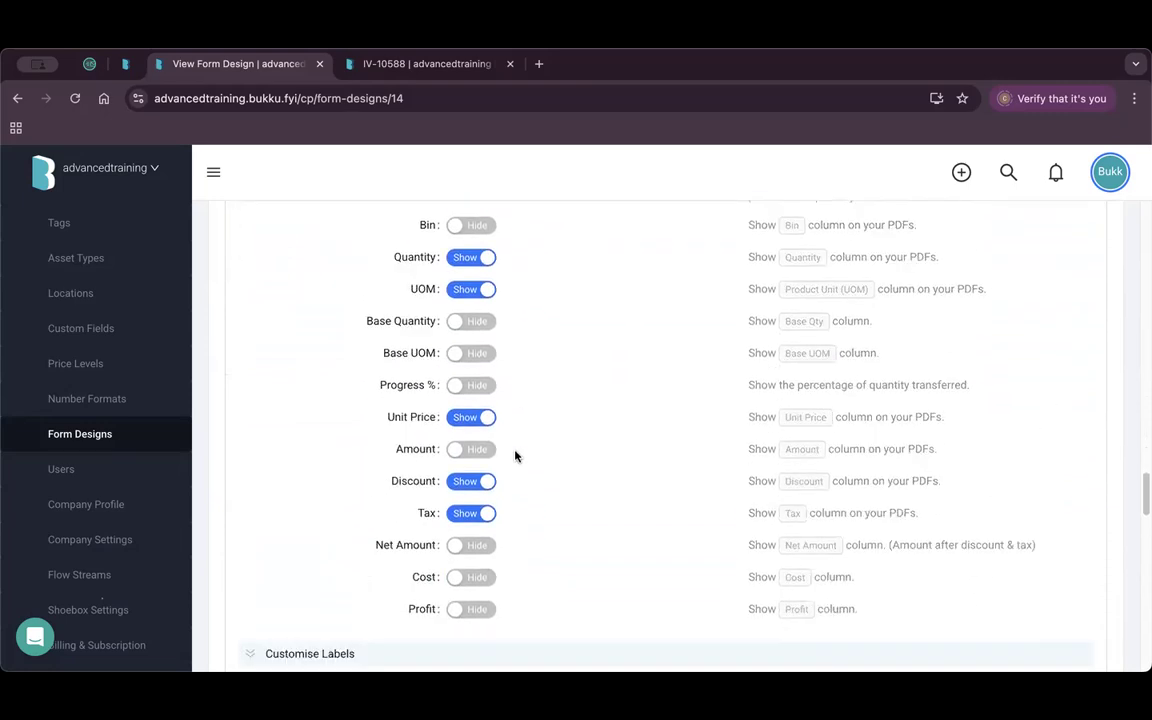
{"action": "left_click", "coordinate": [473, 550]}
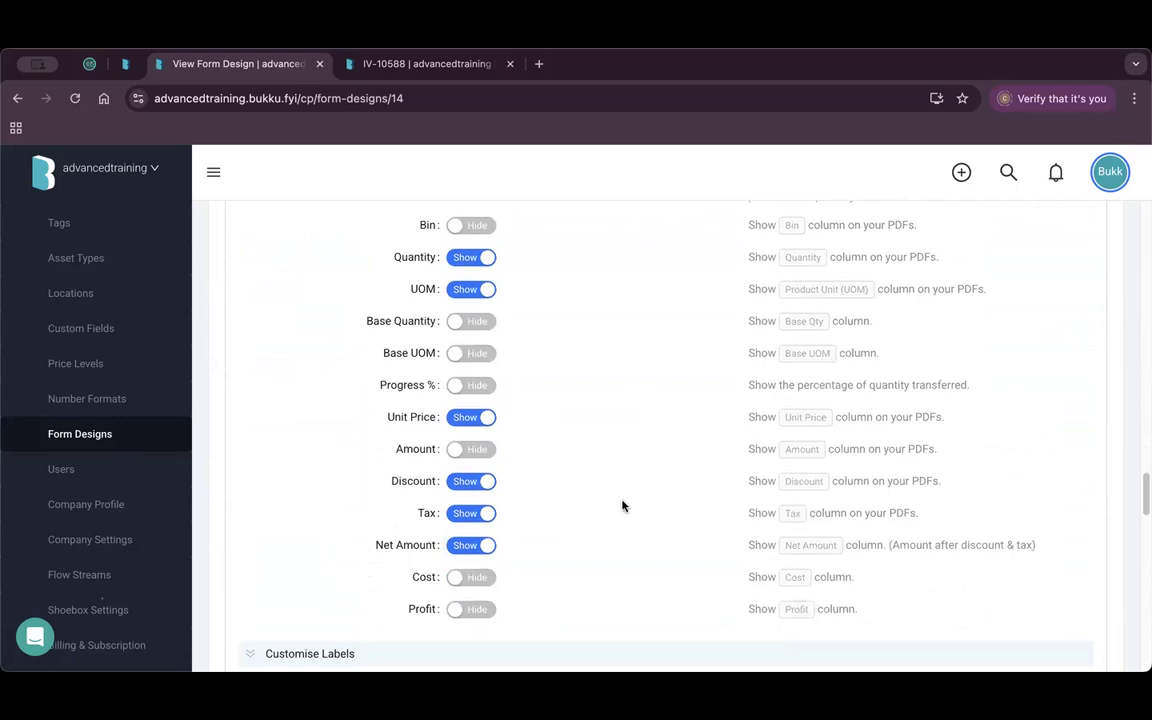
Show the contact's email in Contact Info, alongside phone and Reg / ID No.
{"action": "scroll", "coordinate": [622, 504], "scroll_direction": "down", "scroll_amount": 7}
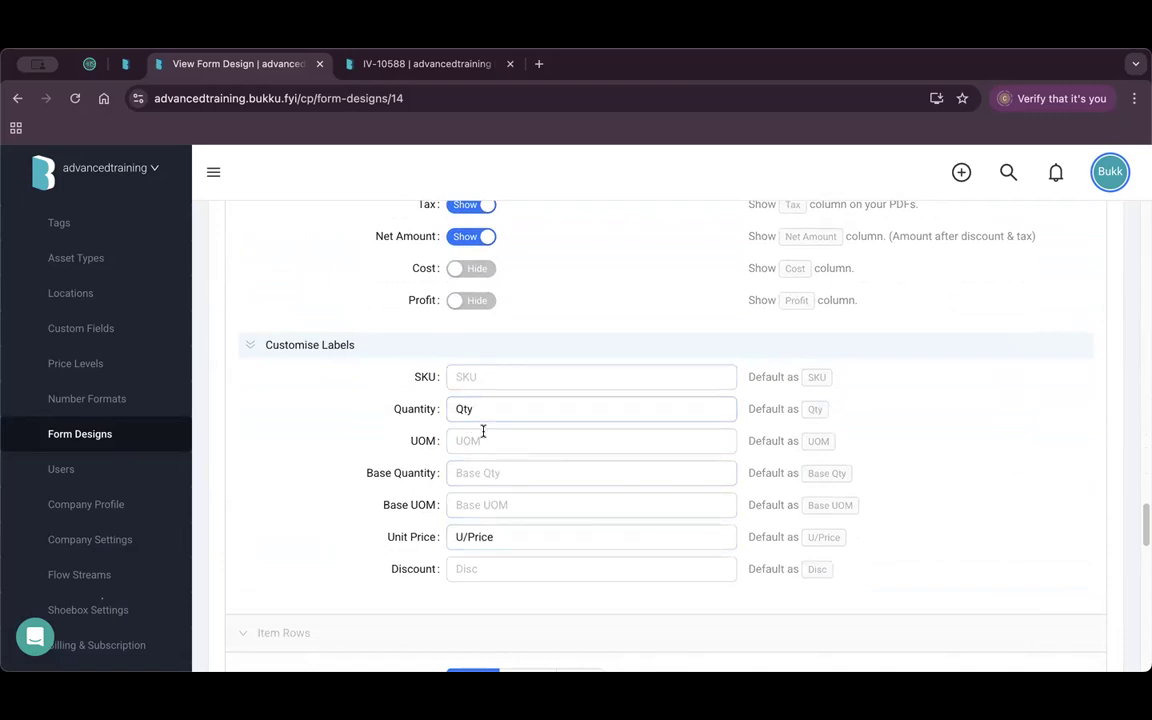
{"action": "scroll", "coordinate": [490, 537], "scroll_direction": "down", "scroll_amount": 3}
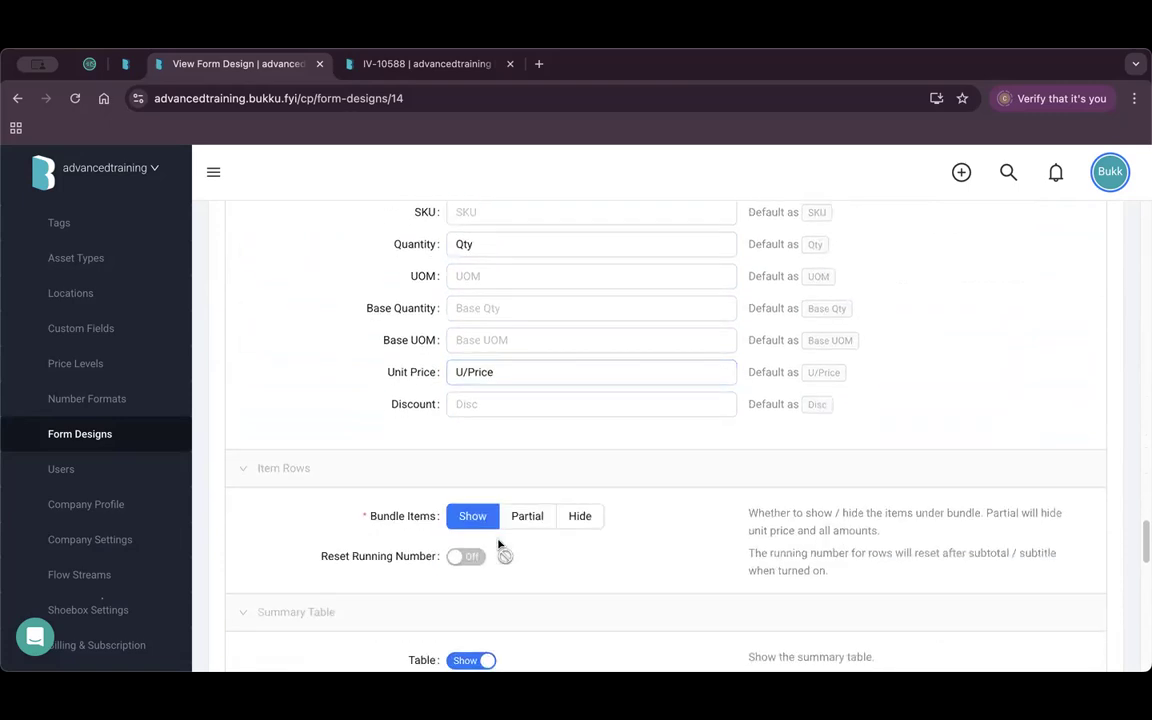
{"action": "scroll", "coordinate": [498, 545], "scroll_direction": "down", "scroll_amount": 2}
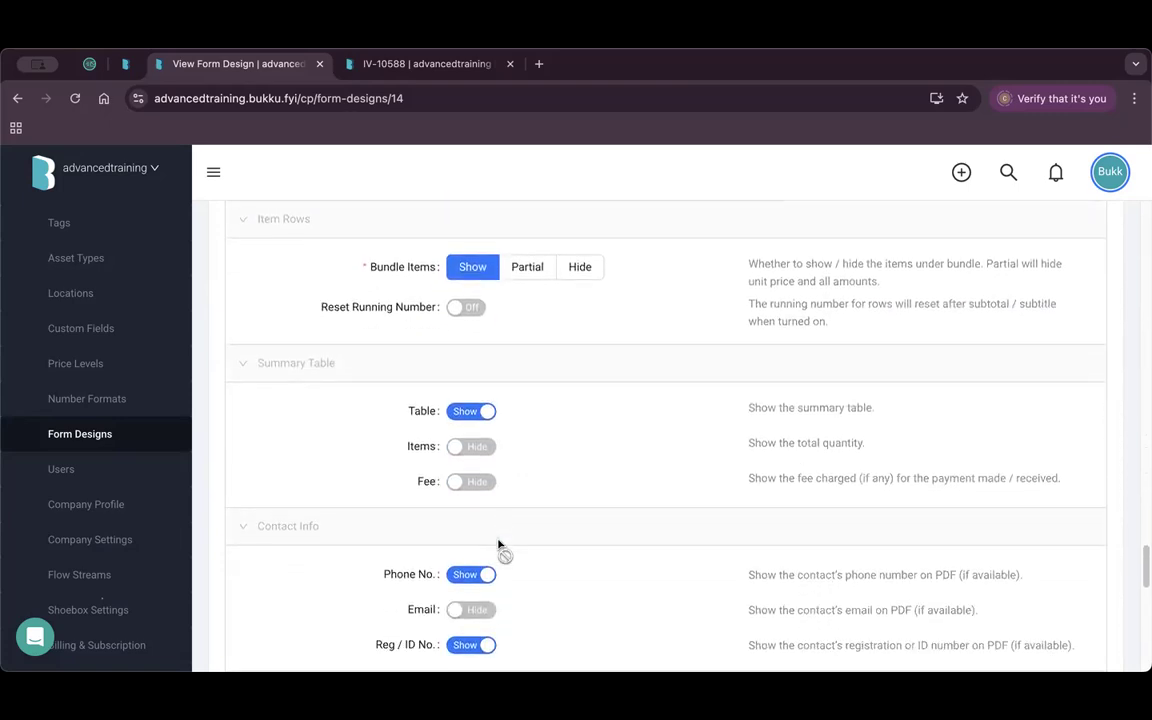
{"action": "scroll", "coordinate": [594, 491], "scroll_direction": "down", "scroll_amount": 3}
{"action": "scroll", "coordinate": [568, 453], "scroll_direction": "up", "scroll_amount": 1}
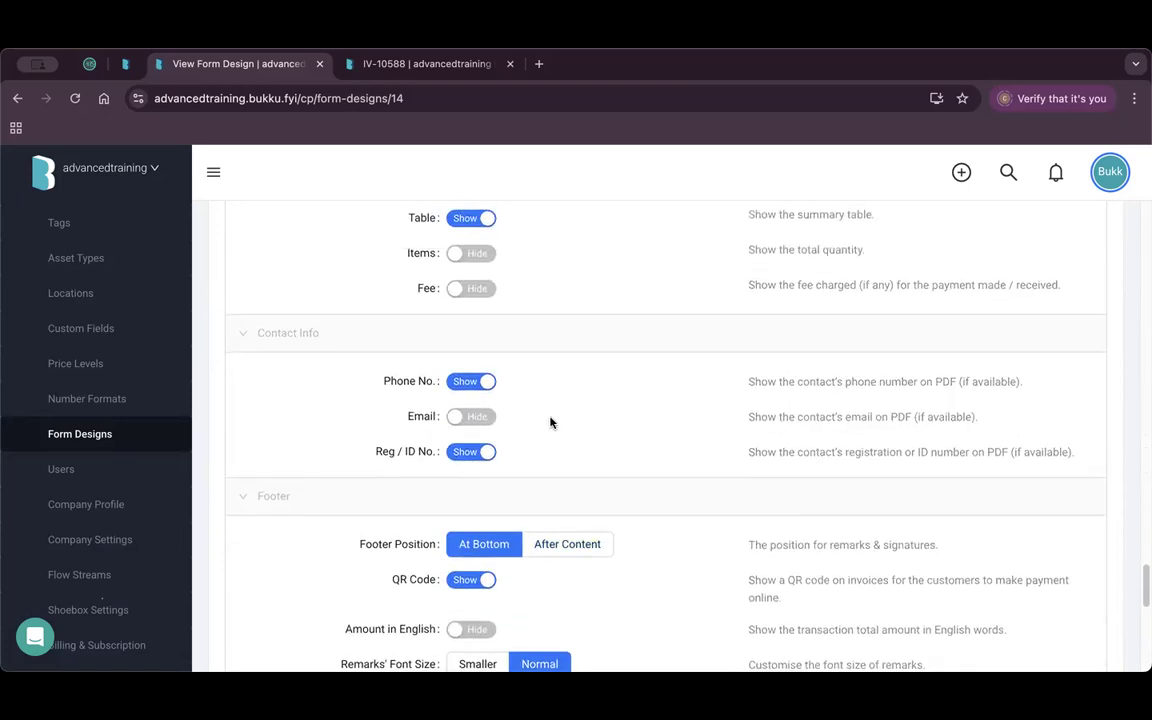
{"action": "scroll", "coordinate": [555, 425], "scroll_direction": "up", "scroll_amount": 3}
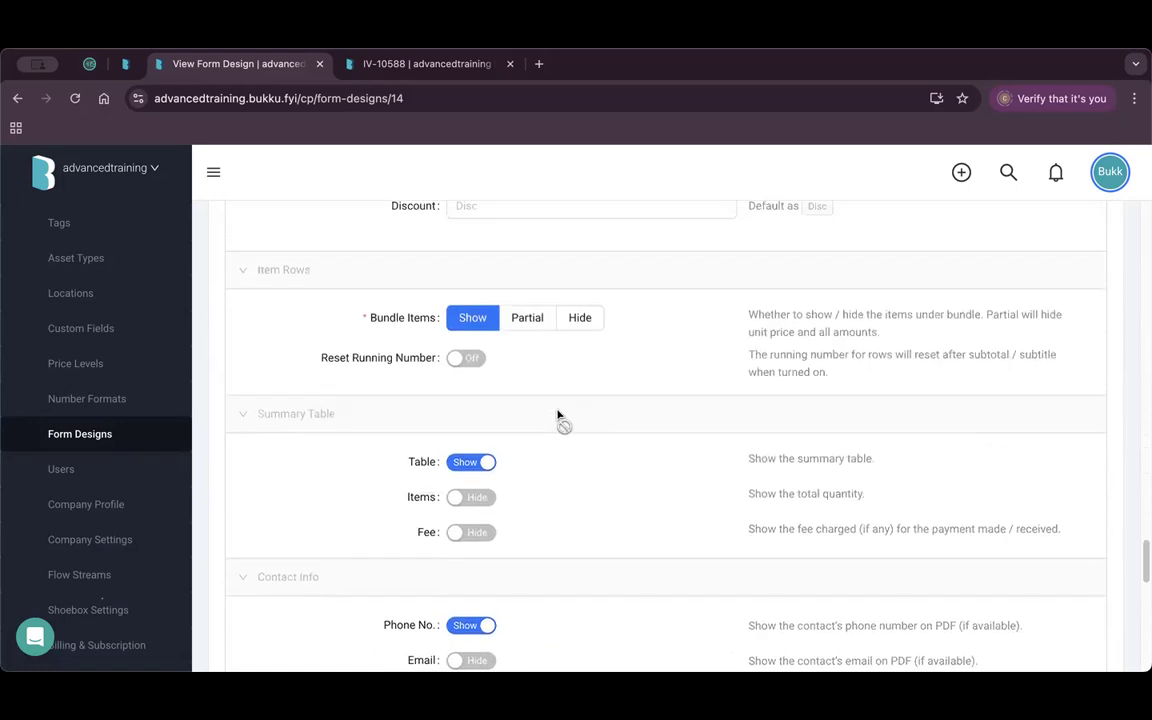
{"action": "scroll", "coordinate": [560, 428], "scroll_direction": "down", "scroll_amount": 1}
{"action": "scroll", "coordinate": [560, 428], "scroll_direction": "down", "scroll_amount": 2}
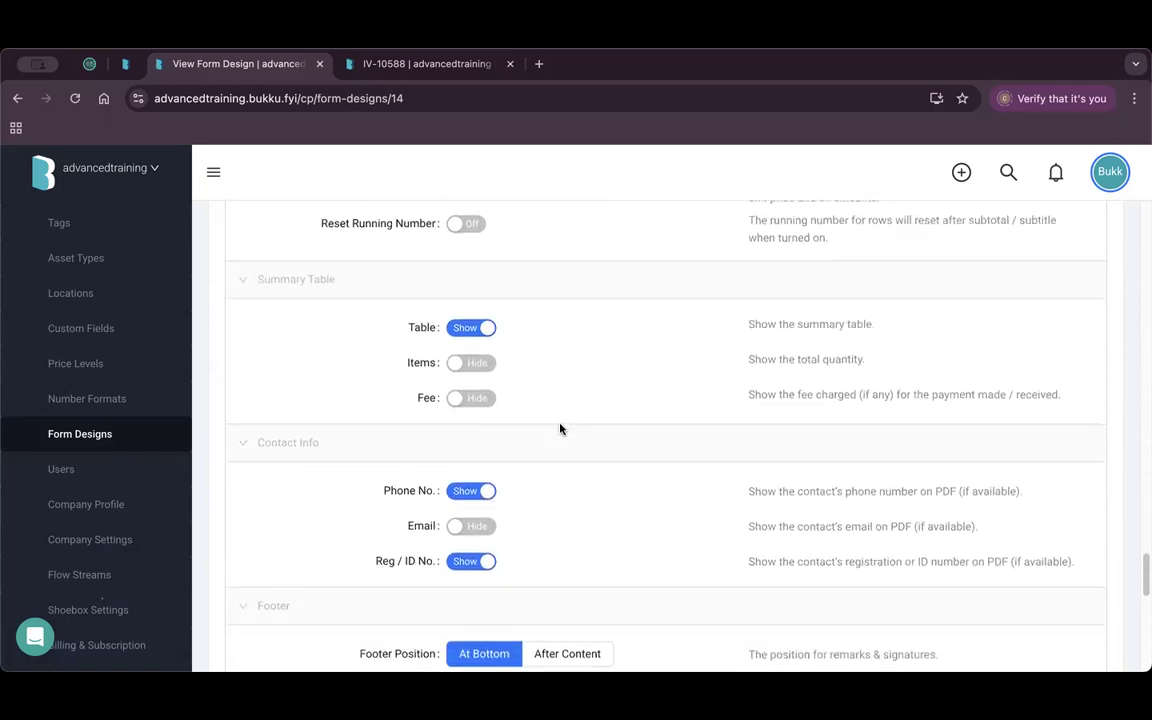
{"action": "left_click_drag", "start_coordinate": [264, 361], "coordinate": [320, 362]}
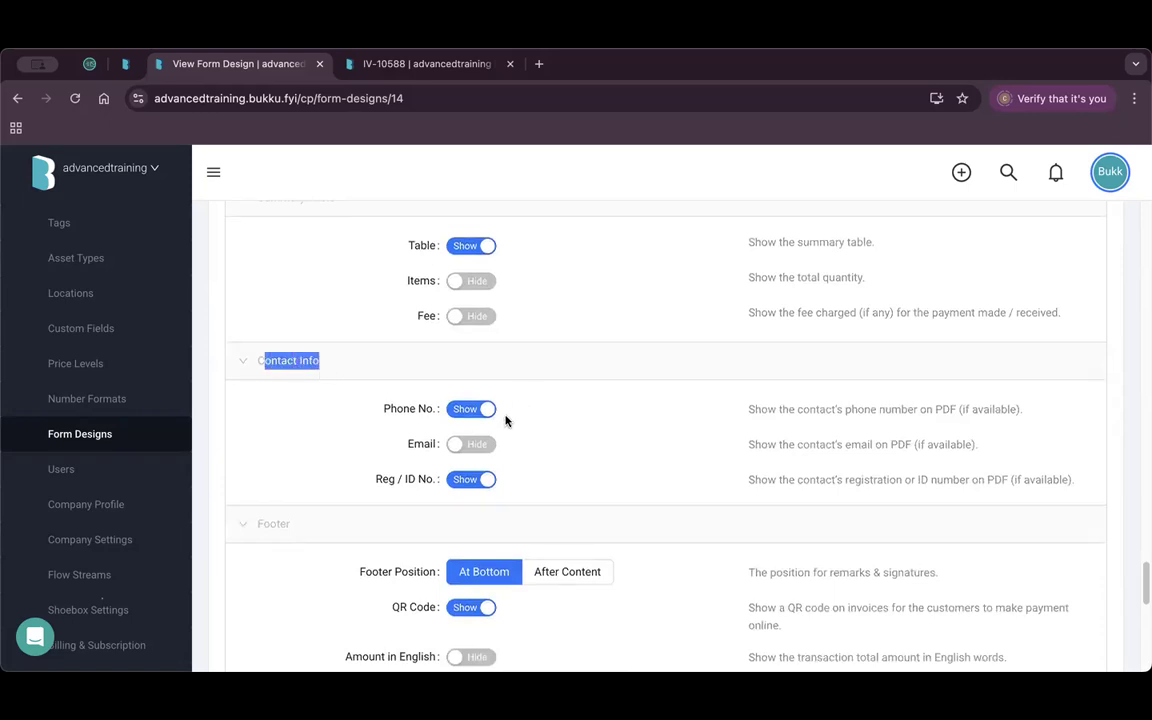
{"action": "left_click", "coordinate": [573, 434]}
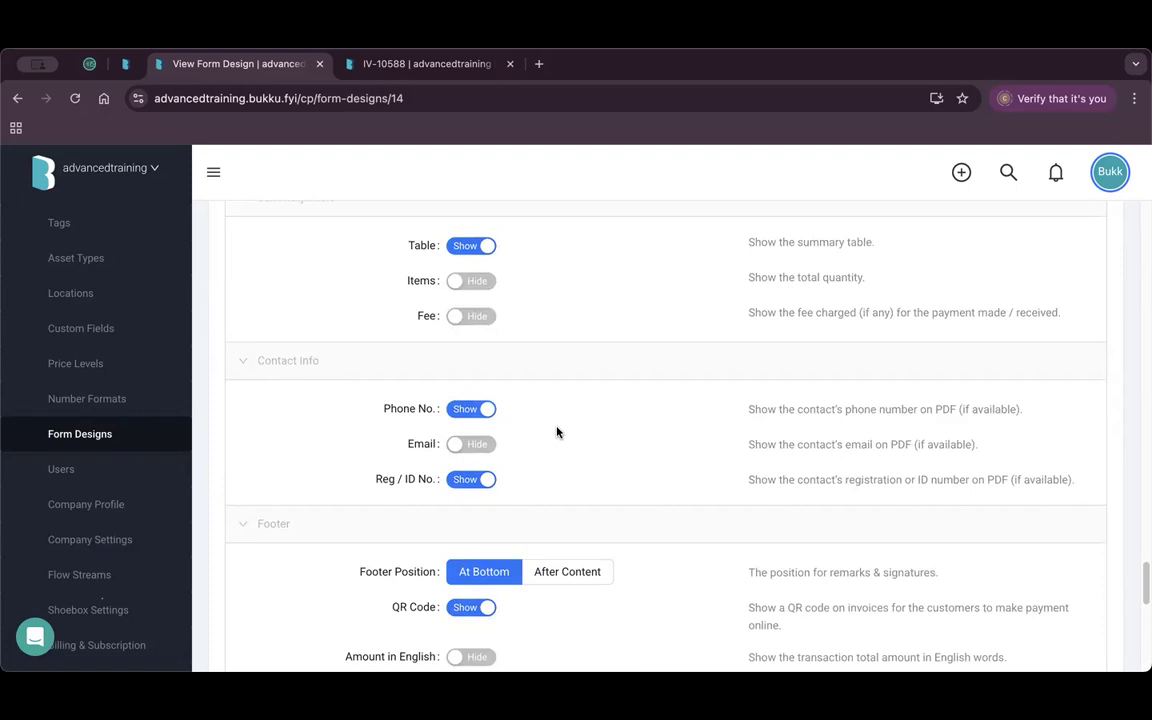
{"action": "scroll", "coordinate": [547, 458], "scroll_direction": "down", "scroll_amount": 1}
{"action": "left_click", "coordinate": [474, 414]}
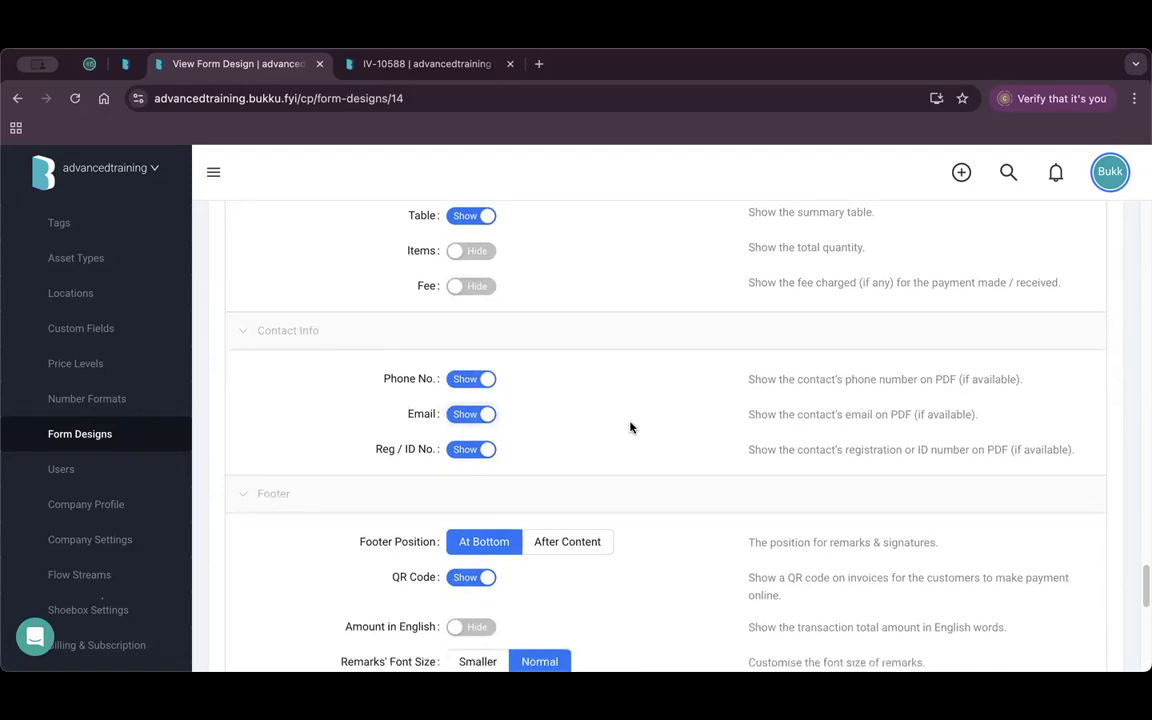
{"action": "scroll", "coordinate": [579, 441], "scroll_direction": "down", "scroll_amount": 3}
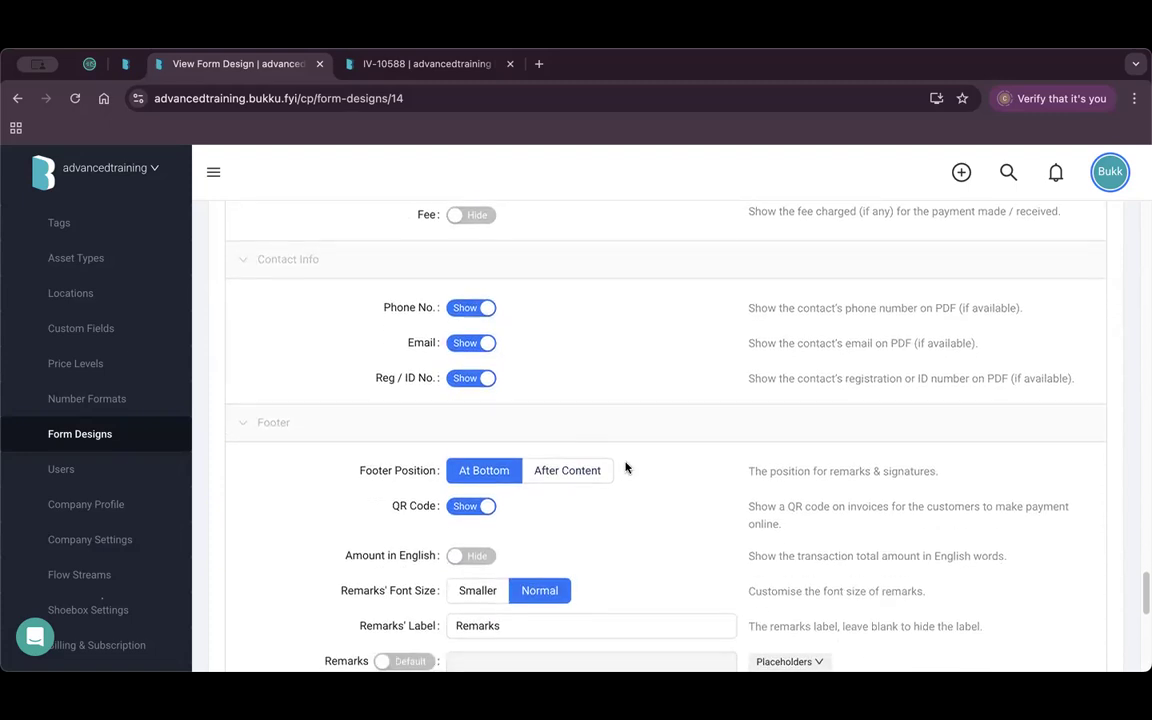
{"action": "scroll", "coordinate": [626, 467], "scroll_direction": "down", "scroll_amount": 1}
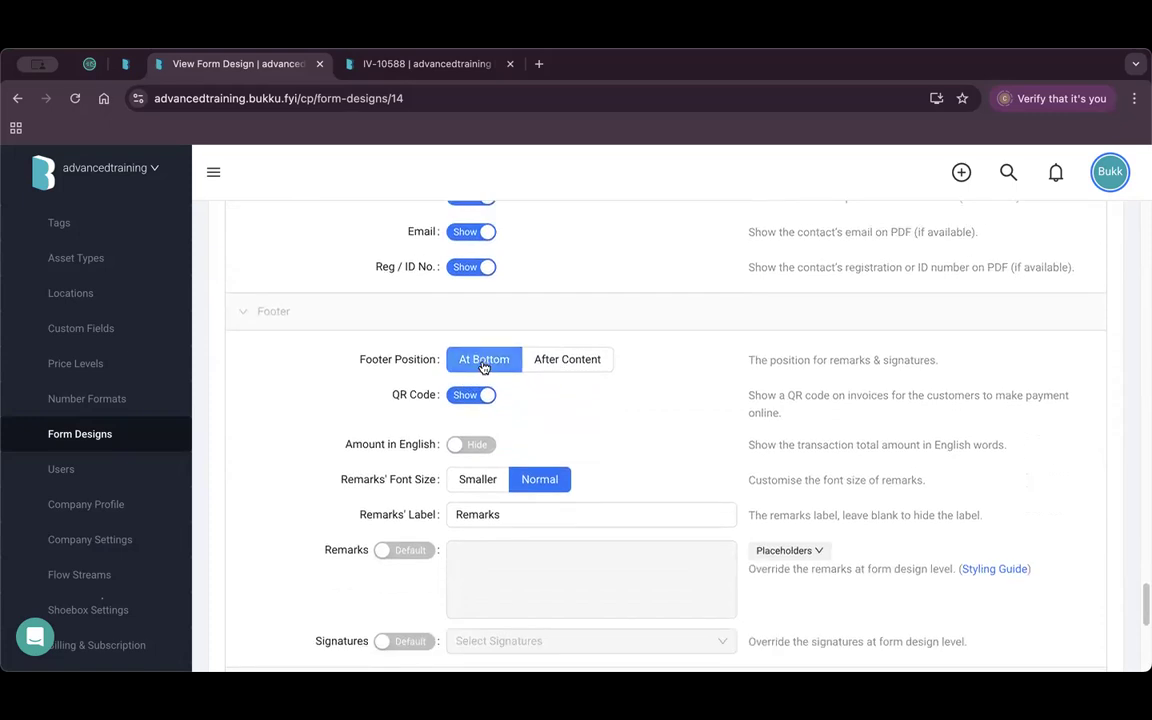
Review the current IV-10588 invoice preview down to its remarks and signatures.
{"action": "left_click", "coordinate": [427, 63]}
{"action": "scroll", "coordinate": [514, 517], "scroll_direction": "down", "scroll_amount": 10}
{"action": "scroll", "coordinate": [515, 517], "scroll_direction": "down", "scroll_amount": 10}
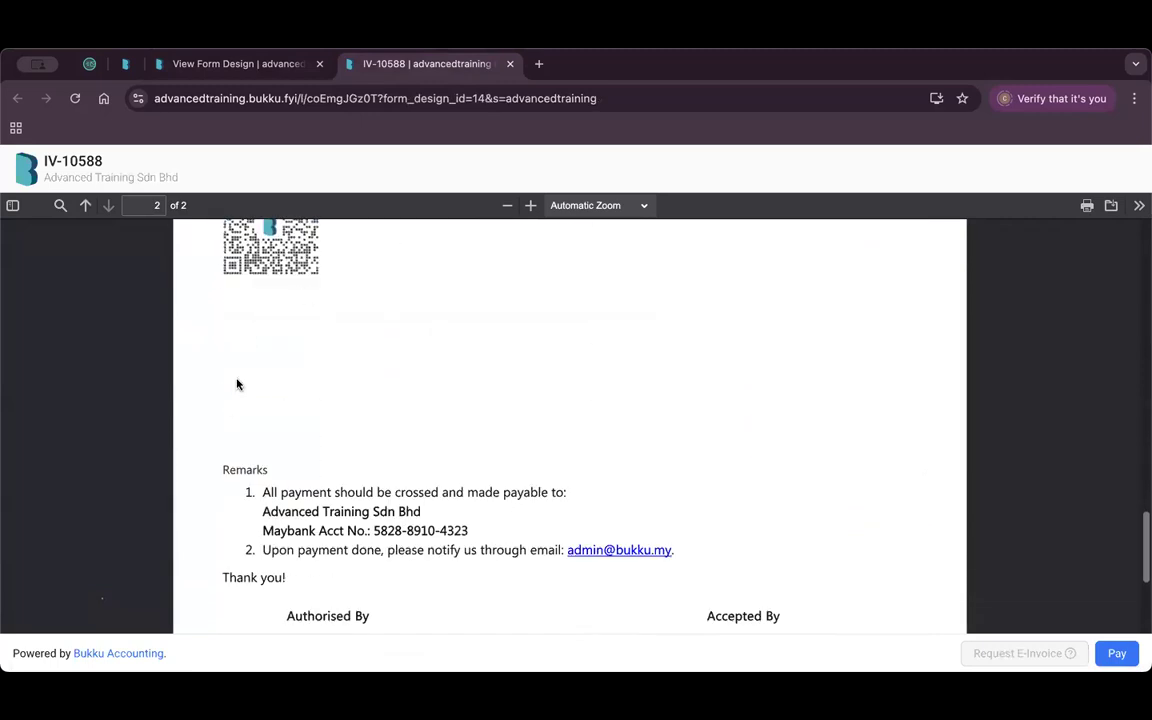
{"action": "scroll", "coordinate": [362, 507], "scroll_direction": "down", "scroll_amount": 1}
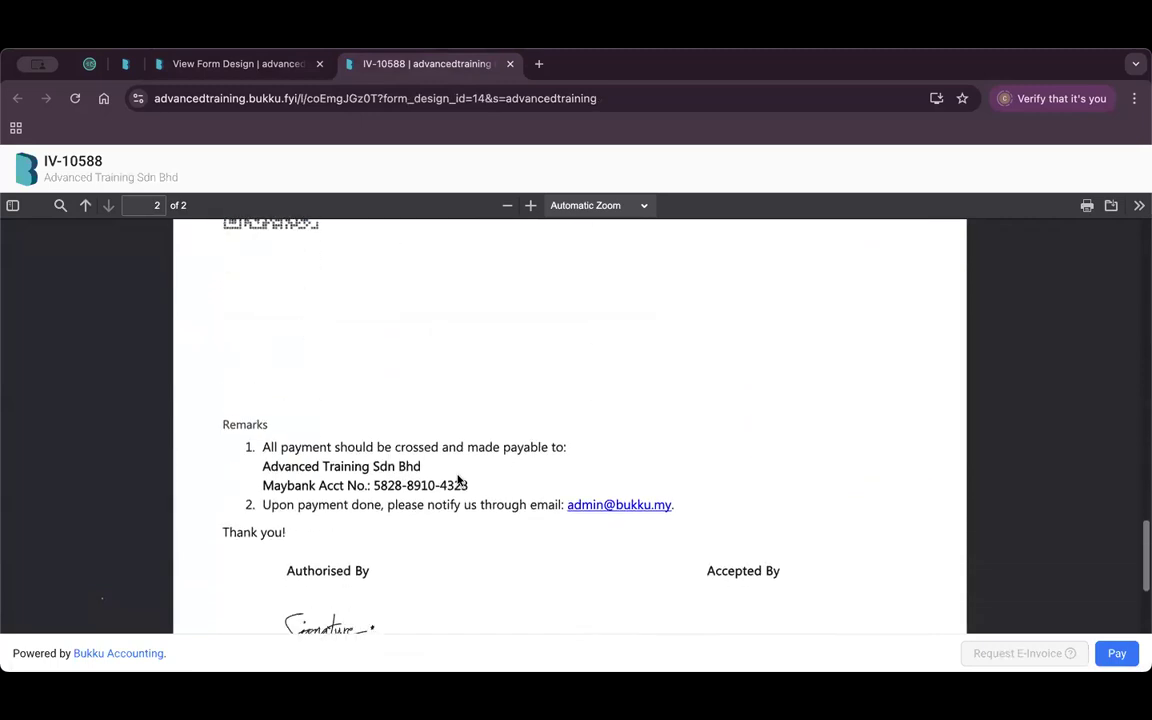
Set Footer Position to After Content and Remarks Font Size to Smaller, then save the design.
{"action": "left_click", "coordinate": [247, 63]}
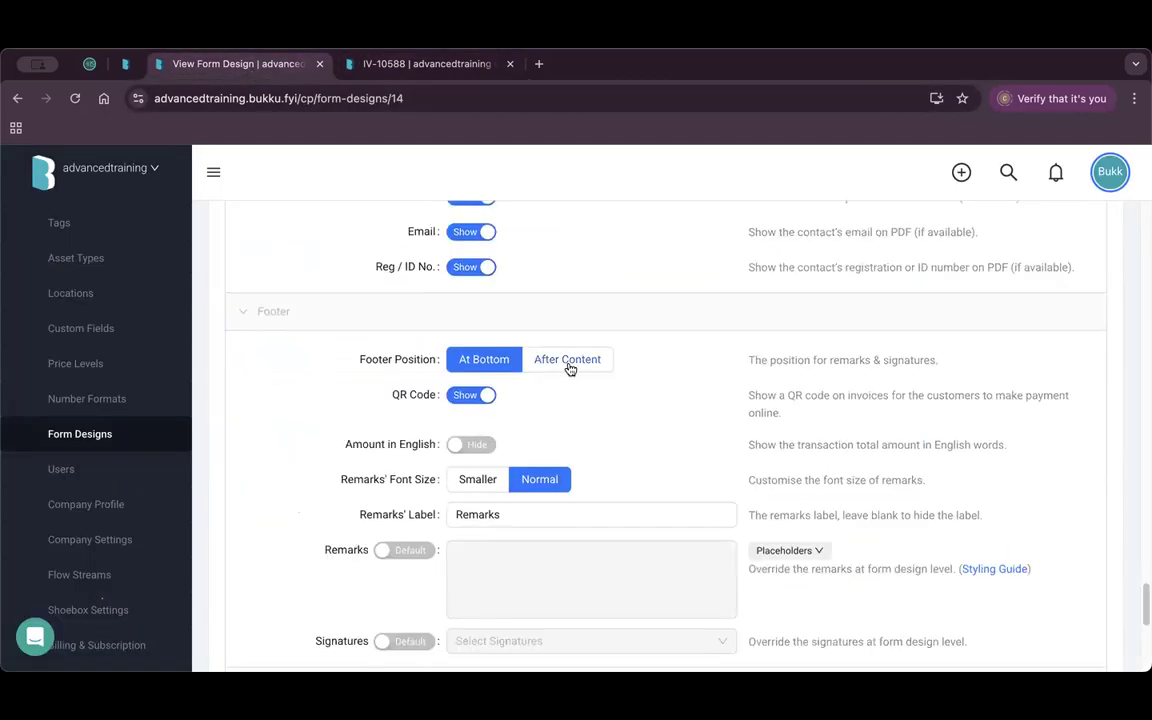
{"action": "left_click", "coordinate": [567, 362]}
{"action": "scroll", "coordinate": [668, 419], "scroll_direction": "down", "scroll_amount": 2}
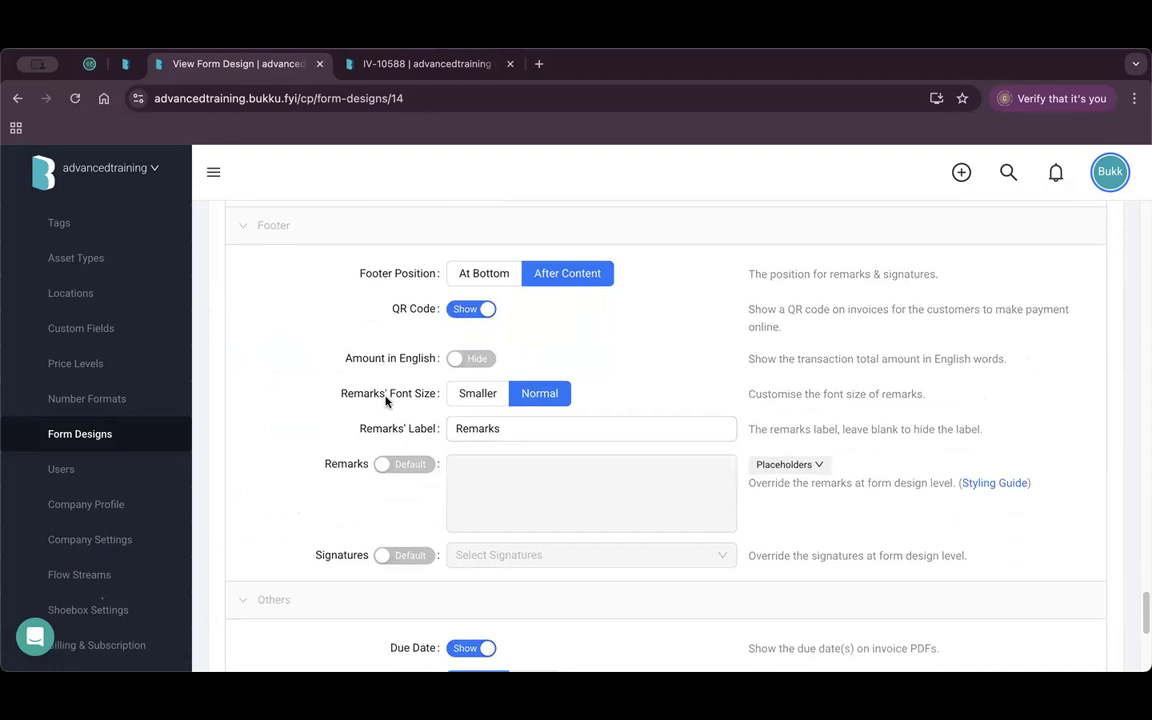
{"action": "left_click", "coordinate": [480, 398]}
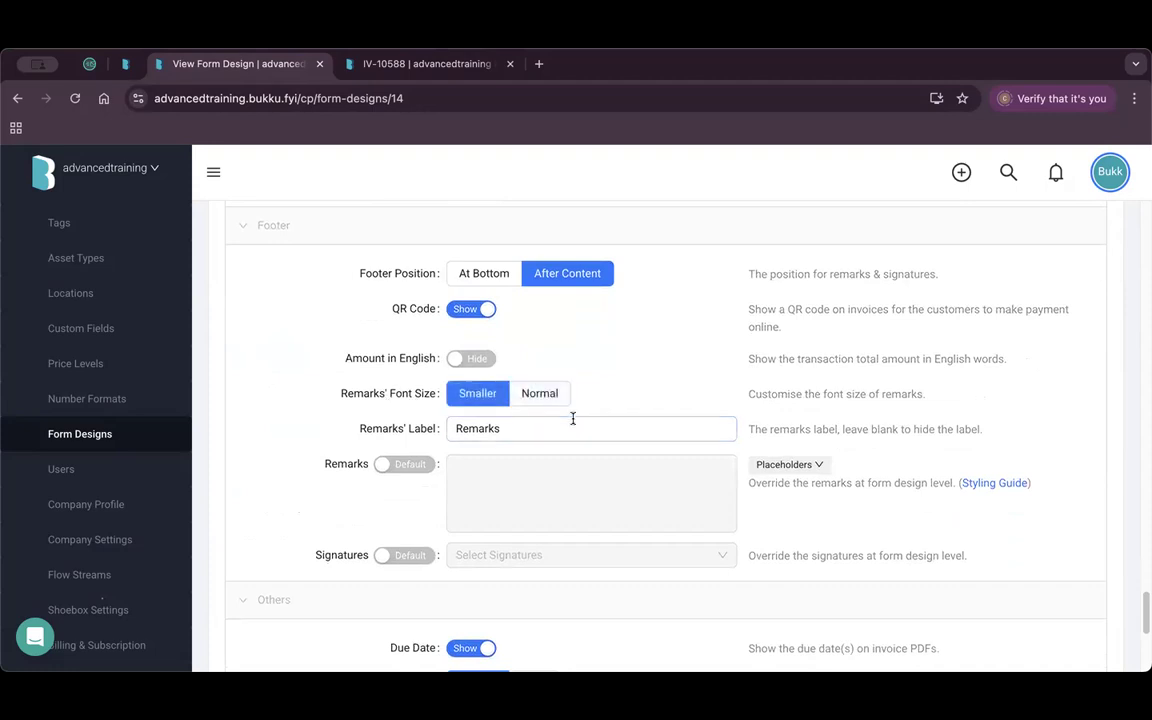
{"action": "scroll", "coordinate": [573, 418], "scroll_direction": "down", "scroll_amount": 6}
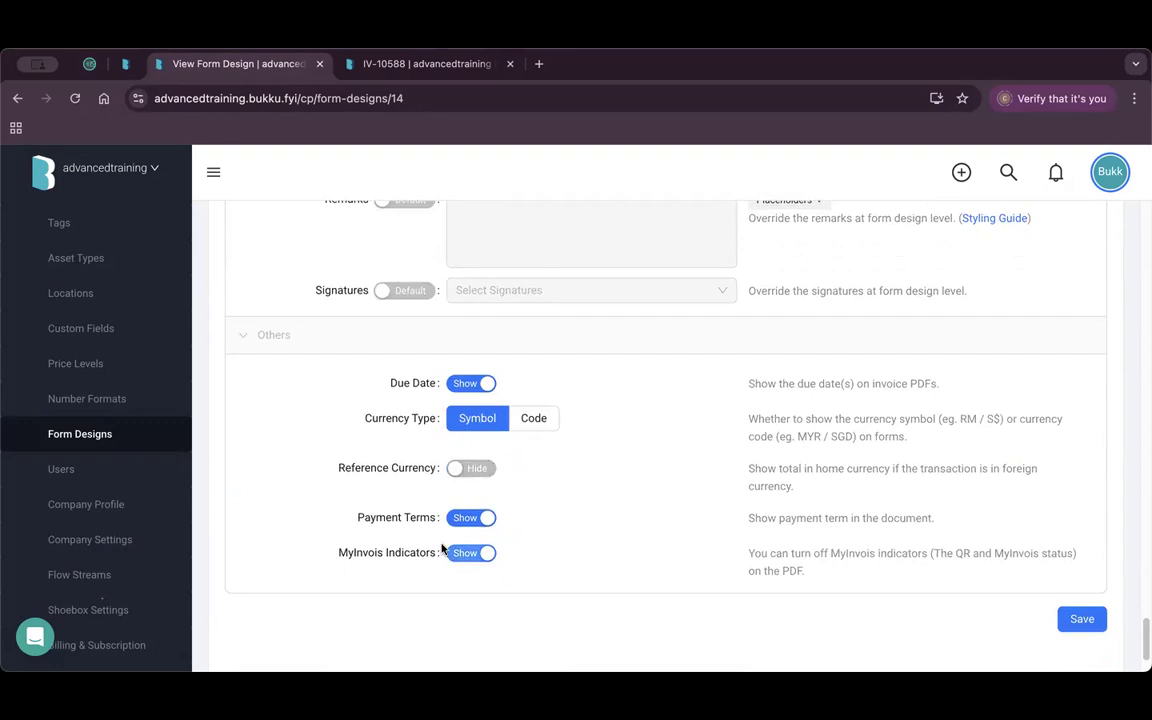
{"action": "left_click", "coordinate": [1086, 621]}
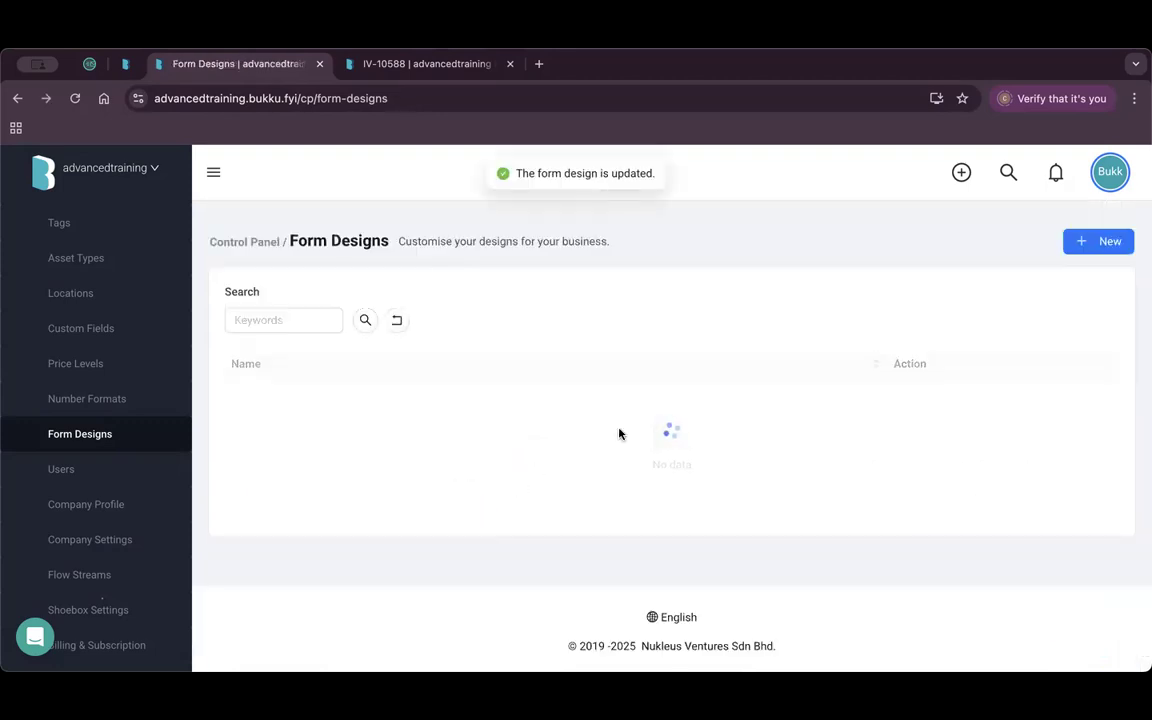
Reload invoice IV-10588 to check that remarks follow the totals, then return to the Demo design settings.
{"action": "left_click", "coordinate": [824, 517]}
{"action": "left_click", "coordinate": [420, 63]}
{"action": "left_click", "coordinate": [75, 98]}
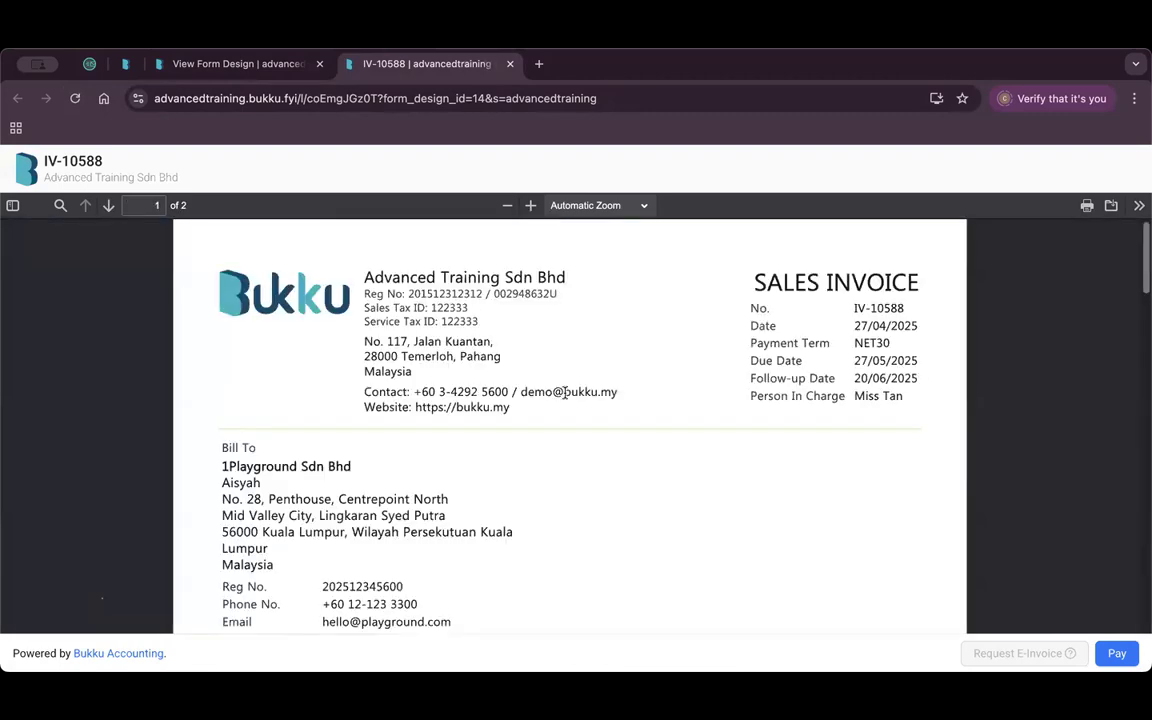
{"action": "scroll", "coordinate": [564, 393], "scroll_direction": "down", "scroll_amount": 3}
{"action": "scroll", "coordinate": [556, 502], "scroll_direction": "down", "scroll_amount": 10}
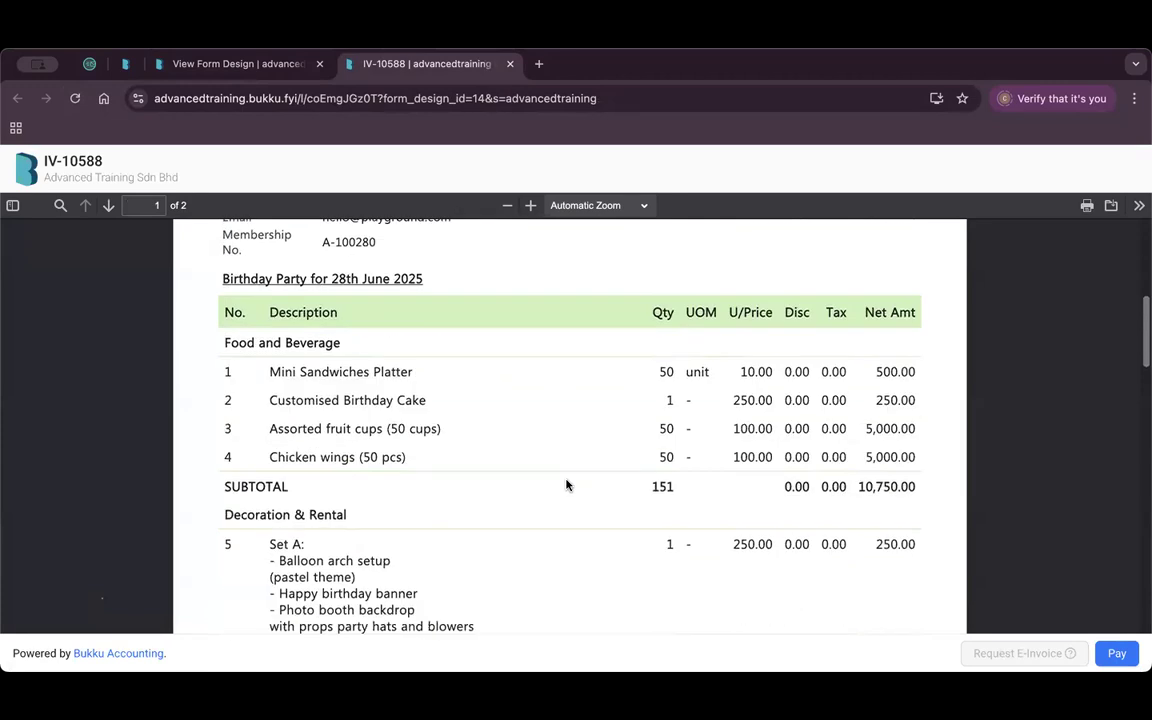
{"action": "scroll", "coordinate": [505, 480], "scroll_direction": "down", "scroll_amount": 4}
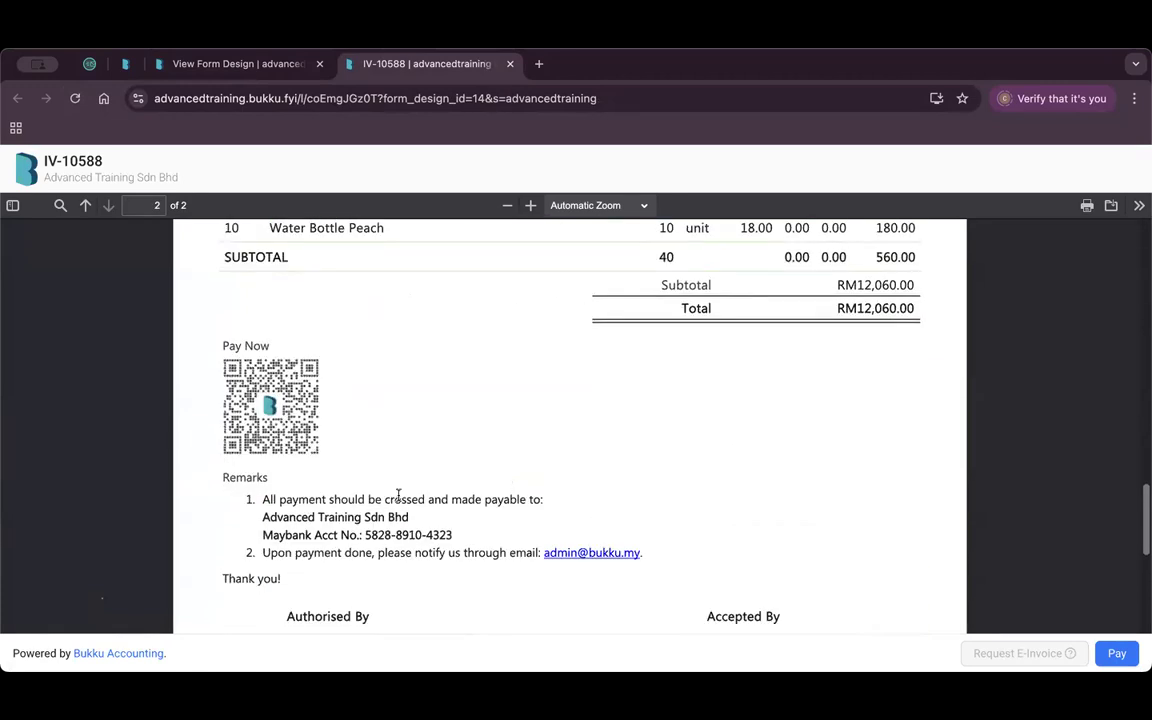
{"action": "scroll", "coordinate": [397, 493], "scroll_direction": "down", "scroll_amount": 2}
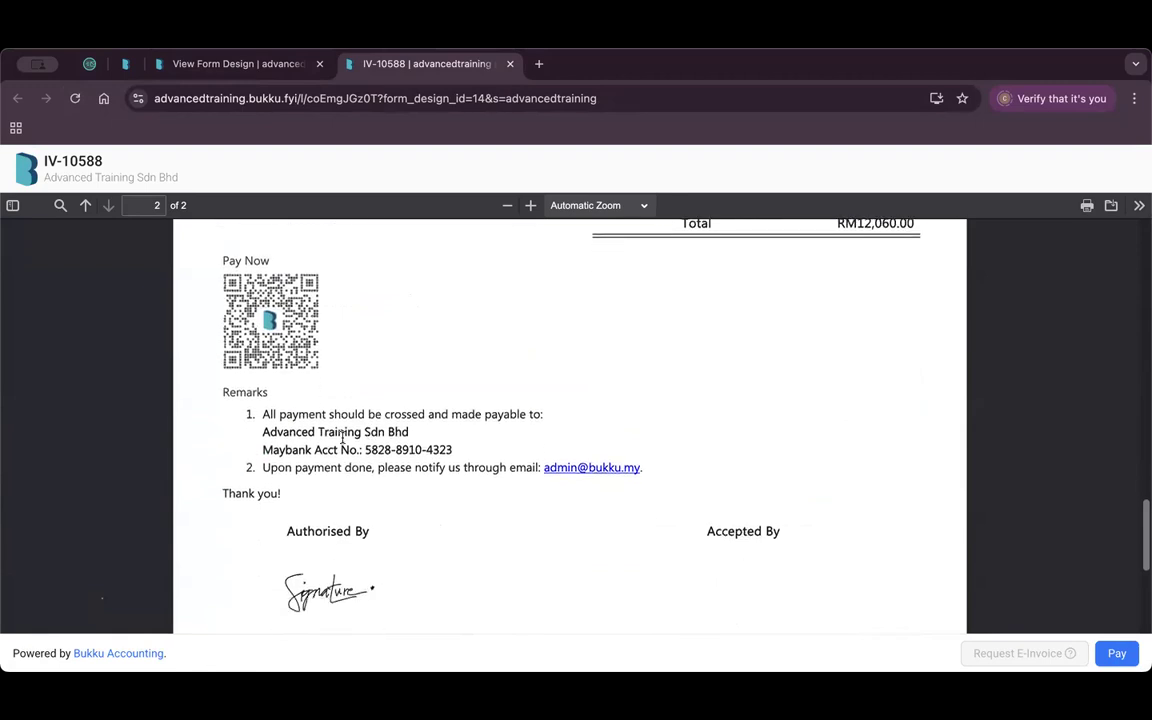
{"action": "scroll", "coordinate": [418, 422], "scroll_direction": "down", "scroll_amount": 5}
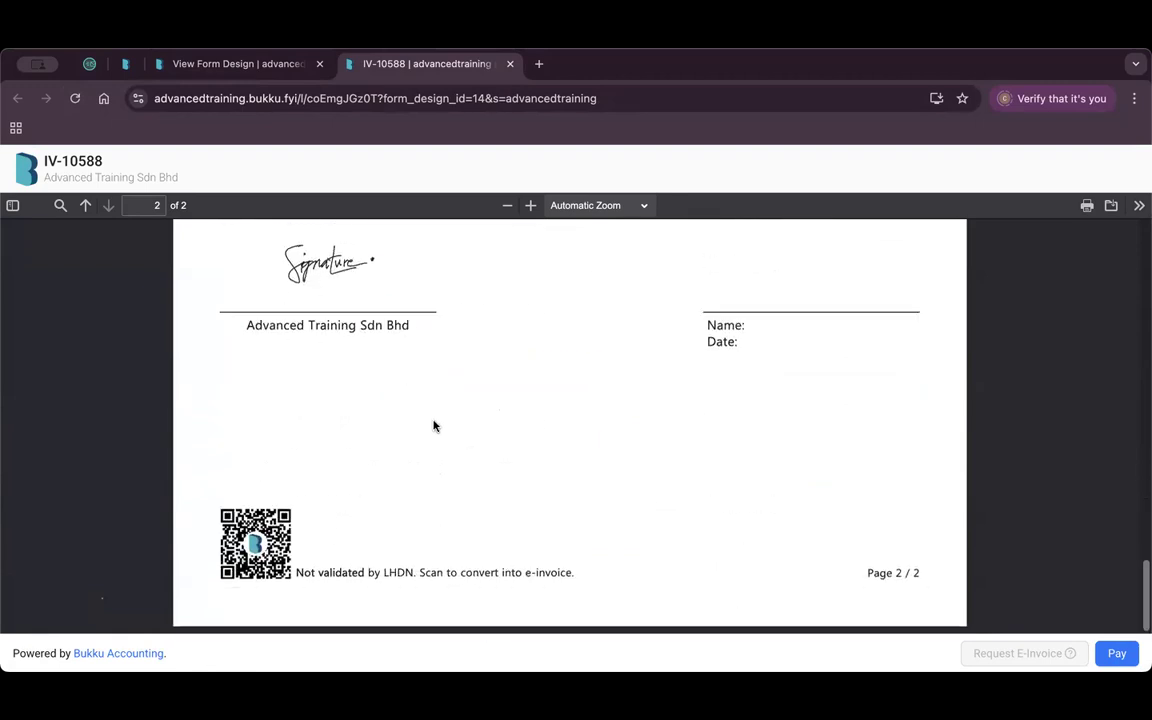
{"action": "left_click", "coordinate": [269, 66]}
{"action": "scroll", "coordinate": [641, 473], "scroll_direction": "down", "scroll_amount": 10}
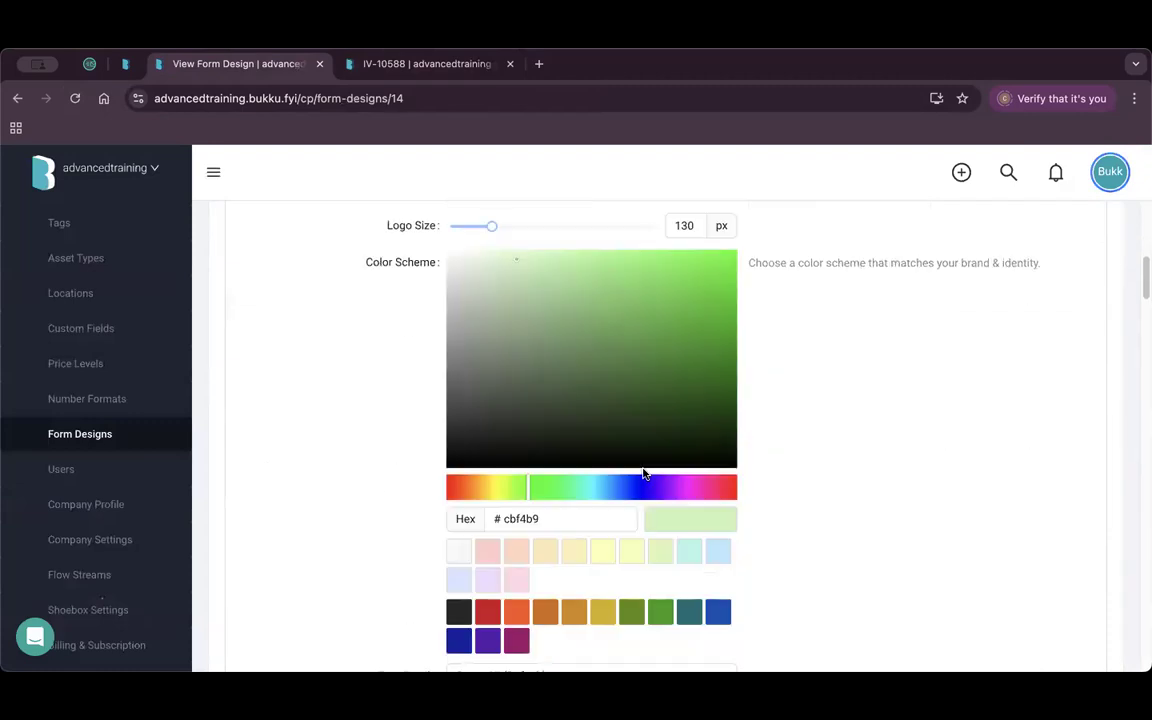
Check which company address the IV-10588 invoice currently prints.
{"action": "scroll", "coordinate": [644, 478], "scroll_direction": "down", "scroll_amount": 2}
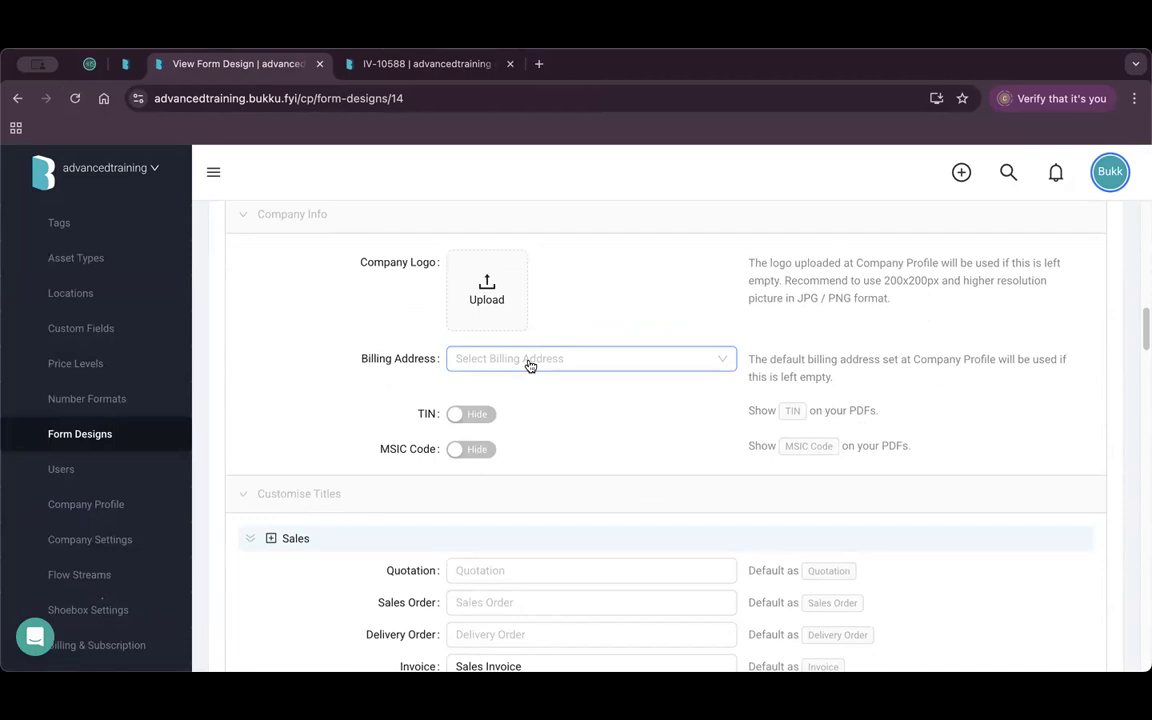
{"action": "left_click", "coordinate": [455, 64]}
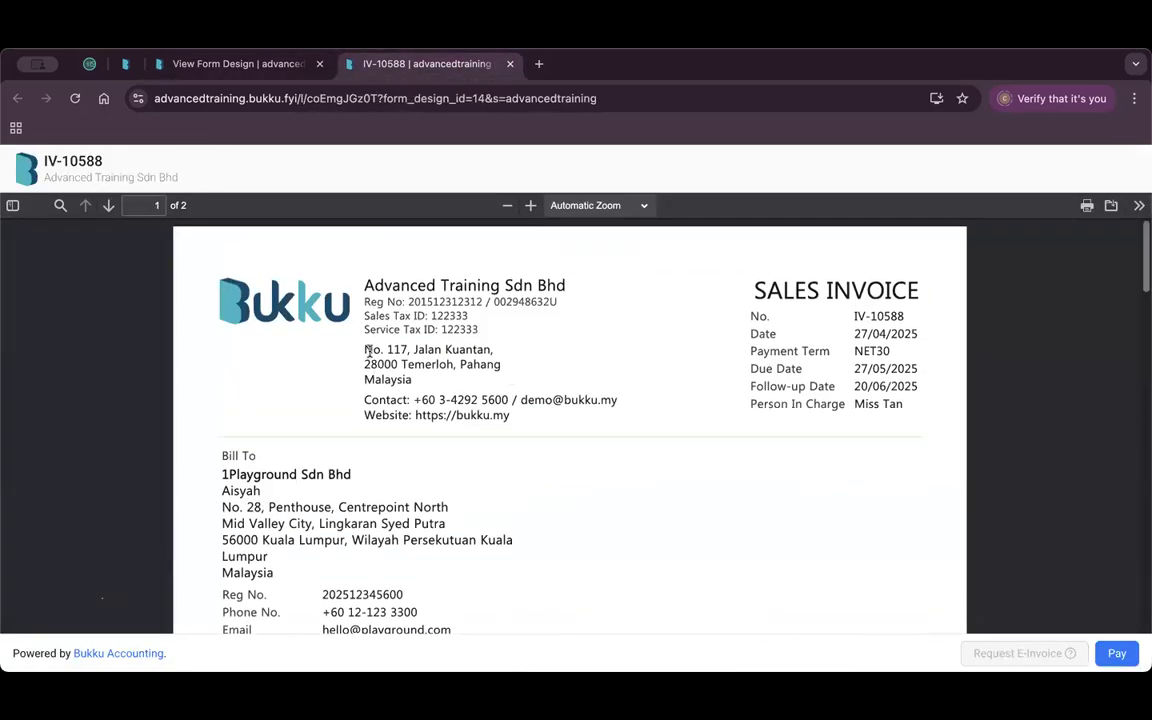
{"action": "left_click_drag", "start_coordinate": [368, 351], "coordinate": [468, 401]}
{"action": "left_click", "coordinate": [278, 63]}
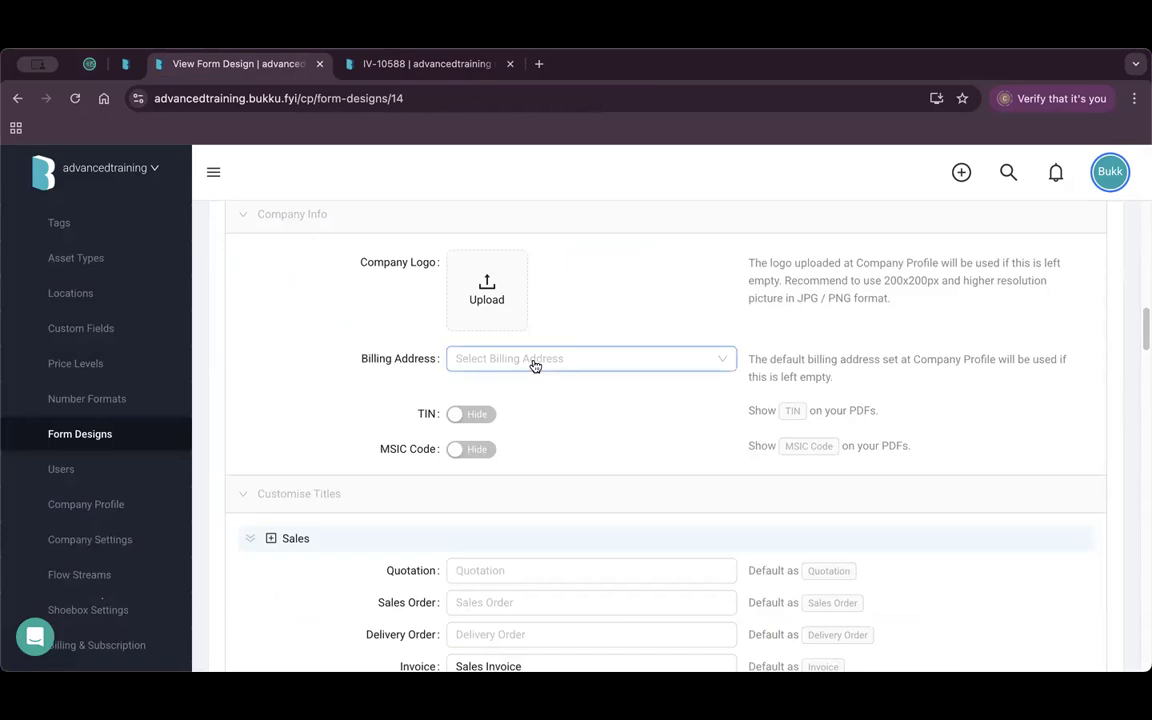
Look up the Kuala Lumpur Branch address in the Company Profile.
{"action": "left_click", "coordinate": [535, 366]}
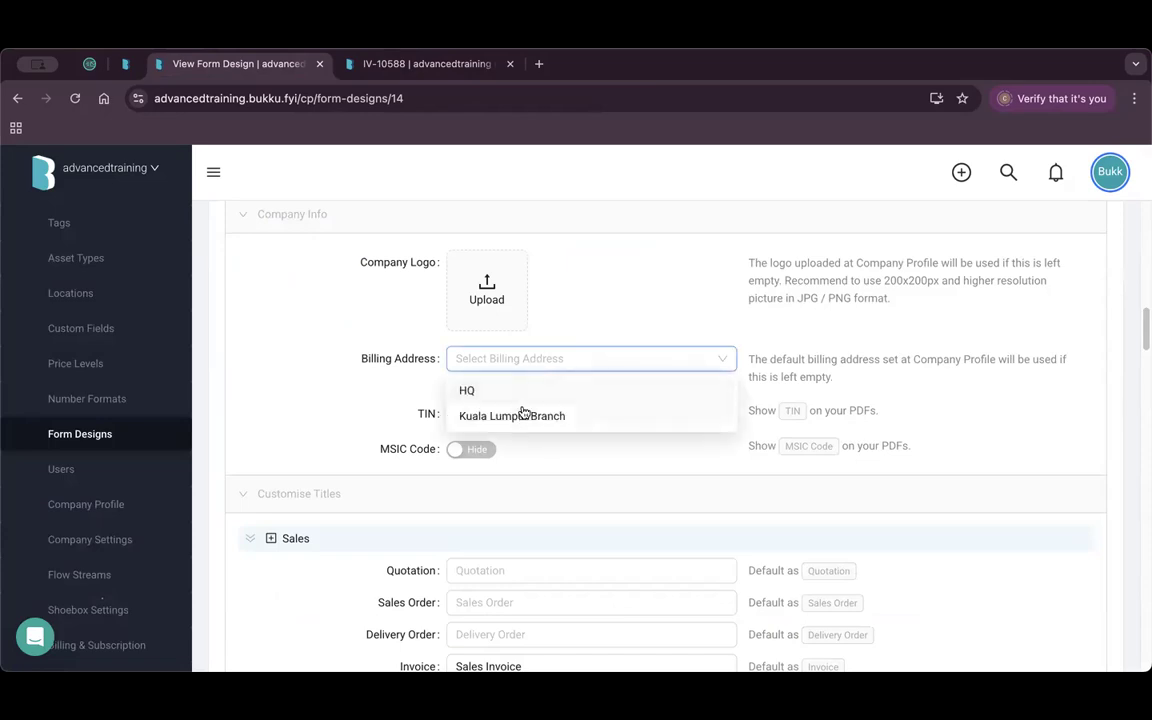
{"action": "right_click", "coordinate": [92, 513]}
{"action": "left_click", "coordinate": [135, 518]}
{"action": "left_click", "coordinate": [600, 64]}
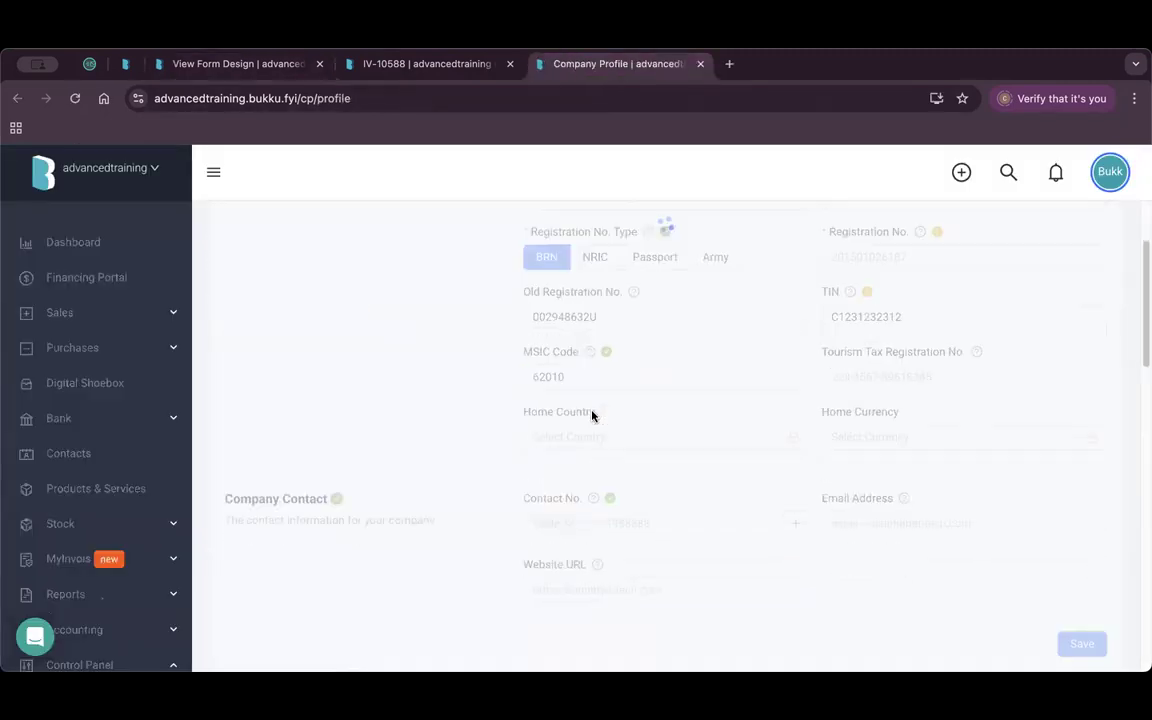
{"action": "scroll", "coordinate": [592, 415], "scroll_direction": "down", "scroll_amount": 4}
{"action": "left_click_drag", "start_coordinate": [552, 277], "coordinate": [541, 278]}
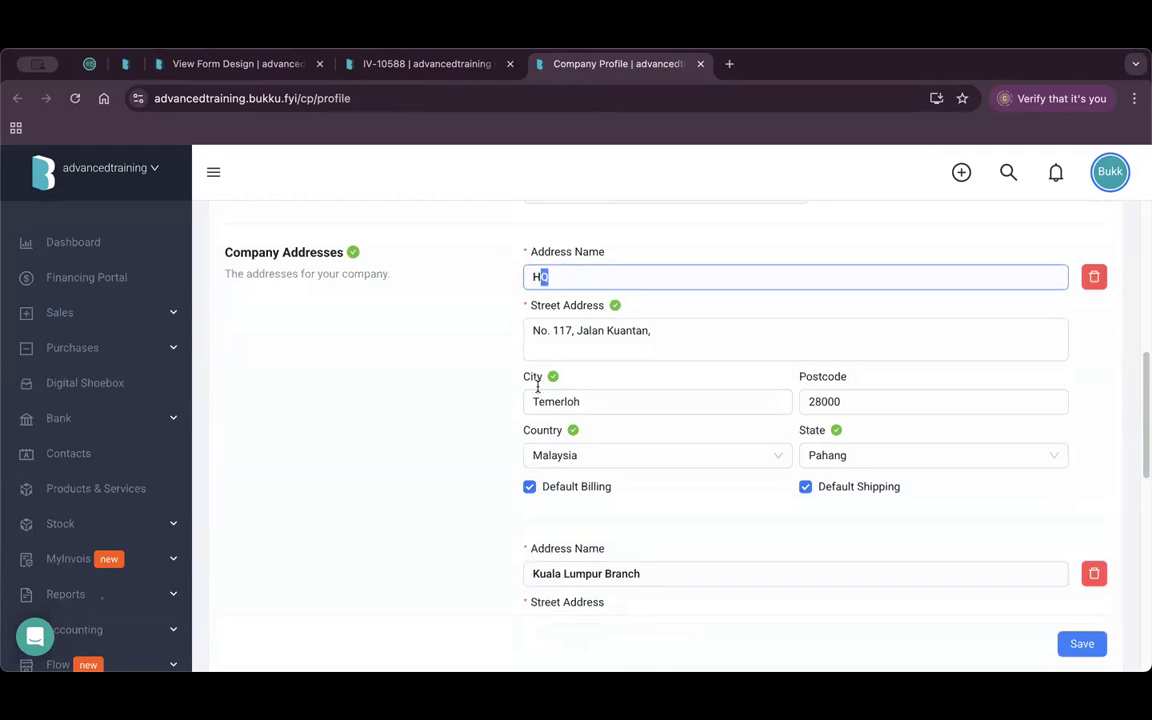
{"action": "scroll", "coordinate": [684, 452], "scroll_direction": "down", "scroll_amount": 3}
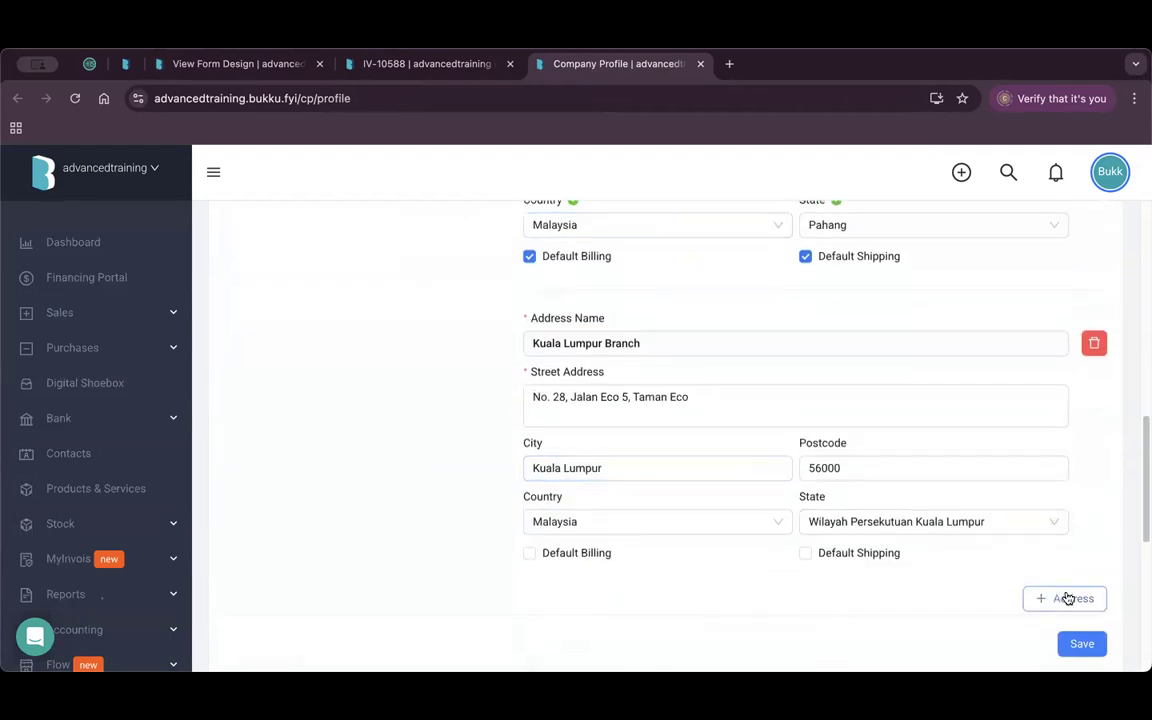
{"action": "left_click_drag", "start_coordinate": [640, 343], "coordinate": [556, 343]}
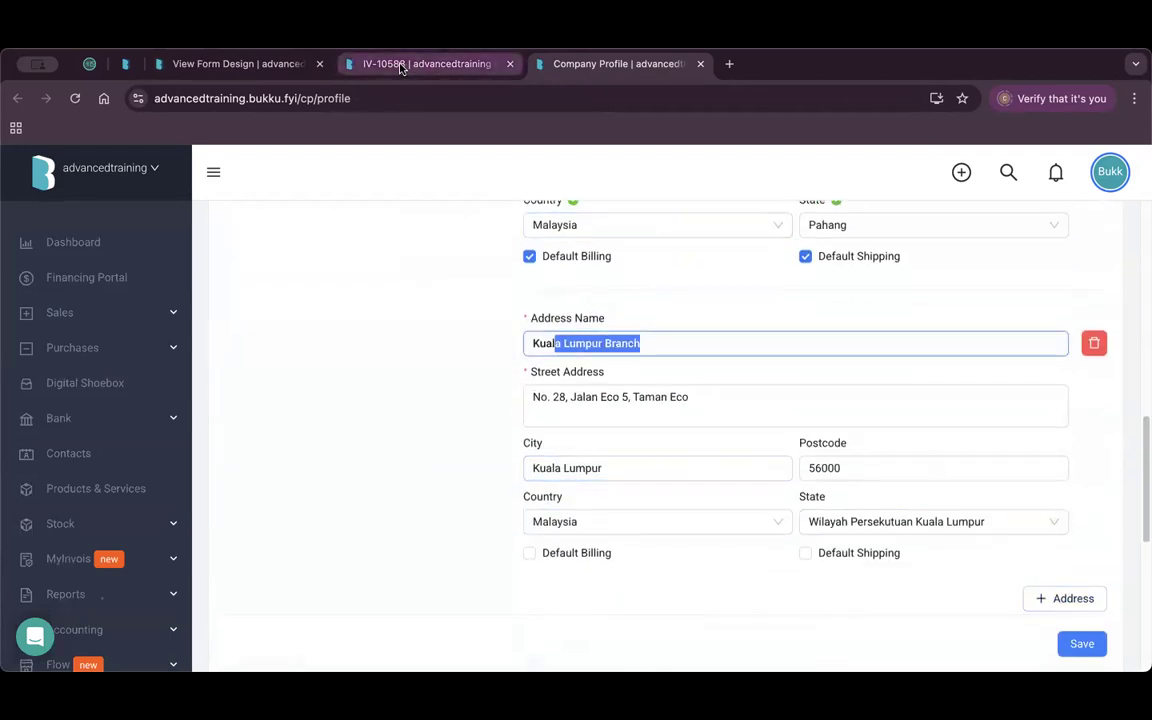
{"action": "left_click", "coordinate": [300, 64]}
{"action": "left_click", "coordinate": [700, 63]}
Choose Kuala Lumpur Branch as the billing address and save the form design.
{"action": "left_click", "coordinate": [510, 358]}
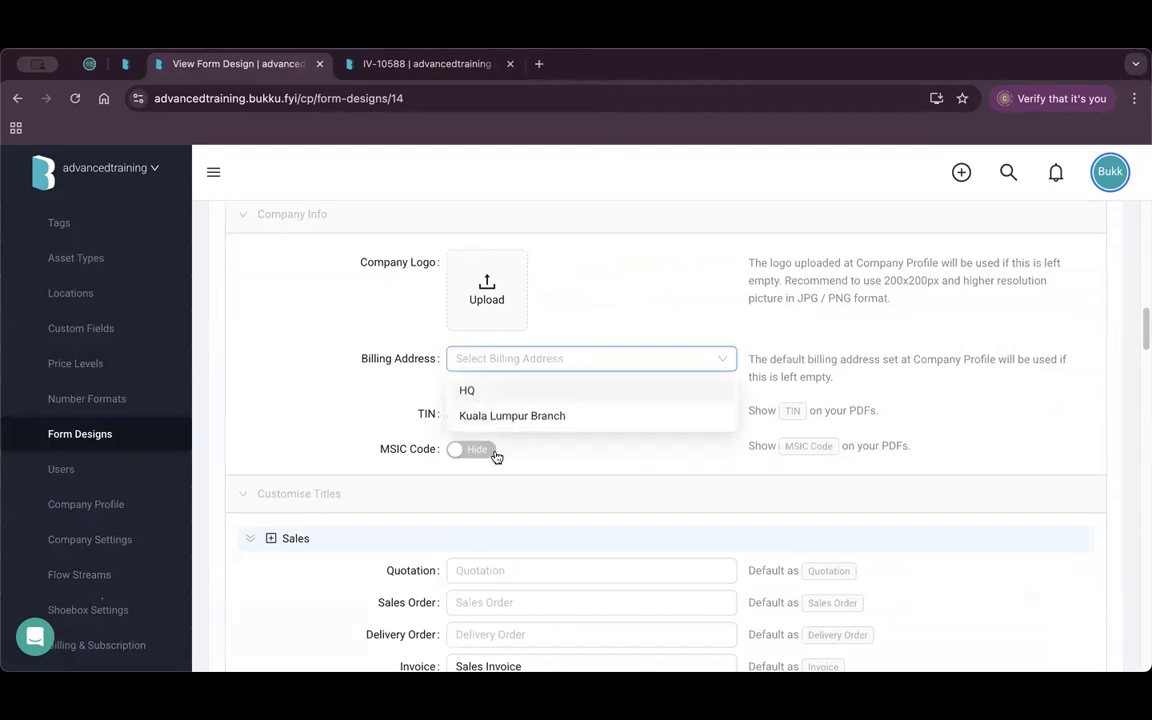
{"action": "left_click", "coordinate": [528, 417]}
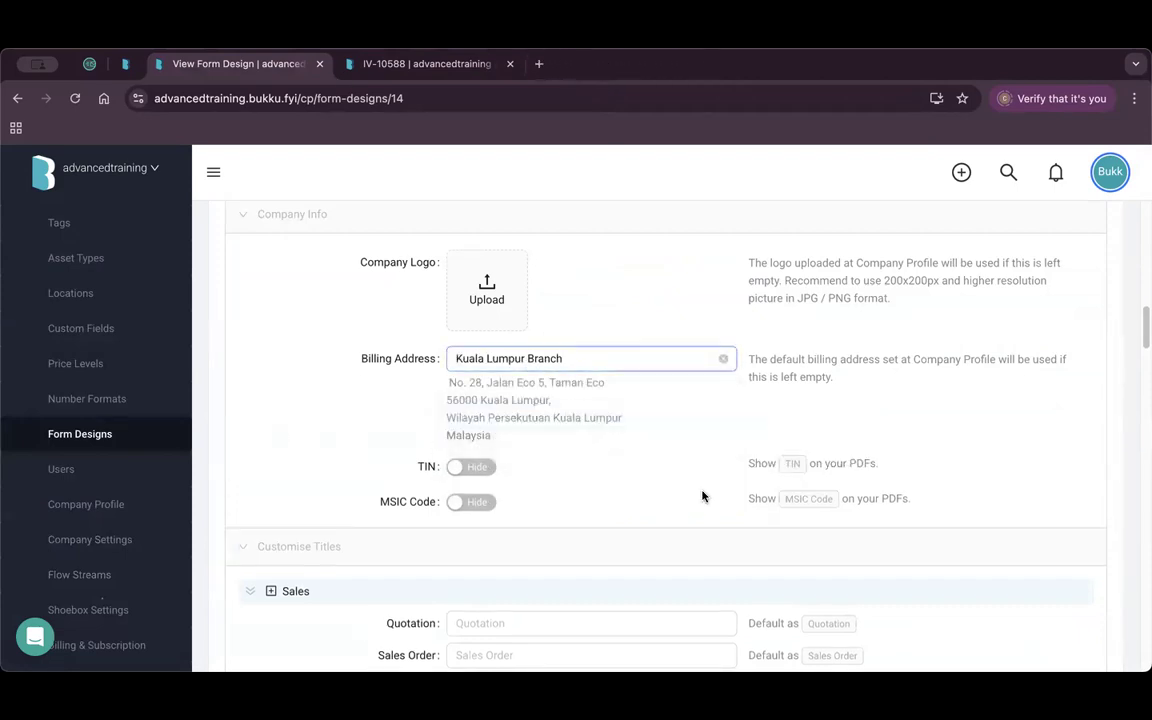
{"action": "scroll", "coordinate": [900, 429], "scroll_direction": "down", "scroll_amount": 10}
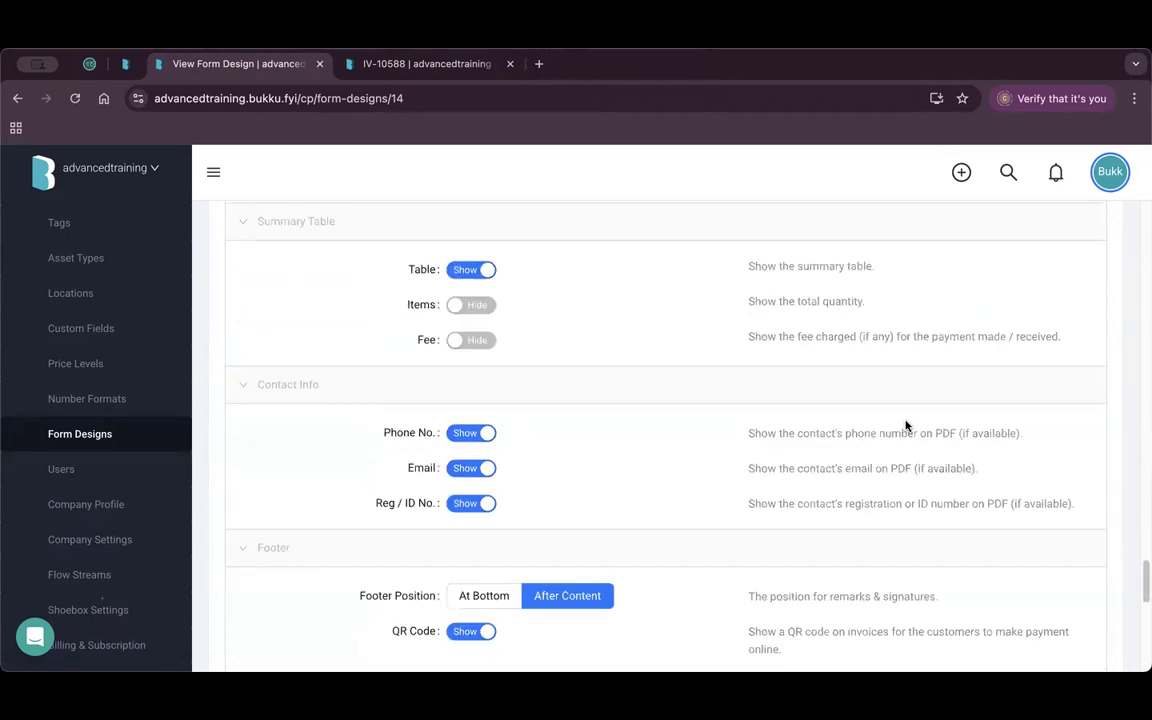
{"action": "scroll", "coordinate": [906, 426], "scroll_direction": "down", "scroll_amount": 10}
{"action": "left_click", "coordinate": [1082, 531]}
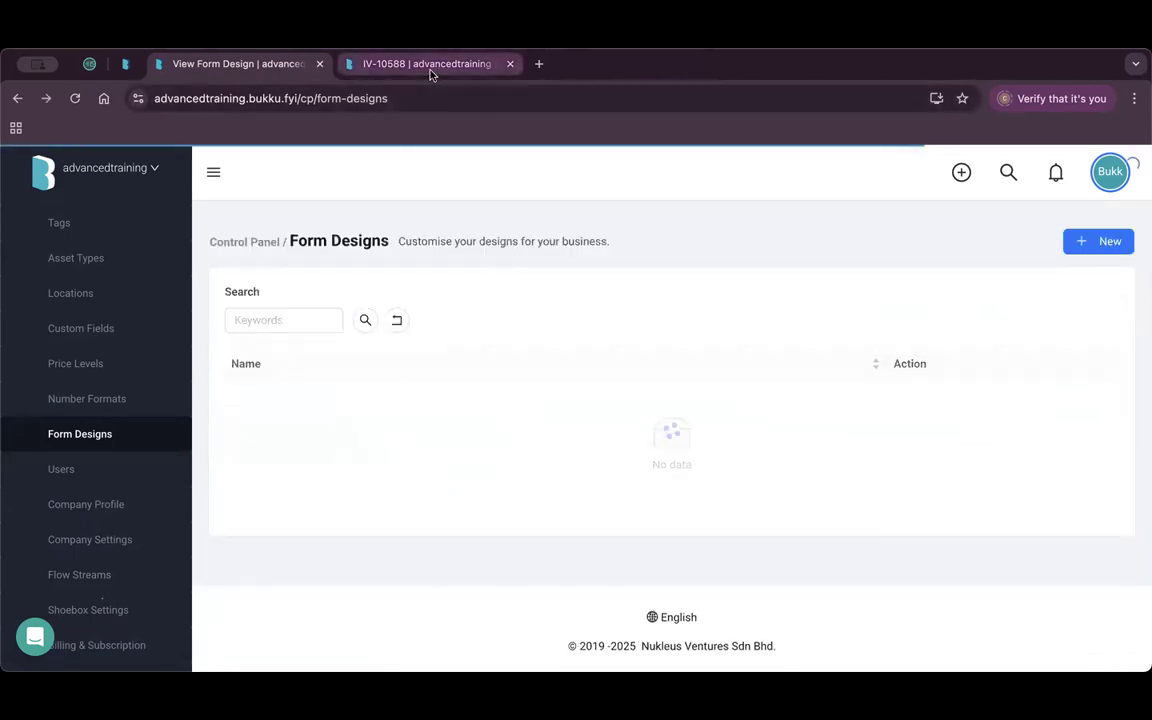
{"action": "left_click", "coordinate": [430, 66]}
Reload IV-10588 to verify the Kuala Lumpur Branch address, then reopen My Form Design (Demo).
{"action": "left_click", "coordinate": [74, 98]}
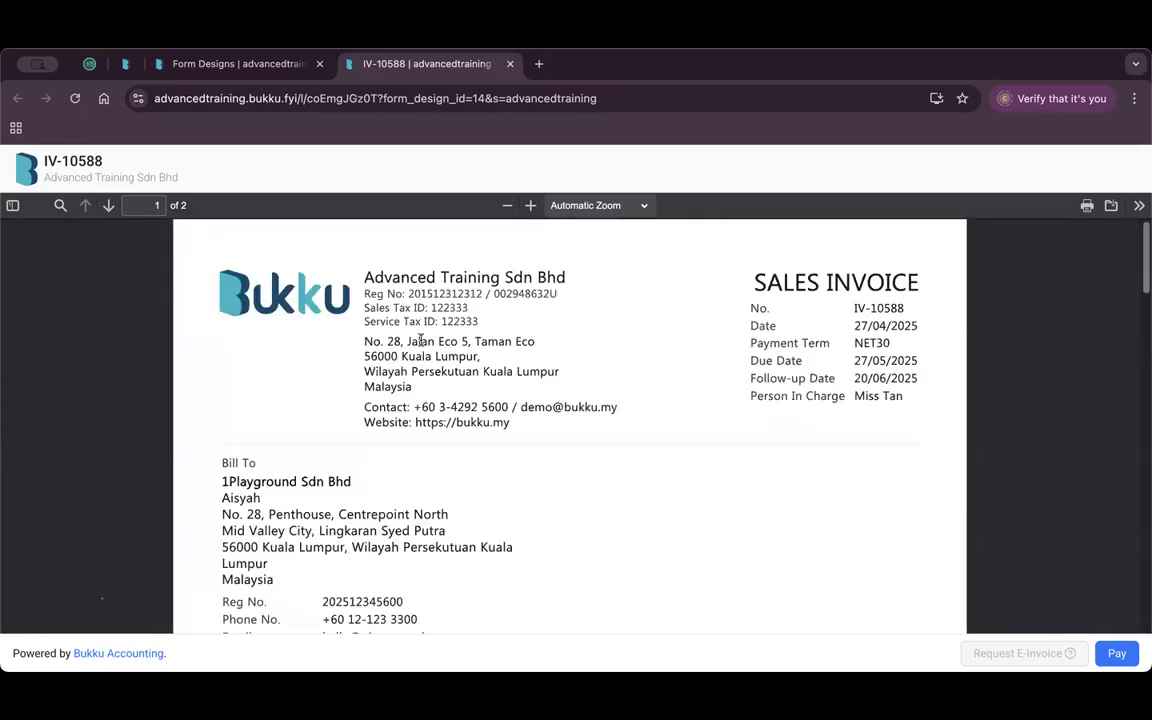
{"action": "left_click_drag", "start_coordinate": [367, 341], "coordinate": [243, 52]}
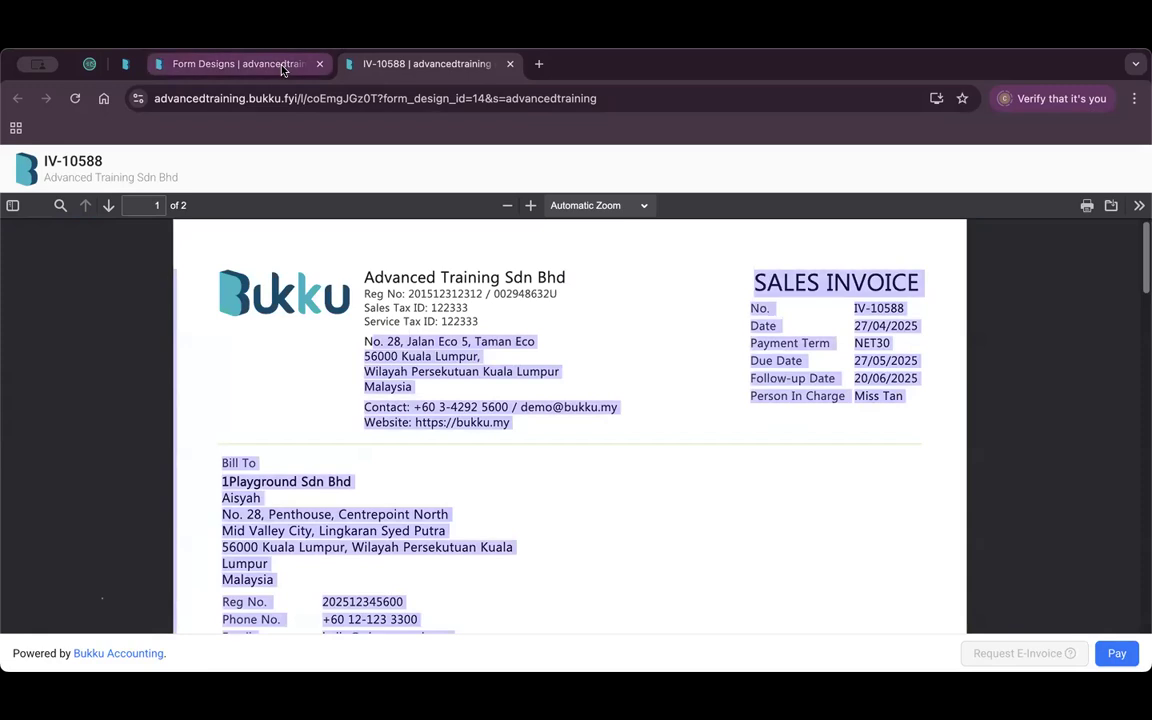
{"action": "left_click", "coordinate": [253, 60]}
{"action": "left_click", "coordinate": [815, 510]}
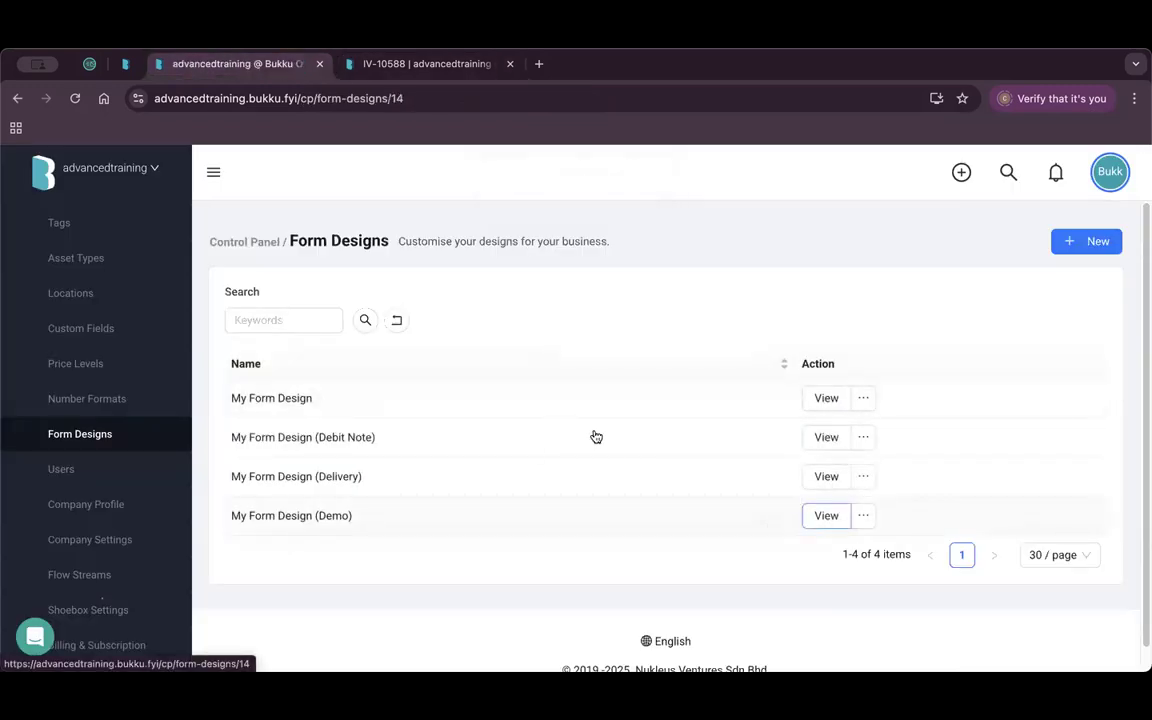
{"action": "scroll", "coordinate": [629, 421], "scroll_direction": "down", "scroll_amount": 20}
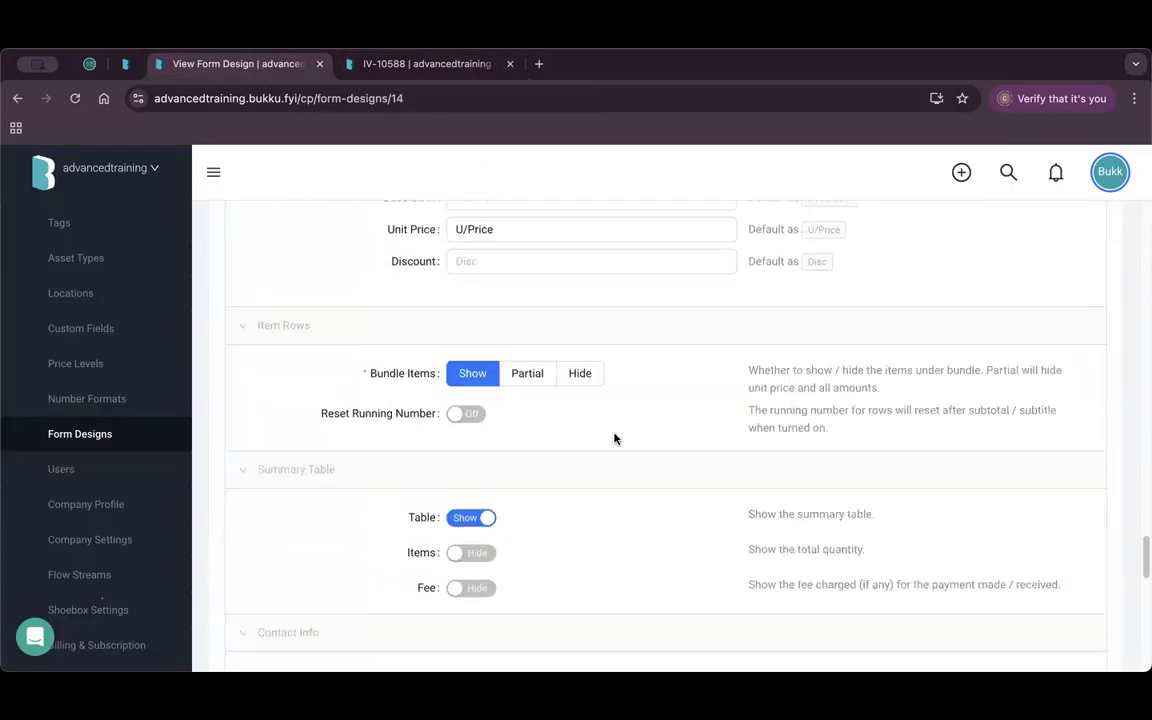
Override the design's remarks with 'Testing' and enable the signatures override.
{"action": "scroll", "coordinate": [616, 438], "scroll_direction": "down", "scroll_amount": 6}
{"action": "scroll", "coordinate": [616, 438], "scroll_direction": "up", "scroll_amount": 3}
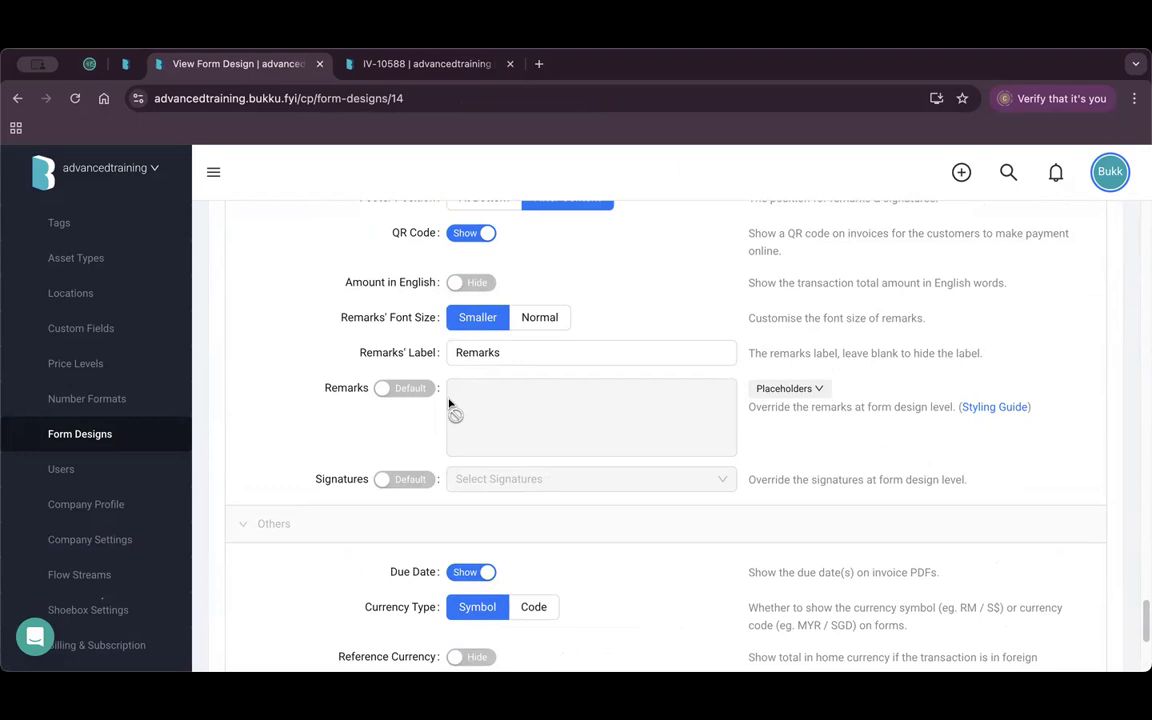
{"action": "left_click", "coordinate": [402, 389]}
{"action": "left_click", "coordinate": [504, 399]}
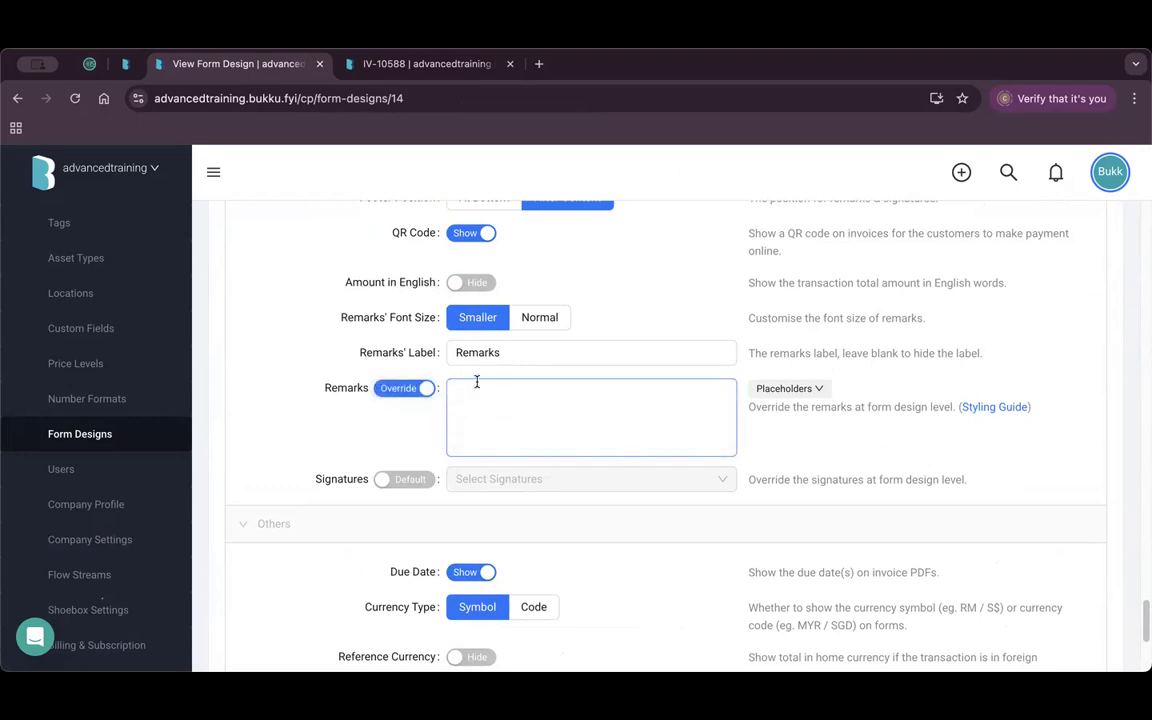
{"action": "type", "text": "Testing"}
{"action": "left_click", "coordinate": [415, 479]}
Choose Signature 6 as the override signature.
{"action": "left_click", "coordinate": [446, 68]}
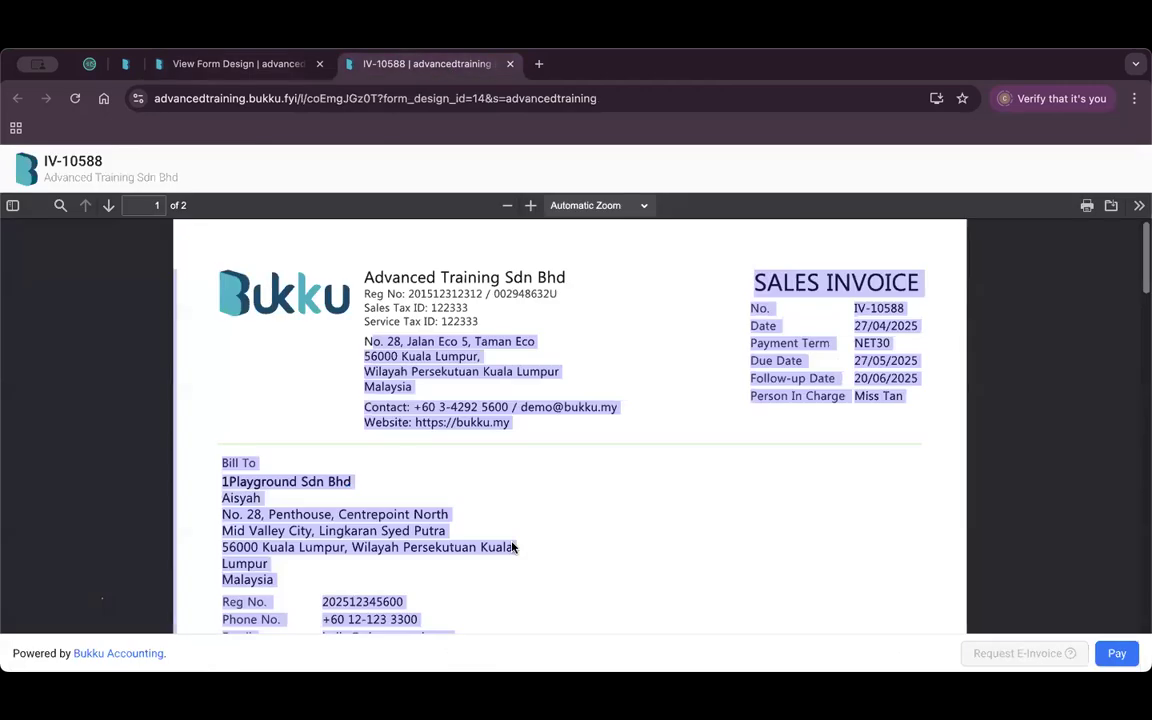
{"action": "scroll", "coordinate": [514, 545], "scroll_direction": "down", "scroll_amount": 15}
{"action": "scroll", "coordinate": [368, 450], "scroll_direction": "up", "scroll_amount": 3}
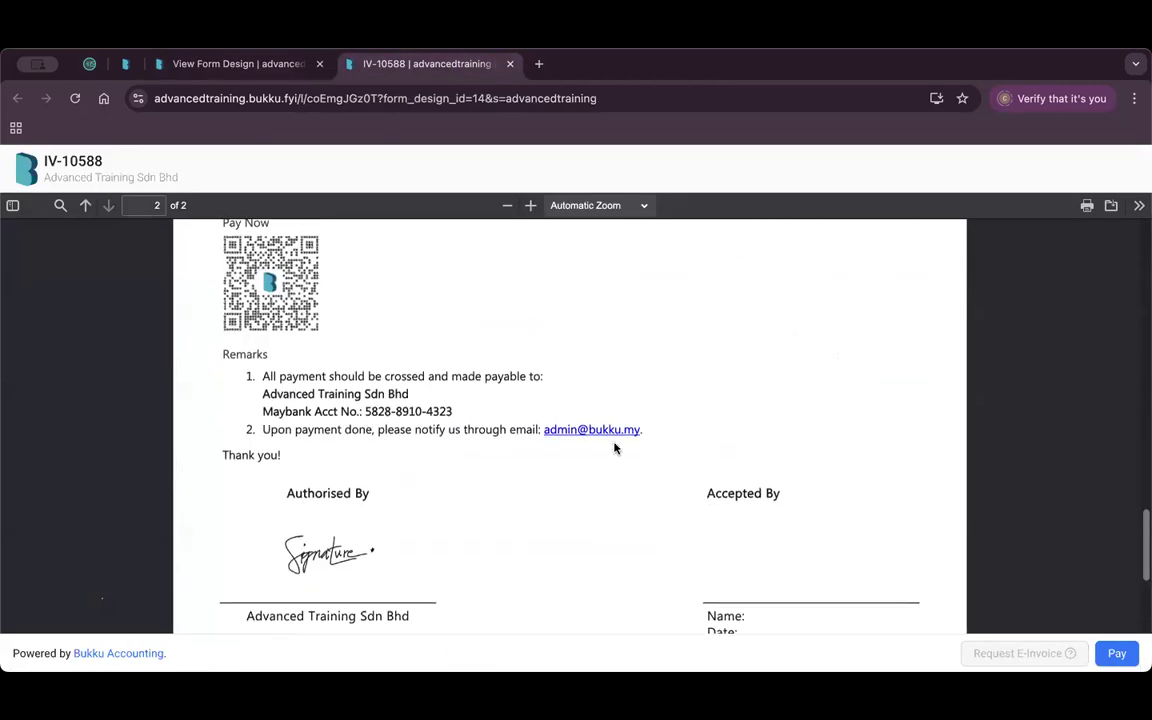
{"action": "left_click", "coordinate": [277, 68]}
{"action": "left_click", "coordinate": [496, 480]}
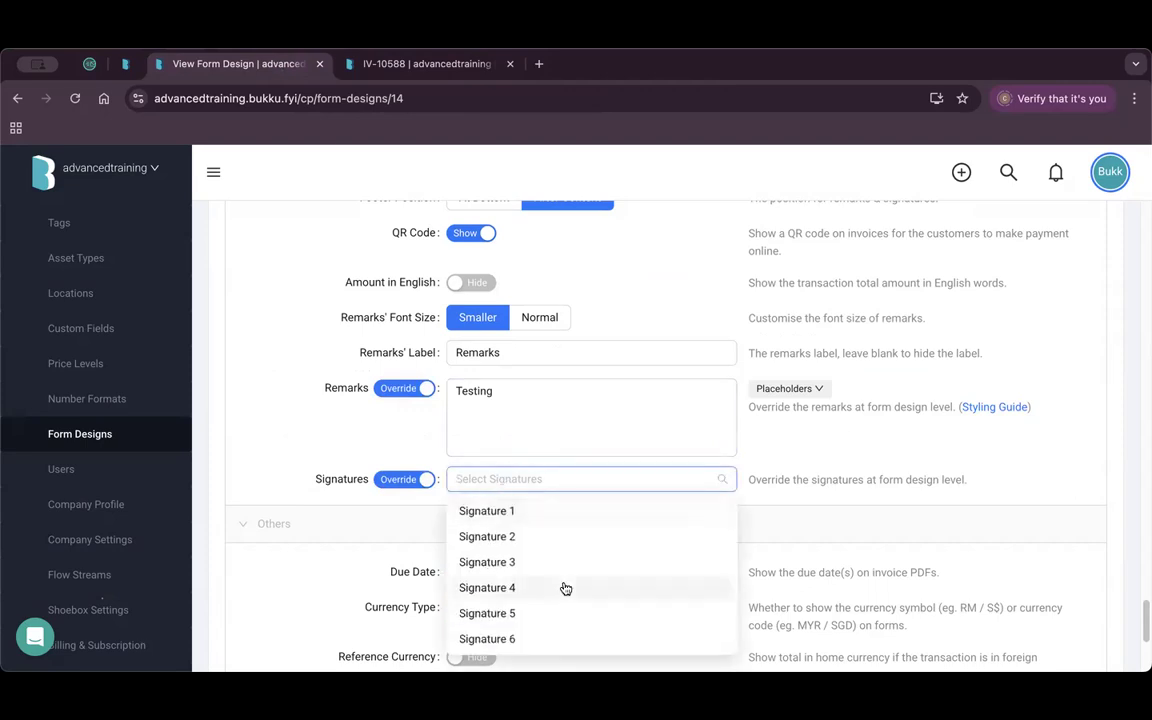
{"action": "scroll", "coordinate": [565, 588], "scroll_direction": "down", "scroll_amount": 1}
{"action": "left_click", "coordinate": [517, 595]}
{"action": "left_click", "coordinate": [378, 486]}
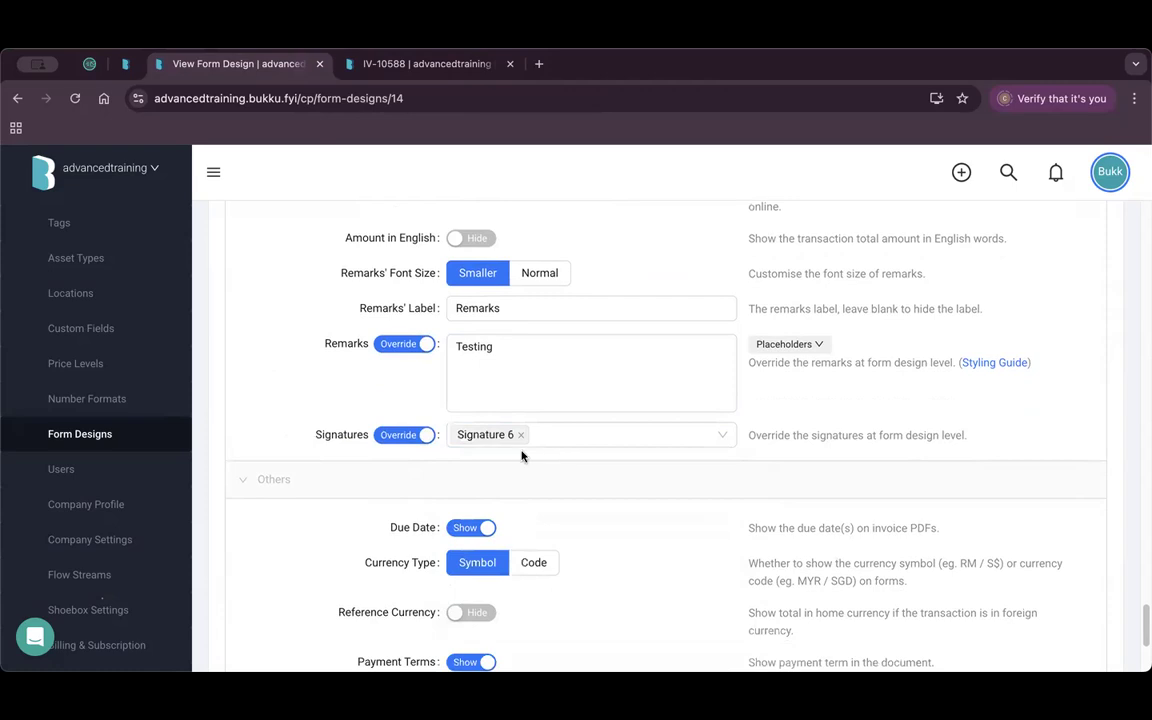
Save the form design and reload invoice IV-10588.
{"action": "scroll", "coordinate": [950, 510], "scroll_direction": "down", "scroll_amount": 3}
{"action": "left_click", "coordinate": [1079, 521]}
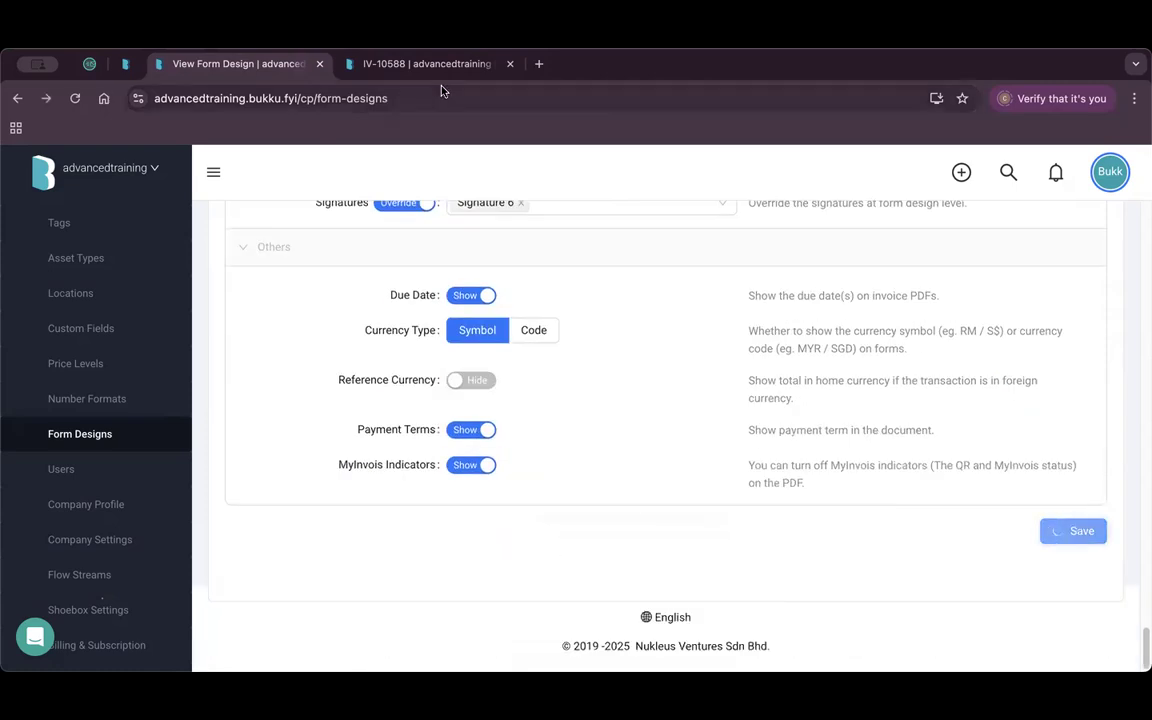
{"action": "left_click", "coordinate": [444, 68]}
{"action": "key", "text": "super+r"}
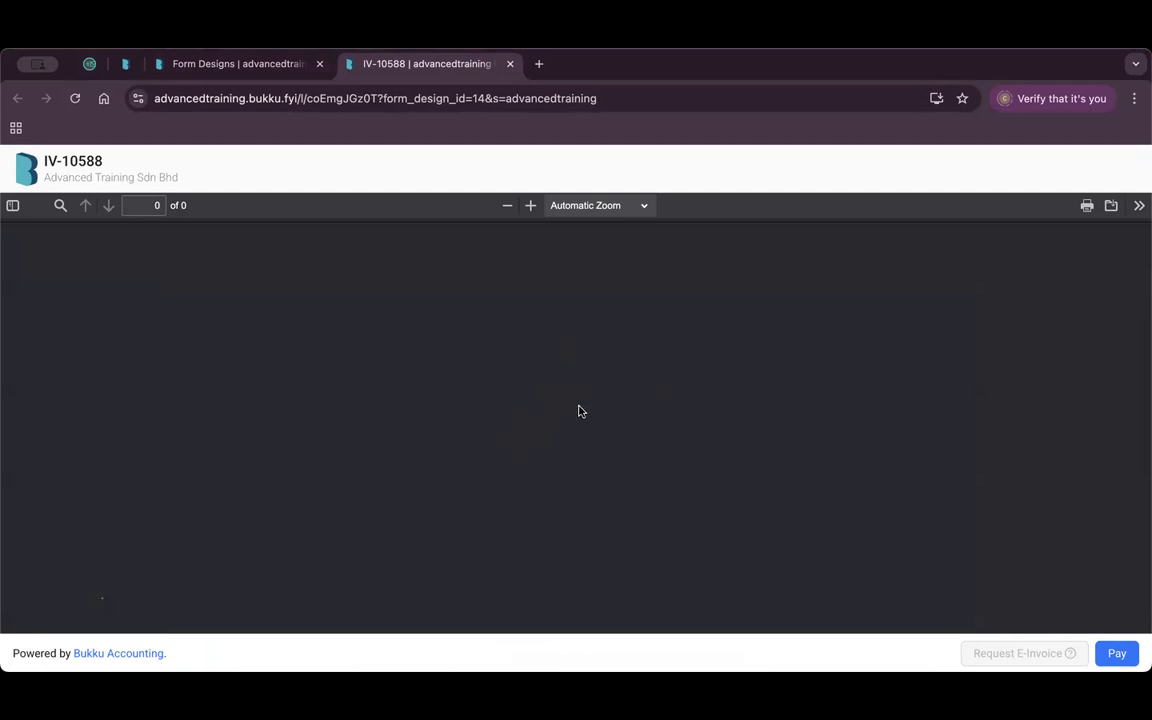
Verify the 'Testing' remark and company stamp signature on IV-10588, then go back to Form Designs.
{"action": "scroll", "coordinate": [563, 409], "scroll_direction": "down", "scroll_amount": 10}
{"action": "scroll", "coordinate": [563, 409], "scroll_direction": "down", "scroll_amount": 10}
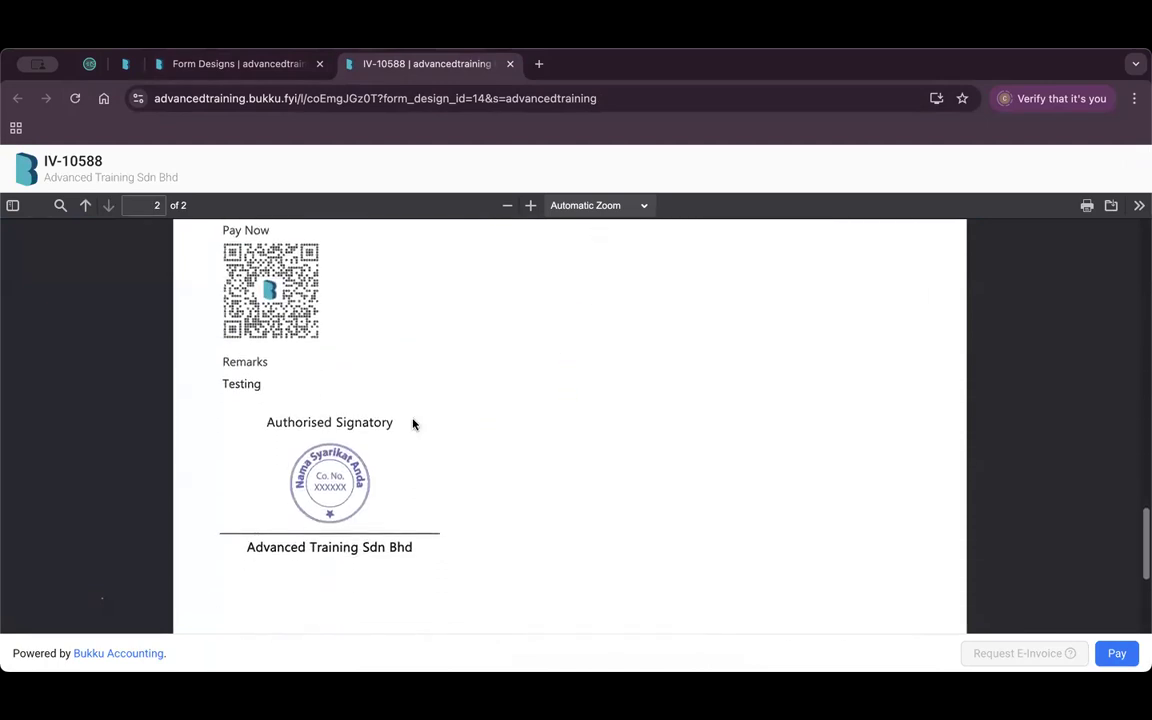
{"action": "scroll", "coordinate": [410, 386], "scroll_direction": "down", "scroll_amount": 2}
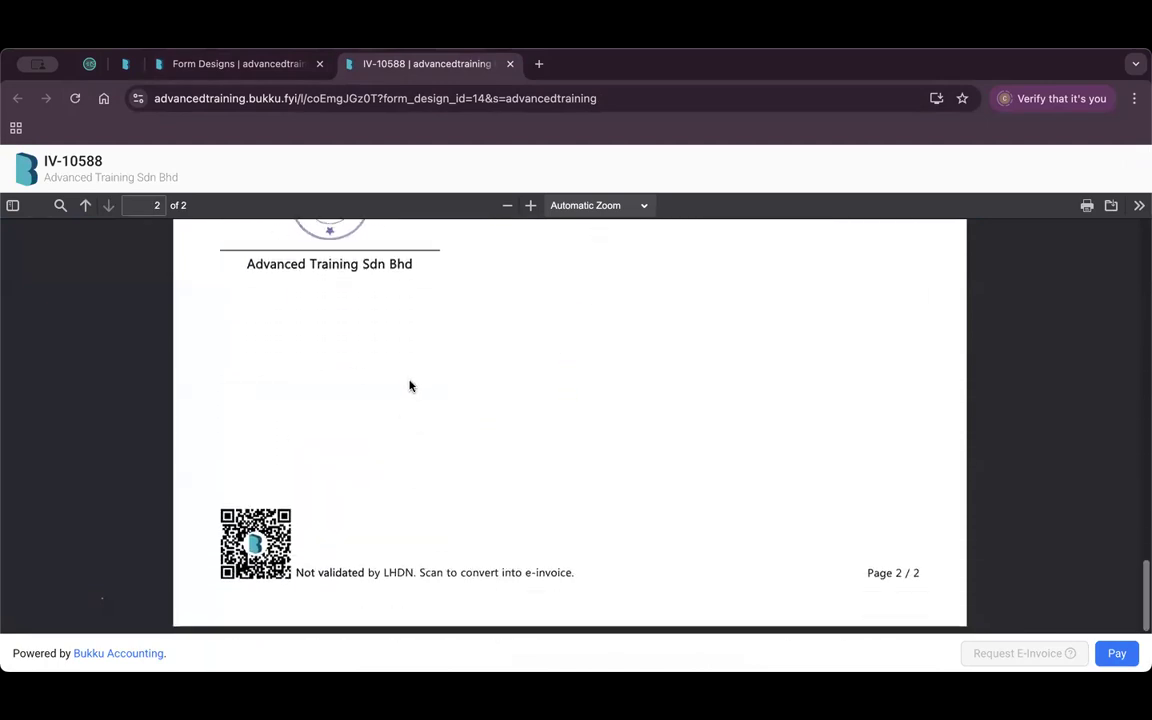
{"action": "scroll", "coordinate": [380, 365], "scroll_direction": "up", "scroll_amount": 5}
{"action": "mouse_move", "coordinate": [264, 379]}
{"action": "left_mouse_down"}
{"action": "mouse_move", "coordinate": [224, 376]}
{"action": "mouse_move", "coordinate": [255, 377]}
{"action": "left_mouse_up"}
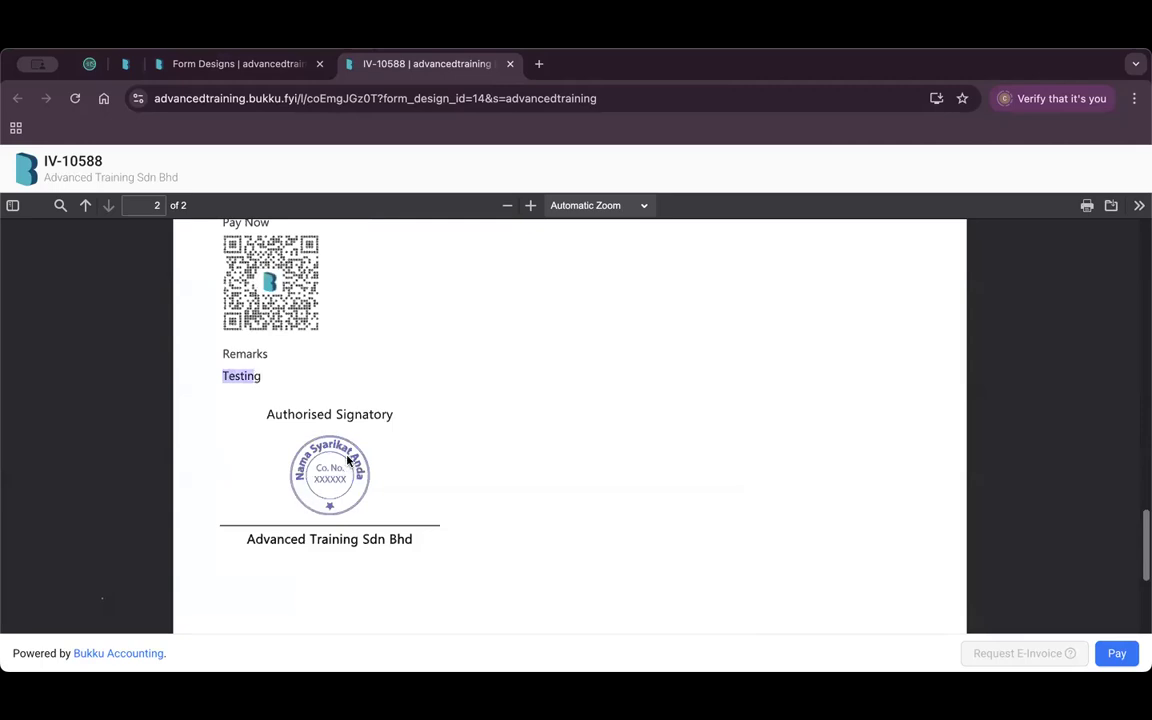
{"action": "left_click", "coordinate": [241, 63]}
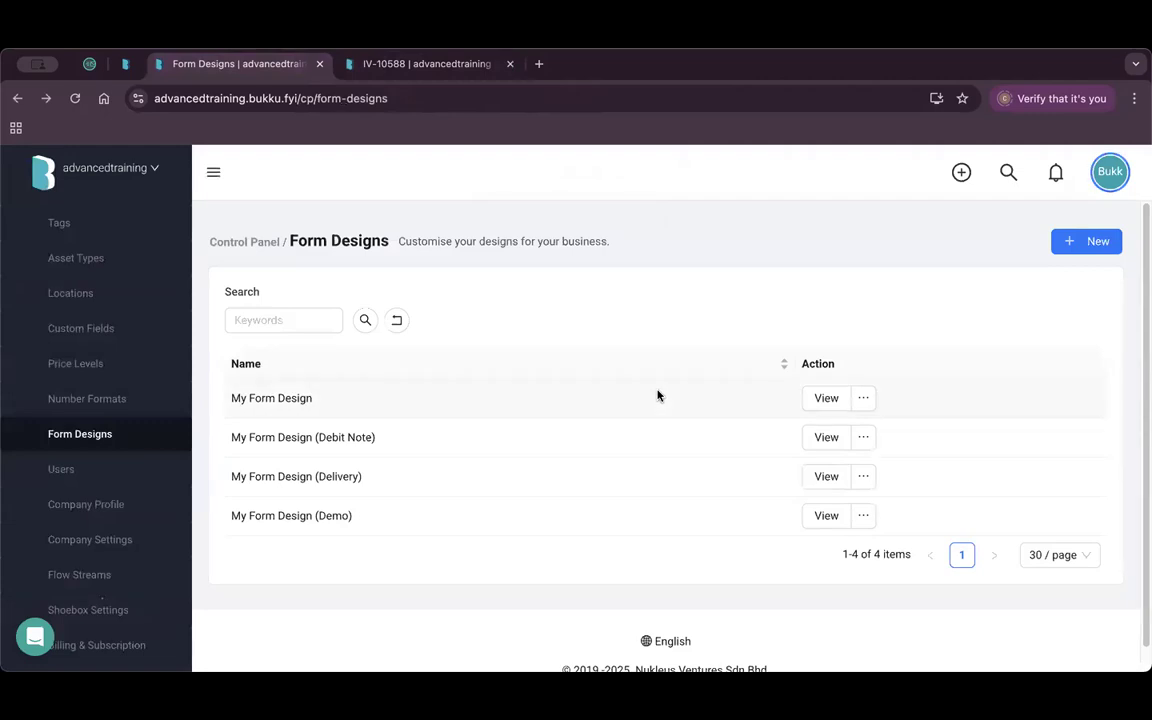
{"action": "scroll", "coordinate": [13, 380], "scroll_direction": "up", "scroll_amount": 10}
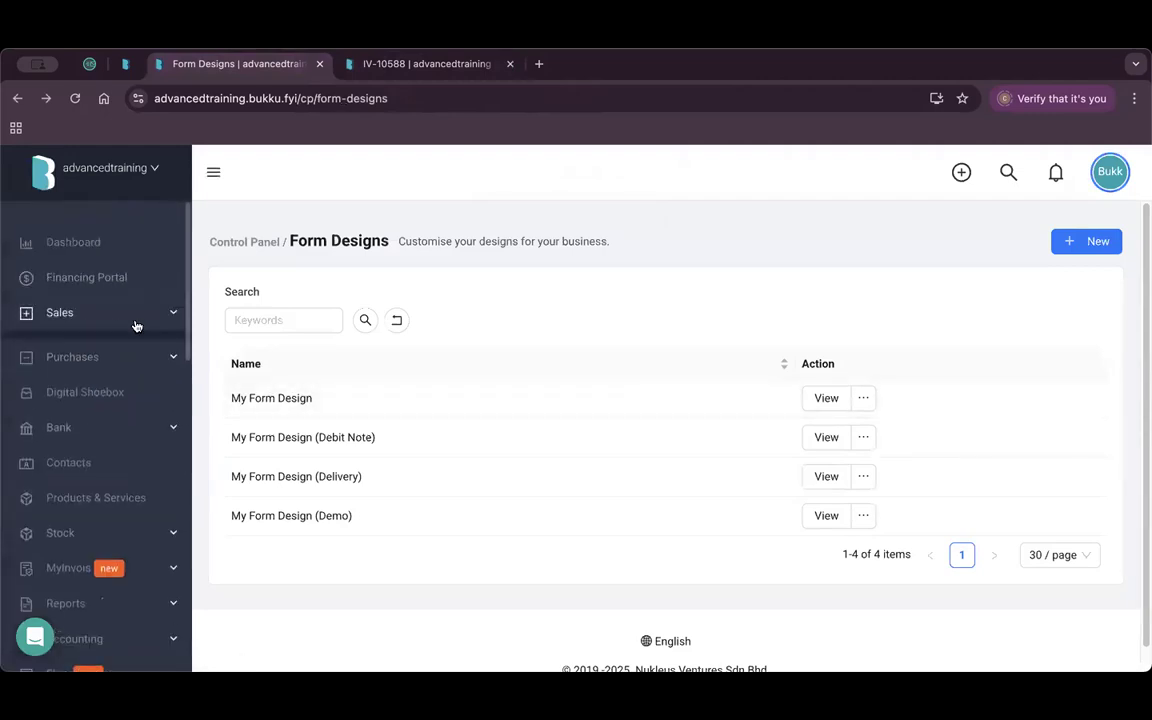
Open the Sales invoices list and look at the actions for invoice IV-10649.
{"action": "left_click", "coordinate": [100, 312]}
{"action": "left_click", "coordinate": [109, 465]}
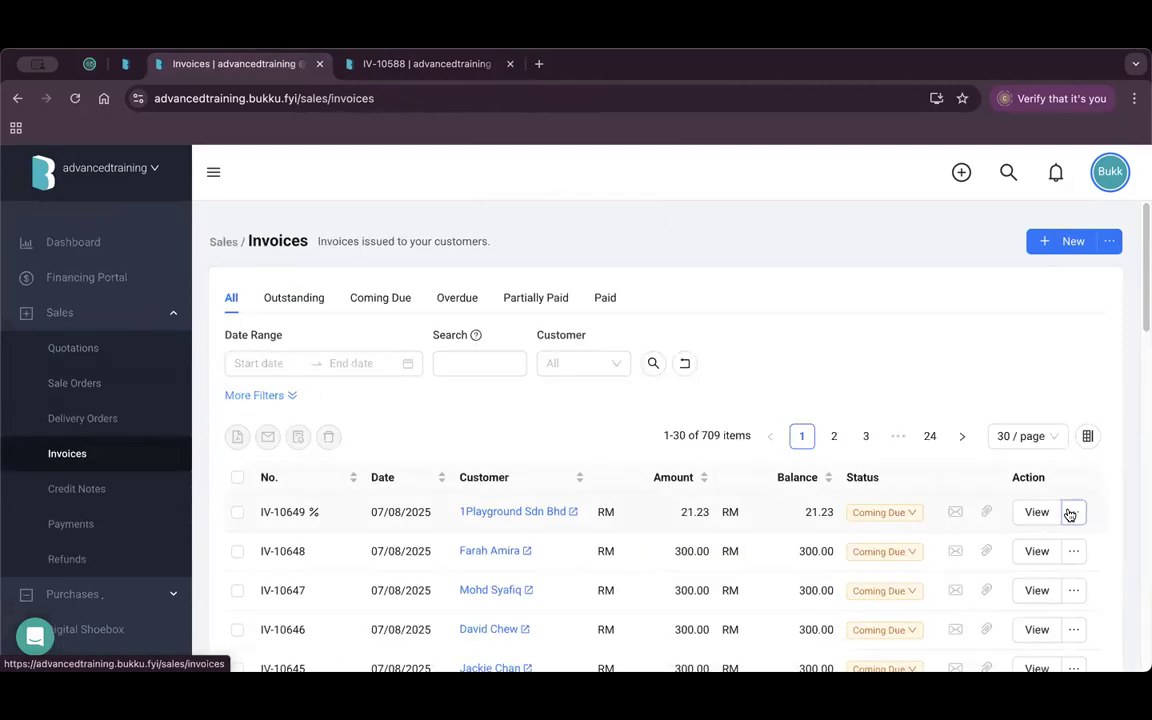
{"action": "left_click", "coordinate": [1073, 512]}
{"action": "mouse_move", "coordinate": [1036, 429]}
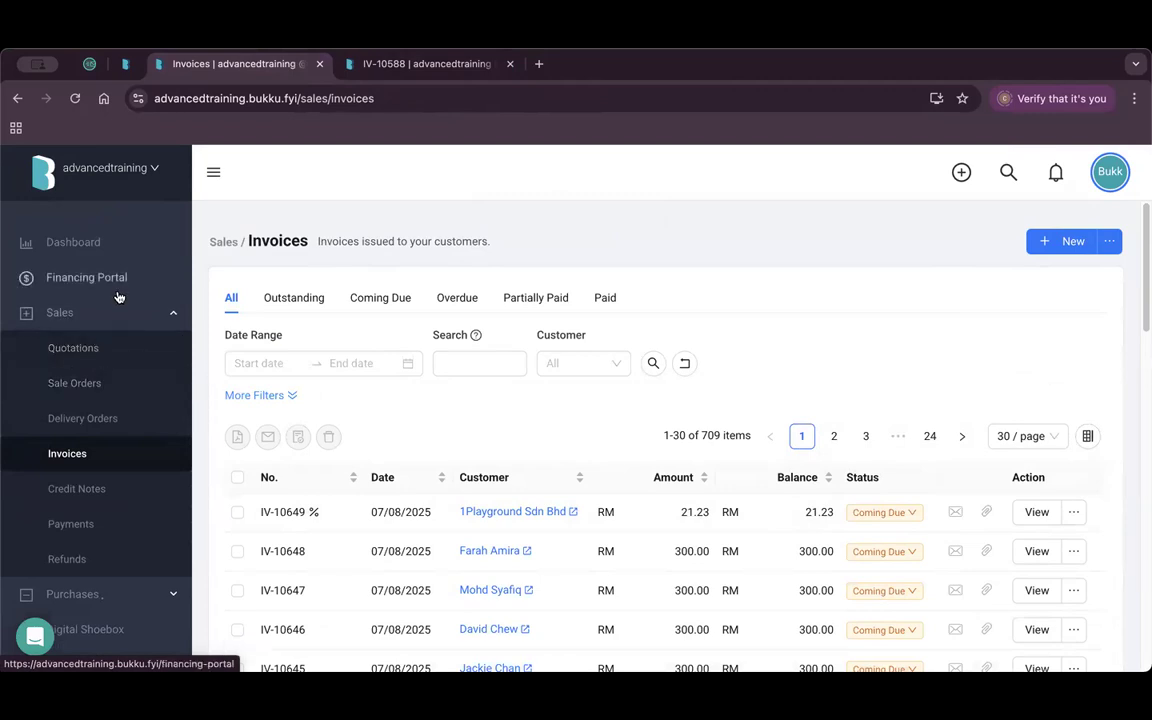
Transfer quotation QT-00032 to a new invoice and review its Chocolate Bars and Water Bottle Peach items.
{"action": "left_click", "coordinate": [111, 355]}
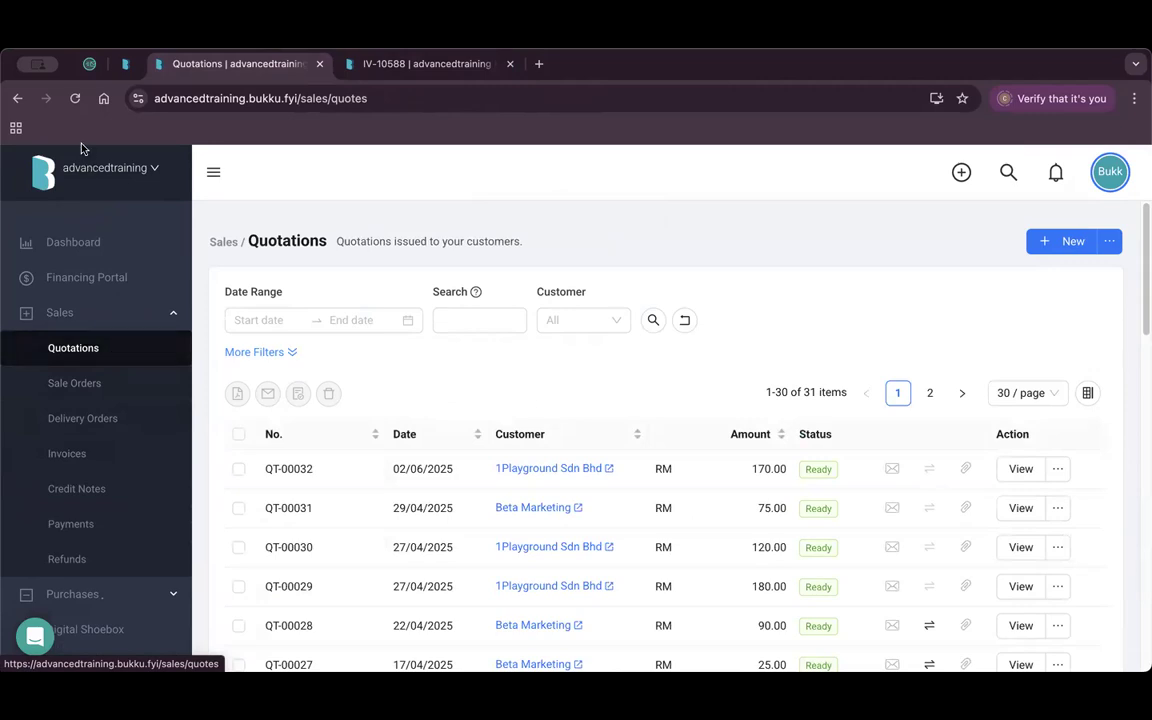
{"action": "left_click", "coordinate": [1058, 469]}
{"action": "mouse_move", "coordinate": [1053, 501]}
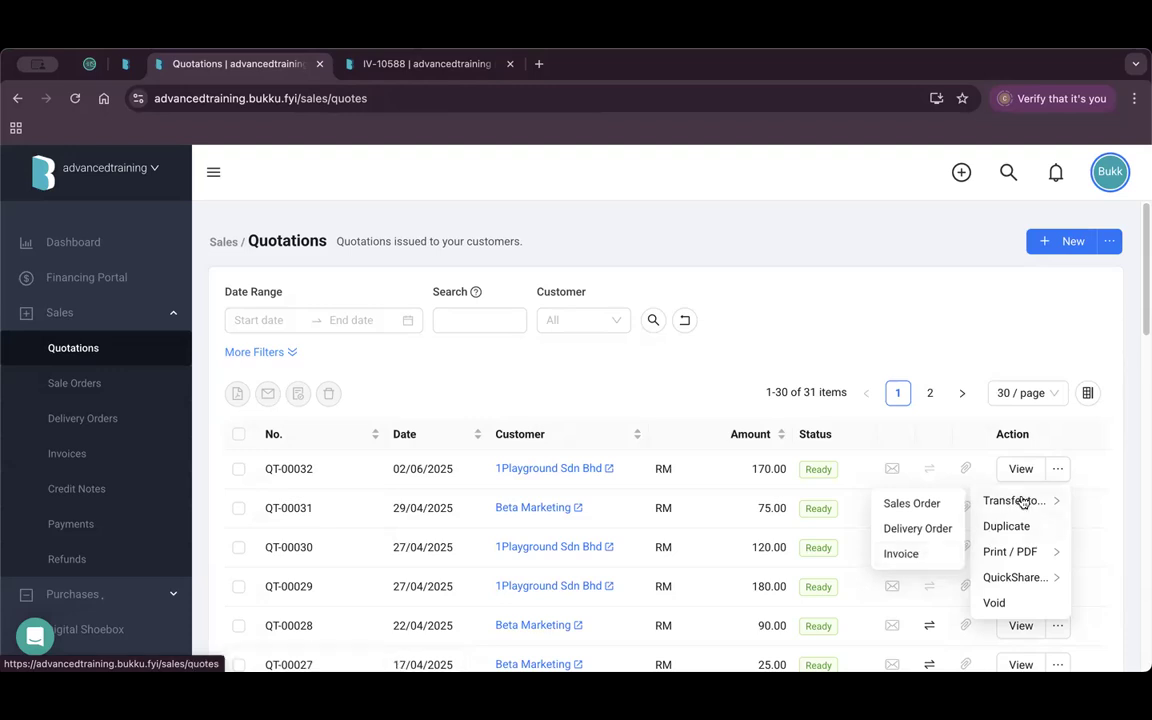
{"action": "left_click", "coordinate": [927, 560]}
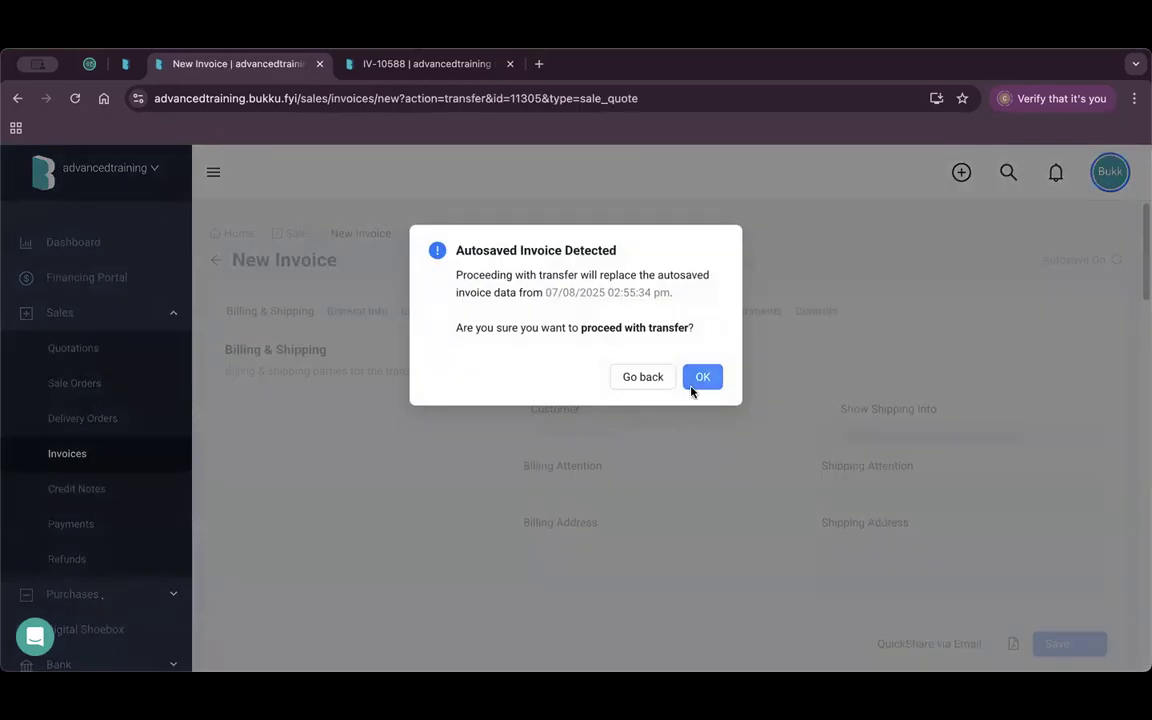
{"action": "left_click", "coordinate": [692, 386]}
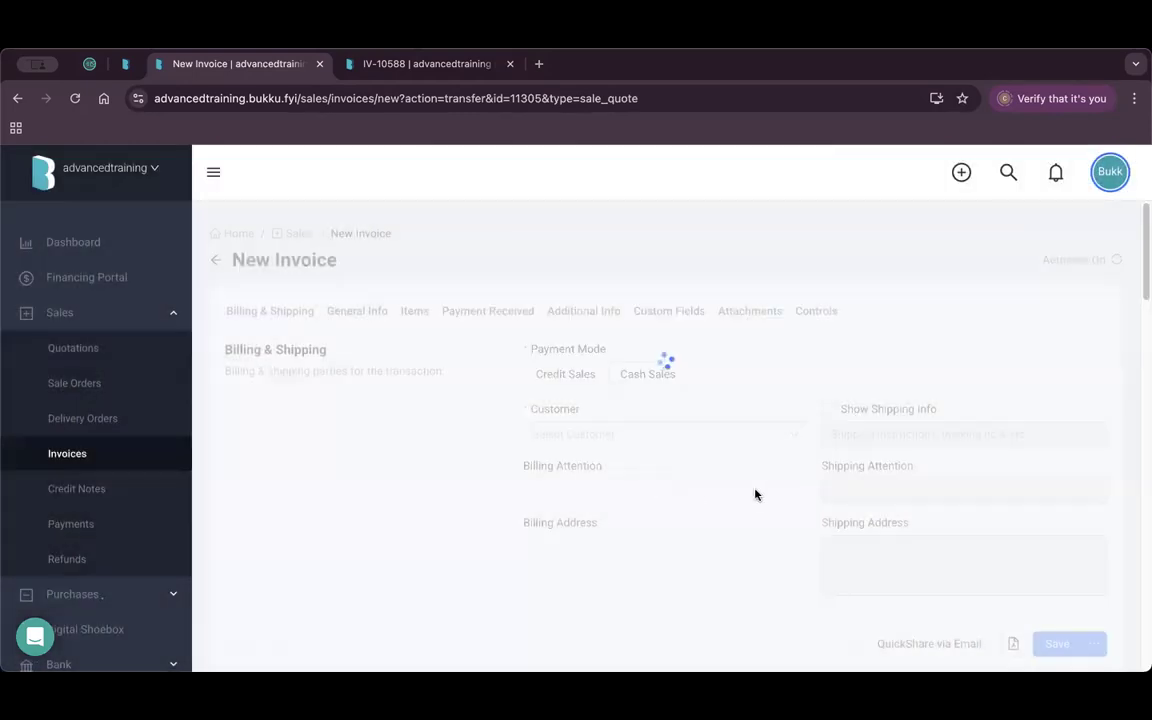
{"action": "scroll", "coordinate": [764, 482], "scroll_direction": "down", "scroll_amount": 5}
{"action": "scroll", "coordinate": [710, 464], "scroll_direction": "down", "scroll_amount": 3}
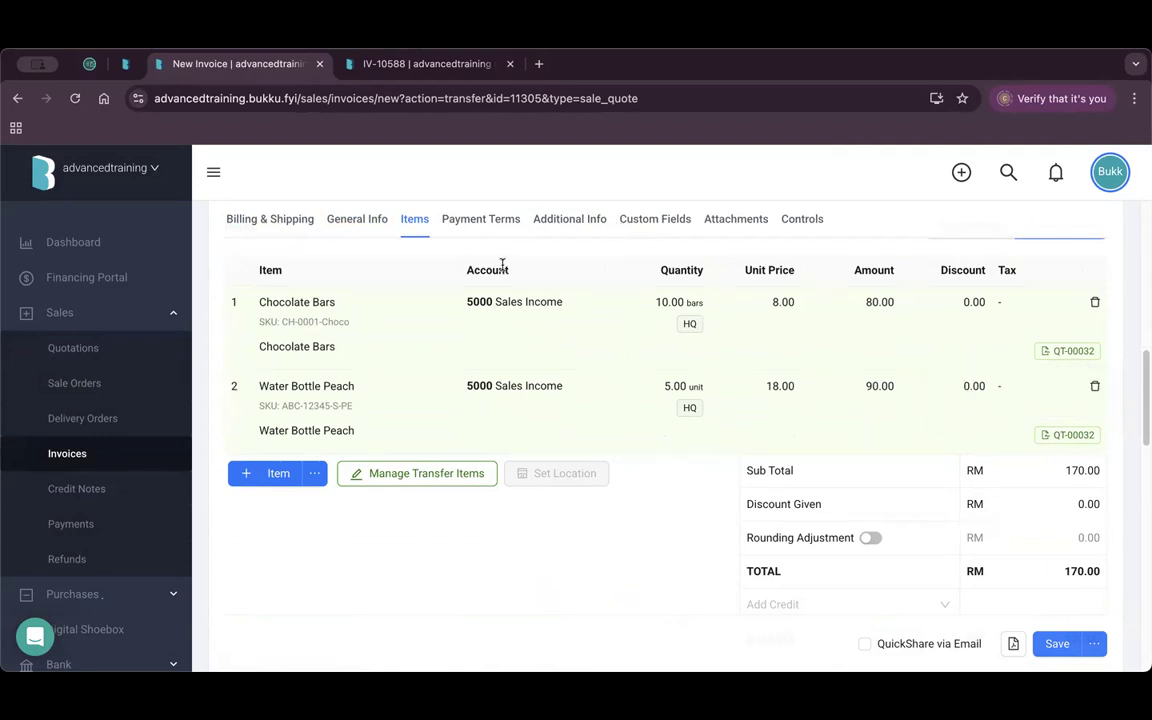
Change the transfer Apply Qty to 5 Chocolate Bars and 2 Water Bottle Peach, bringing the total to RM 76.00.
{"action": "left_click", "coordinate": [410, 478]}
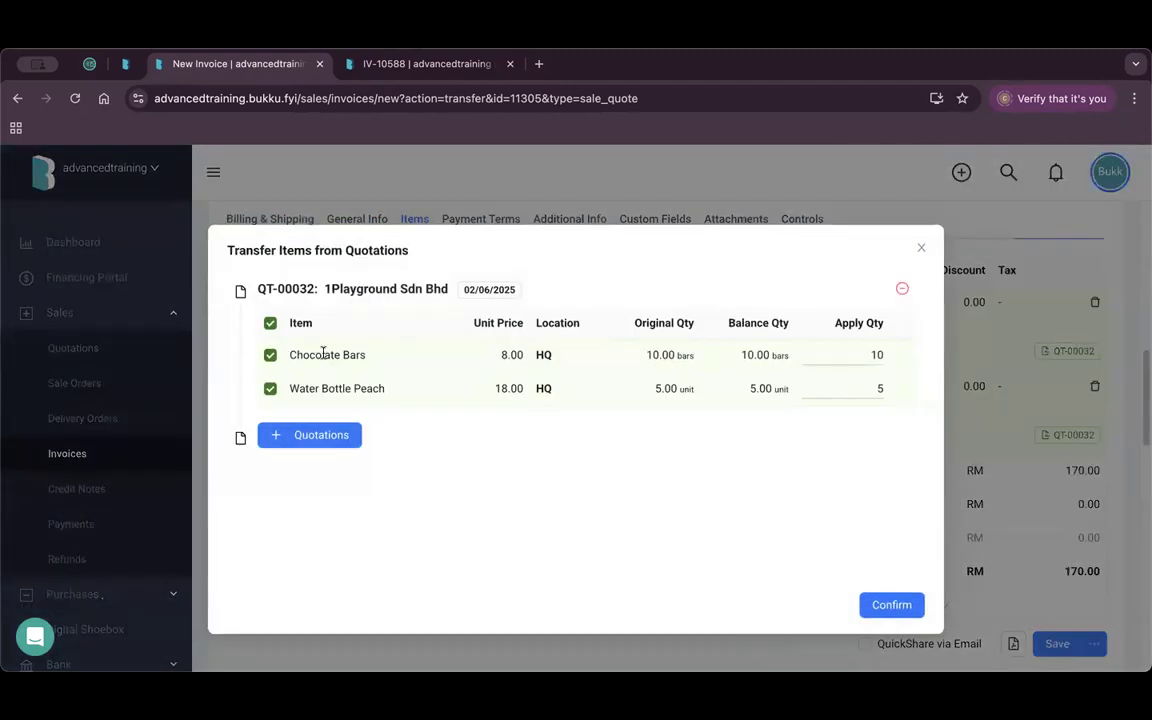
{"action": "left_click_drag", "start_coordinate": [856, 355], "coordinate": [893, 361]}
{"action": "type", "text": "5"}
{"action": "left_click_drag", "start_coordinate": [876, 388], "coordinate": [887, 392]}
{"action": "type", "text": "2"}
{"action": "left_click", "coordinate": [885, 606]}
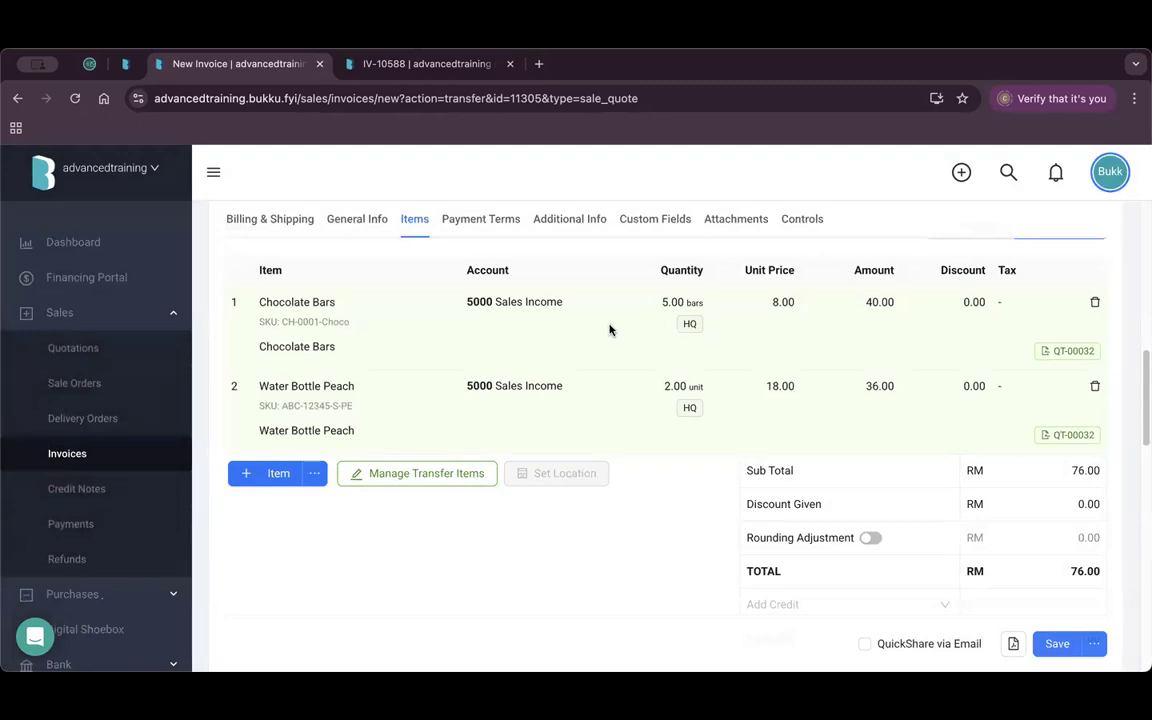
{"action": "left_click", "coordinate": [438, 482]}
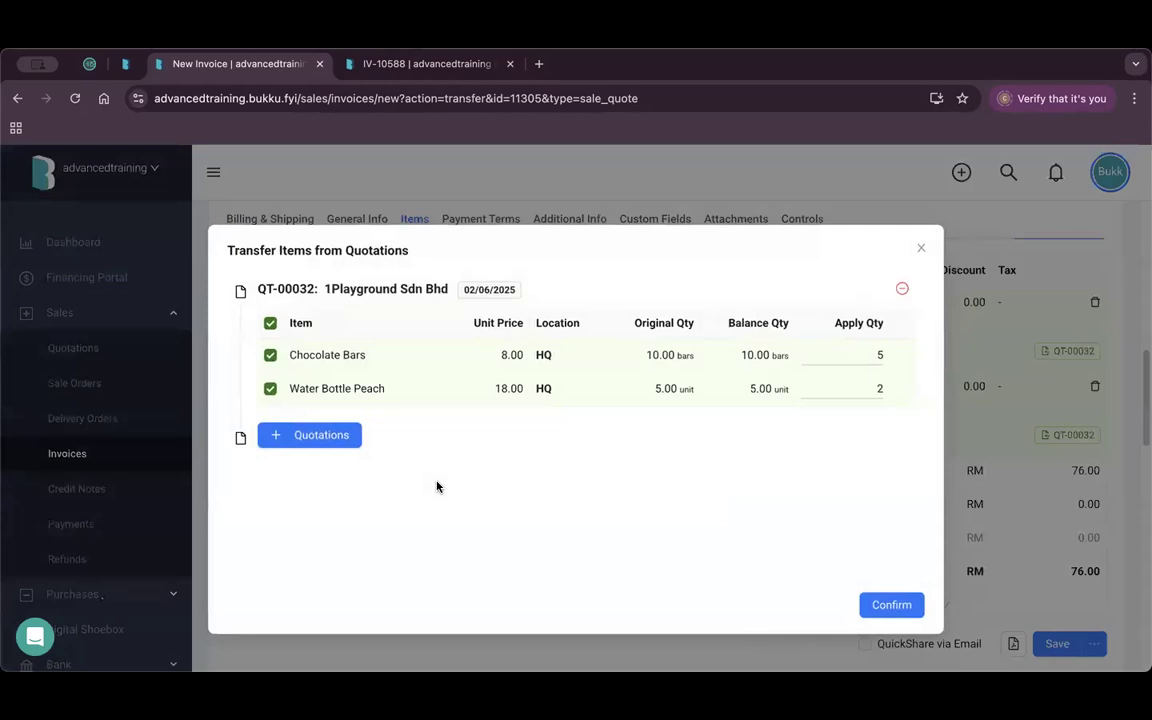
Add quotation QT-00030 with Apply Qty 5 Chocolate Bars, then save the invoice at RM 116.00.
{"action": "left_click", "coordinate": [325, 436]}
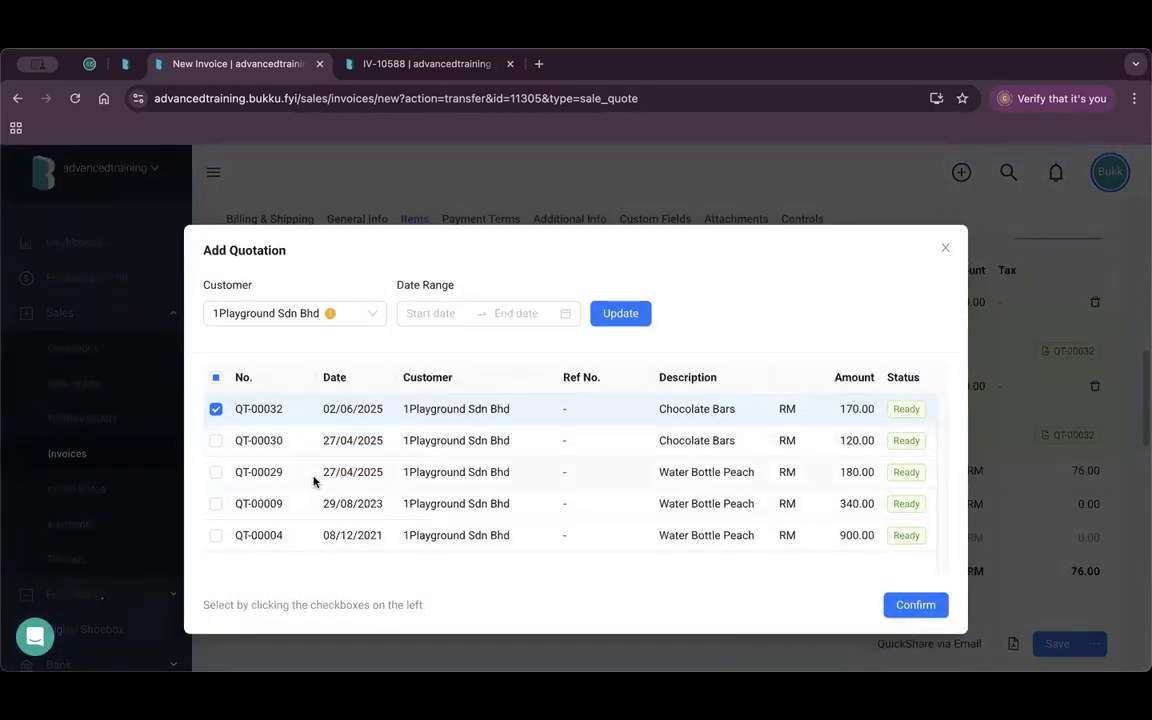
{"action": "left_click", "coordinate": [216, 441]}
{"action": "left_click", "coordinate": [908, 605]}
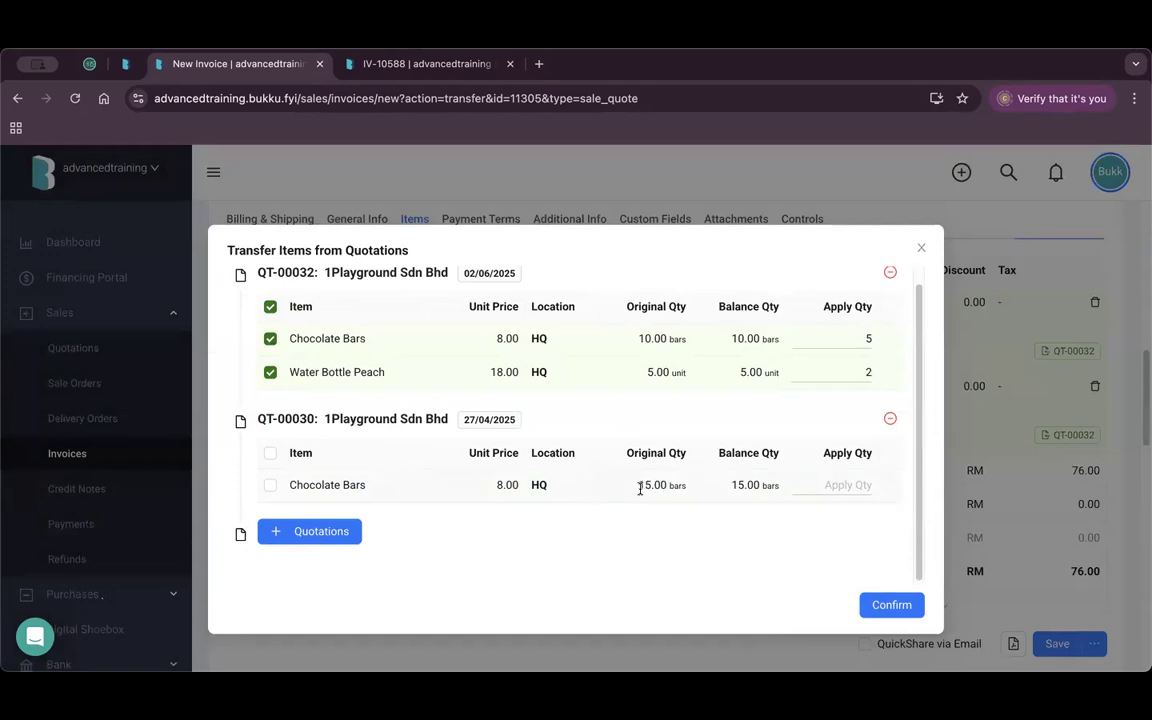
{"action": "left_click", "coordinate": [852, 485]}
{"action": "type", "text": "5"}
{"action": "left_click", "coordinate": [885, 604]}
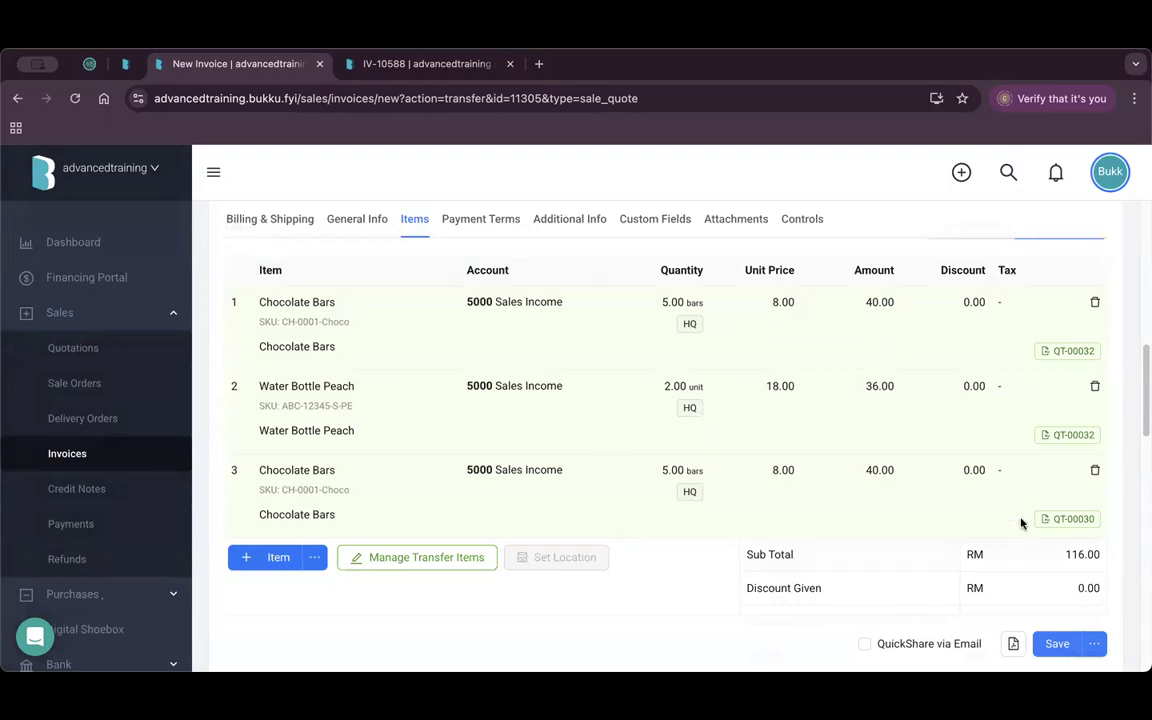
{"action": "scroll", "coordinate": [1030, 560], "scroll_direction": "down", "scroll_amount": 3}
{"action": "left_click", "coordinate": [1059, 645]}
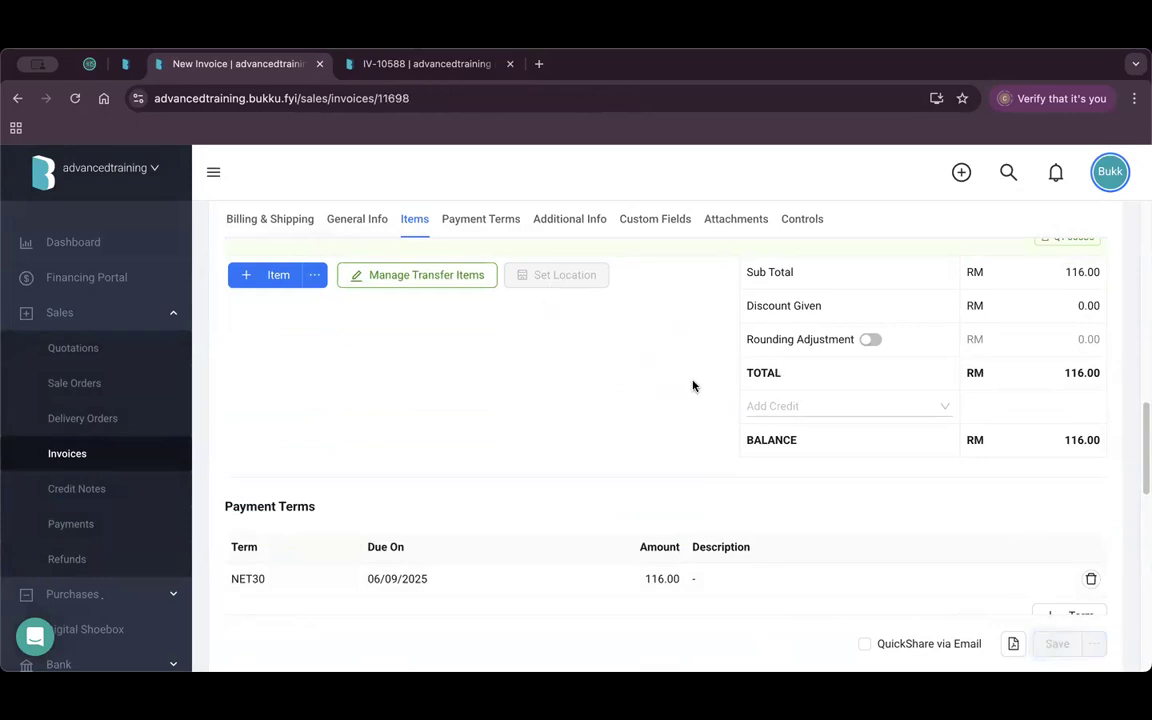
Filter the invoice list to customer 1Playground Sdn Bhd, showing IV-10650 among seven invoices.
{"action": "left_click", "coordinate": [110, 352]}
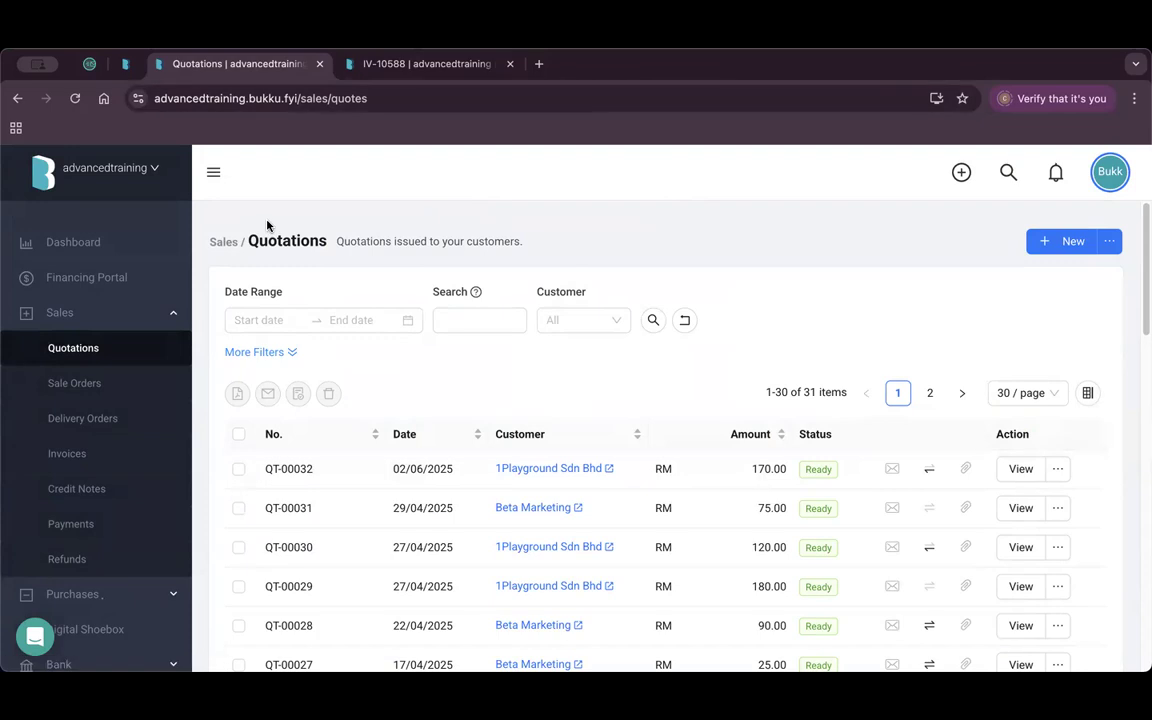
{"action": "left_click", "coordinate": [108, 453]}
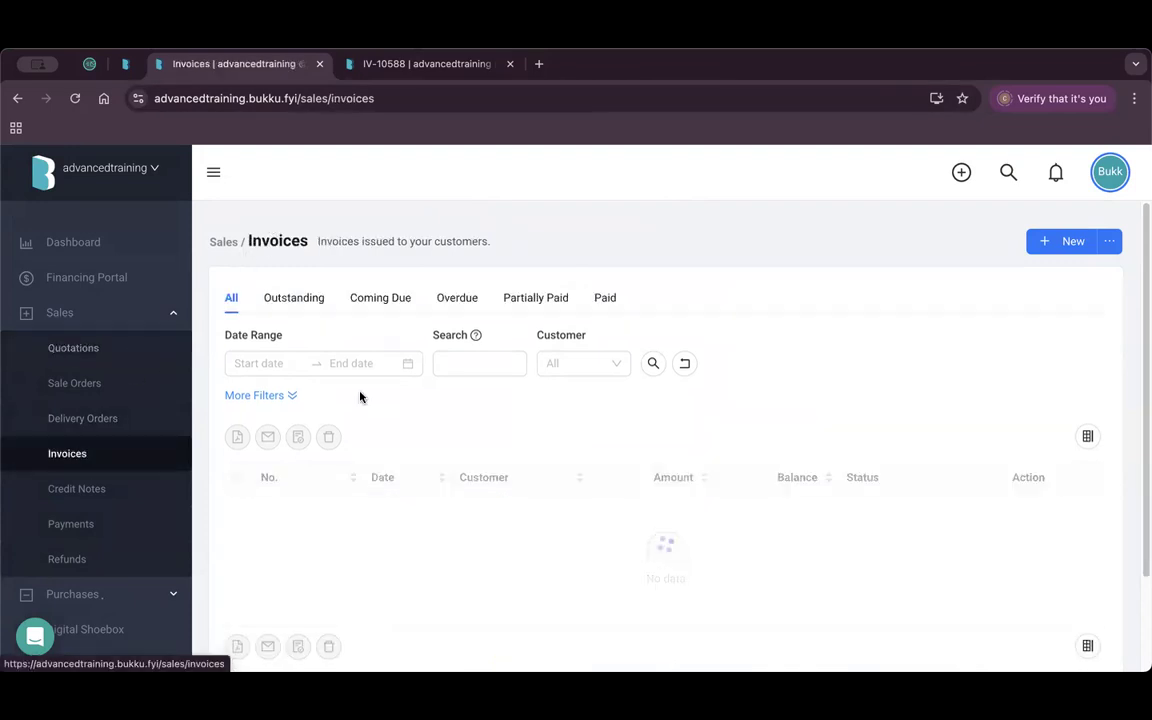
{"action": "left_click", "coordinate": [580, 366]}
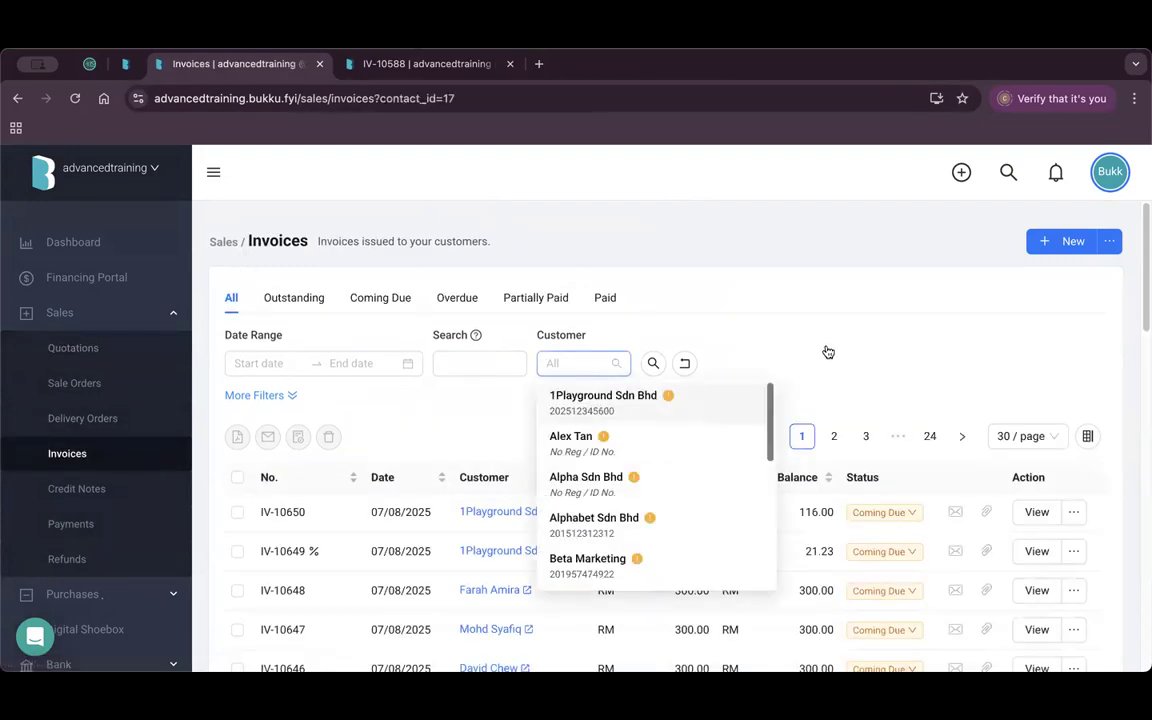
{"action": "key", "text": "Return"}
{"action": "scroll", "coordinate": [815, 347], "scroll_direction": "down", "scroll_amount": 2}
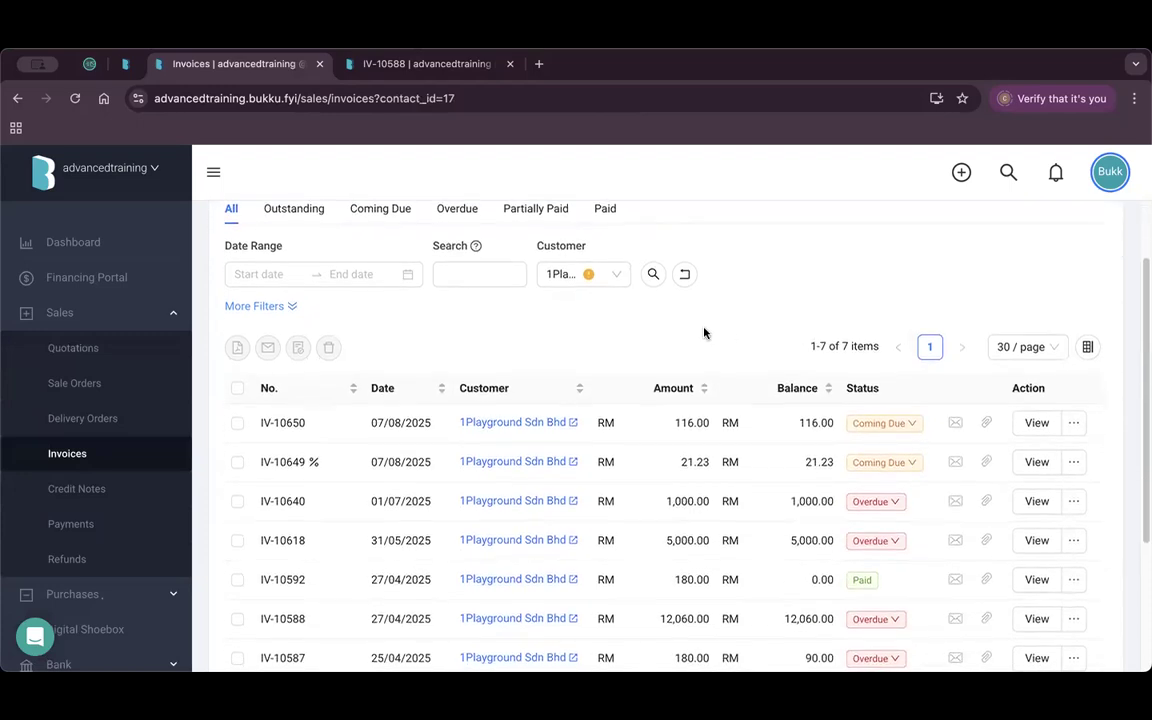
{"action": "scroll", "coordinate": [725, 400], "scroll_direction": "down", "scroll_amount": 2}
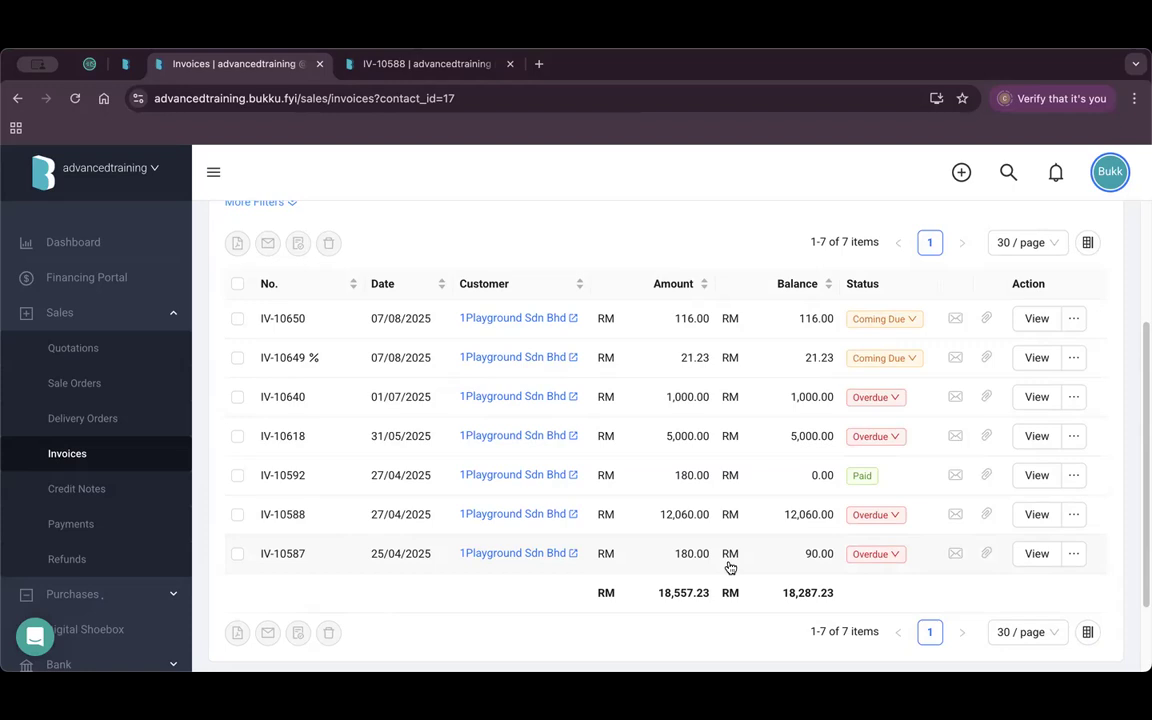
Copy invoice IV-10587 to a new credit note and change the Water Bottle Peach quantity to 5.
{"action": "left_click", "coordinate": [1075, 560]}
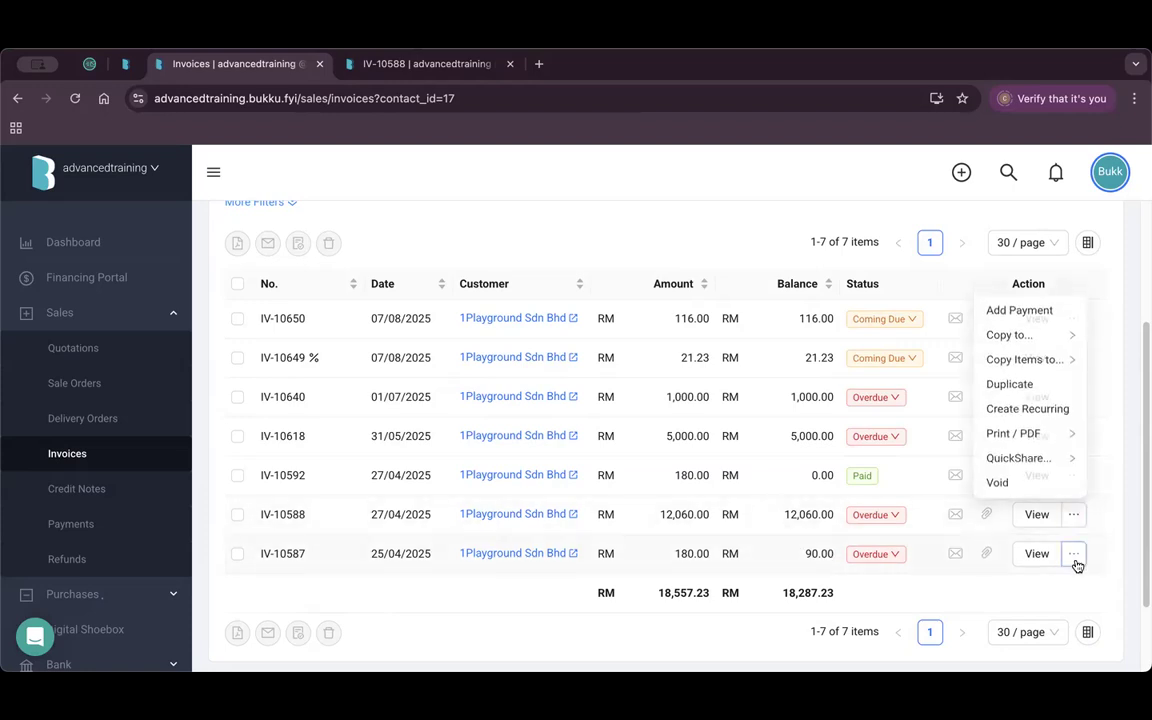
{"action": "mouse_move", "coordinate": [1032, 373]}
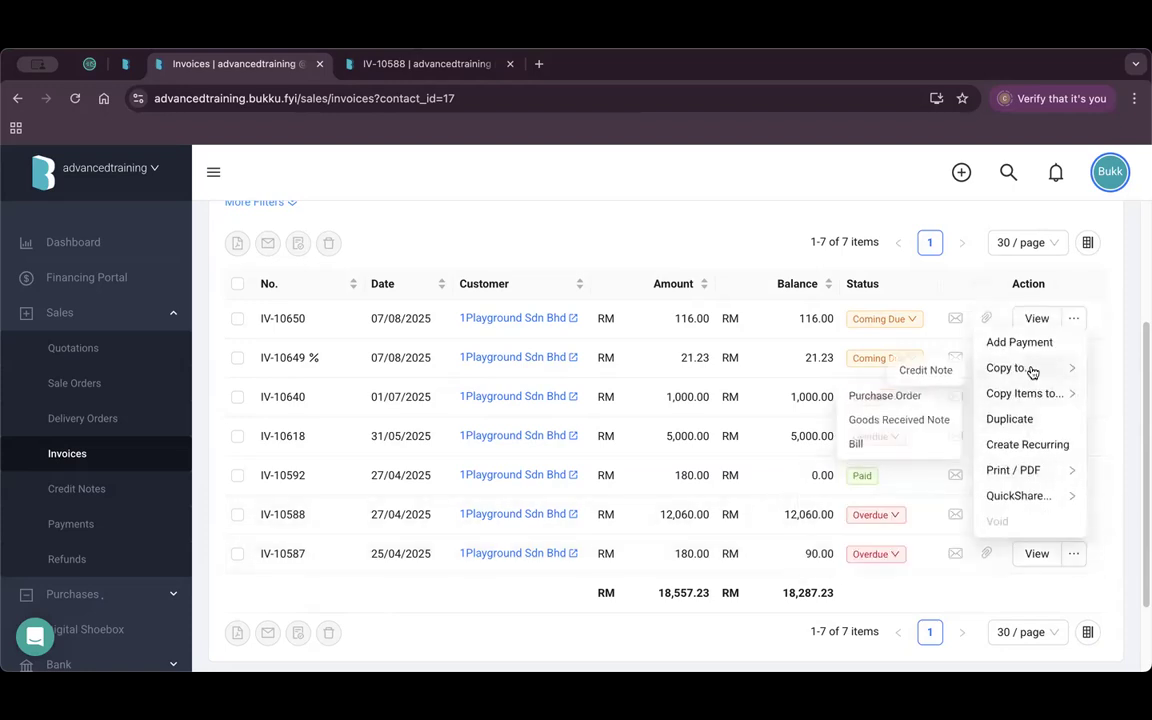
{"action": "left_click", "coordinate": [938, 370]}
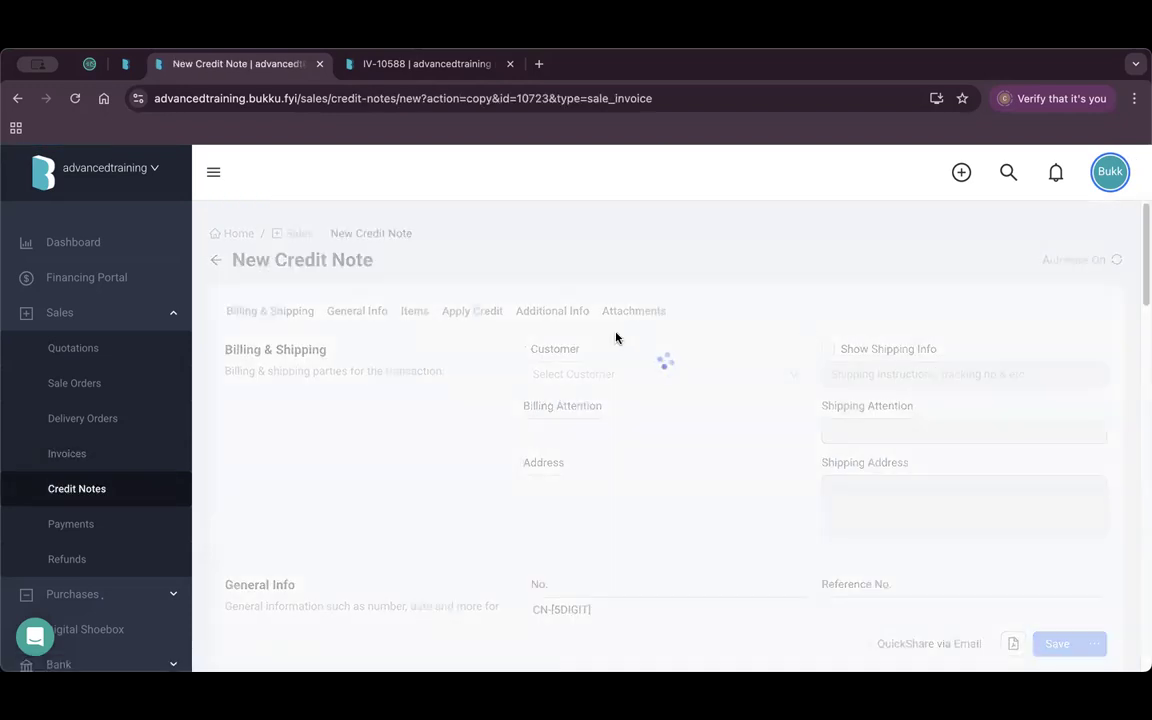
{"action": "scroll", "coordinate": [745, 435], "scroll_direction": "down", "scroll_amount": 10}
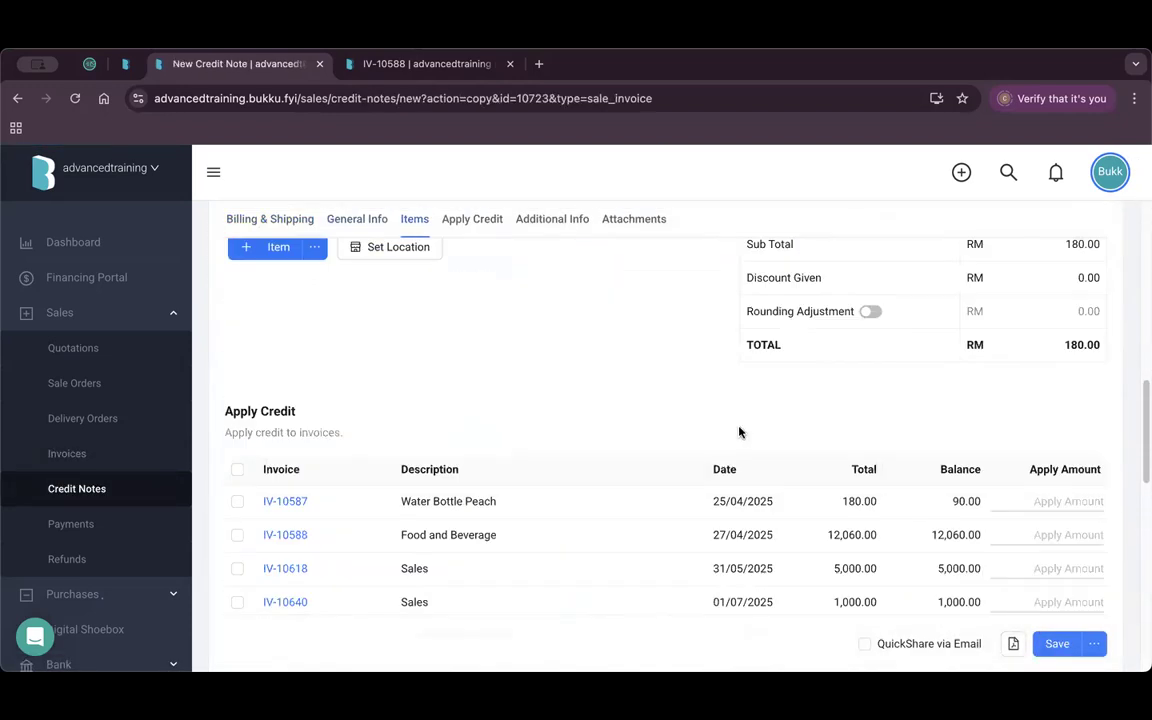
{"action": "scroll", "coordinate": [739, 432], "scroll_direction": "up", "scroll_amount": 3}
{"action": "left_click", "coordinate": [667, 433]}
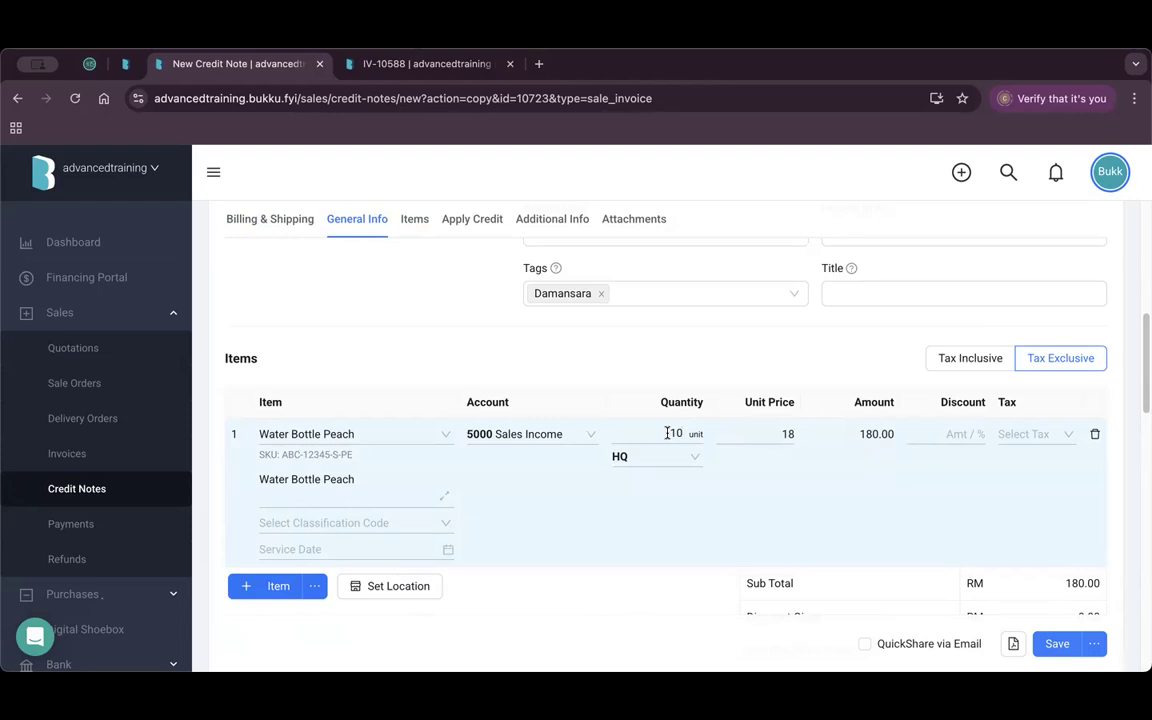
{"action": "left_click_drag", "start_coordinate": [667, 433], "coordinate": [704, 437]}
{"action": "type", "text": "5"}
{"action": "left_click", "coordinate": [728, 363]}
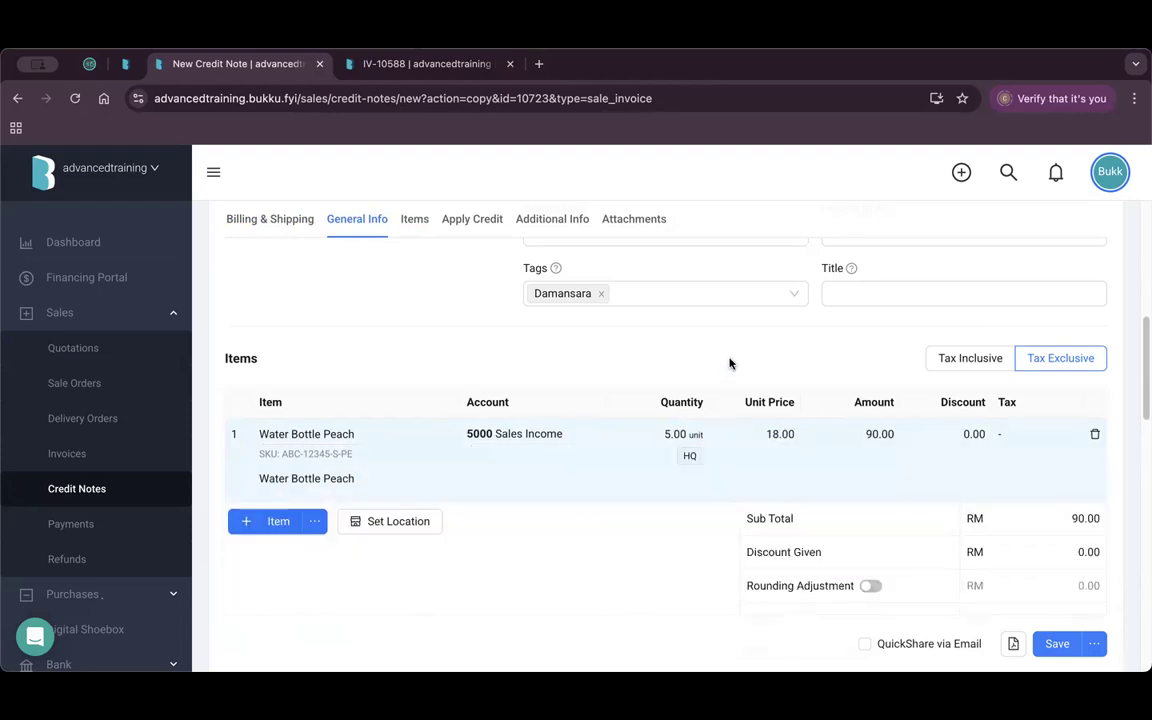
Apply the 90.00 credit fully against IV-10587, save it, and view the Credit Notes list.
{"action": "scroll", "coordinate": [571, 489], "scroll_direction": "down", "scroll_amount": 3}
{"action": "scroll", "coordinate": [594, 481], "scroll_direction": "down", "scroll_amount": 4}
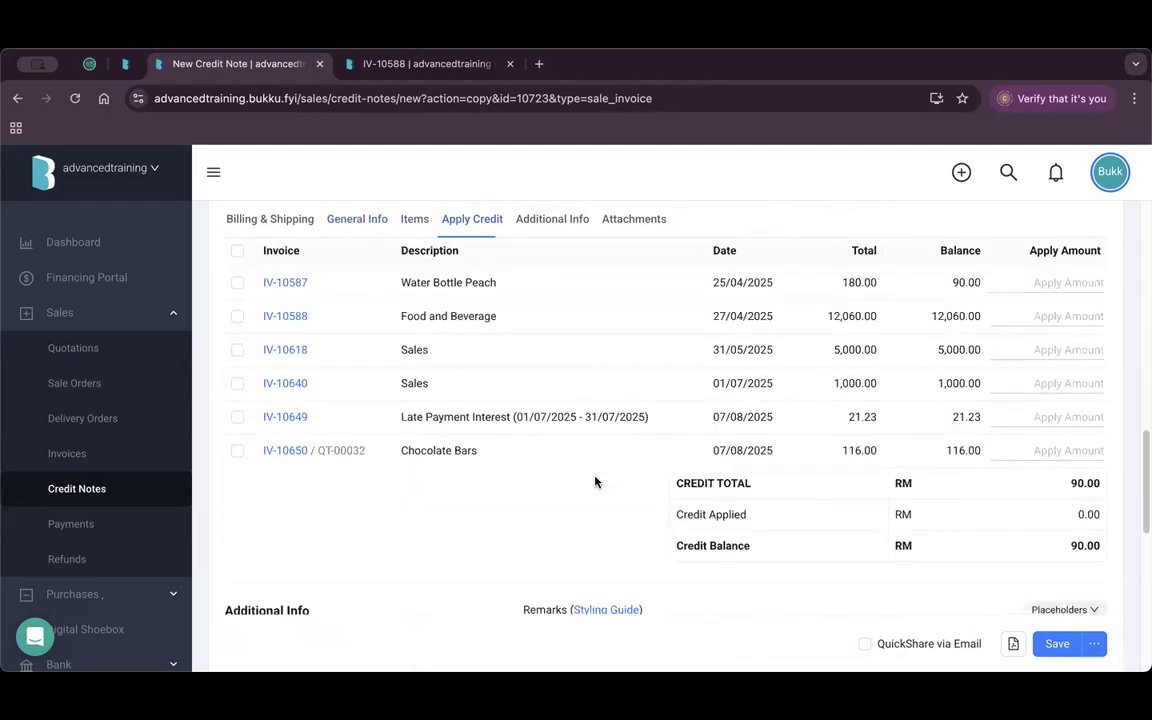
{"action": "scroll", "coordinate": [594, 481], "scroll_direction": "up", "scroll_amount": 1}
{"action": "left_click", "coordinate": [238, 326]}
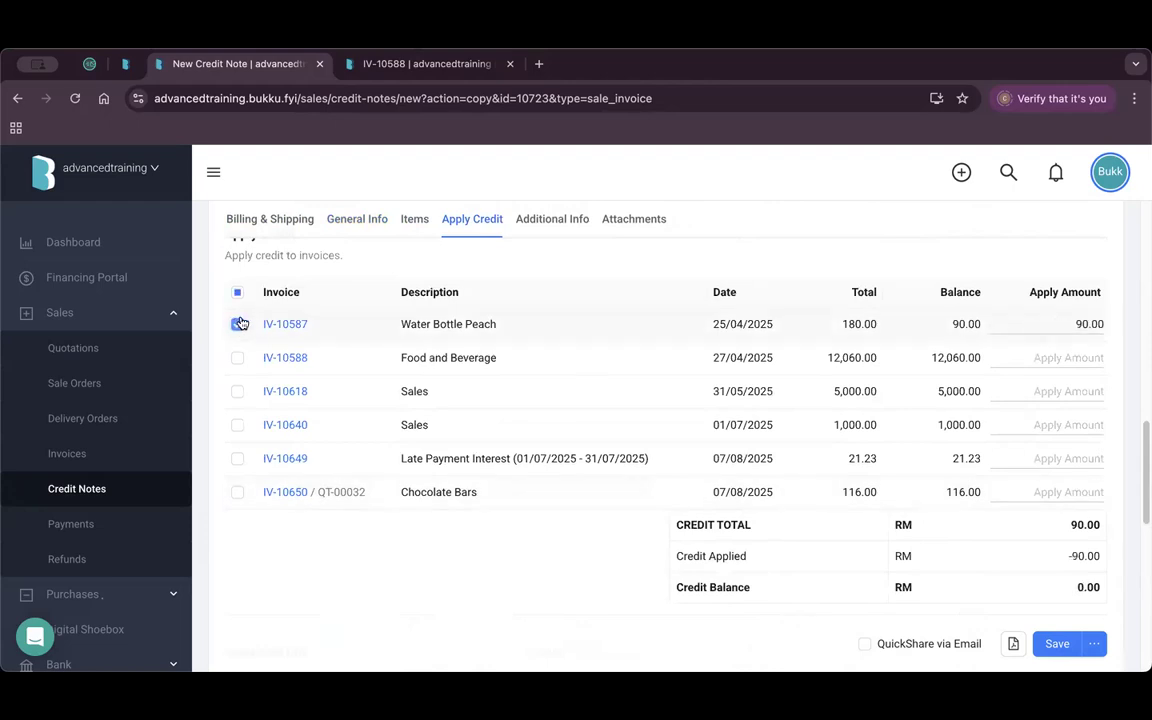
{"action": "left_click", "coordinate": [1057, 646]}
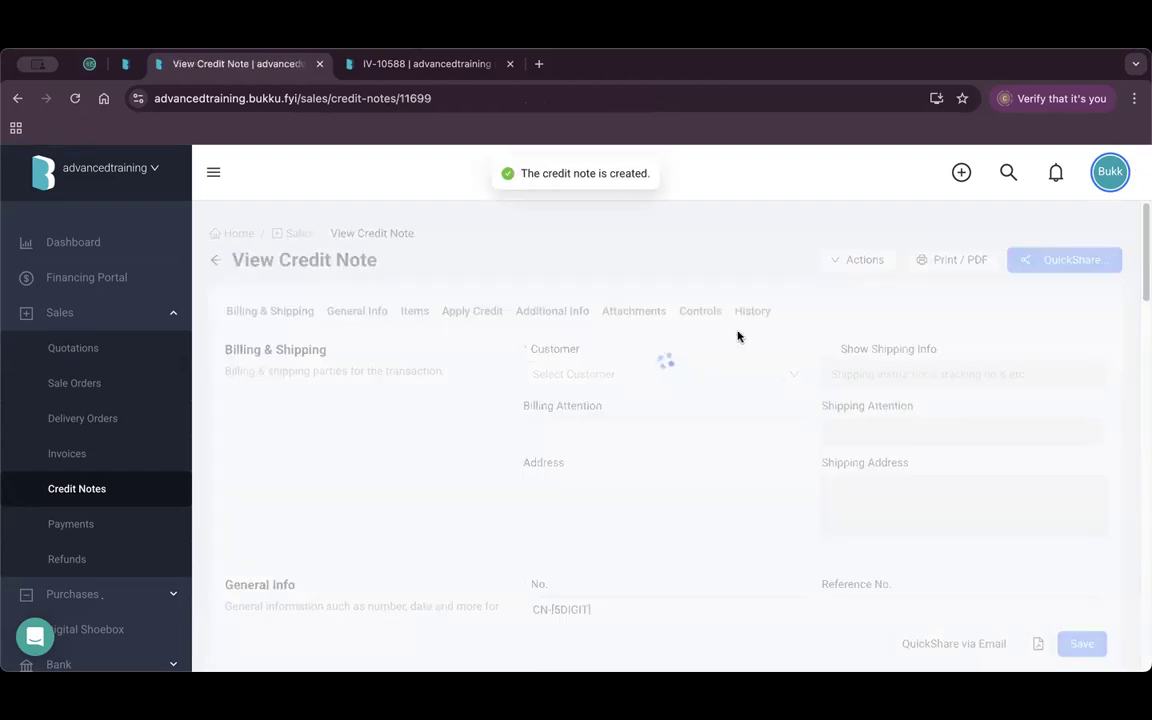
{"action": "left_click", "coordinate": [82, 488]}
Filter the sales invoice list to customer 1Playground Sdn Bhd.
{"action": "left_click", "coordinate": [91, 458]}
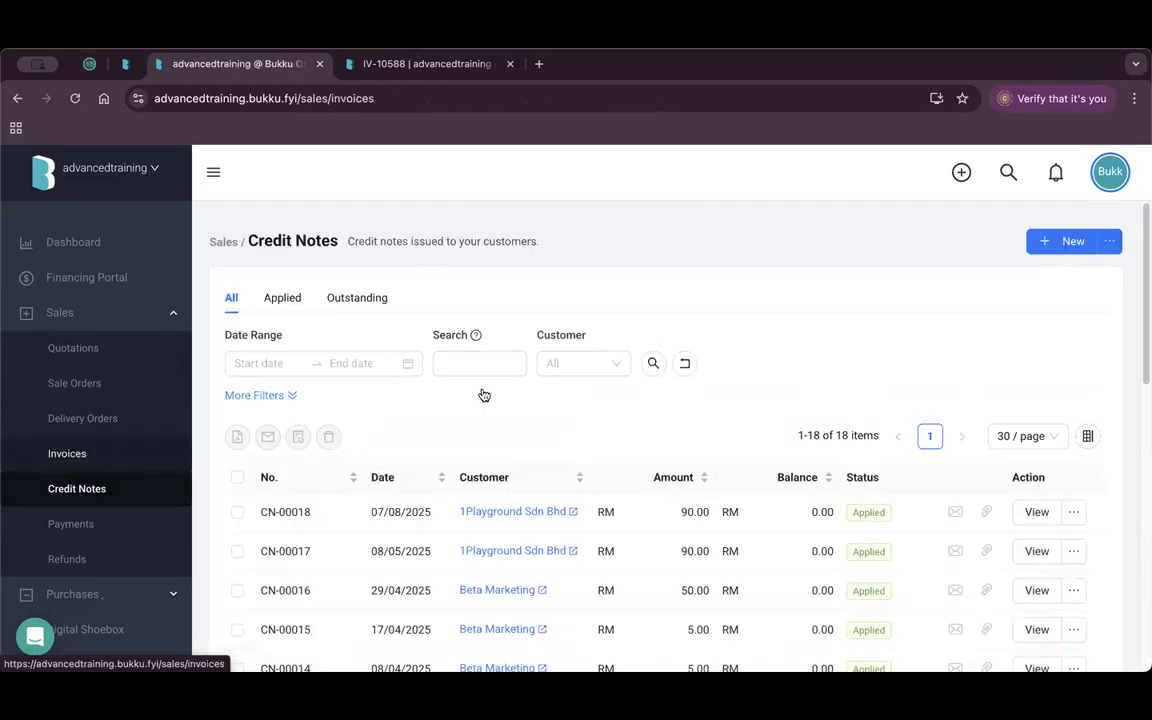
{"action": "left_click", "coordinate": [575, 363]}
{"action": "left_click", "coordinate": [598, 400]}
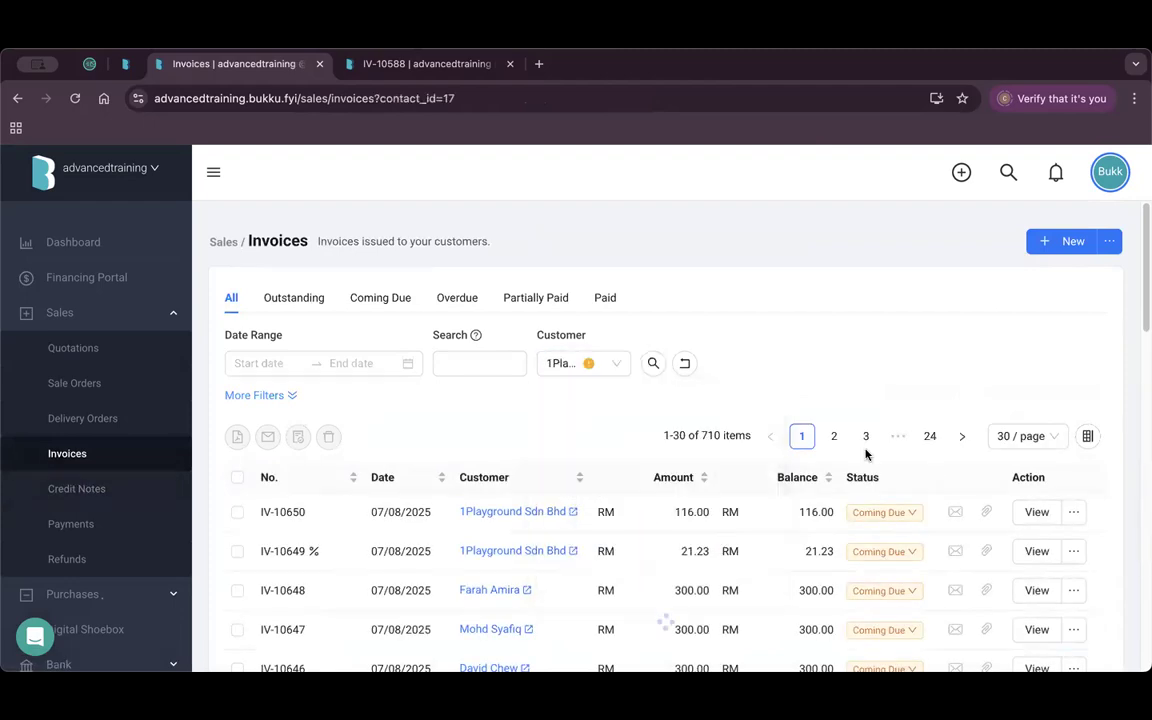
{"action": "scroll", "coordinate": [864, 400], "scroll_direction": "down", "scroll_amount": 5}
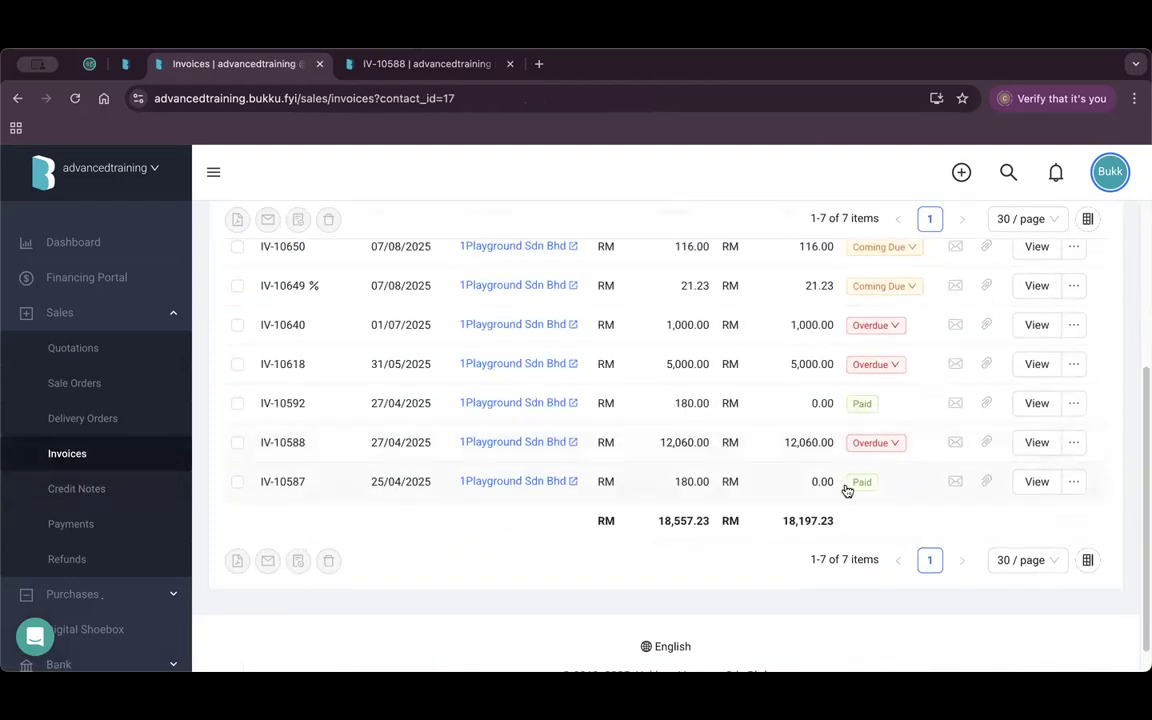
Check IV-10587's balance, then reapply the 1Playground Sdn Bhd filter on the invoice list.
{"action": "left_click", "coordinate": [1034, 484]}
{"action": "scroll", "coordinate": [904, 478], "scroll_direction": "down", "scroll_amount": 10}
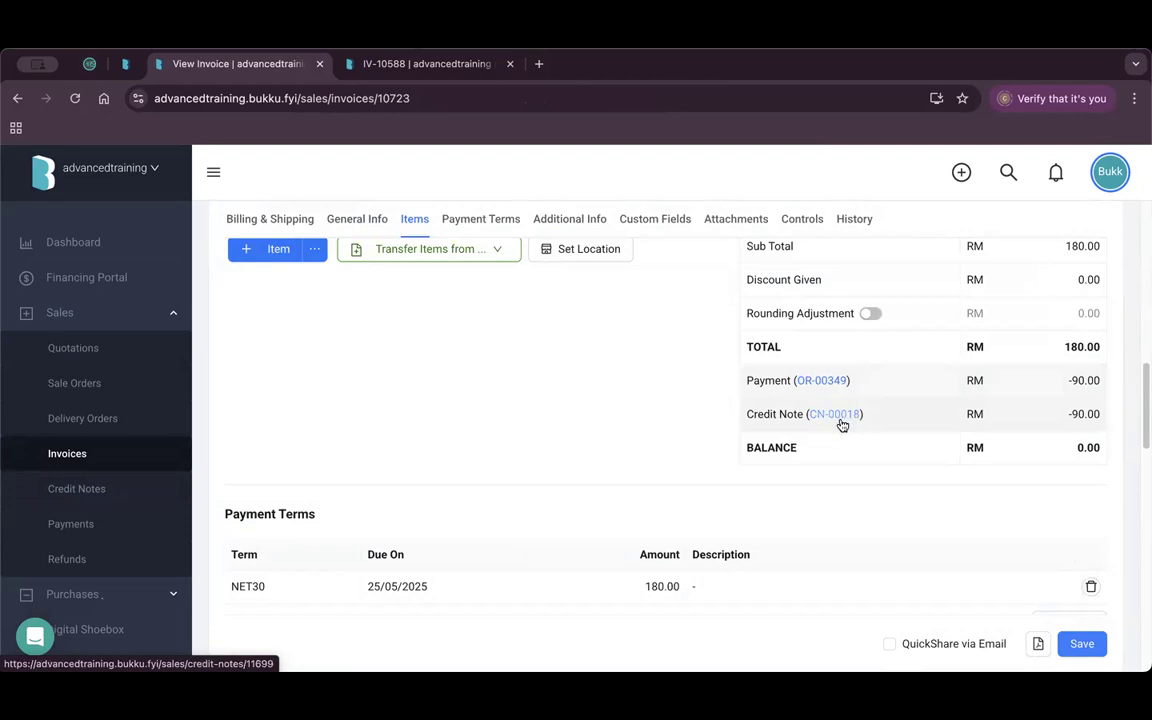
{"action": "left_click", "coordinate": [127, 456]}
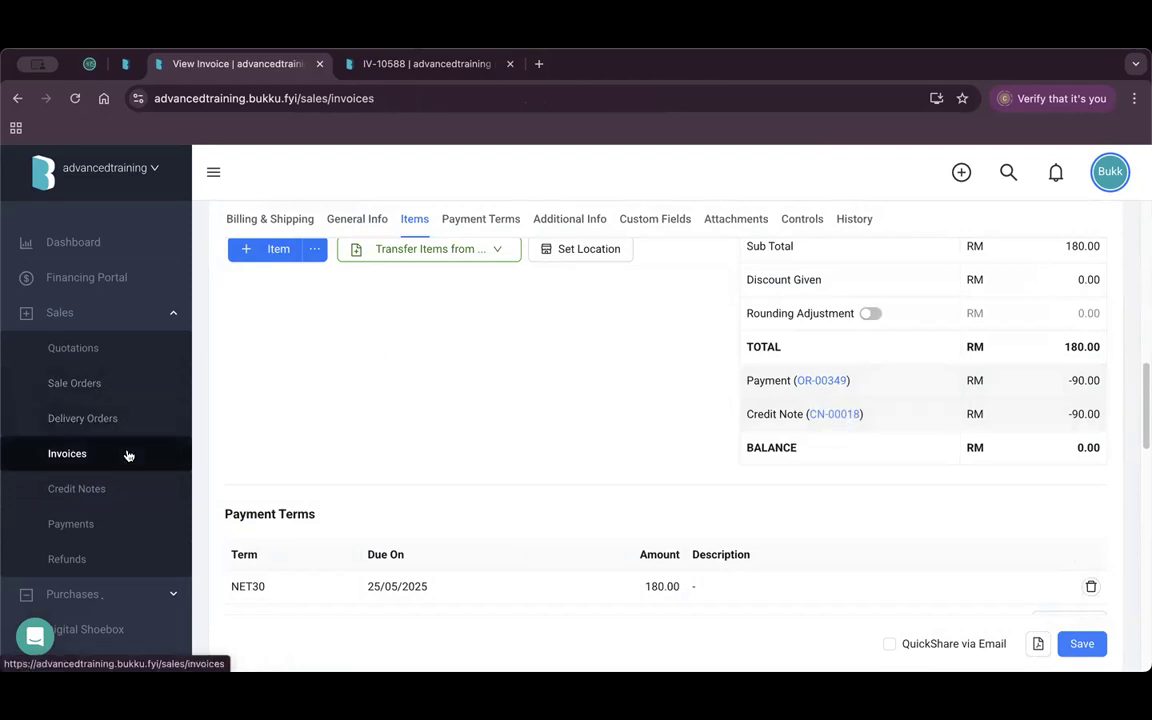
{"action": "left_click", "coordinate": [581, 363]}
{"action": "left_click", "coordinate": [588, 397]}
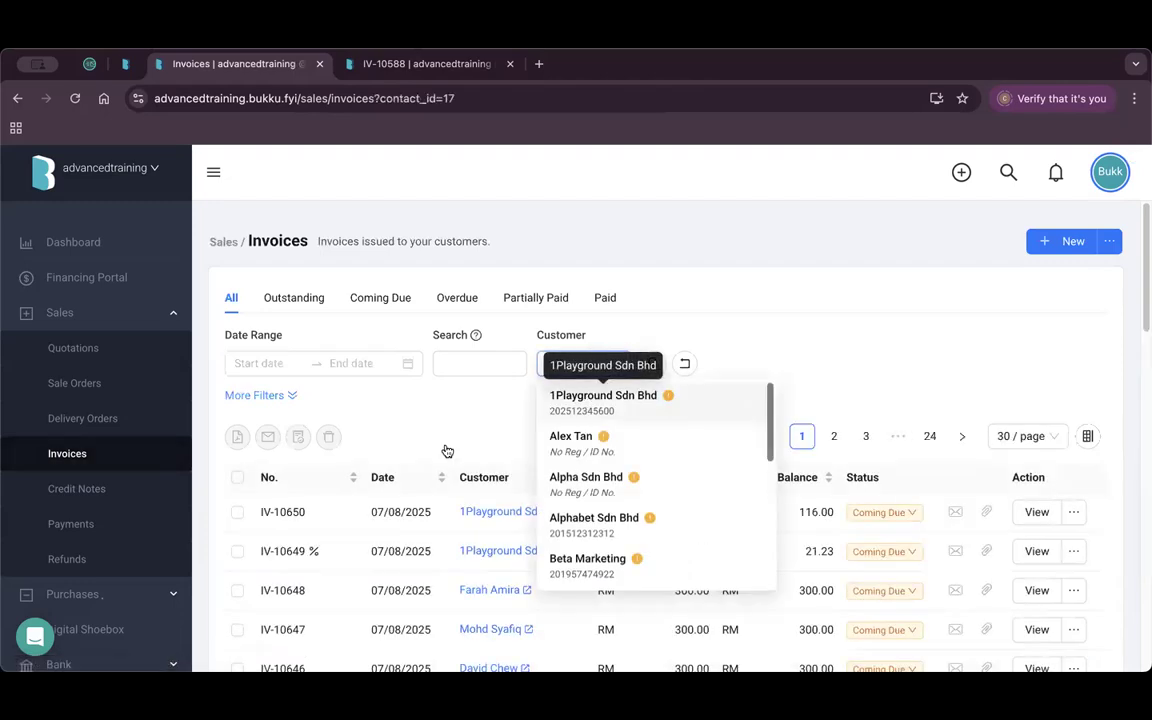
{"action": "scroll", "coordinate": [458, 458], "scroll_direction": "down", "scroll_amount": 2}
{"action": "scroll", "coordinate": [458, 458], "scroll_direction": "down", "scroll_amount": 2}
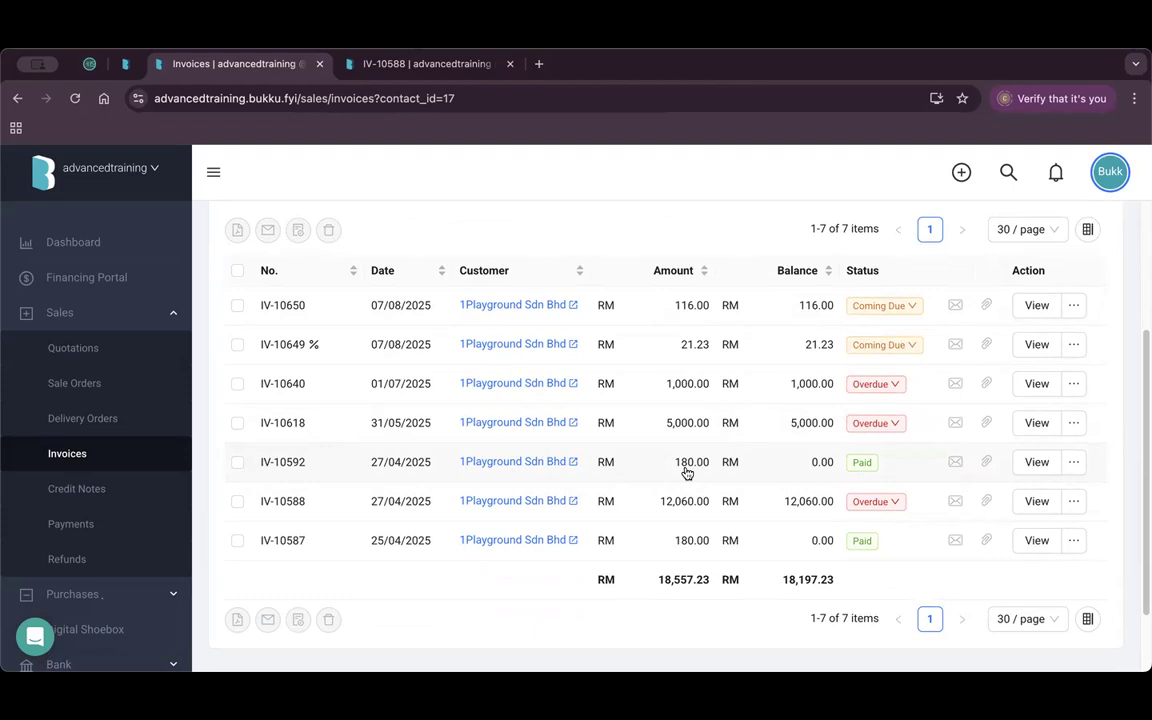
Copy invoice IV-10592 into a 180.00 credit note and save it with the credit left unapplied.
{"action": "left_click", "coordinate": [1073, 464]}
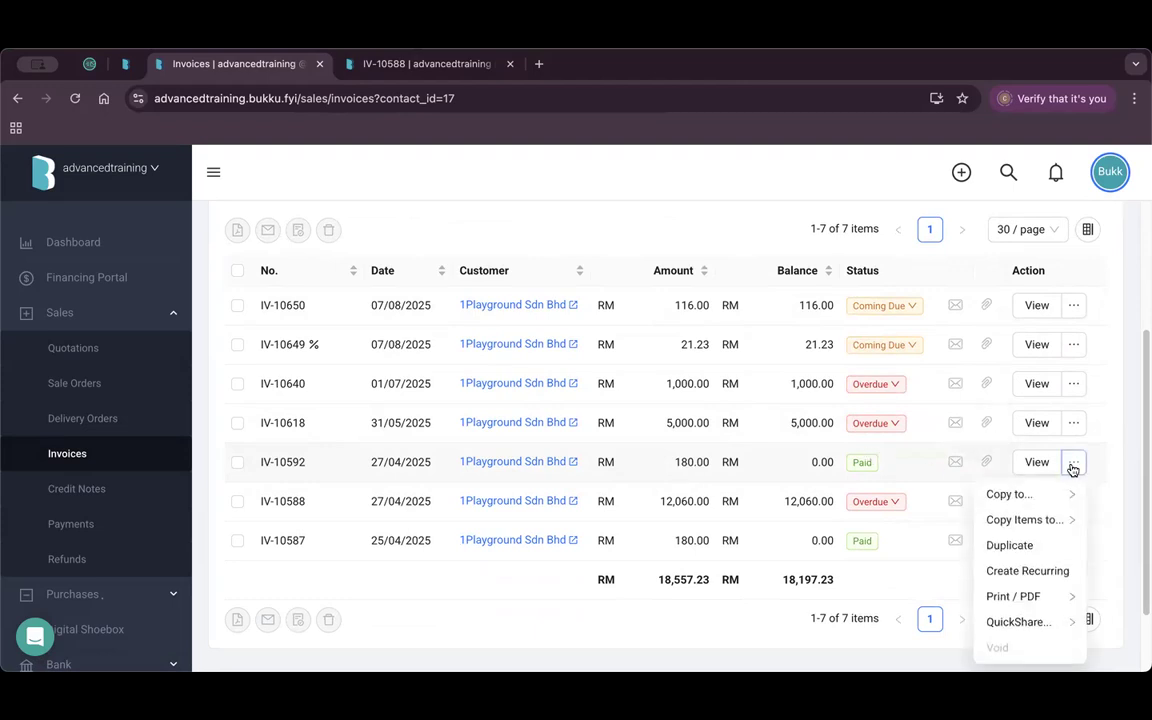
{"action": "mouse_move", "coordinate": [990, 497]}
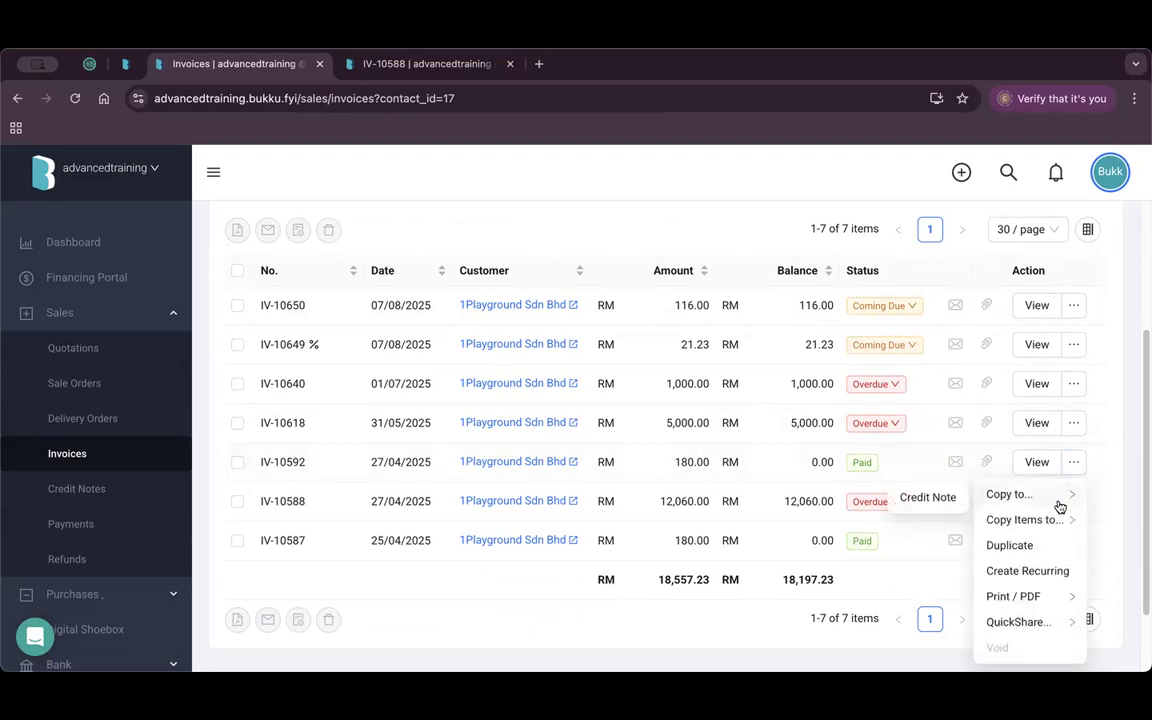
{"action": "left_click", "coordinate": [928, 498]}
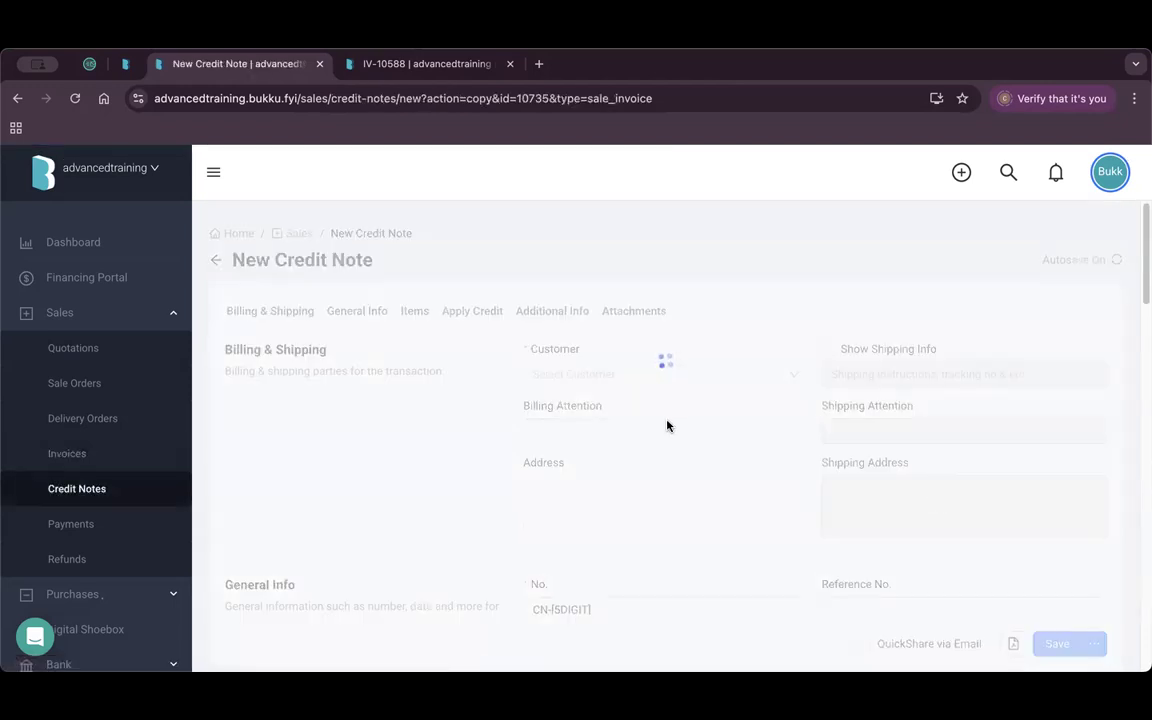
{"action": "scroll", "coordinate": [689, 452], "scroll_direction": "down", "scroll_amount": 5}
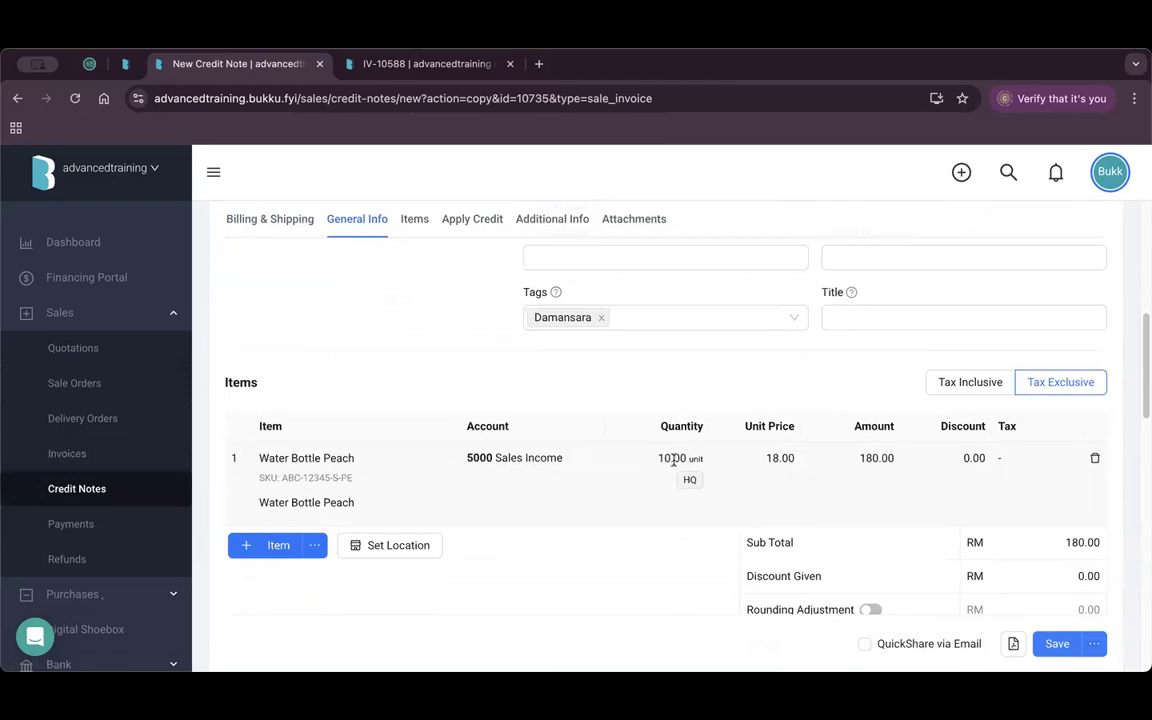
{"action": "scroll", "coordinate": [676, 430], "scroll_direction": "down", "scroll_amount": 1}
{"action": "scroll", "coordinate": [690, 440], "scroll_direction": "down", "scroll_amount": 5}
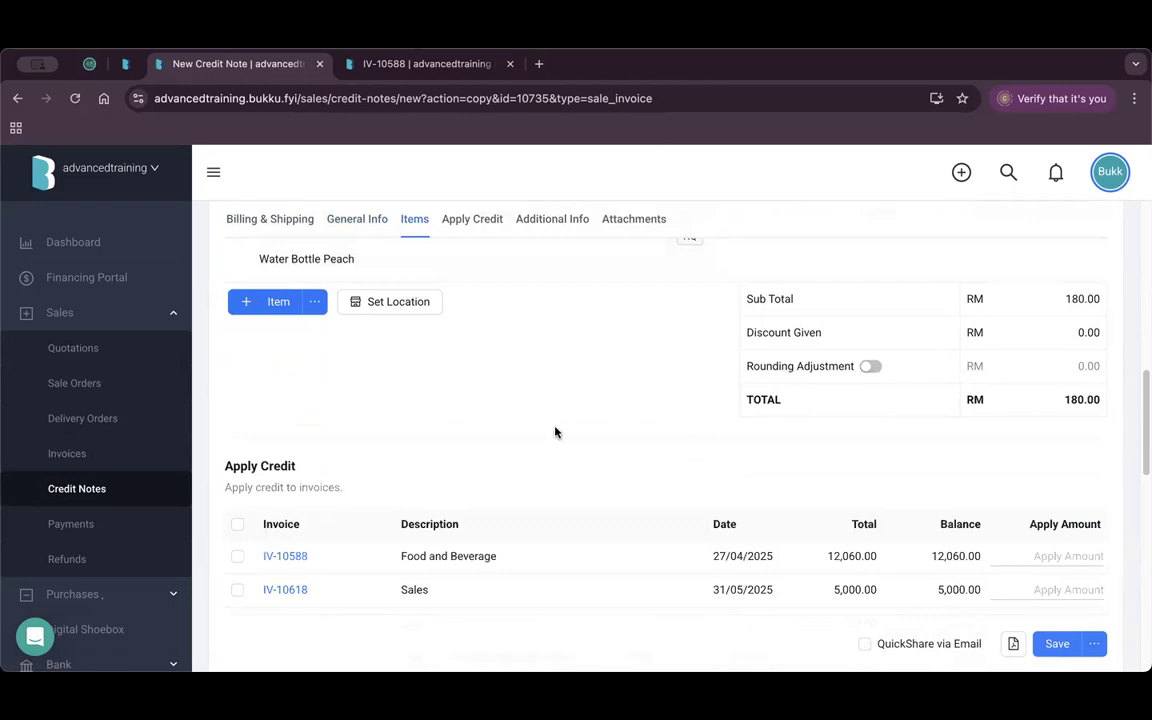
{"action": "scroll", "coordinate": [407, 404], "scroll_direction": "down", "scroll_amount": 5}
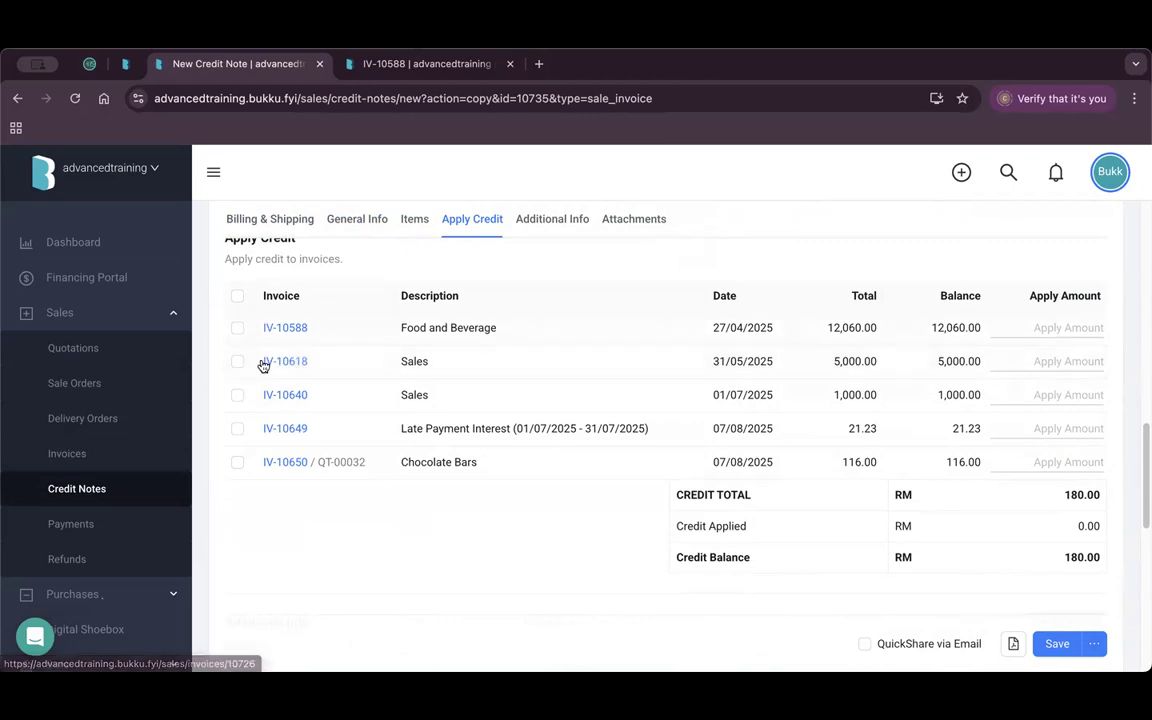
{"action": "scroll", "coordinate": [1050, 494], "scroll_direction": "down", "scroll_amount": 3}
{"action": "scroll", "coordinate": [1050, 494], "scroll_direction": "down", "scroll_amount": 4}
{"action": "left_click", "coordinate": [1050, 538]}
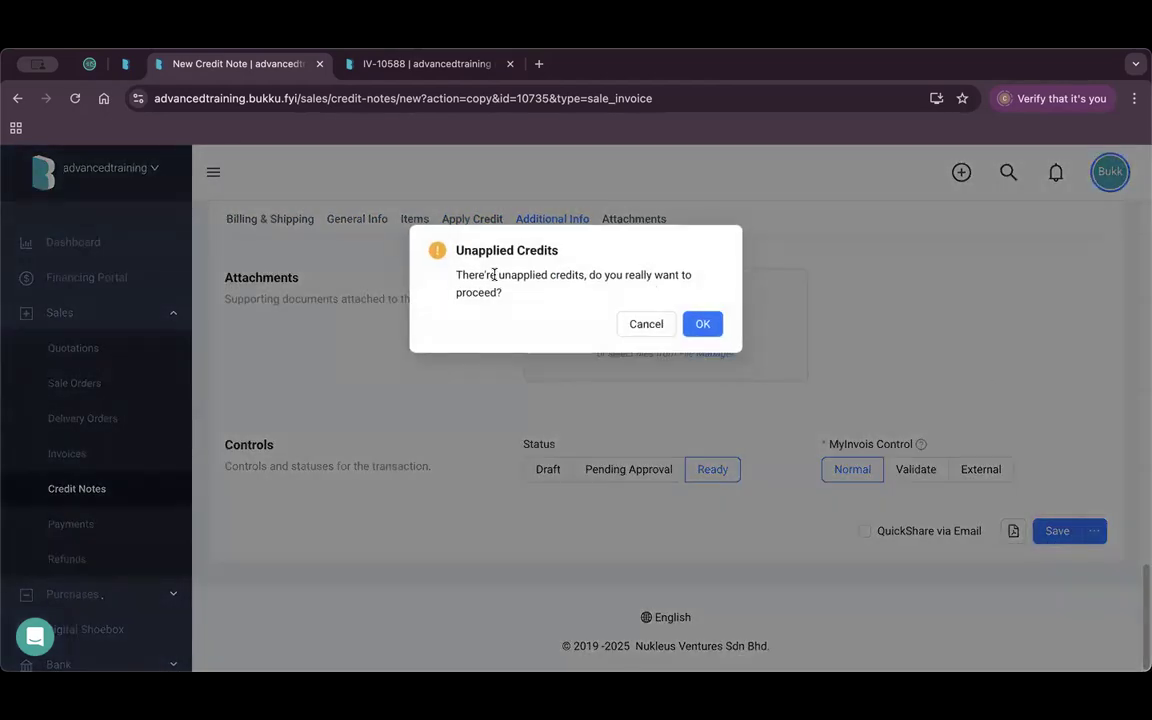
{"action": "left_click", "coordinate": [708, 323]}
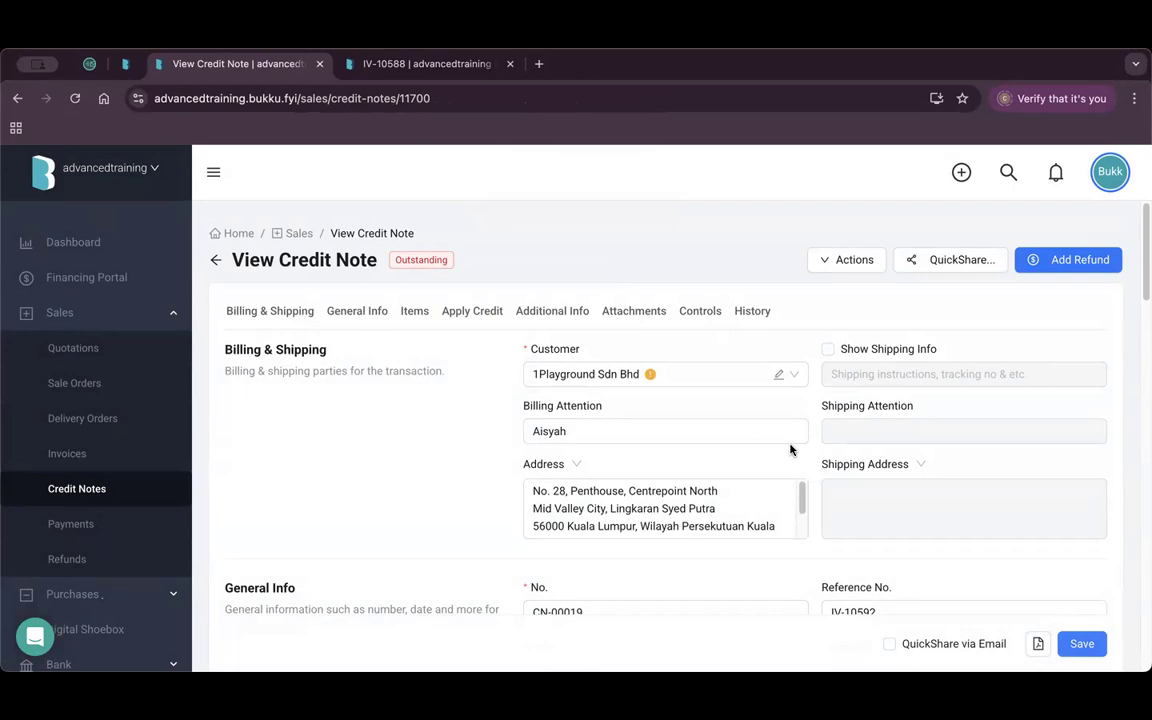
Refund credit note CN-00019, paid from PBB Current Account.
{"action": "left_click", "coordinate": [843, 260]}
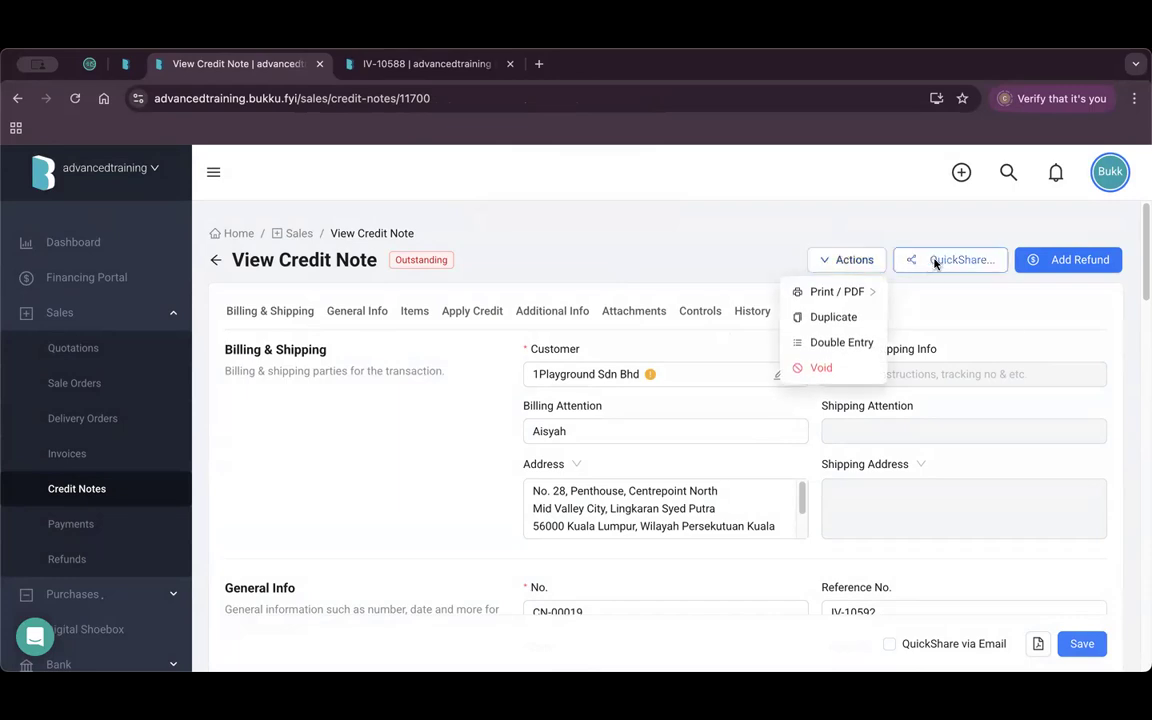
{"action": "left_click", "coordinate": [1072, 260]}
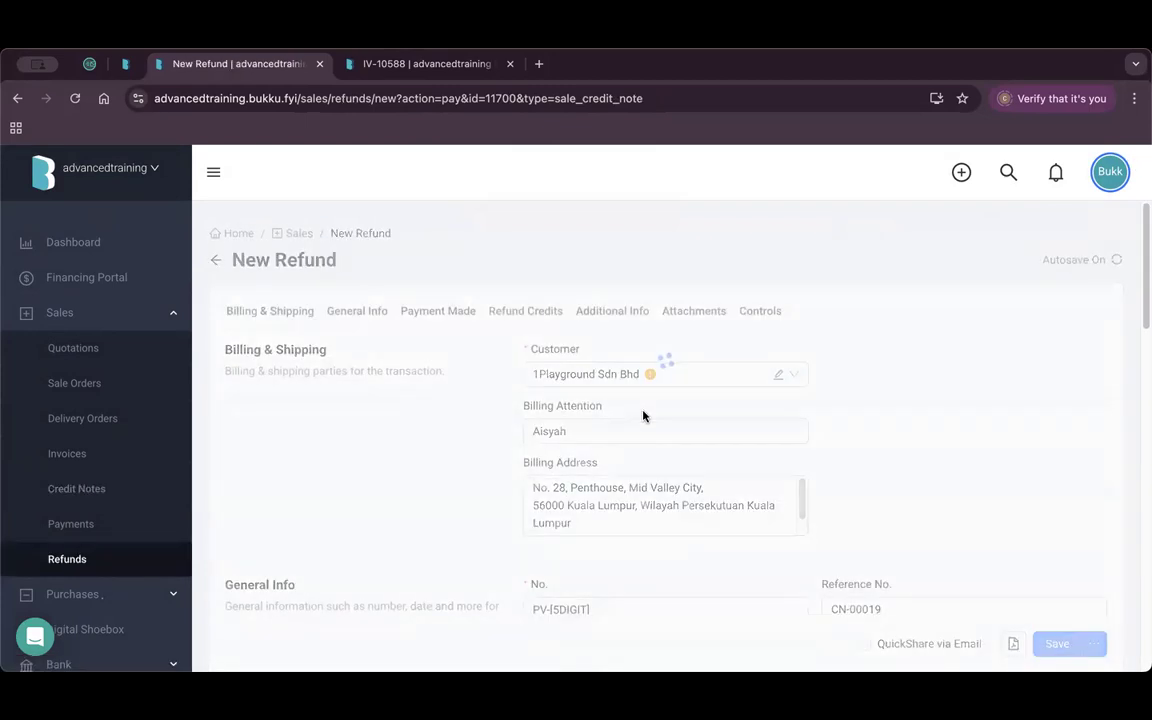
{"action": "scroll", "coordinate": [655, 440], "scroll_direction": "down", "scroll_amount": 4}
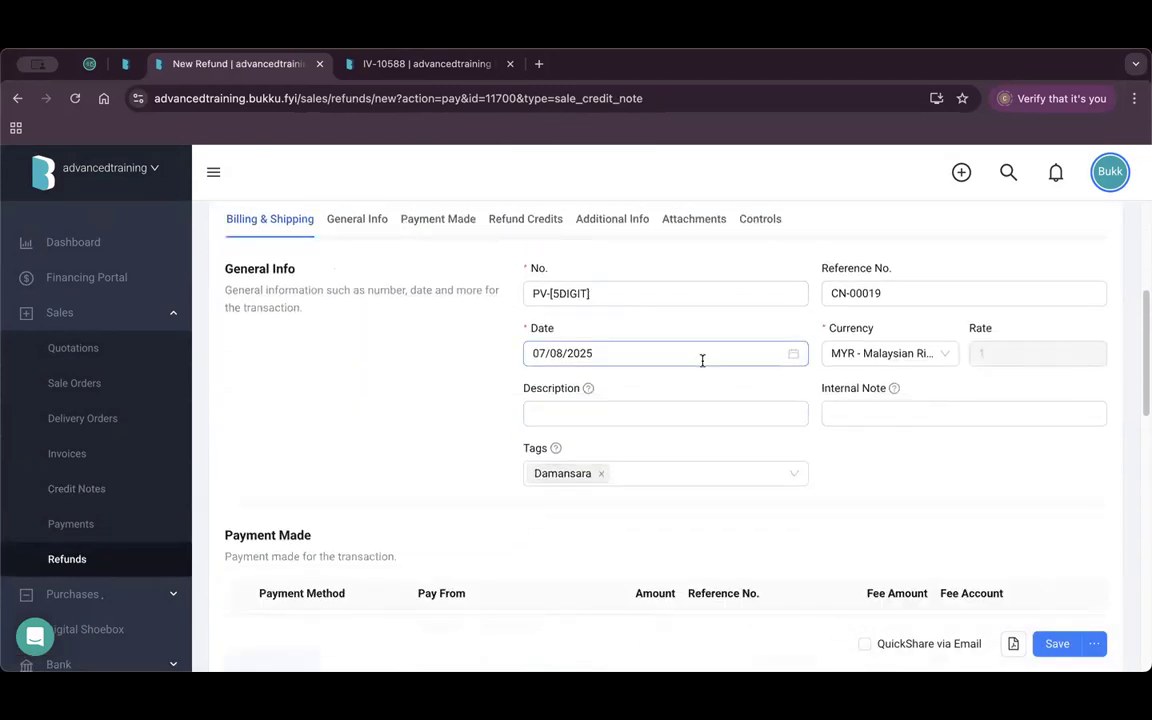
{"action": "scroll", "coordinate": [702, 360], "scroll_direction": "down", "scroll_amount": 5}
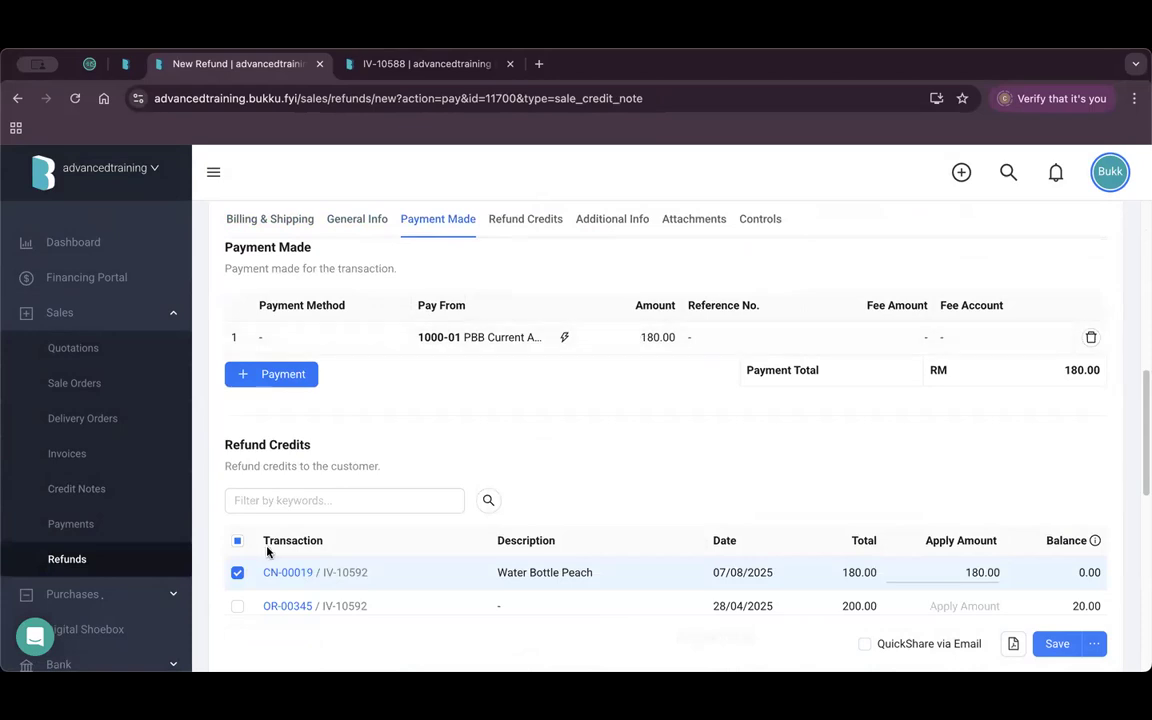
{"action": "scroll", "coordinate": [266, 550], "scroll_direction": "down", "scroll_amount": 1}
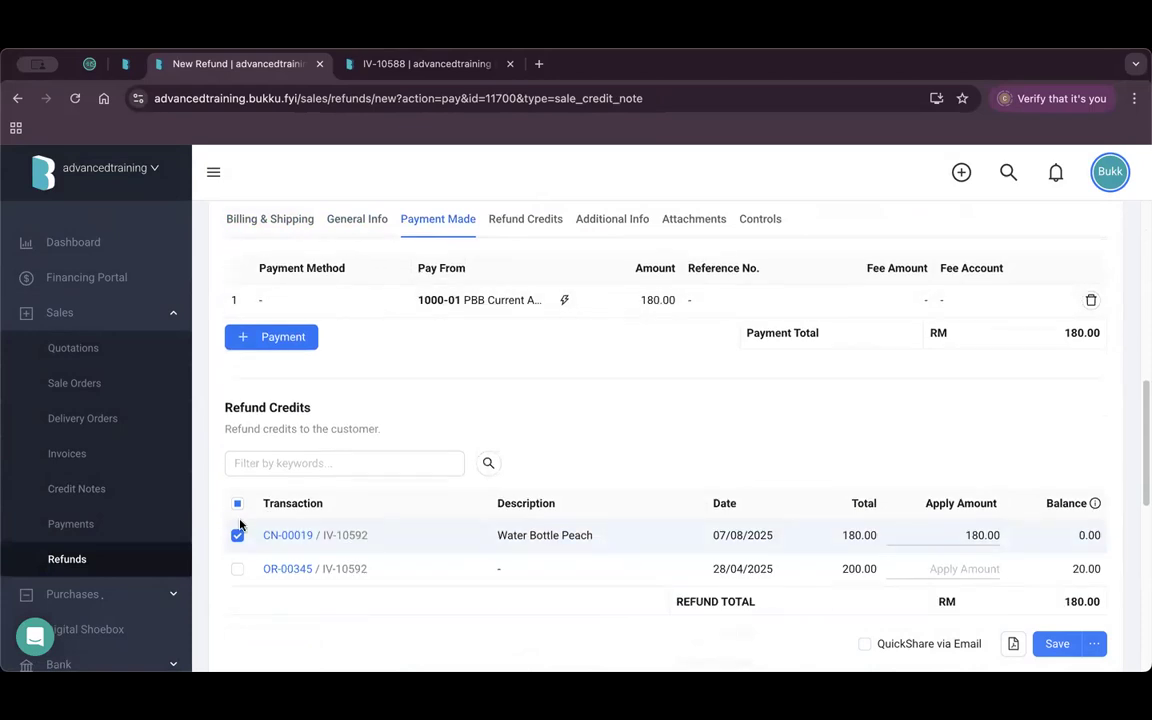
{"action": "left_click", "coordinate": [472, 305]}
{"action": "left_click", "coordinate": [473, 298]}
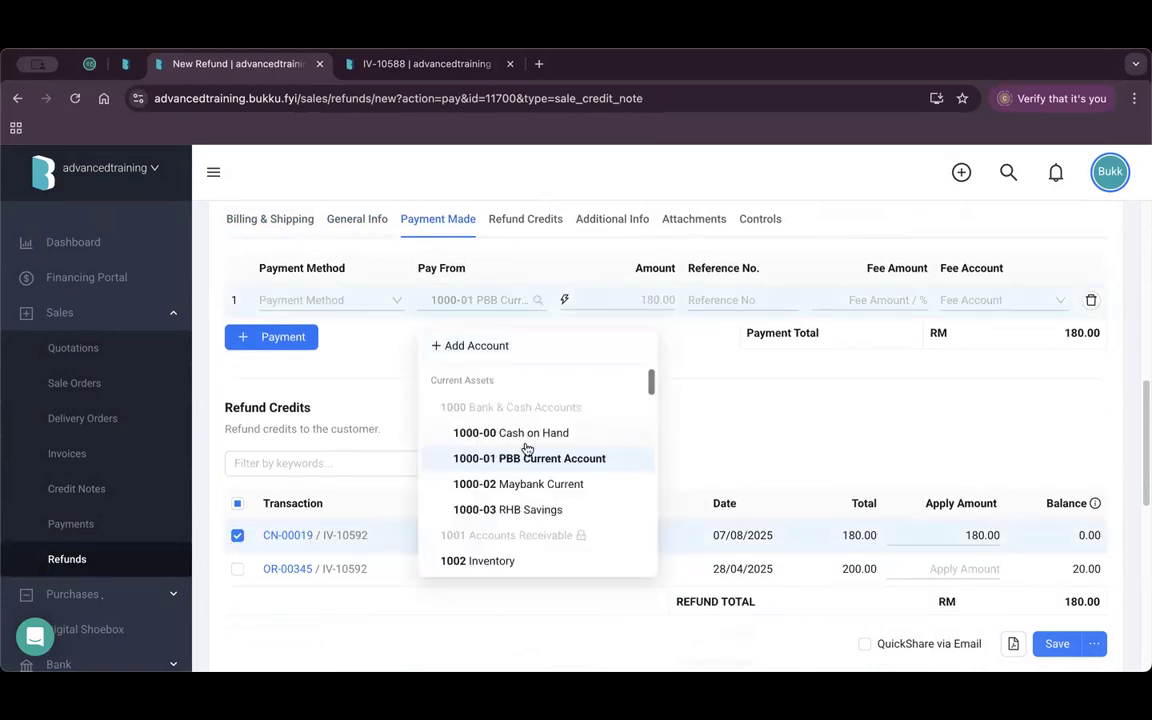
{"action": "left_click", "coordinate": [818, 411]}
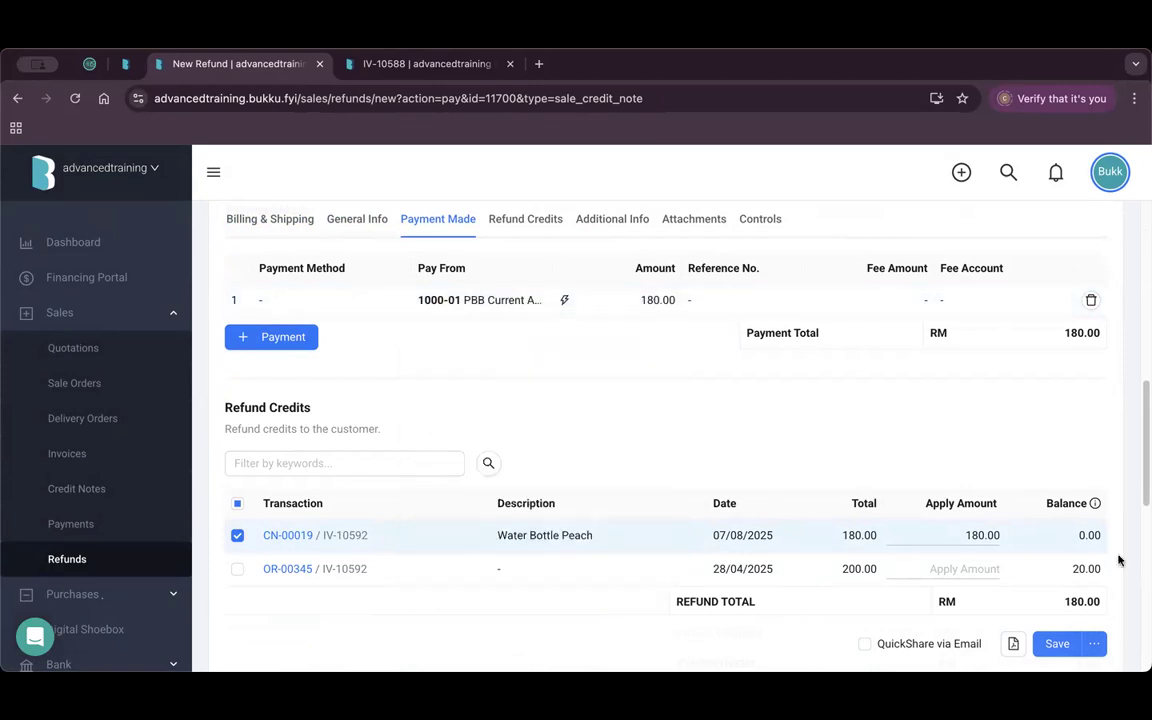
{"action": "left_click", "coordinate": [1057, 645]}
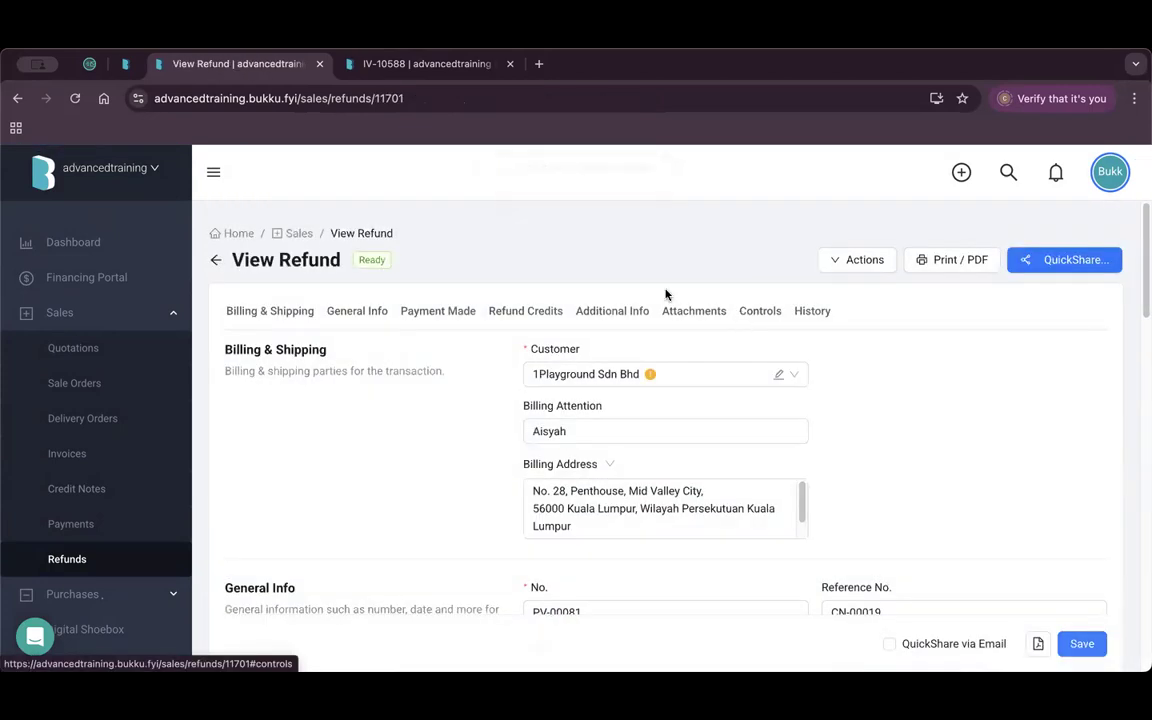
Reopen CN-00019 from Credit Notes, select its reference IV-10592, then return to Invoices.
{"action": "left_click", "coordinate": [78, 561]}
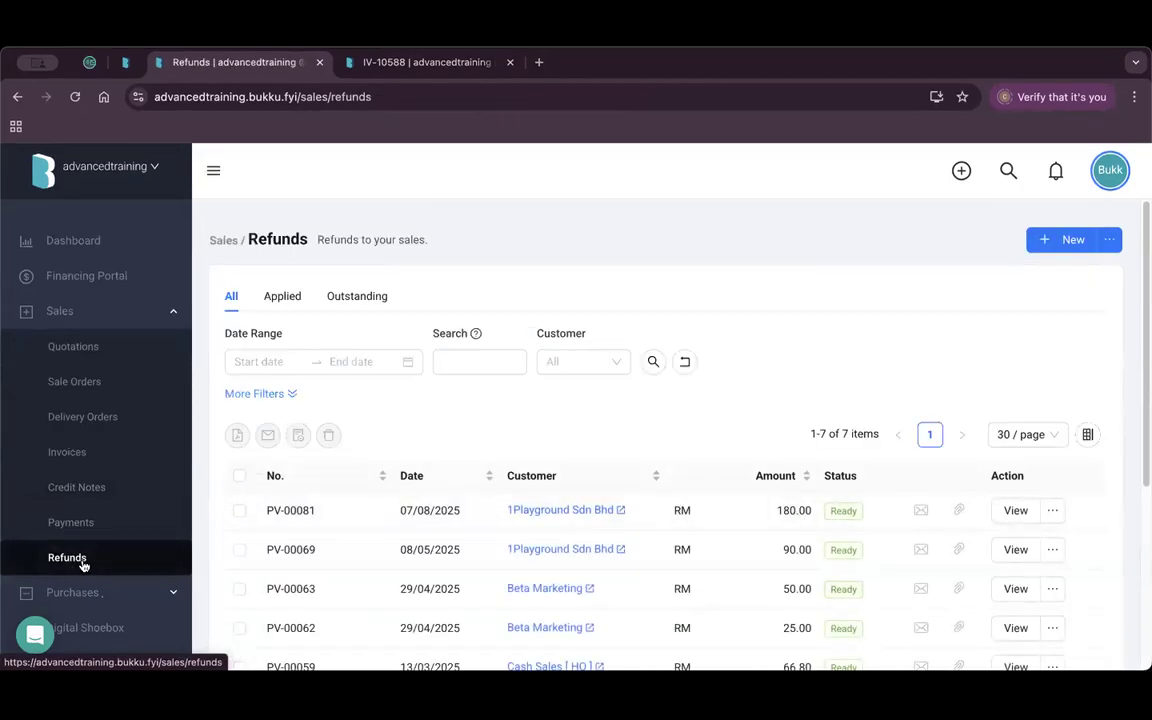
{"action": "left_click", "coordinate": [95, 490]}
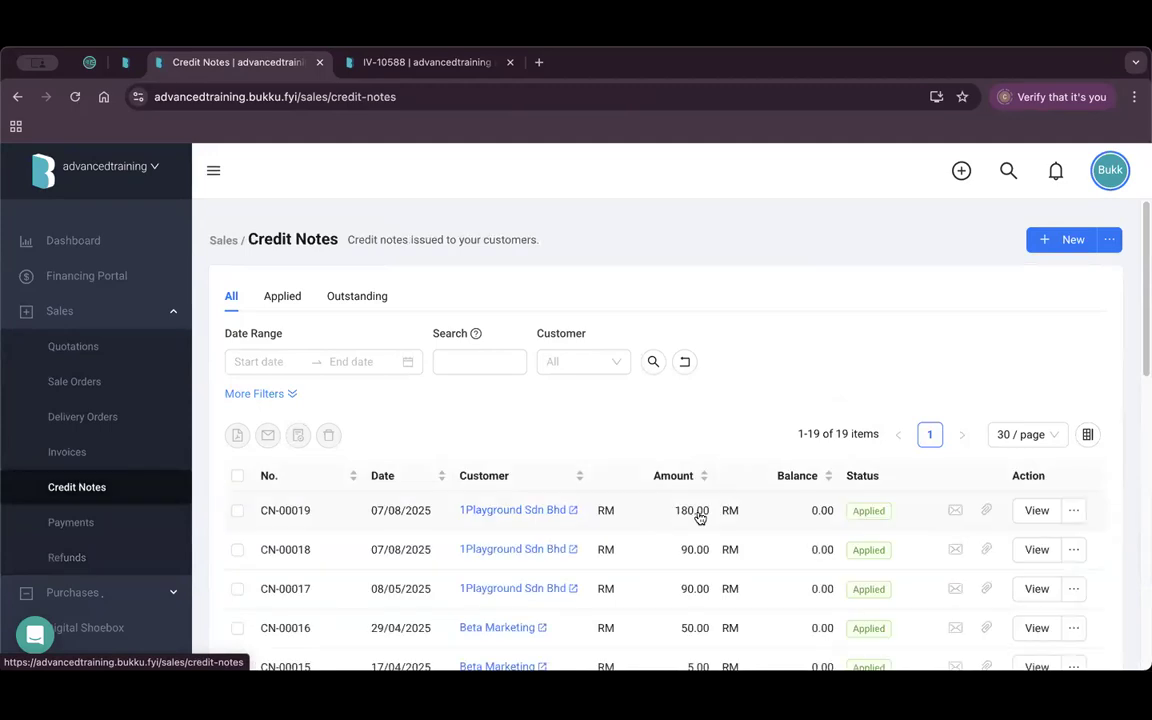
{"action": "left_click", "coordinate": [1036, 512]}
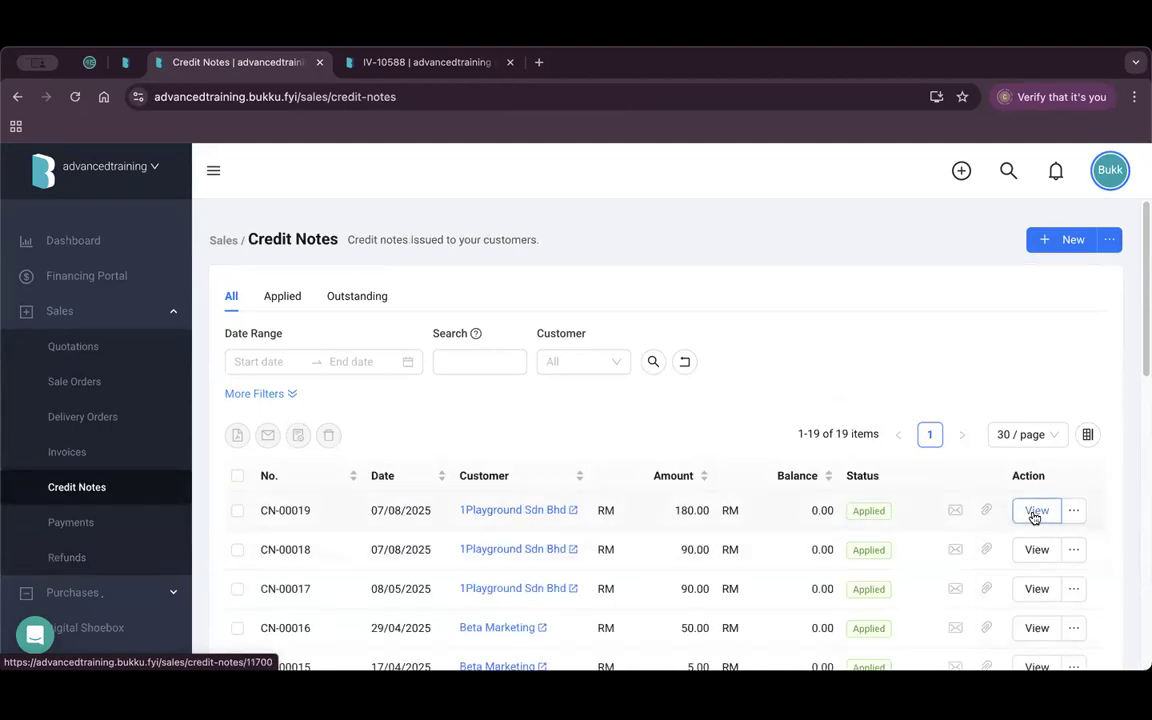
{"action": "scroll", "coordinate": [869, 509], "scroll_direction": "down", "scroll_amount": 1}
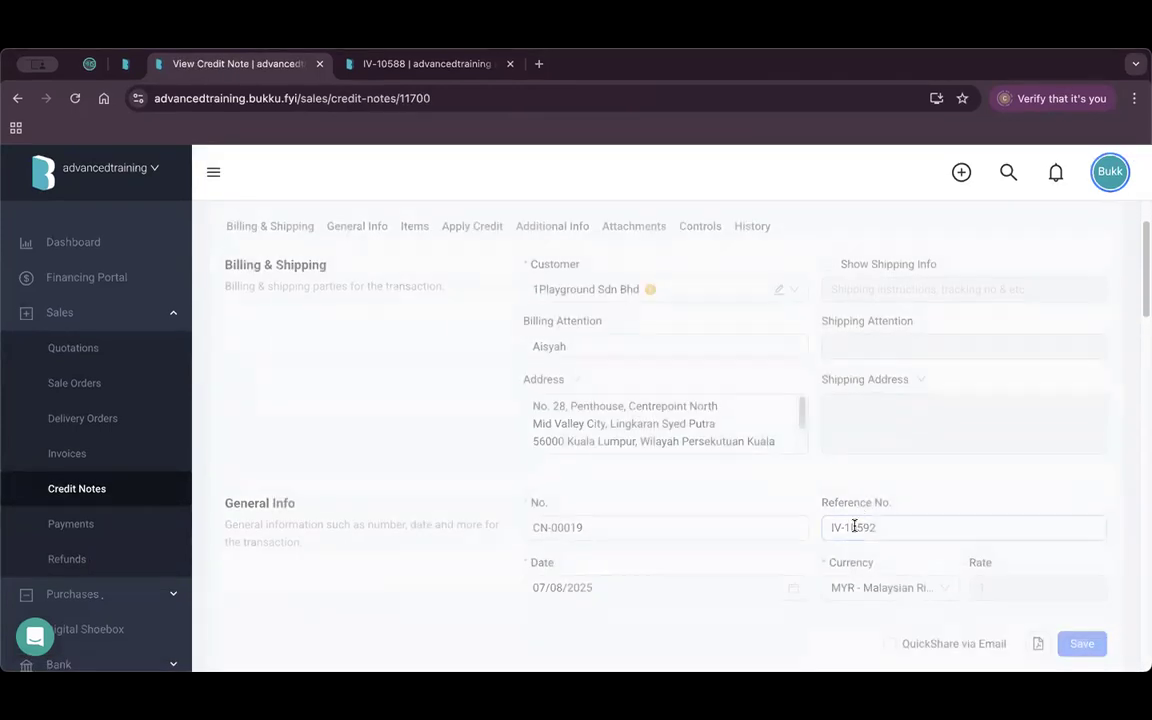
{"action": "left_click_drag", "start_coordinate": [892, 528], "coordinate": [822, 531]}
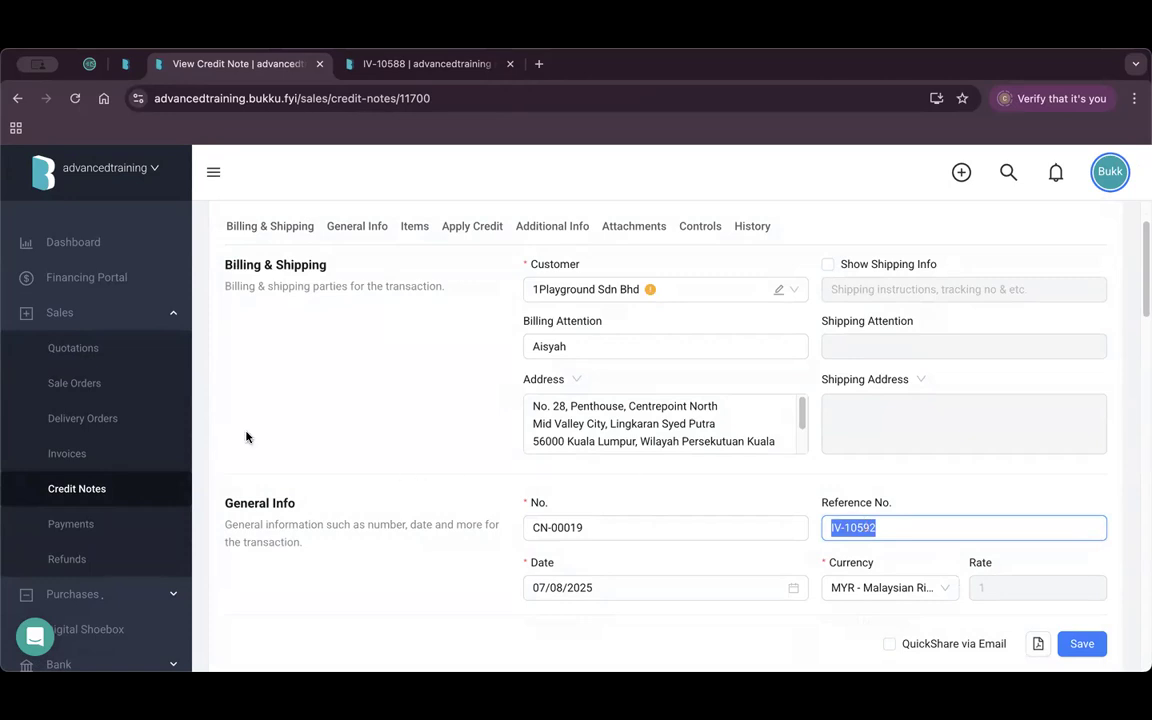
{"action": "left_click", "coordinate": [91, 456]}
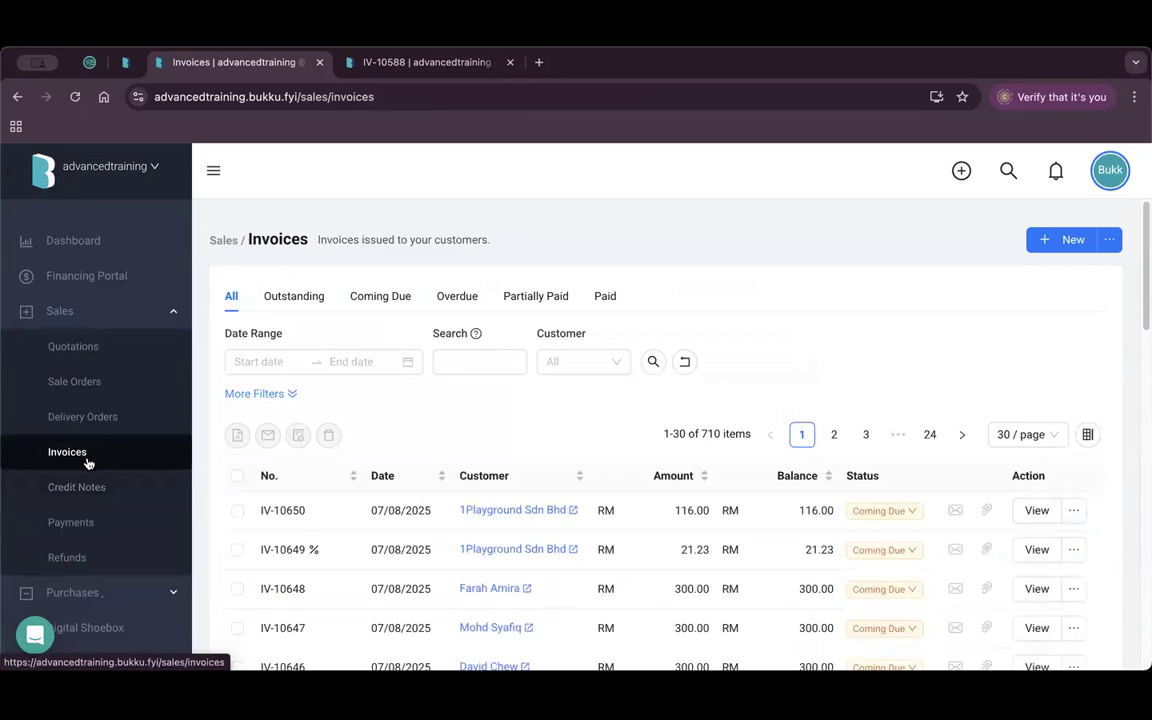
Filter the invoice list to customer 1Playground Sdn Bhd.
{"action": "left_click", "coordinate": [595, 366]}
{"action": "left_click", "coordinate": [610, 396]}
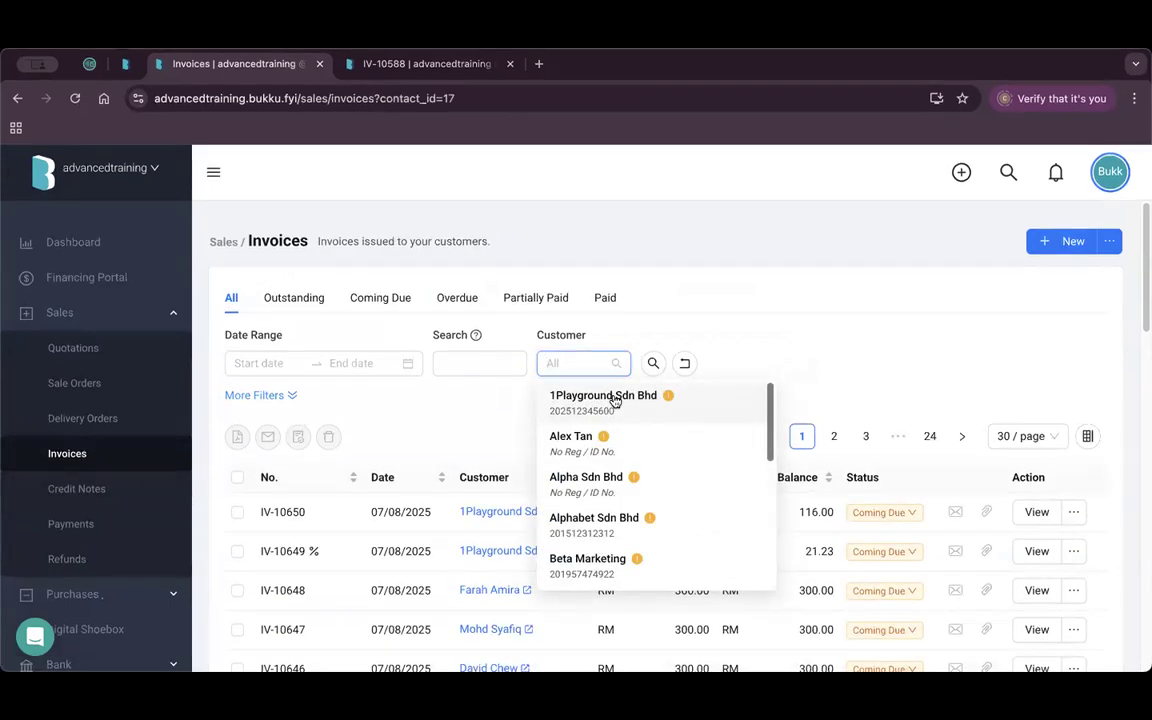
{"action": "scroll", "coordinate": [643, 452], "scroll_direction": "down", "scroll_amount": 1}
{"action": "scroll", "coordinate": [730, 470], "scroll_direction": "down", "scroll_amount": 5}
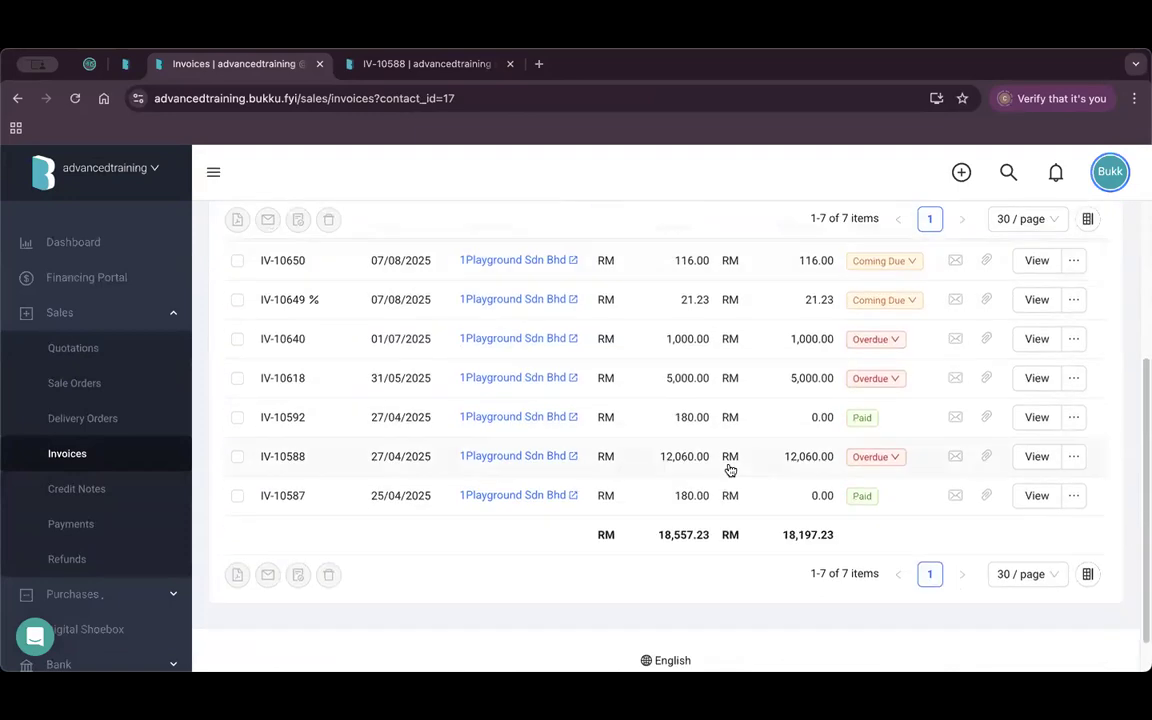
{"action": "scroll", "coordinate": [728, 471], "scroll_direction": "up", "scroll_amount": 2}
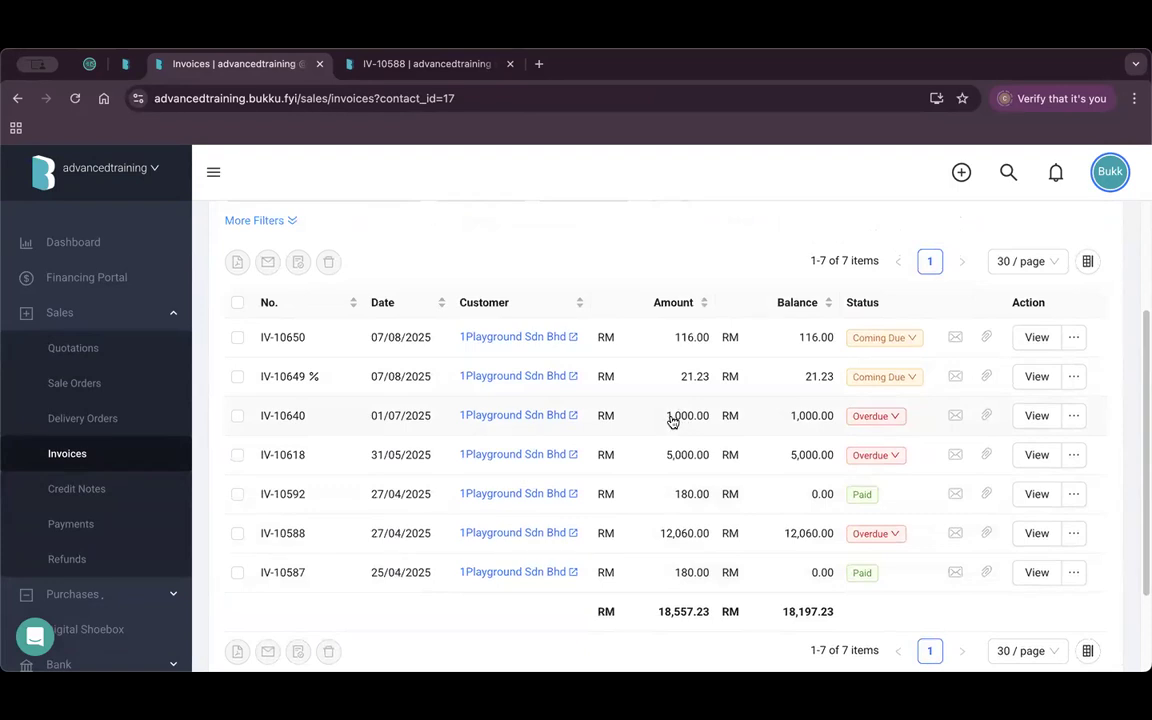
Start a payment on invoice IV-10640 and set its amount to 1,500.00.
{"action": "left_click", "coordinate": [1074, 417]}
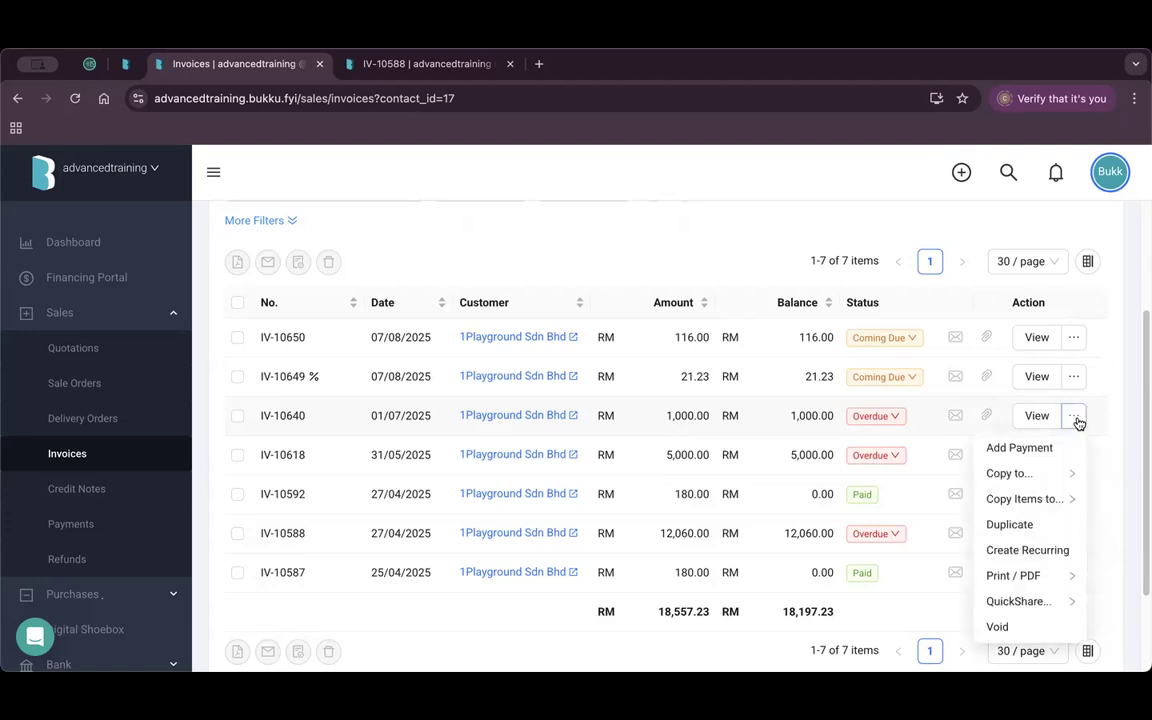
{"action": "left_click", "coordinate": [1040, 447]}
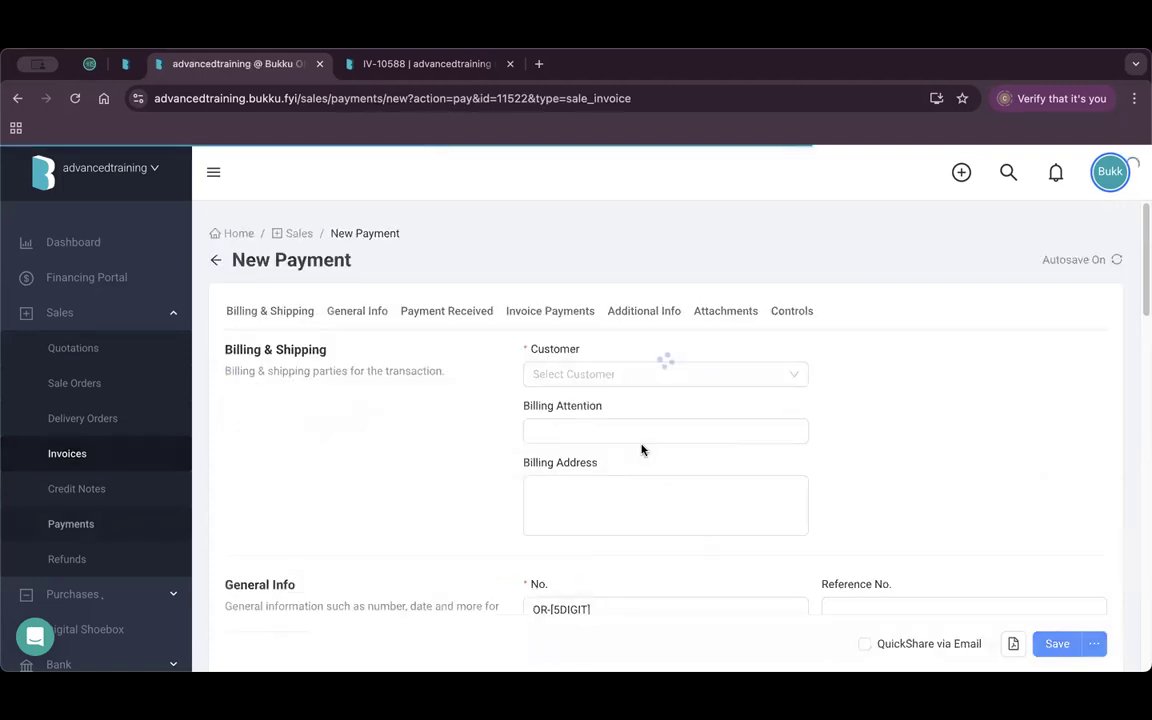
{"action": "scroll", "coordinate": [685, 467], "scroll_direction": "down", "scroll_amount": 5}
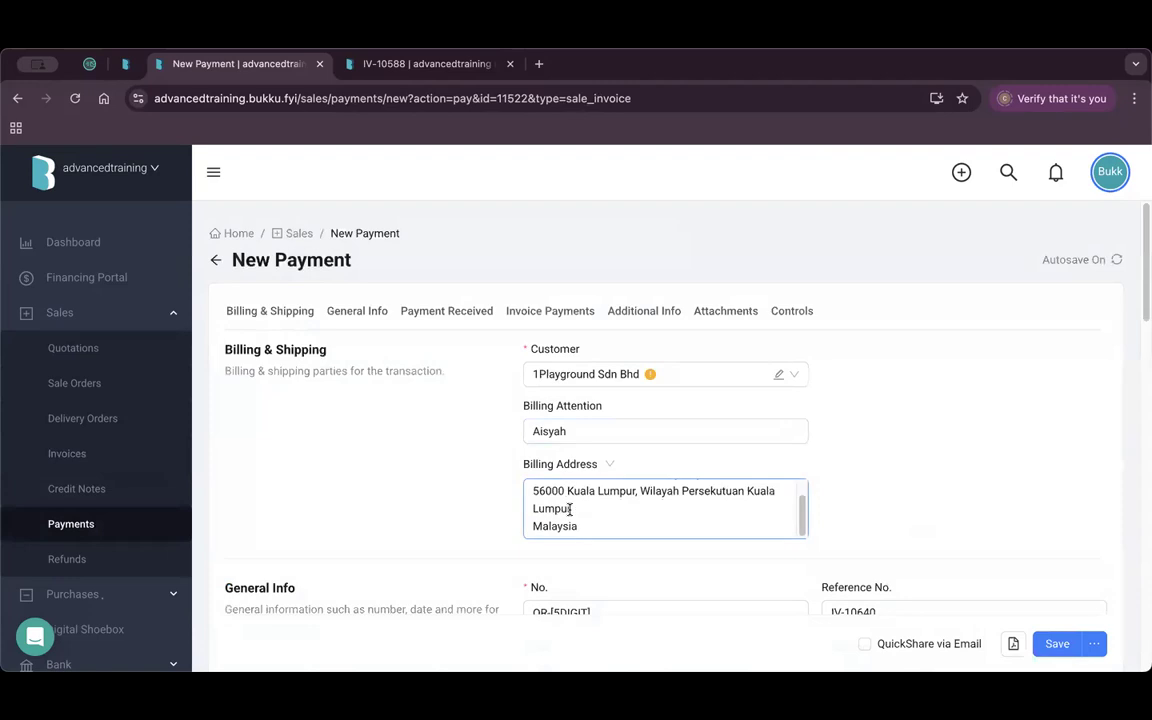
{"action": "scroll", "coordinate": [685, 467], "scroll_direction": "down", "scroll_amount": 5}
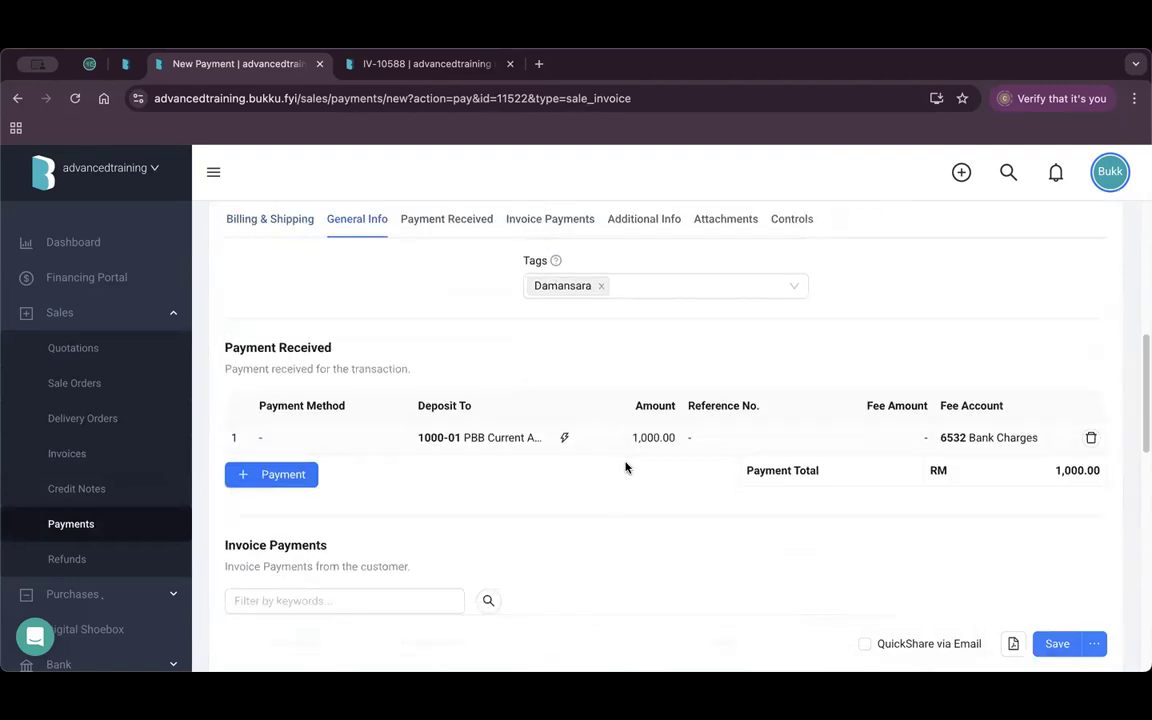
{"action": "scroll", "coordinate": [625, 465], "scroll_direction": "up", "scroll_amount": 1}
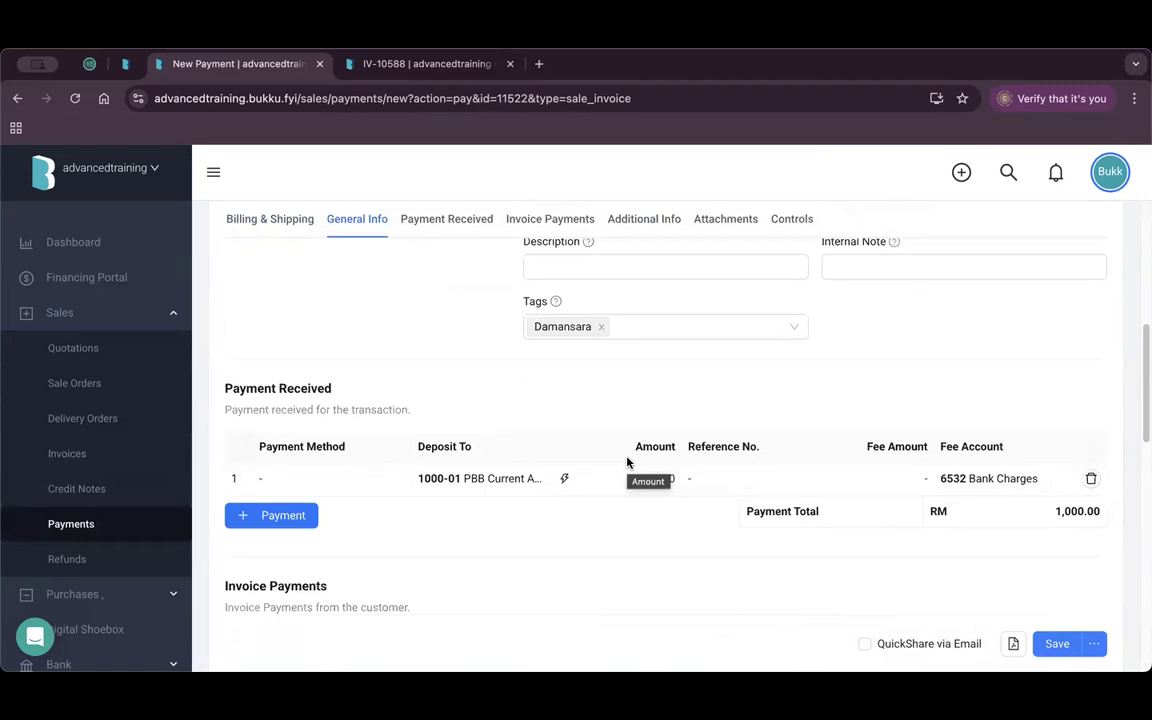
{"action": "left_click", "coordinate": [728, 258]}
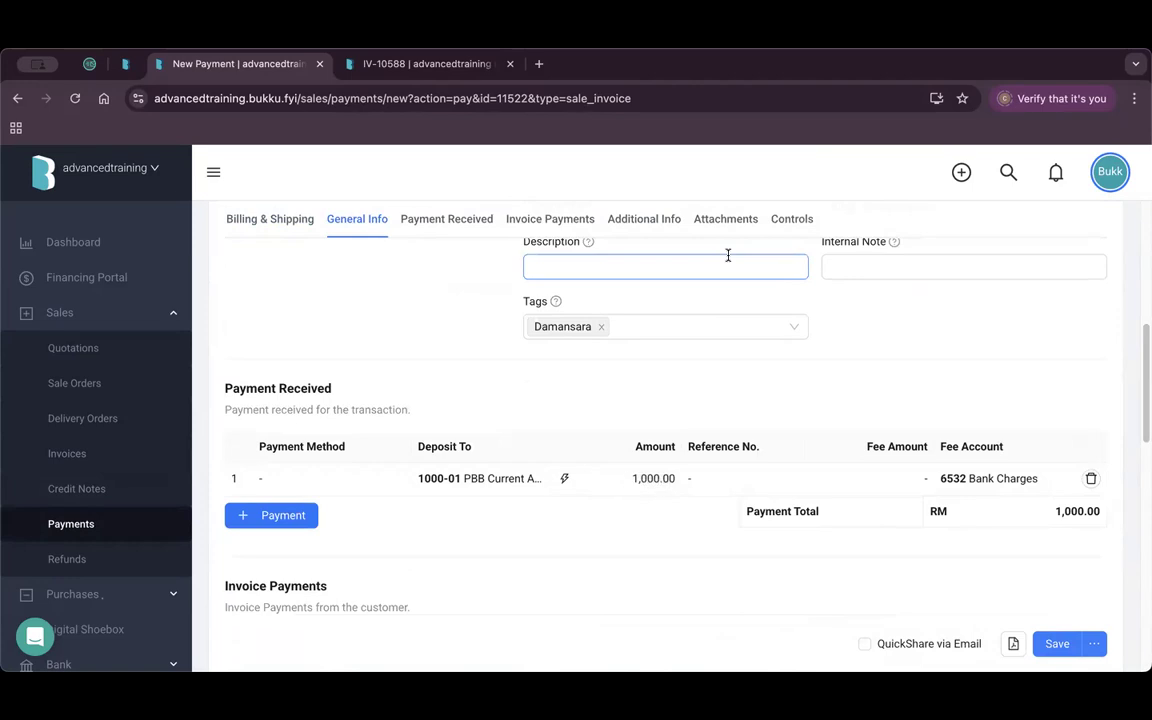
{"action": "left_click", "coordinate": [645, 481]}
{"action": "key", "text": "BackSpace"}
{"action": "type", "text": "1,500"}
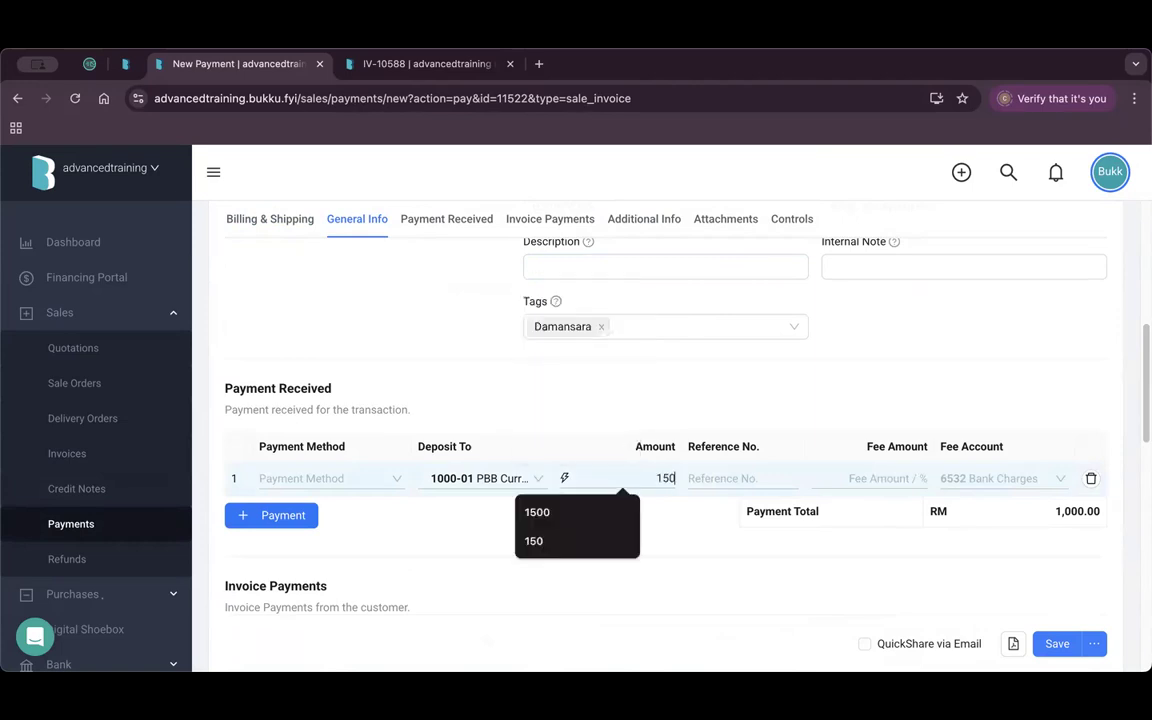
{"action": "left_click", "coordinate": [740, 411]}
Save the payment despite the unapplied-credit warning and view the Payments list.
{"action": "scroll", "coordinate": [600, 425], "scroll_direction": "down", "scroll_amount": 3}
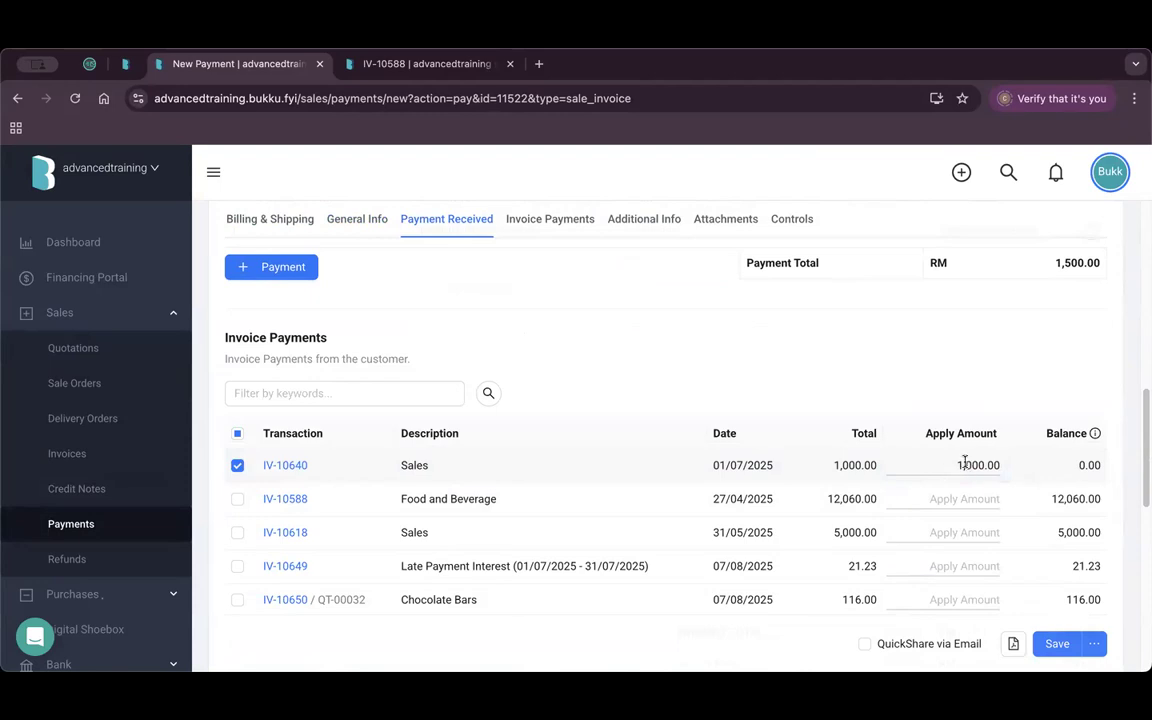
{"action": "scroll", "coordinate": [1011, 517], "scroll_direction": "down", "scroll_amount": 5}
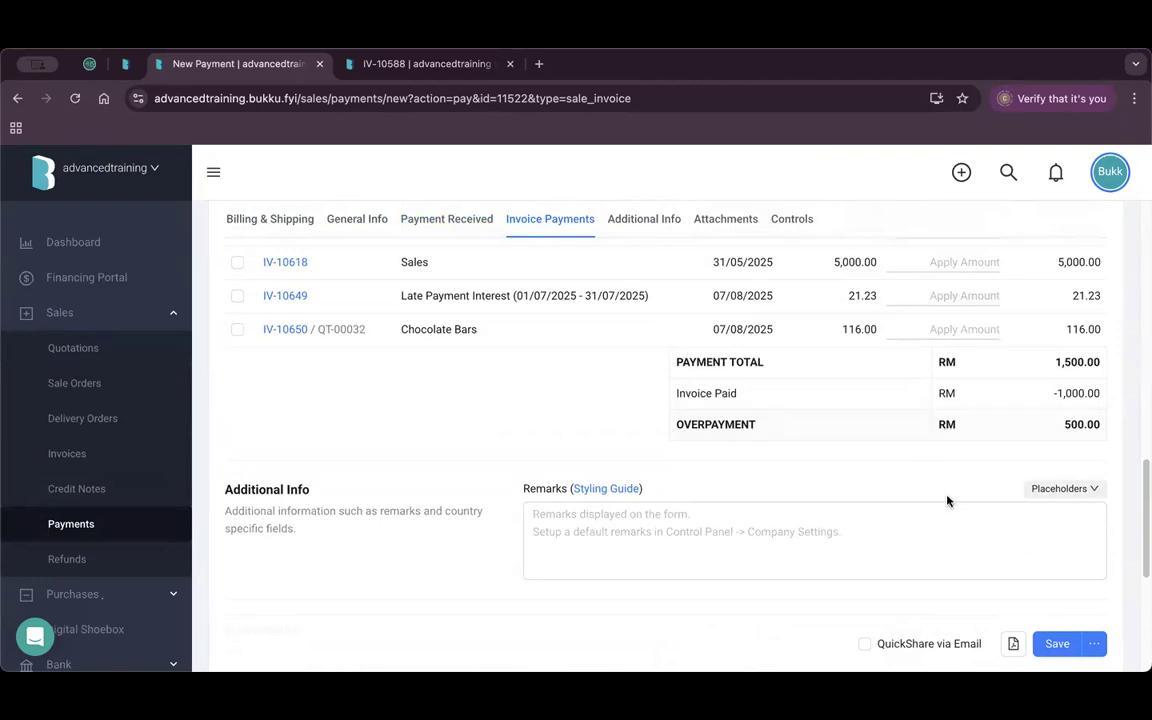
{"action": "left_click", "coordinate": [1053, 643]}
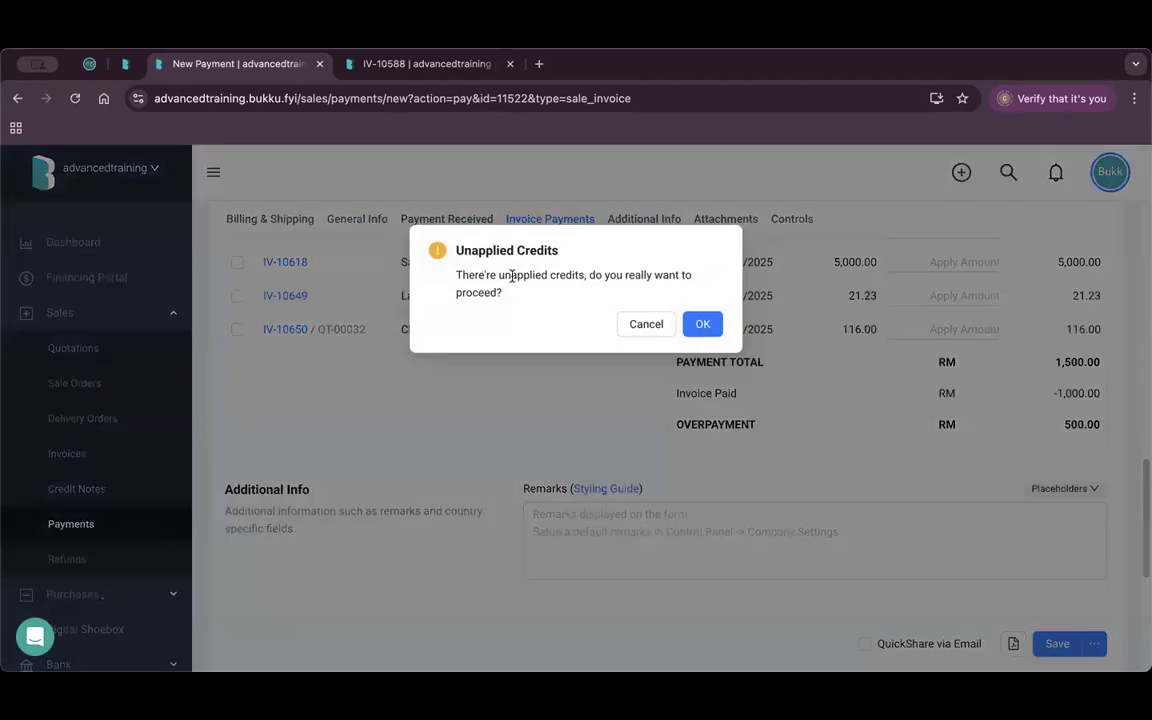
{"action": "left_click", "coordinate": [701, 324]}
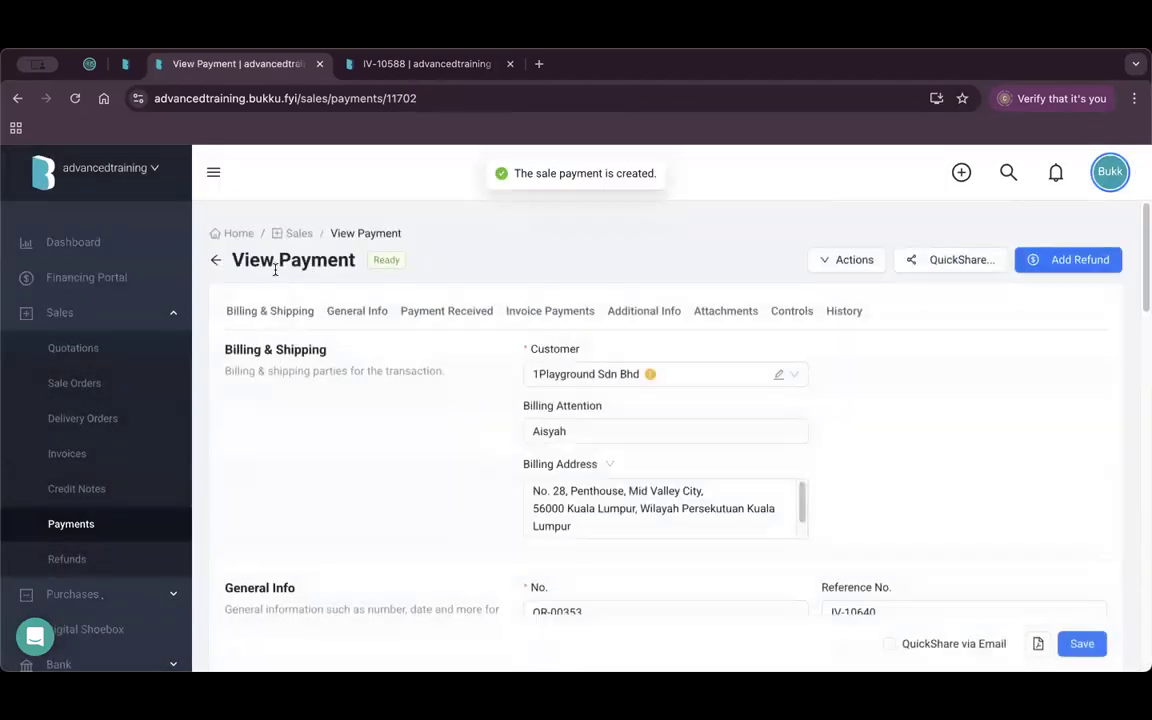
{"action": "left_click", "coordinate": [106, 524]}
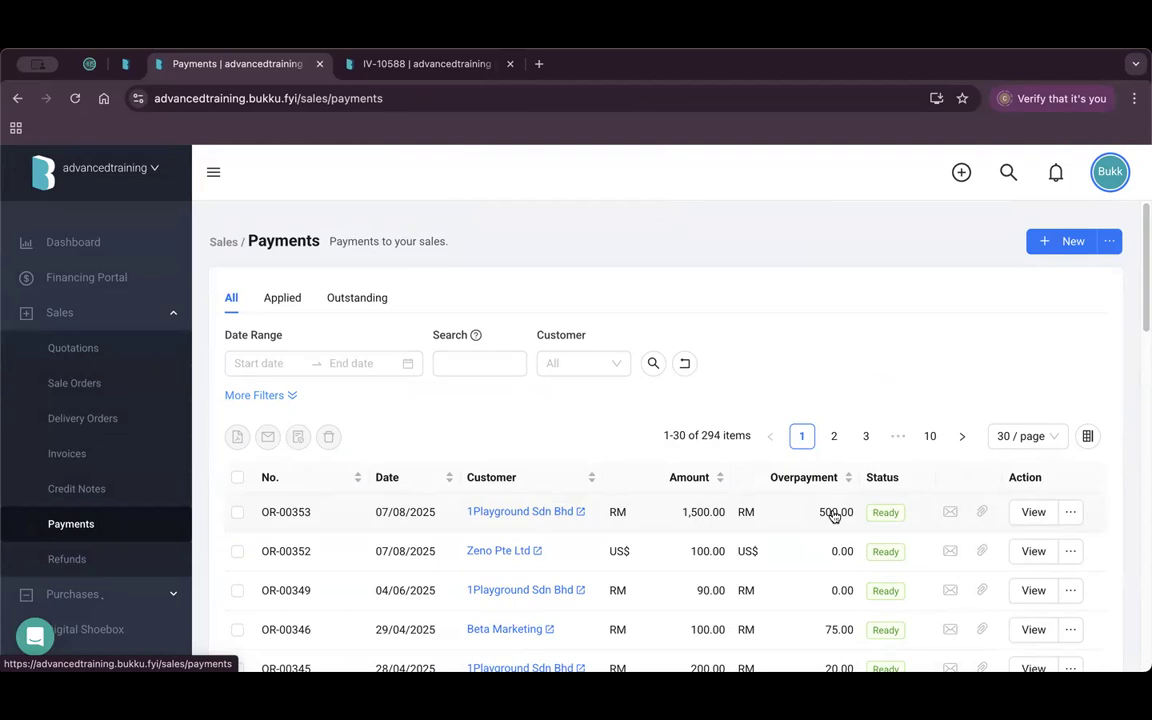
Open payment OR-00353 and tick then untick IV-10588, leaving the overpayment unallocated.
{"action": "left_click", "coordinate": [1033, 512]}
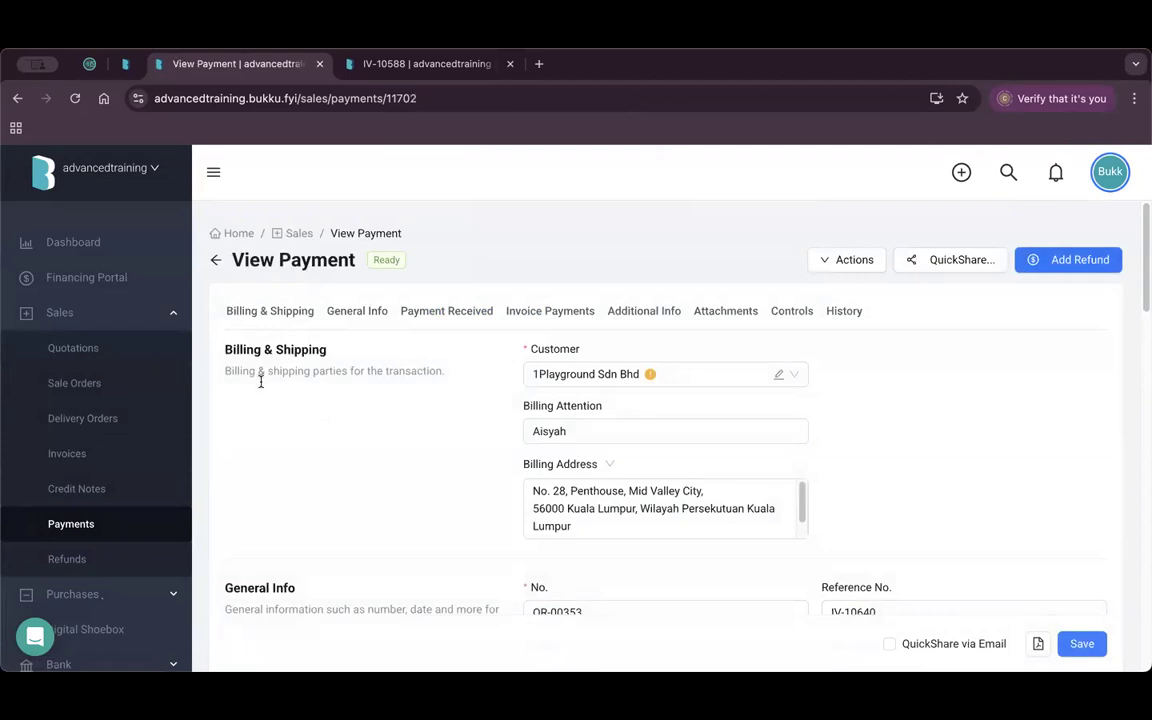
{"action": "scroll", "coordinate": [442, 450], "scroll_direction": "down", "scroll_amount": 5}
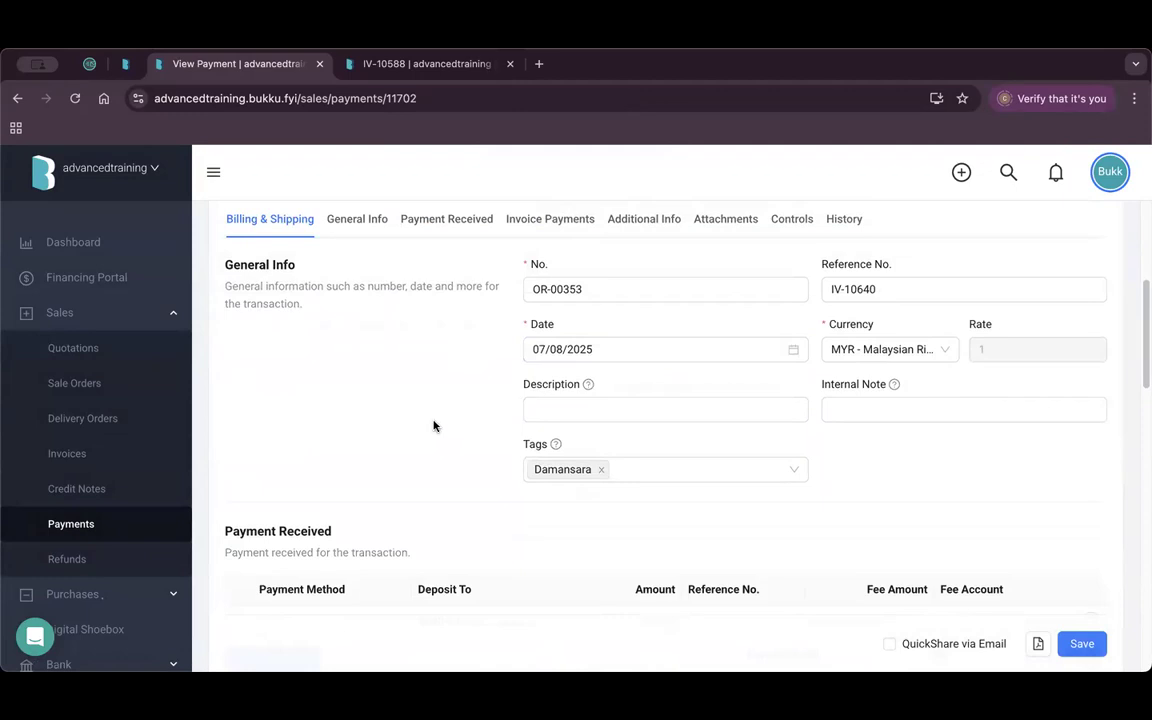
{"action": "scroll", "coordinate": [434, 426], "scroll_direction": "down", "scroll_amount": 5}
{"action": "scroll", "coordinate": [427, 424], "scroll_direction": "down", "scroll_amount": 5}
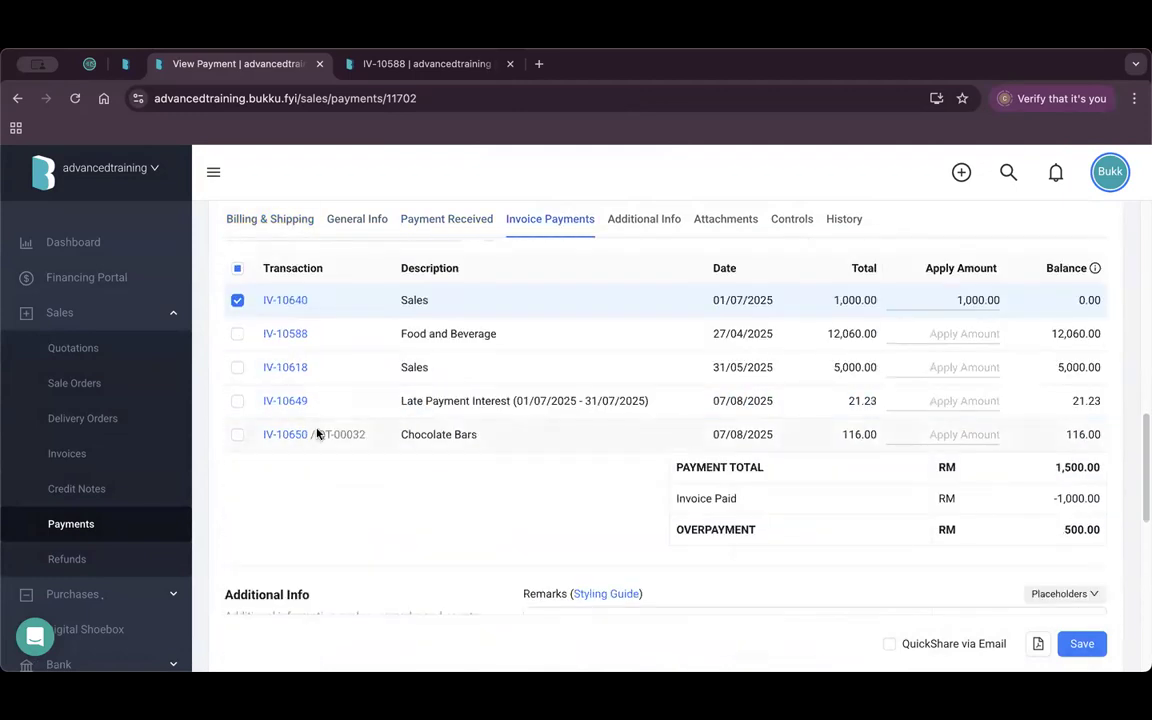
{"action": "scroll", "coordinate": [316, 434], "scroll_direction": "up", "scroll_amount": 1}
{"action": "left_click", "coordinate": [237, 390]}
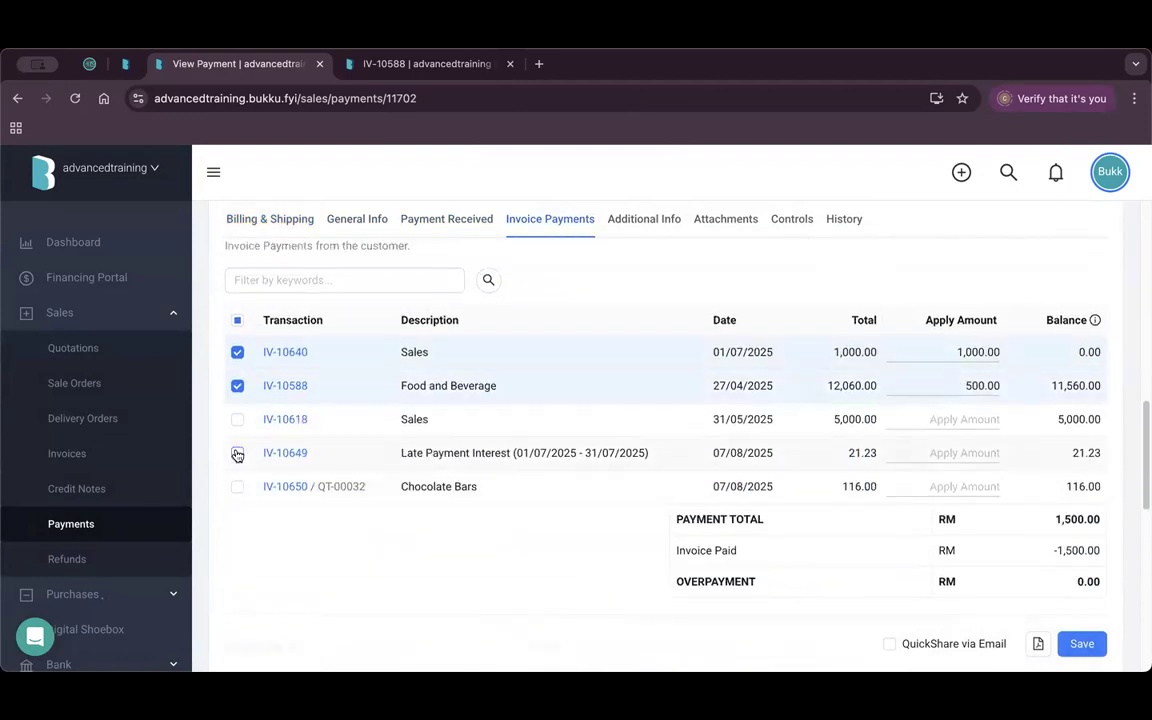
{"action": "left_click", "coordinate": [237, 386]}
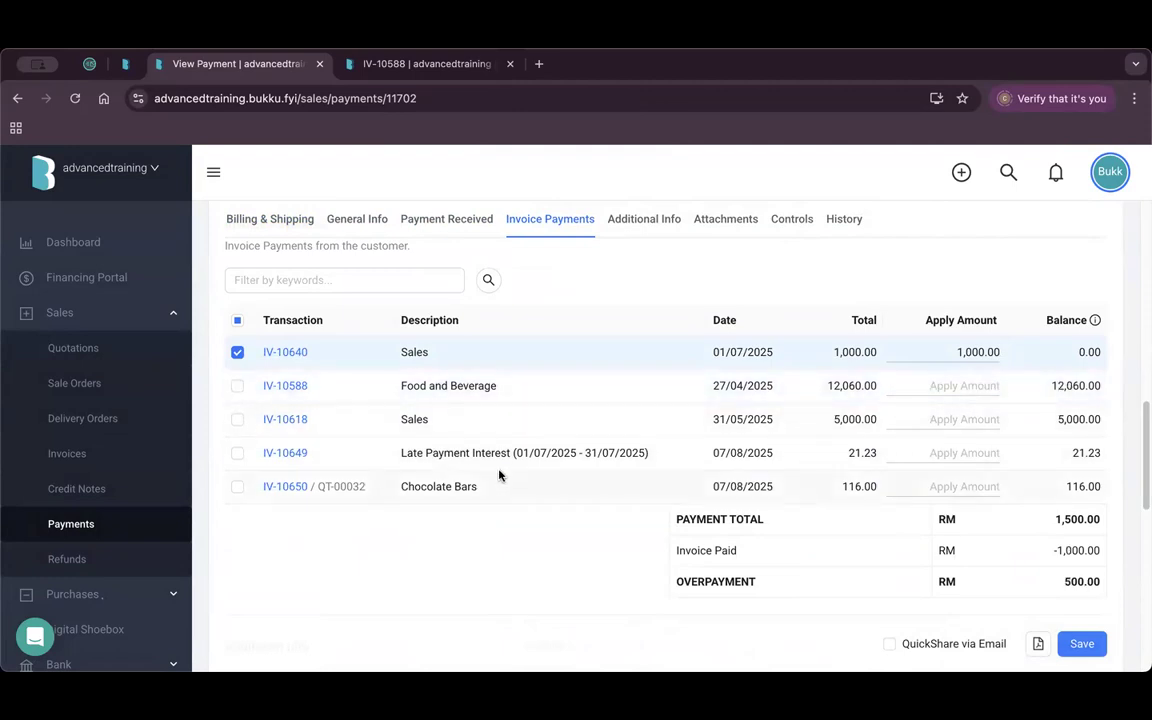
{"action": "scroll", "coordinate": [522, 502], "scroll_direction": "up", "scroll_amount": 5}
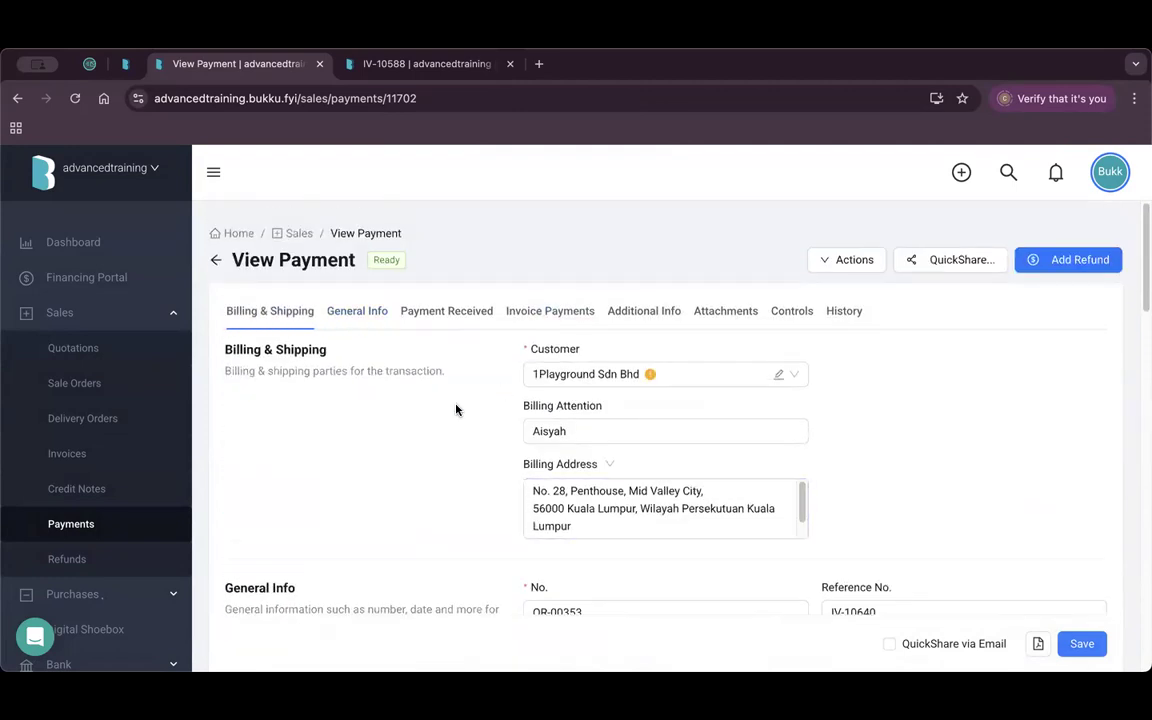
{"action": "scroll", "coordinate": [472, 416], "scroll_direction": "down", "scroll_amount": 10}
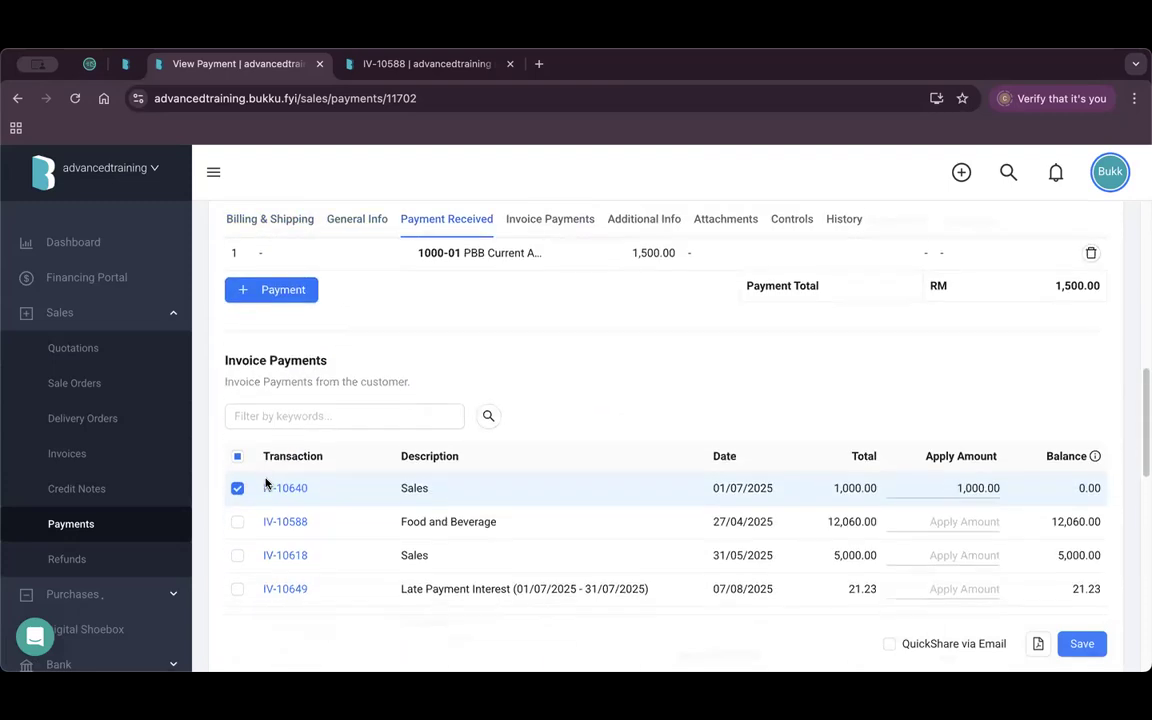
Open the sidebar Invoices link in a new browser tab.
{"action": "right_click", "coordinate": [80, 455]}
{"action": "key", "text": "Escape"}
{"action": "left_click", "coordinate": [607, 66]}
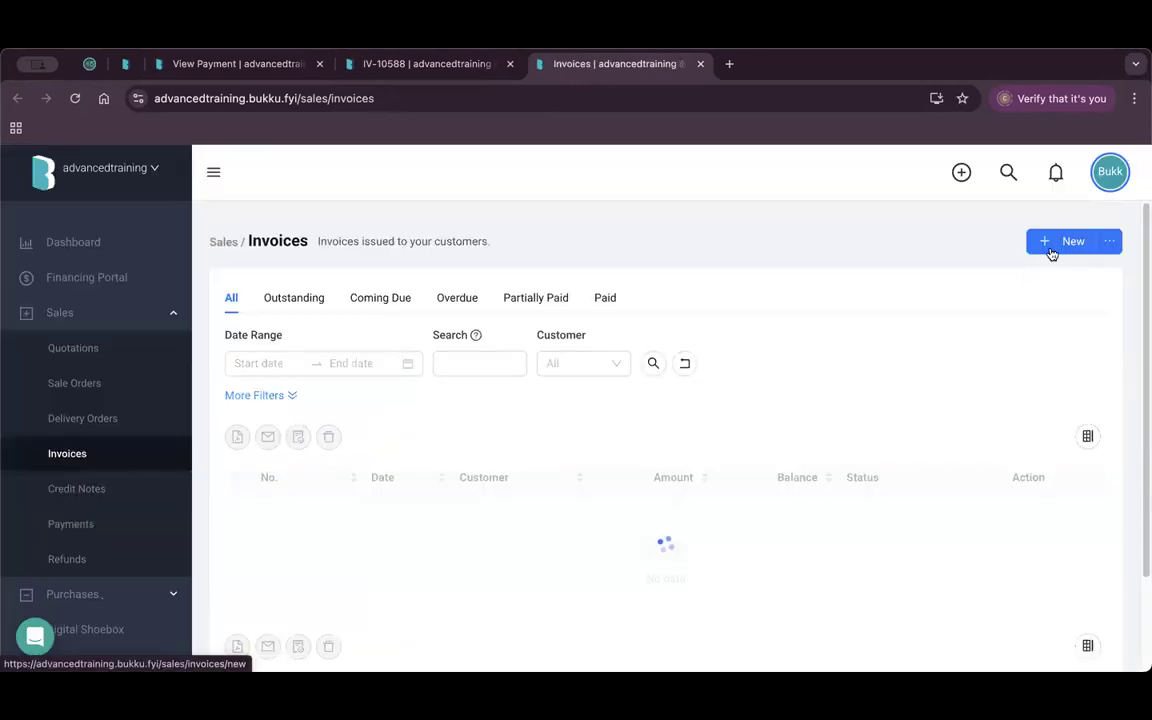
Start a new sales invoice for customer 1Playground Sdn Bhd.
{"action": "left_click", "coordinate": [1050, 246]}
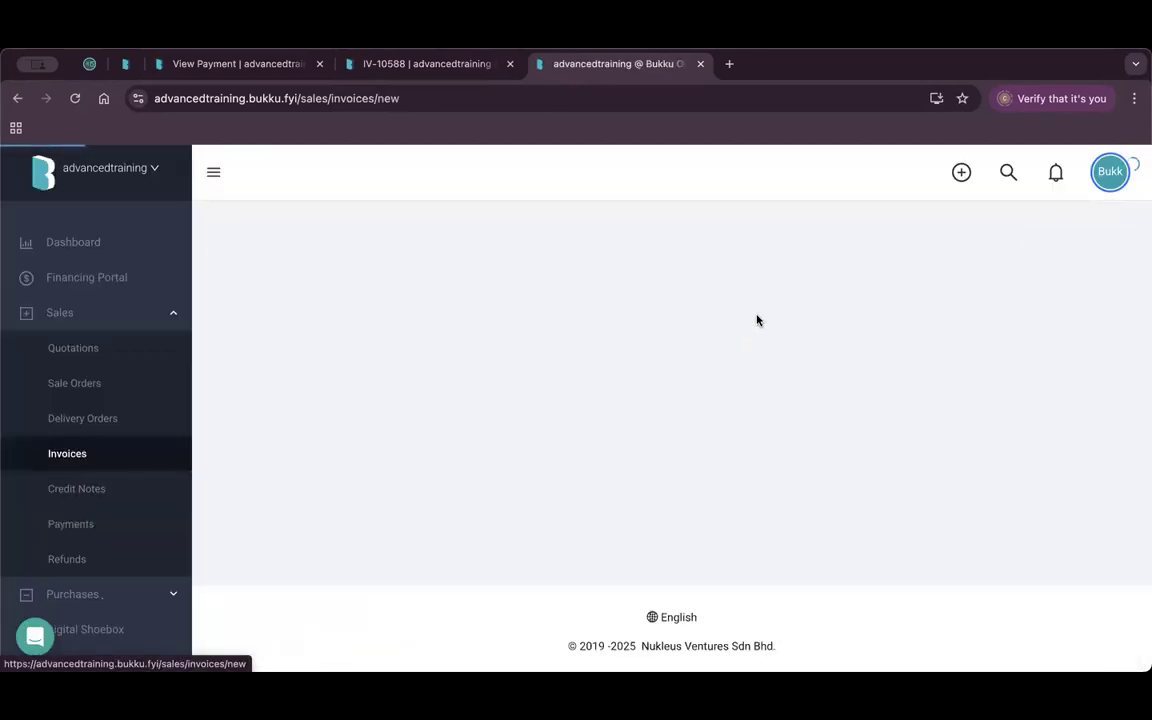
{"action": "left_click", "coordinate": [589, 434]}
{"action": "left_click", "coordinate": [589, 506]}
{"action": "scroll", "coordinate": [442, 488], "scroll_direction": "down", "scroll_amount": 10}
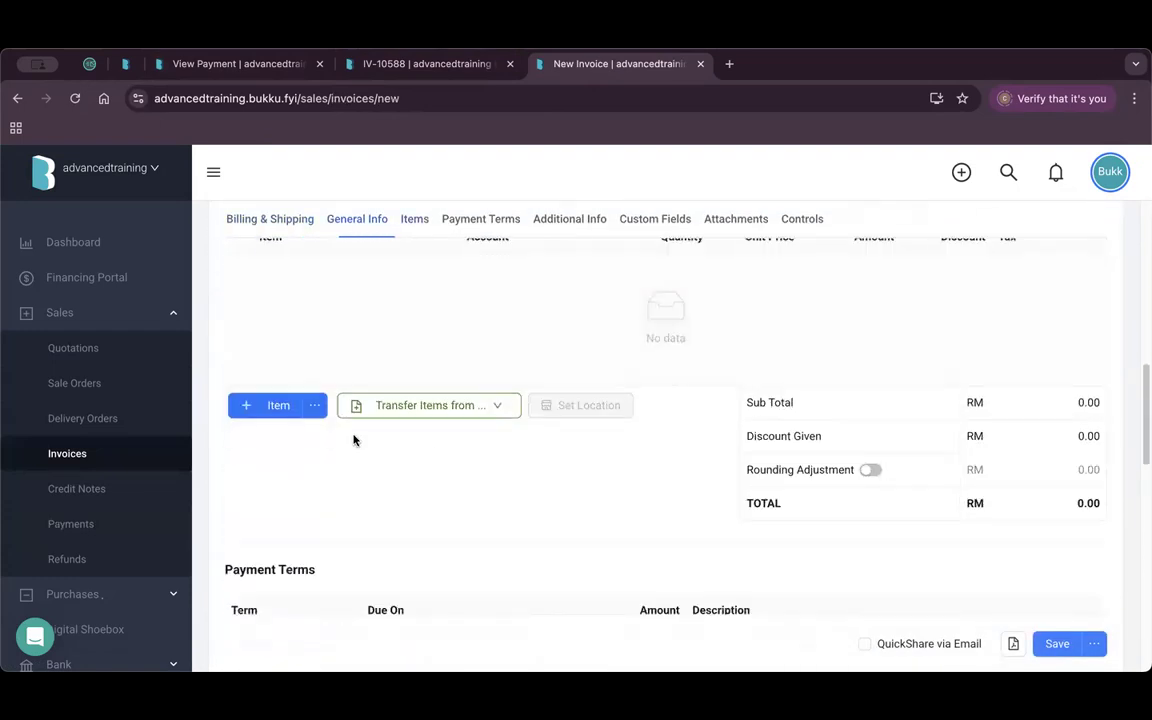
Add a Chocolate Bars line, check the offered overpayment credit, then close the tab unsaved.
{"action": "left_click", "coordinate": [265, 405]}
{"action": "left_click", "coordinate": [321, 266]}
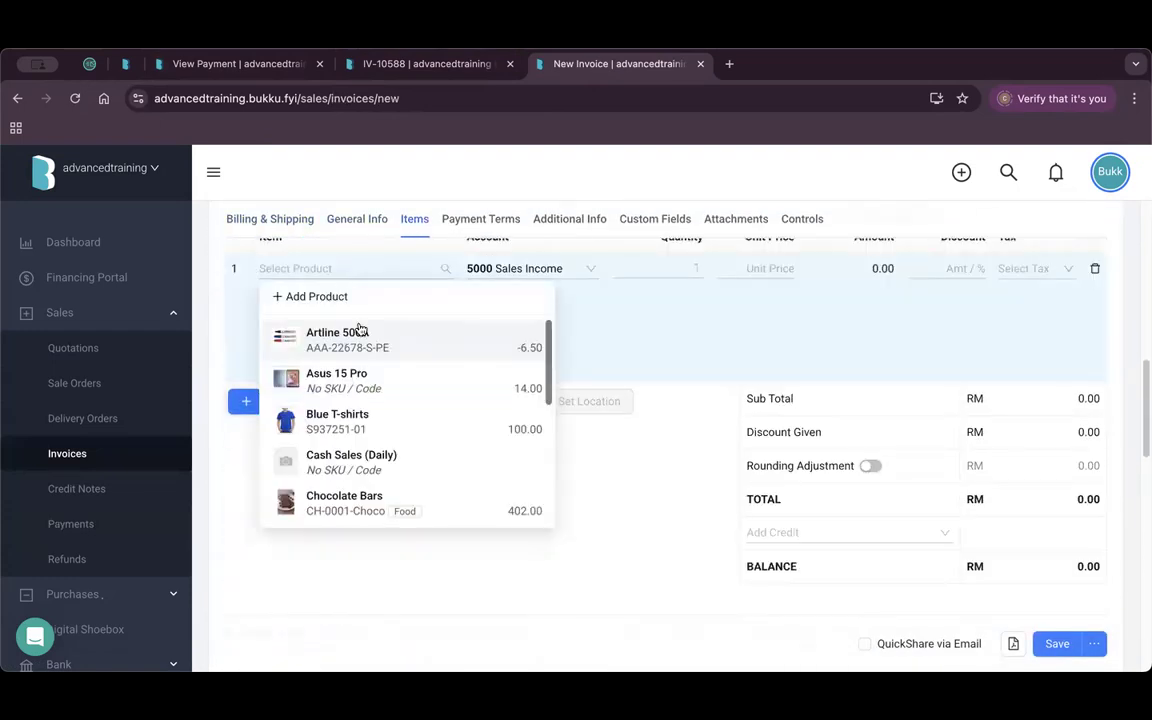
{"action": "left_click", "coordinate": [365, 494]}
{"action": "left_click", "coordinate": [824, 551]}
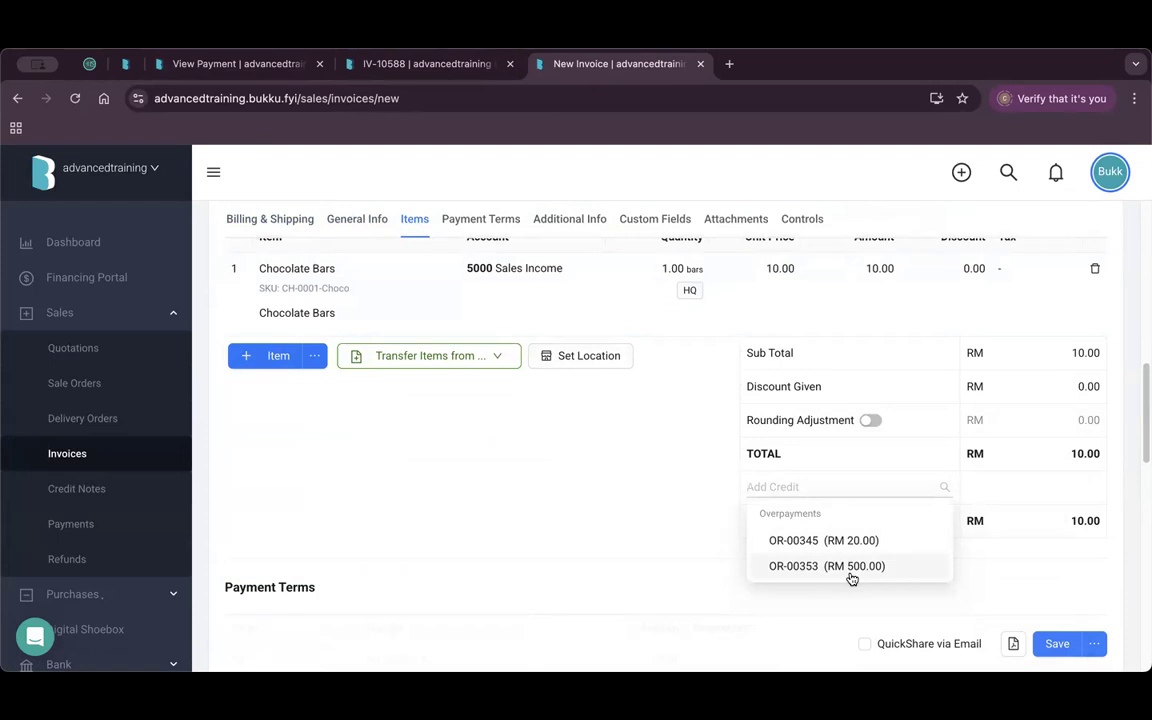
{"action": "left_click", "coordinate": [700, 66]}
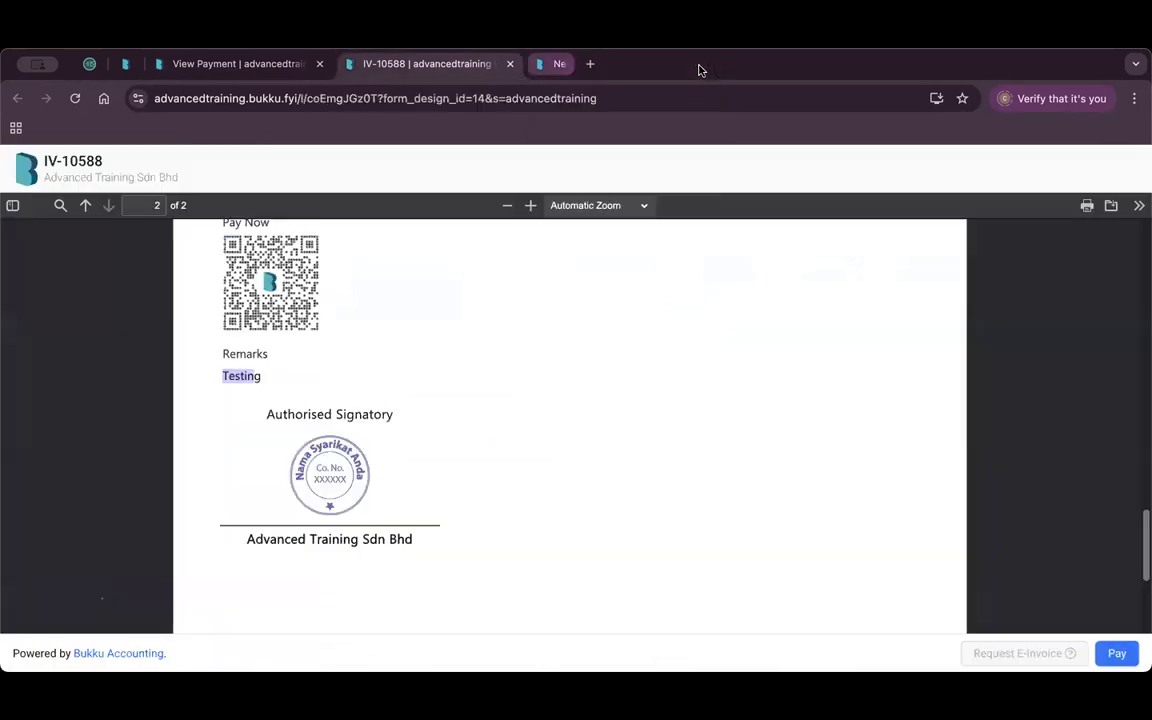
{"action": "left_click", "coordinate": [240, 64]}
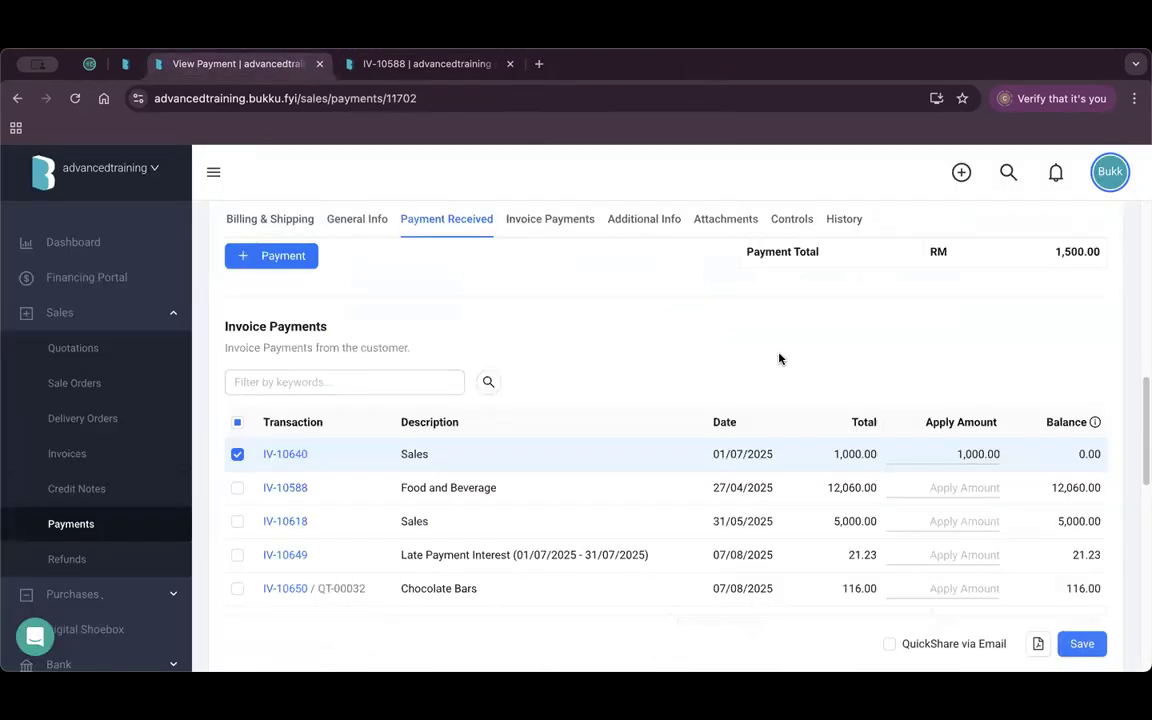
Save a 500.00 refund for payment OR-00353 from PBB Current Account.
{"action": "scroll", "coordinate": [779, 360], "scroll_direction": "up", "scroll_amount": 6}
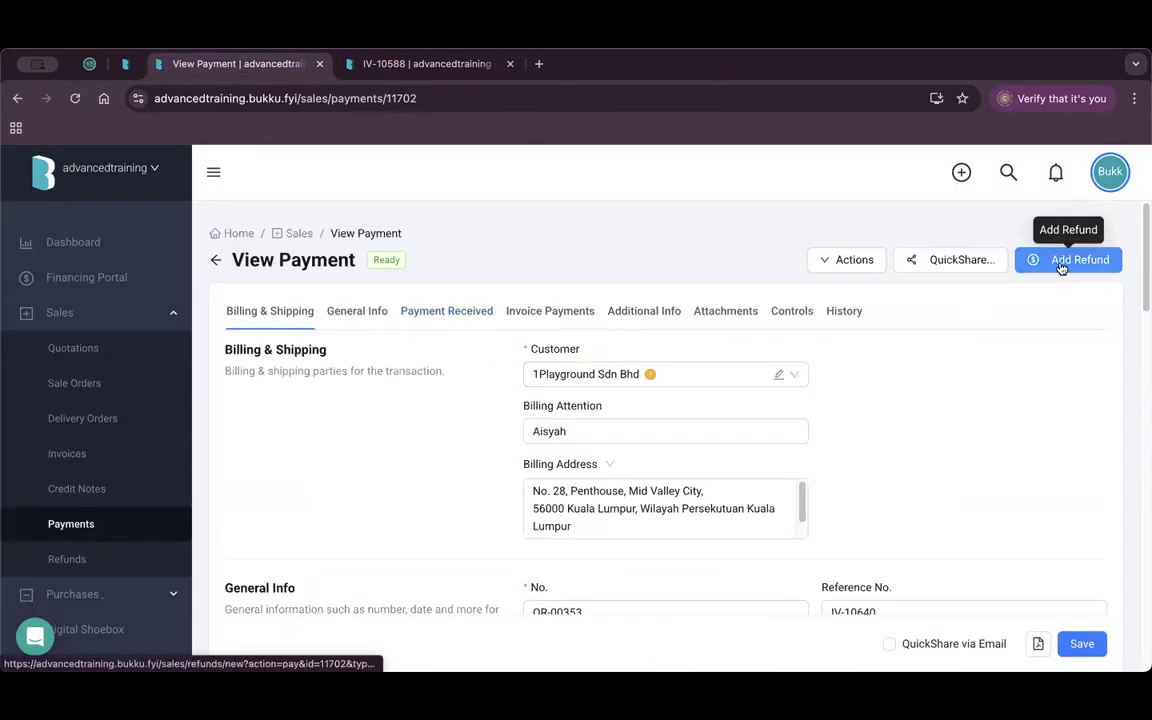
{"action": "left_click", "coordinate": [71, 524]}
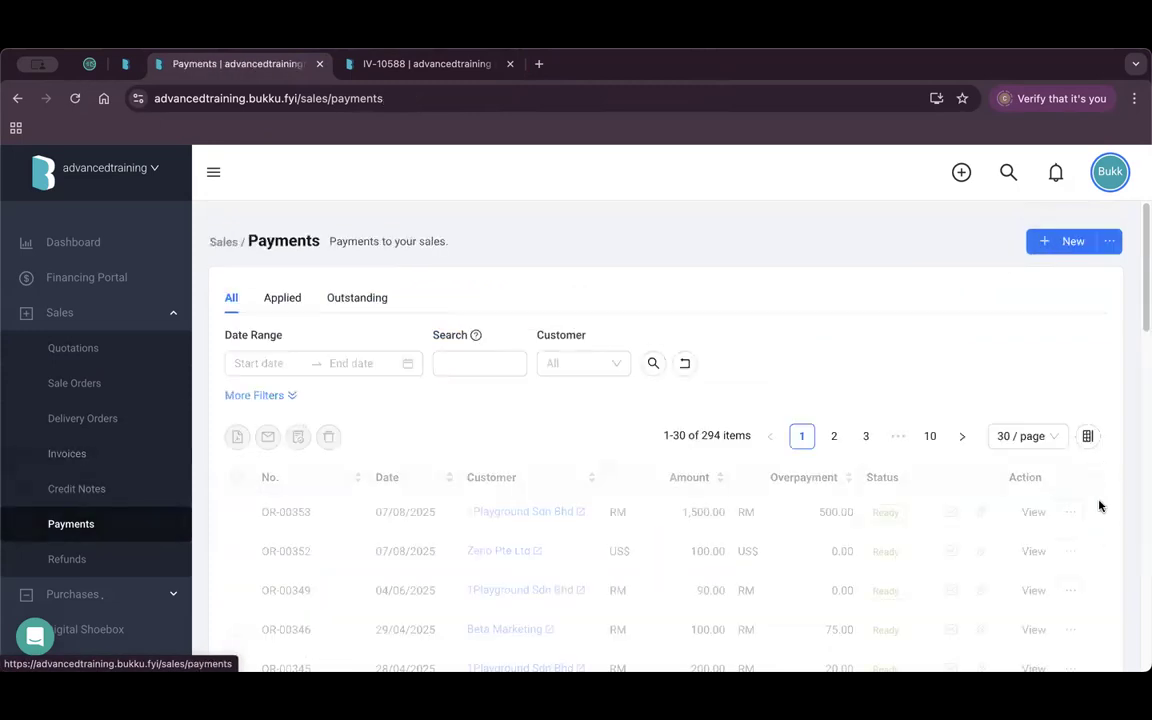
{"action": "left_click", "coordinate": [1070, 514]}
{"action": "left_click", "coordinate": [1039, 553]}
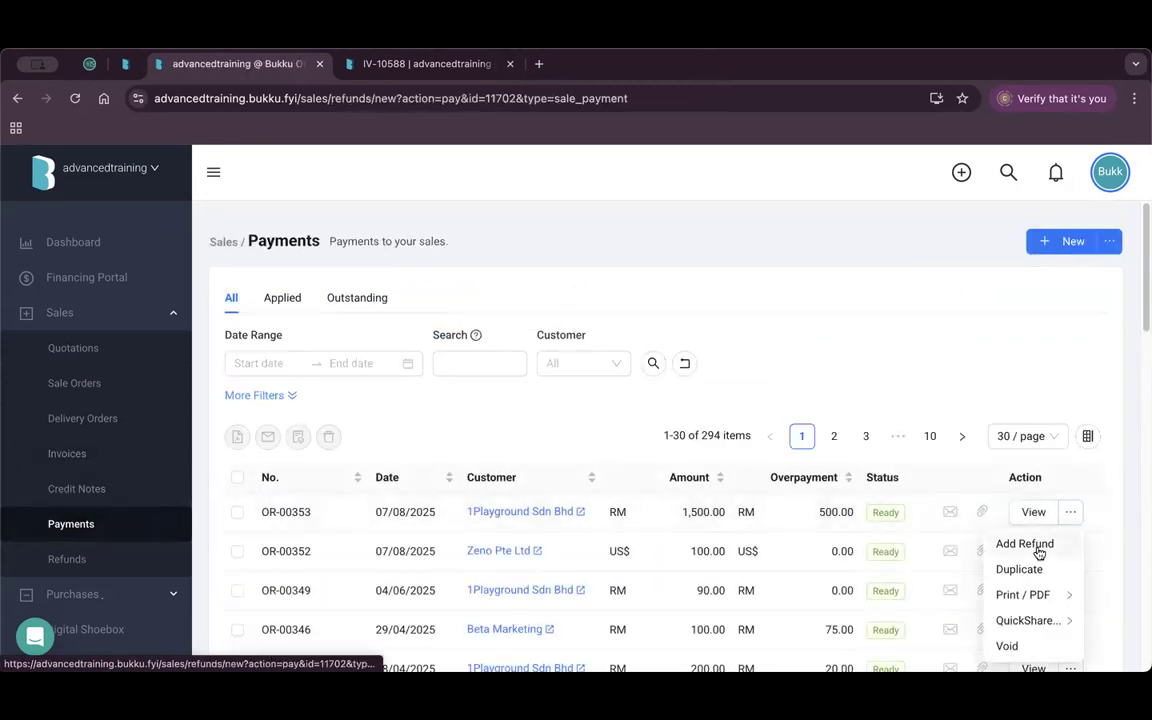
{"action": "scroll", "coordinate": [627, 442], "scroll_direction": "down", "scroll_amount": 2}
{"action": "scroll", "coordinate": [610, 470], "scroll_direction": "down", "scroll_amount": 4}
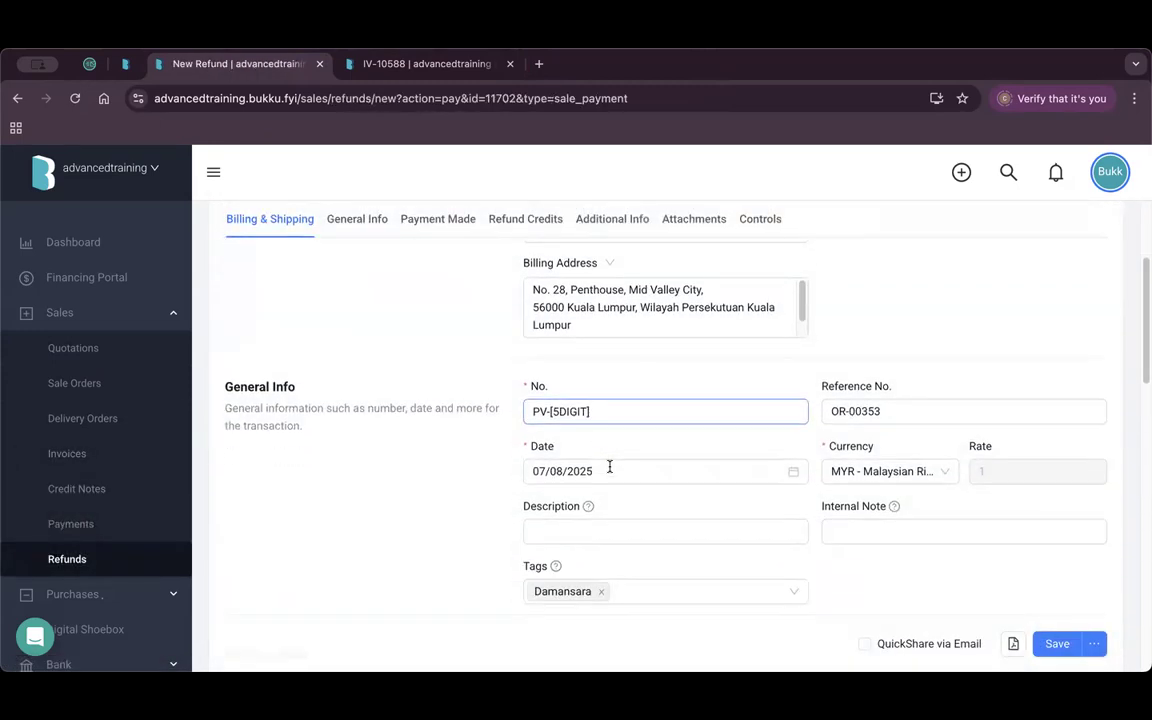
{"action": "left_click", "coordinate": [1052, 650]}
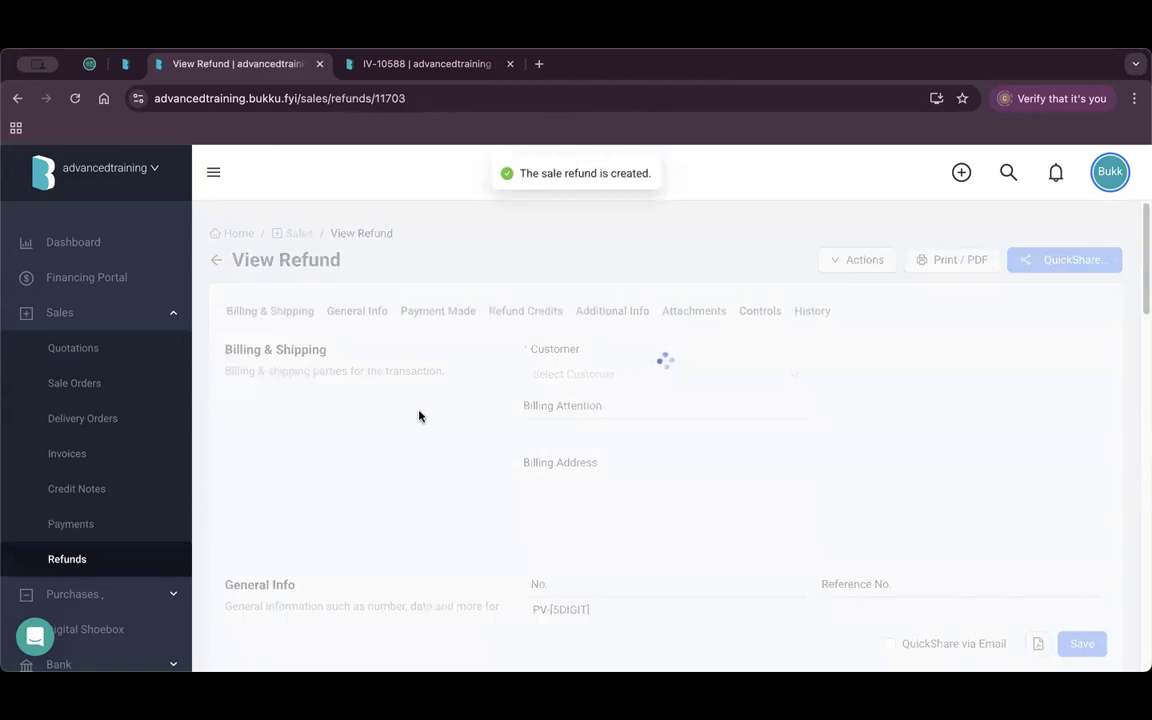
{"action": "left_click", "coordinate": [70, 524]}
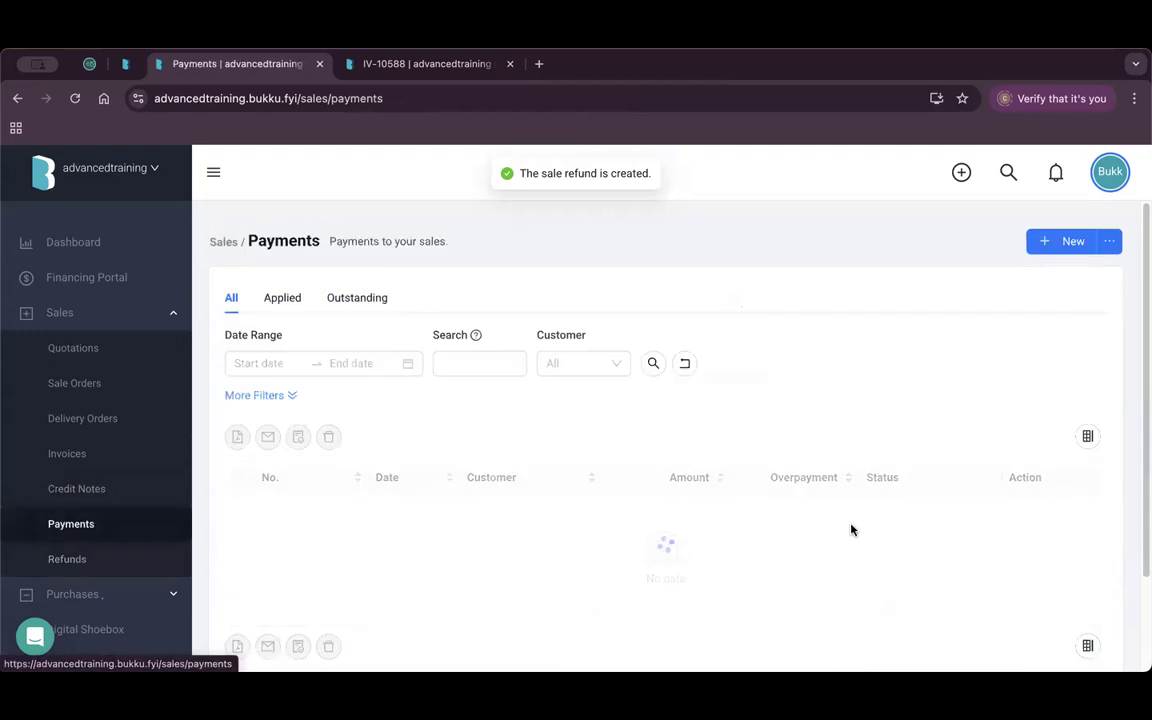
{"action": "left_click", "coordinate": [515, 351]}
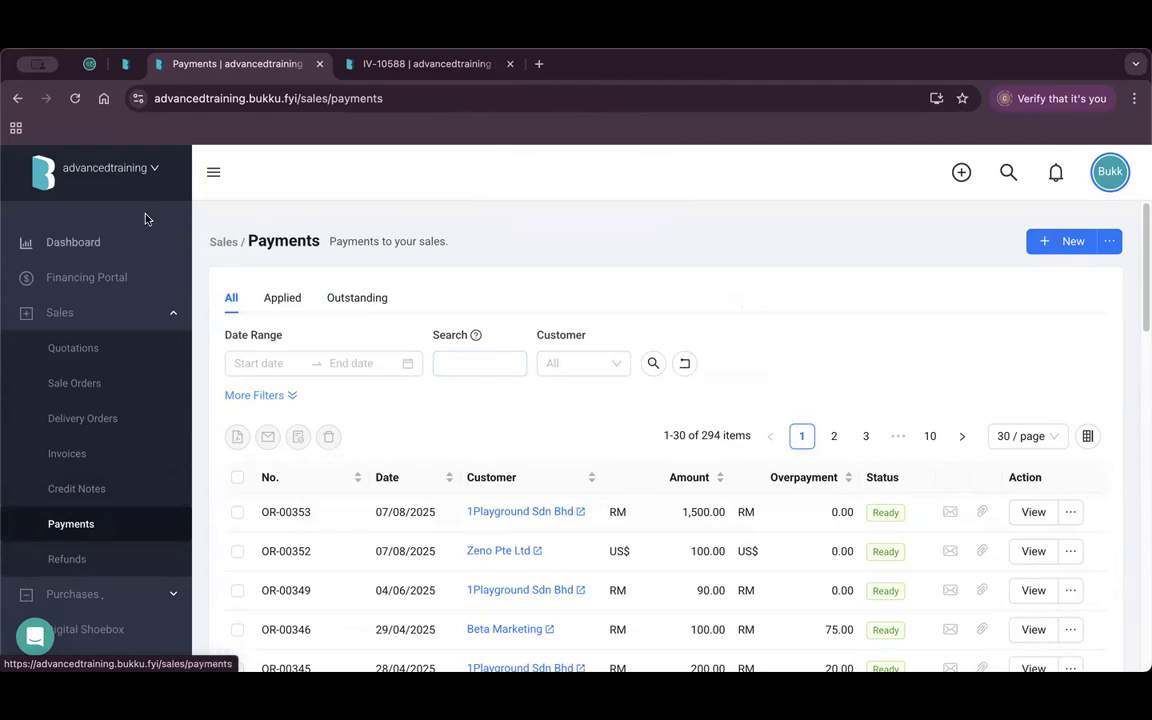
Navigate from the dashboard through Sales to the Contacts list.
{"action": "left_click", "coordinate": [64, 242]}
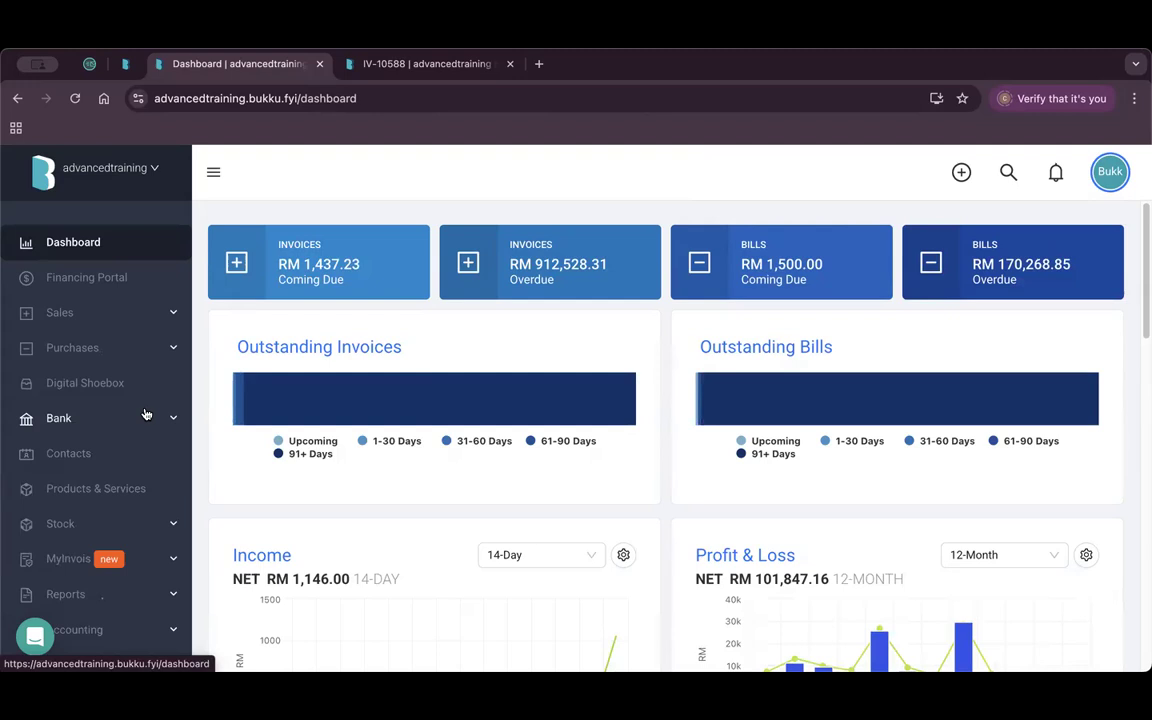
{"action": "left_click", "coordinate": [93, 314]}
{"action": "scroll", "coordinate": [118, 402], "scroll_direction": "down", "scroll_amount": 3}
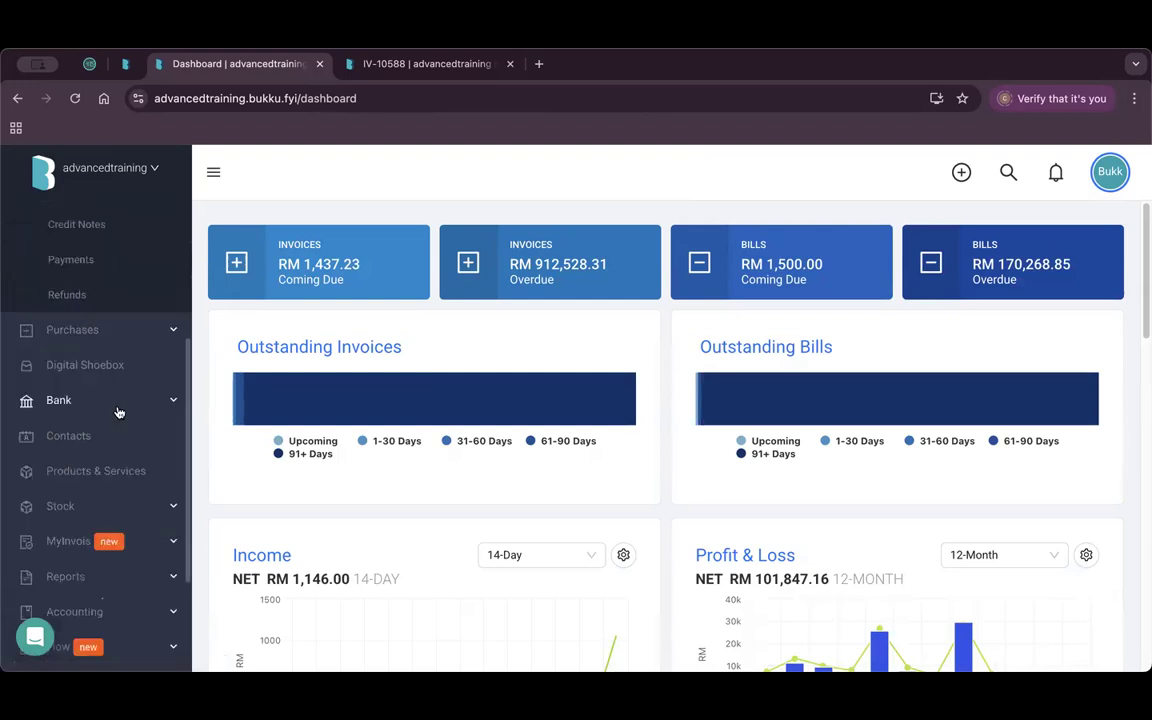
{"action": "left_click", "coordinate": [108, 438]}
{"action": "scroll", "coordinate": [377, 485], "scroll_direction": "down", "scroll_amount": 1}
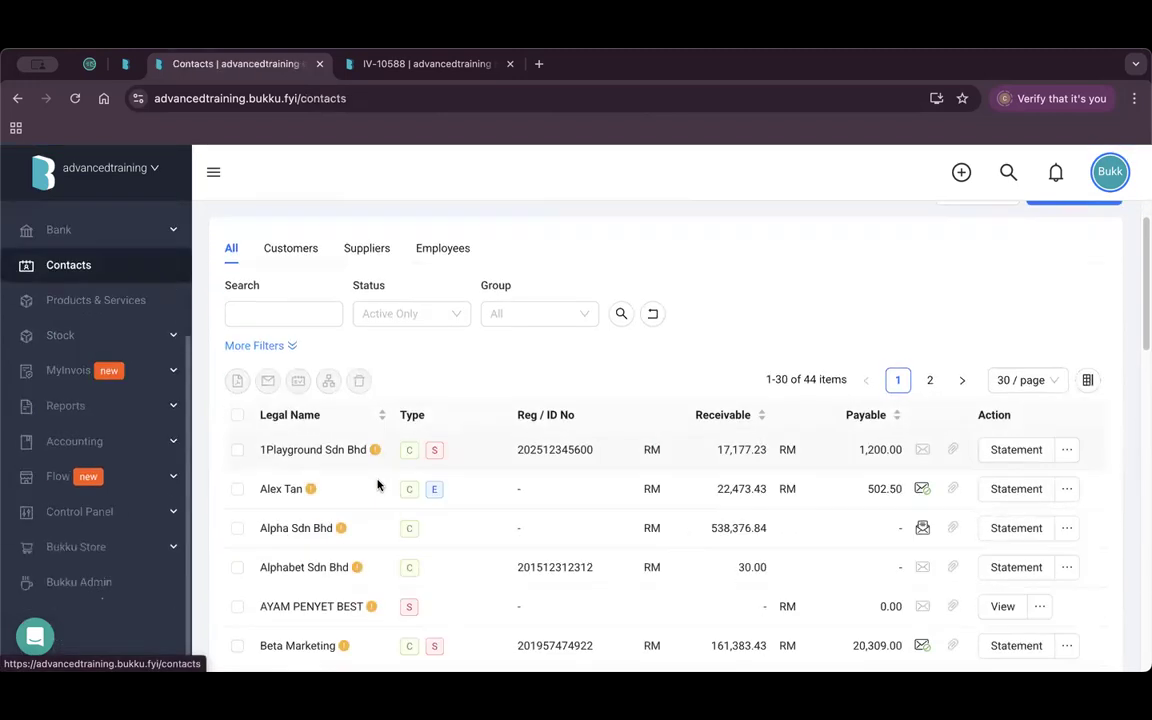
View Alphabet Sdn Bhd's contact record down to Other Information, then close the IV-10588 tab.
{"action": "left_click_drag", "start_coordinate": [346, 566], "coordinate": [282, 566]}
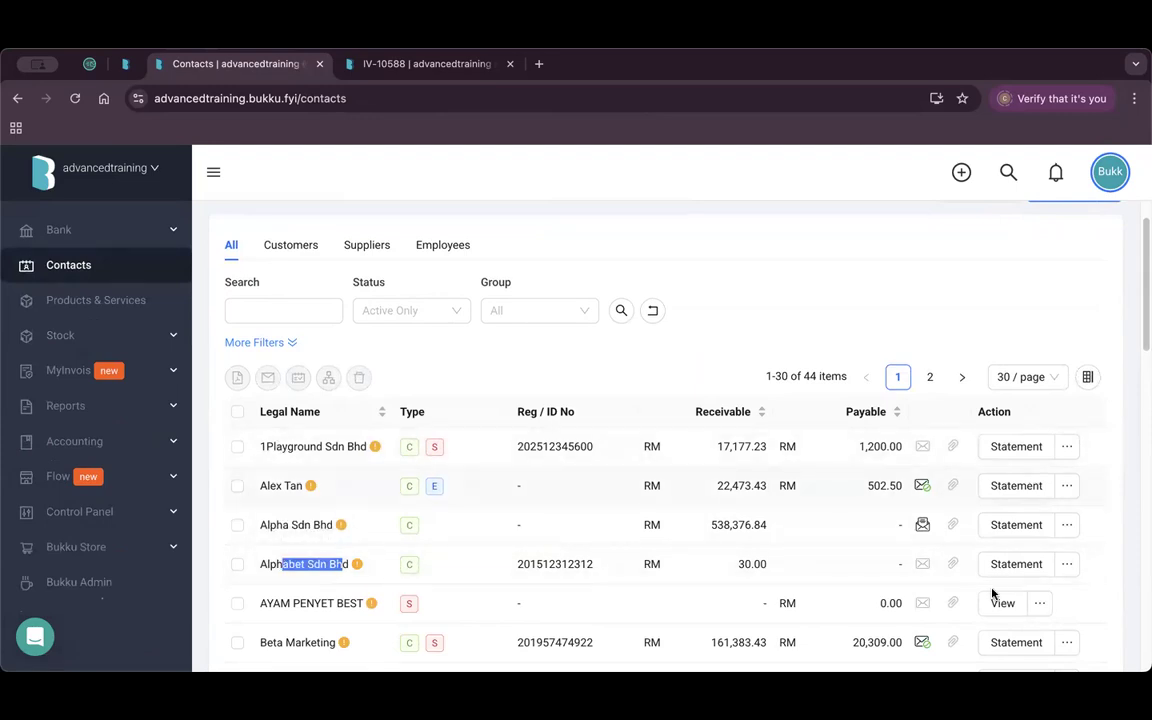
{"action": "left_click", "coordinate": [1066, 566]}
{"action": "left_click", "coordinate": [987, 433]}
{"action": "scroll", "coordinate": [640, 442], "scroll_direction": "down", "scroll_amount": 10}
{"action": "scroll", "coordinate": [640, 442], "scroll_direction": "down", "scroll_amount": 3}
{"action": "scroll", "coordinate": [643, 442], "scroll_direction": "up", "scroll_amount": 4}
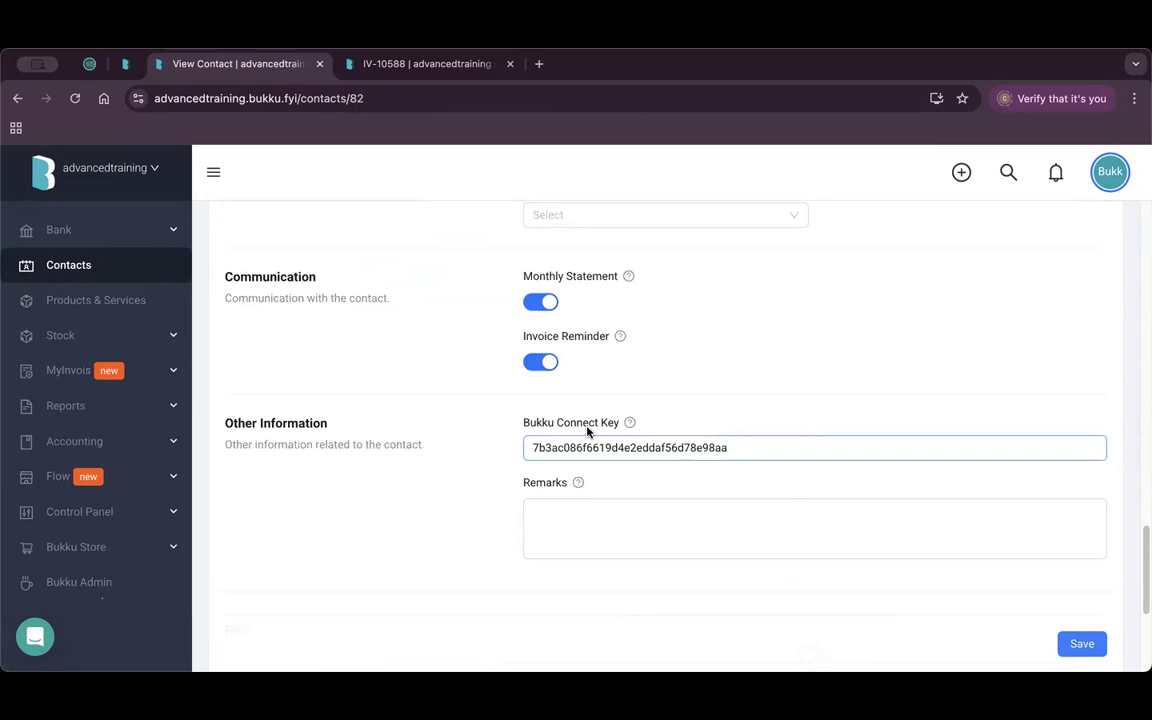
{"action": "left_click", "coordinate": [509, 64]}
Load the training company's Products & Services page from training.bukku.fyi in a new tab.
{"action": "key", "text": "super+t"}
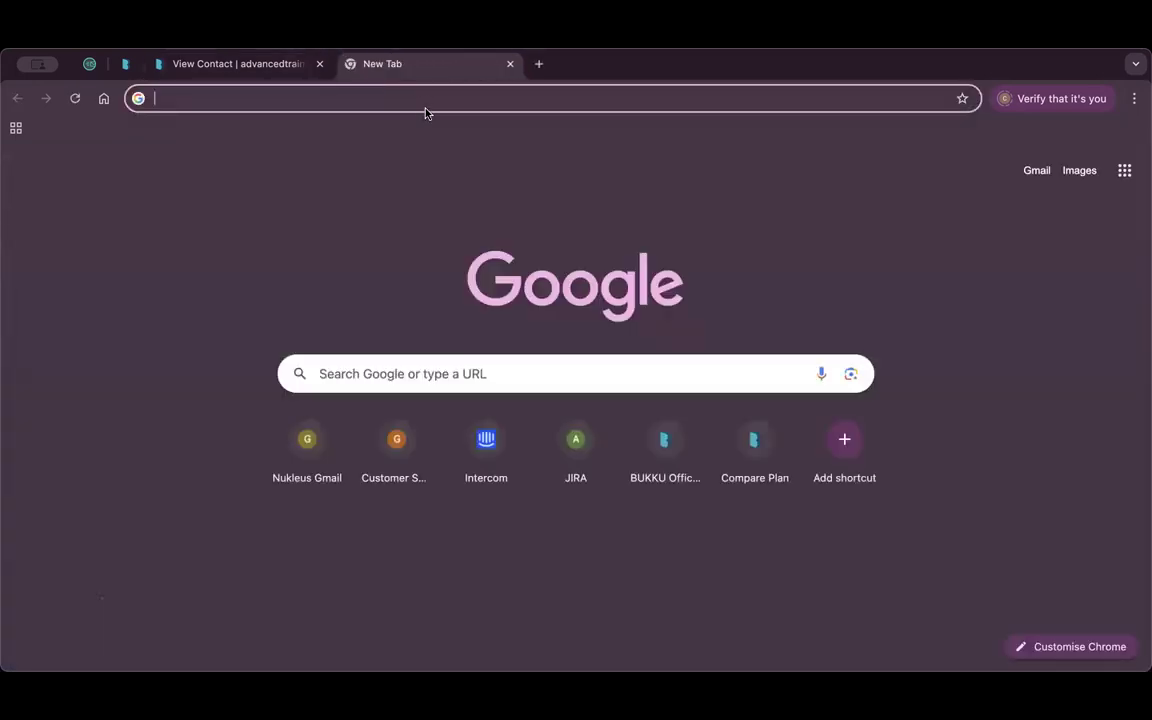
{"action": "left_click", "coordinate": [427, 102]}
{"action": "type", "text": "tr"}
{"action": "key", "text": "Return"}
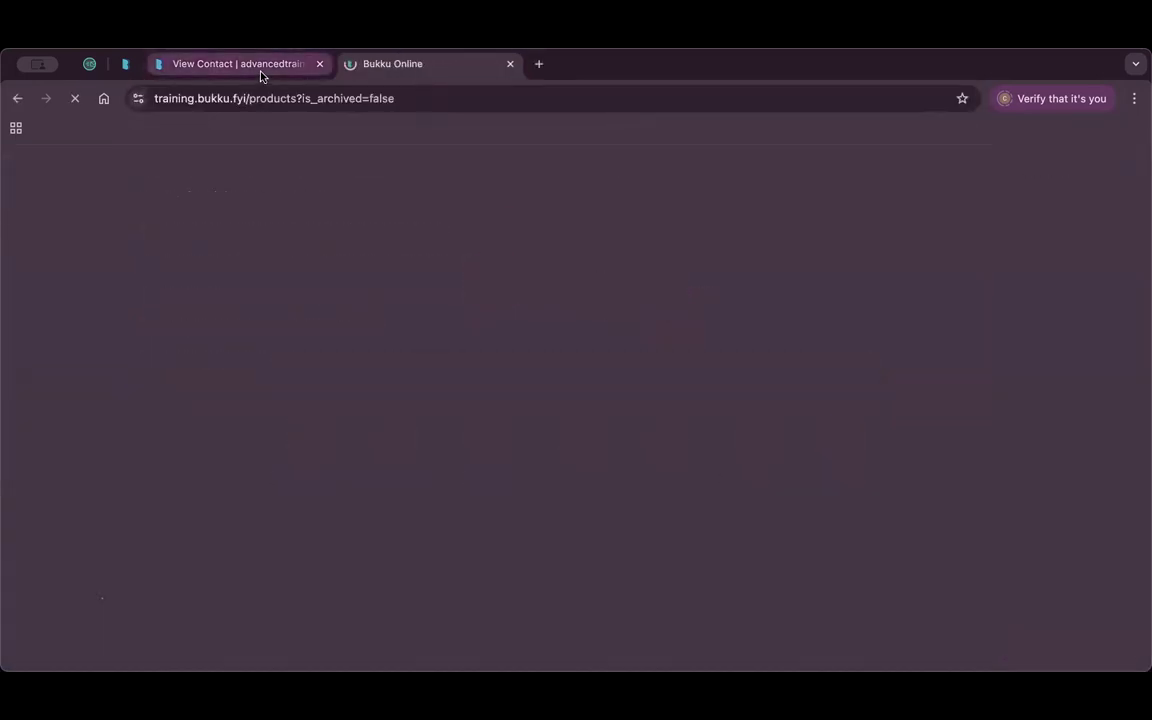
{"action": "left_click", "coordinate": [236, 62]}
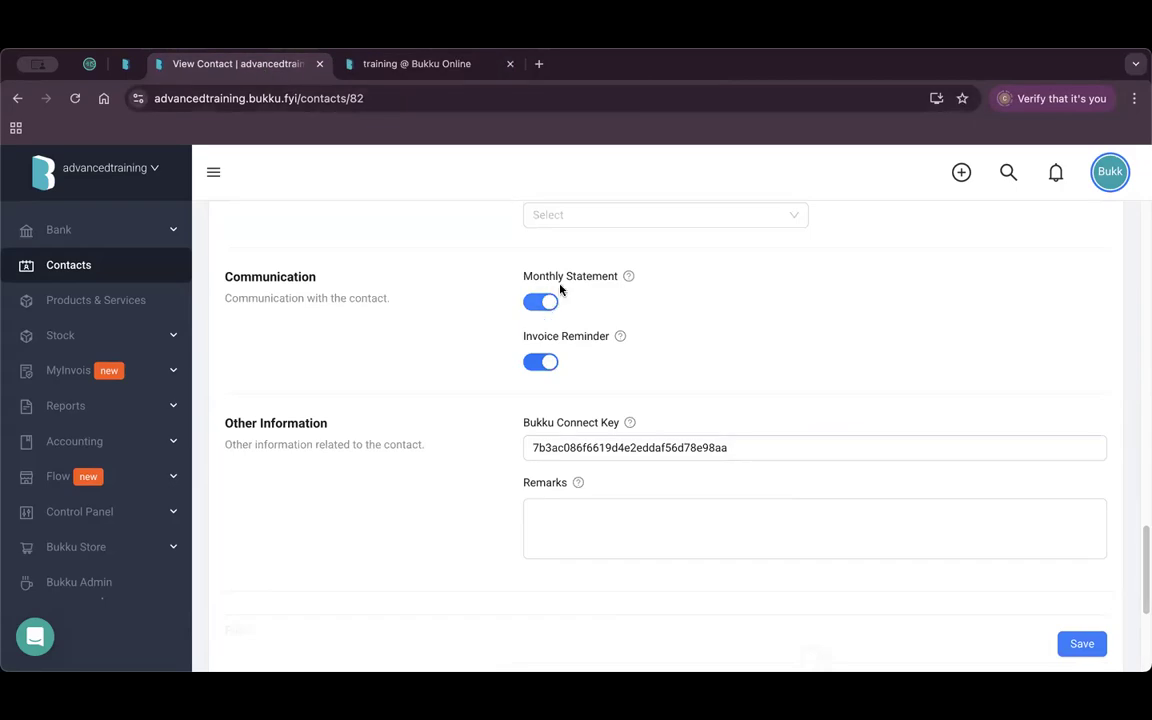
{"action": "left_click", "coordinate": [480, 67]}
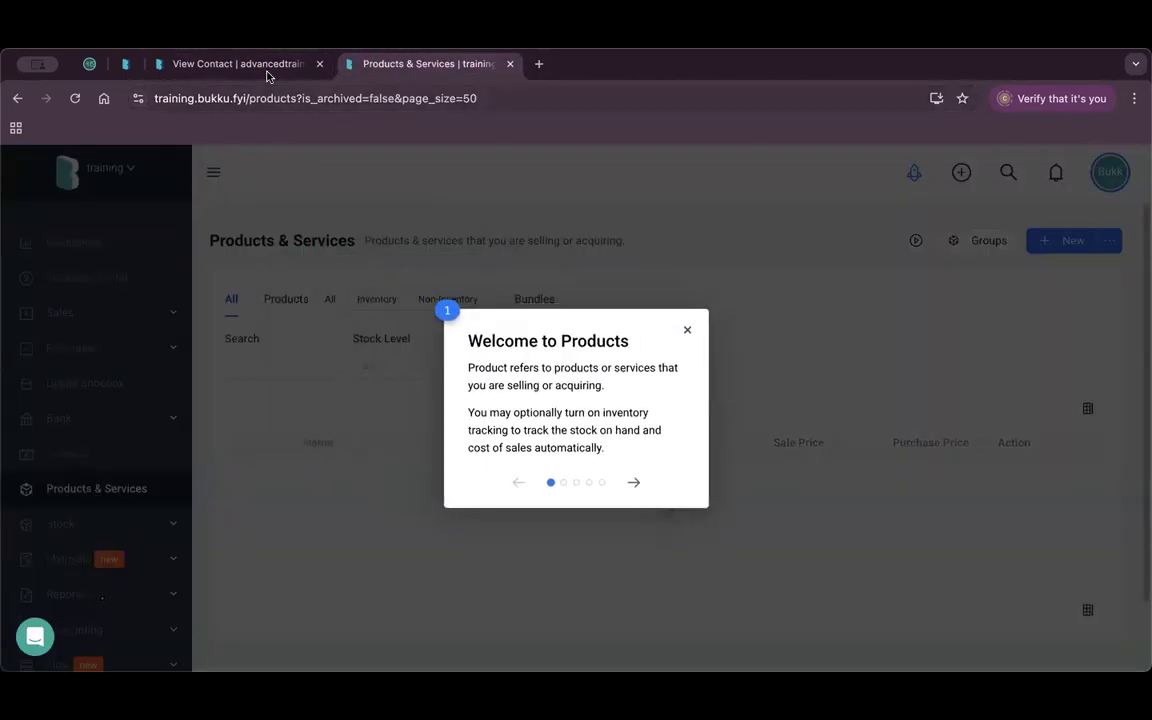
{"action": "left_click", "coordinate": [258, 65]}
{"action": "left_click", "coordinate": [425, 64]}
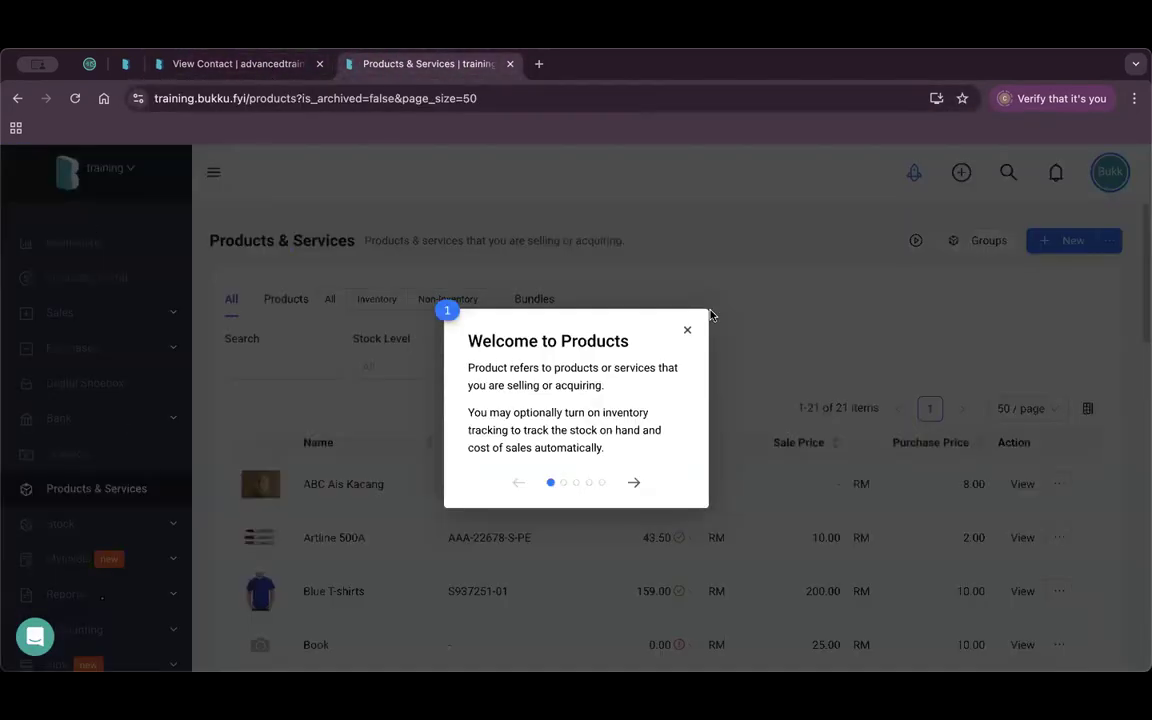
Dismiss the Welcome to Products tour and open Control Panel > Company Profile.
{"action": "left_click", "coordinate": [688, 335]}
{"action": "scroll", "coordinate": [129, 501], "scroll_direction": "down", "scroll_amount": 3}
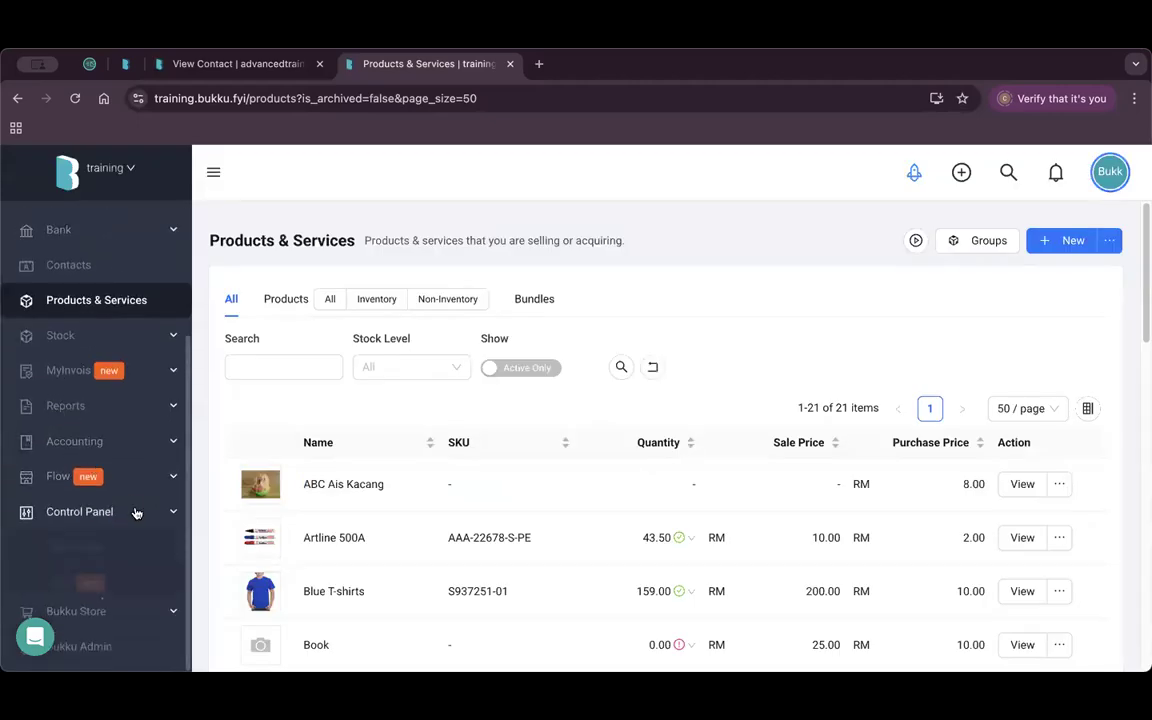
{"action": "left_click", "coordinate": [134, 509]}
{"action": "scroll", "coordinate": [136, 495], "scroll_direction": "down", "scroll_amount": 3}
{"action": "left_click", "coordinate": [134, 393]}
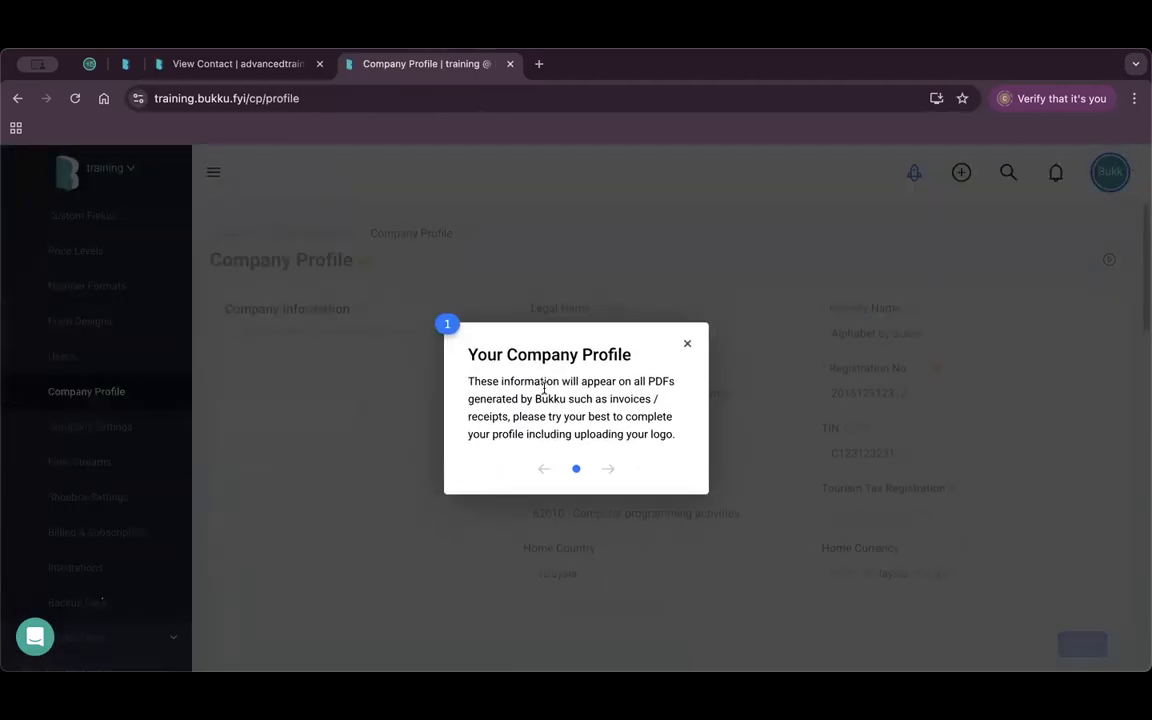
Dismiss the profile tour and select the company's Bukku Connect Key under Other Controls.
{"action": "left_click", "coordinate": [687, 348]}
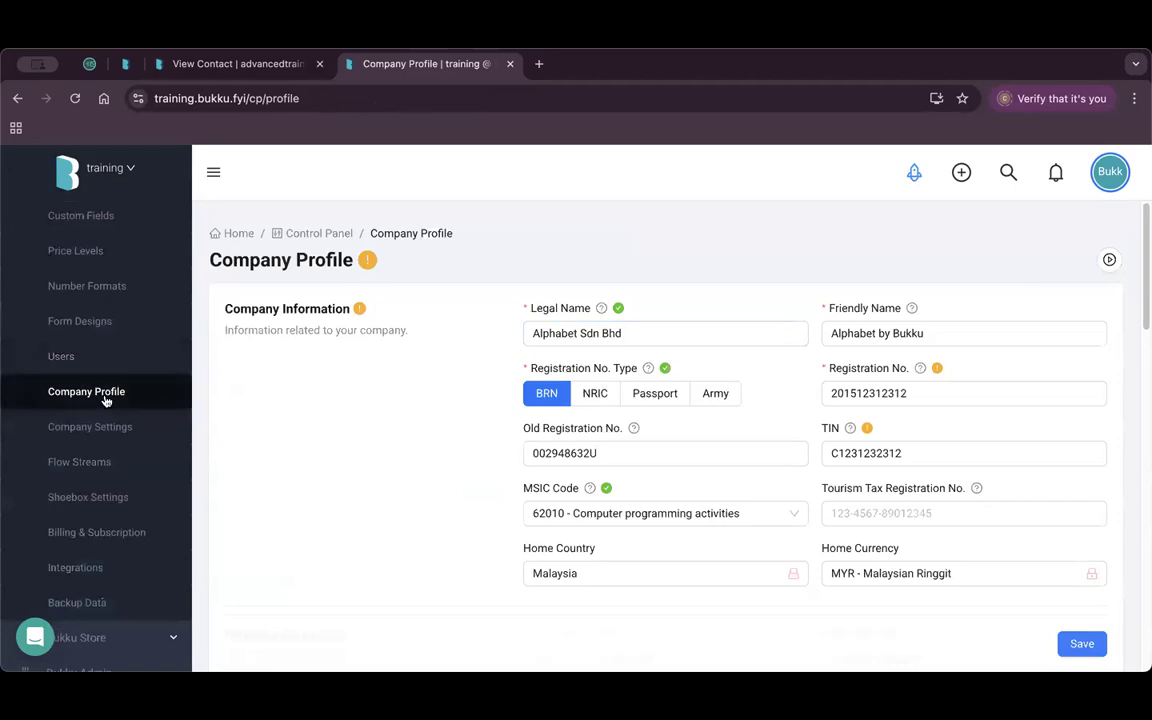
{"action": "scroll", "coordinate": [590, 459], "scroll_direction": "down", "scroll_amount": 10}
{"action": "scroll", "coordinate": [590, 459], "scroll_direction": "down", "scroll_amount": 3}
{"action": "left_click", "coordinate": [731, 409]}
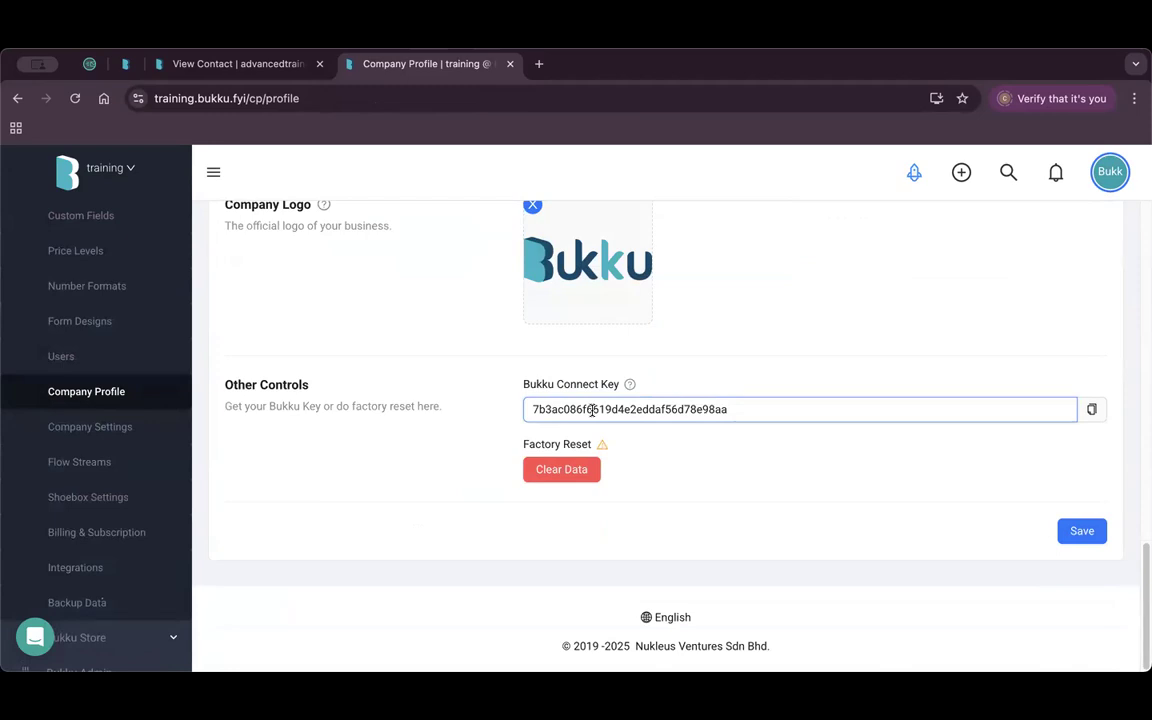
Copy the company's Bukku Connect Key and focus the Alphabet contact's Connect Key field.
{"action": "left_click", "coordinate": [1091, 409]}
{"action": "left_click", "coordinate": [237, 63]}
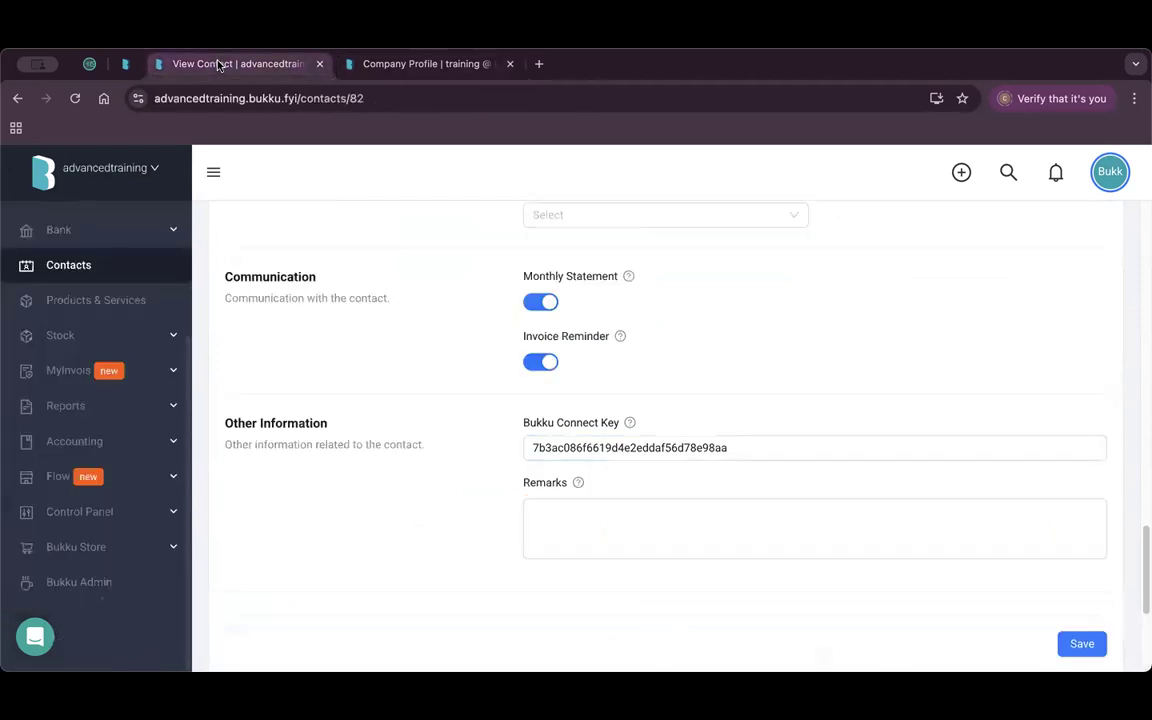
{"action": "left_click", "coordinate": [727, 450]}
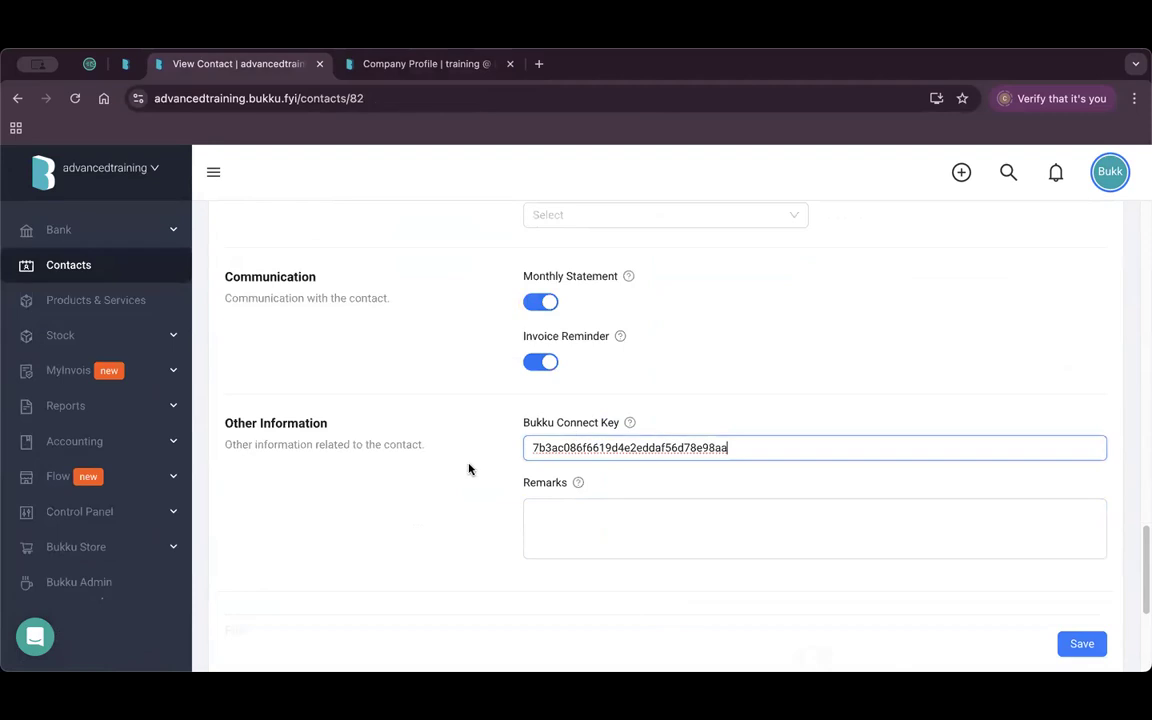
{"action": "left_click", "coordinate": [127, 514]}
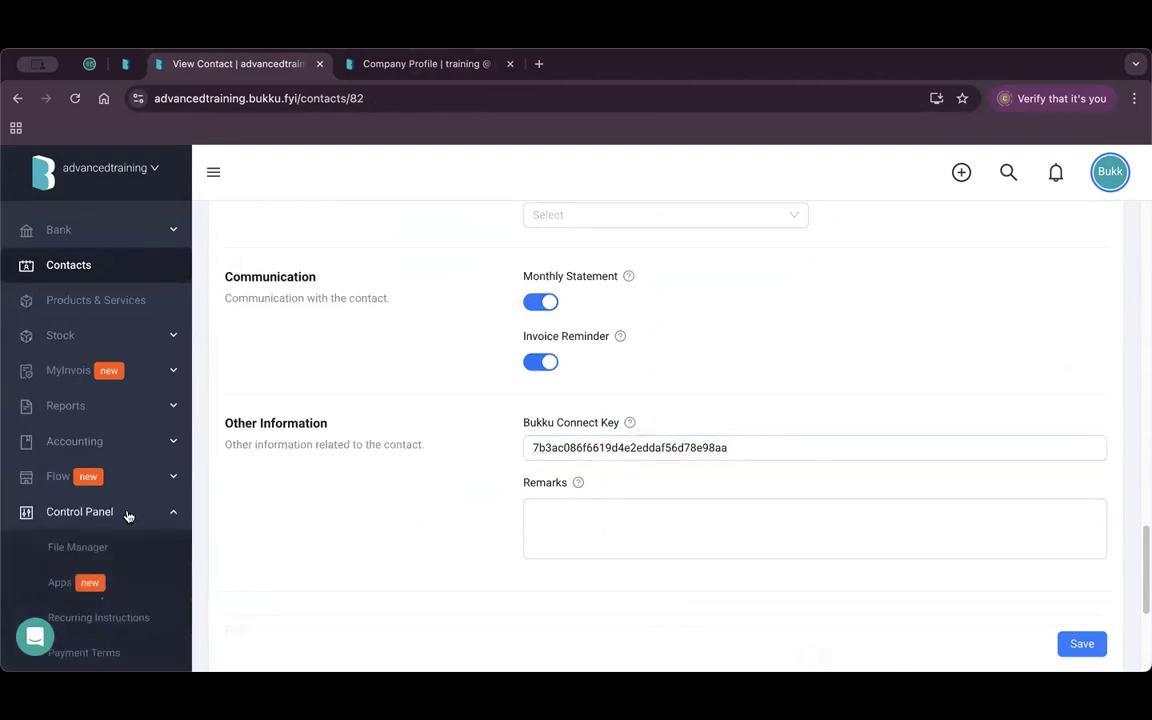
{"action": "scroll", "coordinate": [127, 514], "scroll_direction": "down", "scroll_amount": 3}
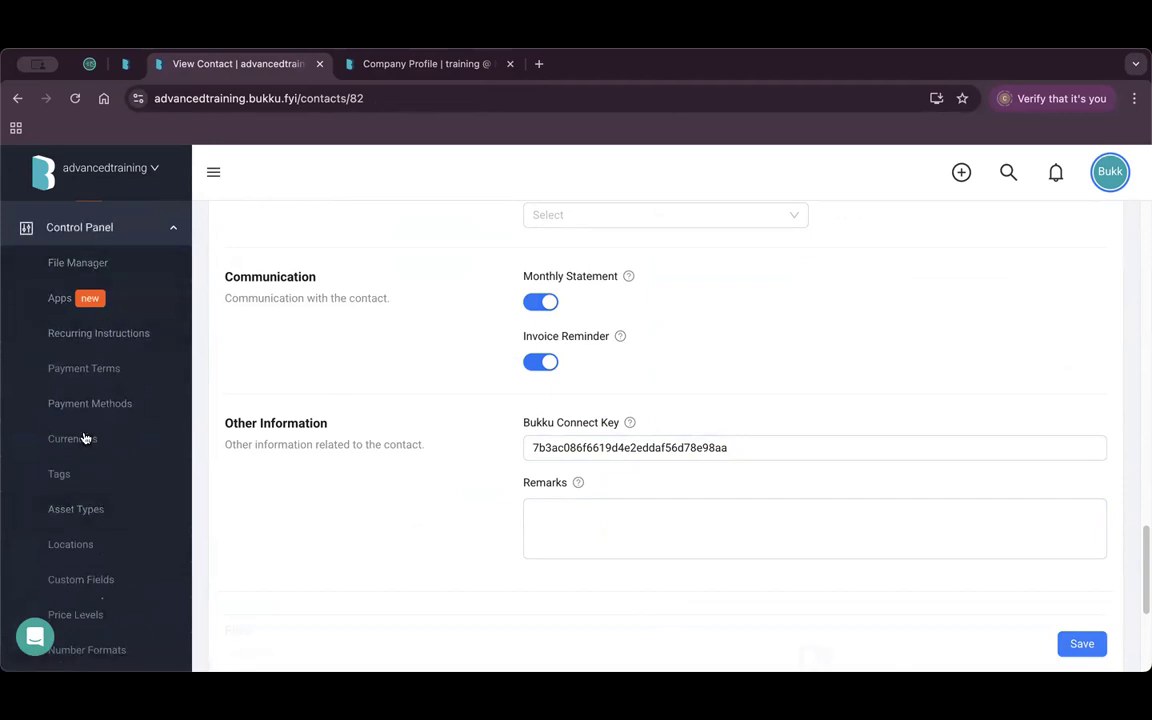
{"action": "scroll", "coordinate": [85, 438], "scroll_direction": "down", "scroll_amount": 5}
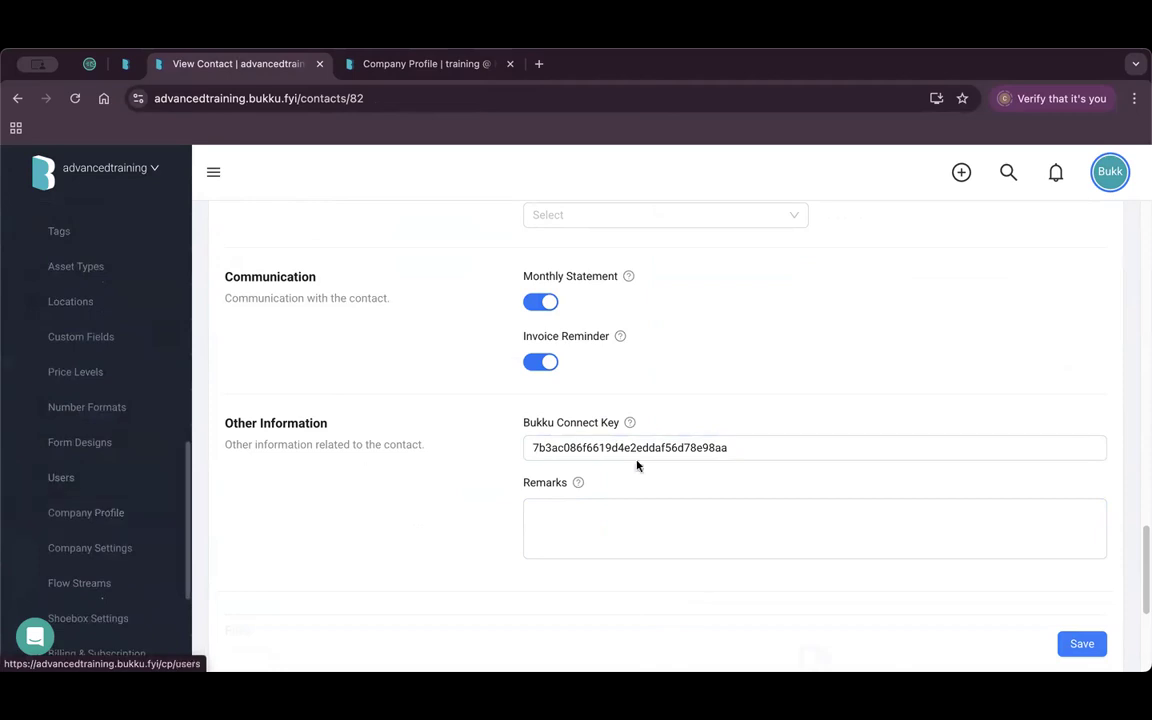
{"action": "left_click", "coordinate": [764, 447]}
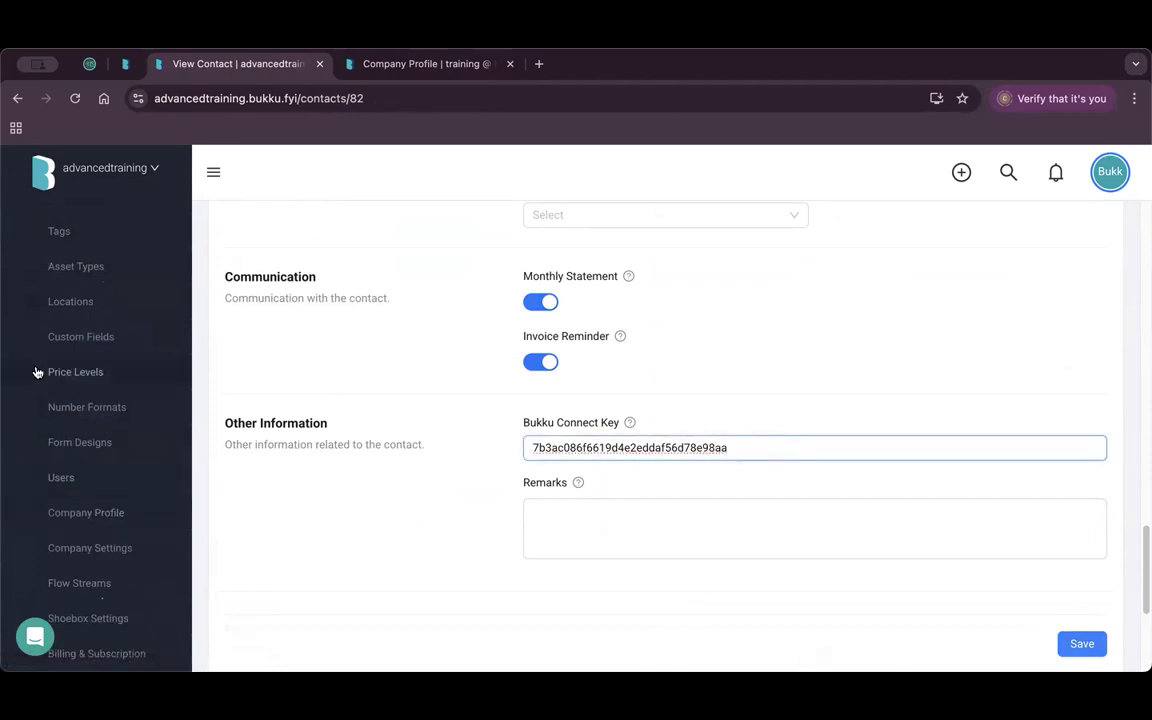
Open the Sales > Invoices list showing 710 invoices.
{"action": "scroll", "coordinate": [37, 373], "scroll_direction": "up", "scroll_amount": 10}
{"action": "left_click", "coordinate": [139, 310]}
{"action": "left_click", "coordinate": [67, 454]}
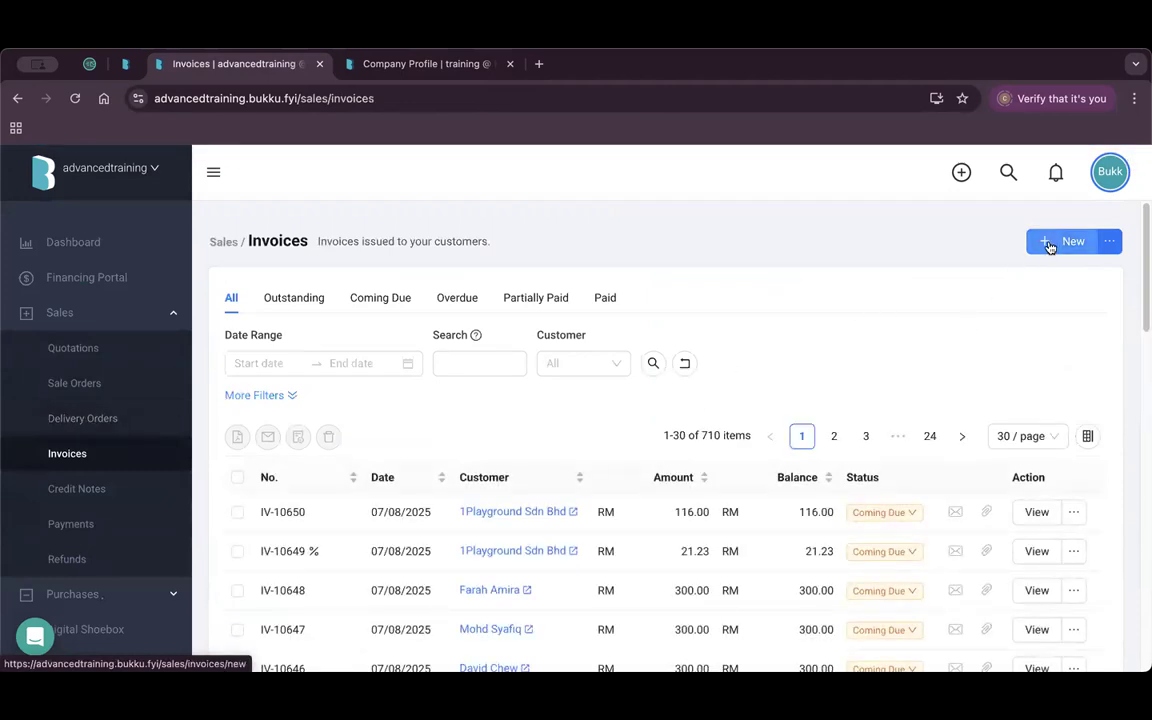
Start a fresh sales invoice, discarding the autosave, for customer Alphabet Sdn Bhd.
{"action": "left_click", "coordinate": [1051, 250]}
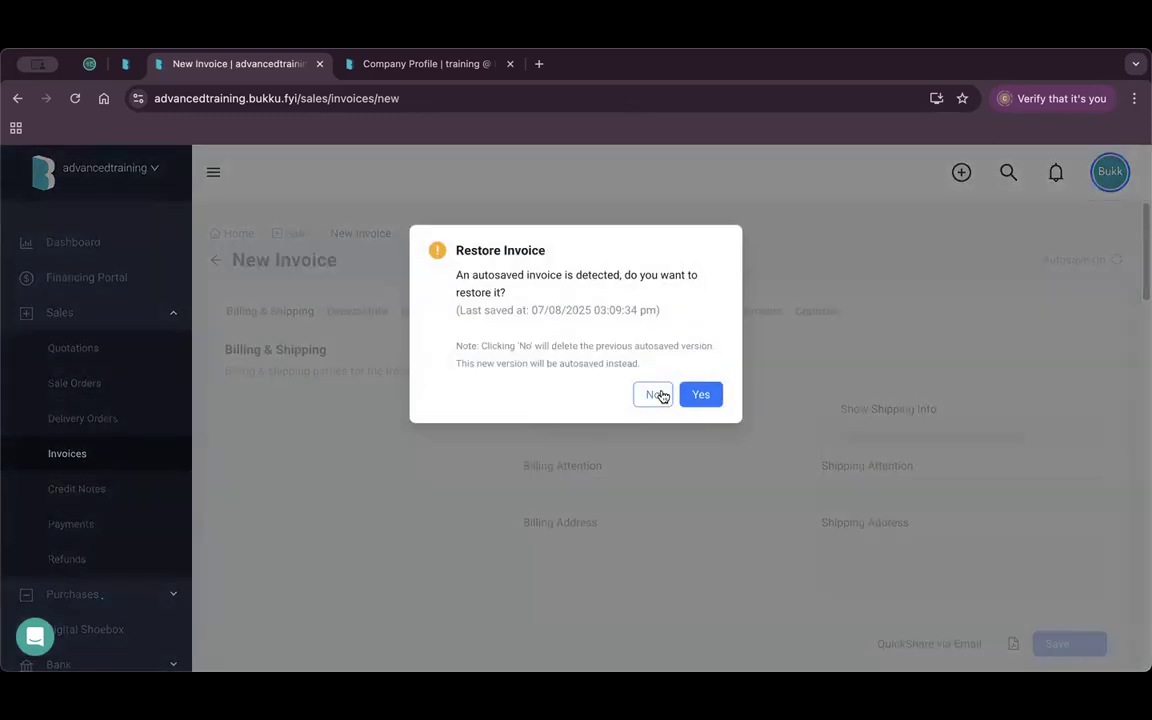
{"action": "left_click", "coordinate": [646, 389]}
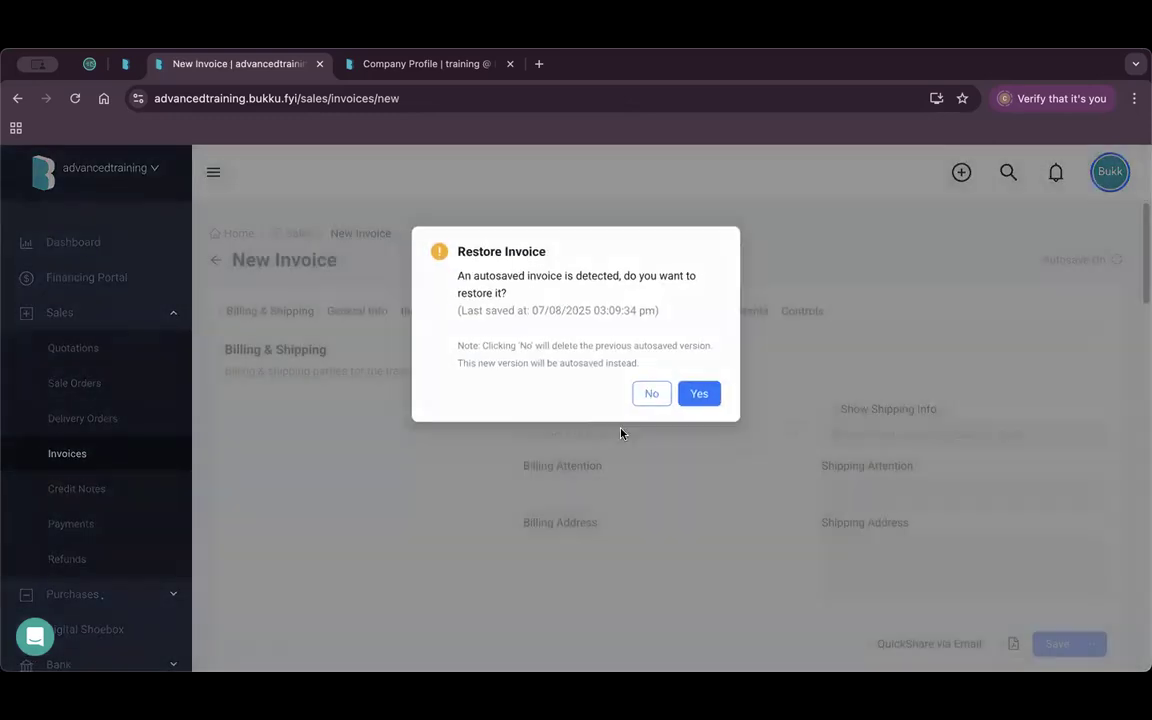
{"action": "left_click", "coordinate": [588, 640]}
{"action": "scroll", "coordinate": [395, 491], "scroll_direction": "down", "scroll_amount": 3}
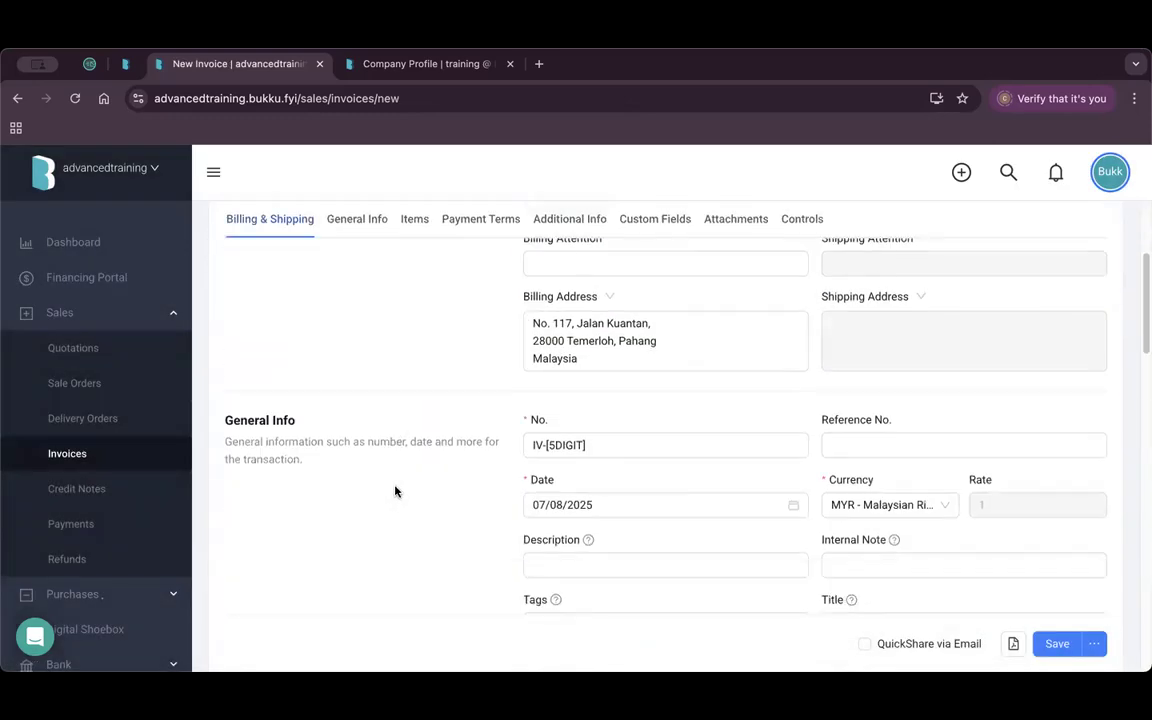
{"action": "scroll", "coordinate": [421, 474], "scroll_direction": "down", "scroll_amount": 5}
Add a Chocolate Bars line with quantity 5.
{"action": "left_click", "coordinate": [280, 546]}
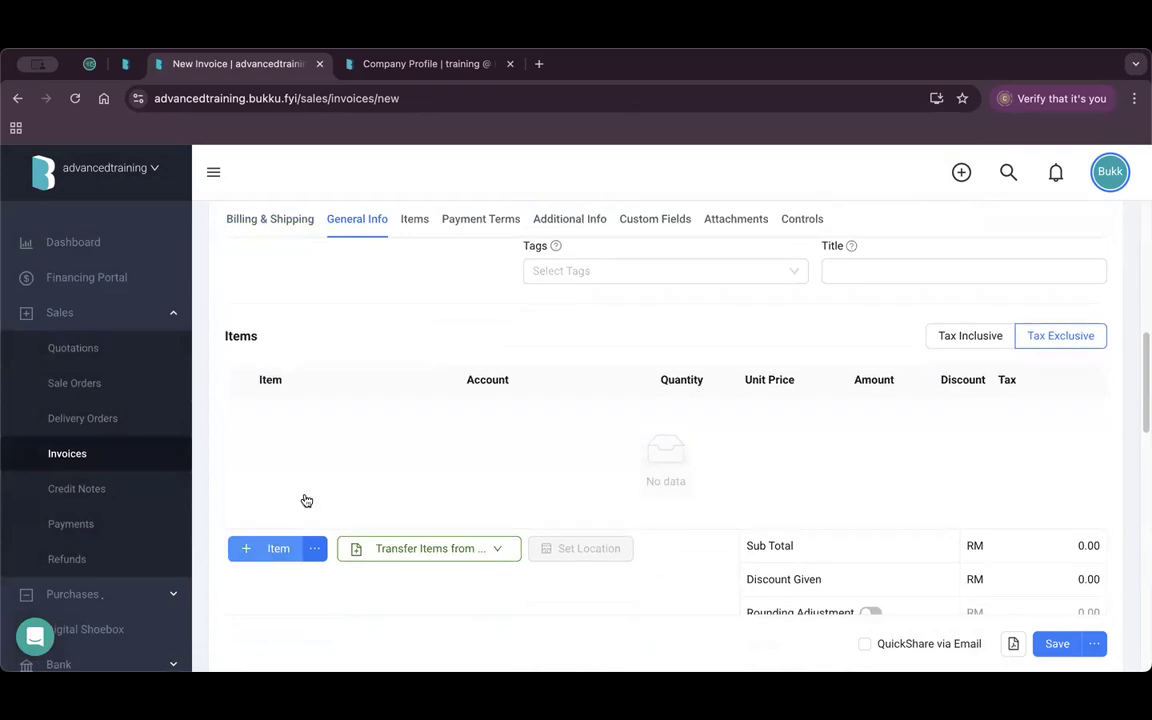
{"action": "left_click", "coordinate": [352, 411]}
{"action": "left_click", "coordinate": [360, 643]}
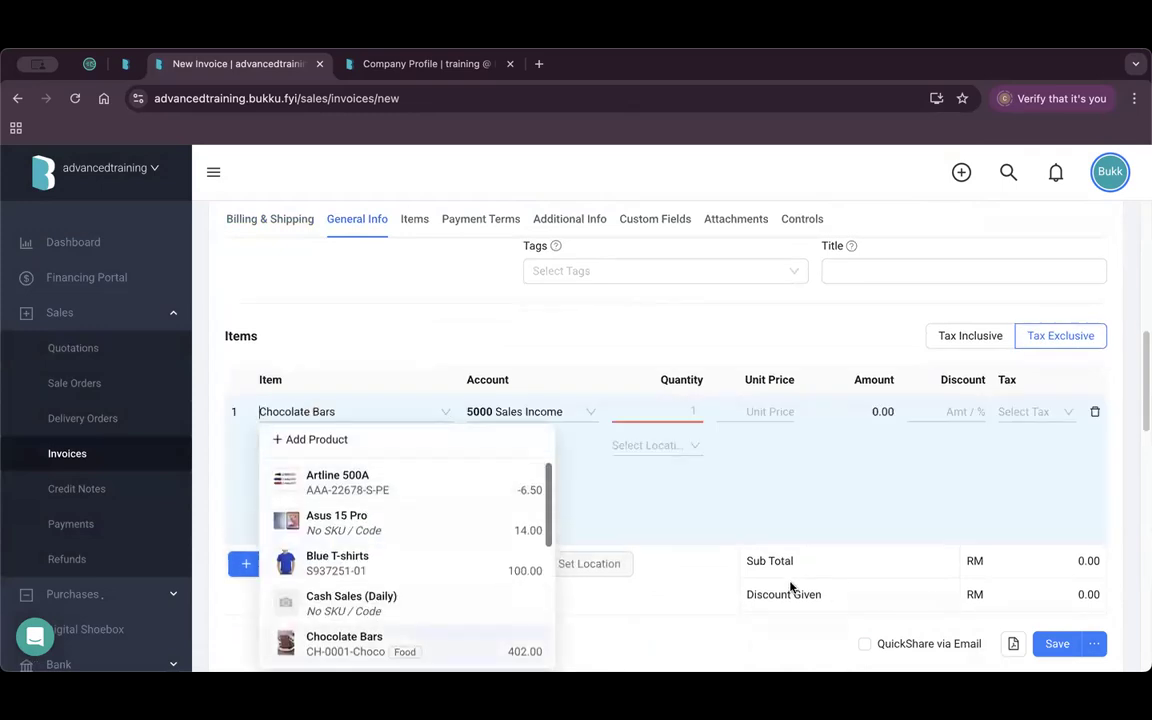
{"action": "left_click", "coordinate": [656, 410]}
{"action": "type", "text": "5"}
{"action": "left_click", "coordinate": [704, 542]}
{"action": "scroll", "coordinate": [771, 468], "scroll_direction": "down", "scroll_amount": 15}
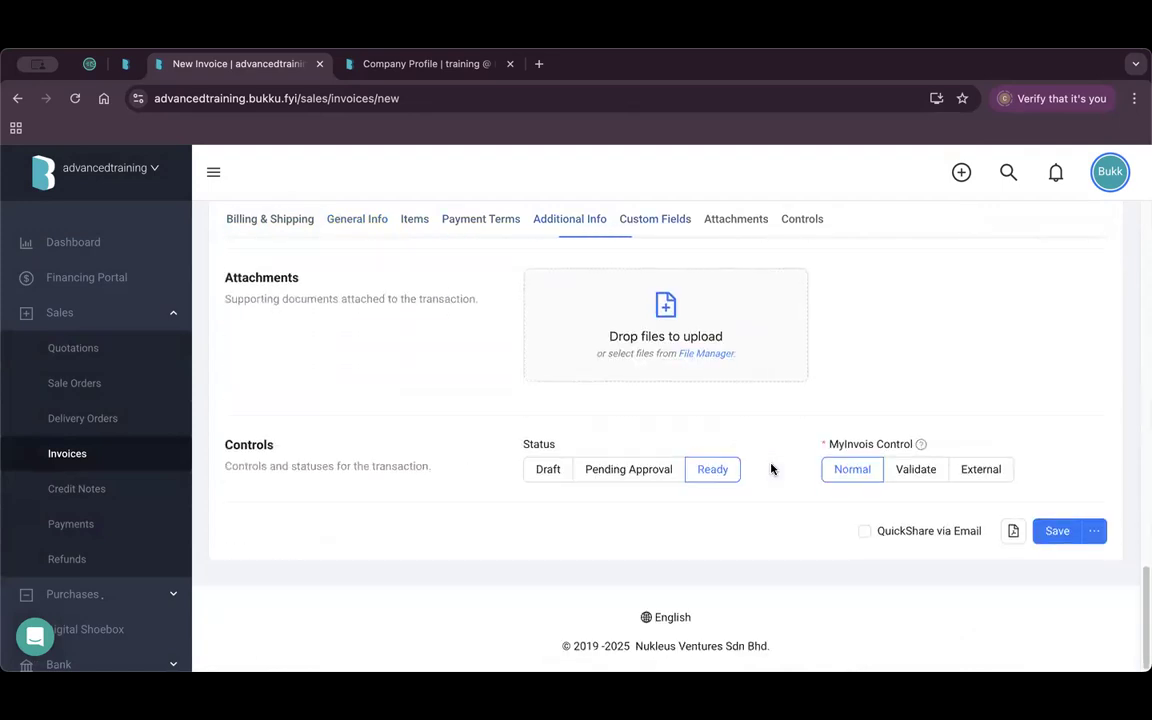
Save the invoice, forward it via Bukku Connect, and go to the training company's tab.
{"action": "left_click", "coordinate": [1057, 531]}
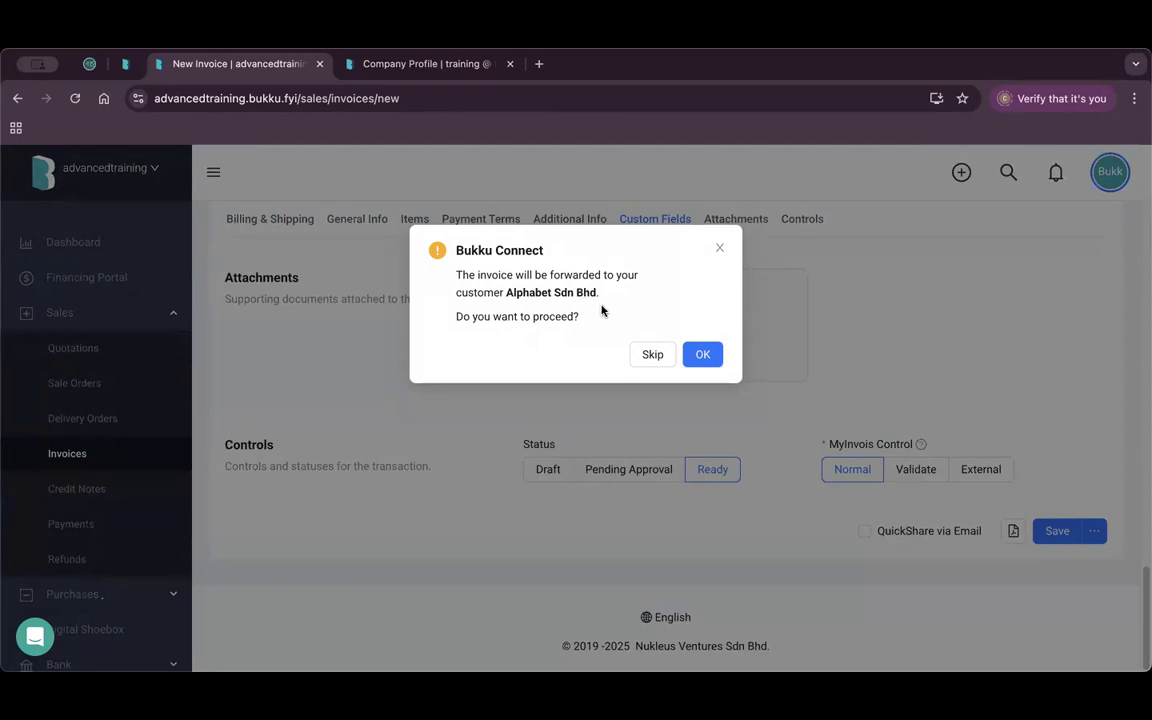
{"action": "left_click", "coordinate": [702, 354]}
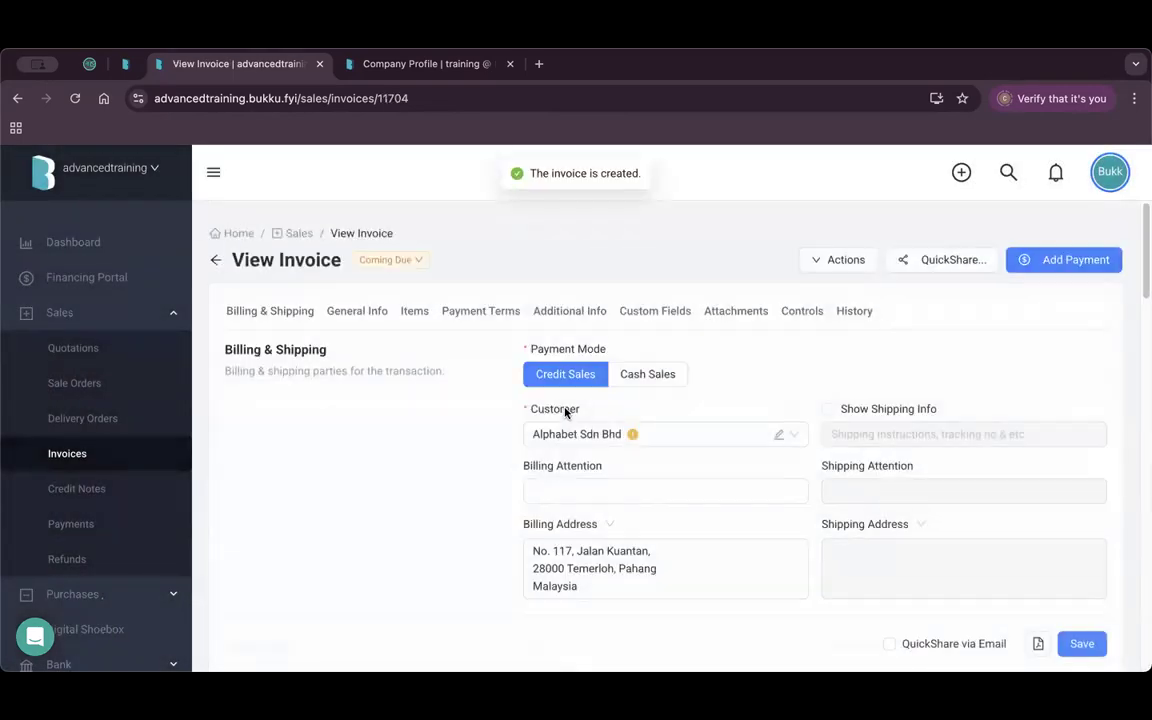
{"action": "left_click", "coordinate": [445, 66]}
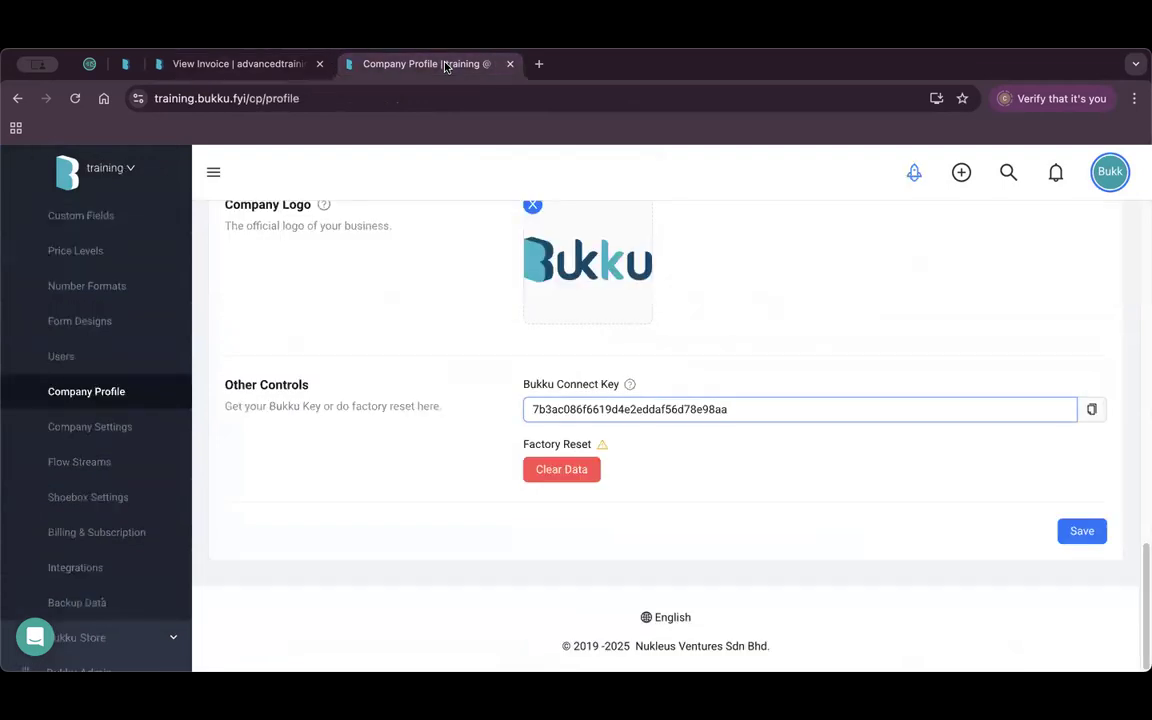
From the dashboard notifications, open the RM 50.00 bill received from Advanced Training Sdn Bhd.
{"action": "scroll", "coordinate": [465, 378], "scroll_direction": "up", "scroll_amount": 10}
{"action": "scroll", "coordinate": [105, 245], "scroll_direction": "up", "scroll_amount": 5}
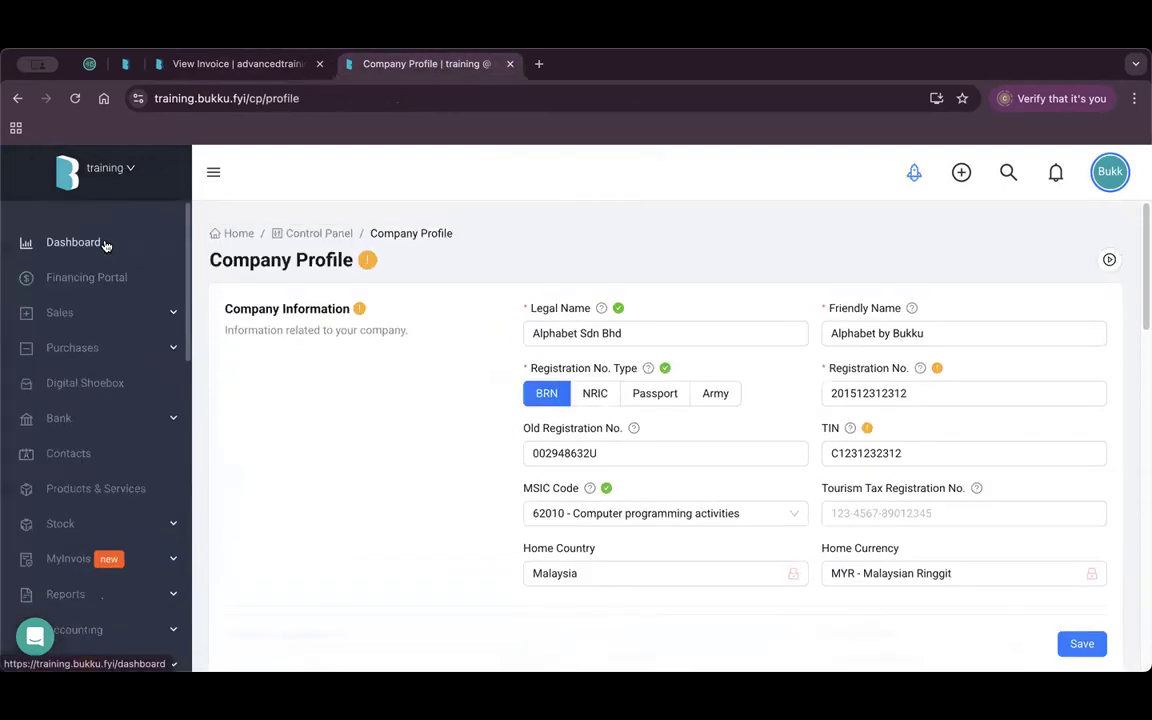
{"action": "left_click", "coordinate": [105, 245]}
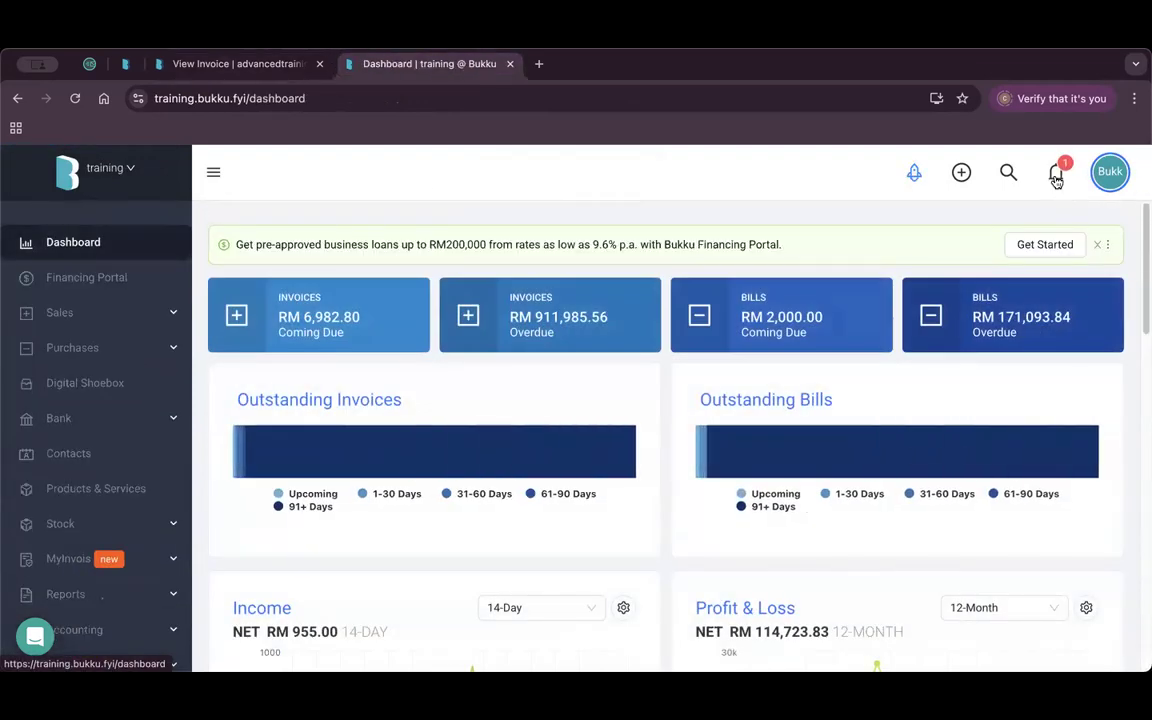
{"action": "left_click", "coordinate": [1056, 176]}
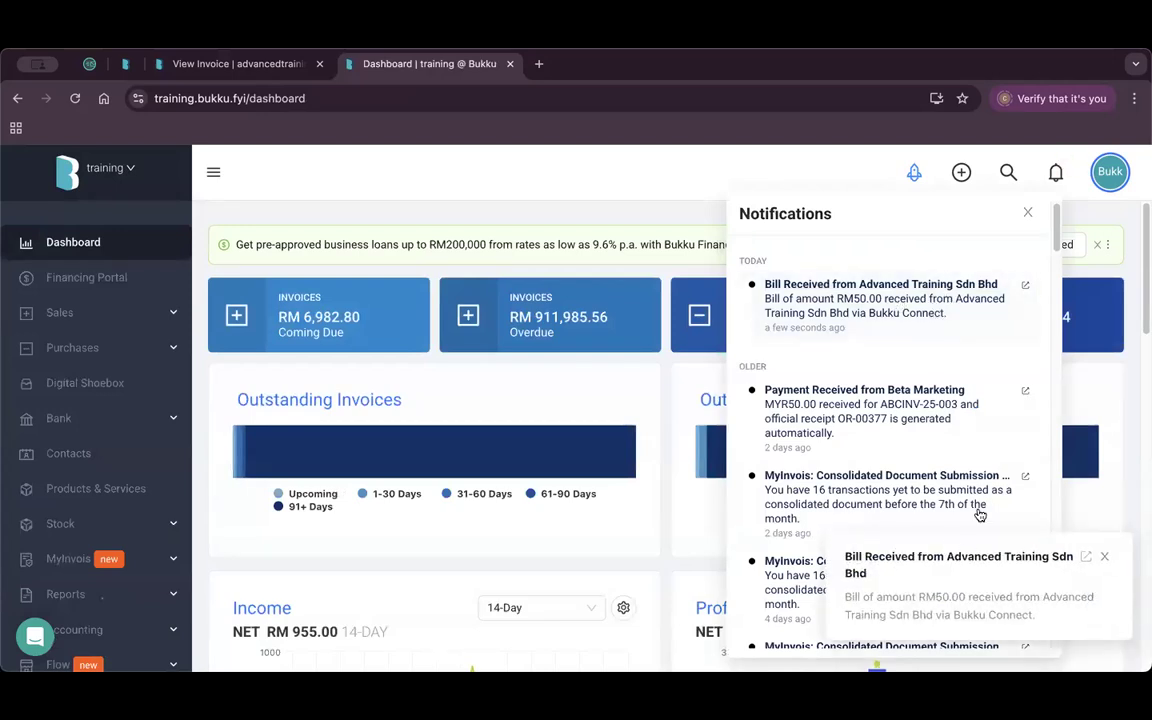
{"action": "left_click", "coordinate": [884, 302]}
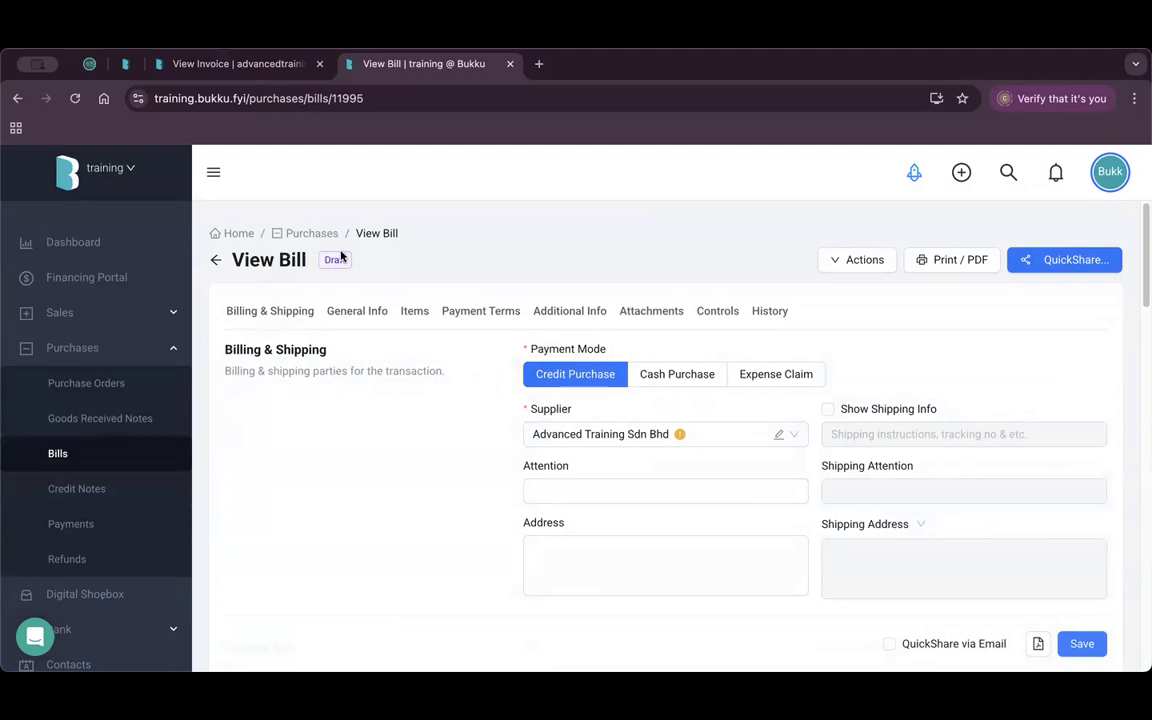
Review the bill's Chocolate Bars line and remarks without changing anything.
{"action": "scroll", "coordinate": [556, 420], "scroll_direction": "down", "scroll_amount": 5}
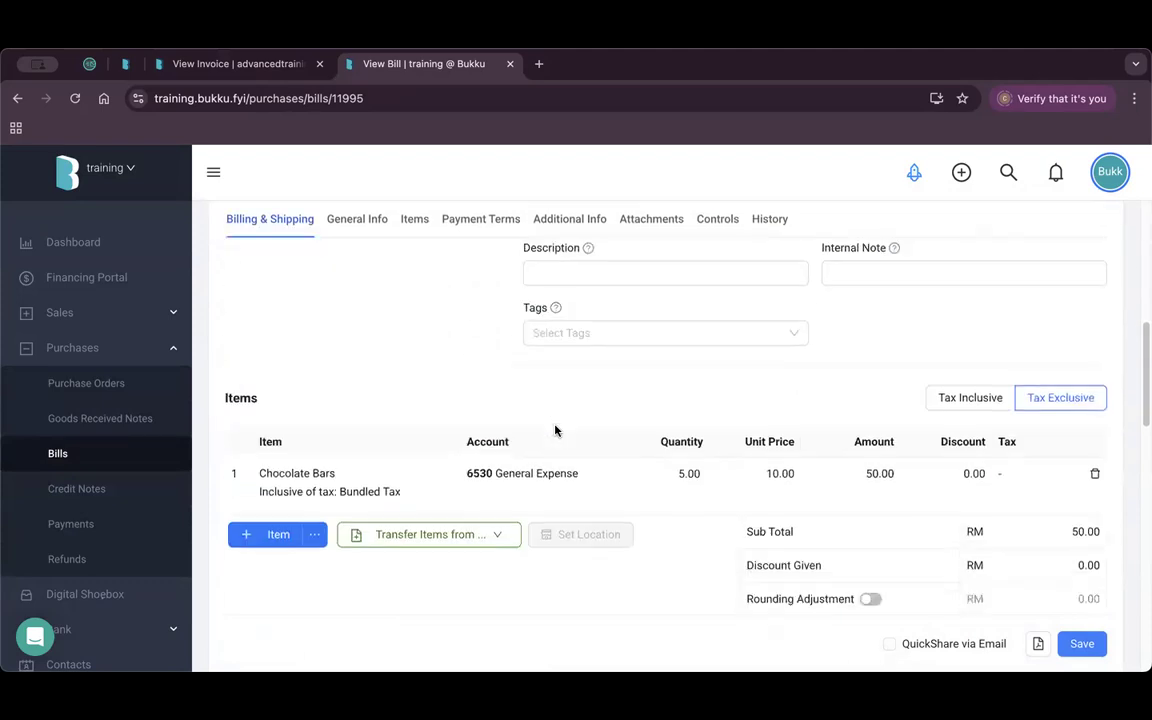
{"action": "left_click", "coordinate": [355, 478]}
{"action": "left_click", "coordinate": [344, 474]}
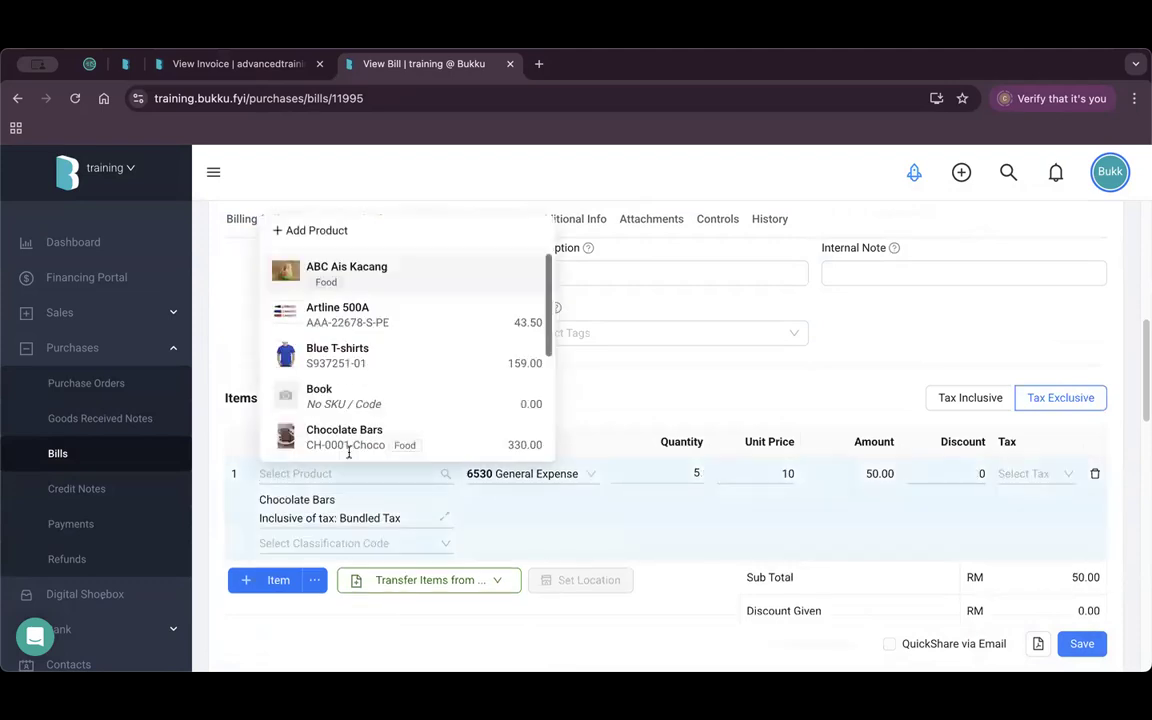
{"action": "left_click", "coordinate": [632, 375]}
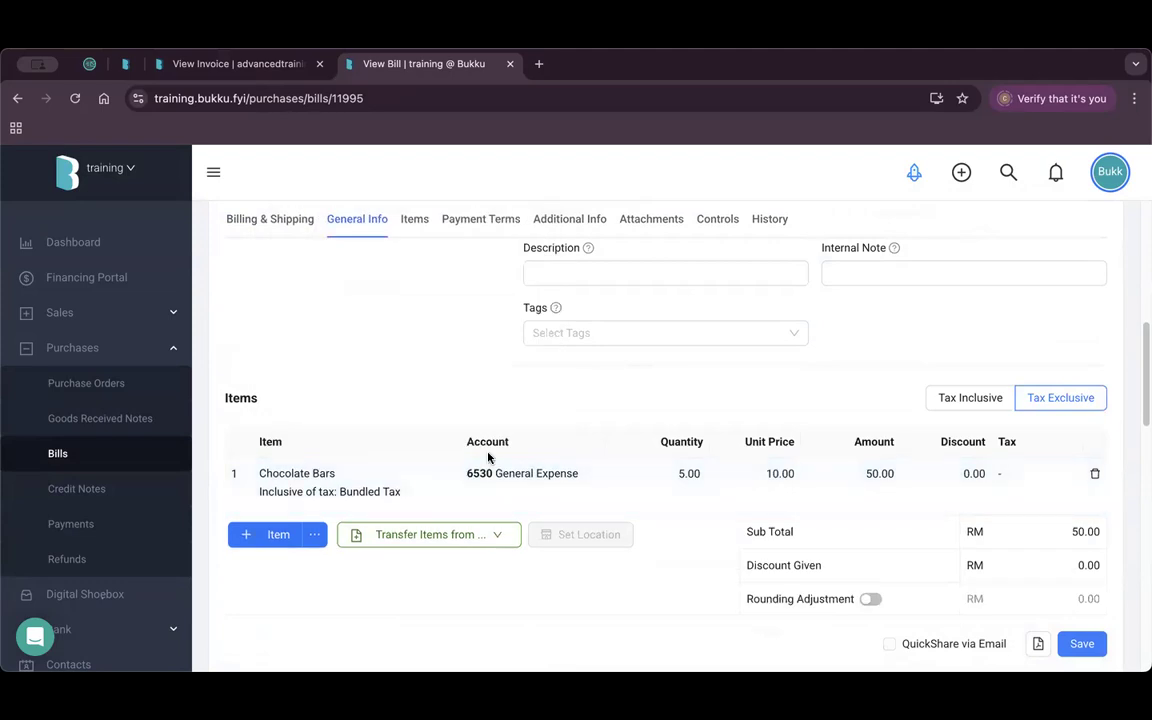
{"action": "left_click", "coordinate": [543, 476]}
{"action": "left_click", "coordinate": [645, 400]}
{"action": "scroll", "coordinate": [764, 450], "scroll_direction": "down", "scroll_amount": 10}
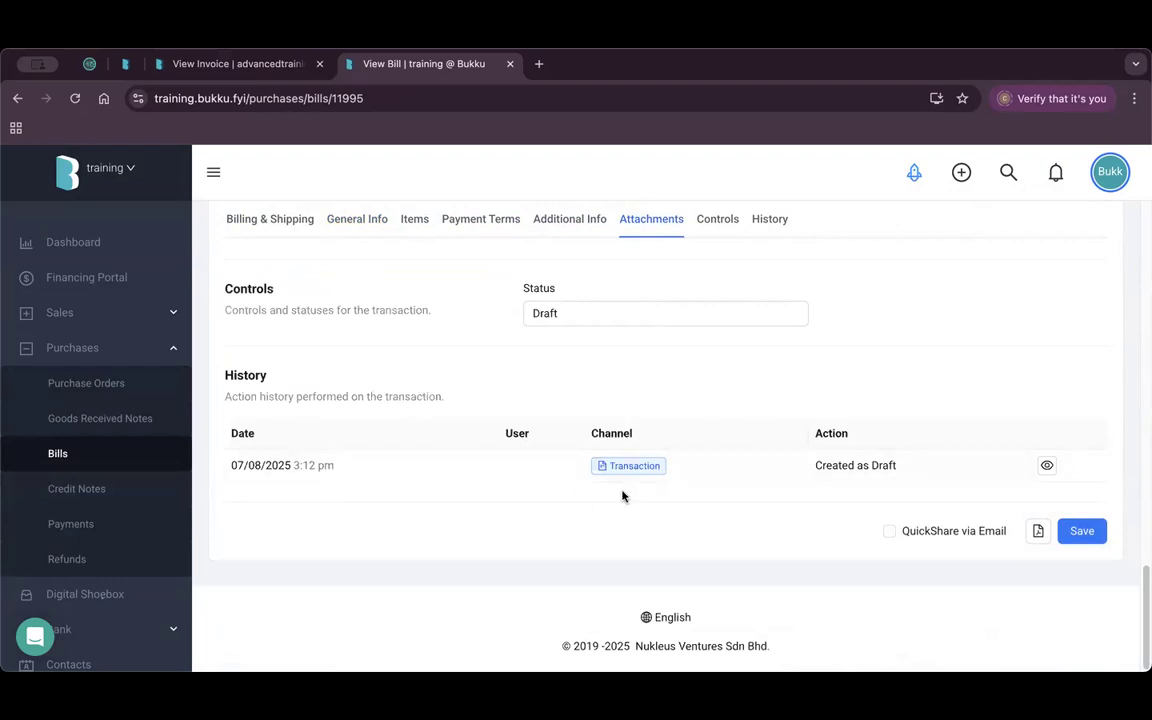
{"action": "scroll", "coordinate": [910, 470], "scroll_direction": "up", "scroll_amount": 15}
{"action": "scroll", "coordinate": [902, 473], "scroll_direction": "down", "scroll_amount": 6}
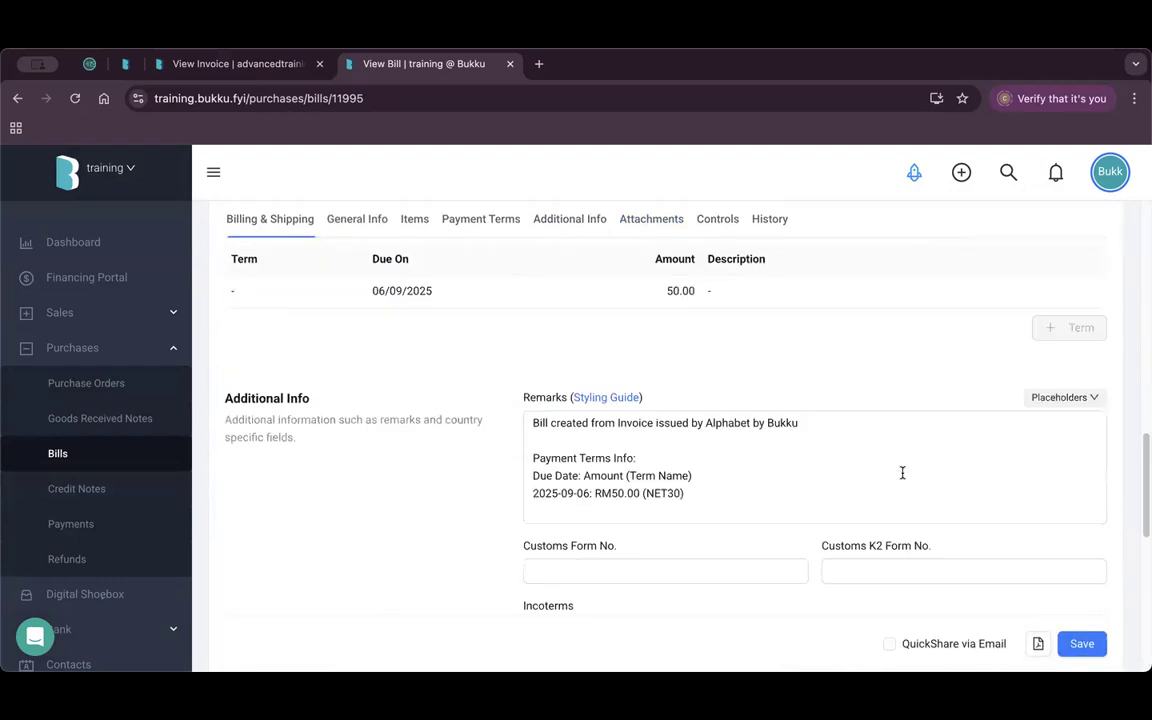
{"action": "scroll", "coordinate": [951, 455], "scroll_direction": "up", "scroll_amount": 8}
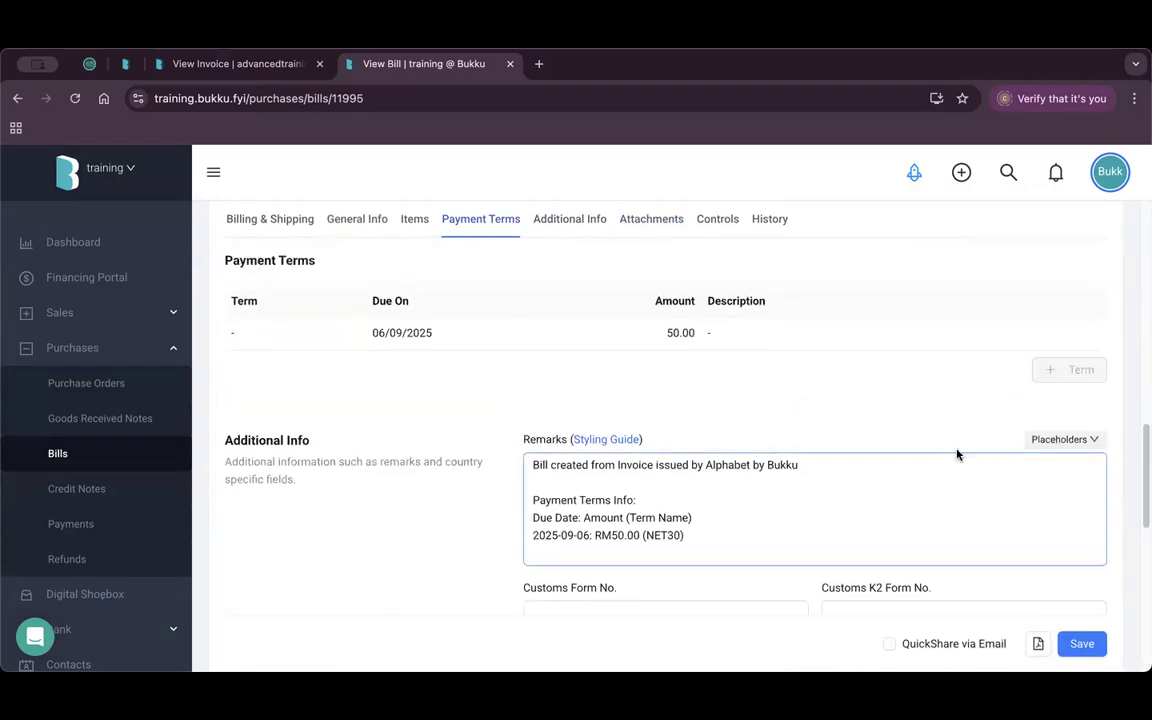
Mark the bill as Ready so it shows Coming Due for MYR 50.00.
{"action": "left_click", "coordinate": [860, 262]}
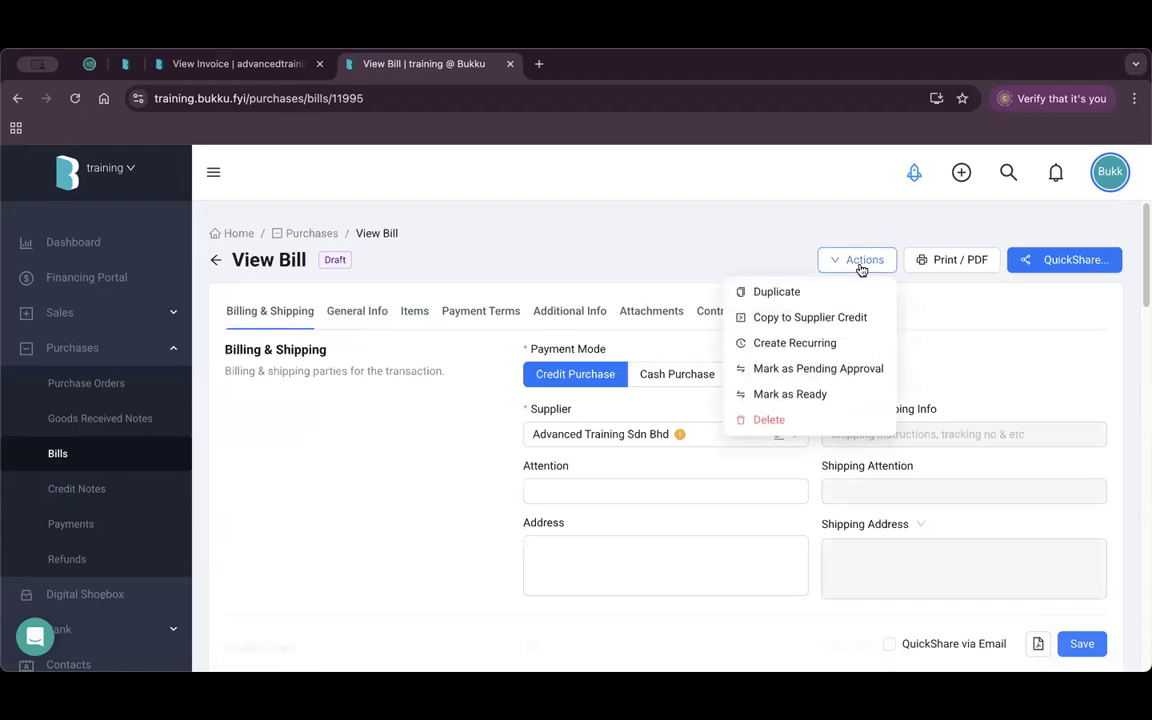
{"action": "left_click", "coordinate": [816, 396]}
{"action": "left_click", "coordinate": [697, 306]}
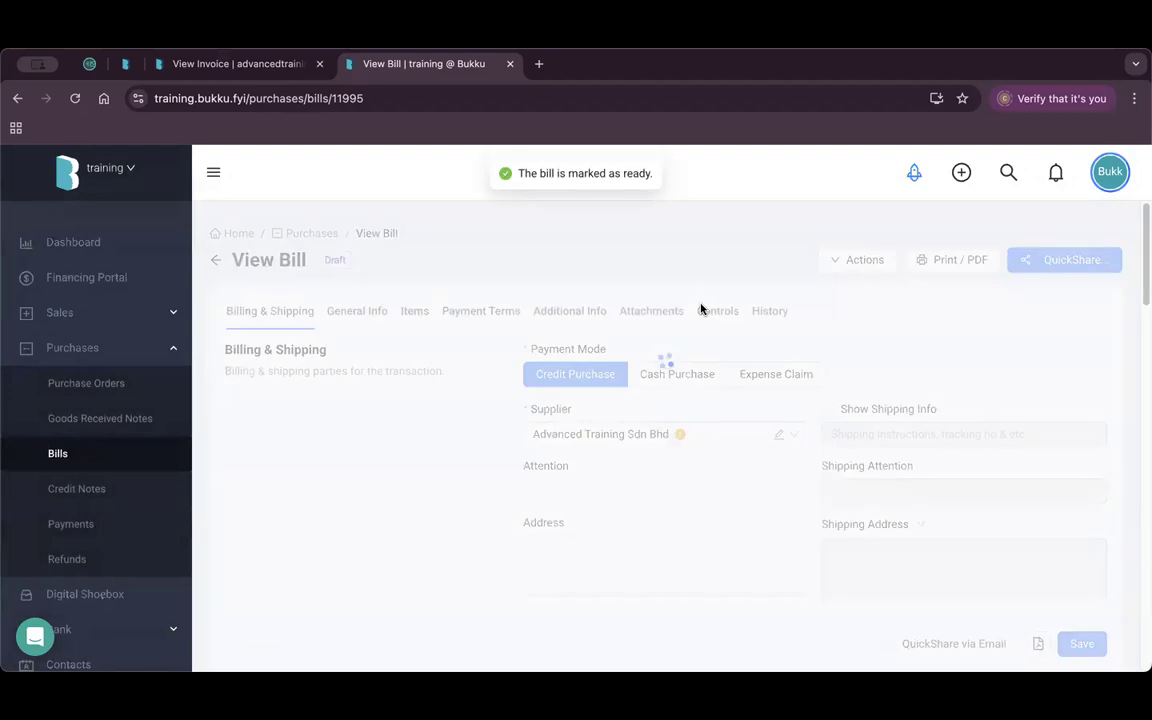
{"action": "mouse_move", "coordinate": [425, 280]}
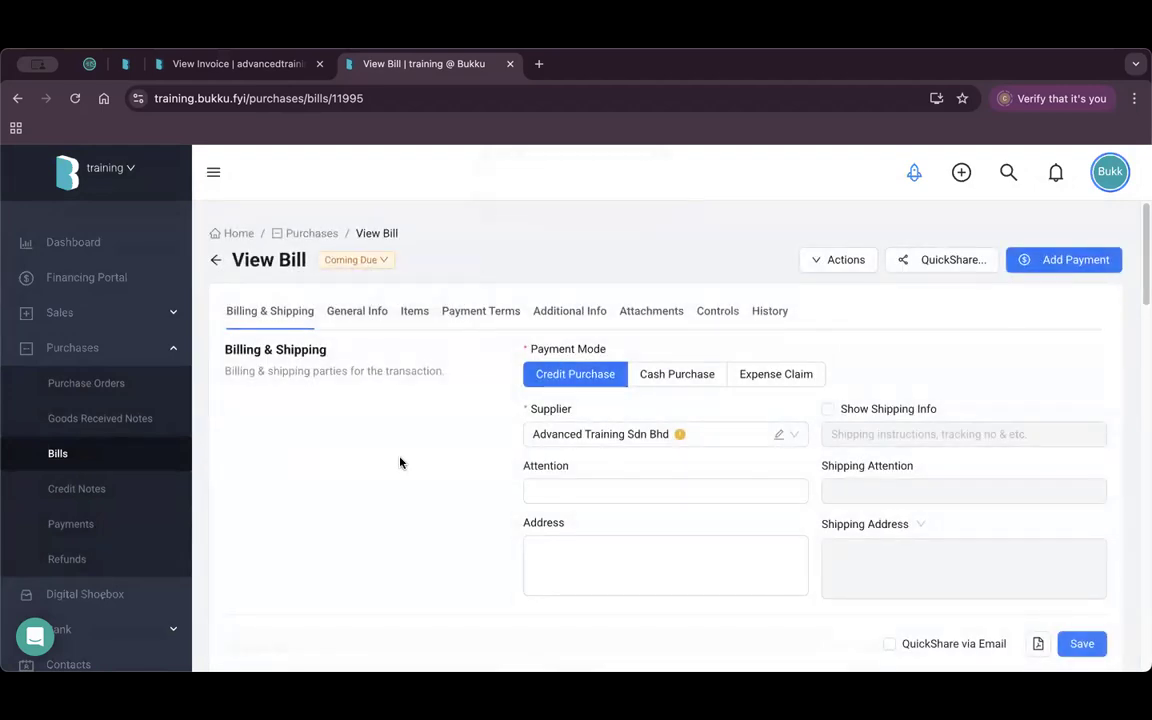
{"action": "scroll", "coordinate": [670, 466], "scroll_direction": "down", "scroll_amount": 10}
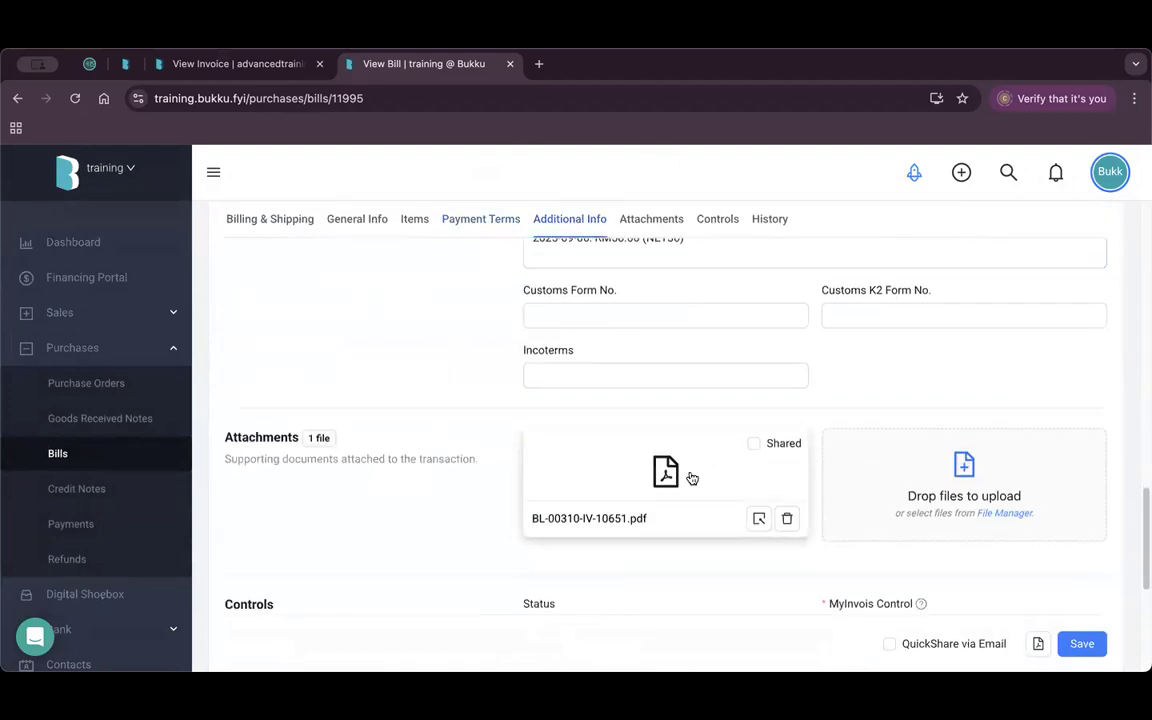
Preview the attached PDF BL-00310-IV-10651.pdf showing 5 Chocolate Bars for RM50.00.
{"action": "scroll", "coordinate": [683, 466], "scroll_direction": "down", "scroll_amount": 1}
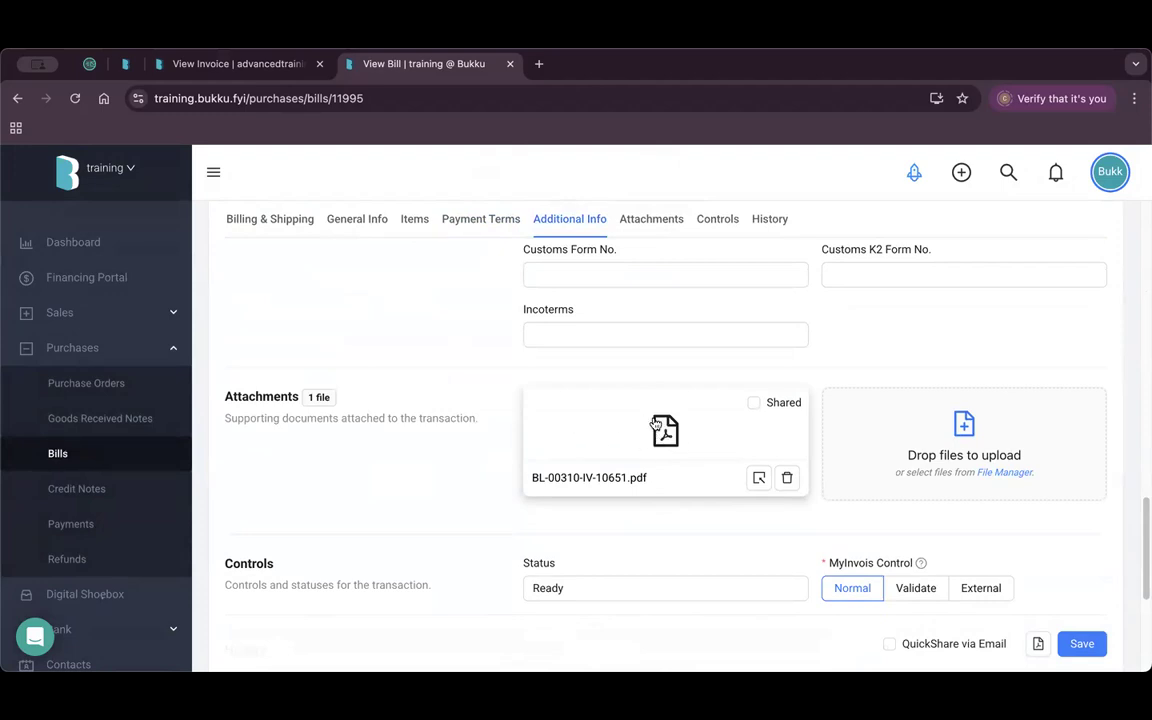
{"action": "left_click", "coordinate": [668, 430]}
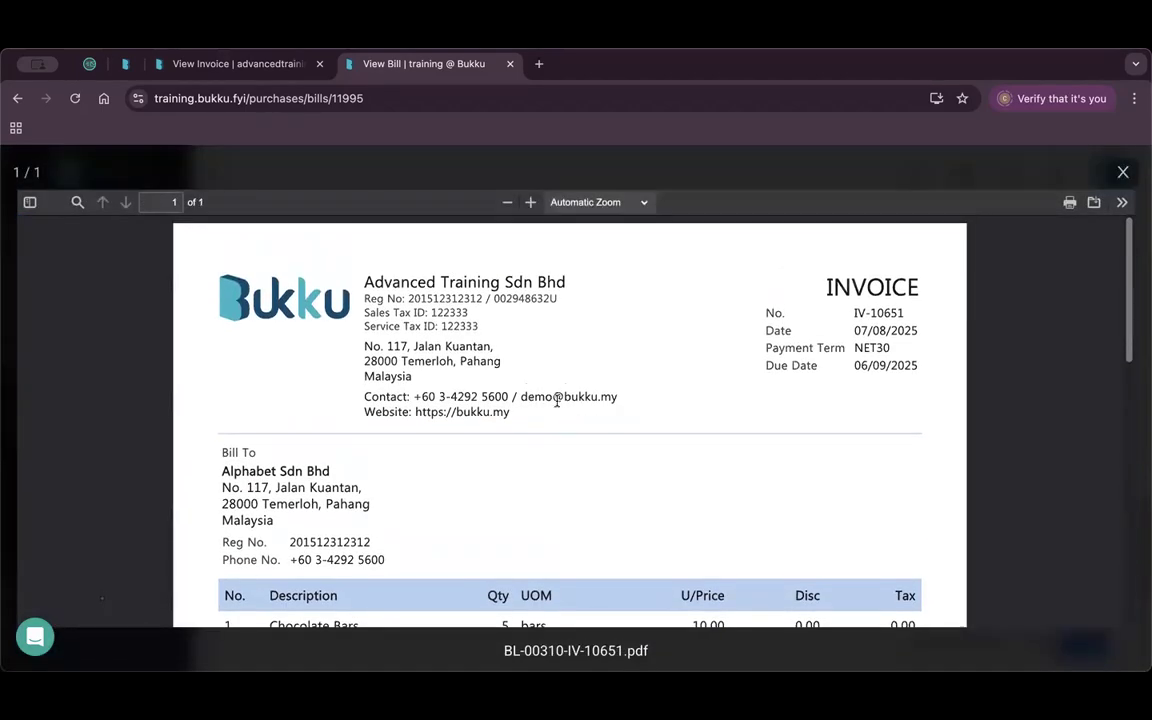
{"action": "scroll", "coordinate": [558, 402], "scroll_direction": "down", "scroll_amount": 10}
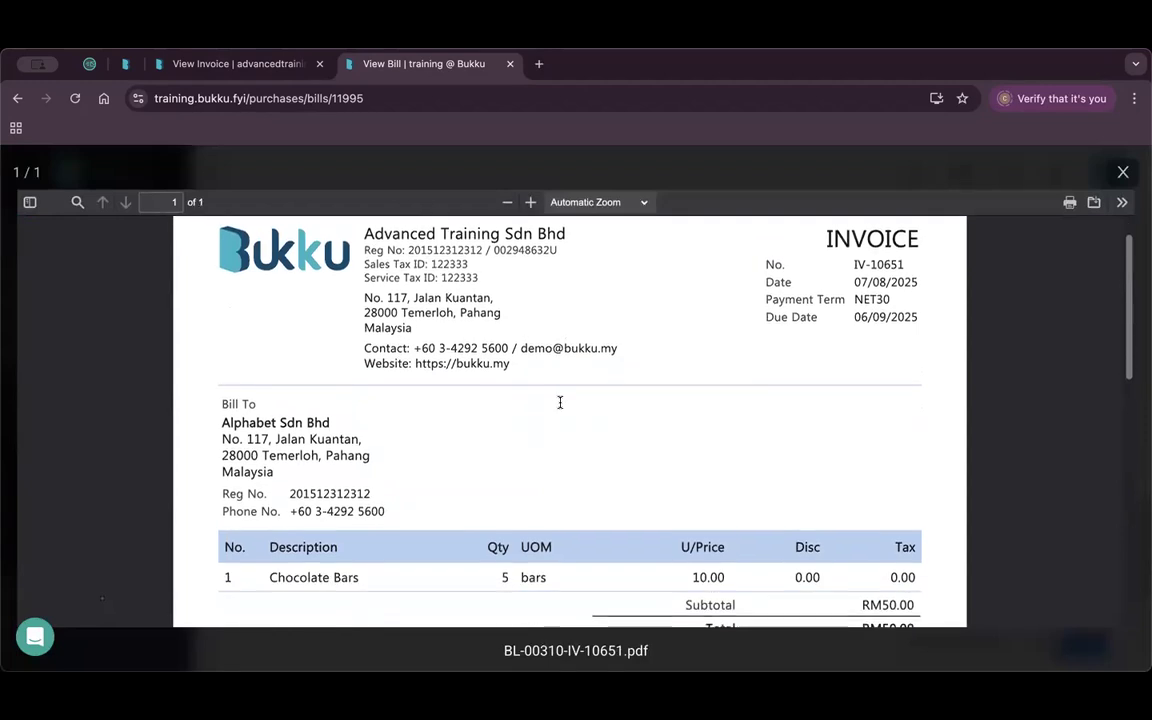
{"action": "scroll", "coordinate": [560, 402], "scroll_direction": "down", "scroll_amount": 3}
{"action": "scroll", "coordinate": [560, 401], "scroll_direction": "up", "scroll_amount": 12}
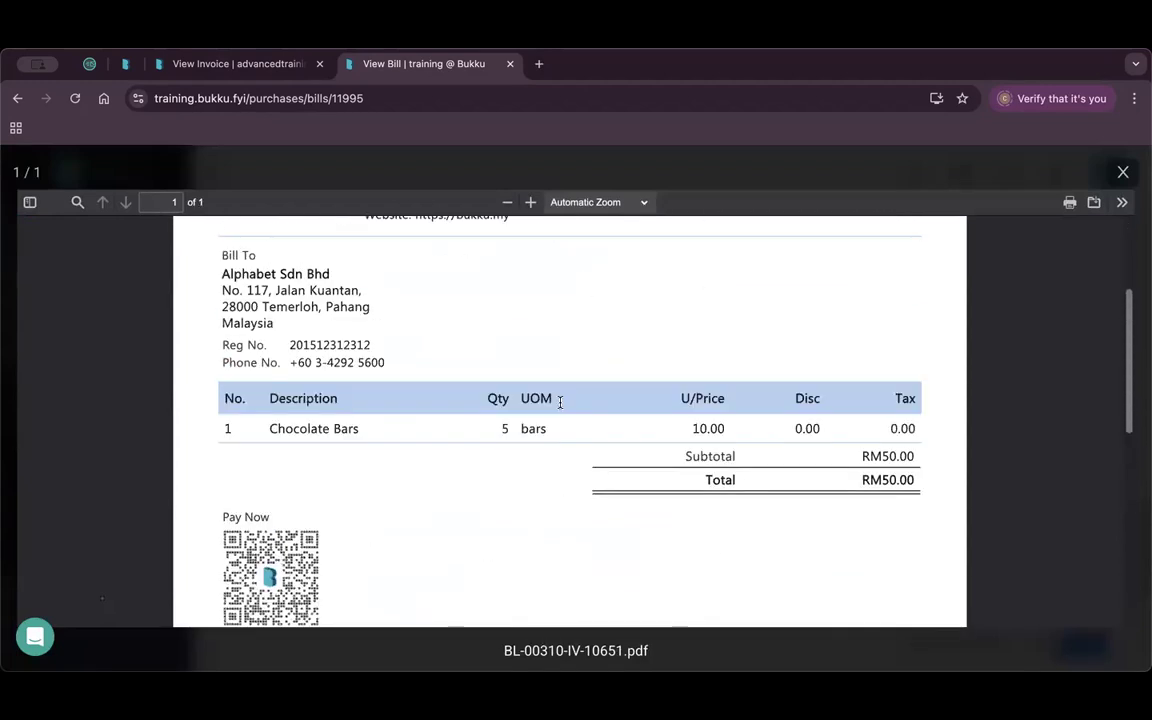
{"action": "left_click", "coordinate": [1123, 172]}
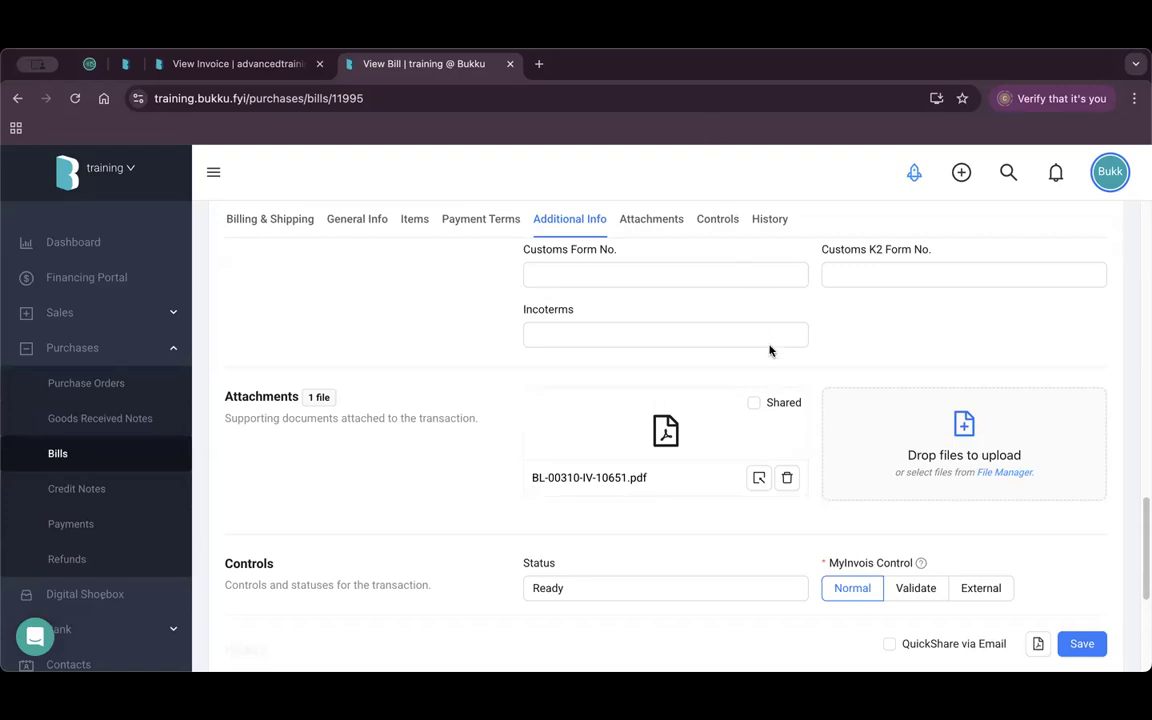
Return to the training company's dashboard.
{"action": "scroll", "coordinate": [93, 437], "scroll_direction": "down", "scroll_amount": 3}
{"action": "scroll", "coordinate": [120, 352], "scroll_direction": "up", "scroll_amount": 5}
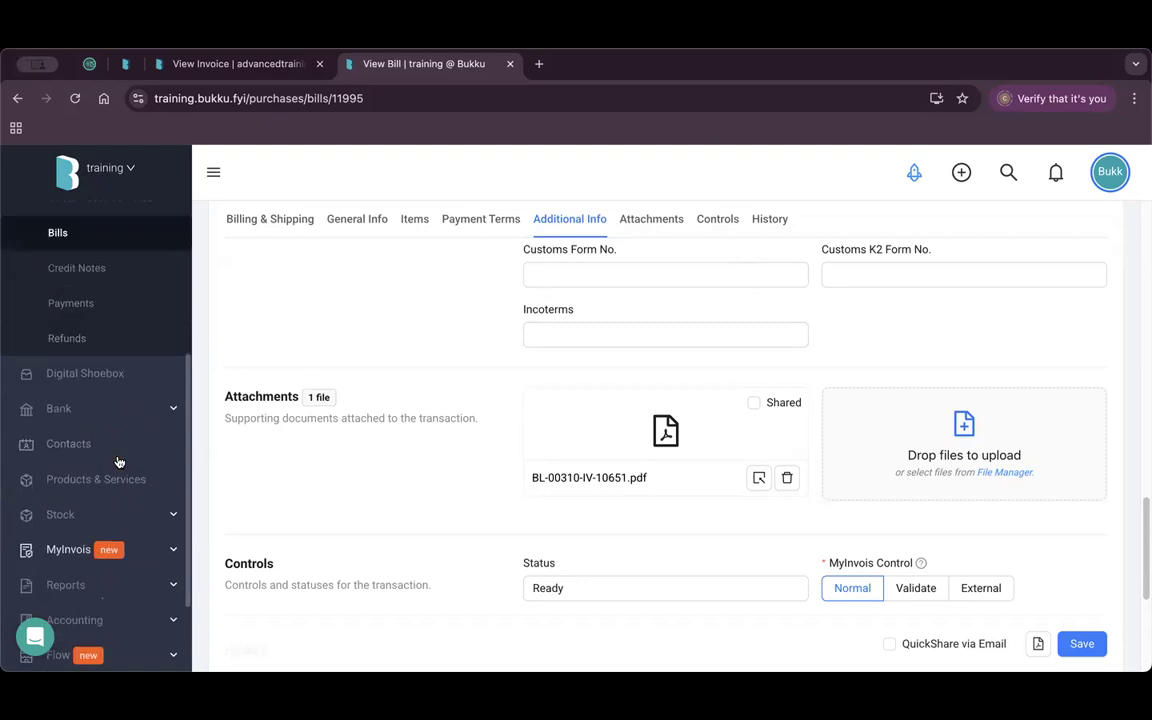
{"action": "left_click", "coordinate": [105, 240]}
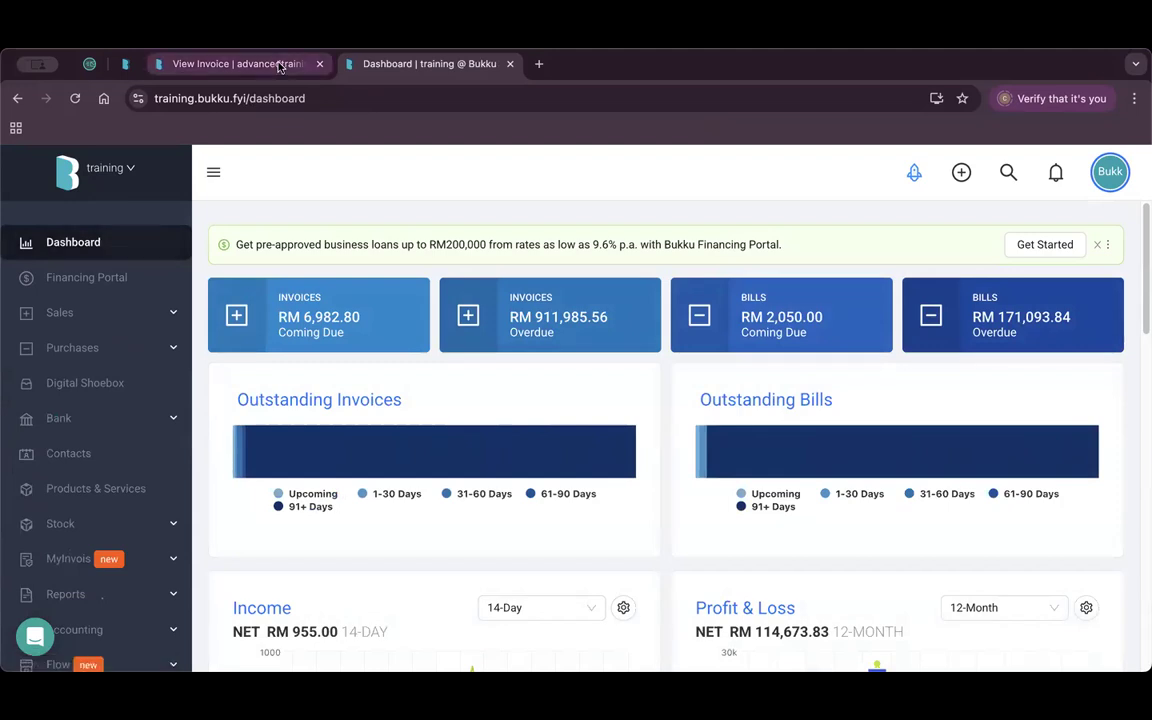
Go to the advancedtraining dashboard and close the training company's tab.
{"action": "left_click", "coordinate": [230, 63]}
{"action": "left_click", "coordinate": [238, 233]}
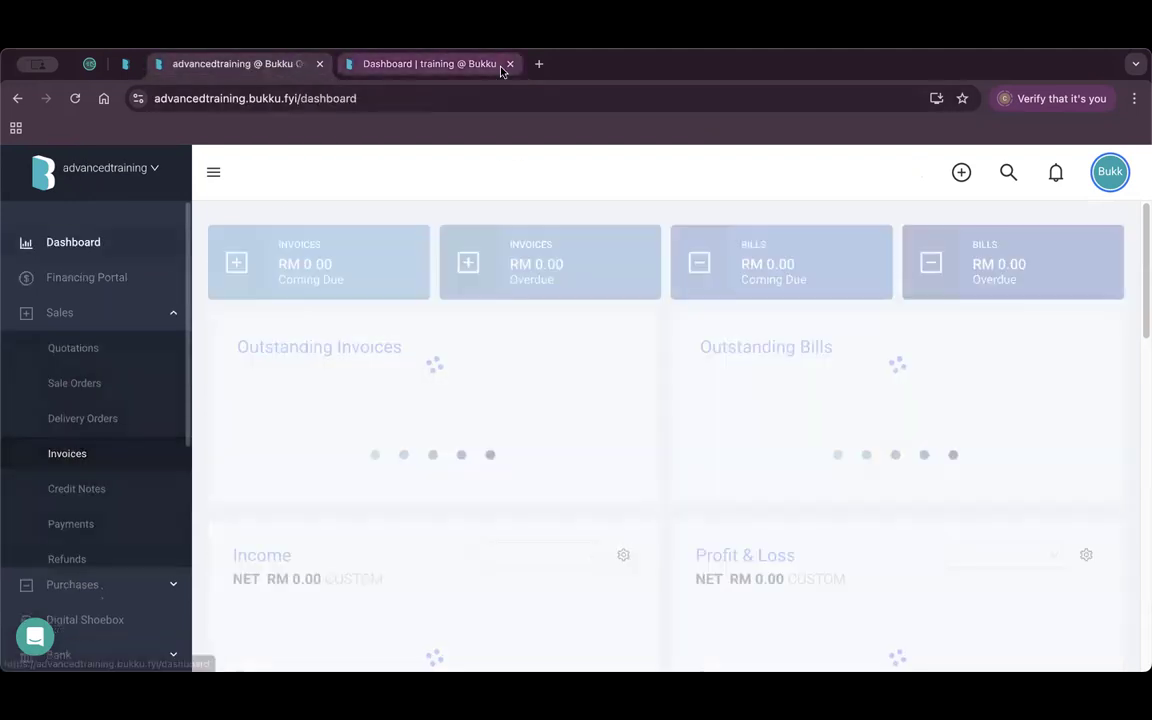
{"action": "left_click", "coordinate": [510, 63]}
Start a New Company and reveal the Perpetual/Periodic inventory system options.
{"action": "left_click", "coordinate": [152, 172]}
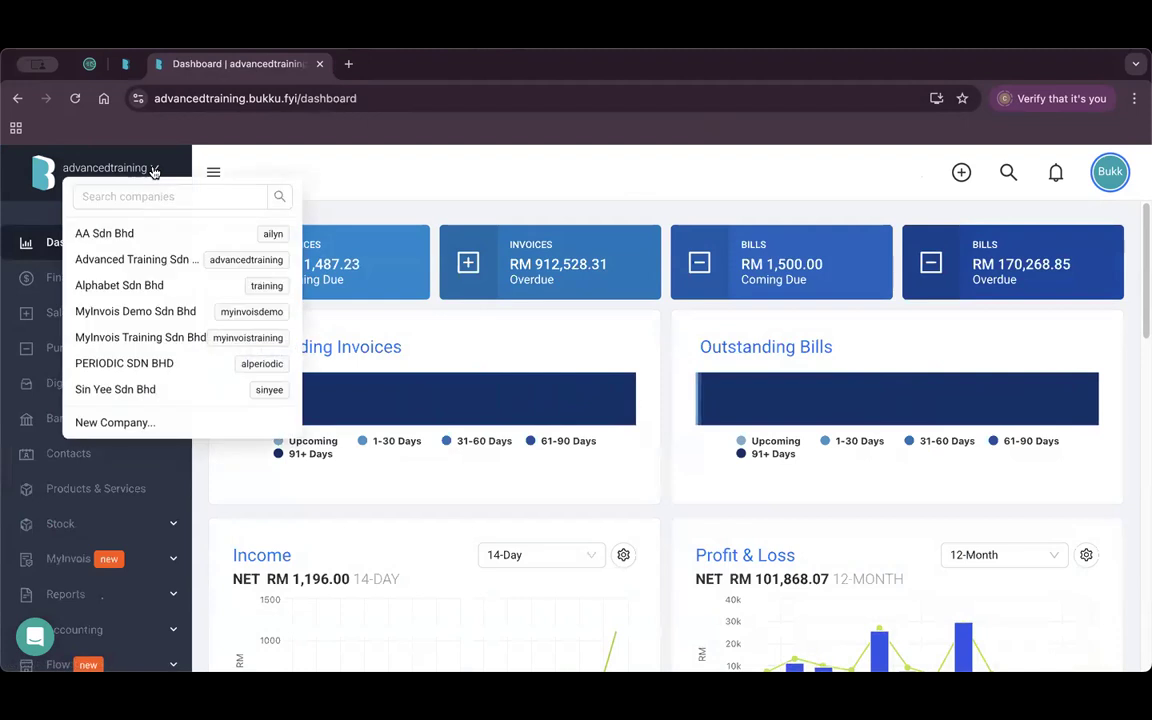
{"action": "left_click", "coordinate": [160, 422]}
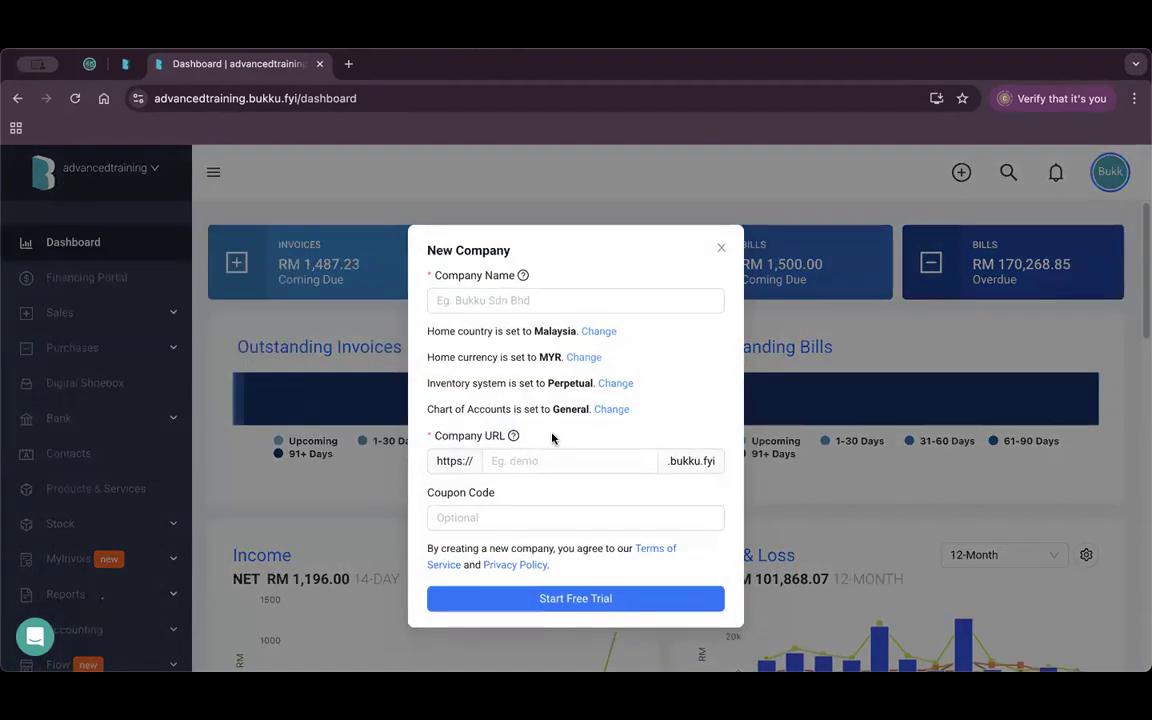
{"action": "left_click_drag", "start_coordinate": [428, 383], "coordinate": [506, 384]}
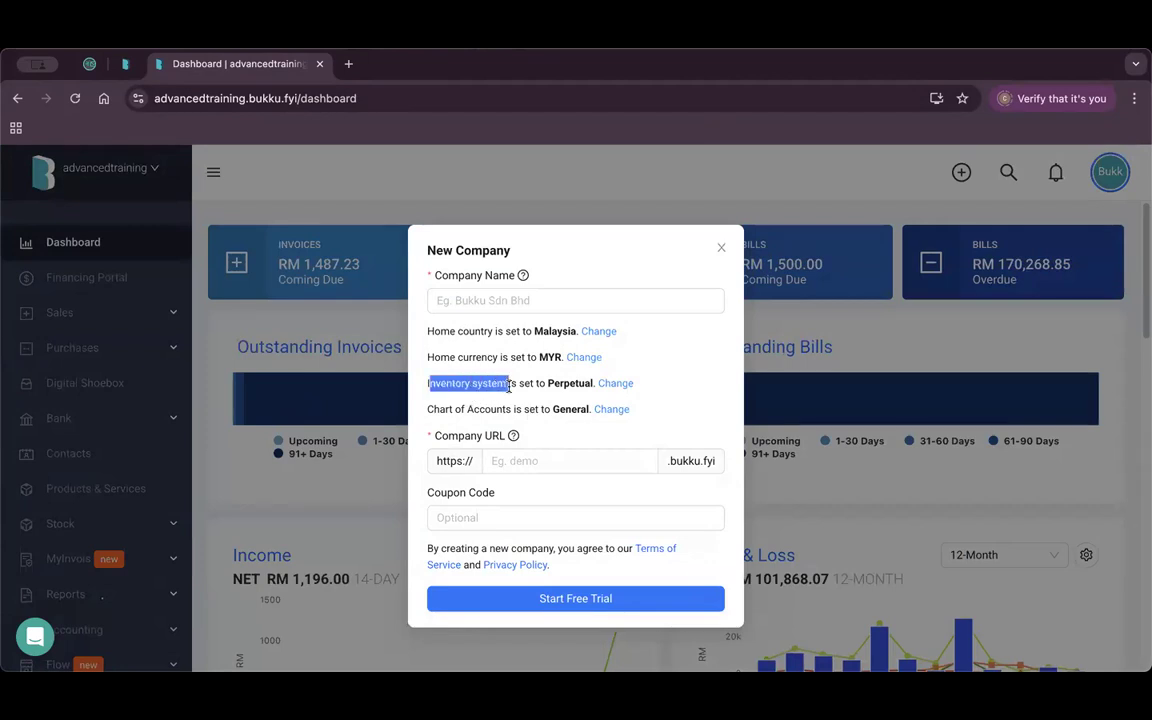
{"action": "left_click", "coordinate": [620, 388]}
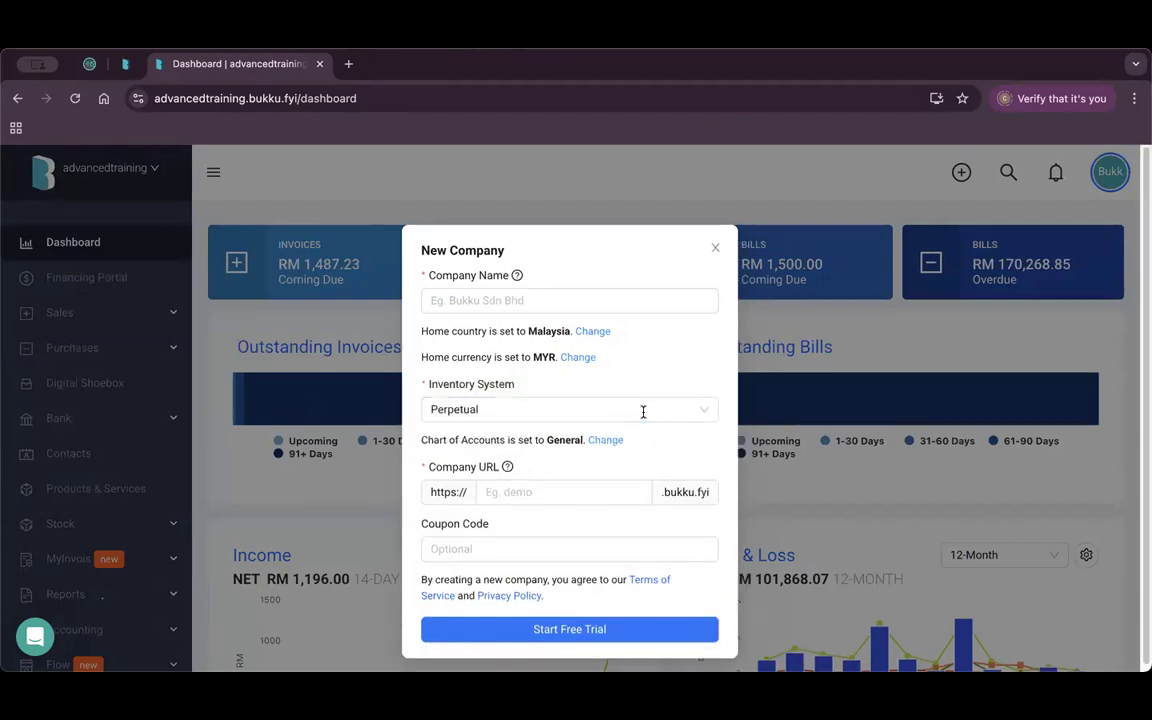
{"action": "left_click", "coordinate": [643, 410]}
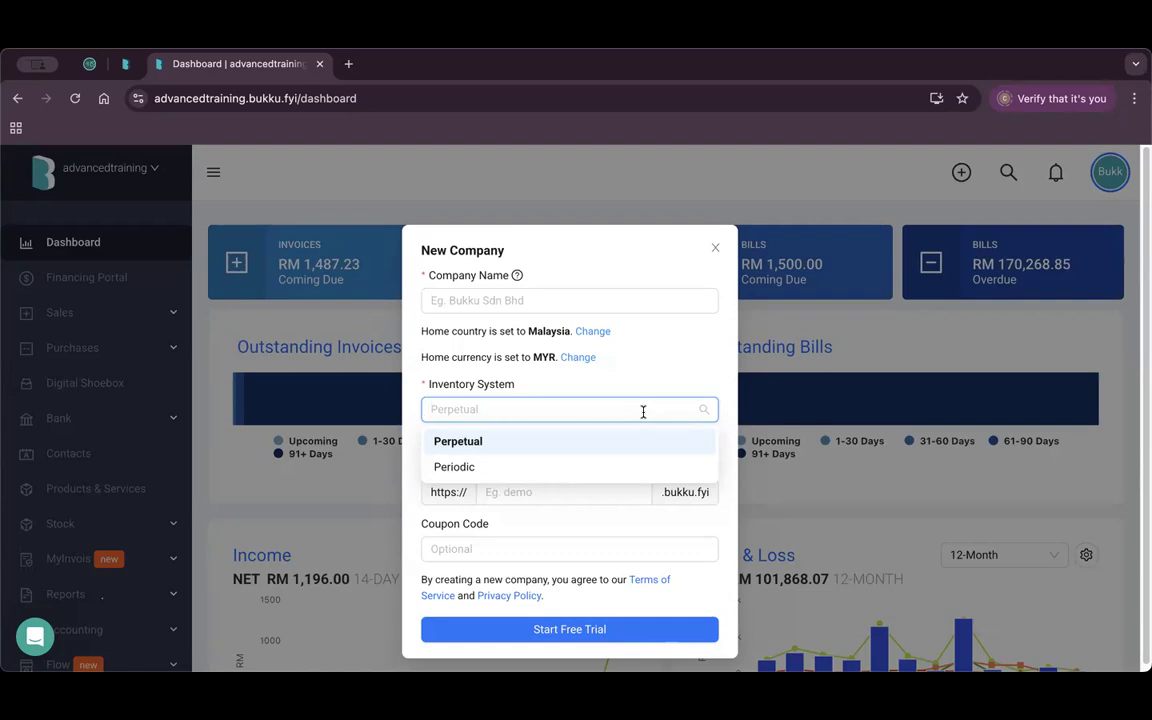
Dismiss the New Company form without creating a company and scroll the dashboard.
{"action": "left_click", "coordinate": [715, 248]}
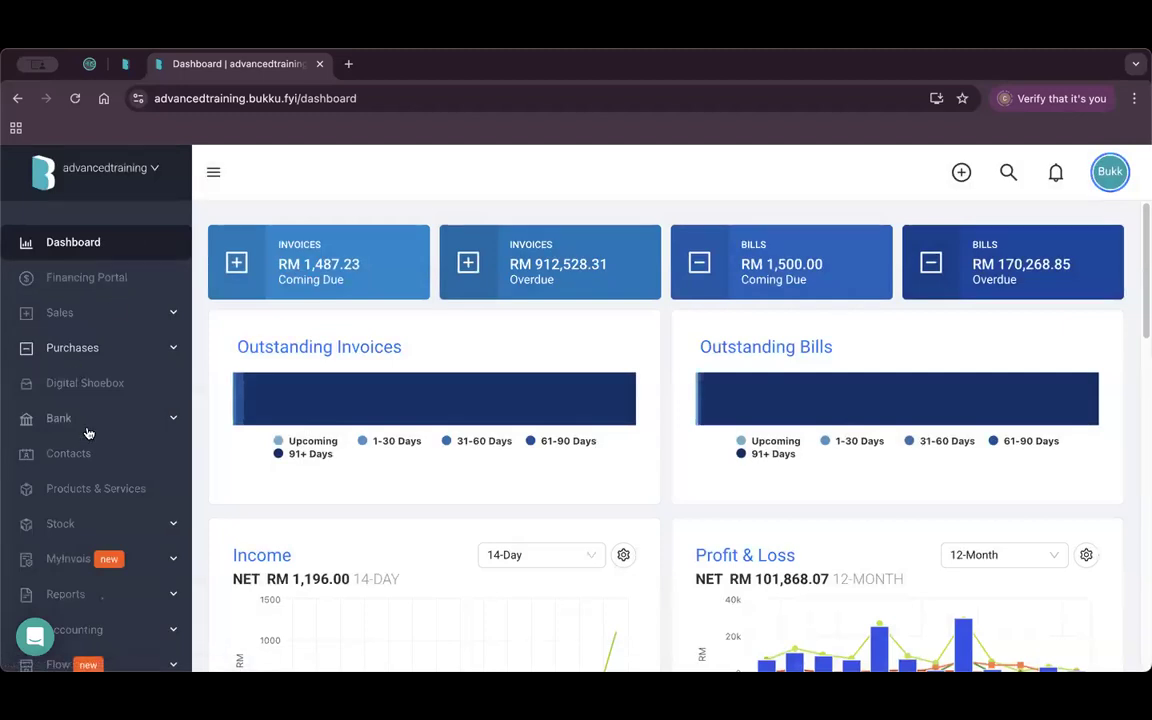
{"action": "scroll", "coordinate": [148, 413], "scroll_direction": "down", "scroll_amount": 3}
Open Water Bottle Peach from Products & Services and scroll through its inventory settings.
{"action": "left_click", "coordinate": [96, 300]}
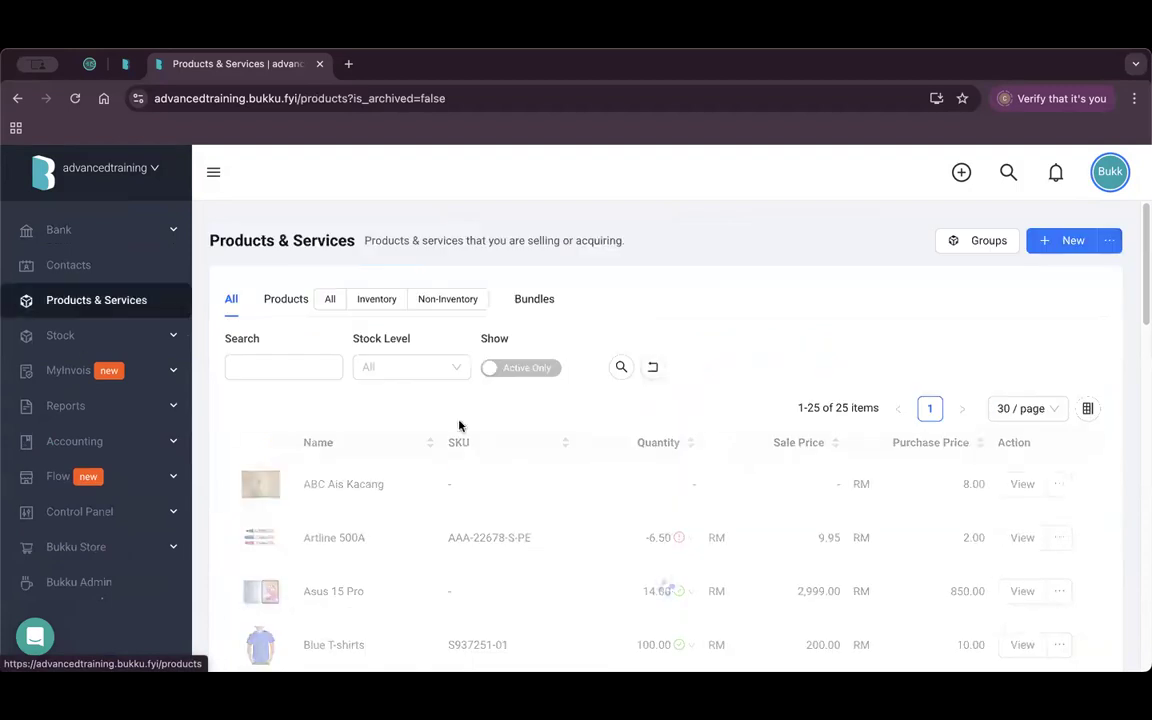
{"action": "scroll", "coordinate": [536, 460], "scroll_direction": "down", "scroll_amount": 10}
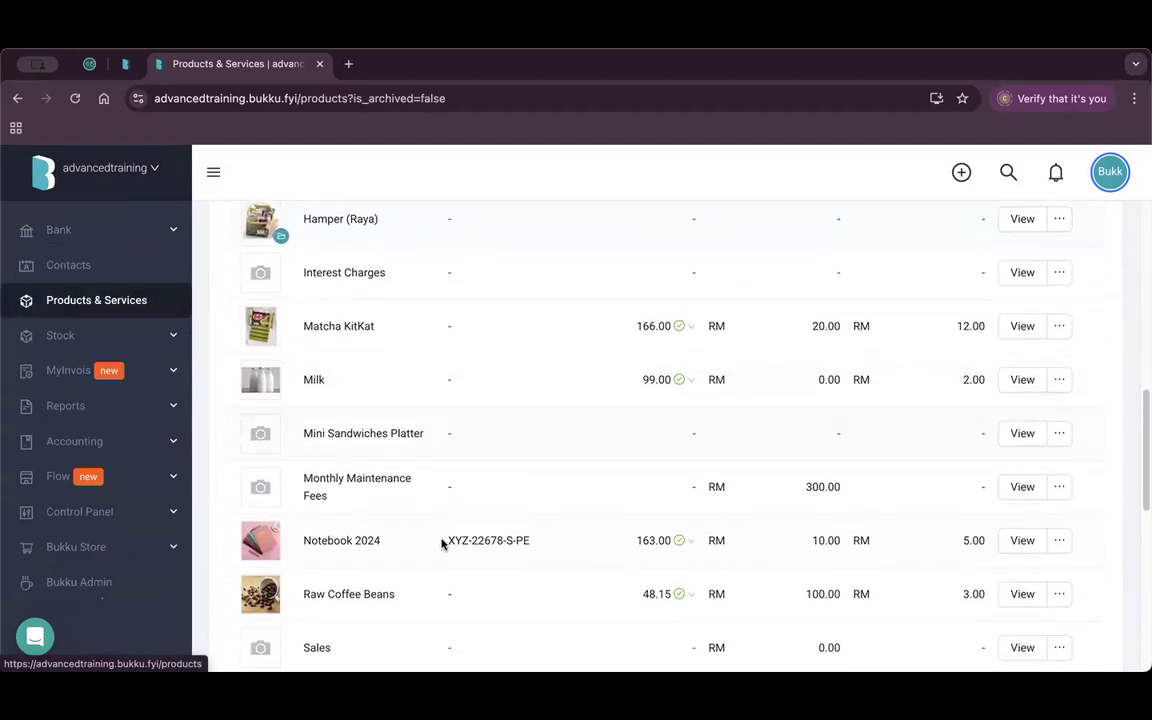
{"action": "left_click", "coordinate": [1018, 613]}
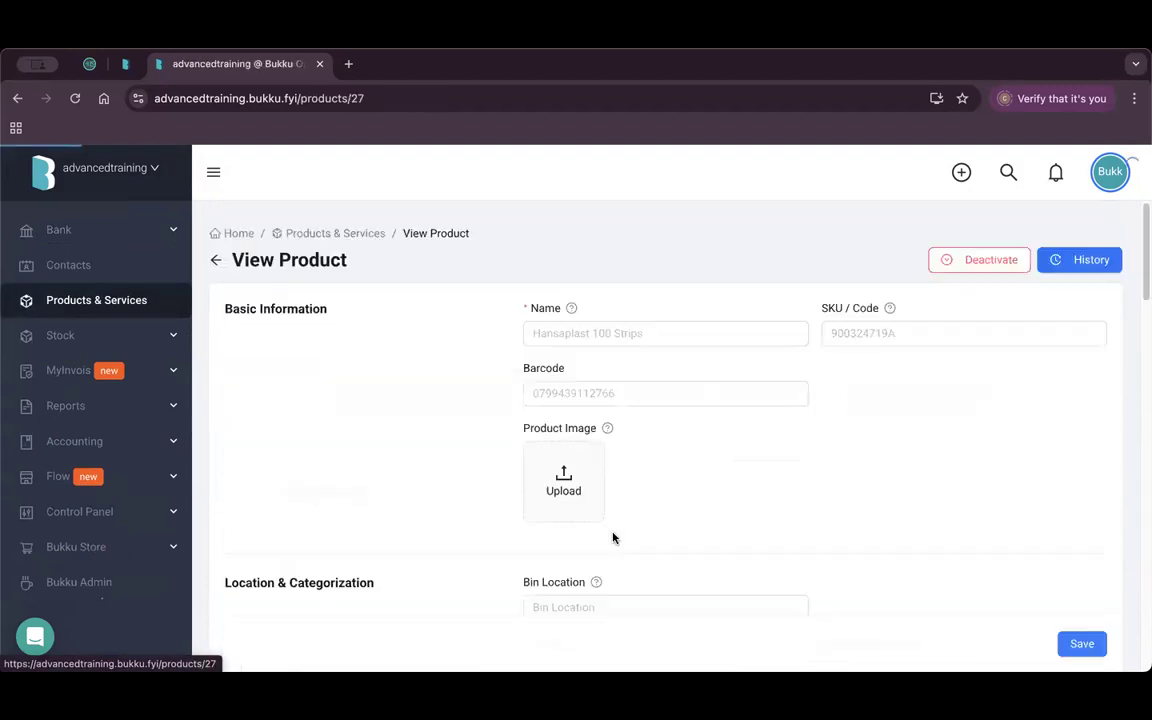
{"action": "scroll", "coordinate": [612, 537], "scroll_direction": "down", "scroll_amount": 2}
{"action": "scroll", "coordinate": [613, 538], "scroll_direction": "down", "scroll_amount": 1}
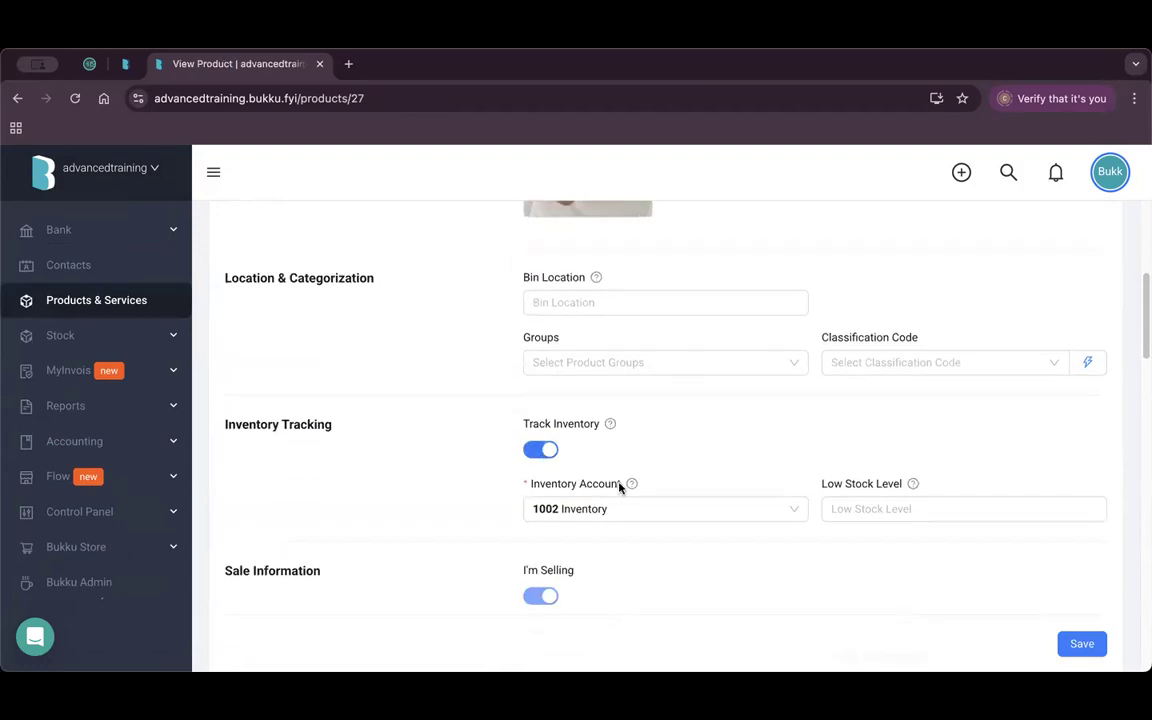
{"action": "scroll", "coordinate": [595, 451], "scroll_direction": "down", "scroll_amount": 1}
{"action": "scroll", "coordinate": [596, 430], "scroll_direction": "down", "scroll_amount": 1}
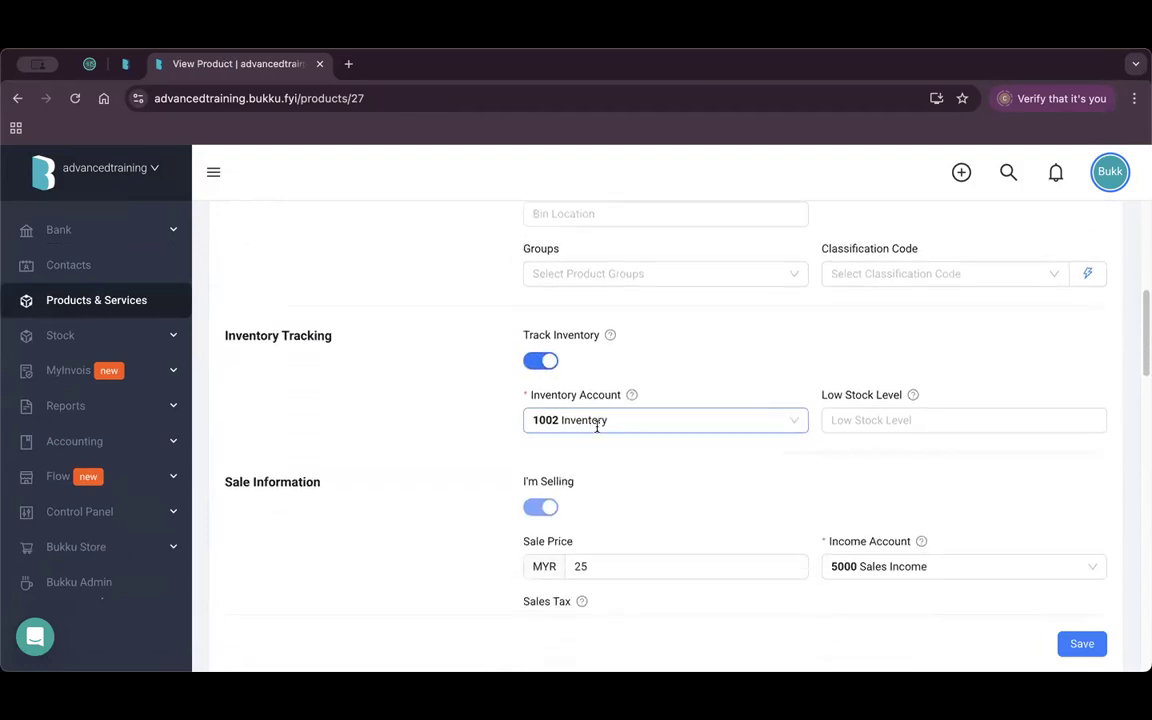
{"action": "scroll", "coordinate": [774, 447], "scroll_direction": "down", "scroll_amount": 1}
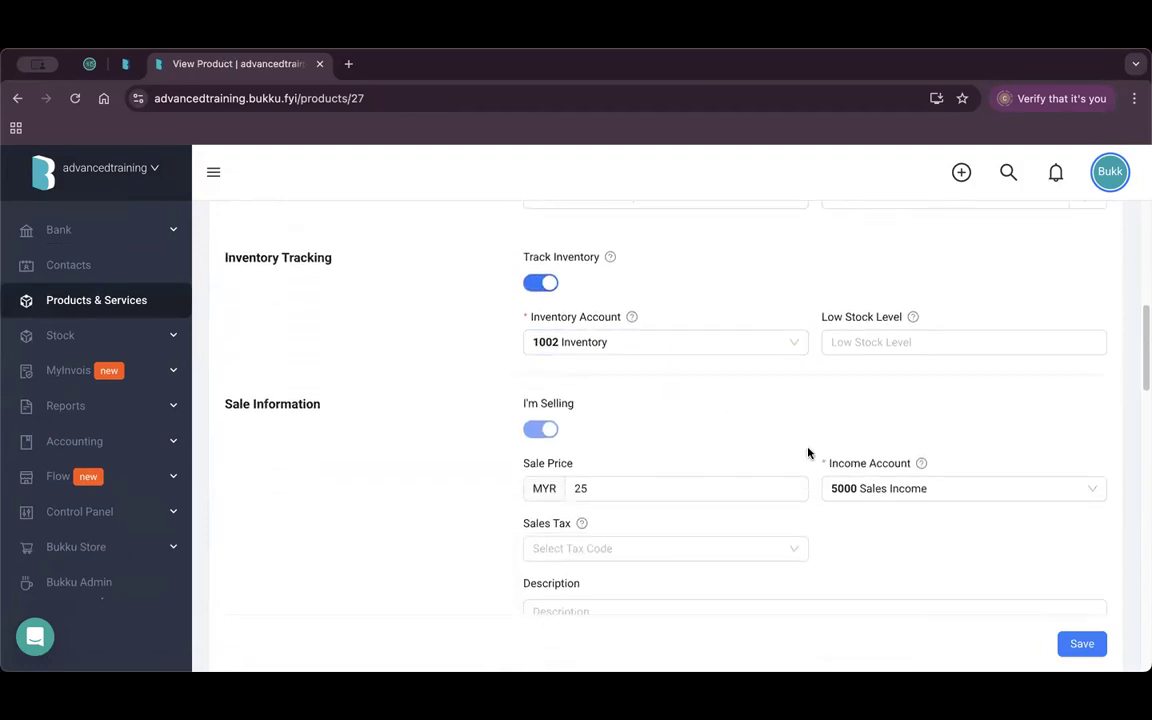
Keep 5000 Sales Income as the income account and check the MYR 10 purchase price in 6000 Cost of Sales.
{"action": "left_click", "coordinate": [913, 489]}
{"action": "scroll", "coordinate": [960, 460], "scroll_direction": "down", "scroll_amount": 1}
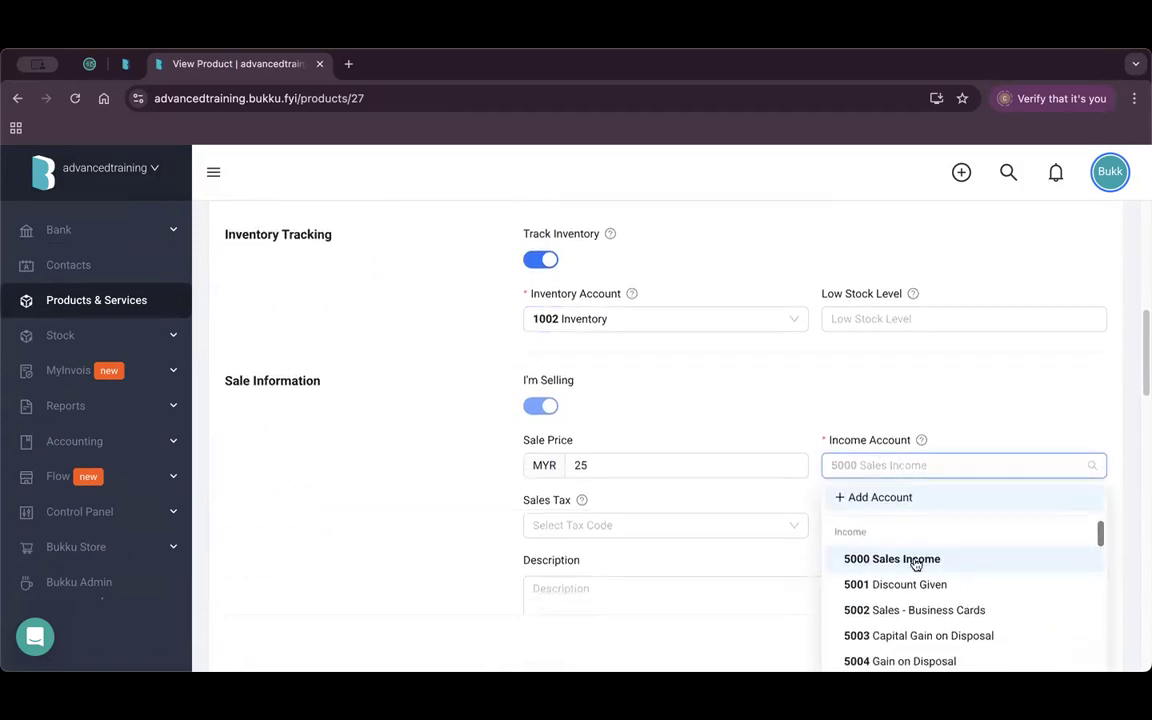
{"action": "left_click", "coordinate": [900, 447]}
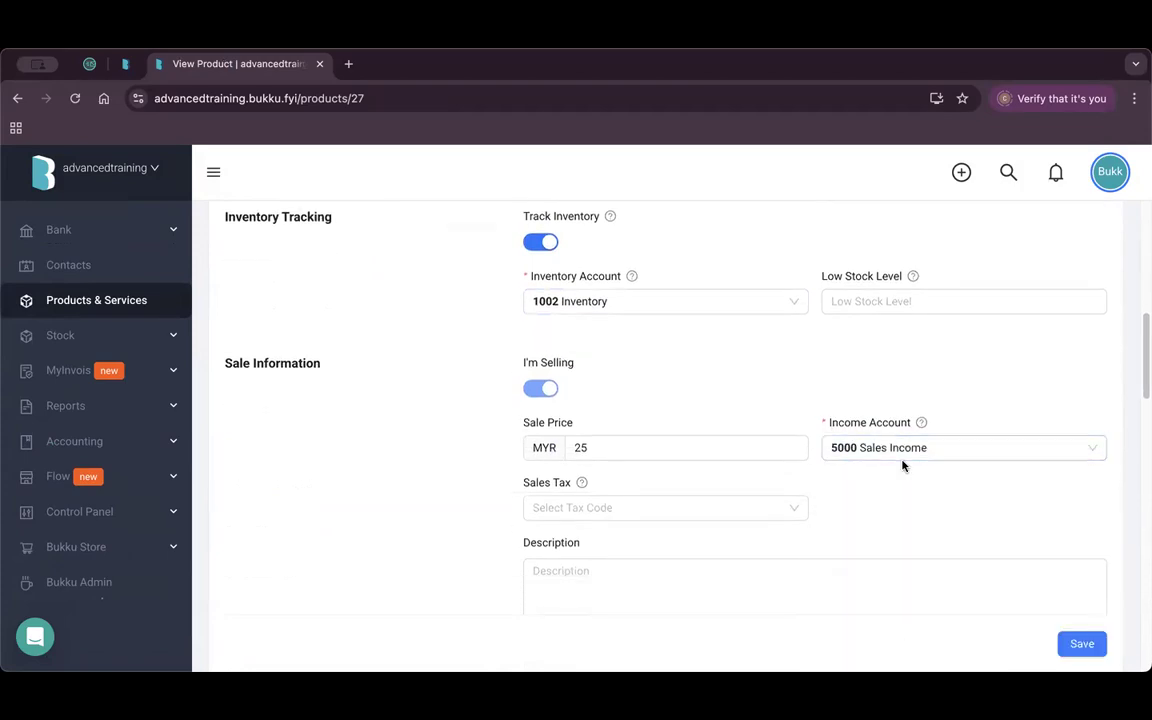
{"action": "scroll", "coordinate": [903, 465], "scroll_direction": "down", "scroll_amount": 5}
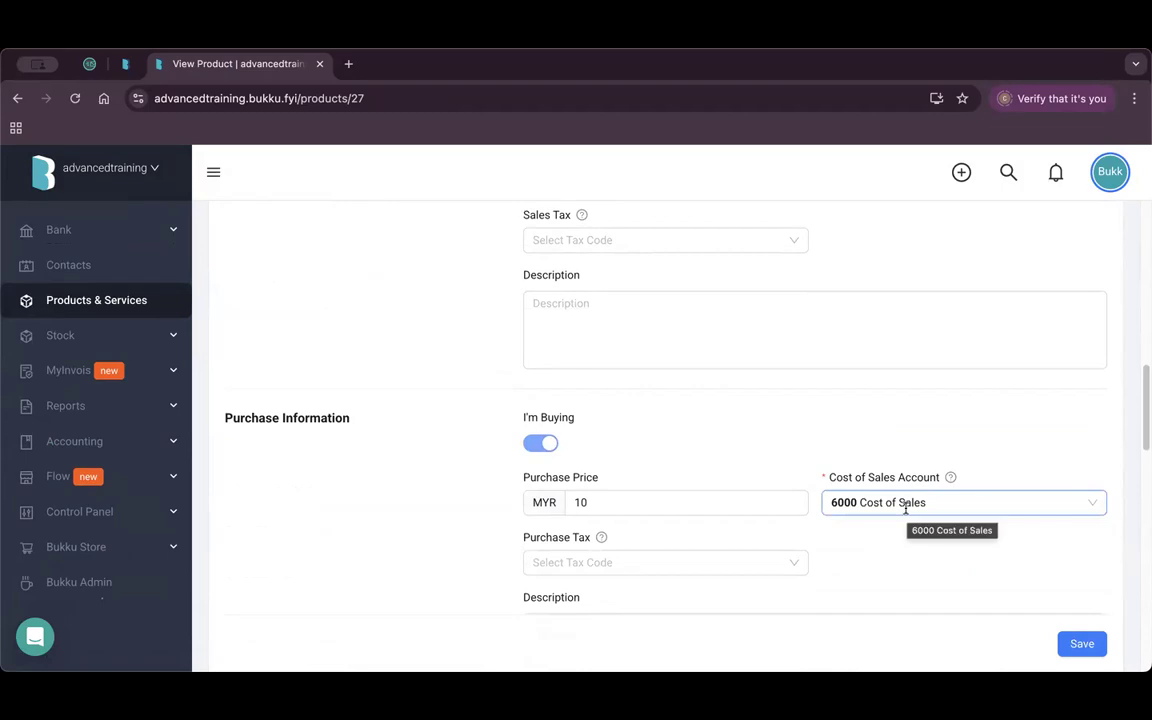
{"action": "scroll", "coordinate": [53, 325], "scroll_direction": "up", "scroll_amount": 3}
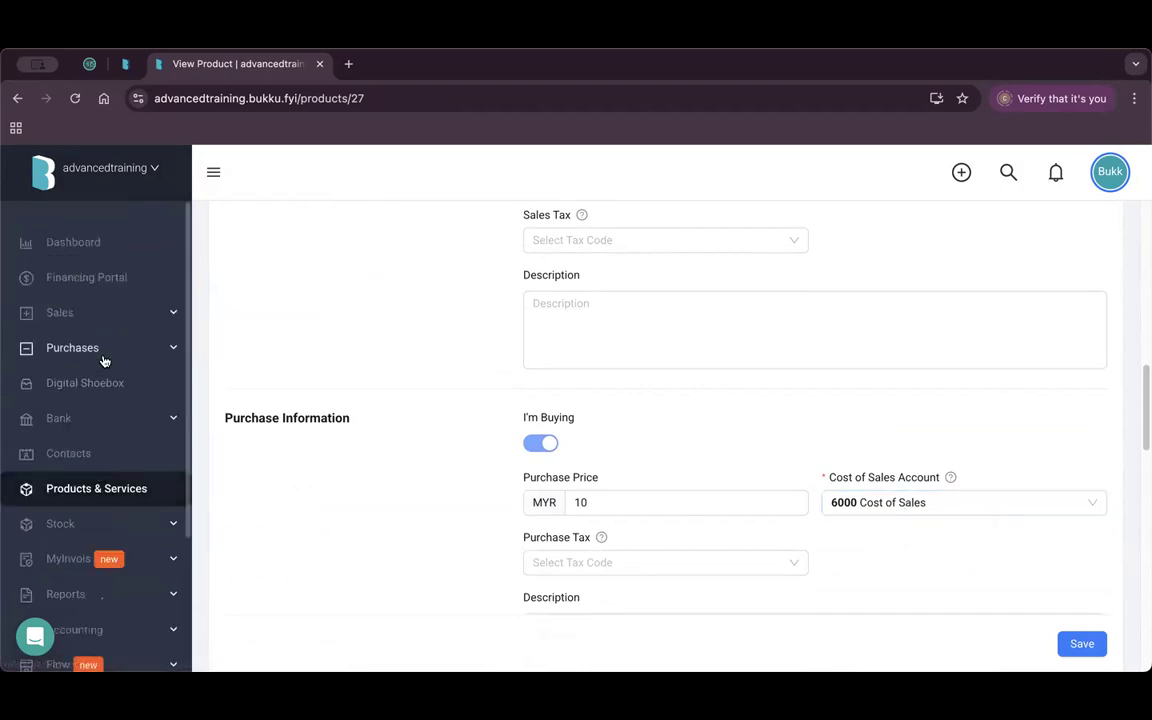
{"action": "left_click", "coordinate": [100, 350]}
Open bill BL-00287 and check its journal: Inventory debited, Accounts Payable credited RM 1,000.00.
{"action": "left_click", "coordinate": [86, 458]}
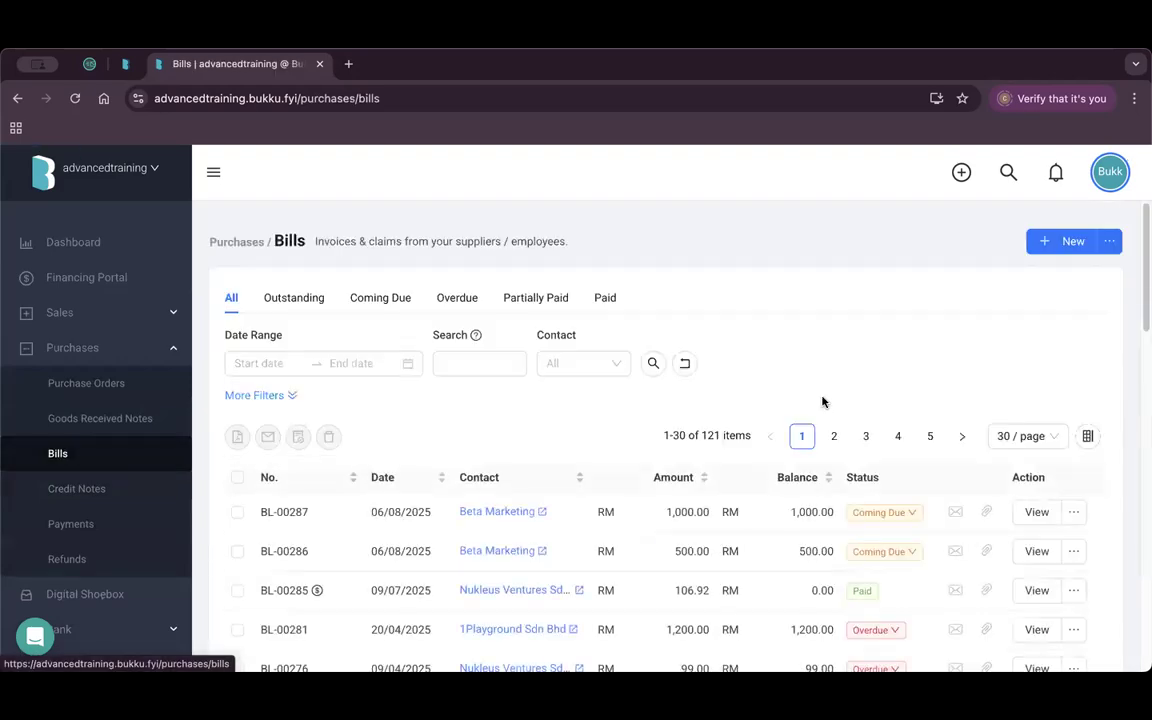
{"action": "left_click", "coordinate": [1036, 512]}
{"action": "scroll", "coordinate": [447, 414], "scroll_direction": "down", "scroll_amount": 10}
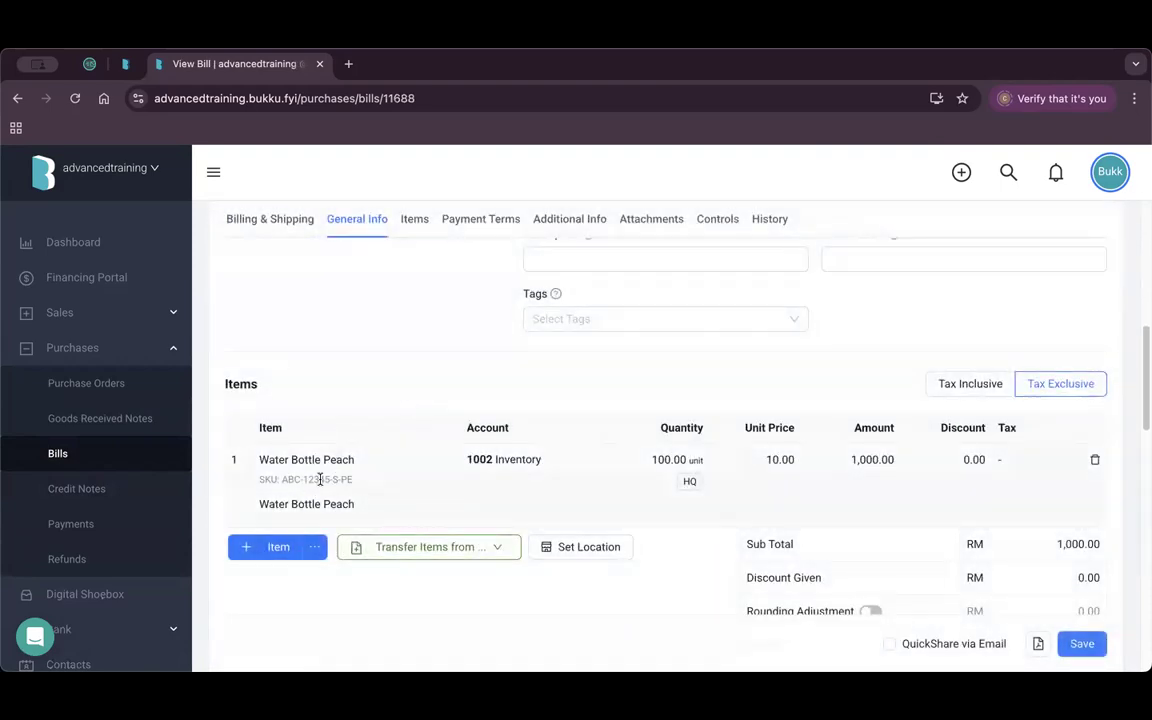
{"action": "scroll", "coordinate": [841, 302], "scroll_direction": "up", "scroll_amount": 10}
{"action": "left_click", "coordinate": [833, 262]}
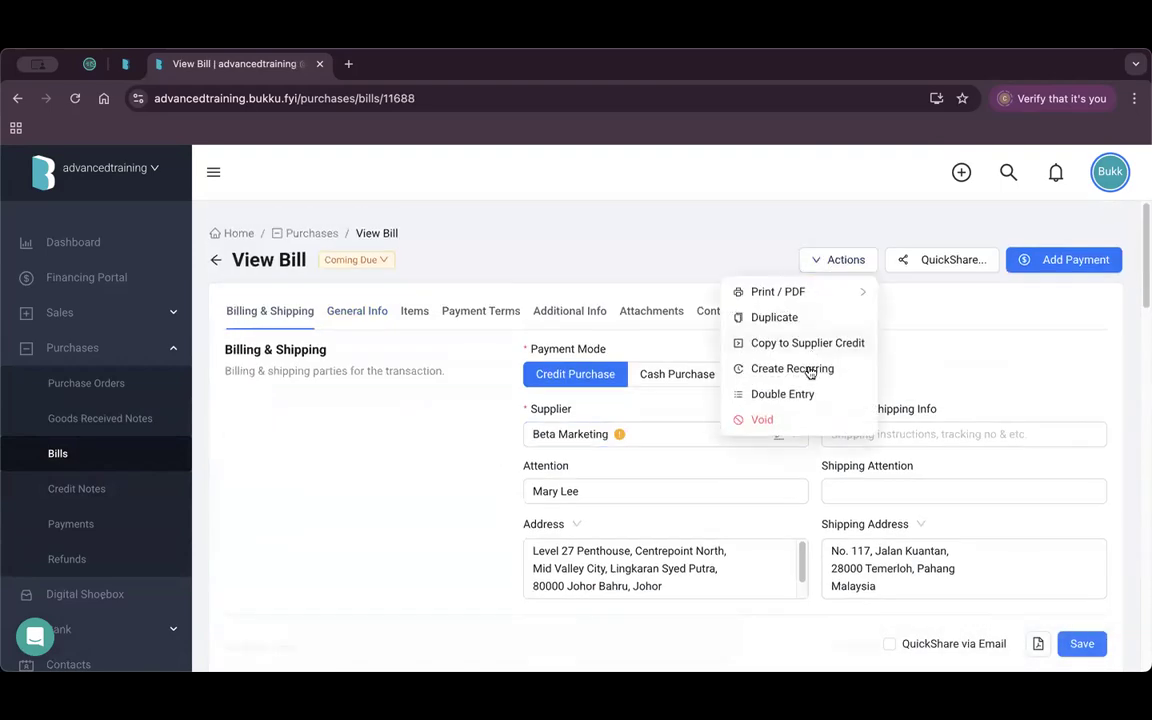
{"action": "left_click", "coordinate": [805, 395]}
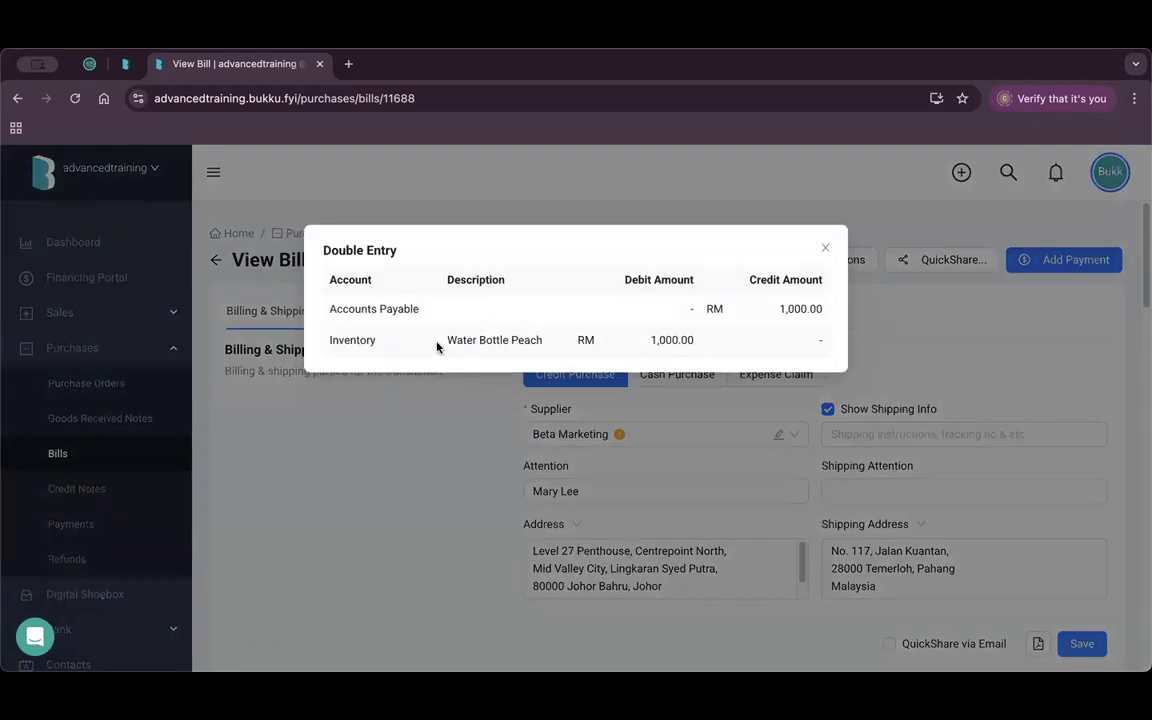
{"action": "left_click_drag", "start_coordinate": [376, 341], "coordinate": [331, 341]}
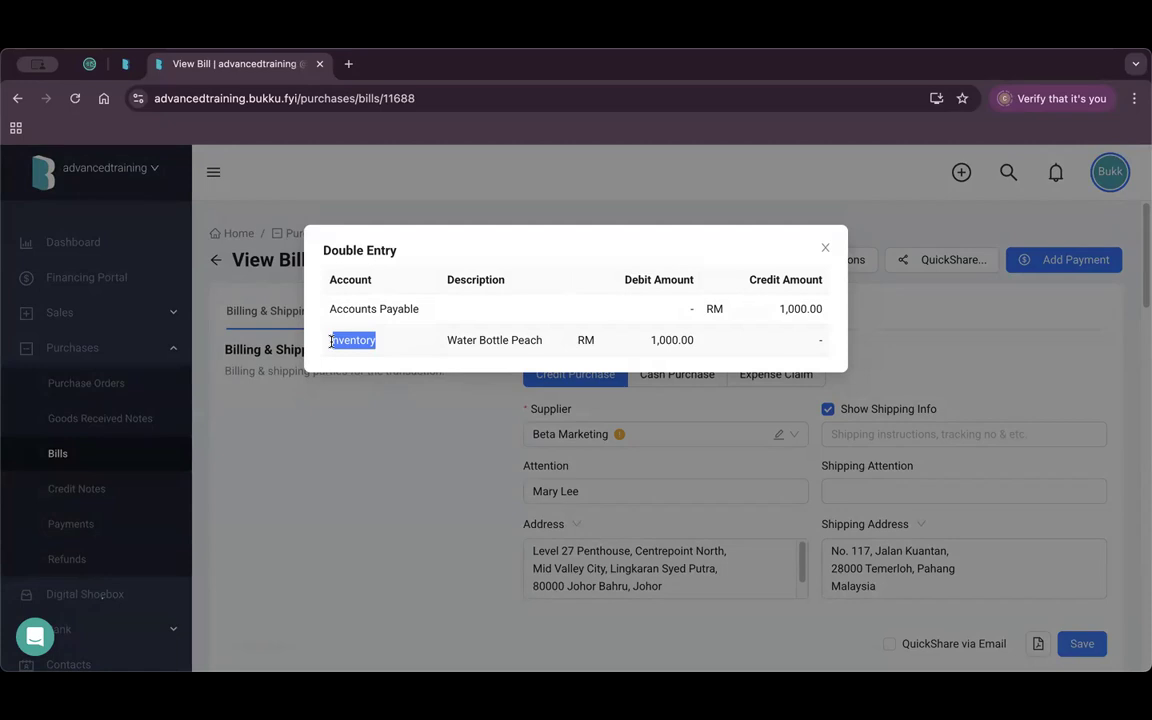
{"action": "left_click", "coordinate": [824, 248]}
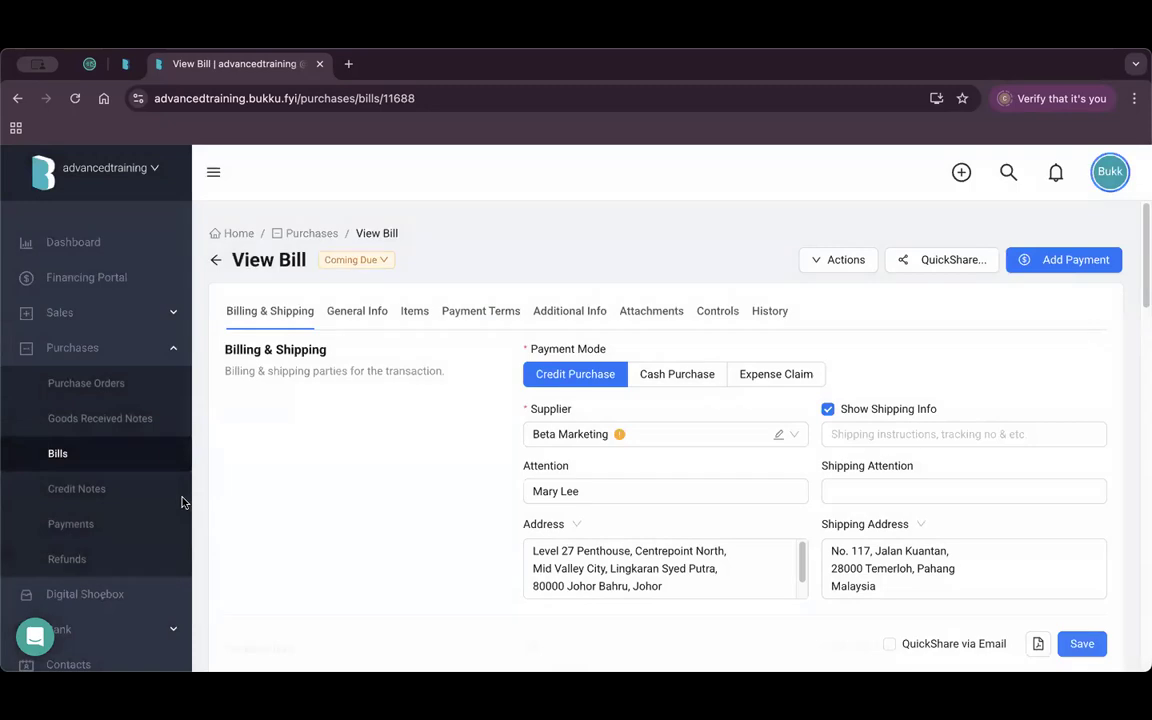
{"action": "left_click", "coordinate": [115, 312]}
Open invoice IV-10644 and take a first look at its double entry journal.
{"action": "left_click", "coordinate": [128, 453]}
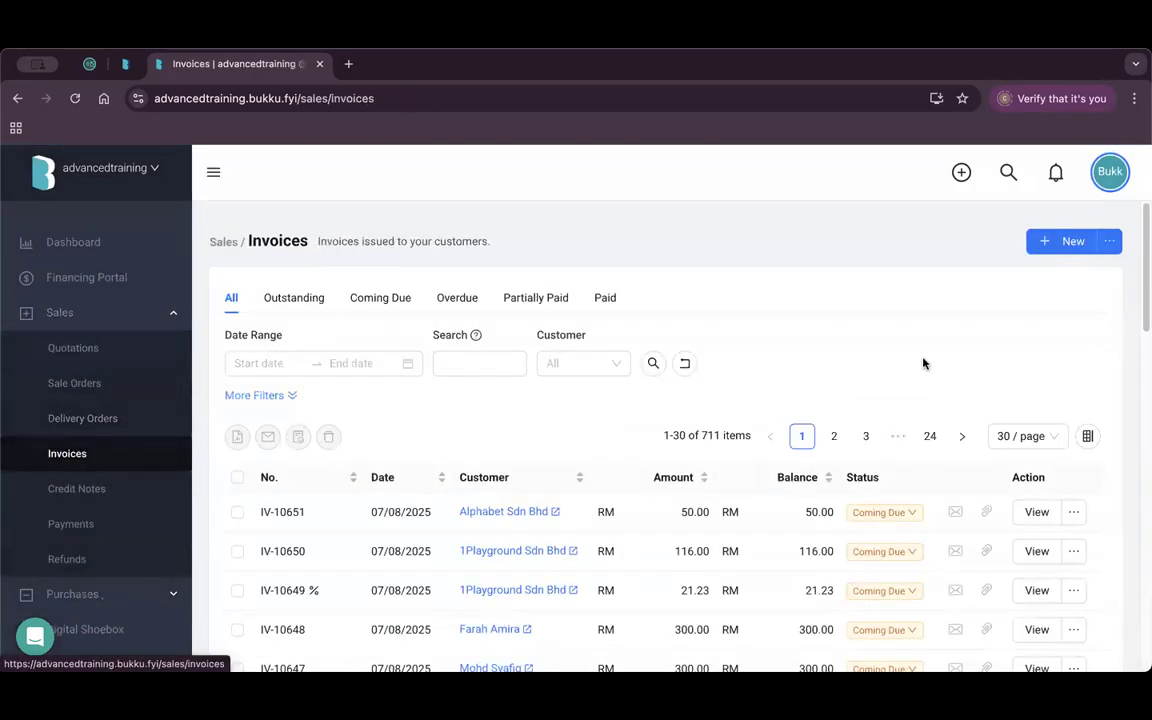
{"action": "scroll", "coordinate": [800, 440], "scroll_direction": "down", "scroll_amount": 3}
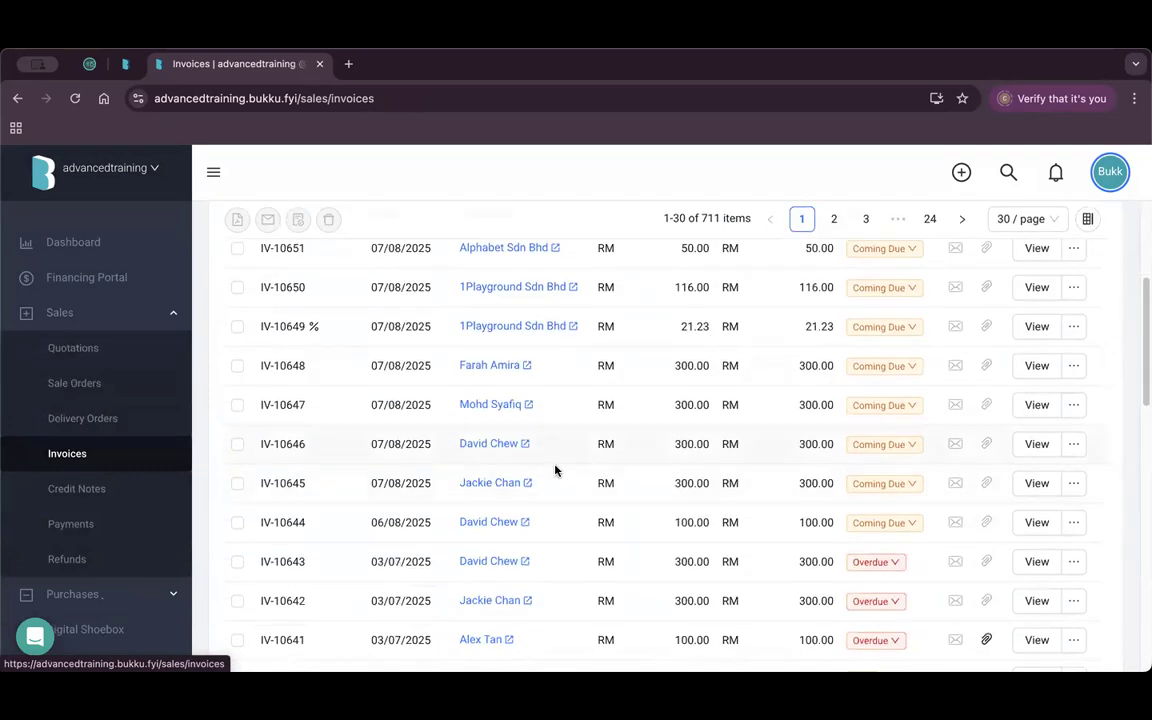
{"action": "left_click", "coordinate": [1036, 526]}
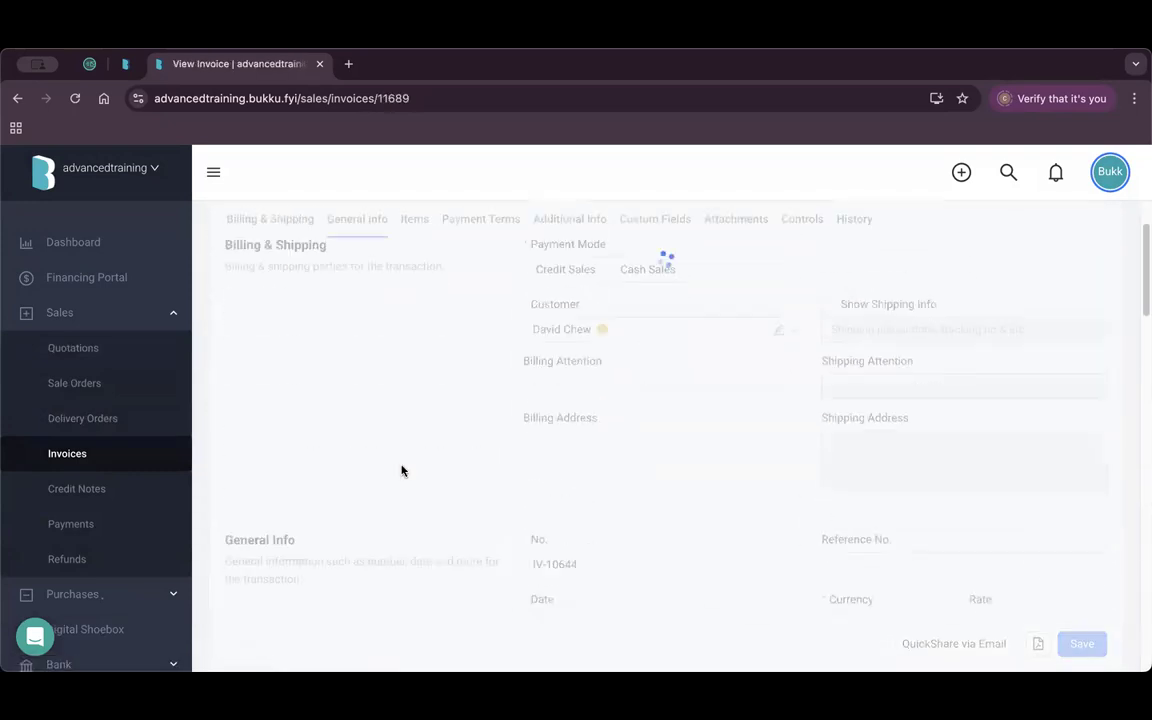
{"action": "scroll", "coordinate": [401, 471], "scroll_direction": "down", "scroll_amount": 5}
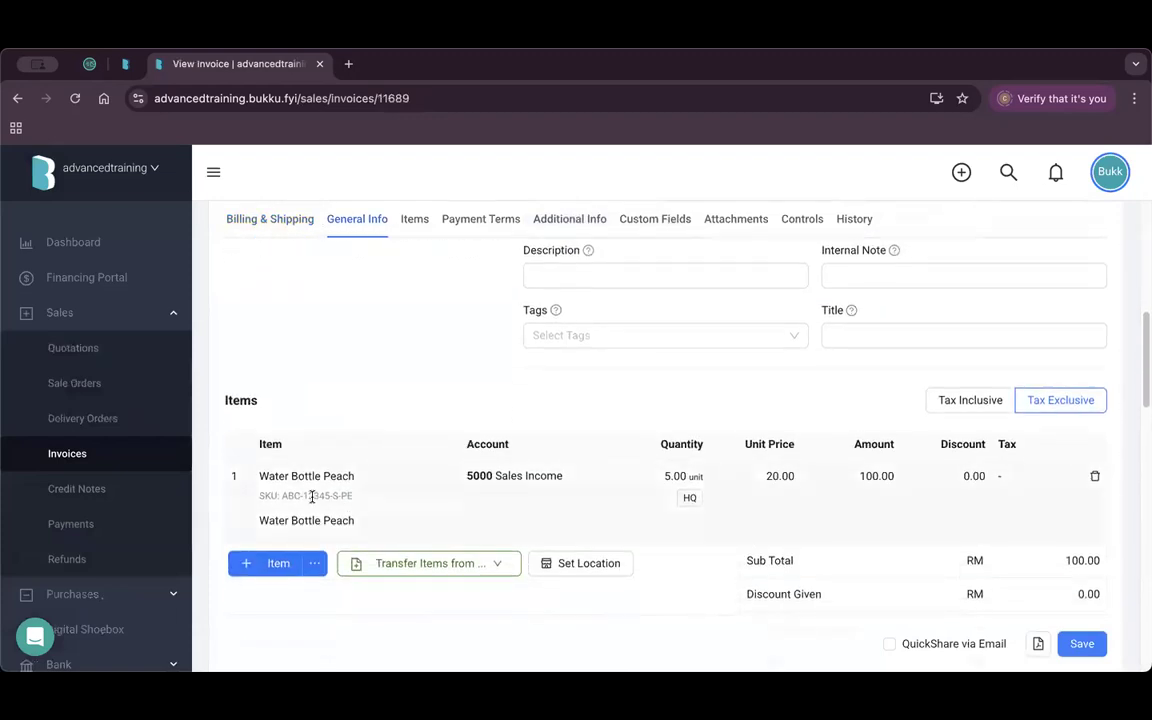
{"action": "scroll", "coordinate": [686, 306], "scroll_direction": "up", "scroll_amount": 5}
{"action": "left_click", "coordinate": [836, 260]}
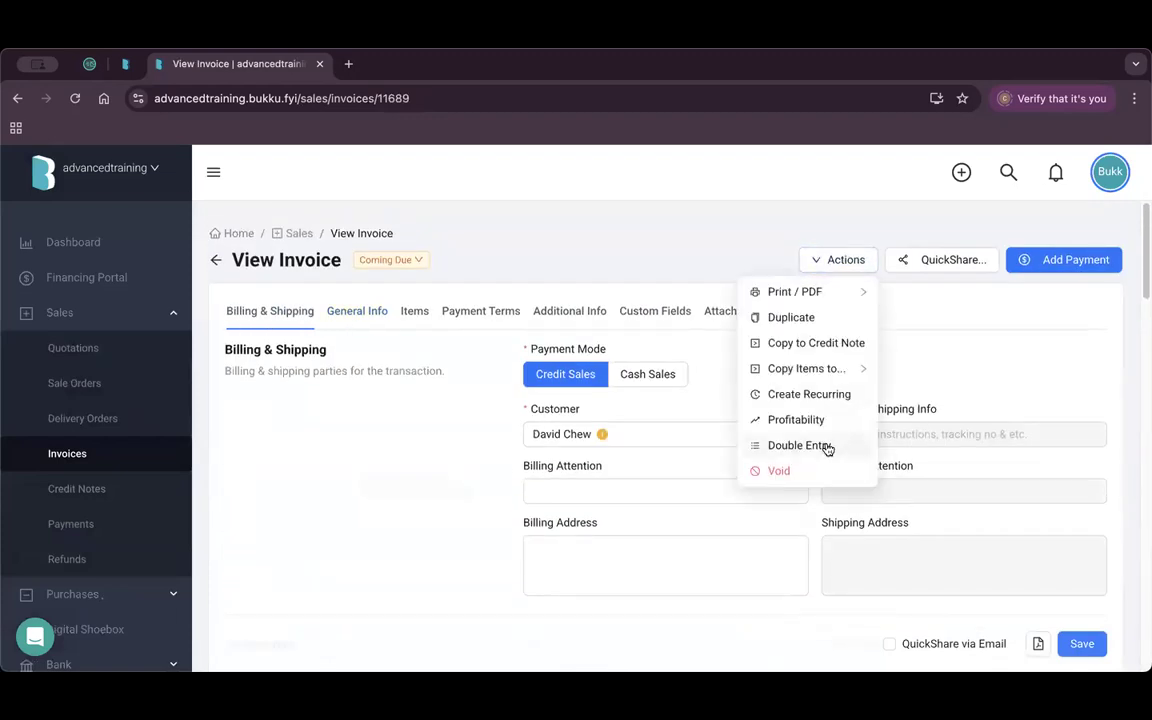
{"action": "left_click", "coordinate": [828, 447]}
{"action": "left_click", "coordinate": [823, 249]}
Edit the Water Bottle Peach line, then highlight Inventory credited and Cost of Sales debited RM 50.00.
{"action": "scroll", "coordinate": [558, 459], "scroll_direction": "down", "scroll_amount": 3}
{"action": "scroll", "coordinate": [558, 459], "scroll_direction": "down", "scroll_amount": 3}
{"action": "left_click", "coordinate": [520, 468]}
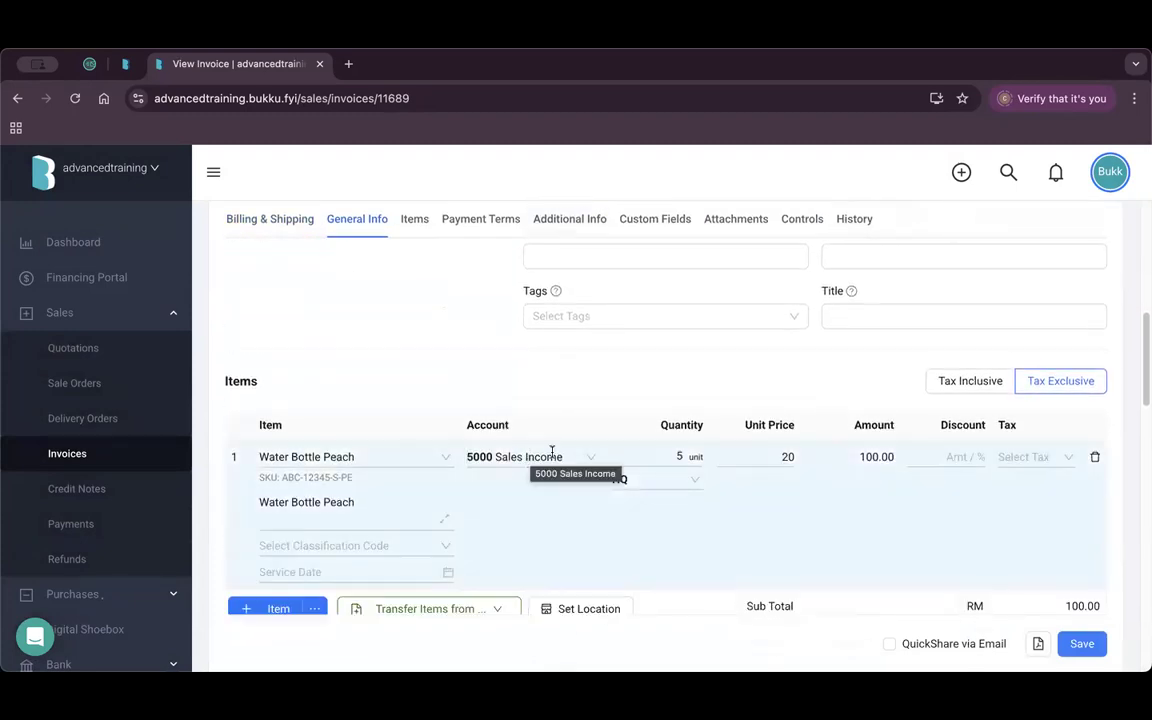
{"action": "scroll", "coordinate": [922, 301], "scroll_direction": "up", "scroll_amount": 10}
{"action": "left_click", "coordinate": [830, 262]}
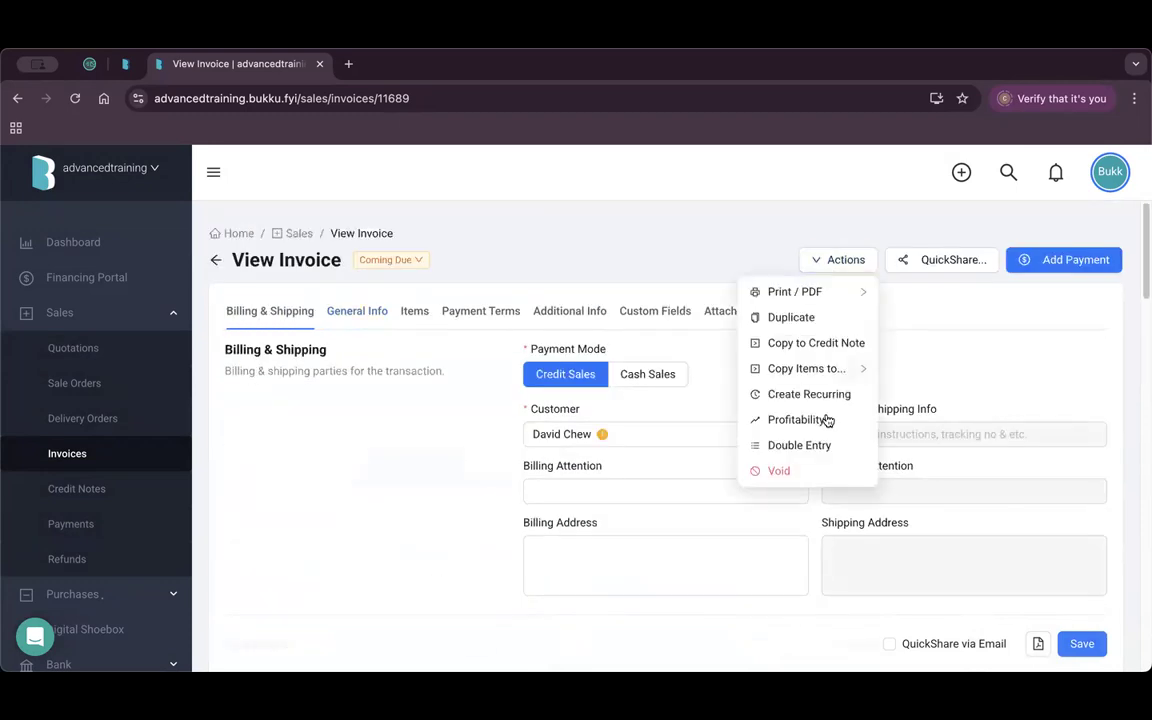
{"action": "left_click", "coordinate": [820, 444]}
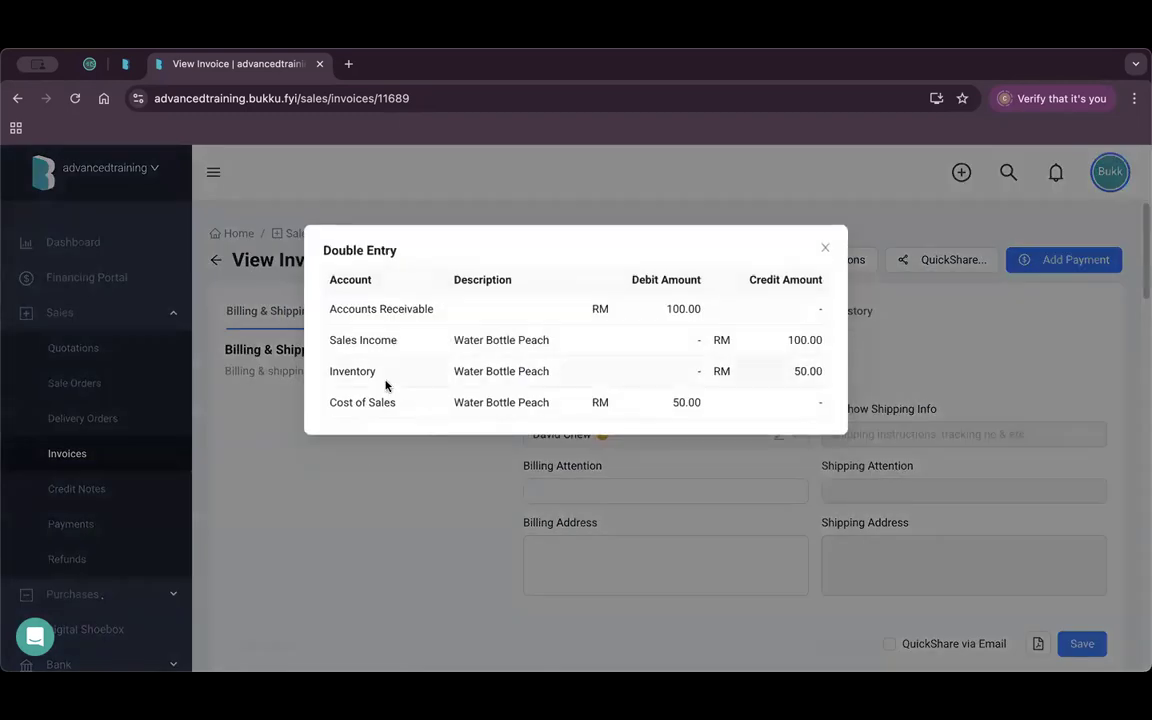
{"action": "left_click_drag", "start_coordinate": [338, 371], "coordinate": [451, 384]}
{"action": "left_click_drag", "start_coordinate": [790, 371], "coordinate": [818, 369]}
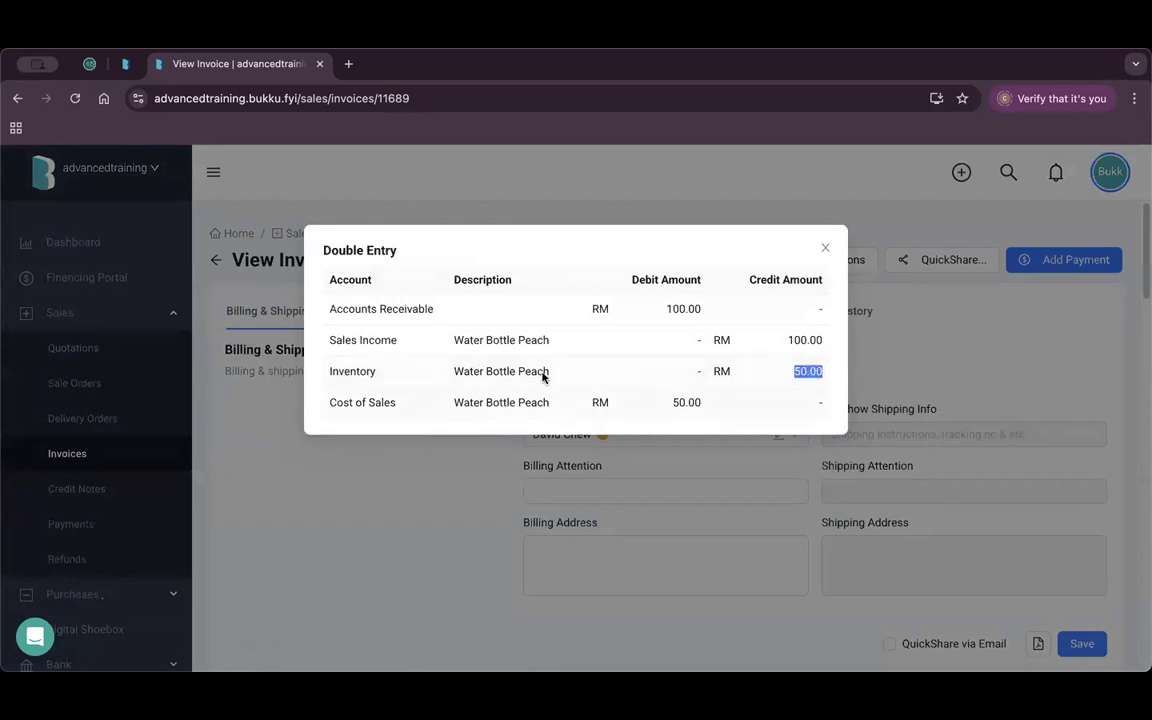
{"action": "triple_click", "coordinate": [386, 404]}
{"action": "left_click_drag", "start_coordinate": [660, 406], "coordinate": [690, 397]}
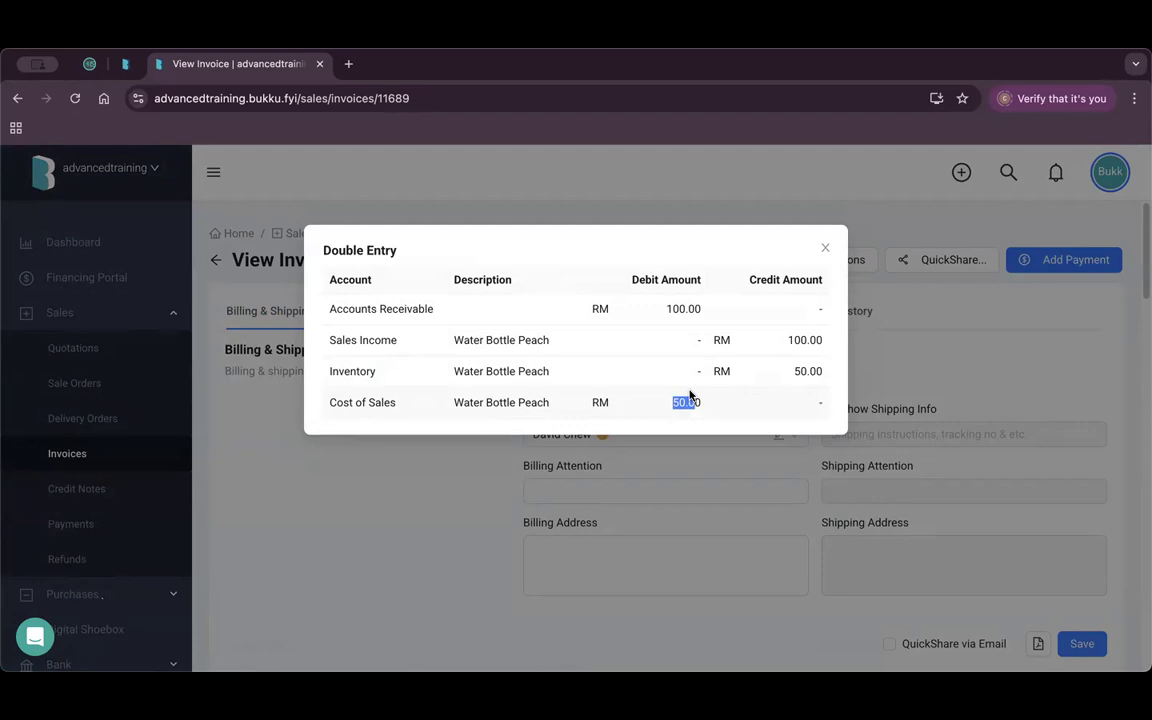
Paste the weighted average cost note above the invoice's existing remarks.
{"action": "left_click", "coordinate": [404, 491]}
{"action": "scroll", "coordinate": [404, 491], "scroll_direction": "down", "scroll_amount": 5}
{"action": "scroll", "coordinate": [533, 504], "scroll_direction": "down", "scroll_amount": 8}
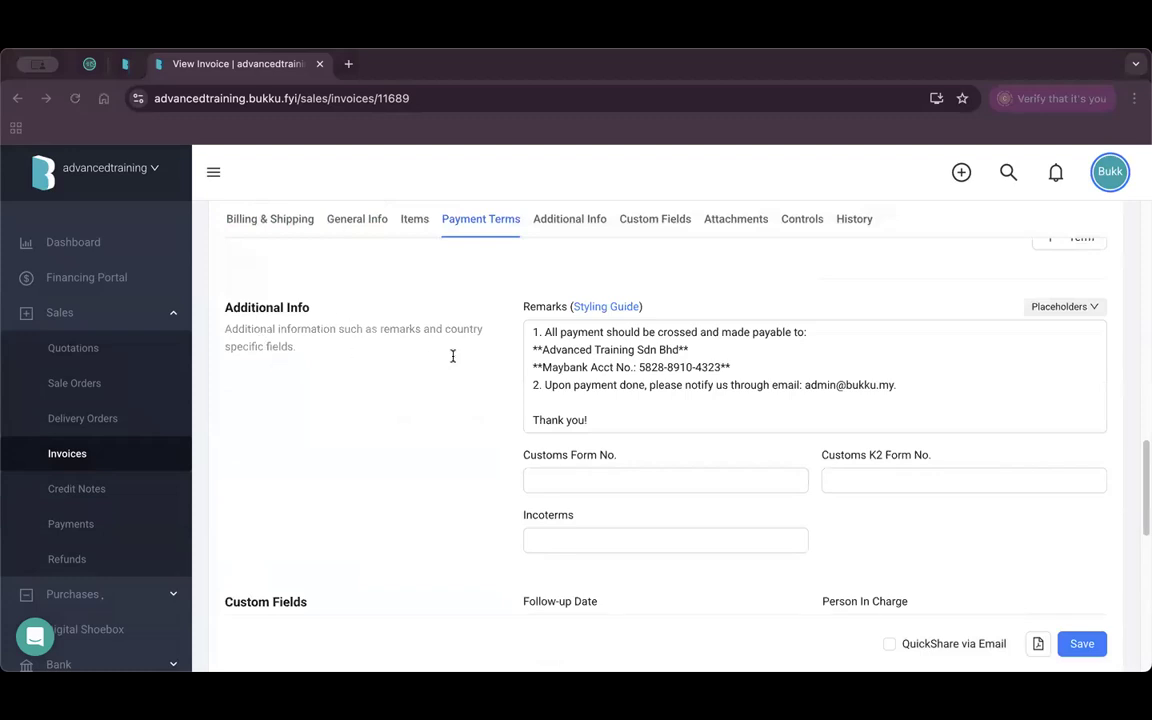
{"action": "left_click", "coordinate": [536, 333]}
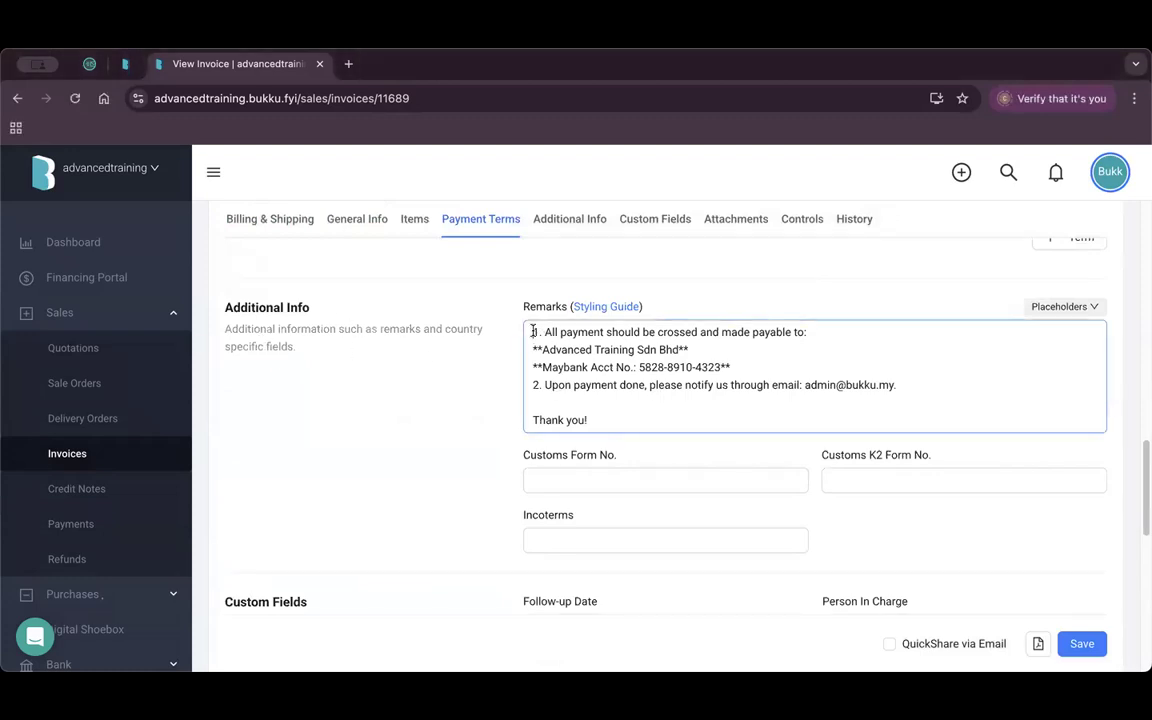
{"action": "key", "text": "Return"}
{"action": "key", "text": "Return"}
{"action": "key", "text": "Return"}
{"action": "key", "text": "Return"}
{"action": "type", "text": "Bukku uses a weighted average track inventory - Average Cost = Total Value / Total Stock on Hand"}
{"action": "left_click_drag", "start_coordinate": [1018, 332], "coordinate": [513, 333]}
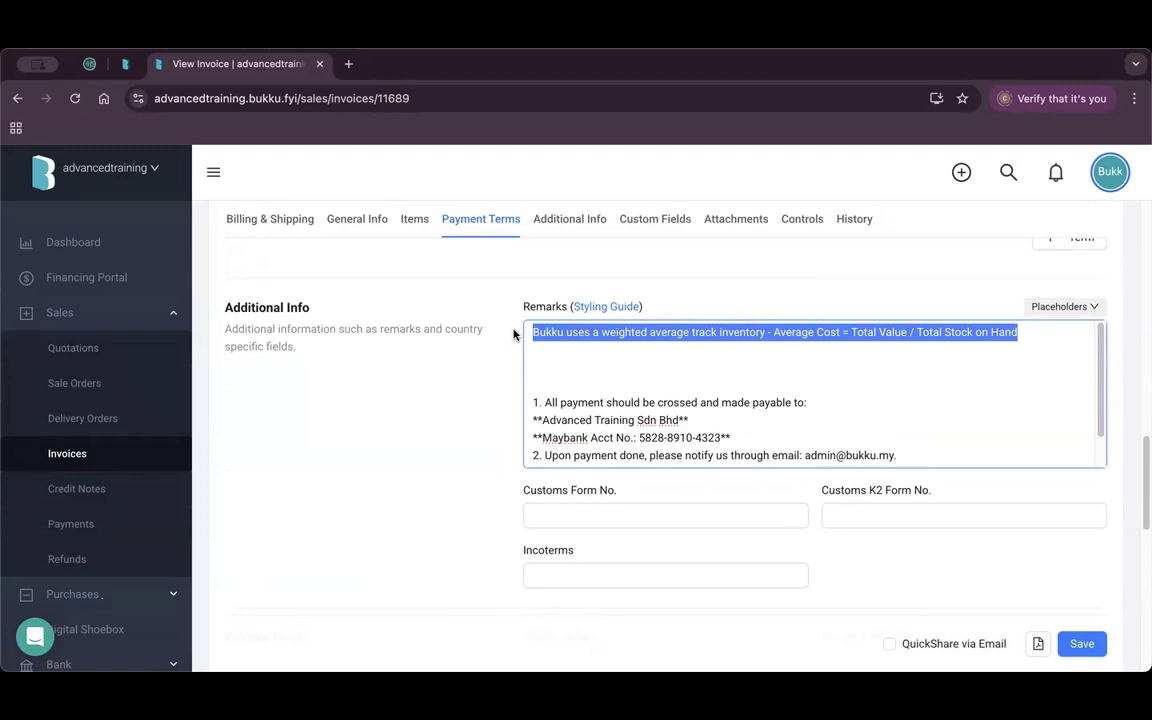
Go to All Reports, leaving the invoice without saving the changes.
{"action": "scroll", "coordinate": [100, 405], "scroll_direction": "down", "scroll_amount": 5}
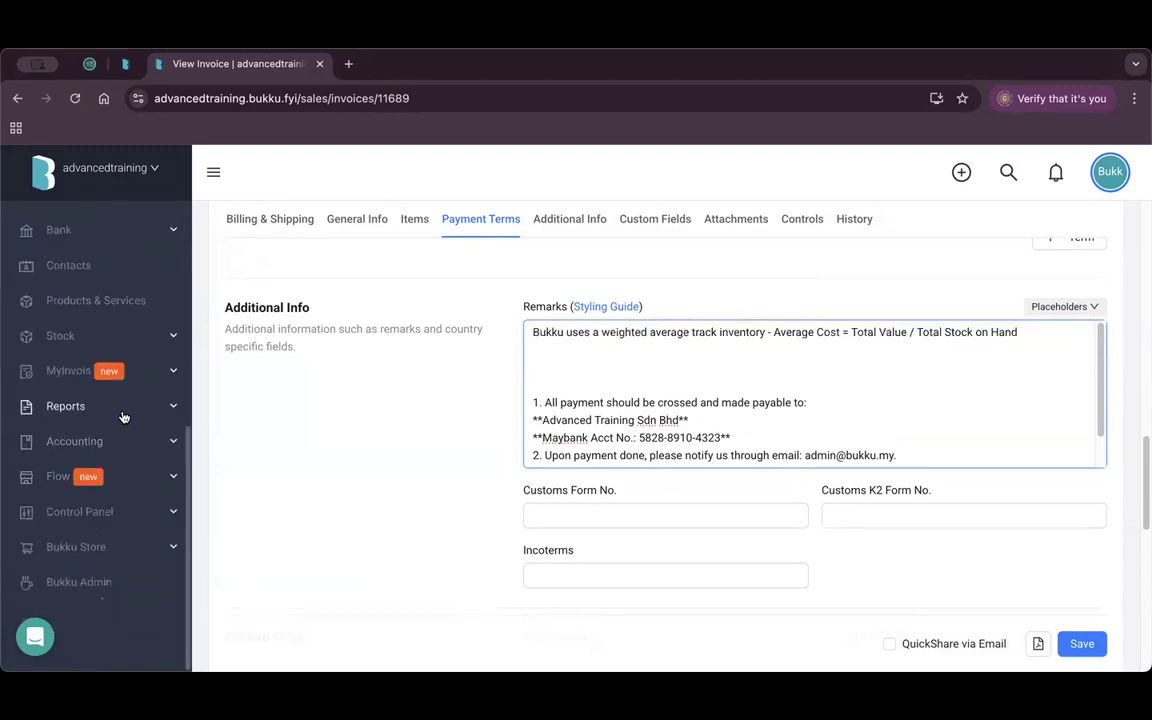
{"action": "left_click", "coordinate": [123, 410]}
{"action": "left_click", "coordinate": [108, 442]}
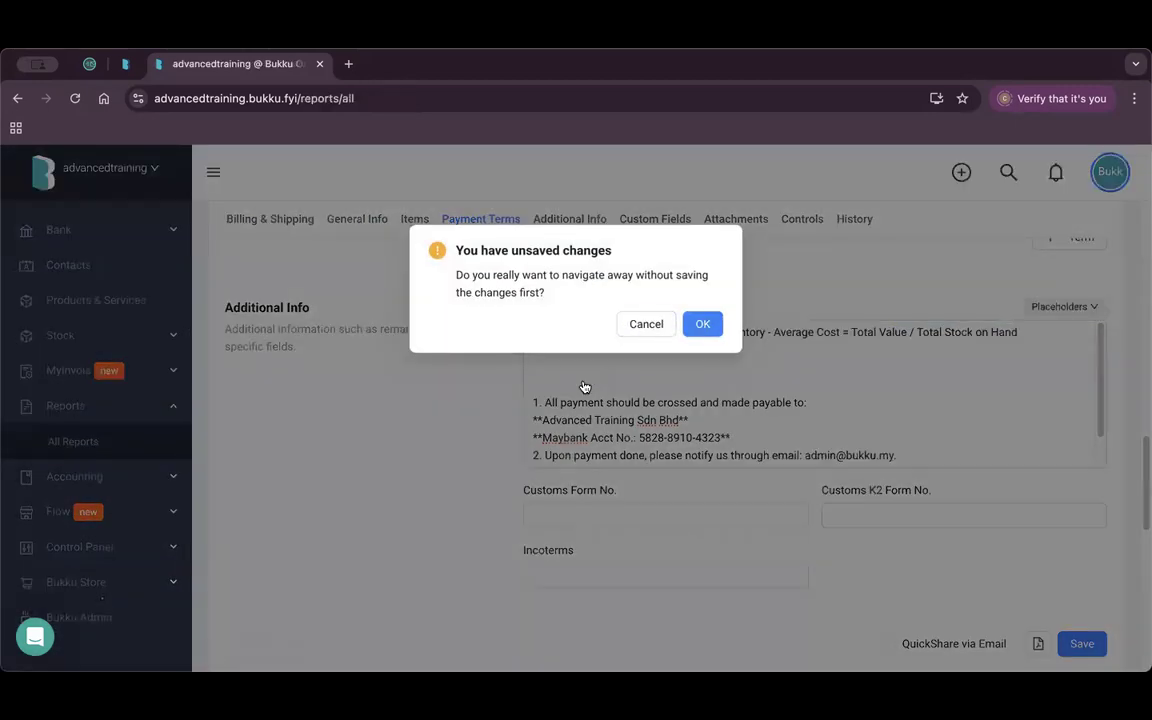
{"action": "key", "text": "Return"}
Open the 01/01/2025–07/08/2025 Profit & Loss, showing RM 4,497.81 Cost of Sales and RM 76,981.49 gross profit.
{"action": "left_click", "coordinate": [535, 340]}
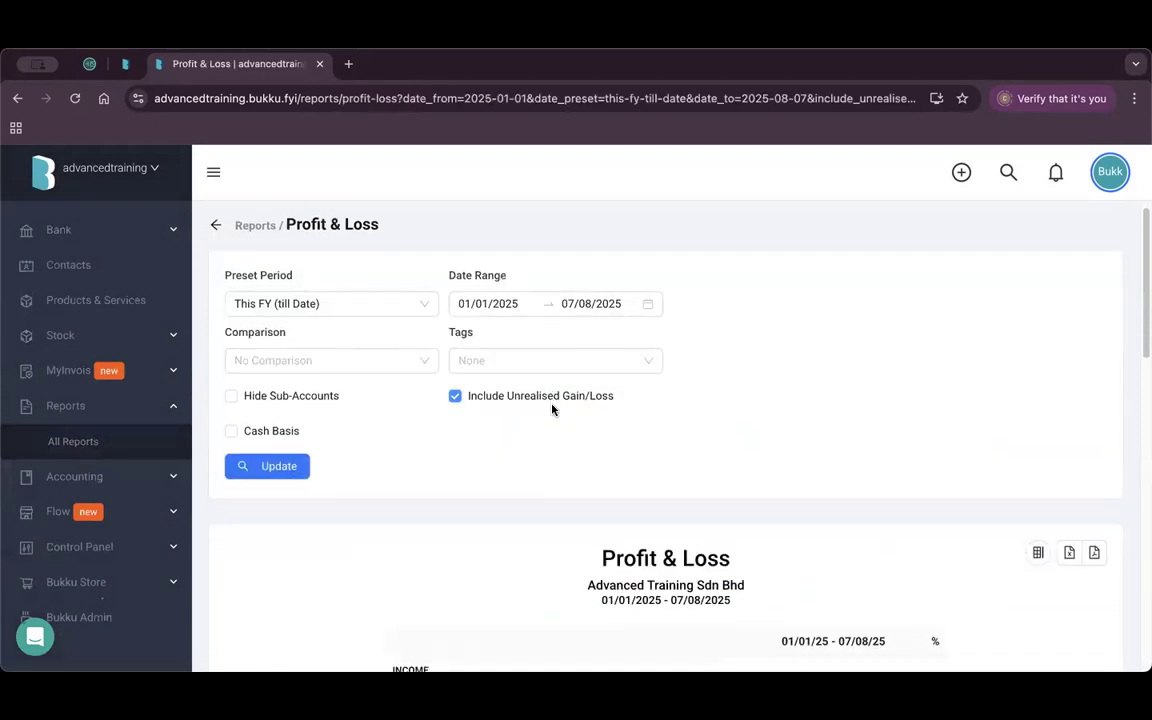
{"action": "scroll", "coordinate": [552, 408], "scroll_direction": "down", "scroll_amount": 4}
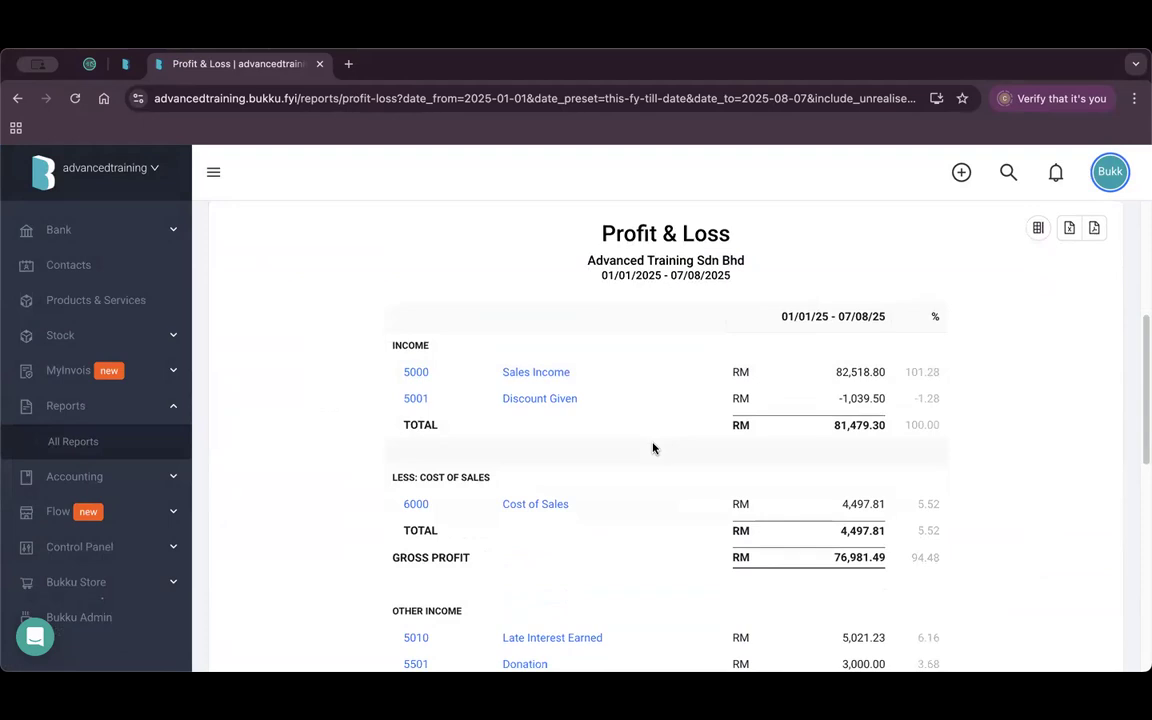
{"action": "scroll", "coordinate": [654, 448], "scroll_direction": "down", "scroll_amount": 1}
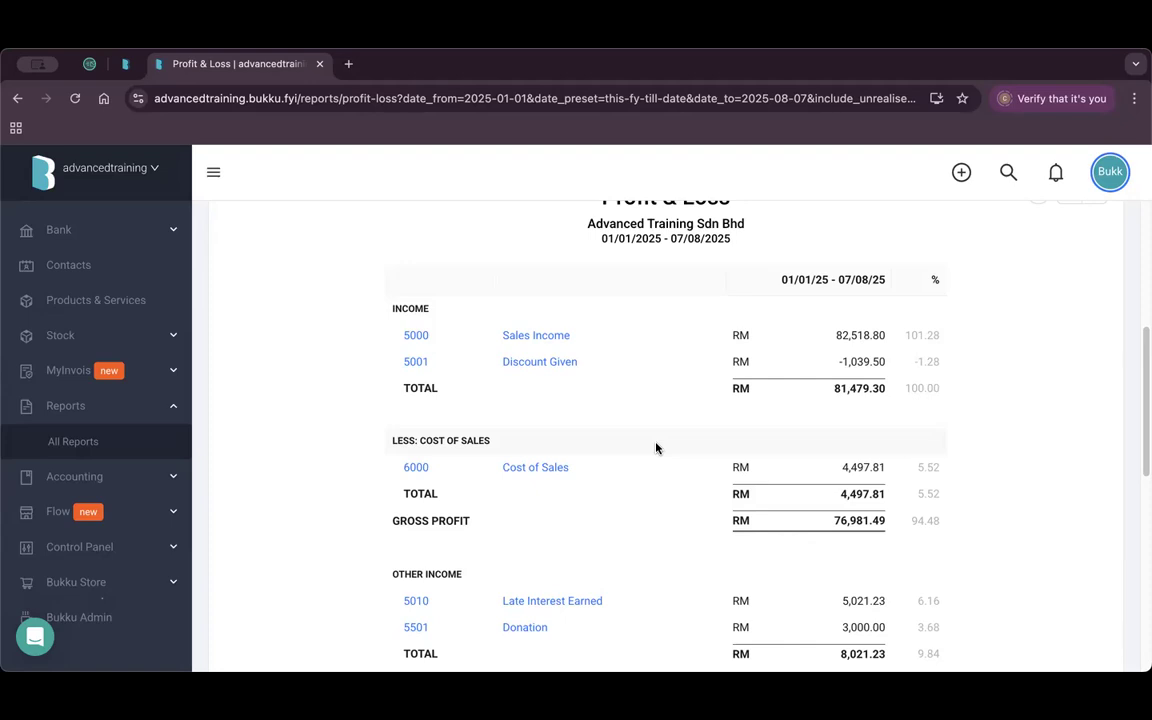
Load the periodictesting company's dashboard in a new browser tab.
{"action": "left_click", "coordinate": [348, 63]}
{"action": "type", "text": "per"}
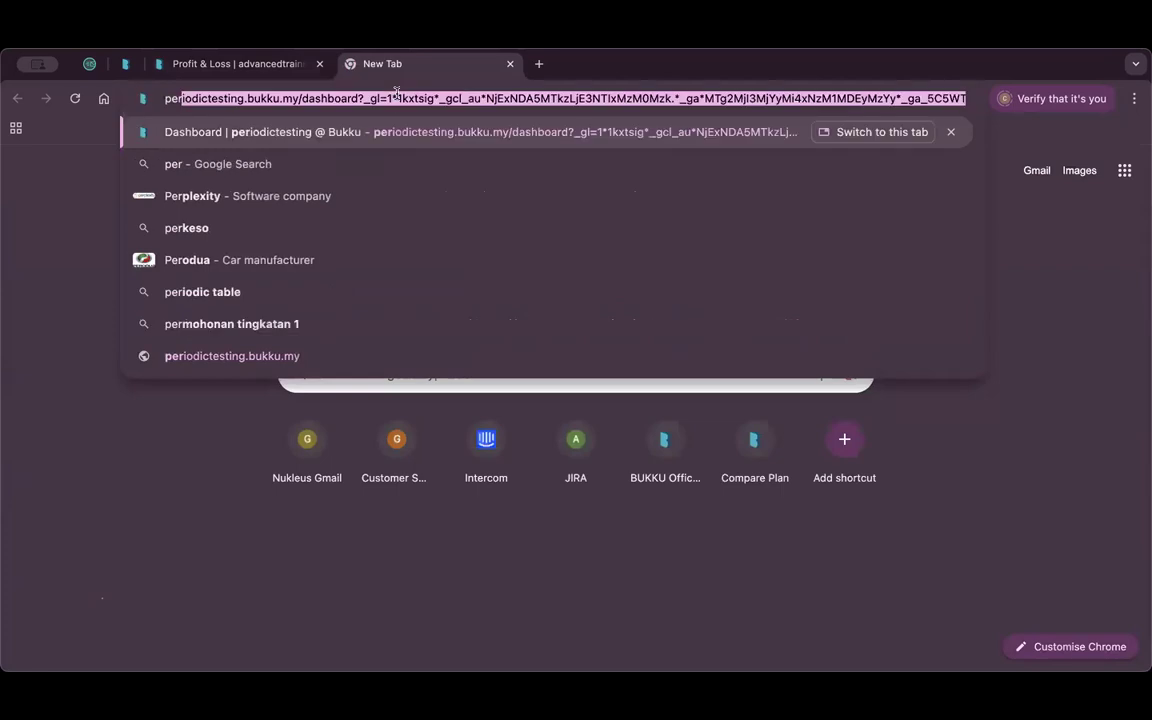
{"action": "key", "text": "Return"}
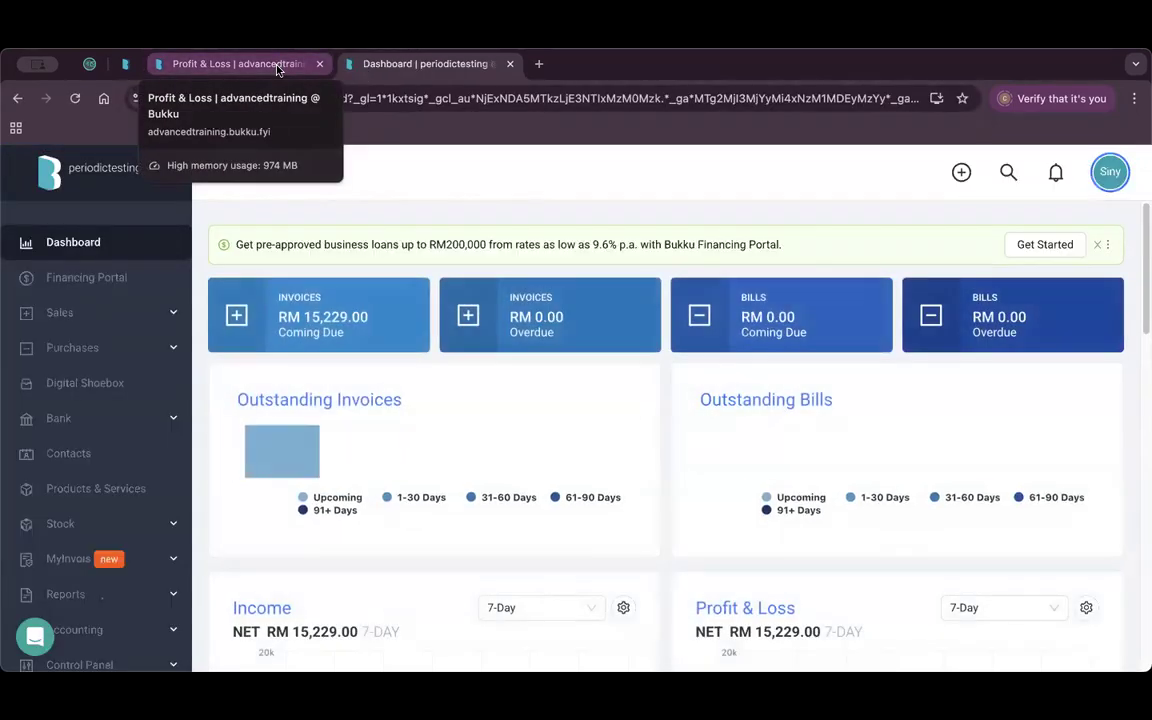
{"action": "left_click", "coordinate": [278, 66]}
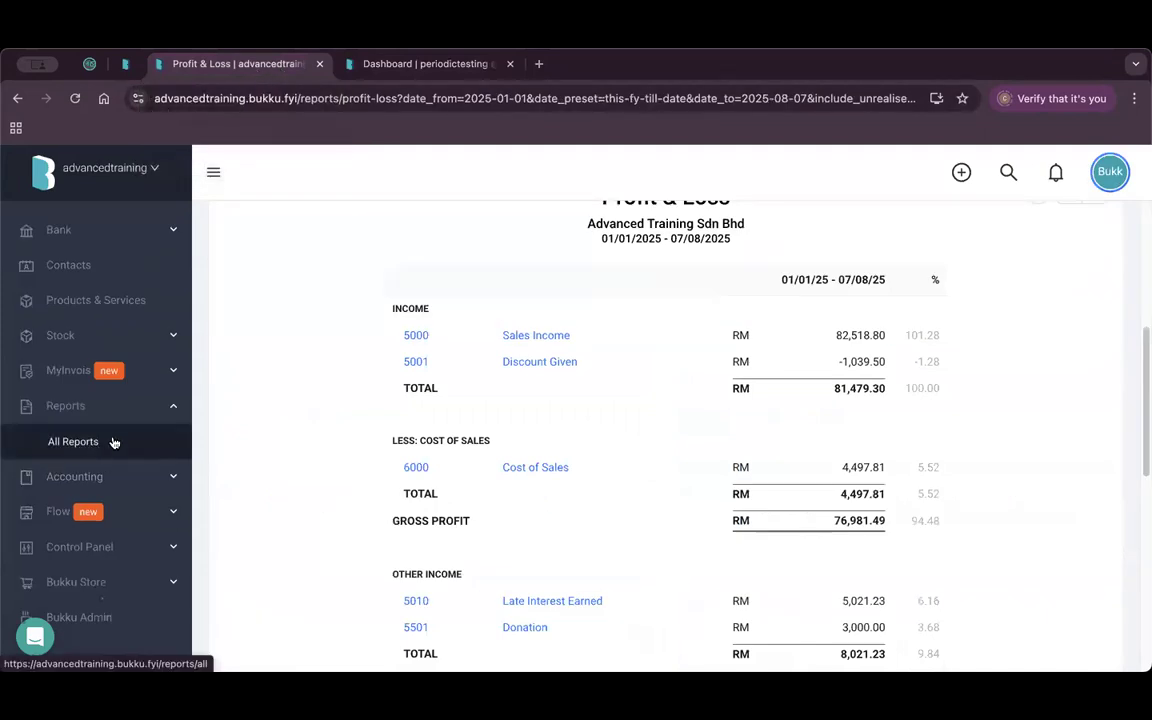
Expand the Stock menu in both tabs, revealing Periodic Values for periodictesting.
{"action": "left_click", "coordinate": [145, 337]}
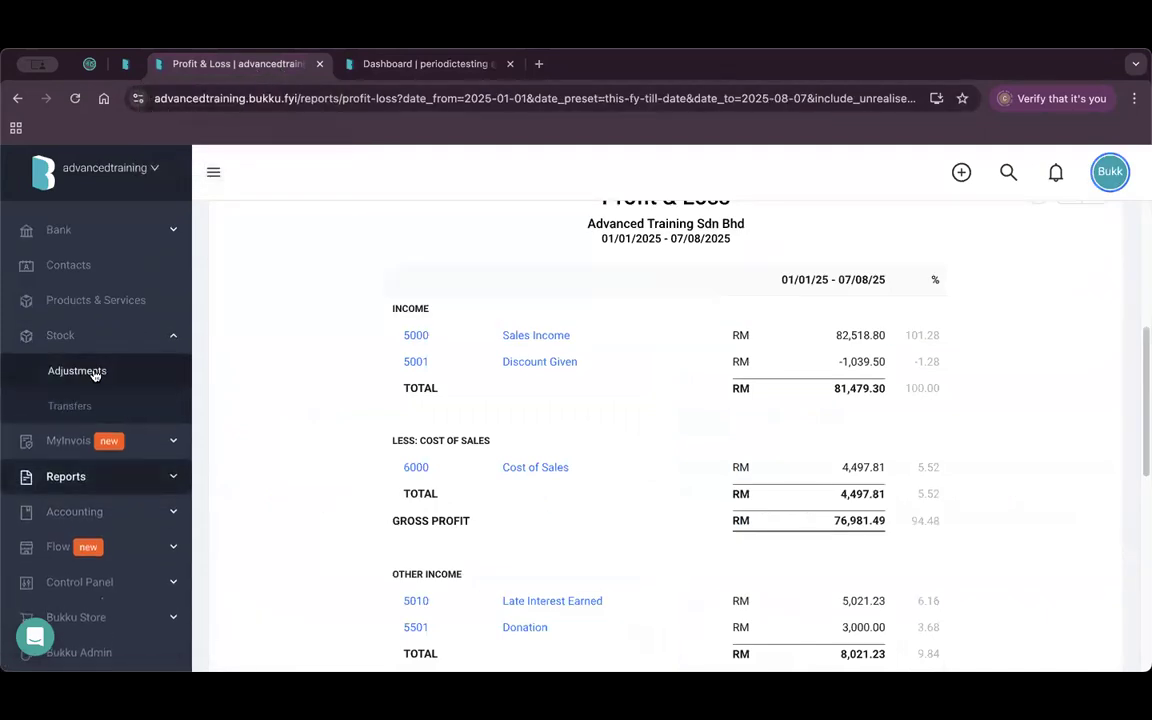
{"action": "left_click", "coordinate": [380, 64]}
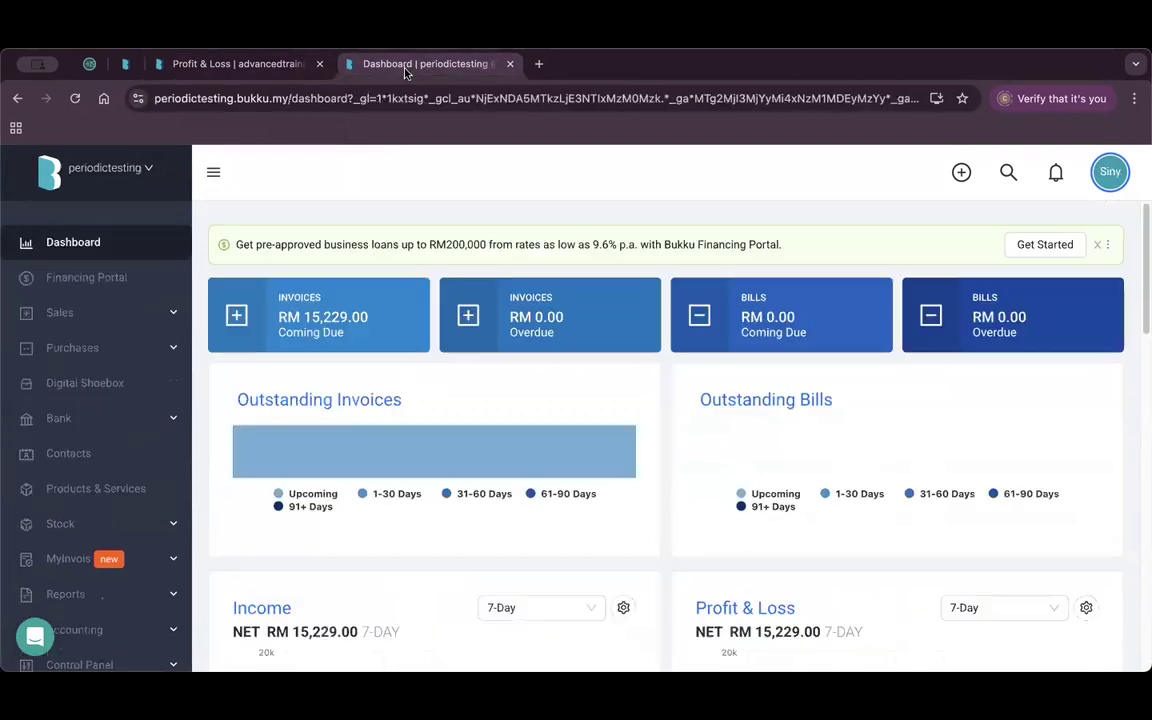
{"action": "scroll", "coordinate": [135, 415], "scroll_direction": "down", "scroll_amount": 2}
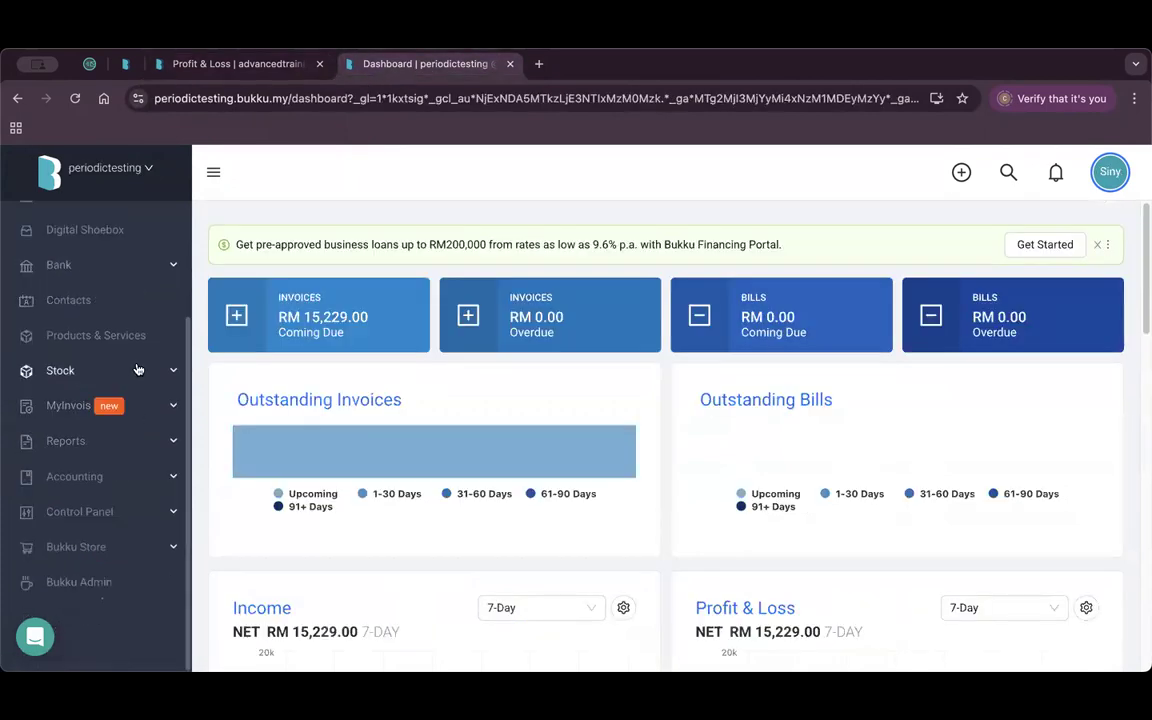
{"action": "left_click", "coordinate": [121, 370]}
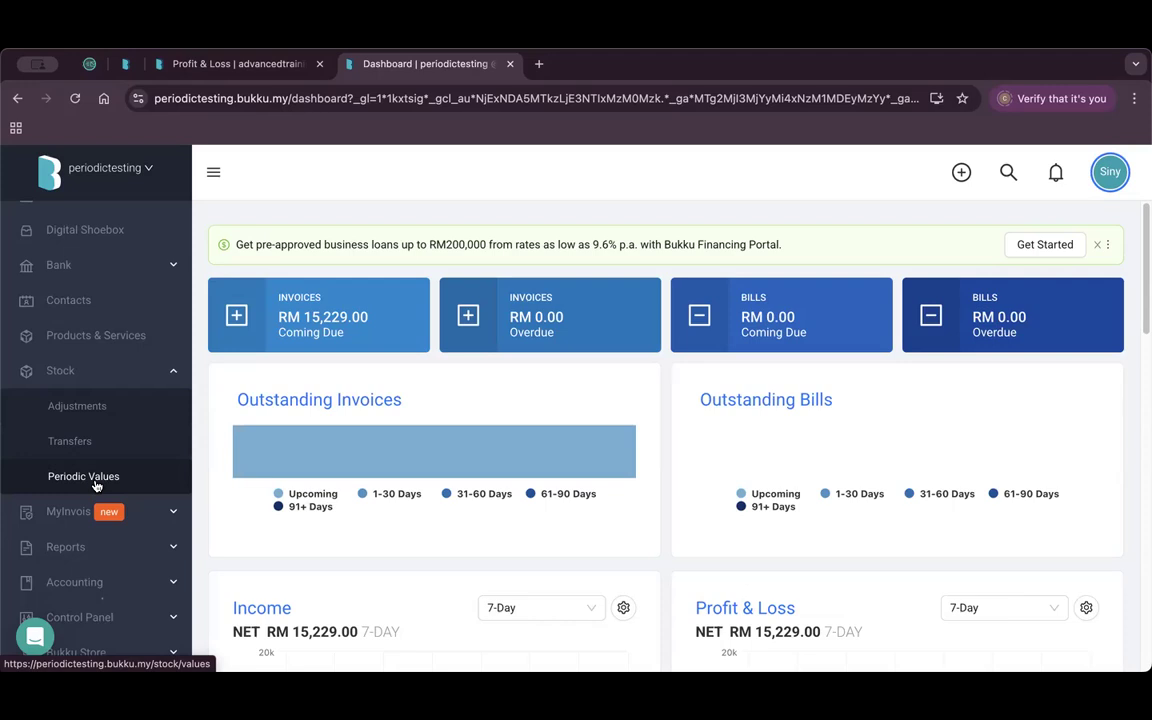
Open Matcha KitKat and review its inventory tracking and purchase account, leaving them unchanged.
{"action": "left_click", "coordinate": [111, 335]}
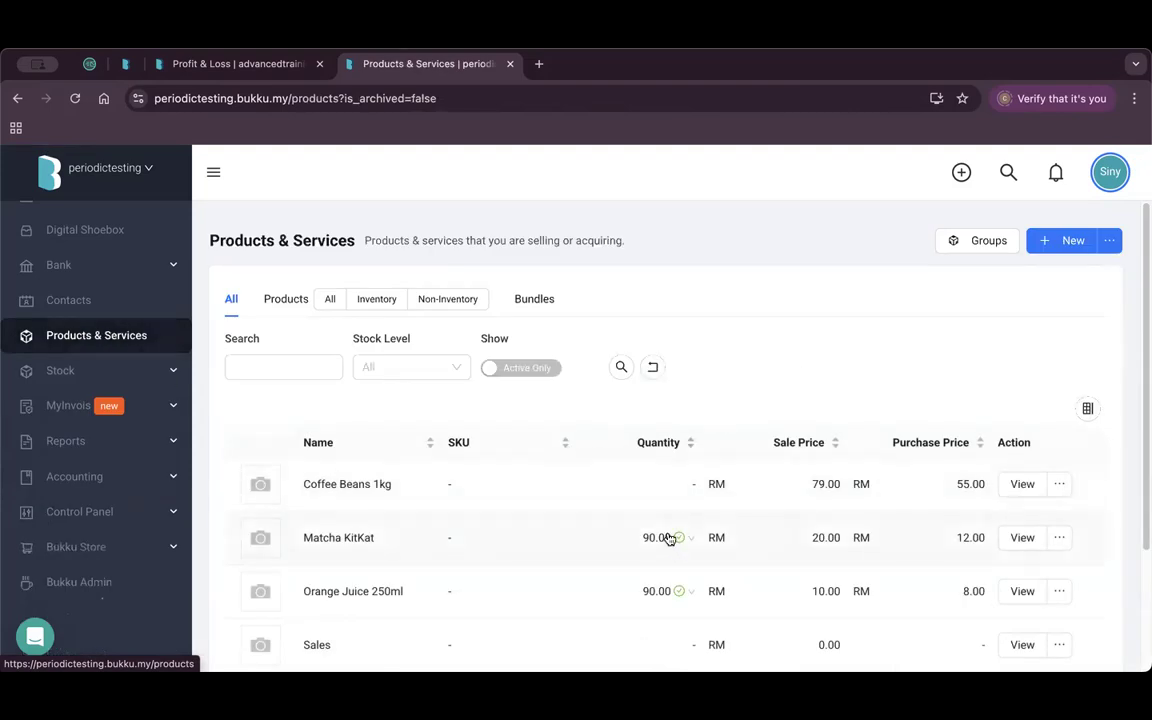
{"action": "left_click", "coordinate": [1020, 540]}
{"action": "scroll", "coordinate": [600, 440], "scroll_direction": "down", "scroll_amount": 3}
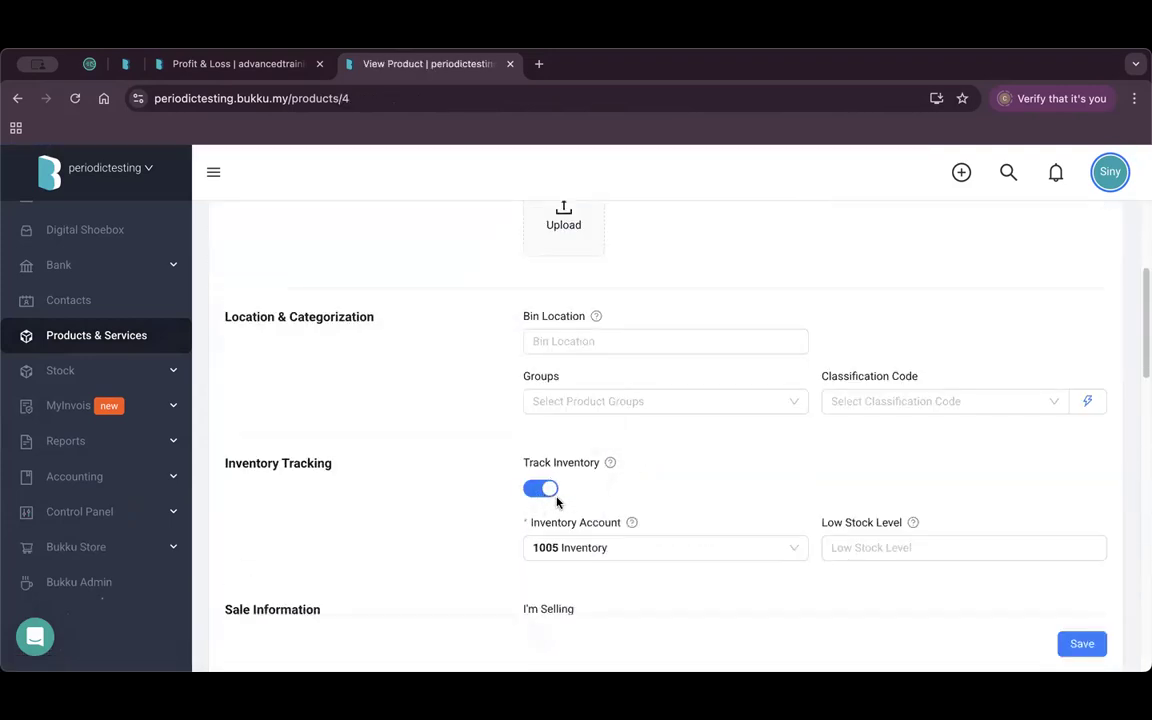
{"action": "scroll", "coordinate": [702, 481], "scroll_direction": "down", "scroll_amount": 5}
{"action": "scroll", "coordinate": [702, 477], "scroll_direction": "down", "scroll_amount": 3}
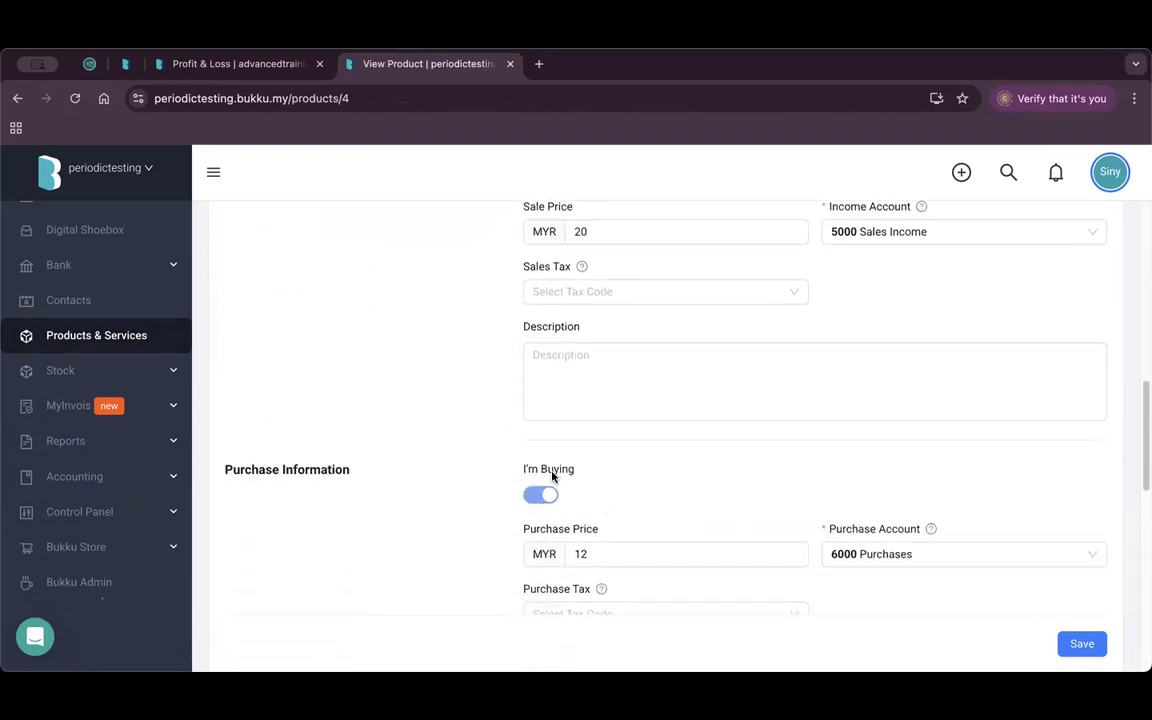
{"action": "scroll", "coordinate": [850, 480], "scroll_direction": "down", "scroll_amount": 1}
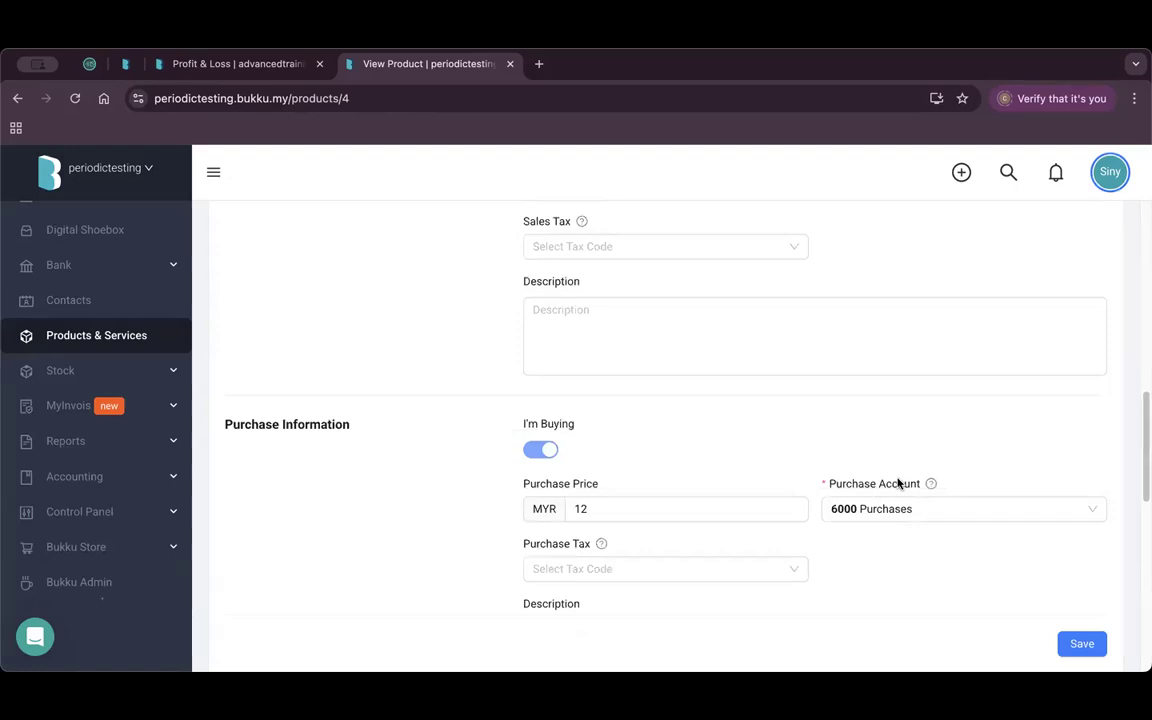
{"action": "left_click", "coordinate": [918, 512]}
{"action": "left_click", "coordinate": [458, 515]}
Go to the Purchases Bills list with its two RM 3,750.00 paid bills.
{"action": "scroll", "coordinate": [79, 460], "scroll_direction": "up", "scroll_amount": 2}
{"action": "scroll", "coordinate": [79, 458], "scroll_direction": "up", "scroll_amount": 2}
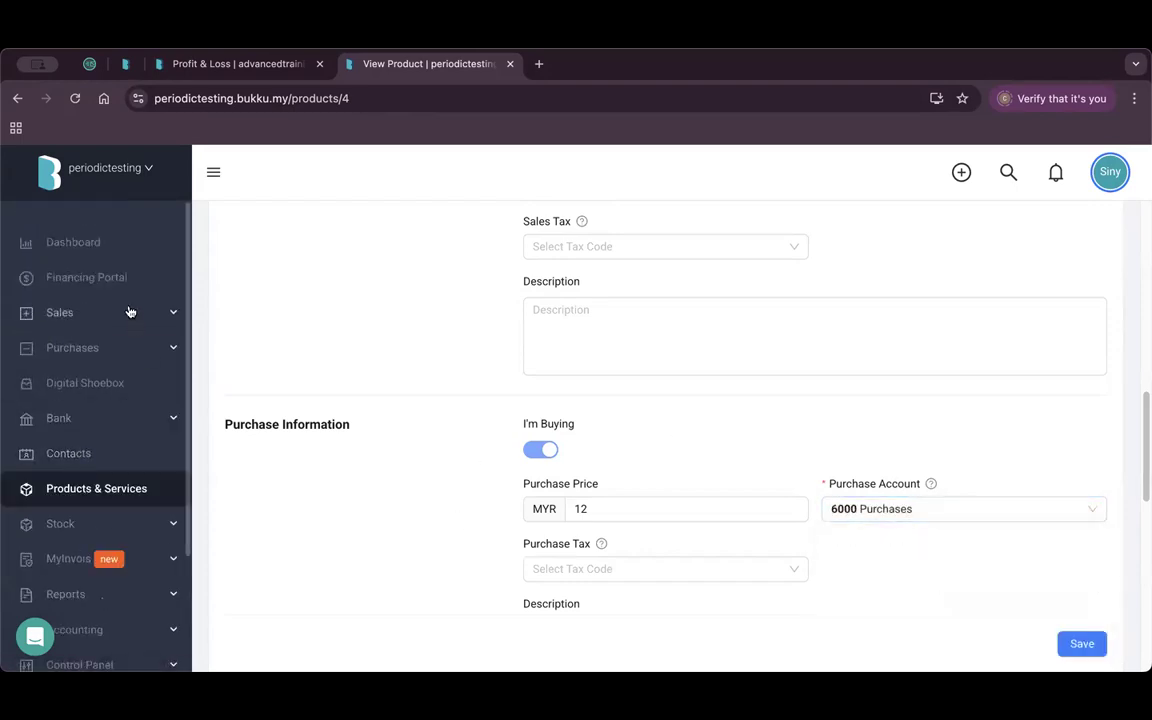
{"action": "left_click", "coordinate": [112, 343]}
{"action": "left_click", "coordinate": [99, 458]}
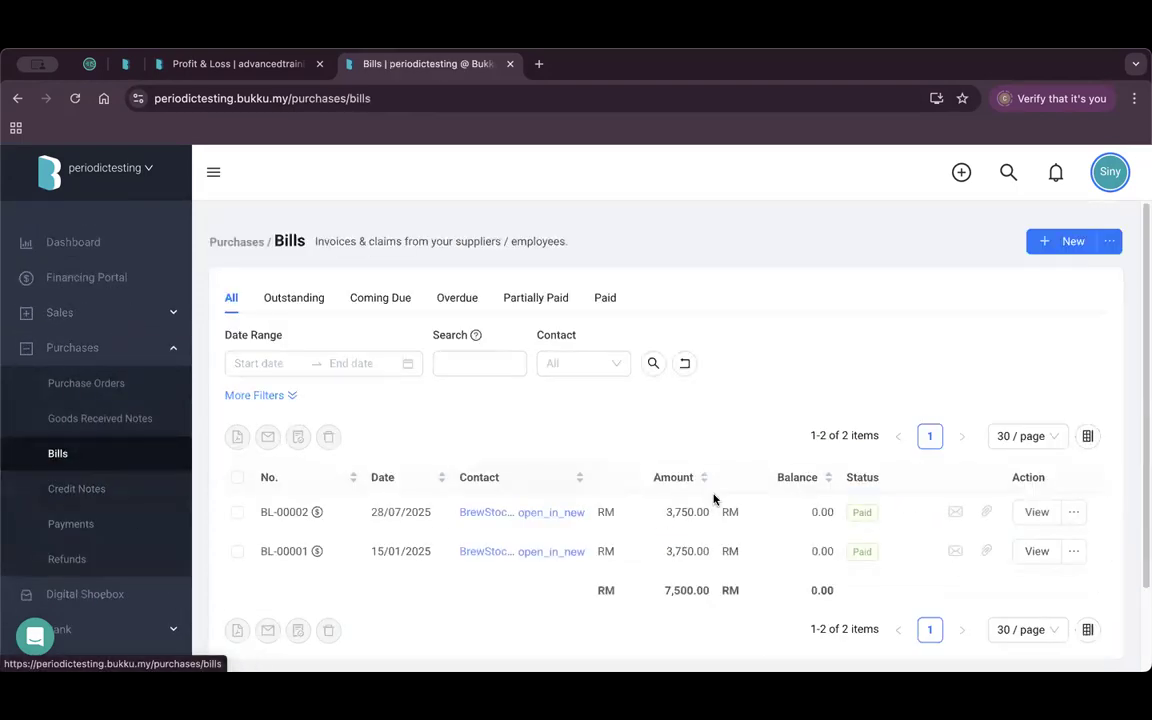
Open the BrewStock Trading bill and check its journal: Purchases debited, Cash on Hand credited 3,750.00.
{"action": "left_click", "coordinate": [1026, 513]}
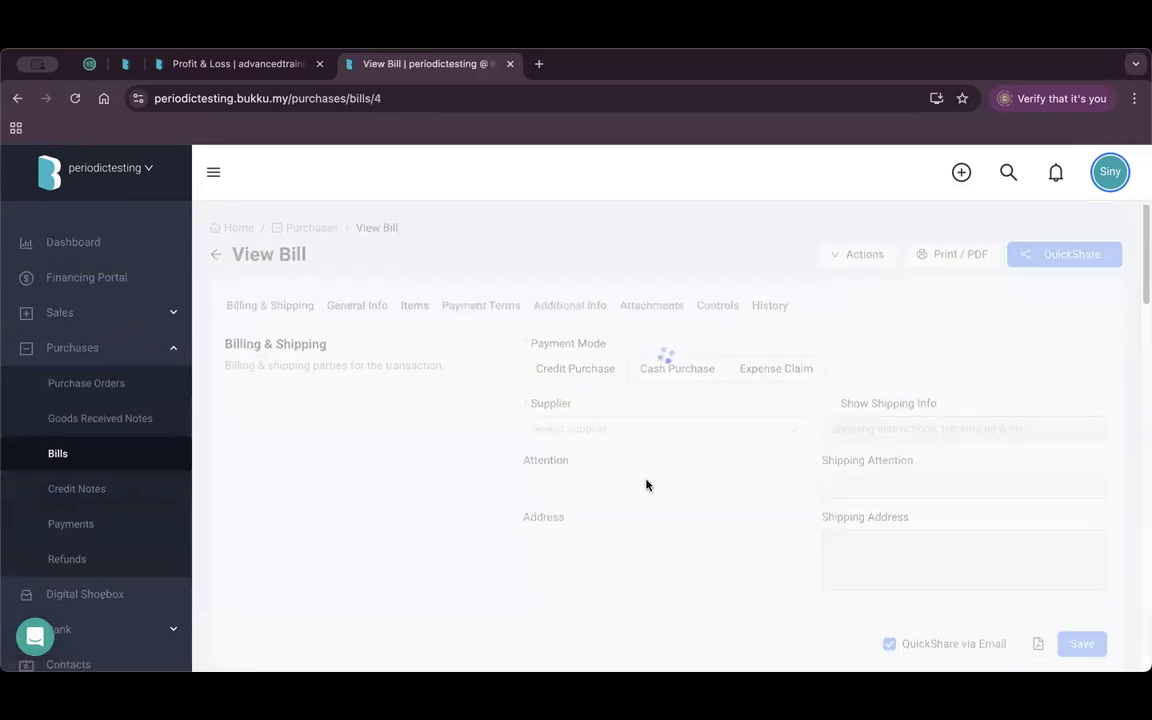
{"action": "scroll", "coordinate": [645, 480], "scroll_direction": "down", "scroll_amount": 10}
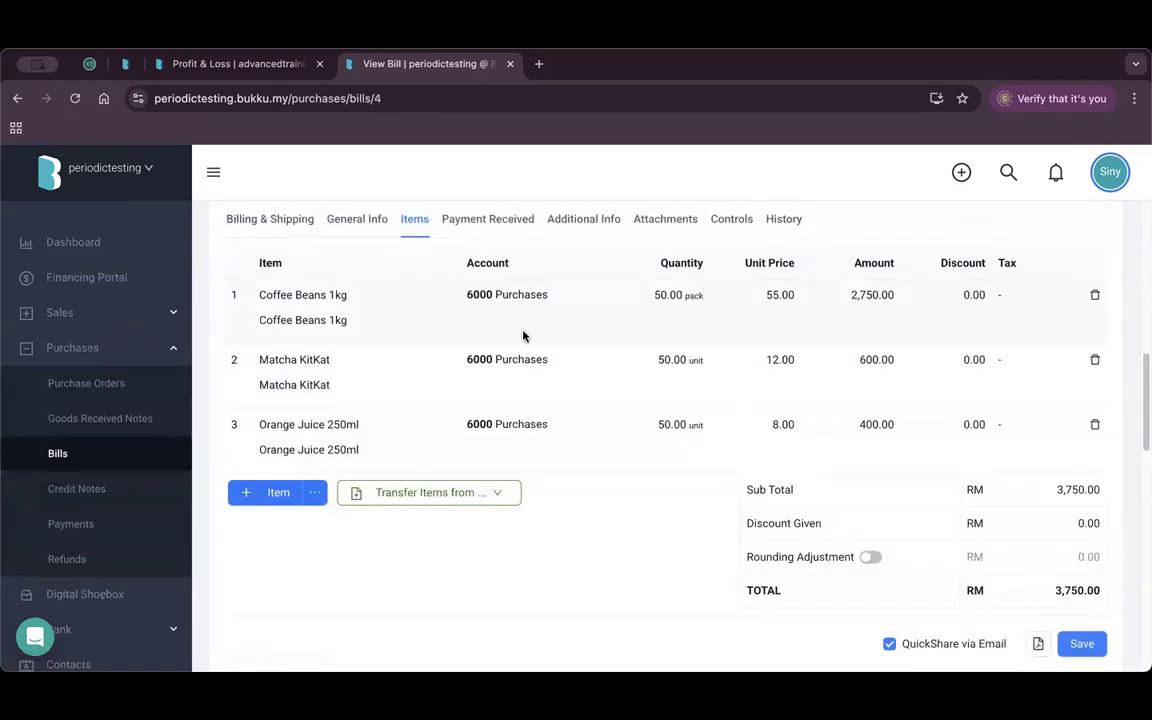
{"action": "scroll", "coordinate": [828, 370], "scroll_direction": "up", "scroll_amount": 10}
{"action": "left_click", "coordinate": [857, 259]}
{"action": "left_click", "coordinate": [830, 369]}
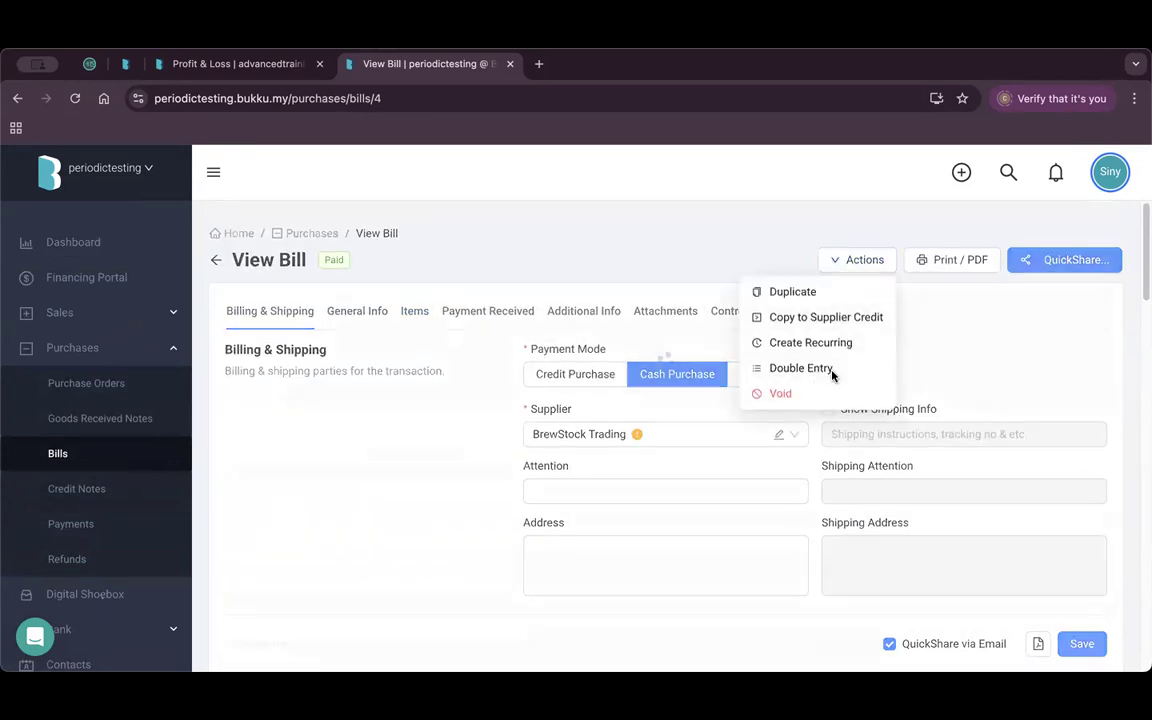
{"action": "left_click_drag", "start_coordinate": [357, 340], "coordinate": [387, 340]}
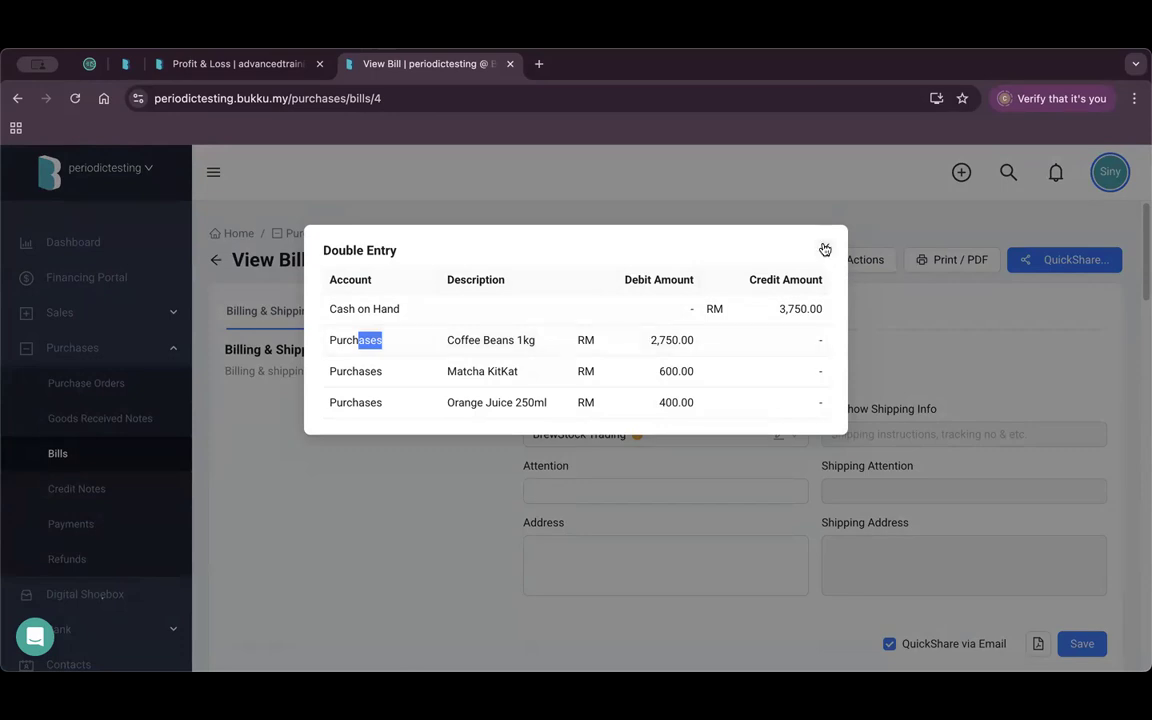
{"action": "left_click", "coordinate": [825, 247]}
{"action": "left_click", "coordinate": [82, 311]}
Open invoice 14, review its three items, and check the 229.00 Accounts Receivable/Sales Income journal.
{"action": "left_click", "coordinate": [95, 457]}
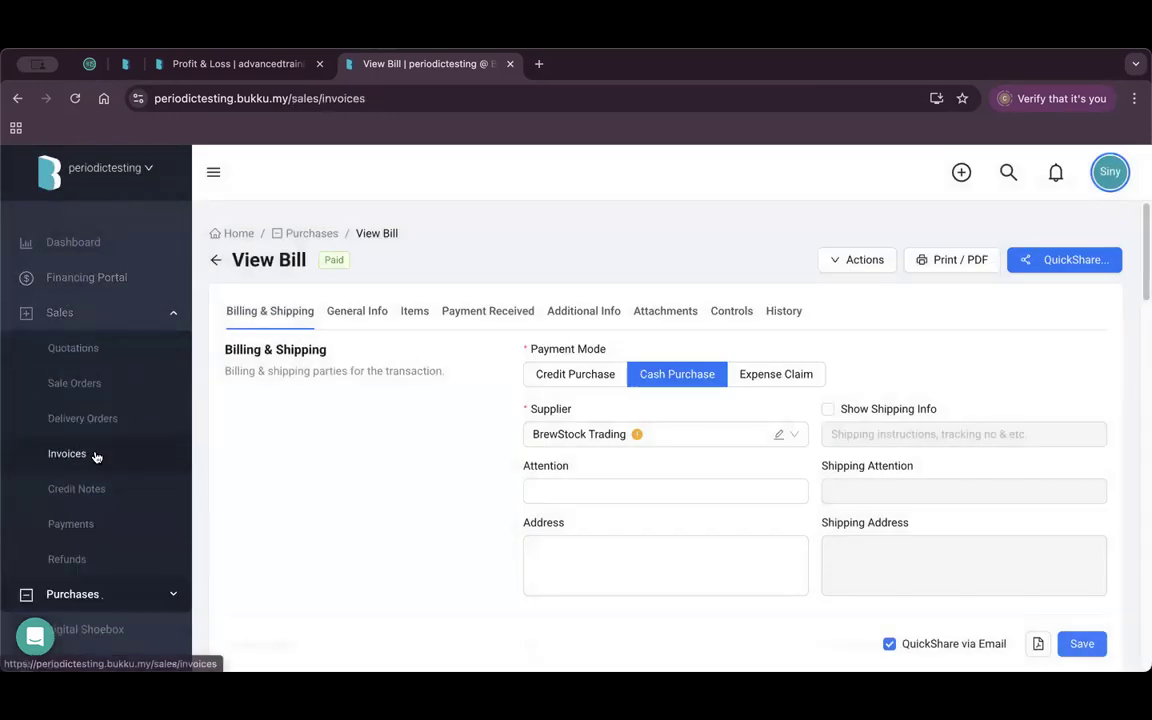
{"action": "left_click", "coordinate": [1043, 517]}
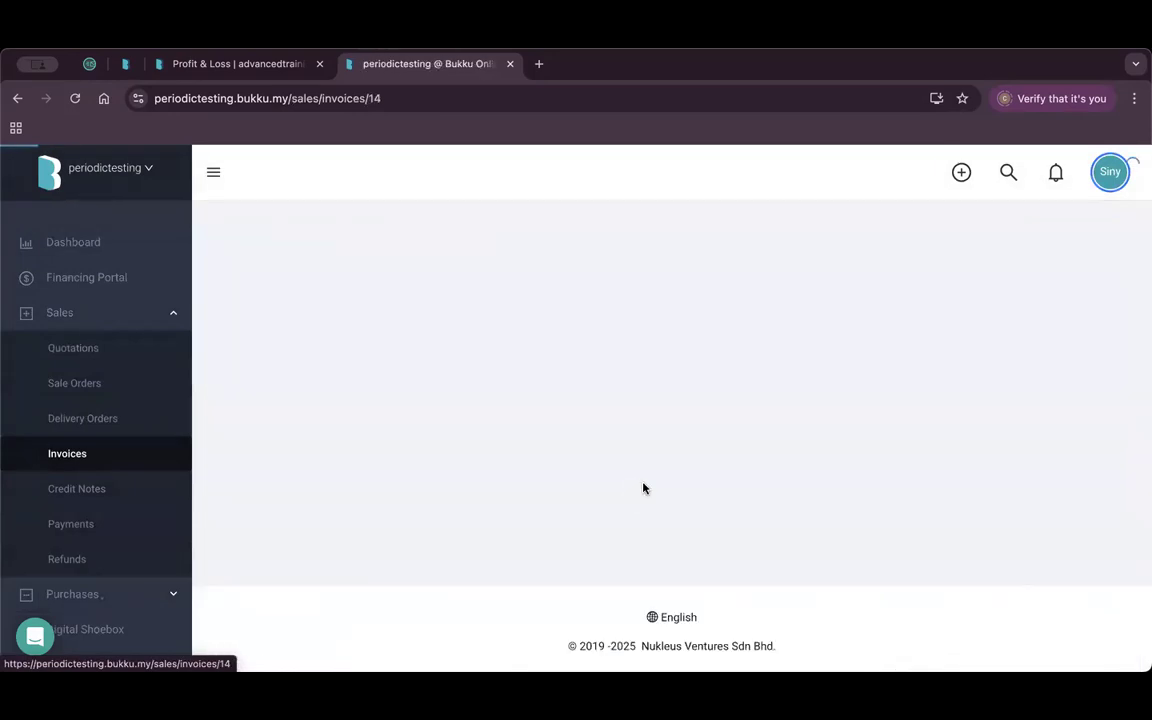
{"action": "scroll", "coordinate": [700, 460], "scroll_direction": "down", "scroll_amount": 3}
{"action": "scroll", "coordinate": [700, 455], "scroll_direction": "down", "scroll_amount": 6}
{"action": "scroll", "coordinate": [470, 381], "scroll_direction": "up", "scroll_amount": 2}
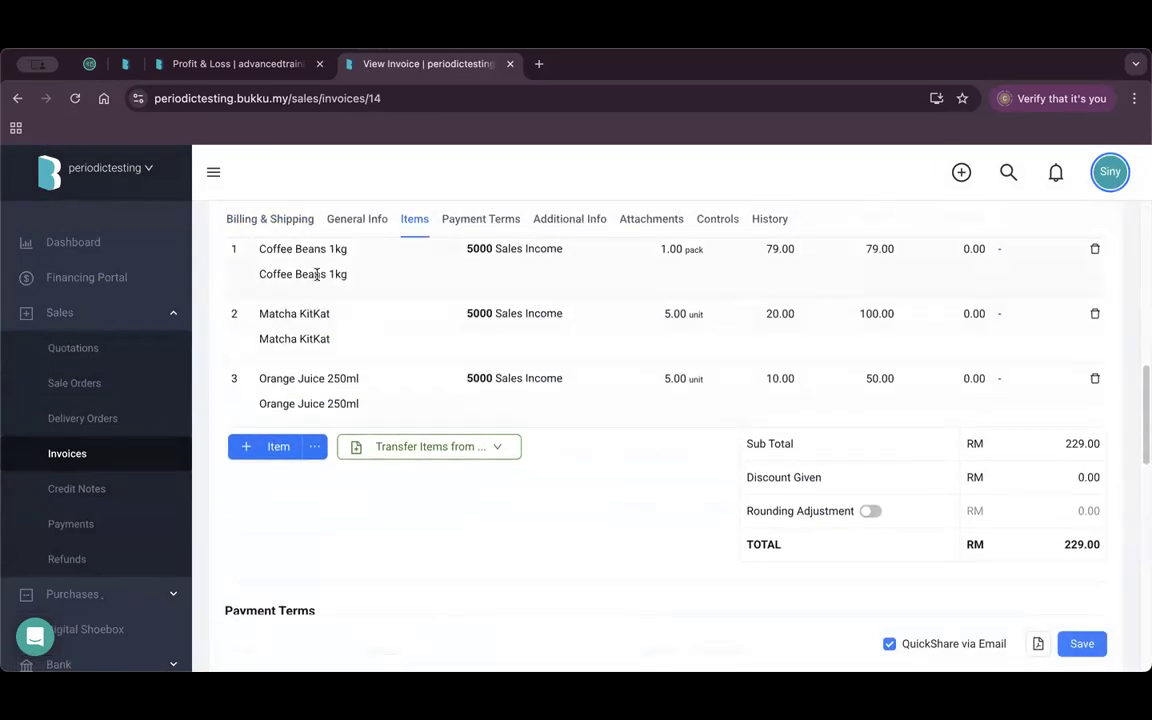
{"action": "scroll", "coordinate": [340, 335], "scroll_direction": "up", "scroll_amount": 1}
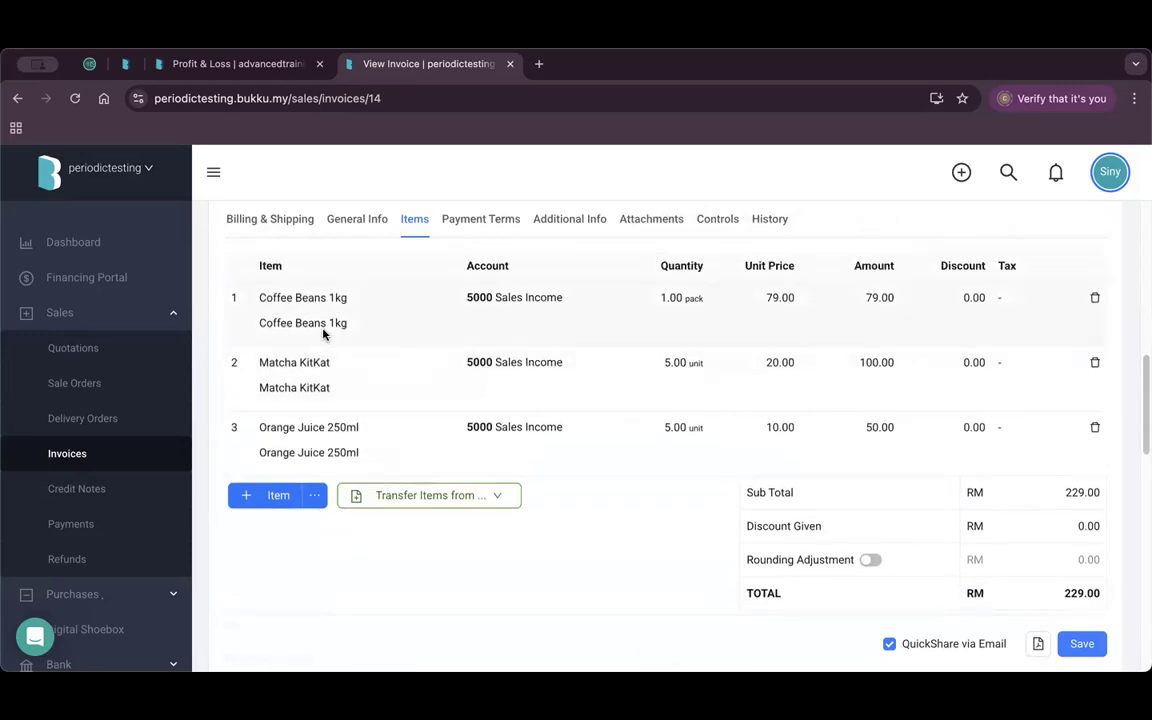
{"action": "scroll", "coordinate": [700, 372], "scroll_direction": "up", "scroll_amount": 10}
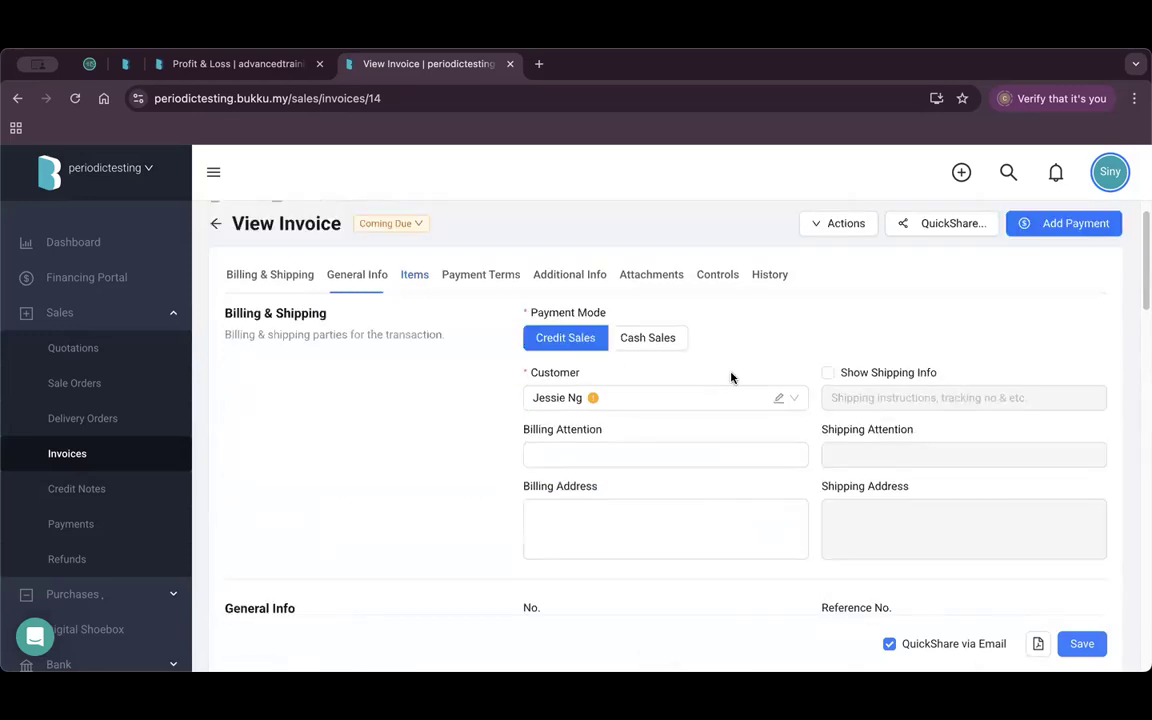
{"action": "left_click", "coordinate": [835, 226]}
{"action": "left_click", "coordinate": [812, 406]}
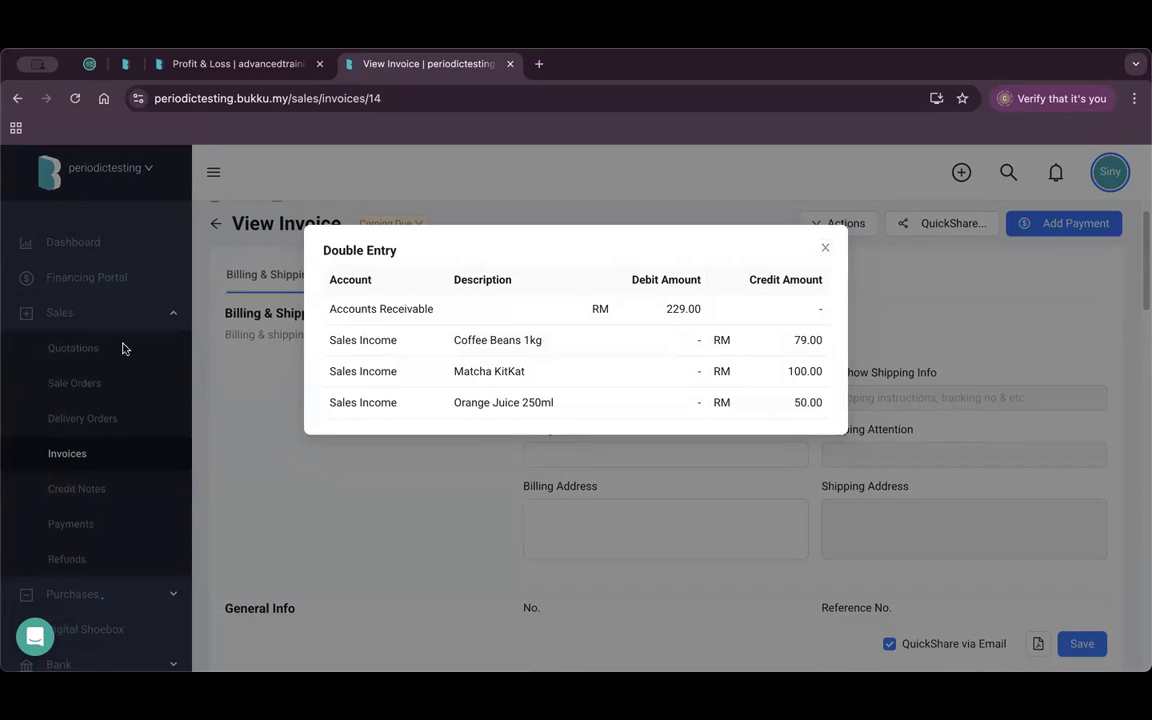
{"action": "left_click", "coordinate": [231, 436]}
{"action": "scroll", "coordinate": [90, 426], "scroll_direction": "down", "scroll_amount": 5}
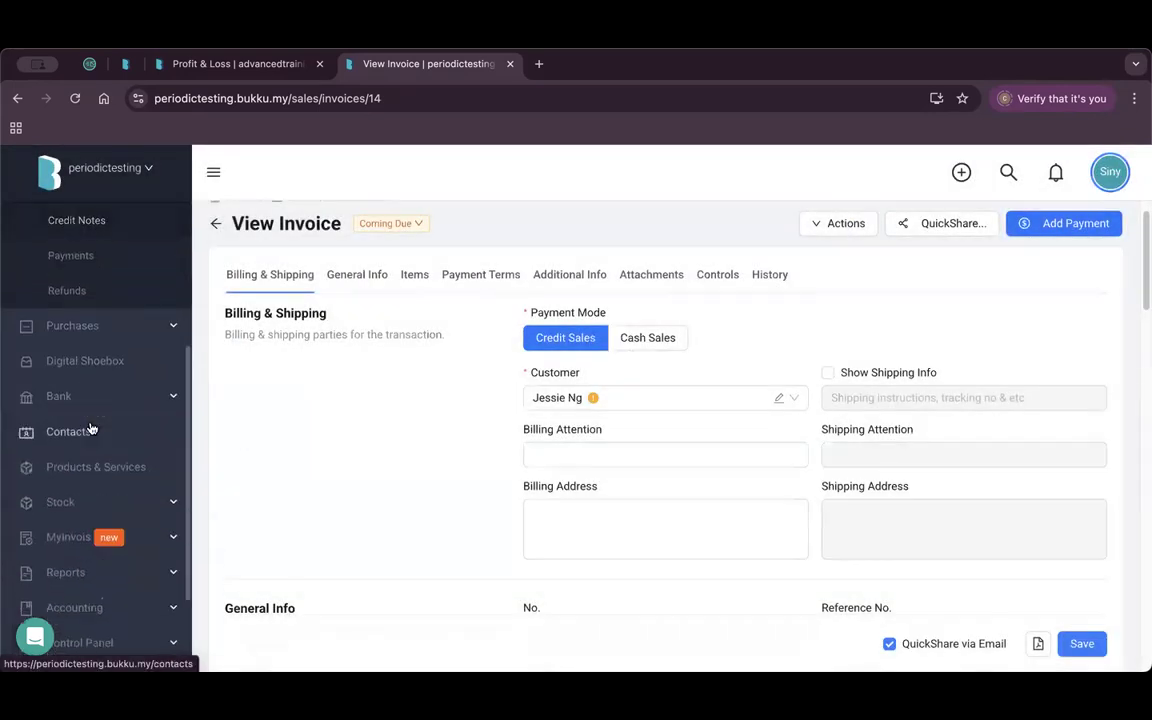
Open Stock > Periodic Values to show FY 2025 values for 1005 Inventory.
{"action": "left_click", "coordinate": [121, 499]}
{"action": "left_click", "coordinate": [110, 375]}
{"action": "left_click", "coordinate": [97, 173]}
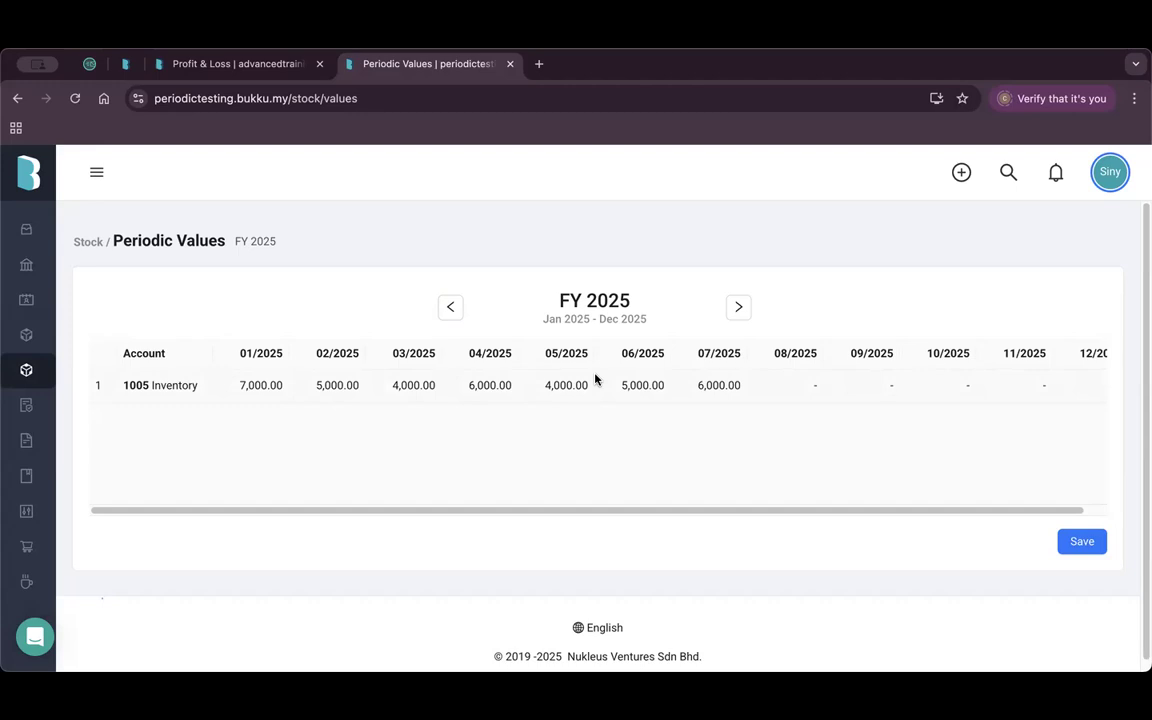
{"action": "left_click", "coordinate": [99, 172]}
Open Reports > All Reports in a new browser tab and switch to it.
{"action": "scroll", "coordinate": [104, 474], "scroll_direction": "down", "scroll_amount": 2}
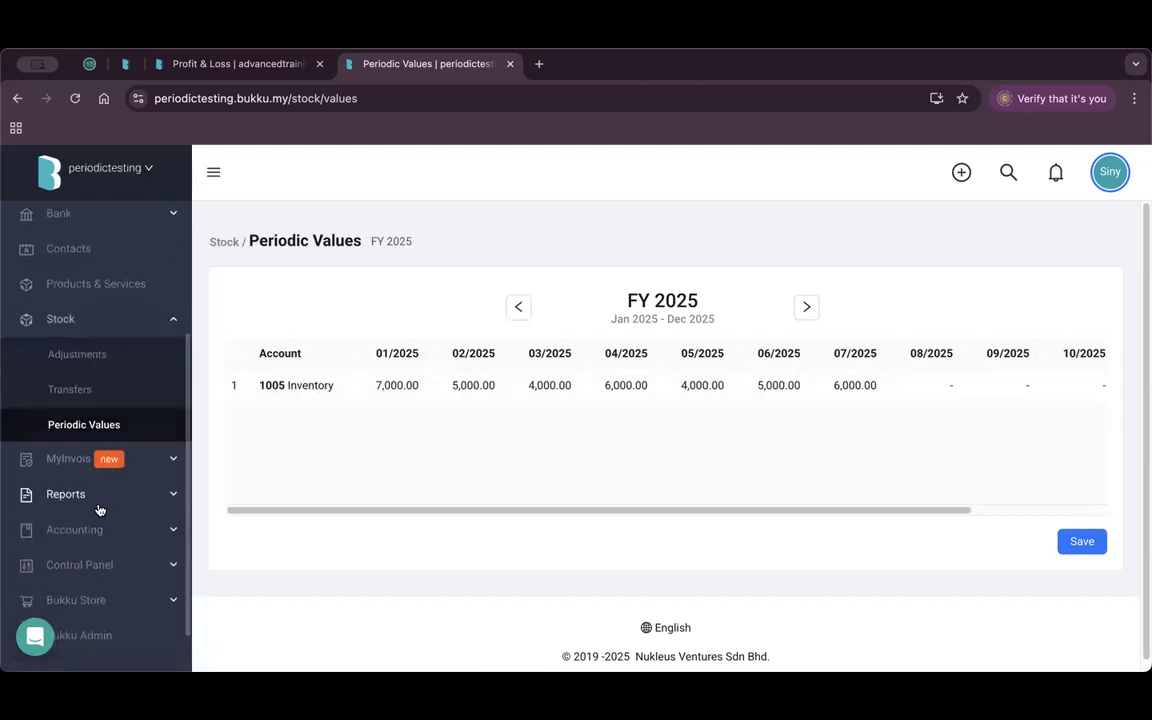
{"action": "left_click", "coordinate": [100, 505]}
{"action": "right_click", "coordinate": [98, 442]}
{"action": "left_click", "coordinate": [139, 452]}
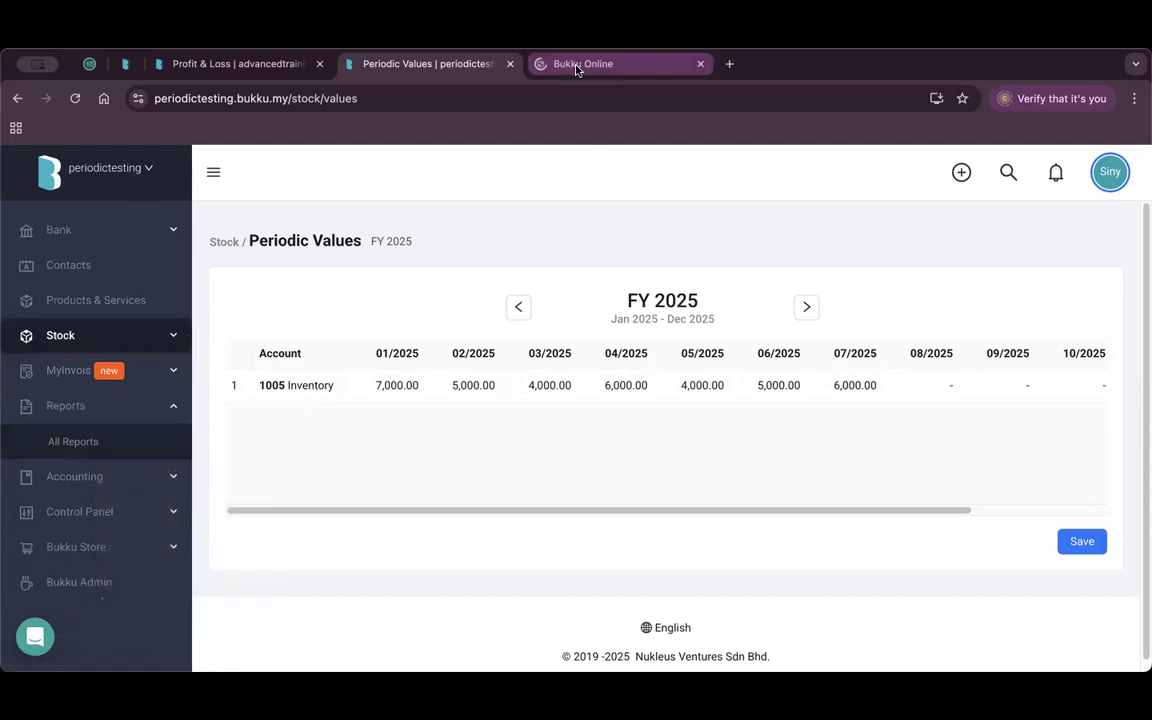
{"action": "left_click", "coordinate": [580, 65]}
Open the Profit & Loss report and look over its Cost of Sales lines.
{"action": "left_click", "coordinate": [532, 329]}
{"action": "scroll", "coordinate": [610, 455], "scroll_direction": "down", "scroll_amount": 5}
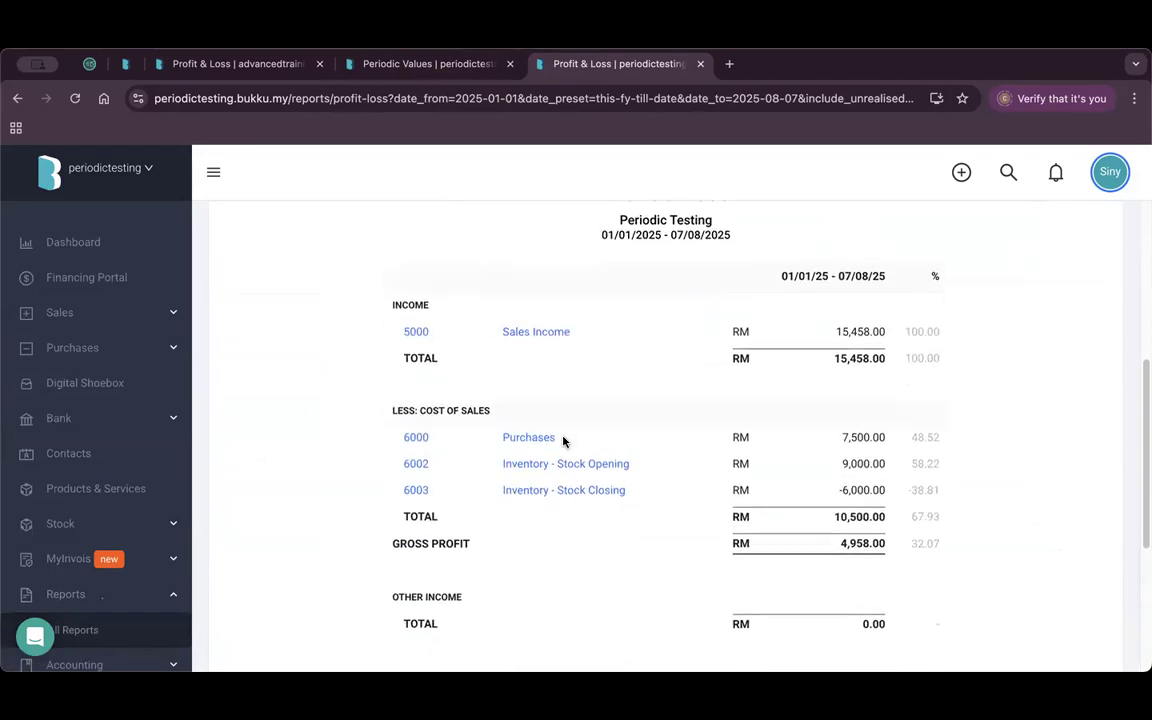
{"action": "left_click_drag", "start_coordinate": [427, 409], "coordinate": [498, 411]}
{"action": "left_click", "coordinate": [321, 517]}
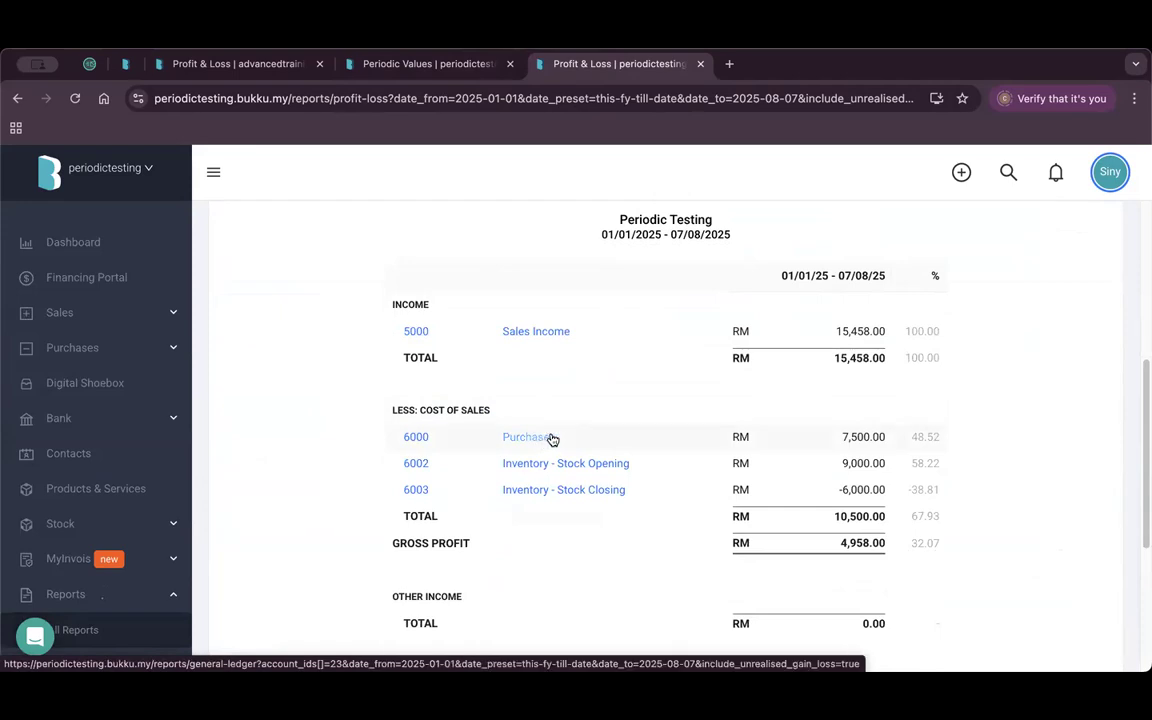
{"action": "scroll", "coordinate": [640, 443], "scroll_direction": "up", "scroll_amount": 1}
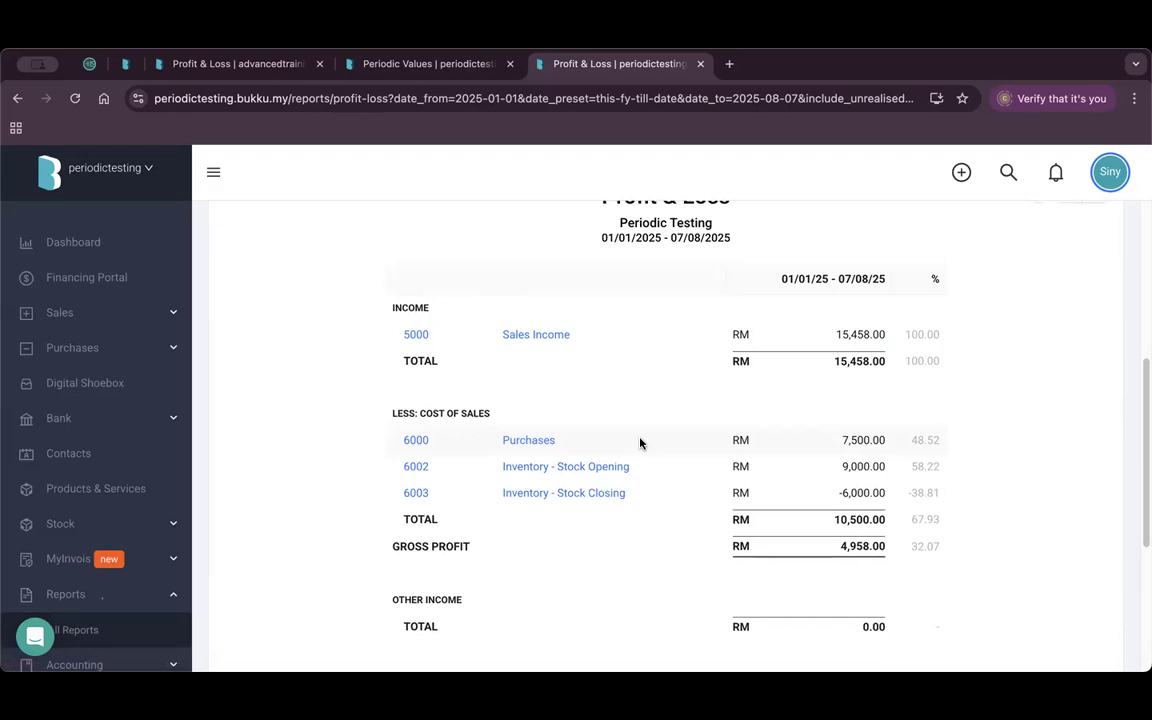
Go to Stock > Periodic Values from the sidebar.
{"action": "left_click", "coordinate": [150, 528]}
{"action": "scroll", "coordinate": [118, 555], "scroll_direction": "down", "scroll_amount": 1}
{"action": "left_click", "coordinate": [80, 580]}
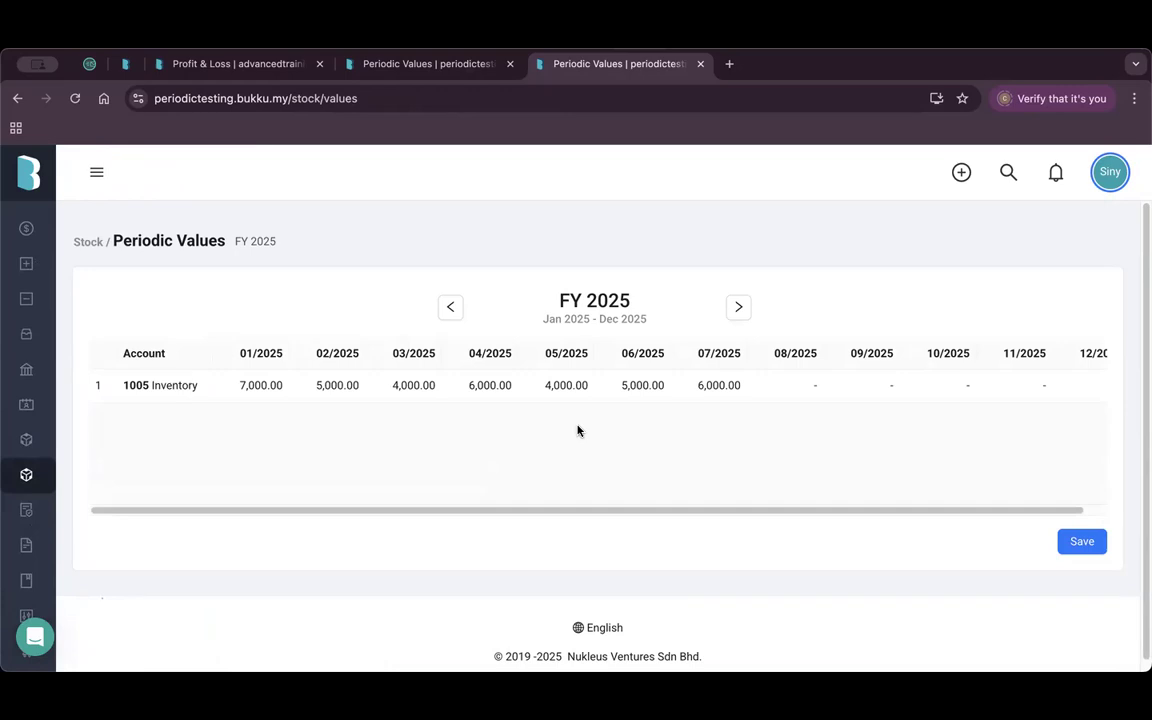
Open Reports > All Reports in a separate tab and switch to it.
{"action": "left_click", "coordinate": [93, 177]}
{"action": "left_click", "coordinate": [98, 441]}
{"action": "right_click", "coordinate": [106, 440]}
{"action": "left_click", "coordinate": [135, 447]}
{"action": "left_click", "coordinate": [770, 64]}
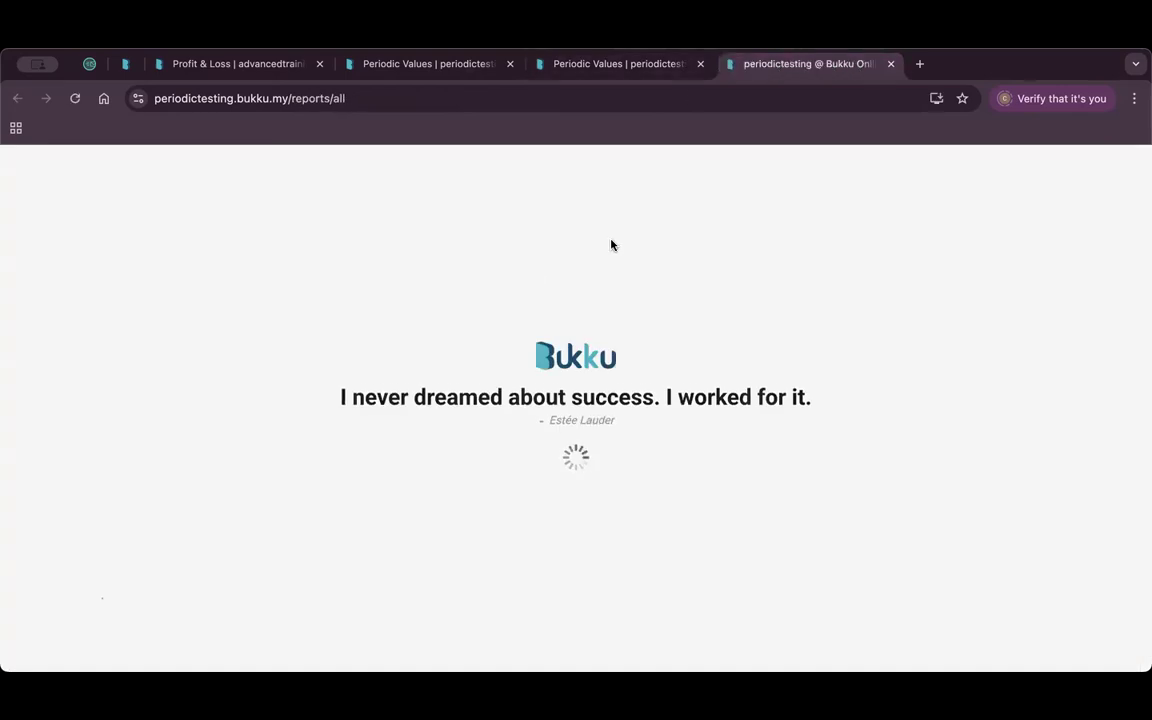
Review the Inventory Summary report, then return to the Periodic Values tab.
{"action": "scroll", "coordinate": [385, 412], "scroll_direction": "down", "scroll_amount": 5}
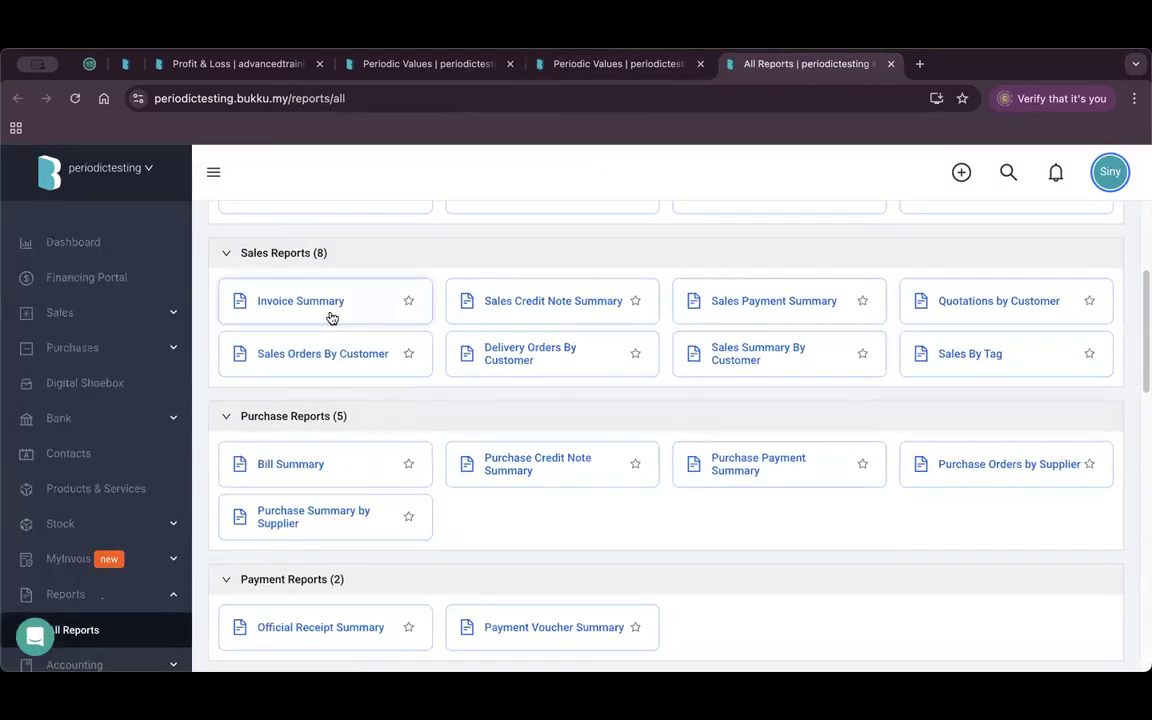
{"action": "scroll", "coordinate": [329, 450], "scroll_direction": "down", "scroll_amount": 5}
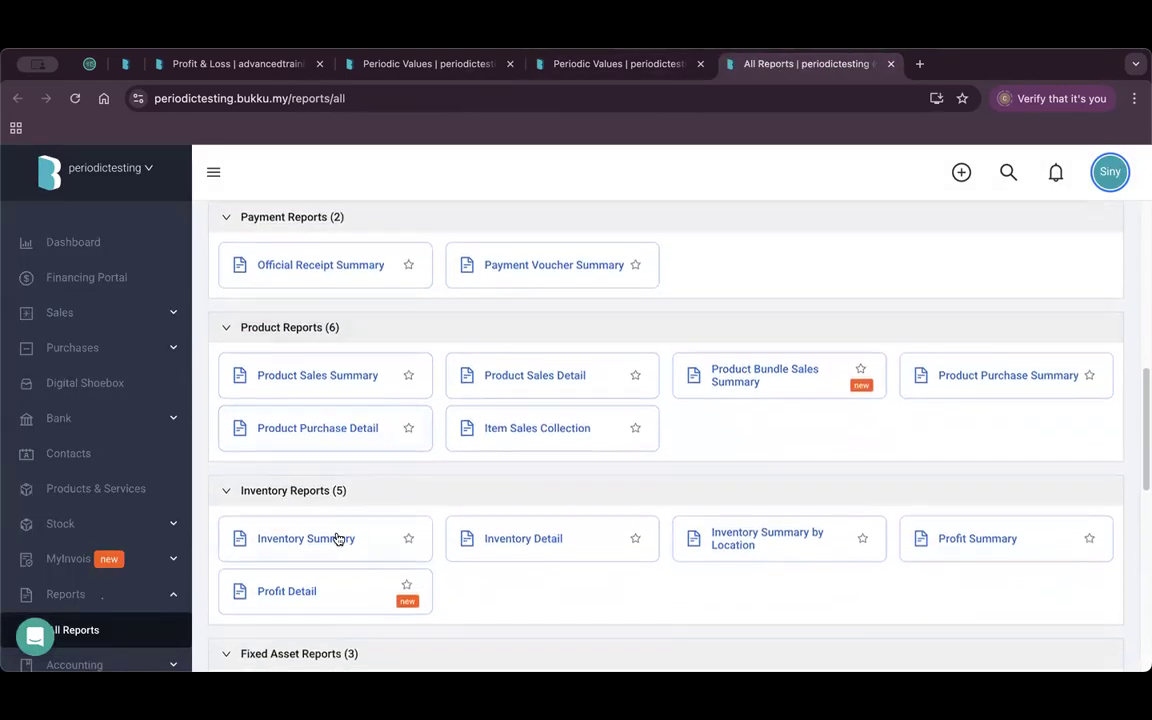
{"action": "left_click", "coordinate": [332, 540]}
{"action": "scroll", "coordinate": [710, 411], "scroll_direction": "down", "scroll_amount": 1}
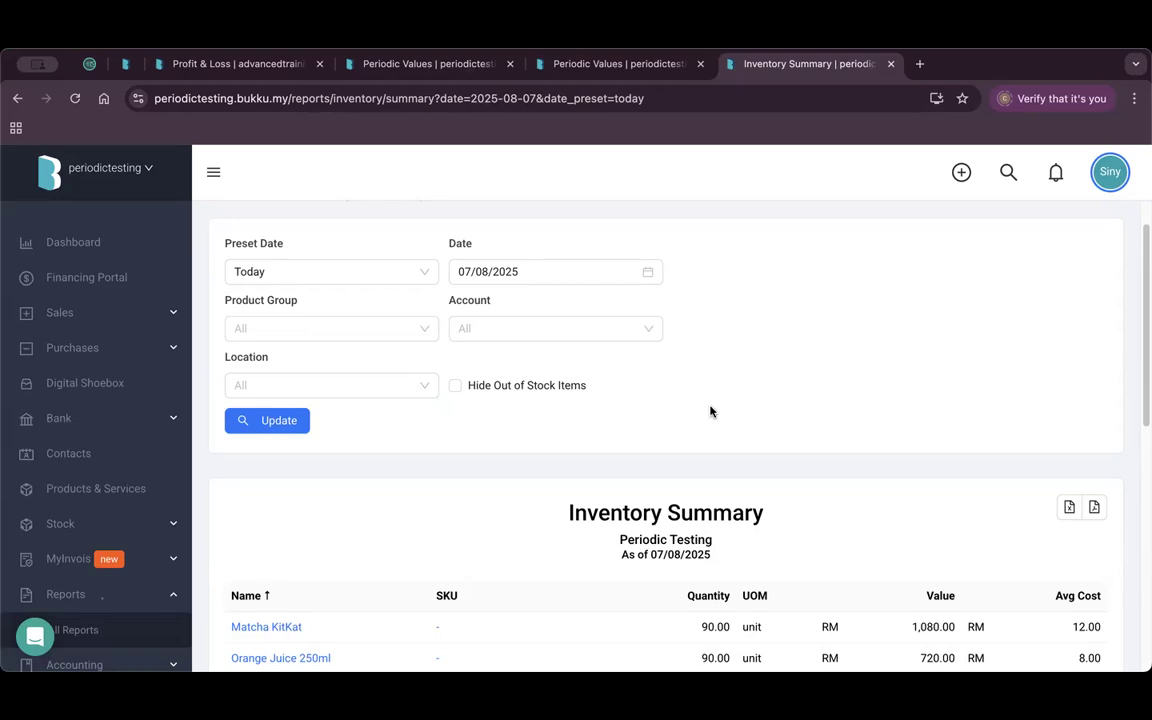
{"action": "scroll", "coordinate": [706, 406], "scroll_direction": "down", "scroll_amount": 5}
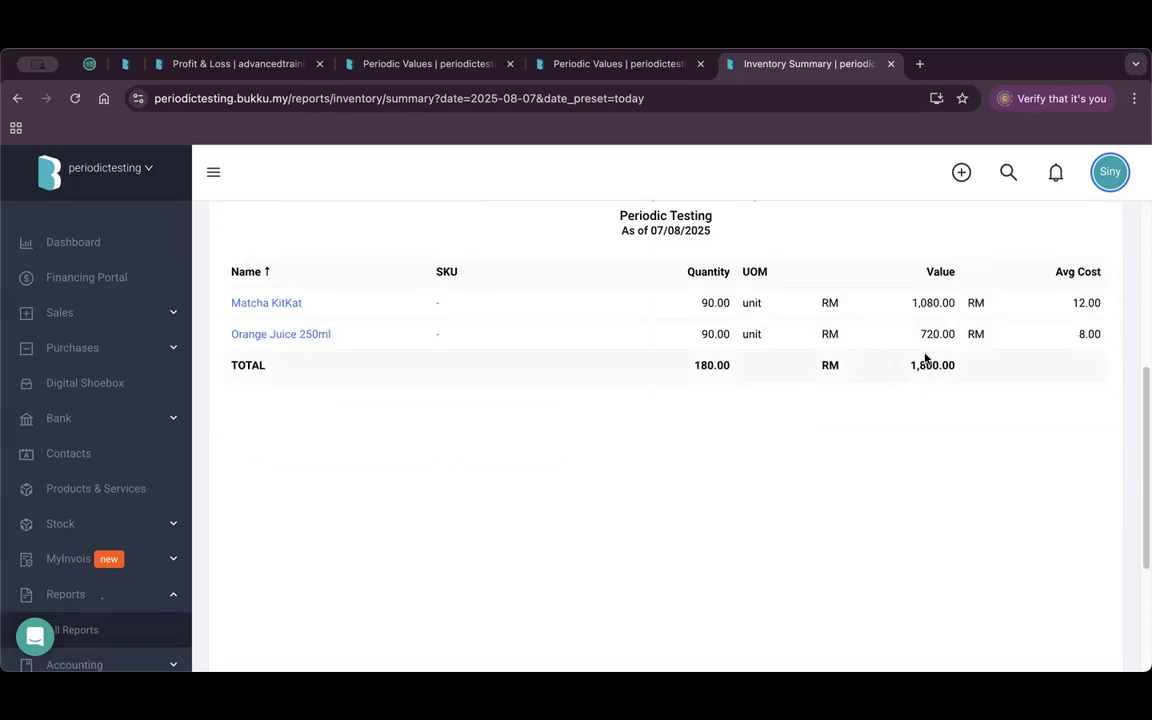
{"action": "left_click", "coordinate": [617, 64]}
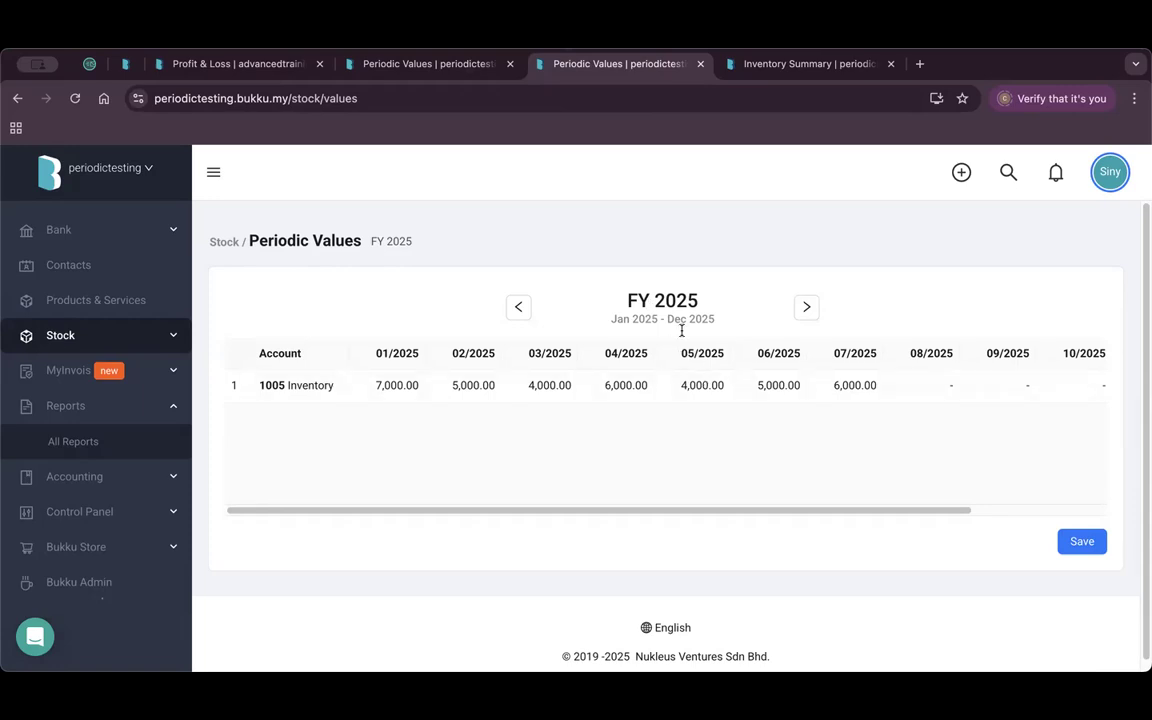
Compare Advanced Training's Profit & Loss with Periodic Testing's Profit & Loss report.
{"action": "left_click", "coordinate": [410, 63]}
{"action": "left_click", "coordinate": [638, 62]}
{"action": "left_click", "coordinate": [241, 62]}
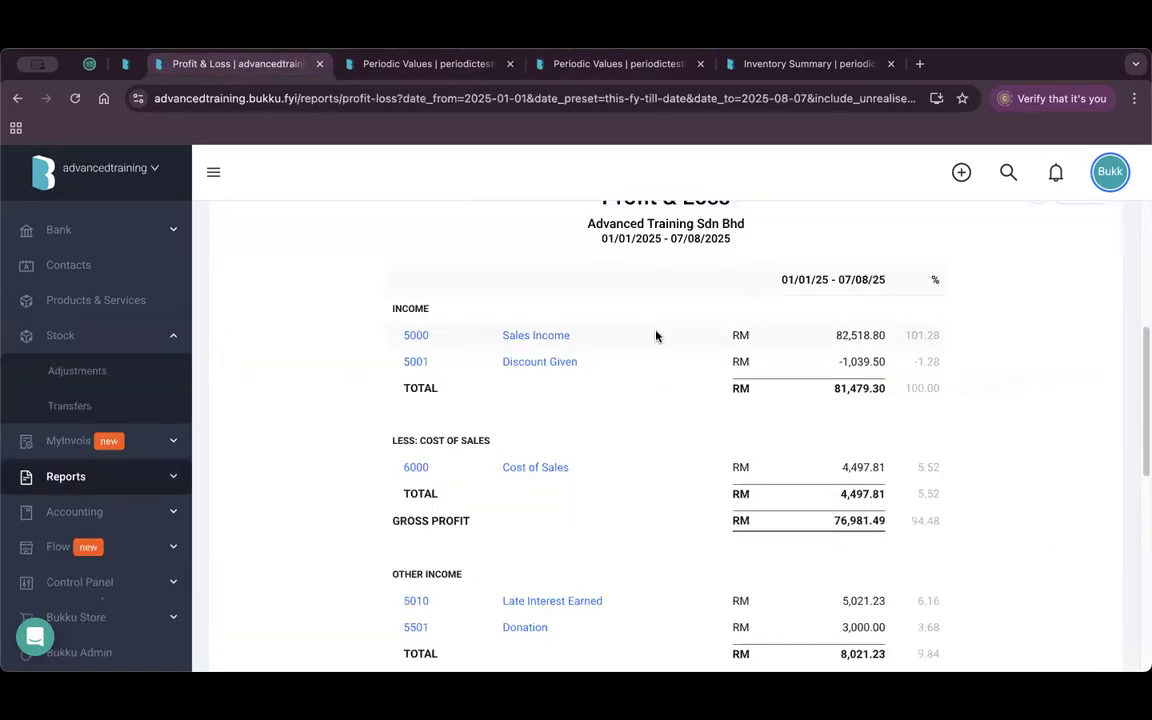
{"action": "left_click", "coordinate": [590, 63]}
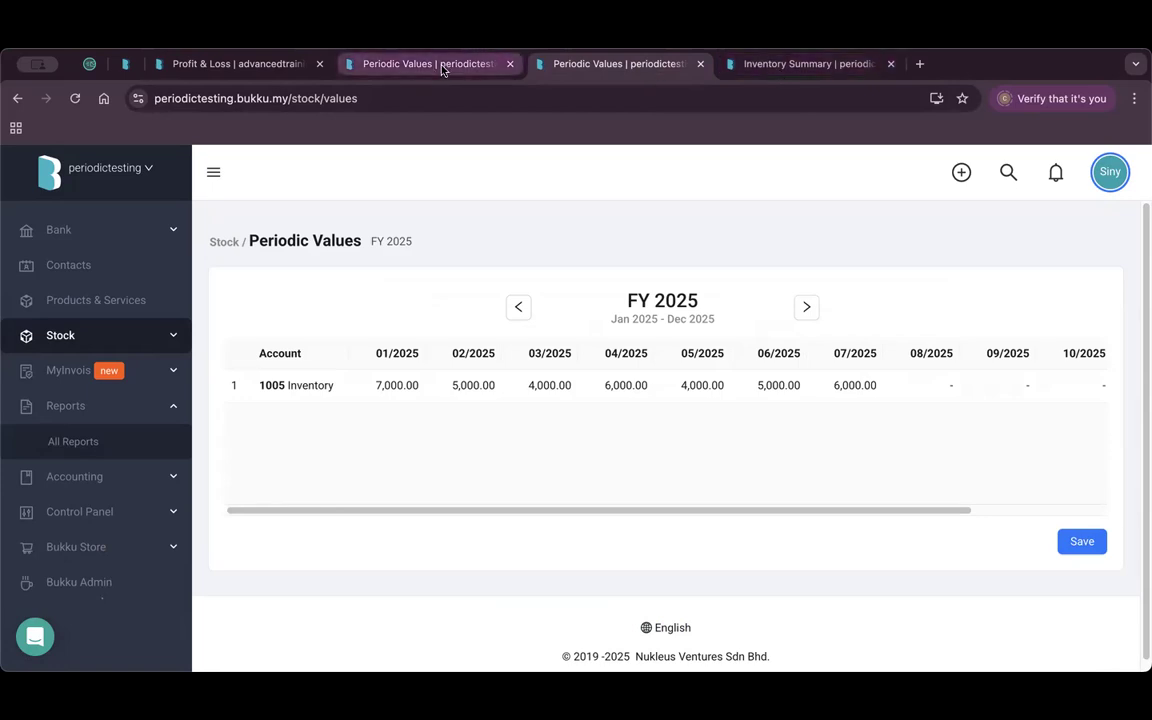
{"action": "left_click", "coordinate": [100, 441]}
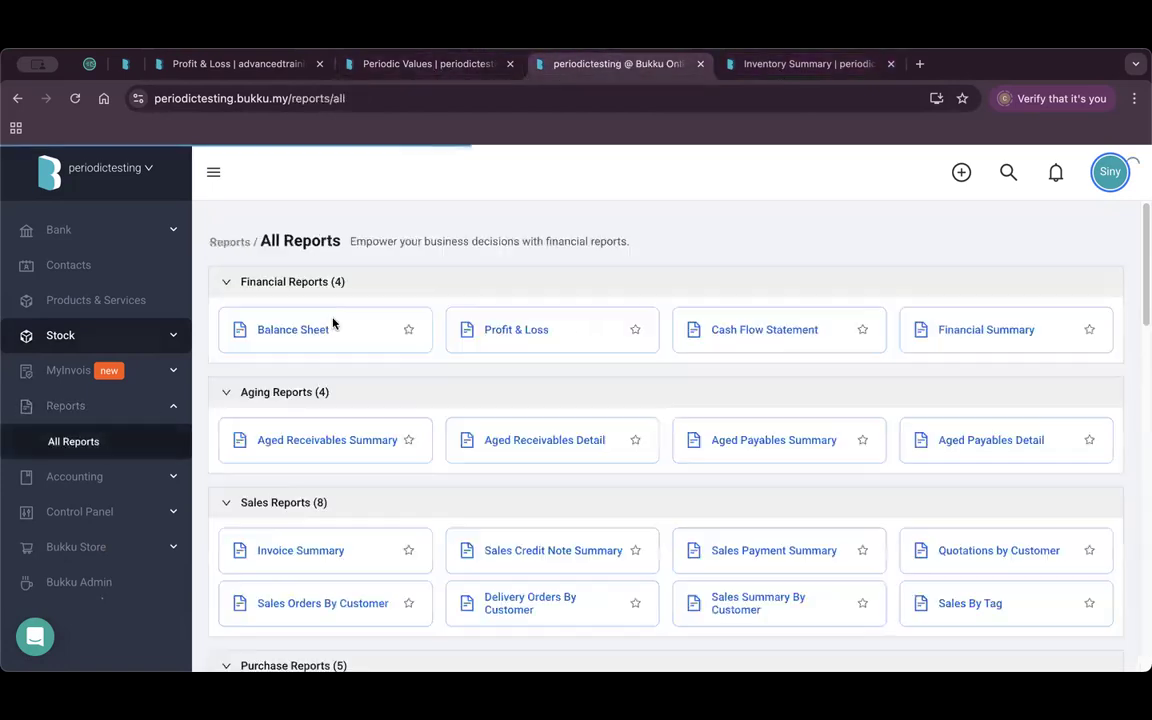
{"action": "left_click", "coordinate": [519, 329]}
{"action": "scroll", "coordinate": [568, 423], "scroll_direction": "down", "scroll_amount": 5}
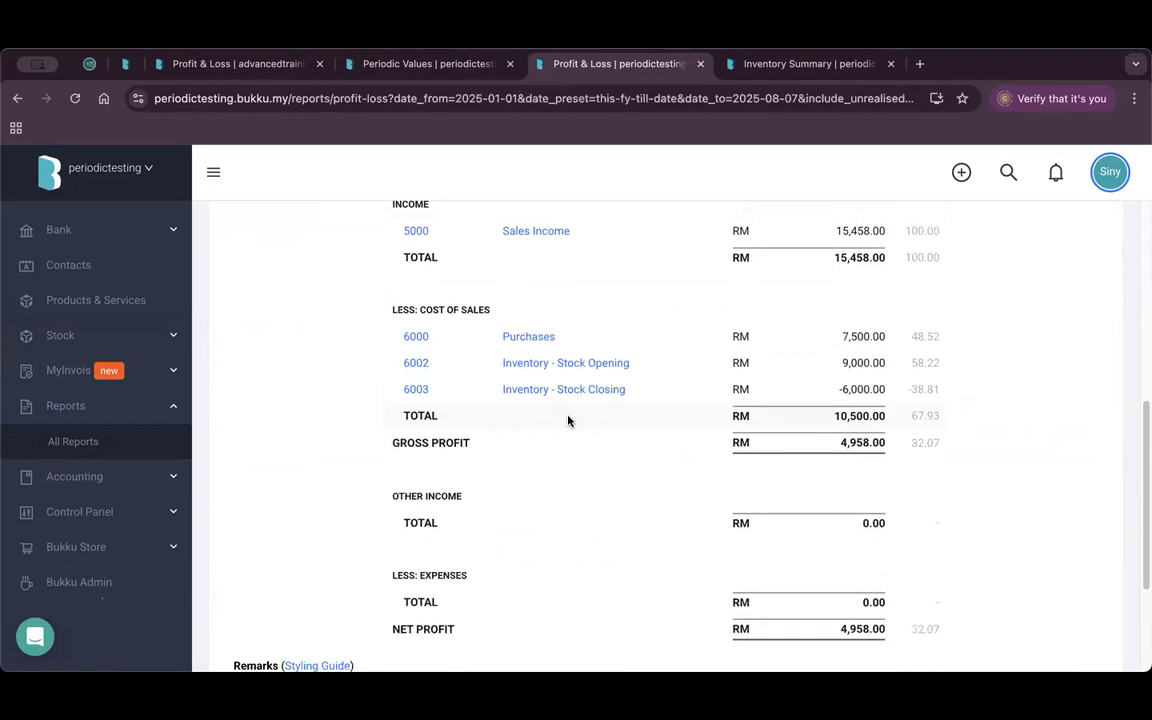
Close the Periodic Values, Periodic Testing Profit & Loss and Inventory Summary tabs.
{"action": "left_click", "coordinate": [513, 68]}
{"action": "left_click", "coordinate": [511, 64]}
{"action": "left_click", "coordinate": [511, 64]}
{"action": "left_click", "coordinate": [511, 64]}
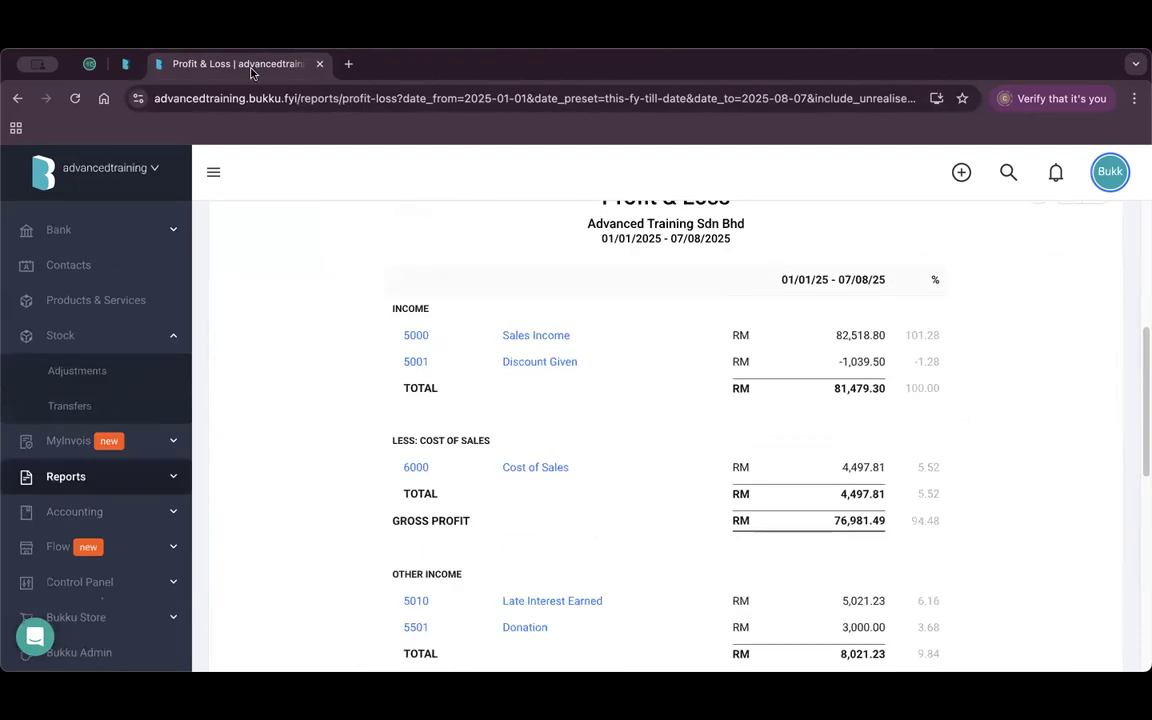
From Accounting > Journal Entries, start Import Payroll File and list the payroll vendors.
{"action": "left_click", "coordinate": [121, 512]}
{"action": "left_click", "coordinate": [121, 477]}
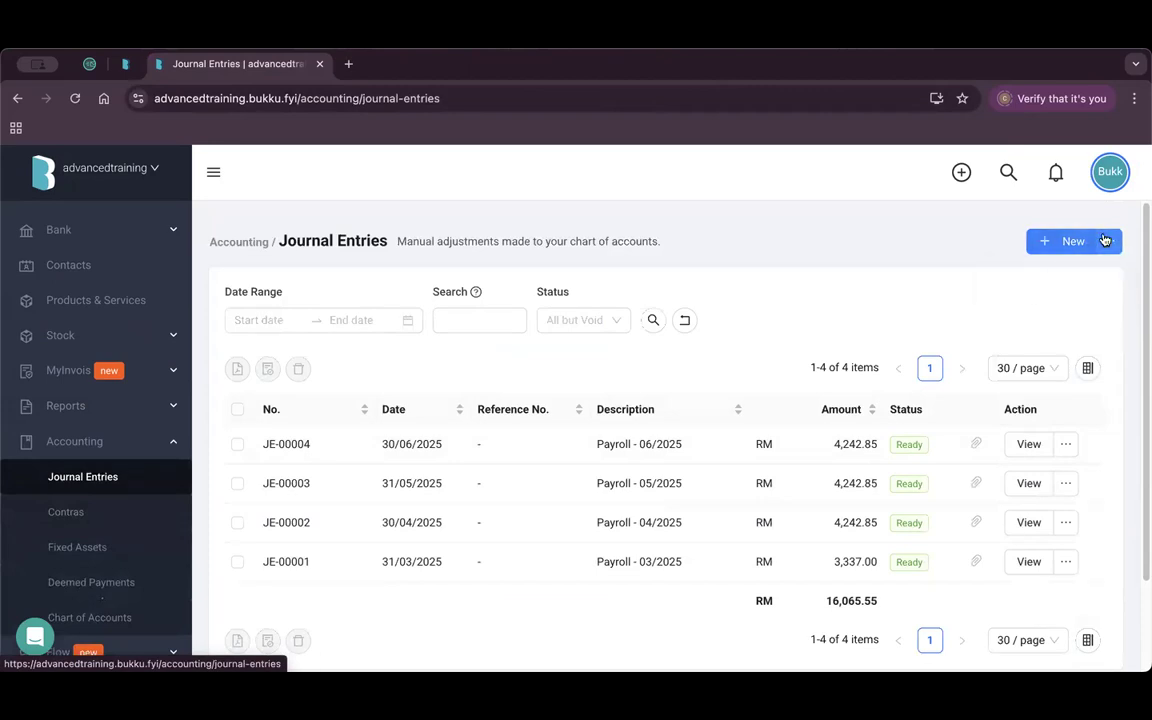
{"action": "mouse_move", "coordinate": [1109, 241]}
{"action": "left_click", "coordinate": [1060, 300]}
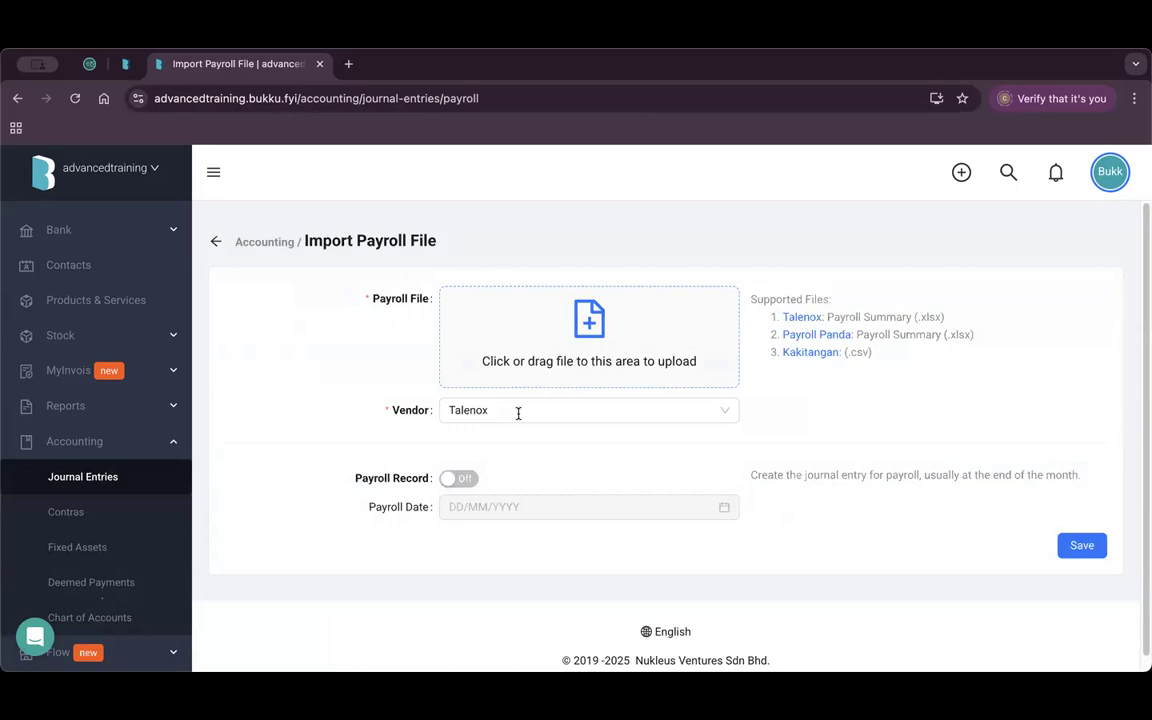
{"action": "left_click", "coordinate": [518, 411]}
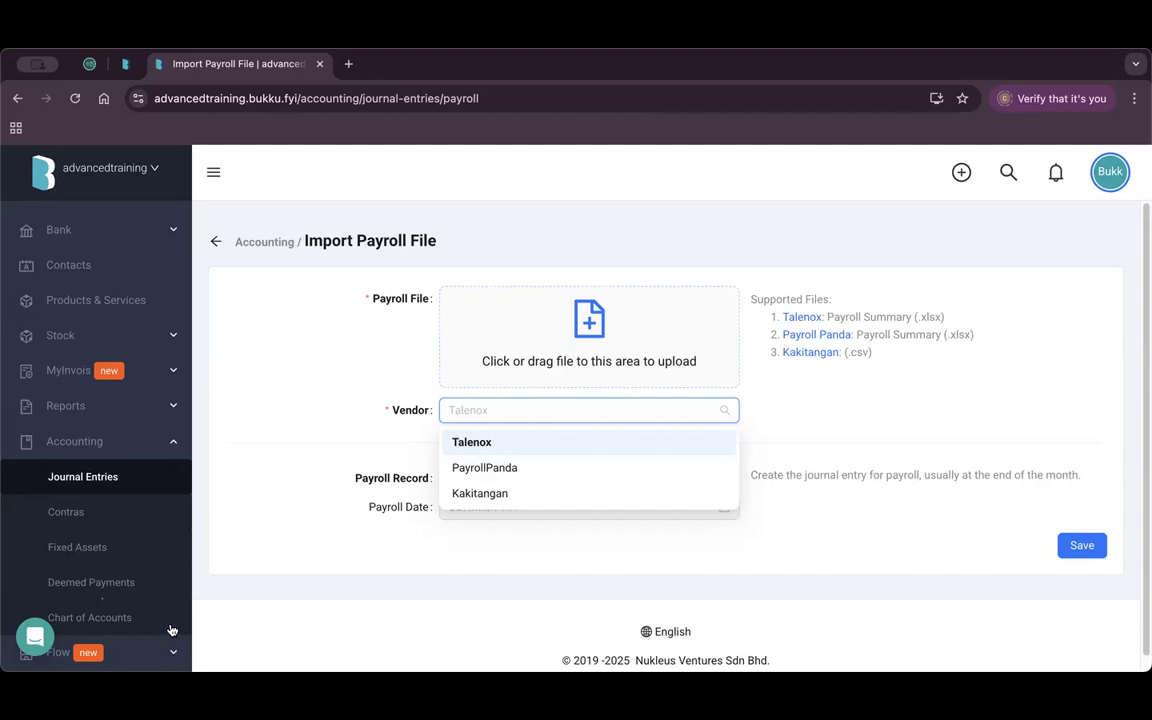
Upload the sample Talenox payroll file, choose Talenox as vendor and enable the payroll journal entry.
{"action": "left_click", "coordinate": [160, 690]}
{"action": "left_click_drag", "start_coordinate": [332, 240], "coordinate": [757, 142]}
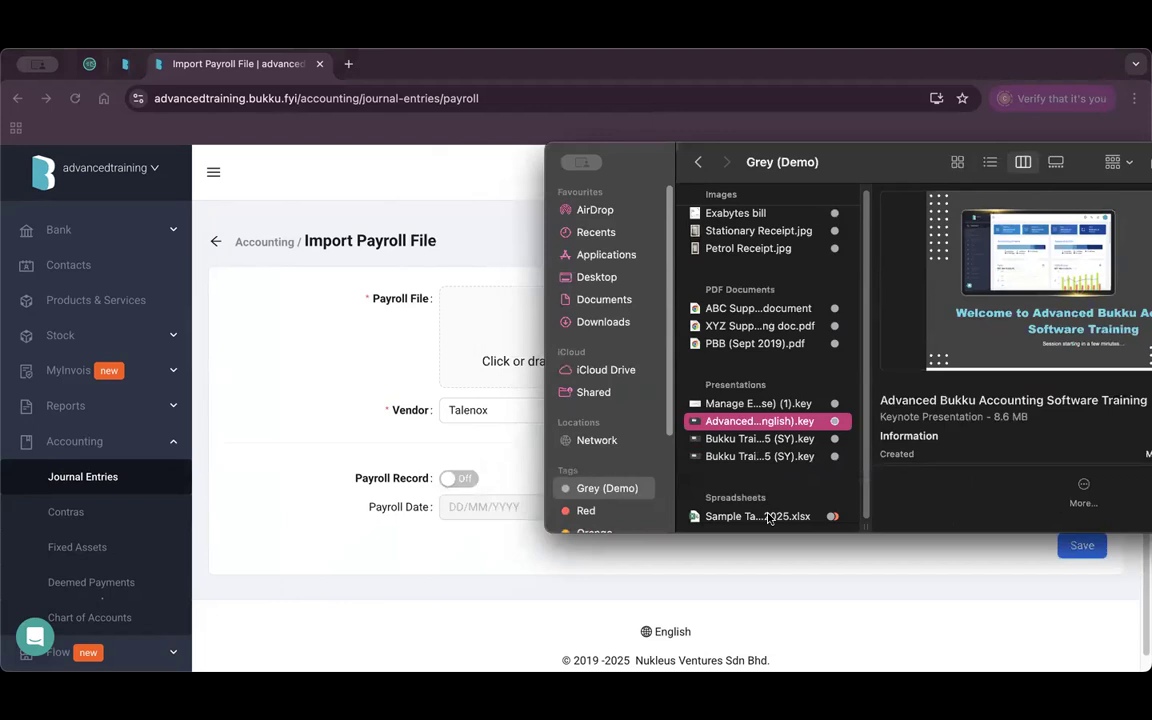
{"action": "left_click", "coordinate": [768, 518]}
{"action": "left_click_drag", "start_coordinate": [748, 518], "coordinate": [508, 346]}
{"action": "left_click", "coordinate": [524, 397]}
{"action": "left_click", "coordinate": [486, 425]}
{"action": "left_click", "coordinate": [462, 462]}
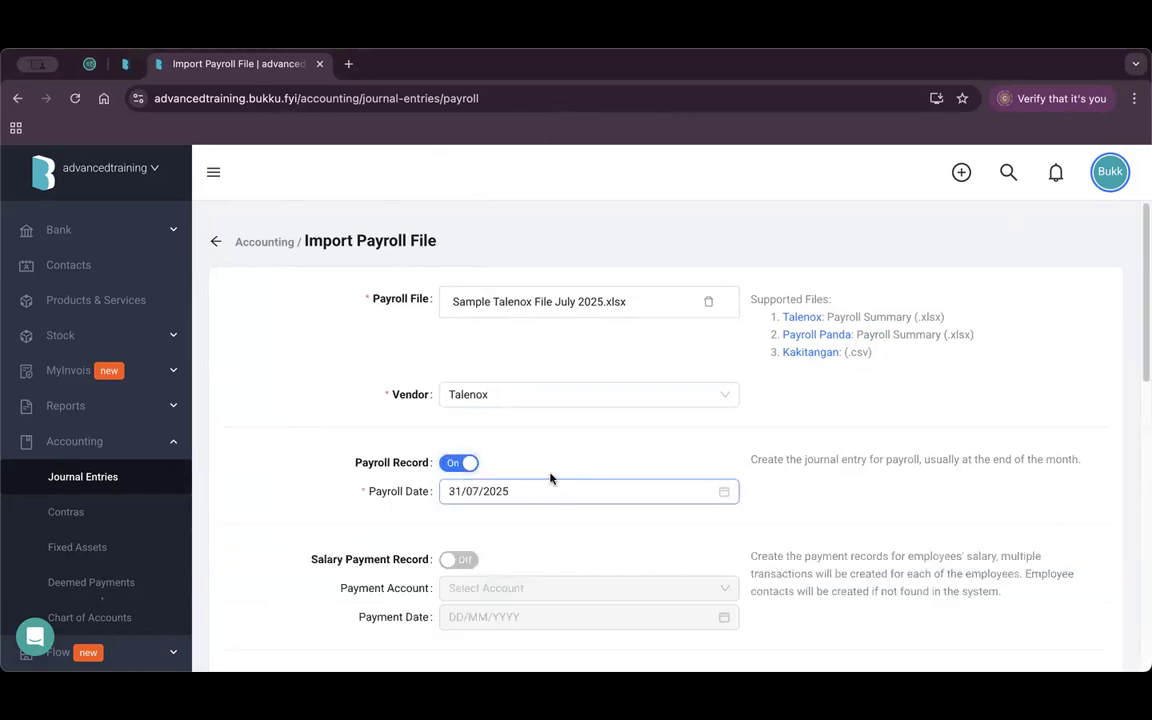
Turn on salary payment records, keeping PBB Current Account and the default payment date.
{"action": "scroll", "coordinate": [575, 485], "scroll_direction": "down", "scroll_amount": 2}
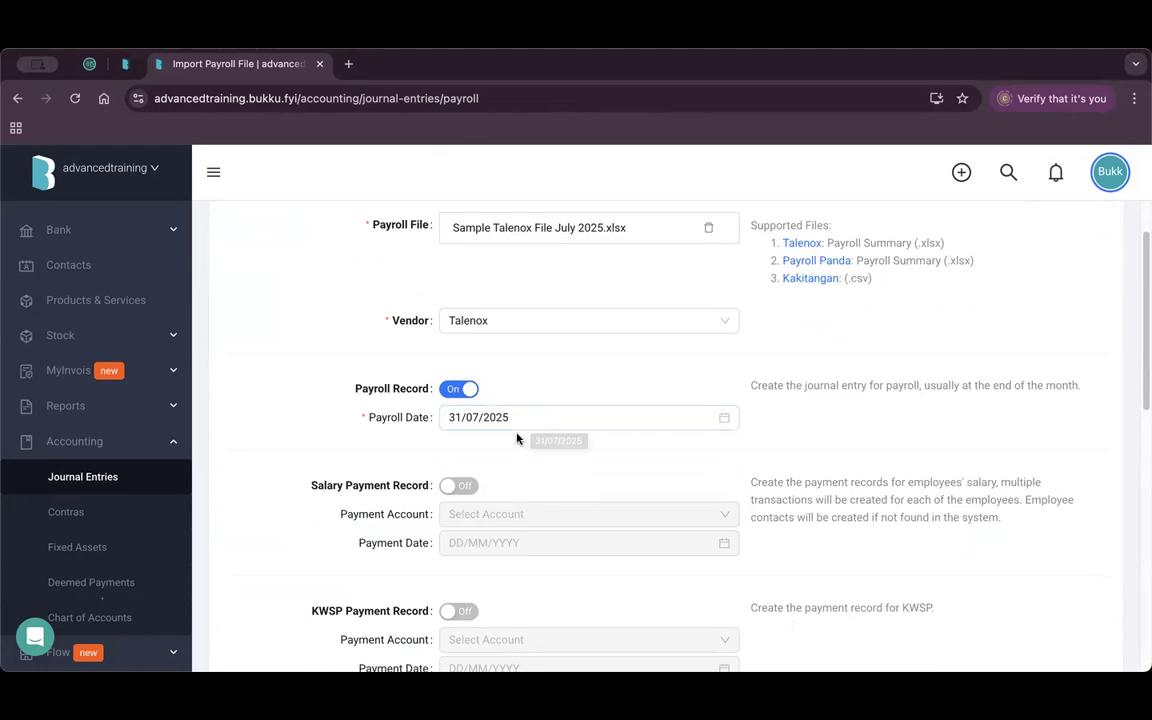
{"action": "scroll", "coordinate": [517, 438], "scroll_direction": "down", "scroll_amount": 1}
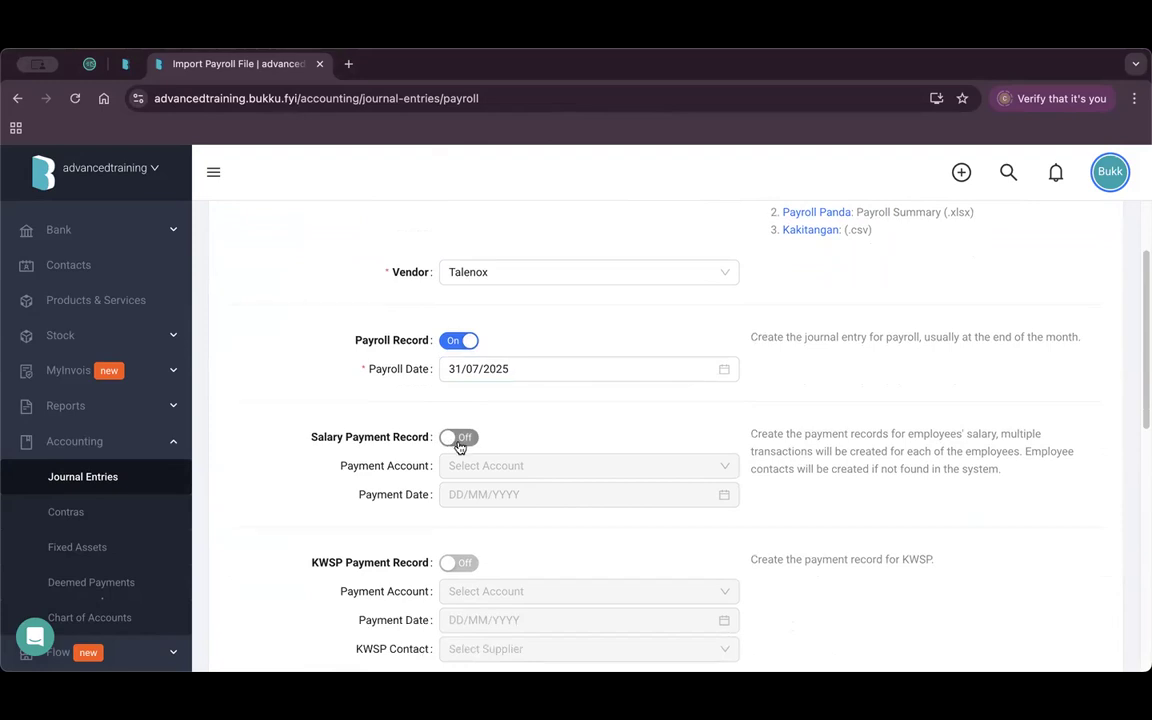
{"action": "left_click", "coordinate": [452, 440]}
{"action": "scroll", "coordinate": [487, 450], "scroll_direction": "down", "scroll_amount": 1}
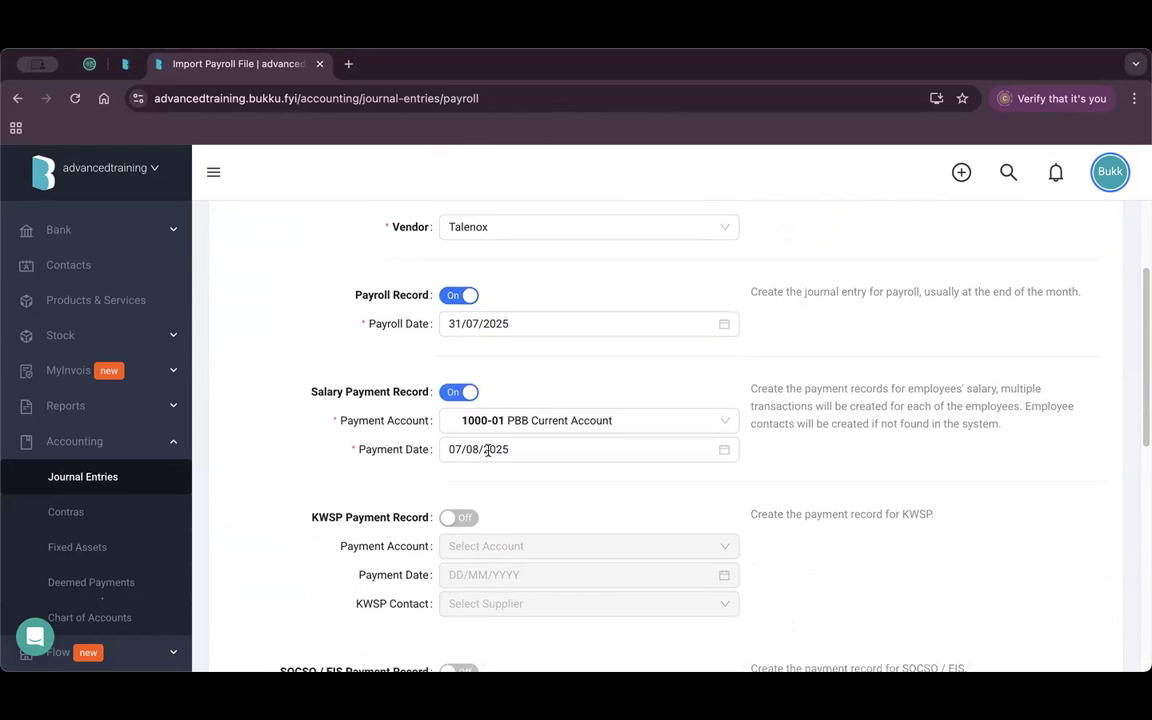
{"action": "left_click", "coordinate": [615, 420]}
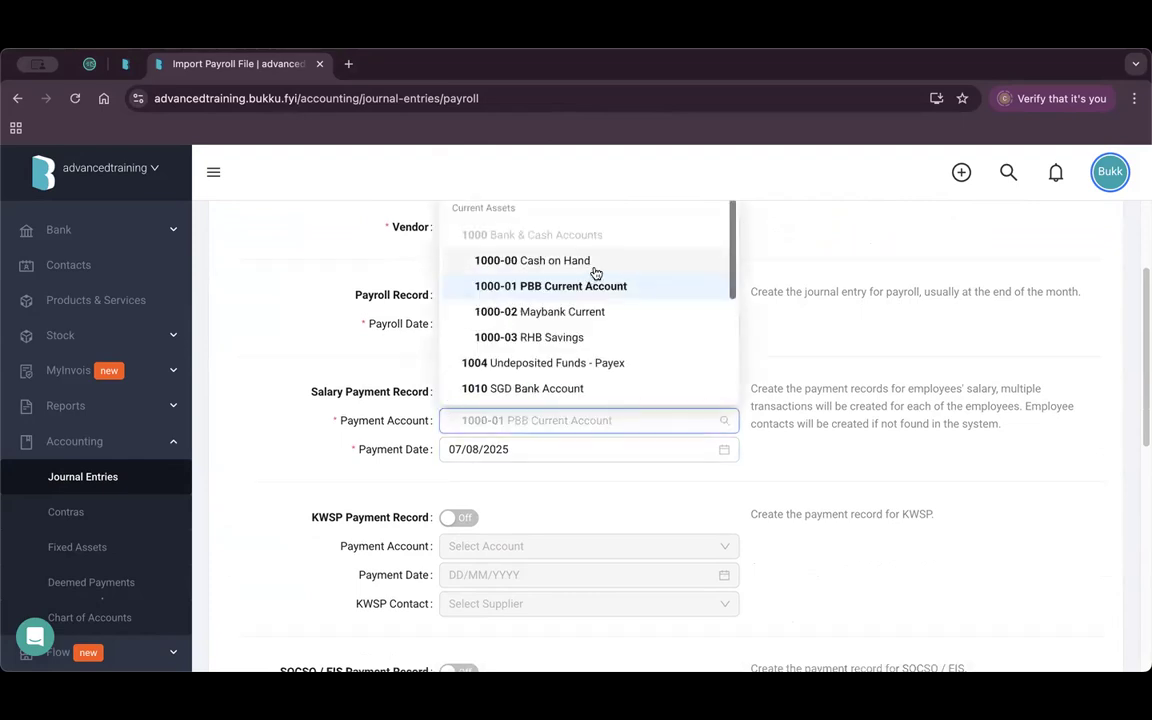
{"action": "left_click", "coordinate": [291, 358]}
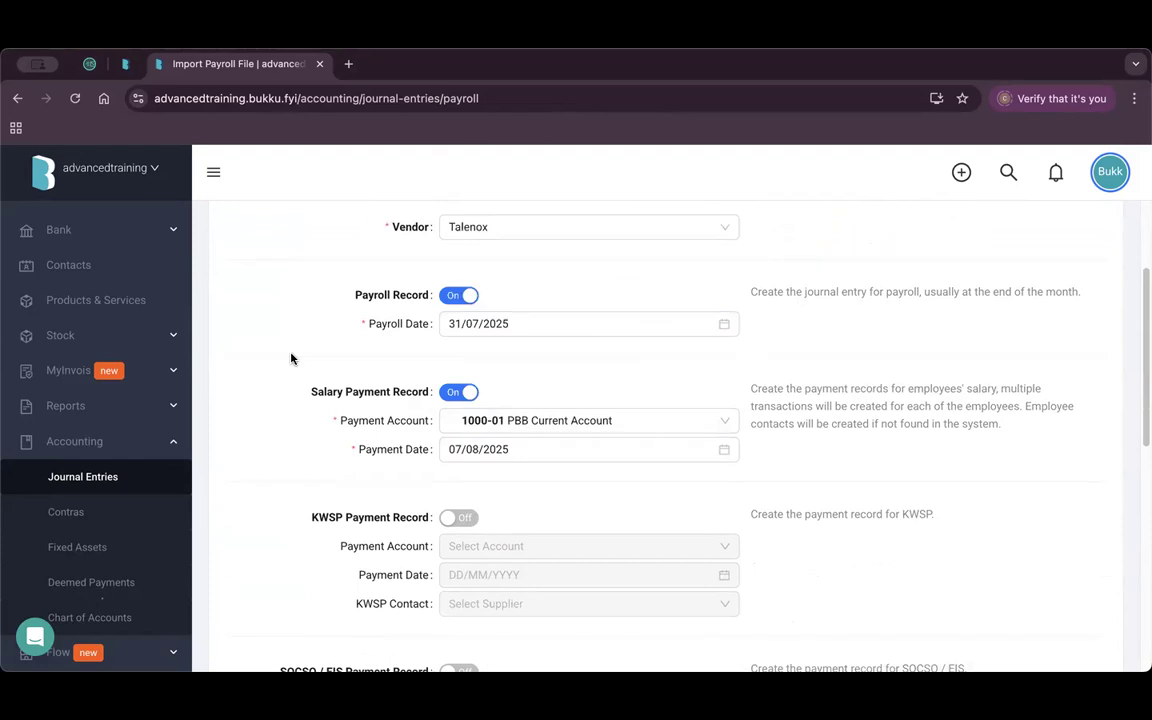
{"action": "left_click", "coordinate": [529, 448]}
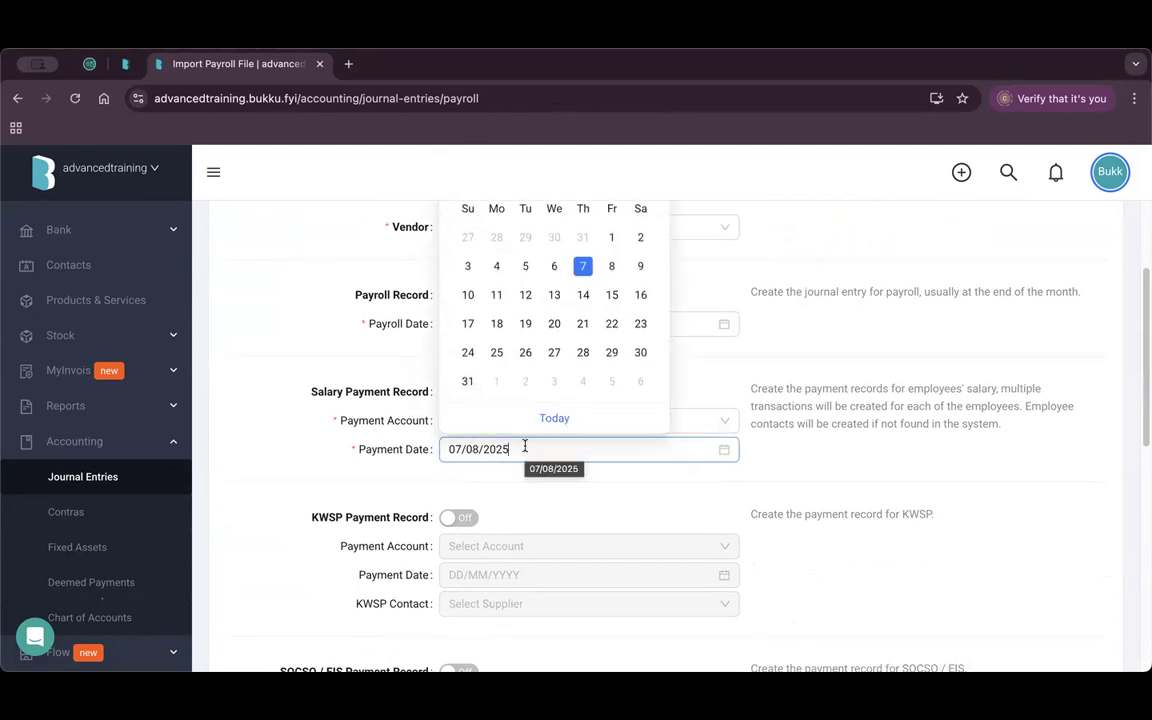
{"action": "left_click", "coordinate": [275, 440]}
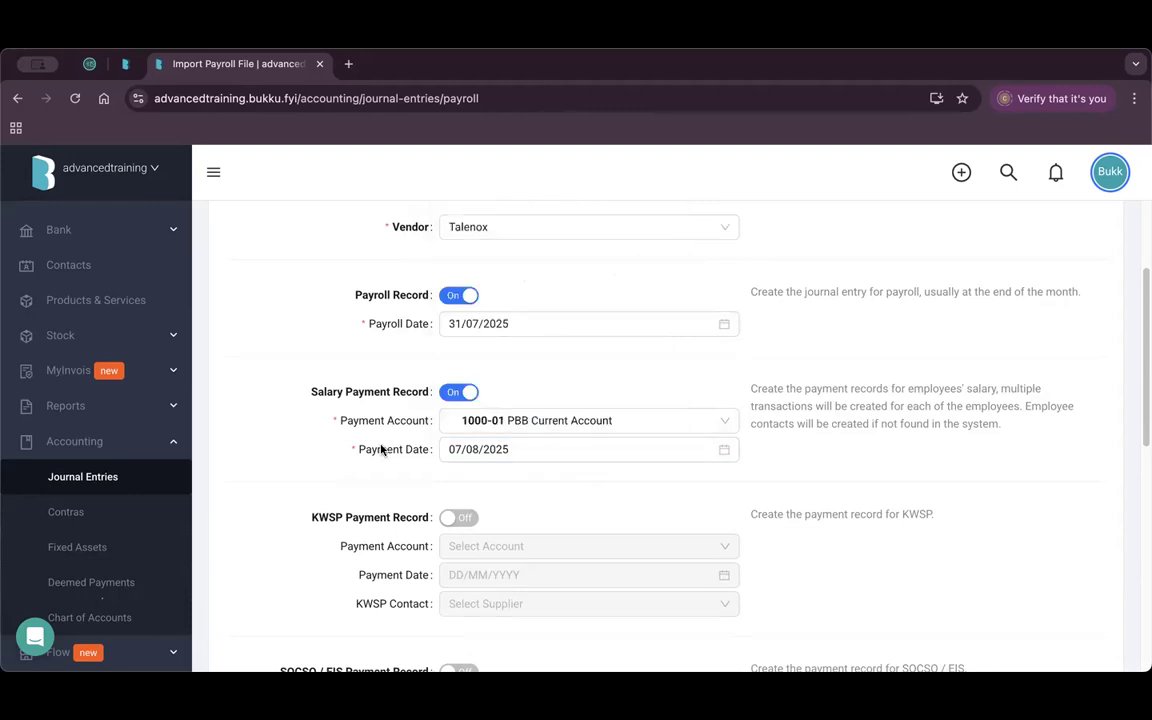
Turn on the KWSP payment record with KWSP as its contact.
{"action": "scroll", "coordinate": [381, 450], "scroll_direction": "down", "scroll_amount": 1}
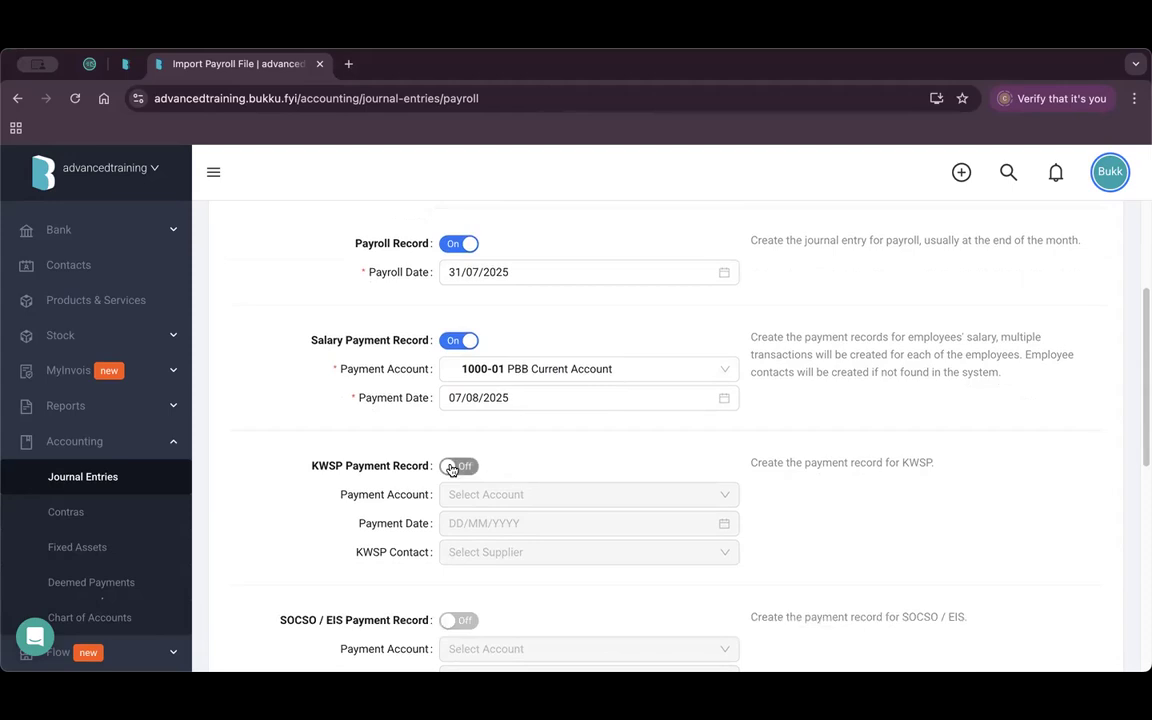
{"action": "left_click", "coordinate": [462, 466]}
{"action": "left_click", "coordinate": [511, 556]}
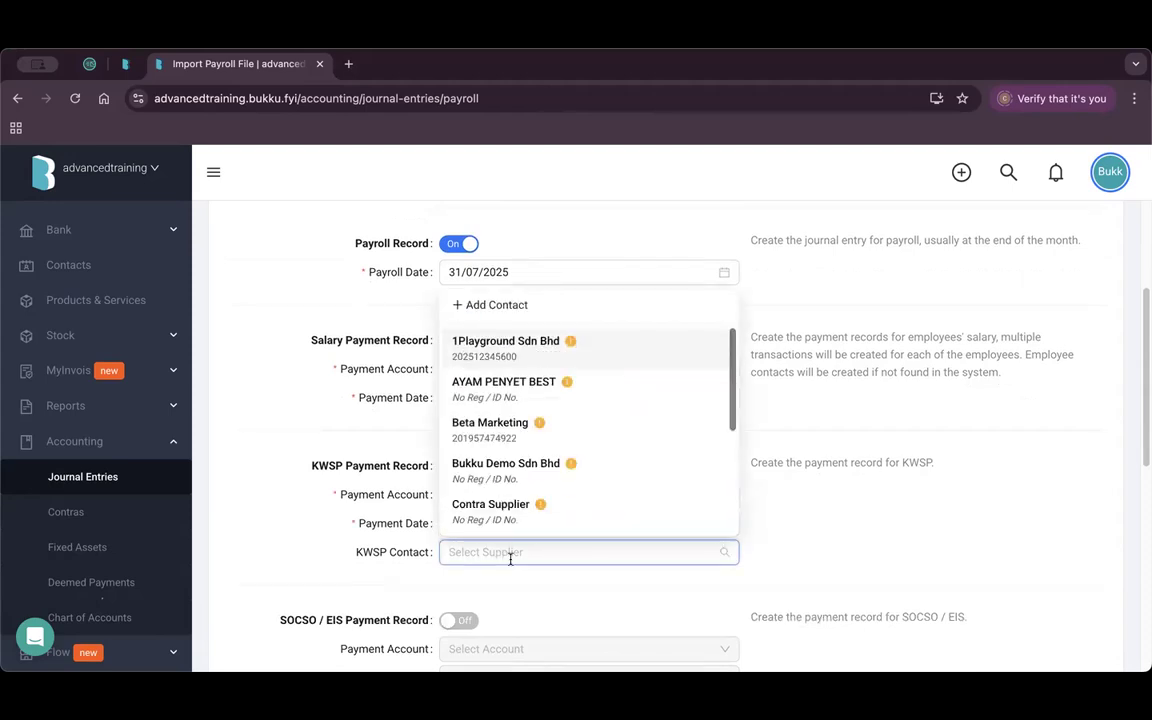
{"action": "type", "text": "ksw"}
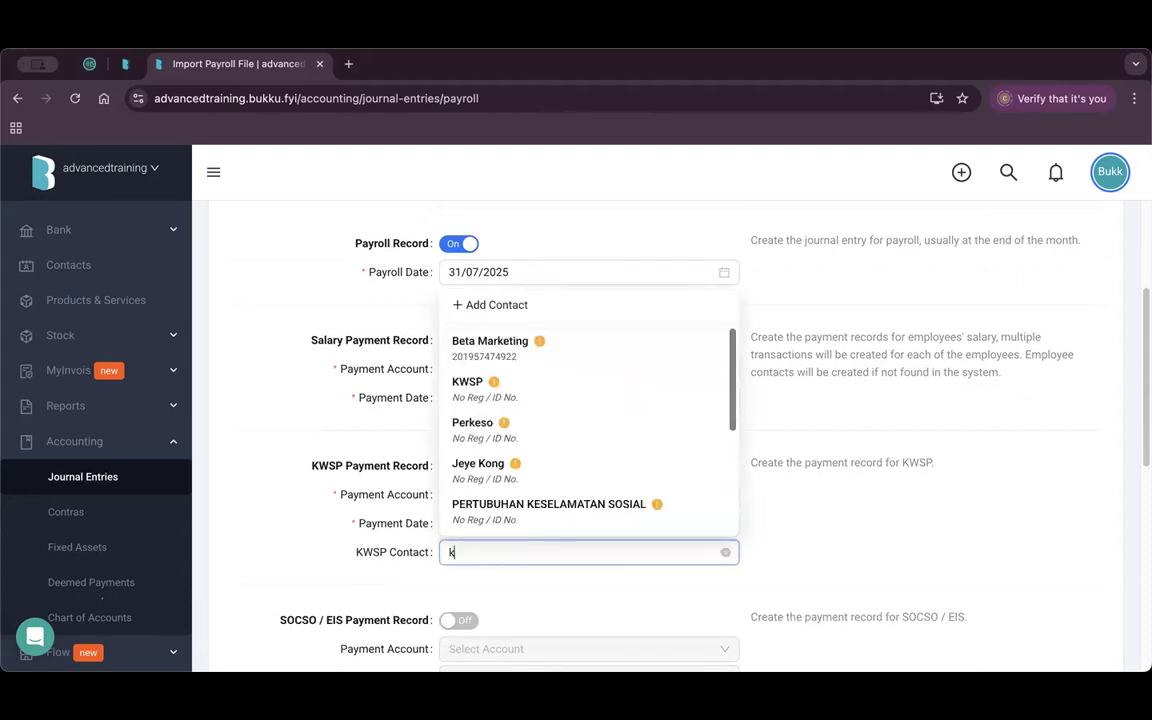
{"action": "key", "text": "BackSpace"}
{"action": "key", "text": "BackSpace"}
{"action": "type", "text": "w"}
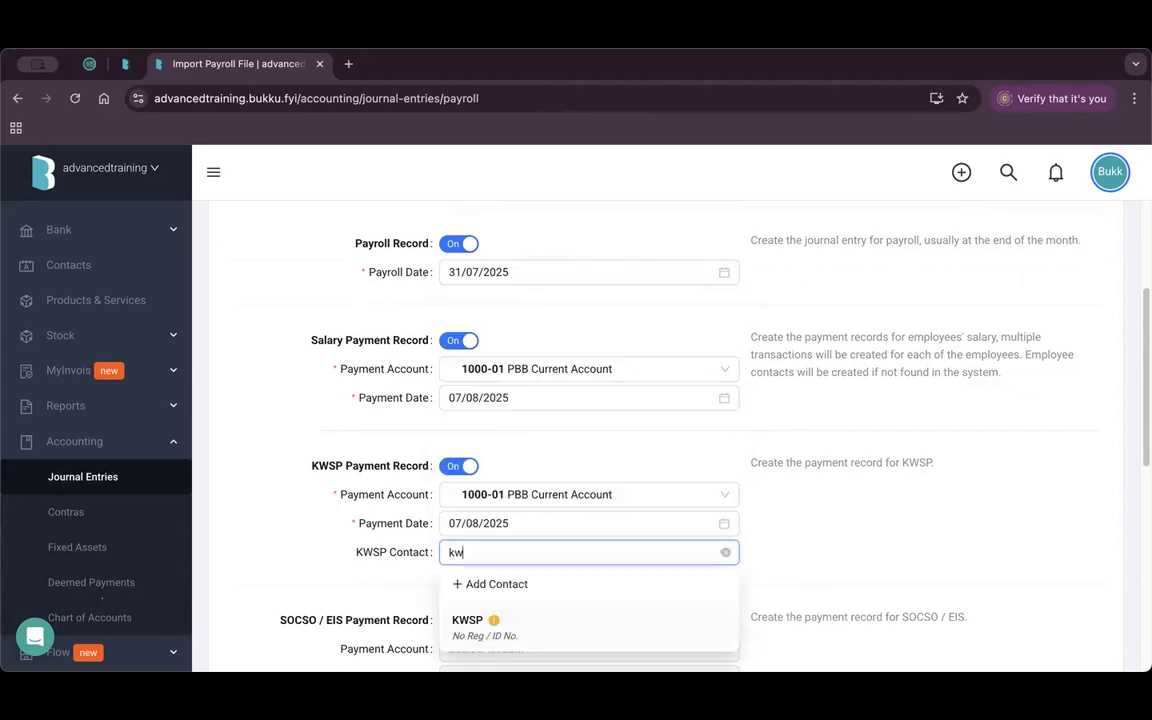
{"action": "left_click", "coordinate": [530, 621]}
Turn on the SOCSO / EIS payment record with Perkeso as its contact.
{"action": "scroll", "coordinate": [307, 515], "scroll_direction": "down", "scroll_amount": 5}
{"action": "left_click", "coordinate": [458, 360]}
{"action": "left_click", "coordinate": [540, 450]}
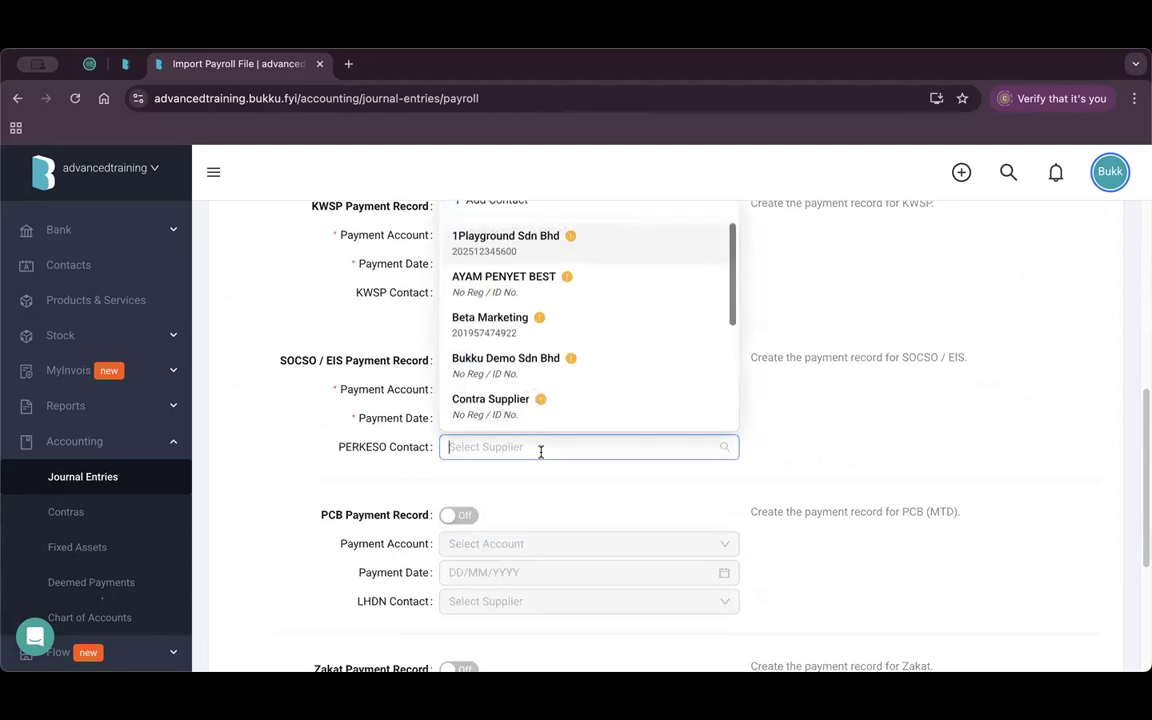
{"action": "type", "text": "per"}
{"action": "left_click", "coordinate": [527, 520]}
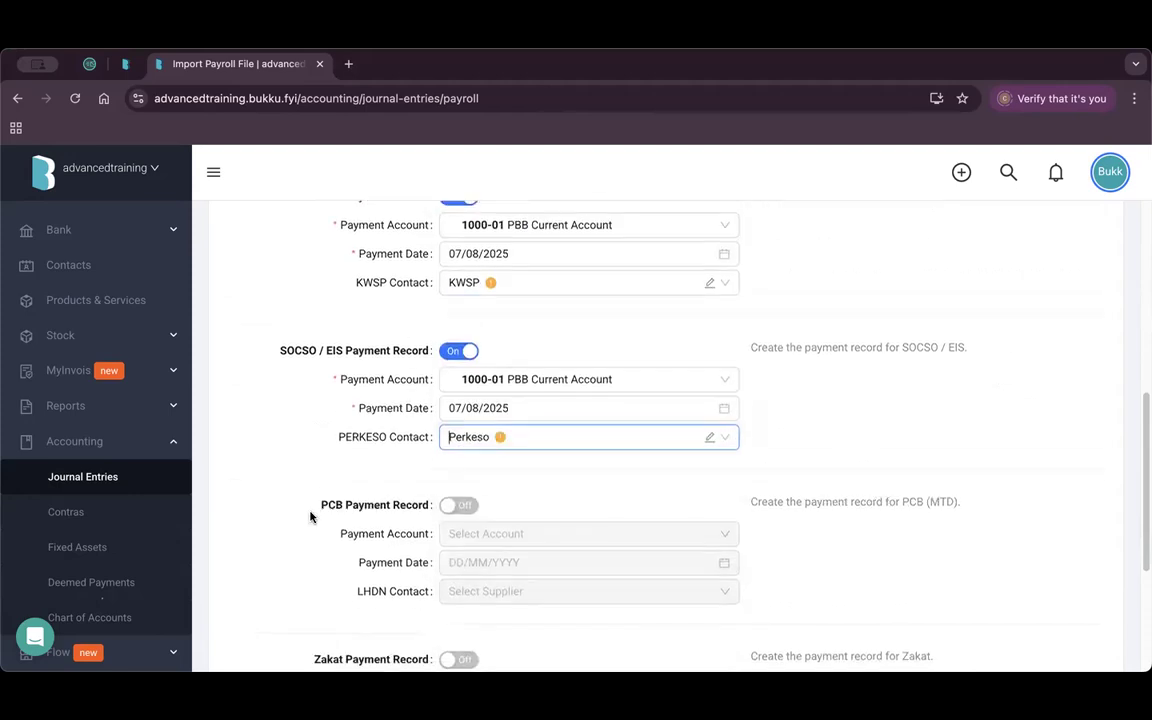
Turn on the PCB payment record with LHDN as contact and save the import.
{"action": "scroll", "coordinate": [311, 514], "scroll_direction": "down", "scroll_amount": 1}
{"action": "left_click", "coordinate": [458, 471]}
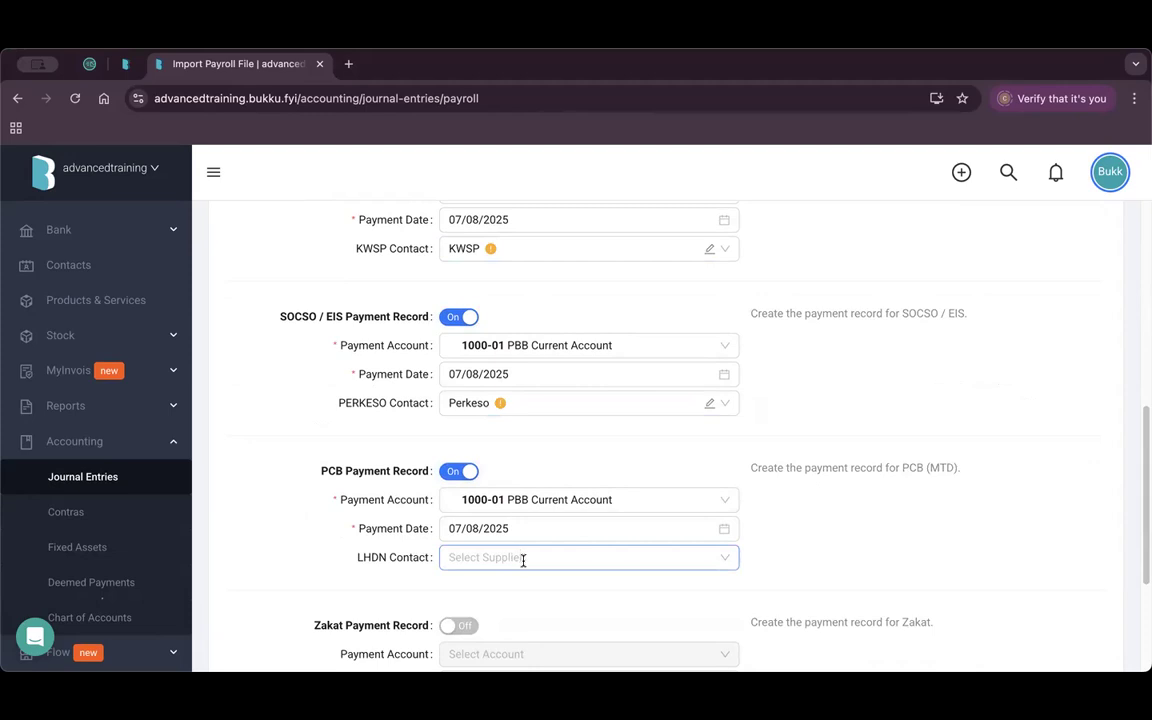
{"action": "left_click", "coordinate": [531, 562]}
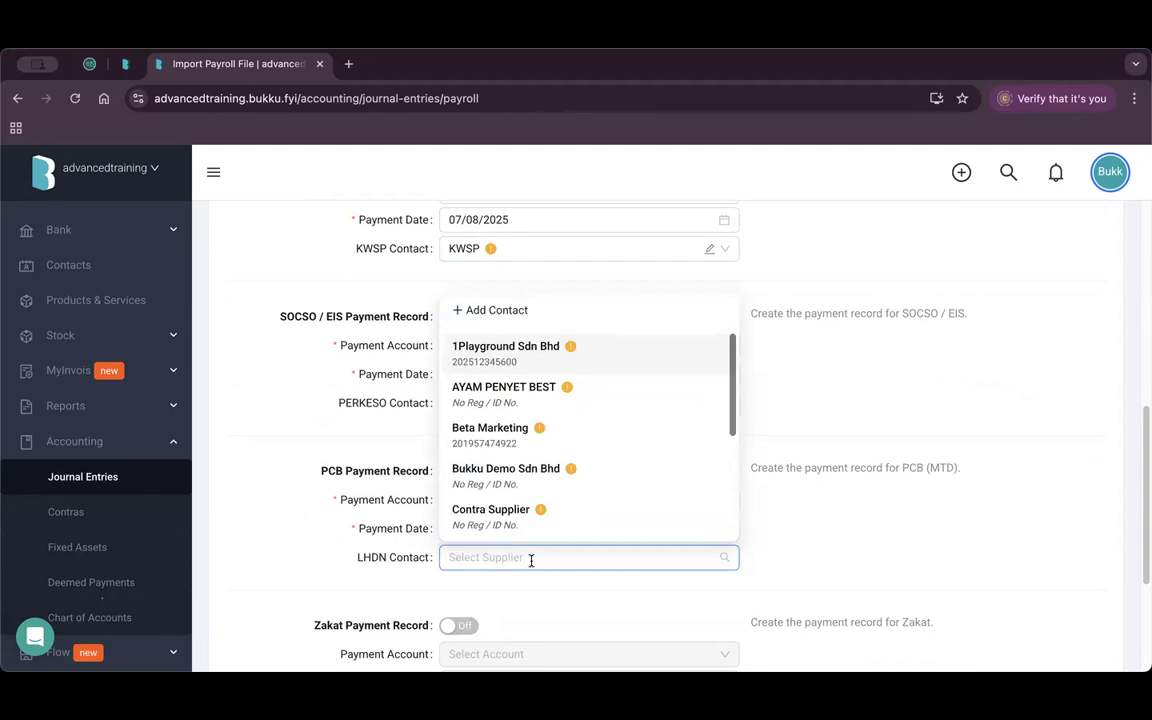
{"action": "type", "text": "lh"}
{"action": "left_click", "coordinate": [500, 618]}
{"action": "scroll", "coordinate": [280, 571], "scroll_direction": "down", "scroll_amount": 1}
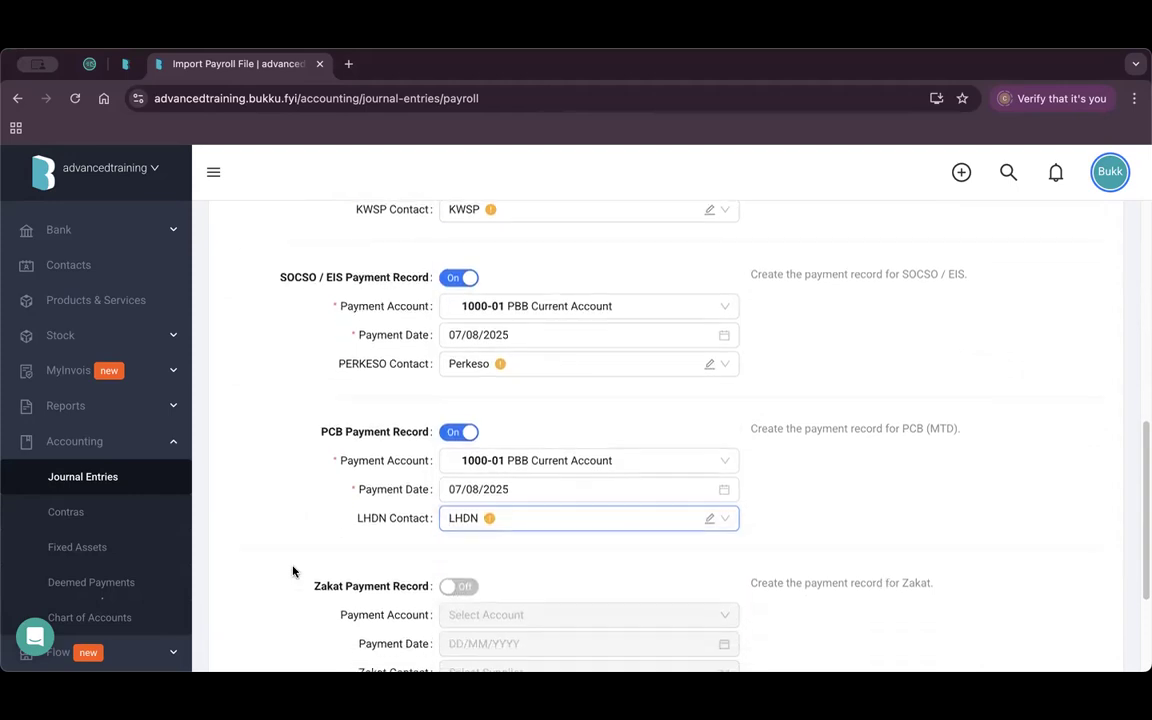
{"action": "scroll", "coordinate": [499, 558], "scroll_direction": "down", "scroll_amount": 1}
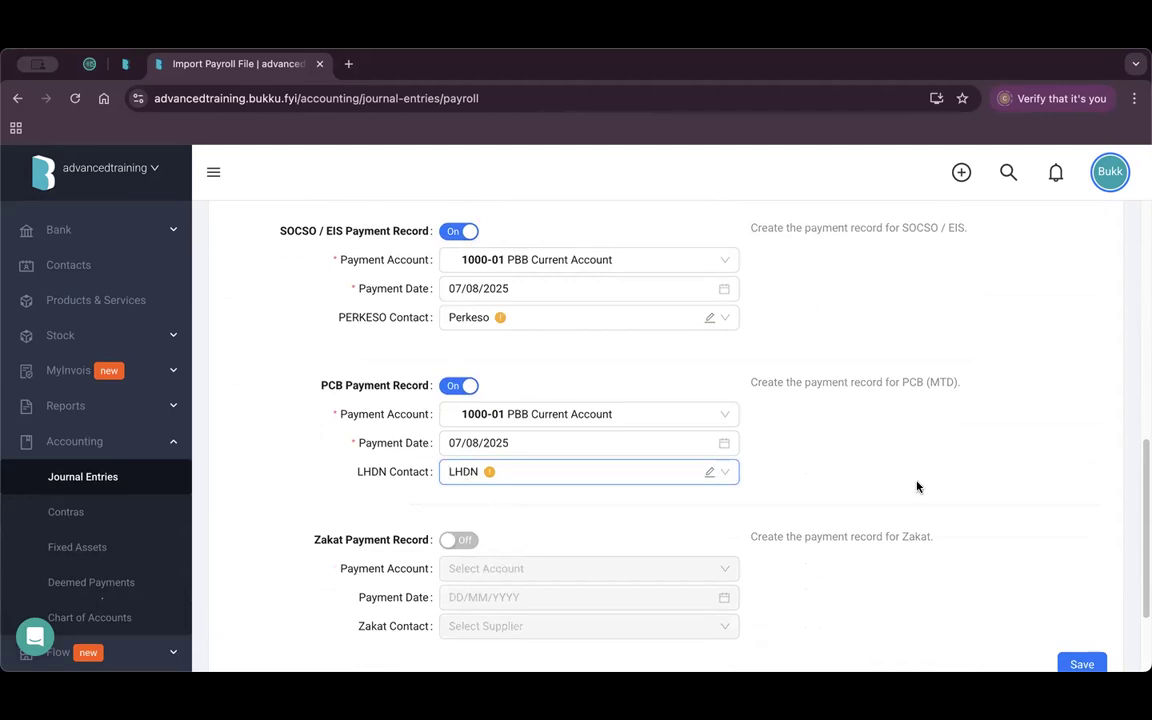
{"action": "scroll", "coordinate": [917, 487], "scroll_direction": "down", "scroll_amount": 3}
{"action": "left_click", "coordinate": [1081, 530]}
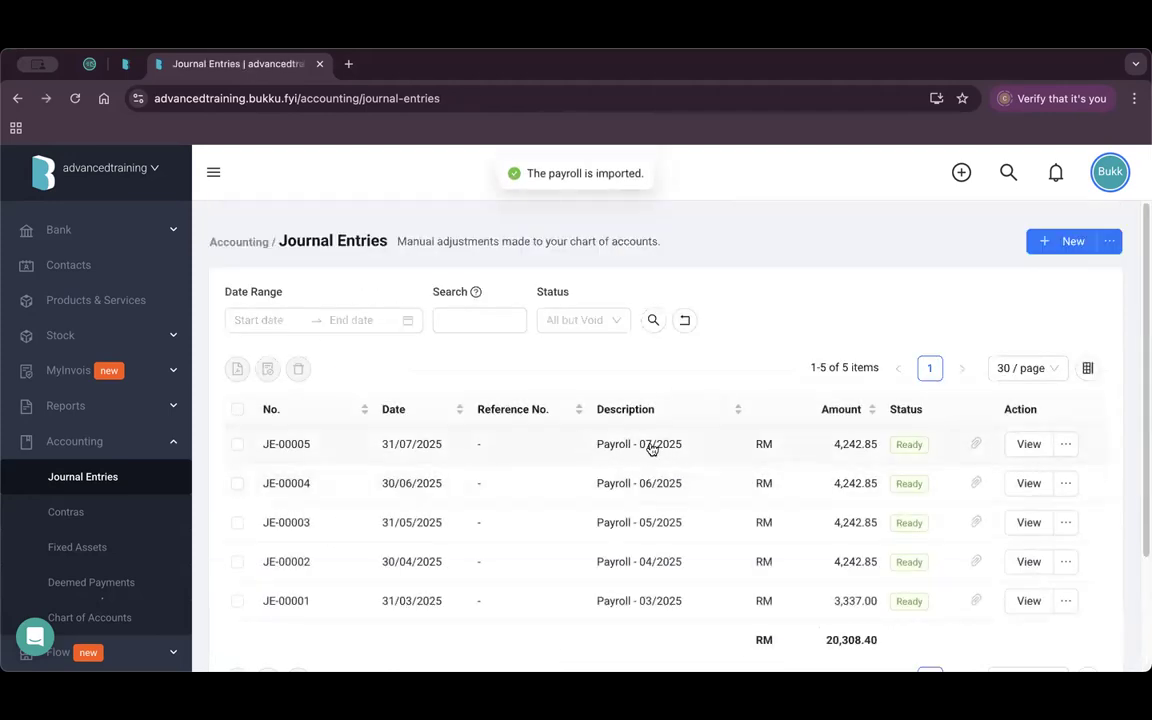
Open JE-00005 'Payroll - 07/2025' and review its eight lines balanced at RM 4,242.85.
{"action": "left_click_drag", "start_coordinate": [680, 444], "coordinate": [602, 444]}
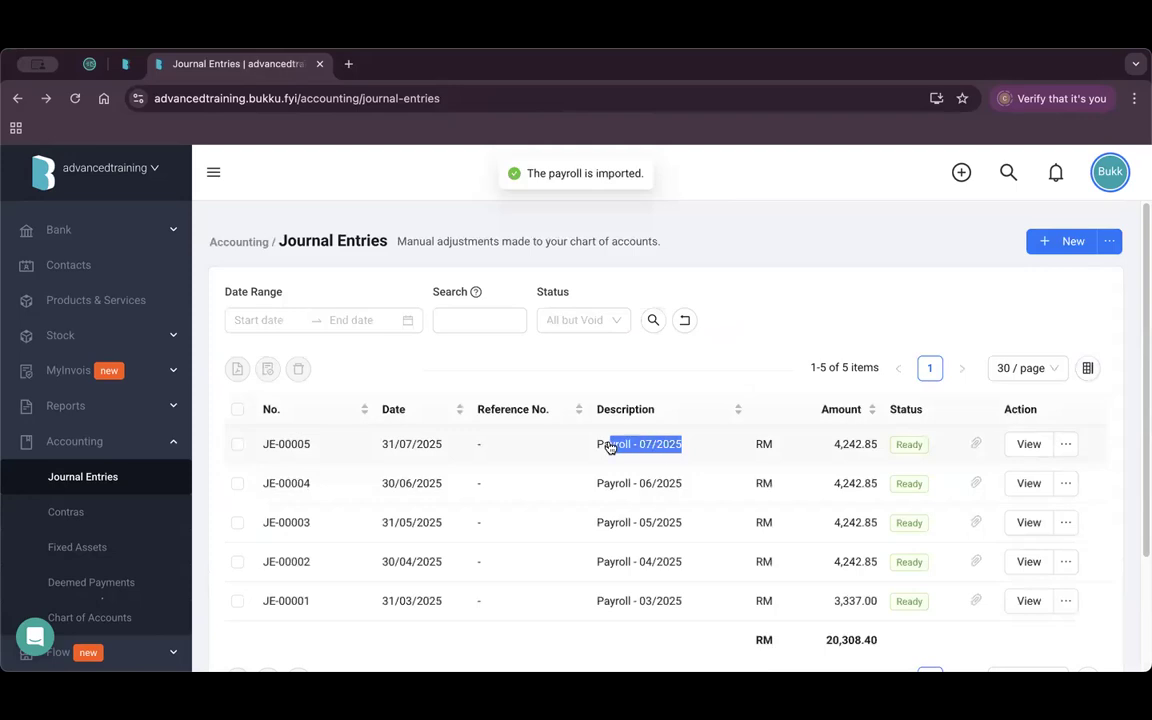
{"action": "left_click", "coordinate": [1028, 444]}
{"action": "scroll", "coordinate": [628, 476], "scroll_direction": "down", "scroll_amount": 5}
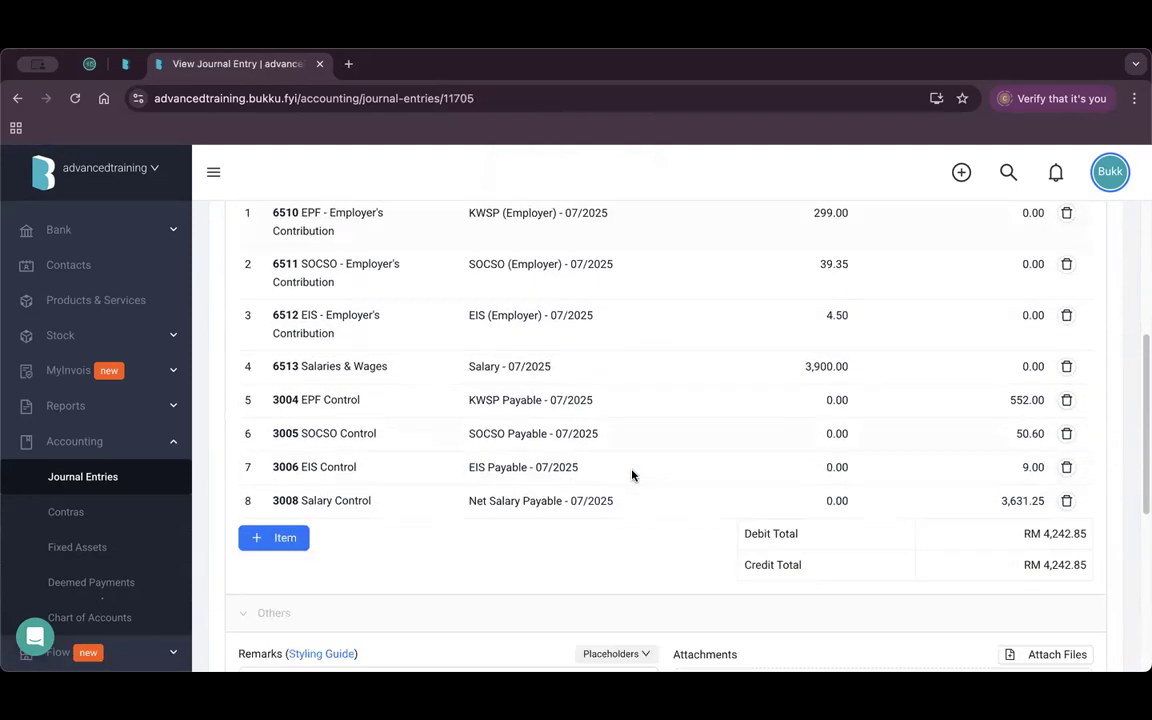
{"action": "scroll", "coordinate": [577, 418], "scroll_direction": "up", "scroll_amount": 1}
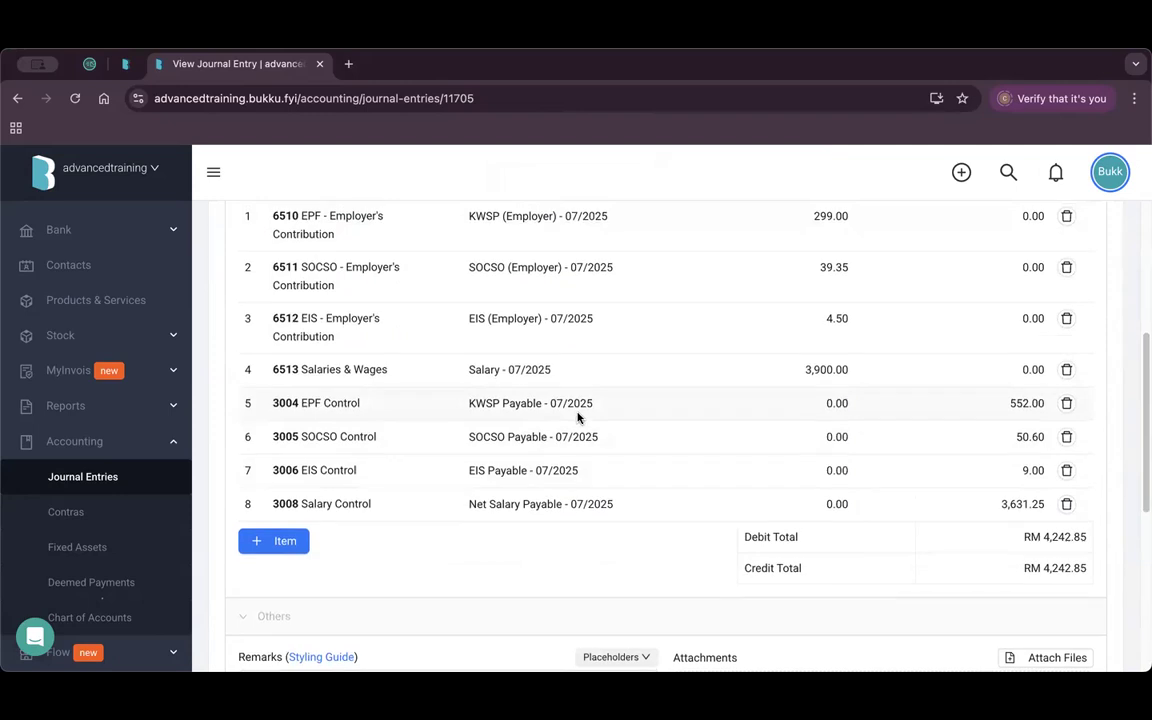
{"action": "scroll", "coordinate": [577, 418], "scroll_direction": "up", "scroll_amount": 1}
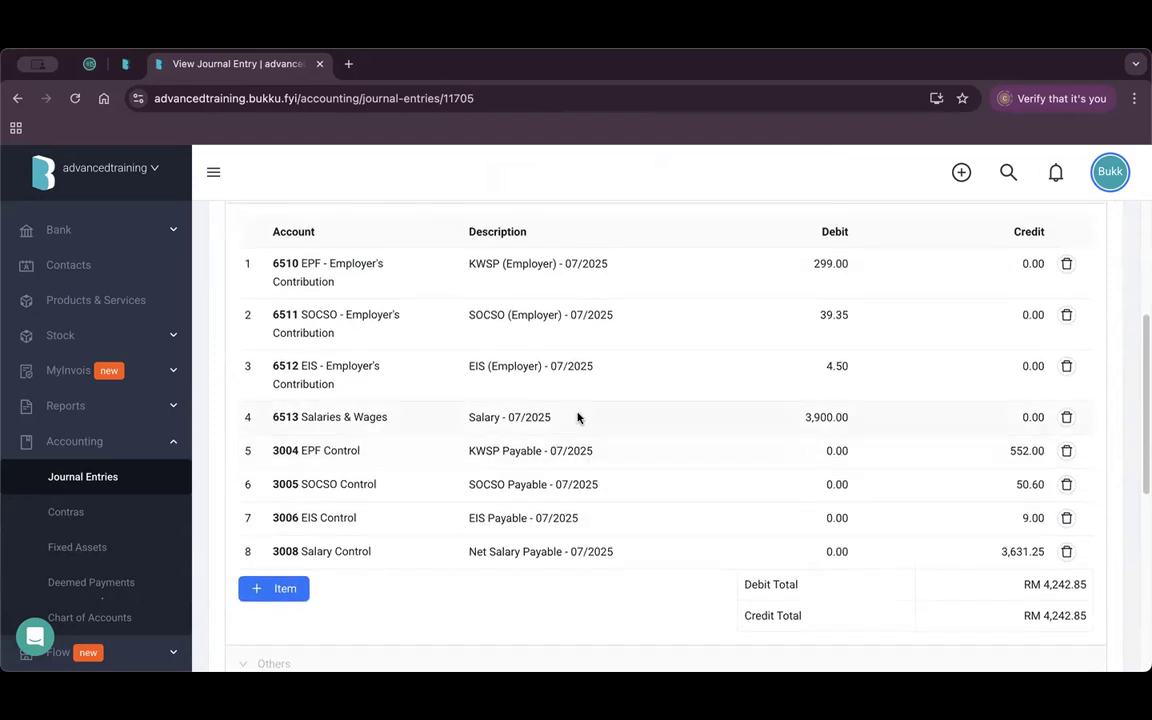
{"action": "left_click", "coordinate": [120, 233]}
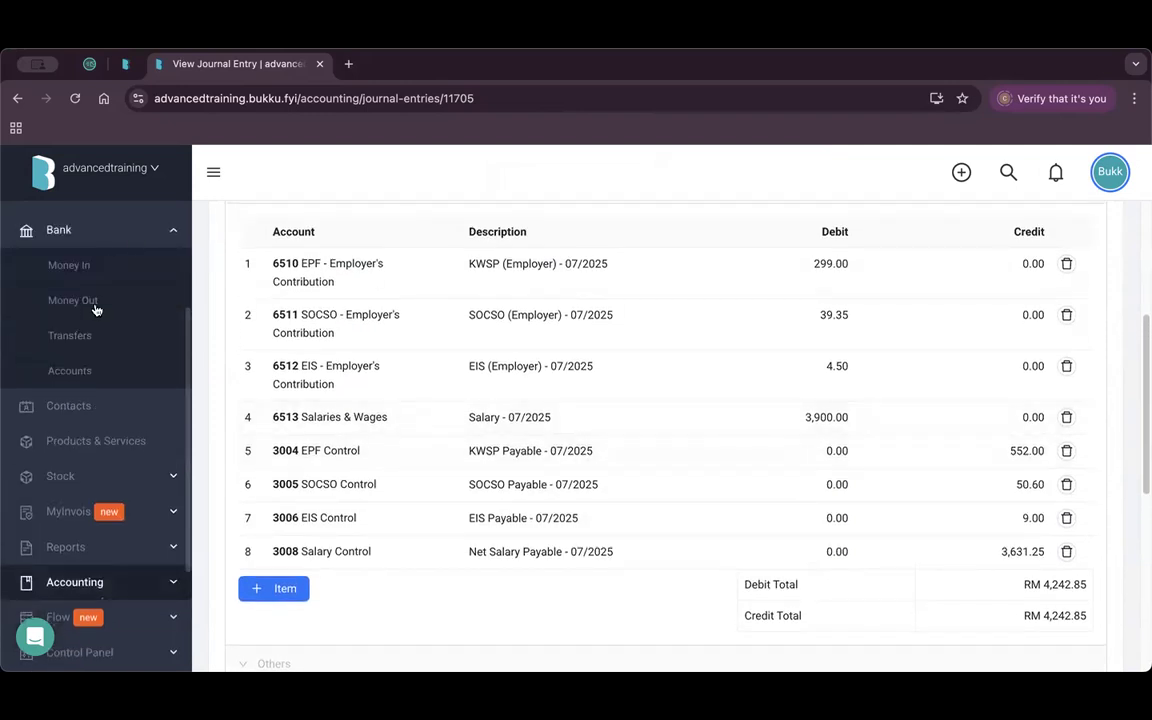
Review payment voucher PV-00083 under Bank > Money Out, then open Accounting > Fixed Assets.
{"action": "left_click", "coordinate": [107, 312]}
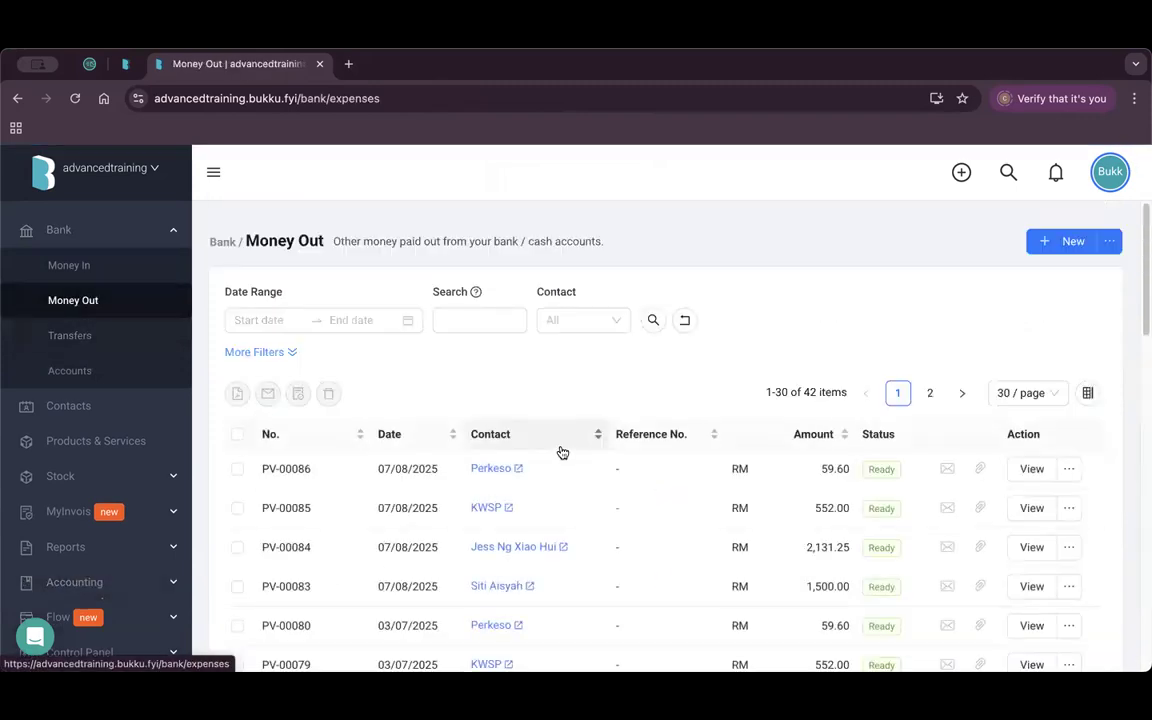
{"action": "scroll", "coordinate": [543, 480], "scroll_direction": "down", "scroll_amount": 2}
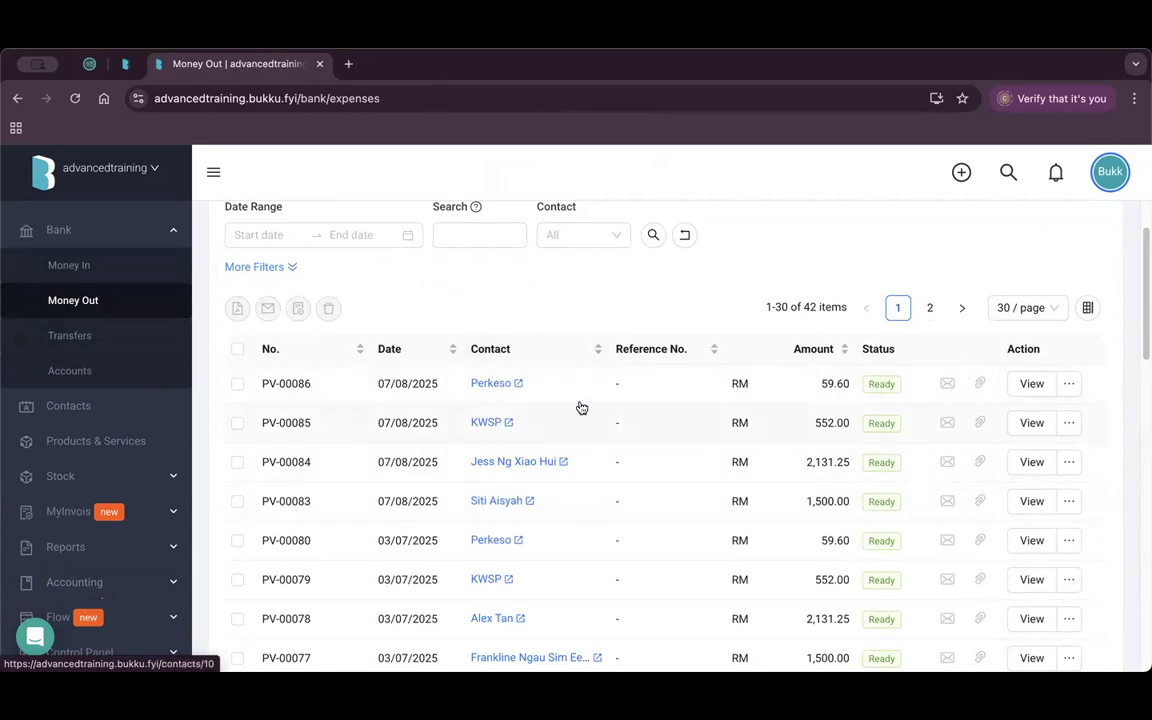
{"action": "left_click", "coordinate": [1040, 499]}
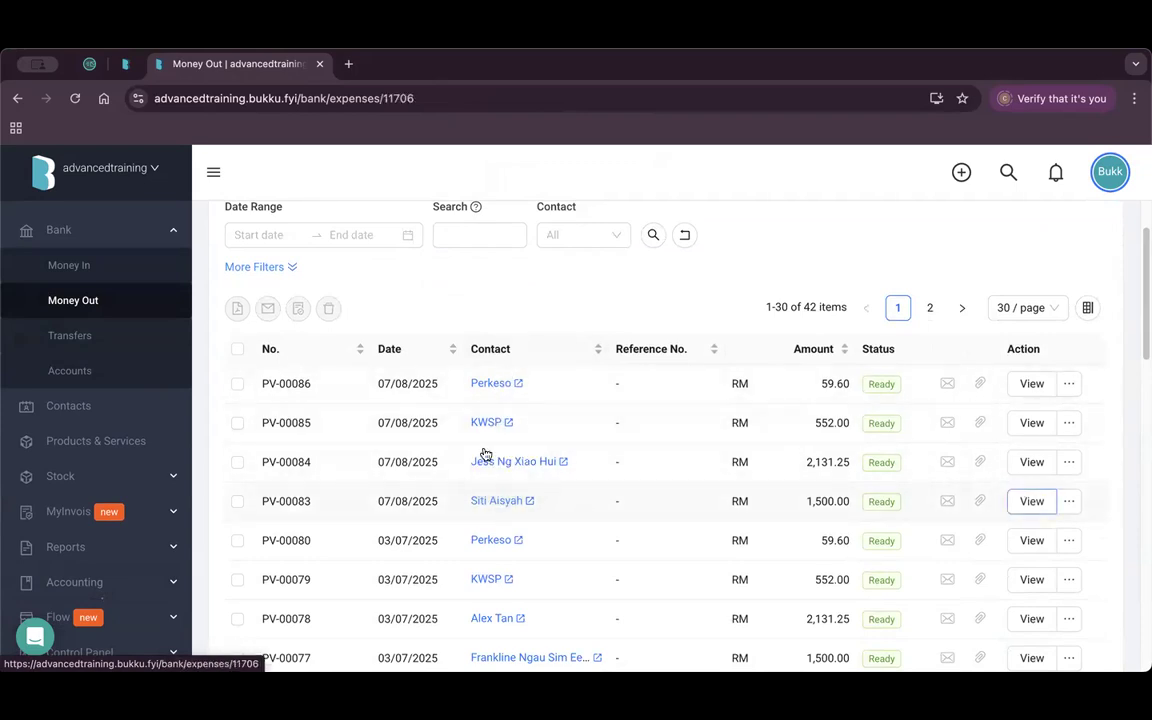
{"action": "scroll", "coordinate": [550, 460], "scroll_direction": "down", "scroll_amount": 3}
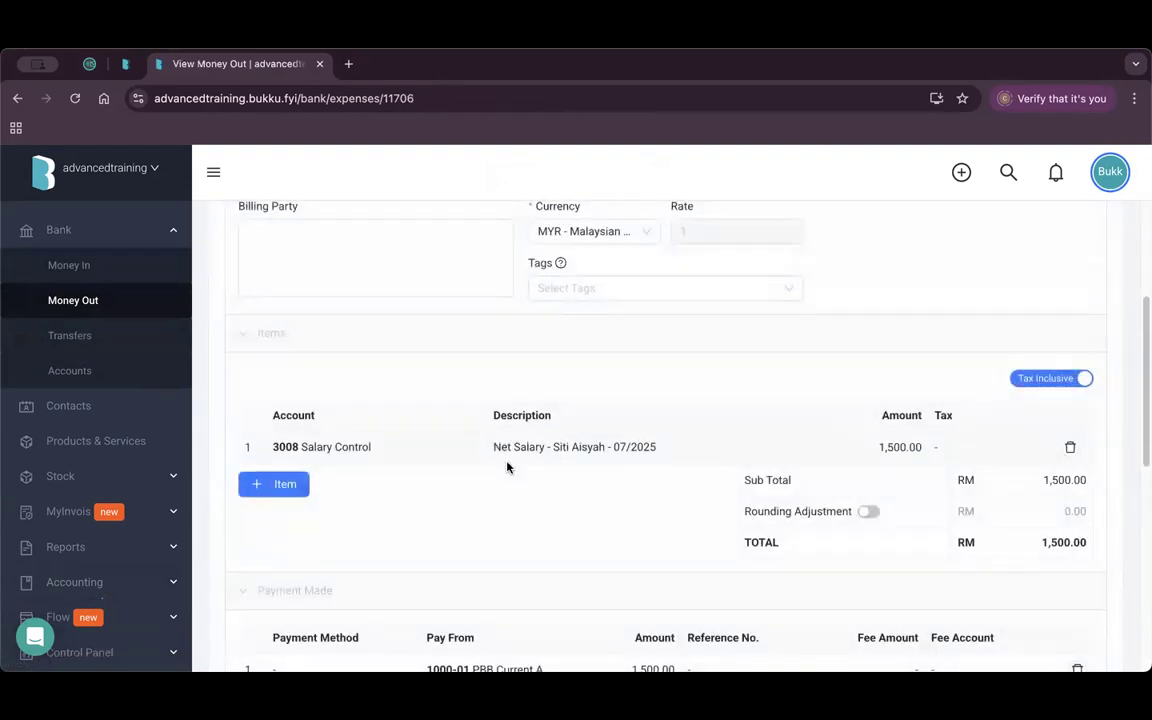
{"action": "scroll", "coordinate": [480, 420], "scroll_direction": "down", "scroll_amount": 3}
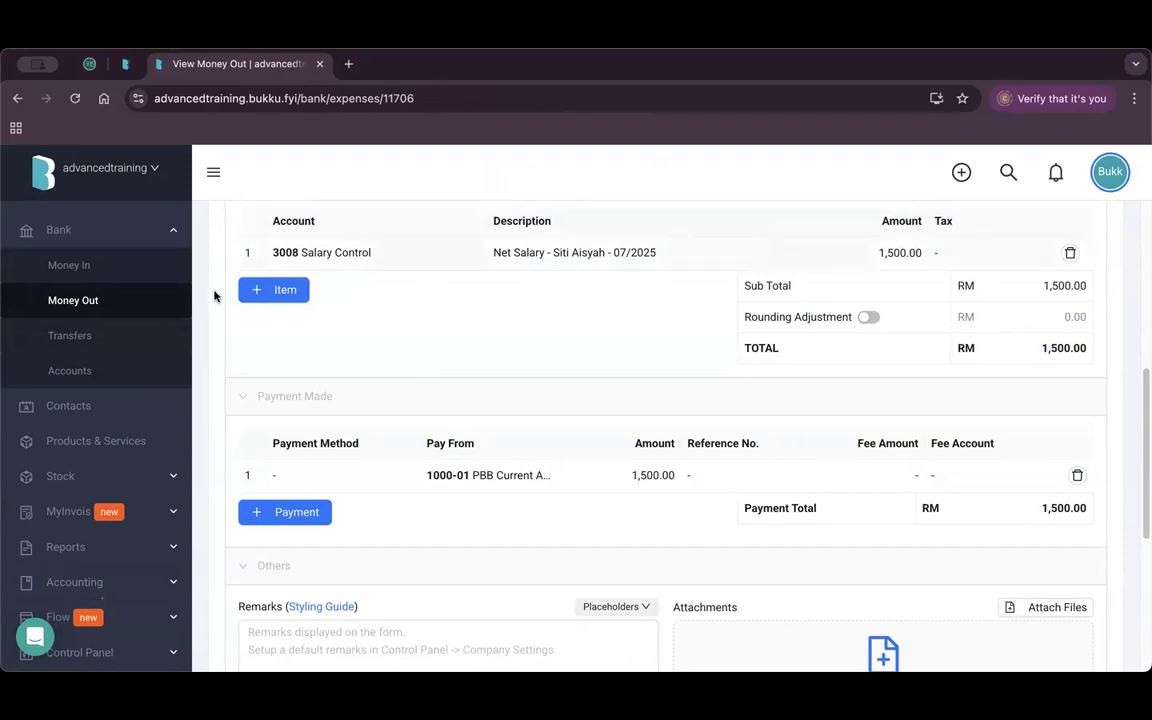
{"action": "left_click", "coordinate": [112, 582]}
{"action": "left_click", "coordinate": [112, 496]}
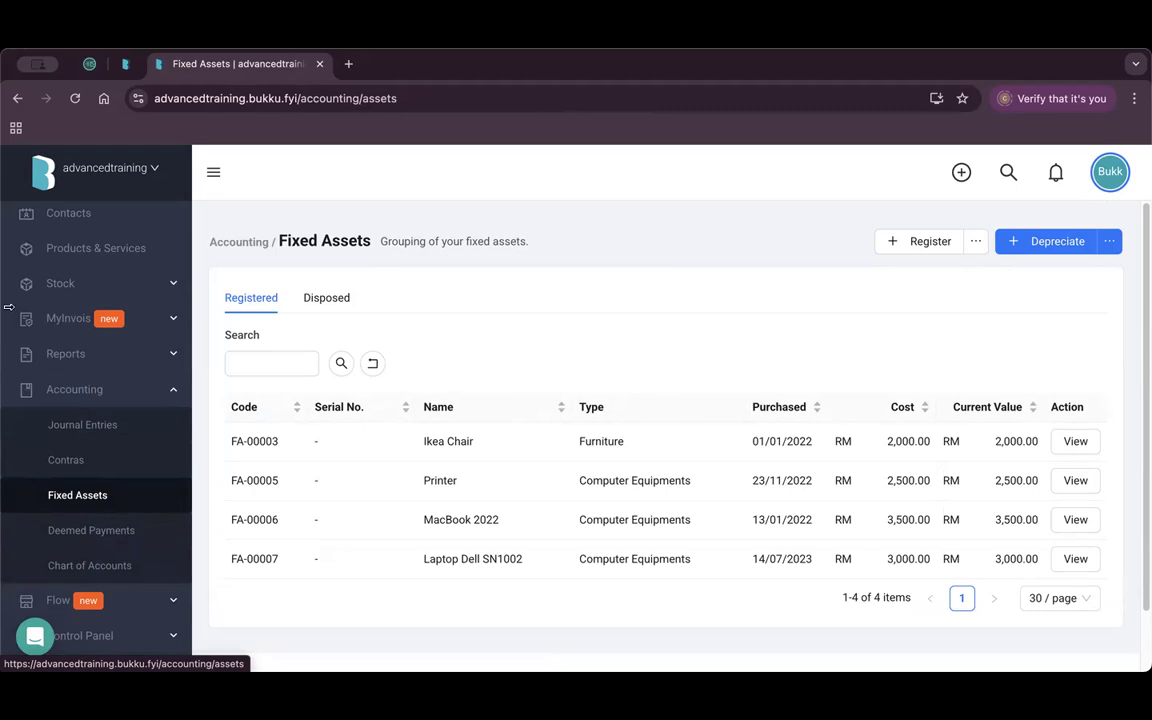
Open the Chart of Accounts in a new tab and switch to it.
{"action": "scroll", "coordinate": [112, 417], "scroll_direction": "down", "scroll_amount": 3}
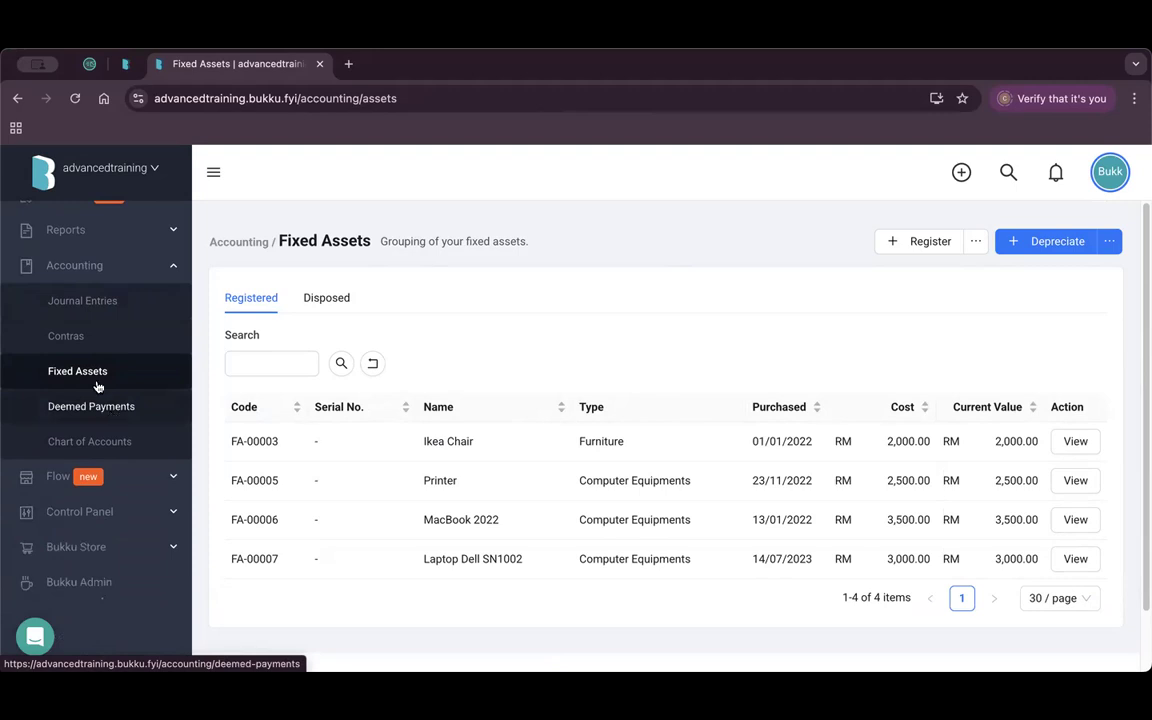
{"action": "right_click", "coordinate": [118, 440]}
{"action": "left_click", "coordinate": [166, 447]}
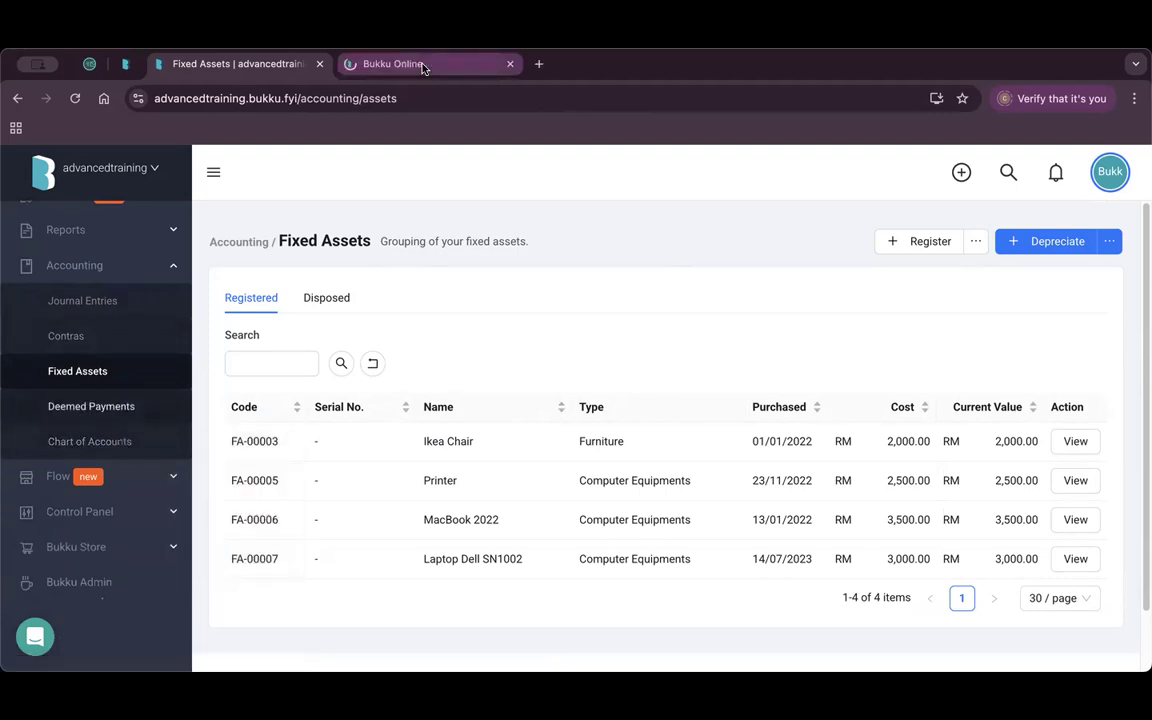
{"action": "left_click", "coordinate": [385, 63]}
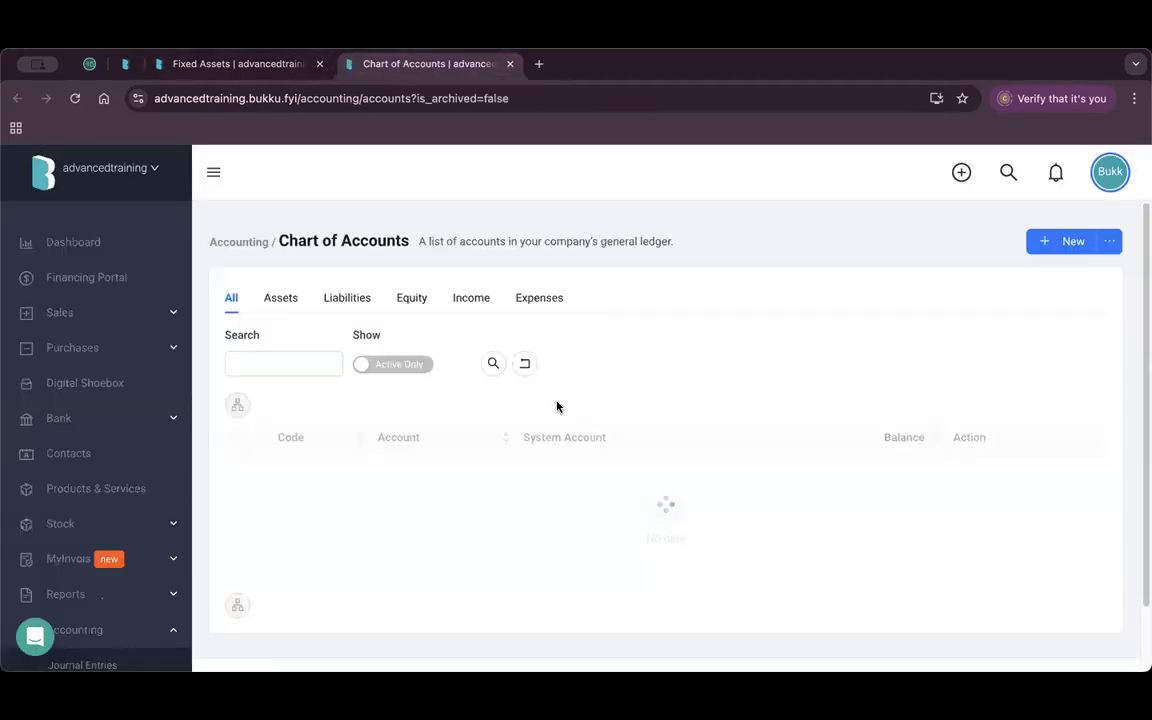
Check fixed-asset accounts 1501–1504, including Computer Equipments - Cost at RM 16,000.00.
{"action": "scroll", "coordinate": [568, 396], "scroll_direction": "down", "scroll_amount": 1}
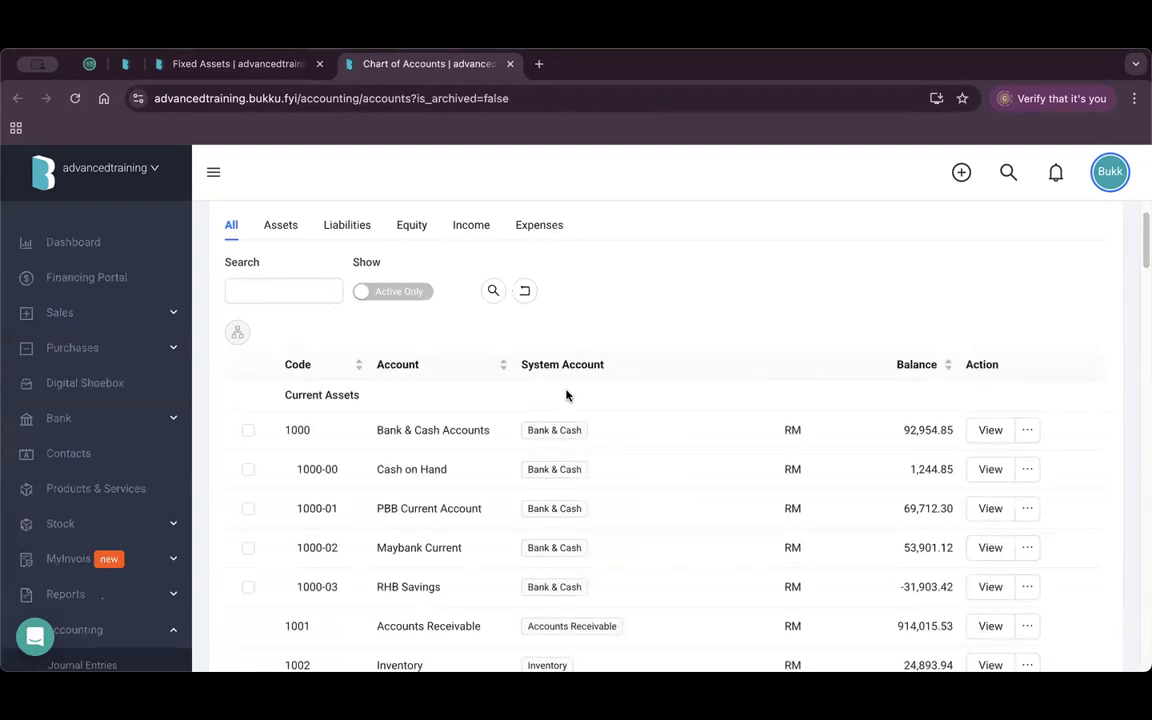
{"action": "scroll", "coordinate": [566, 395], "scroll_direction": "down", "scroll_amount": 10}
{"action": "scroll", "coordinate": [473, 450], "scroll_direction": "up", "scroll_amount": 3}
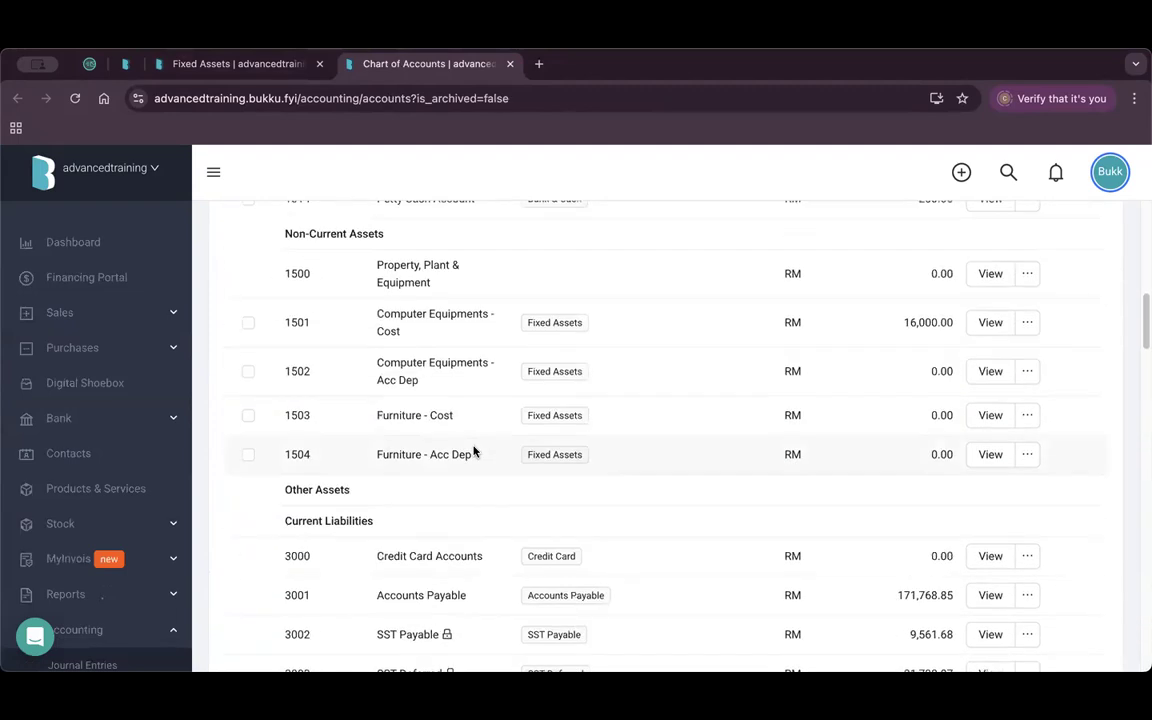
{"action": "left_click_drag", "start_coordinate": [397, 317], "coordinate": [448, 320]}
{"action": "left_click", "coordinate": [392, 332]}
{"action": "double_click", "coordinate": [385, 383]}
{"action": "left_click_drag", "start_coordinate": [393, 418], "coordinate": [405, 418]}
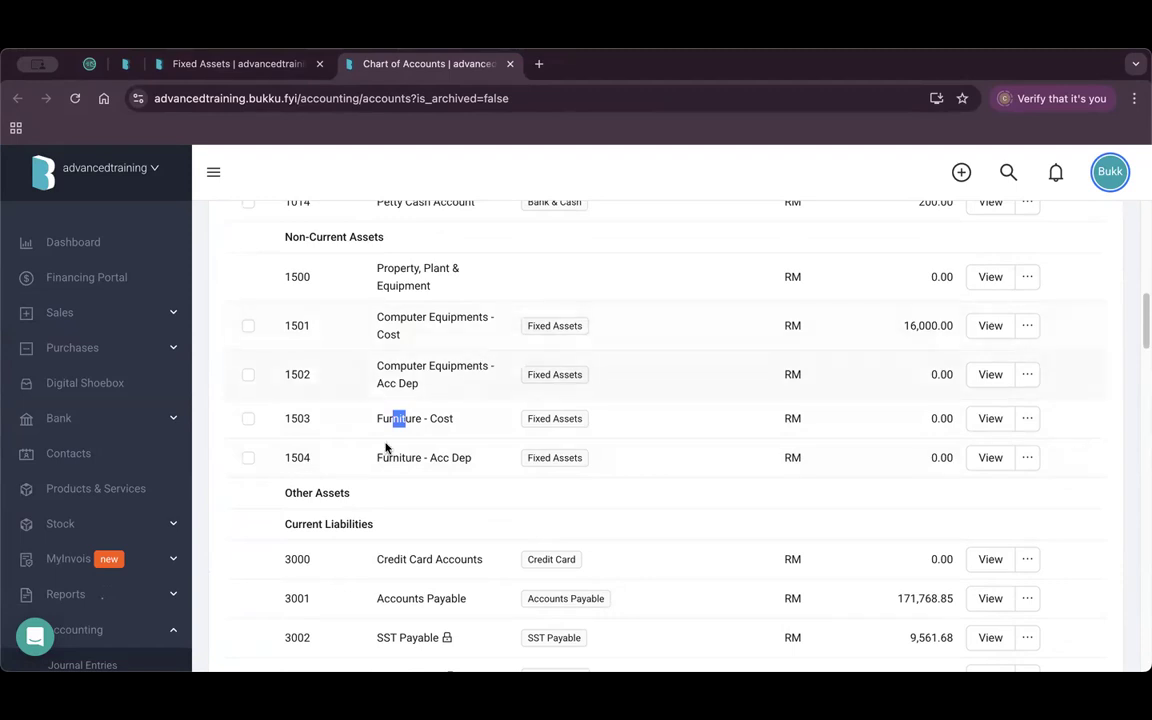
{"action": "scroll", "coordinate": [386, 450], "scroll_direction": "down", "scroll_amount": 5}
{"action": "scroll", "coordinate": [75, 445], "scroll_direction": "down", "scroll_amount": 7}
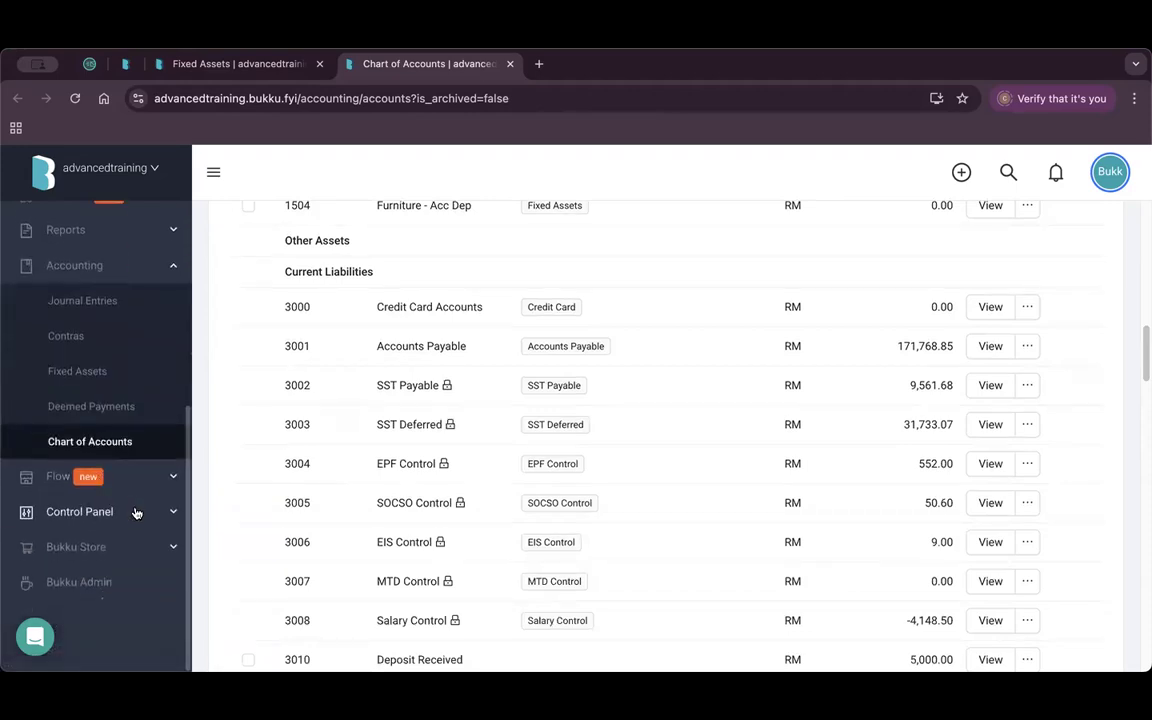
{"action": "left_click", "coordinate": [110, 518]}
{"action": "scroll", "coordinate": [125, 500], "scroll_direction": "down", "scroll_amount": 1}
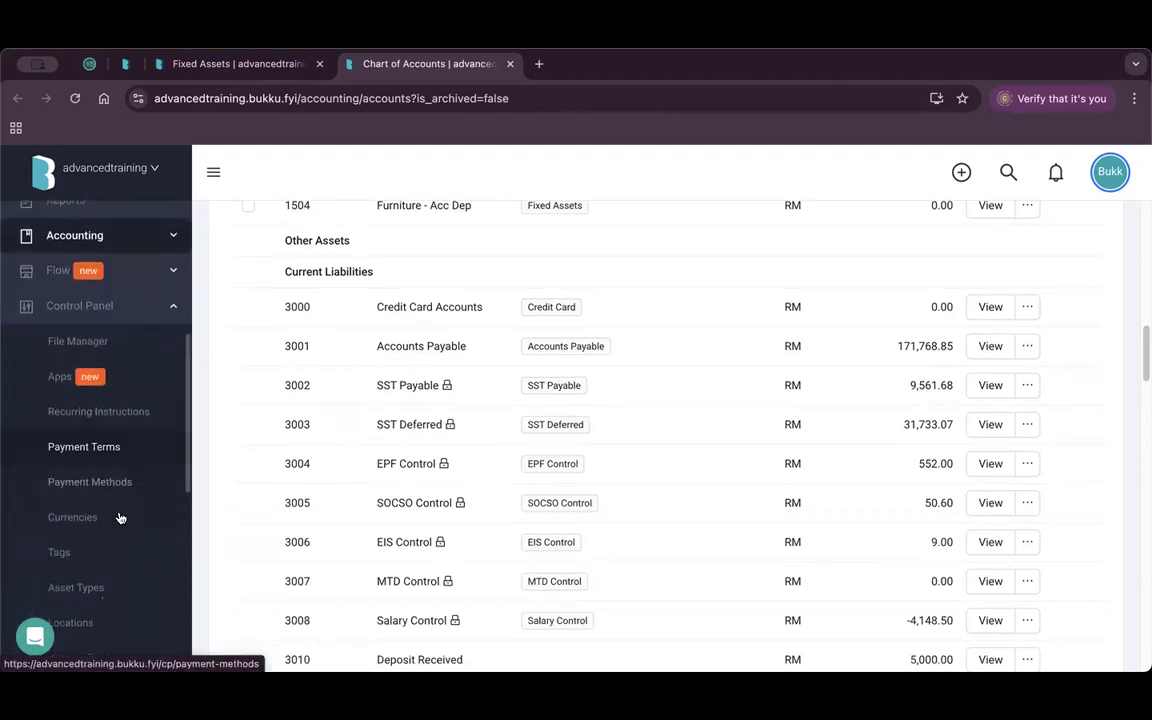
Open the asset types settings and look at the new asset type form without saving.
{"action": "left_click", "coordinate": [88, 590]}
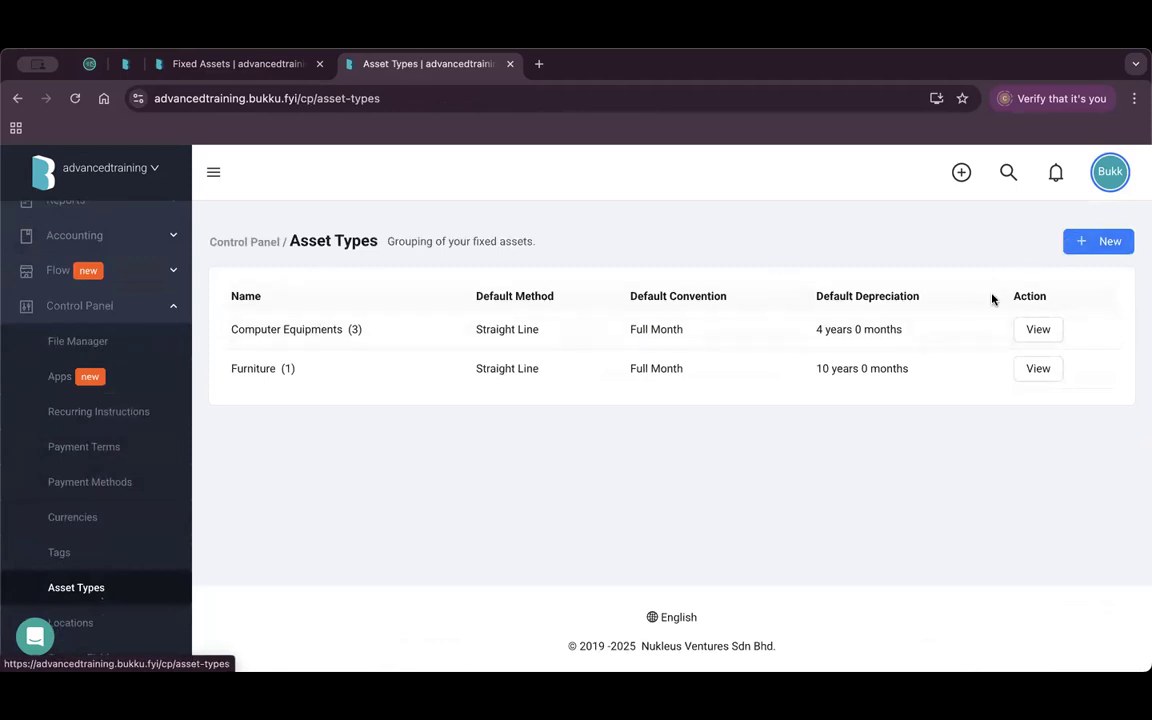
{"action": "left_click", "coordinate": [1085, 246]}
{"action": "scroll", "coordinate": [524, 479], "scroll_direction": "down", "scroll_amount": 3}
{"action": "scroll", "coordinate": [458, 391], "scroll_direction": "up", "scroll_amount": 3}
{"action": "left_click", "coordinate": [215, 242]}
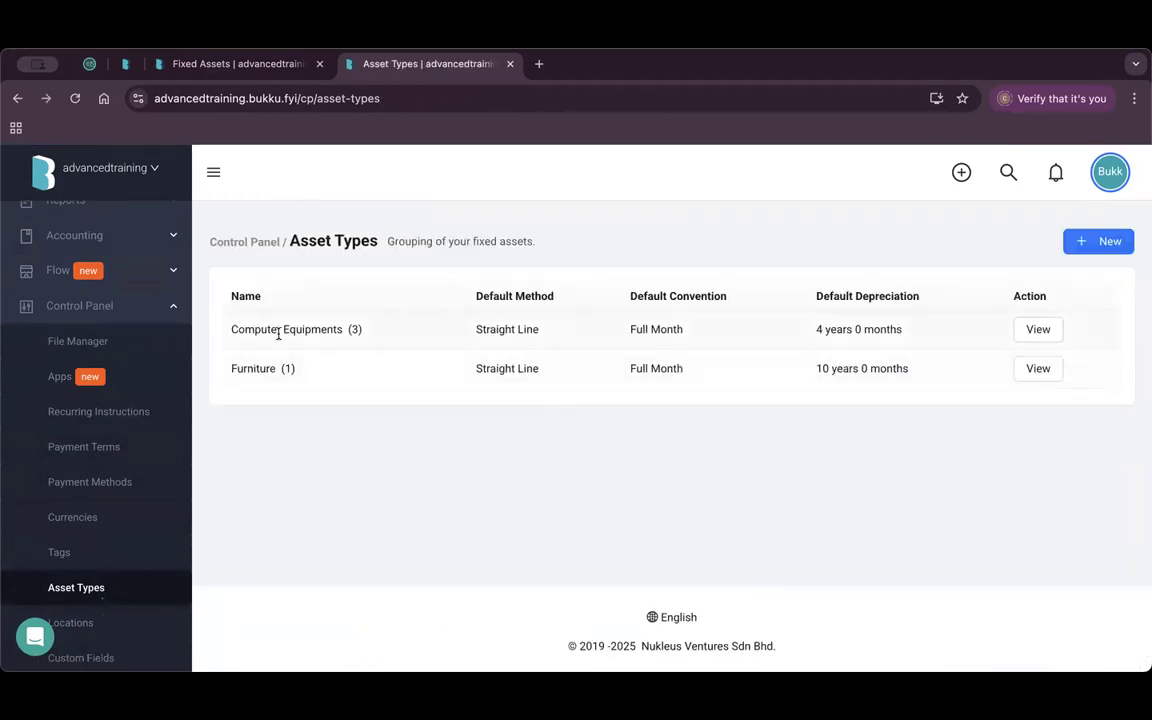
Check the Computer Equipments asset type: asset 1501, depreciation 1502, expense 6545 Depreciations.
{"action": "left_click", "coordinate": [1036, 331]}
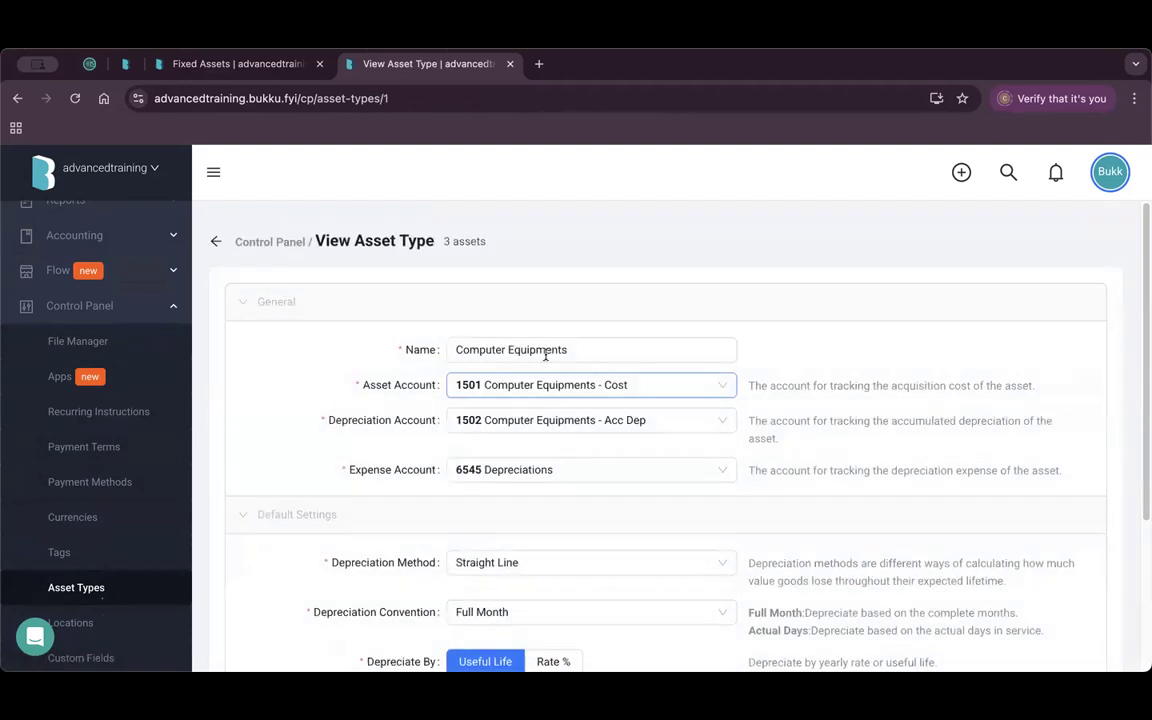
{"action": "scroll", "coordinate": [577, 358], "scroll_direction": "down", "scroll_amount": 1}
{"action": "key", "text": "Tab"}
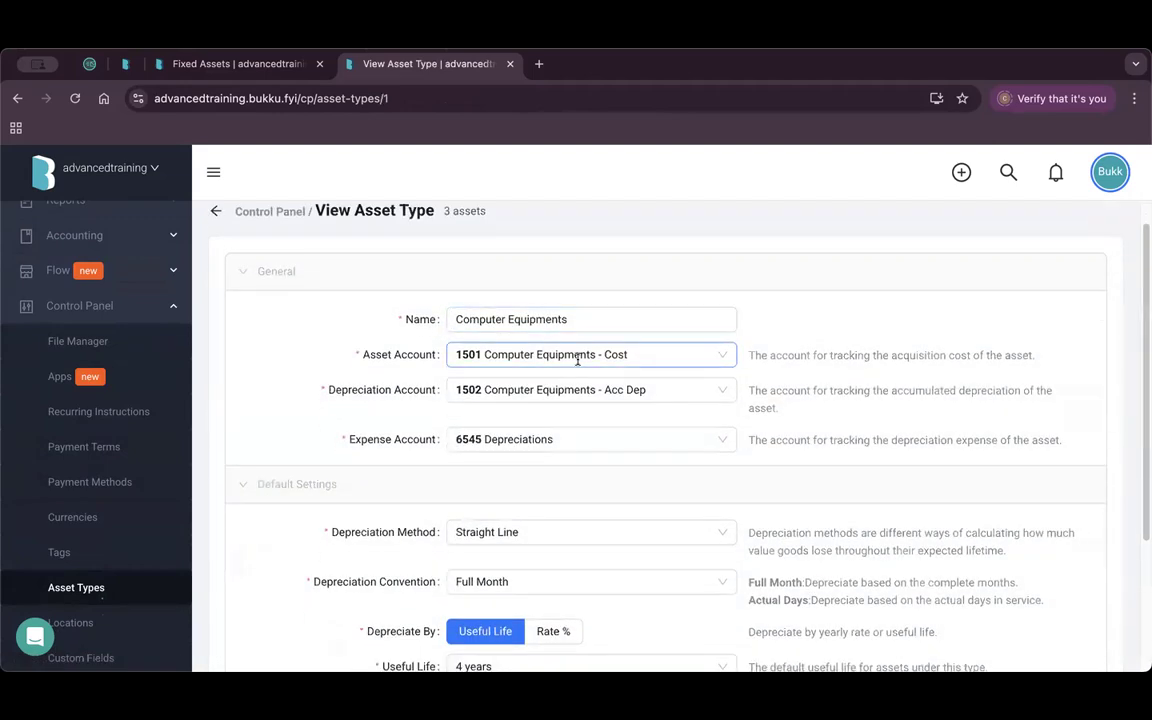
{"action": "left_click", "coordinate": [665, 358]}
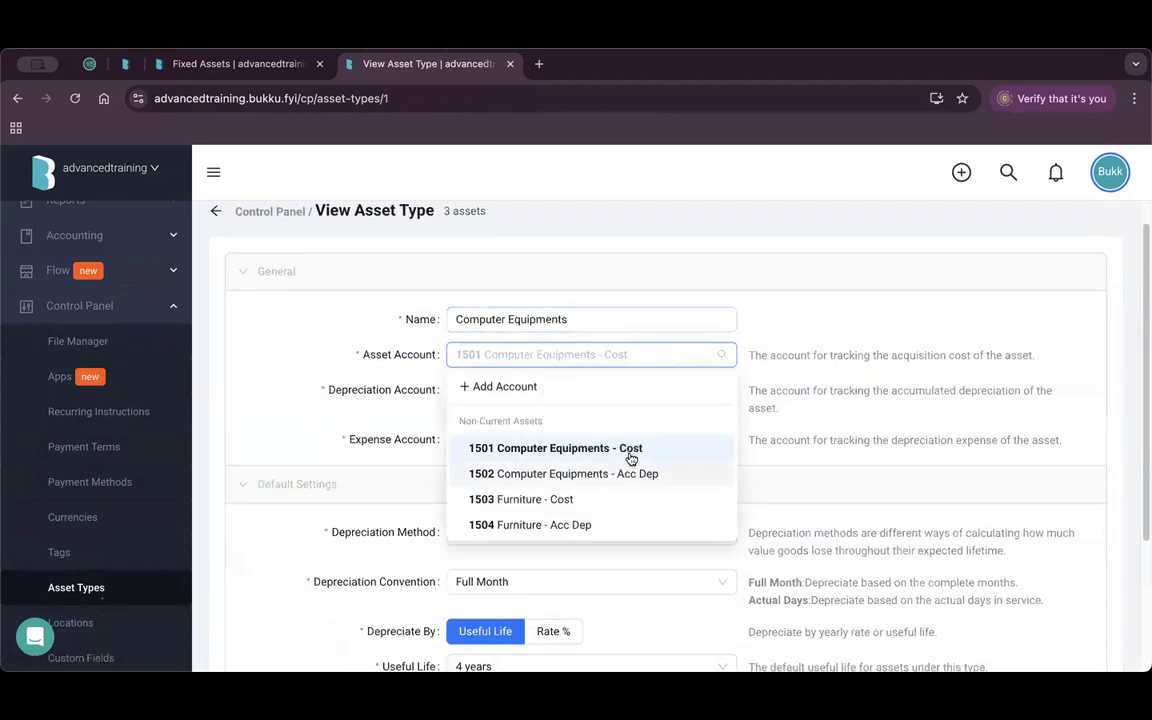
{"action": "left_click", "coordinate": [382, 358]}
{"action": "double_click", "coordinate": [381, 357]}
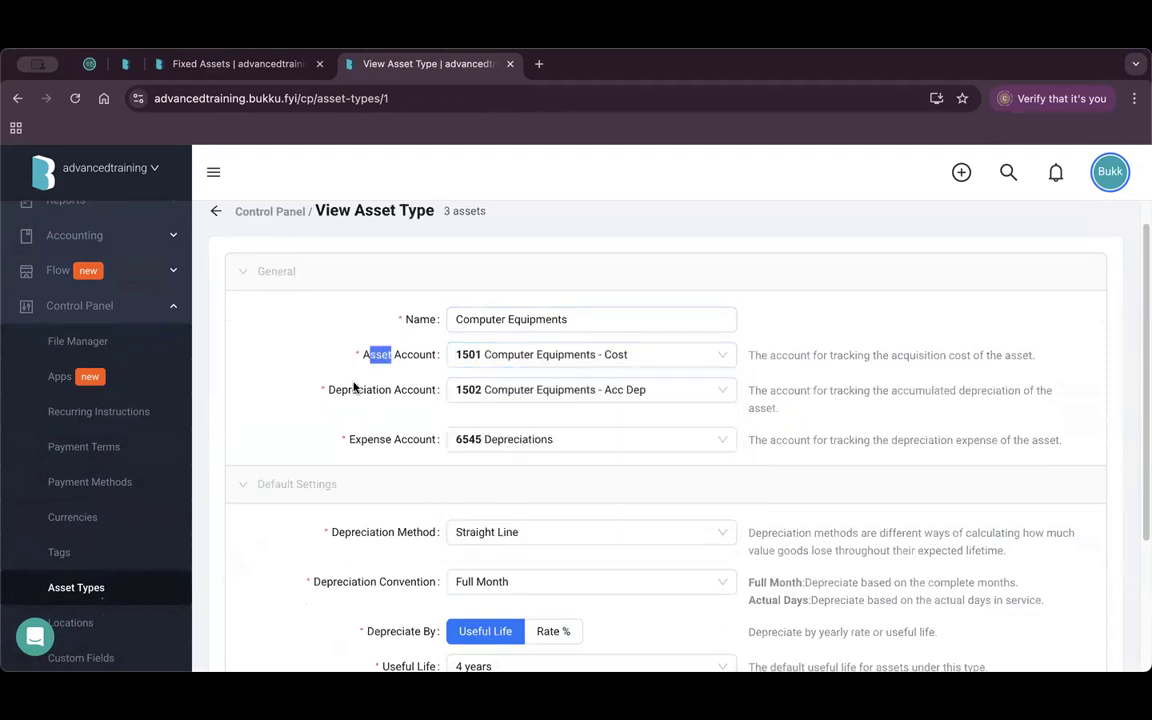
{"action": "double_click", "coordinate": [353, 388]}
{"action": "left_click", "coordinate": [600, 391]}
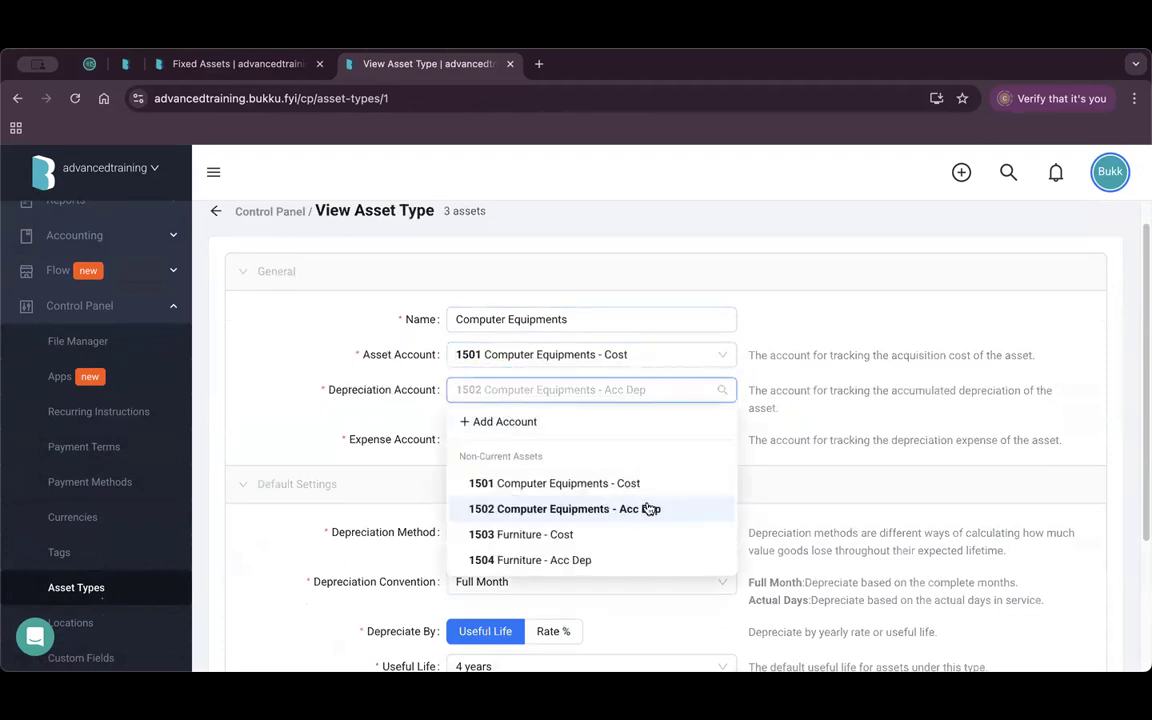
{"action": "left_click", "coordinate": [360, 462]}
{"action": "left_click_drag", "start_coordinate": [368, 440], "coordinate": [421, 441]}
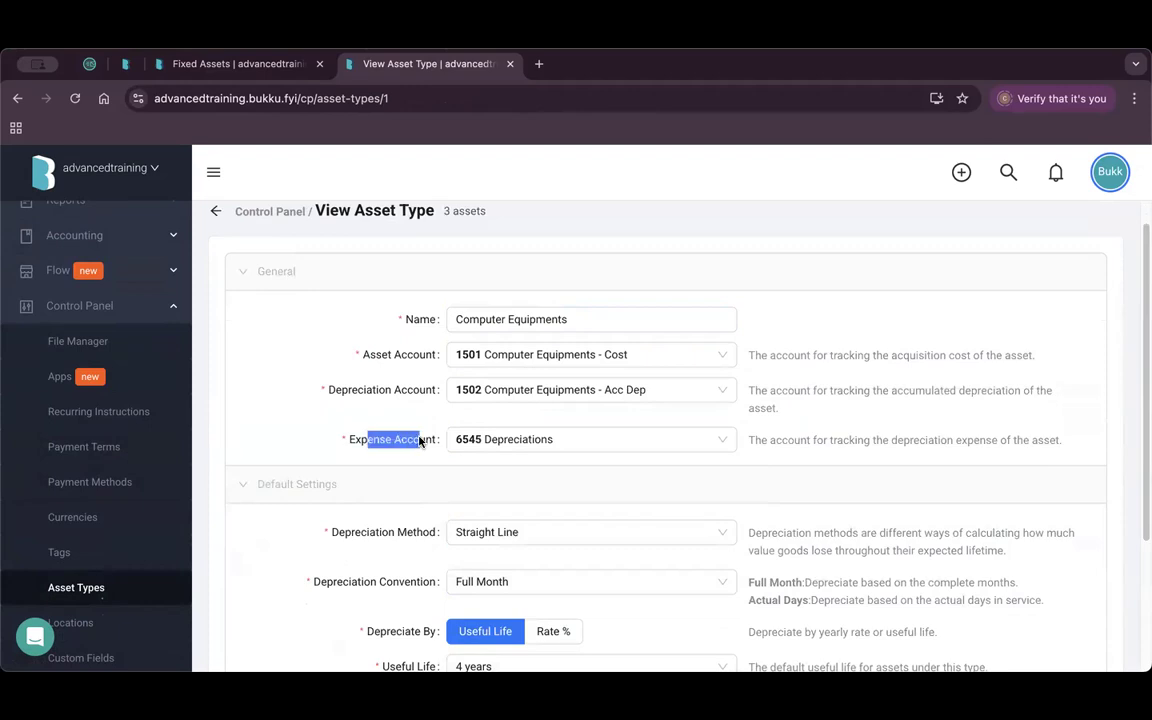
{"action": "left_click", "coordinate": [545, 438]}
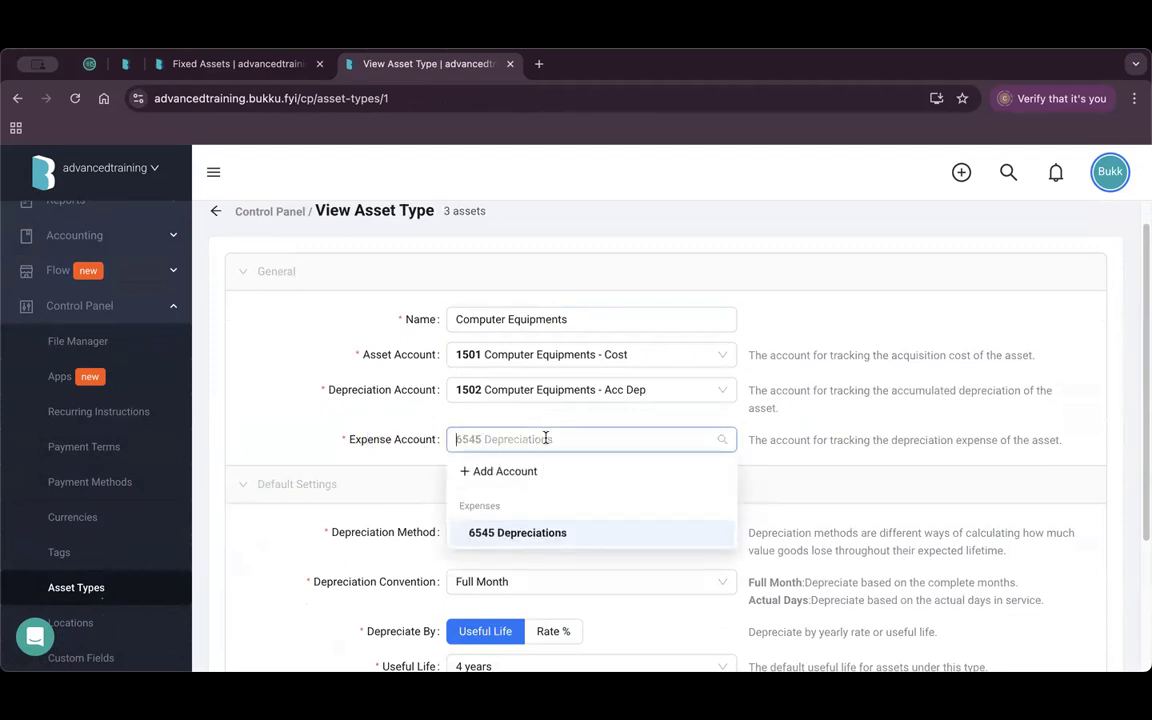
{"action": "left_click", "coordinate": [380, 480]}
Scroll through the rest of the asset type, then open Accounting > Fixed Assets.
{"action": "scroll", "coordinate": [380, 481], "scroll_direction": "down", "scroll_amount": 3}
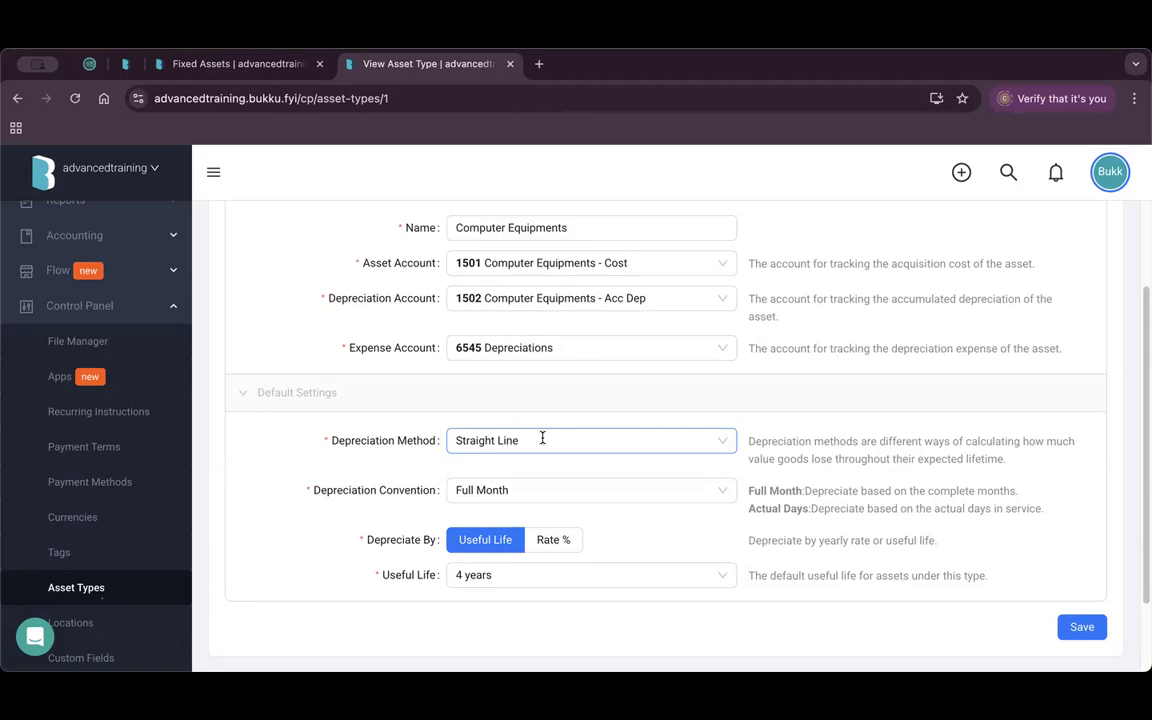
{"action": "scroll", "coordinate": [504, 430], "scroll_direction": "down", "scroll_amount": 1}
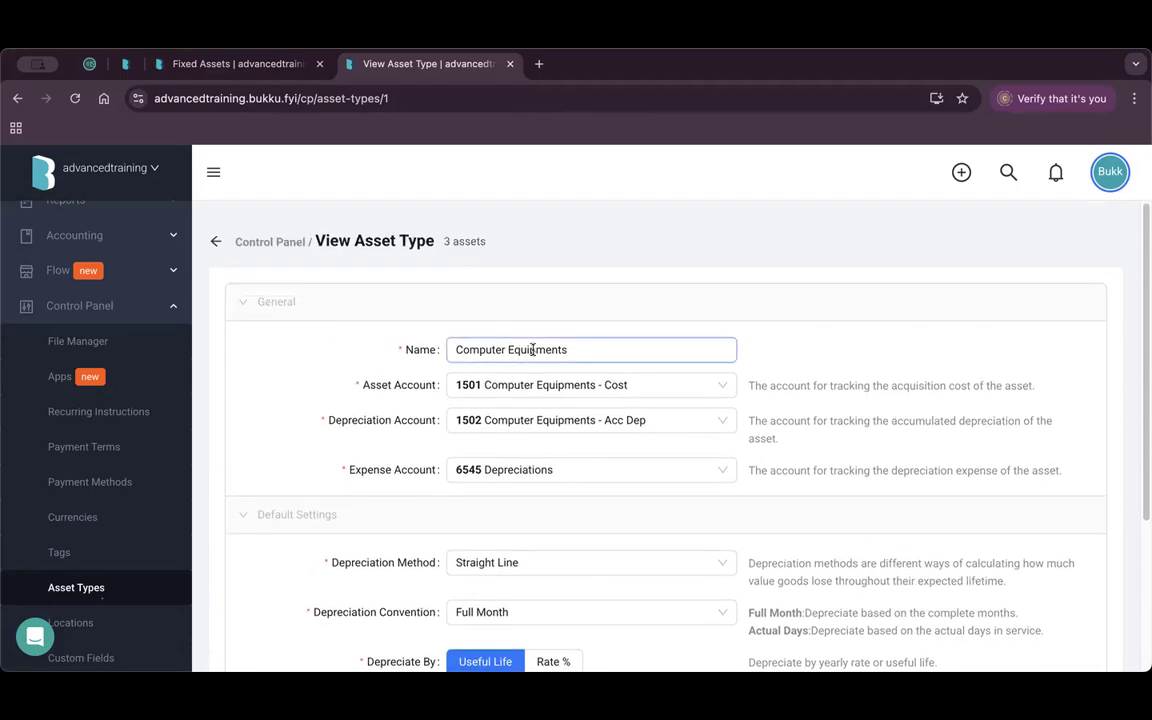
{"action": "scroll", "coordinate": [140, 487], "scroll_direction": "up", "scroll_amount": 1}
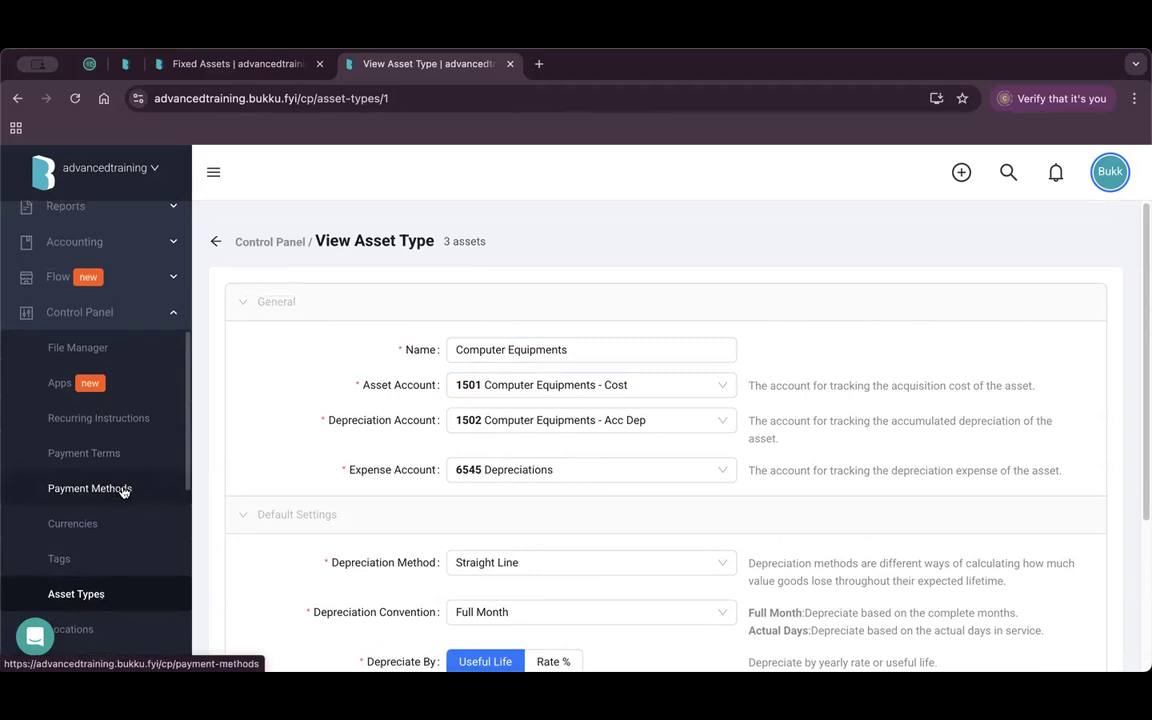
{"action": "scroll", "coordinate": [183, 265], "scroll_direction": "up", "scroll_amount": 1}
{"action": "left_click", "coordinate": [141, 247]}
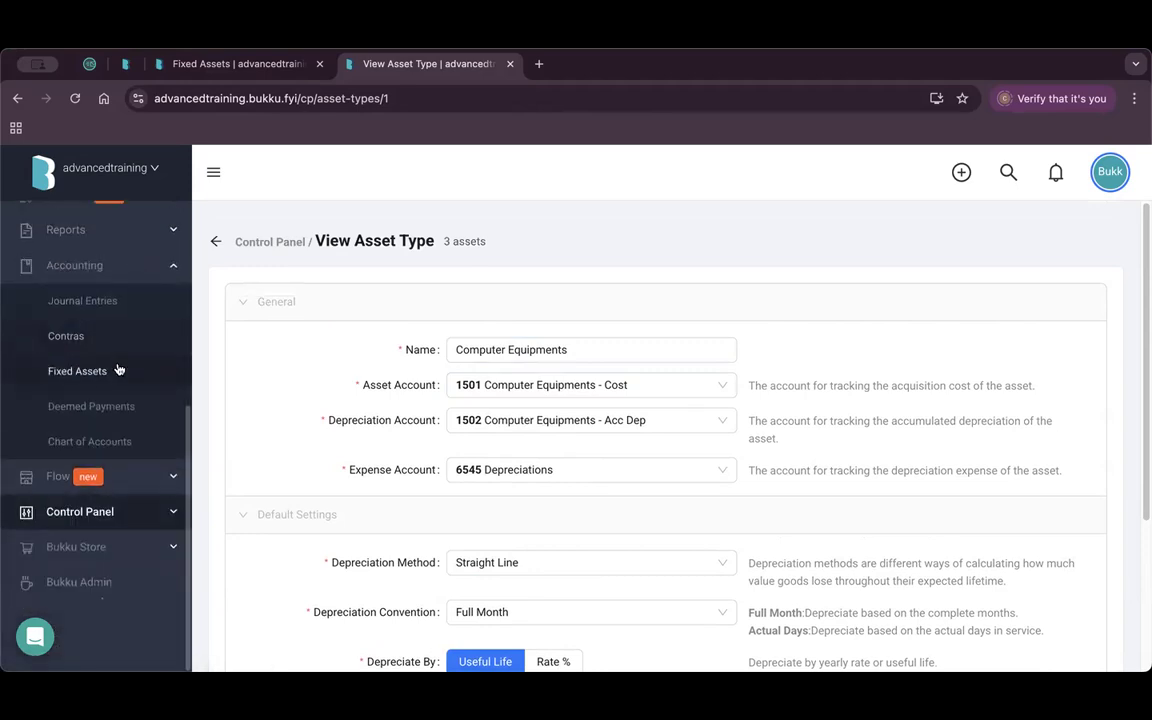
{"action": "left_click", "coordinate": [116, 371]}
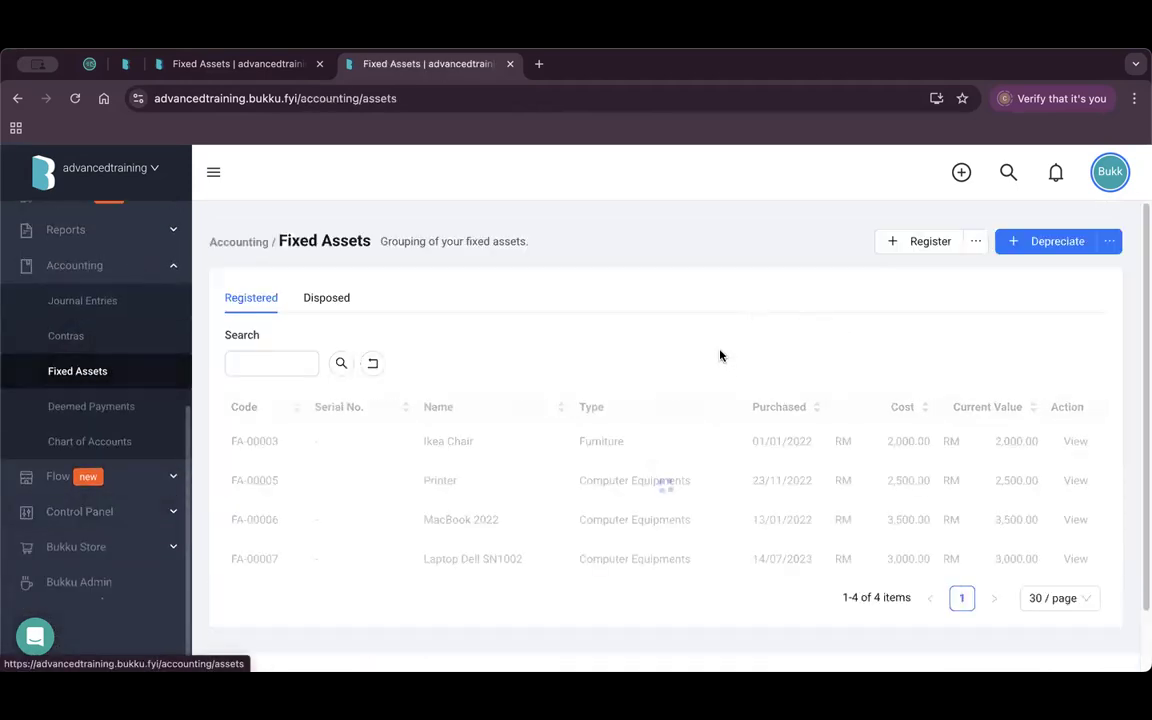
Start a new fixed asset from the MacBook Pro M4 purchase.
{"action": "left_click", "coordinate": [909, 245]}
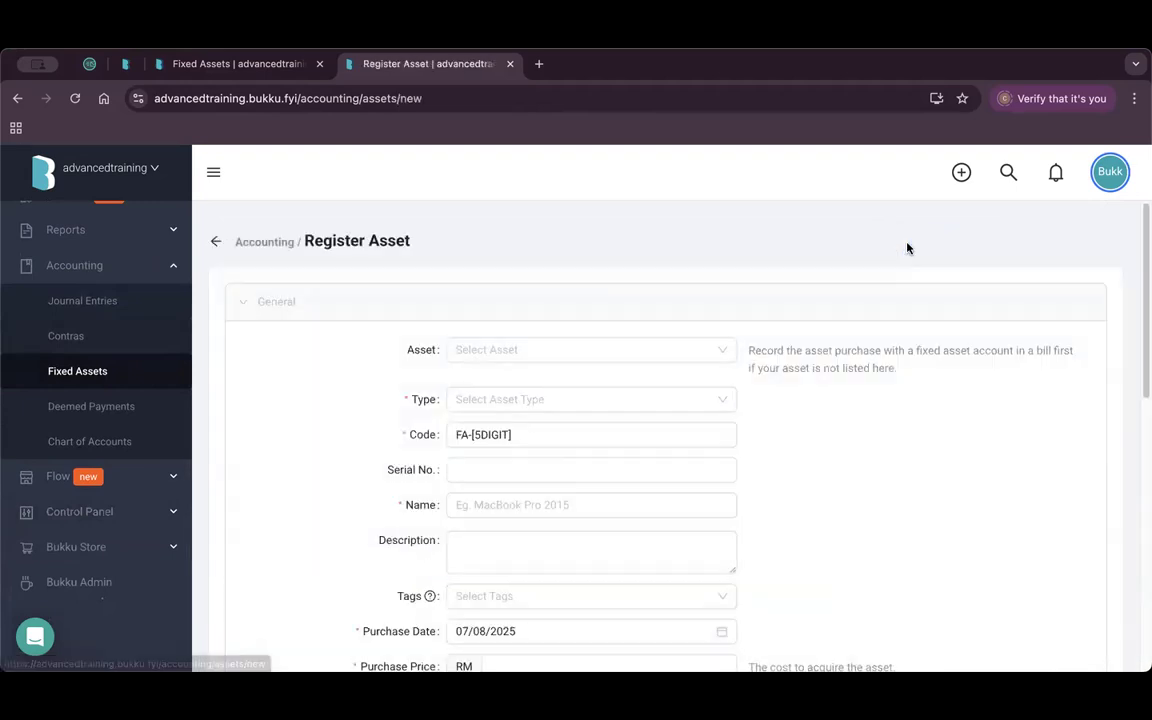
{"action": "left_click", "coordinate": [605, 349]}
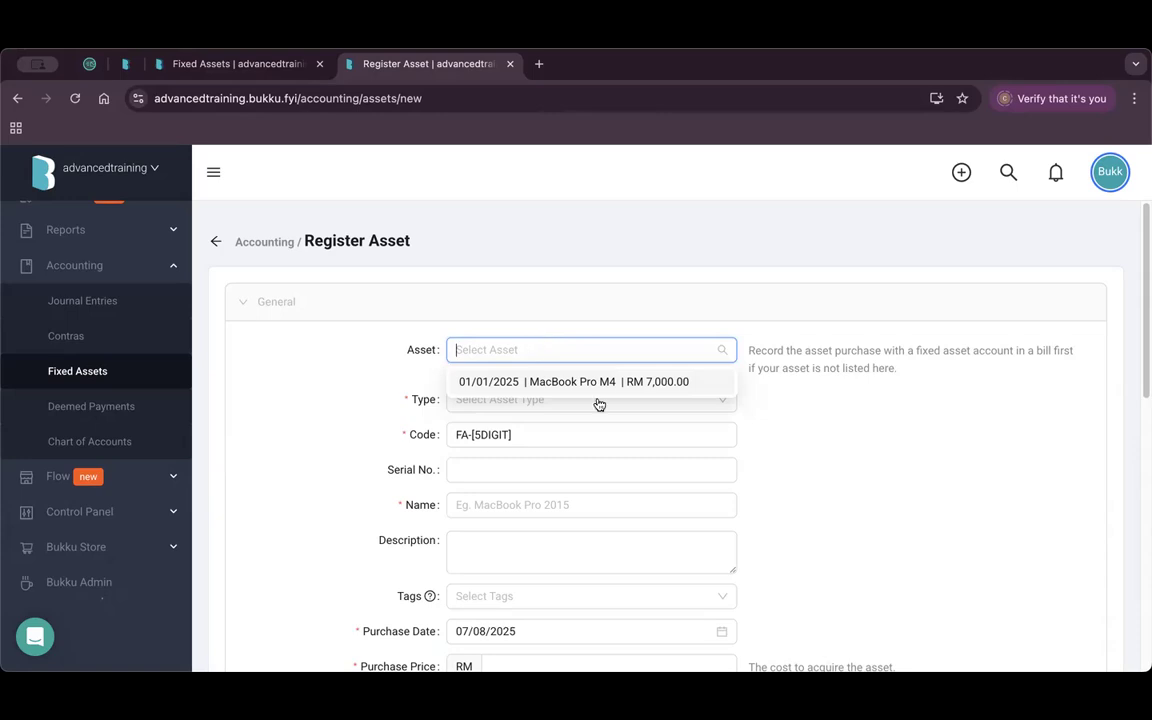
{"action": "left_click", "coordinate": [636, 383]}
{"action": "scroll", "coordinate": [553, 500], "scroll_direction": "down", "scroll_amount": 2}
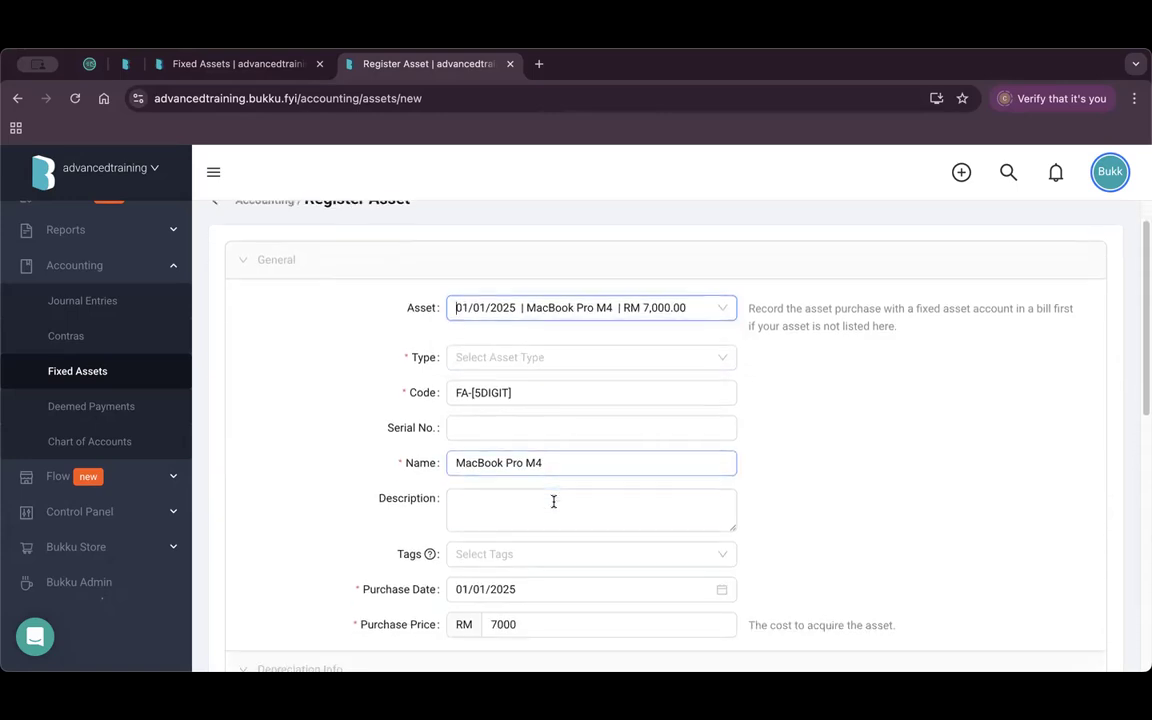
{"action": "left_click_drag", "start_coordinate": [547, 424], "coordinate": [446, 425]}
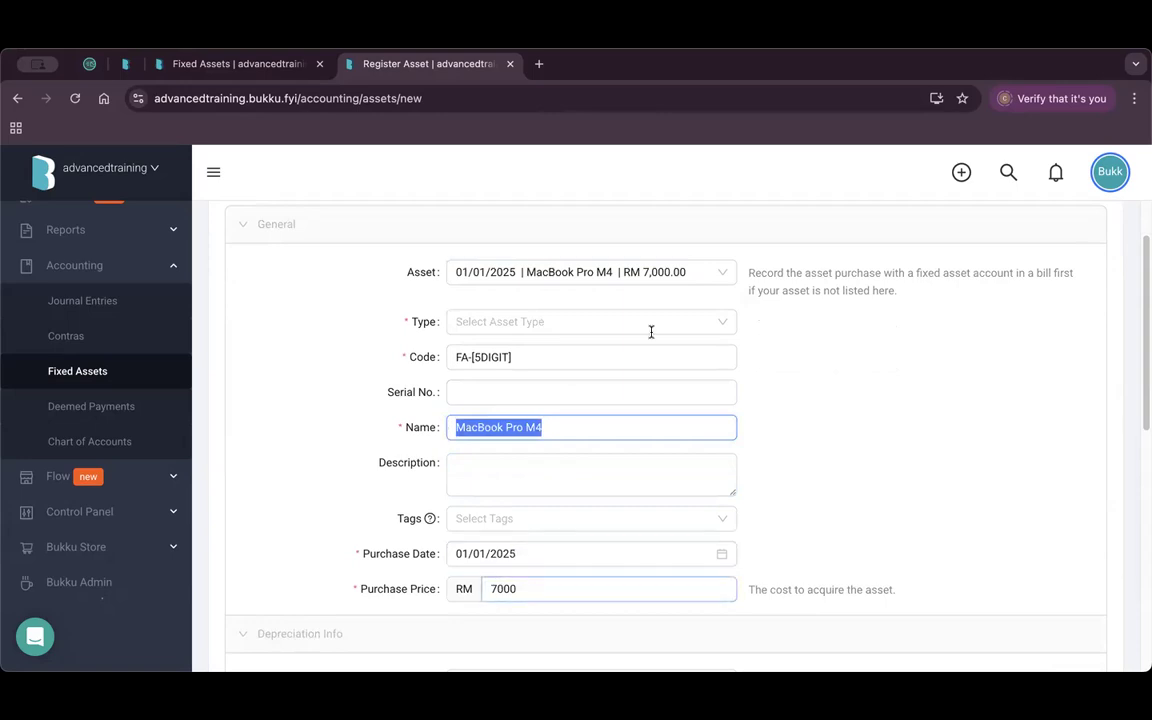
{"action": "left_click", "coordinate": [632, 278]}
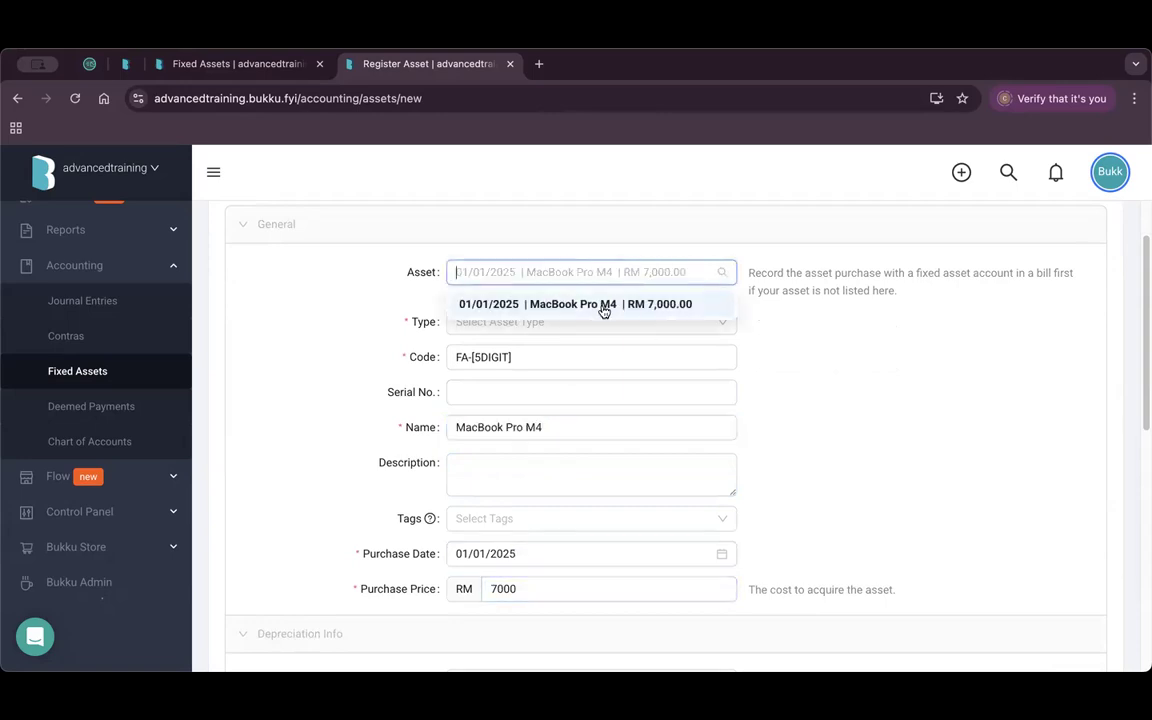
{"action": "left_click", "coordinate": [648, 268]}
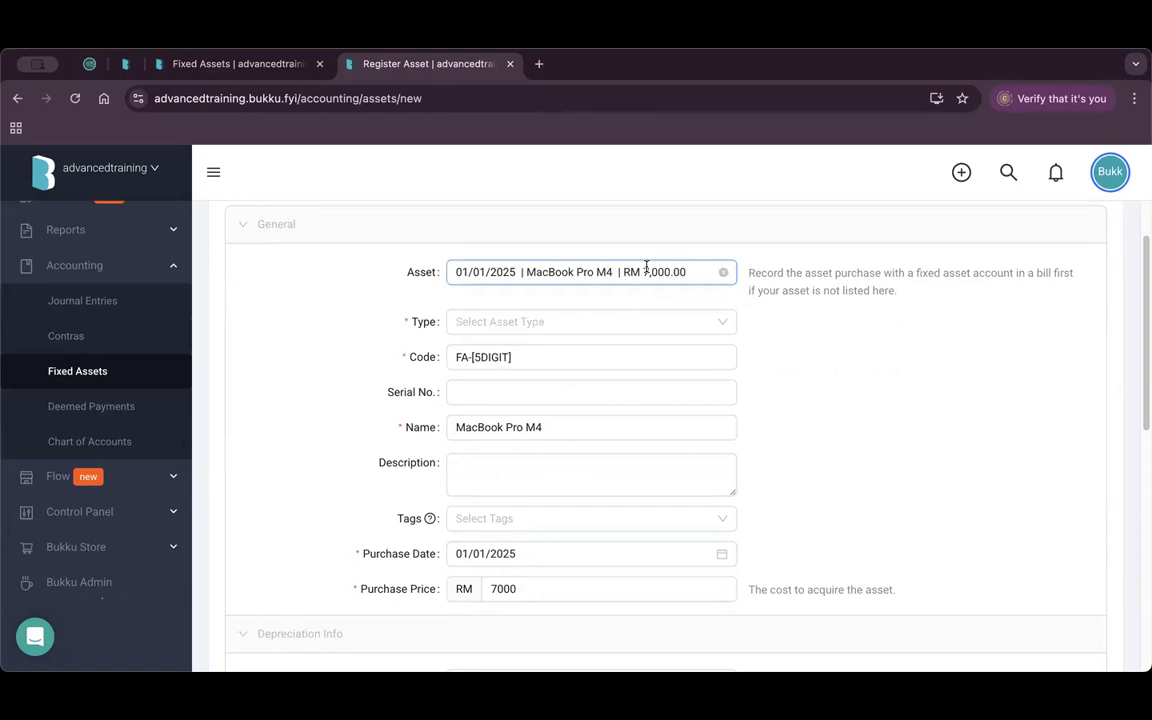
Set the asset type to Computer Equipments with a 4-year useful life.
{"action": "left_click", "coordinate": [554, 323]}
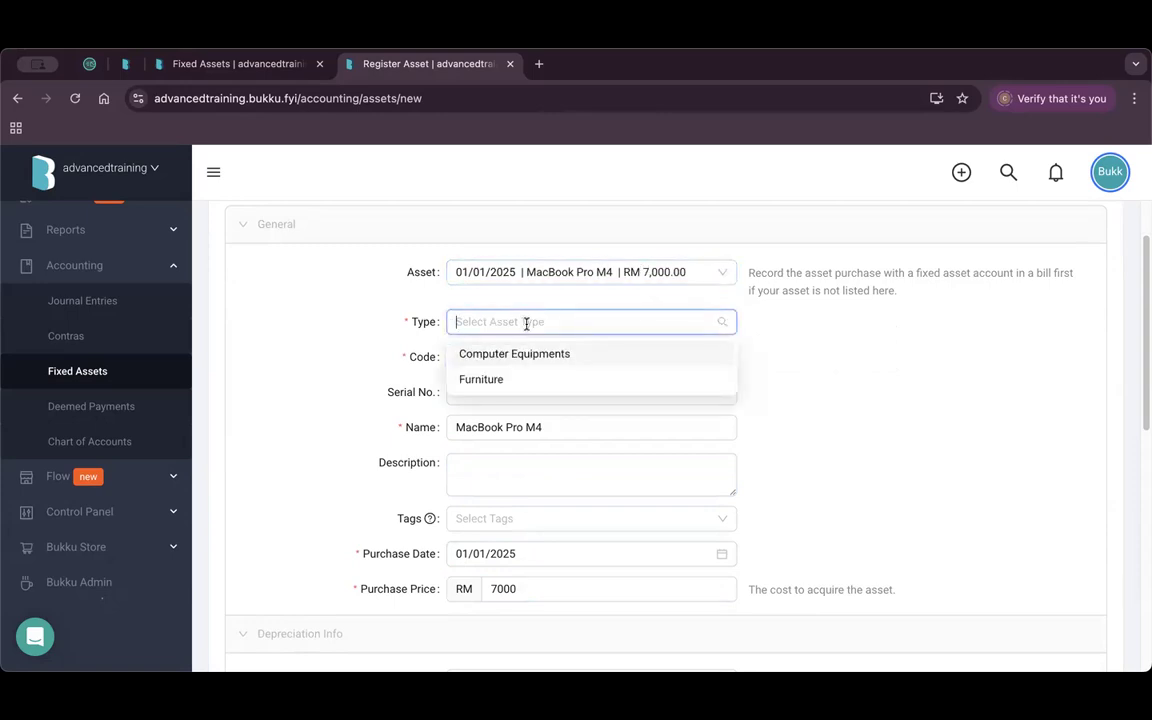
{"action": "left_click", "coordinate": [558, 355]}
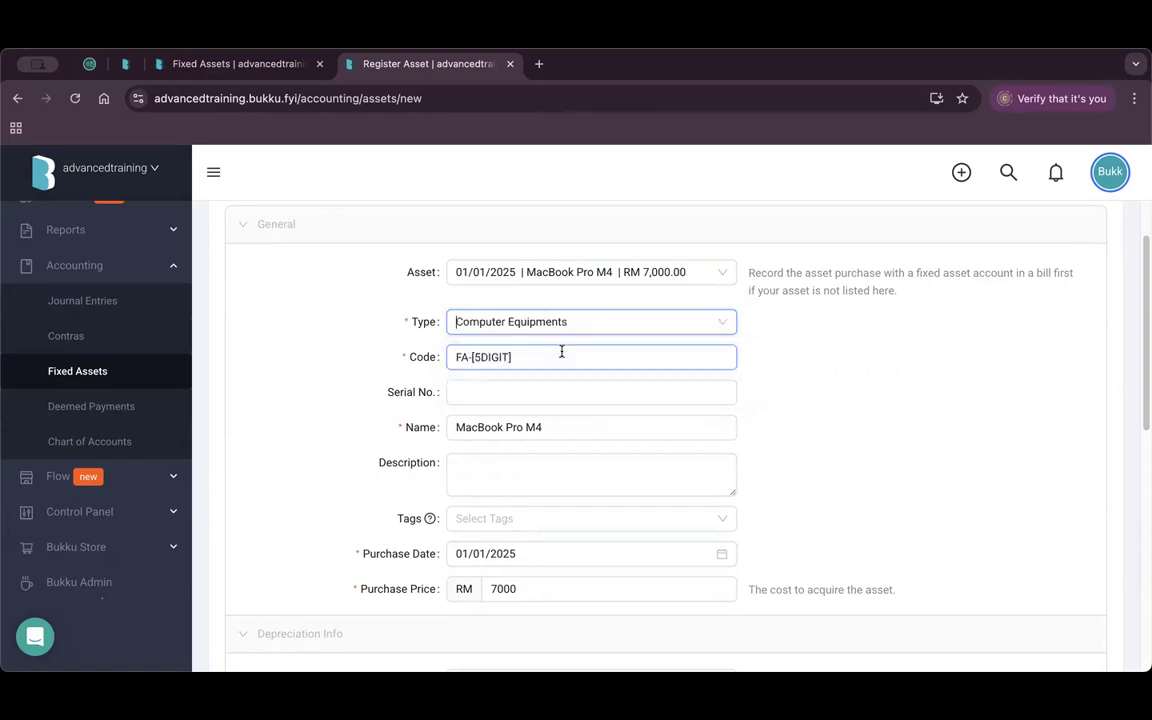
{"action": "scroll", "coordinate": [552, 459], "scroll_direction": "down", "scroll_amount": 5}
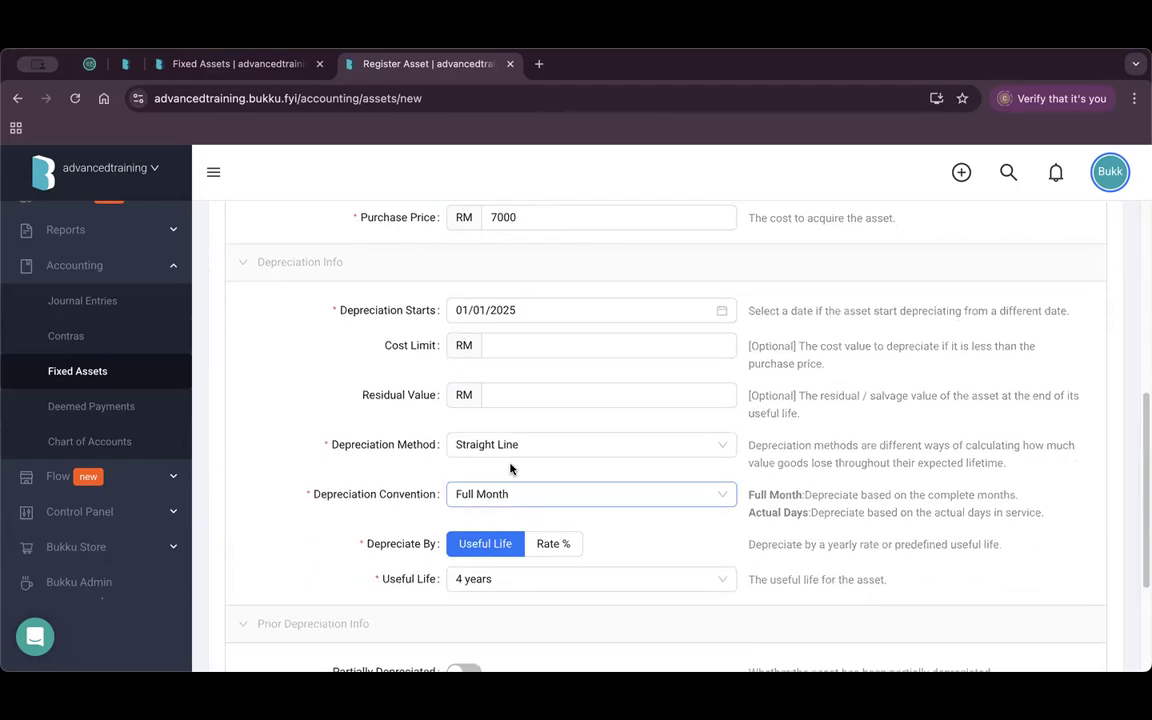
{"action": "left_click", "coordinate": [503, 588]}
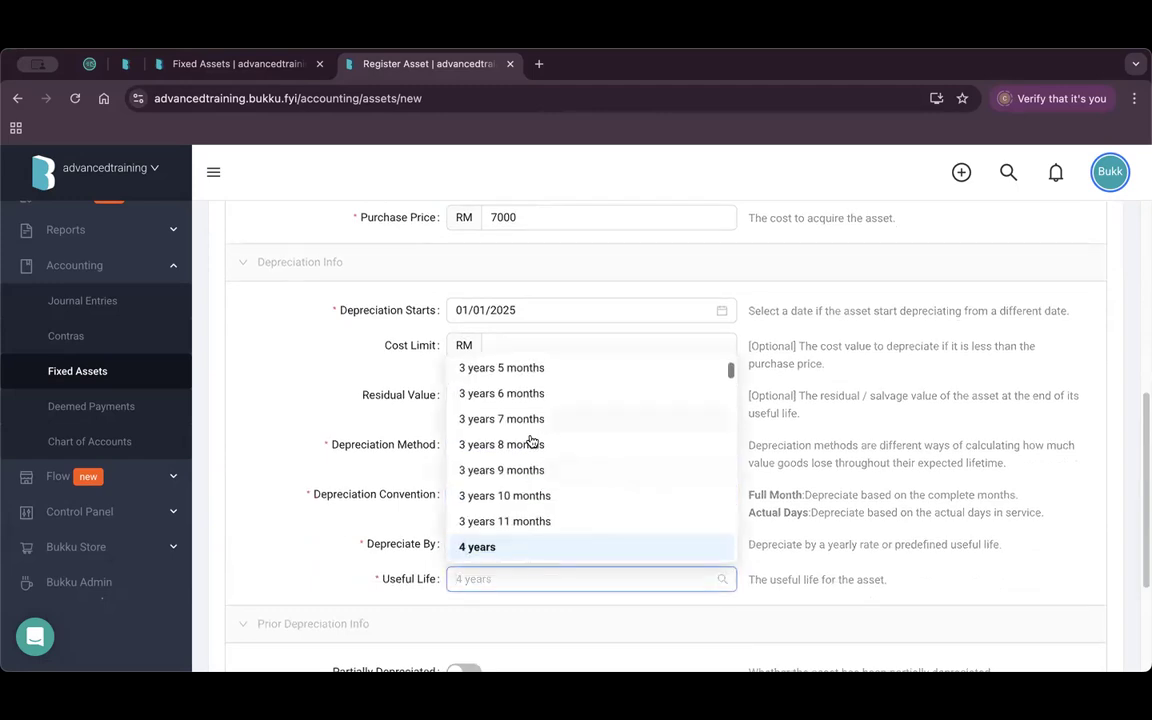
{"action": "left_click", "coordinate": [254, 486]}
{"action": "scroll", "coordinate": [651, 443], "scroll_direction": "up", "scroll_amount": 3}
{"action": "scroll", "coordinate": [600, 400], "scroll_direction": "up", "scroll_amount": 2}
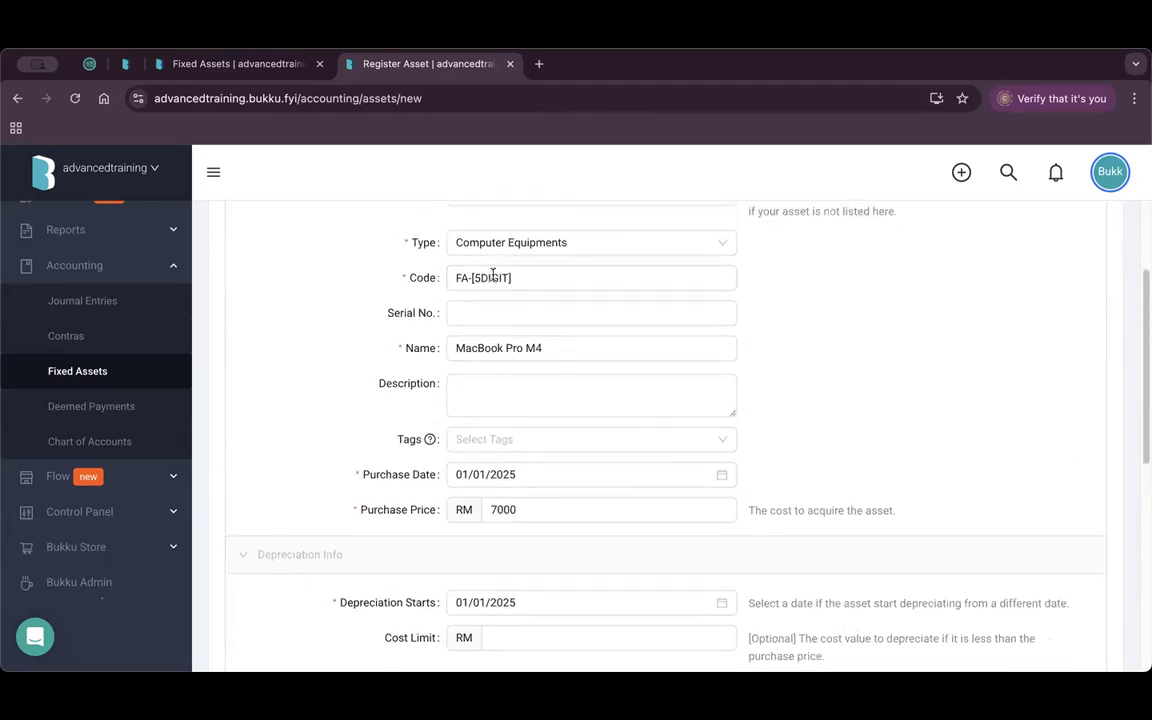
{"action": "scroll", "coordinate": [480, 370], "scroll_direction": "down", "scroll_amount": 3}
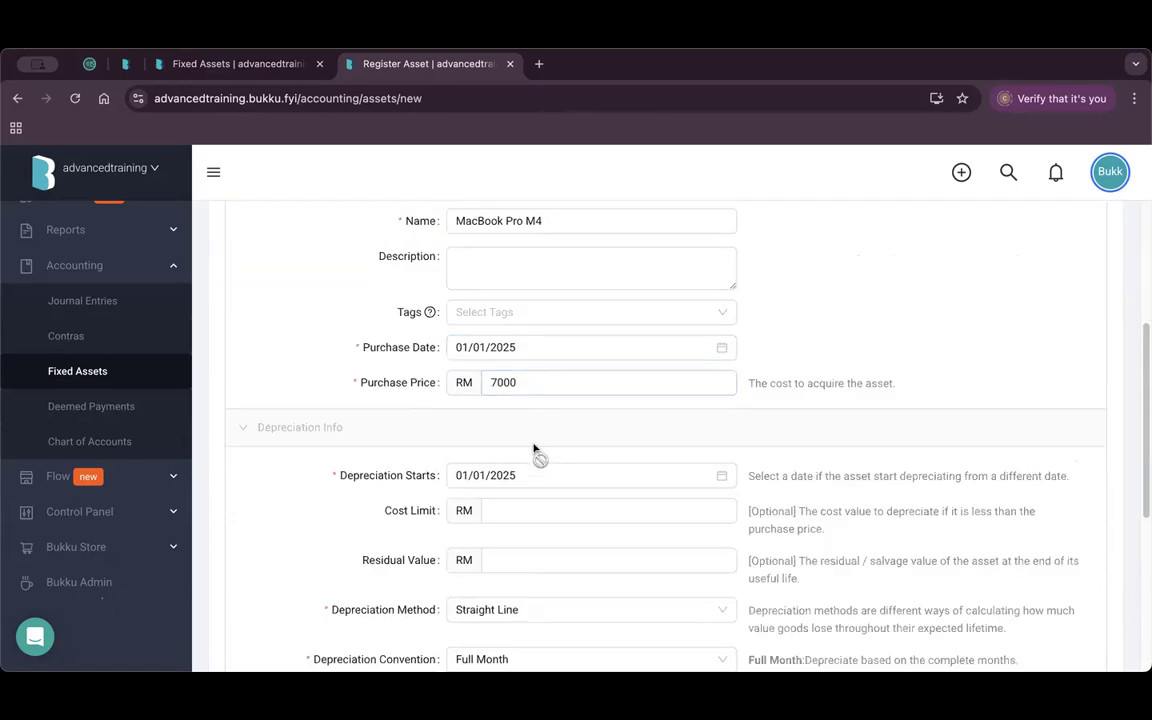
{"action": "scroll", "coordinate": [533, 476], "scroll_direction": "down", "scroll_amount": 3}
{"action": "scroll", "coordinate": [533, 476], "scroll_direction": "down", "scroll_amount": 5}
{"action": "scroll", "coordinate": [532, 476], "scroll_direction": "up", "scroll_amount": 10}
{"action": "scroll", "coordinate": [532, 476], "scroll_direction": "down", "scroll_amount": 10}
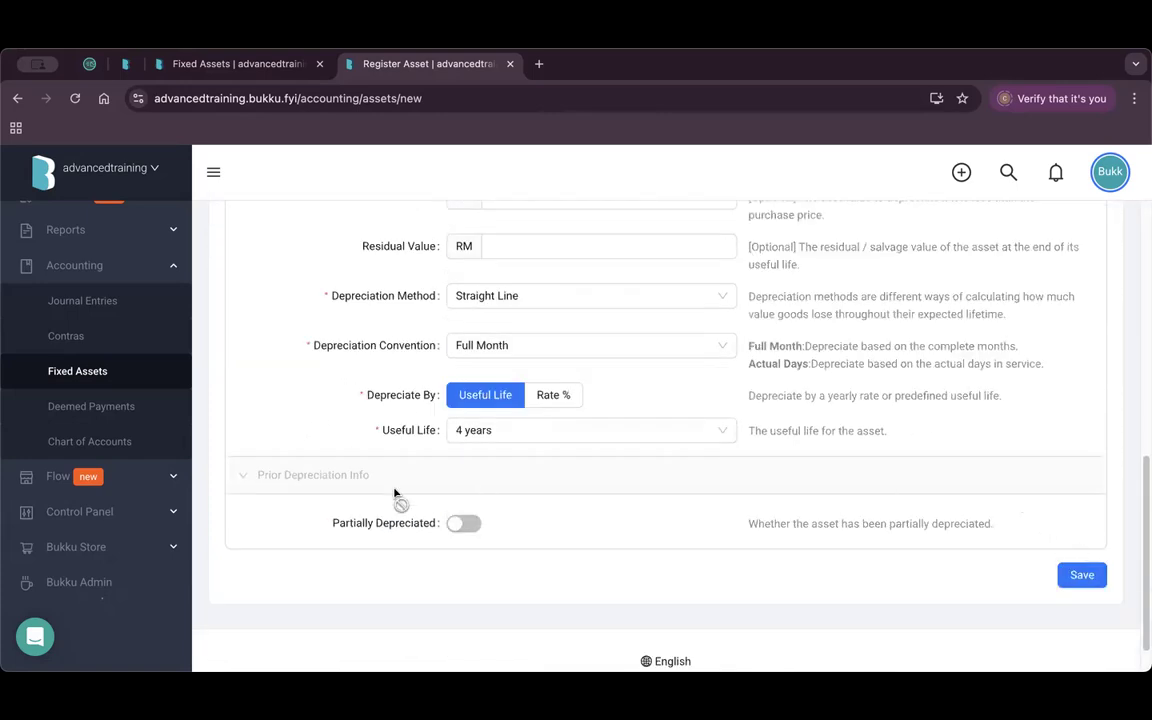
Leave partial depreciation off and save the asset as FA-00008.
{"action": "left_click", "coordinate": [462, 523]}
{"action": "scroll", "coordinate": [570, 531], "scroll_direction": "down", "scroll_amount": 1}
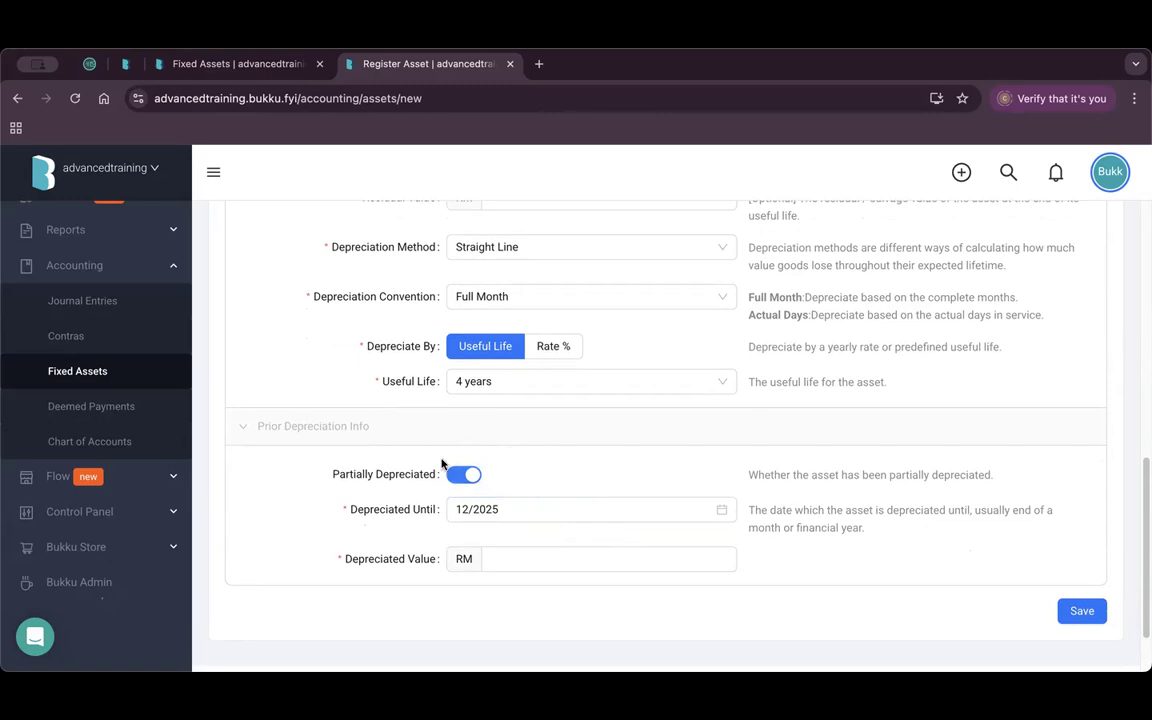
{"action": "left_click", "coordinate": [514, 559]}
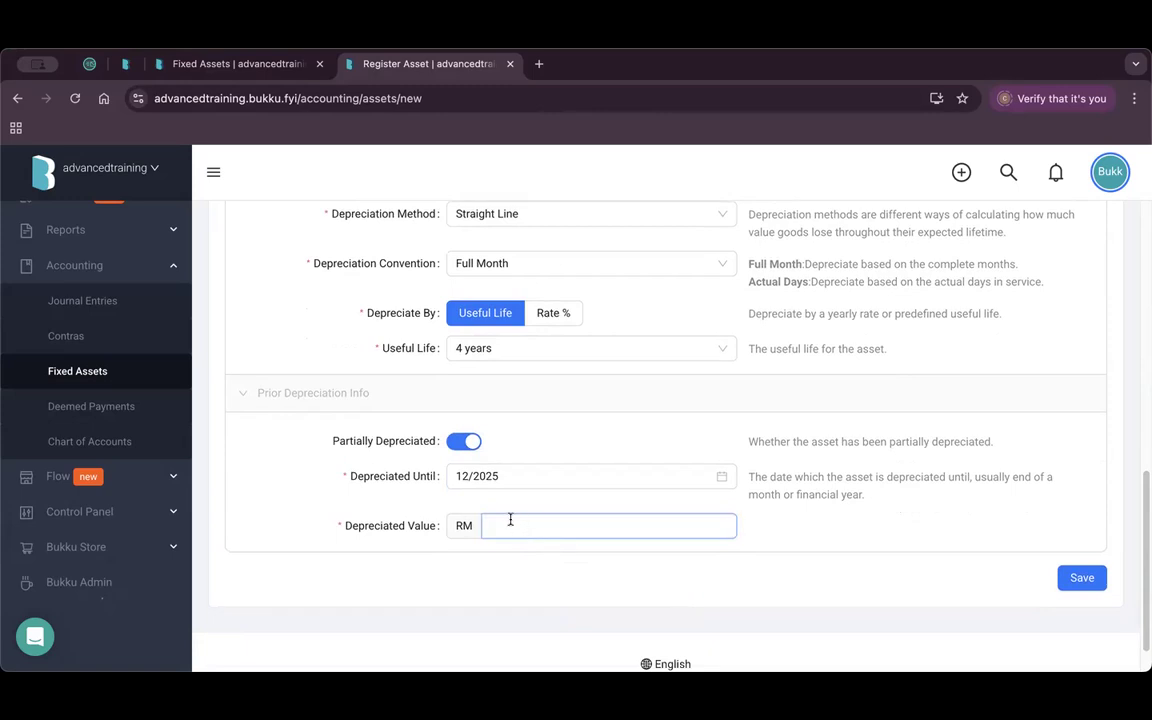
{"action": "left_click", "coordinate": [463, 441]}
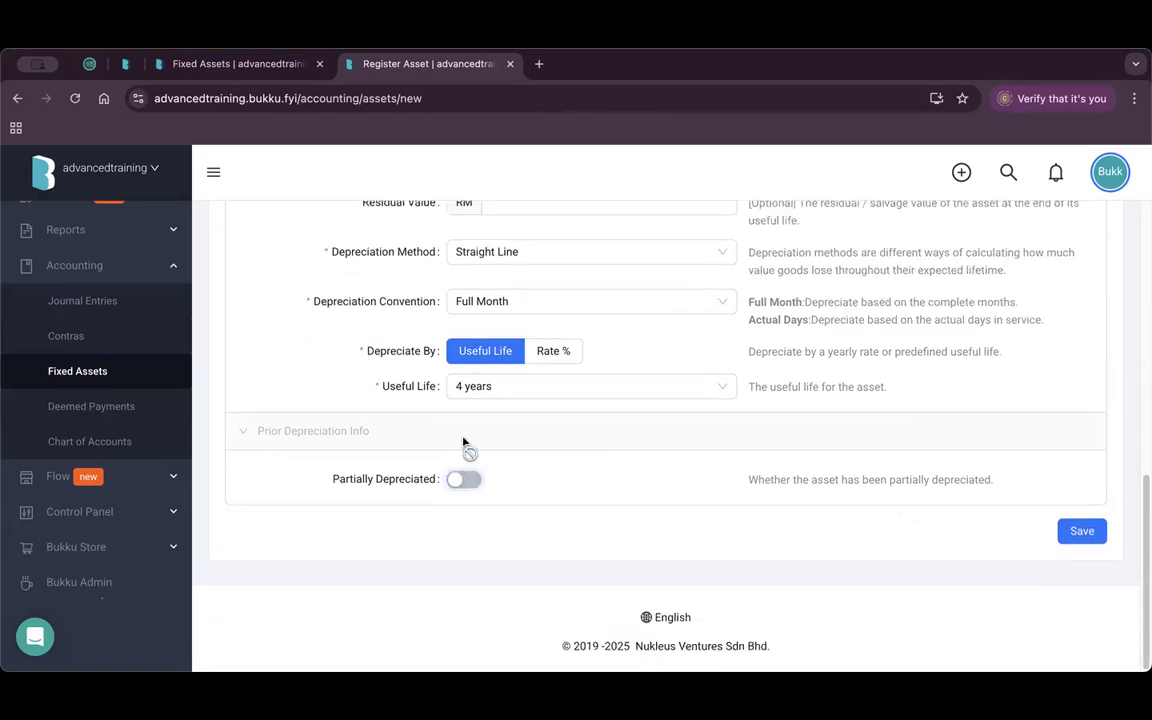
{"action": "scroll", "coordinate": [478, 452], "scroll_direction": "up", "scroll_amount": 3}
{"action": "scroll", "coordinate": [481, 456], "scroll_direction": "up", "scroll_amount": 5}
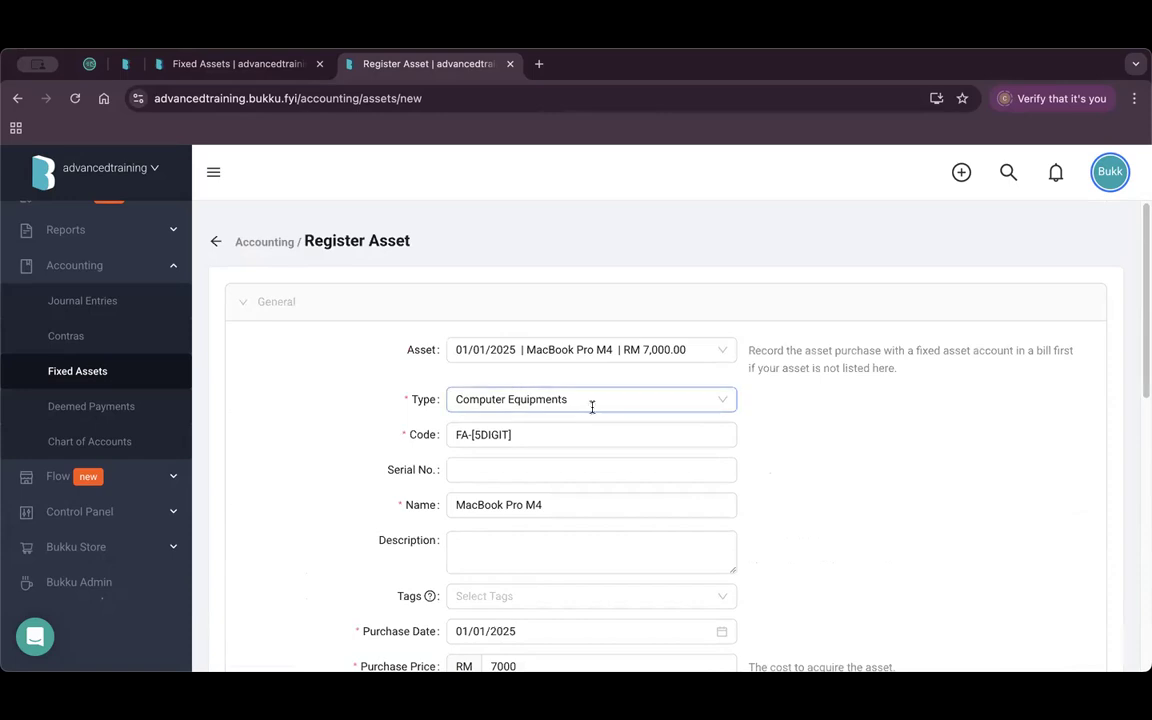
{"action": "scroll", "coordinate": [790, 500], "scroll_direction": "down", "scroll_amount": 10}
{"action": "left_click", "coordinate": [1082, 531]}
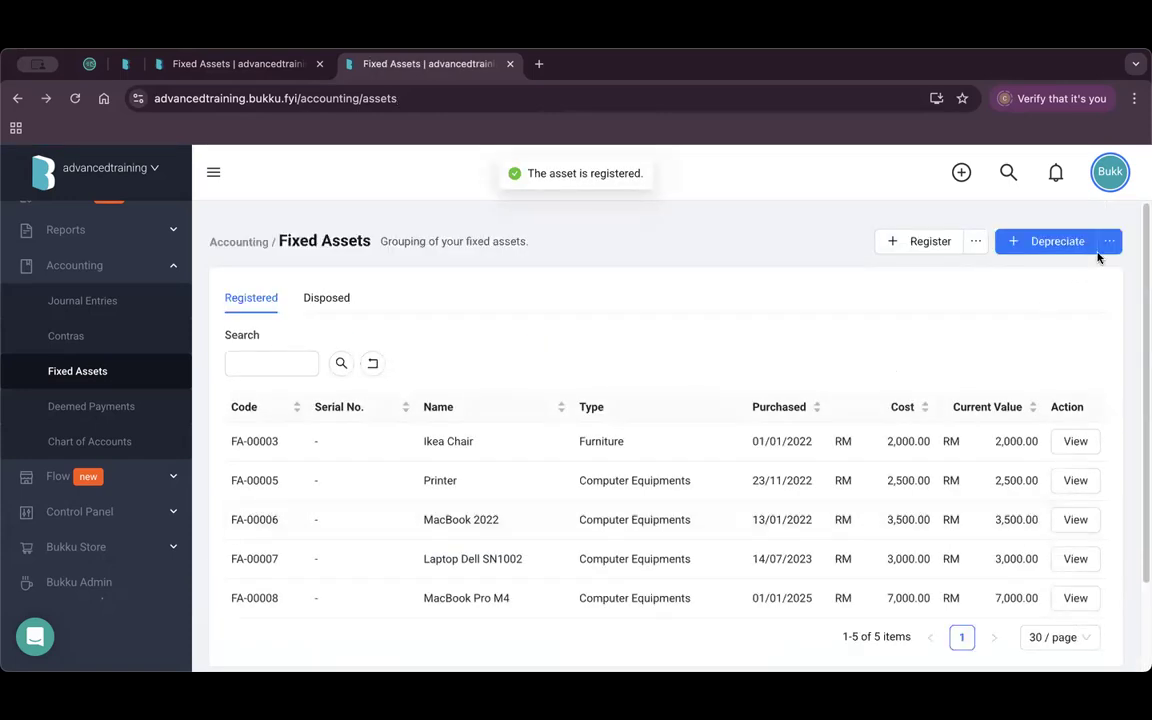
Run depreciation for all fixed assets up to December 2025.
{"action": "mouse_move", "coordinate": [1105, 252]}
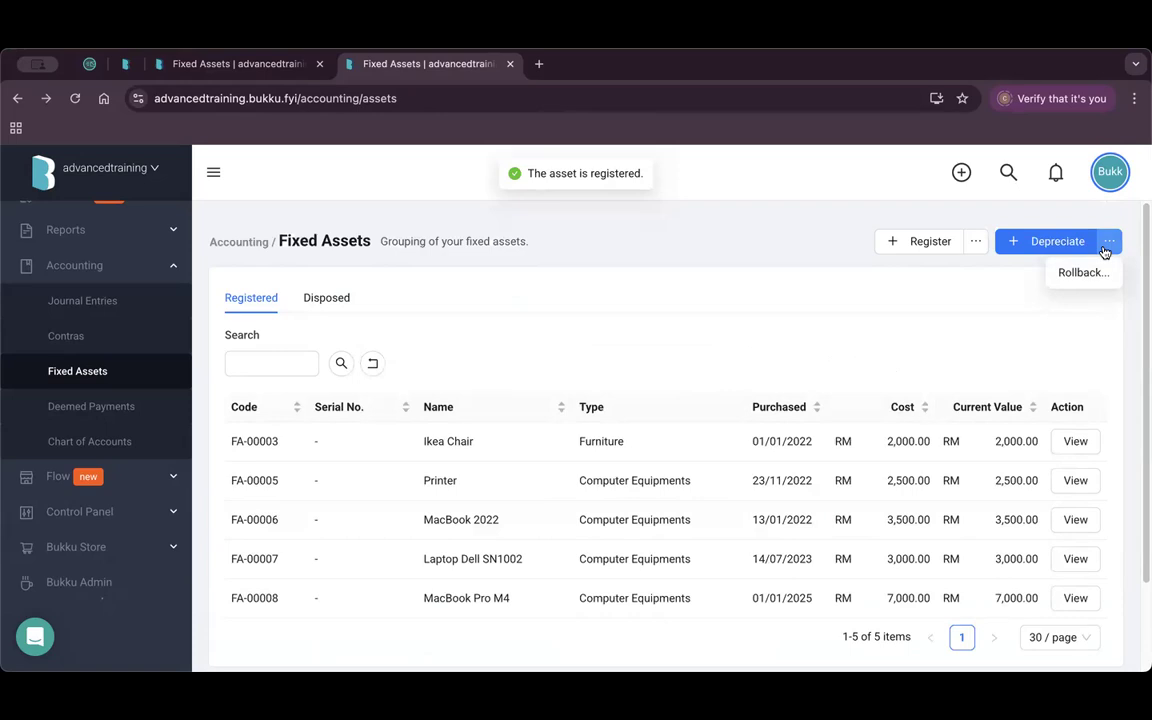
{"action": "left_click", "coordinate": [1034, 243]}
{"action": "left_click", "coordinate": [355, 295]}
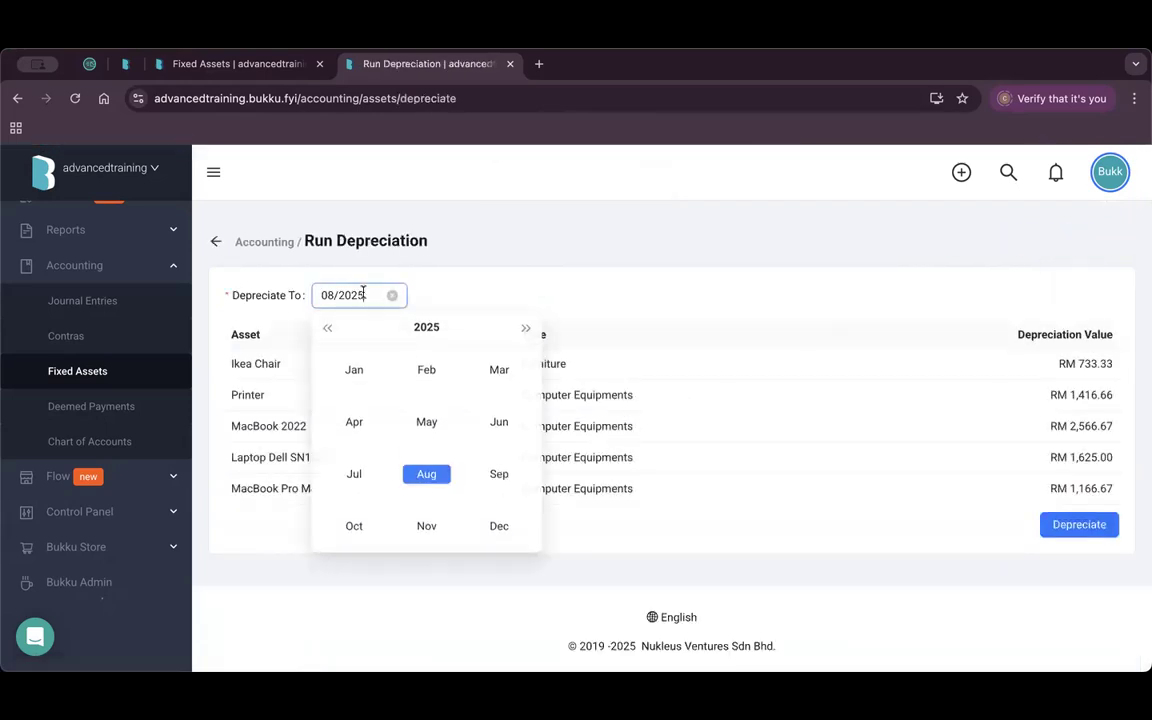
{"action": "left_click", "coordinate": [497, 529]}
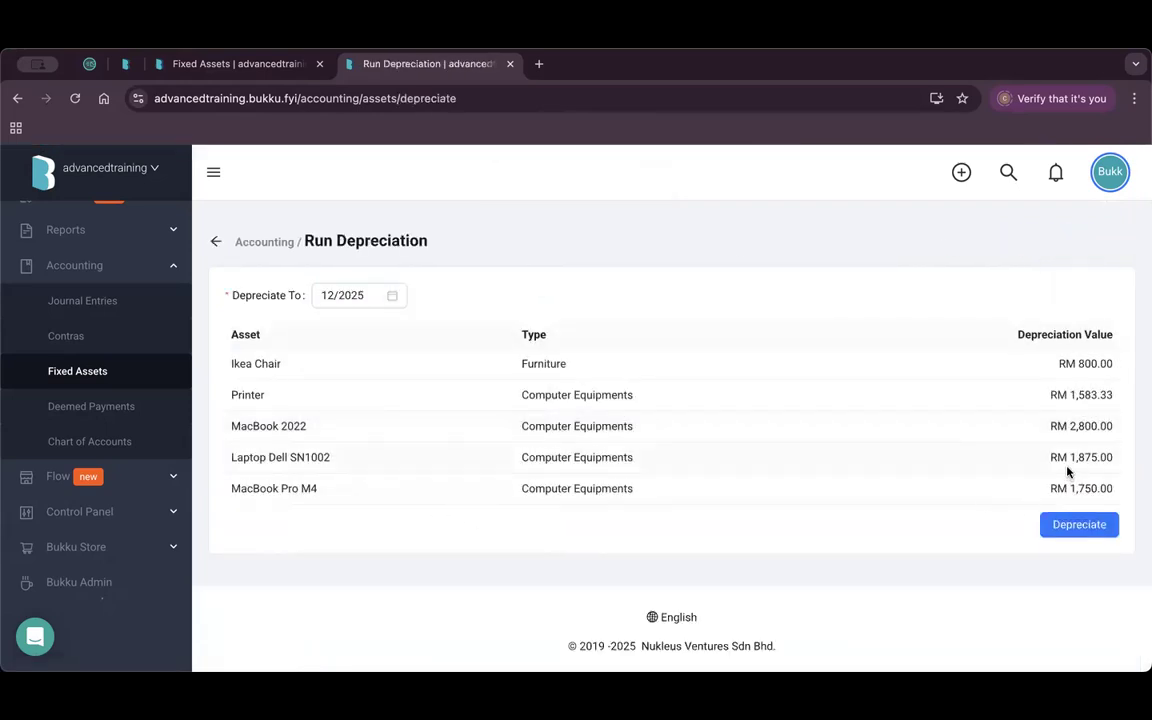
{"action": "left_click", "coordinate": [1082, 527]}
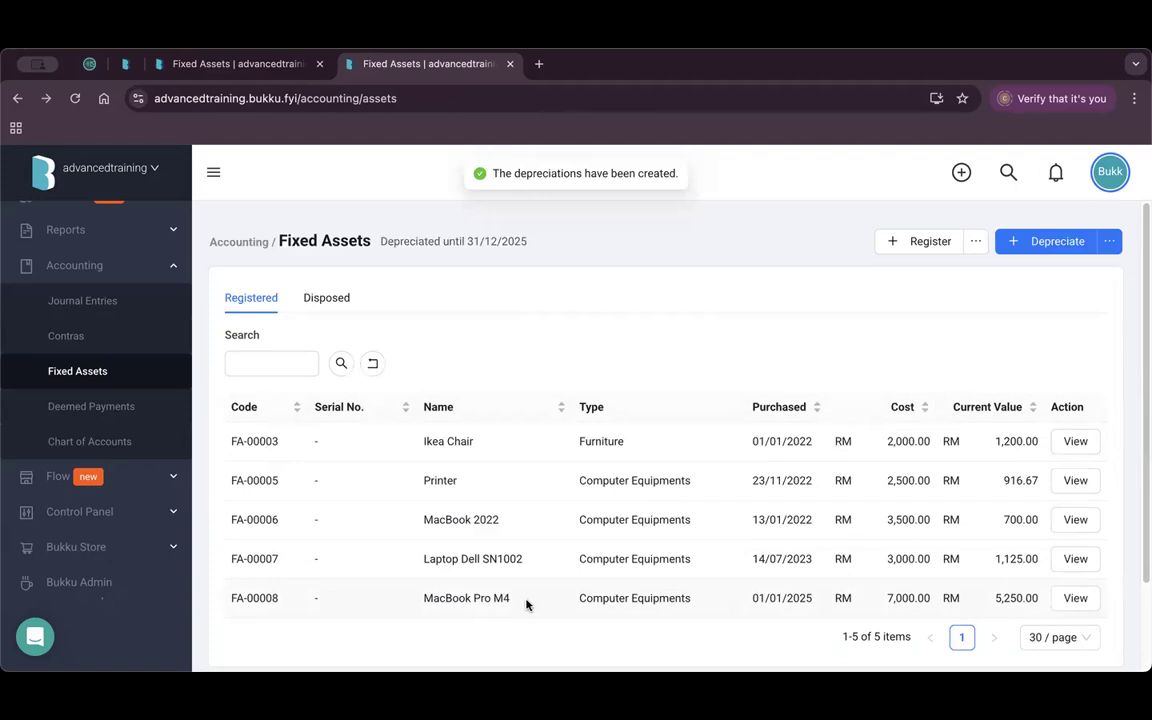
Review the MacBook Pro M4 depreciation schedule, now valued at RM 5,250.00.
{"action": "left_click", "coordinate": [1075, 598]}
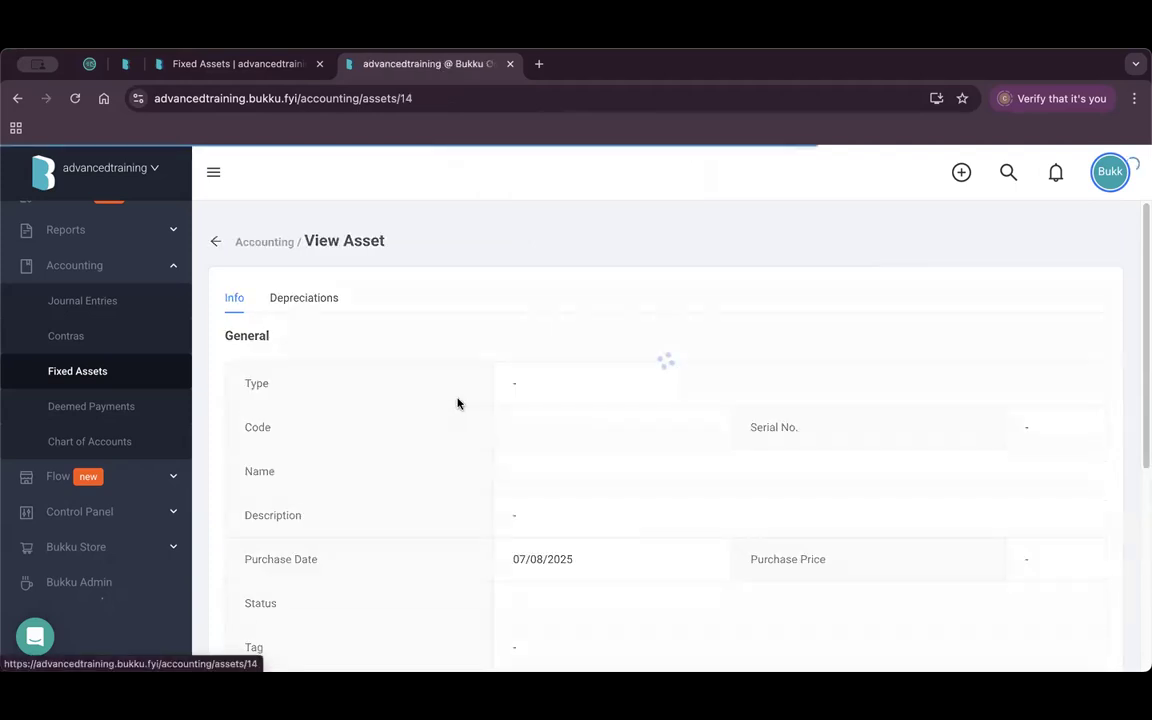
{"action": "left_click", "coordinate": [318, 298]}
{"action": "scroll", "coordinate": [700, 420], "scroll_direction": "down", "scroll_amount": 3}
{"action": "scroll", "coordinate": [746, 435], "scroll_direction": "up", "scroll_amount": 3}
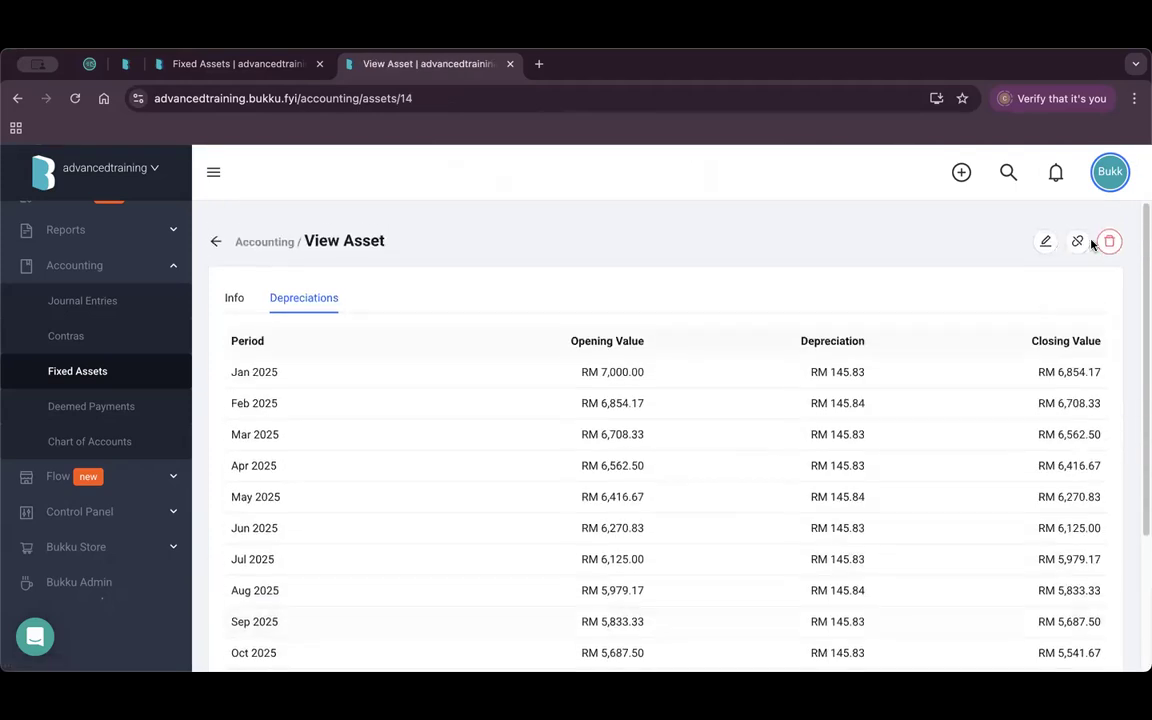
{"action": "left_click", "coordinate": [212, 243]}
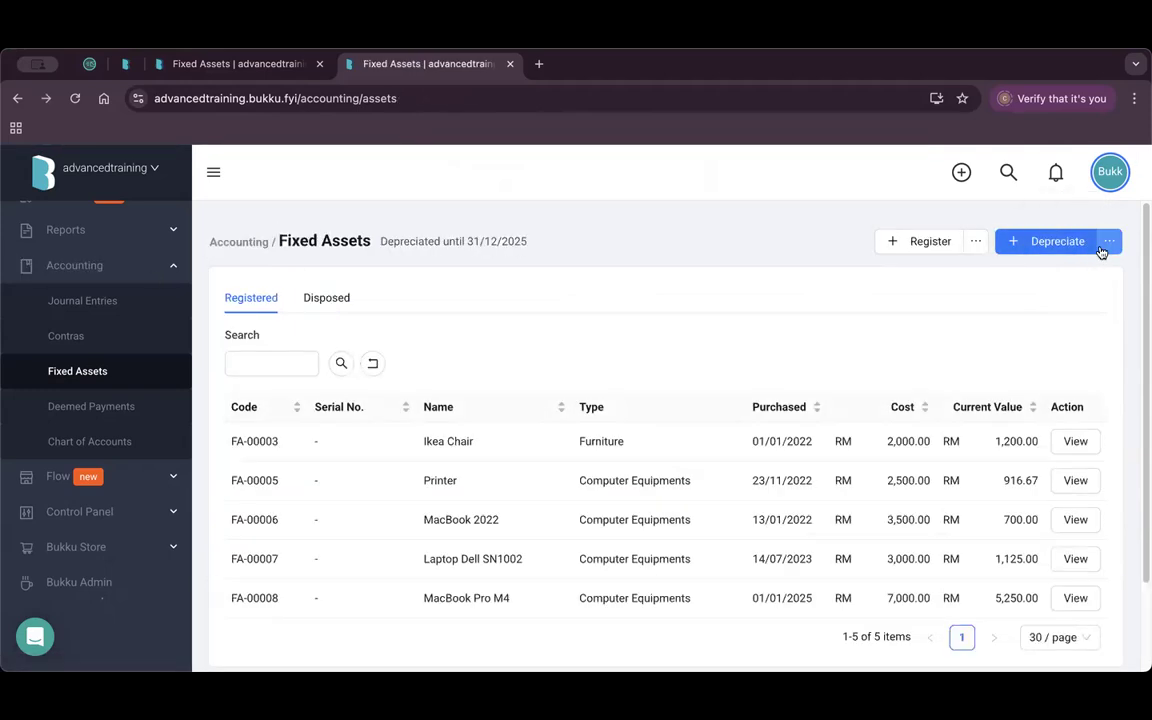
{"action": "left_click", "coordinate": [1109, 241]}
Roll back posted depreciations from 01/2022 onward, restoring MacBook Pro M4 to RM 7,000.00.
{"action": "left_click", "coordinate": [1084, 274]}
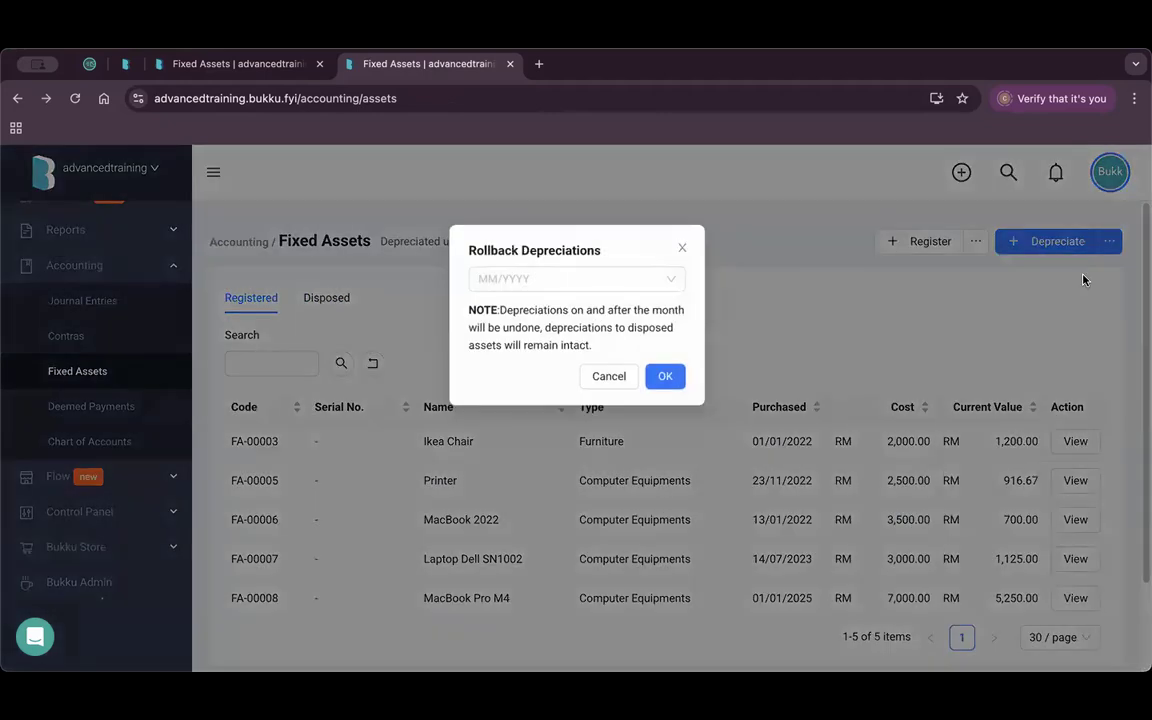
{"action": "left_click", "coordinate": [575, 279]}
{"action": "scroll", "coordinate": [527, 412], "scroll_direction": "down", "scroll_amount": 10}
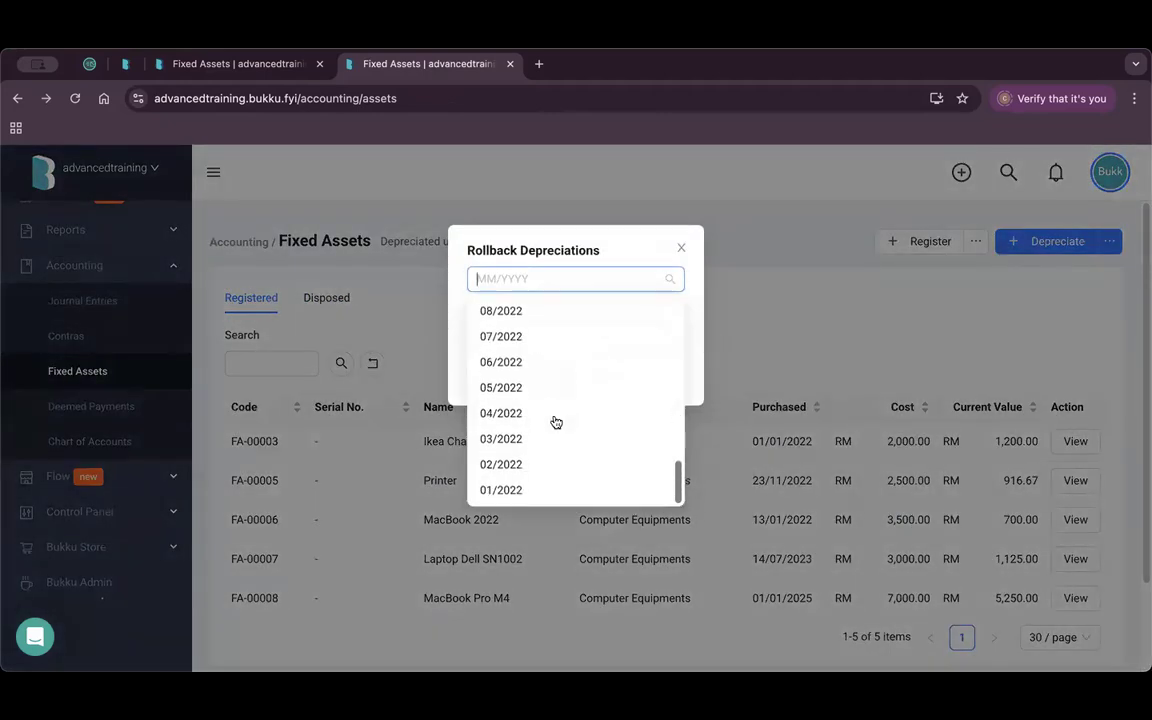
{"action": "left_click", "coordinate": [532, 489]}
{"action": "left_click", "coordinate": [658, 378]}
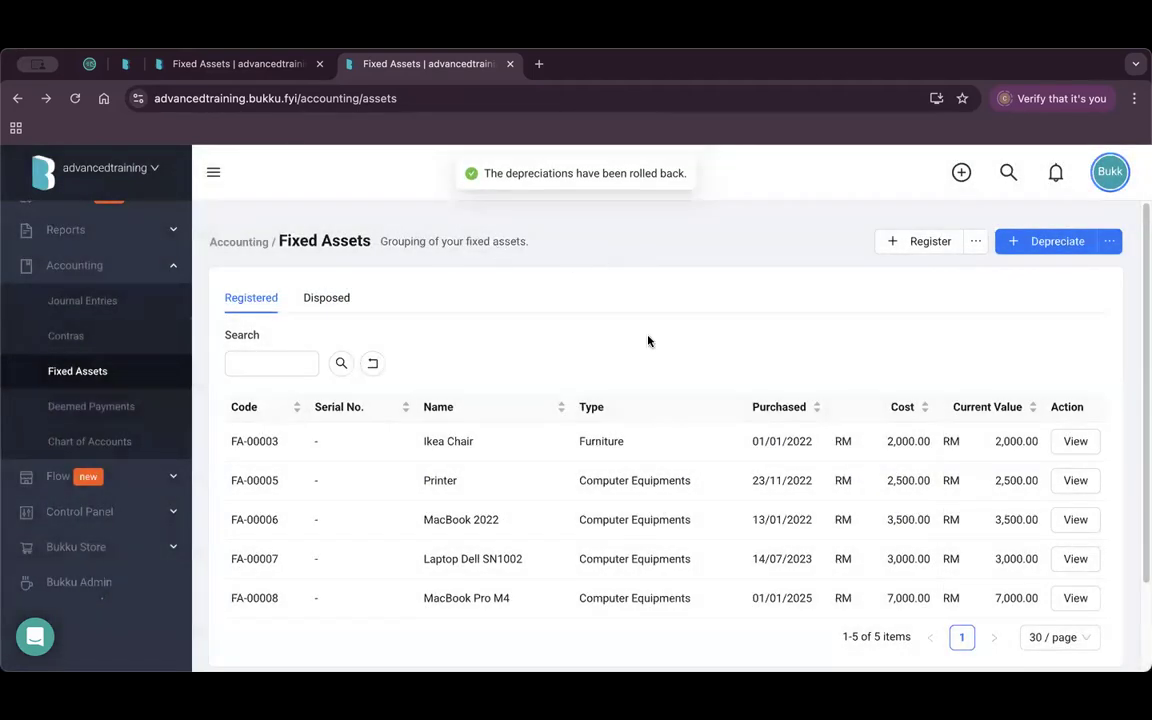
Check the MacBook Pro M4 depreciation schedule, then reopen its asset record.
{"action": "left_click", "coordinate": [1075, 598]}
{"action": "left_click", "coordinate": [304, 297]}
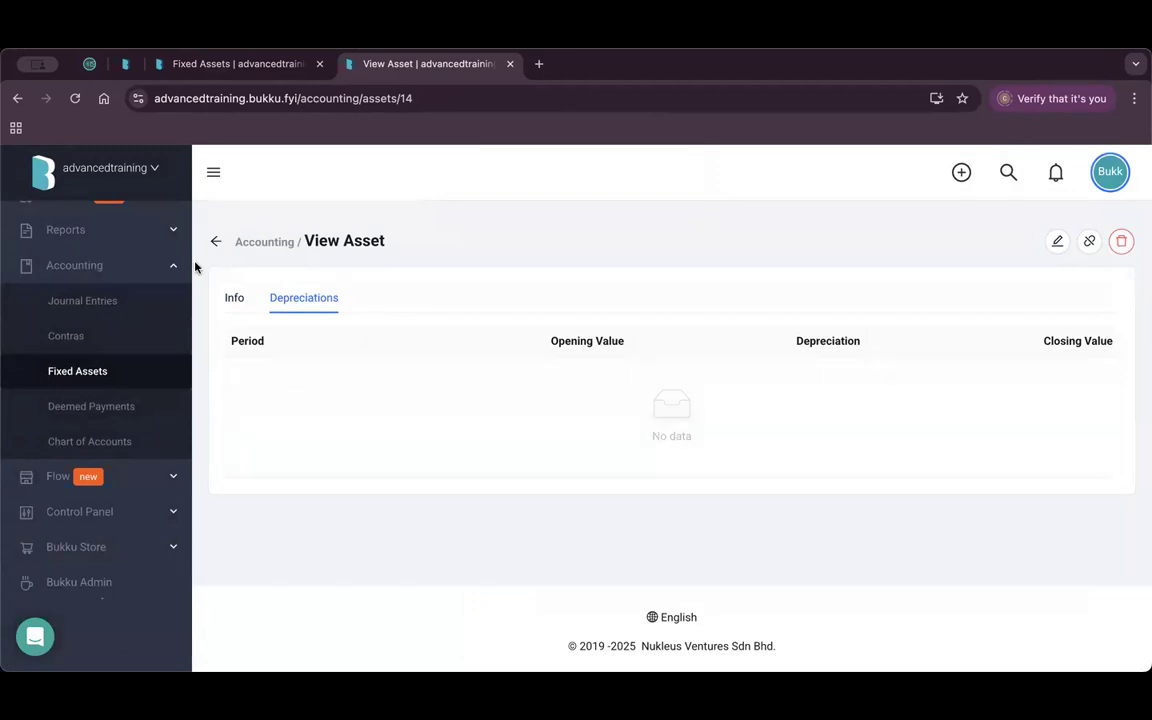
{"action": "left_click", "coordinate": [215, 241]}
{"action": "left_click", "coordinate": [1075, 598]}
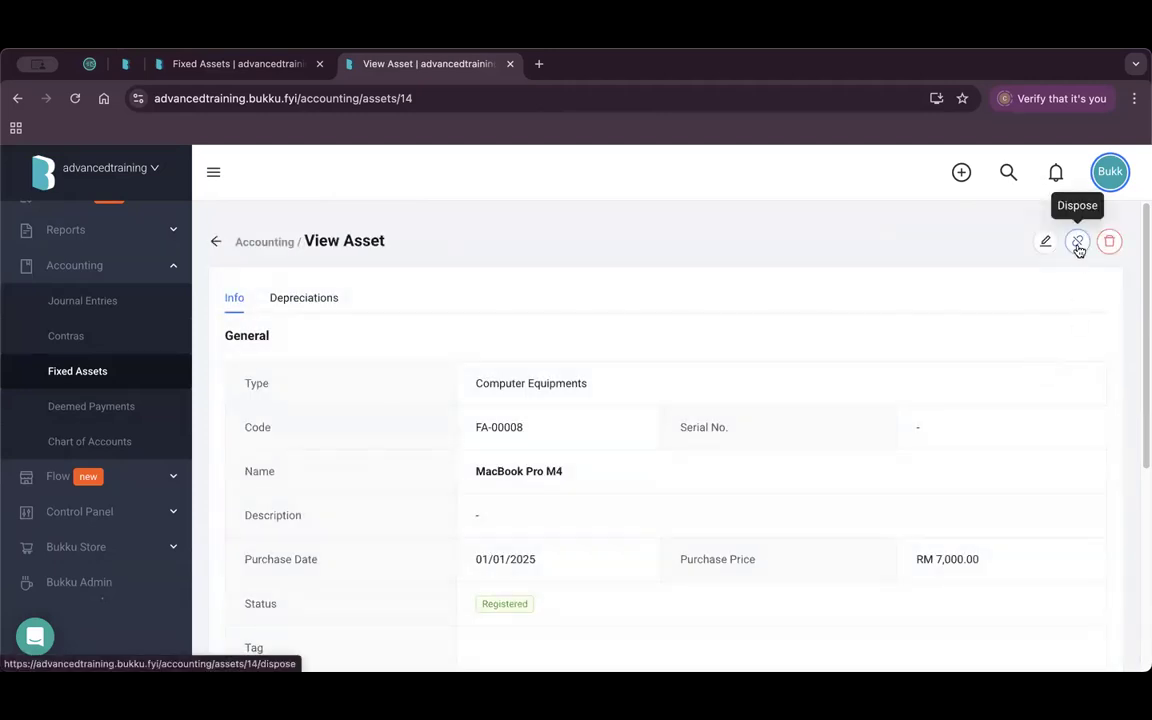
Dispose of MacBook Pro M4 at sale price 2000.00, keeping 5000 Sales Income as sale account.
{"action": "left_click", "coordinate": [1078, 243]}
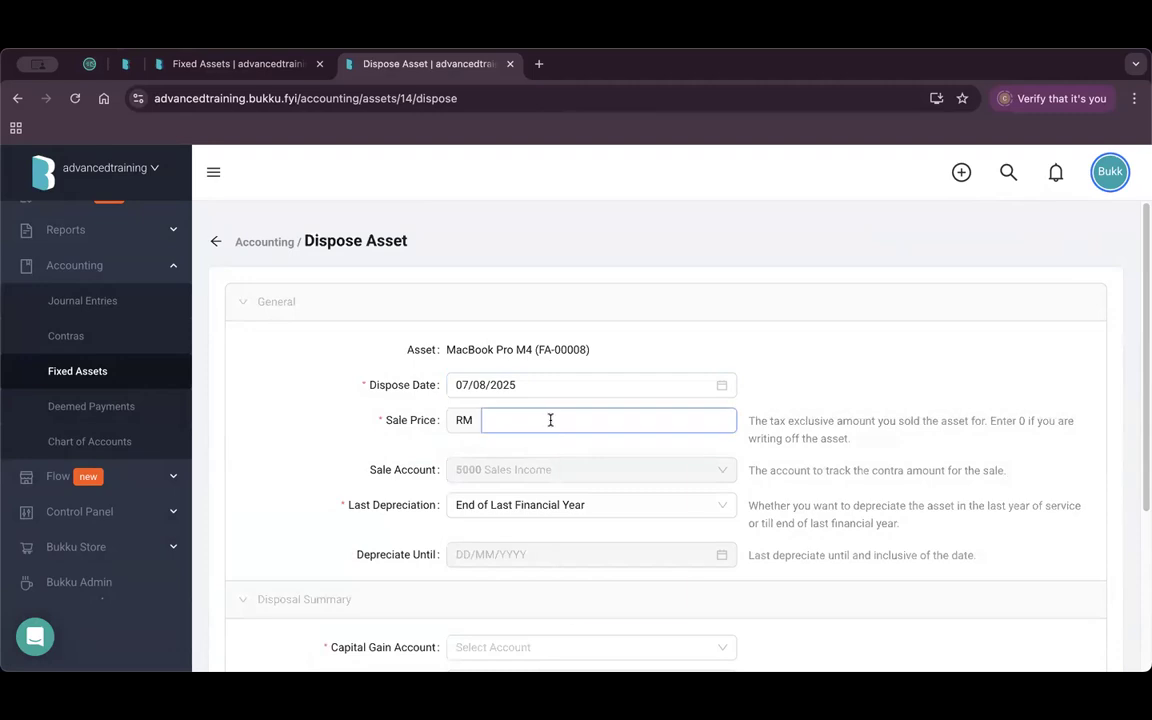
{"action": "left_click", "coordinate": [550, 420]}
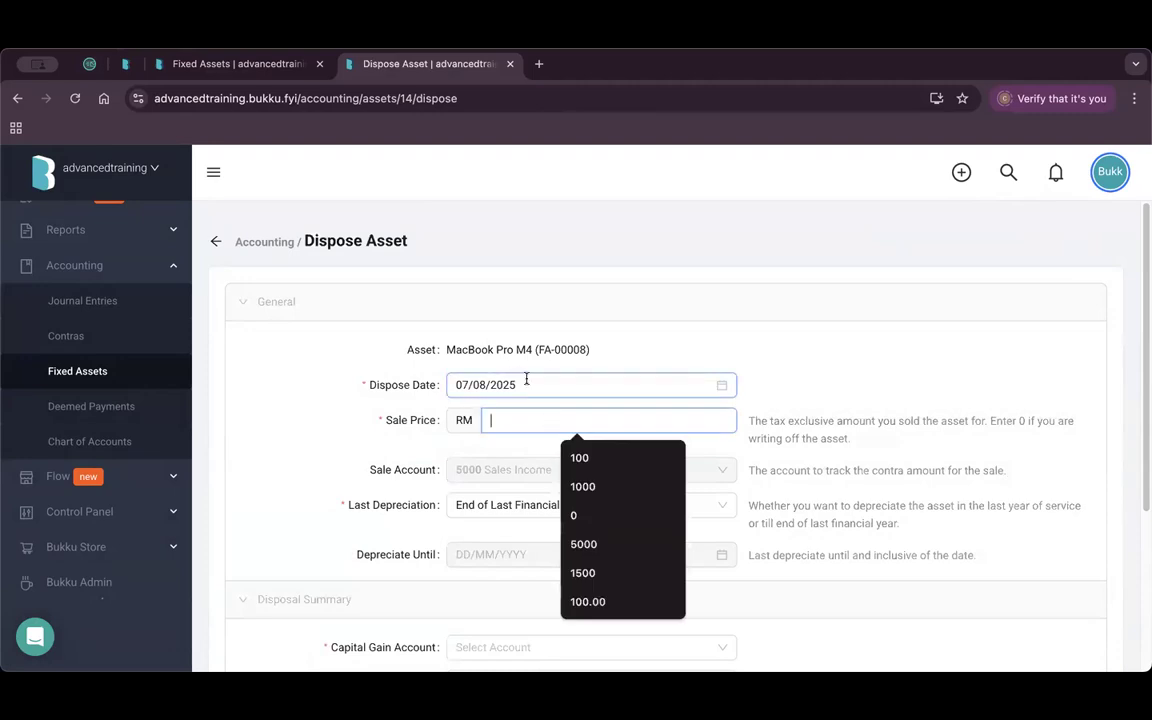
{"action": "type", "text": "2000"}
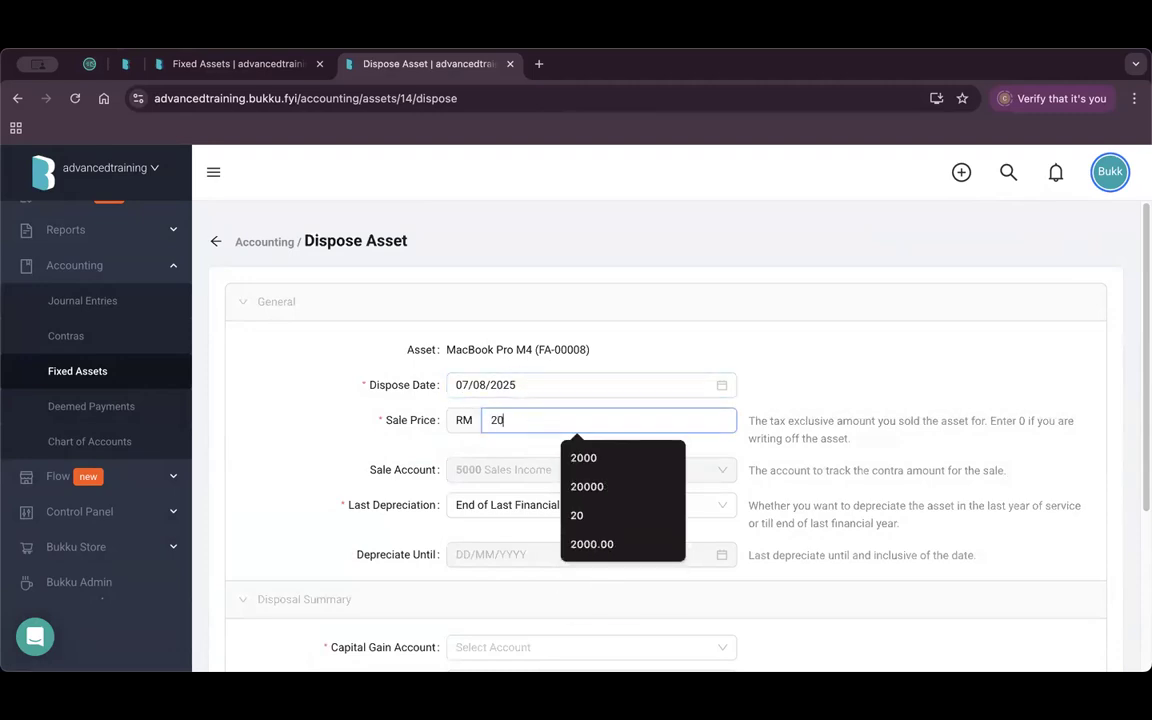
{"action": "left_click", "coordinate": [257, 404]}
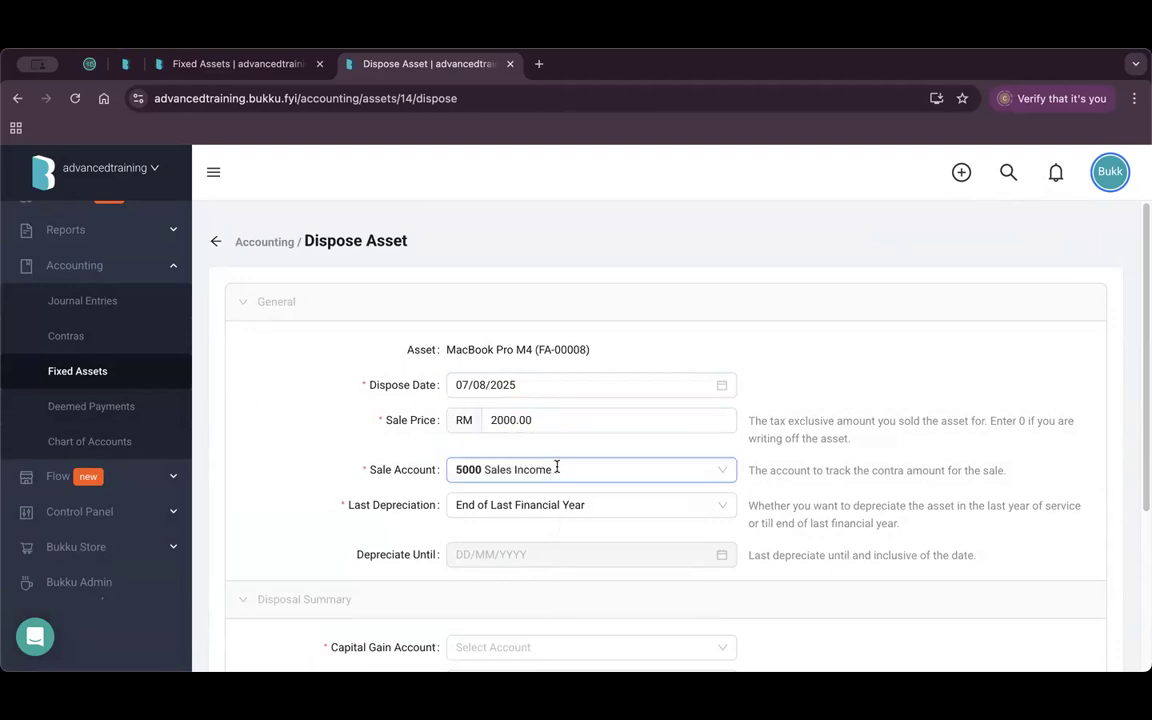
{"action": "scroll", "coordinate": [555, 468], "scroll_direction": "down", "scroll_amount": 2}
{"action": "left_click", "coordinate": [560, 373]}
{"action": "left_click", "coordinate": [415, 428]}
{"action": "scroll", "coordinate": [463, 395], "scroll_direction": "down", "scroll_amount": 1}
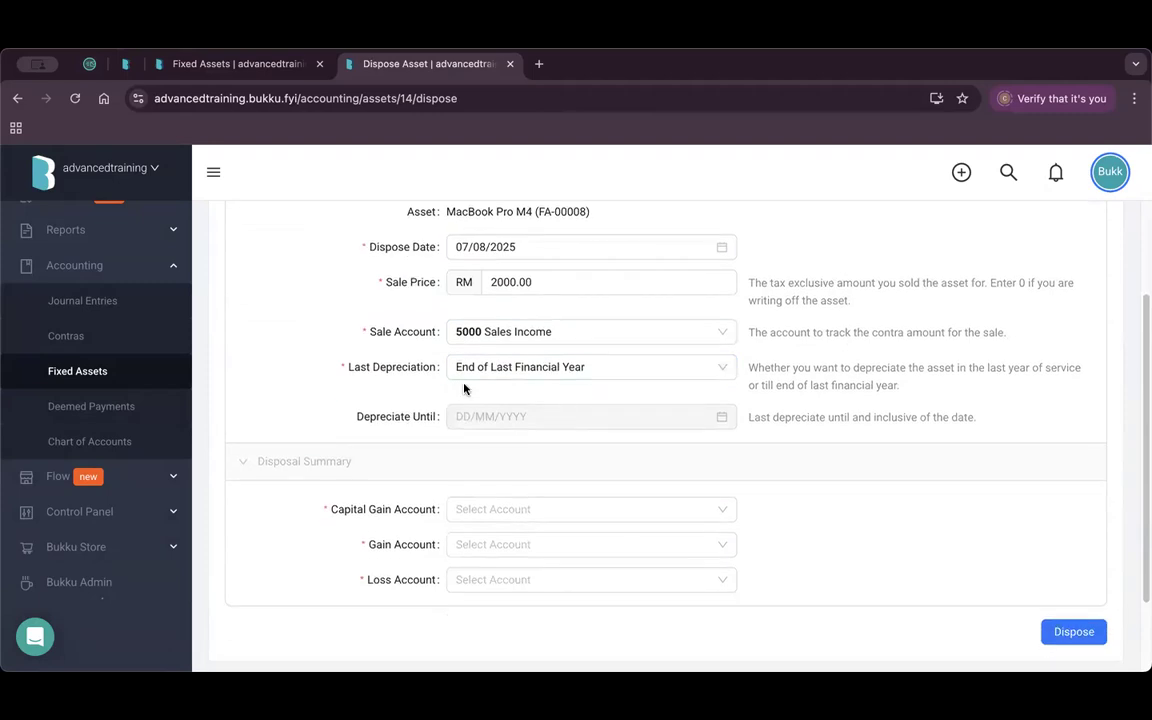
{"action": "scroll", "coordinate": [568, 435], "scroll_direction": "down", "scroll_amount": 1}
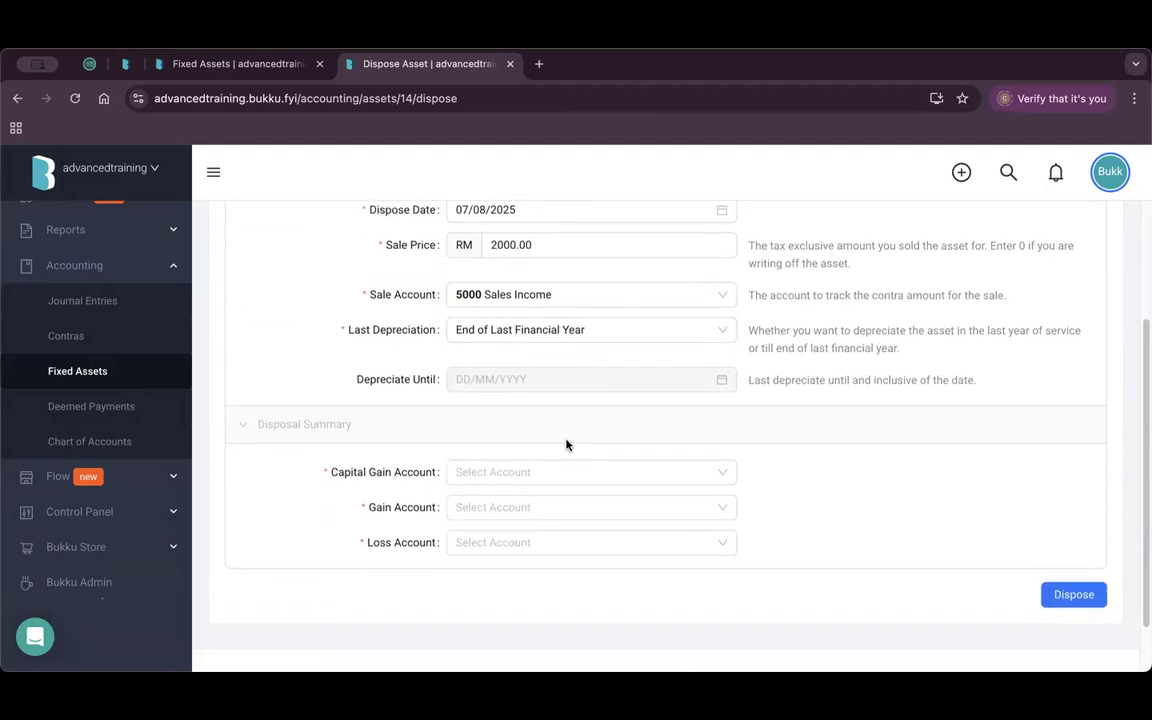
Post capital gain, gain and loss to accounts 5003, 5004 and 5005, and confirm disposal.
{"action": "left_click", "coordinate": [560, 464]}
{"action": "type", "text": "capi"}
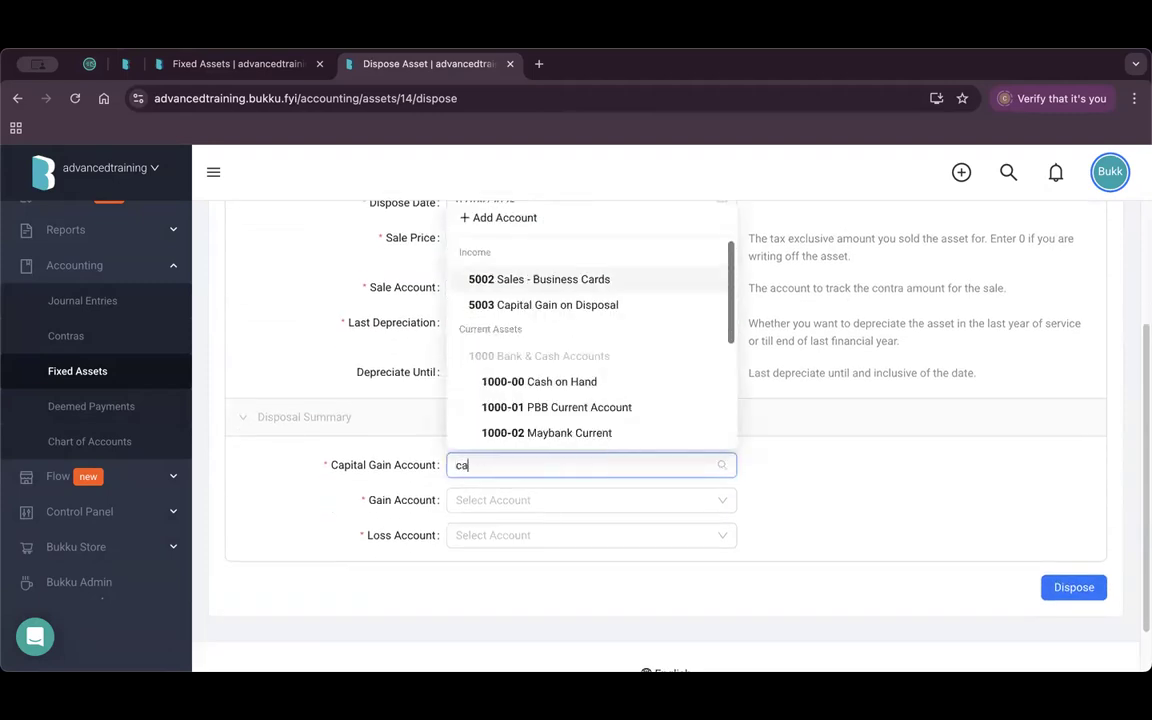
{"action": "left_click", "coordinate": [579, 556]}
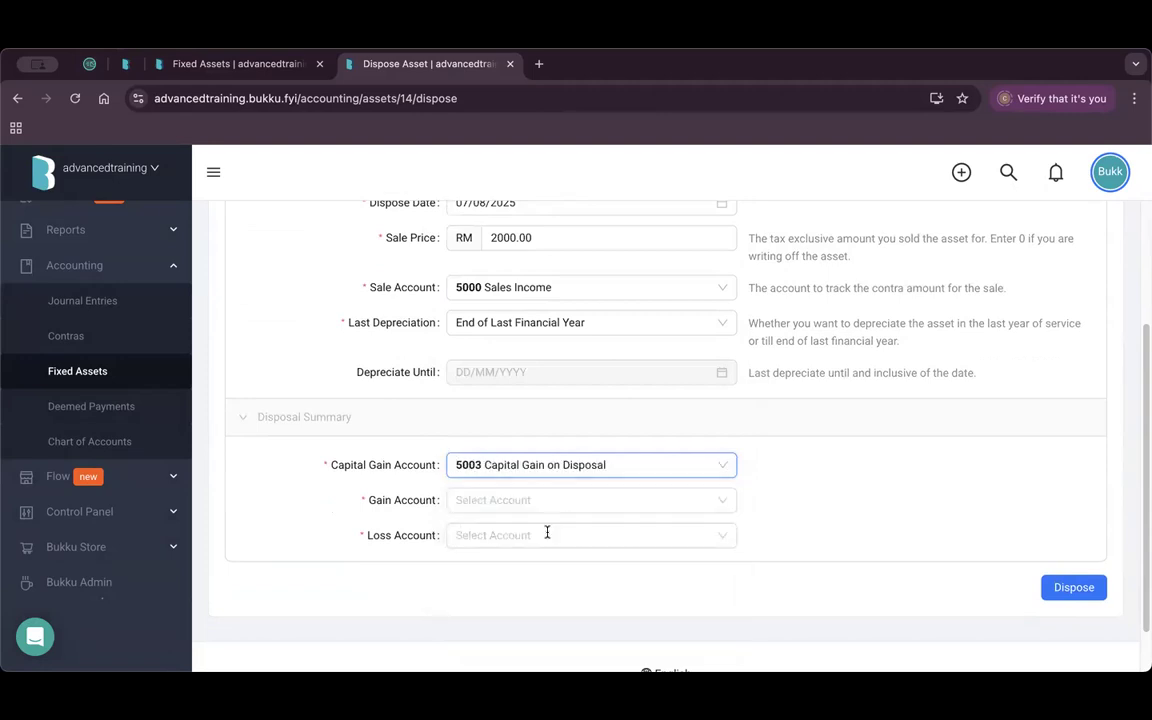
{"action": "left_click", "coordinate": [537, 498]}
{"action": "type", "text": "c"}
{"action": "key", "text": "BackSpace"}
{"action": "type", "text": "gain"}
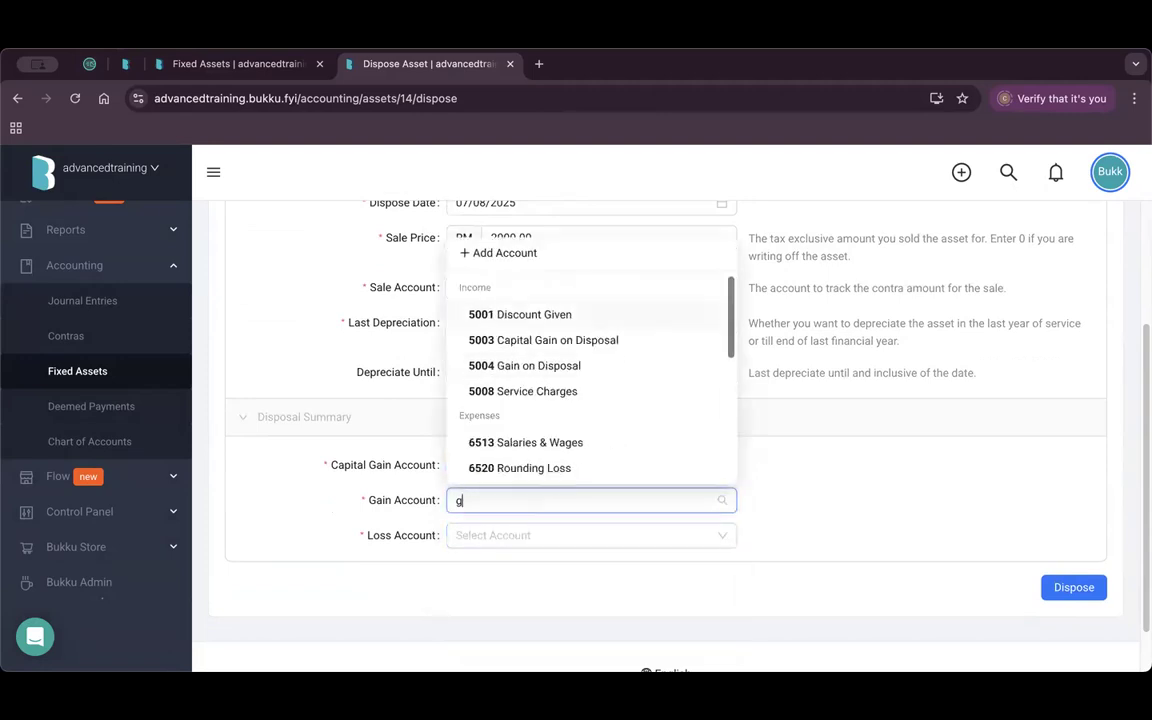
{"action": "left_click", "coordinate": [558, 619]}
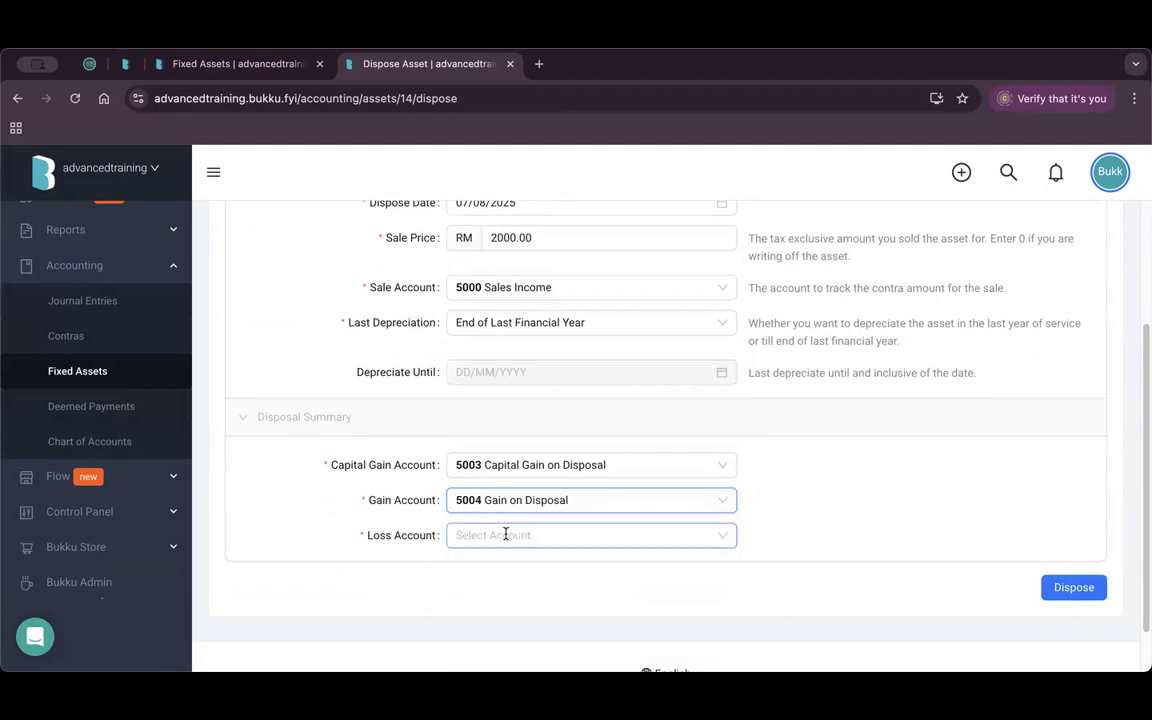
{"action": "left_click", "coordinate": [505, 533]}
{"action": "type", "text": "loss"}
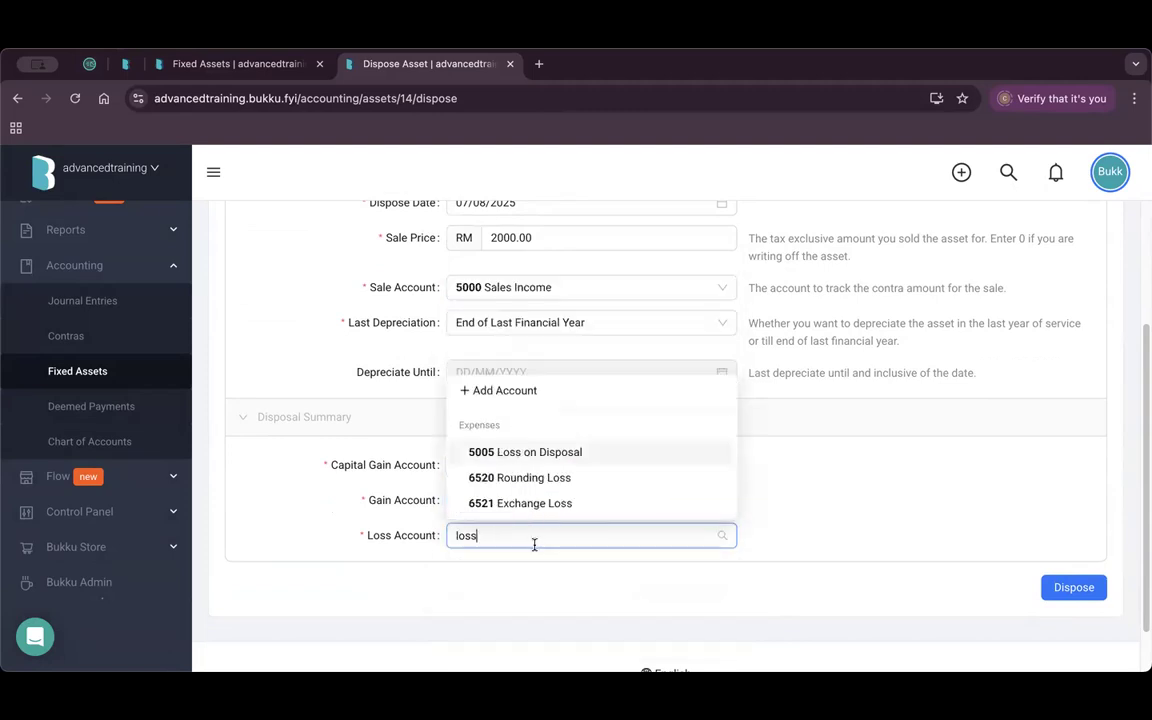
{"action": "left_click", "coordinate": [553, 452]}
{"action": "scroll", "coordinate": [848, 472], "scroll_direction": "up", "scroll_amount": 2}
{"action": "scroll", "coordinate": [848, 472], "scroll_direction": "down", "scroll_amount": 3}
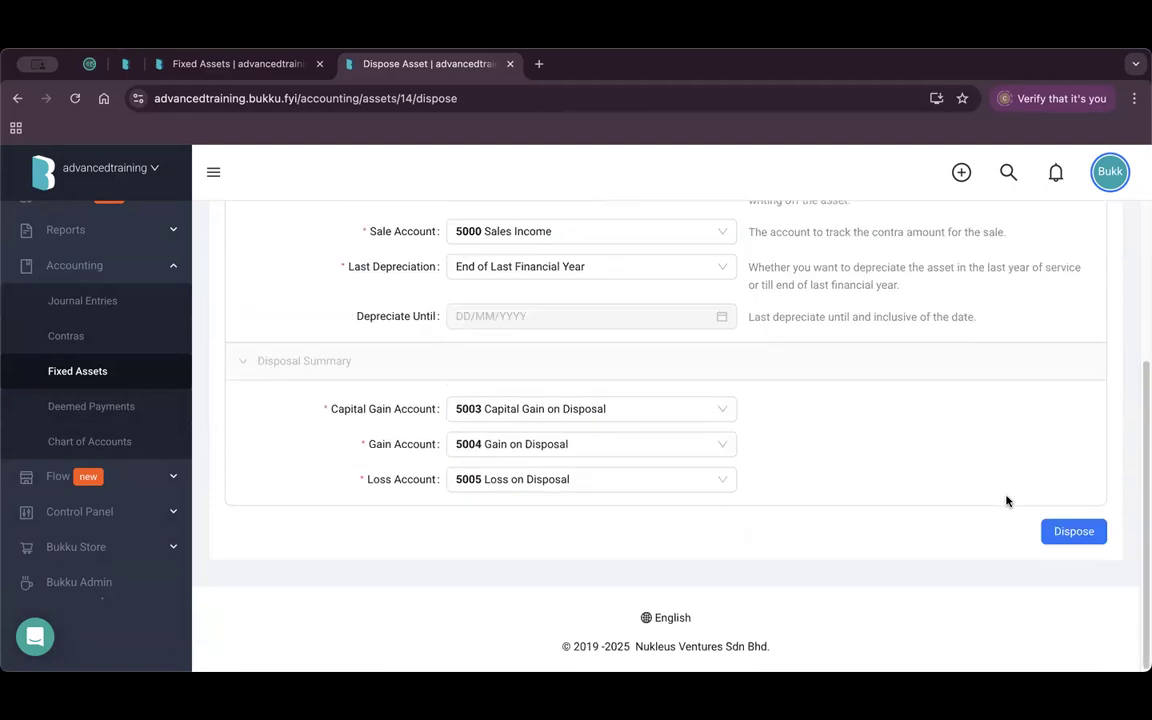
{"action": "left_click", "coordinate": [1073, 533]}
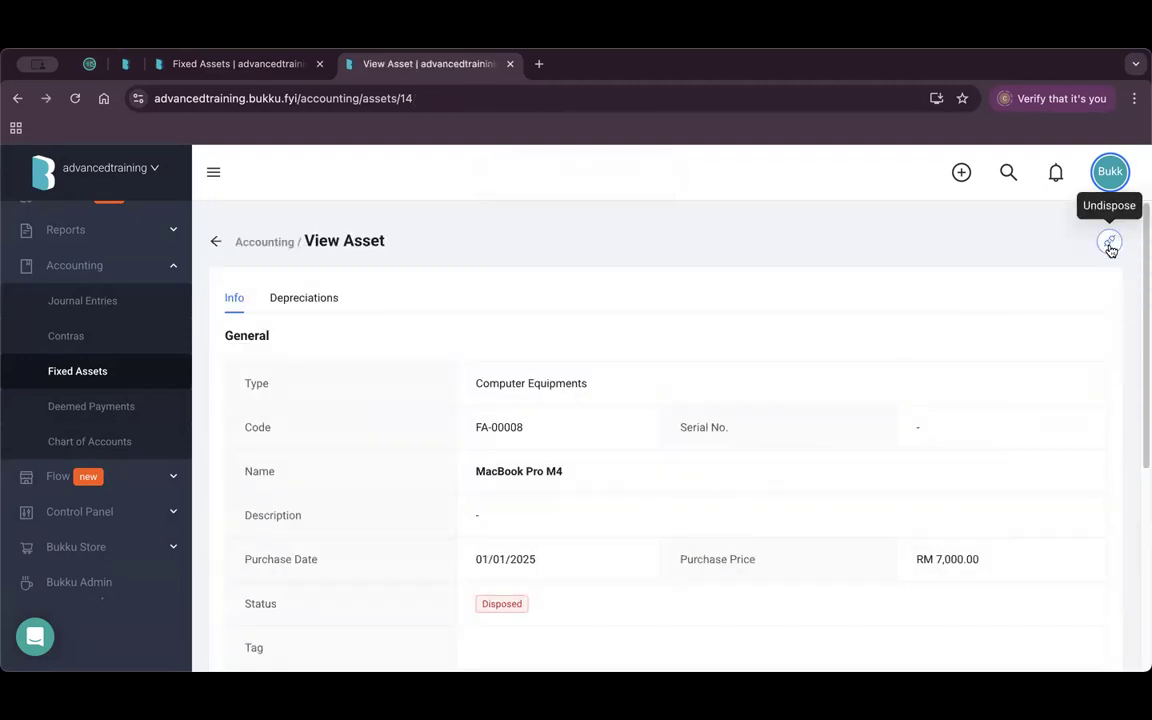
Show disposed assets and reveal MacBook Pro M4's RM 2,000.00 sale price and -5,000.00 loss.
{"action": "left_click", "coordinate": [215, 241]}
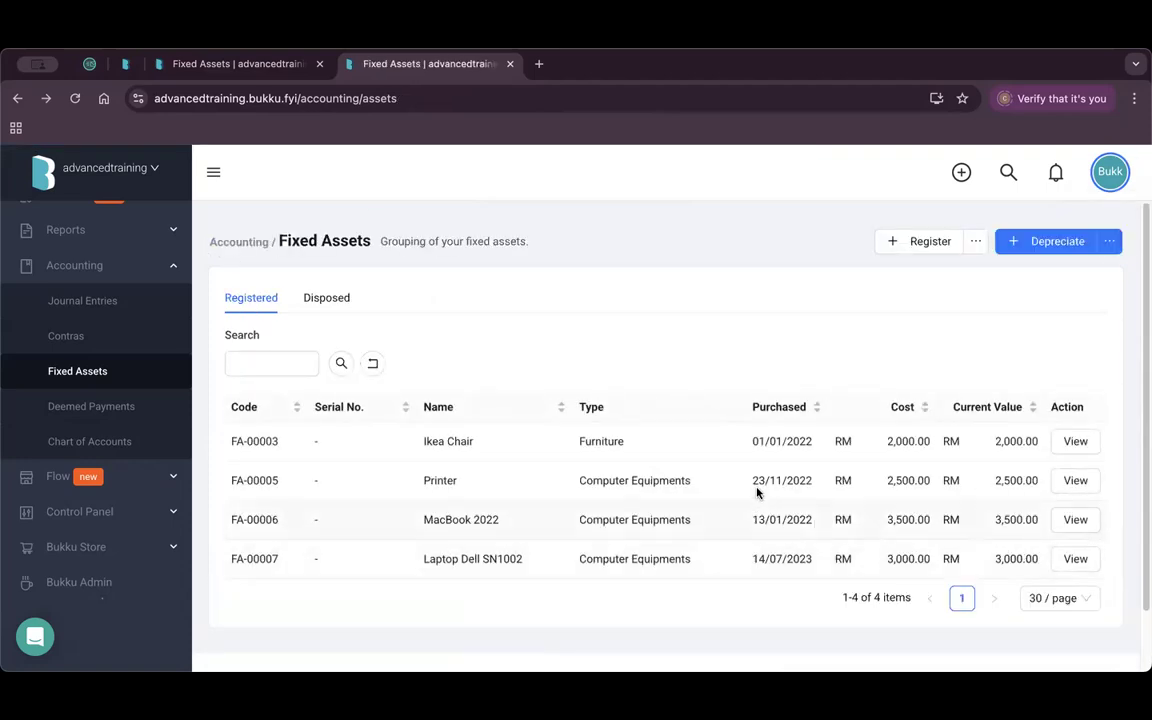
{"action": "left_click", "coordinate": [328, 298]}
{"action": "left_click_drag", "start_coordinate": [955, 470], "coordinate": [1034, 470]}
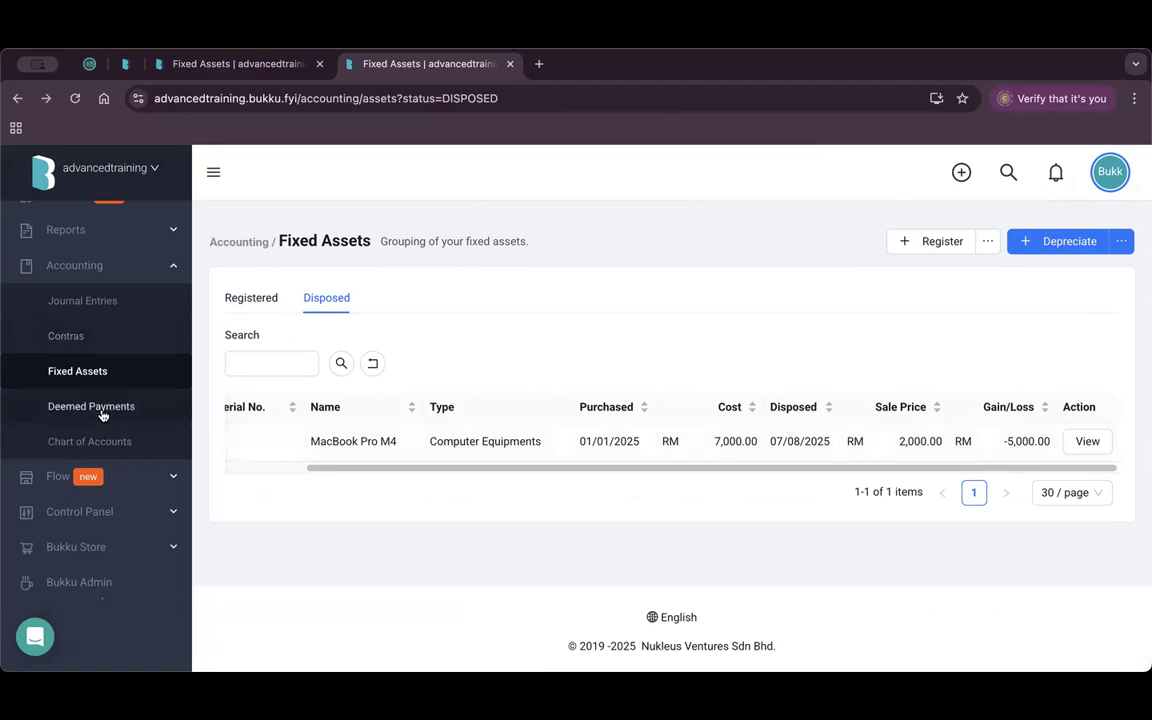
{"action": "left_click", "coordinate": [92, 245]}
Open the Depreciation Schedule report, checking its column choices without changes.
{"action": "left_click", "coordinate": [93, 406]}
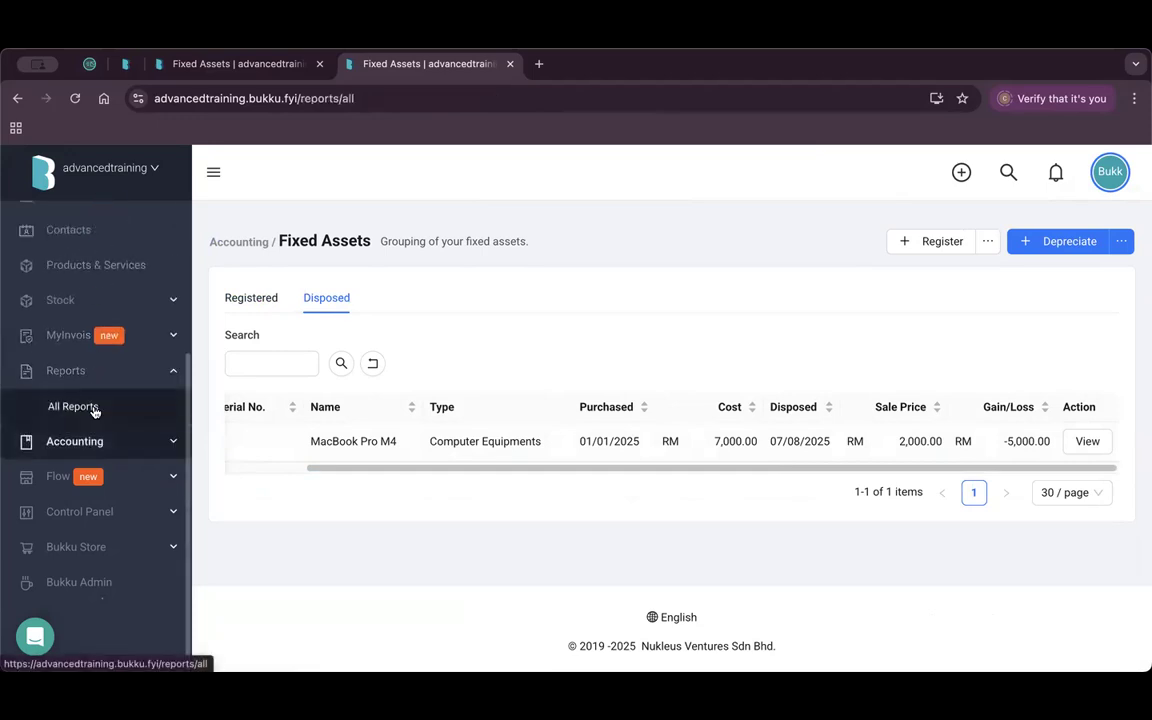
{"action": "scroll", "coordinate": [587, 420], "scroll_direction": "down", "scroll_amount": 8}
{"action": "scroll", "coordinate": [587, 420], "scroll_direction": "down", "scroll_amount": 4}
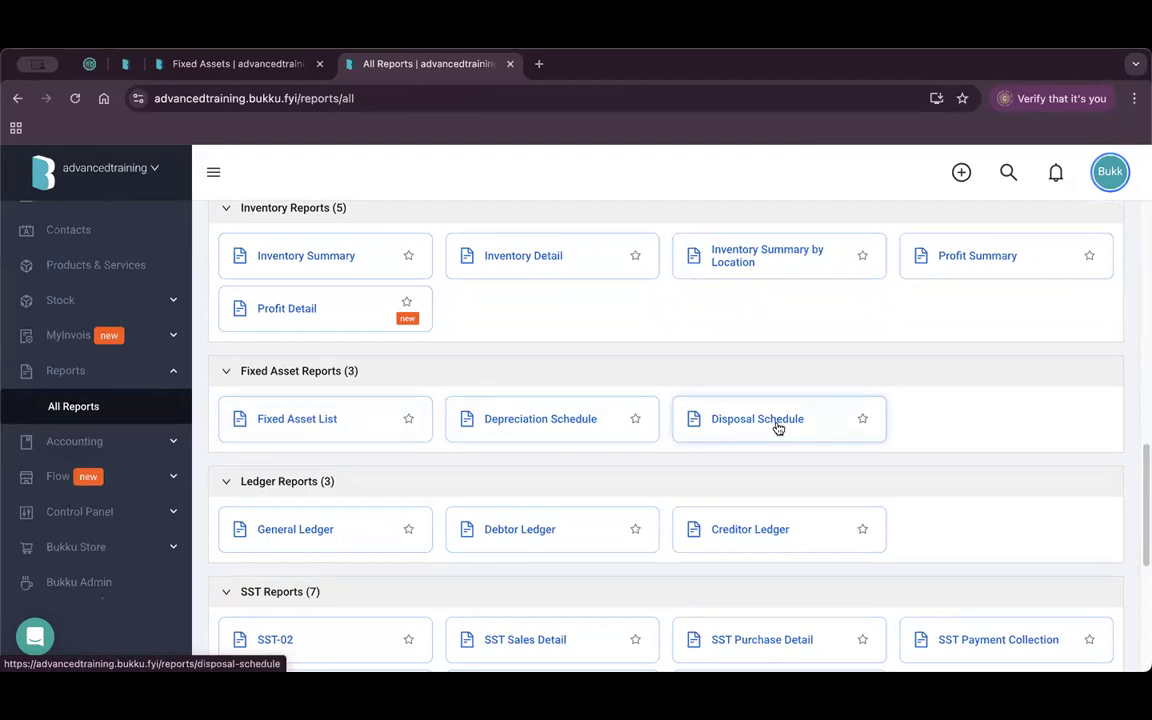
{"action": "left_click", "coordinate": [551, 430]}
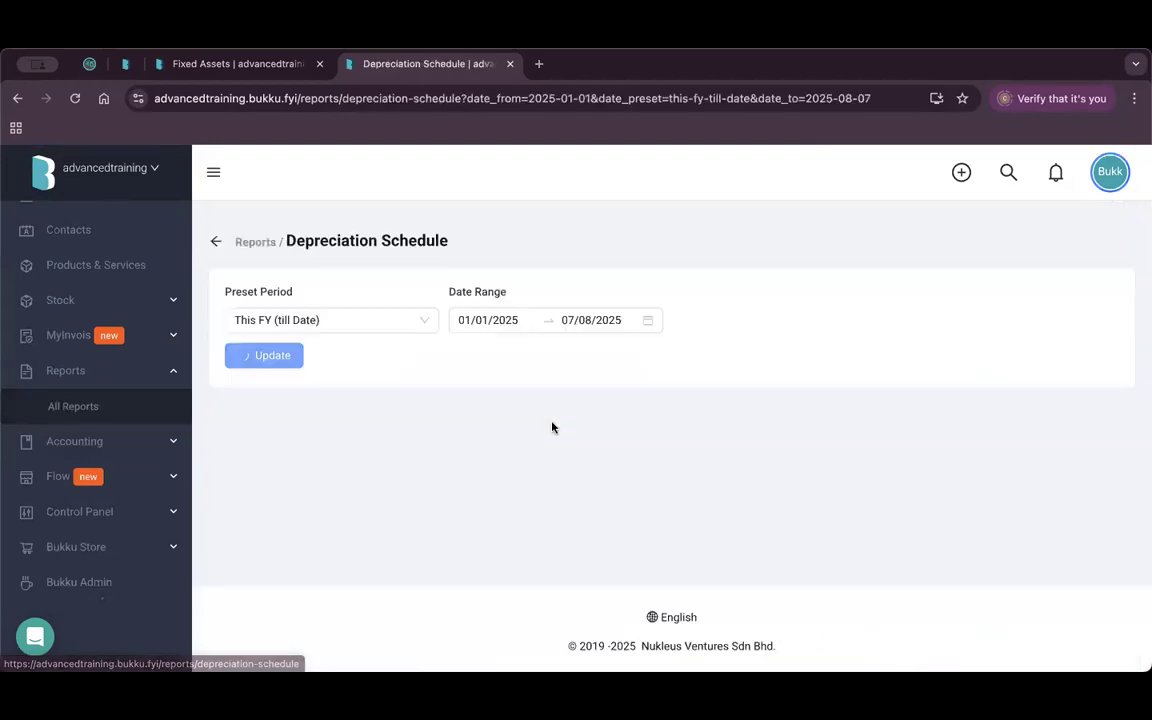
{"action": "scroll", "coordinate": [866, 378], "scroll_direction": "up", "scroll_amount": 1}
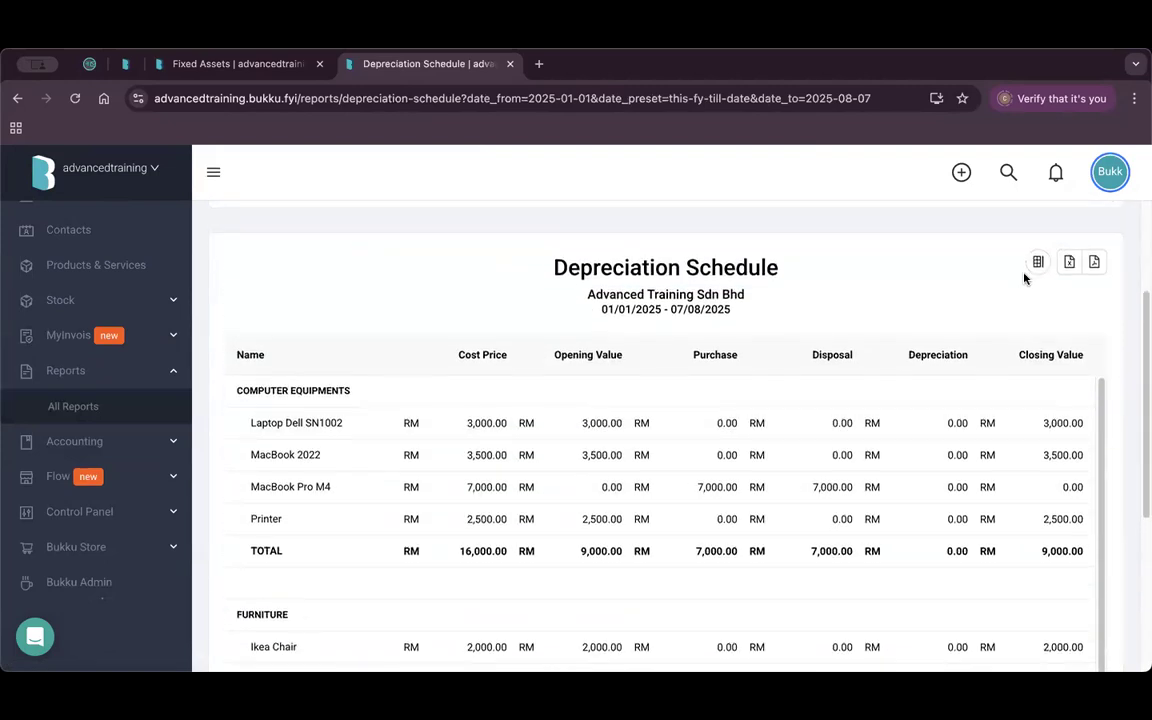
{"action": "left_click", "coordinate": [1038, 261]}
{"action": "left_click", "coordinate": [881, 171]}
Go to the Flow Streams page under Control Panel.
{"action": "left_click", "coordinate": [127, 511]}
{"action": "scroll", "coordinate": [127, 514], "scroll_direction": "down", "scroll_amount": 10}
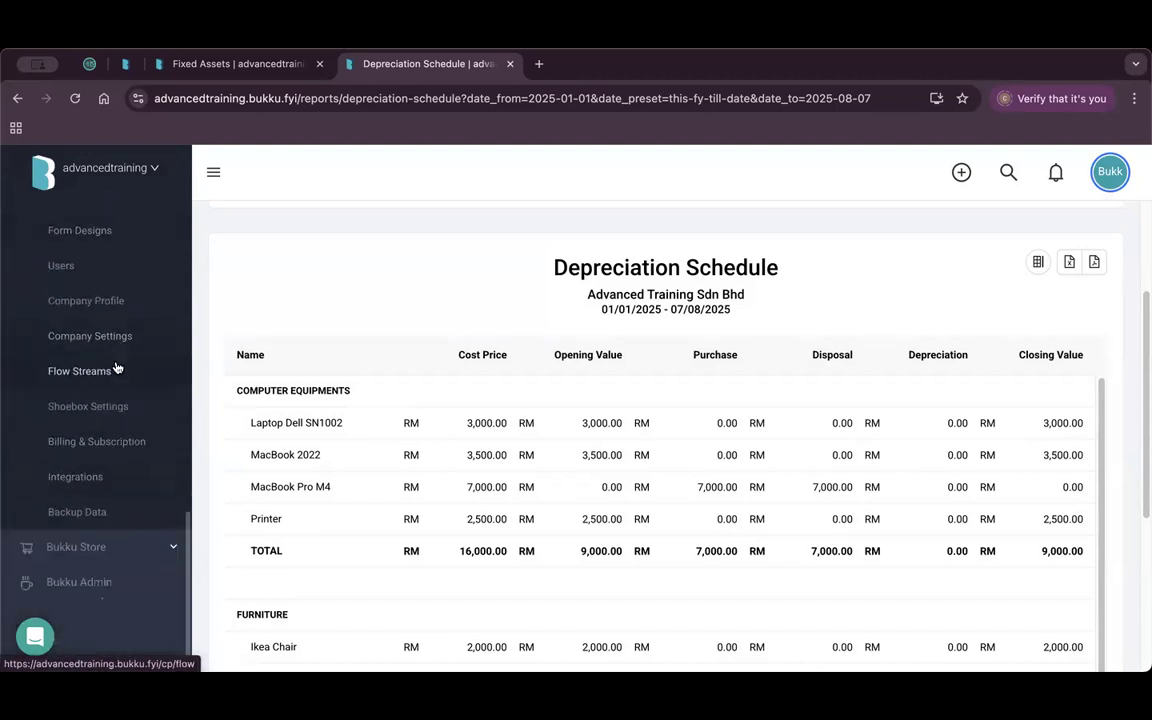
{"action": "left_click", "coordinate": [118, 372]}
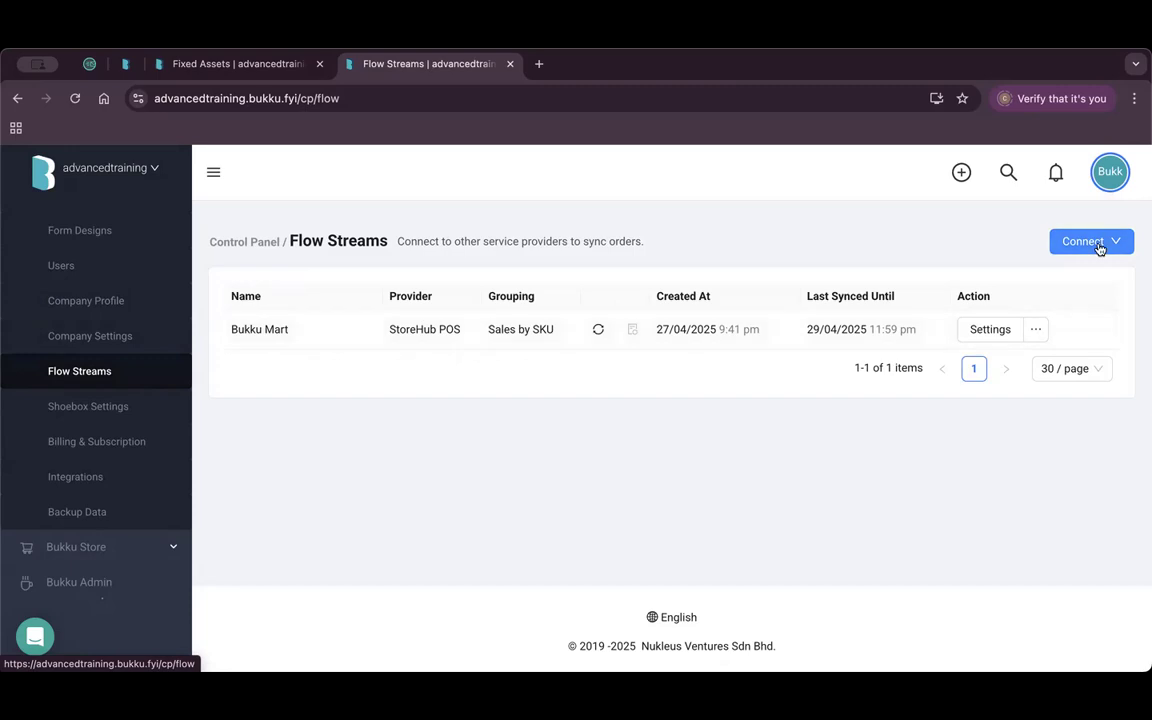
Review the Bukku Mart StoreHub POS stream, grouped by SKU and last synced 29/04/2025.
{"action": "mouse_move", "coordinate": [1097, 246]}
{"action": "scroll", "coordinate": [134, 386], "scroll_direction": "up", "scroll_amount": 3}
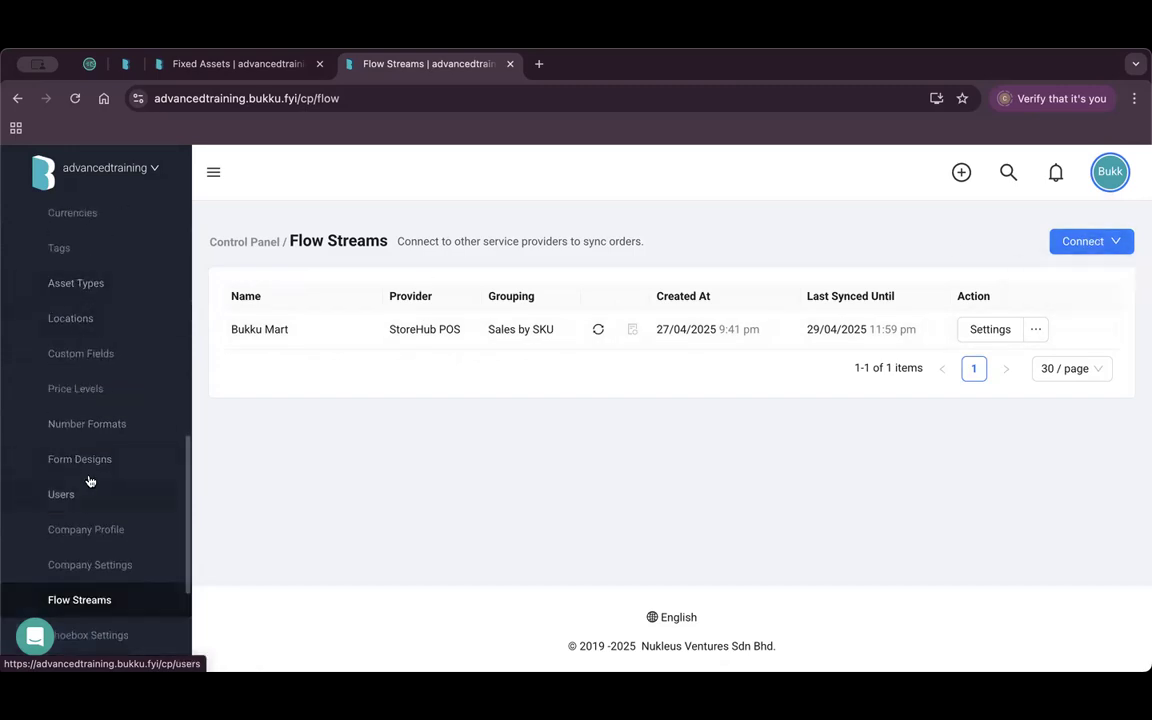
{"action": "scroll", "coordinate": [92, 500], "scroll_direction": "down", "scroll_amount": 1}
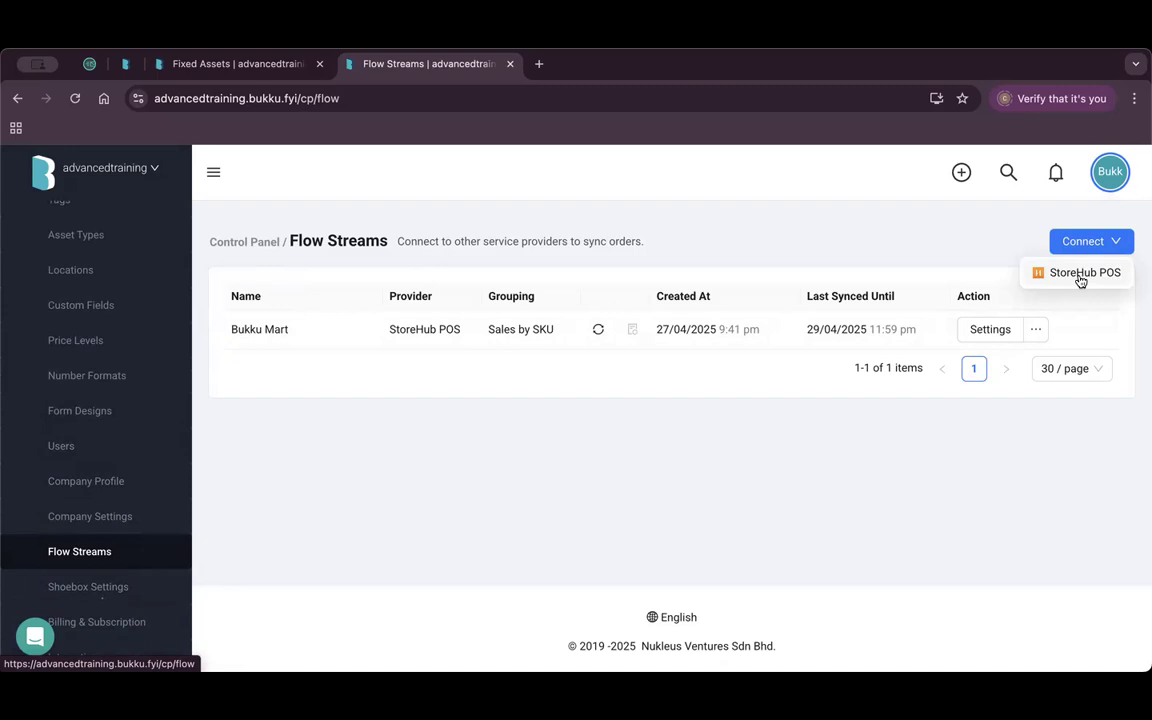
{"action": "left_click", "coordinate": [1080, 275]}
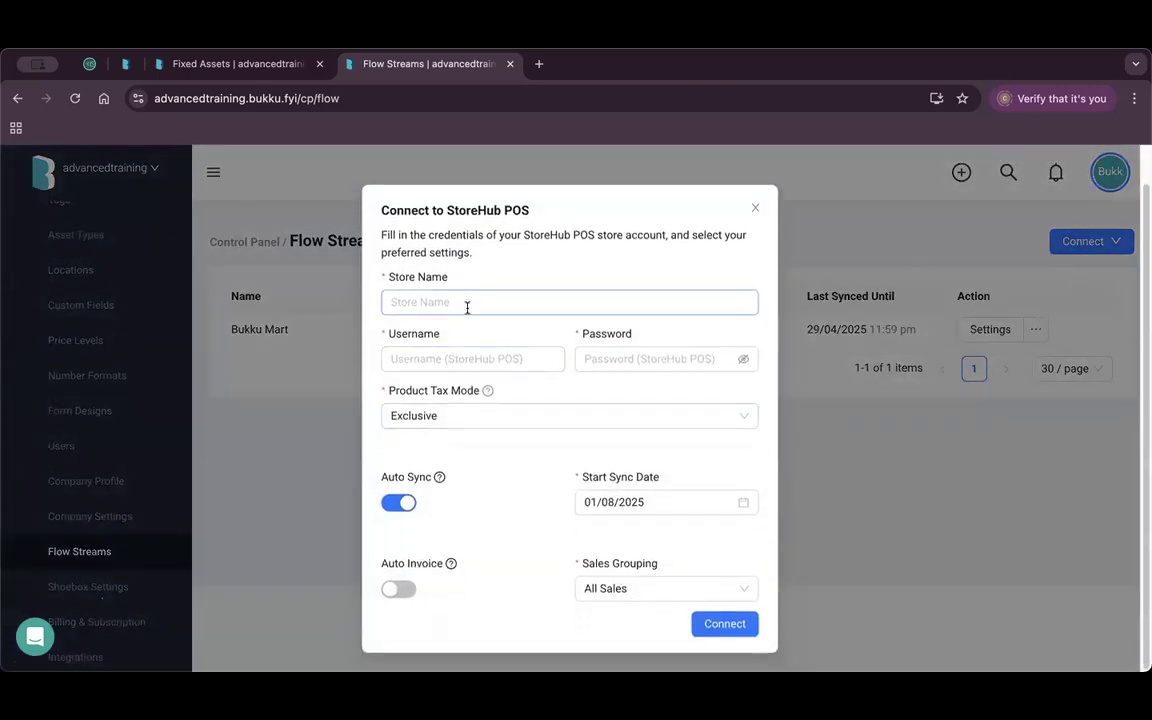
{"action": "left_click", "coordinate": [466, 305]}
{"action": "left_click", "coordinate": [470, 357]}
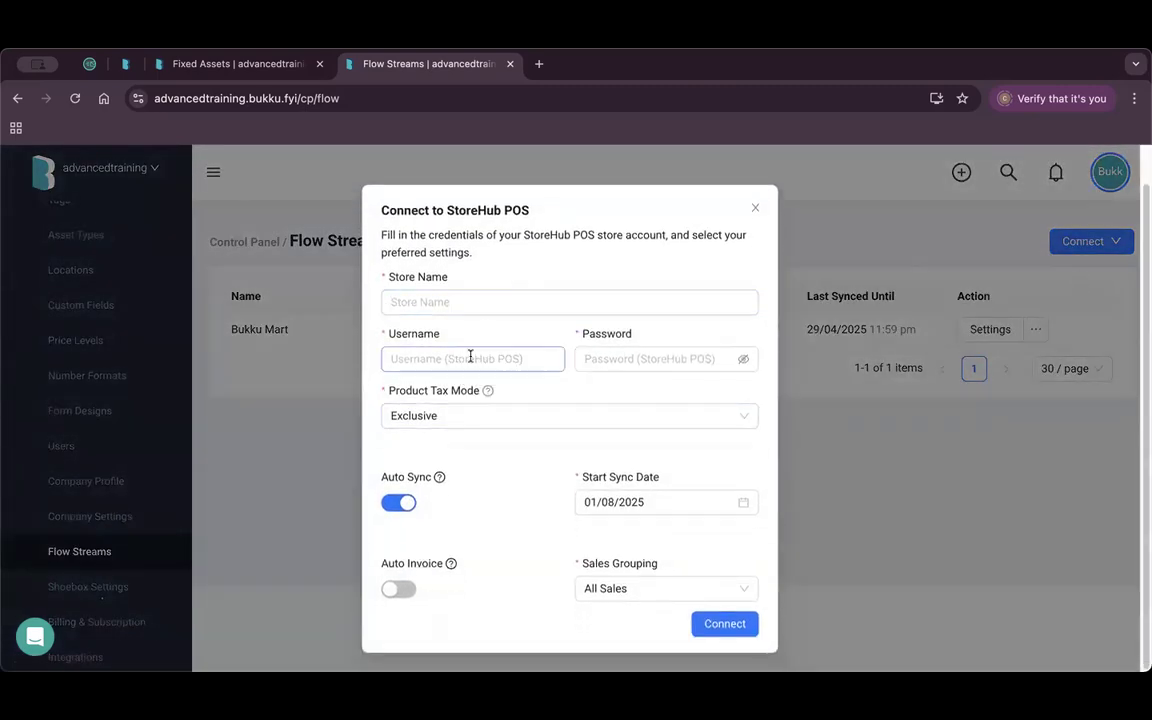
{"action": "left_click", "coordinate": [640, 359]}
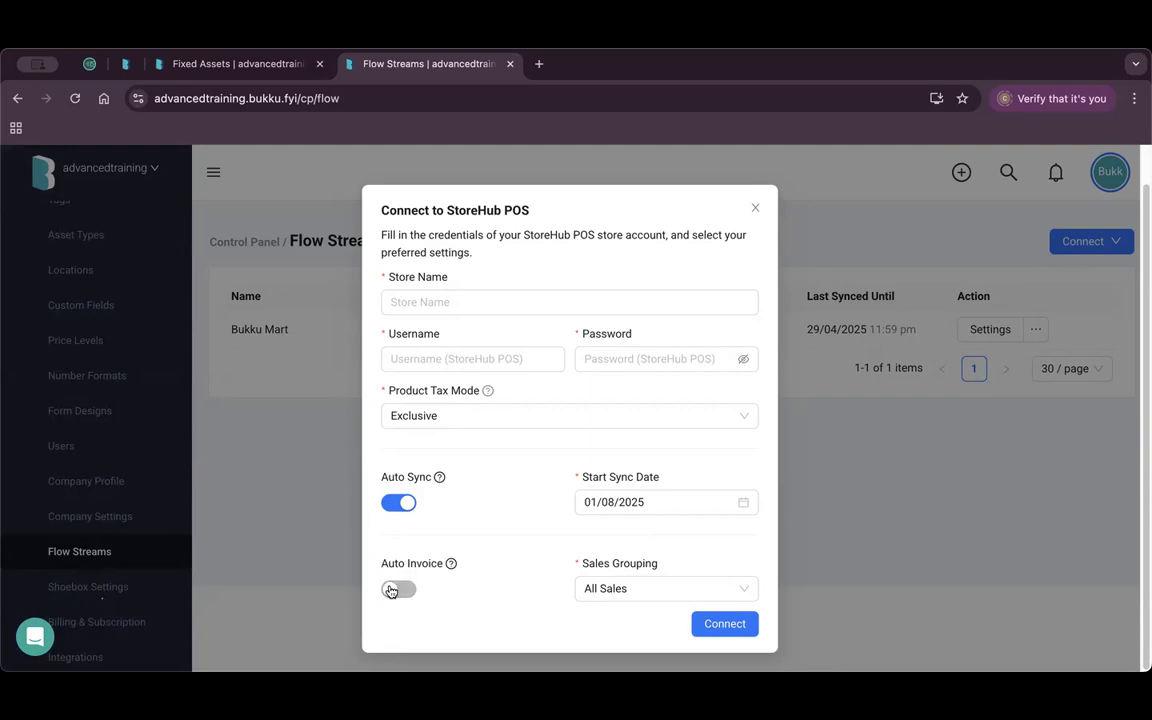
{"action": "left_click", "coordinate": [634, 591]}
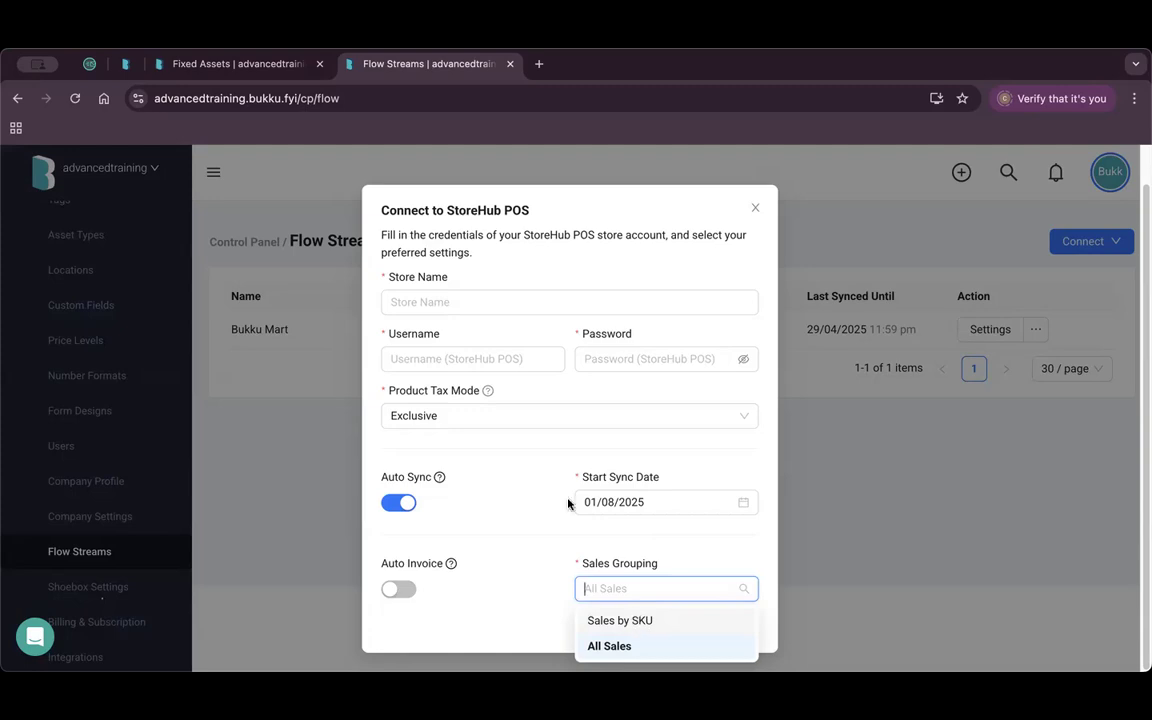
{"action": "left_click", "coordinate": [755, 209]}
{"action": "left_click", "coordinate": [755, 209]}
{"action": "mouse_move", "coordinate": [1037, 334]}
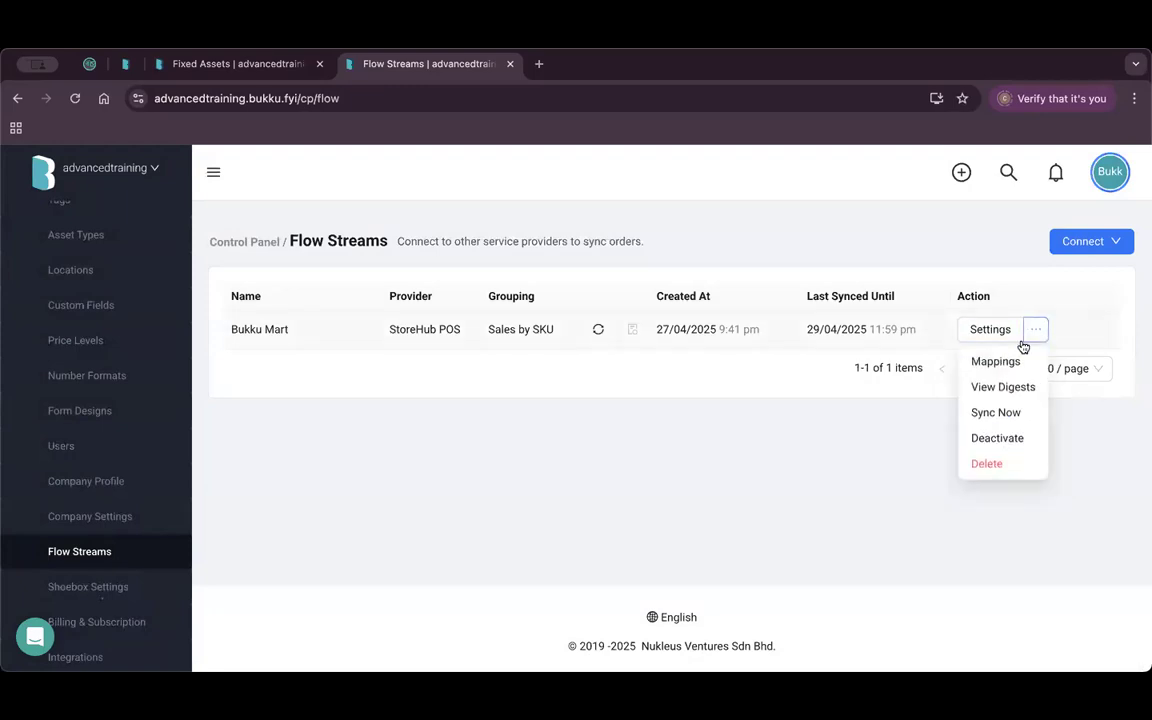
{"action": "left_click", "coordinate": [1013, 362]}
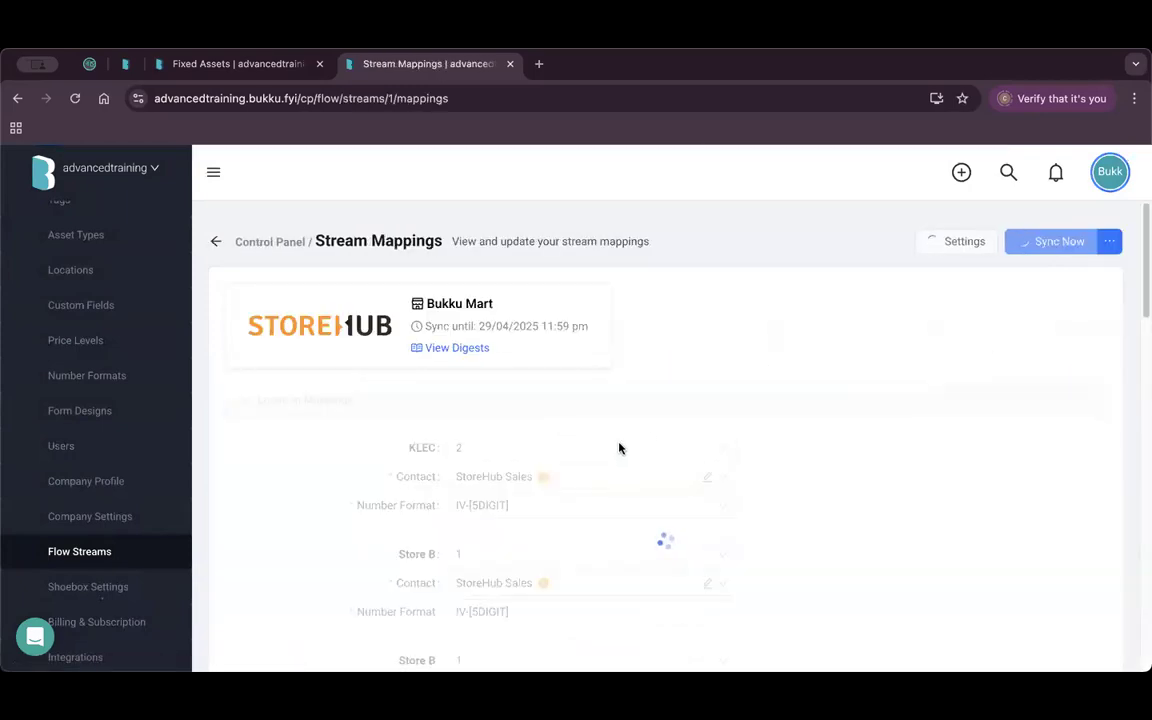
{"action": "scroll", "coordinate": [591, 440], "scroll_direction": "down", "scroll_amount": 1}
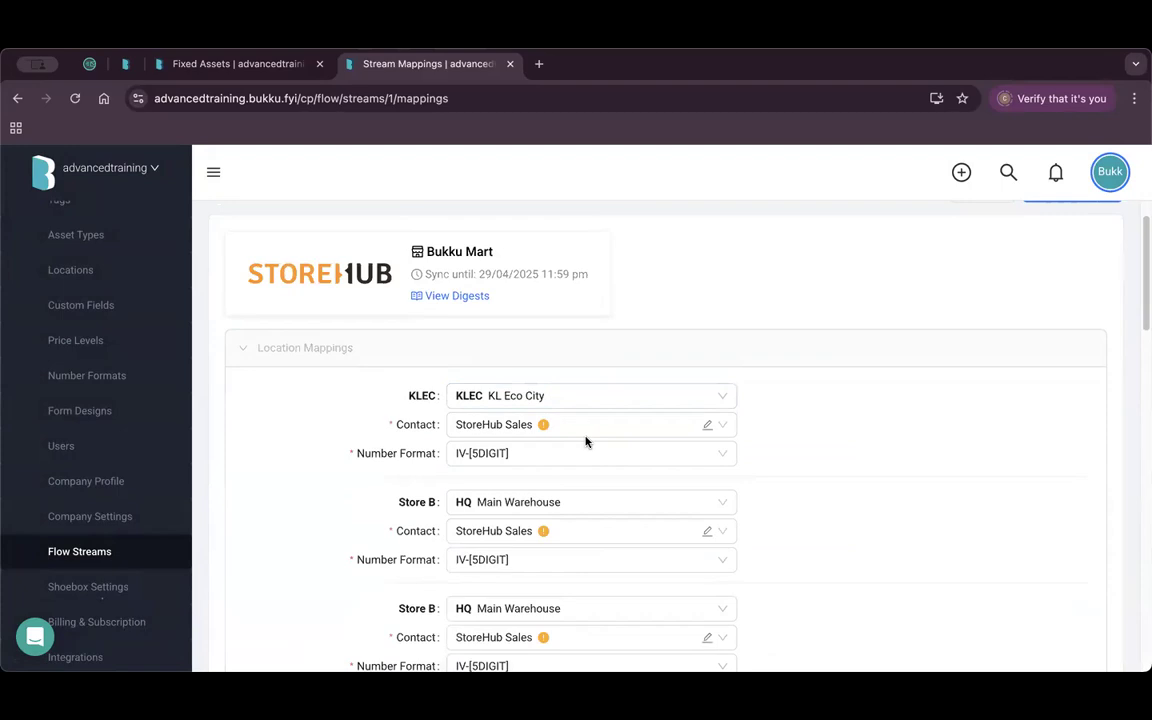
{"action": "scroll", "coordinate": [598, 395], "scroll_direction": "down", "scroll_amount": 5}
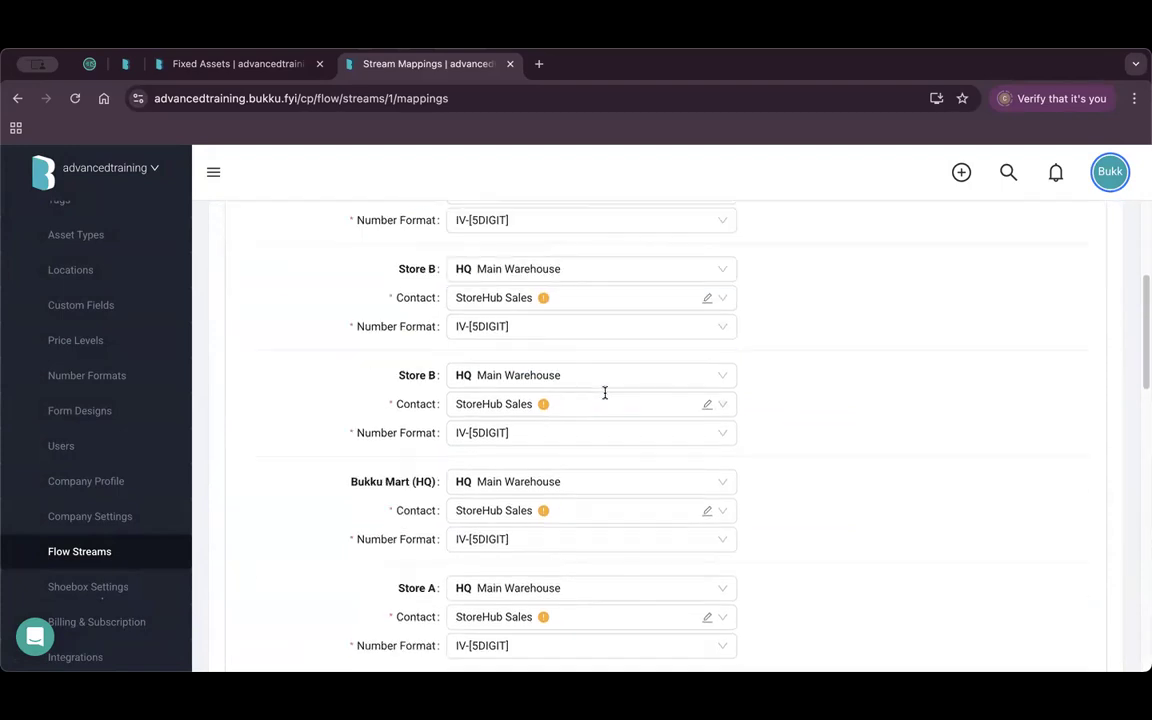
{"action": "scroll", "coordinate": [600, 390], "scroll_direction": "up", "scroll_amount": 1}
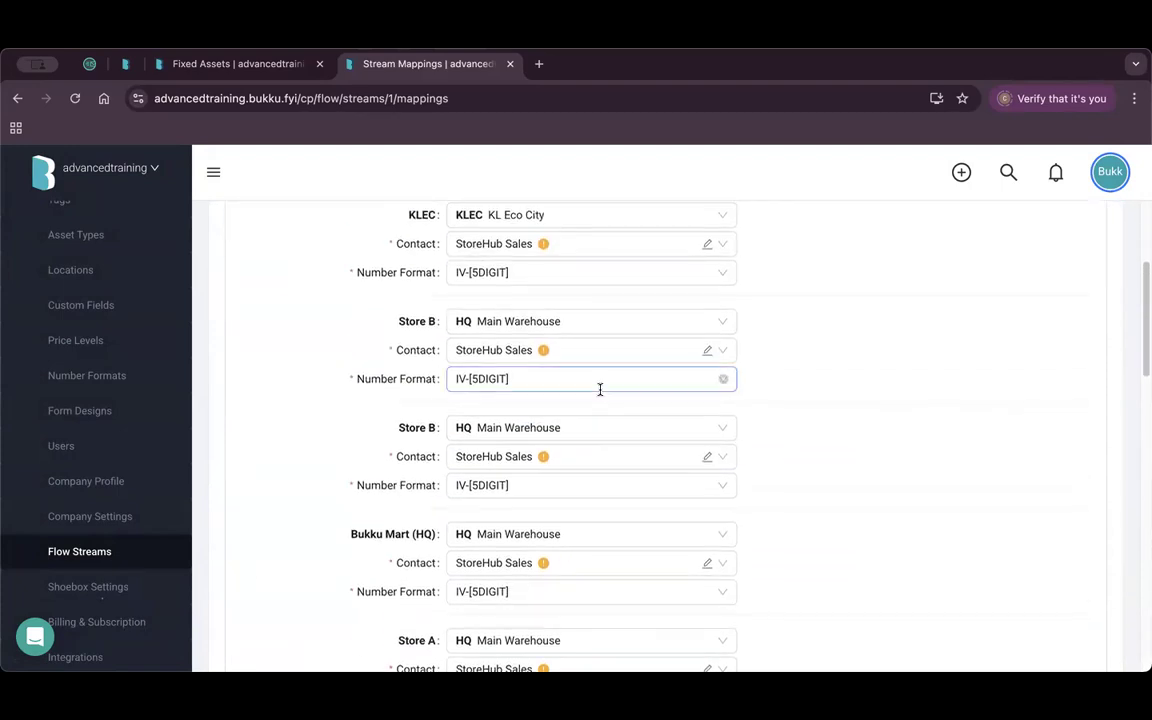
{"action": "scroll", "coordinate": [560, 421], "scroll_direction": "up", "scroll_amount": 2}
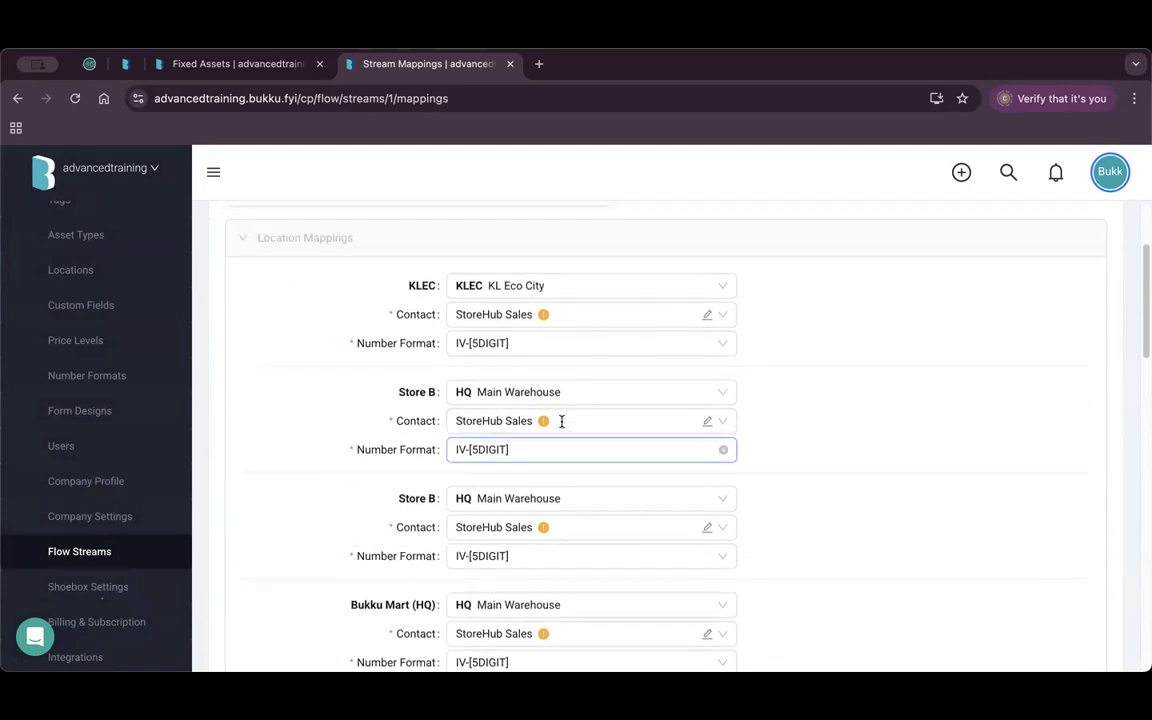
{"action": "left_click", "coordinate": [605, 288]}
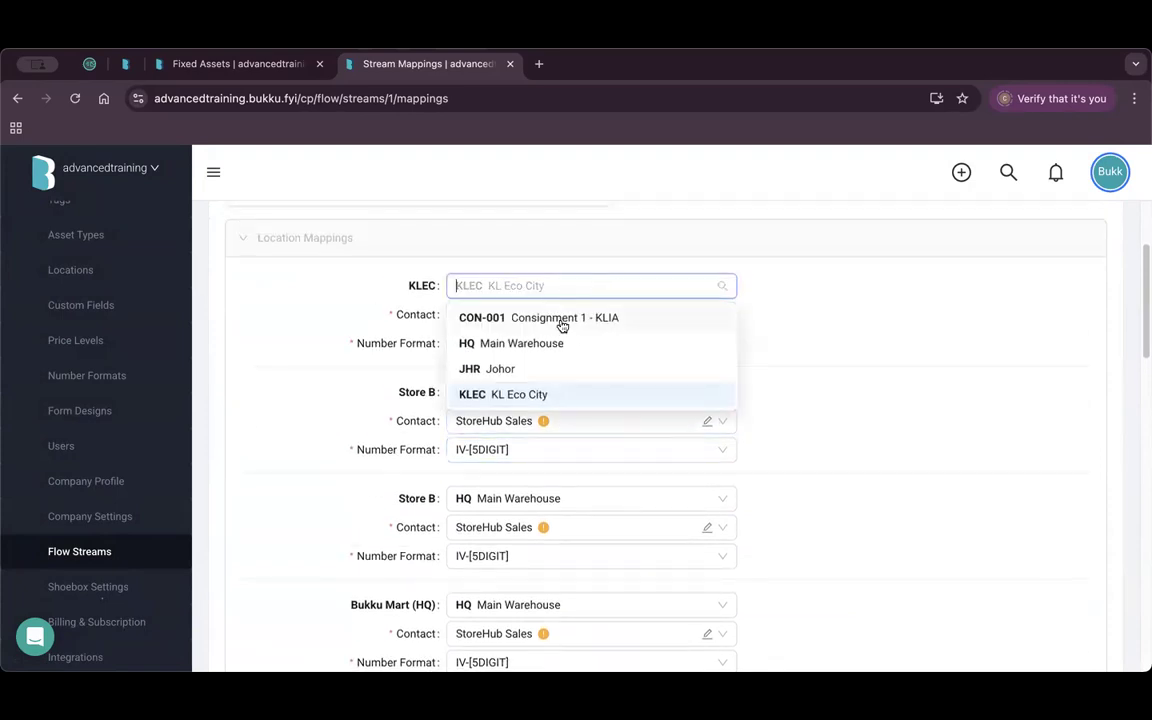
{"action": "left_click", "coordinate": [398, 307]}
{"action": "left_click", "coordinate": [564, 288]}
{"action": "left_click", "coordinate": [360, 421]}
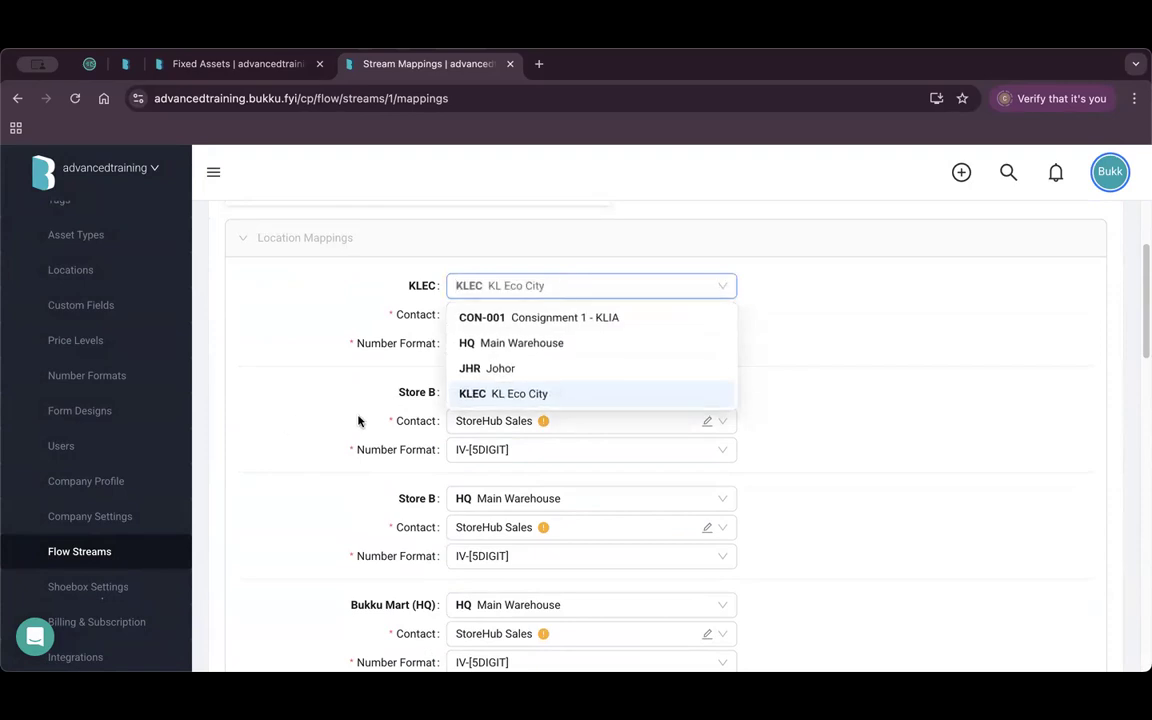
{"action": "left_click", "coordinate": [573, 395]}
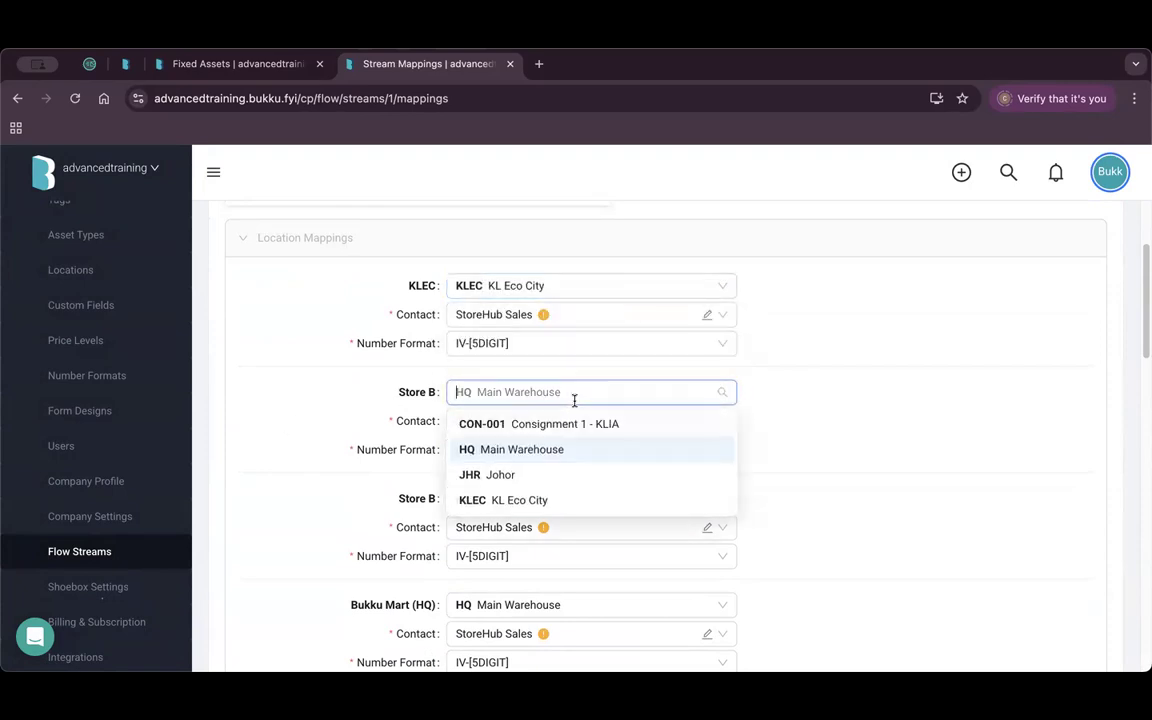
{"action": "left_click", "coordinate": [342, 447]}
{"action": "left_click", "coordinate": [522, 421]}
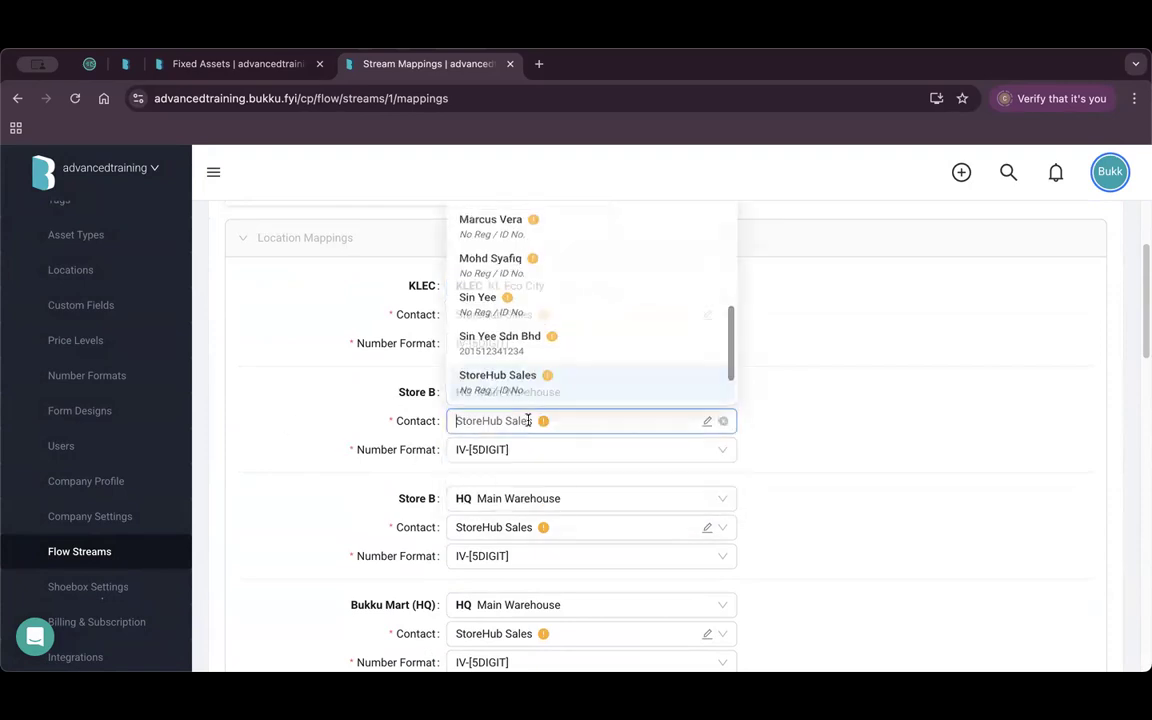
{"action": "left_click", "coordinate": [345, 392]}
{"action": "left_click", "coordinate": [571, 449]}
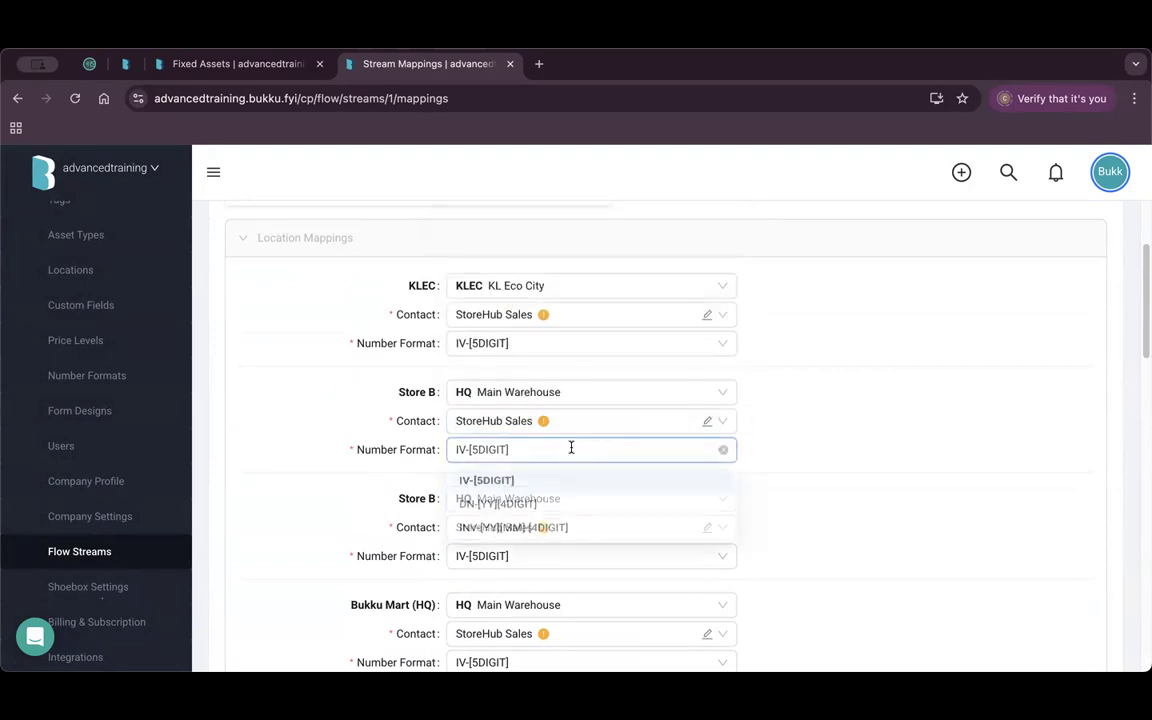
{"action": "scroll", "coordinate": [355, 506], "scroll_direction": "down", "scroll_amount": 6}
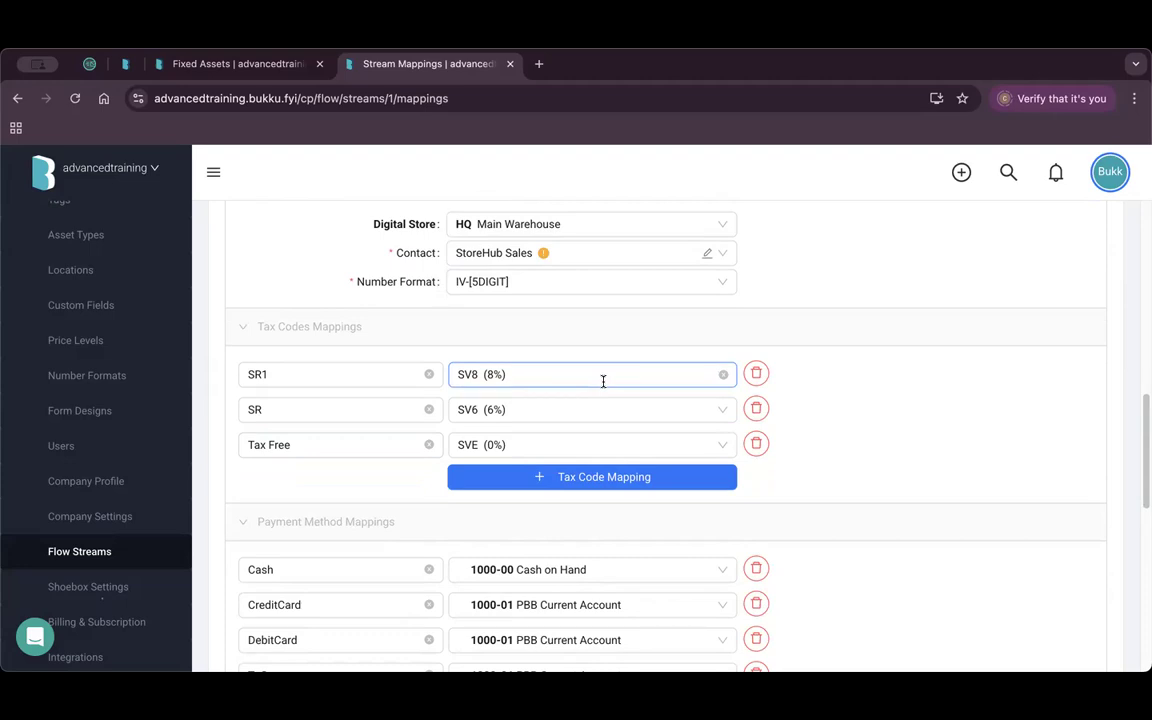
{"action": "scroll", "coordinate": [327, 460], "scroll_direction": "up", "scroll_amount": 5}
{"action": "scroll", "coordinate": [320, 470], "scroll_direction": "down", "scroll_amount": 4}
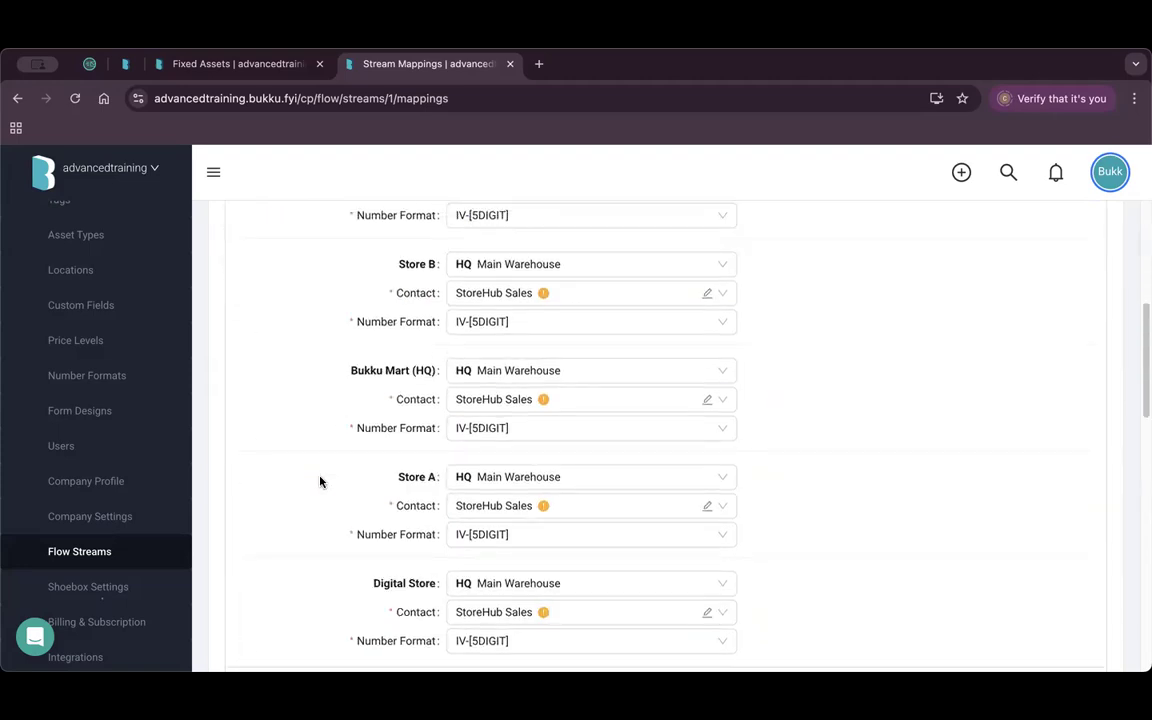
{"action": "scroll", "coordinate": [320, 441], "scroll_direction": "down", "scroll_amount": 5}
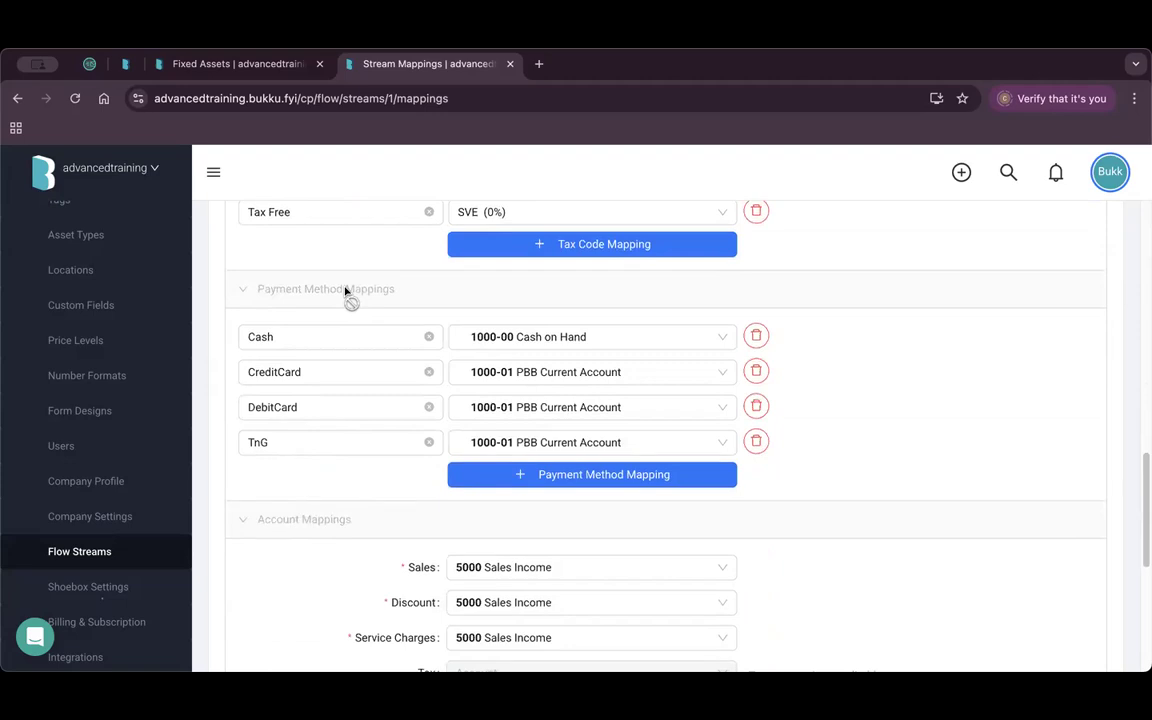
{"action": "scroll", "coordinate": [548, 408], "scroll_direction": "down", "scroll_amount": 2}
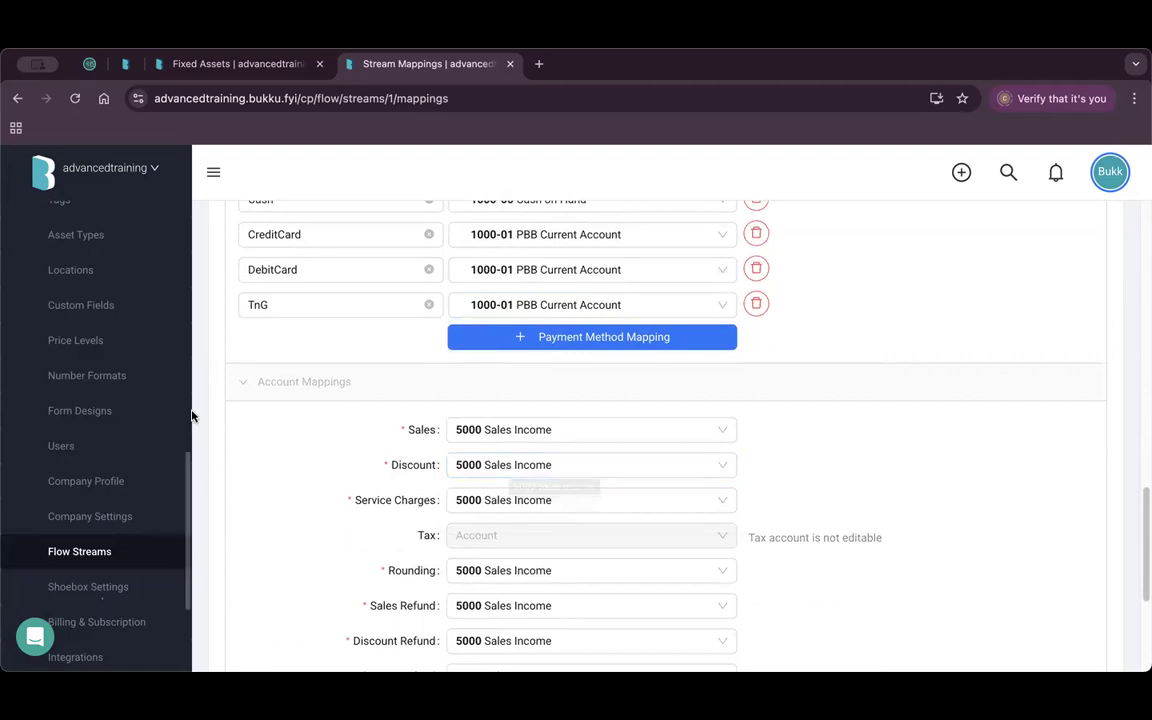
{"action": "scroll", "coordinate": [149, 482], "scroll_direction": "up", "scroll_amount": 4}
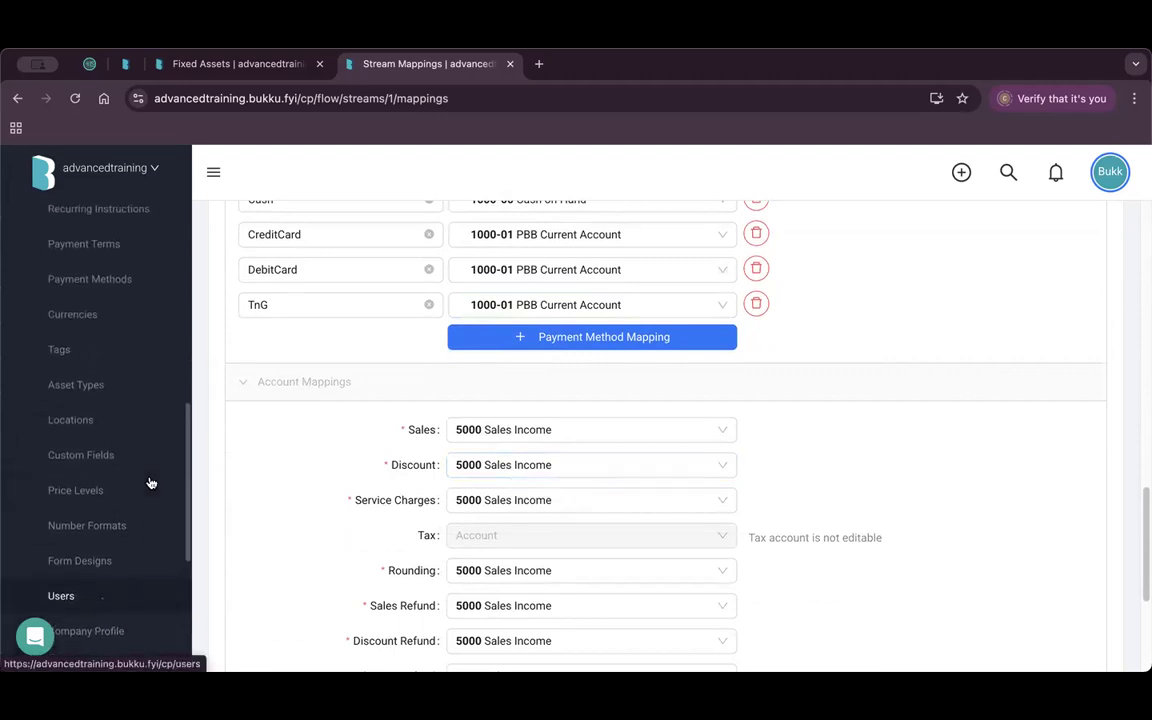
Show the action menu for the Bukku Mart flow stream.
{"action": "scroll", "coordinate": [149, 483], "scroll_direction": "down", "scroll_amount": 5}
{"action": "left_click", "coordinate": [80, 508]}
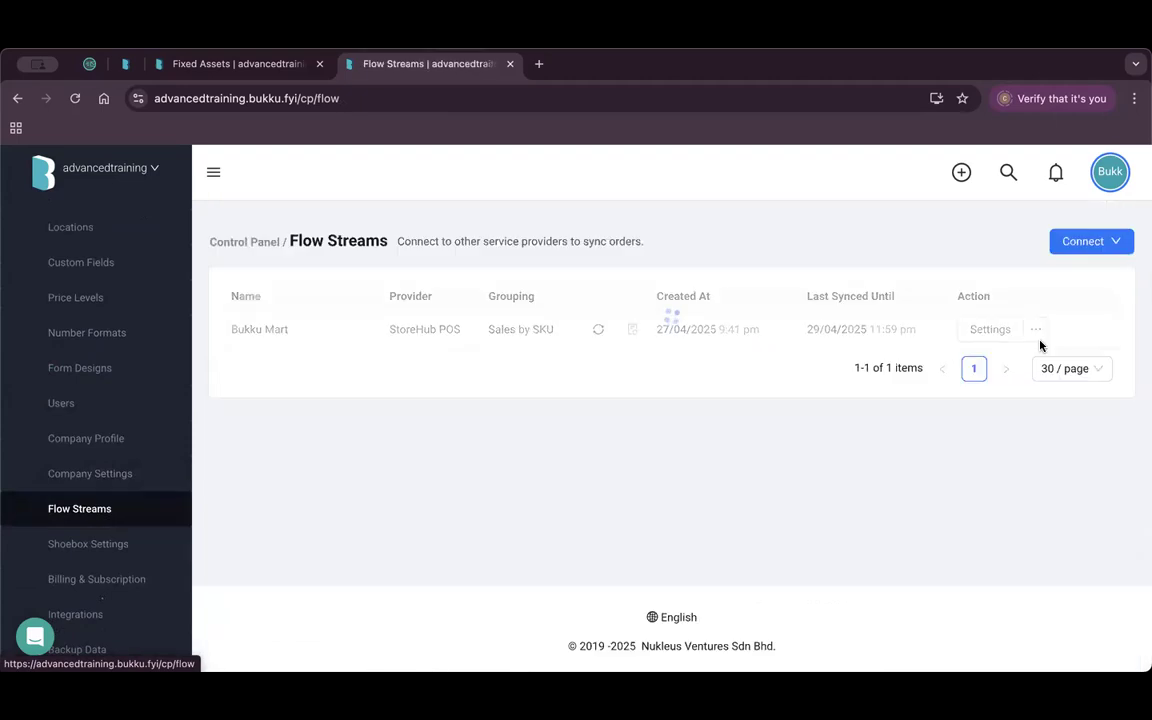
{"action": "left_click", "coordinate": [1038, 334]}
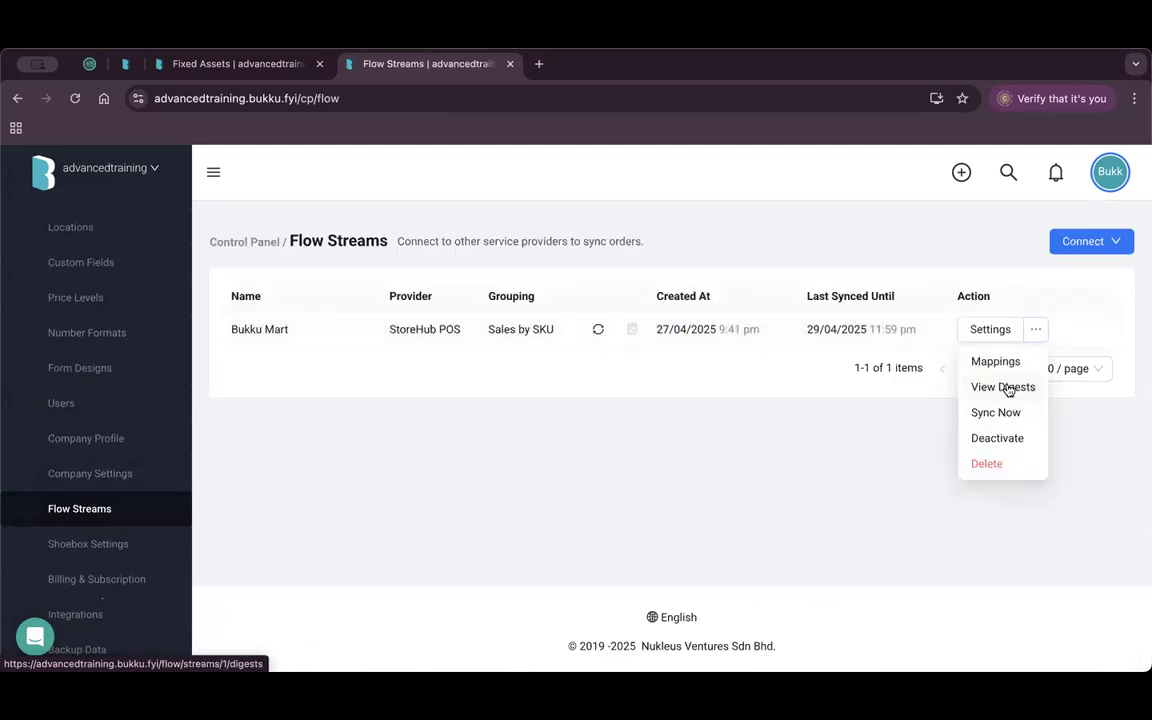
{"action": "scroll", "coordinate": [139, 437], "scroll_direction": "up", "scroll_amount": 10}
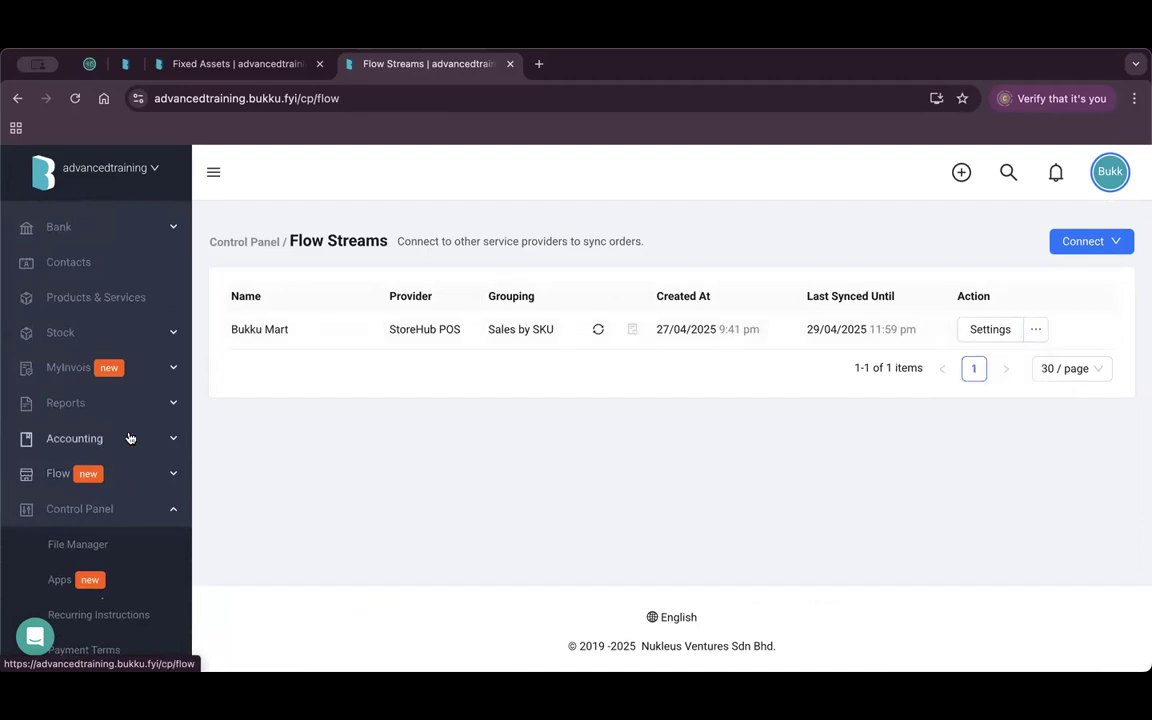
Open the Bukku Mart sales digests and highlight the latest RM 360.40 total.
{"action": "left_click", "coordinate": [143, 477]}
{"action": "left_click", "coordinate": [97, 509]}
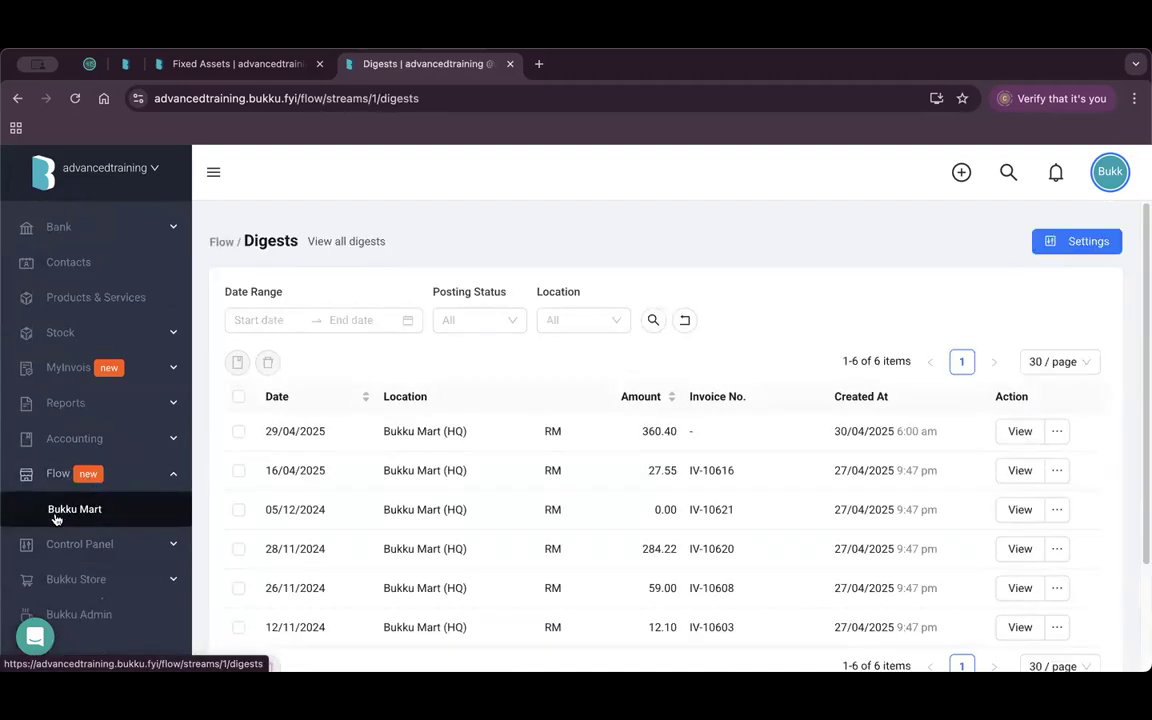
{"action": "scroll", "coordinate": [435, 427], "scroll_direction": "down", "scroll_amount": 1}
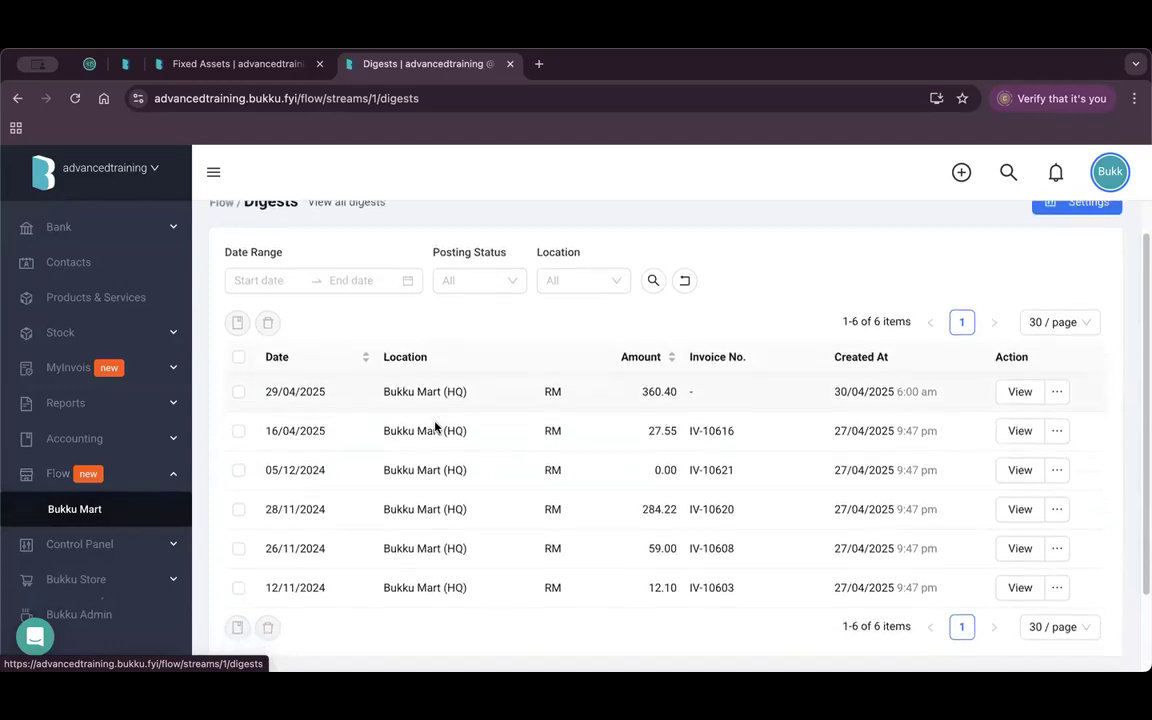
{"action": "scroll", "coordinate": [435, 427], "scroll_direction": "up", "scroll_amount": 1}
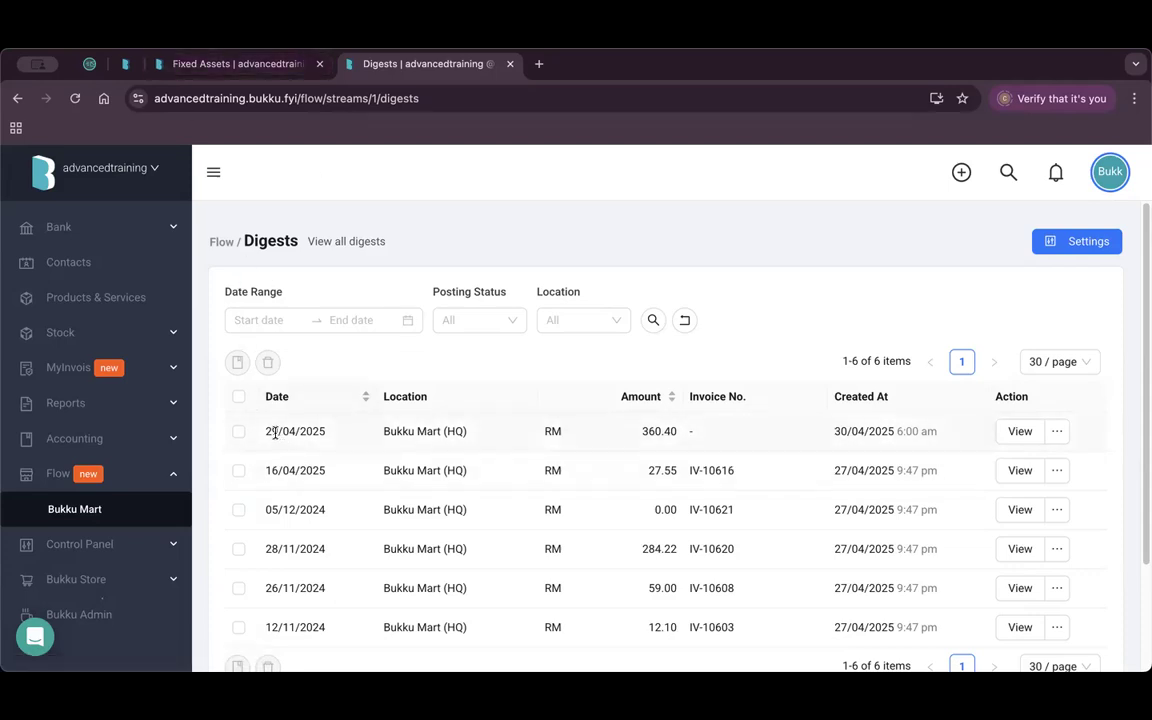
{"action": "left_click_drag", "start_coordinate": [678, 431], "coordinate": [640, 431]}
{"action": "left_click", "coordinate": [1019, 432]}
{"action": "scroll", "coordinate": [399, 419], "scroll_direction": "down", "scroll_amount": 1}
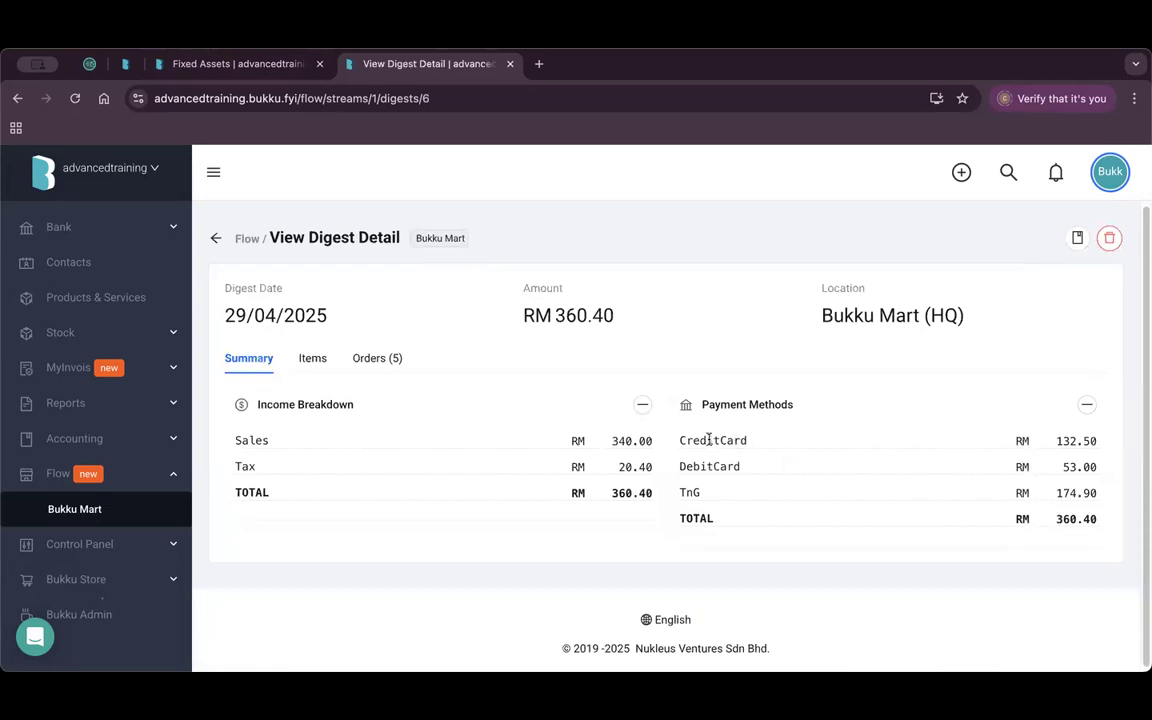
{"action": "left_click", "coordinate": [316, 362]}
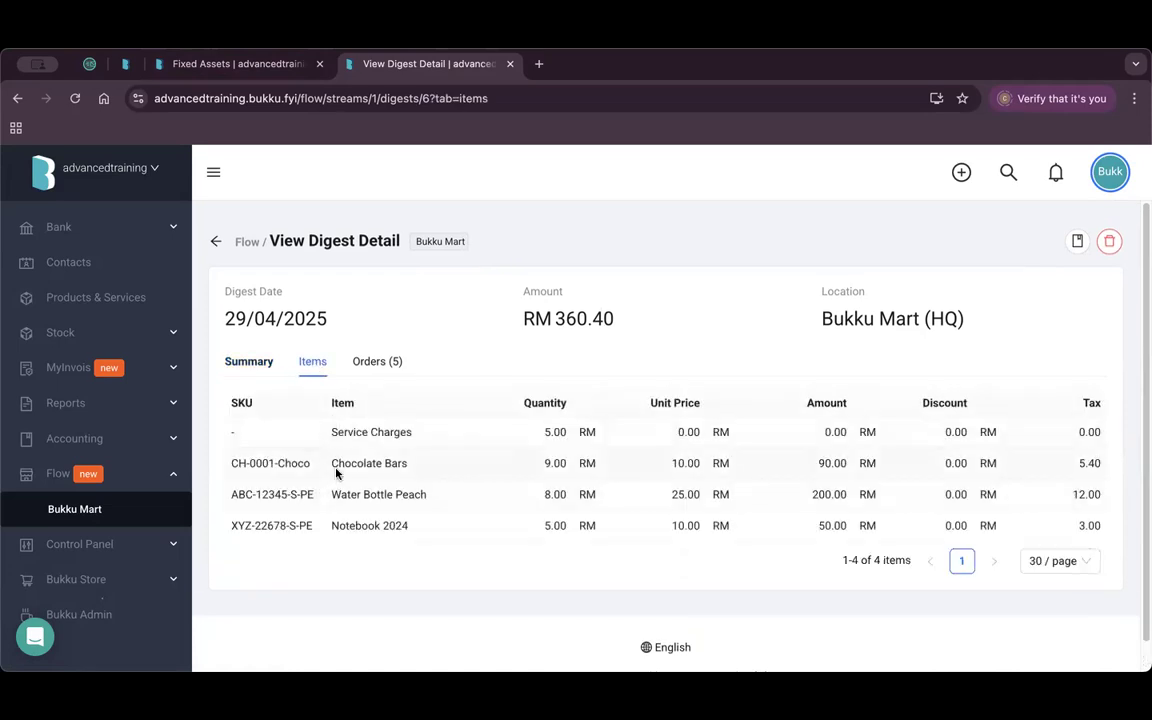
{"action": "left_click", "coordinate": [372, 363]}
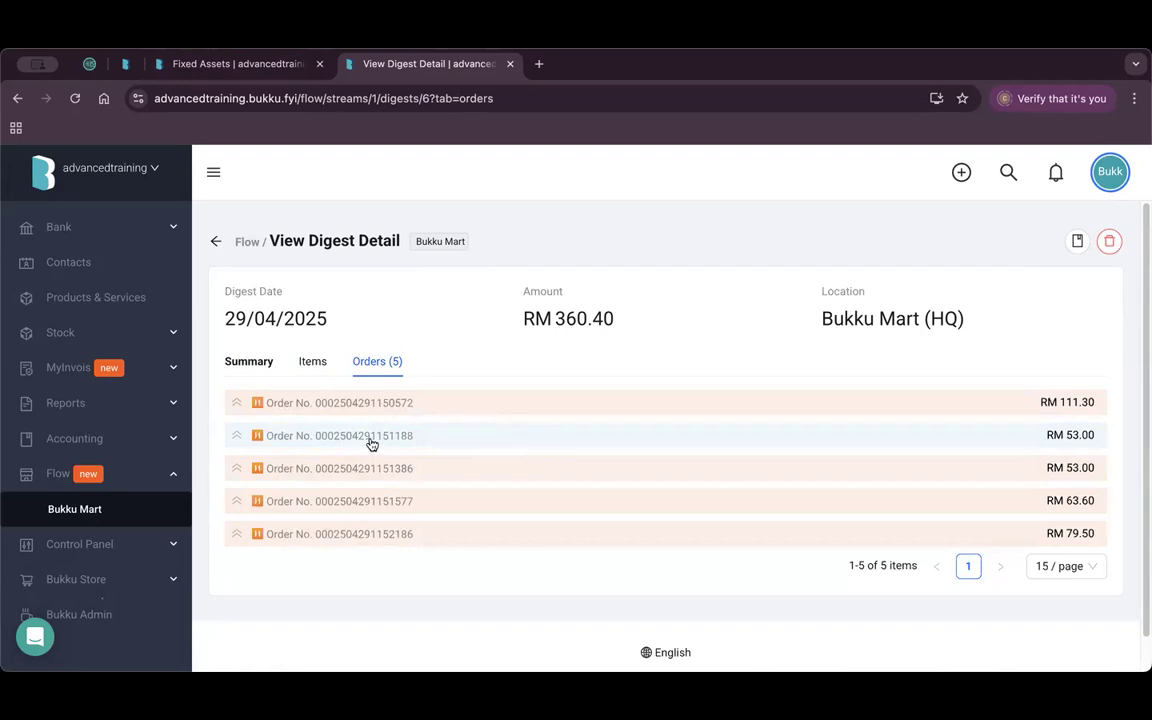
{"action": "left_click", "coordinate": [397, 403]}
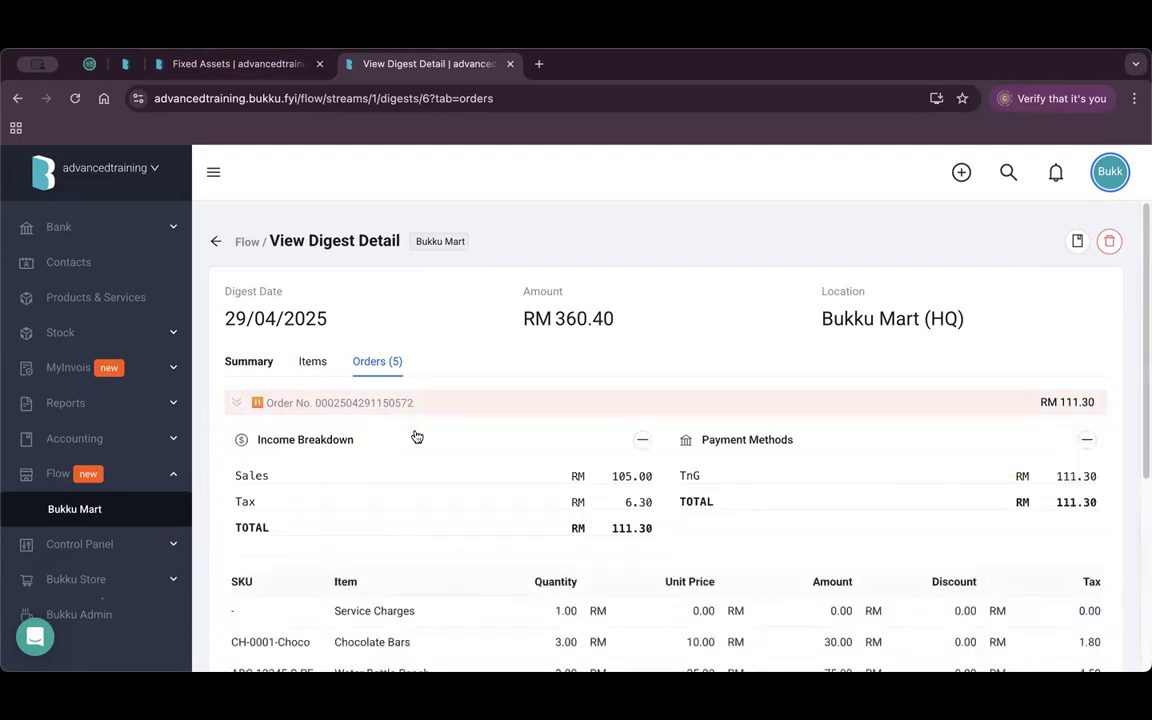
{"action": "scroll", "coordinate": [414, 437], "scroll_direction": "down", "scroll_amount": 2}
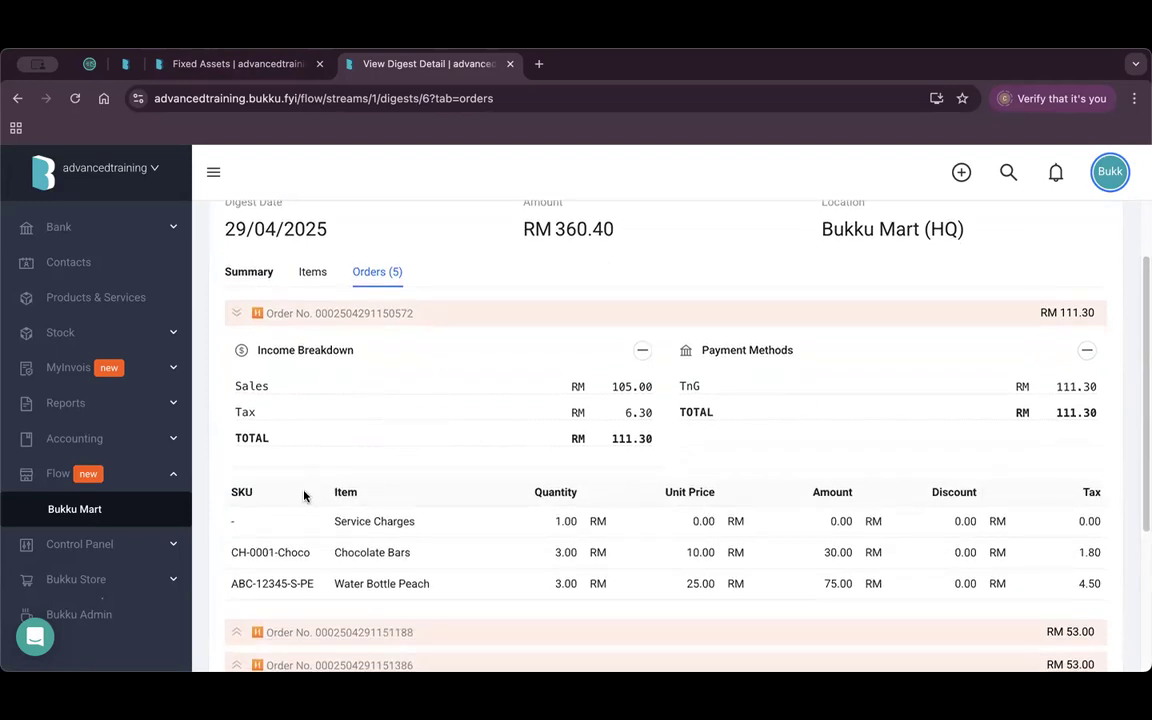
{"action": "scroll", "coordinate": [305, 494], "scroll_direction": "down", "scroll_amount": 1}
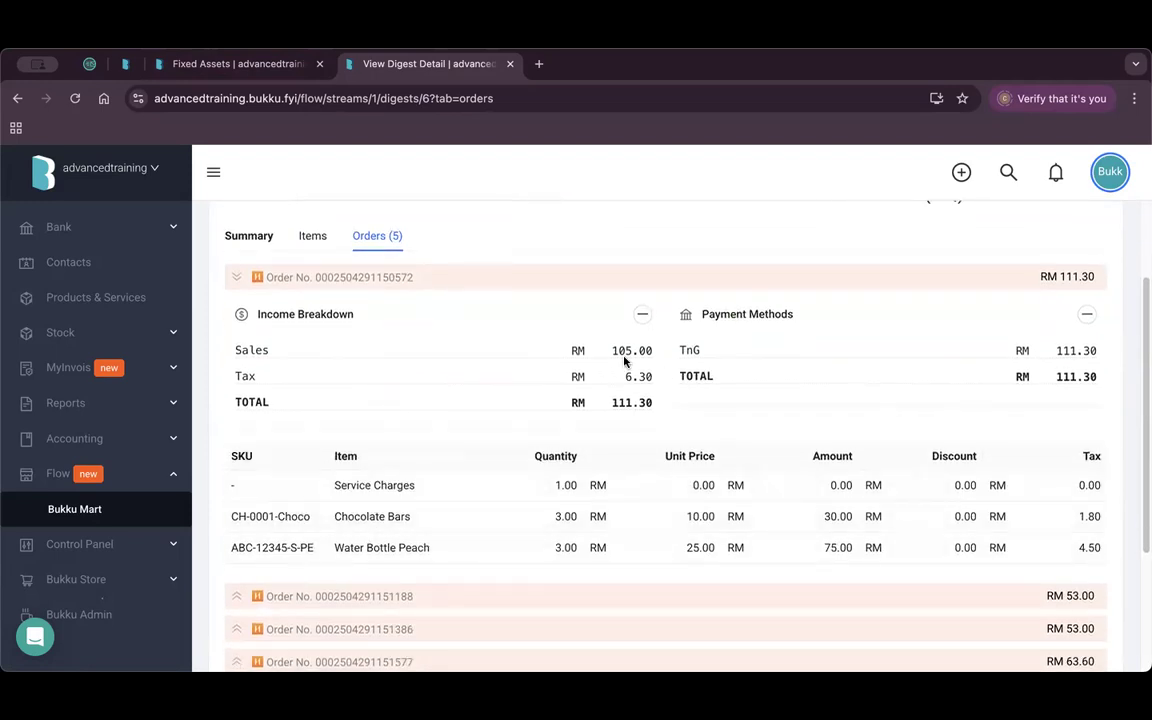
{"action": "left_click", "coordinate": [640, 316]}
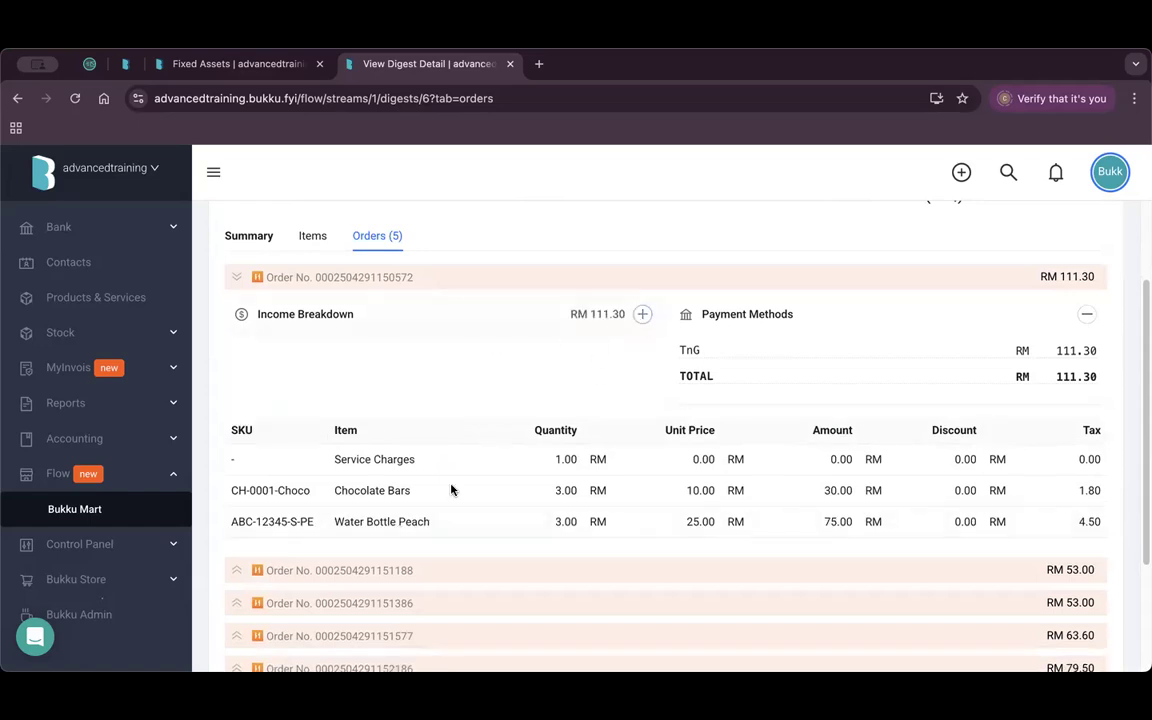
{"action": "left_click", "coordinate": [409, 571]}
{"action": "scroll", "coordinate": [524, 535], "scroll_direction": "down", "scroll_amount": 1}
{"action": "scroll", "coordinate": [553, 427], "scroll_direction": "down", "scroll_amount": 5}
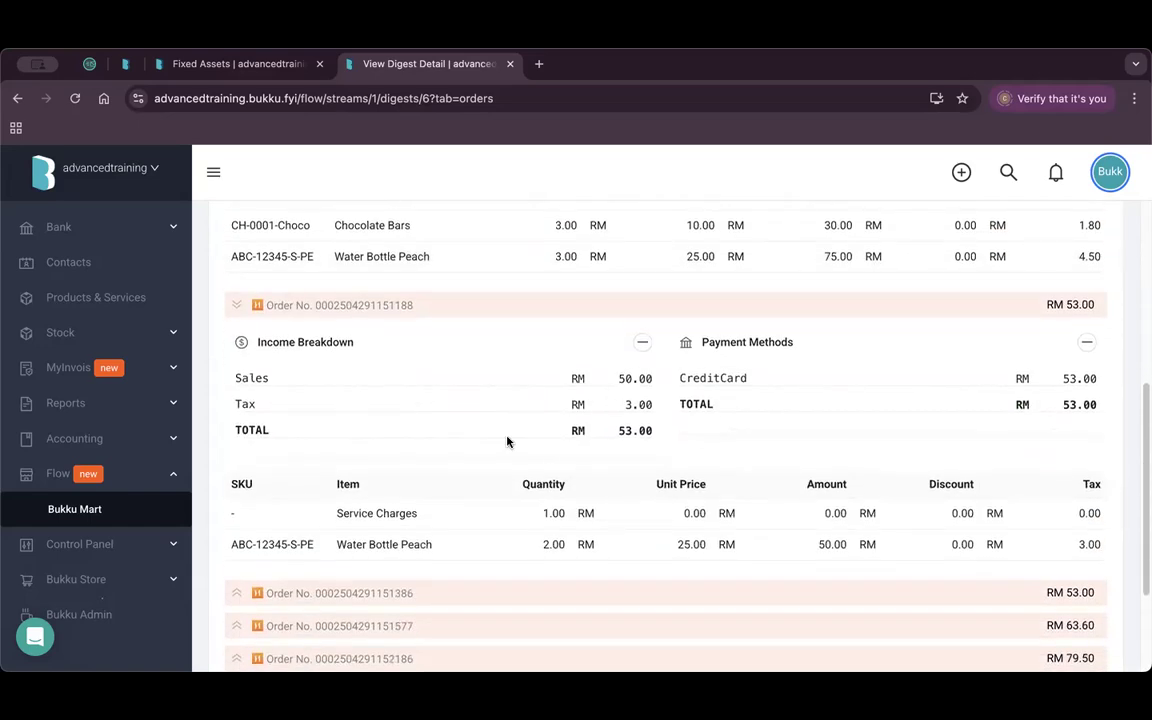
{"action": "scroll", "coordinate": [505, 440], "scroll_direction": "up", "scroll_amount": 6}
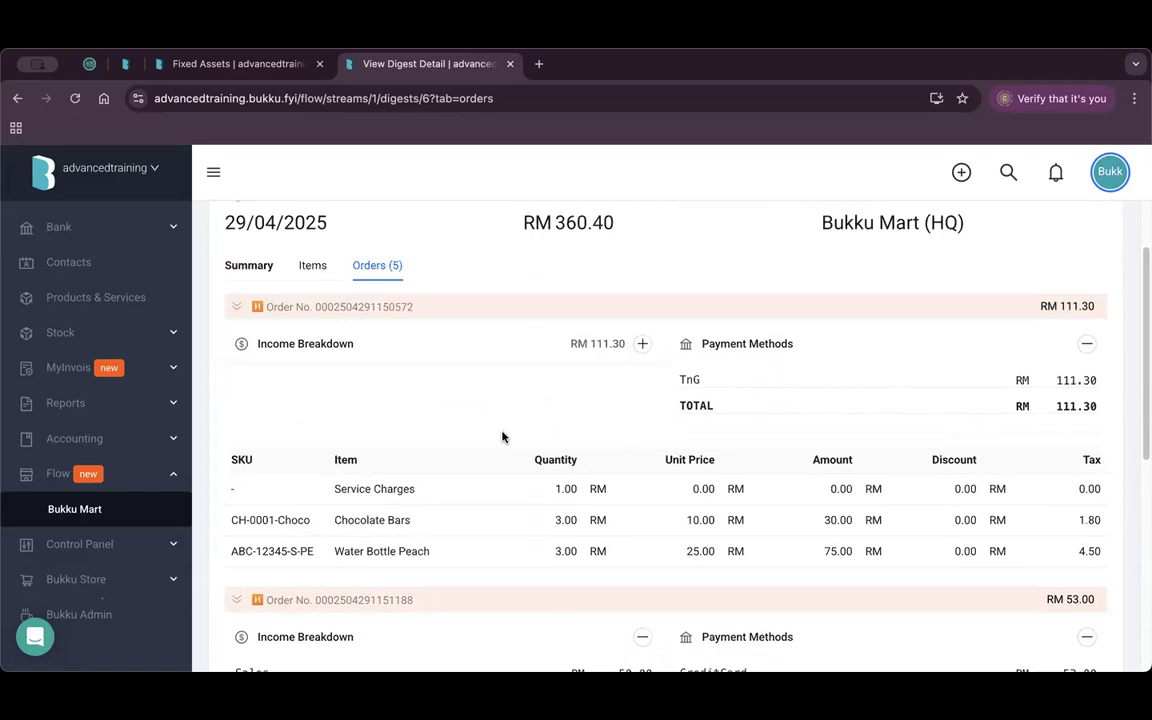
{"action": "scroll", "coordinate": [500, 431], "scroll_direction": "up", "scroll_amount": 2}
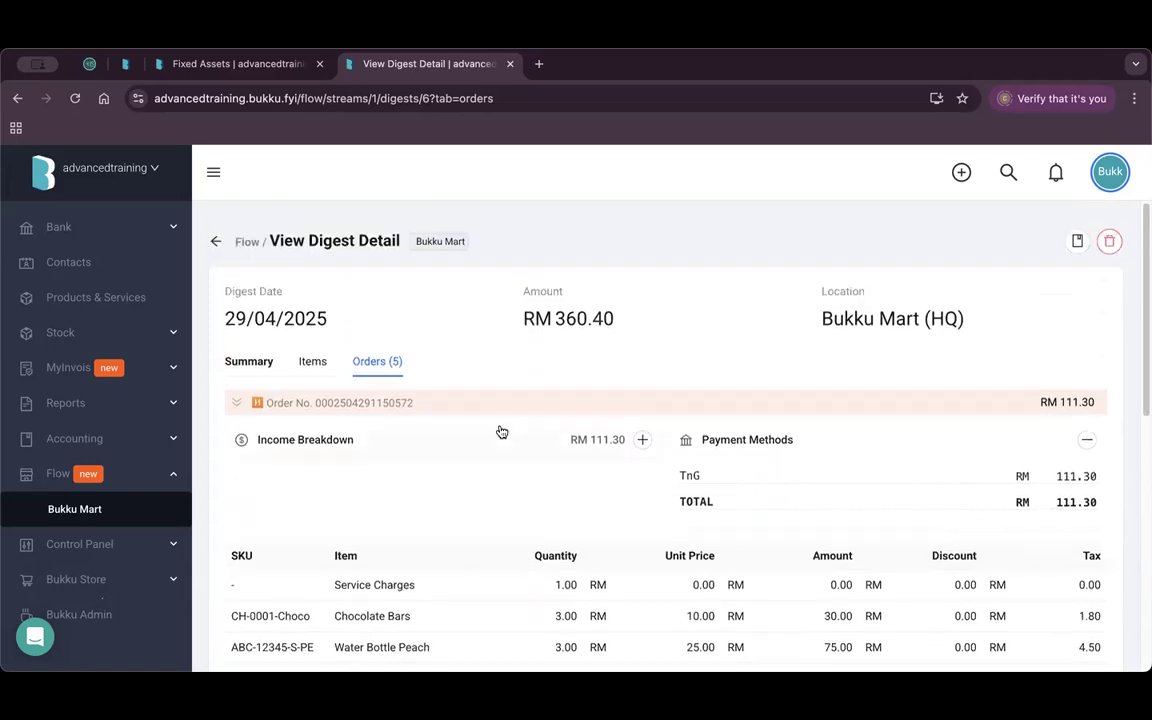
{"action": "left_click", "coordinate": [216, 243]}
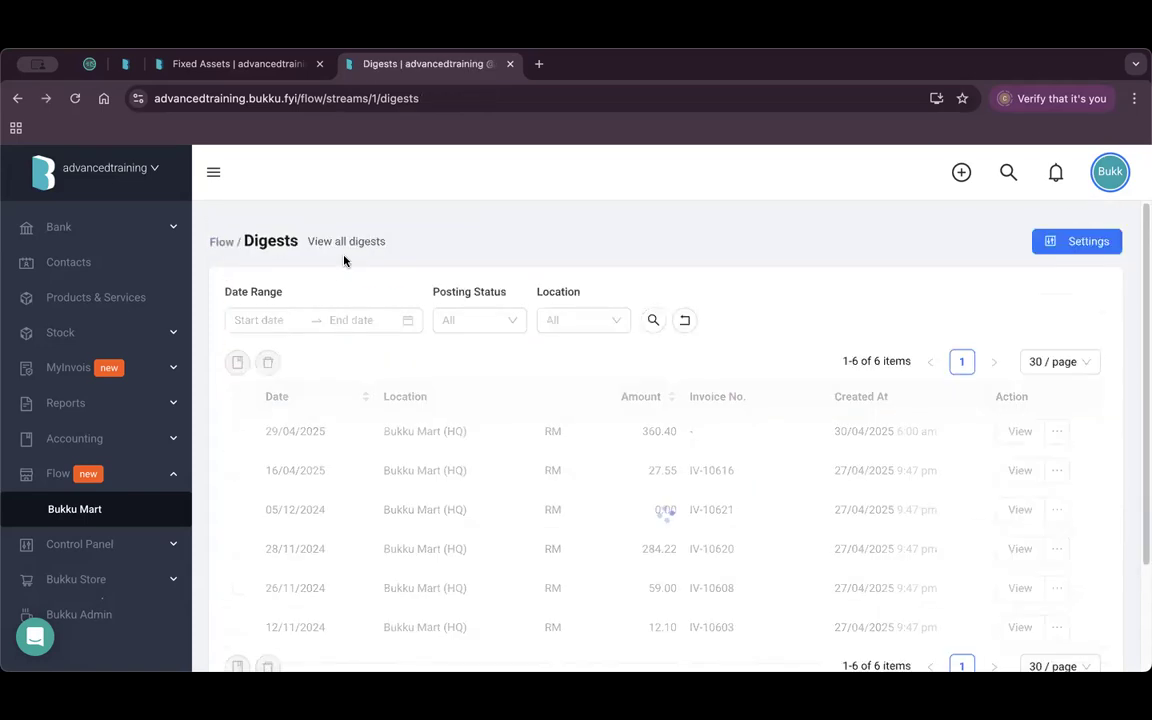
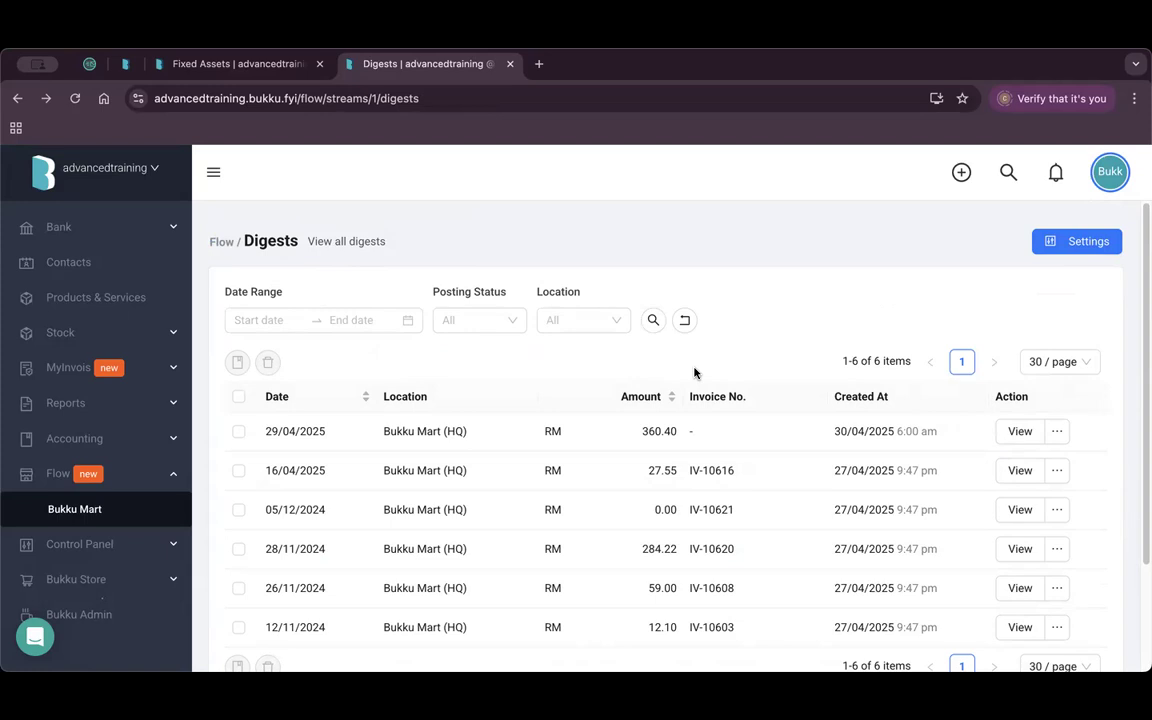
Post the 29/04/2025 RM 360.40 digest to an invoice and select the new number IV-10652.
{"action": "left_click", "coordinate": [1056, 432]}
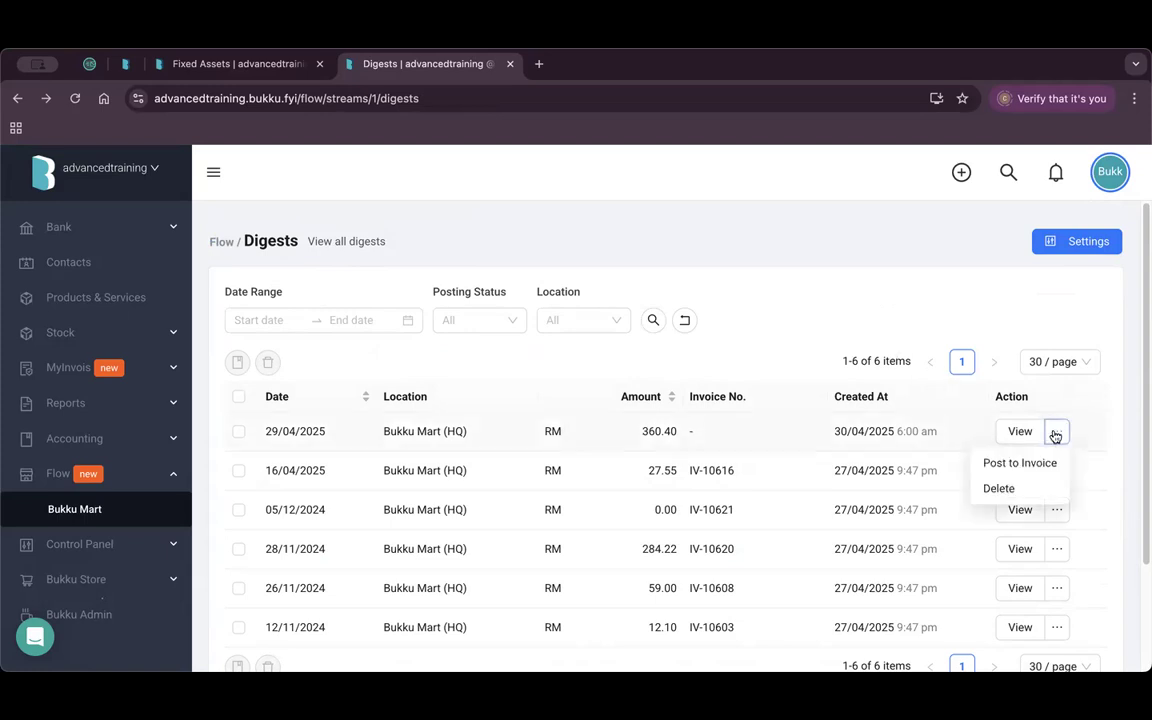
{"action": "left_click", "coordinate": [1005, 464]}
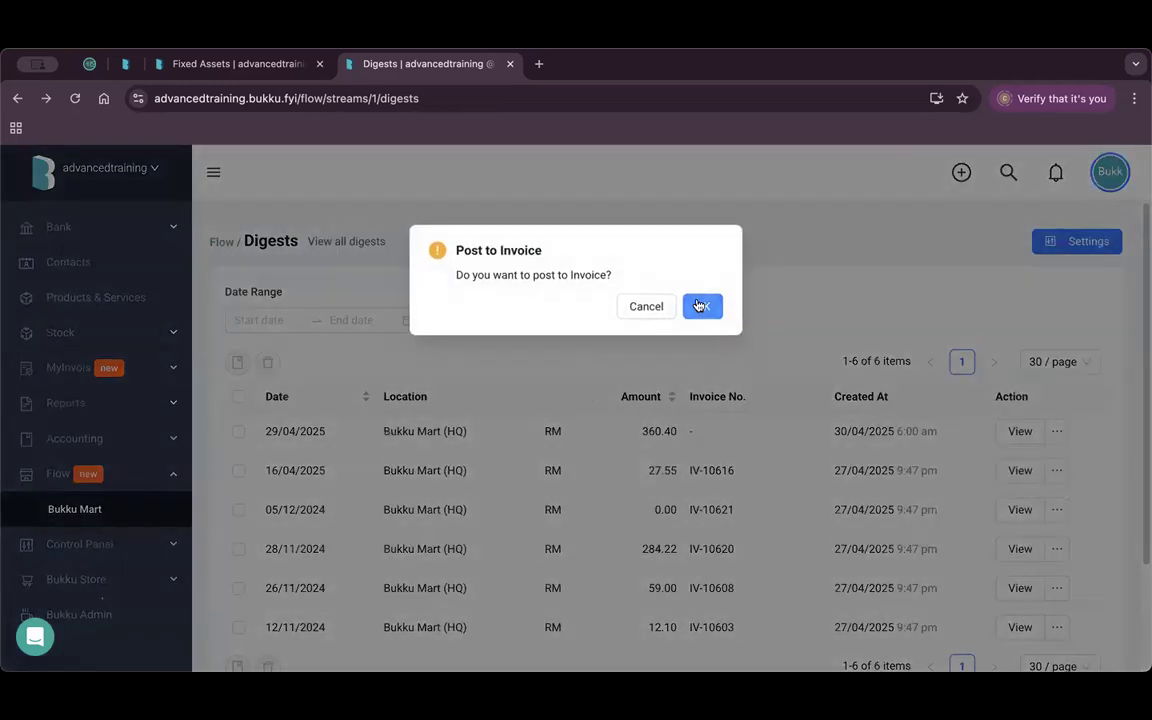
{"action": "left_click", "coordinate": [700, 306]}
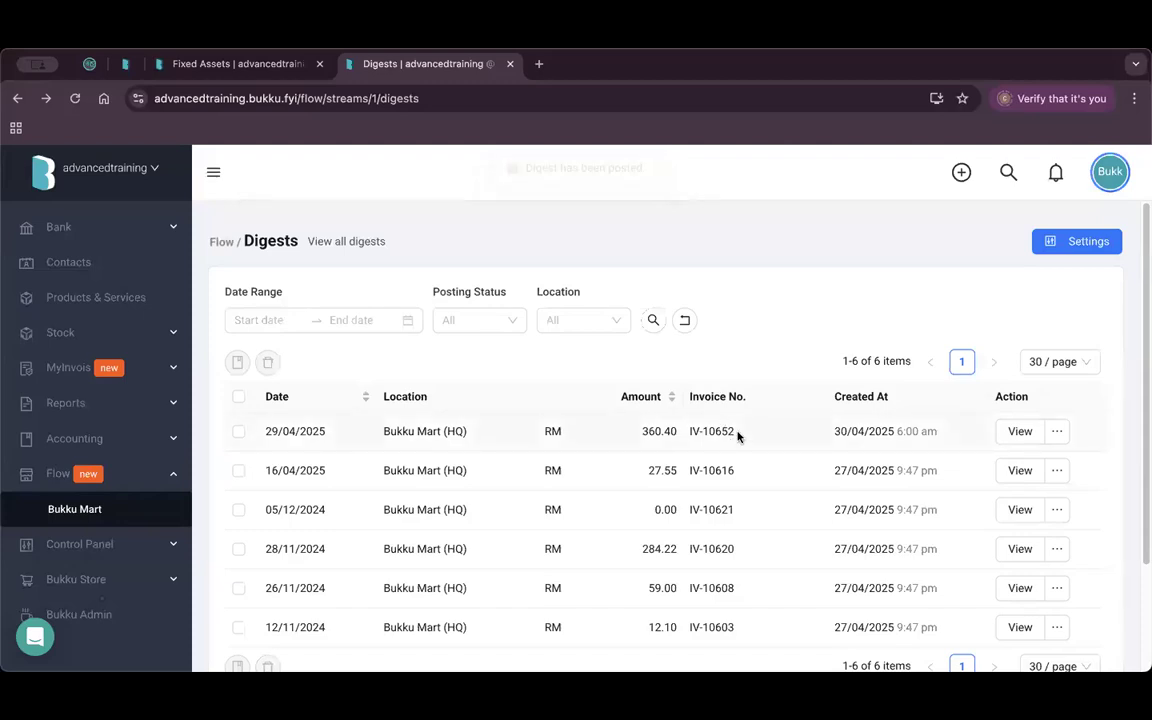
{"action": "left_click_drag", "start_coordinate": [737, 432], "coordinate": [688, 433]}
{"action": "key", "text": "super+c"}
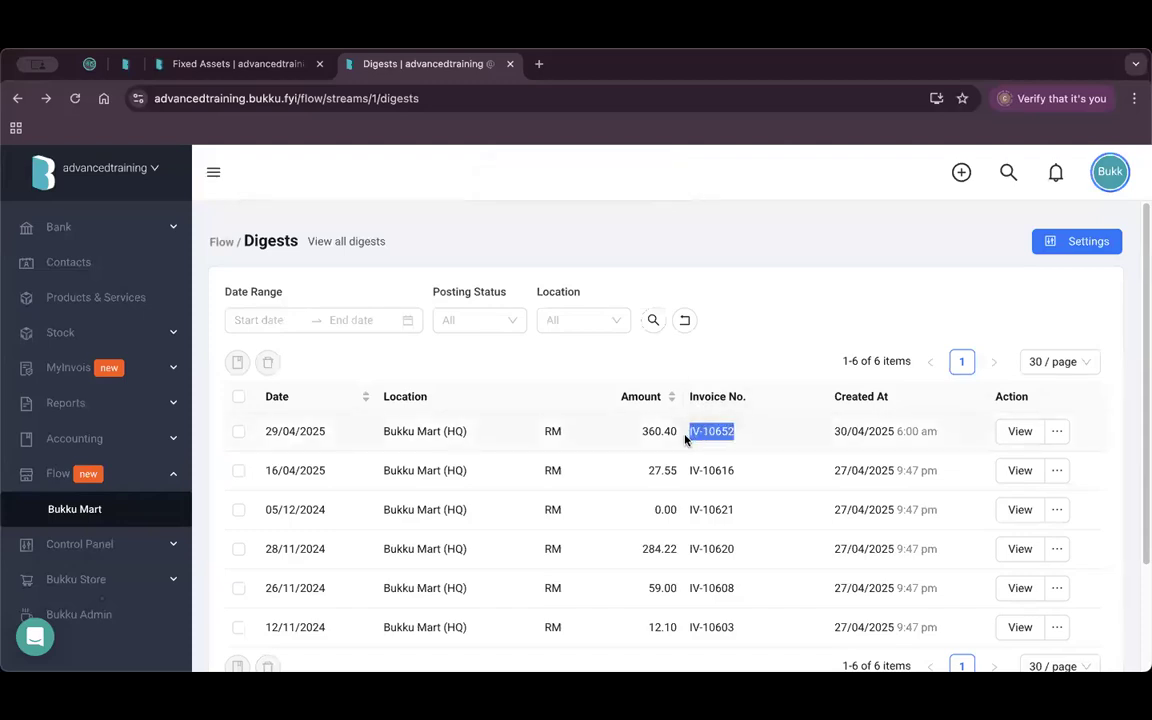
Quick-search IV-10652, open the paid invoice, check its items, then open a new browser tab.
{"action": "left_click", "coordinate": [1008, 176]}
{"action": "key", "text": "super+v"}
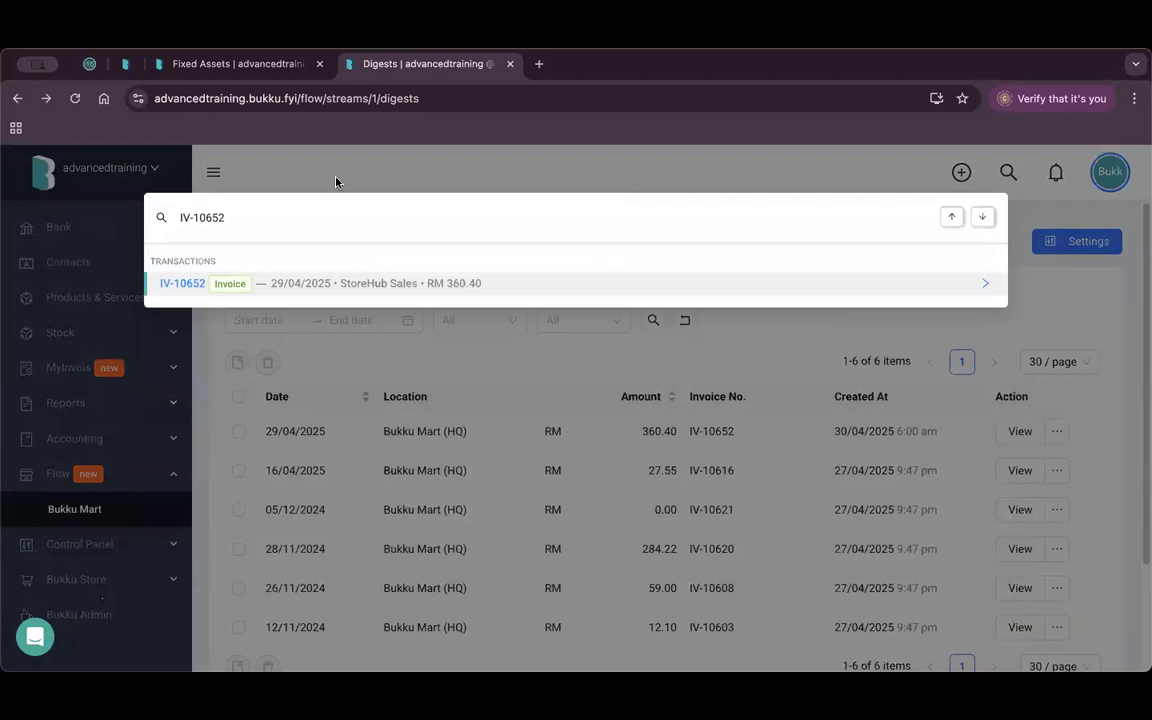
{"action": "left_click", "coordinate": [329, 283]}
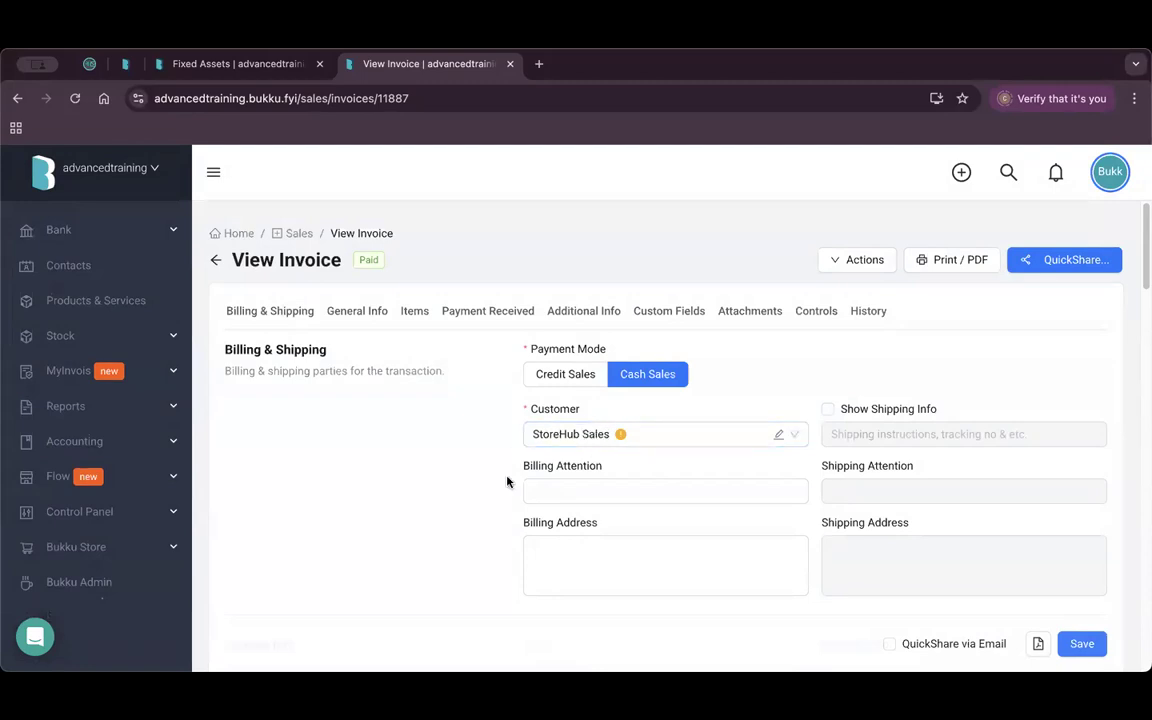
{"action": "scroll", "coordinate": [506, 481], "scroll_direction": "down", "scroll_amount": 3}
{"action": "scroll", "coordinate": [463, 496], "scroll_direction": "down", "scroll_amount": 5}
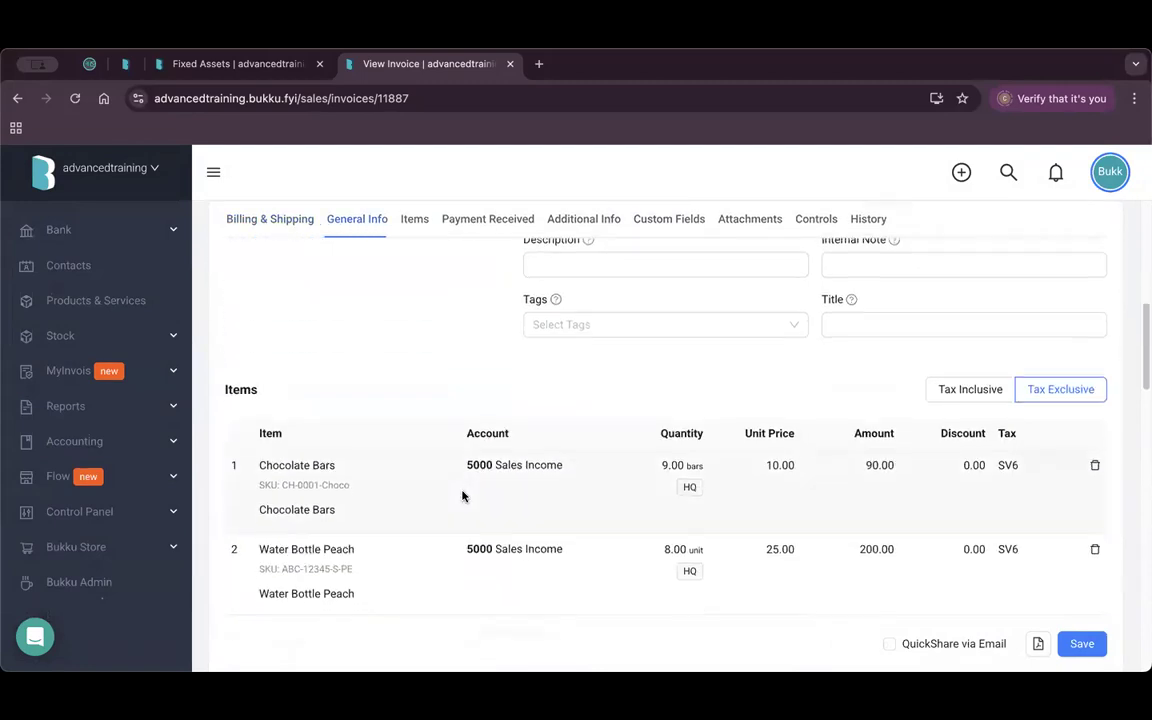
{"action": "scroll", "coordinate": [395, 467], "scroll_direction": "down", "scroll_amount": 2}
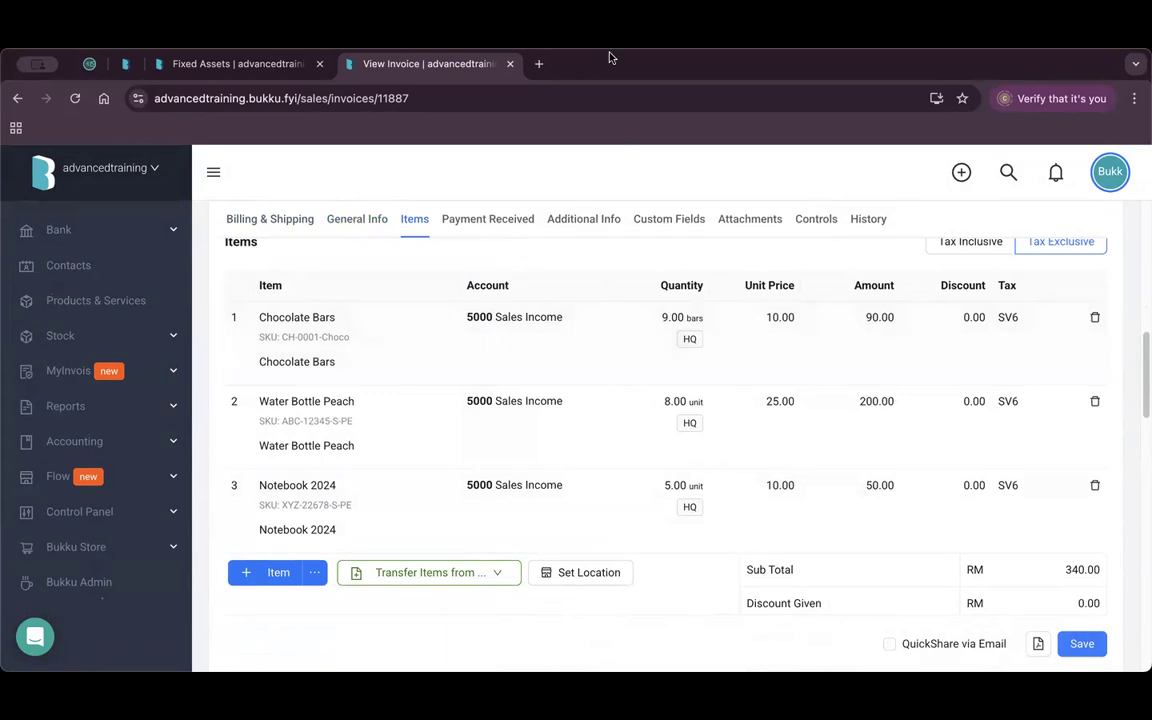
{"action": "left_click", "coordinate": [540, 64]}
Load training.bukku.fyi and open the Flow > Bukku Mart digests.
{"action": "left_click", "coordinate": [555, 103]}
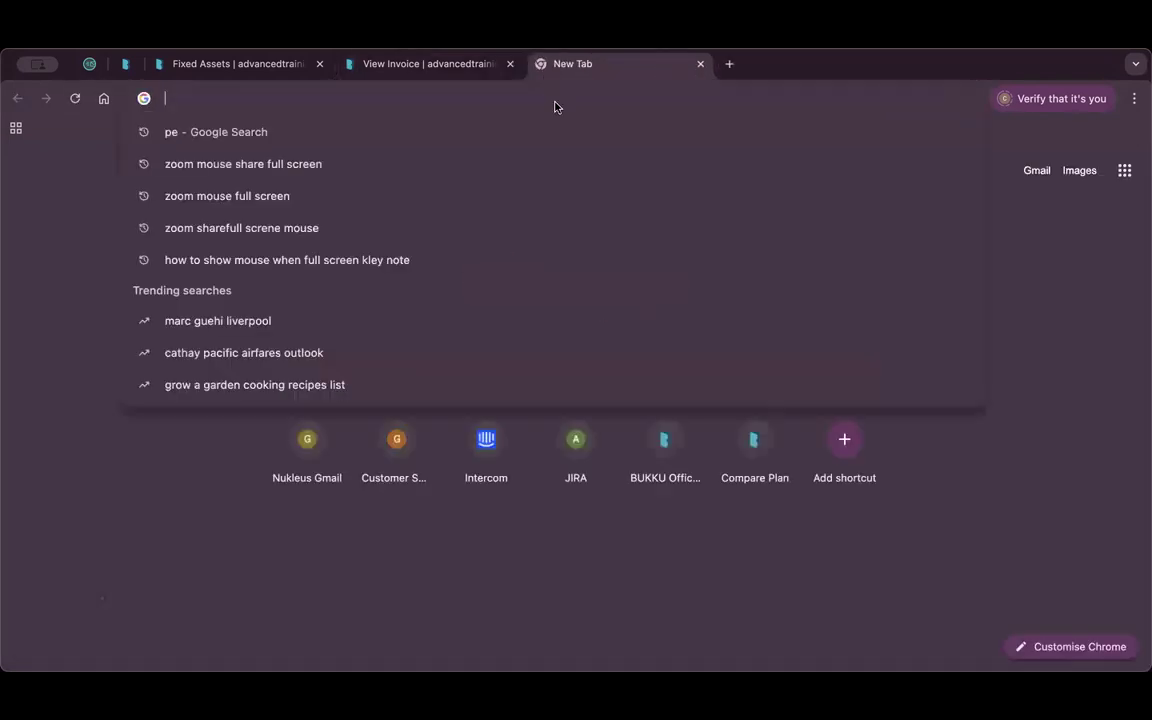
{"action": "type", "text": "tr"}
{"action": "key", "text": "Return"}
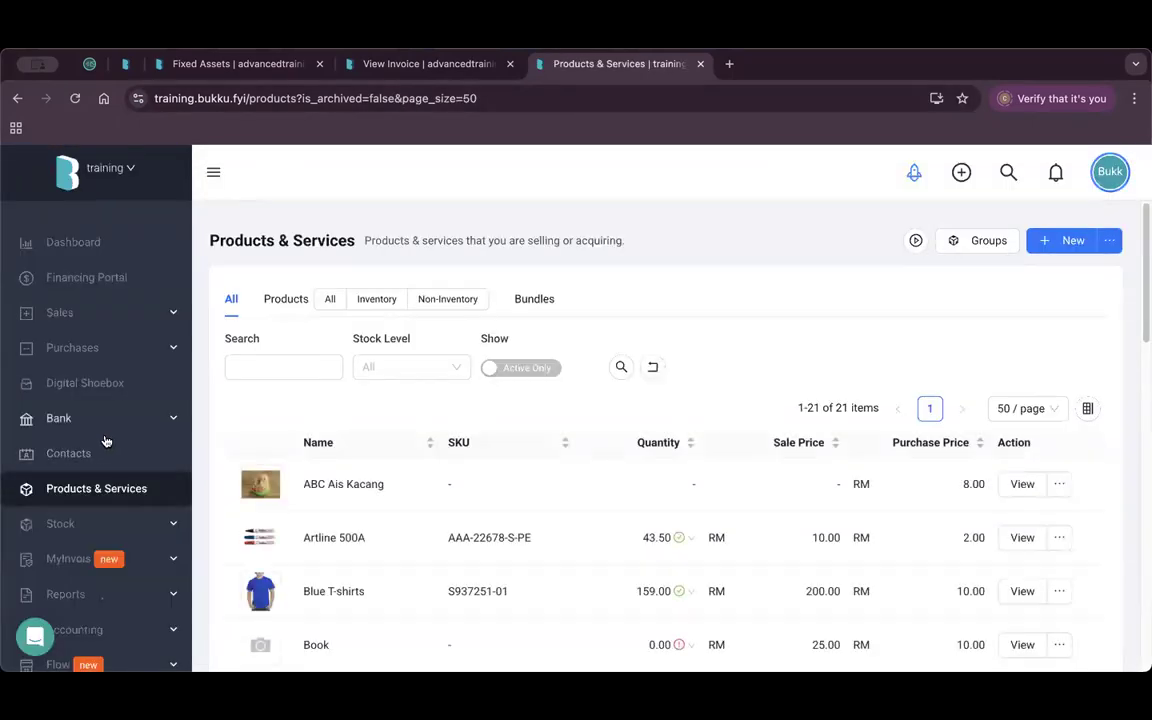
{"action": "scroll", "coordinate": [110, 444], "scroll_direction": "down", "scroll_amount": 1}
{"action": "scroll", "coordinate": [110, 444], "scroll_direction": "down", "scroll_amount": 4}
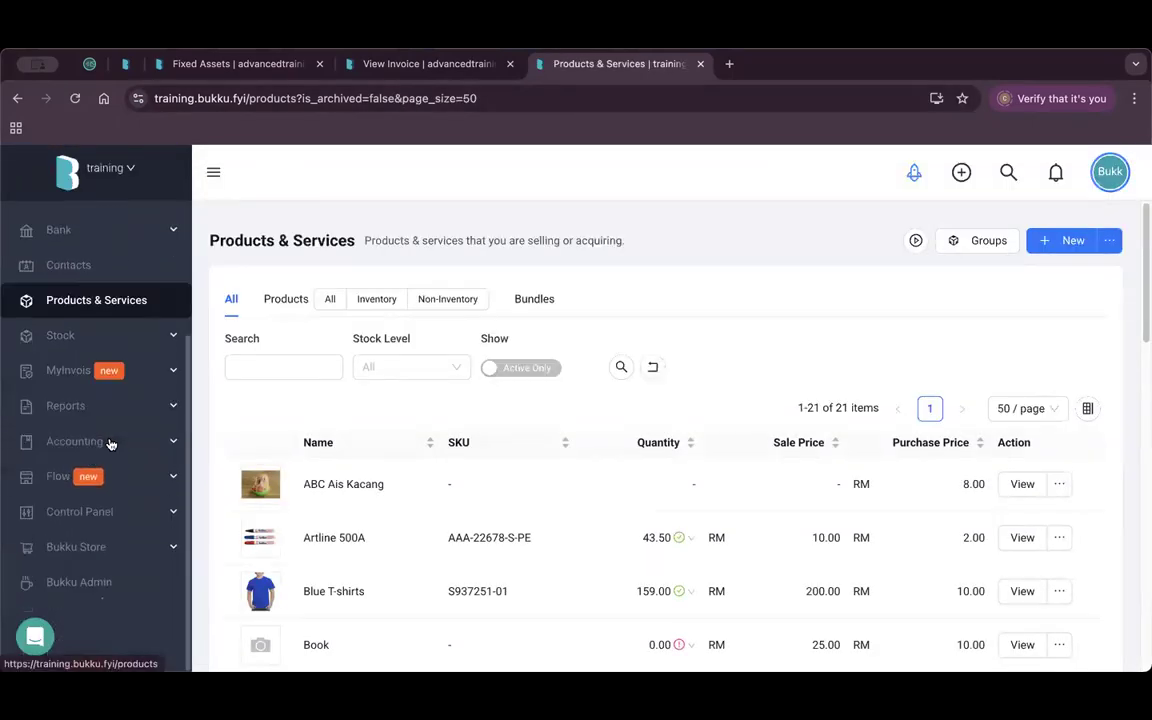
{"action": "left_click", "coordinate": [131, 442]}
{"action": "scroll", "coordinate": [105, 480], "scroll_direction": "down", "scroll_amount": 3}
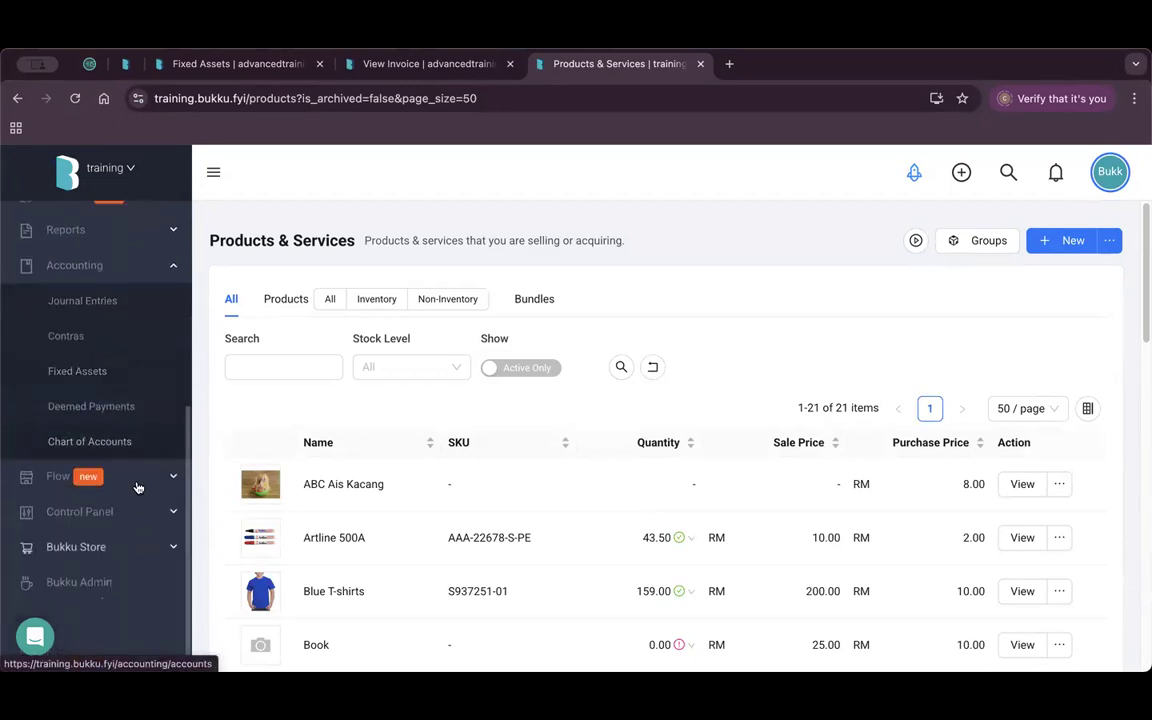
{"action": "left_click", "coordinate": [104, 476]}
{"action": "left_click", "coordinate": [104, 476]}
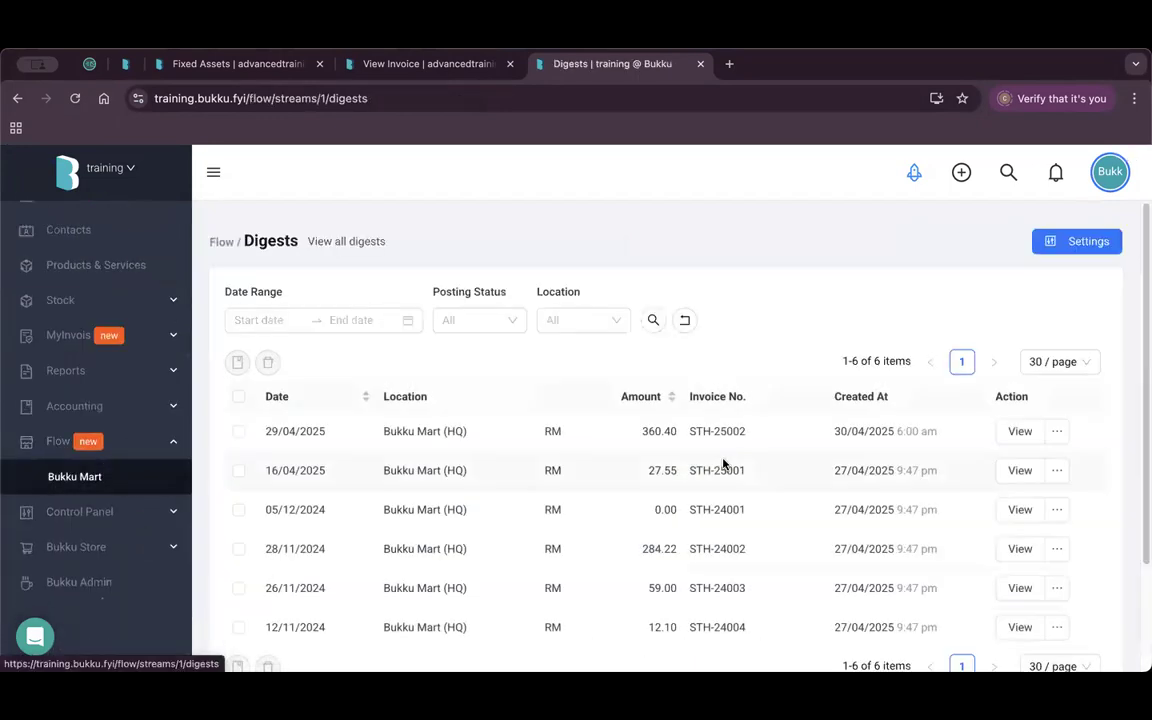
Quick-search invoice STH-25002, inspect its first item line, then close the training tab.
{"action": "left_click_drag", "start_coordinate": [747, 434], "coordinate": [690, 432]}
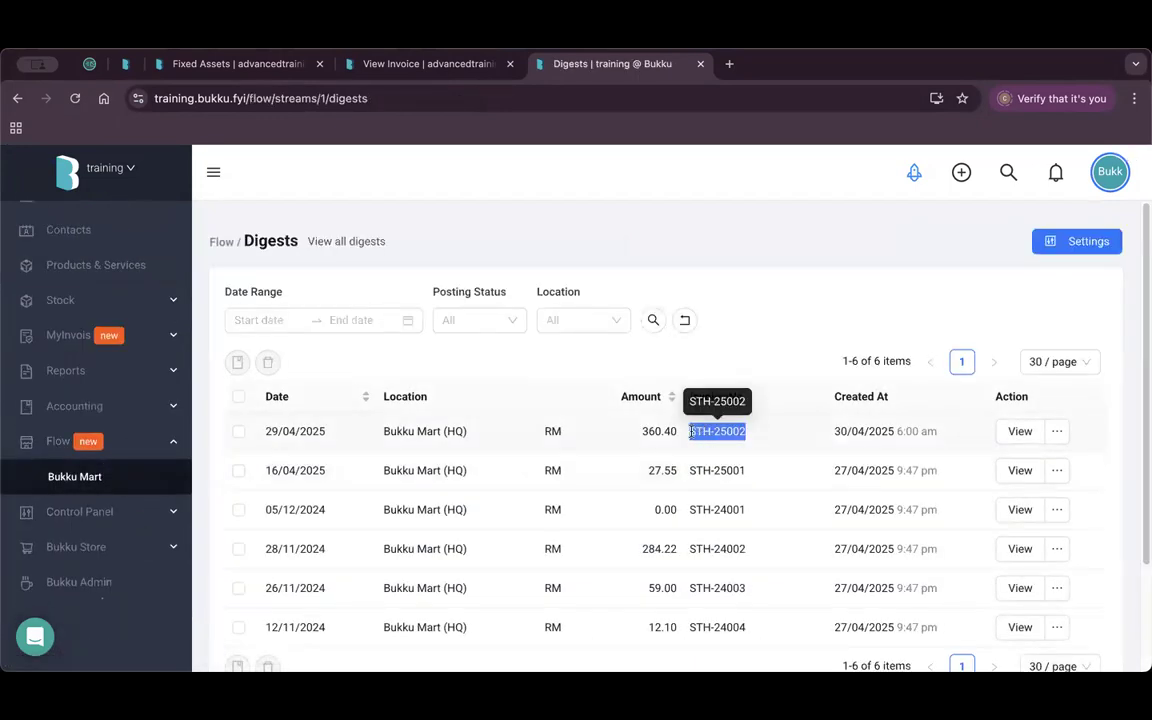
{"action": "key", "text": "ctrl+c"}
{"action": "left_click", "coordinate": [658, 159]}
{"action": "key", "text": "slash"}
{"action": "key", "text": "ctrl+v"}
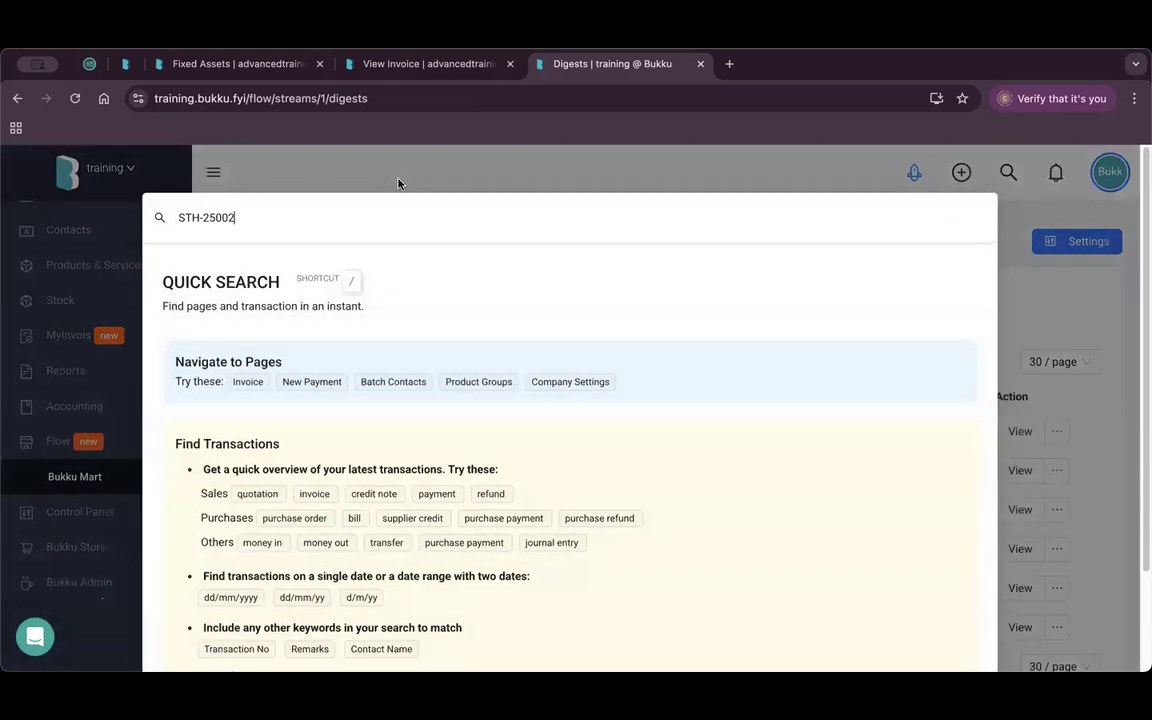
{"action": "left_click", "coordinate": [298, 288]}
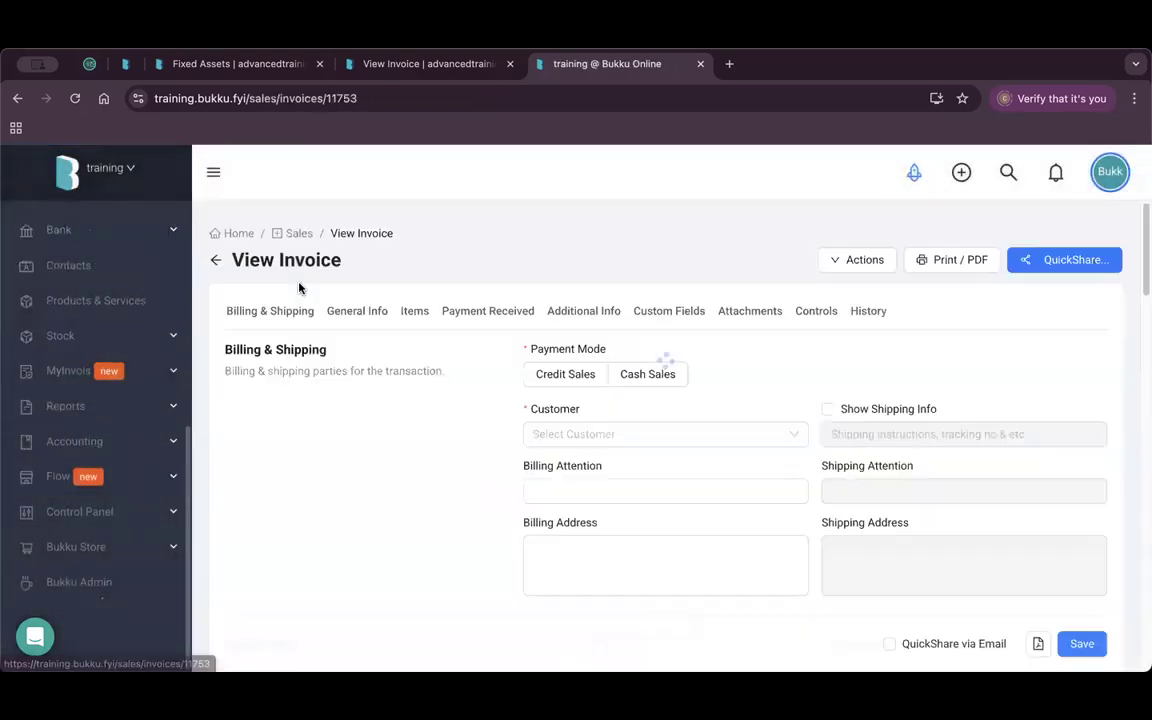
{"action": "scroll", "coordinate": [440, 398], "scroll_direction": "down", "scroll_amount": 5}
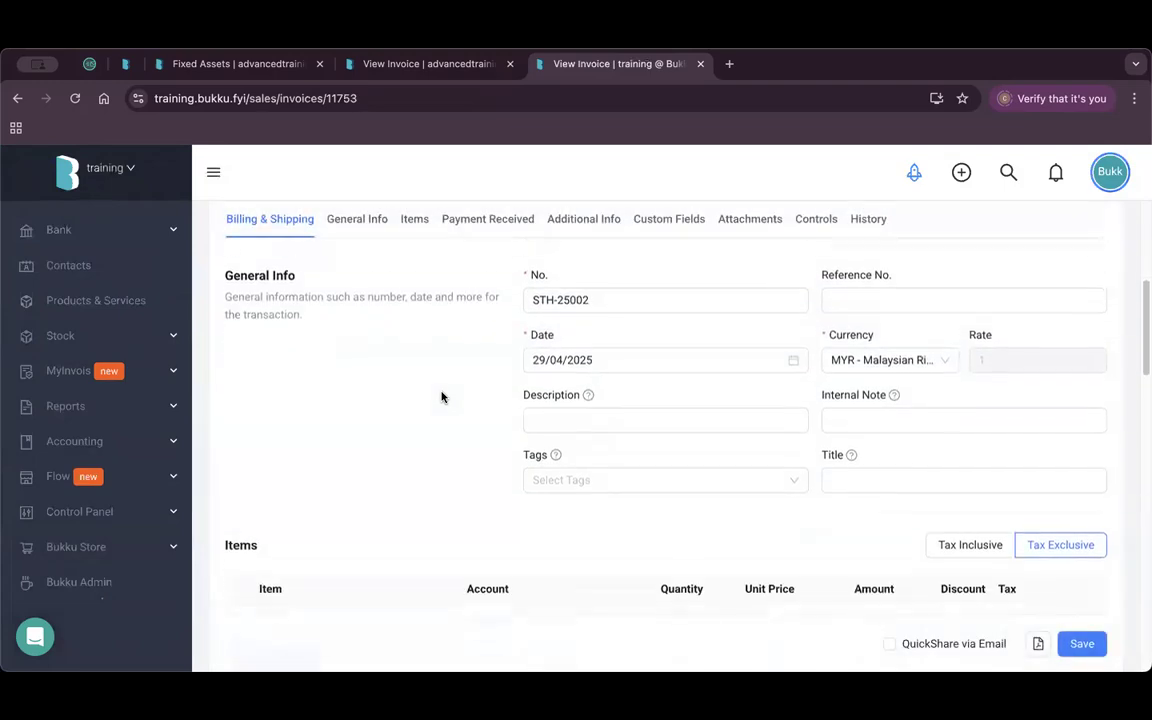
{"action": "scroll", "coordinate": [420, 380], "scroll_direction": "down", "scroll_amount": 5}
{"action": "scroll", "coordinate": [290, 356], "scroll_direction": "up", "scroll_amount": 1}
{"action": "left_click", "coordinate": [303, 360]}
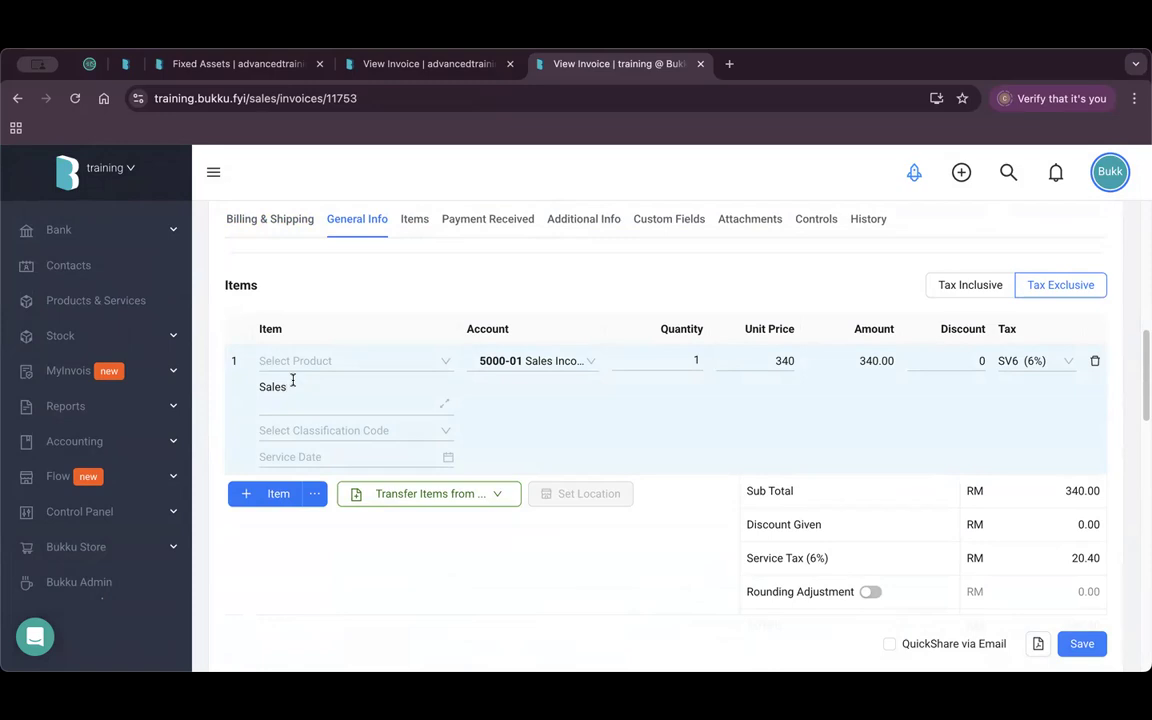
{"action": "left_click", "coordinate": [700, 64]}
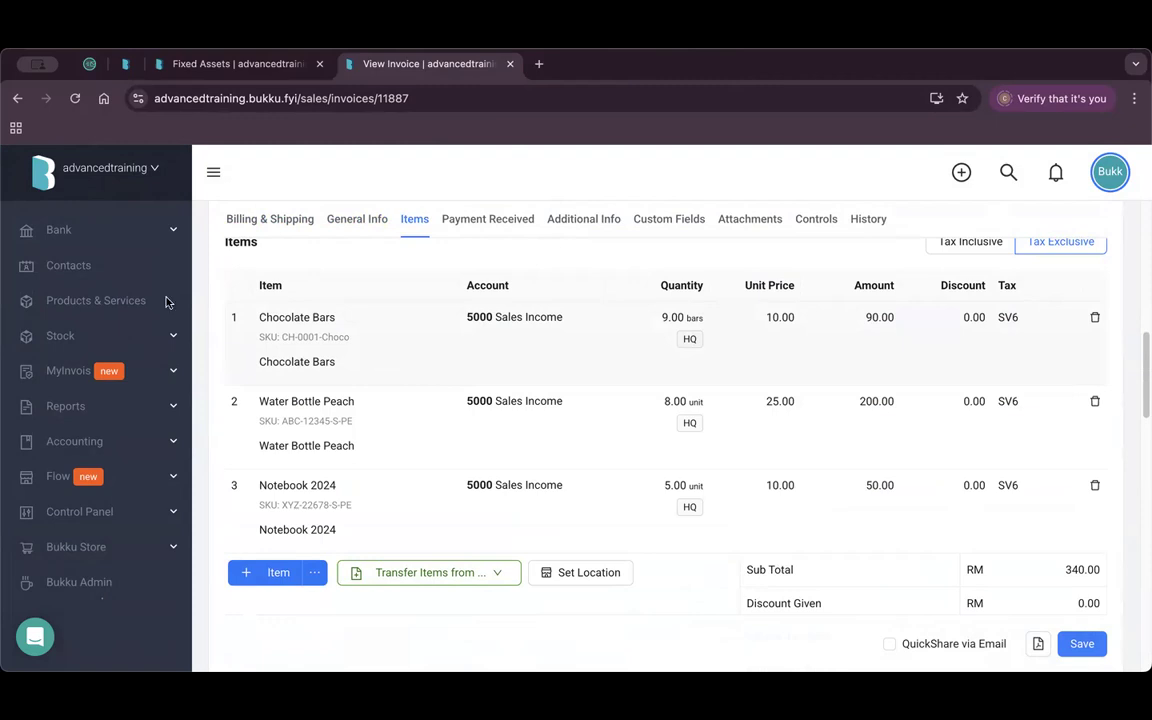
Expand Bukku Store in the sidebar and open its Settings page.
{"action": "left_click", "coordinate": [123, 552]}
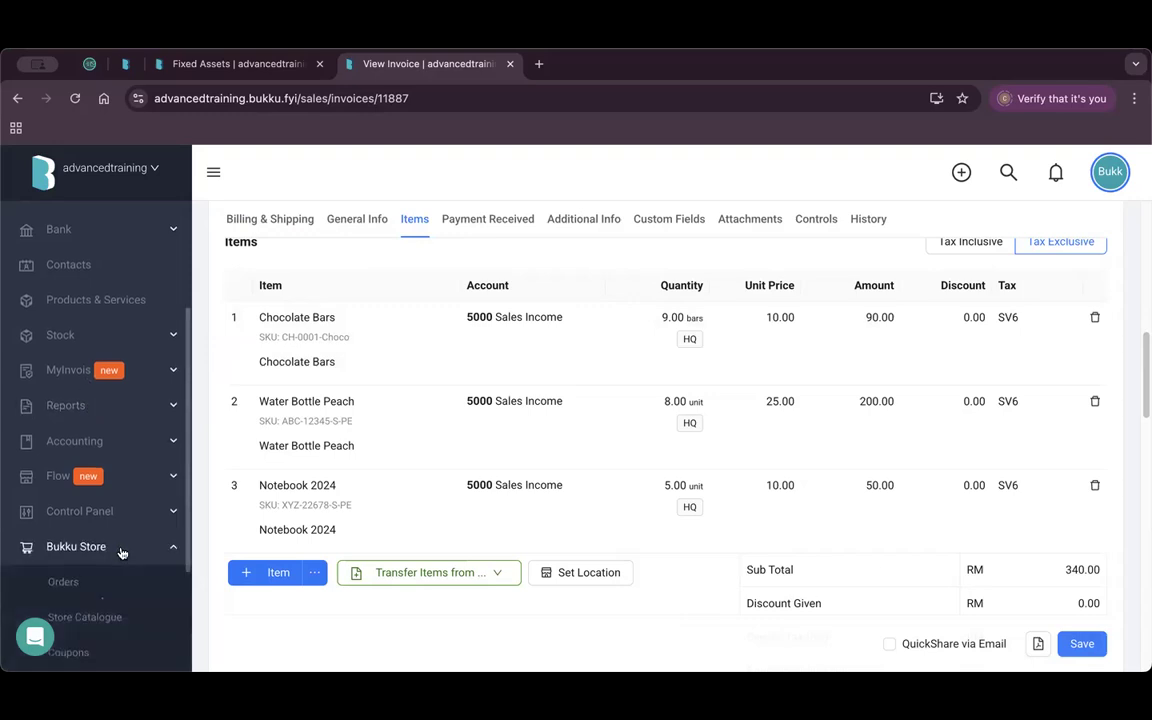
{"action": "left_click", "coordinate": [104, 552]}
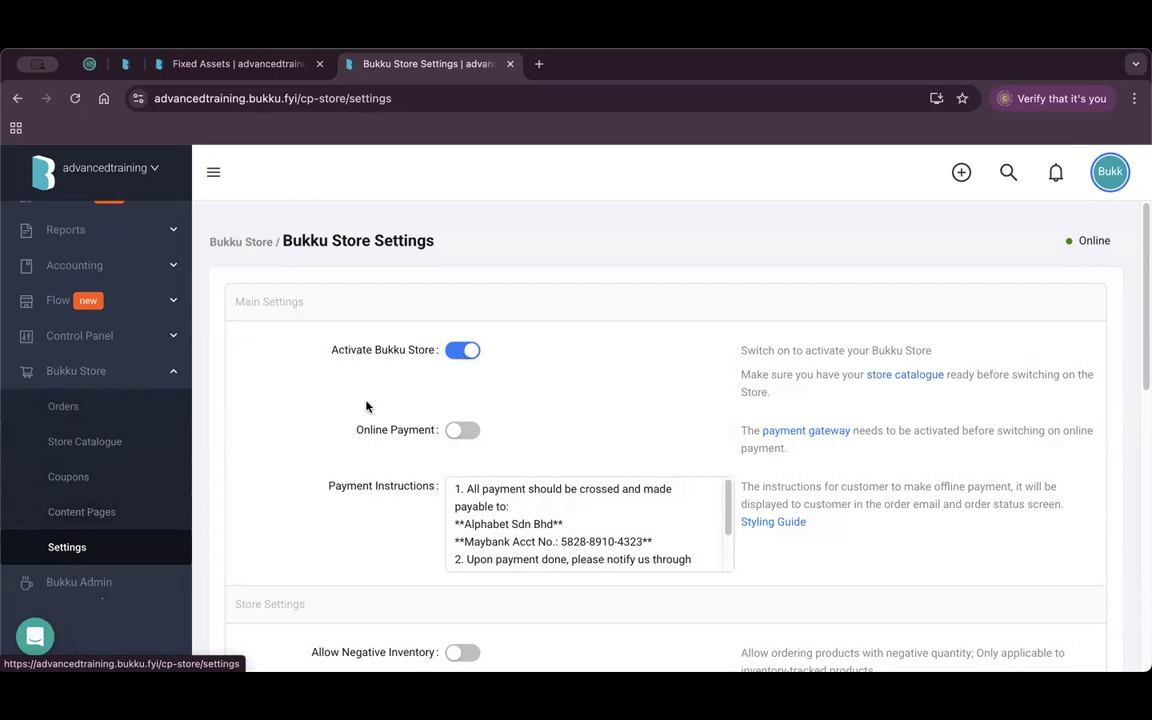
Review the offline payment instructions, then choose BukkuStore Sales as the store contact.
{"action": "scroll", "coordinate": [452, 404], "scroll_direction": "down", "scroll_amount": 1}
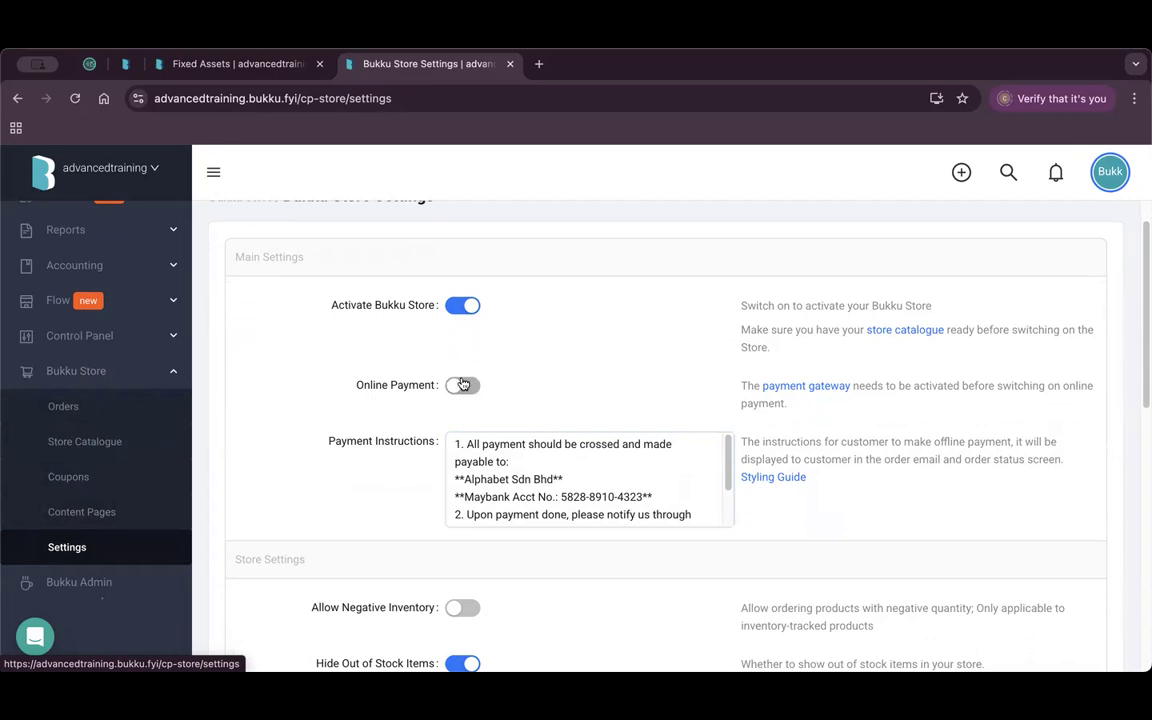
{"action": "scroll", "coordinate": [640, 430], "scroll_direction": "down", "scroll_amount": 1}
{"action": "left_click_drag", "start_coordinate": [688, 474], "coordinate": [511, 434]}
{"action": "key", "text": "super+a"}
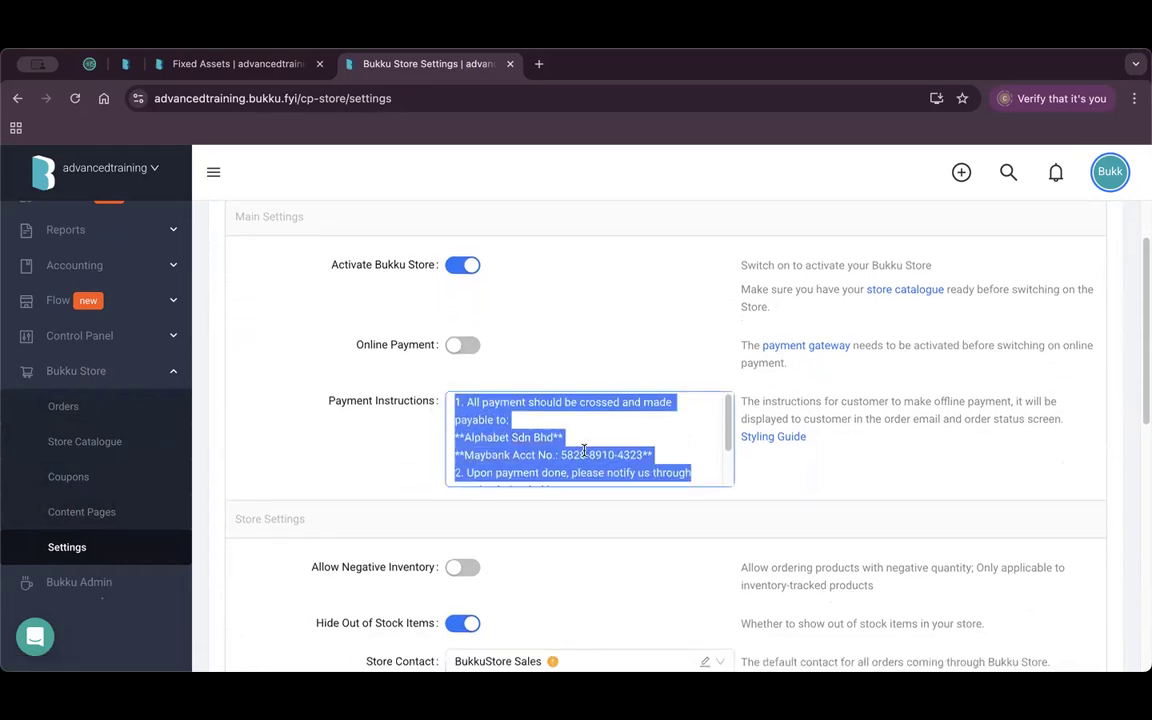
{"action": "scroll", "coordinate": [580, 447], "scroll_direction": "down", "scroll_amount": 1}
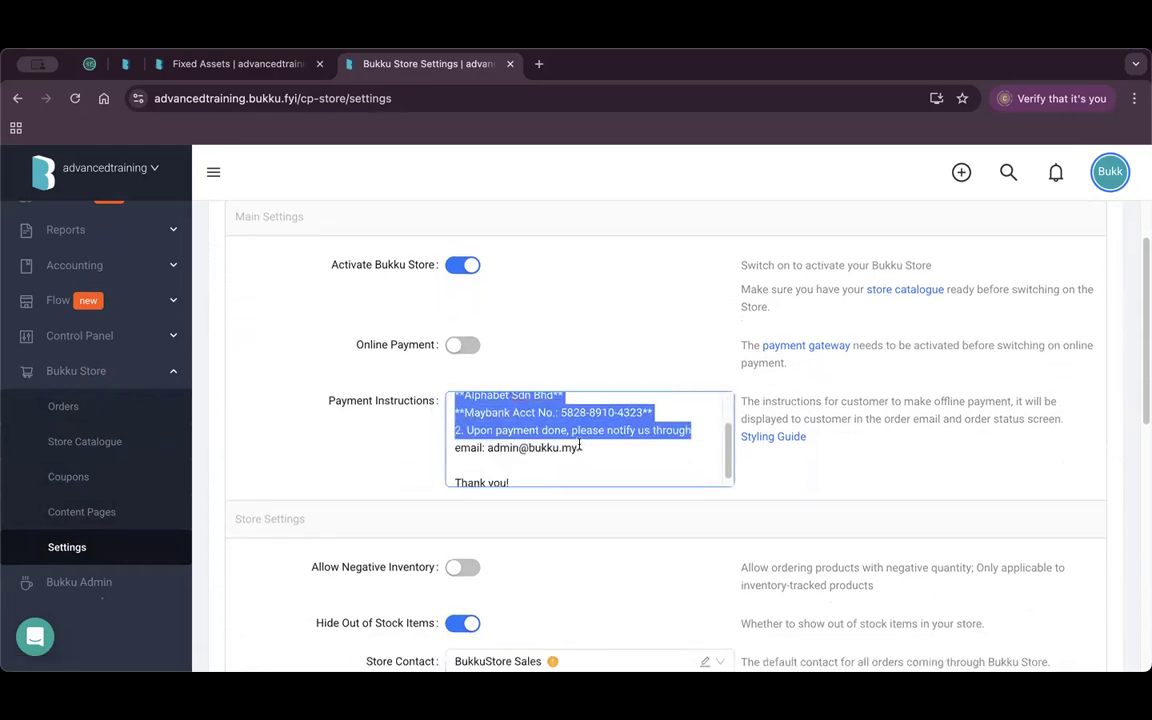
{"action": "left_click", "coordinate": [601, 544]}
{"action": "scroll", "coordinate": [601, 544], "scroll_direction": "down", "scroll_amount": 3}
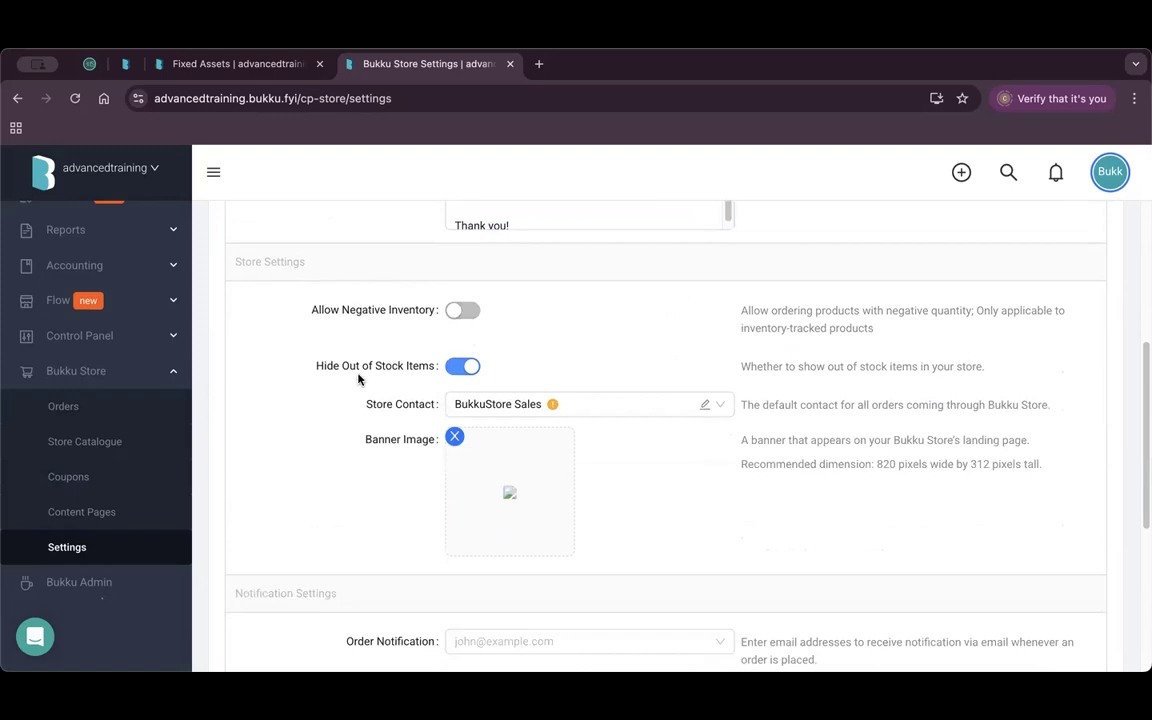
{"action": "left_click", "coordinate": [620, 405]}
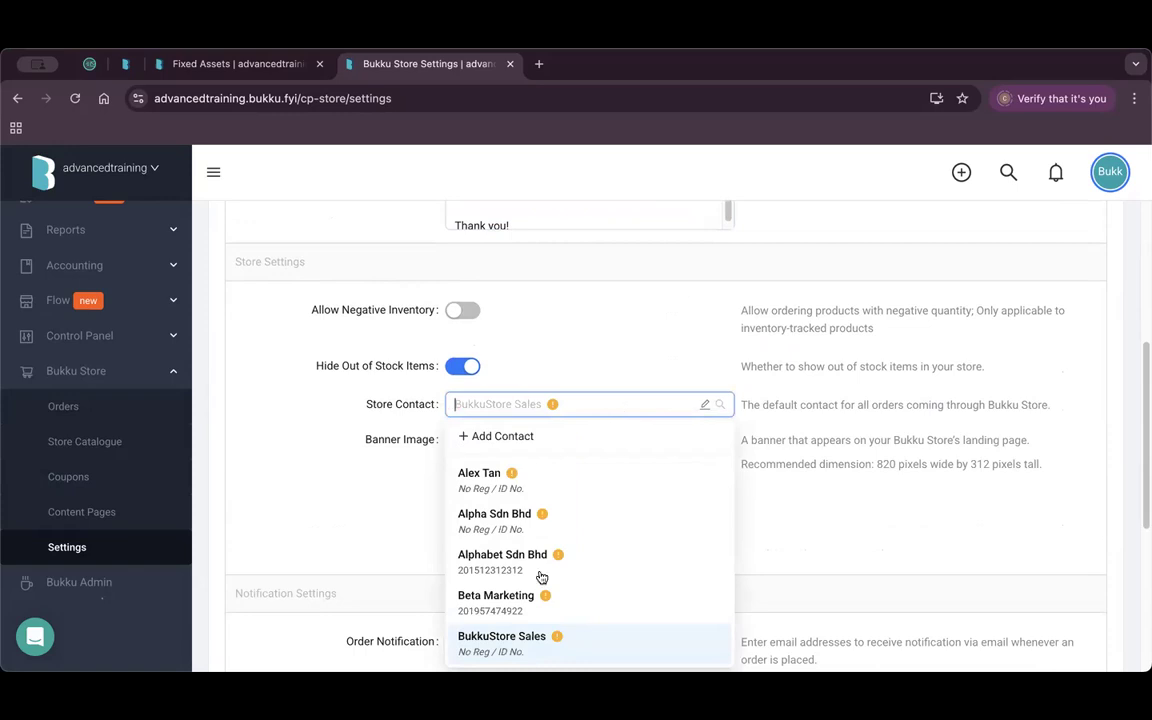
{"action": "scroll", "coordinate": [536, 510], "scroll_direction": "down", "scroll_amount": 1}
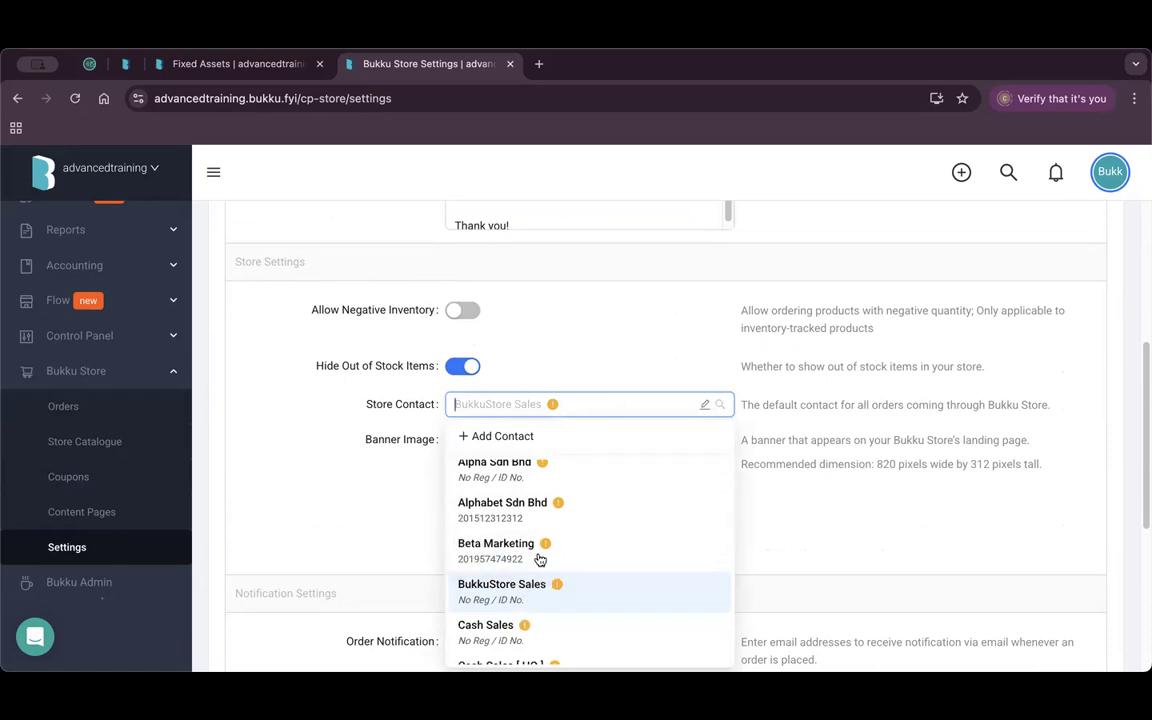
{"action": "left_click", "coordinate": [530, 590]}
Replace the store banner image with Bukku Store Banner.png.
{"action": "left_click", "coordinate": [455, 438]}
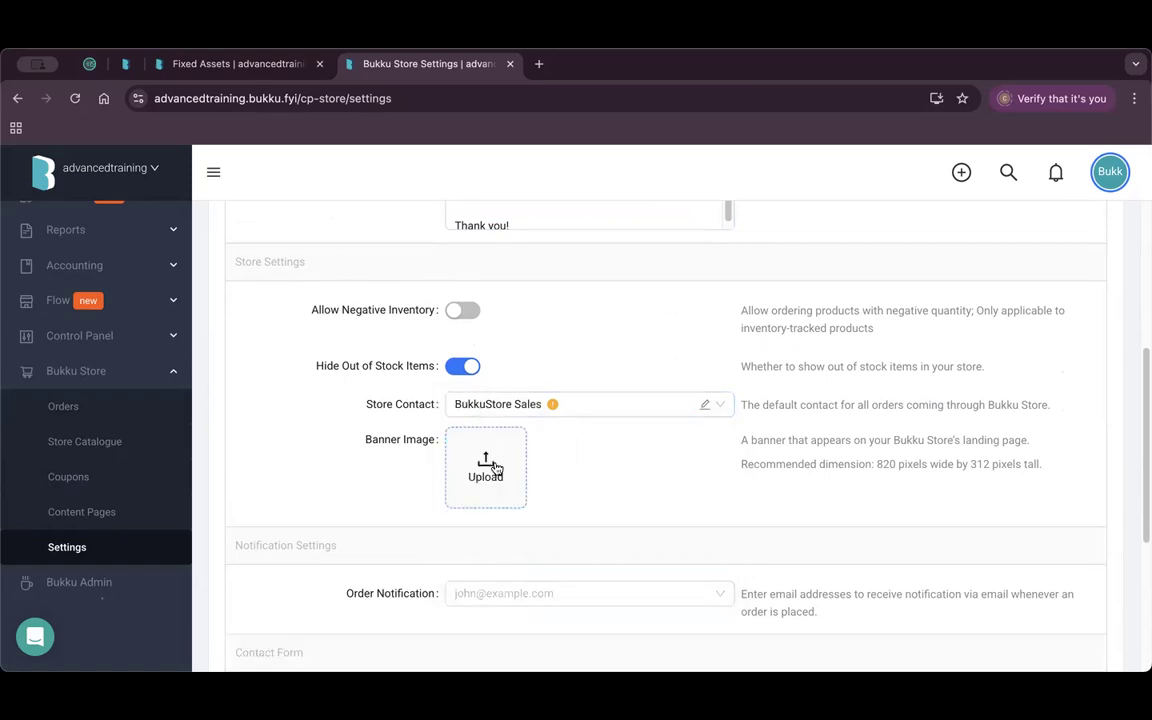
{"action": "left_click", "coordinate": [488, 464]}
{"action": "left_click", "coordinate": [937, 339]}
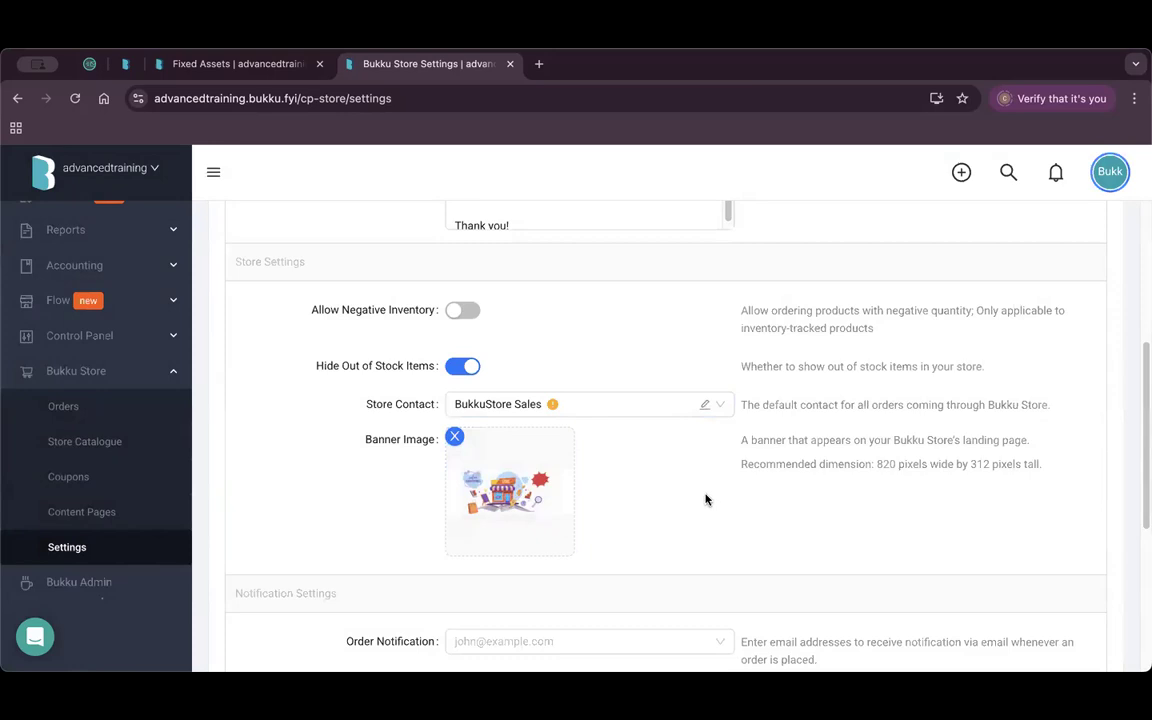
{"action": "scroll", "coordinate": [699, 504], "scroll_direction": "down", "scroll_amount": 3}
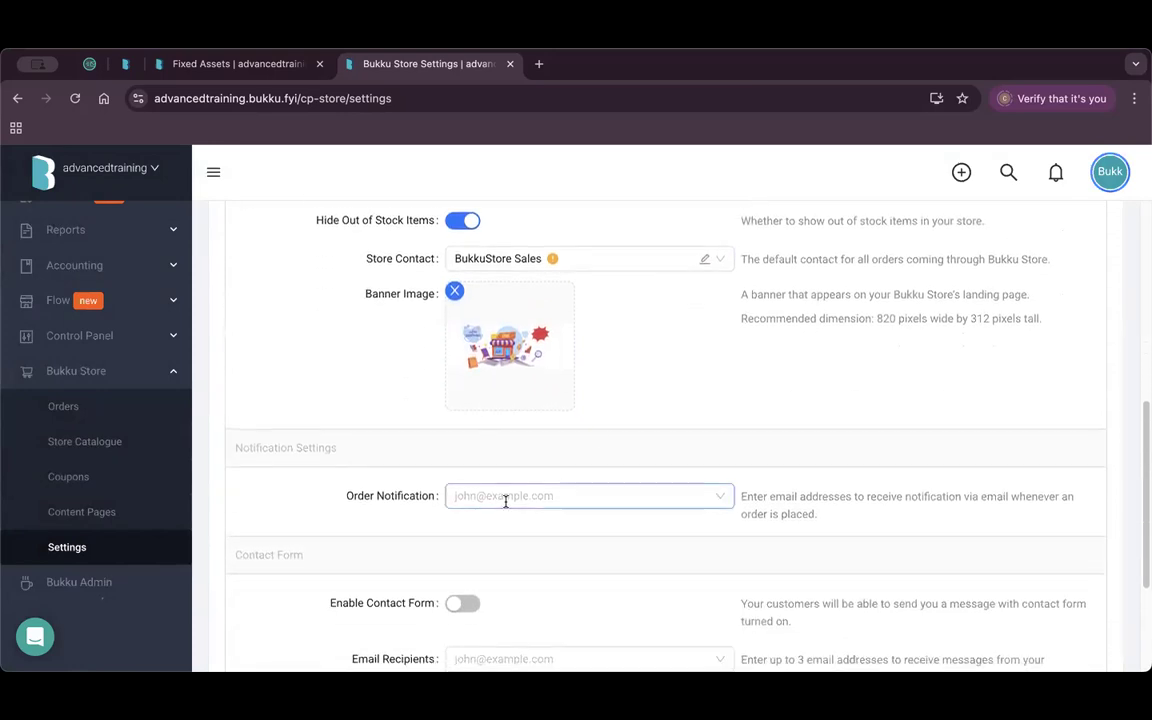
{"action": "scroll", "coordinate": [555, 465], "scroll_direction": "down", "scroll_amount": 1}
{"action": "scroll", "coordinate": [553, 400], "scroll_direction": "down", "scroll_amount": 3}
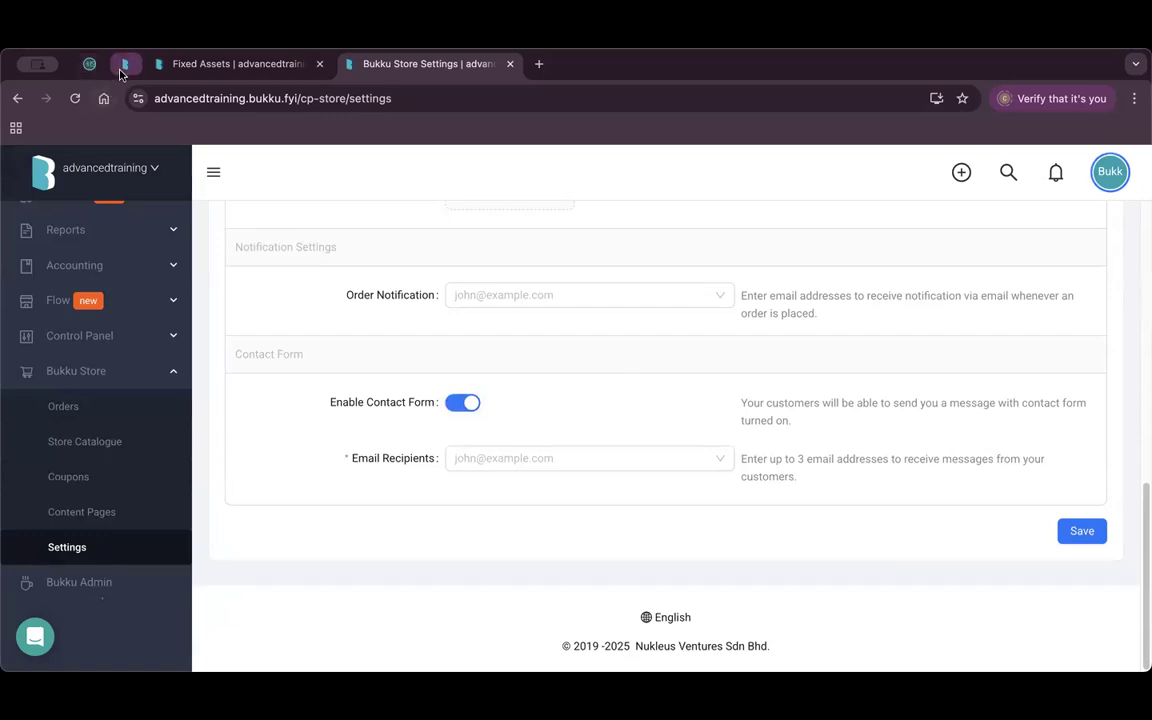
Paste the temporary email into Order Notification and Email Recipients, save, and open Content Pages.
{"action": "left_click", "coordinate": [89, 63]}
{"action": "left_click", "coordinate": [717, 292]}
{"action": "left_click", "coordinate": [428, 64]}
{"action": "left_click", "coordinate": [527, 294]}
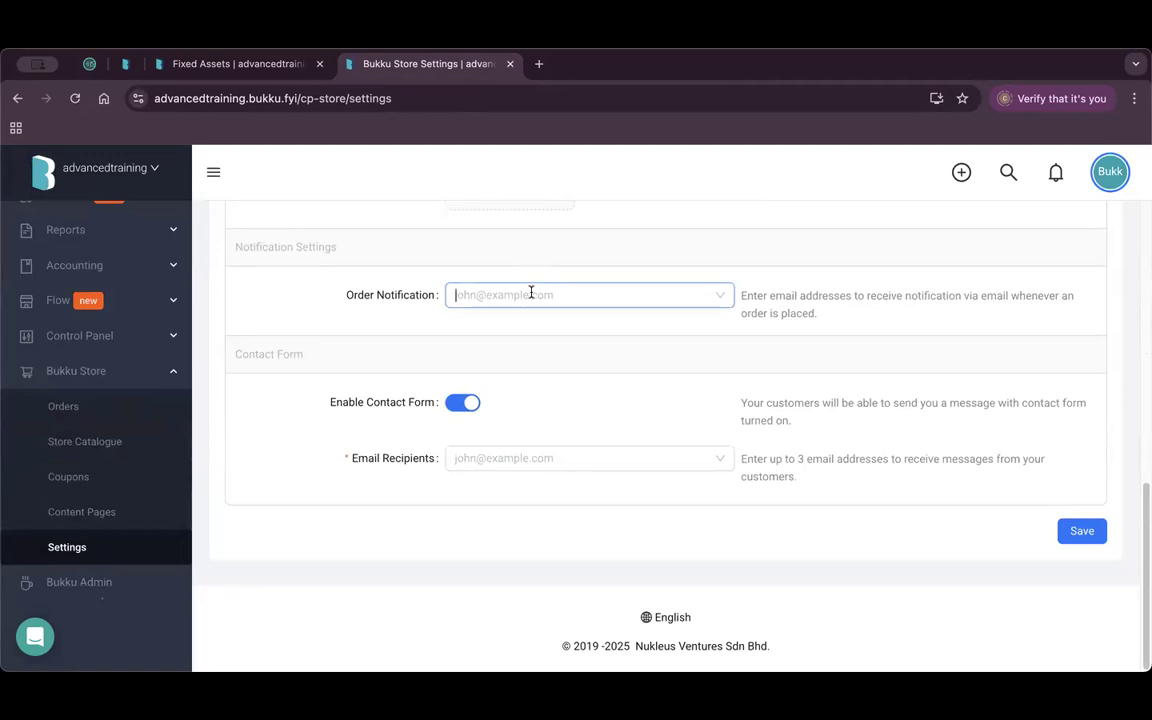
{"action": "key", "text": "super+v"}
{"action": "left_click", "coordinate": [540, 458]}
{"action": "key", "text": "super+v"}
{"action": "left_click", "coordinate": [1075, 535]}
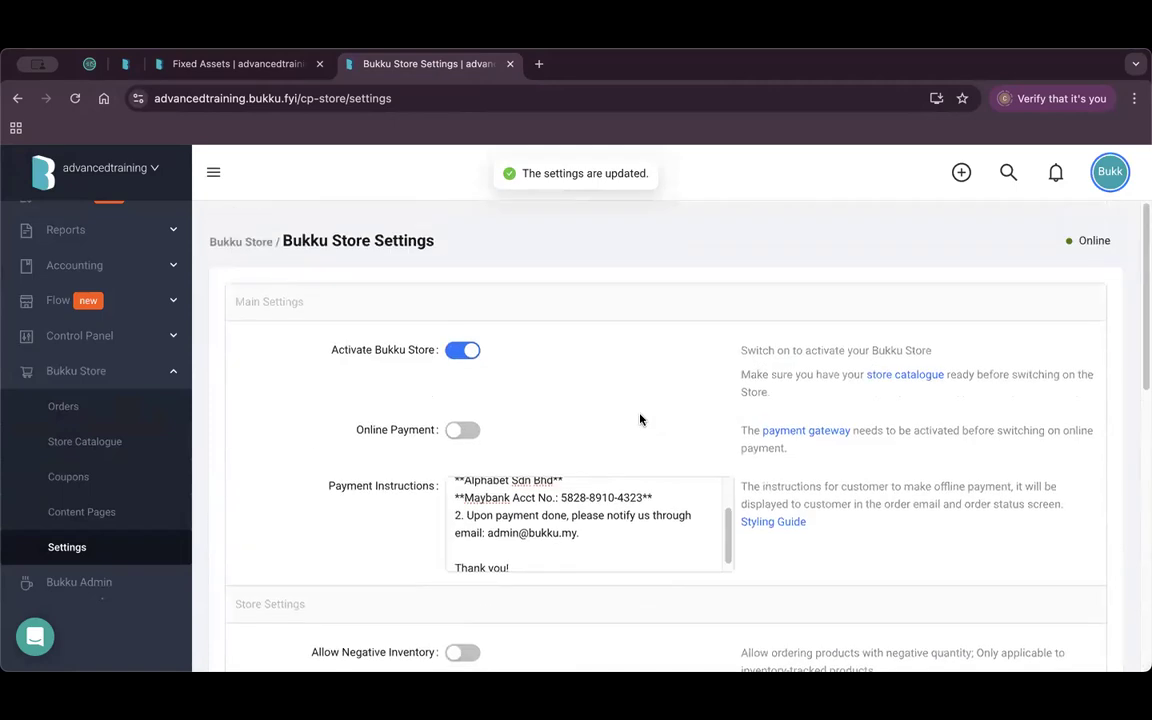
{"action": "left_click", "coordinate": [113, 519]}
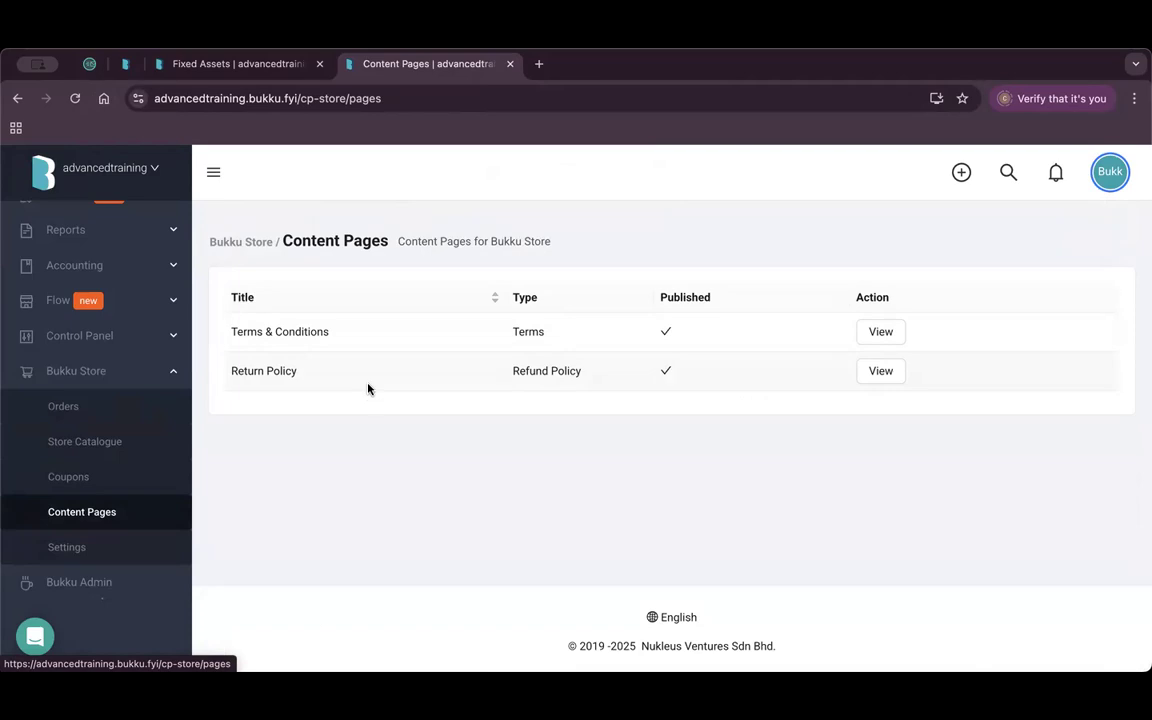
Inspect the Terms & Conditions page's title and 'terms' slug, then return to the list.
{"action": "left_click", "coordinate": [873, 336]}
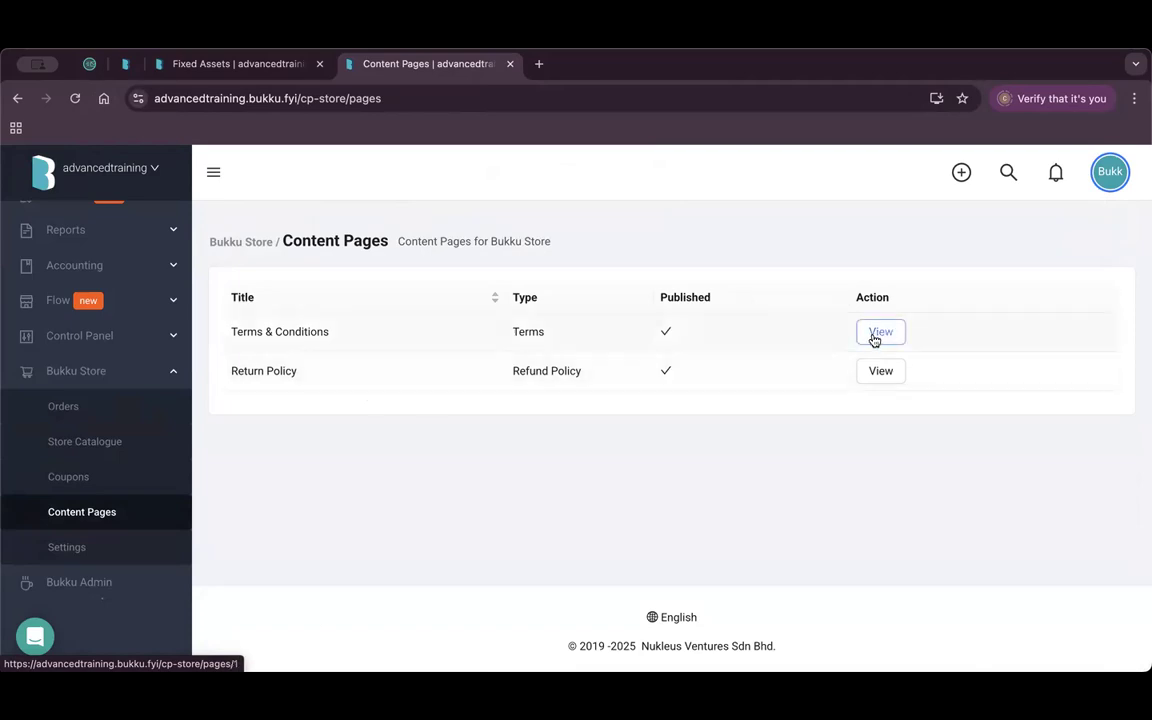
{"action": "scroll", "coordinate": [451, 467], "scroll_direction": "down", "scroll_amount": 5}
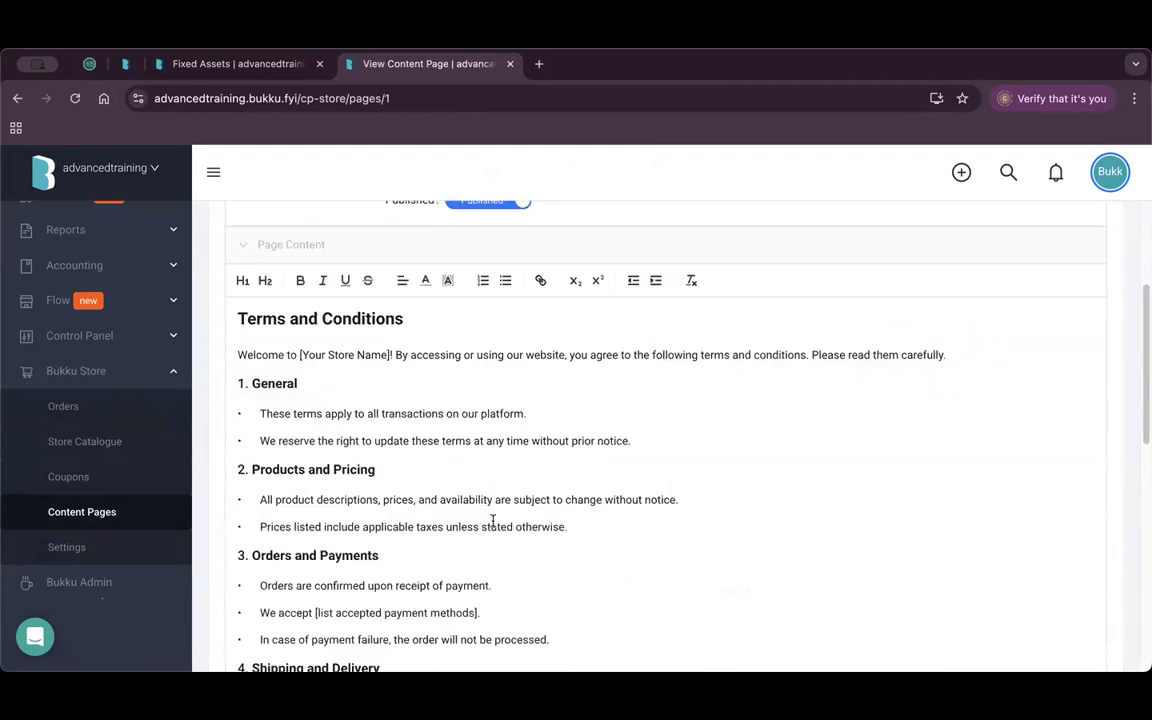
{"action": "scroll", "coordinate": [468, 458], "scroll_direction": "up", "scroll_amount": 5}
{"action": "double_click", "coordinate": [496, 384]}
{"action": "left_click_drag", "start_coordinate": [560, 349], "coordinate": [468, 350]}
{"action": "left_click", "coordinate": [509, 391]}
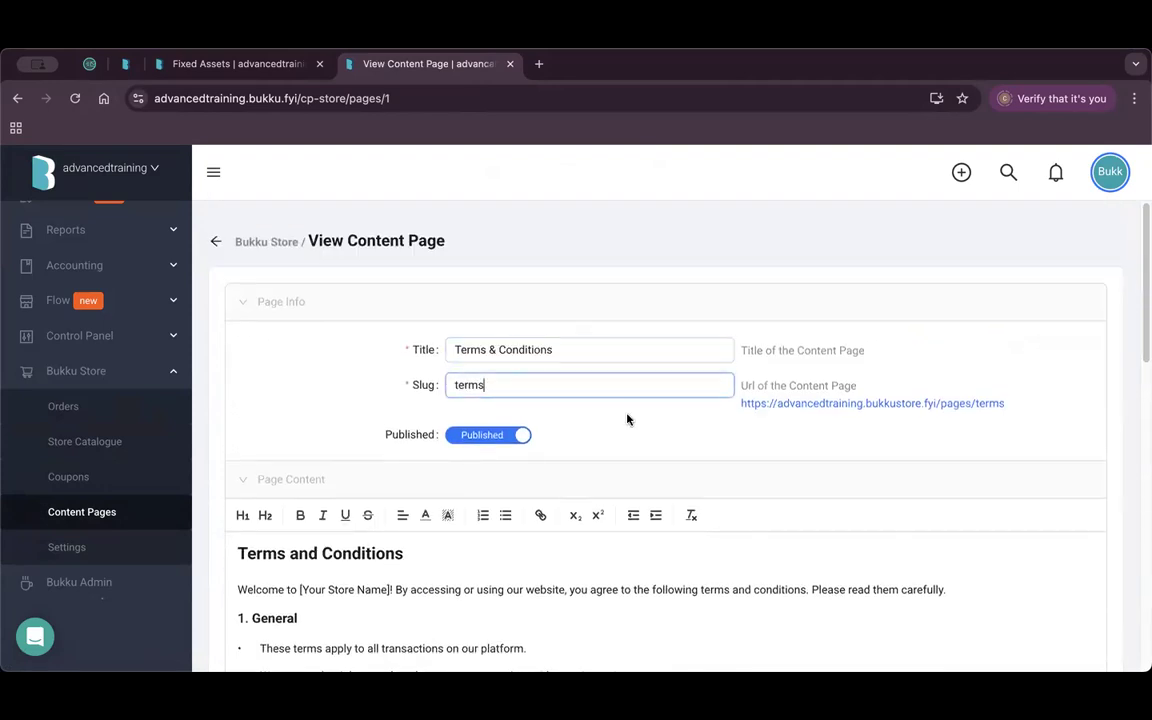
{"action": "double_click", "coordinate": [484, 385]}
{"action": "scroll", "coordinate": [632, 476], "scroll_direction": "down", "scroll_amount": 3}
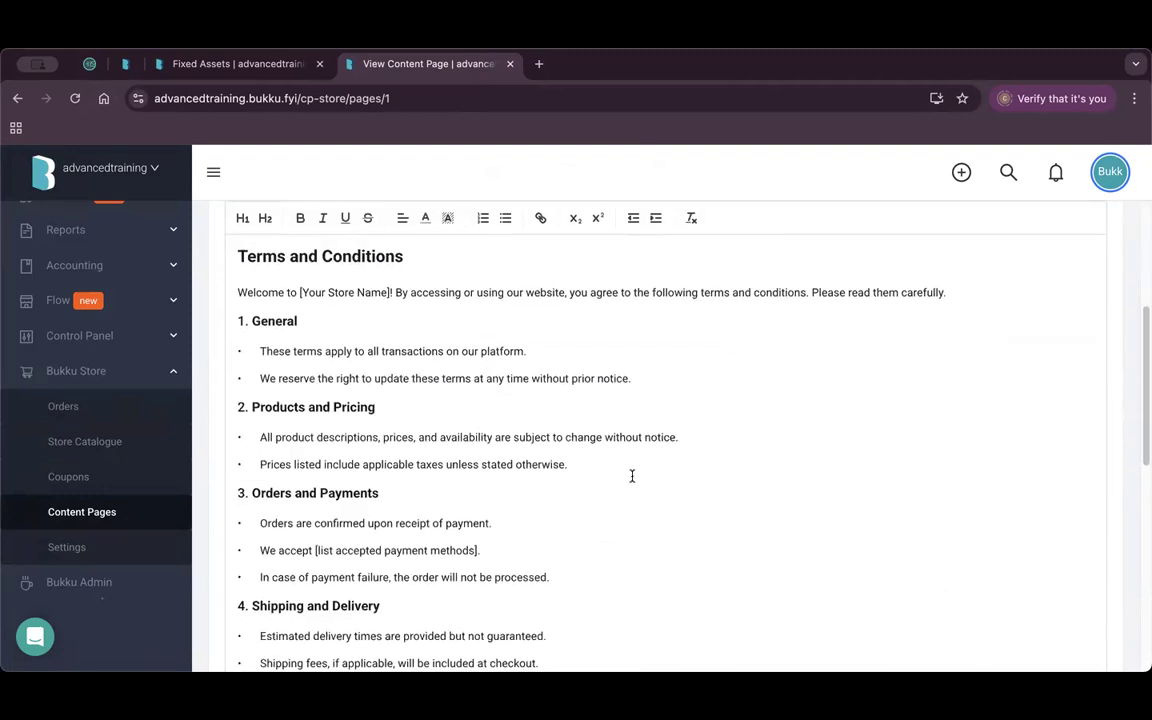
{"action": "scroll", "coordinate": [619, 481], "scroll_direction": "up", "scroll_amount": 3}
{"action": "left_click", "coordinate": [216, 219]}
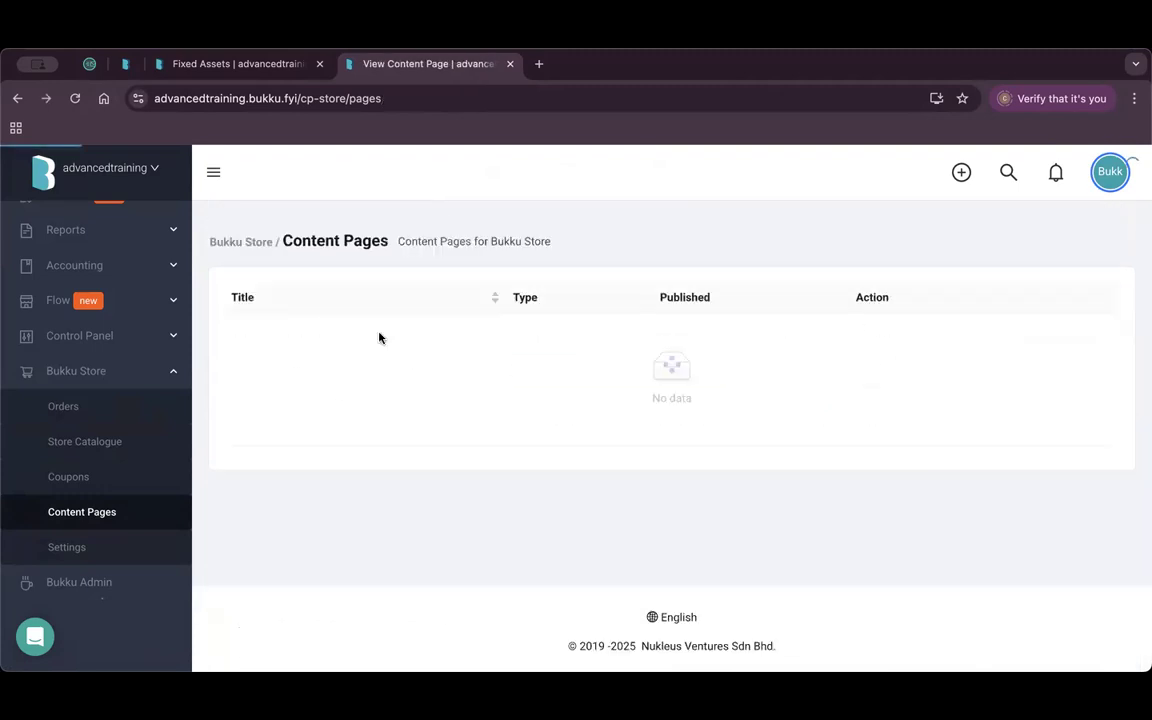
View the Return Policy page, then go to the store's Coupons list.
{"action": "left_click", "coordinate": [878, 371]}
{"action": "scroll", "coordinate": [532, 466], "scroll_direction": "down", "scroll_amount": 3}
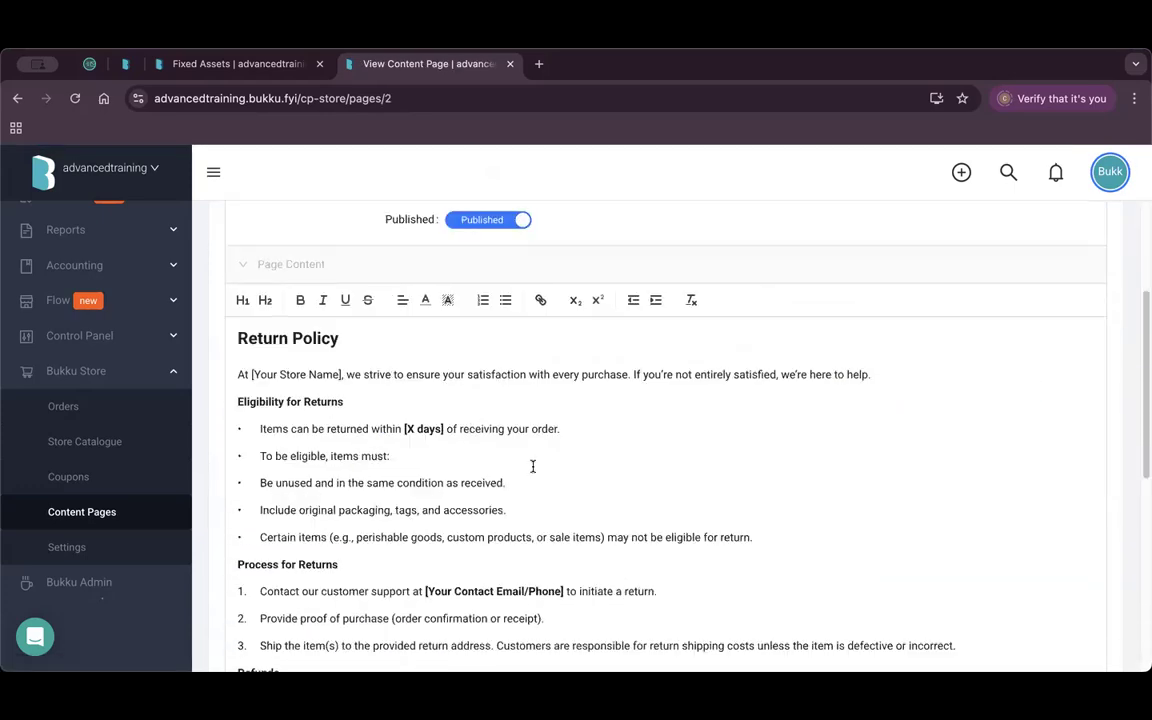
{"action": "left_click", "coordinate": [123, 482]}
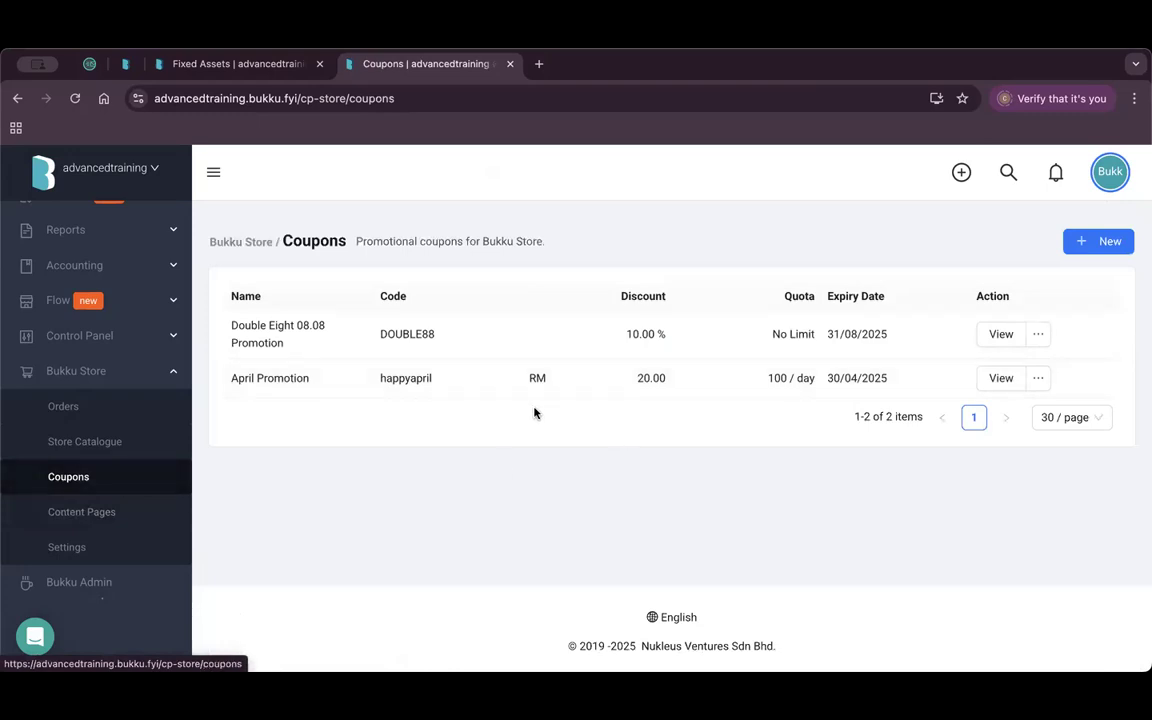
Open the Double Eight 08.08 Promotion coupon and check its name and code DOUBLE88.
{"action": "left_click", "coordinate": [999, 336]}
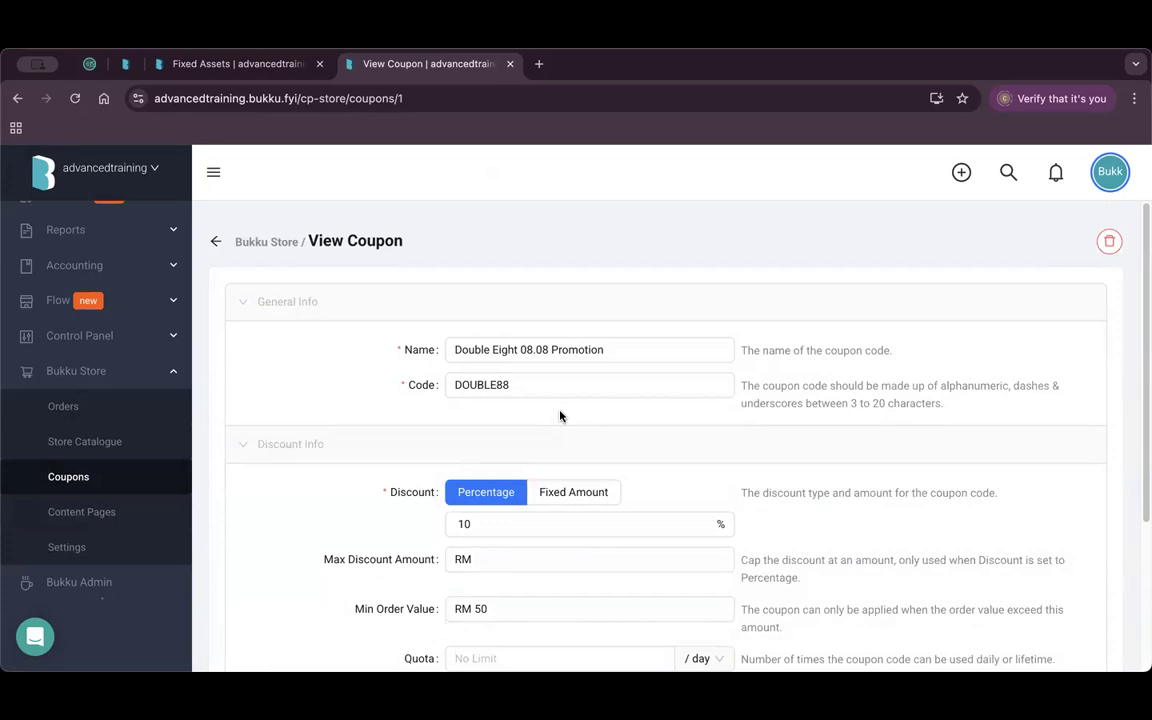
{"action": "left_click", "coordinate": [535, 386]}
{"action": "left_click", "coordinate": [599, 350]}
{"action": "left_click_drag", "start_coordinate": [604, 350], "coordinate": [545, 377]}
{"action": "double_click", "coordinate": [505, 387]}
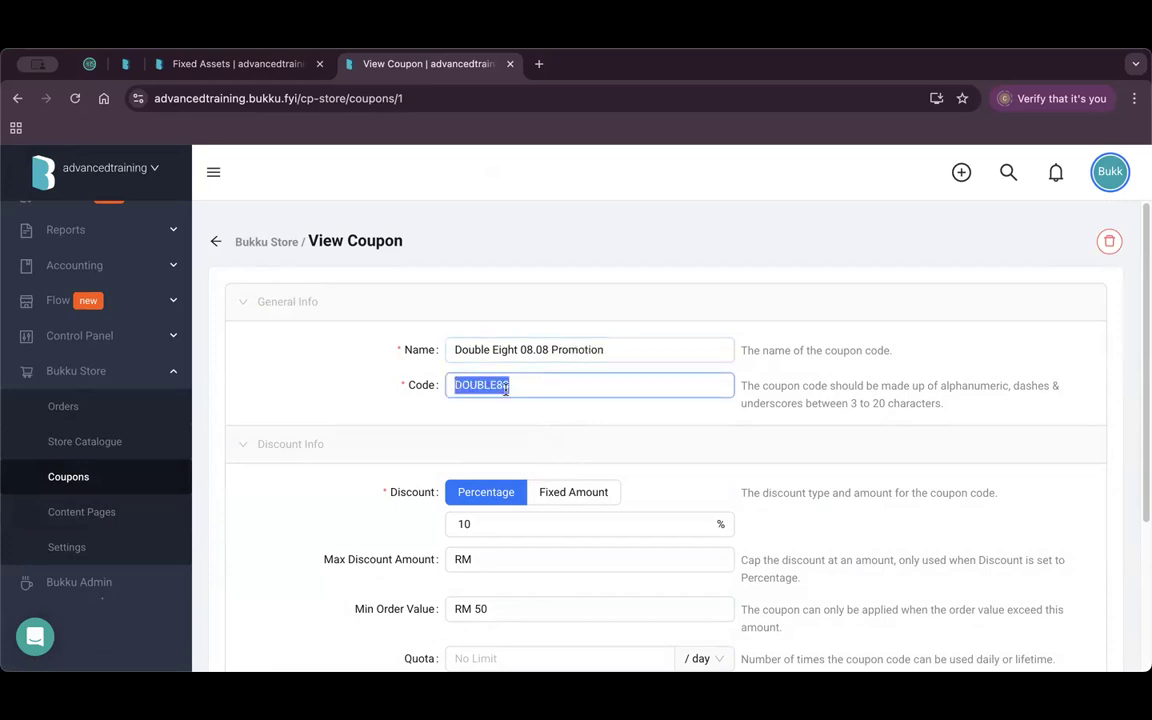
{"action": "scroll", "coordinate": [576, 432], "scroll_direction": "down", "scroll_amount": 1}
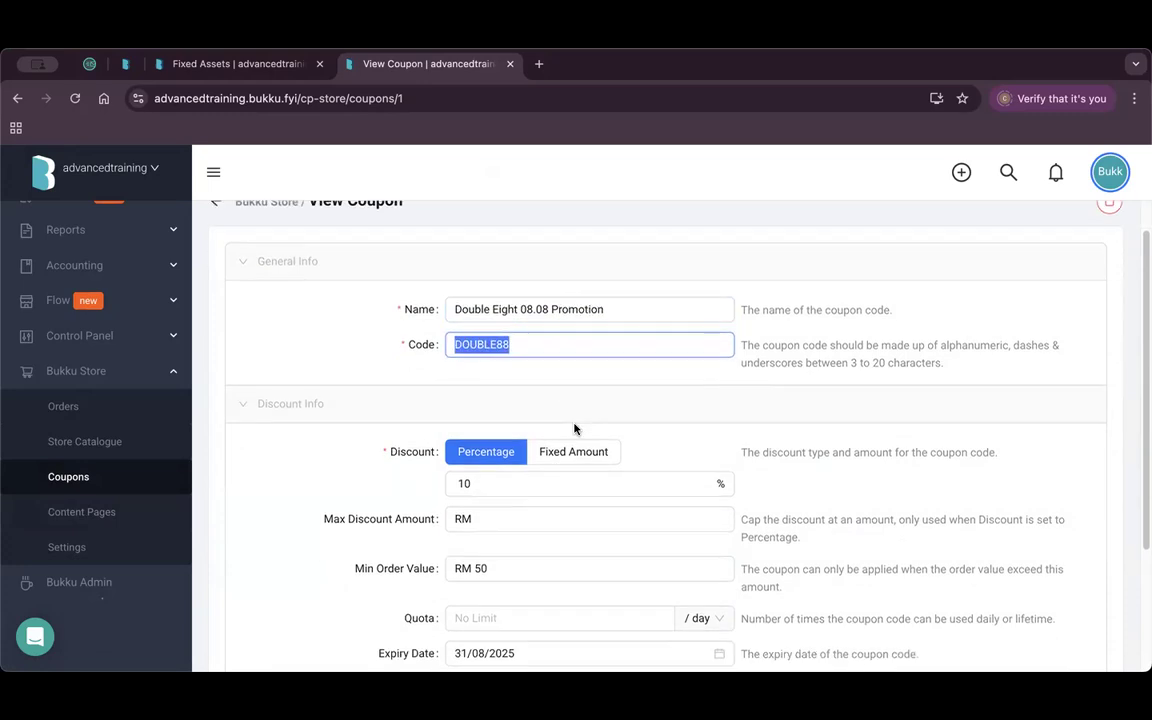
{"action": "scroll", "coordinate": [618, 411], "scroll_direction": "down", "scroll_amount": 1}
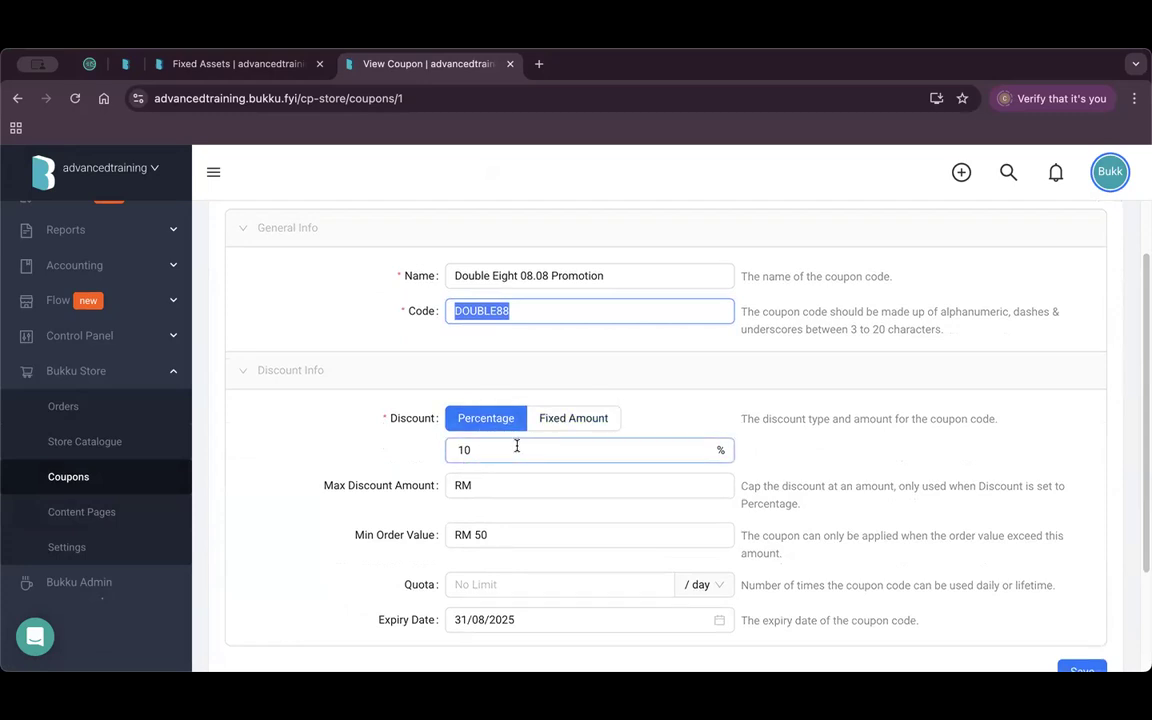
Review the 10.00% discount, minimum order, expiry and quota, then leave for Store Catalogue unsaved.
{"action": "left_click", "coordinate": [480, 441]}
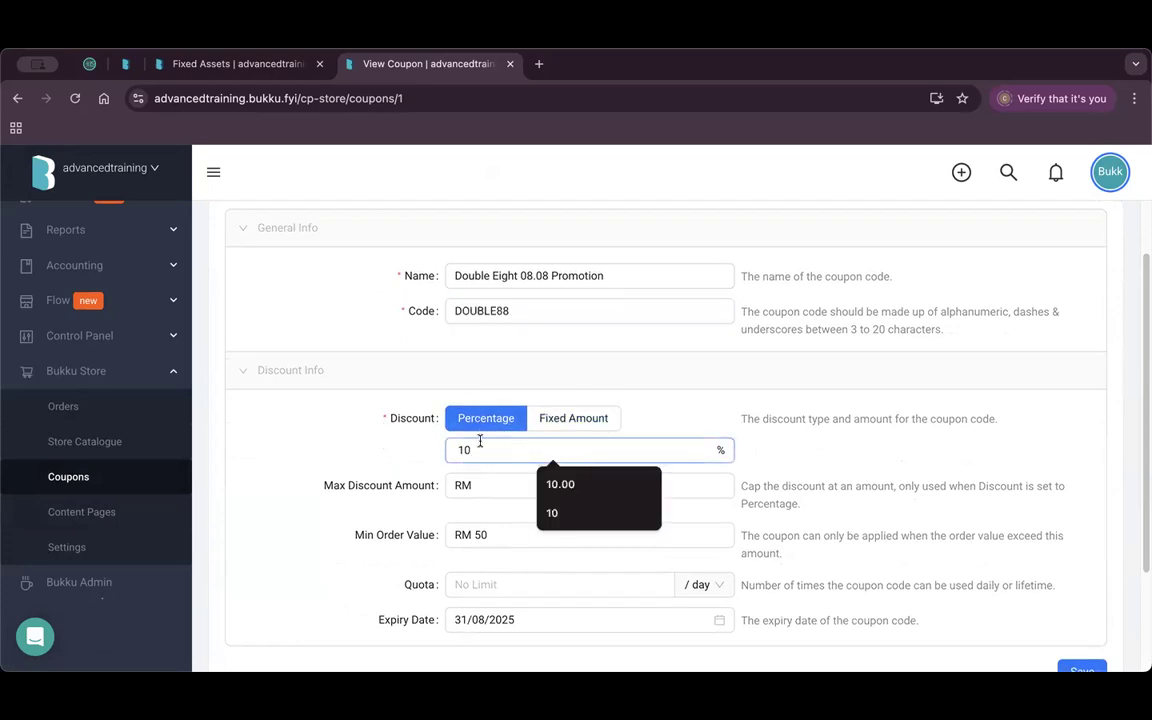
{"action": "left_click", "coordinate": [558, 484]}
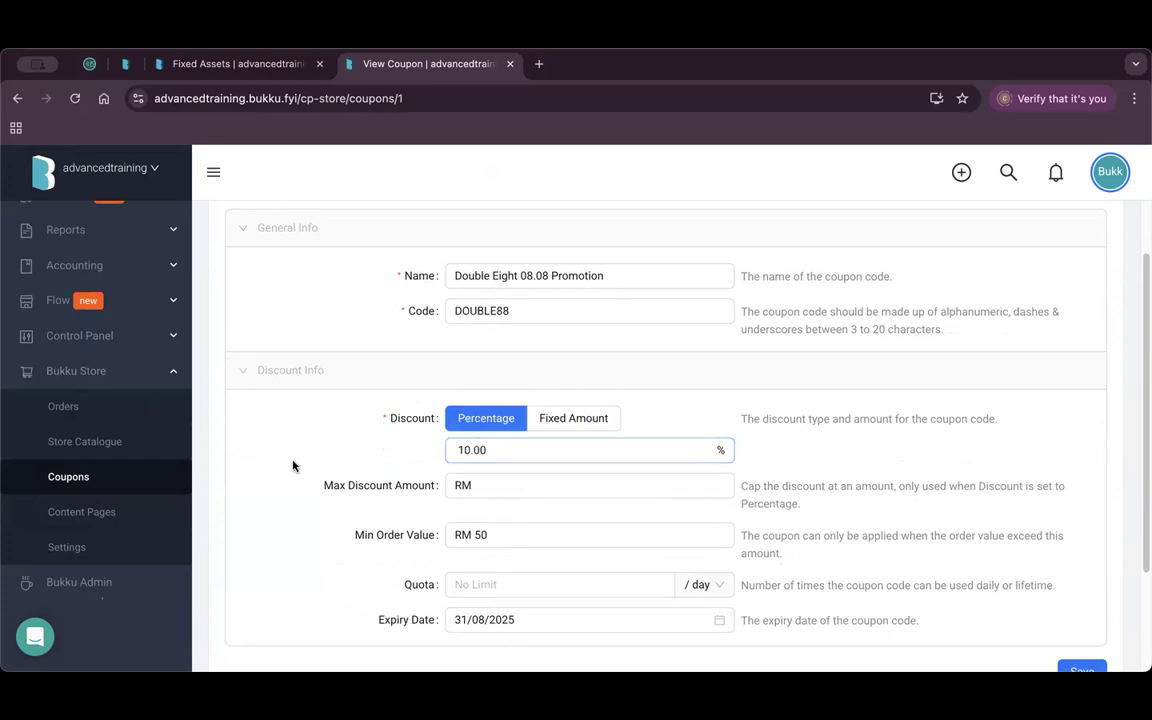
{"action": "left_click", "coordinate": [501, 533]}
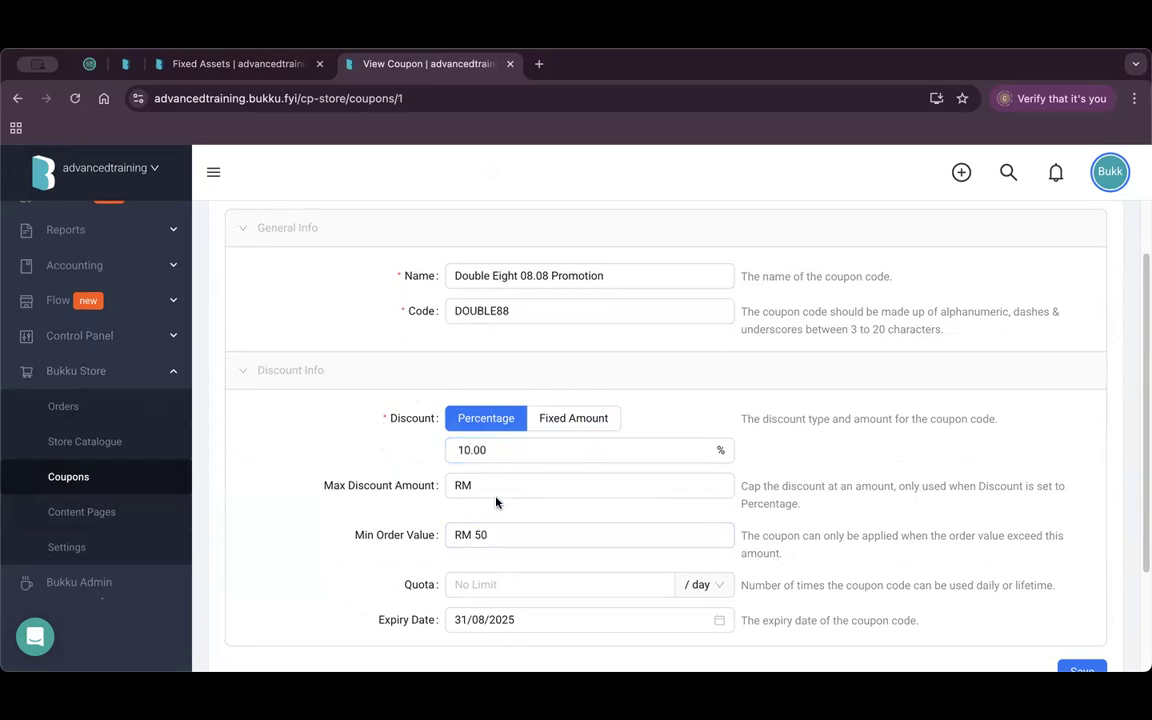
{"action": "scroll", "coordinate": [496, 501], "scroll_direction": "down", "scroll_amount": 2}
{"action": "left_click", "coordinate": [547, 520]}
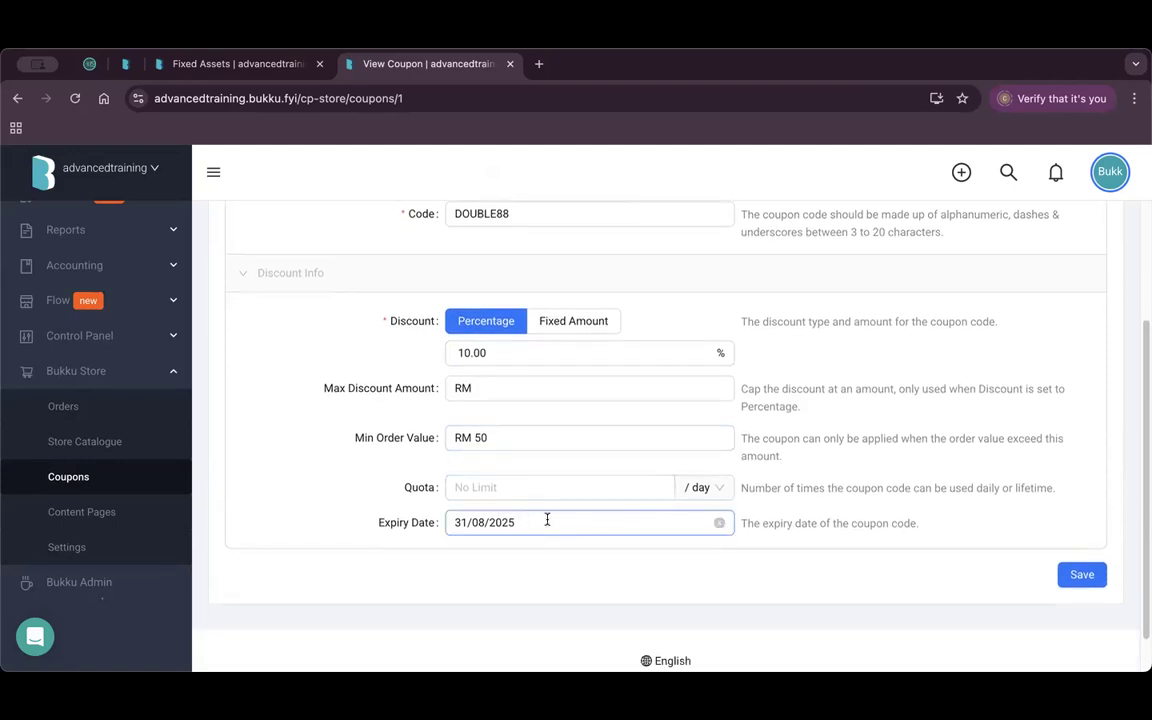
{"action": "left_click", "coordinate": [518, 486]}
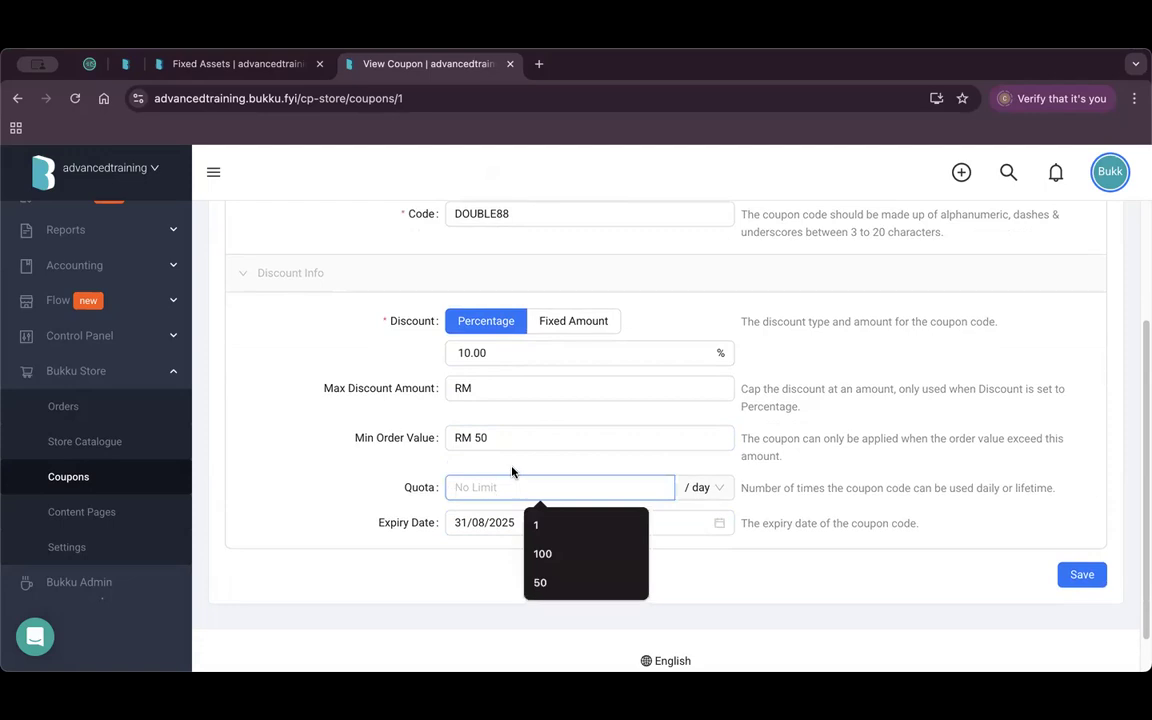
{"action": "left_click", "coordinate": [267, 421]}
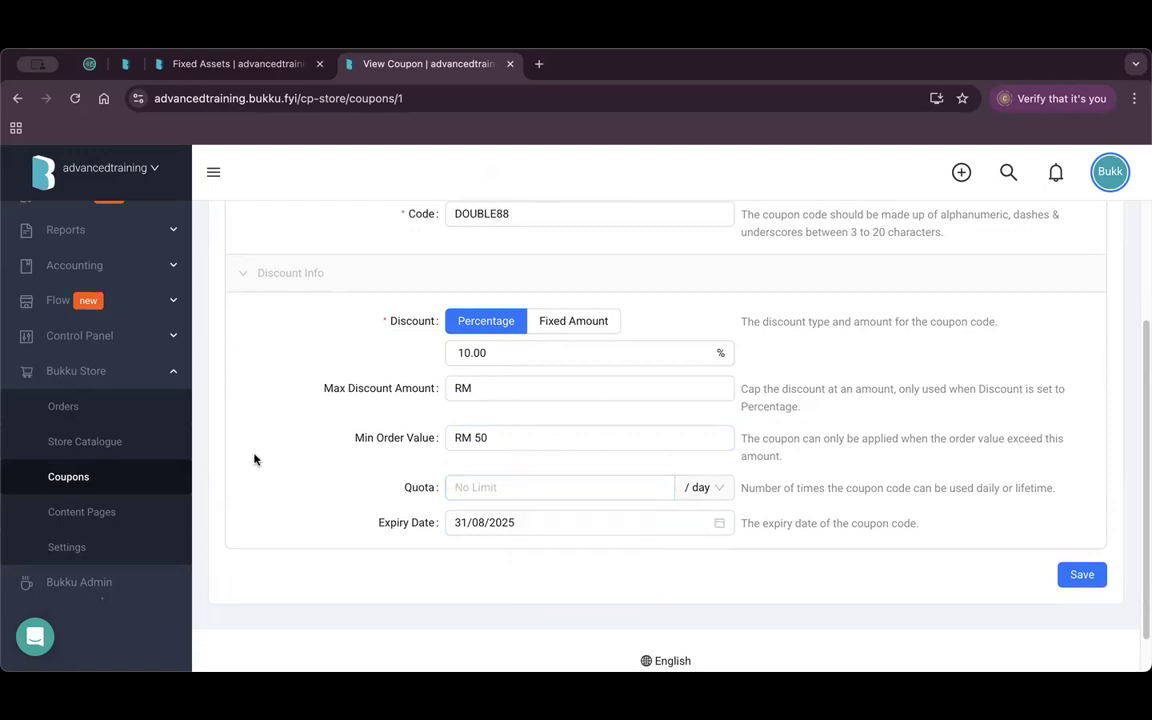
{"action": "left_click", "coordinate": [115, 443]}
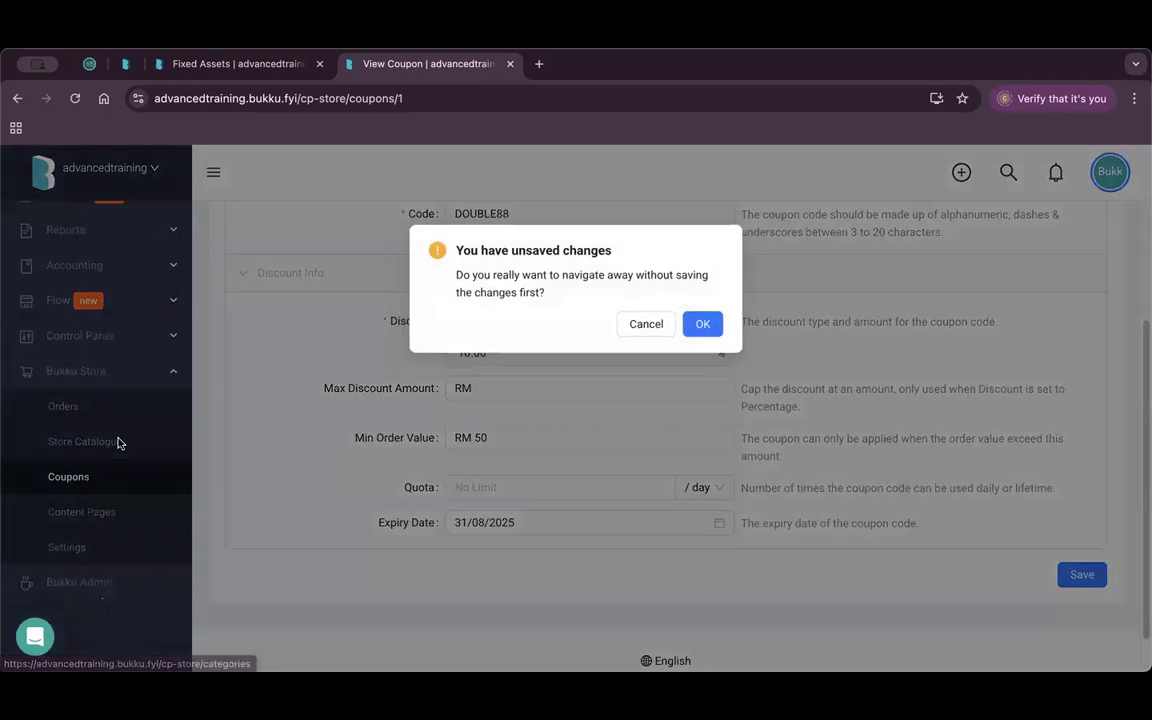
{"action": "left_click", "coordinate": [711, 326]}
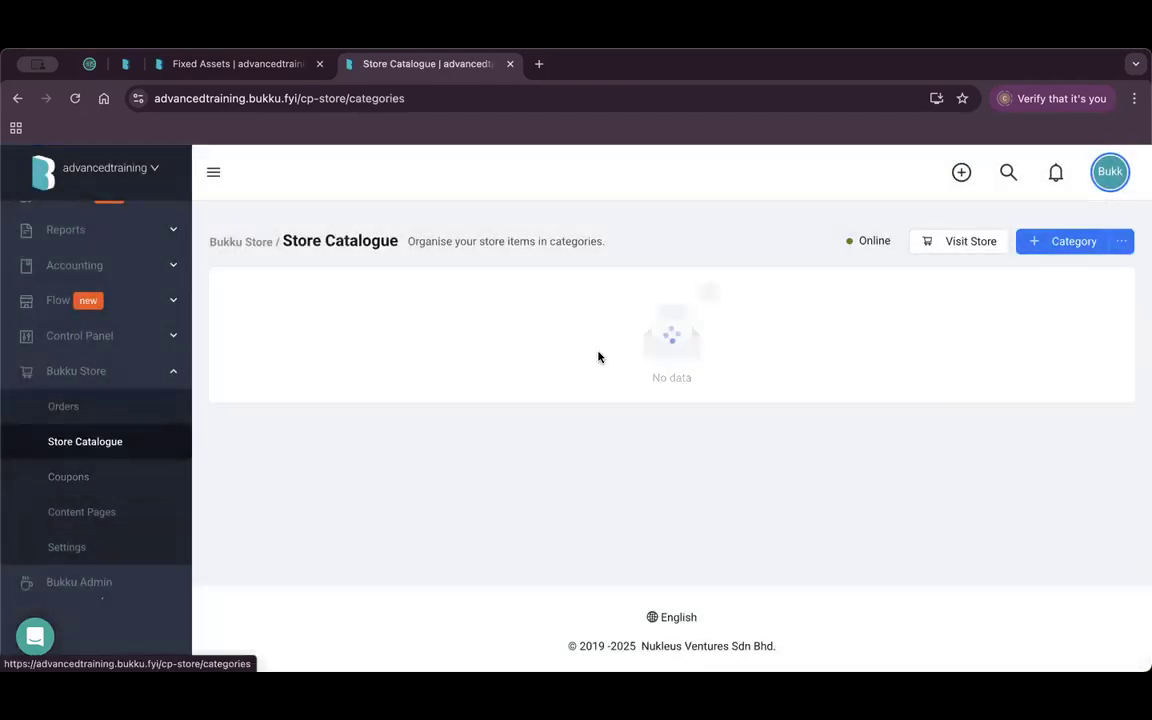
{"action": "left_click", "coordinate": [312, 360]}
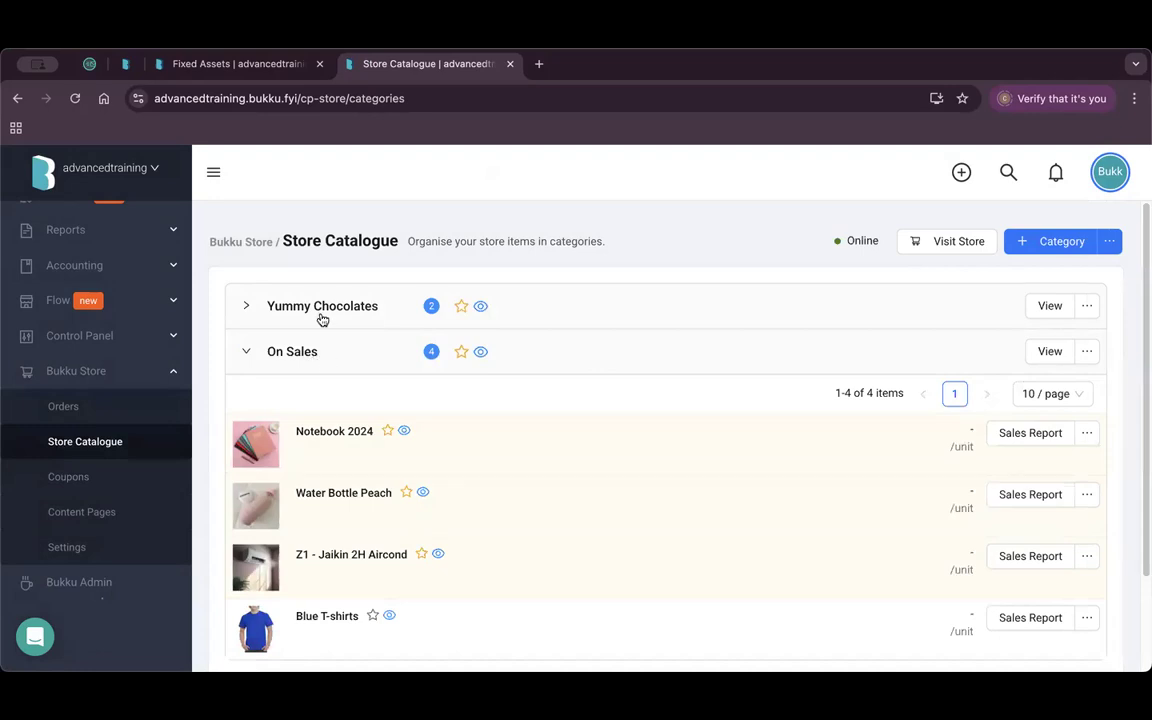
{"action": "left_click", "coordinate": [325, 310]}
{"action": "scroll", "coordinate": [400, 450], "scroll_direction": "down", "scroll_amount": 3}
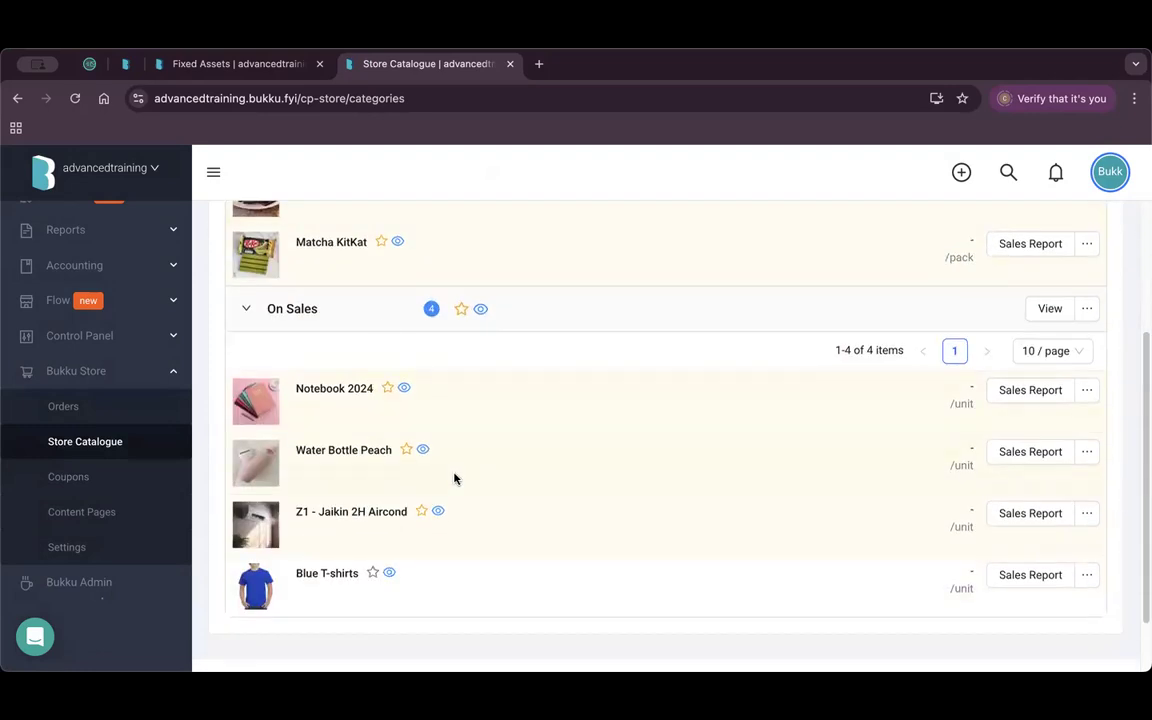
{"action": "scroll", "coordinate": [454, 479], "scroll_direction": "up", "scroll_amount": 3}
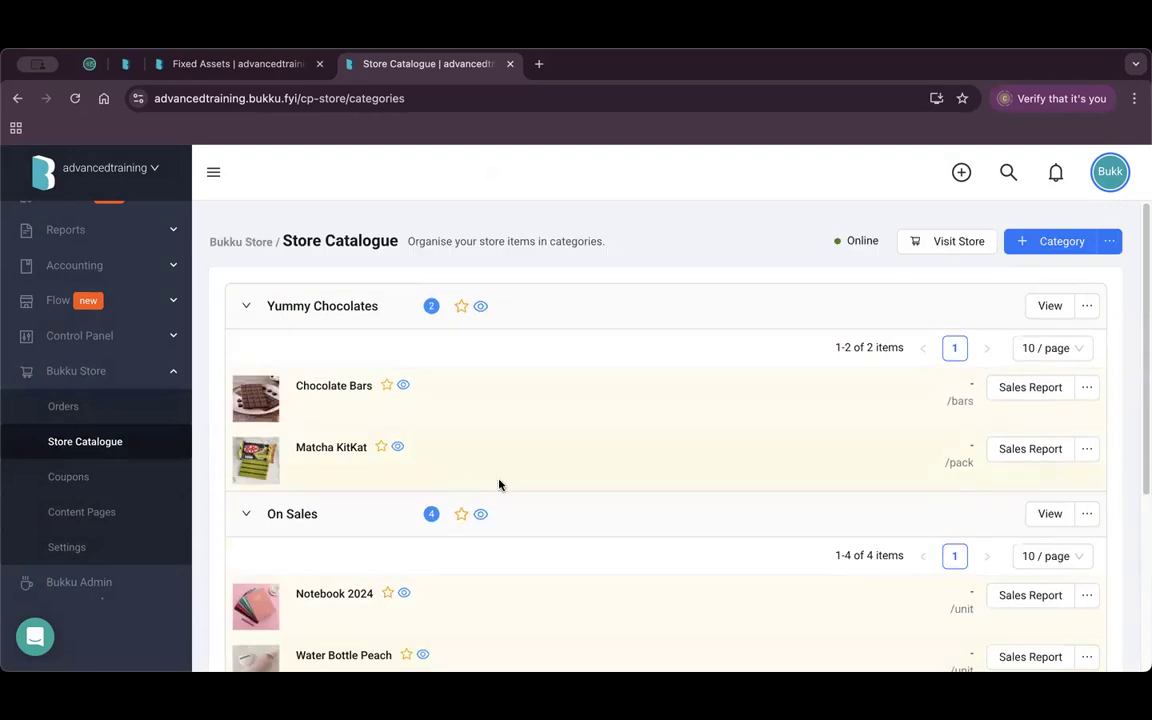
{"action": "left_click", "coordinate": [1043, 247]}
{"action": "left_click", "coordinate": [522, 350]}
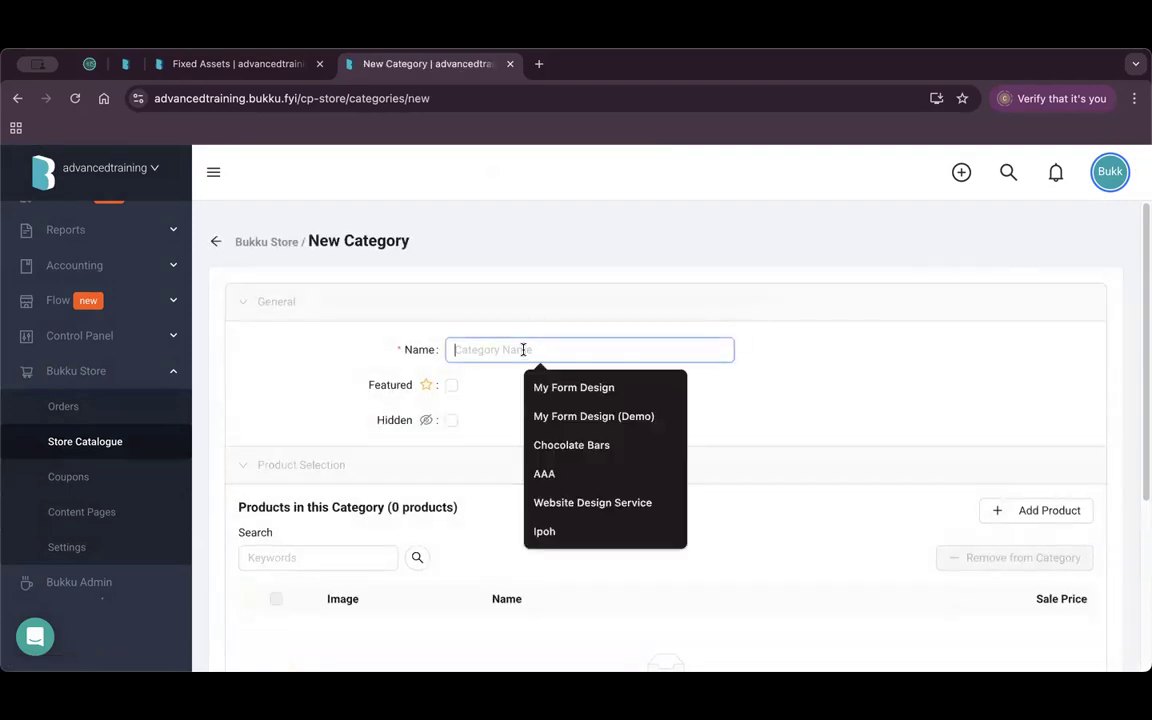
{"action": "type", "text": "O"}
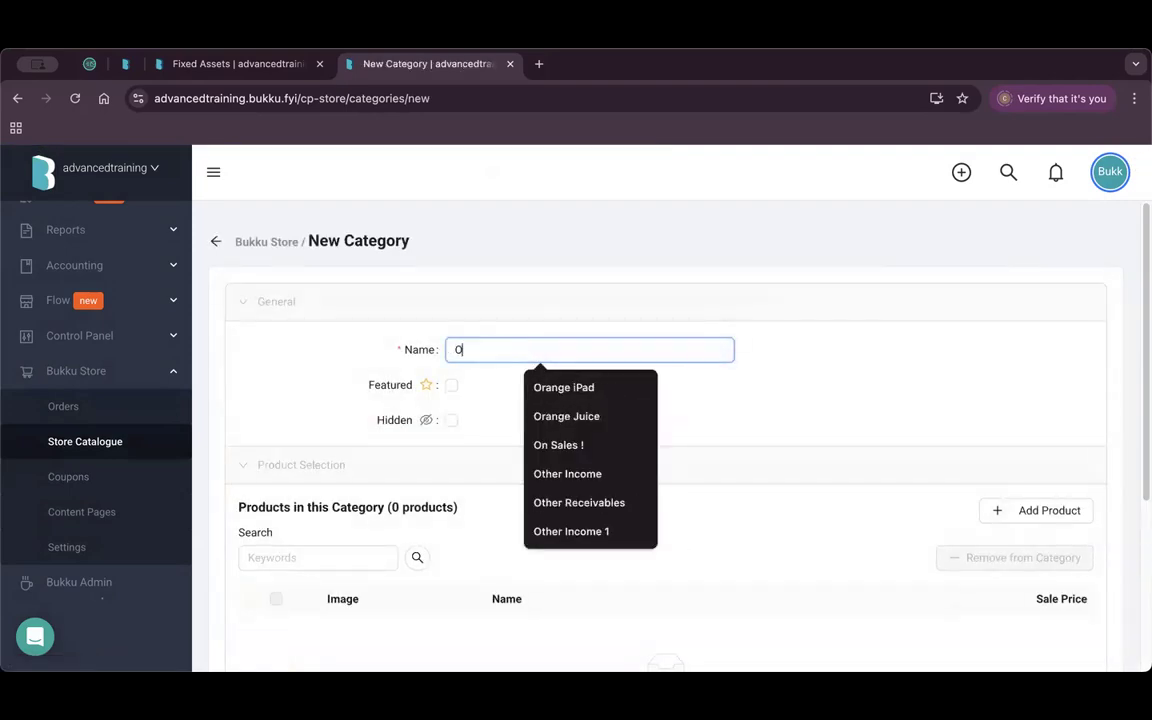
{"action": "type", "text": "n sal"}
{"action": "left_click", "coordinate": [573, 382]}
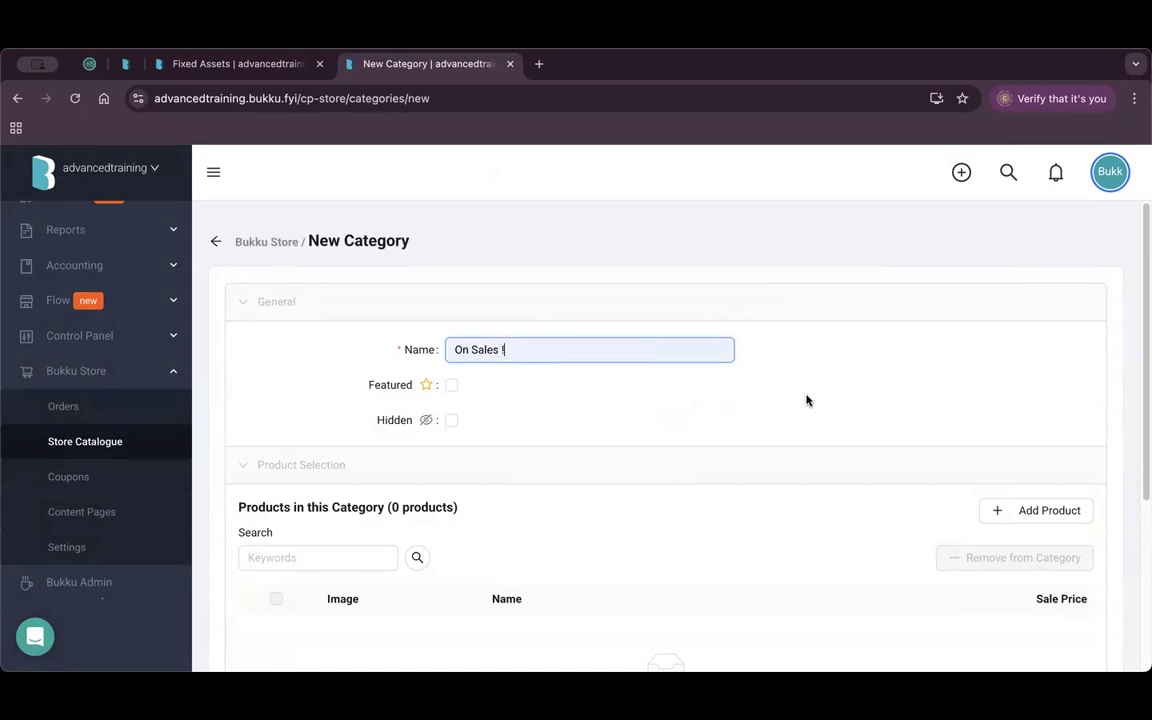
{"action": "scroll", "coordinate": [553, 440], "scroll_direction": "down", "scroll_amount": 5}
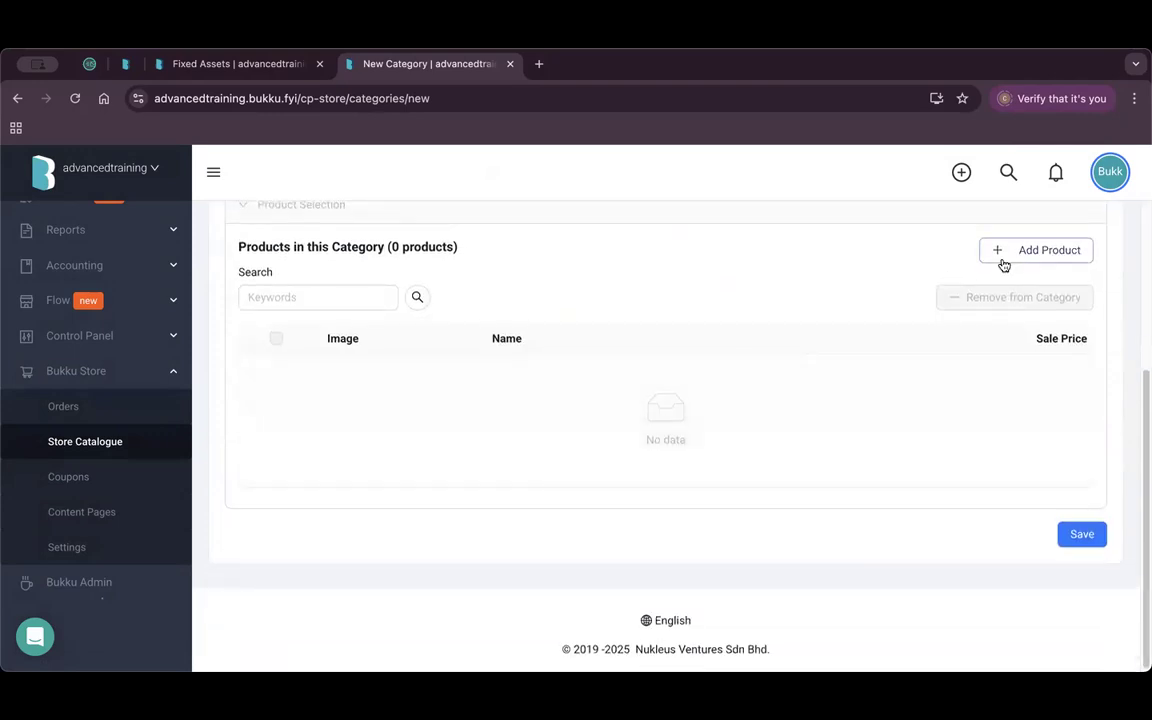
{"action": "left_click", "coordinate": [1001, 252]}
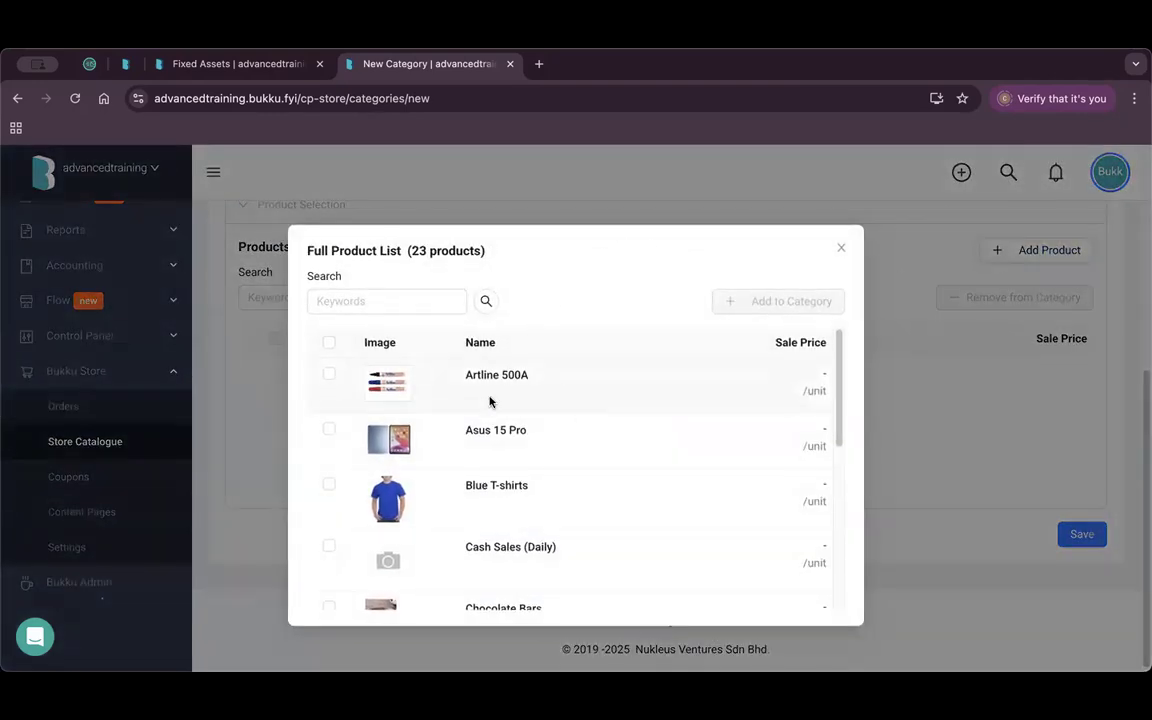
{"action": "scroll", "coordinate": [548, 429], "scroll_direction": "down", "scroll_amount": 1}
{"action": "left_click", "coordinate": [329, 334]}
{"action": "left_click", "coordinate": [329, 389]}
{"action": "left_click", "coordinate": [329, 444]}
{"action": "left_click", "coordinate": [329, 505]}
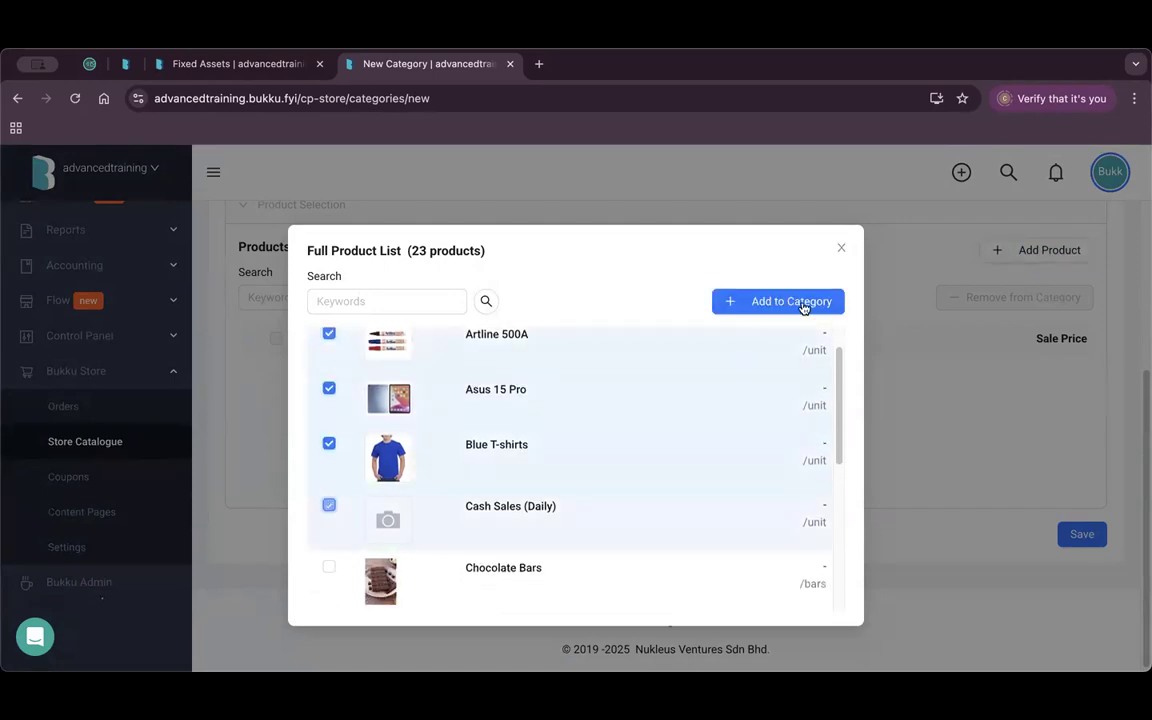
{"action": "left_click", "coordinate": [803, 306]}
{"action": "left_click", "coordinate": [840, 250]}
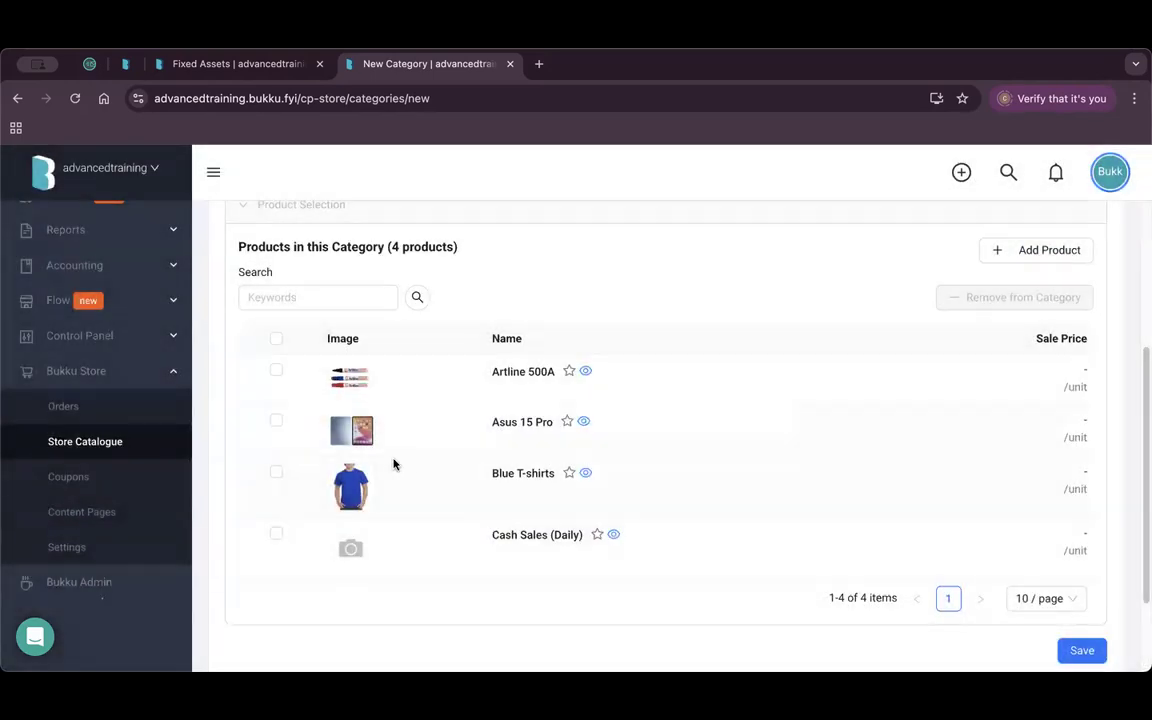
{"action": "scroll", "coordinate": [599, 514], "scroll_direction": "up", "scroll_amount": 3}
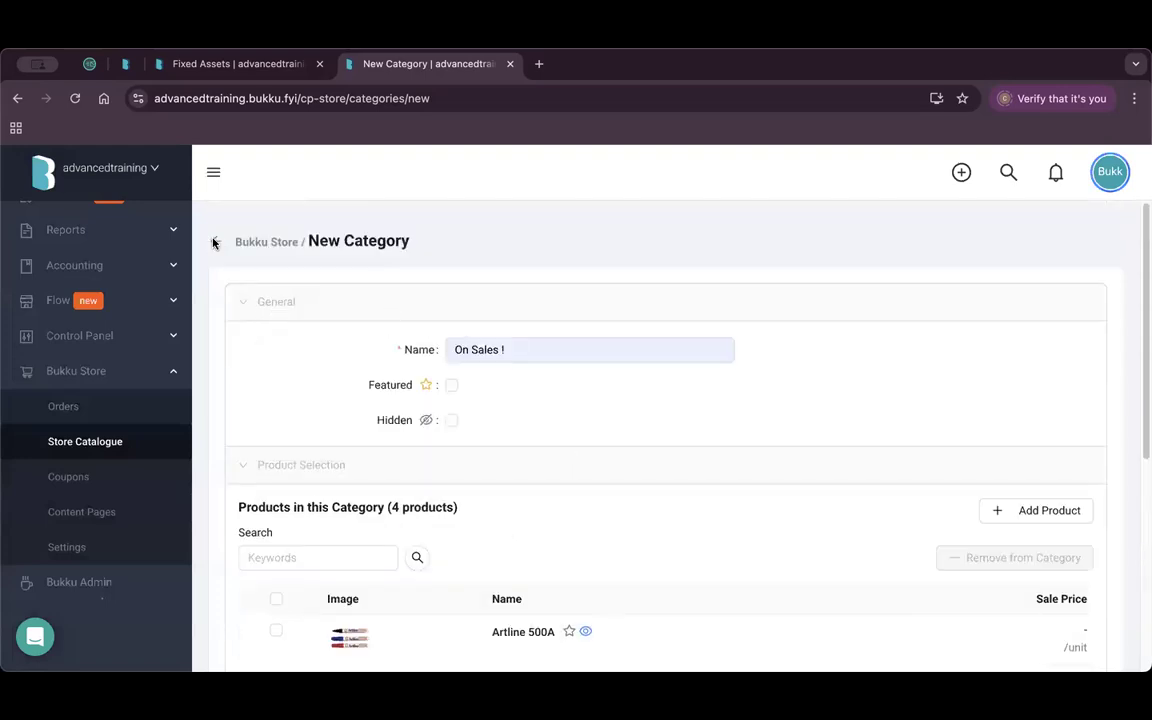
{"action": "left_click", "coordinate": [216, 241]}
{"action": "left_click", "coordinate": [703, 324]}
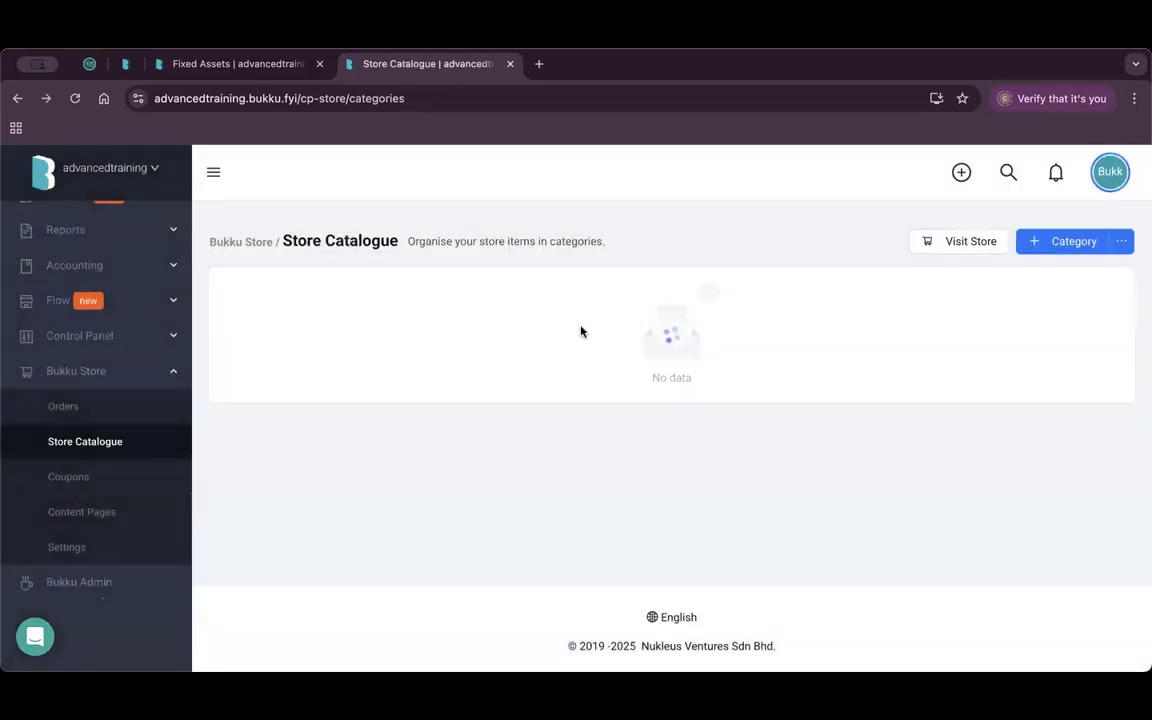
Open the public storefront in a new tab and inspect its full web address.
{"action": "left_click", "coordinate": [955, 246]}
{"action": "left_click", "coordinate": [321, 100]}
{"action": "left_click", "coordinate": [352, 98]}
{"action": "left_click_drag", "start_coordinate": [352, 98], "coordinate": [150, 98]}
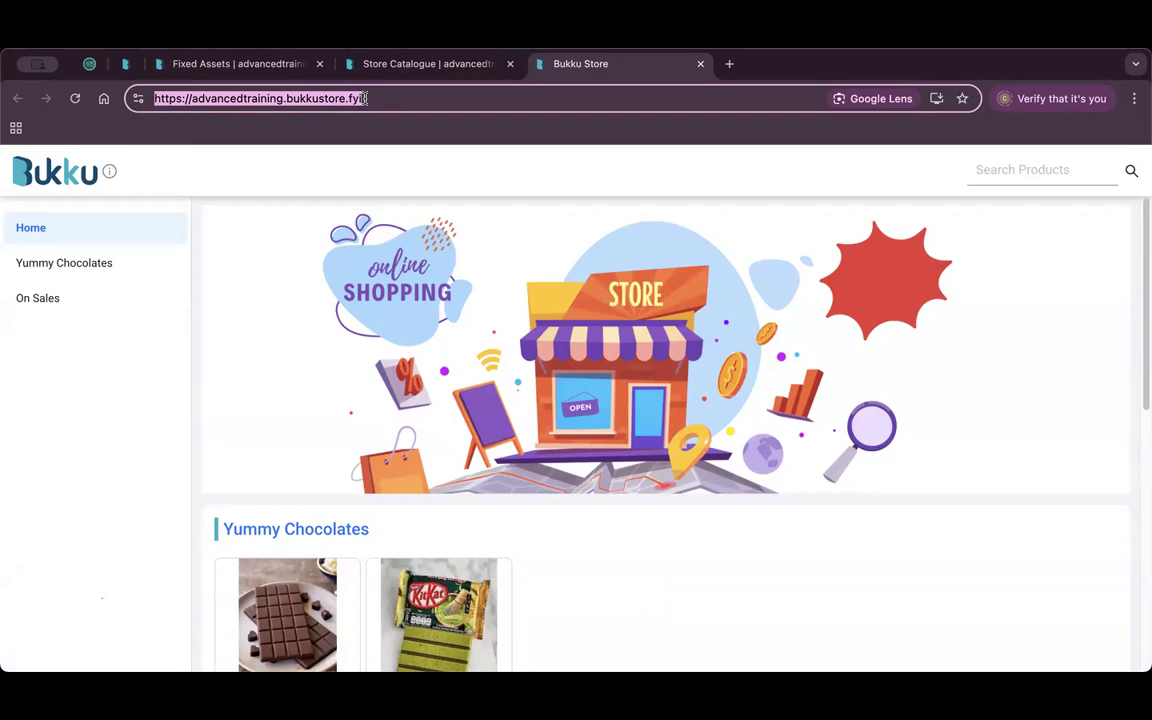
{"action": "scroll", "coordinate": [445, 408], "scroll_direction": "down", "scroll_amount": 3}
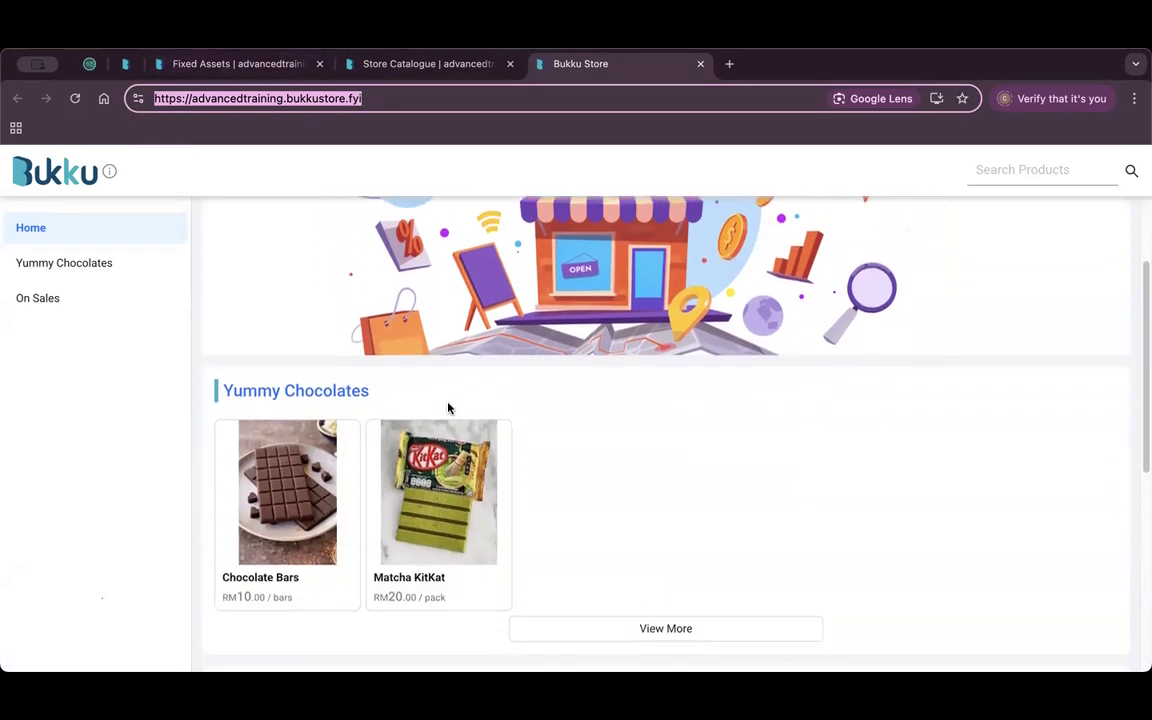
{"action": "scroll", "coordinate": [448, 408], "scroll_direction": "down", "scroll_amount": 5}
{"action": "scroll", "coordinate": [447, 406], "scroll_direction": "up", "scroll_amount": 2}
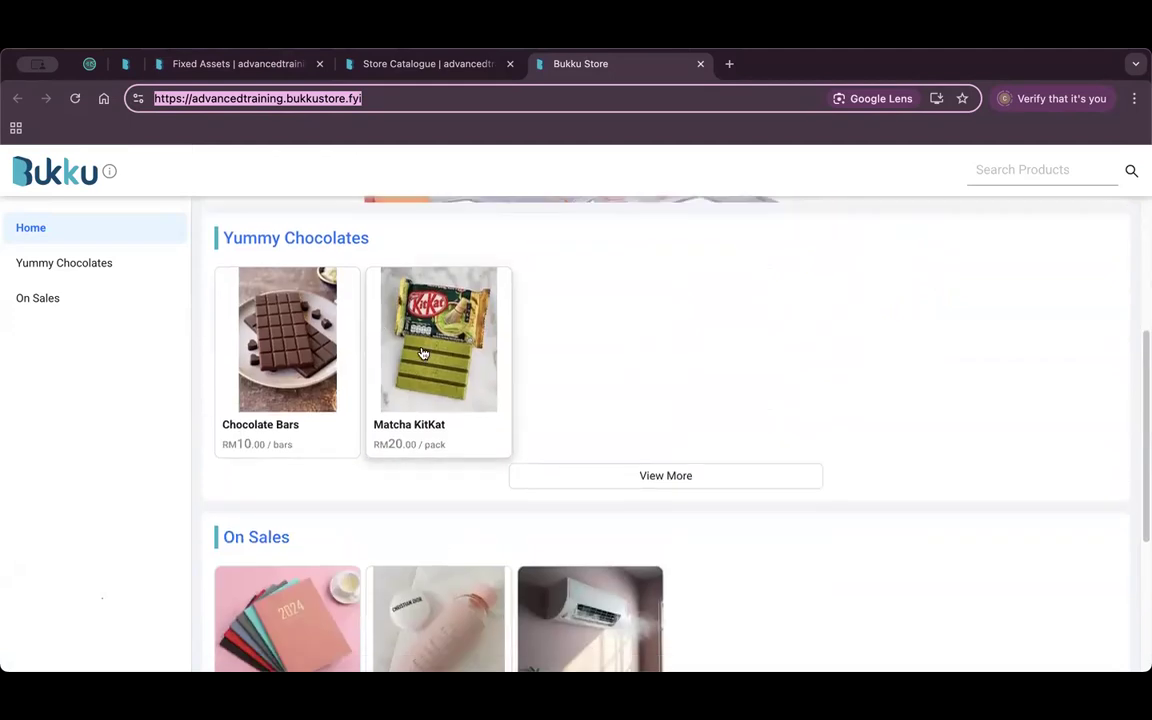
{"action": "scroll", "coordinate": [421, 345], "scroll_direction": "down", "scroll_amount": 1}
Browse the Yummy Chocolates and On Sales categories, then scroll the Home page.
{"action": "left_click", "coordinate": [108, 266]}
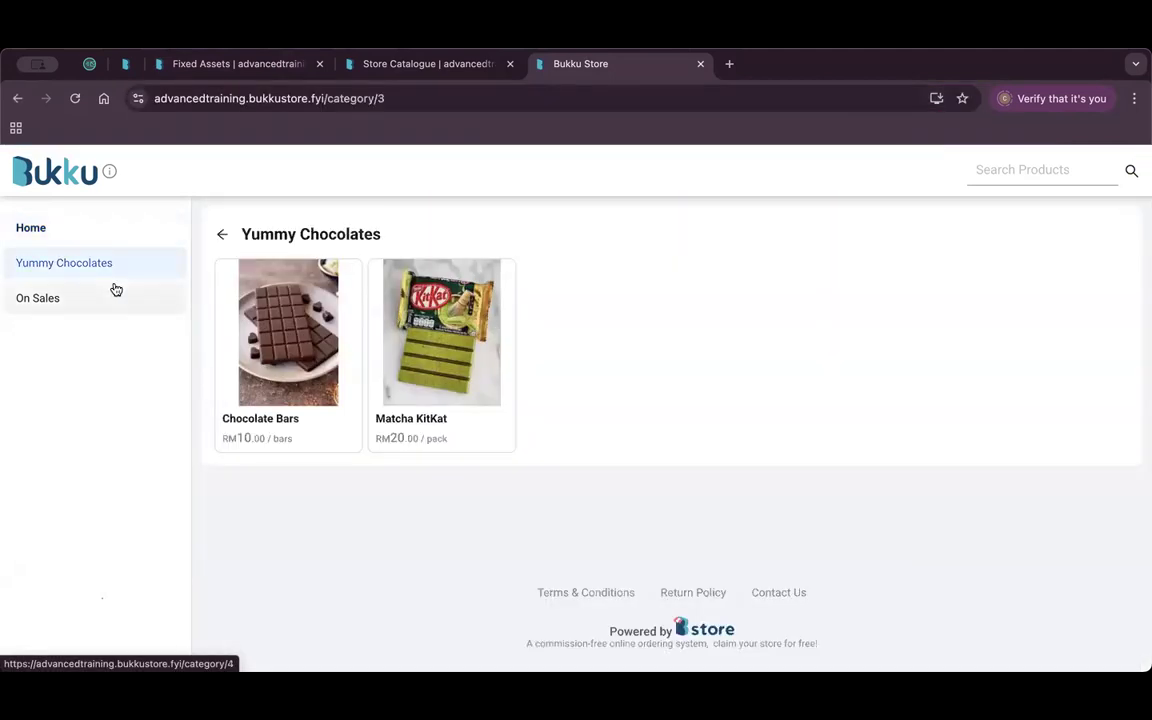
{"action": "left_click", "coordinate": [116, 289]}
{"action": "left_click", "coordinate": [160, 228]}
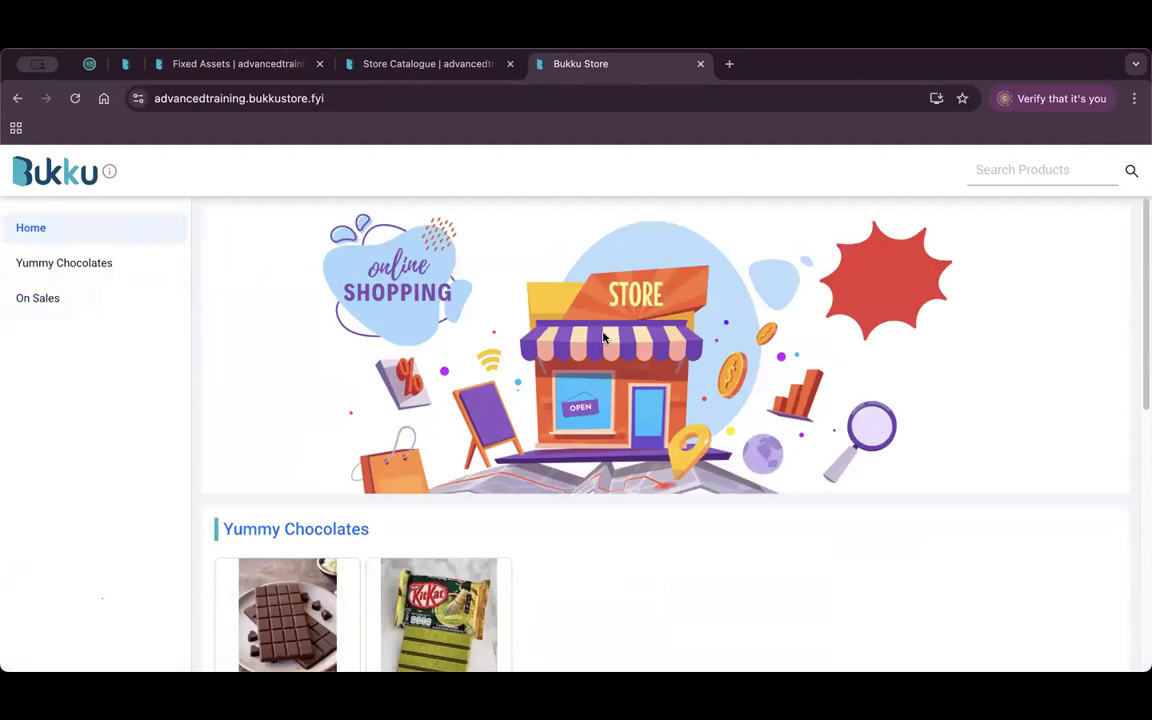
{"action": "scroll", "coordinate": [650, 360], "scroll_direction": "down", "scroll_amount": 2}
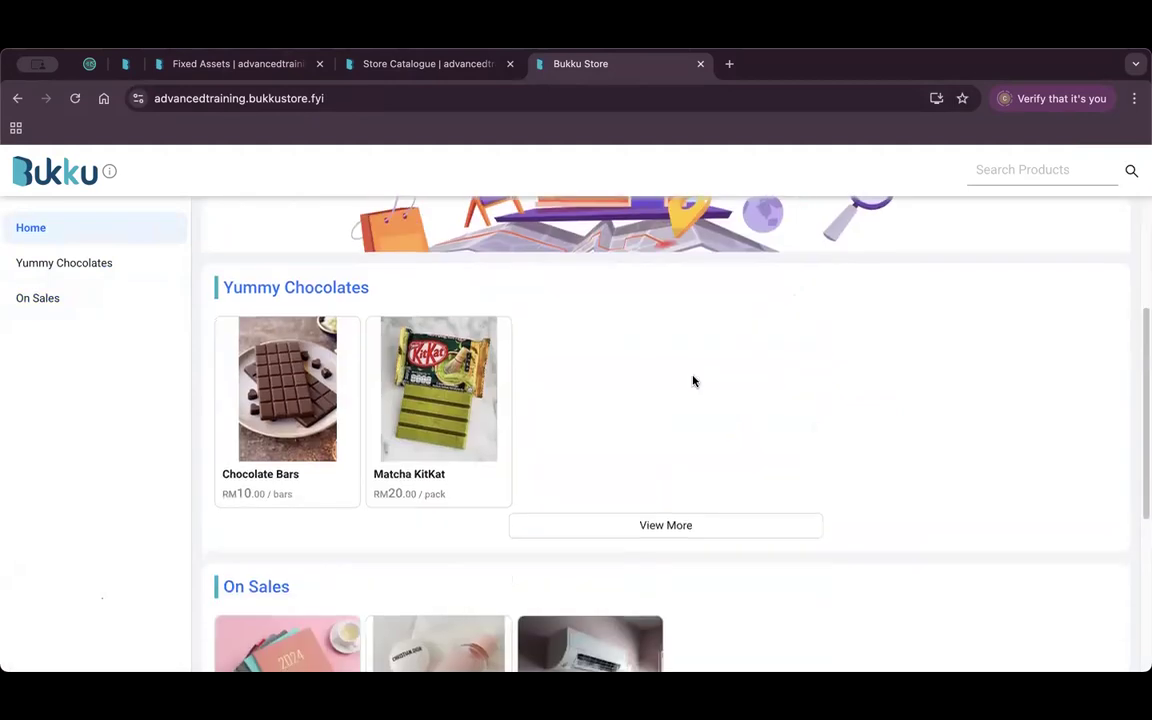
{"action": "scroll", "coordinate": [704, 407], "scroll_direction": "down", "scroll_amount": 1}
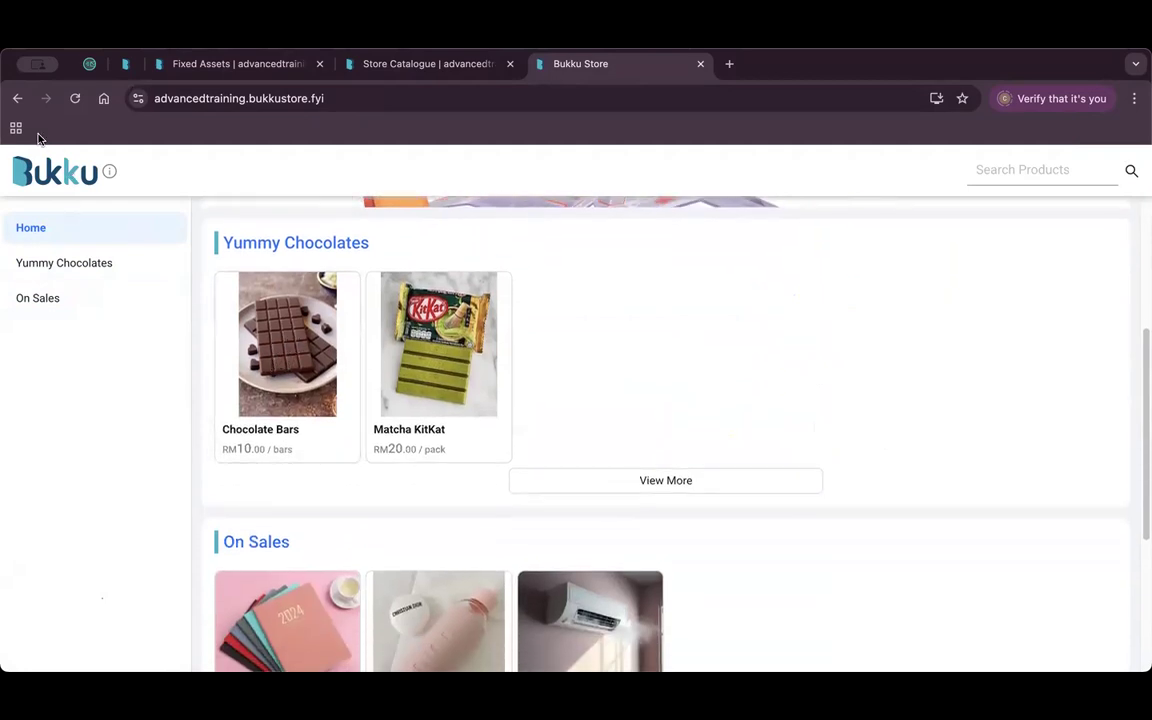
Add Chocolate Bars and Matcha KitKat to the cart, raising KitKat quantity to 3.
{"action": "left_click", "coordinate": [298, 381]}
{"action": "left_click", "coordinate": [1021, 652]}
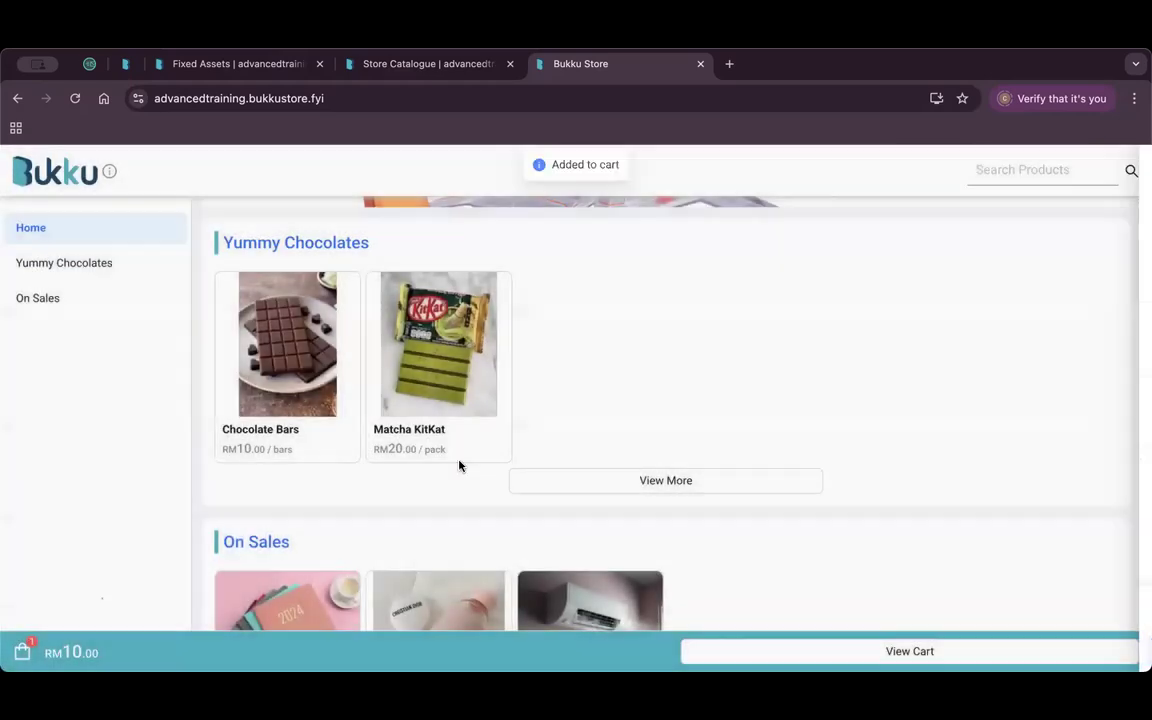
{"action": "left_click", "coordinate": [409, 343]}
{"action": "left_click", "coordinate": [1021, 653]}
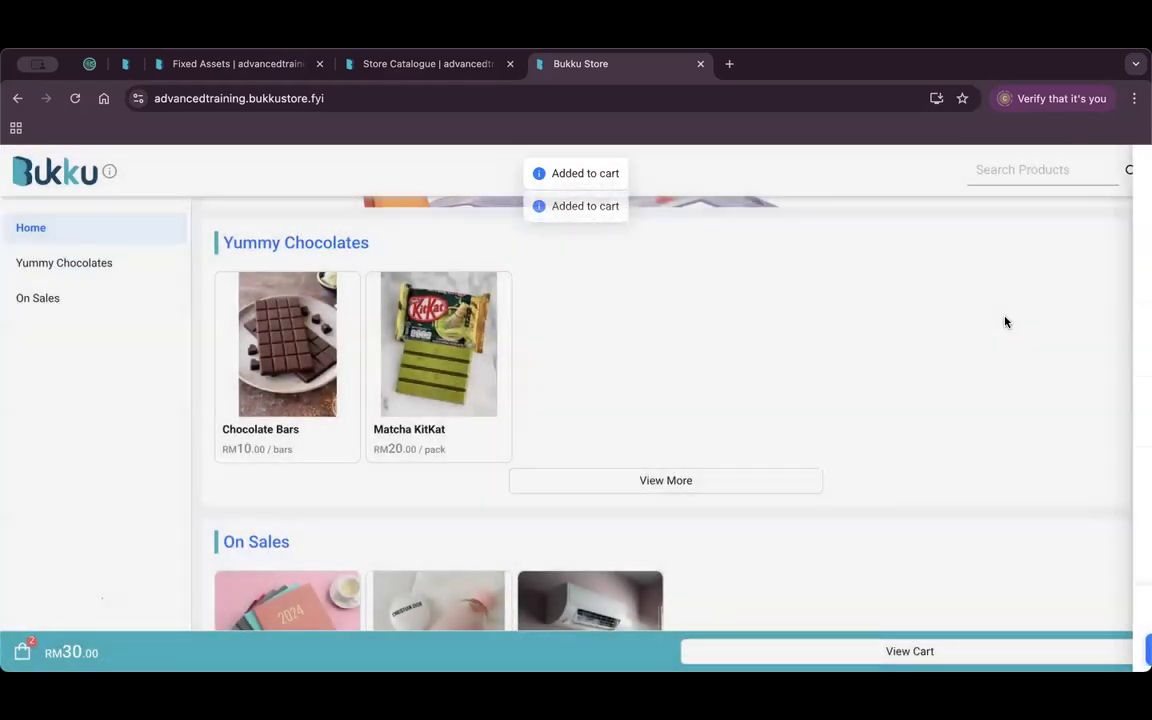
{"action": "left_click", "coordinate": [910, 651]}
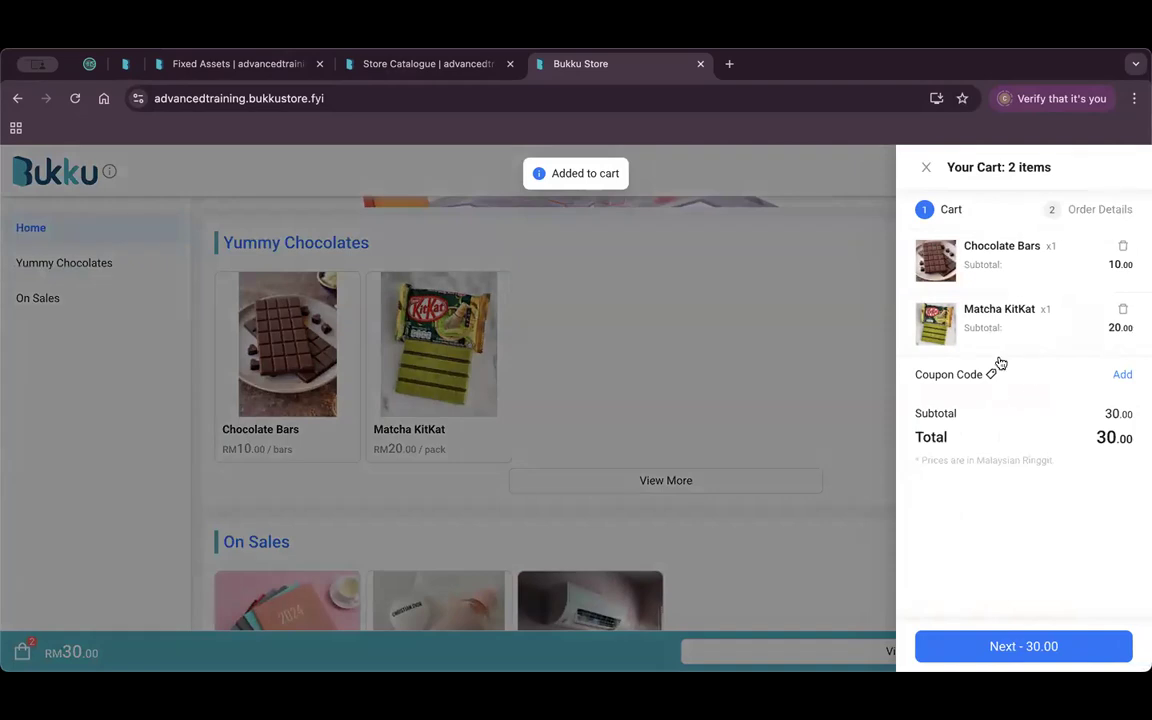
{"action": "left_click", "coordinate": [1046, 316]}
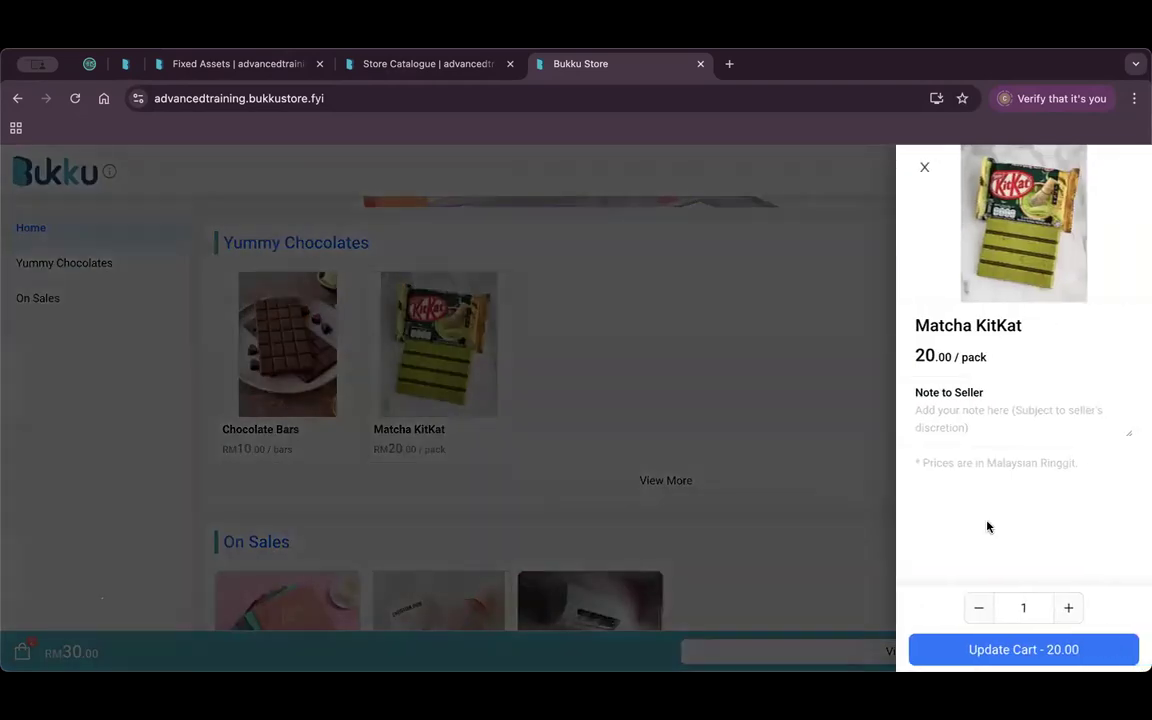
{"action": "left_click", "coordinate": [1071, 610]}
{"action": "left_click", "coordinate": [1071, 610]}
{"action": "left_click", "coordinate": [1028, 649]}
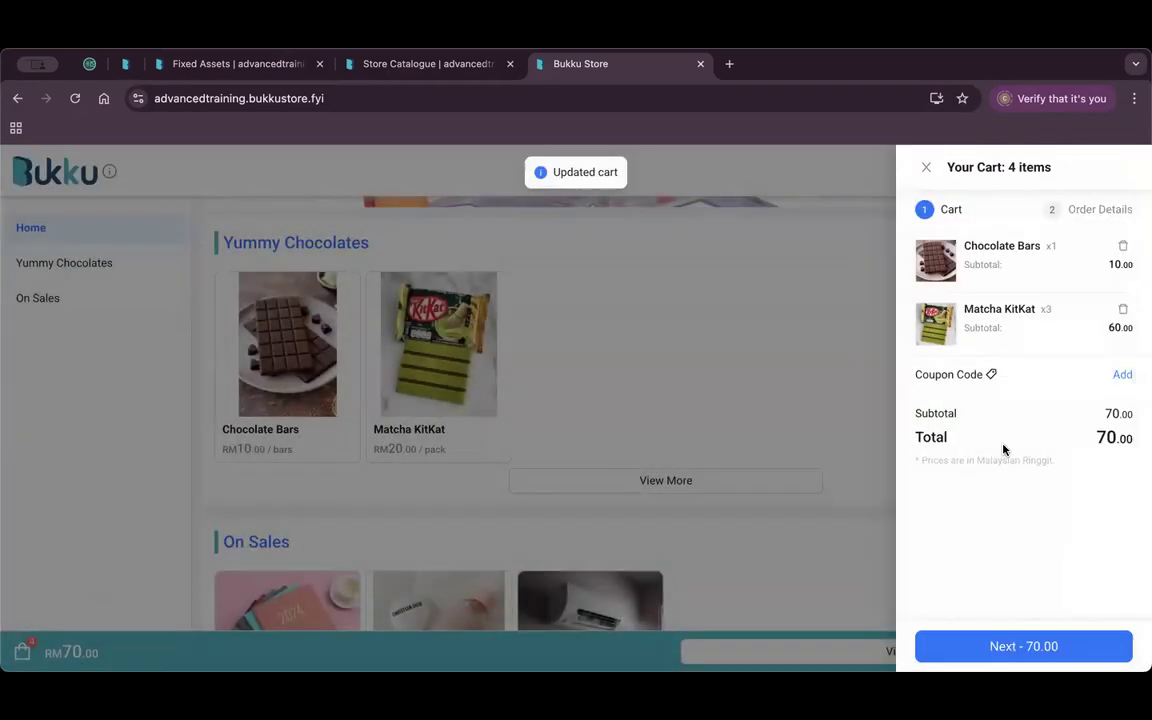
Apply coupon DOUBLE88 in the cart for RM 7.00 off, totalling RM 63.00.
{"action": "left_click", "coordinate": [1124, 375]}
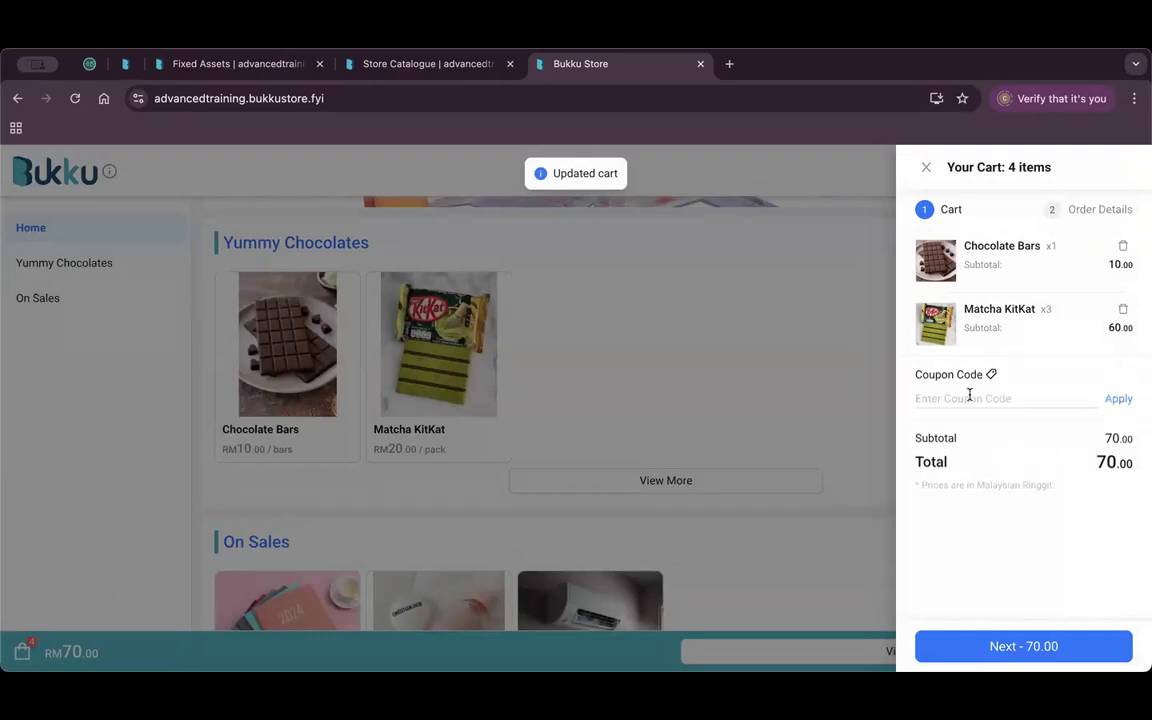
{"action": "type", "text": "DOUBLE88"}
{"action": "left_click", "coordinate": [995, 512]}
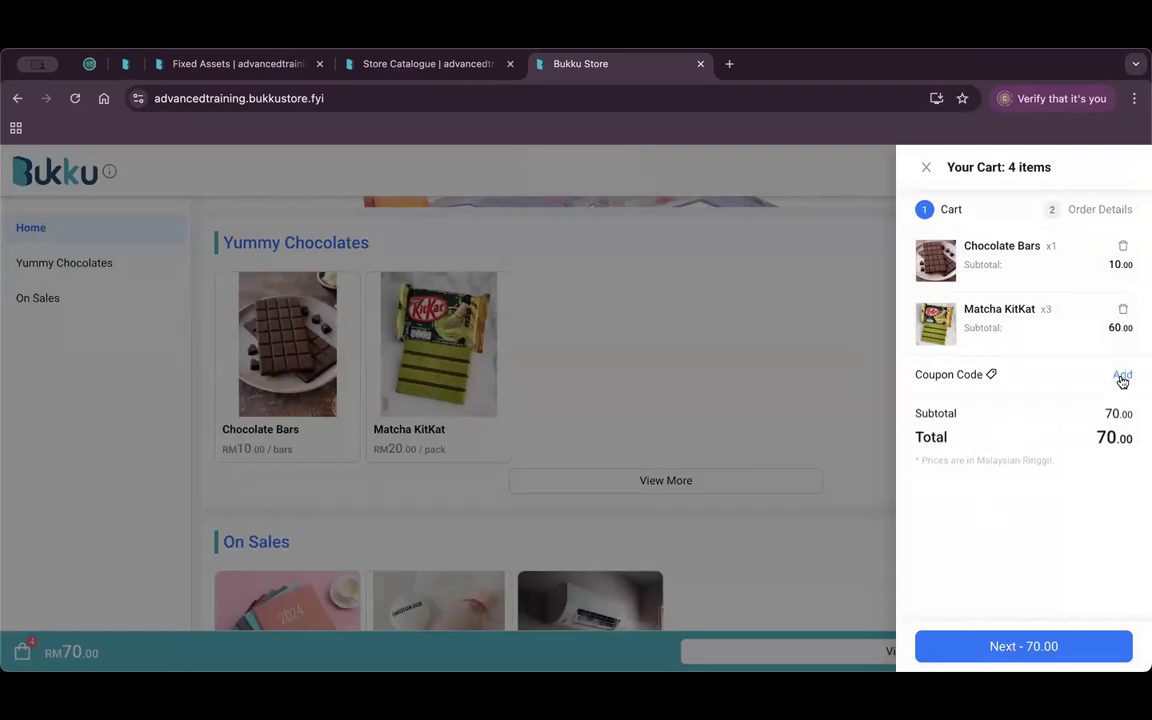
{"action": "left_click", "coordinate": [1118, 375]}
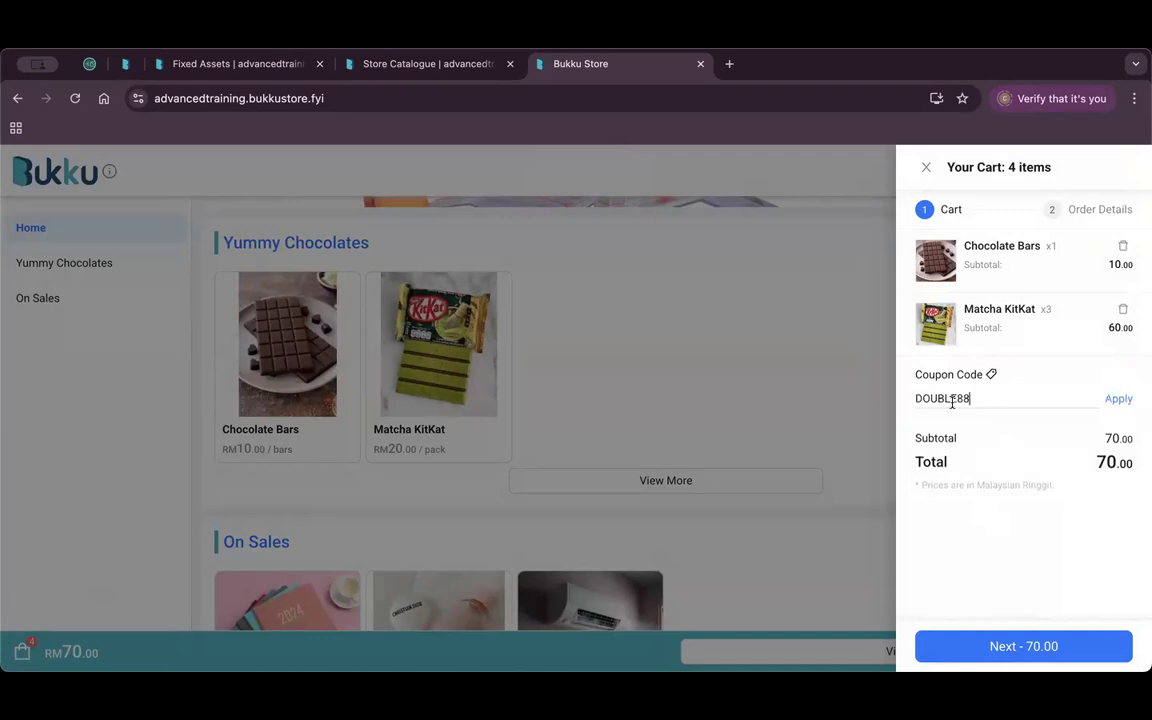
{"action": "left_click", "coordinate": [1120, 399]}
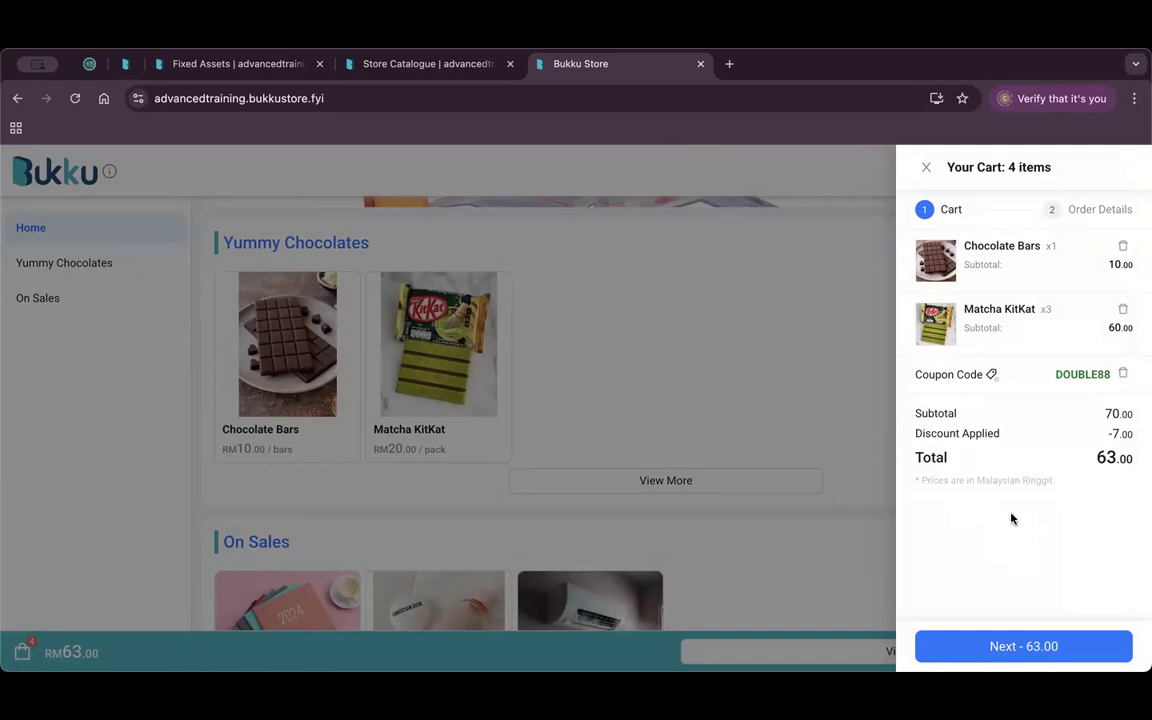
Move to order details and fill in the customer's saved name and mobile number.
{"action": "left_click", "coordinate": [1028, 651]}
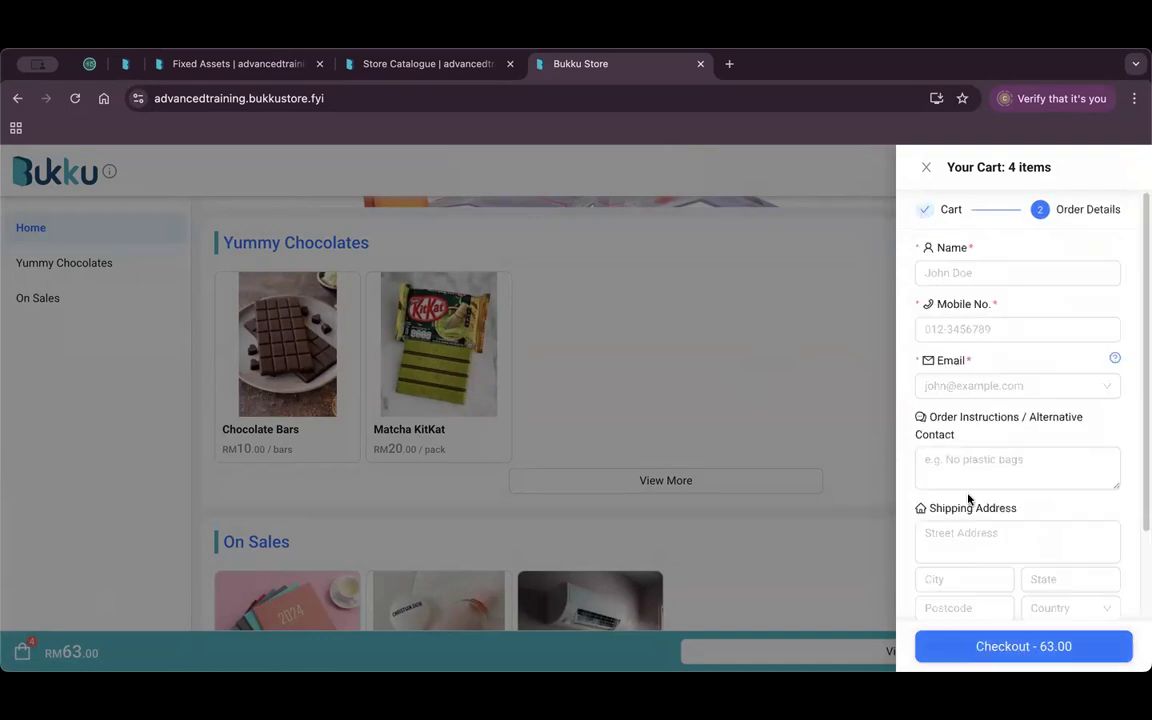
{"action": "left_click", "coordinate": [985, 270]}
{"action": "left_click", "coordinate": [1016, 370]}
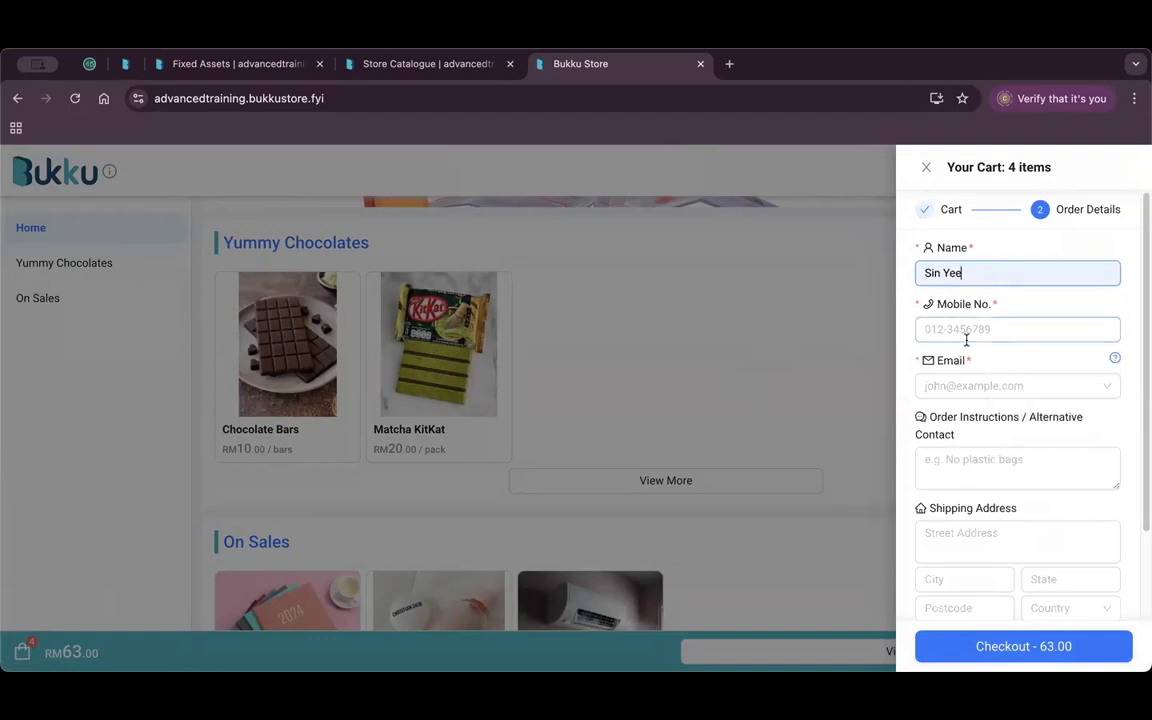
{"action": "left_click", "coordinate": [964, 332]}
{"action": "left_click", "coordinate": [968, 394]}
Copy the temporary e-mail address from Temp Mail into the order's Email field.
{"action": "left_click", "coordinate": [980, 388]}
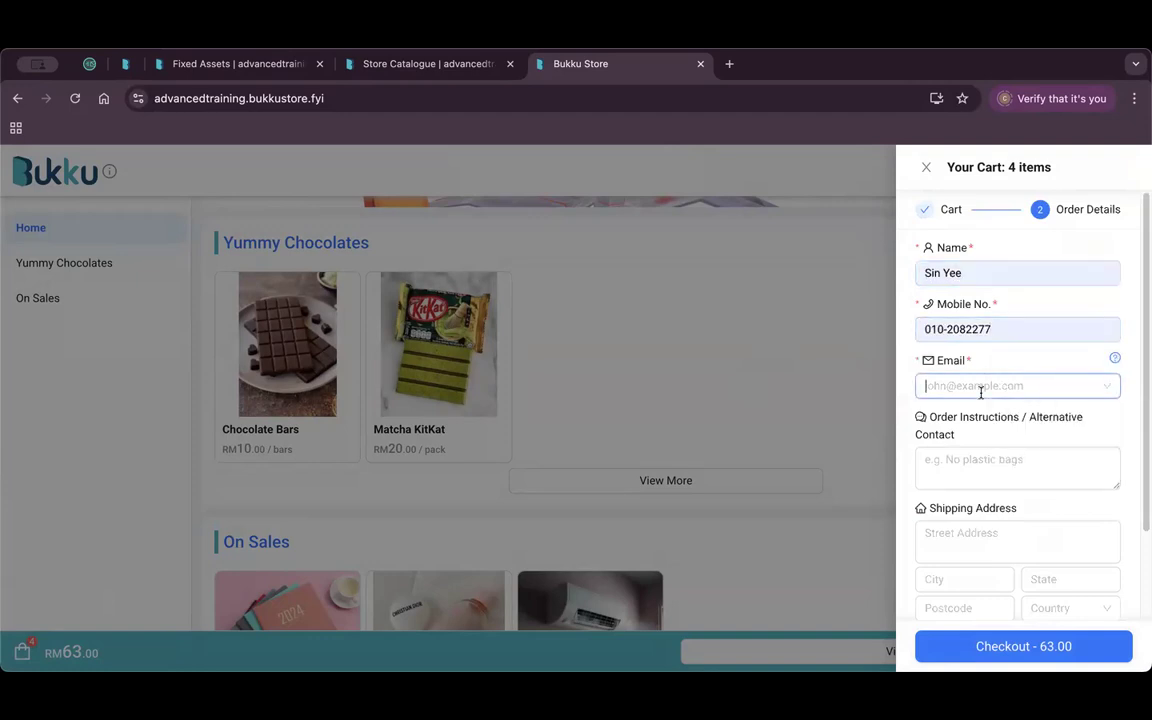
{"action": "left_click", "coordinate": [95, 63]}
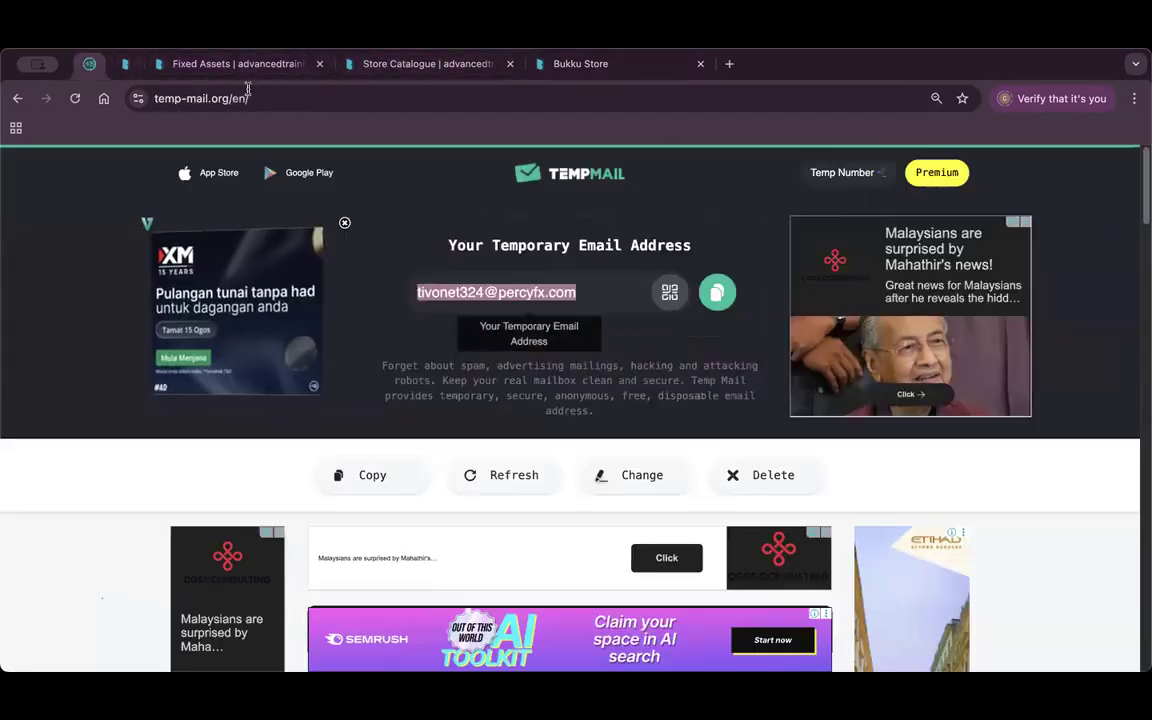
{"action": "left_click", "coordinate": [717, 291]}
{"action": "left_click", "coordinate": [590, 63]}
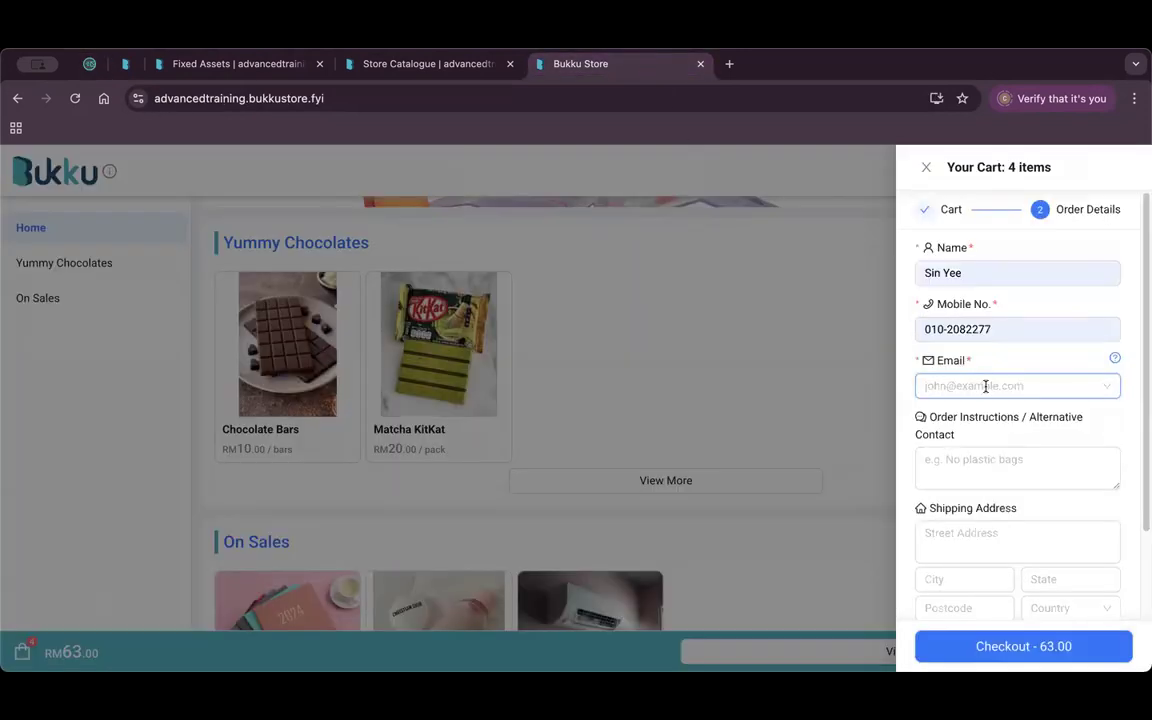
{"action": "key", "text": "super+v"}
{"action": "key", "text": "Tab"}
Agree to the privacy policy and check out the 63.00 order.
{"action": "scroll", "coordinate": [1075, 445], "scroll_direction": "down", "scroll_amount": 2}
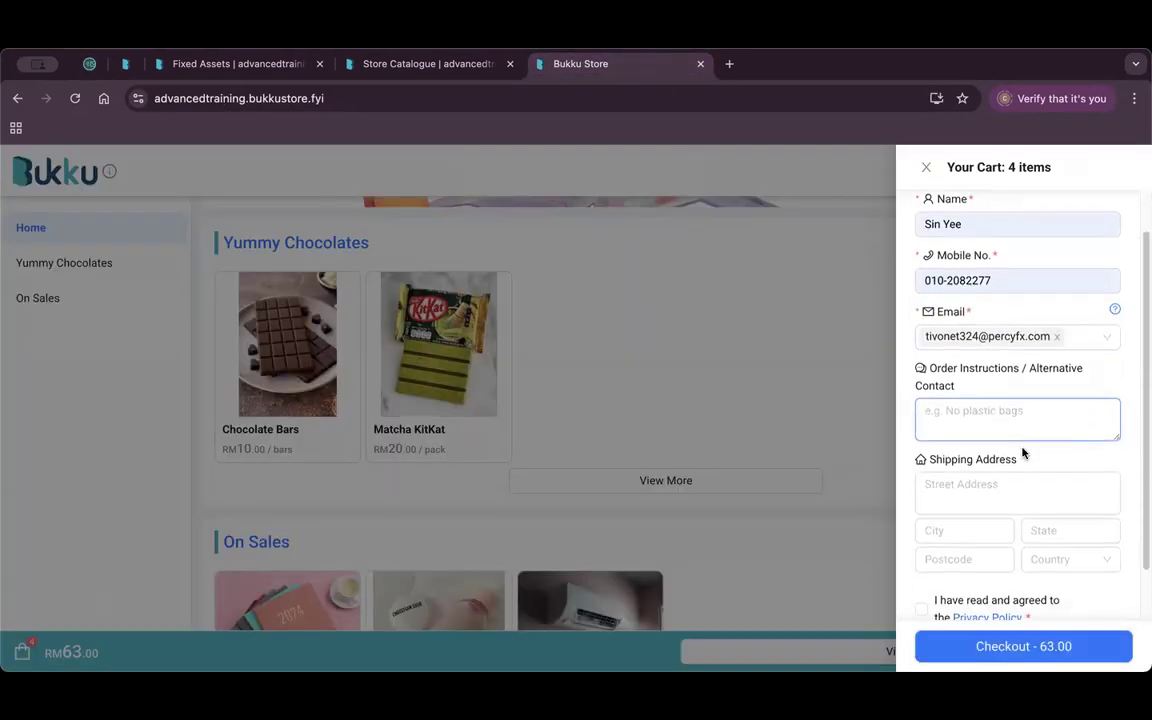
{"action": "left_click", "coordinate": [921, 549]}
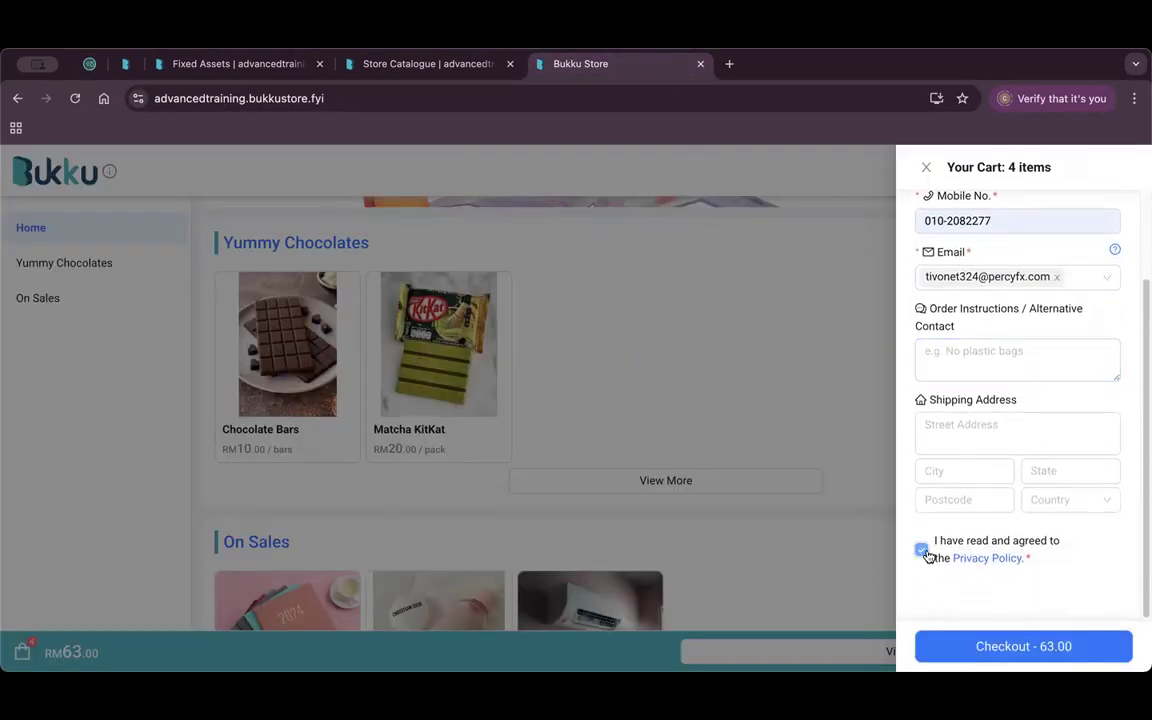
{"action": "left_click", "coordinate": [1024, 648]}
Place order IV-10653, note its Pending Payment status, and view both order e-mails in the temp inbox.
{"action": "left_click", "coordinate": [607, 359]}
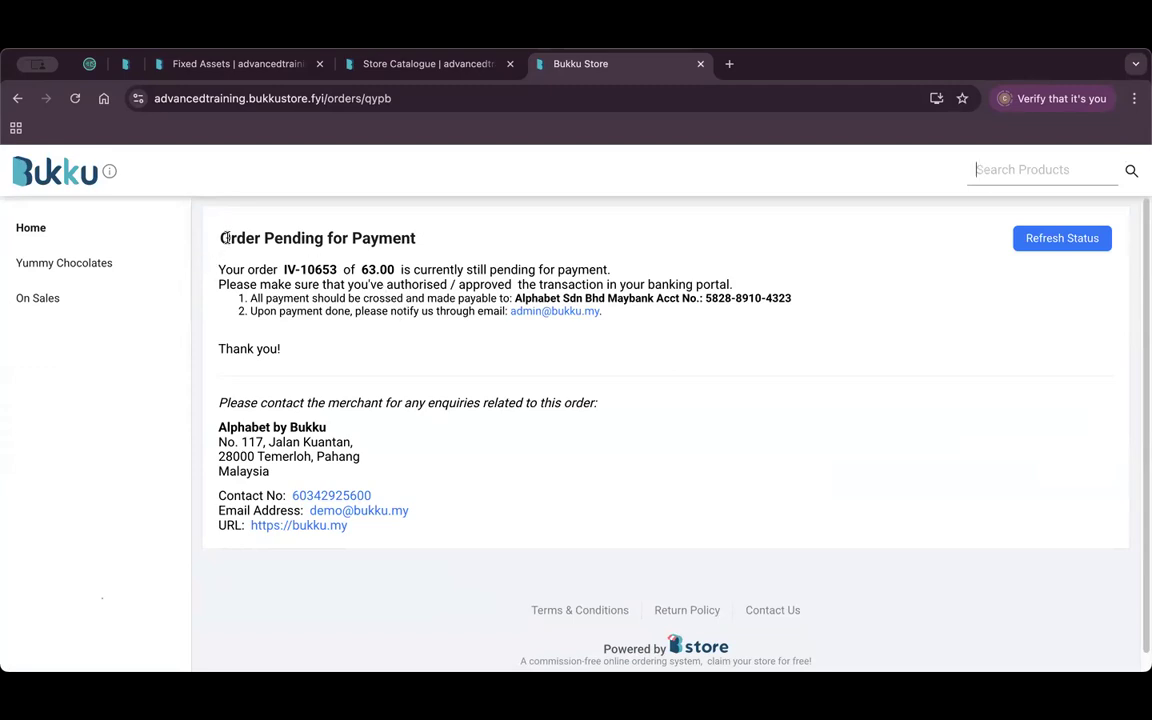
{"action": "left_click_drag", "start_coordinate": [283, 238], "coordinate": [380, 238]}
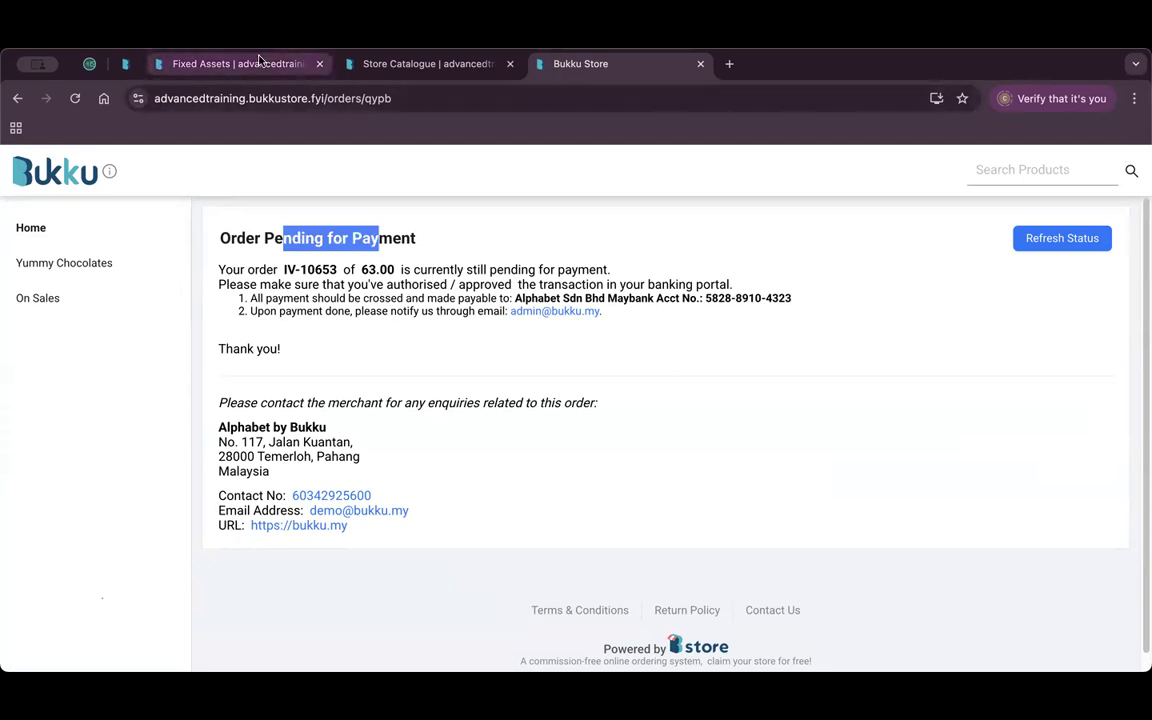
{"action": "left_click_drag", "start_coordinate": [89, 63], "coordinate": [609, 64]}
{"action": "scroll", "coordinate": [520, 352], "scroll_direction": "down", "scroll_amount": 3}
{"action": "scroll", "coordinate": [520, 352], "scroll_direction": "down", "scroll_amount": 3}
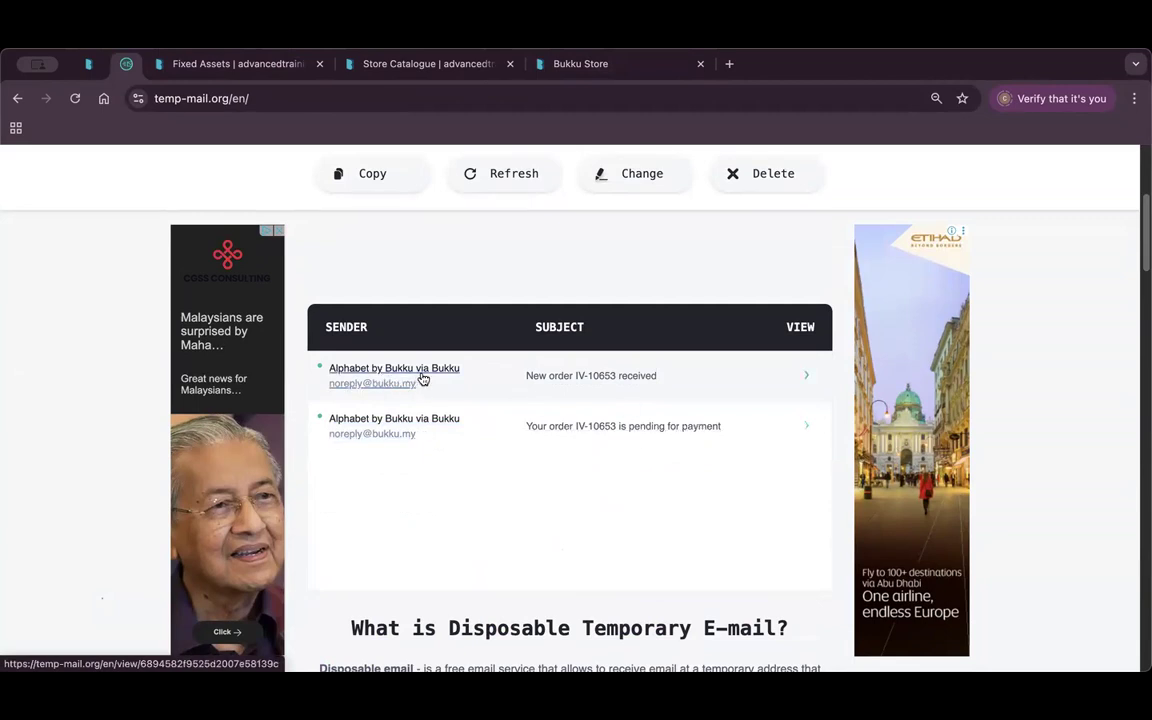
Read the 'Your order IV-10653 is pending for payment' e-mail in Temp Mail.
{"action": "left_click", "coordinate": [587, 377]}
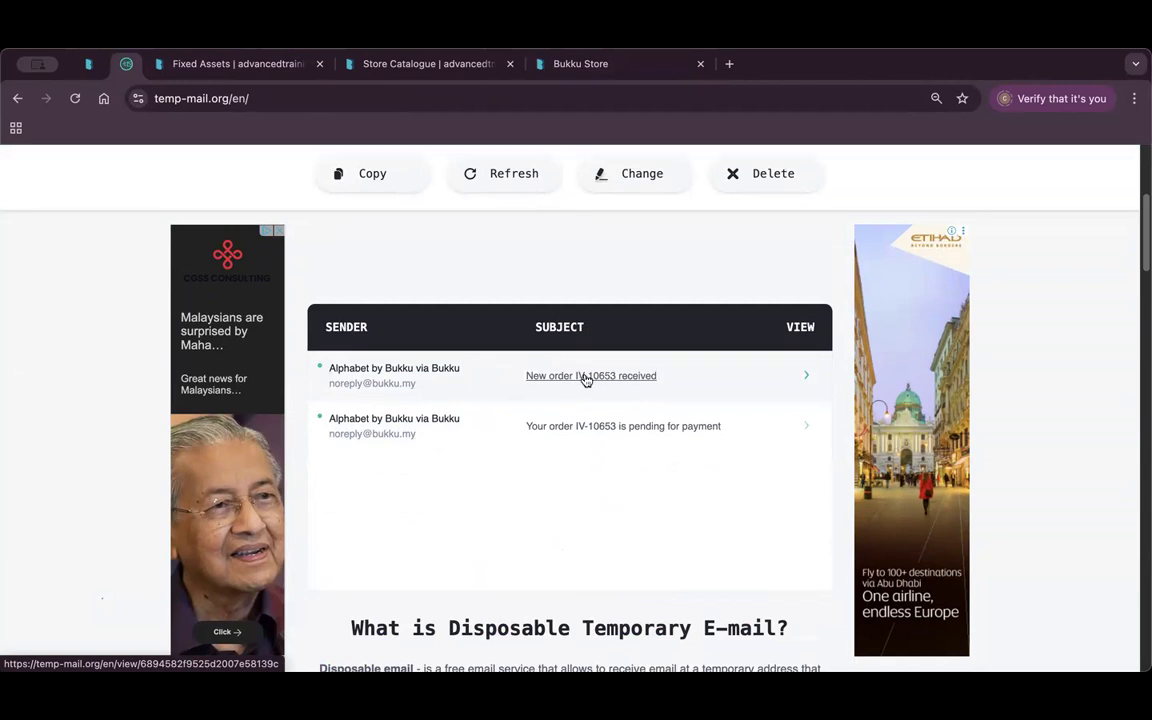
{"action": "left_click", "coordinate": [585, 429]}
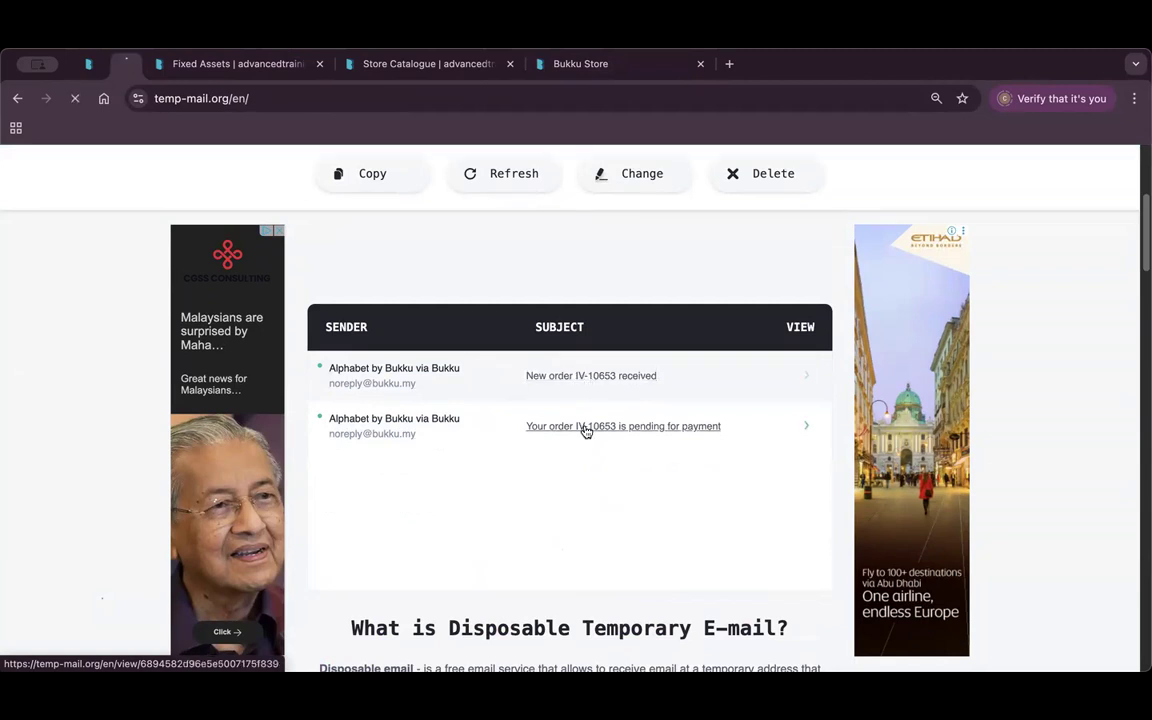
{"action": "scroll", "coordinate": [594, 437], "scroll_direction": "down", "scroll_amount": 5}
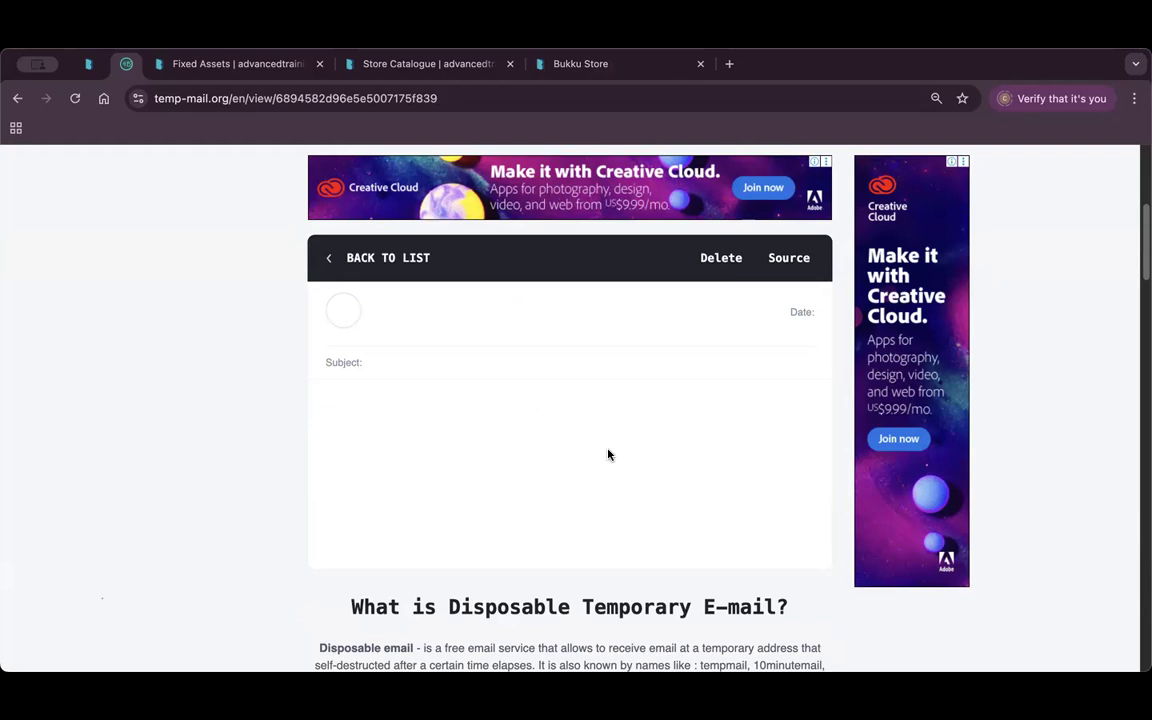
{"action": "scroll", "coordinate": [567, 413], "scroll_direction": "down", "scroll_amount": 1}
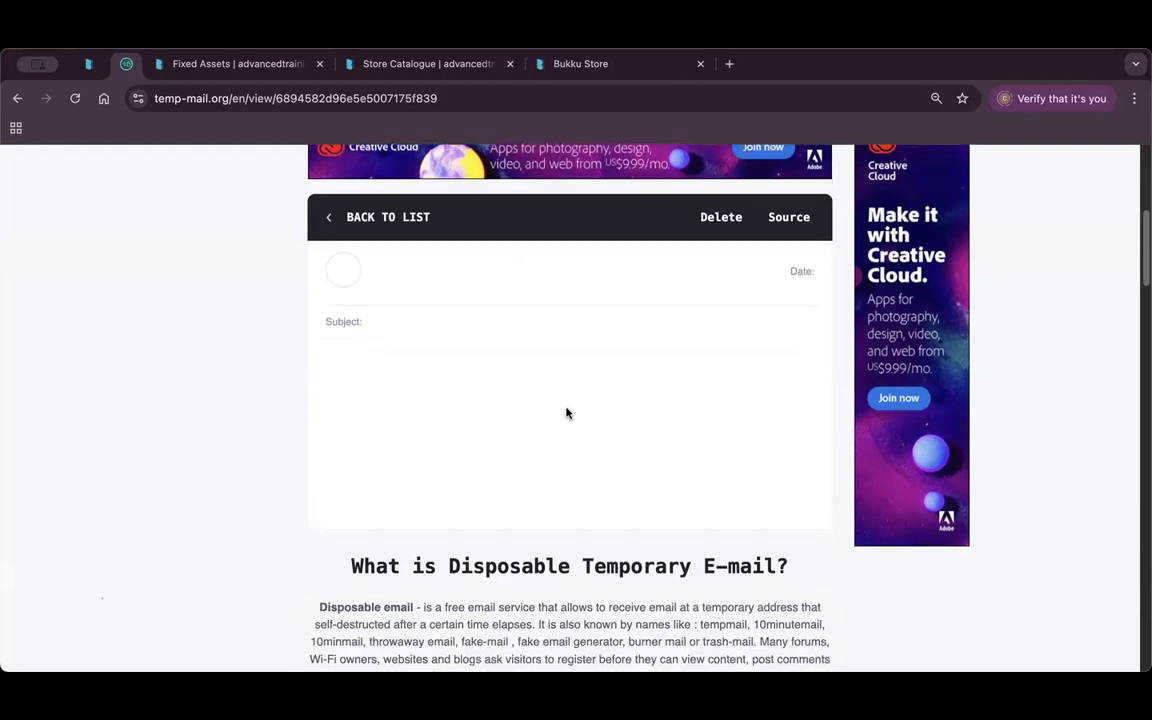
{"action": "scroll", "coordinate": [558, 378], "scroll_direction": "down", "scroll_amount": 3}
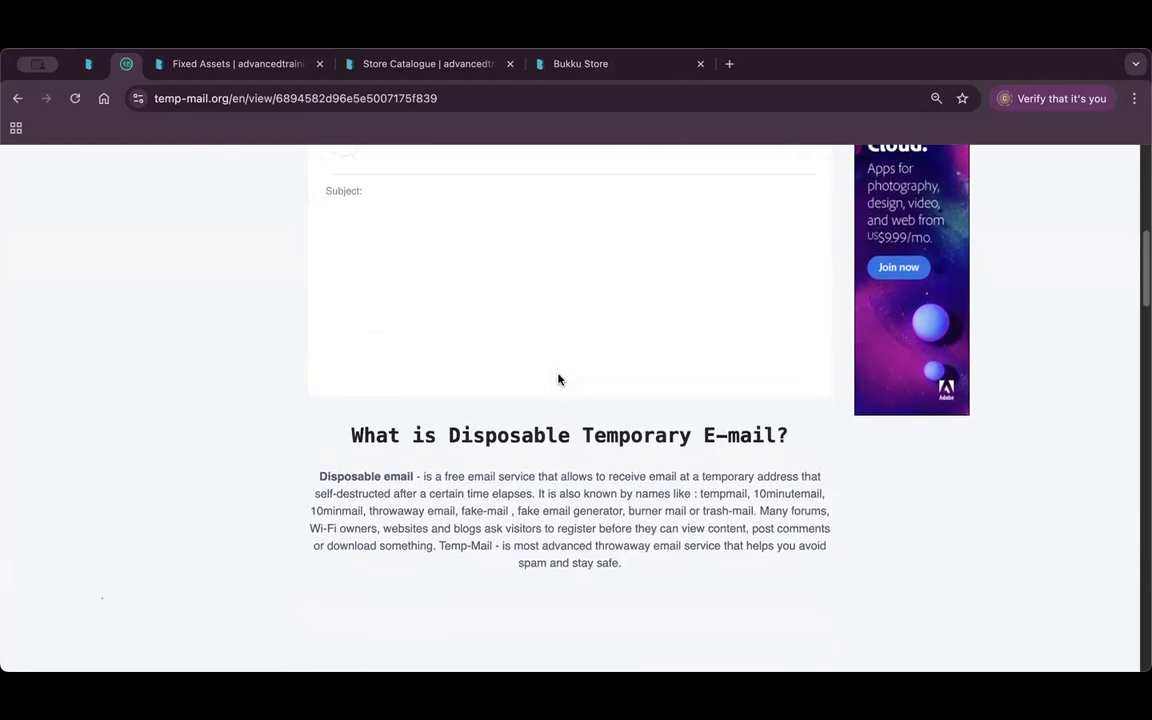
{"action": "scroll", "coordinate": [558, 378], "scroll_direction": "up", "scroll_amount": 6}
{"action": "scroll", "coordinate": [515, 403], "scroll_direction": "down", "scroll_amount": 2}
{"action": "scroll", "coordinate": [512, 404], "scroll_direction": "up", "scroll_amount": 1}
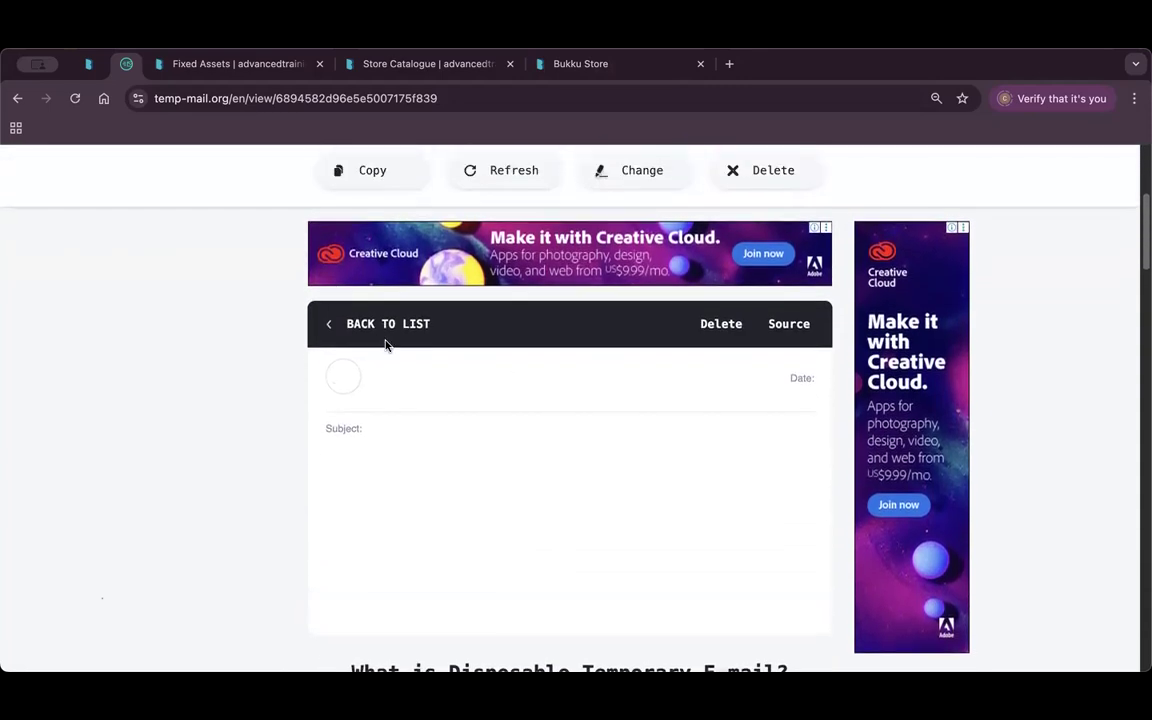
Return to the inbox list, then back to the Bukku Store order page.
{"action": "left_click", "coordinate": [349, 326]}
{"action": "scroll", "coordinate": [509, 419], "scroll_direction": "down", "scroll_amount": 4}
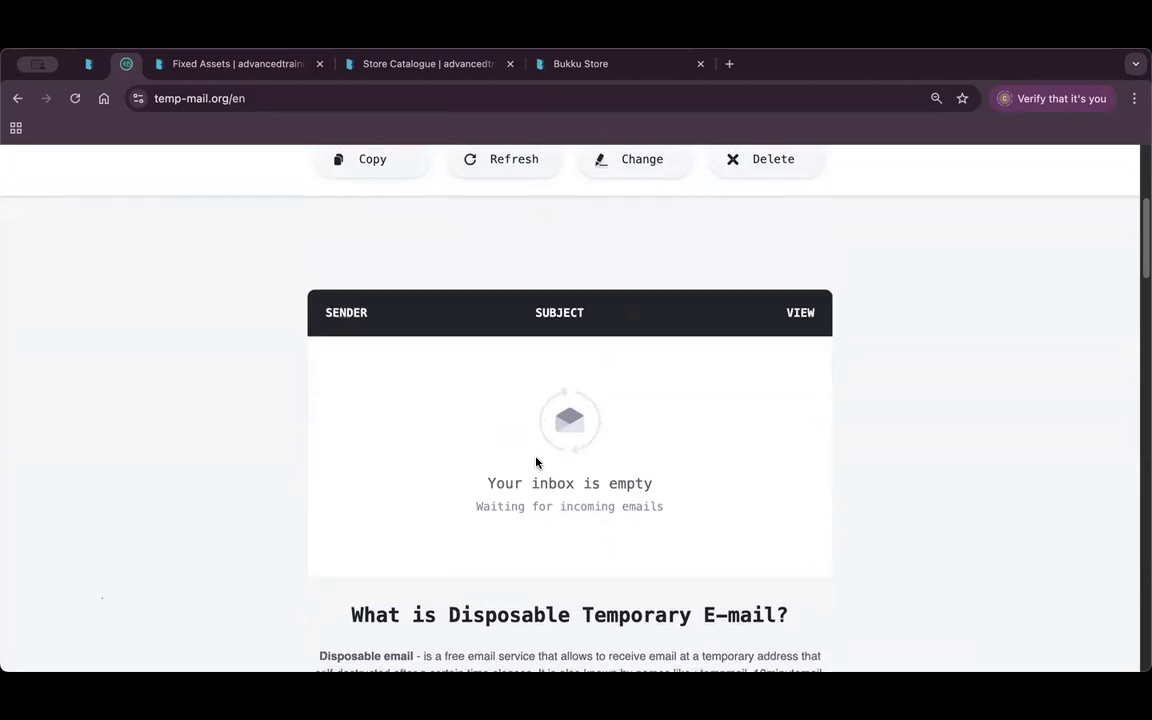
{"action": "scroll", "coordinate": [535, 462], "scroll_direction": "up", "scroll_amount": 1}
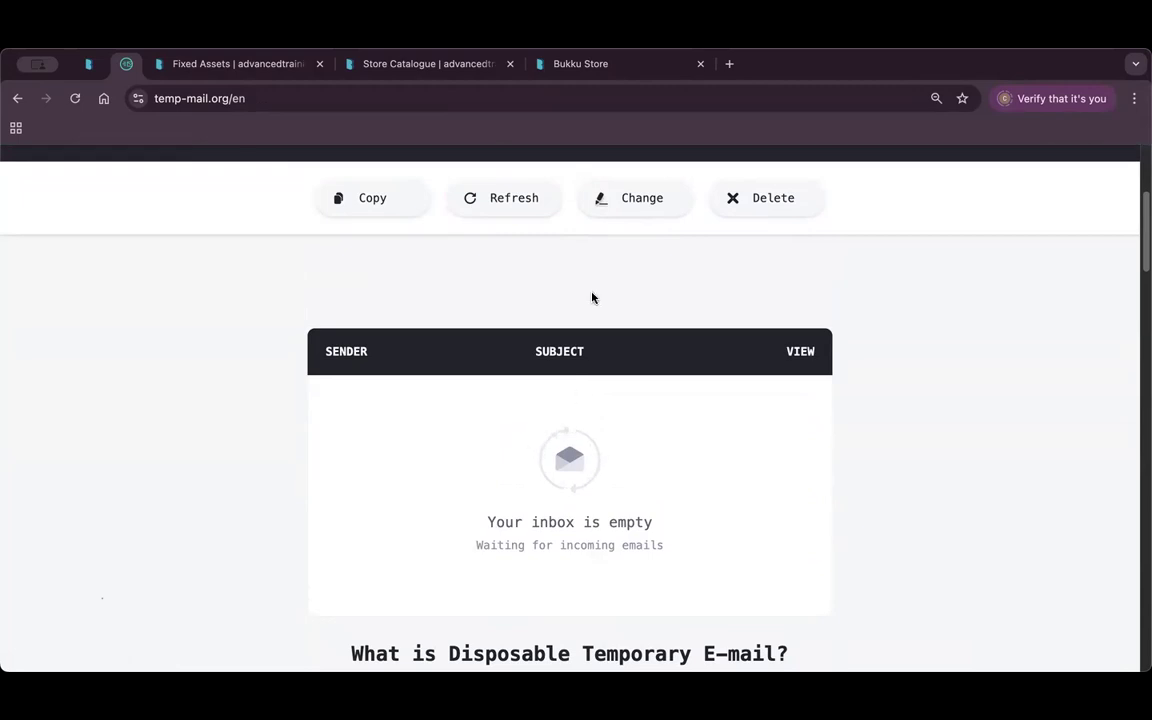
{"action": "left_click", "coordinate": [612, 68]}
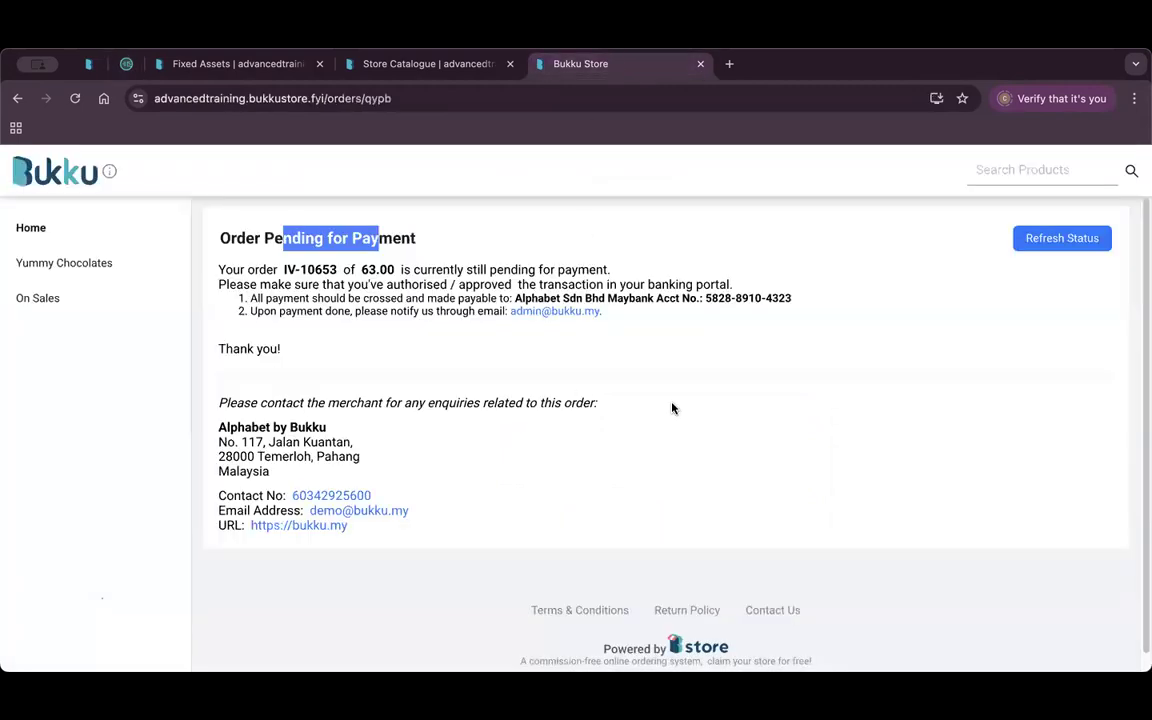
Open Bukku Store > Orders in the admin to see IV-10653 at RM 63.00.
{"action": "left_click", "coordinate": [455, 63]}
{"action": "left_click", "coordinate": [107, 410]}
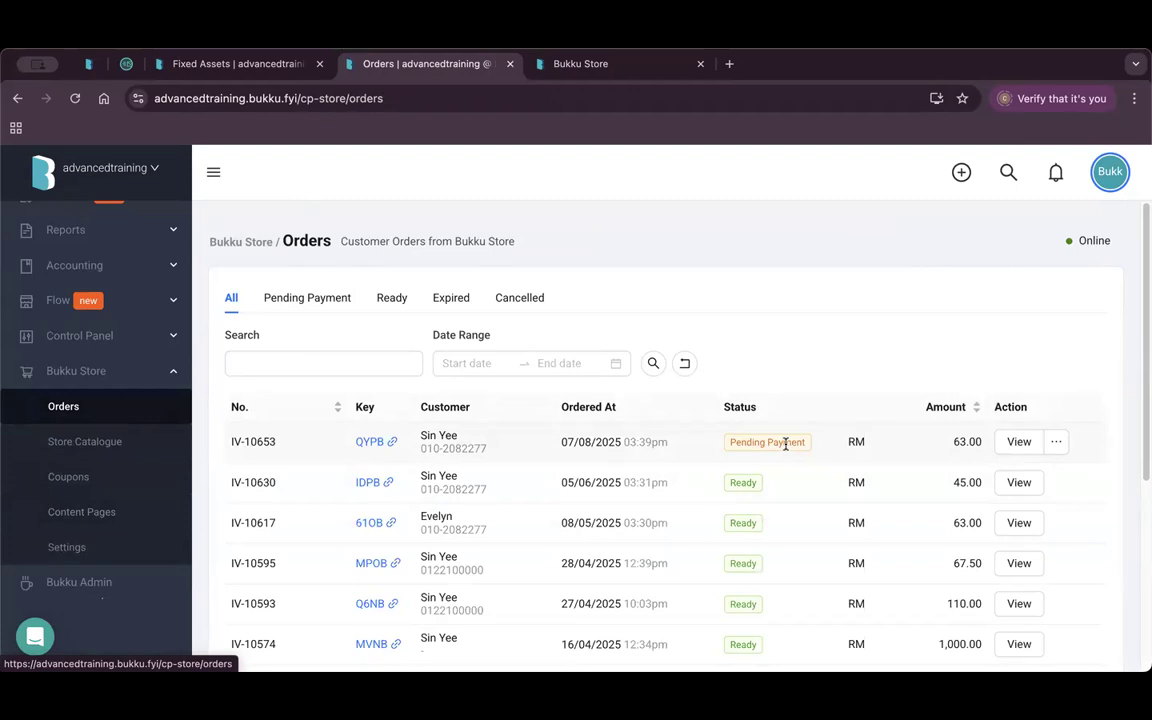
Mark order IV-10653 as Ready from its actions menu and confirm the status update.
{"action": "left_click", "coordinate": [1058, 442]}
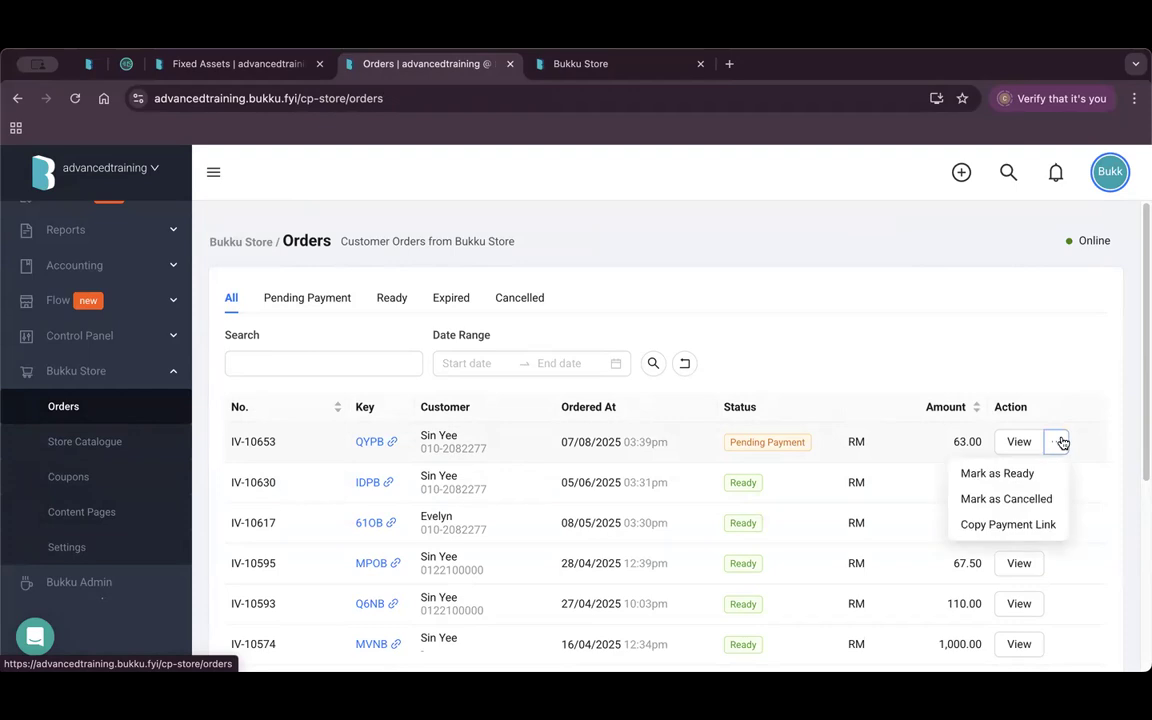
{"action": "left_click", "coordinate": [1057, 442]}
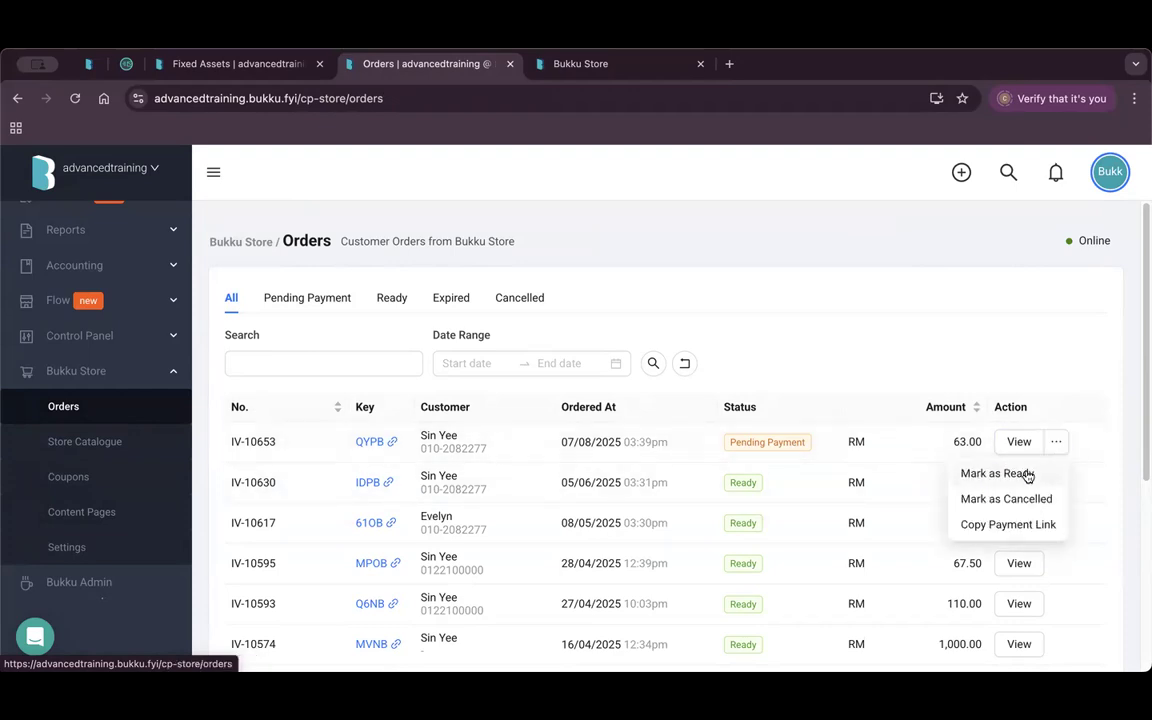
{"action": "left_click", "coordinate": [1026, 474]}
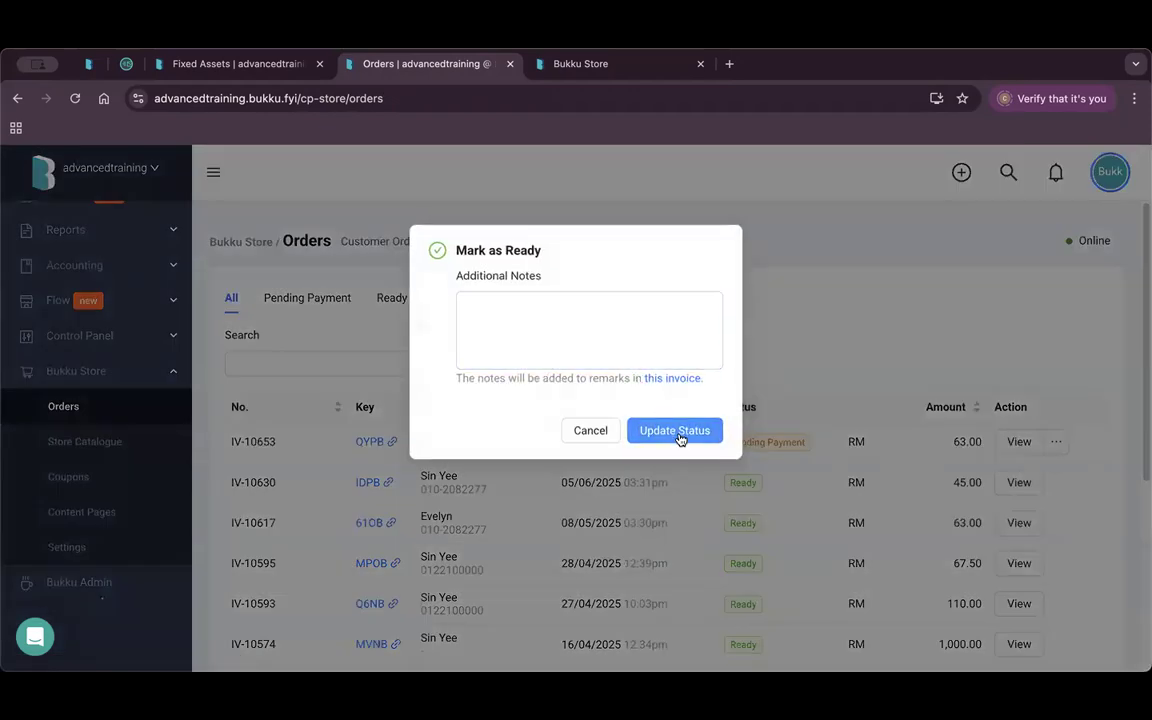
{"action": "left_click", "coordinate": [681, 439]}
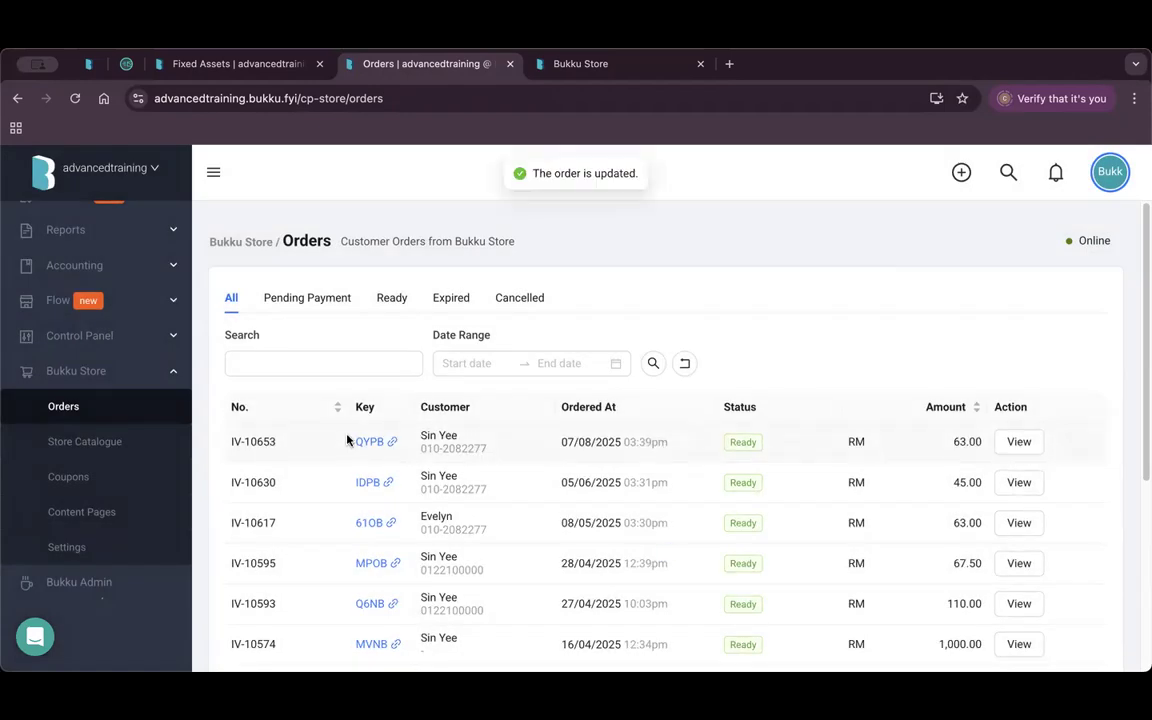
{"action": "left_click_drag", "start_coordinate": [256, 444], "coordinate": [205, 398]}
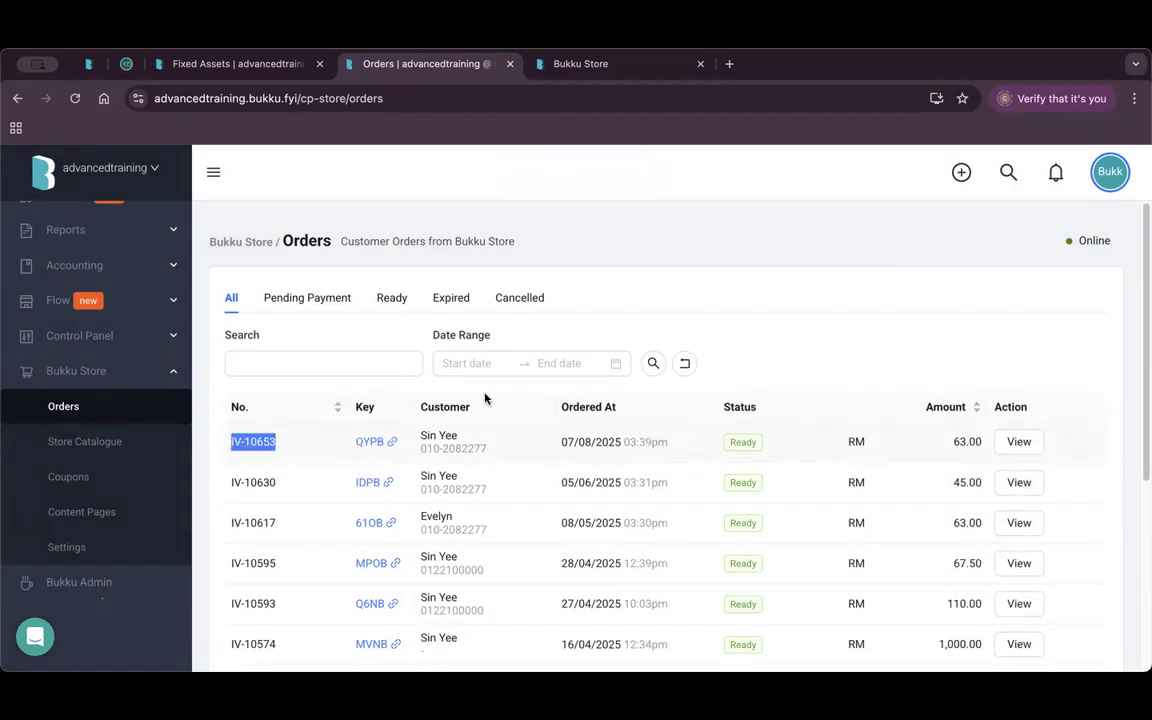
{"action": "scroll", "coordinate": [110, 320], "scroll_direction": "up", "scroll_amount": 5}
{"action": "left_click", "coordinate": [88, 312]}
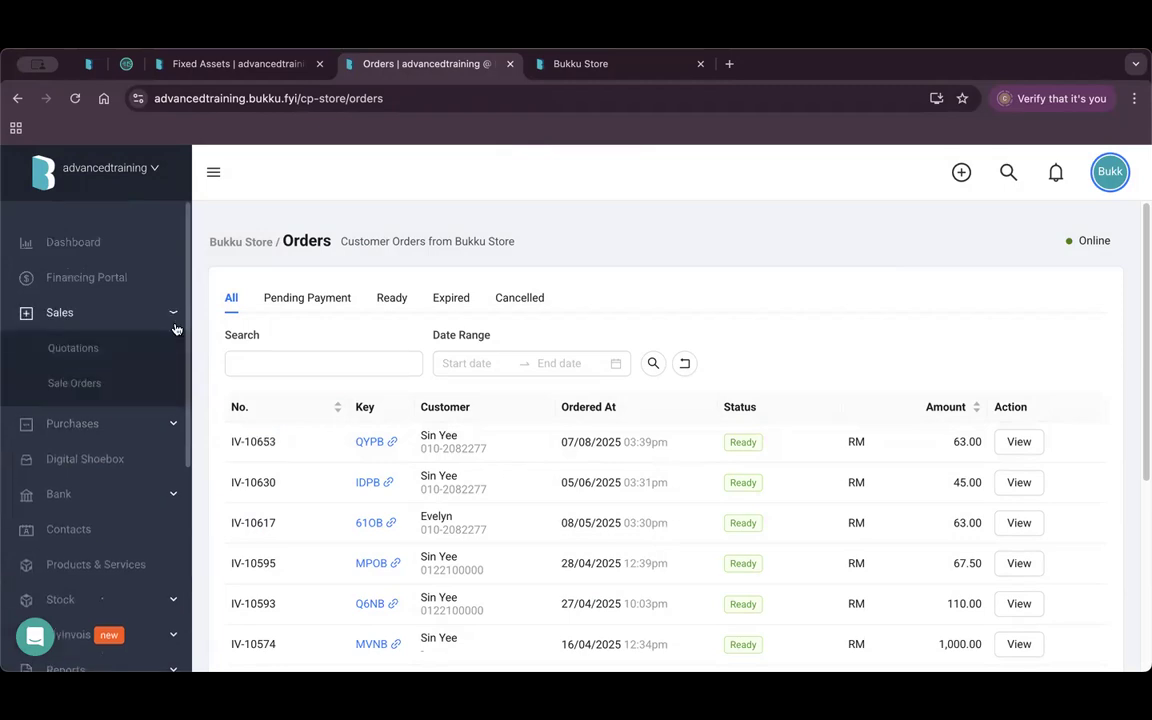
View paid invoice IV-10653 for BukkuStore Sales under Sales > Invoices, then go back to the Dashboard.
{"action": "left_click", "coordinate": [92, 467]}
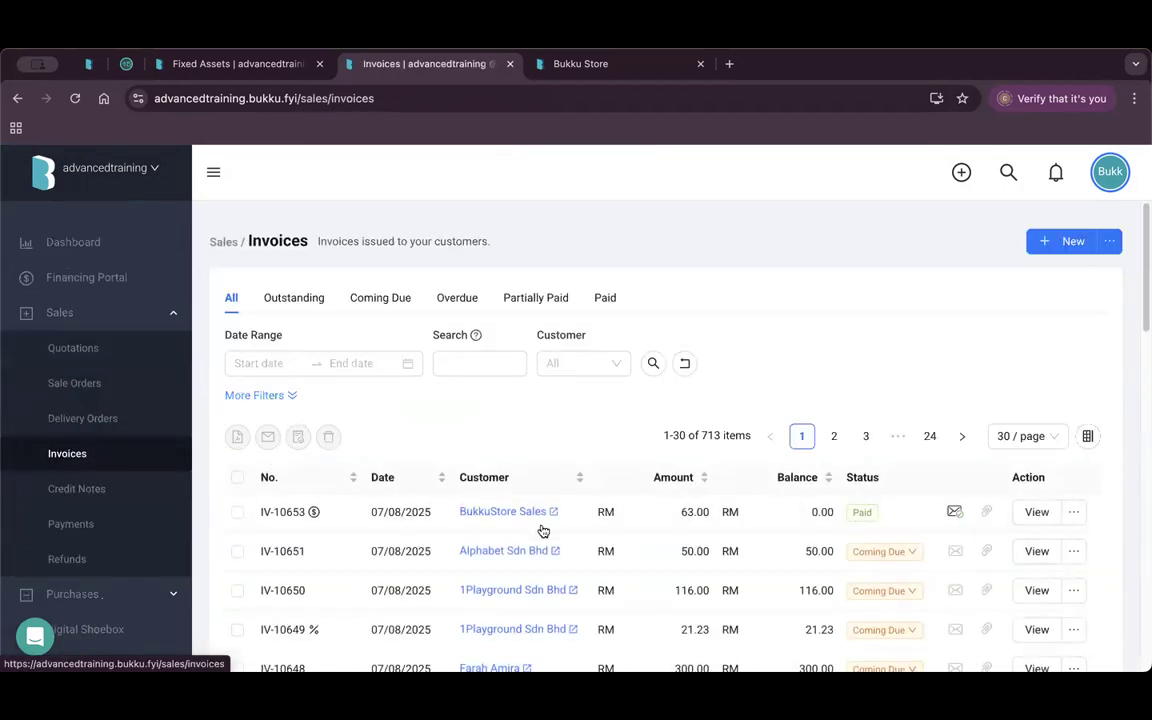
{"action": "left_click", "coordinate": [1037, 512]}
{"action": "scroll", "coordinate": [605, 414], "scroll_direction": "down", "scroll_amount": 3}
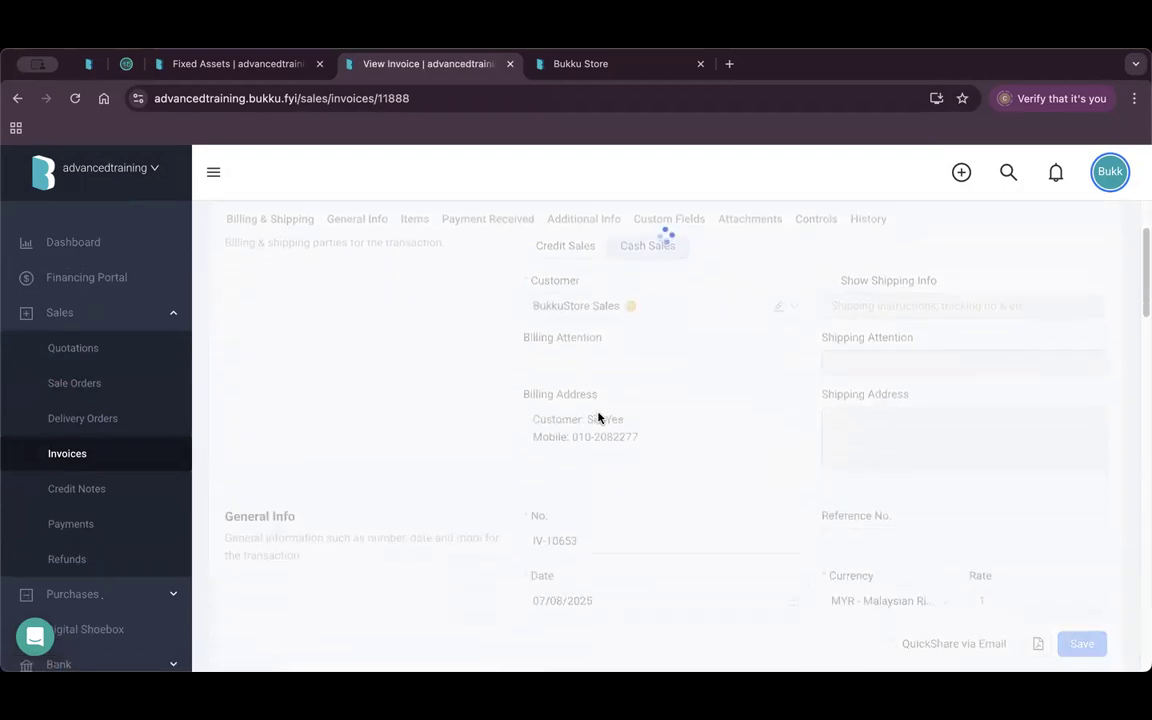
{"action": "key", "text": "super+a"}
{"action": "scroll", "coordinate": [486, 473], "scroll_direction": "down", "scroll_amount": 5}
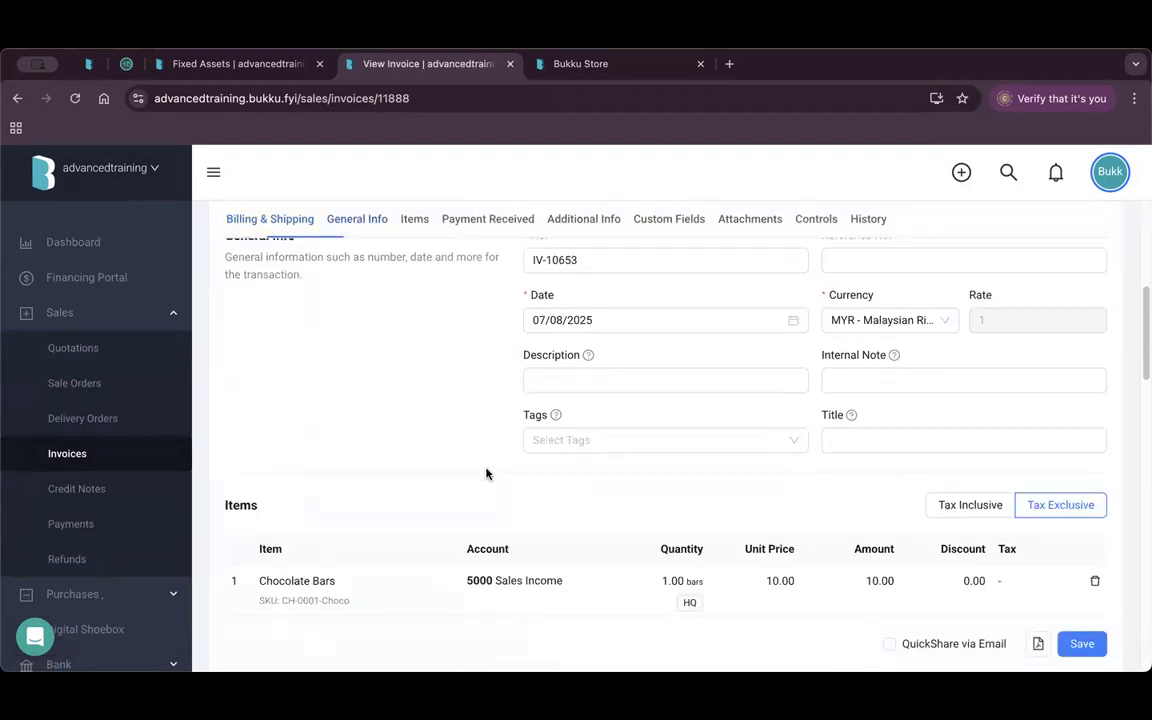
{"action": "scroll", "coordinate": [486, 473], "scroll_direction": "down", "scroll_amount": 2}
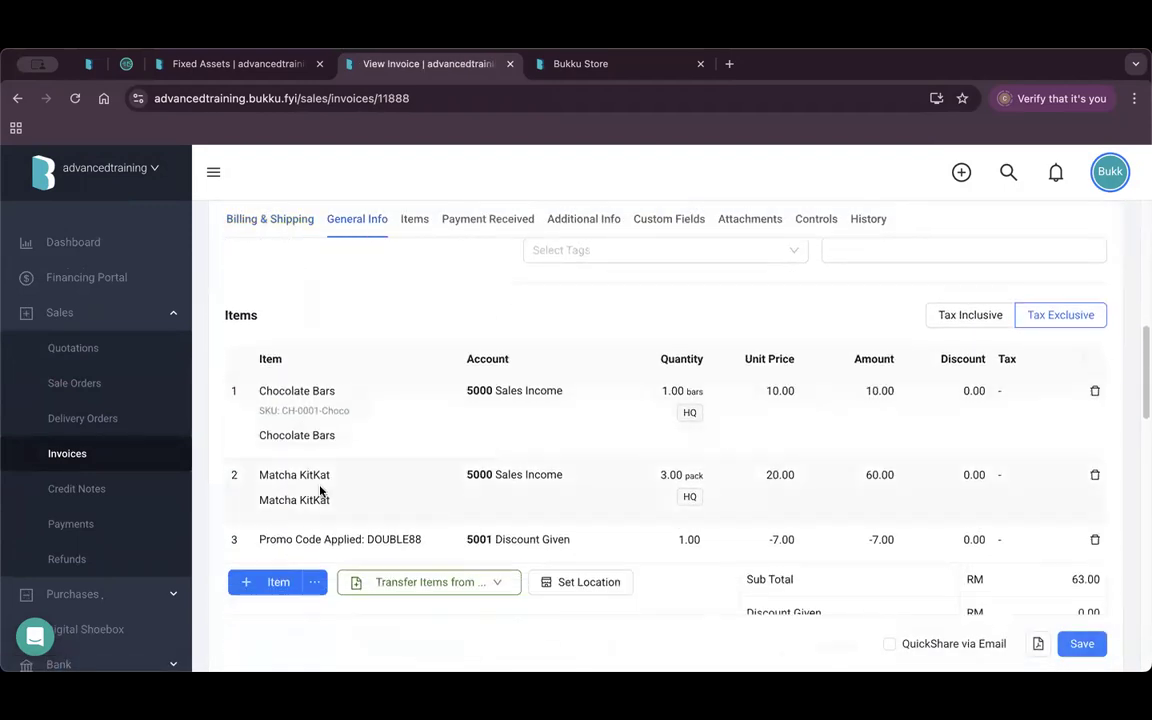
{"action": "scroll", "coordinate": [612, 481], "scroll_direction": "down", "scroll_amount": 10}
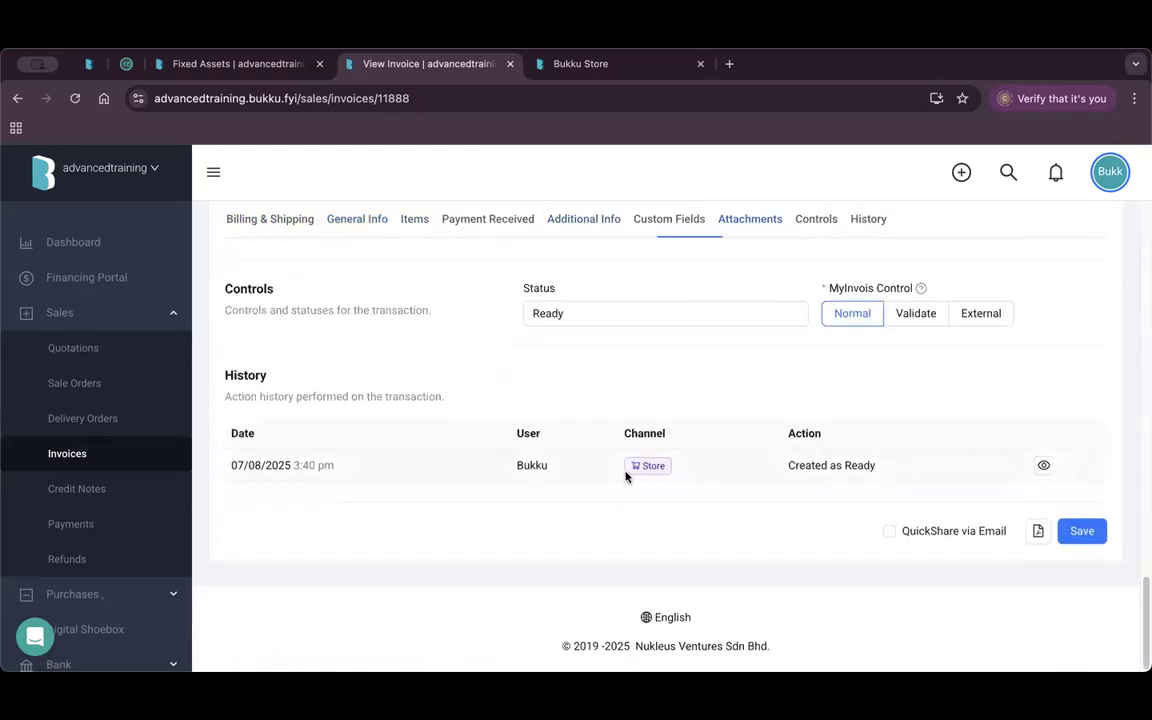
{"action": "scroll", "coordinate": [650, 476], "scroll_direction": "up", "scroll_amount": 8}
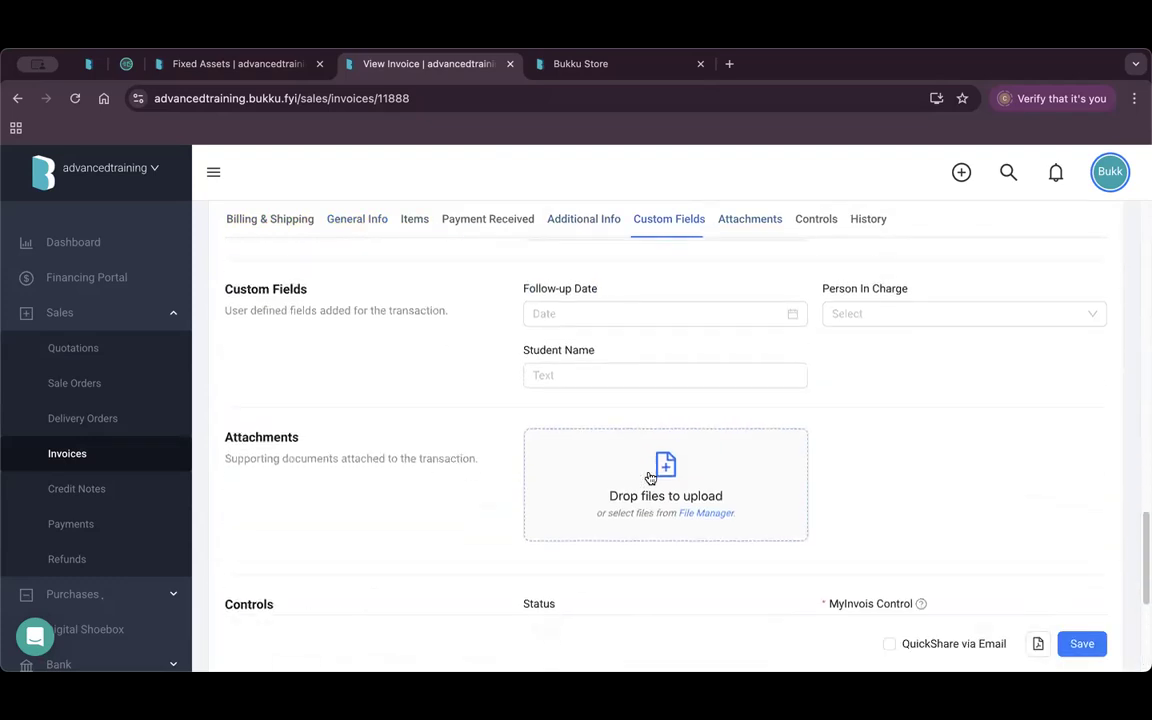
{"action": "scroll", "coordinate": [648, 477], "scroll_direction": "up", "scroll_amount": 10}
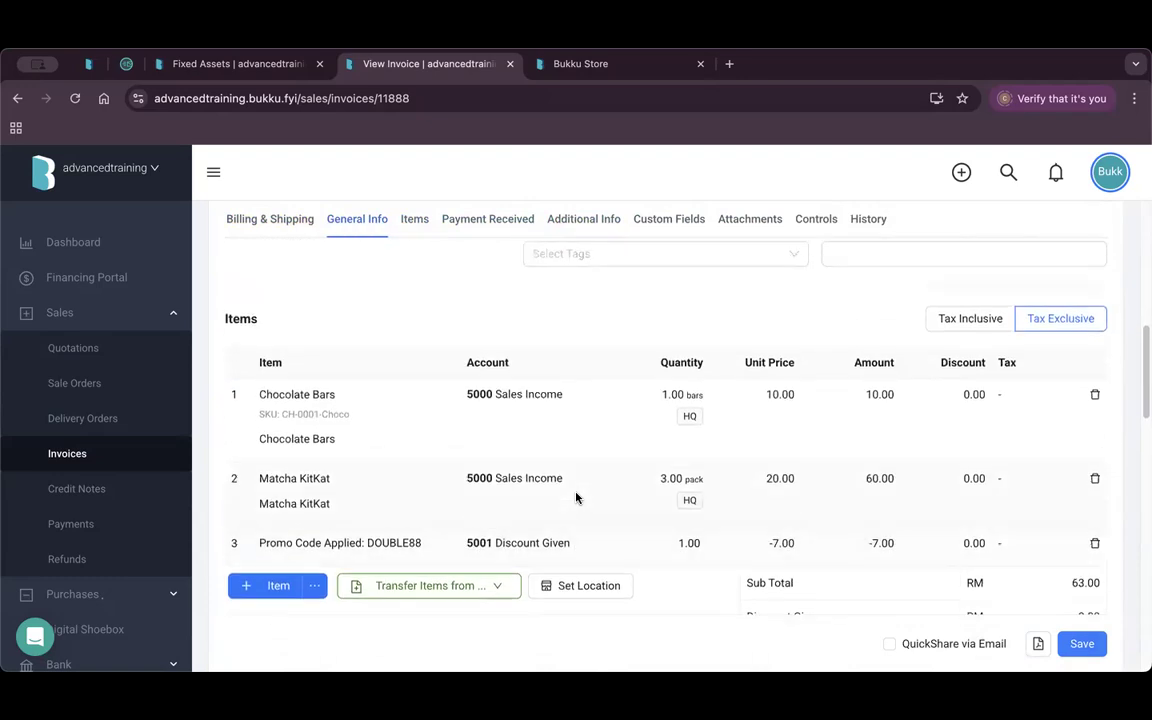
{"action": "scroll", "coordinate": [576, 493], "scroll_direction": "up", "scroll_amount": 1}
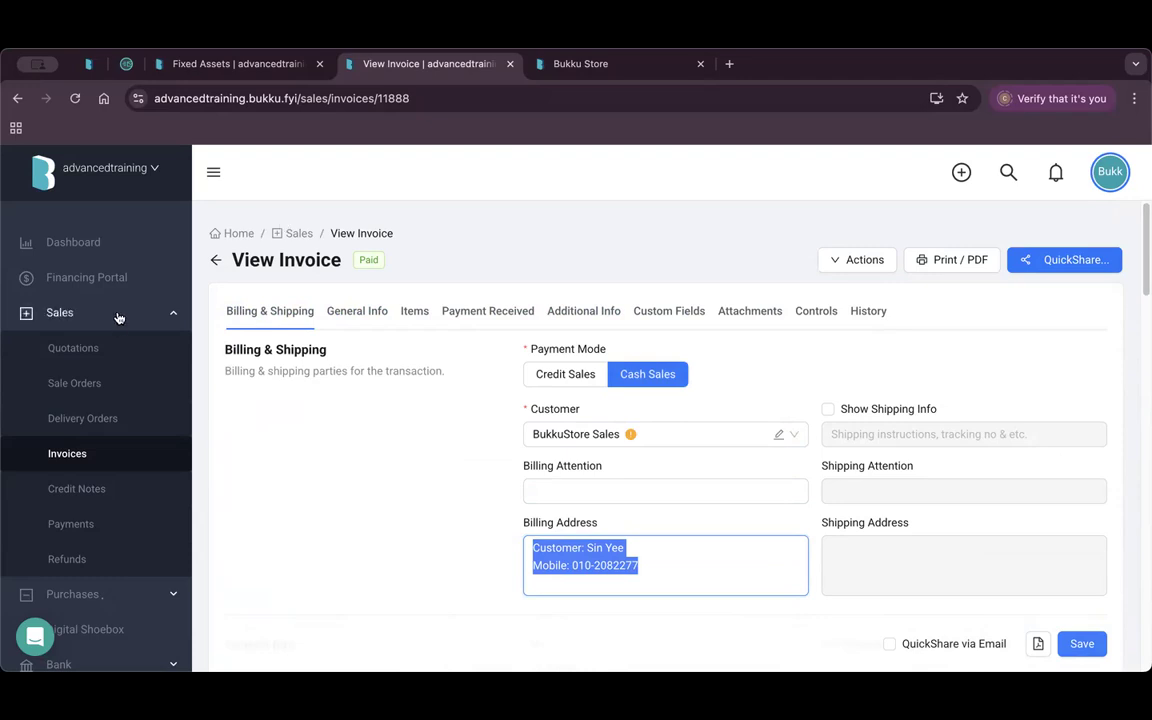
{"action": "left_click", "coordinate": [103, 244]}
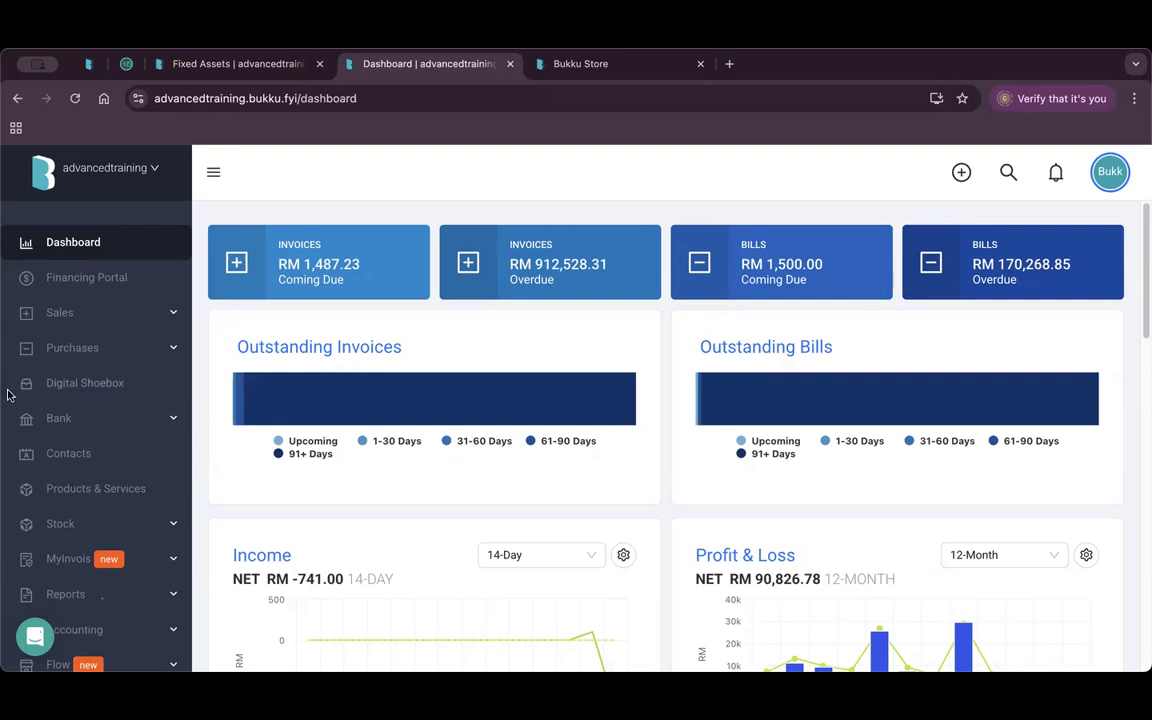
{"action": "scroll", "coordinate": [12, 385], "scroll_direction": "down", "scroll_amount": 4}
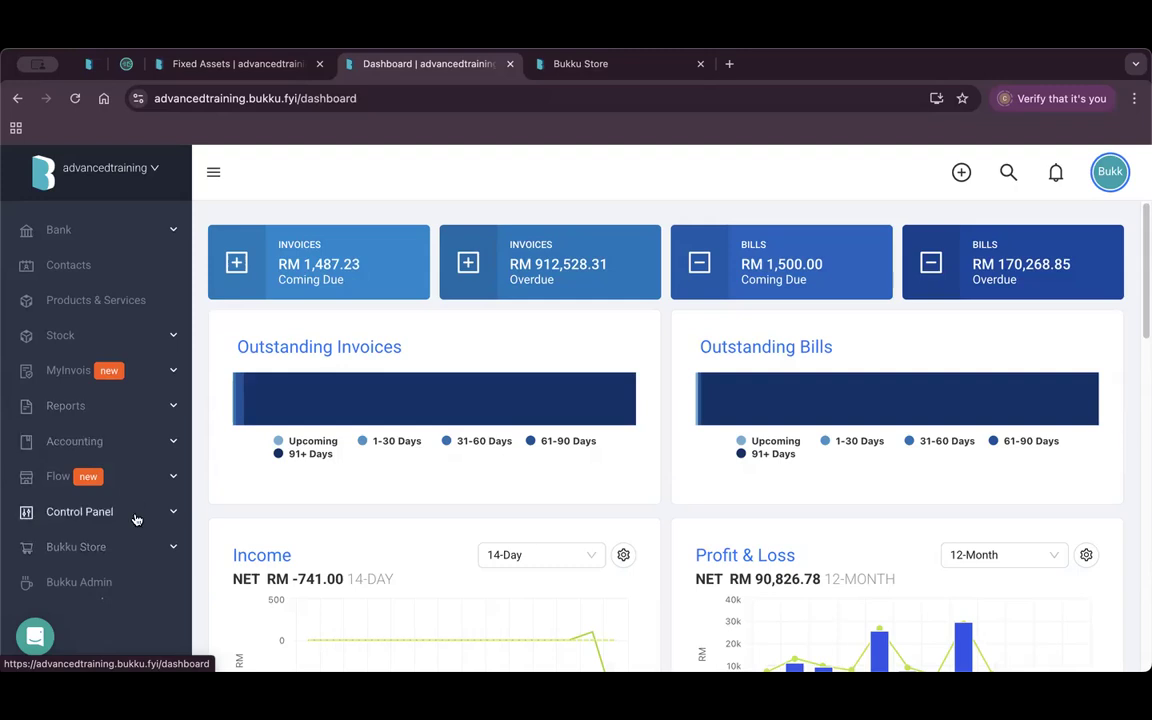
Review Branch and Division tags under Control Panel > Tags, then open Sales > Invoices.
{"action": "left_click", "coordinate": [138, 517]}
{"action": "scroll", "coordinate": [138, 519], "scroll_direction": "down", "scroll_amount": 10}
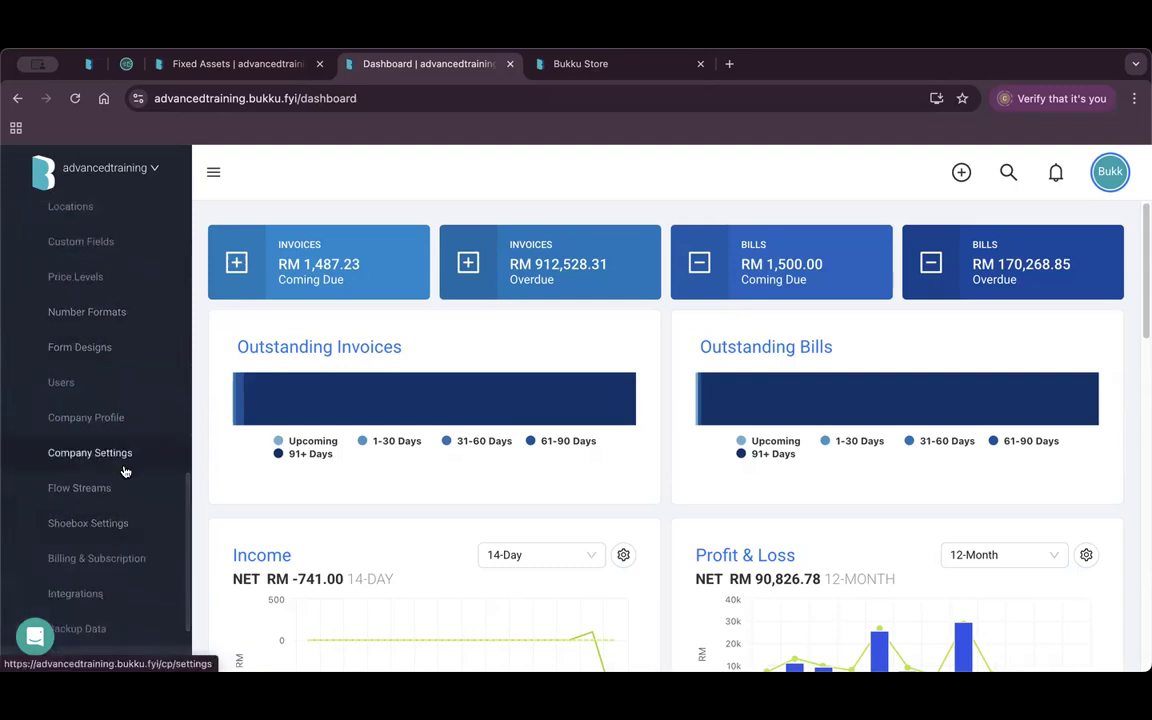
{"action": "scroll", "coordinate": [125, 471], "scroll_direction": "up", "scroll_amount": 5}
{"action": "left_click", "coordinate": [92, 324]}
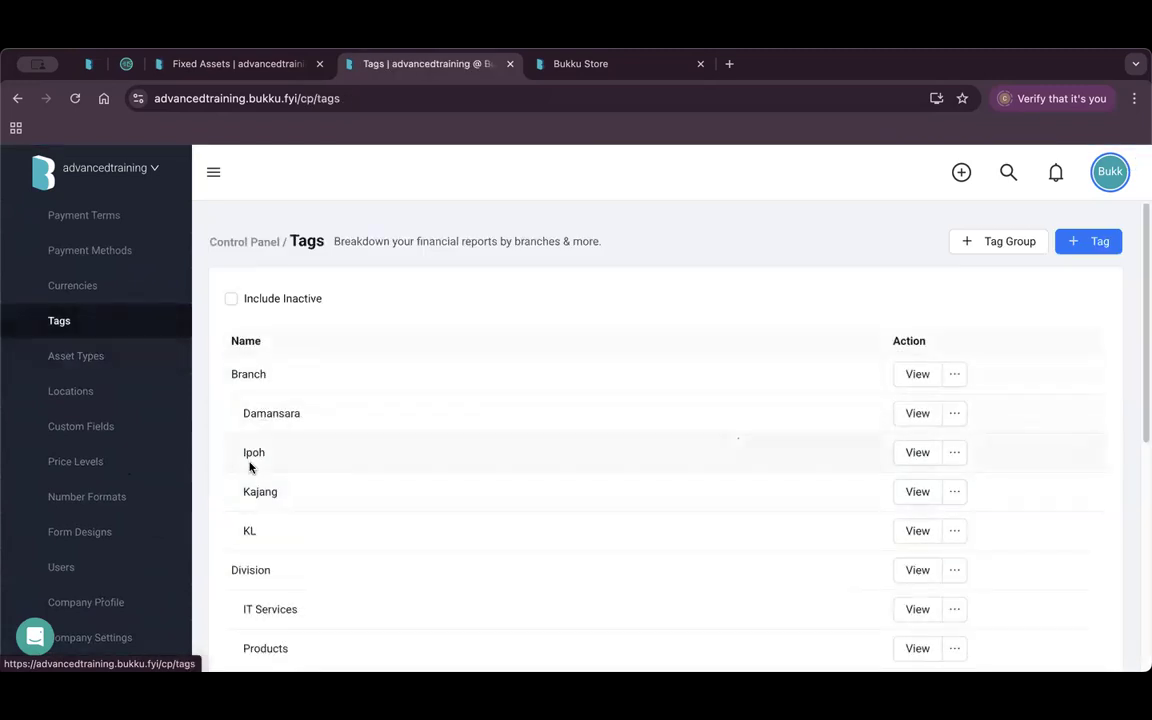
{"action": "scroll", "coordinate": [60, 400], "scroll_direction": "up", "scroll_amount": 10}
{"action": "left_click", "coordinate": [165, 314]}
{"action": "left_click", "coordinate": [110, 454]}
Create a new sales invoice and browse its Tags dropdown without selecting any tag.
{"action": "left_click", "coordinate": [1063, 239]}
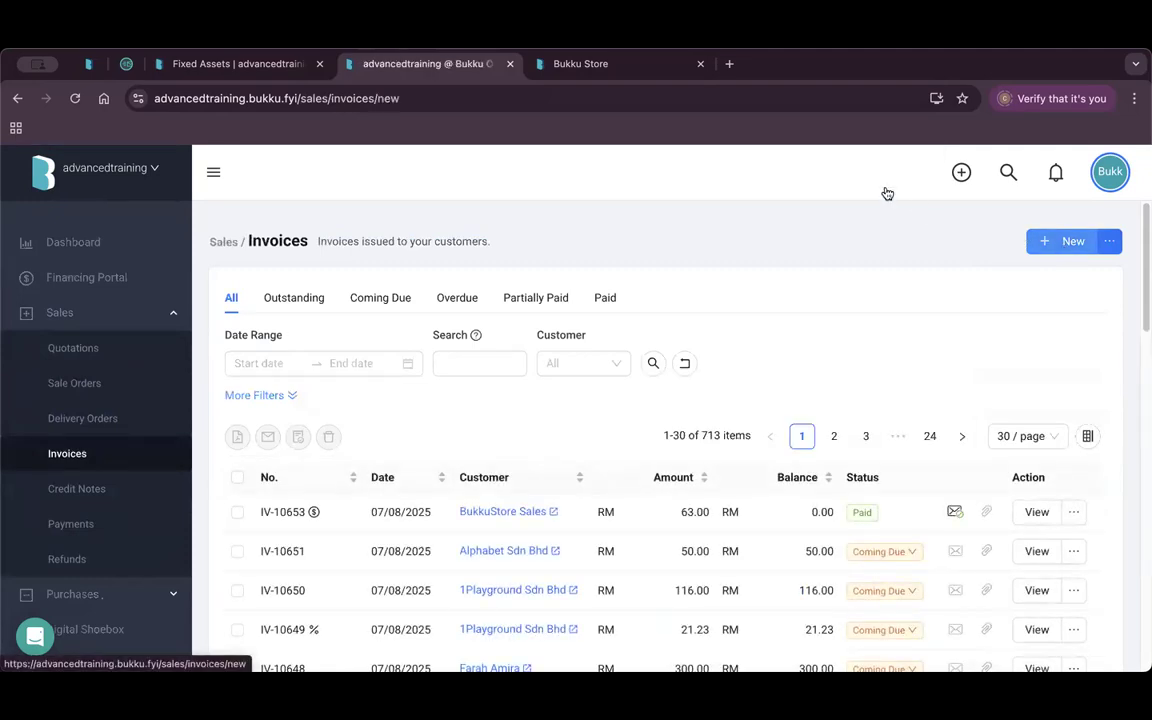
{"action": "scroll", "coordinate": [612, 478], "scroll_direction": "down", "scroll_amount": 5}
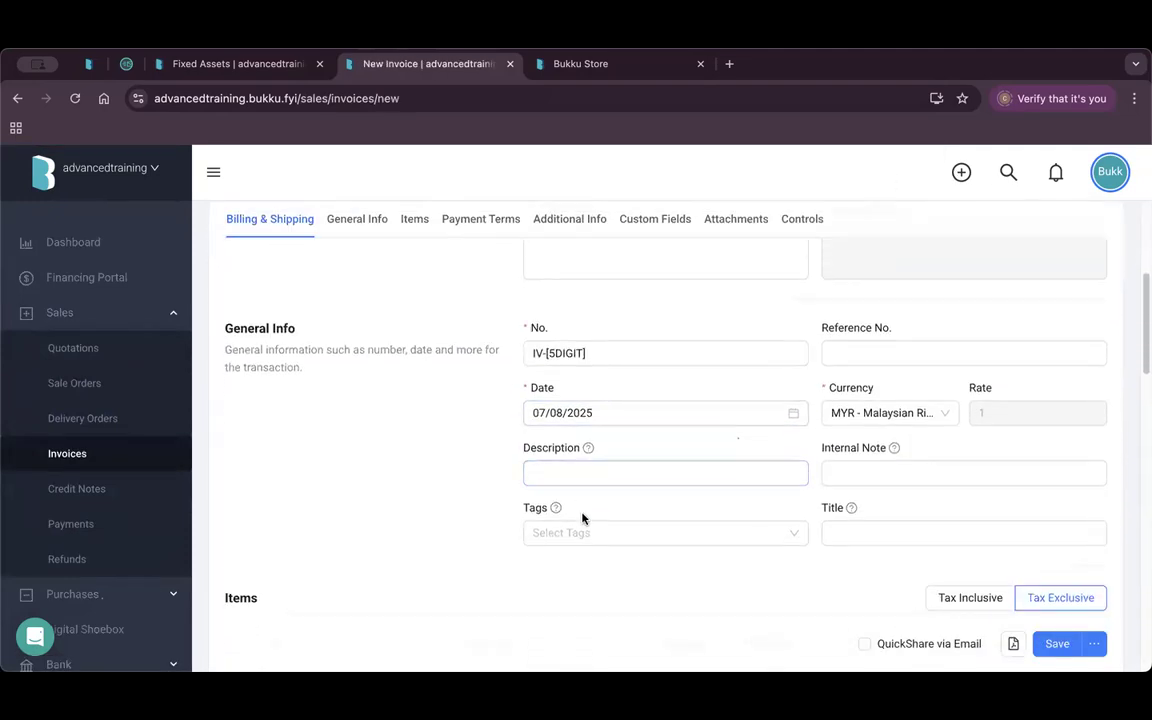
{"action": "left_click", "coordinate": [590, 530]}
{"action": "scroll", "coordinate": [592, 408], "scroll_direction": "down", "scroll_amount": 1}
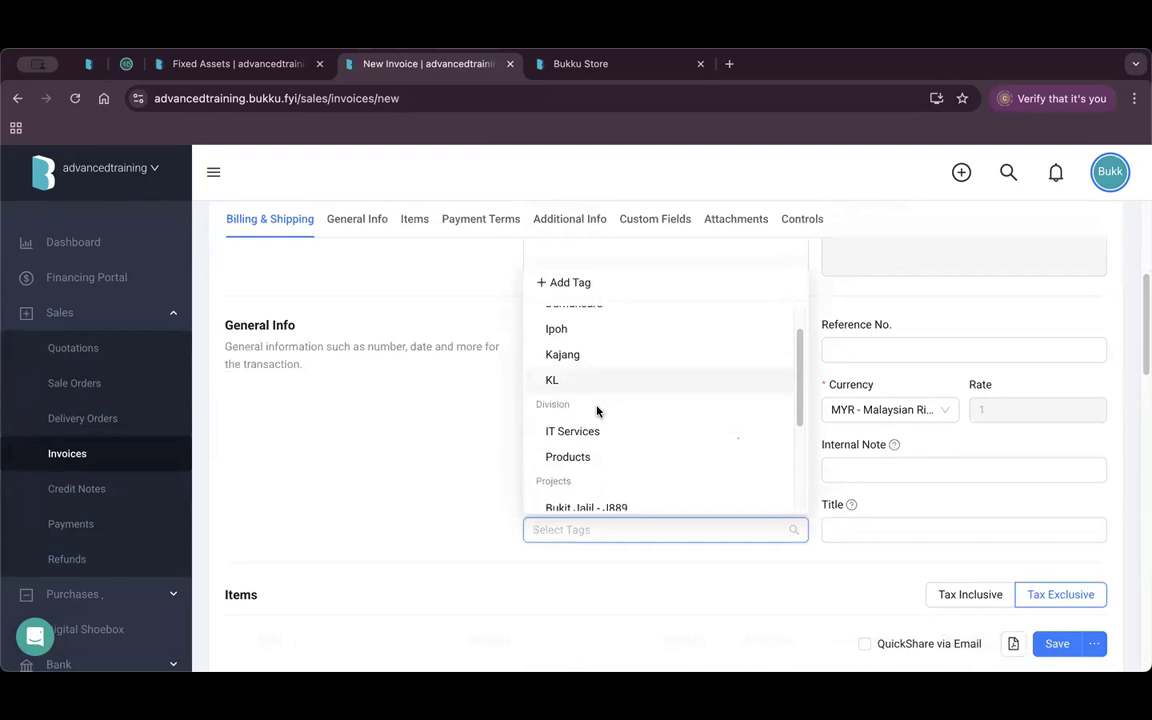
{"action": "scroll", "coordinate": [597, 410], "scroll_direction": "up", "scroll_amount": 1}
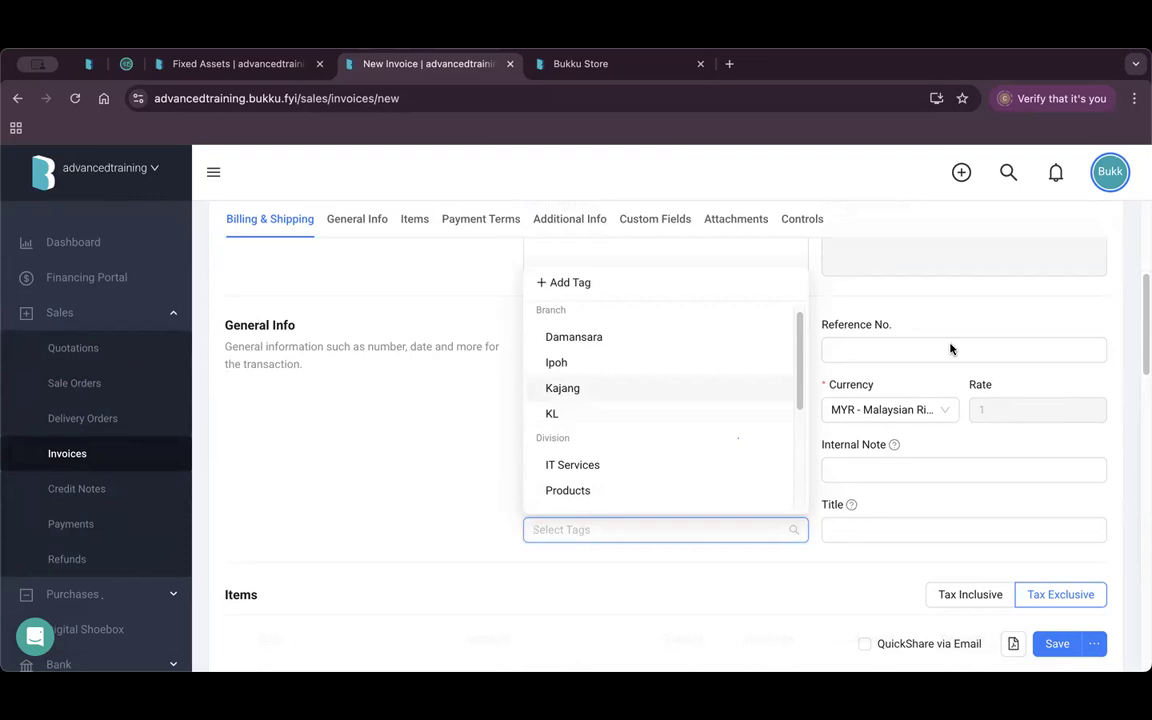
{"action": "left_click", "coordinate": [344, 453]}
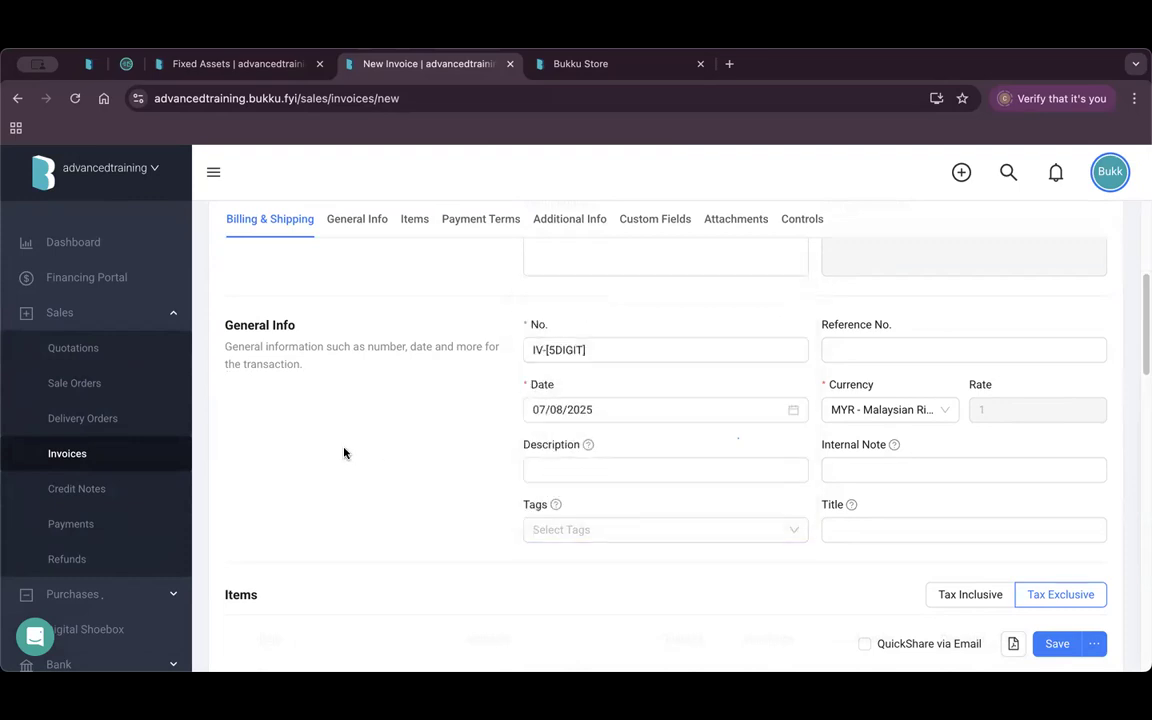
{"action": "scroll", "coordinate": [87, 424], "scroll_direction": "down", "scroll_amount": 5}
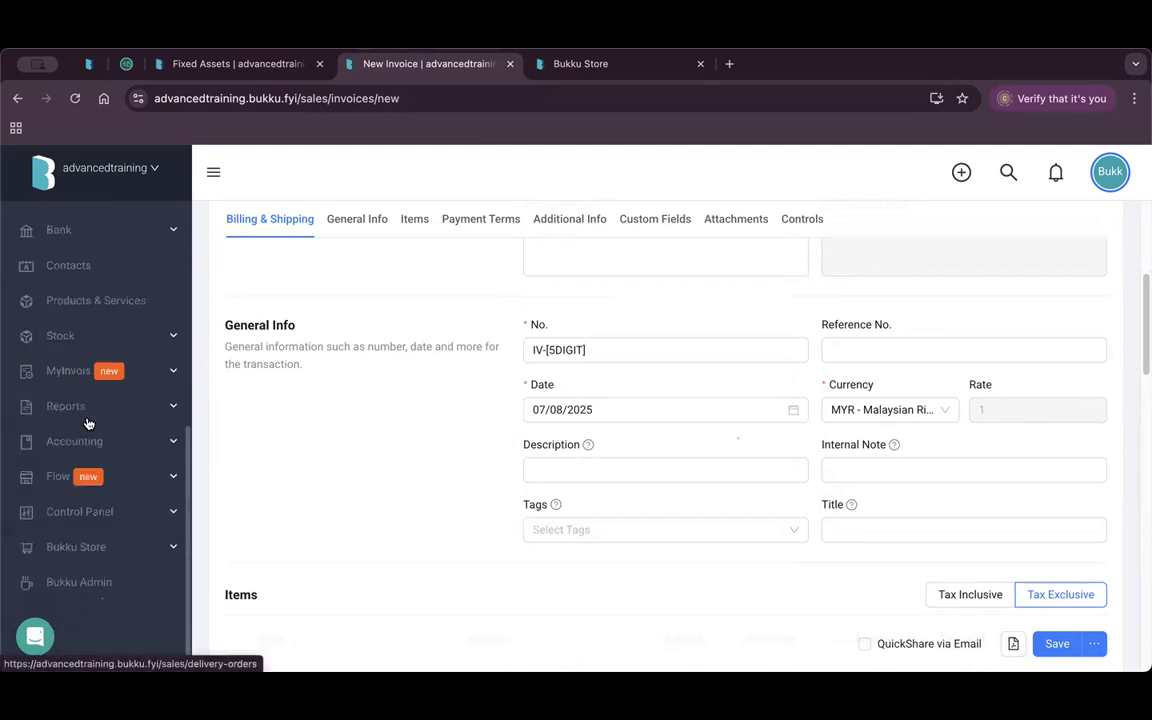
Open Control Panel > File Manager to view the 804 uploaded files.
{"action": "left_click", "coordinate": [138, 519]}
{"action": "left_click", "coordinate": [100, 550]}
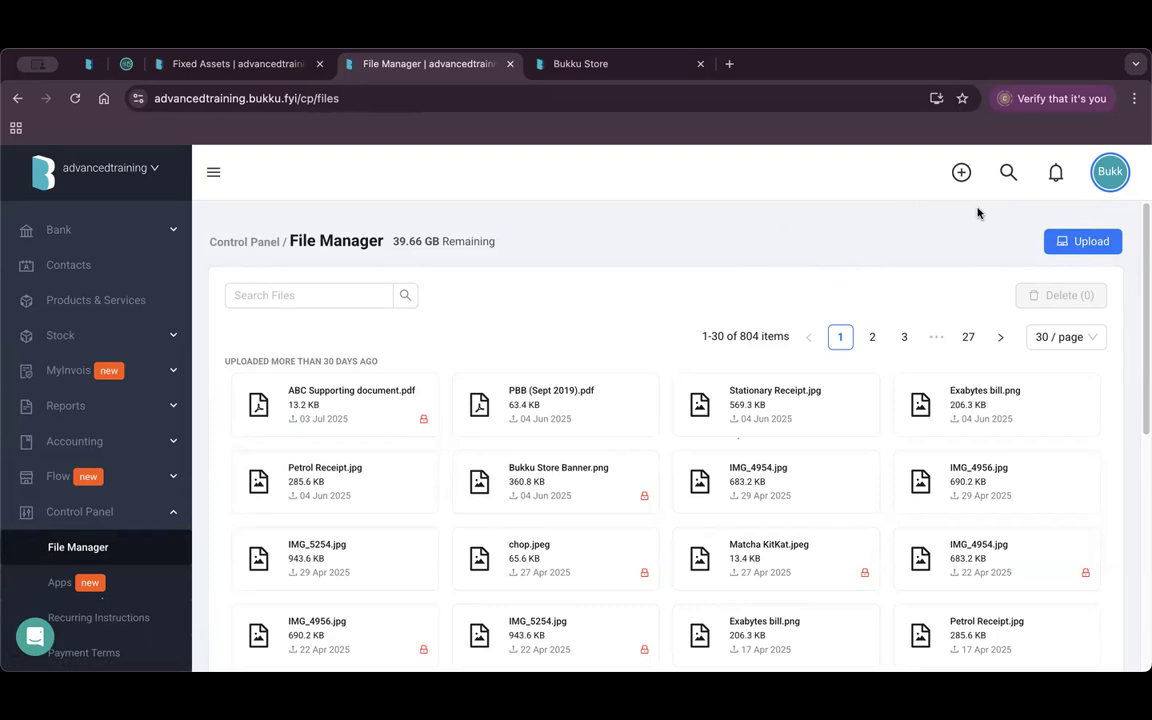
Start a new sales invoice from the Sales > Invoices list.
{"action": "scroll", "coordinate": [57, 311], "scroll_direction": "up", "scroll_amount": 3}
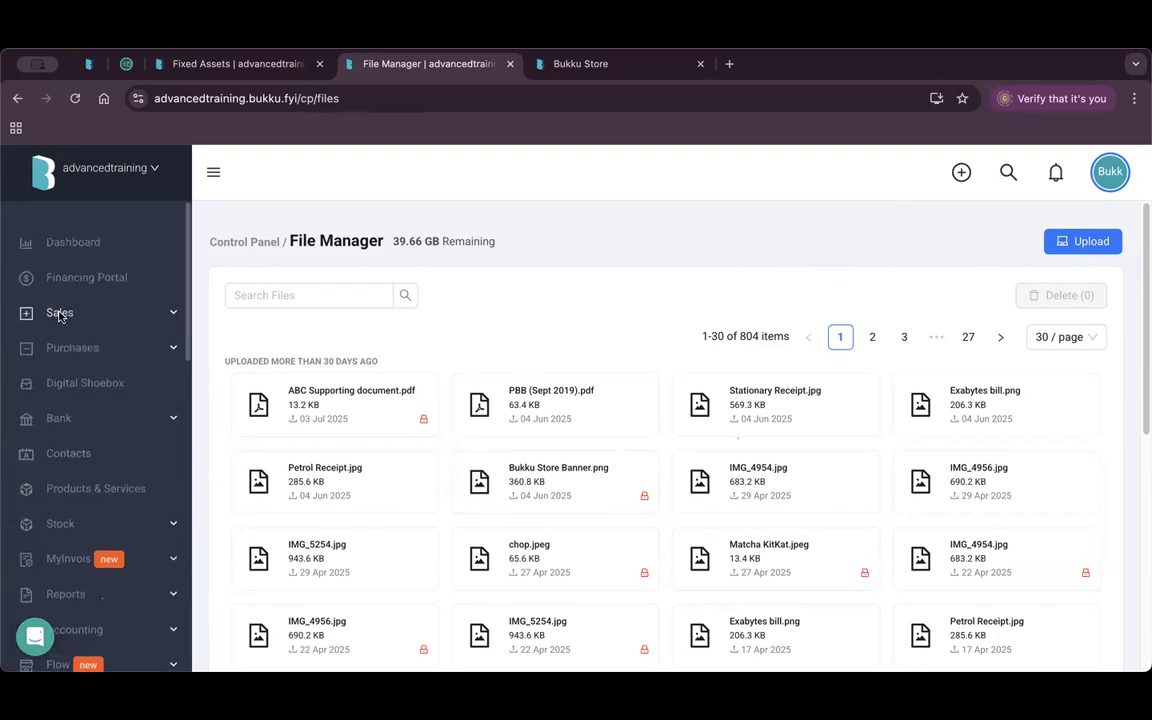
{"action": "left_click", "coordinate": [58, 312]}
{"action": "left_click", "coordinate": [67, 454]}
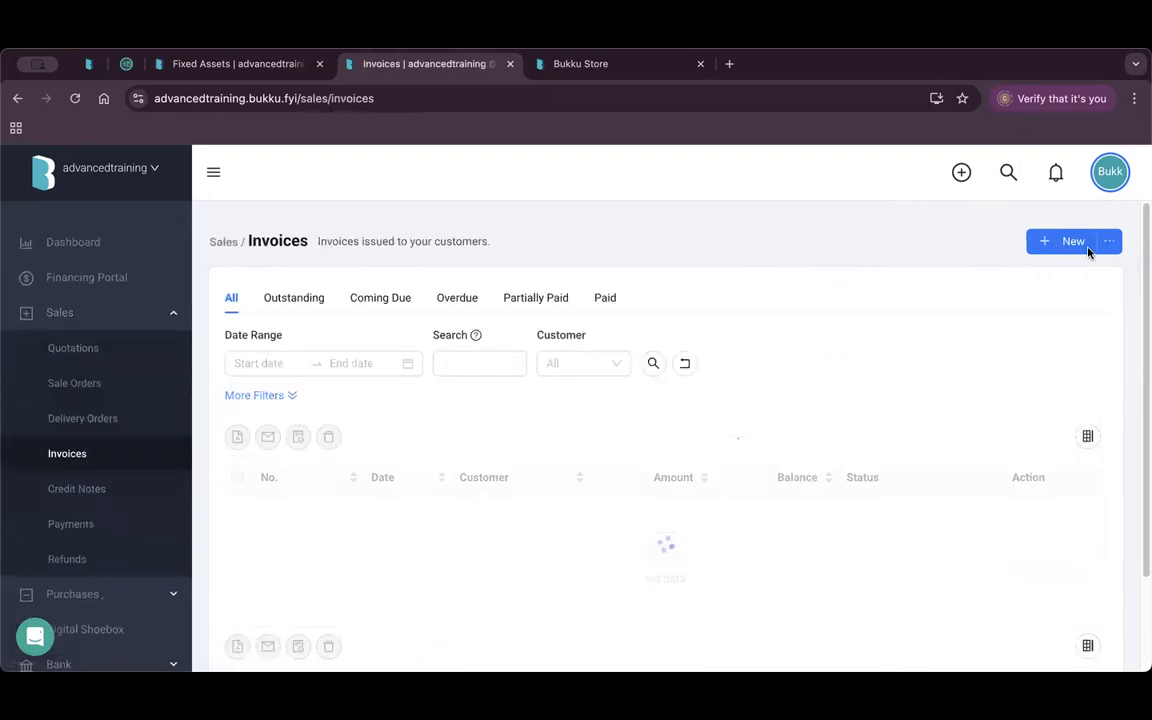
{"action": "left_click", "coordinate": [1086, 249]}
{"action": "scroll", "coordinate": [519, 396], "scroll_direction": "down", "scroll_amount": 5}
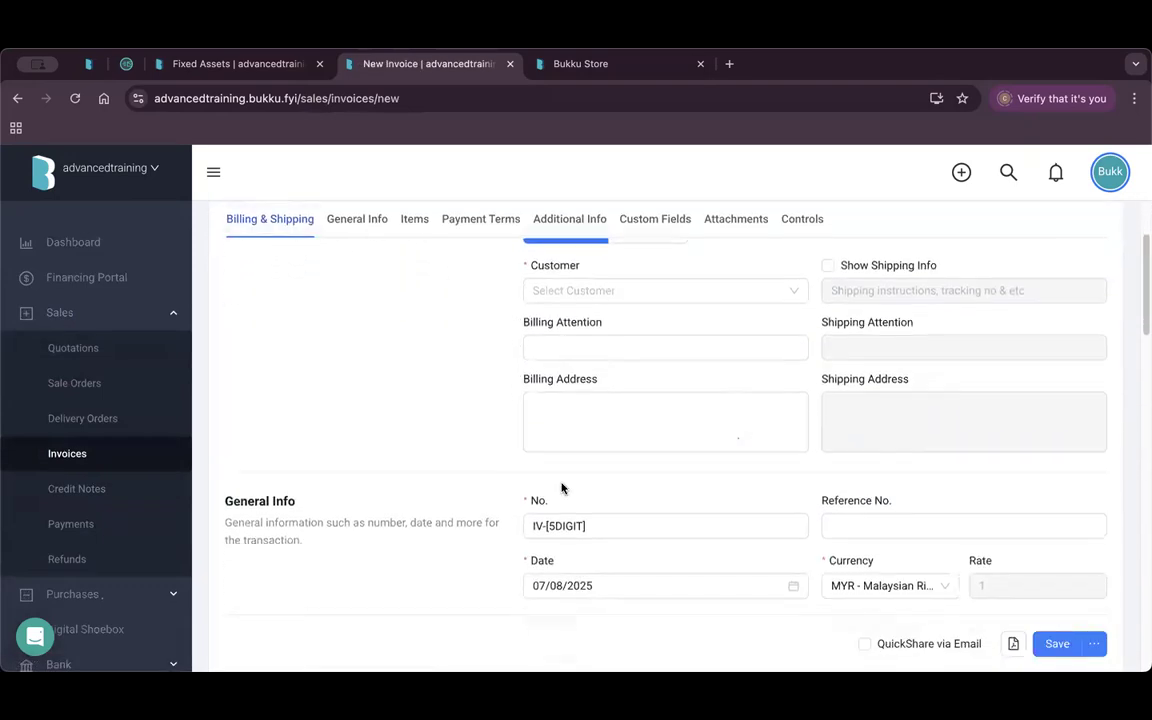
Tag the invoice Damansara and Bukit Jalil - J889, then leave it autosaved for the Dashboard.
{"action": "left_click", "coordinate": [580, 453]}
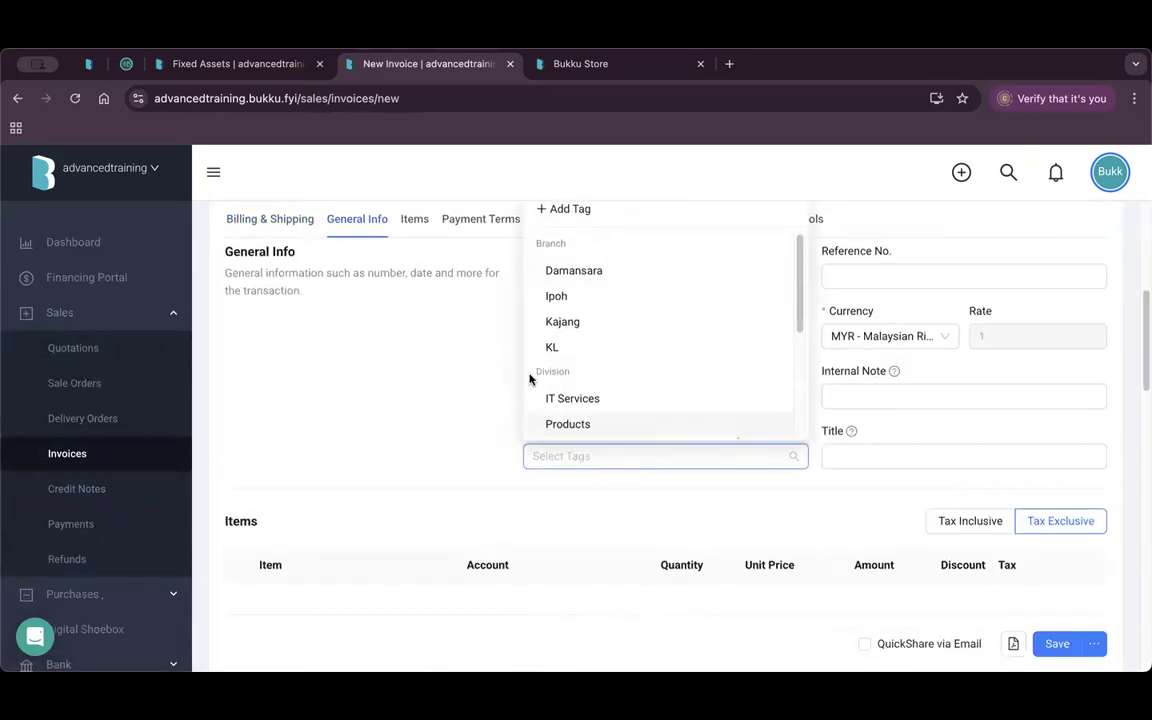
{"action": "left_click", "coordinate": [594, 273]}
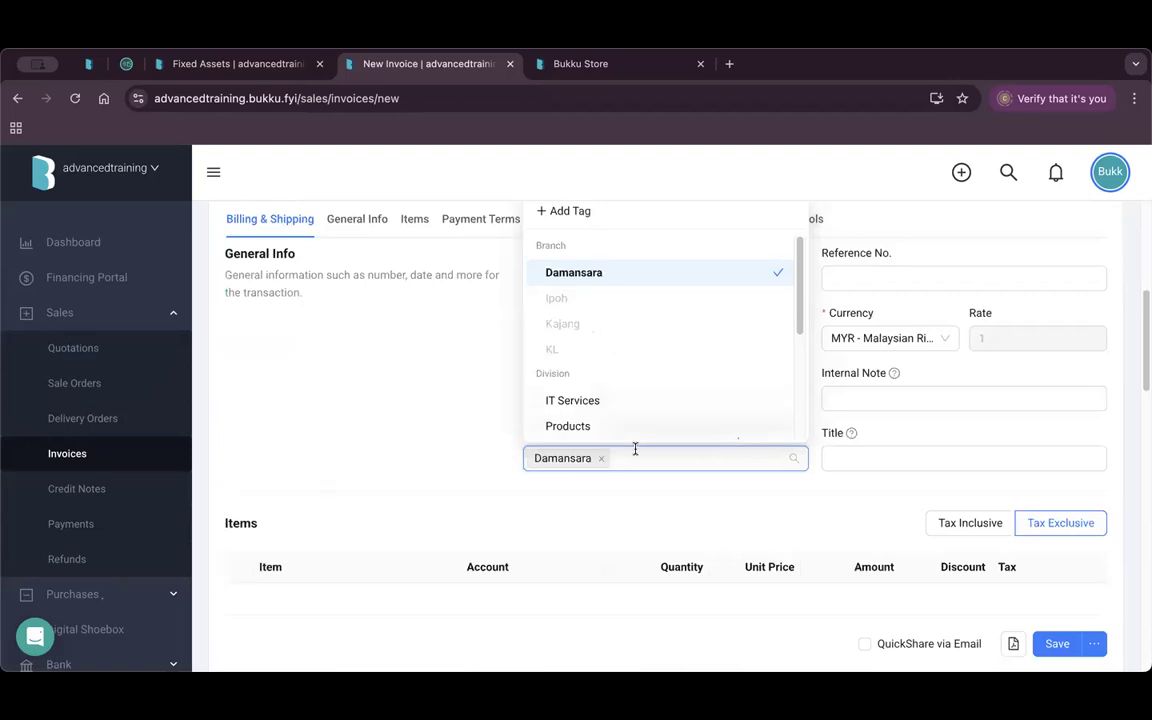
{"action": "scroll", "coordinate": [596, 404], "scroll_direction": "down", "scroll_amount": 2}
{"action": "left_click", "coordinate": [589, 386]}
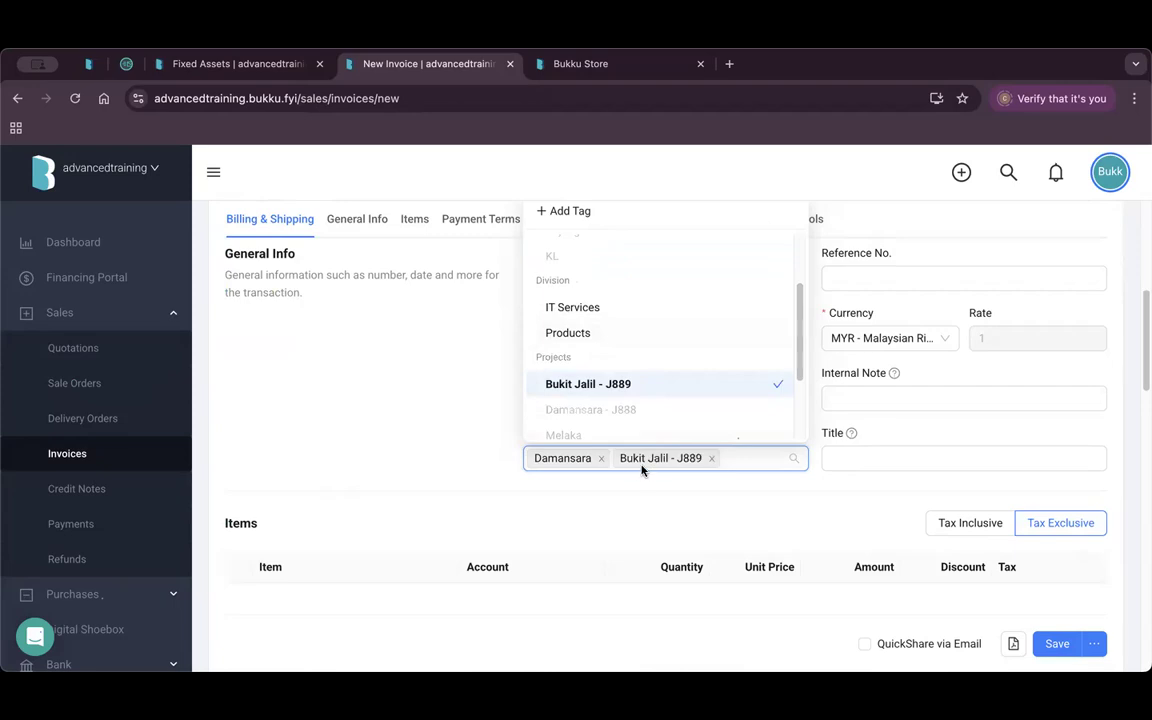
{"action": "left_click", "coordinate": [416, 419]}
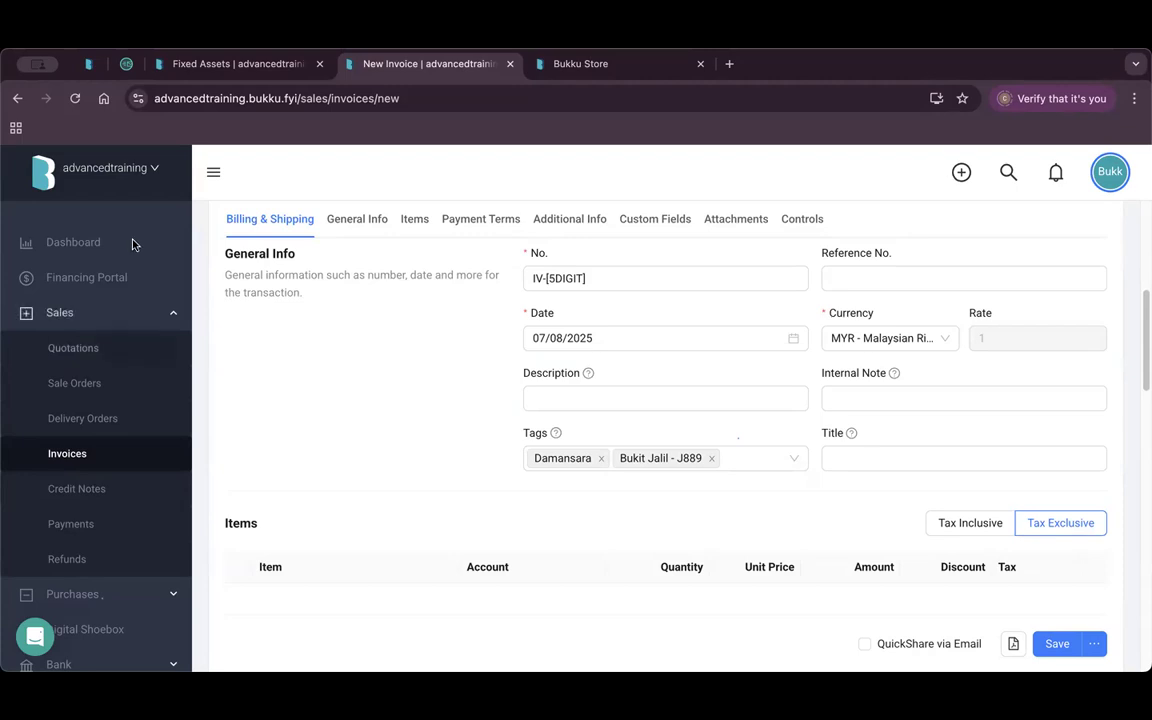
{"action": "left_click", "coordinate": [74, 246]}
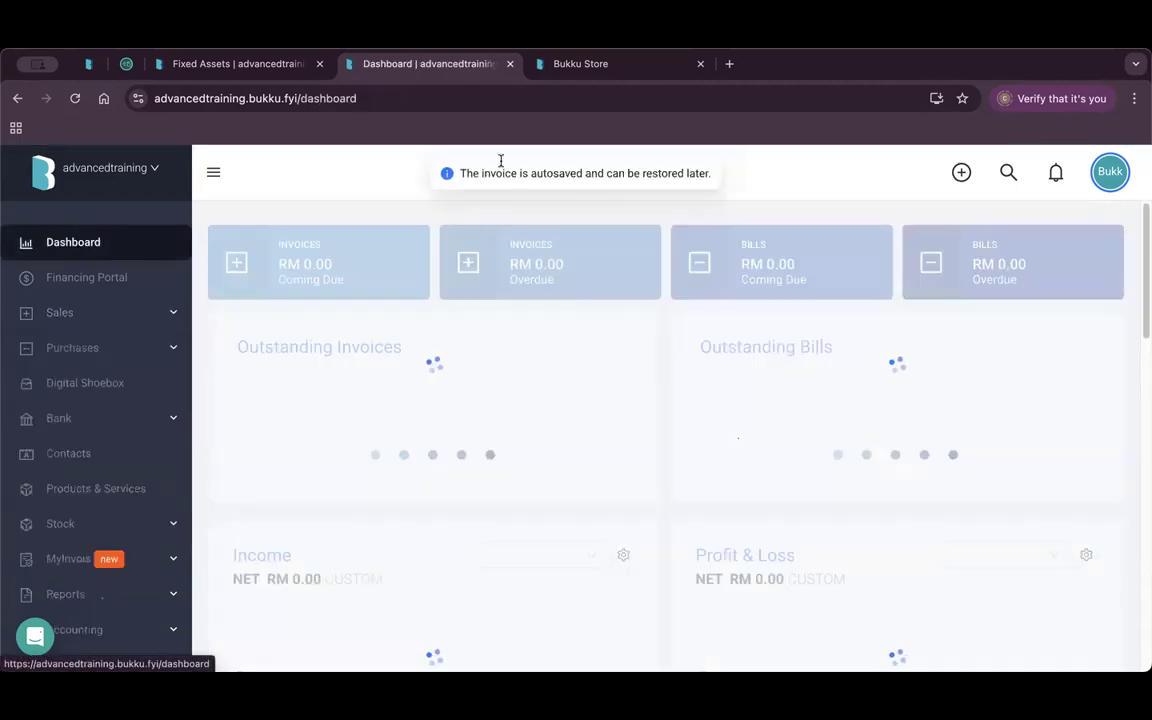